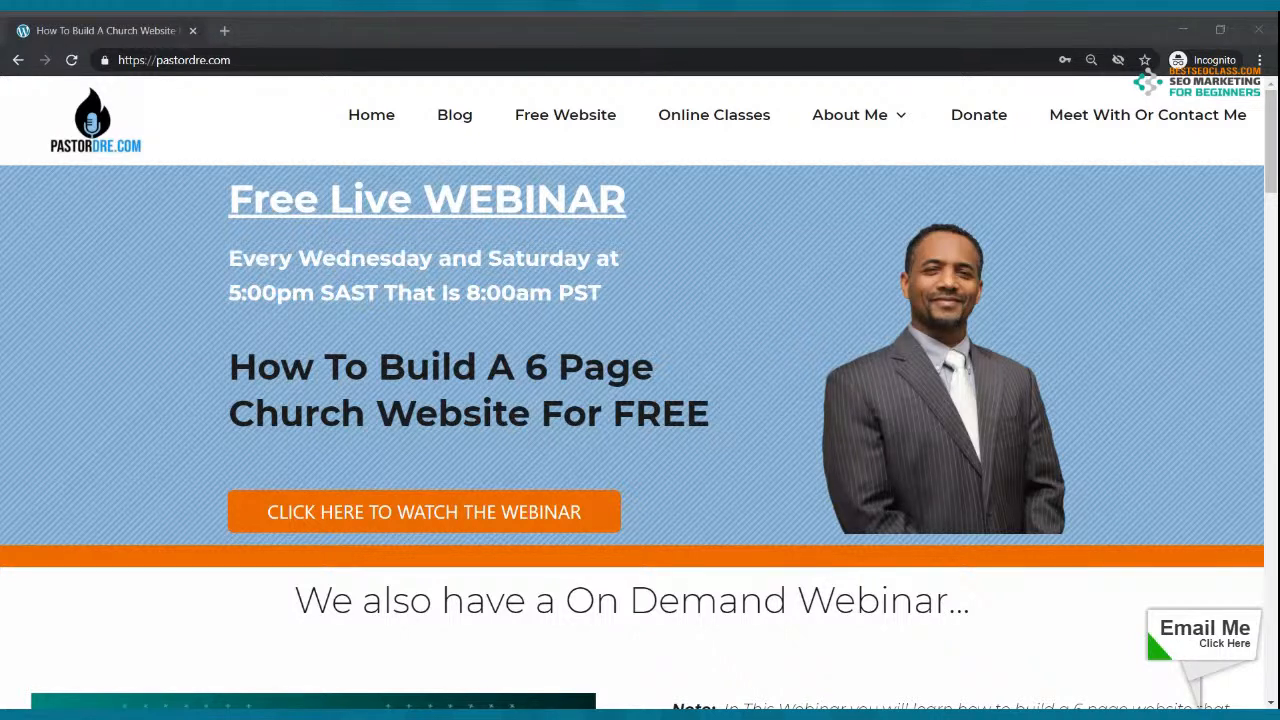
# Step: Try loading the thecoolchurch site's root address in a new tab, then close the unreachable tab
pyautogui.click(226, 31)
pyautogui.write('myc')
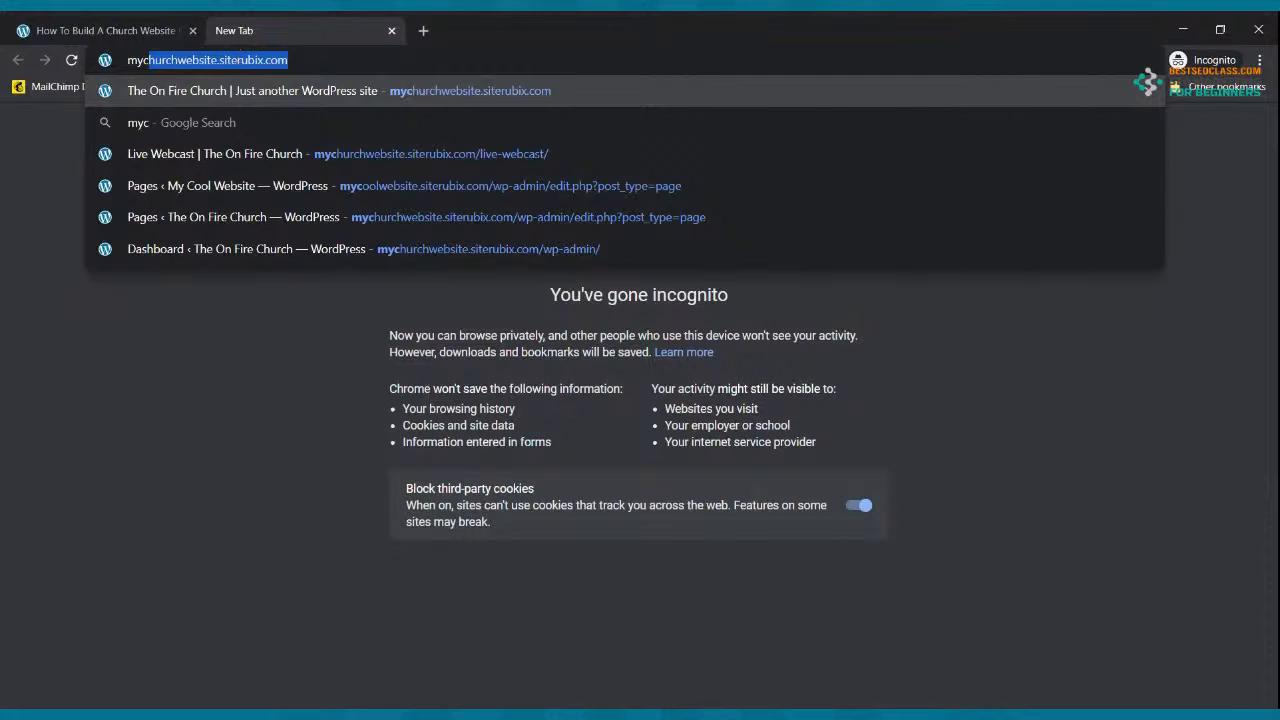
pyautogui.write('oo')
pyautogui.press('BackSpace')
pyautogui.press('BackSpace')
pyautogui.press('BackSpace')
pyautogui.press('BackSpace')
pyautogui.press('BackSpace')
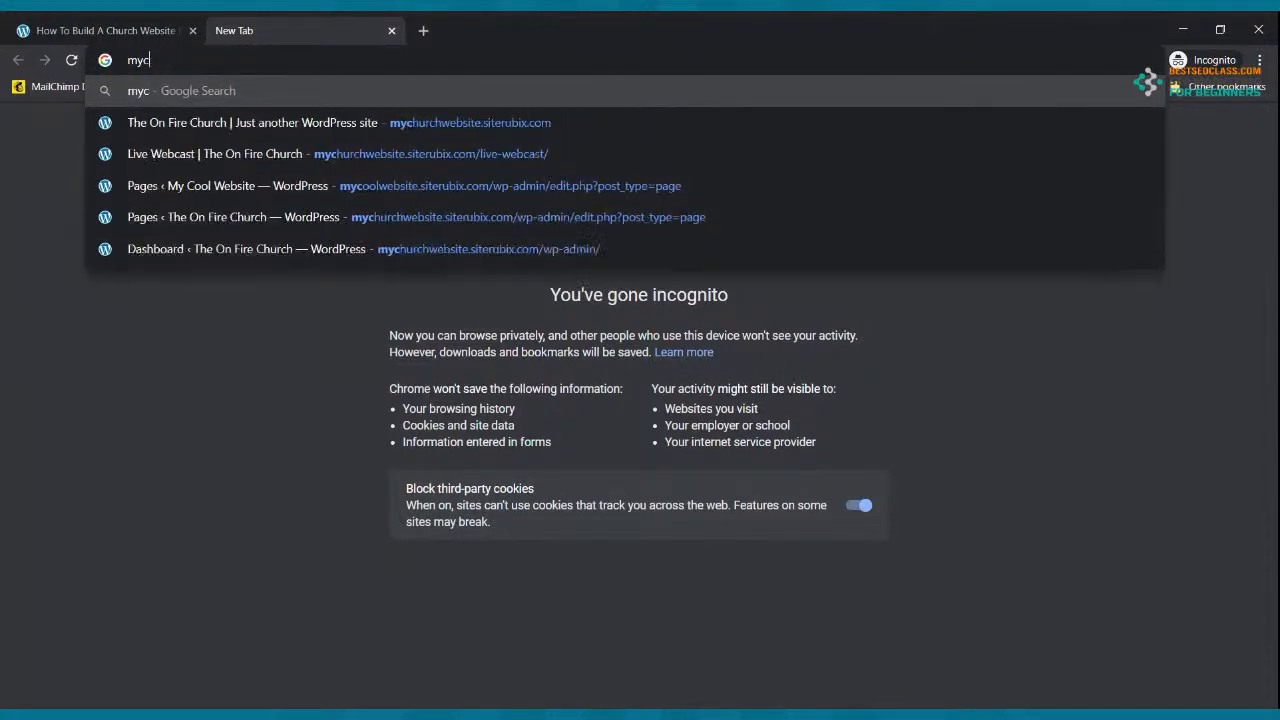
pyautogui.write('c')
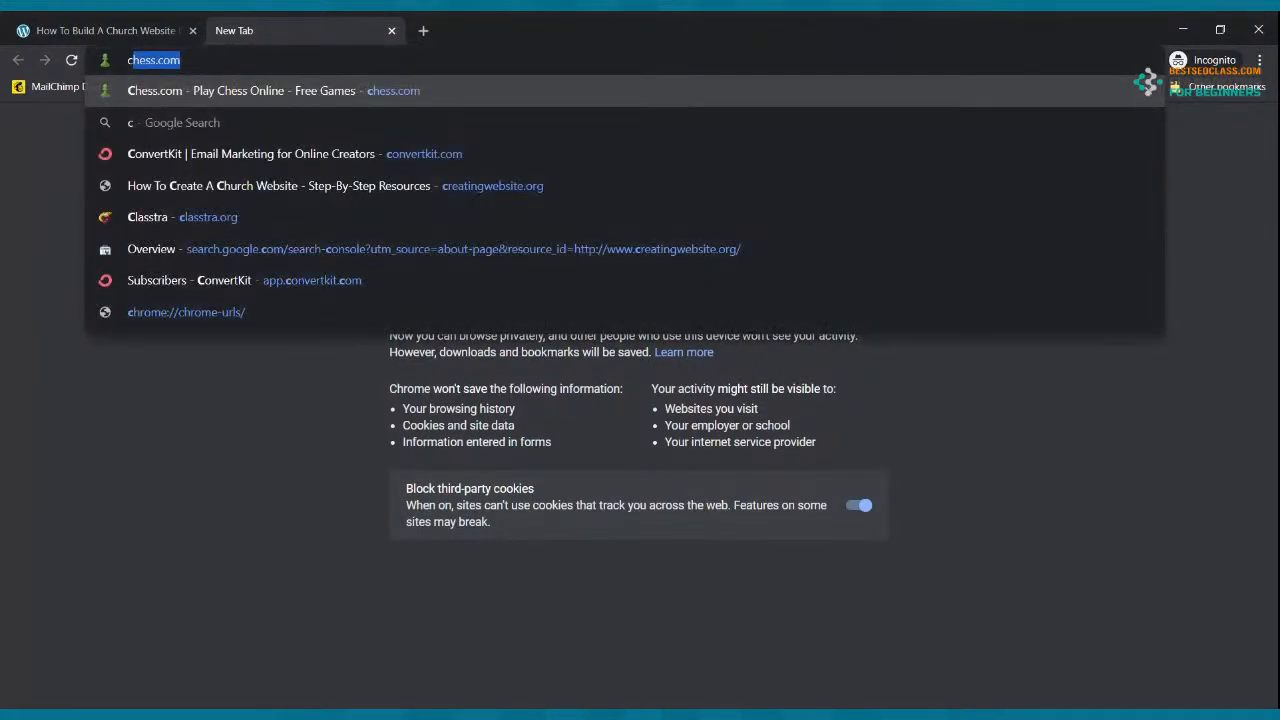
pyautogui.write('ool')
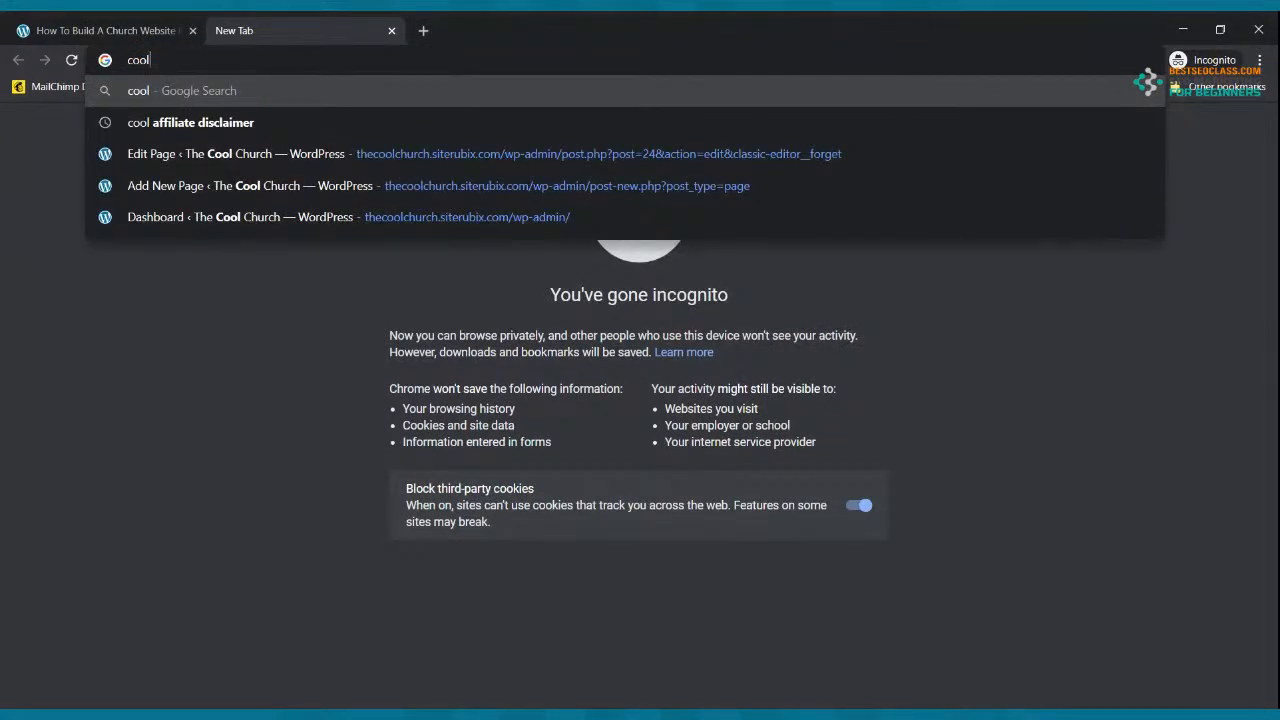
pyautogui.click(571, 188)
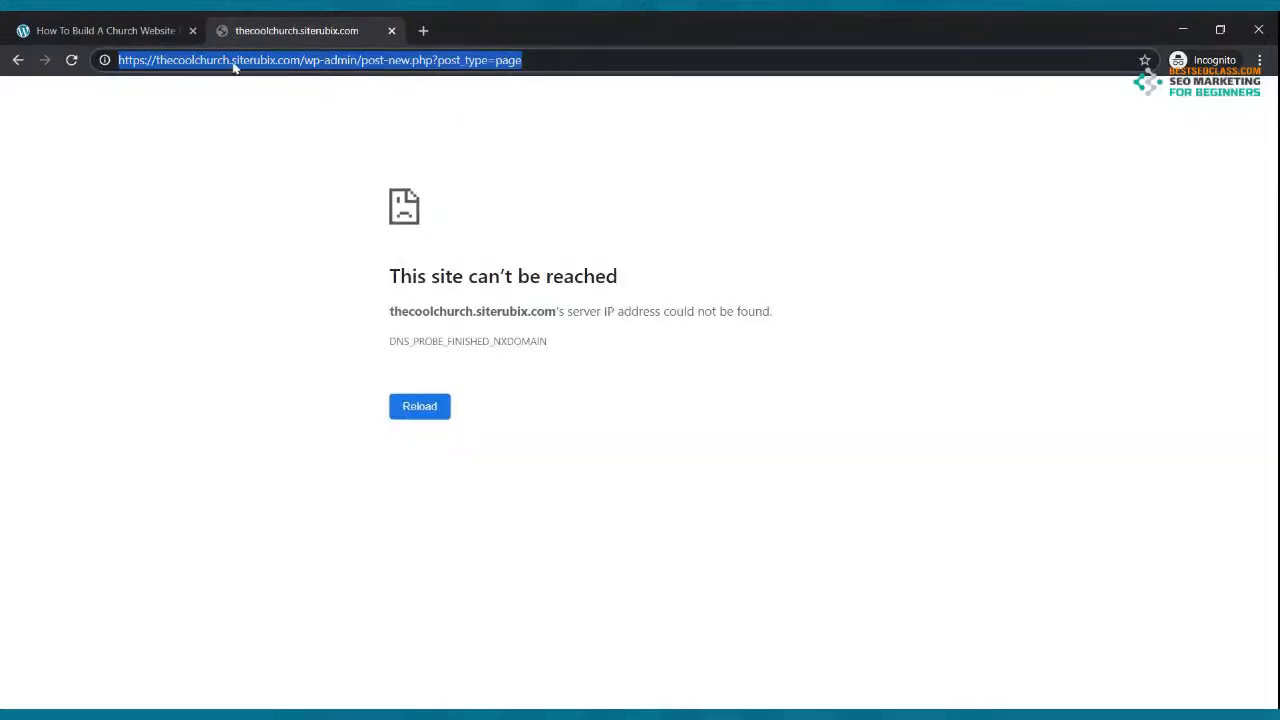
pyautogui.click(234, 60)
pyautogui.moveTo(303, 60); pyautogui.dragTo(563, 52)
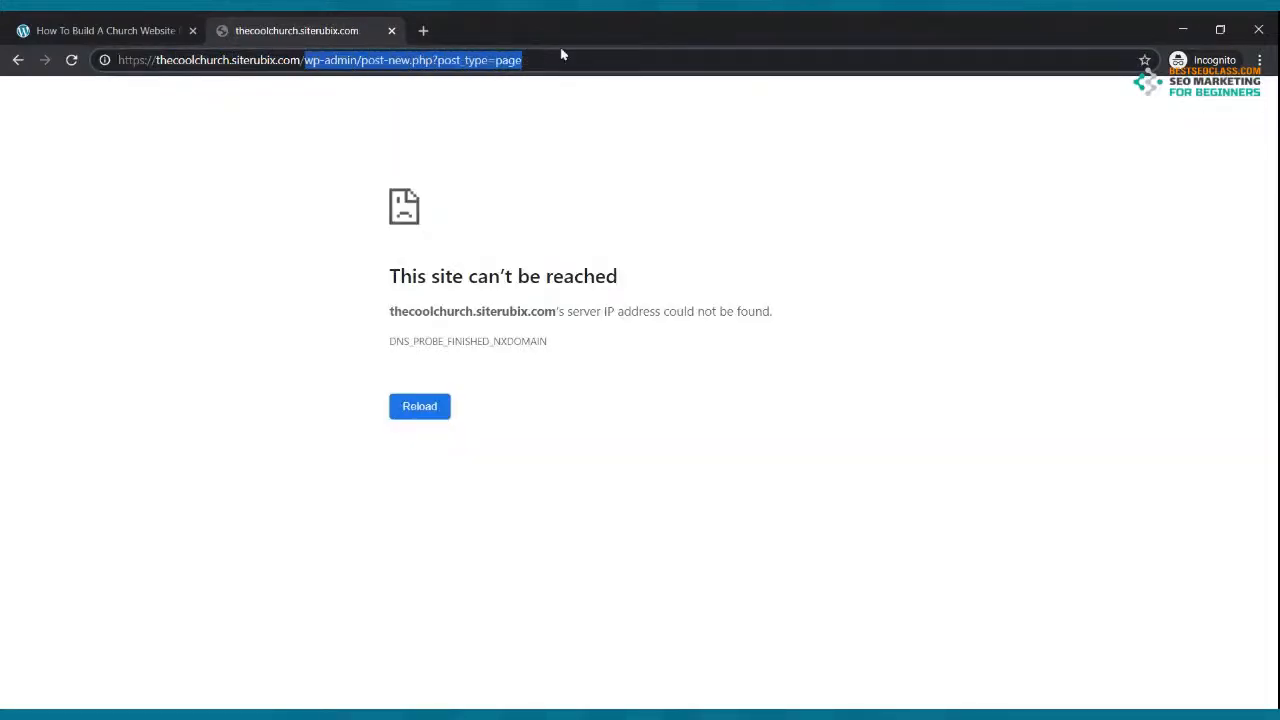
pyautogui.press('BackSpace')
pyautogui.press('Return')
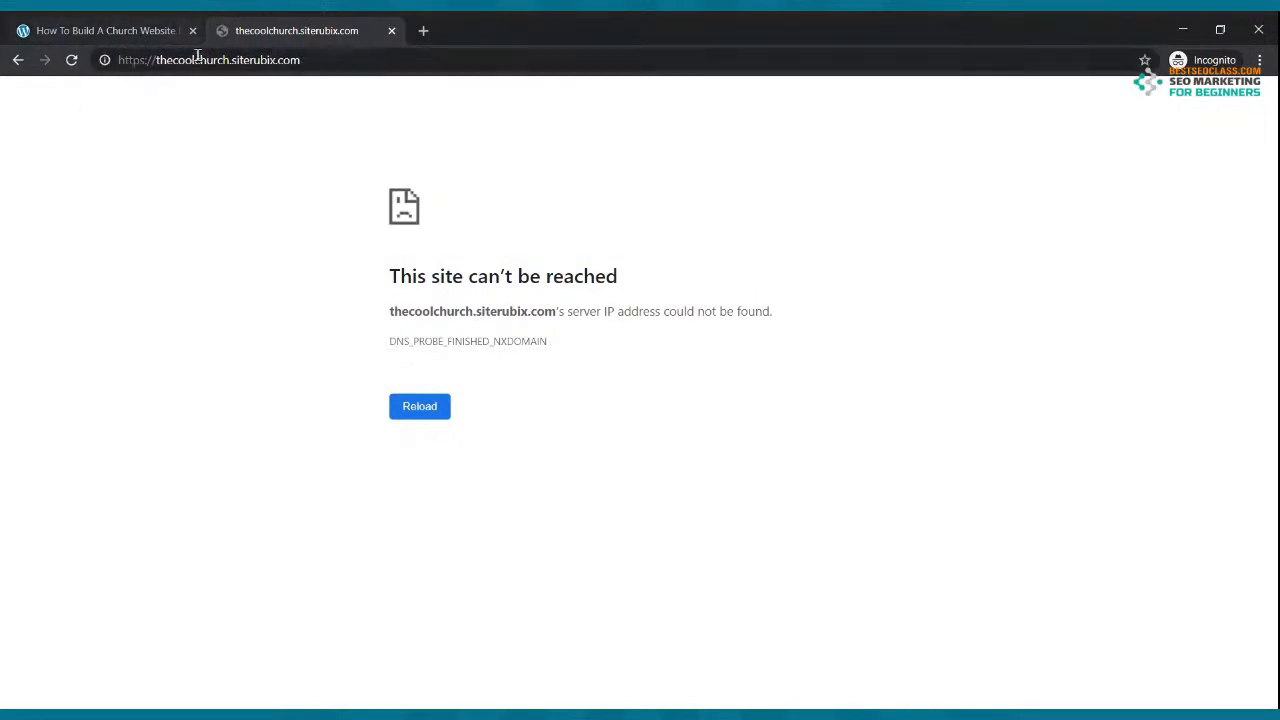
pyautogui.click(391, 31)
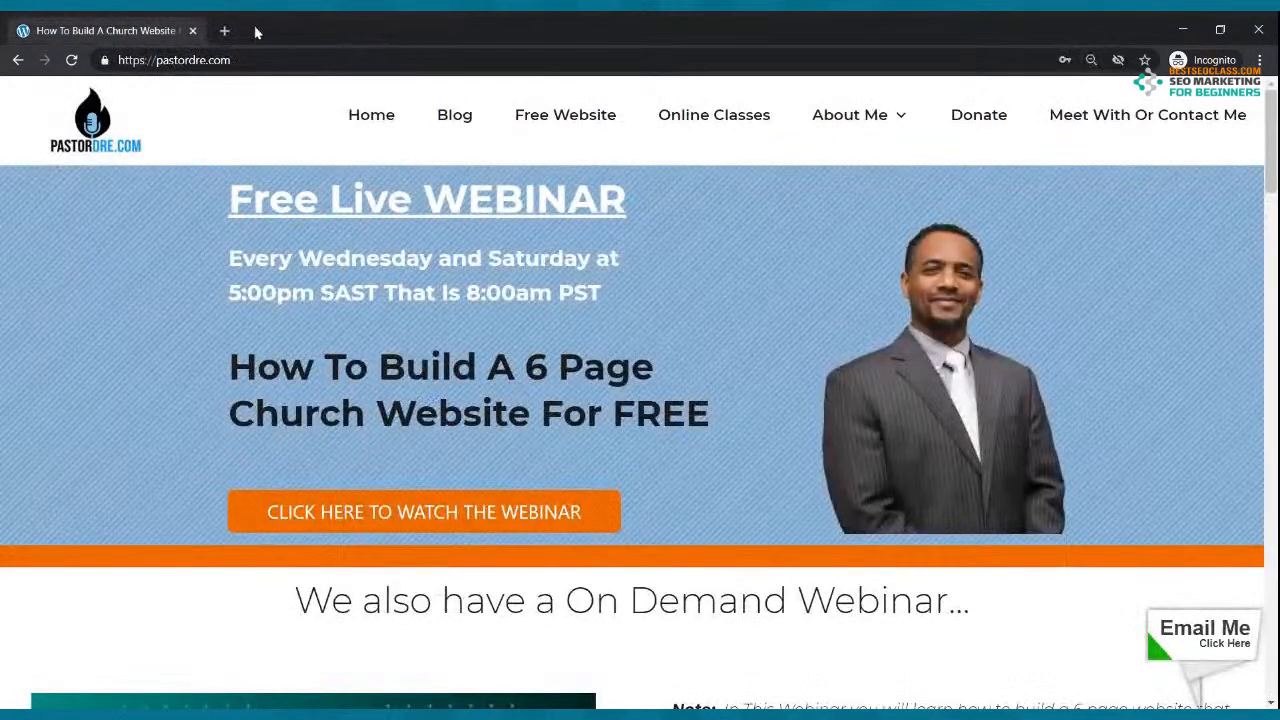
# Step: Visit mychurchwebsite.siterubix.com in a new tab and close The On Fire Church tab
pyautogui.click(224, 31)
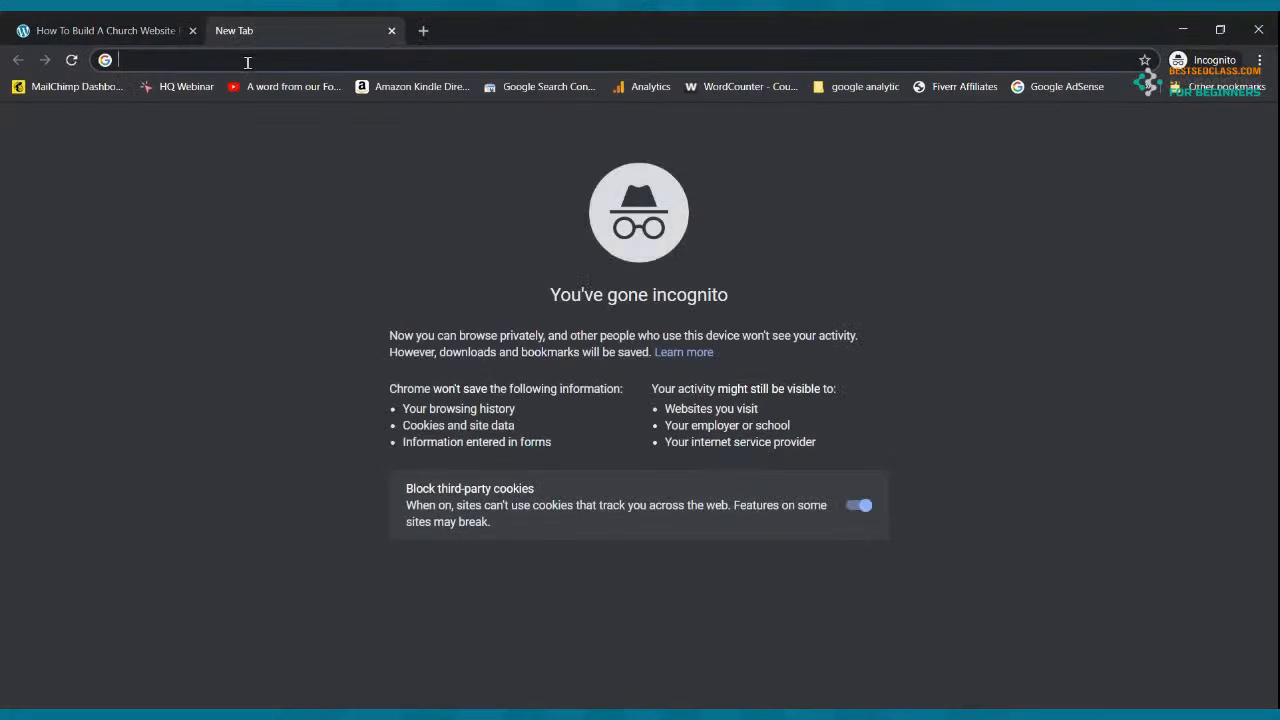
pyautogui.write('my')
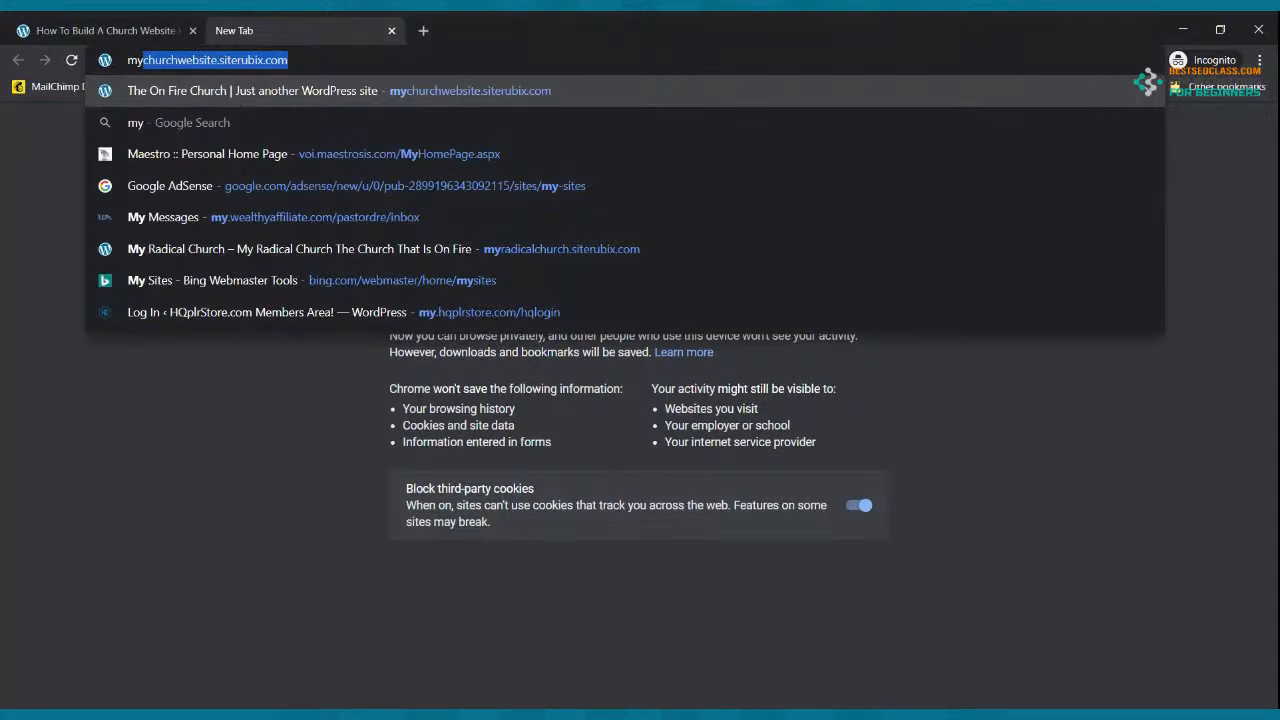
pyautogui.press('Right')
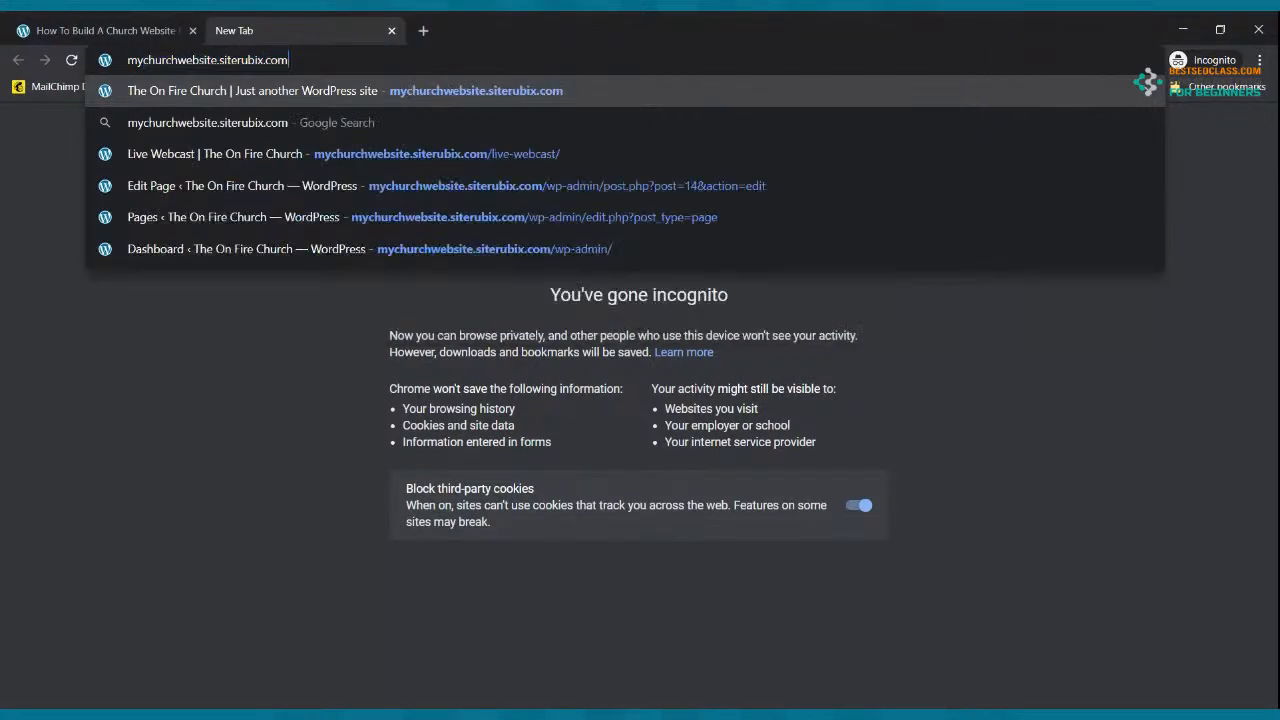
pyautogui.press('Return')
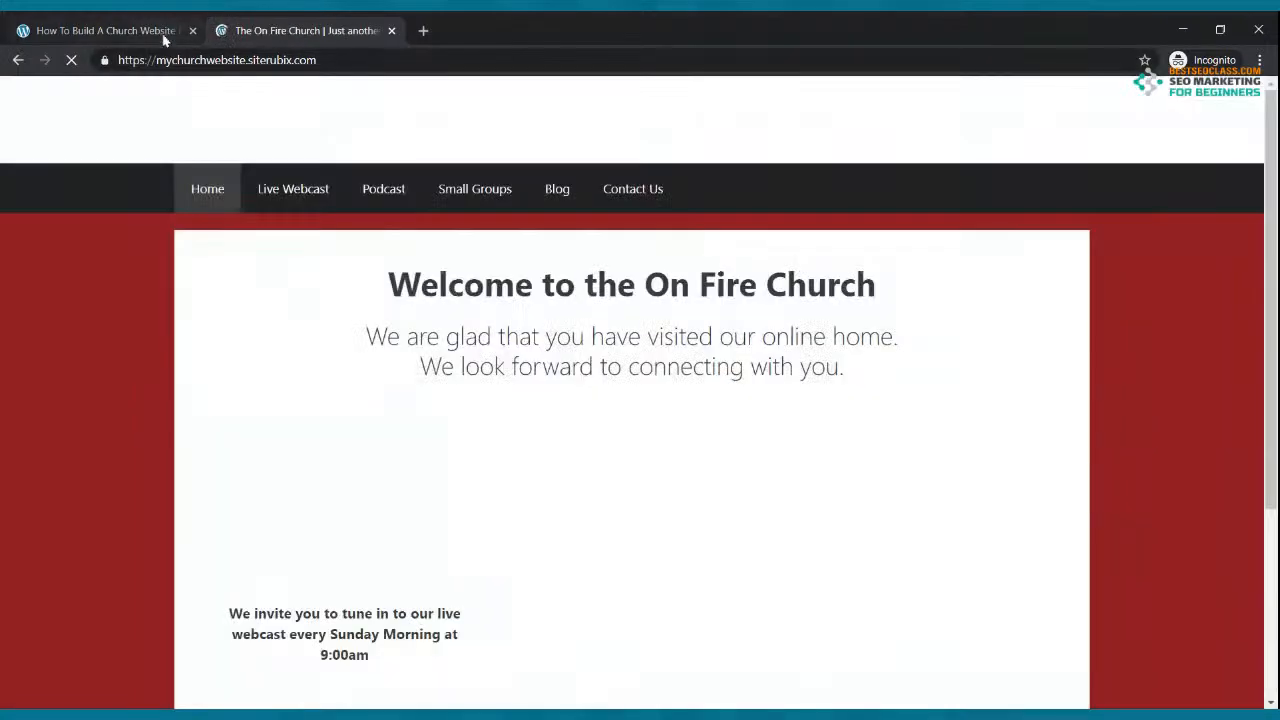
pyautogui.click(115, 28)
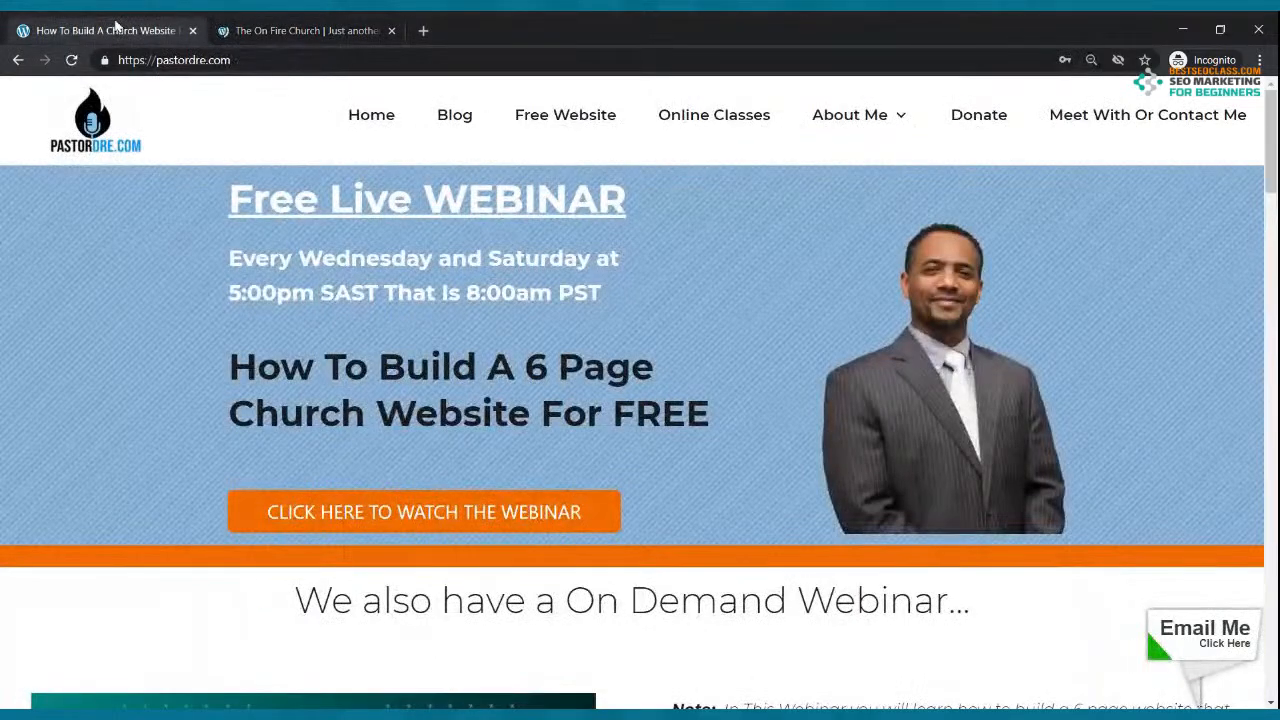
pyautogui.click(355, 30)
pyautogui.click(392, 31)
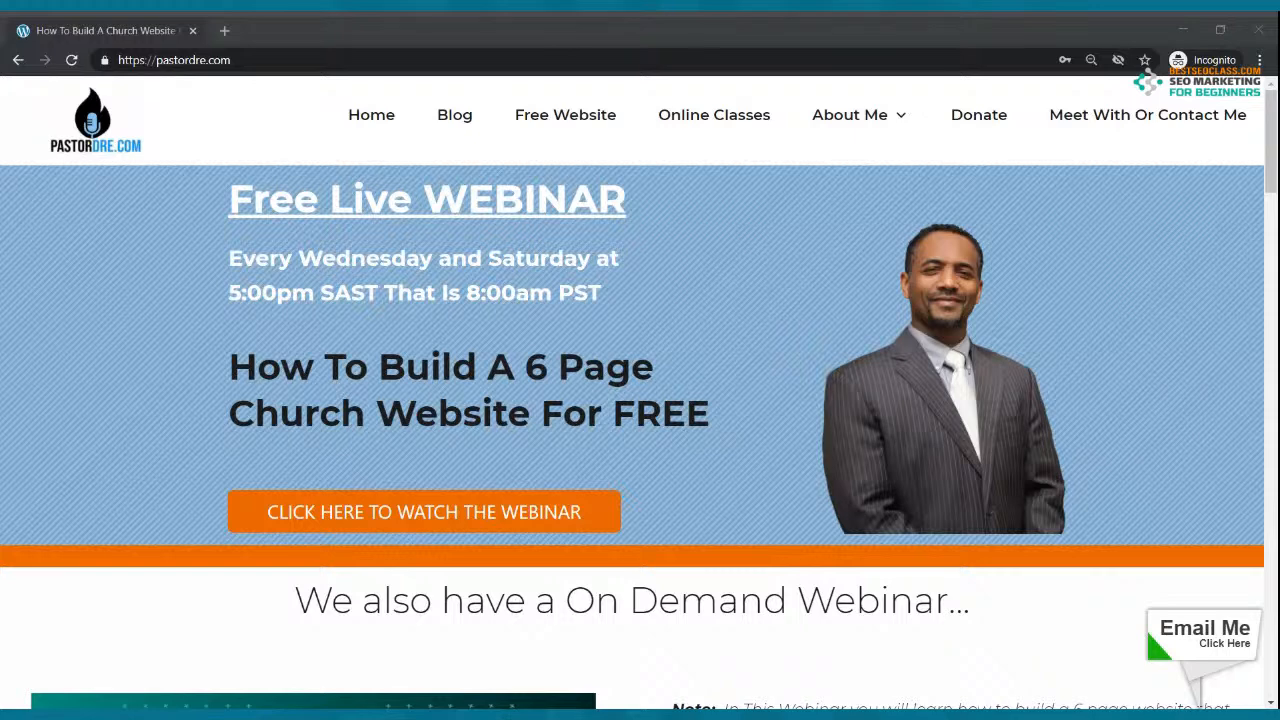
pyautogui.click(354, 143)
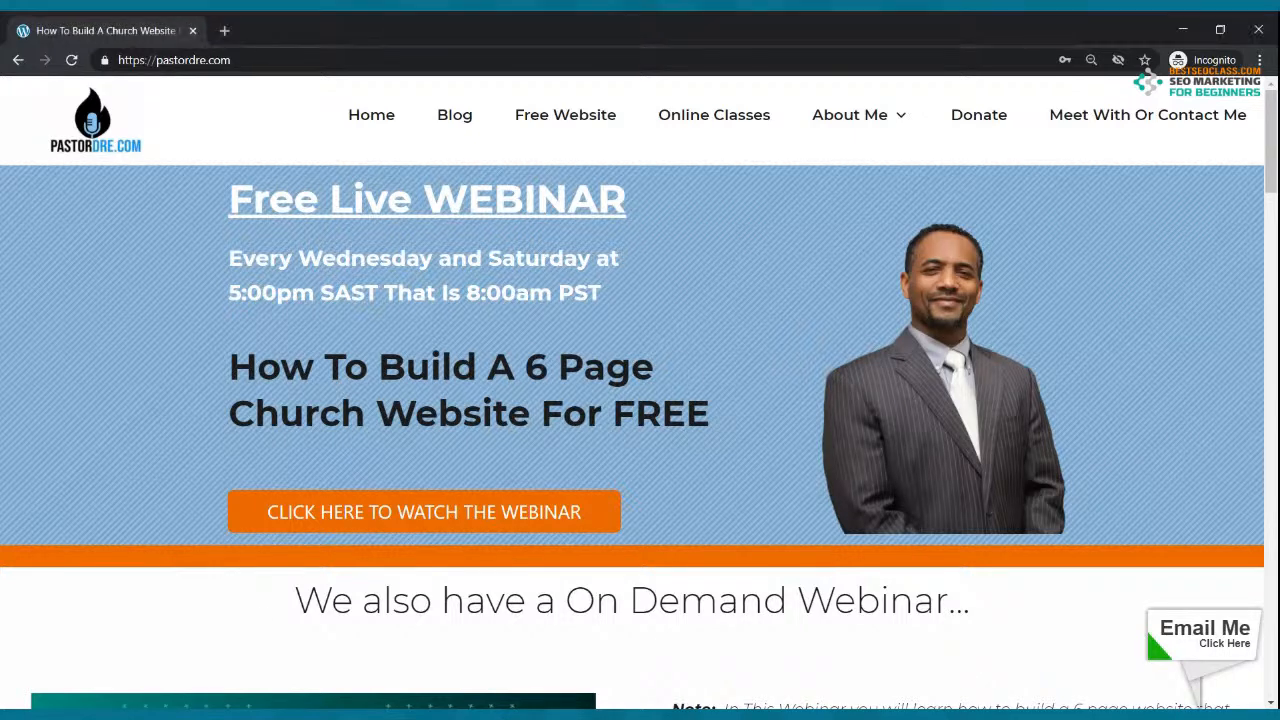
# Step: Go to wealthyaffiliate.com in a new tab and sign in with the saved account details
pyautogui.click(226, 34)
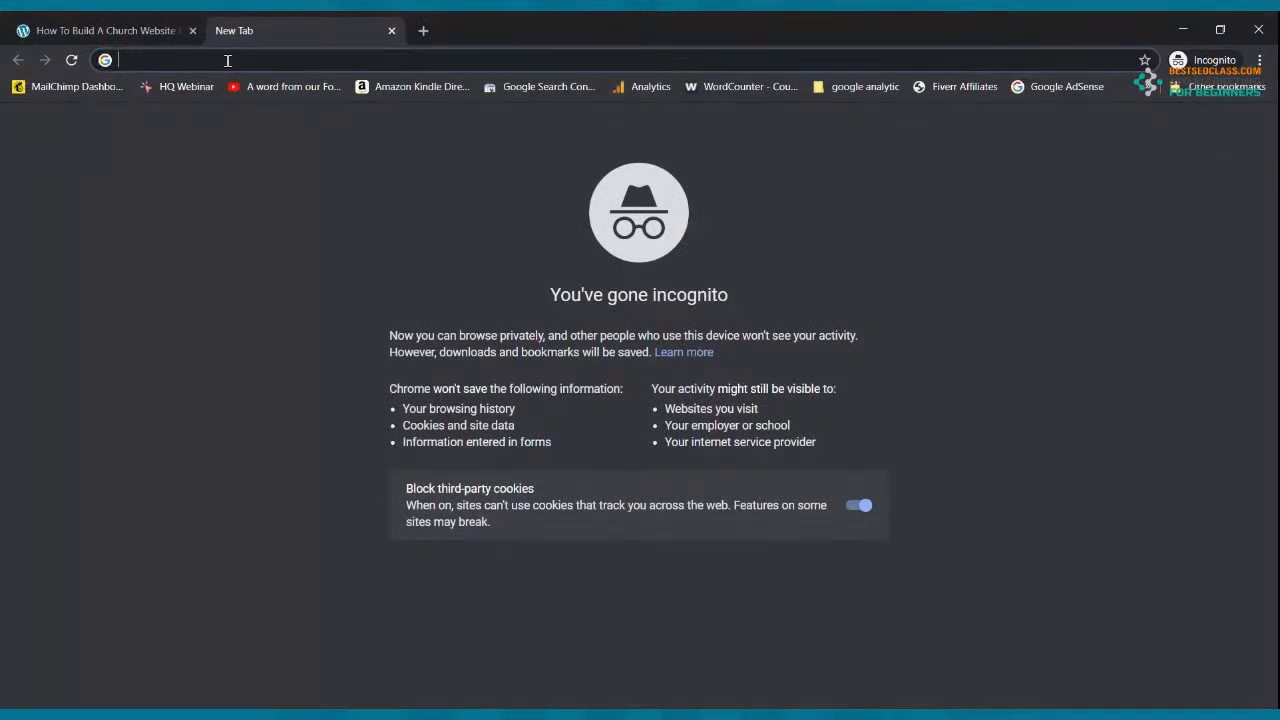
pyautogui.write('wealthyaffiliate.com')
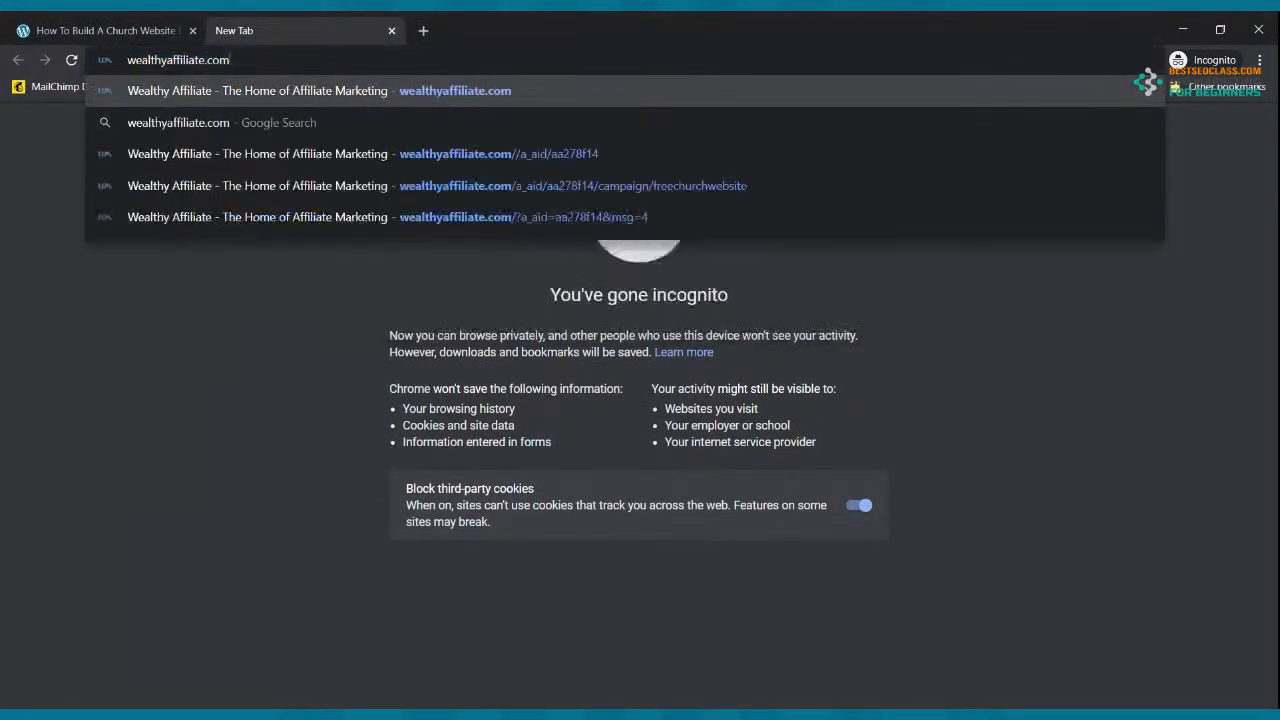
pyautogui.press('Return')
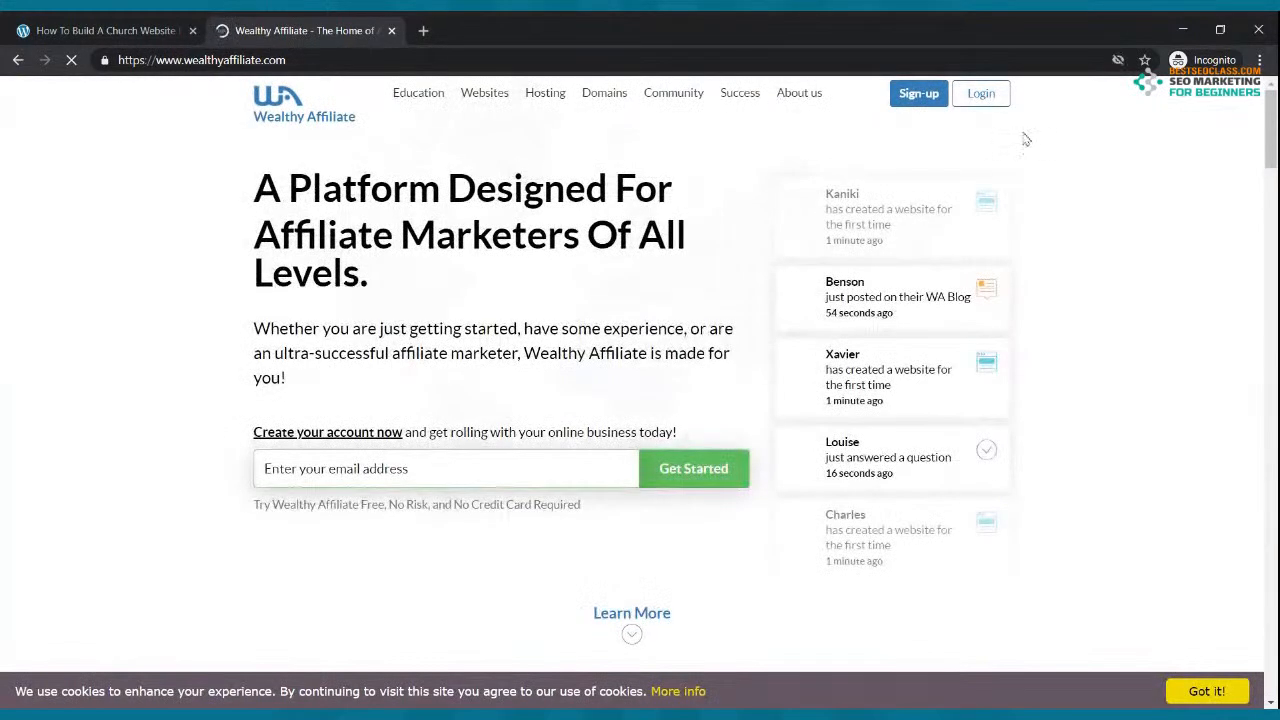
pyautogui.click(995, 102)
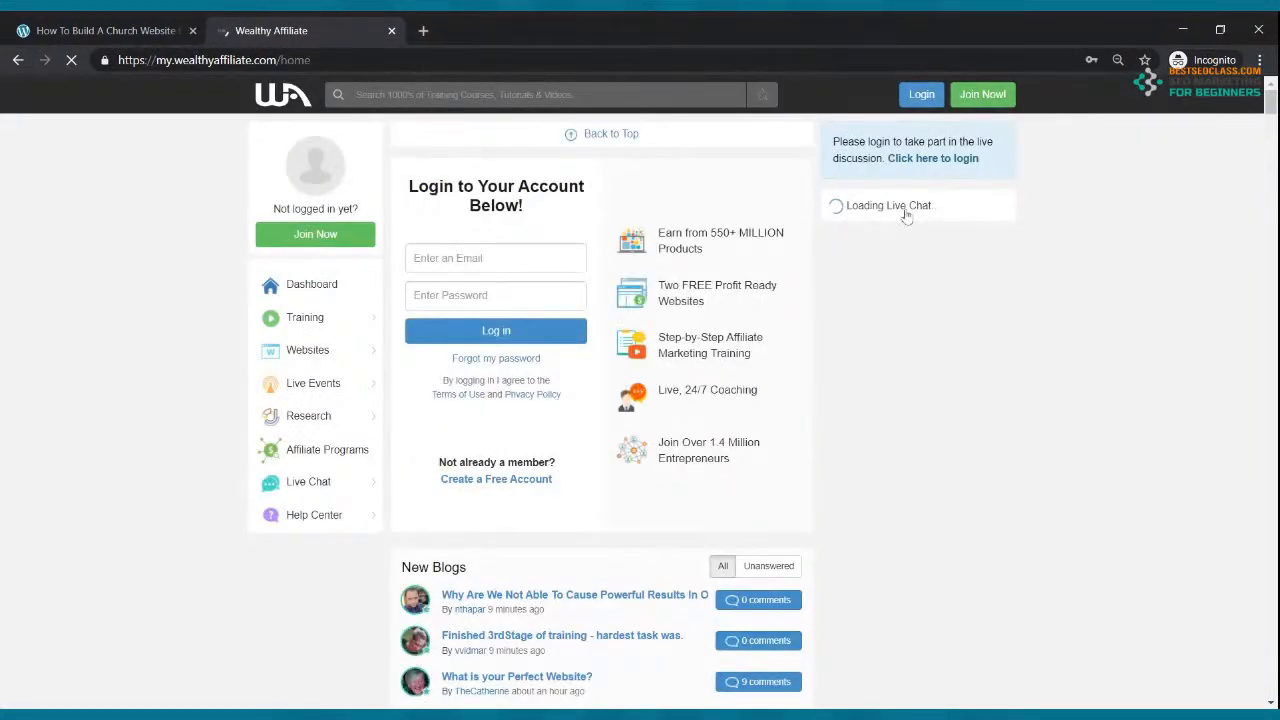
pyautogui.click(500, 258)
pyautogui.click(495, 298)
pyautogui.click(492, 334)
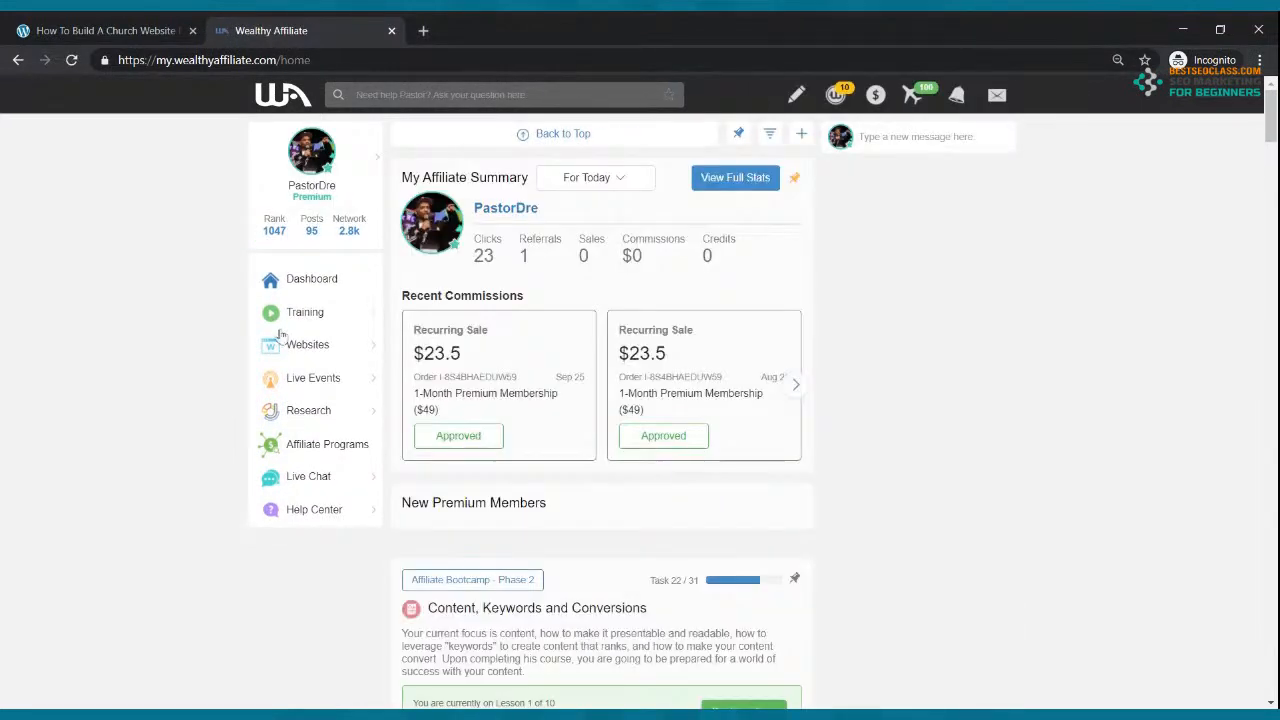
# Step: From the websites list, open mycoolchurch.siterubix.com's details and its live homepage
pyautogui.moveTo(298, 350)
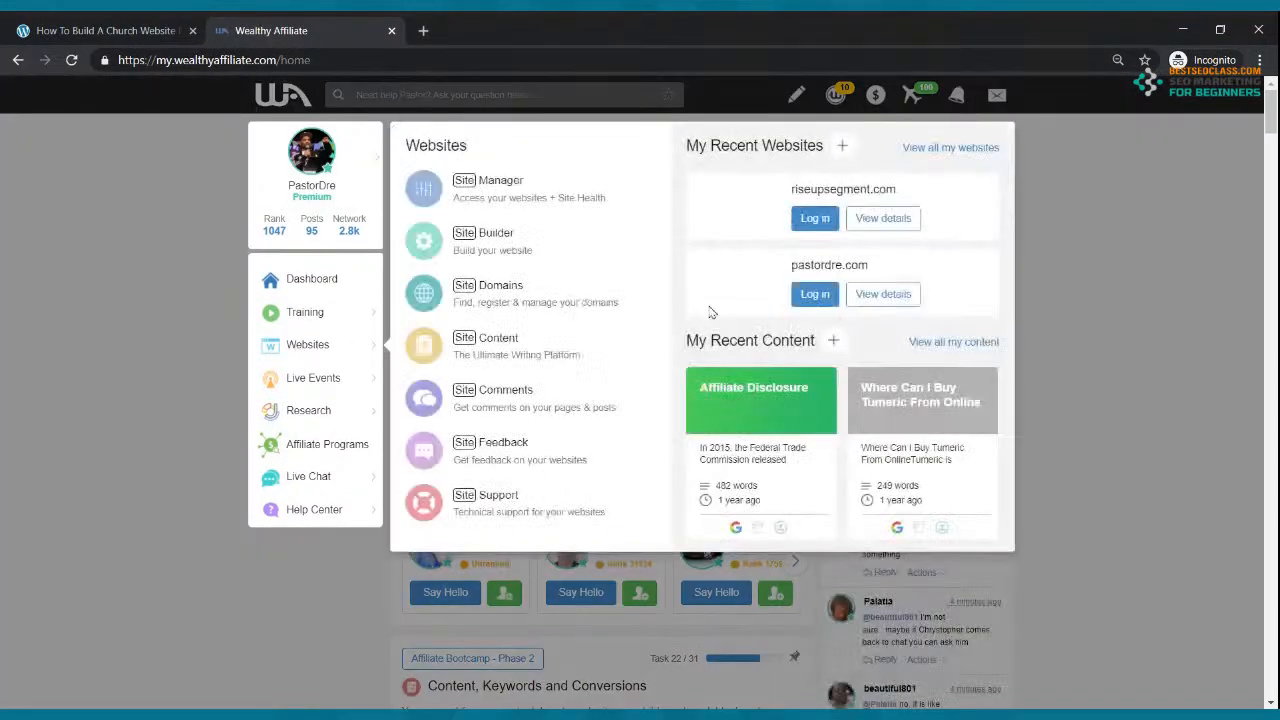
pyautogui.click(940, 148)
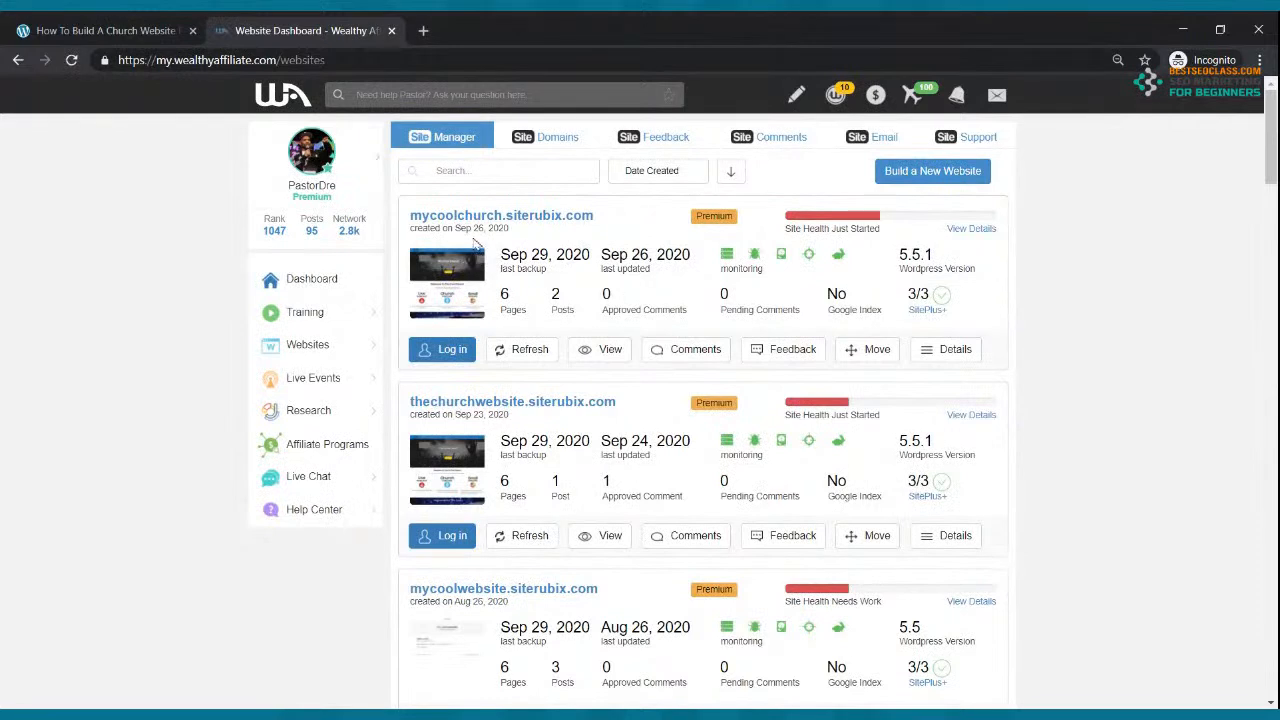
pyautogui.click(953, 349)
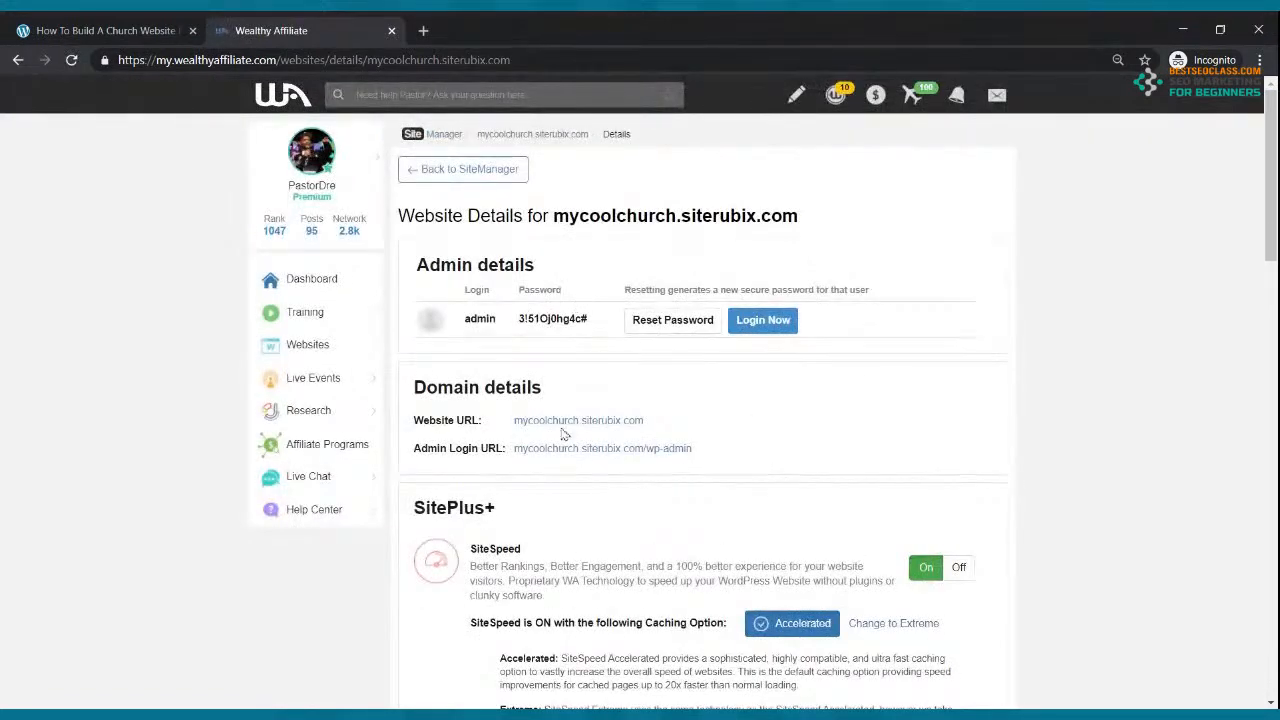
pyautogui.click(566, 421)
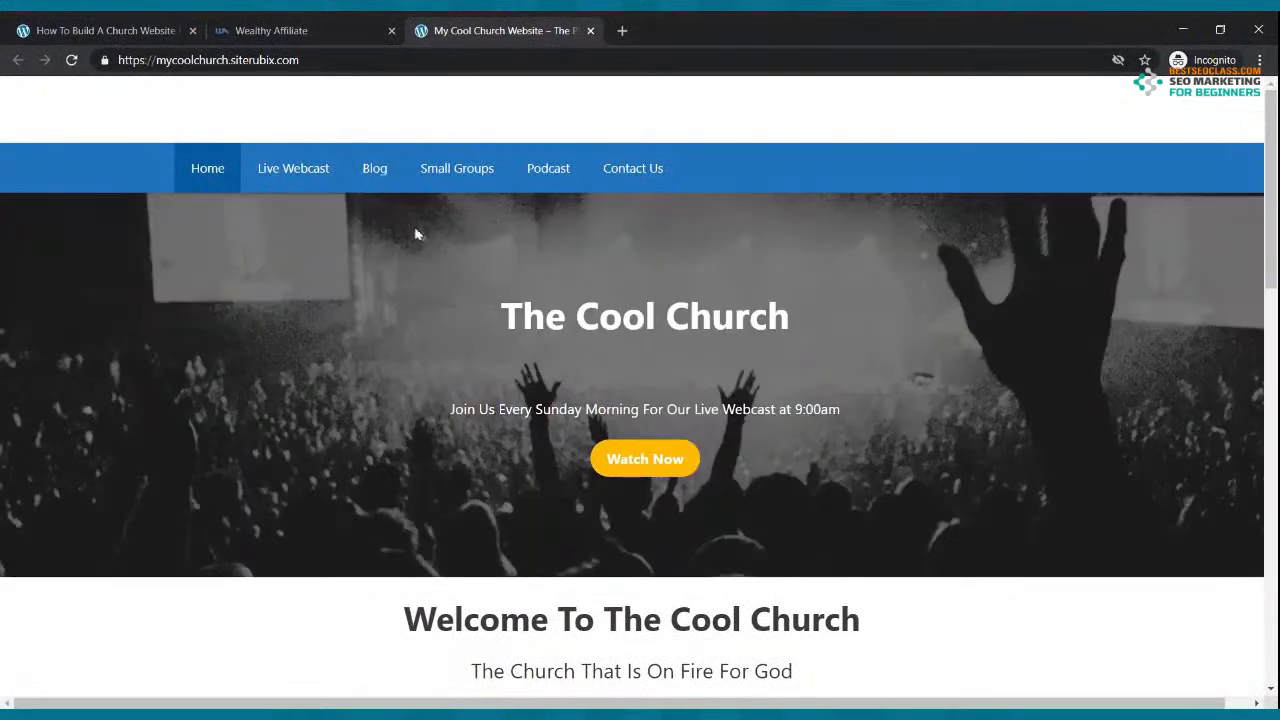
# Step: Close the Wealthy Affiliate tab and add a blank tab beside pastordre.com and The Cool Church
pyautogui.click(305, 28)
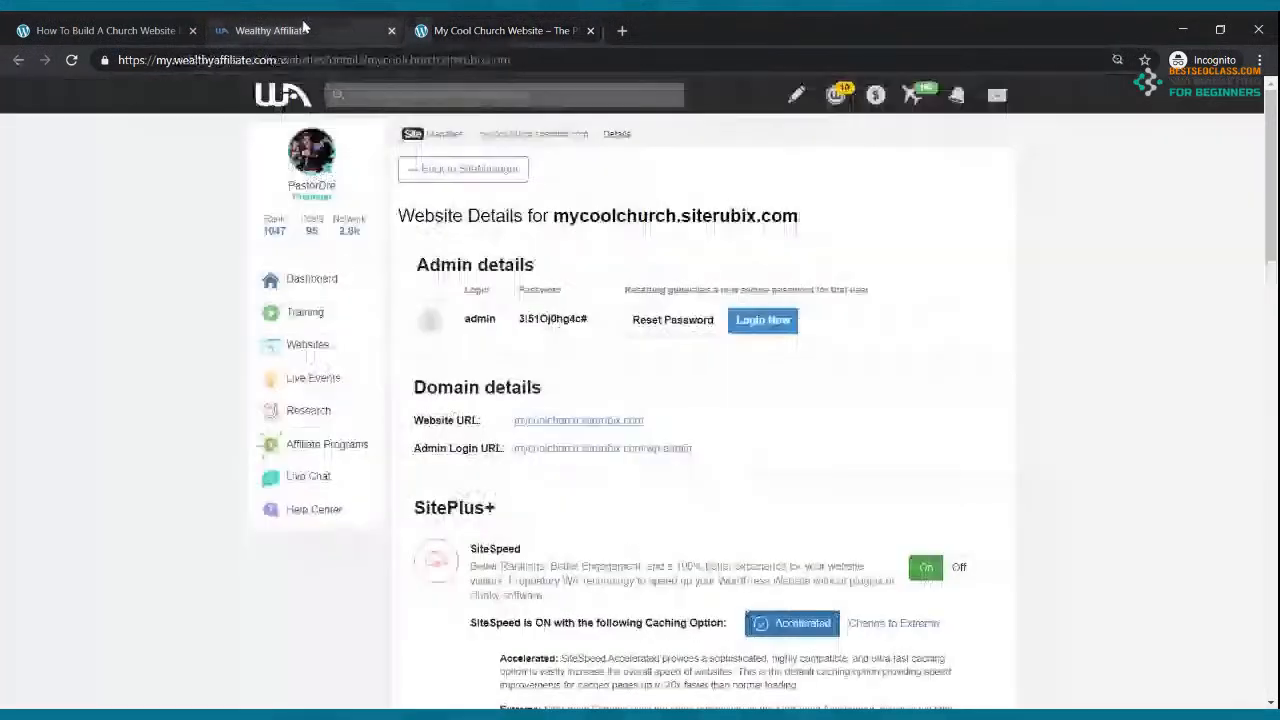
pyautogui.click(391, 30)
pyautogui.click(183, 27)
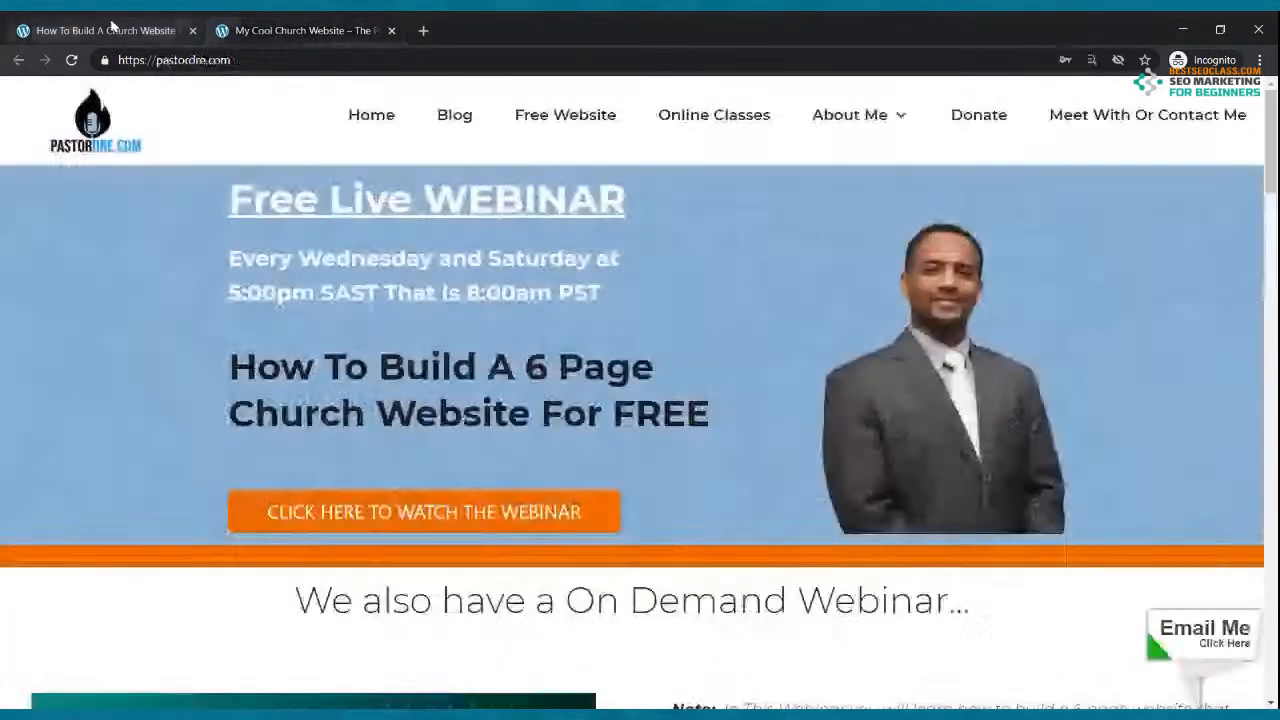
pyautogui.click(273, 32)
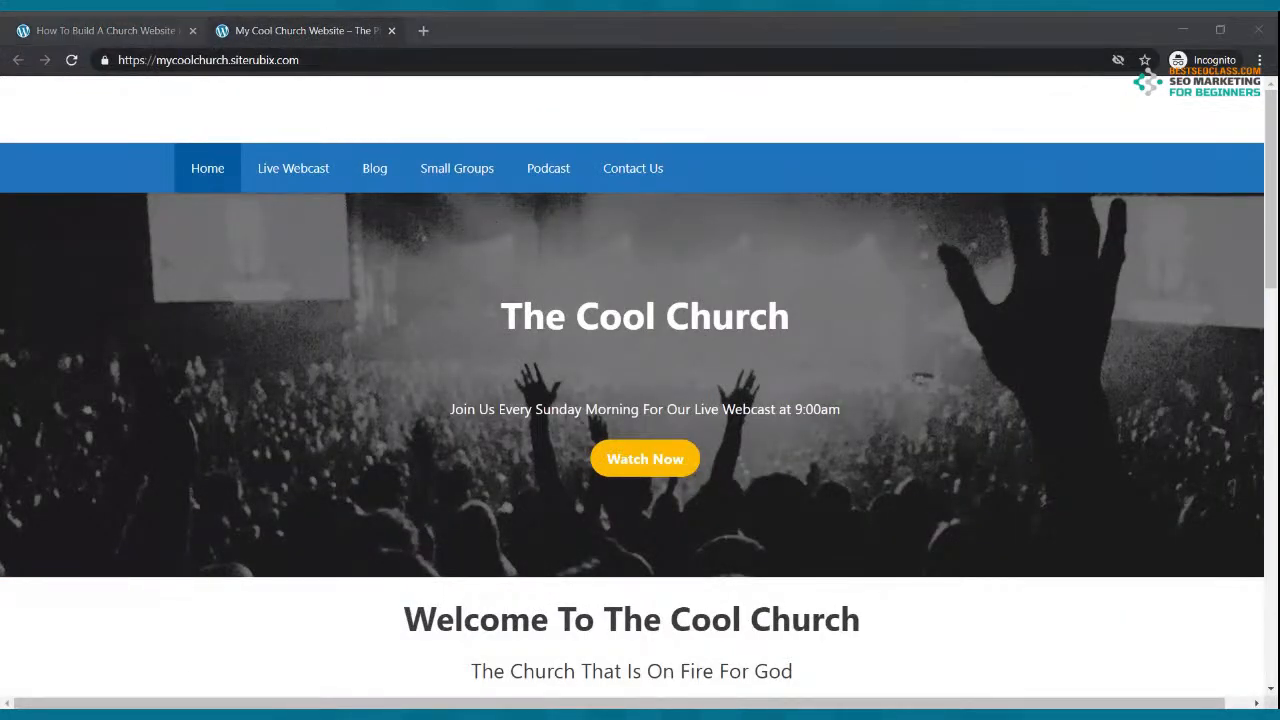
pyautogui.click(250, 658)
pyautogui.click(165, 26)
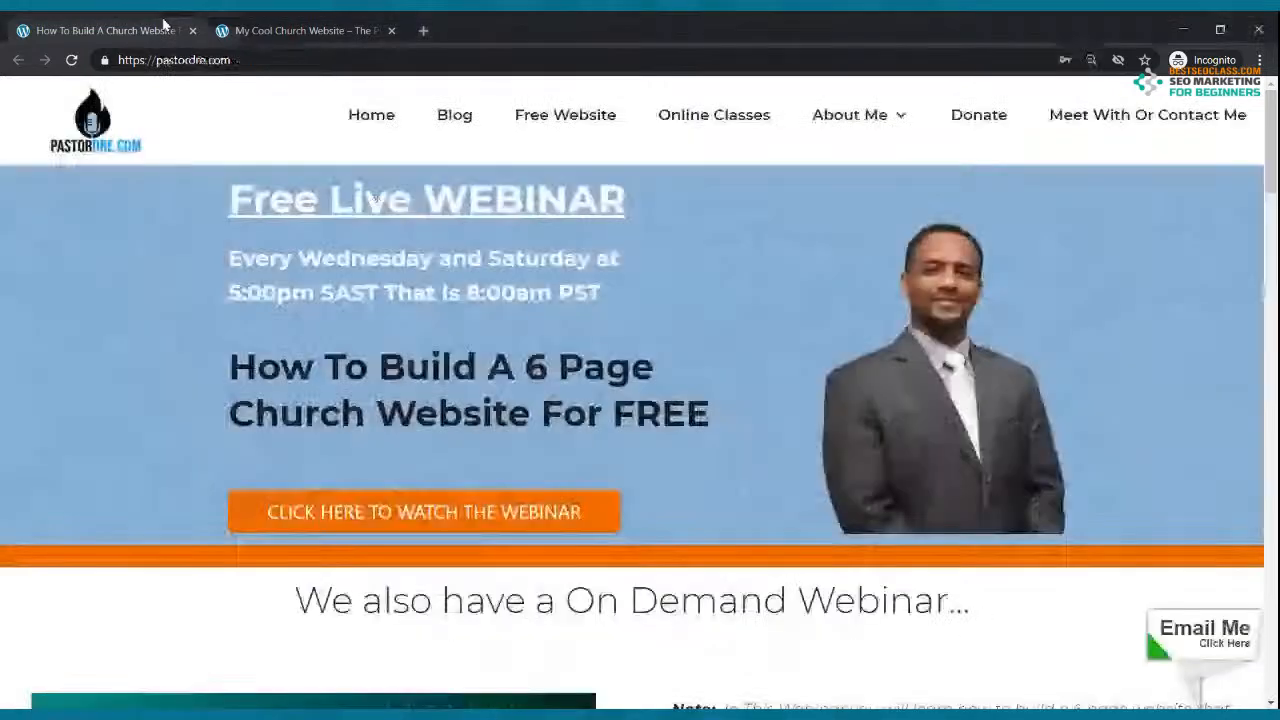
pyautogui.click(424, 31)
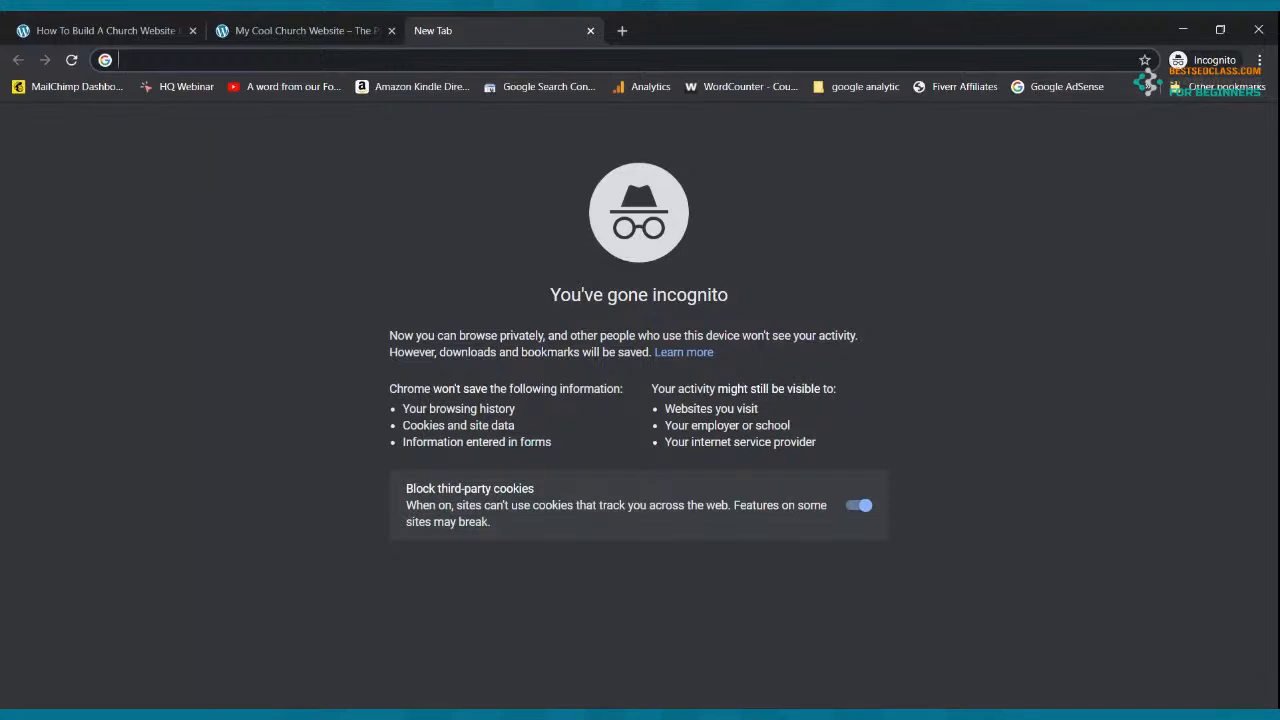
# Step: Close the My Cool Church Website and empty tabs, then follow pastordre.com's Free Website offer
pyautogui.click(158, 29)
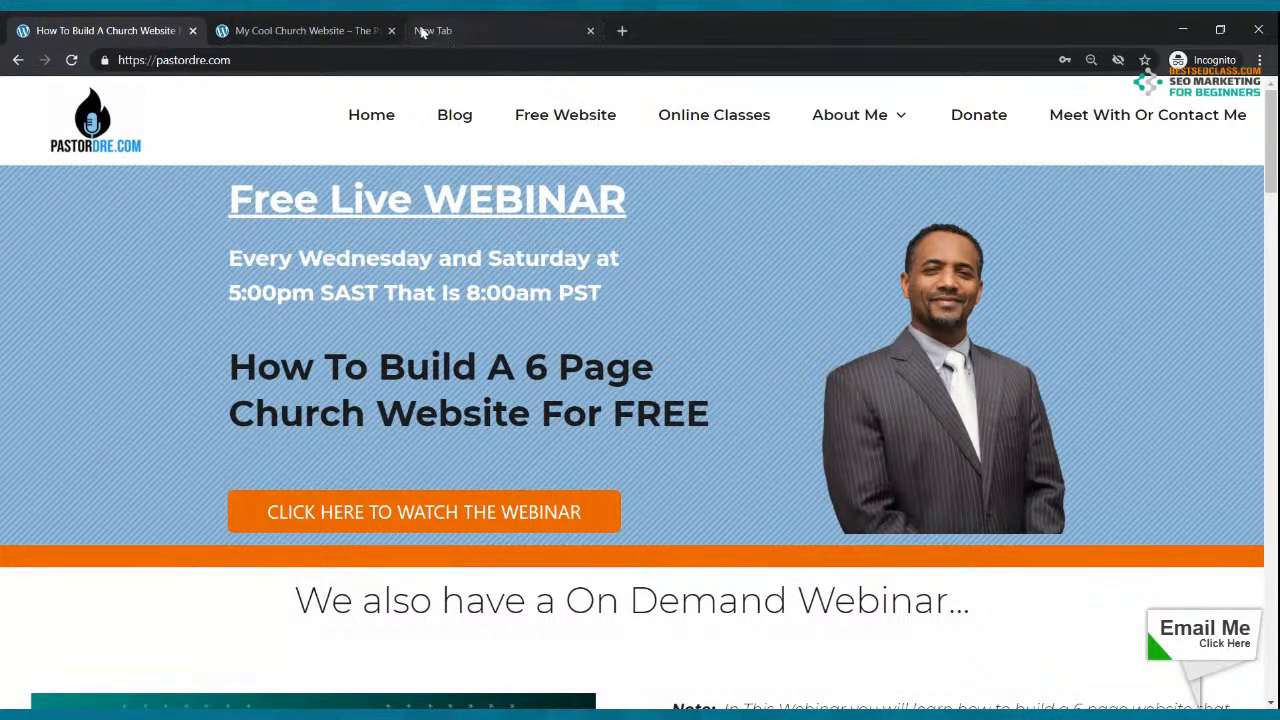
pyautogui.click(390, 31)
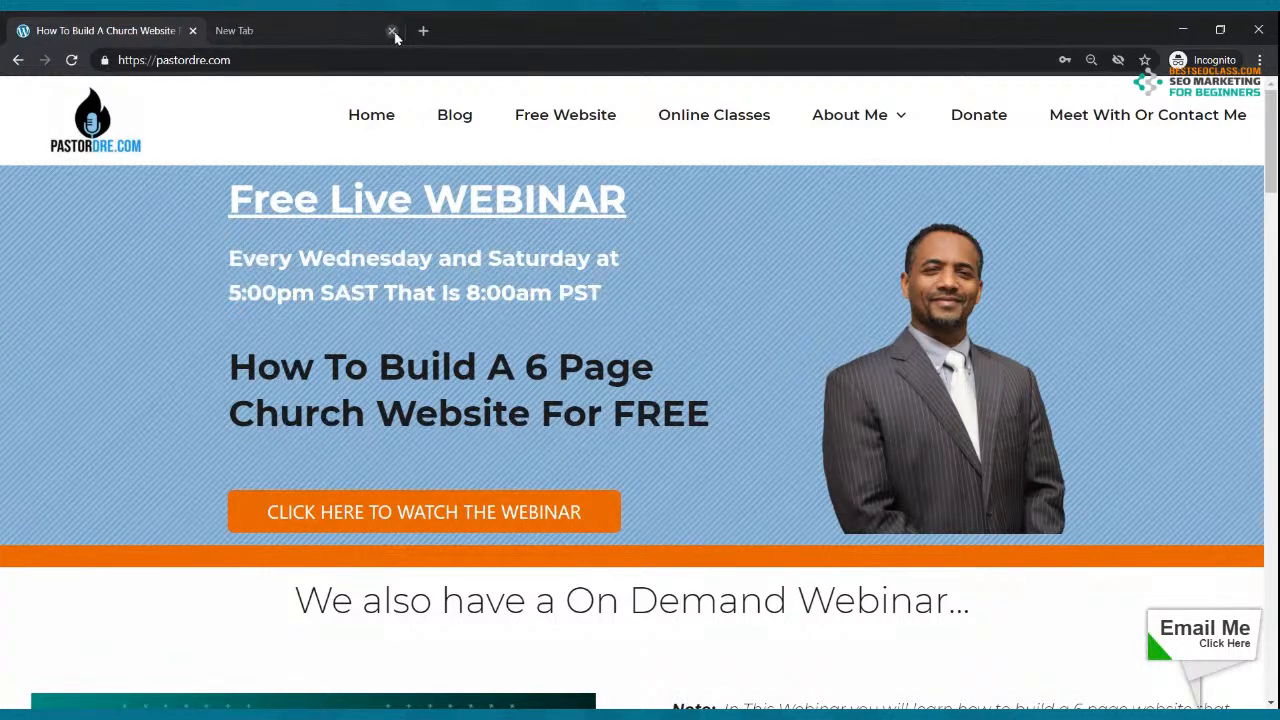
pyautogui.click(390, 31)
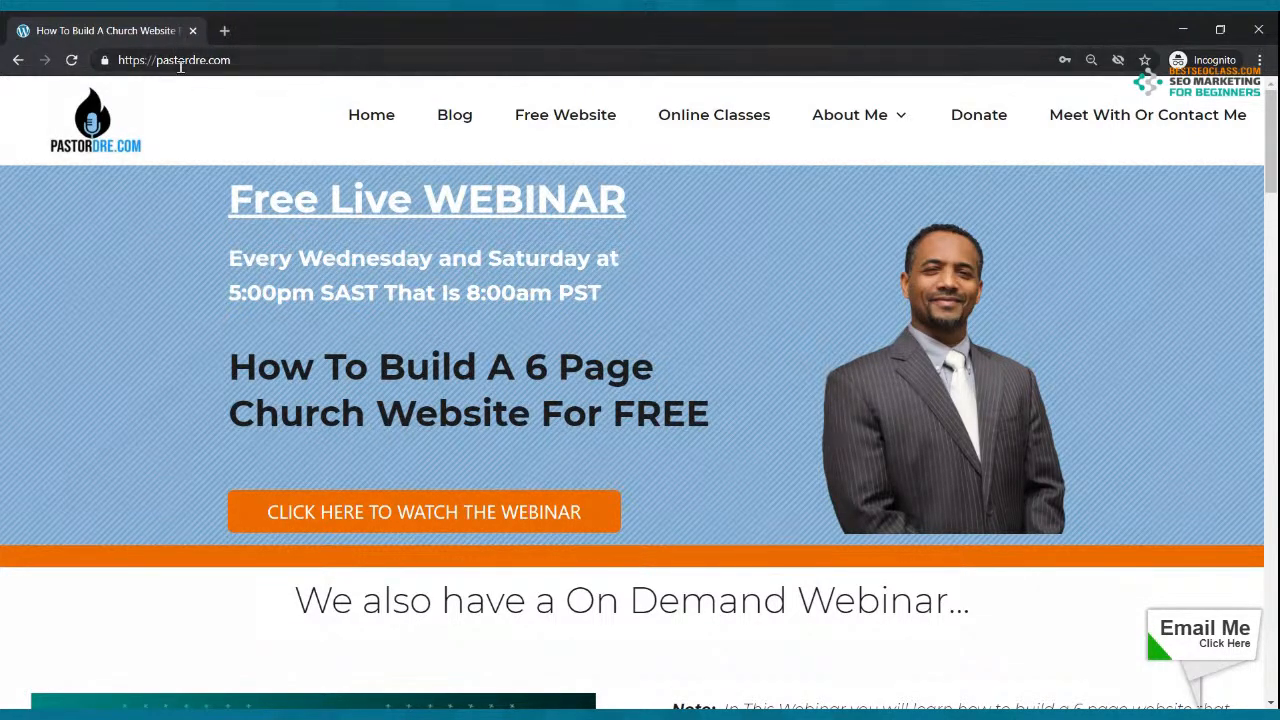
pyautogui.click(548, 119)
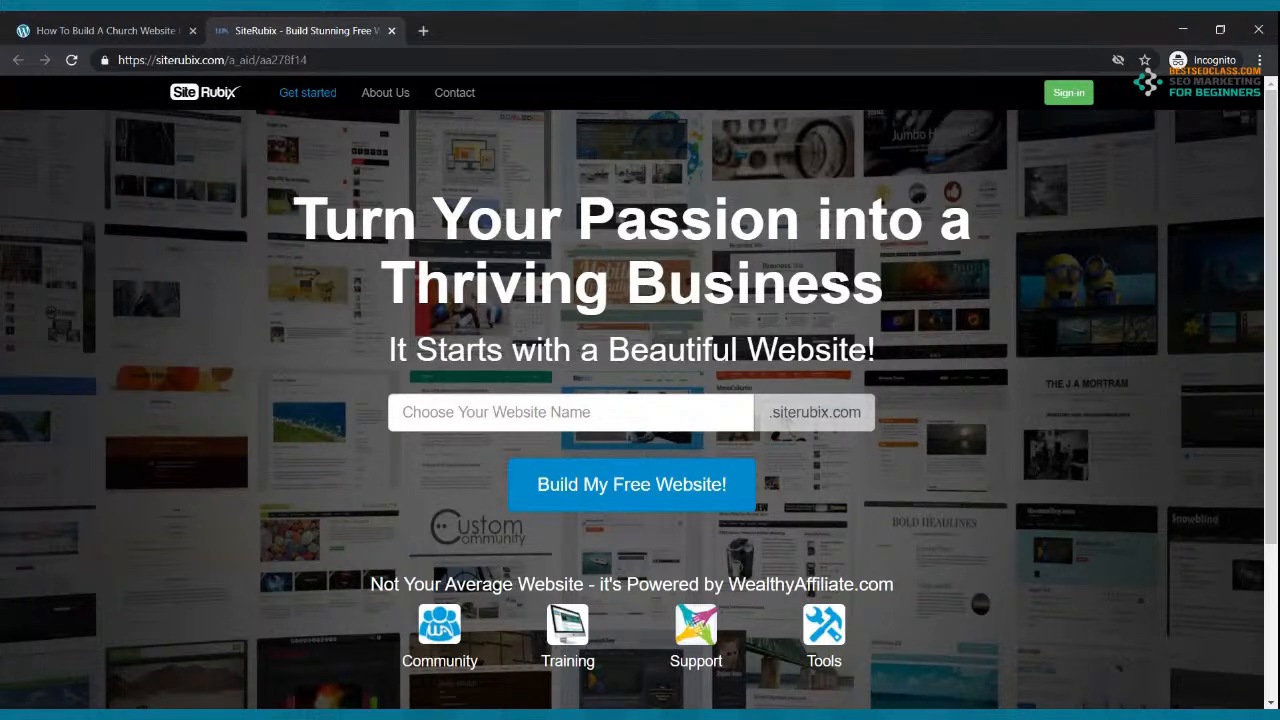
# Step: Enter churchonthemove as the SiteRubix website name and confirm it shows as available
pyautogui.click(545, 412)
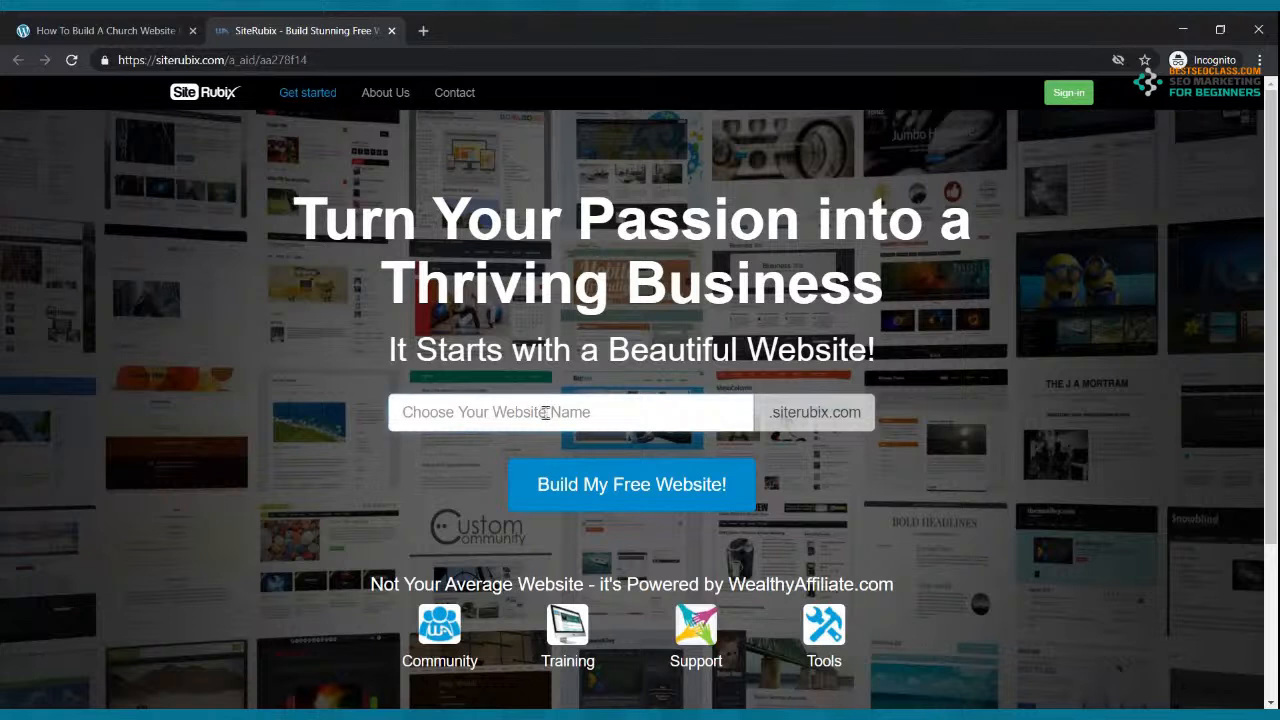
pyautogui.write('c')
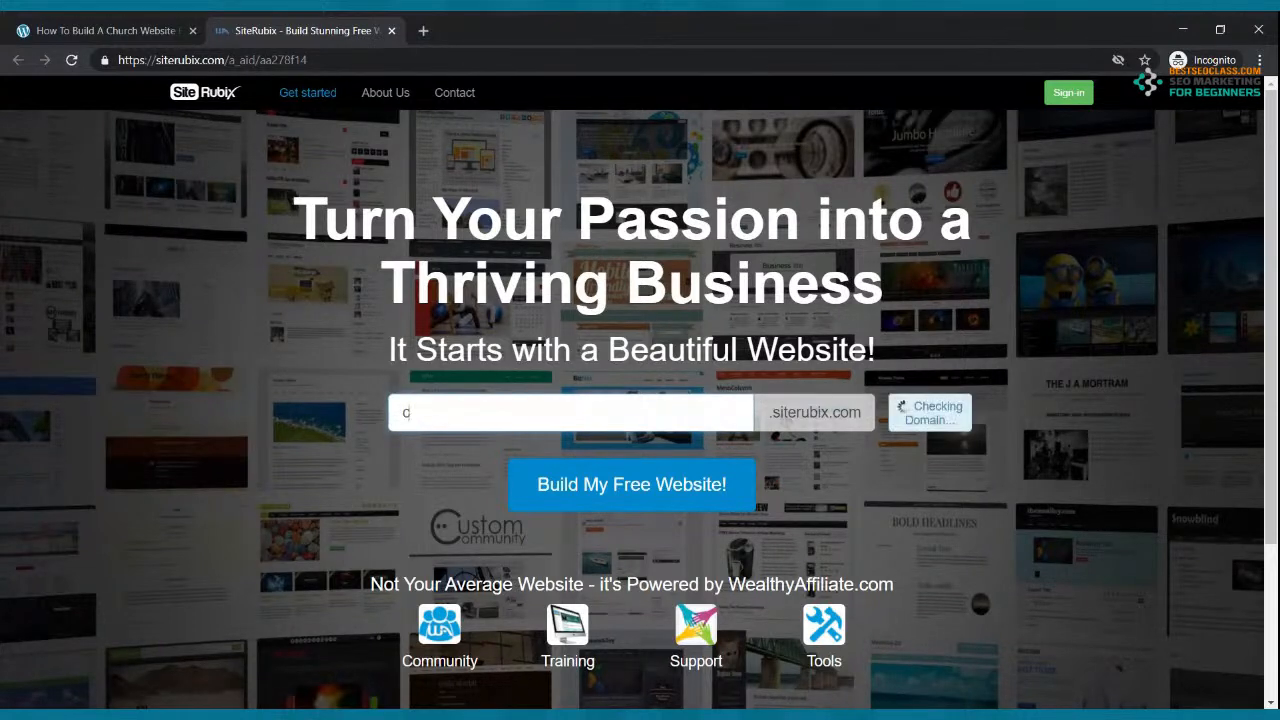
pyautogui.write('hurchonthemove')
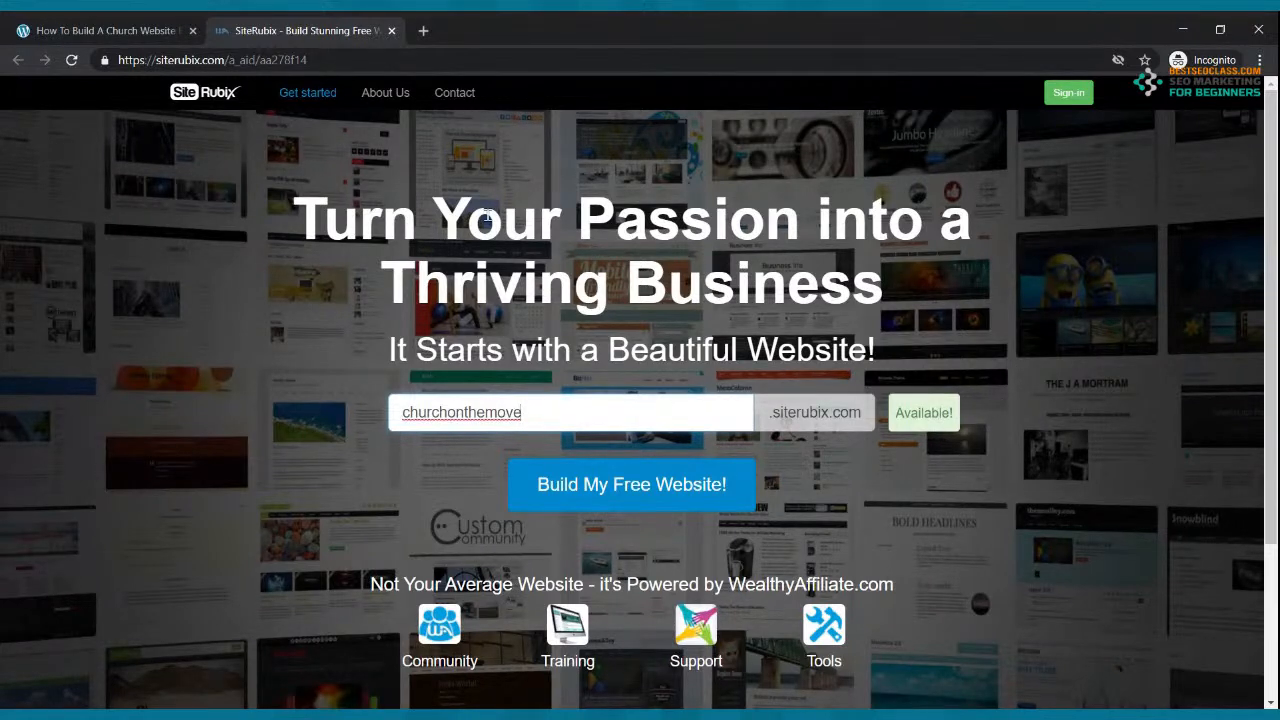
pyautogui.click(85, 30)
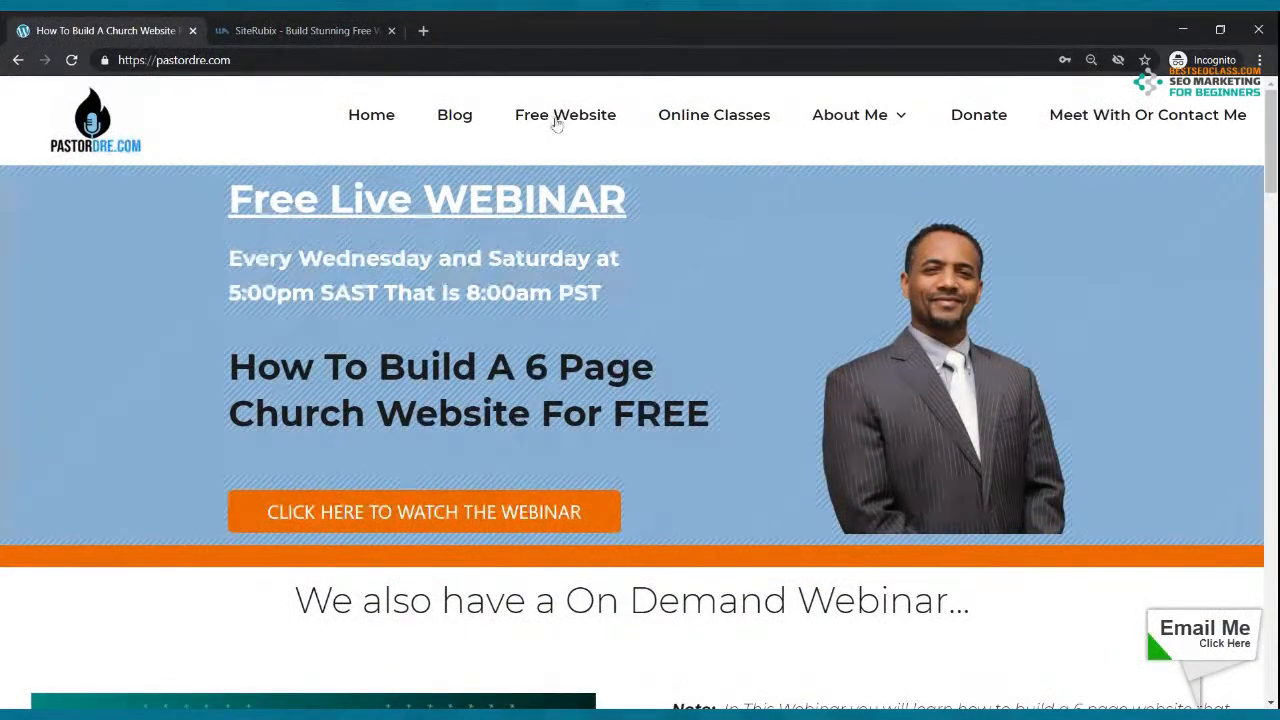
pyautogui.click(297, 31)
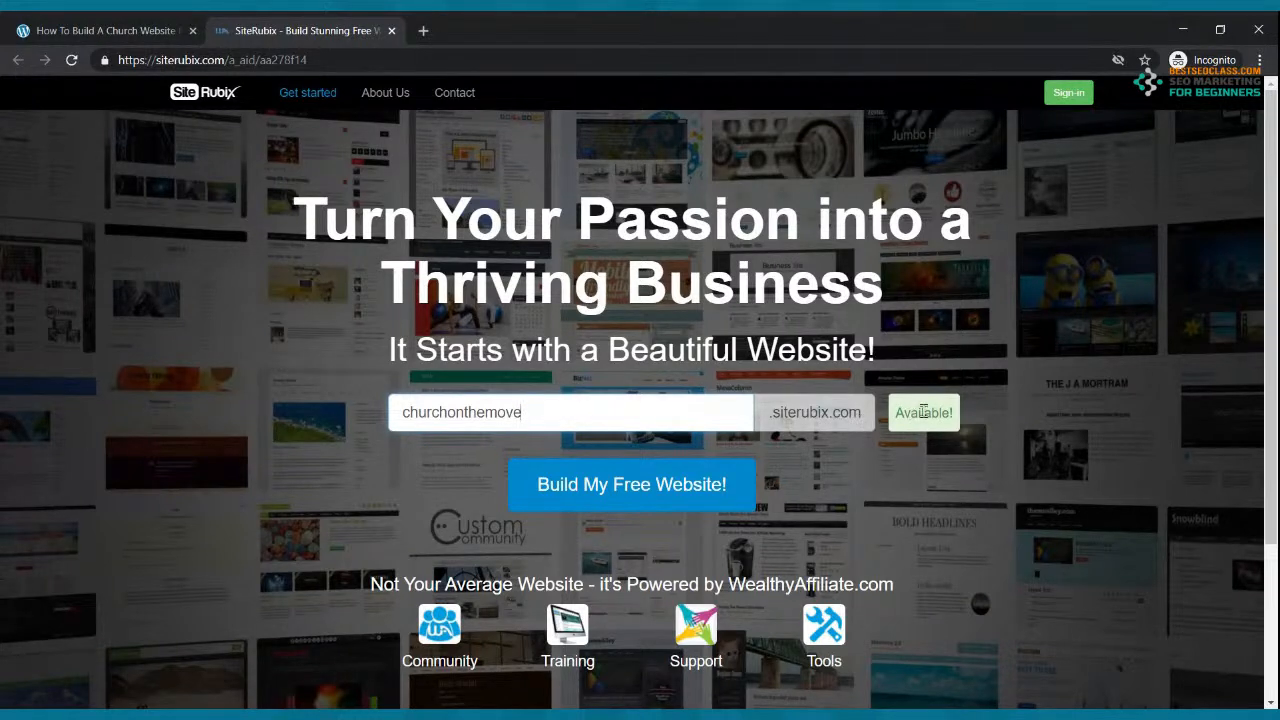
# Step: Submit churchonthemove, then log out of Wealthy Affiliate from the profile menu and close its tab
pyautogui.click(610, 482)
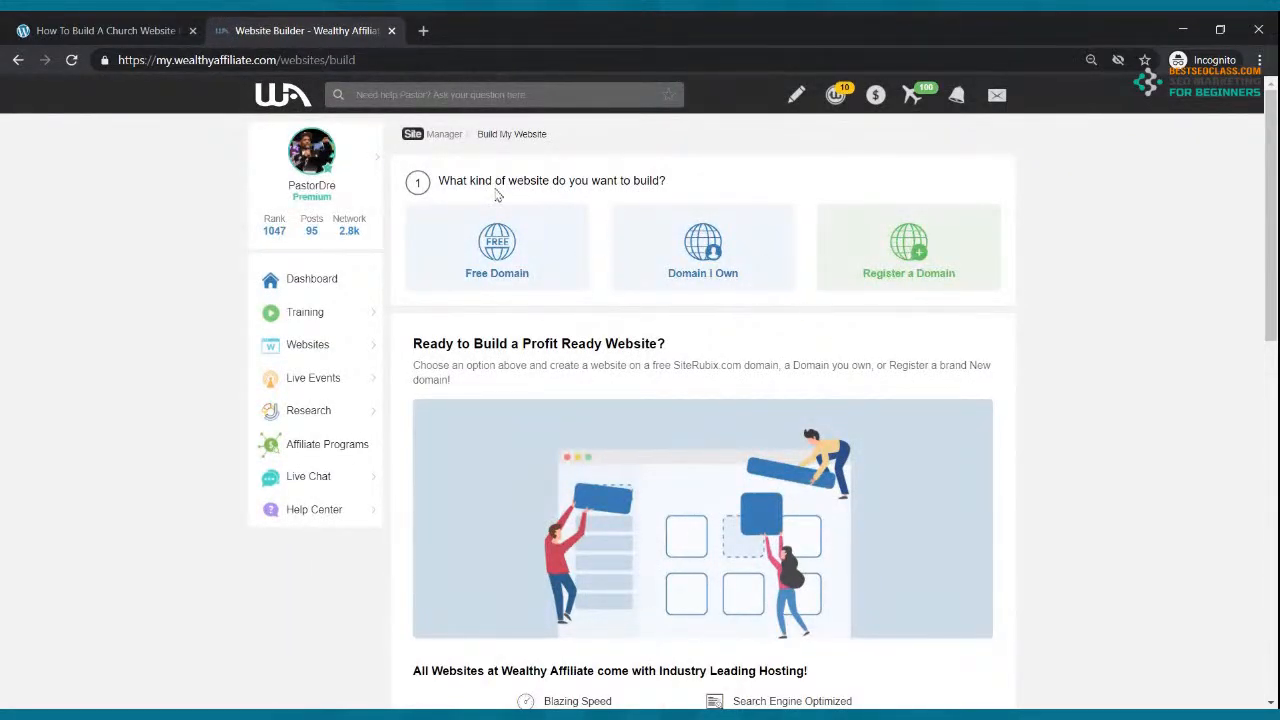
pyautogui.click(314, 162)
pyautogui.click(300, 174)
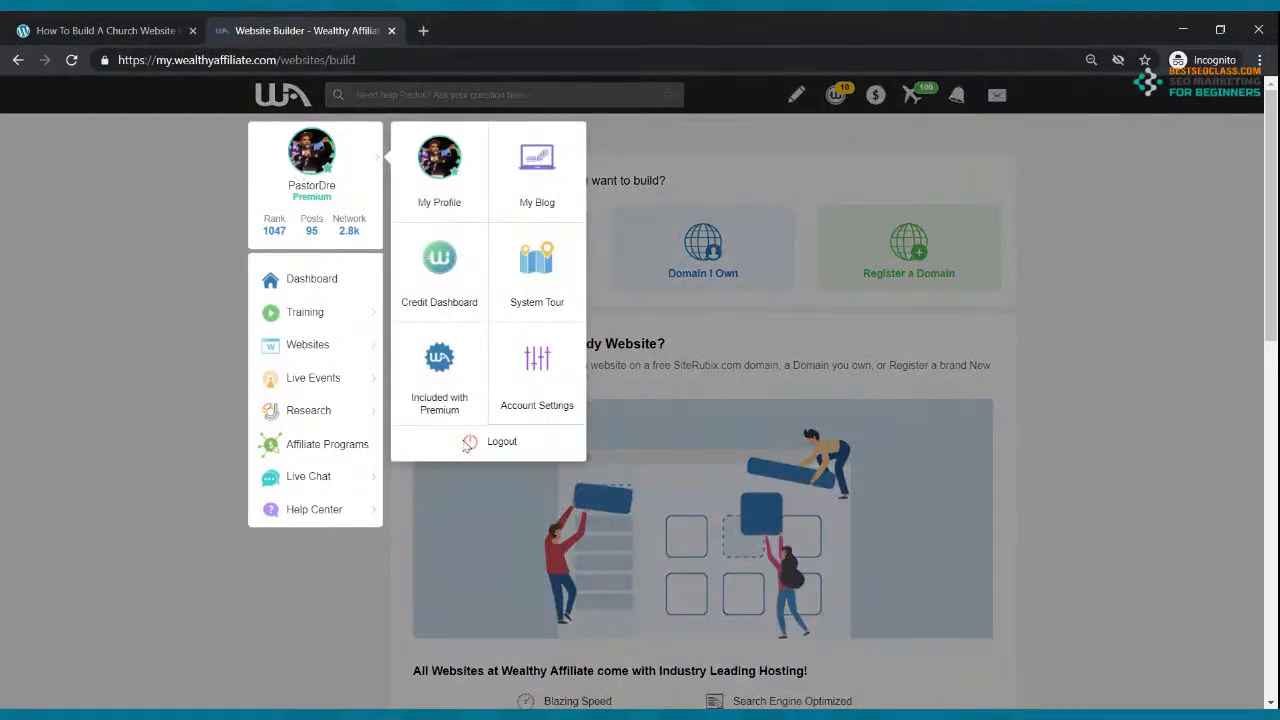
pyautogui.click(478, 446)
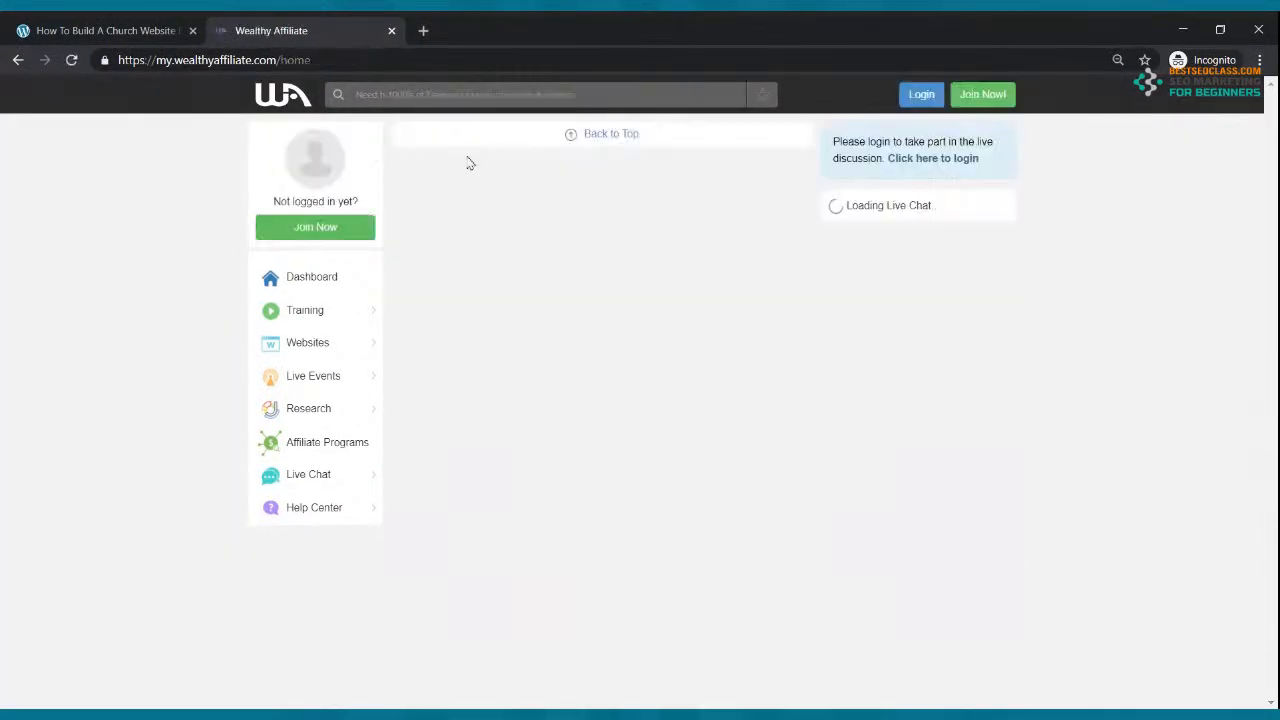
pyautogui.click(392, 31)
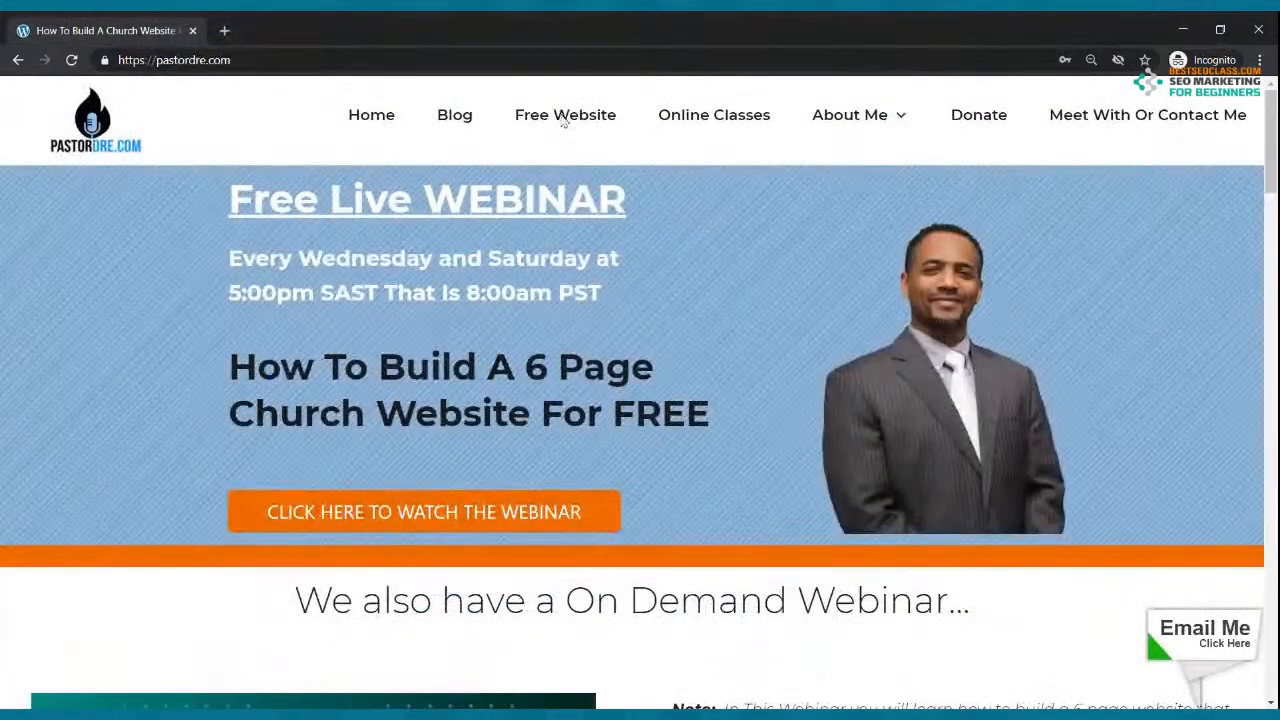
# Step: Reopen the free website offer and submit churchonthemove as the site name
pyautogui.click(560, 116)
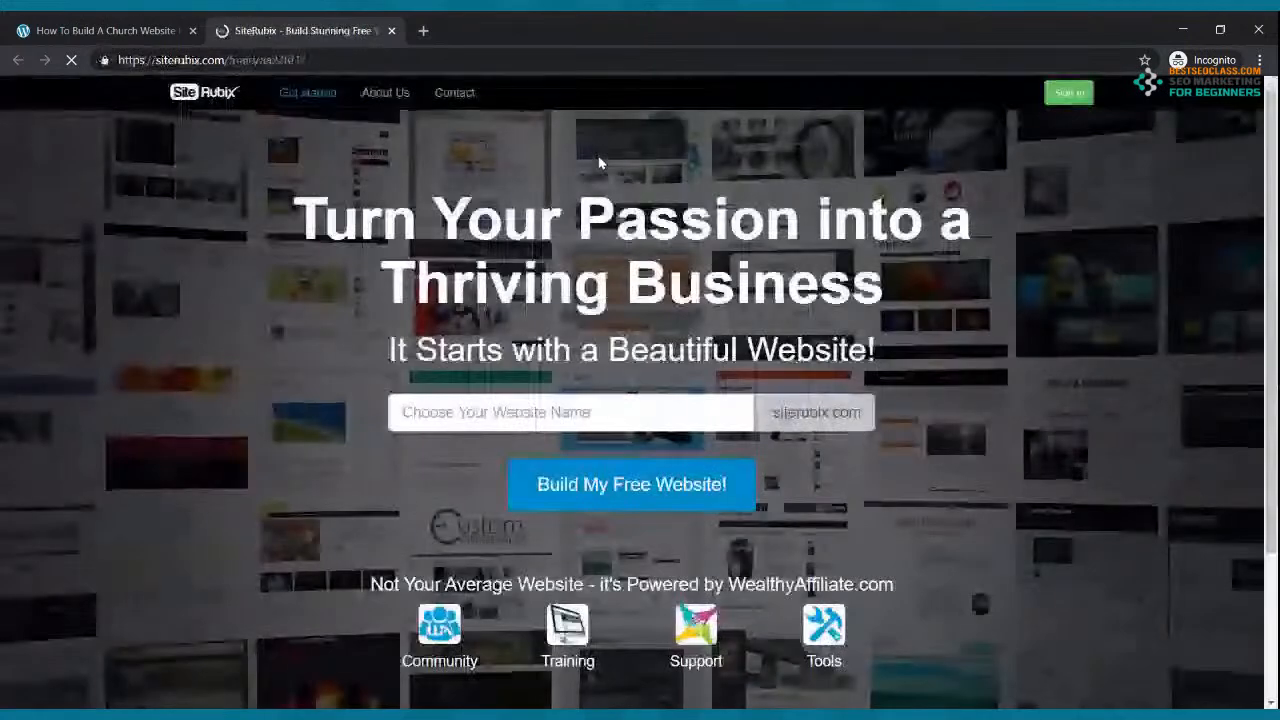
pyautogui.click(570, 410)
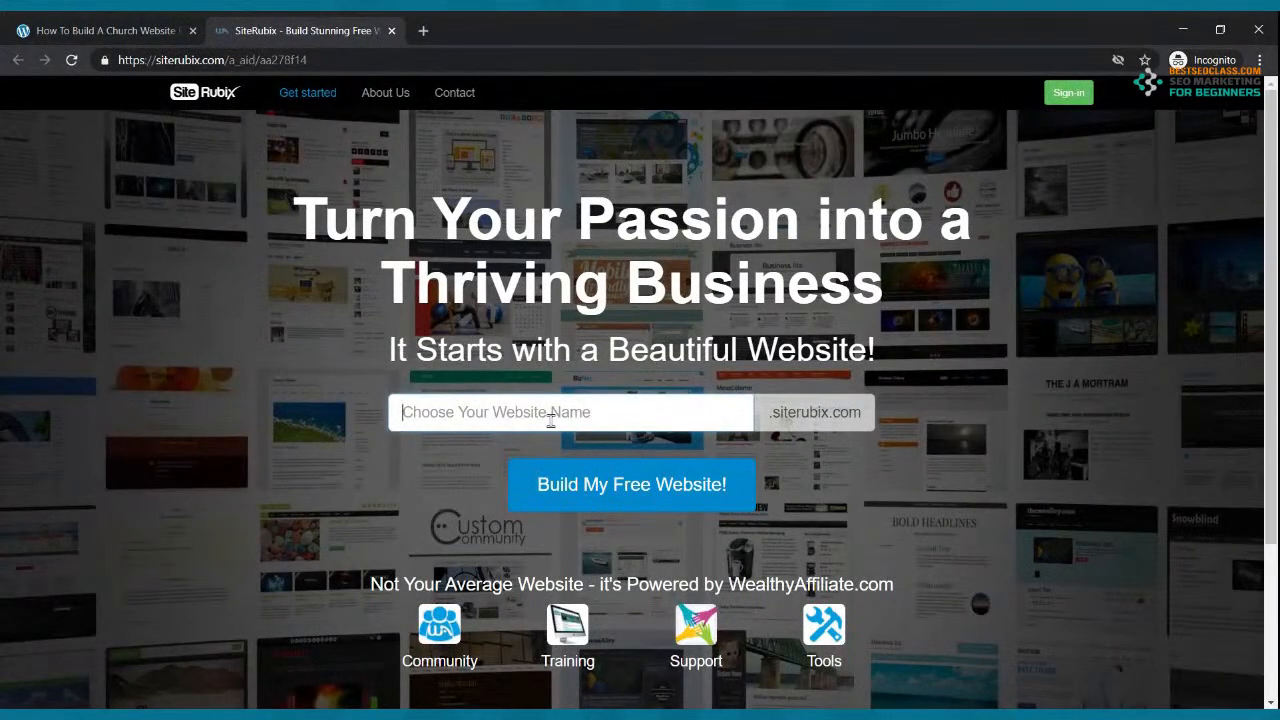
pyautogui.write('churchon')
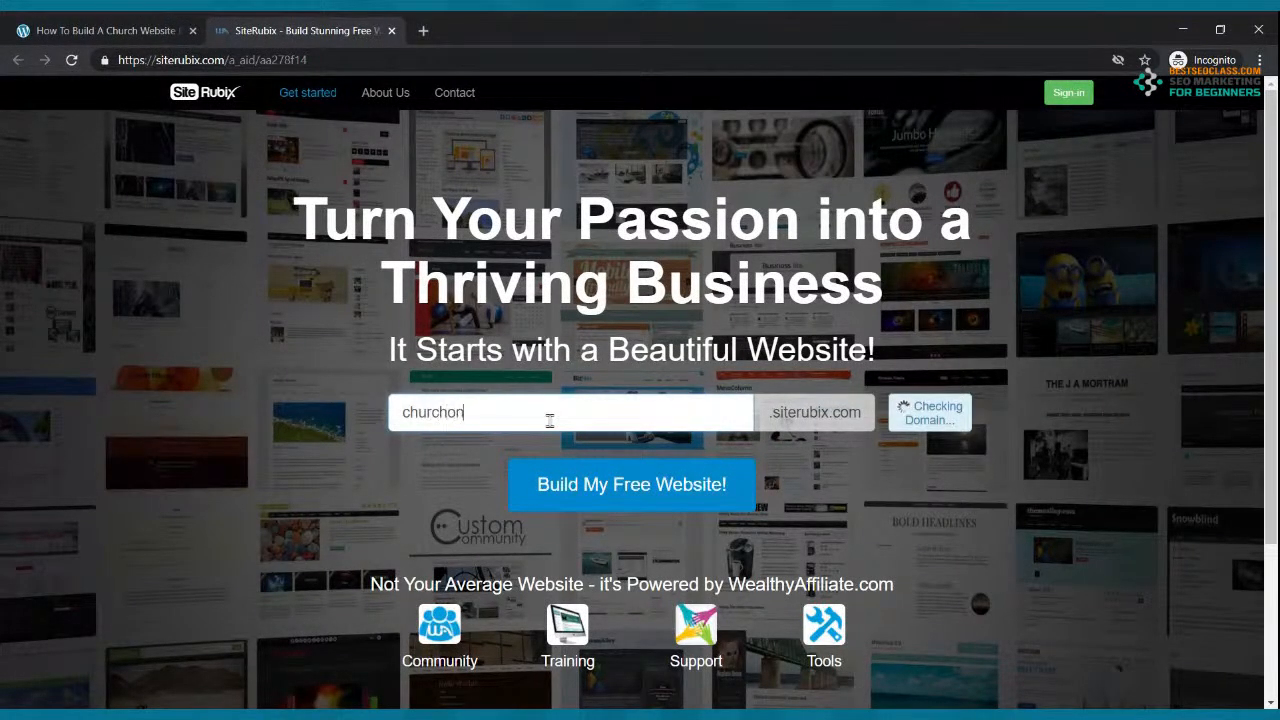
pyautogui.write('themove')
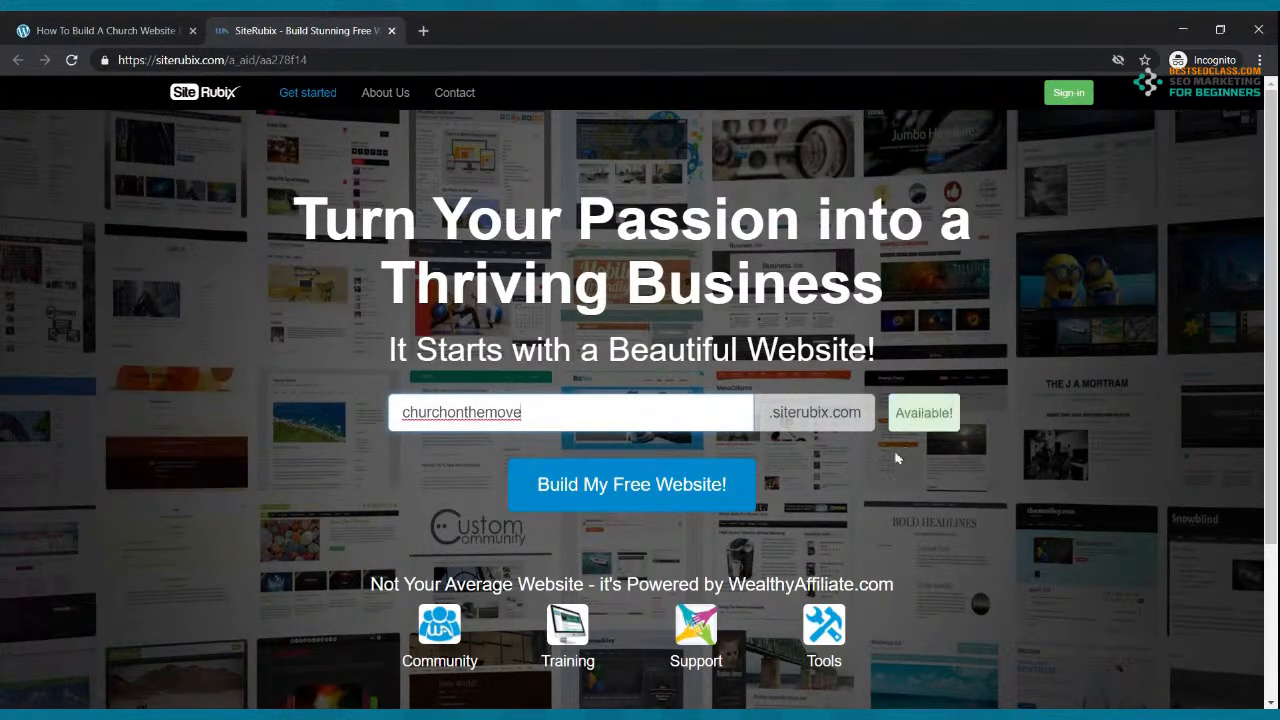
pyautogui.click(641, 482)
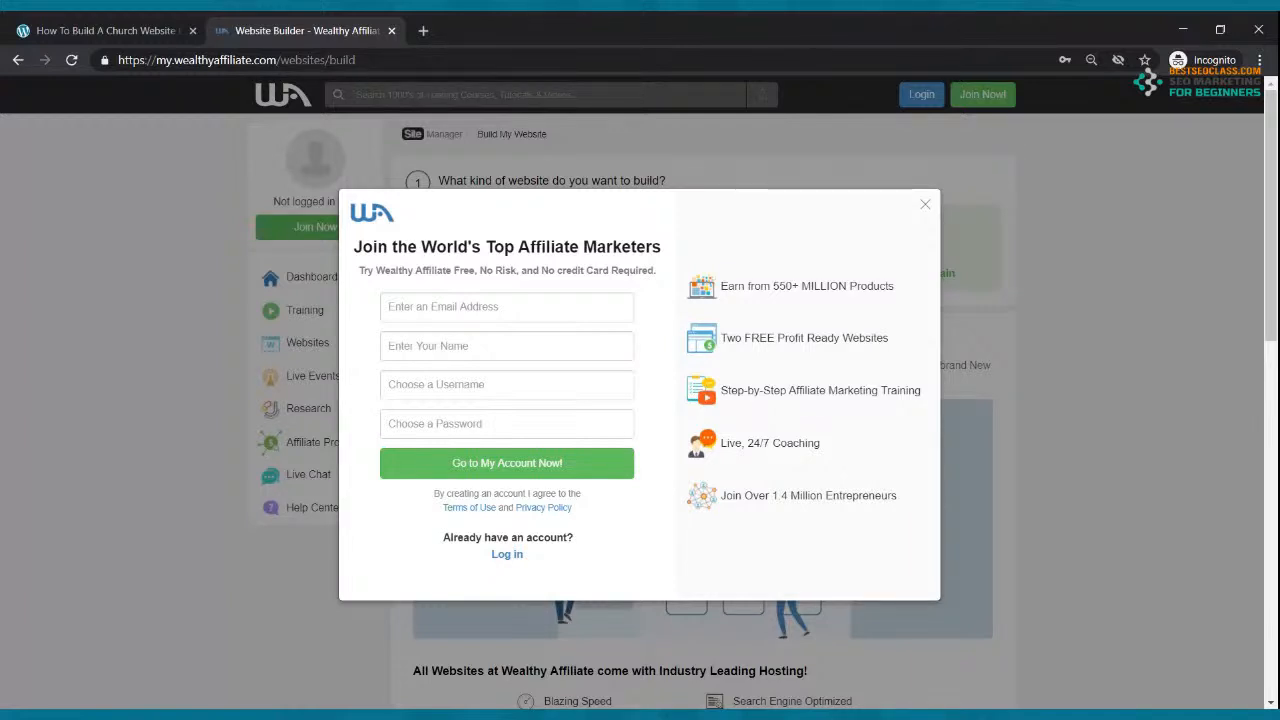
# Step: Dismiss the sign-up form and log in to Wealthy Affiliate with the saved credentials
pyautogui.click(530, 310)
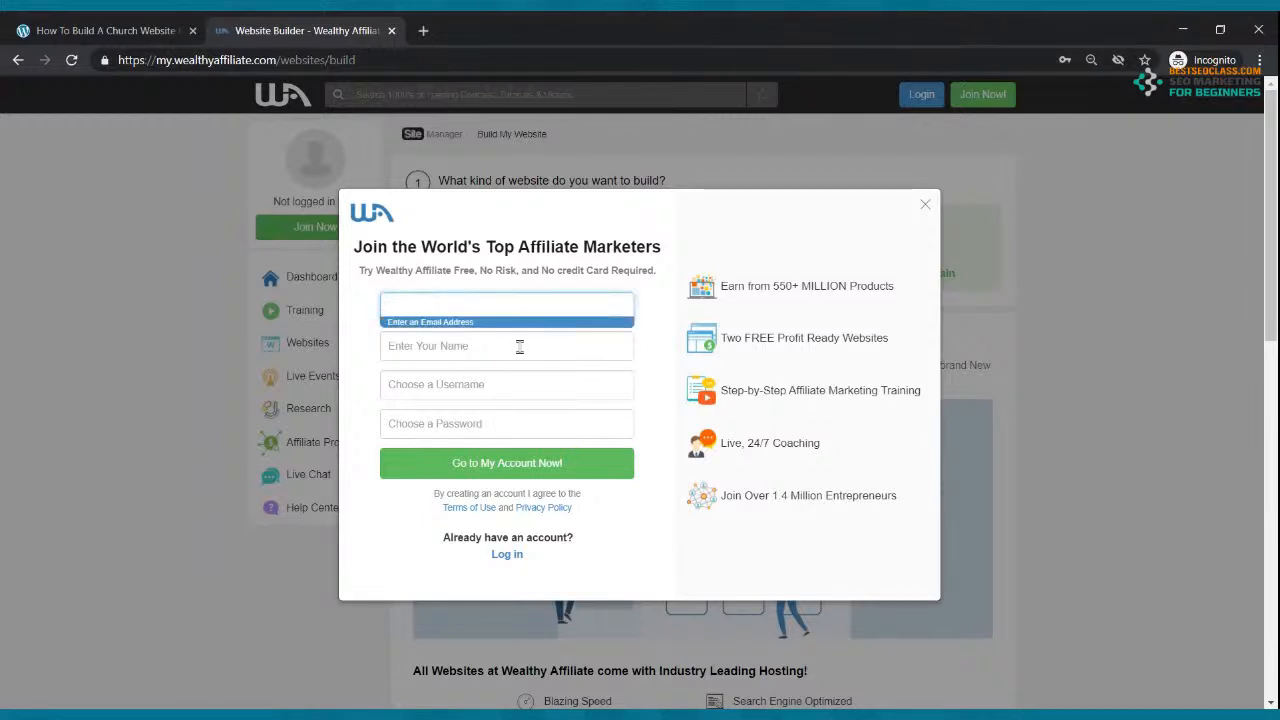
pyautogui.click(519, 346)
pyautogui.click(514, 390)
pyautogui.click(525, 426)
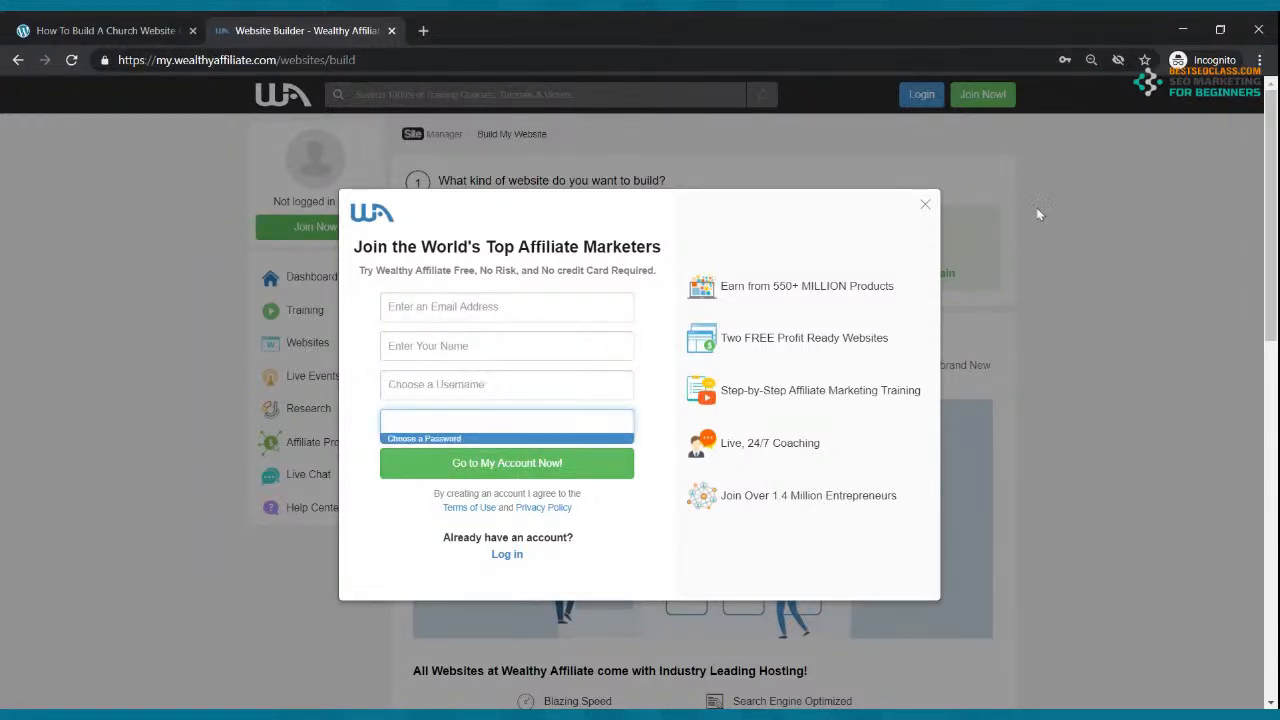
pyautogui.click(925, 205)
pyautogui.click(537, 251)
pyautogui.click(922, 100)
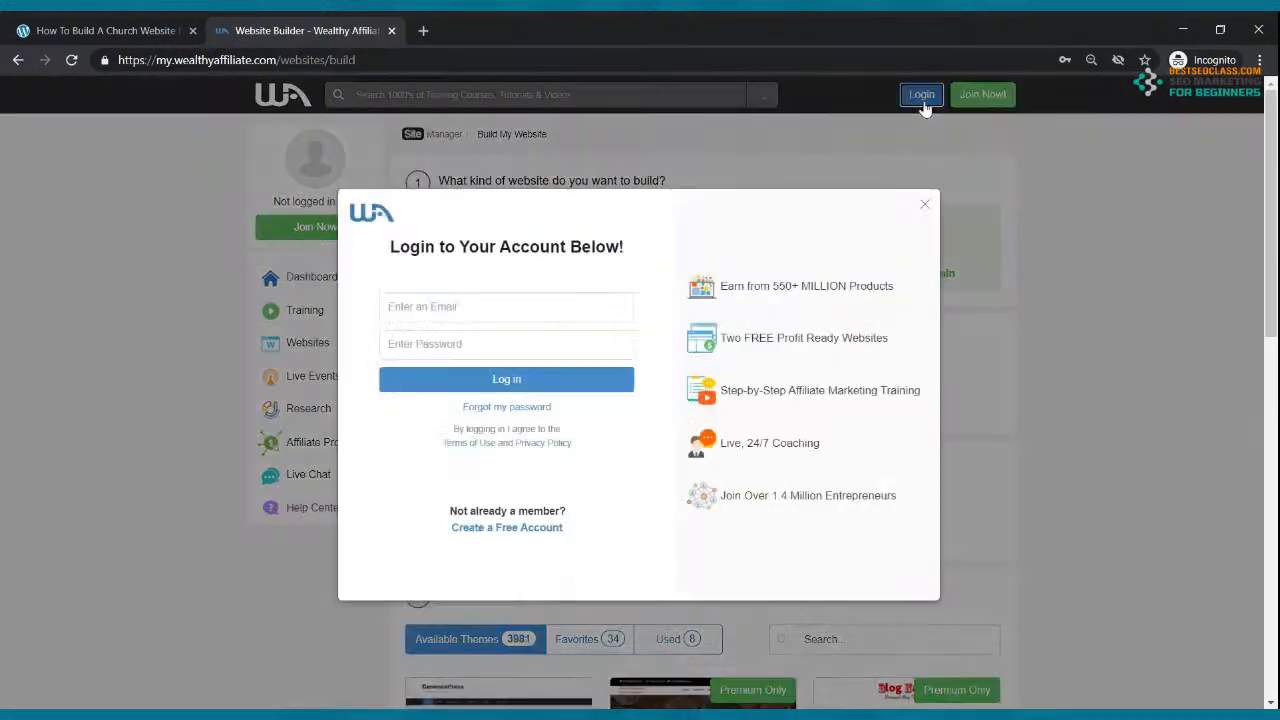
pyautogui.click(531, 312)
pyautogui.click(528, 343)
pyautogui.click(521, 378)
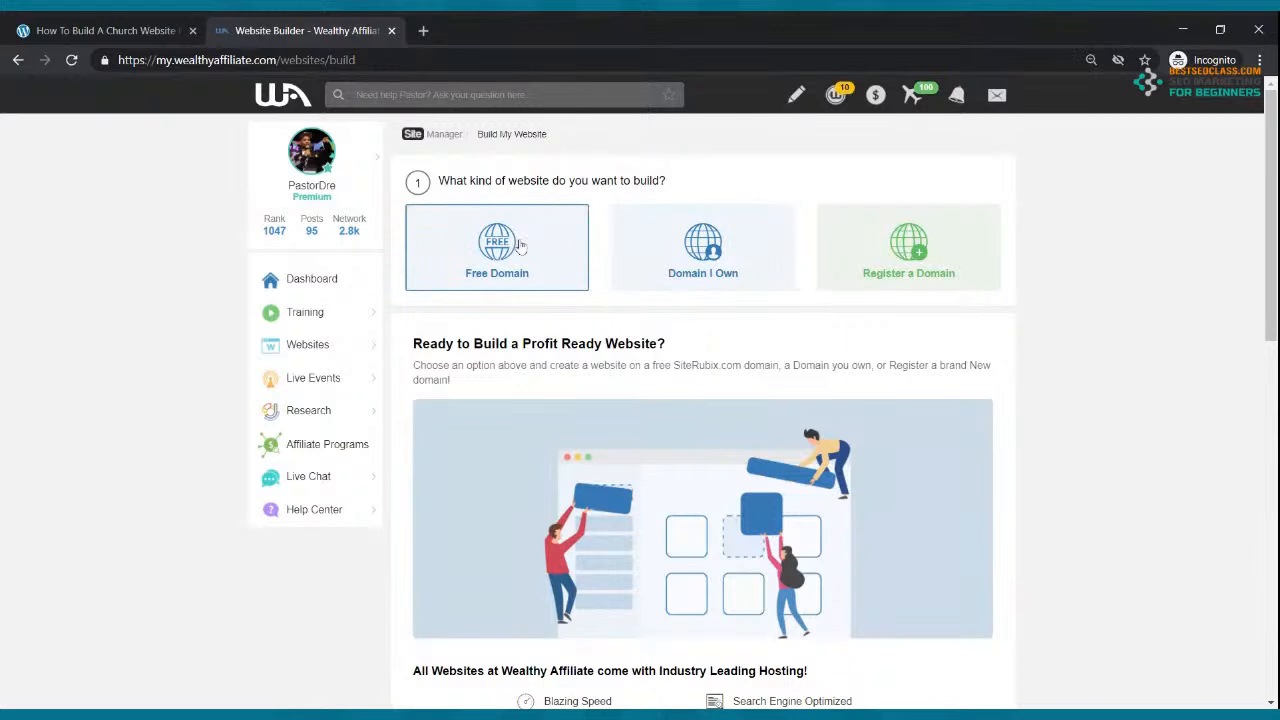
# Step: Choose a free domain named churchonthemove with the site title 'Church On The Move'
pyautogui.click(499, 242)
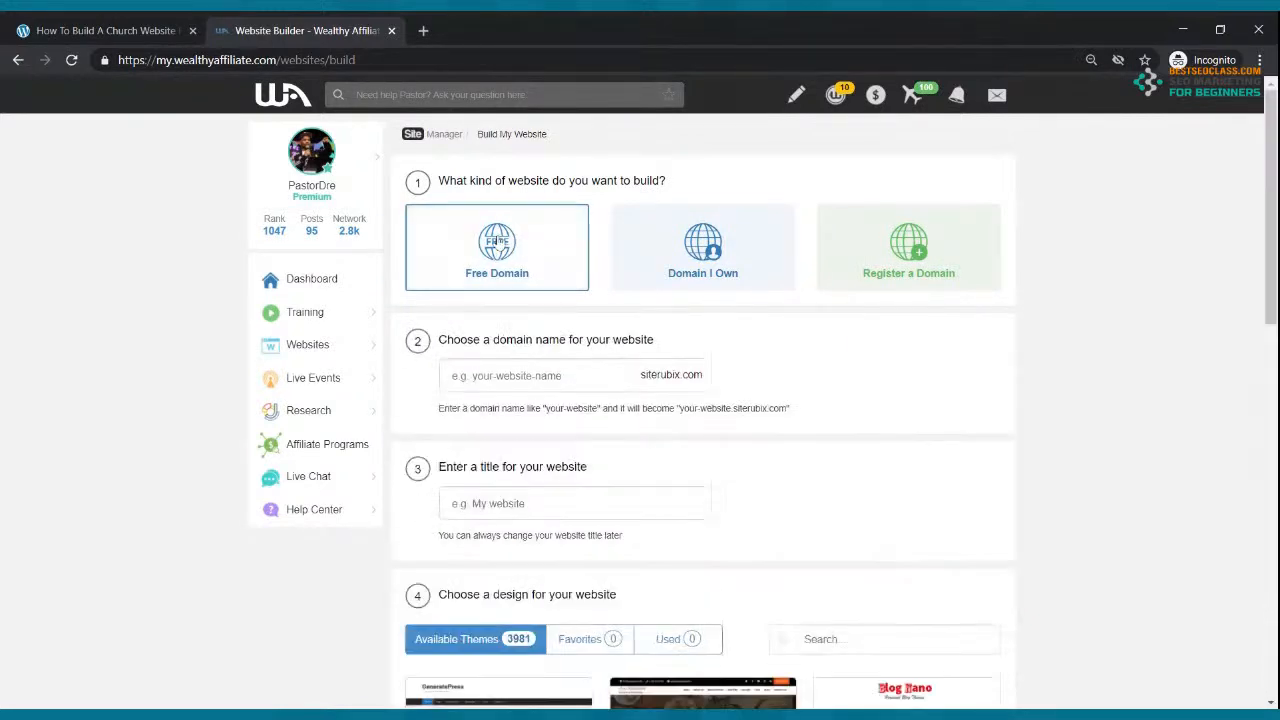
pyautogui.click(513, 372)
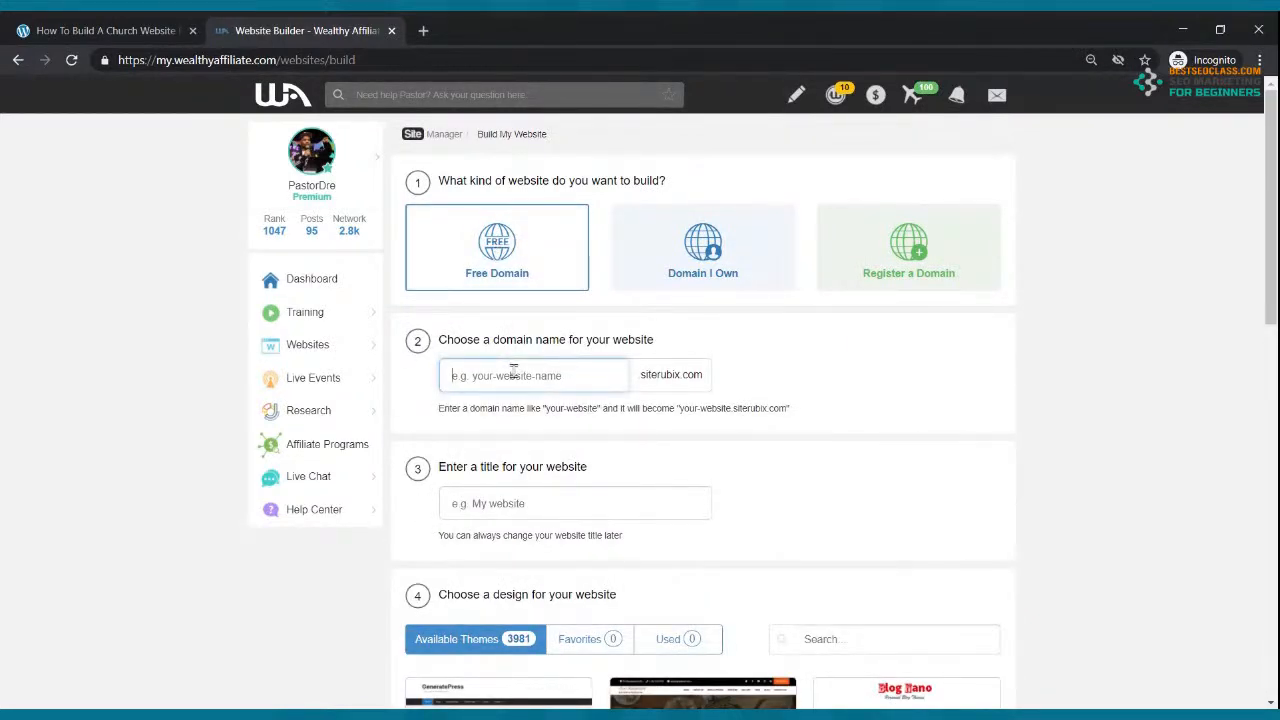
pyautogui.write('m')
pyautogui.press('BackSpace')
pyautogui.write('churchonthemove')
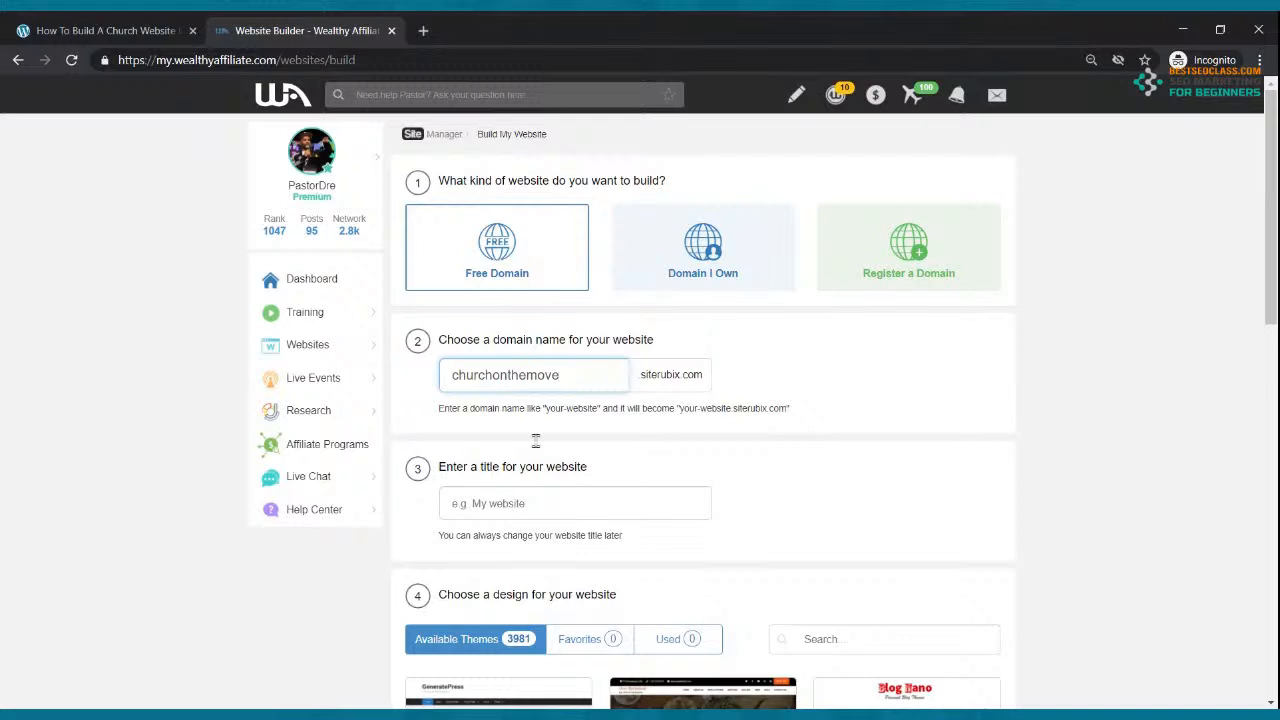
pyautogui.click(554, 508)
pyautogui.write('Church On The Move')
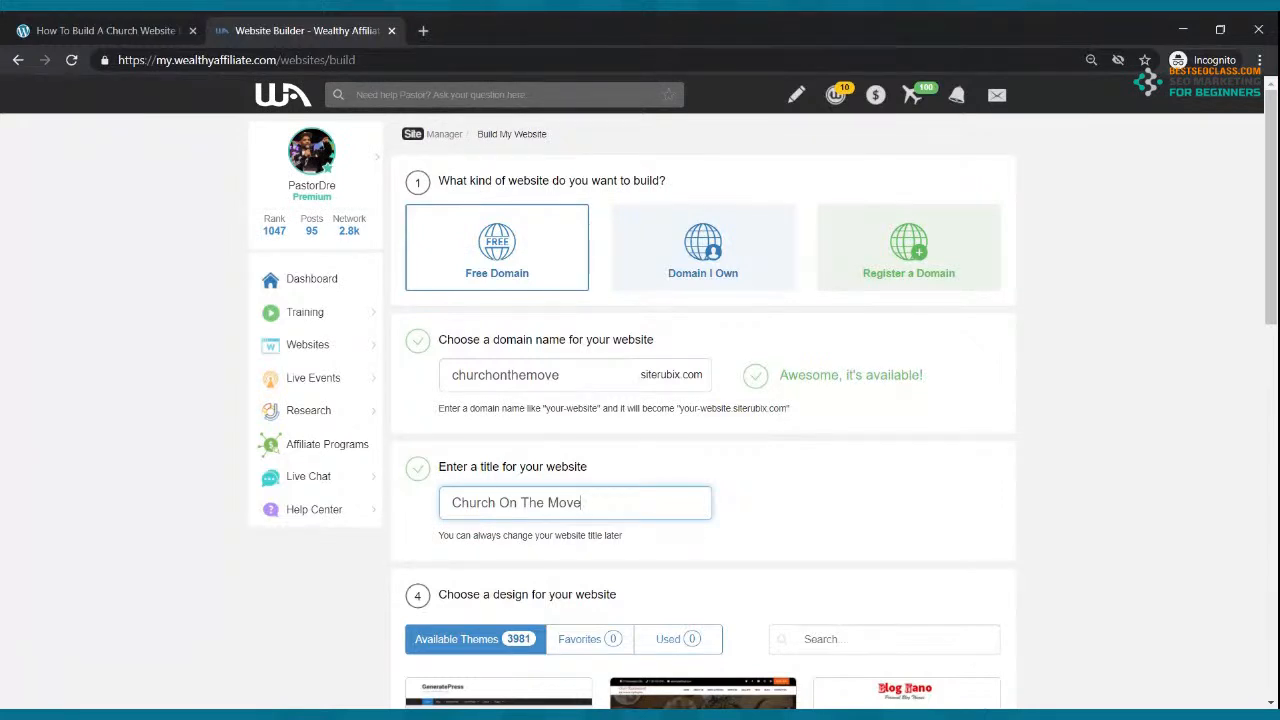
# Step: Select the GeneratePress theme and build the website
pyautogui.scroll(-2, 700, 420)
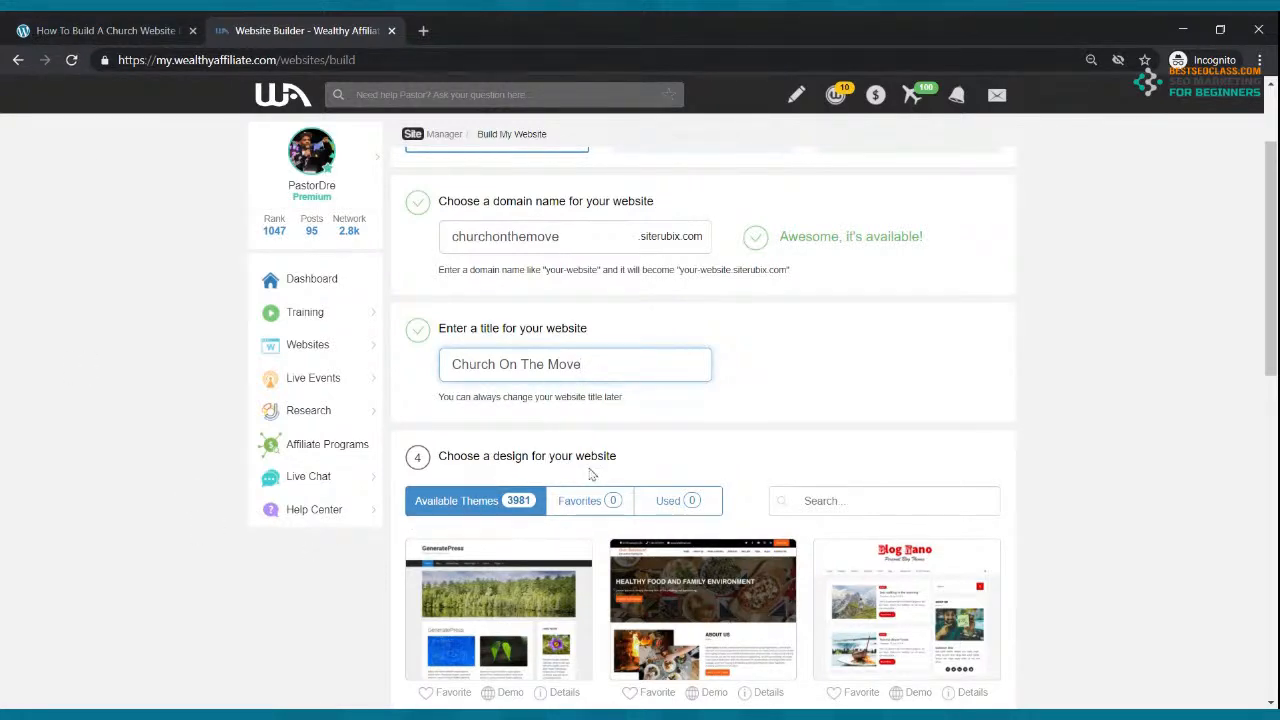
pyautogui.scroll(-2, 595, 480)
pyautogui.scroll(4, 605, 495)
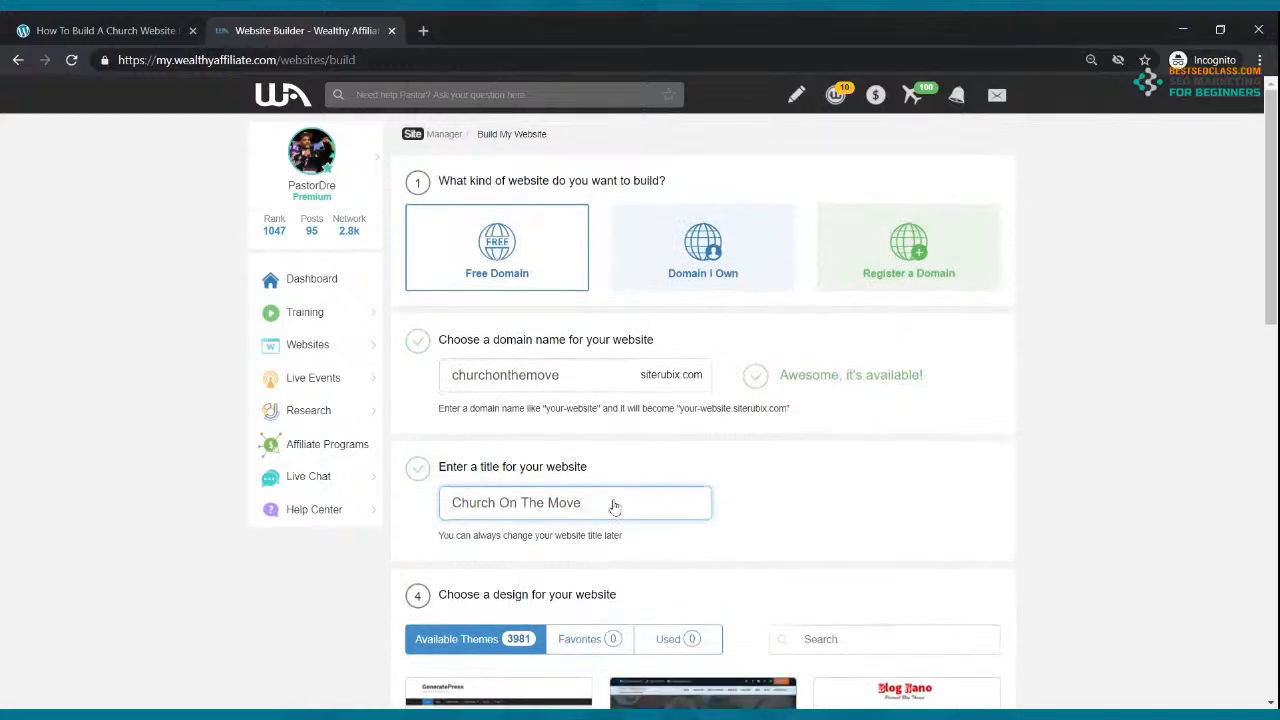
pyautogui.scroll(-2, 612, 500)
pyautogui.moveTo(495, 645)
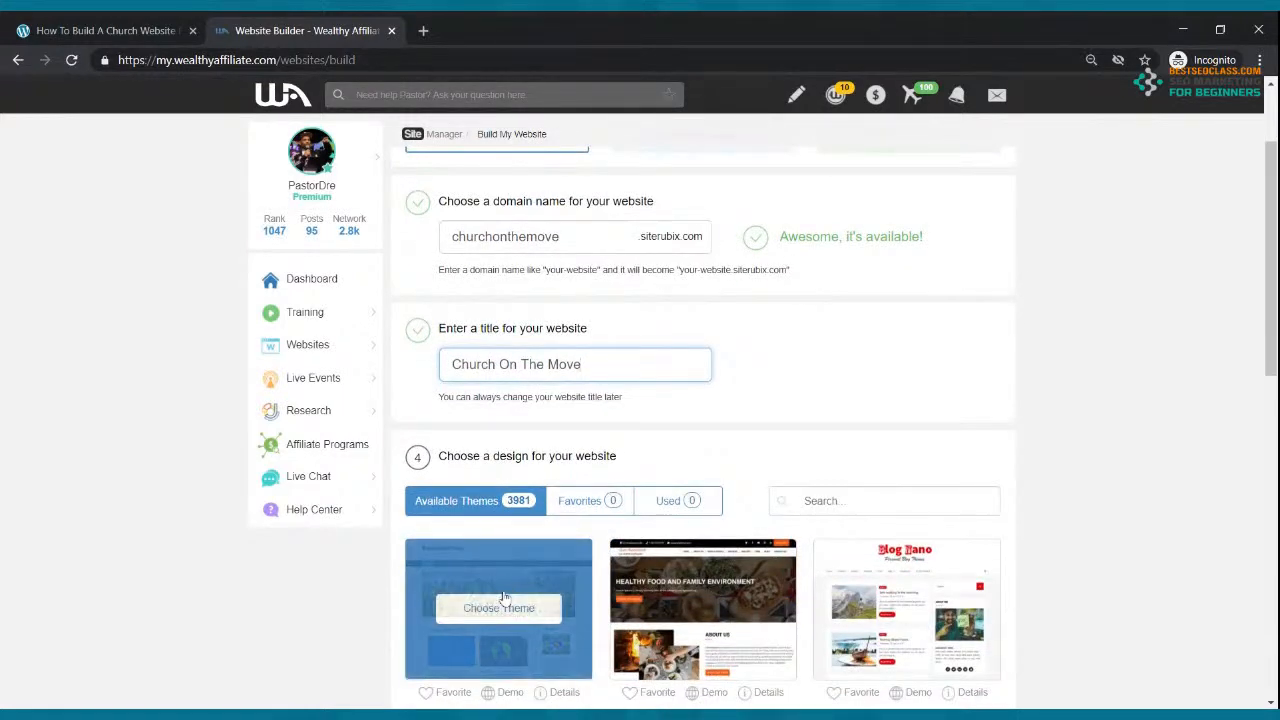
pyautogui.click(499, 608)
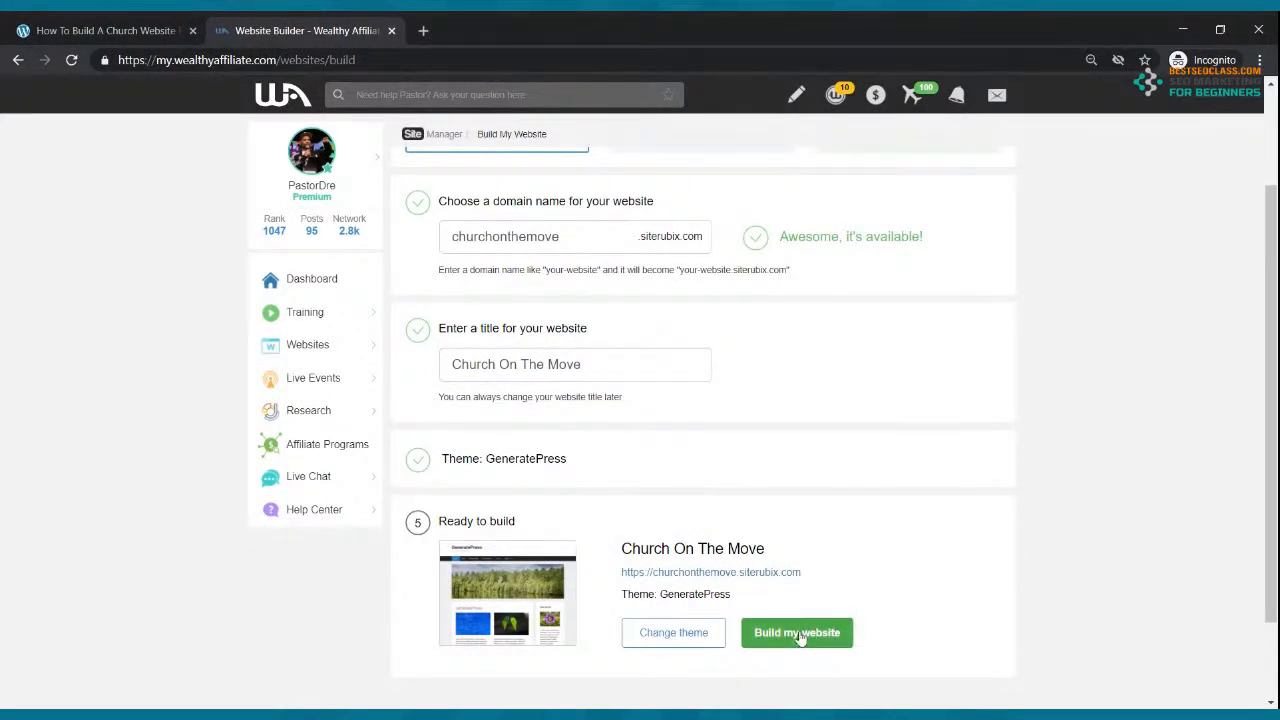
pyautogui.click(748, 641)
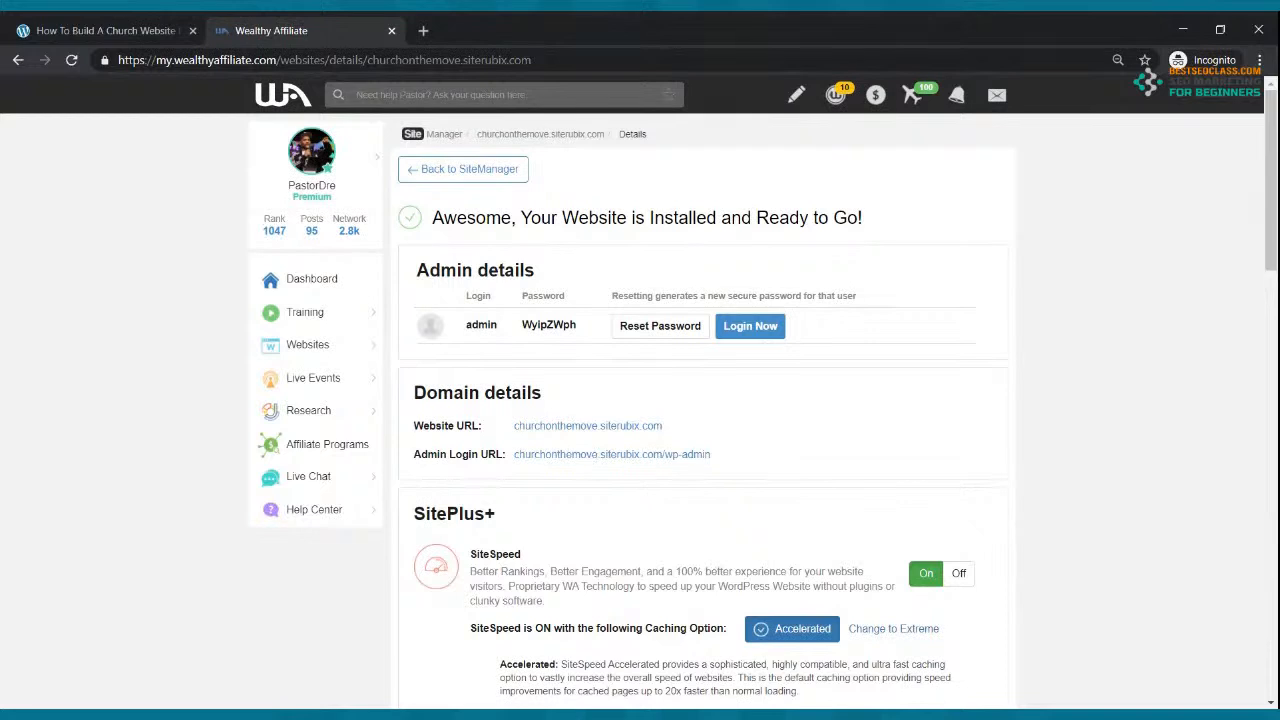
# Step: Open the live Church On The Move site in a tab, then its WordPress admin login page
pyautogui.keyDown('ctrl'); pyautogui.click(594, 432); pyautogui.keyUp('ctrl')
pyautogui.click(500, 32)
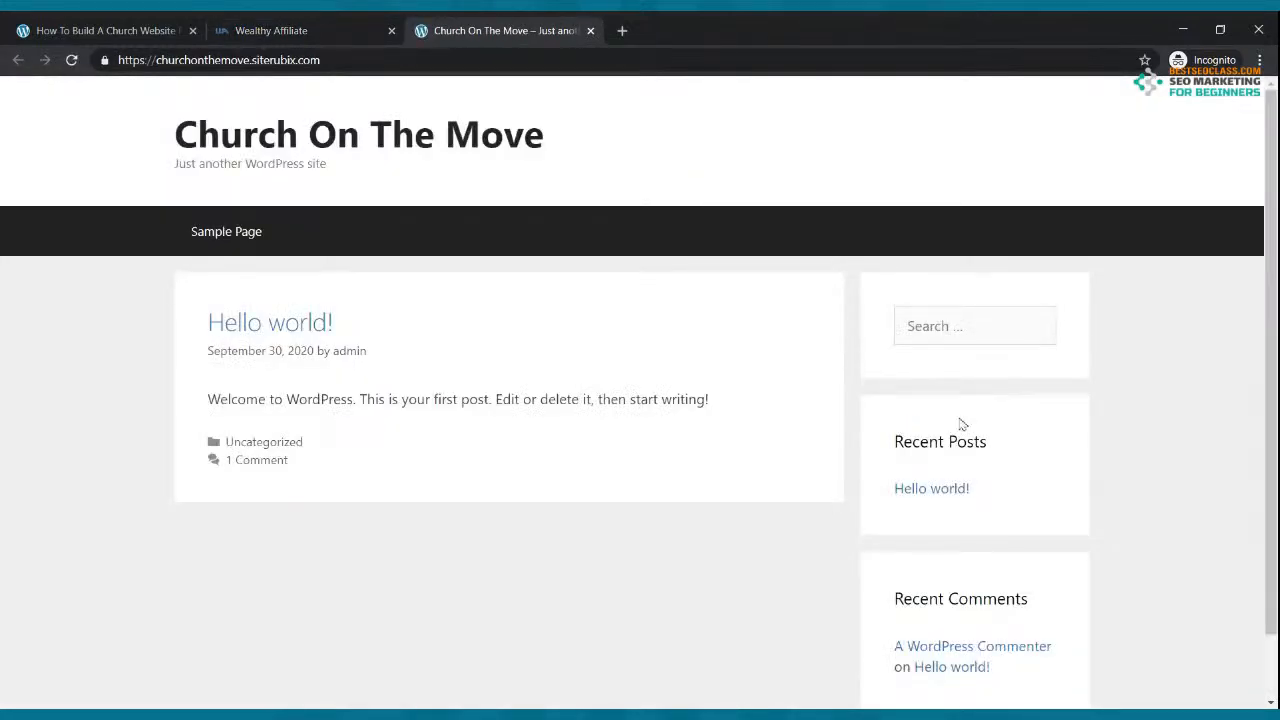
pyautogui.click(352, 25)
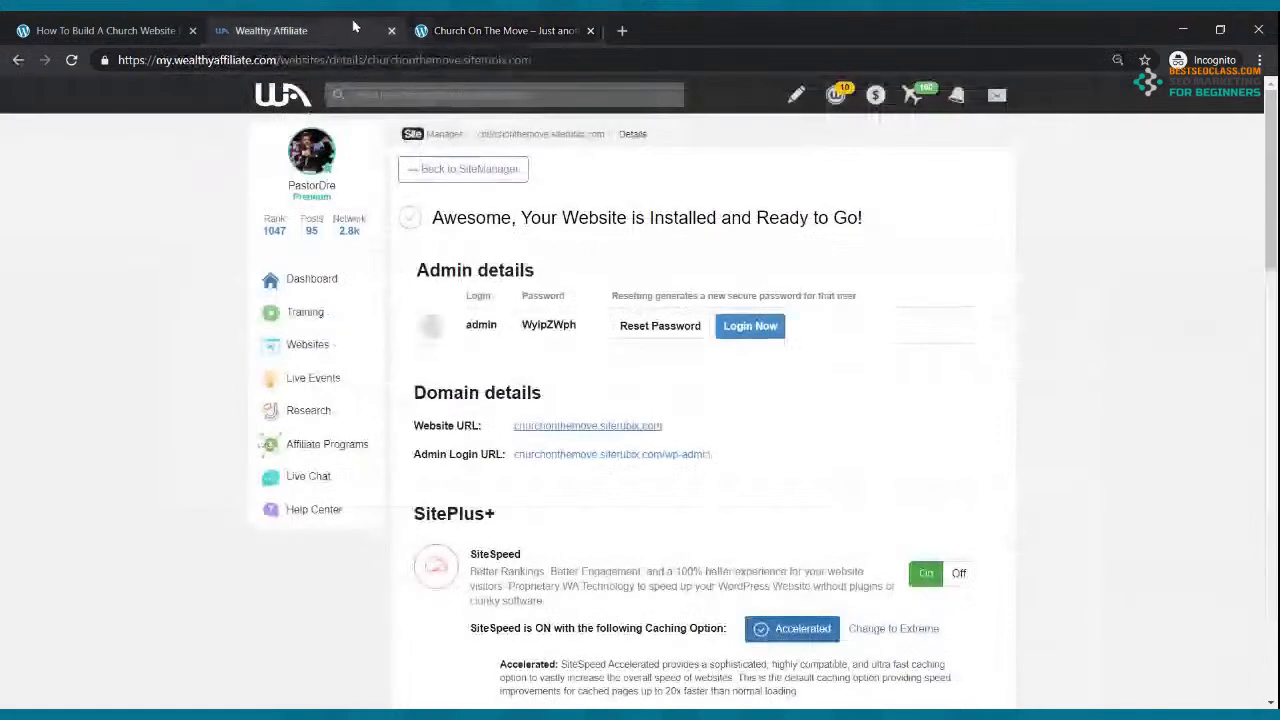
pyautogui.click(576, 460)
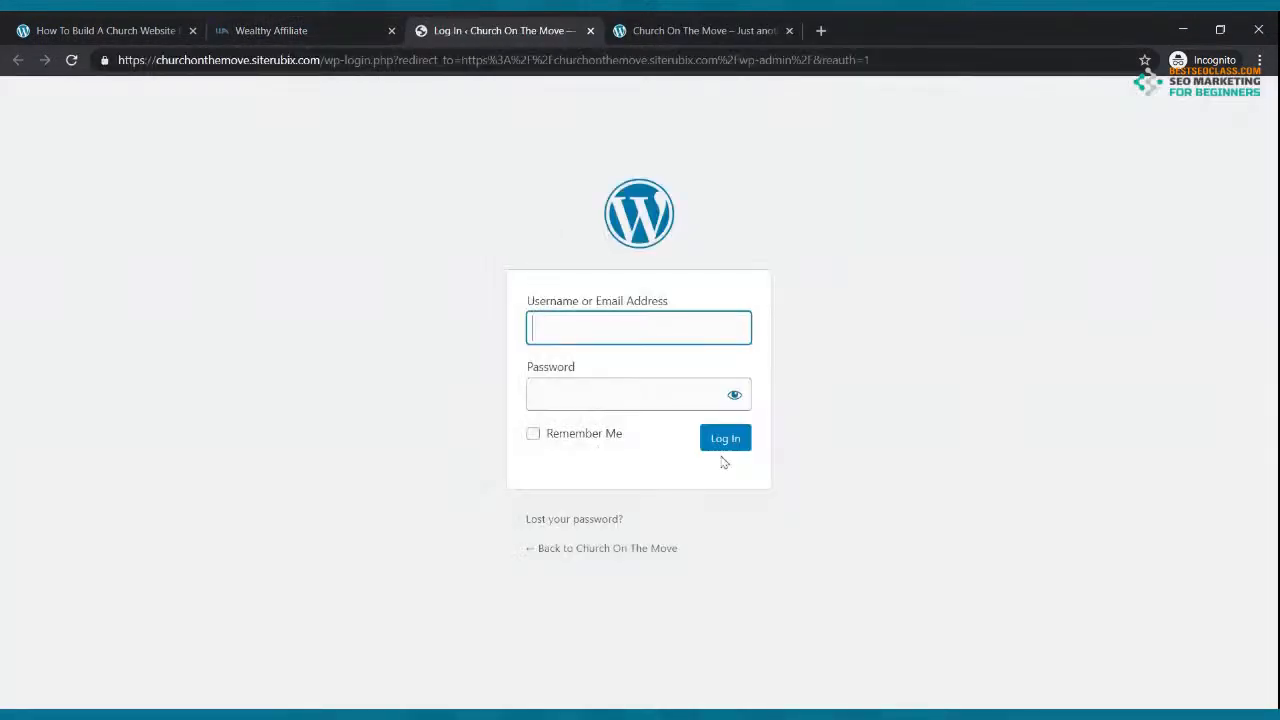
# Step: Close the login page, auto-log in to WordPress admin, and discard the duplicate dashboard tabs
pyautogui.click(590, 30)
pyautogui.click(735, 328)
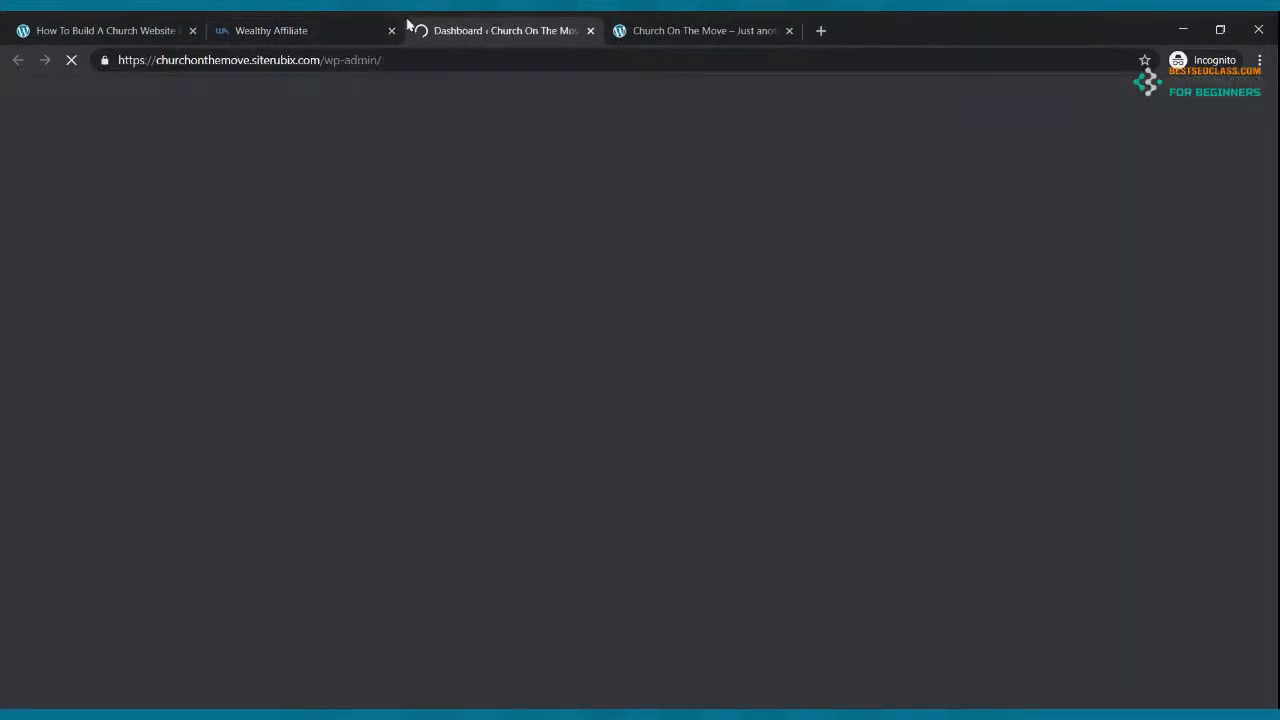
pyautogui.click(343, 28)
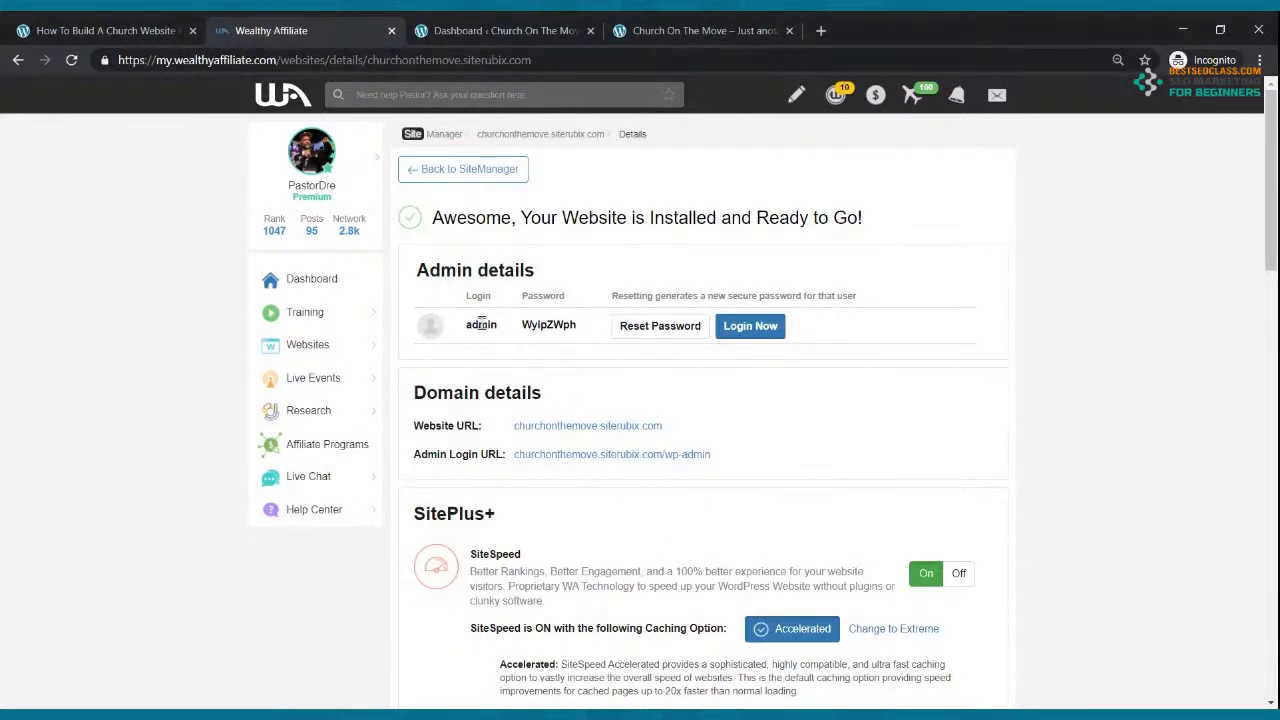
pyautogui.click(557, 453)
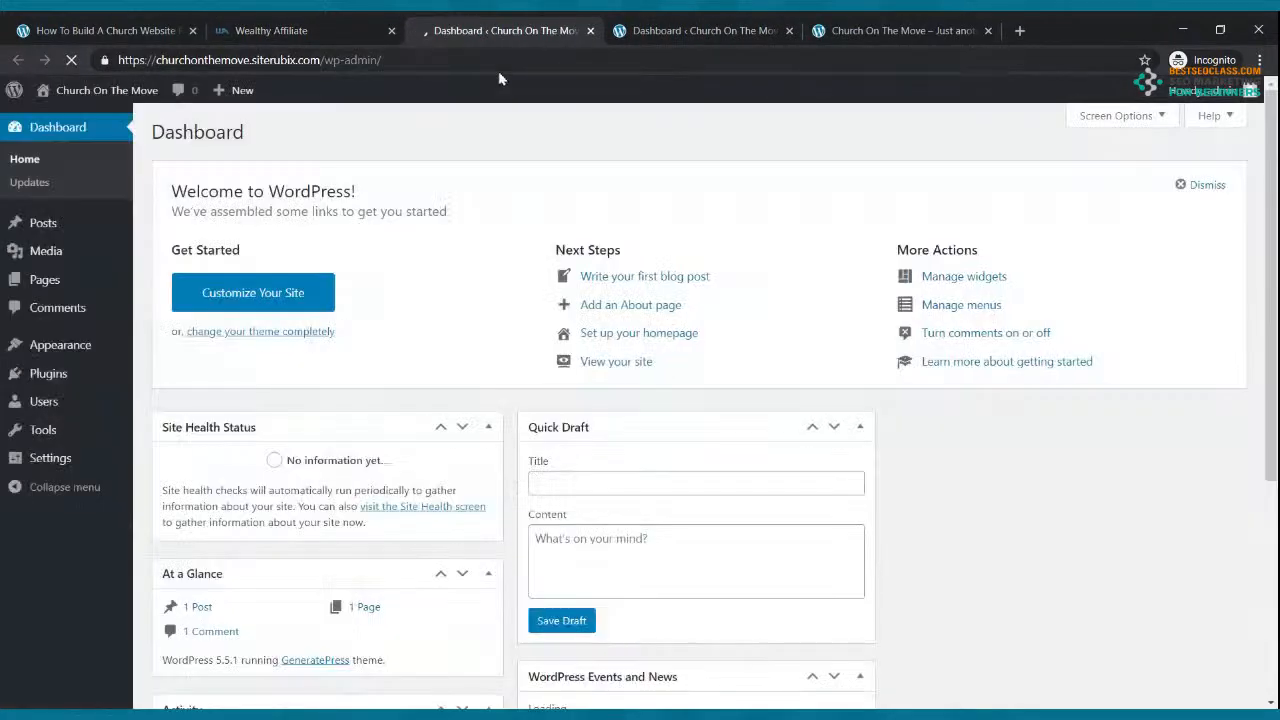
pyautogui.click(590, 31)
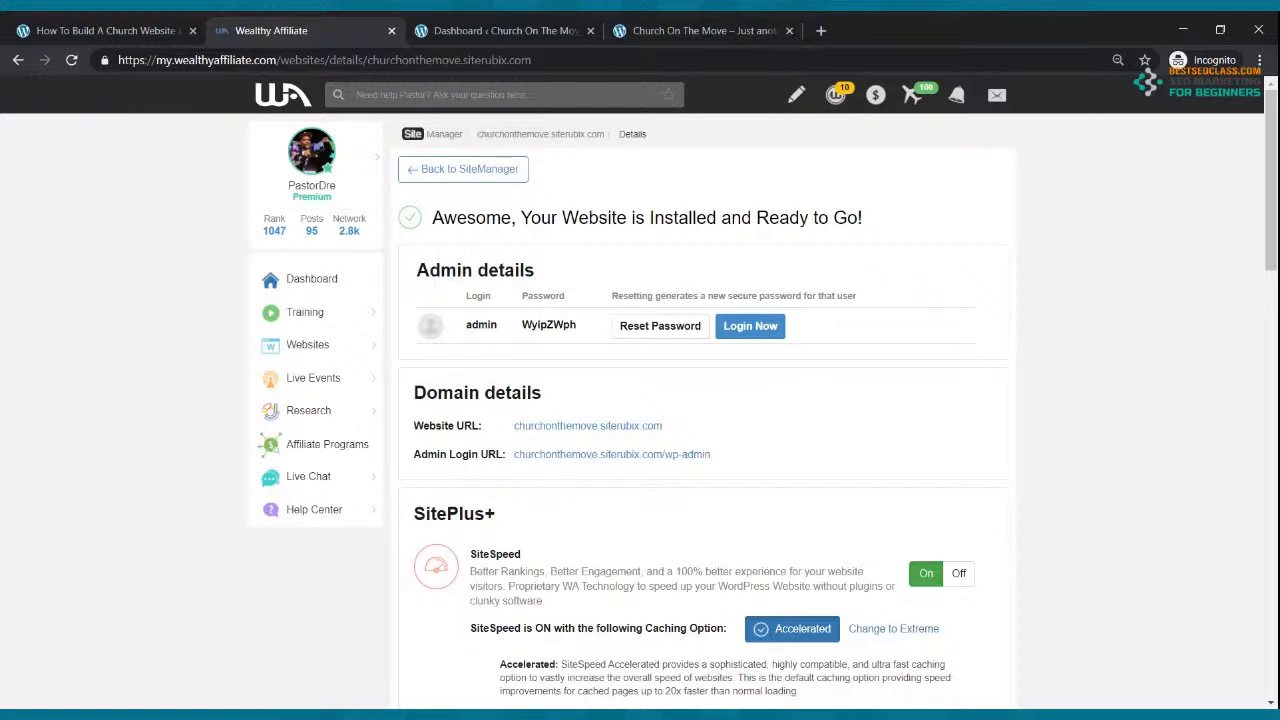
pyautogui.click(535, 30)
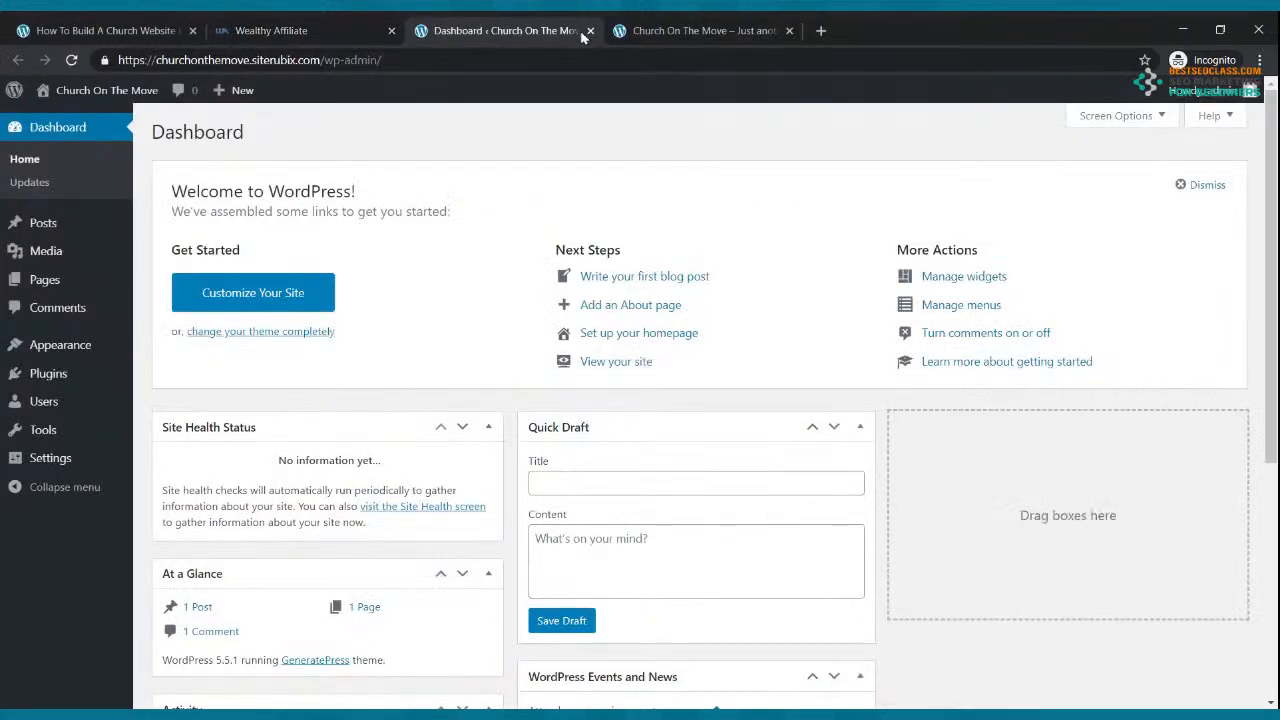
pyautogui.click(590, 31)
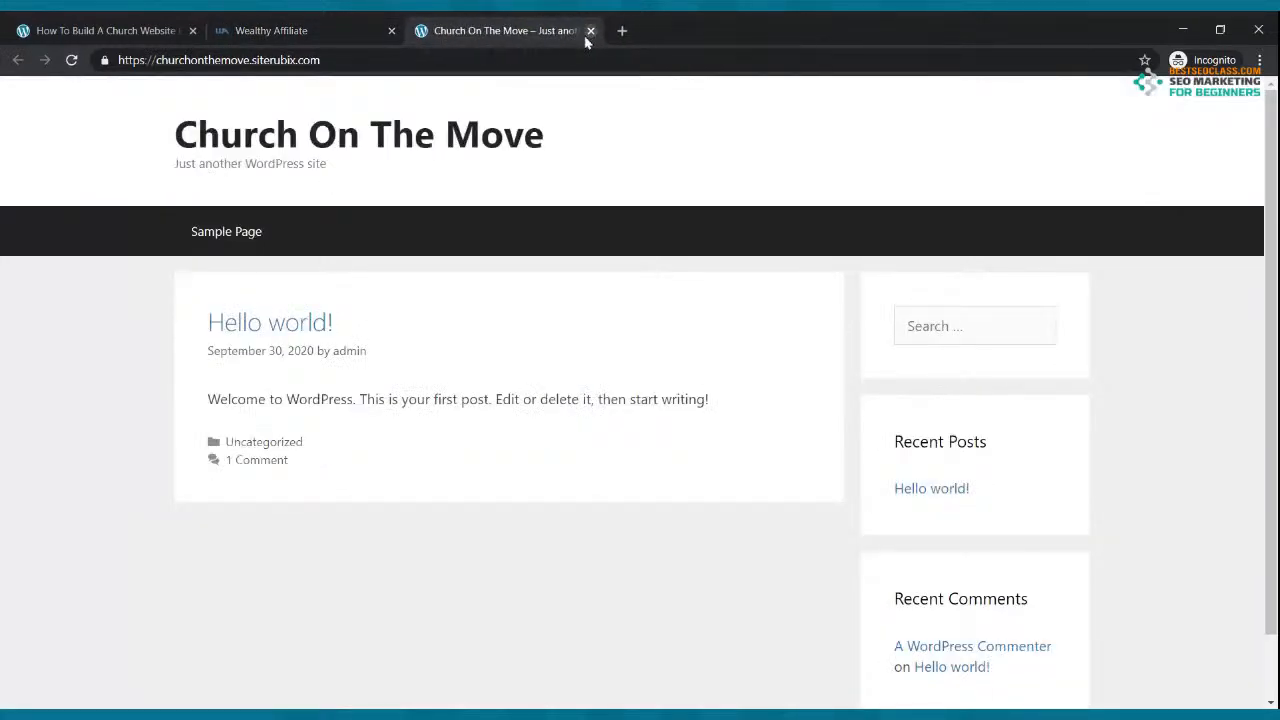
pyautogui.click(365, 28)
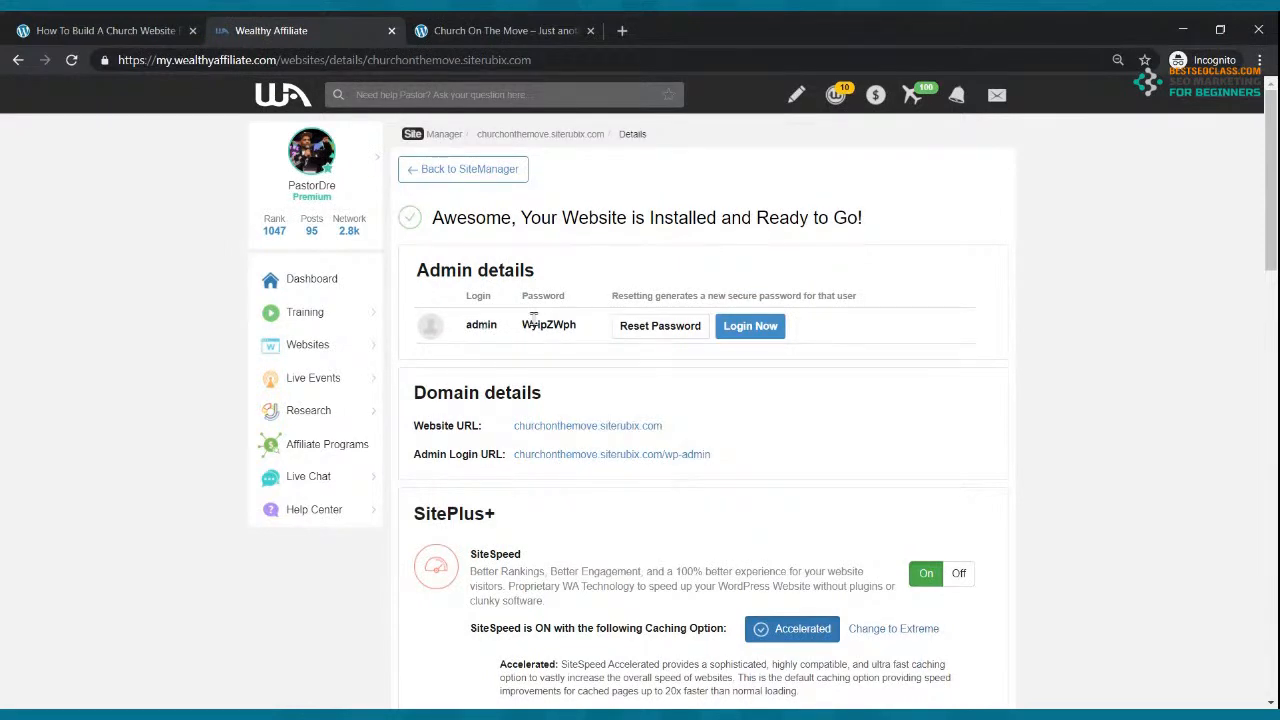
# Step: Open the Church On The Move dashboard, close the Wealthy Affiliate tab, and check the front page
pyautogui.click(578, 460)
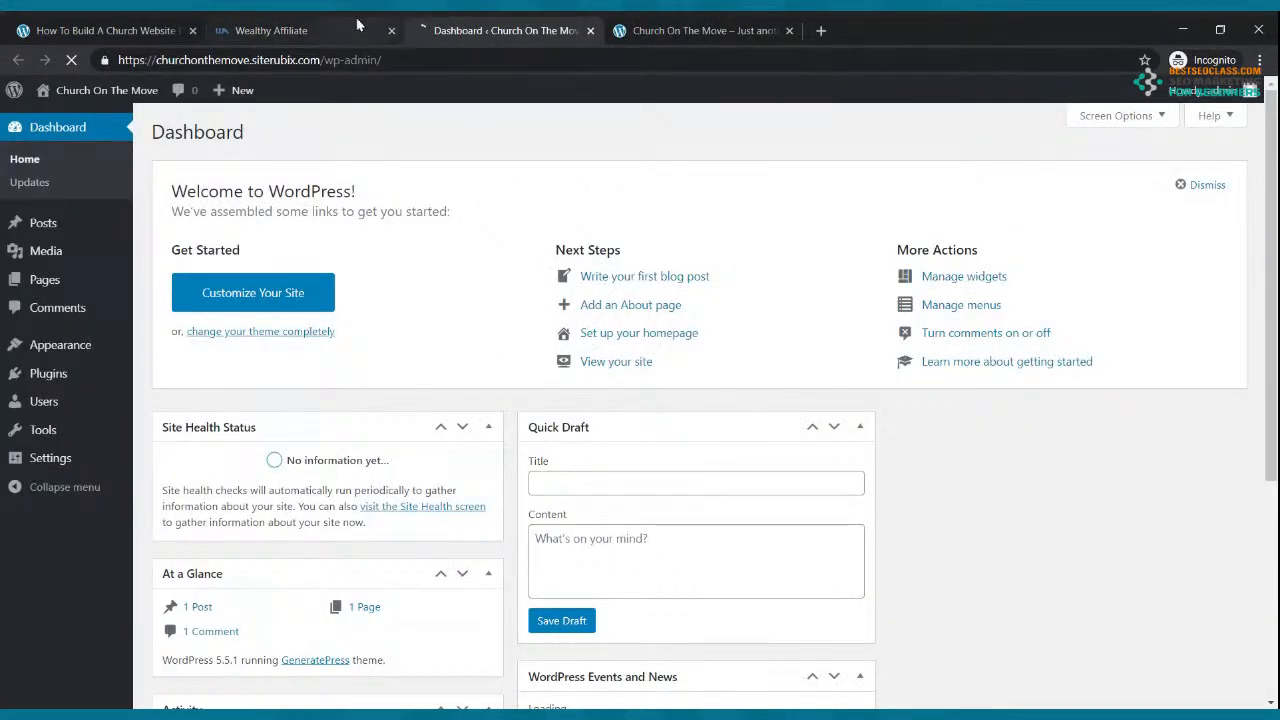
pyautogui.click(358, 24)
pyautogui.click(391, 30)
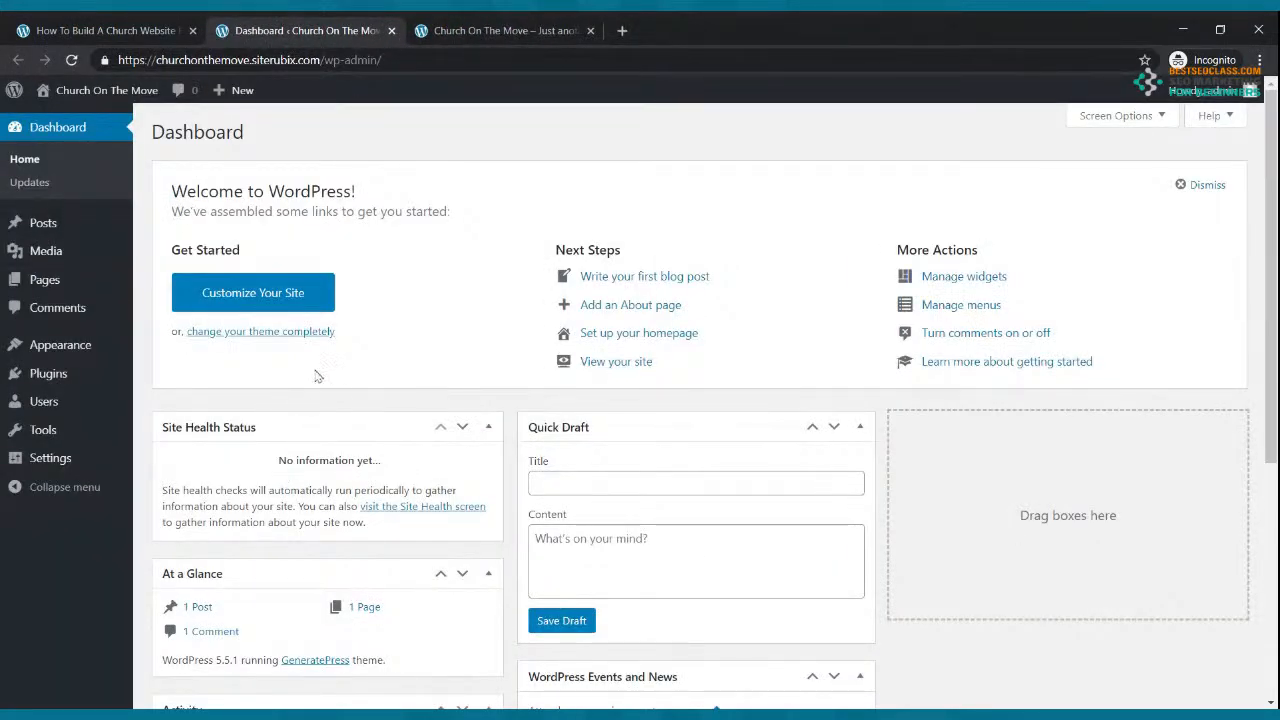
pyautogui.click(441, 27)
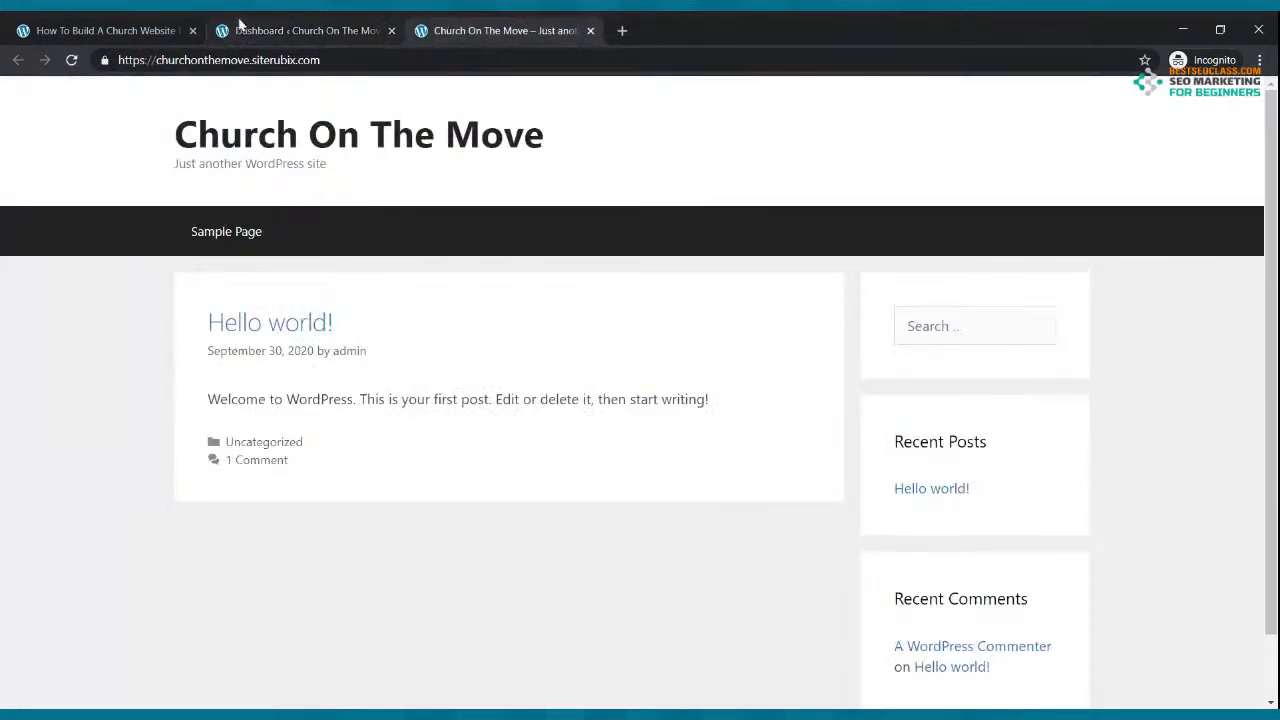
pyautogui.click(246, 30)
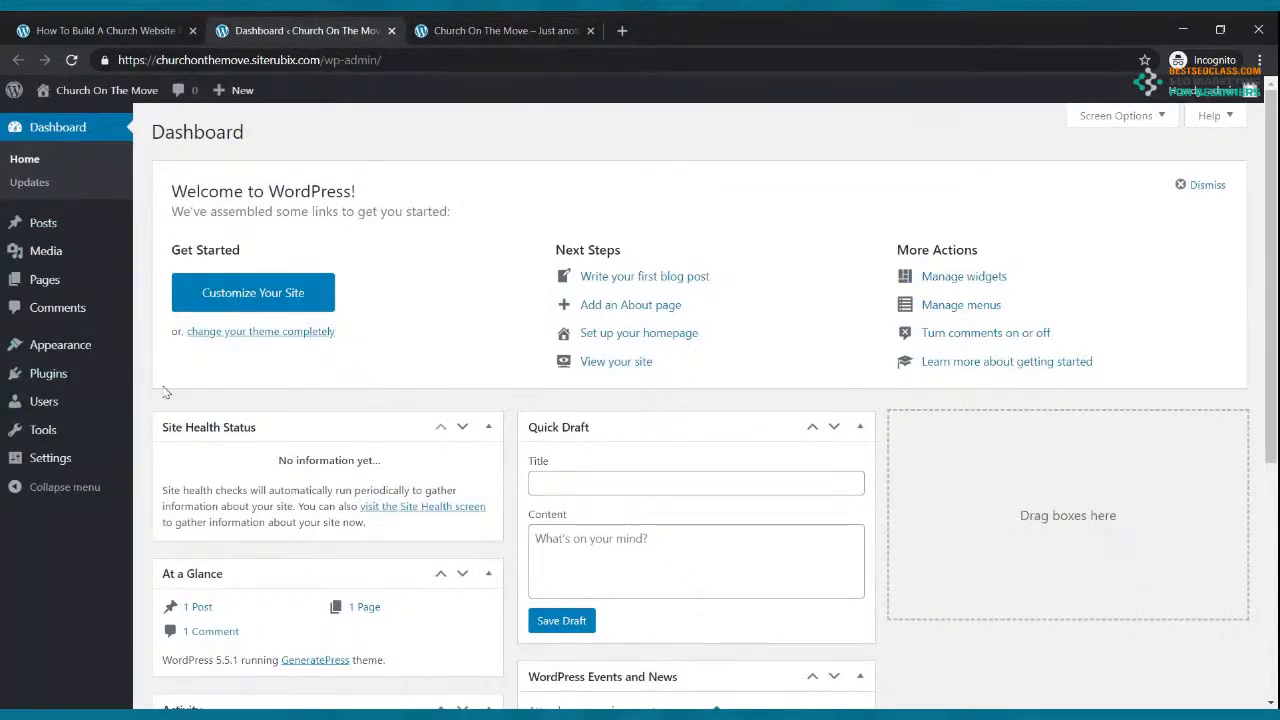
pyautogui.click(436, 26)
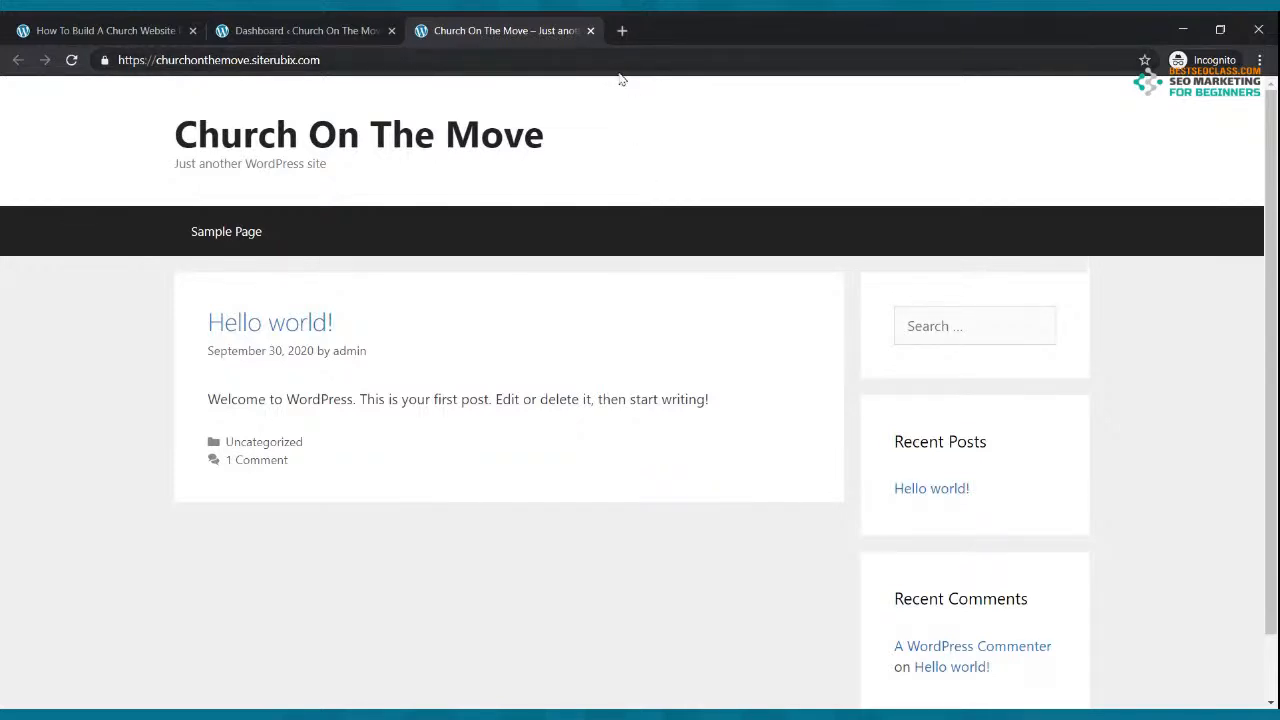
pyautogui.click(140, 28)
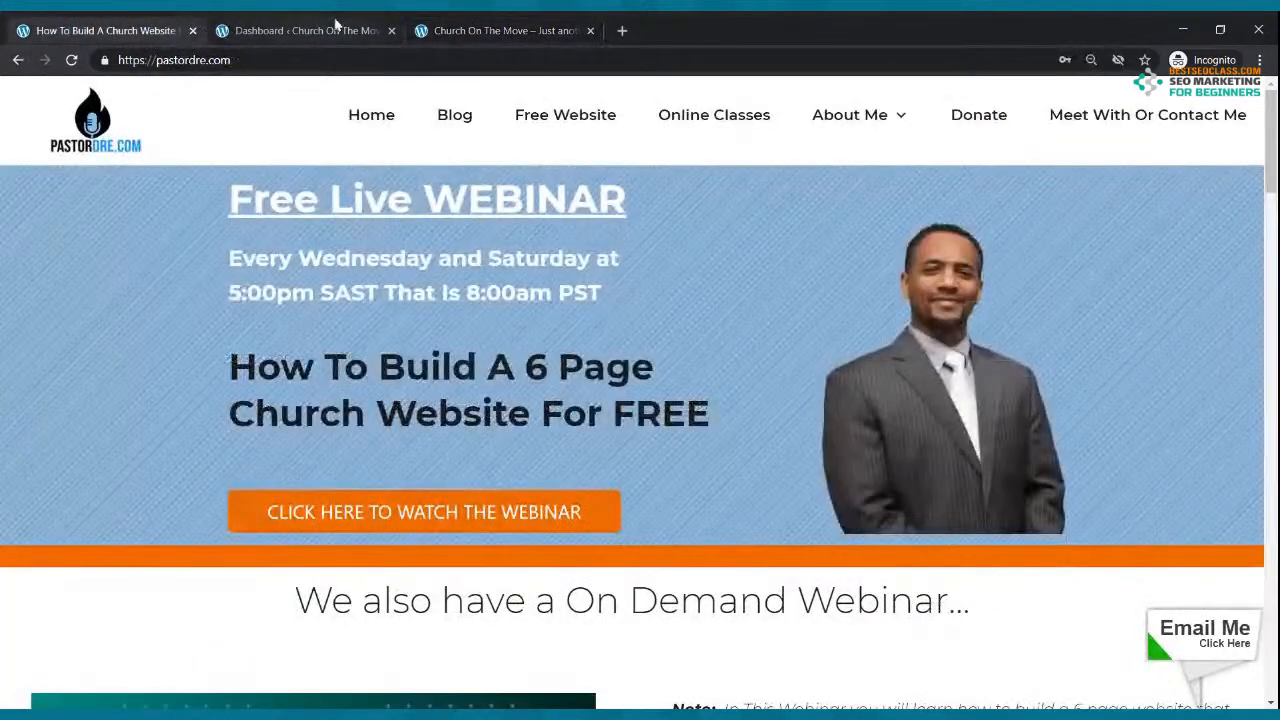
# Step: Load the mycoolwebsite.siterubix.com homepage by trimming the wp-login path from the suggested address
pyautogui.click(440, 26)
pyautogui.click(621, 30)
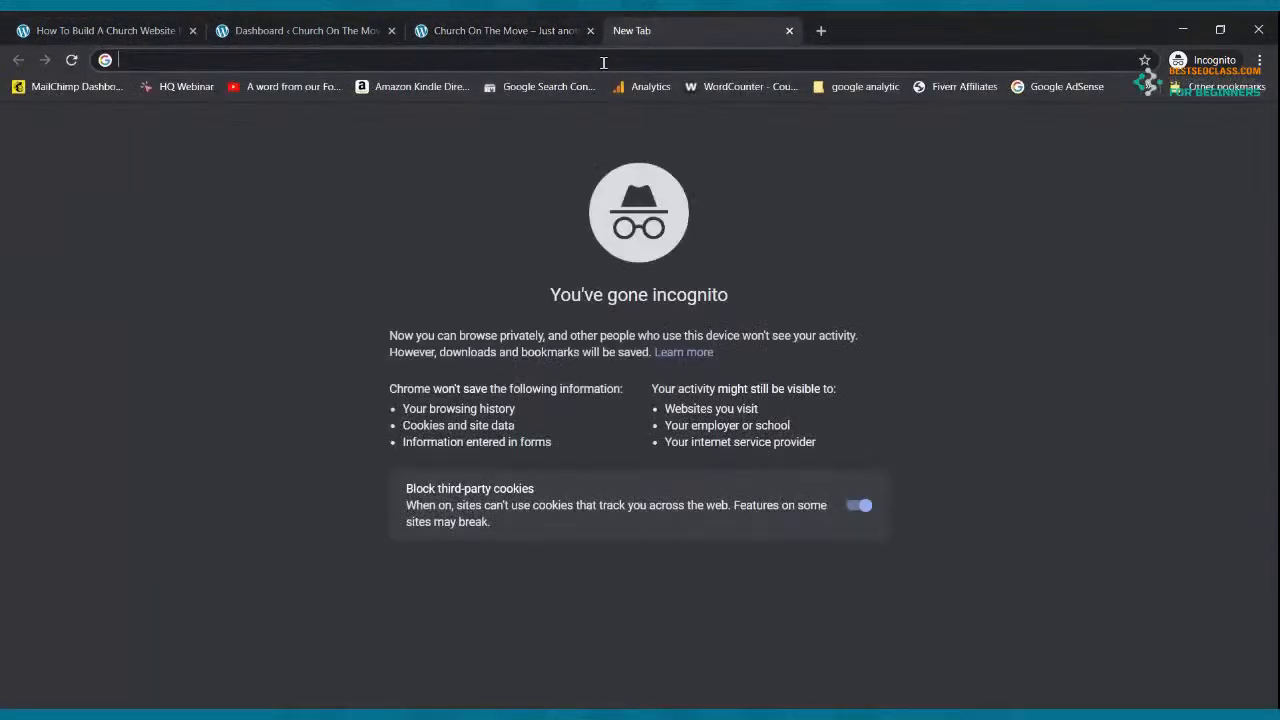
pyautogui.write('myco')
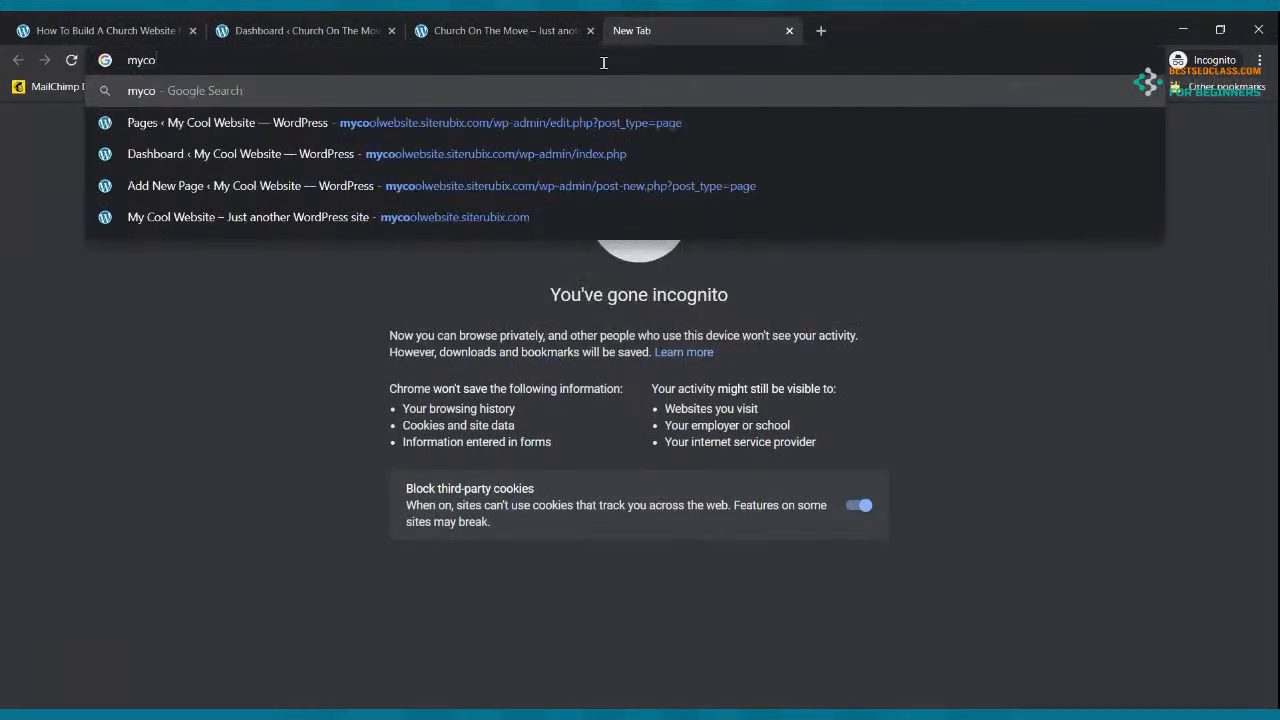
pyautogui.write('olweb')
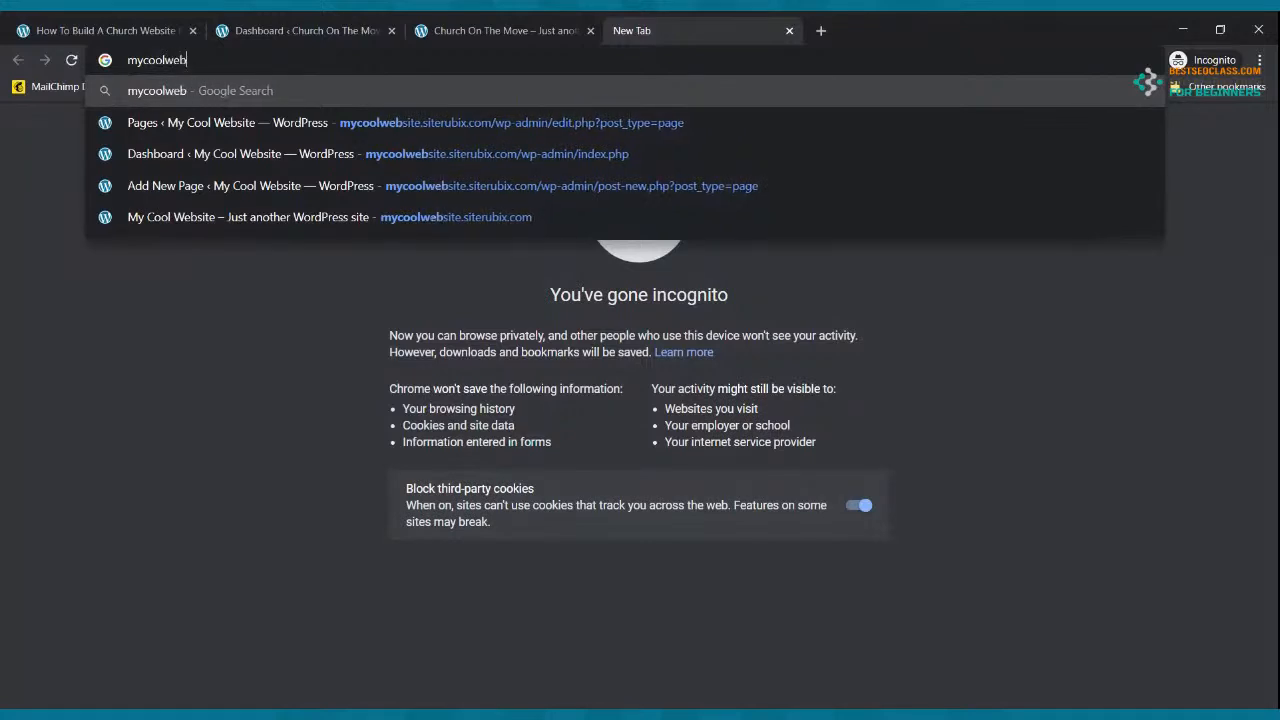
pyautogui.click(566, 119)
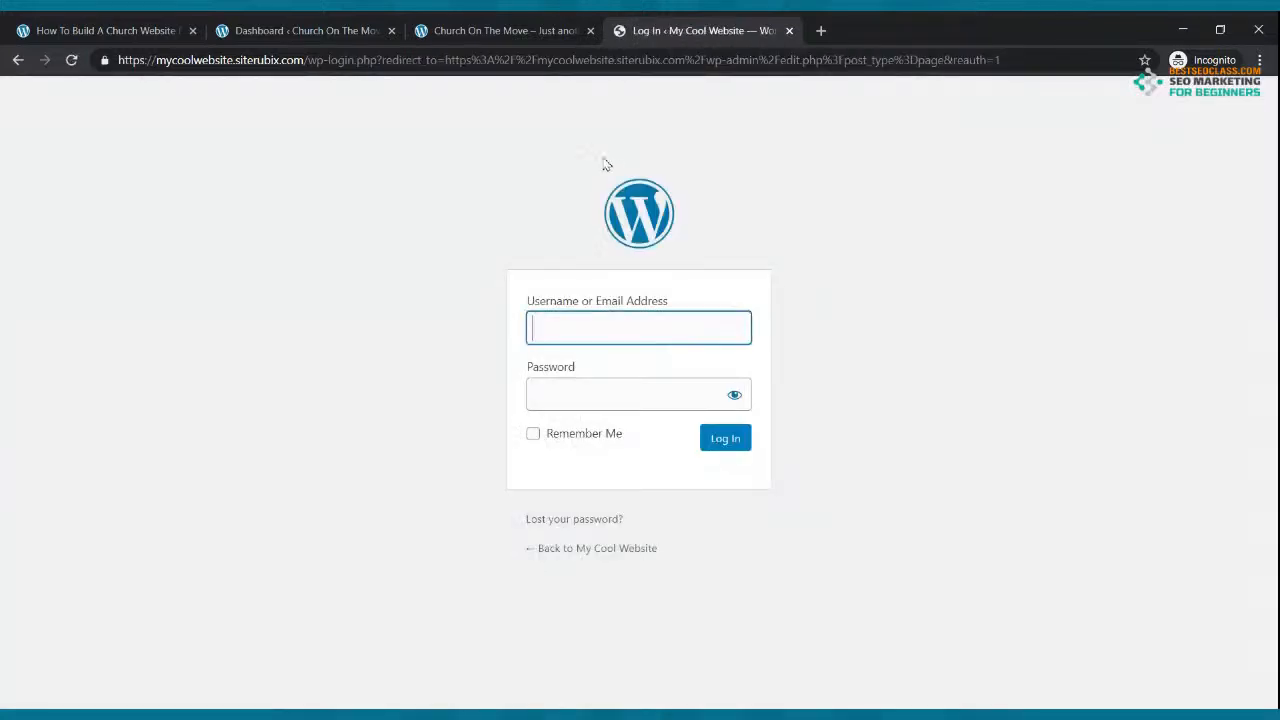
pyautogui.click(322, 62)
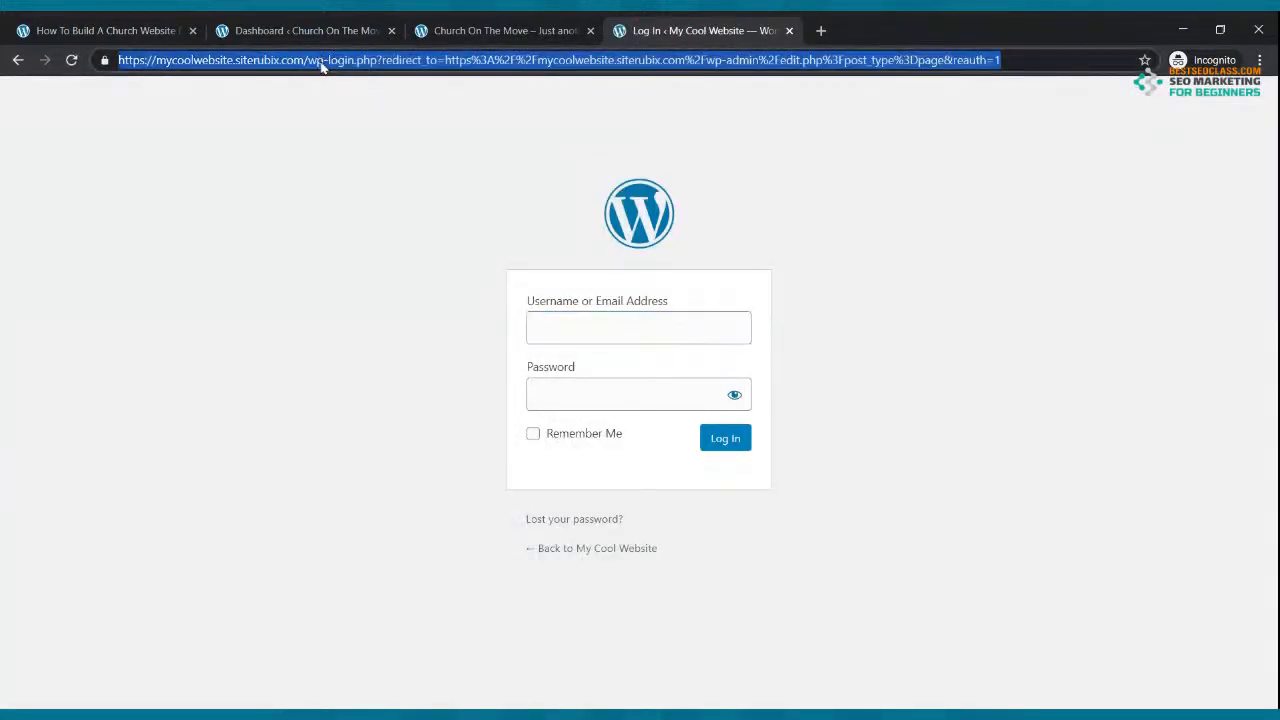
pyautogui.moveTo(310, 62); pyautogui.dragTo(967, 73)
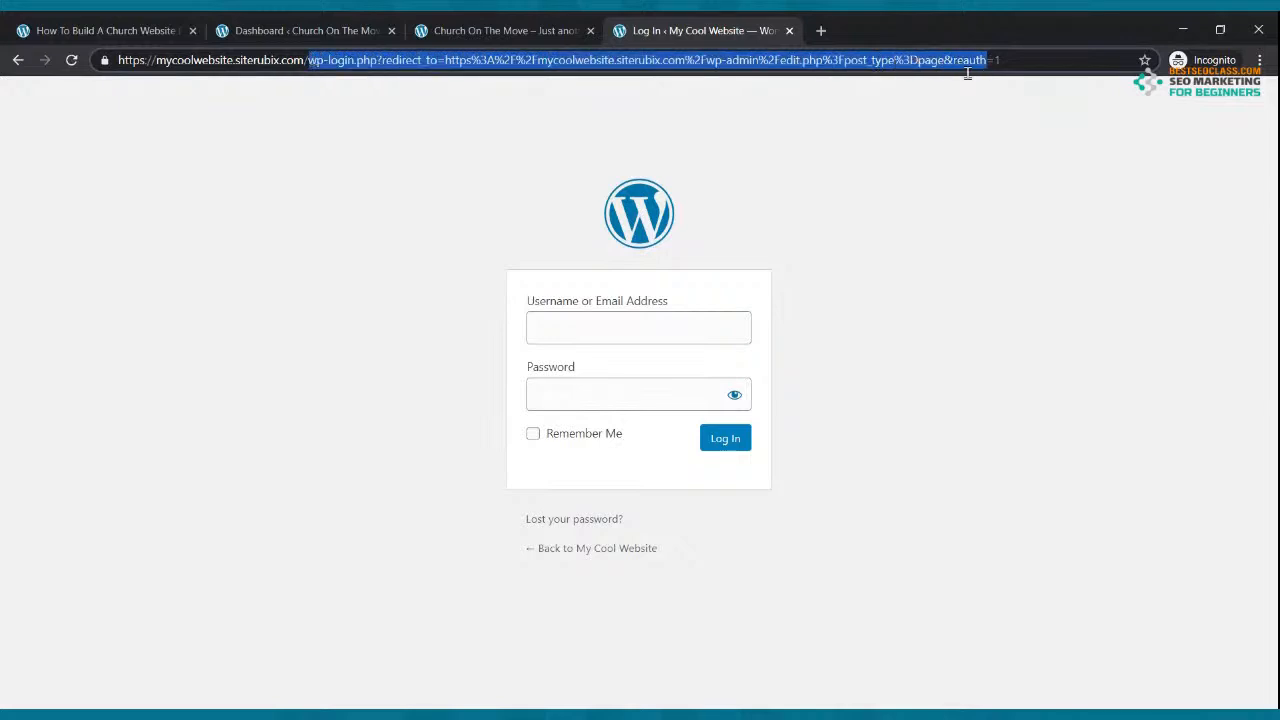
pyautogui.press('BackSpace')
pyautogui.press('BackSpace')
pyautogui.press('BackSpace')
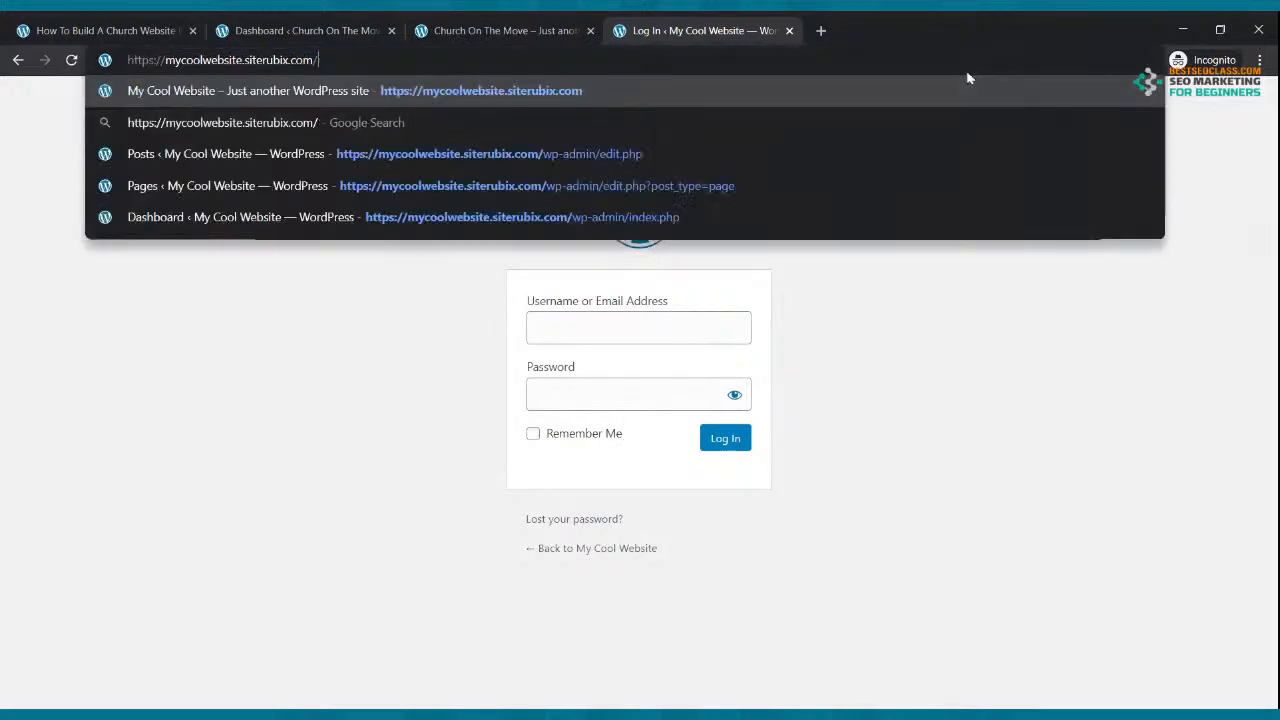
pyautogui.press('Return')
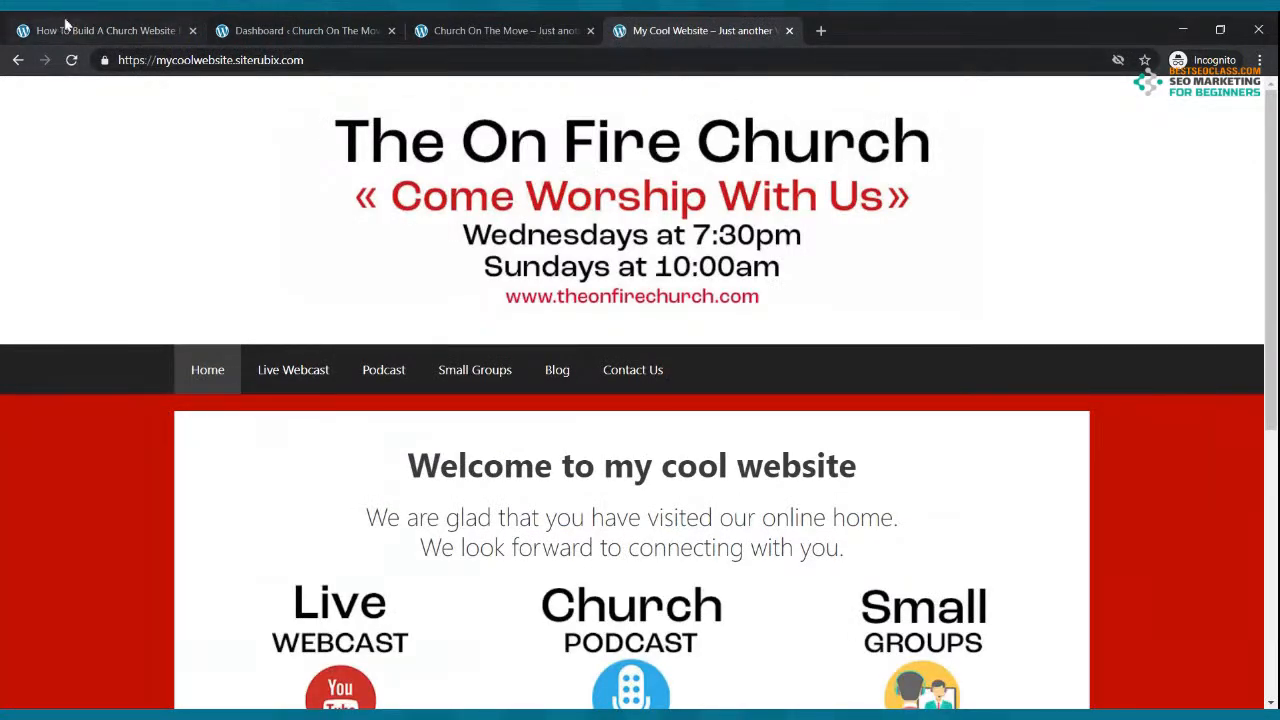
pyautogui.click(181, 31)
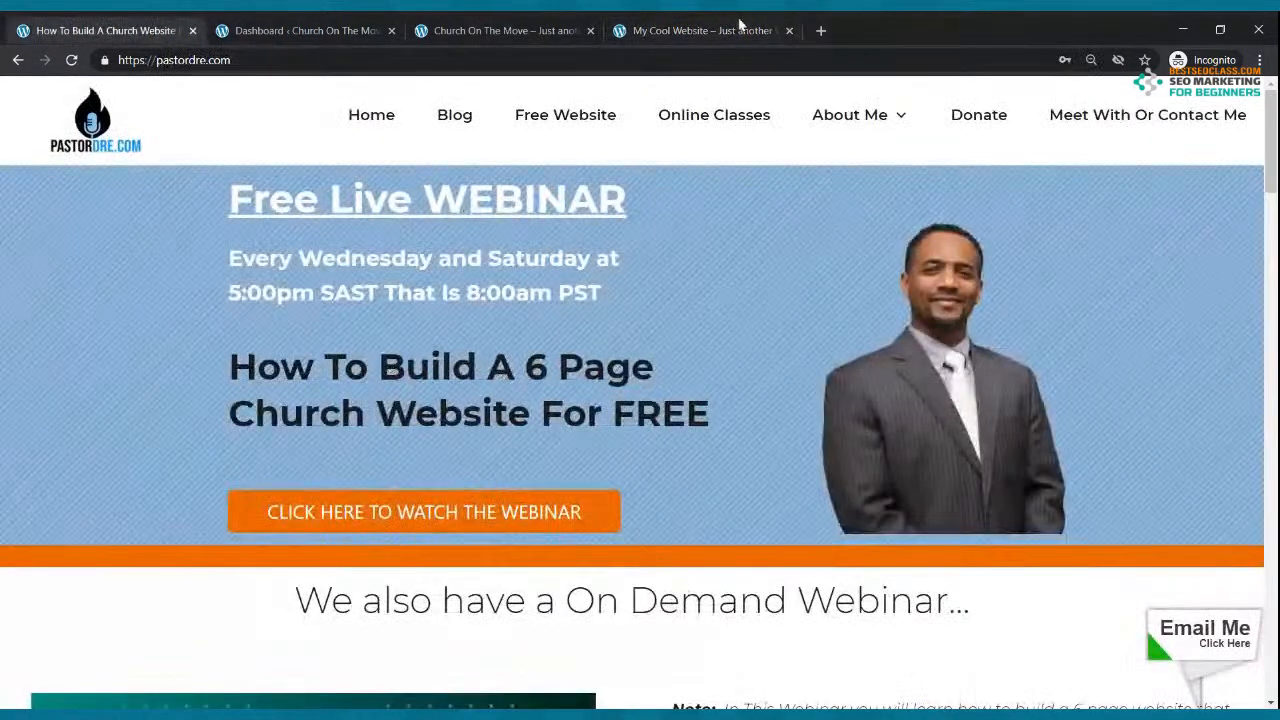
# Step: Review the open site tabs, then load the Wealthy Affiliate website in a new tab
pyautogui.click(690, 35)
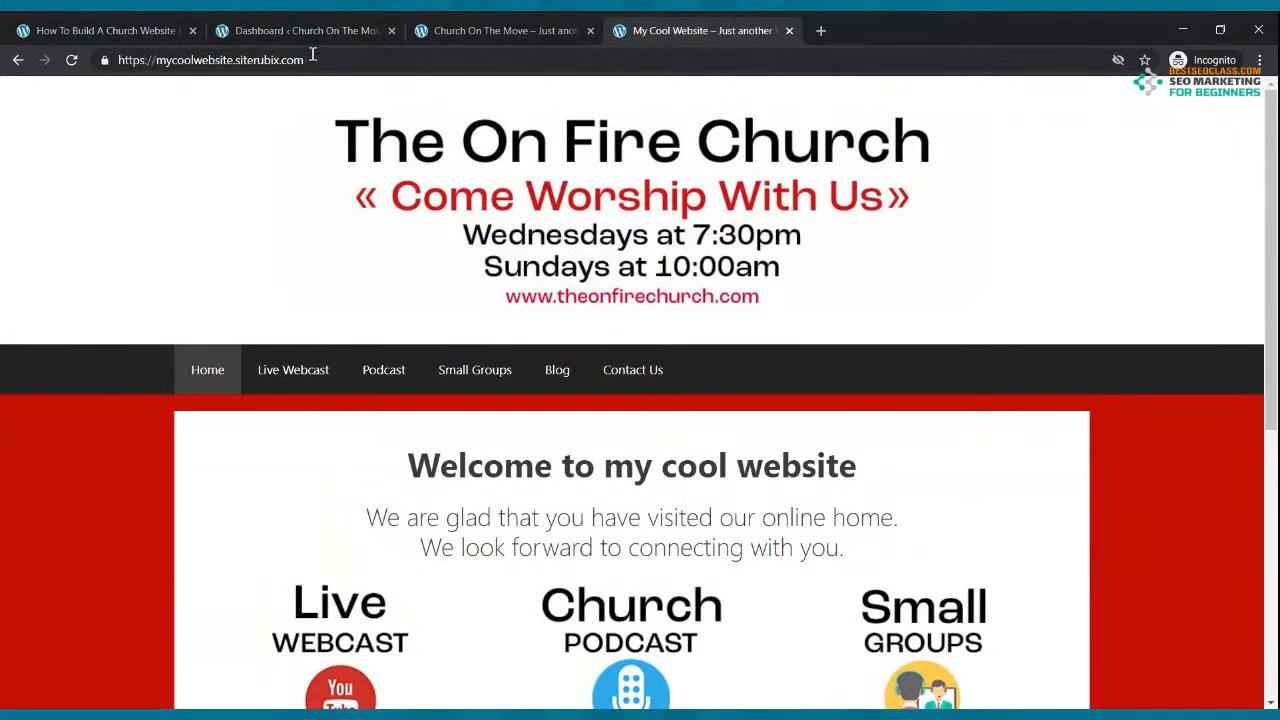
pyautogui.click(274, 27)
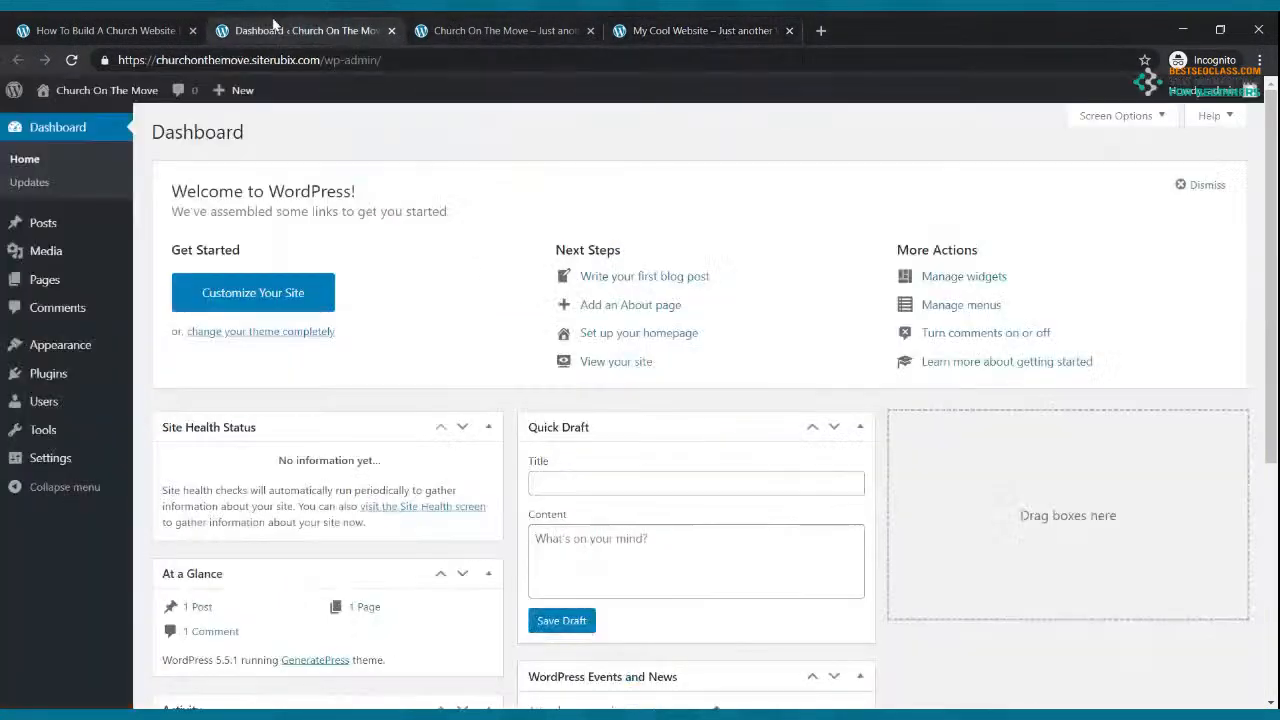
pyautogui.click(482, 29)
pyautogui.click(325, 24)
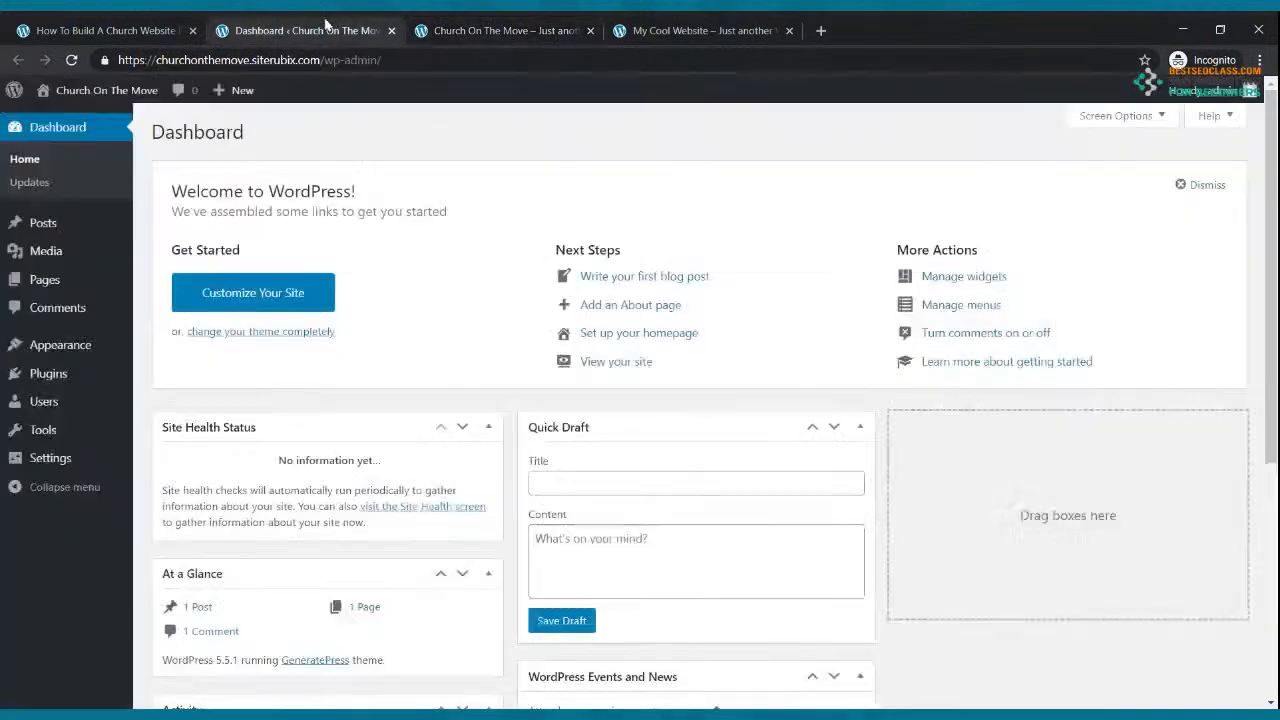
pyautogui.click(820, 32)
pyautogui.write('wealthyaffiliate.com')
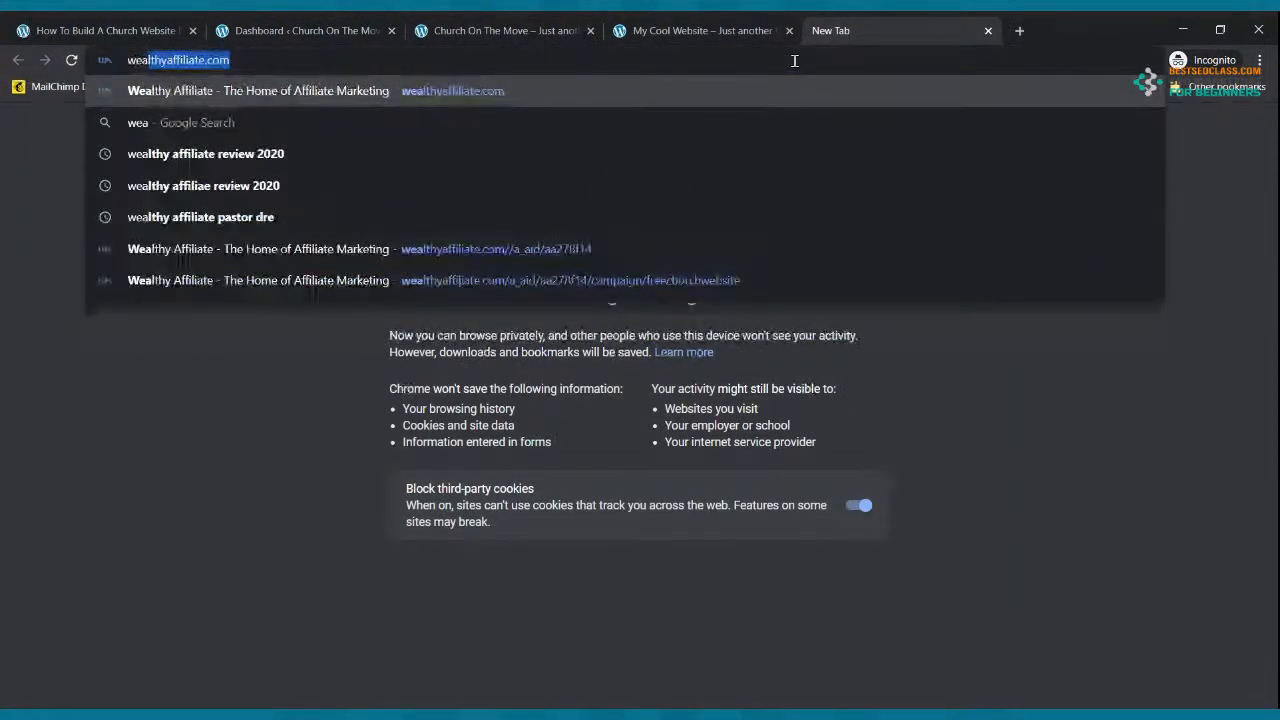
pyautogui.press('Return')
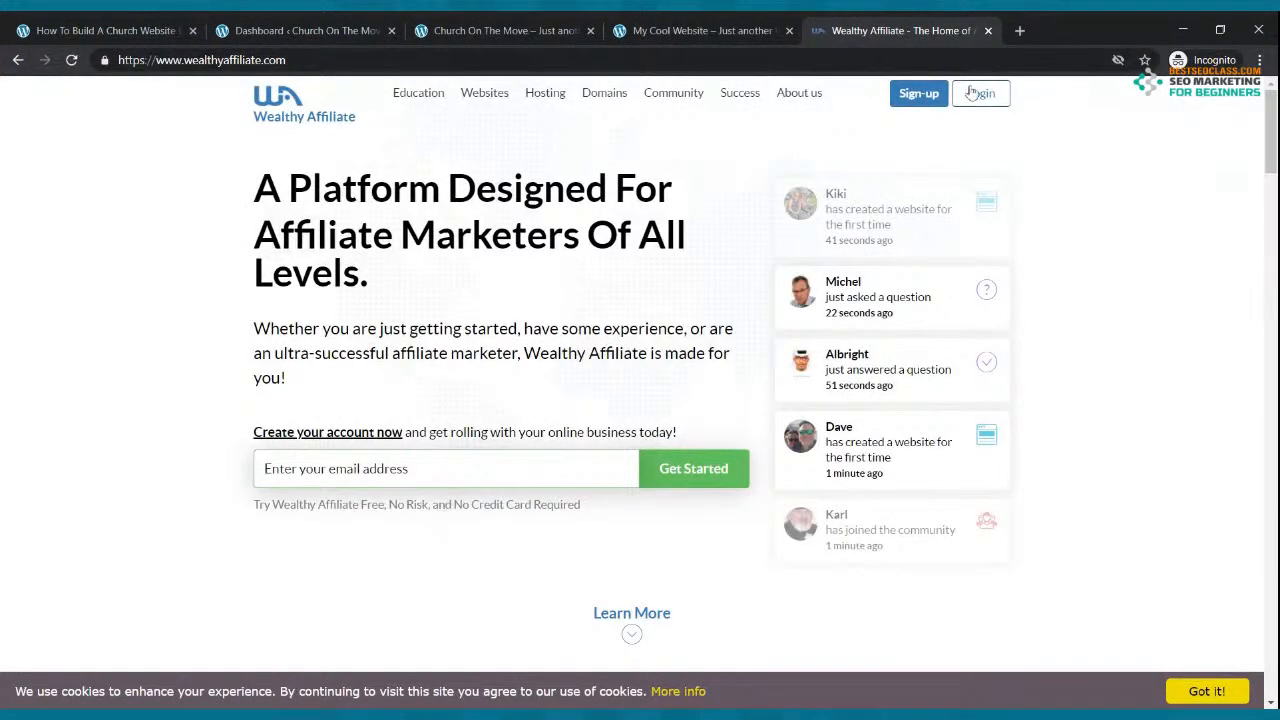
# Step: Sign in and open Details for mycoolchurch.siterubix.com under View all my websites, trying Login Now
pyautogui.click(971, 92)
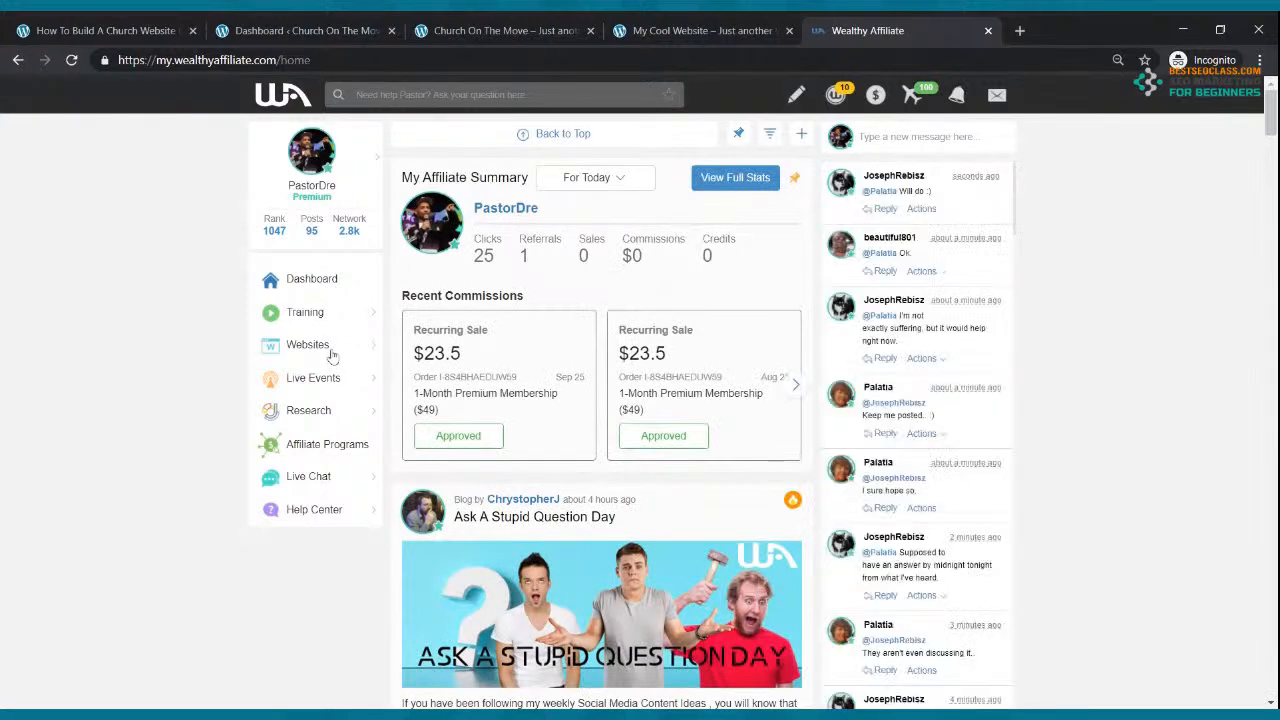
pyautogui.click(330, 350)
pyautogui.click(912, 152)
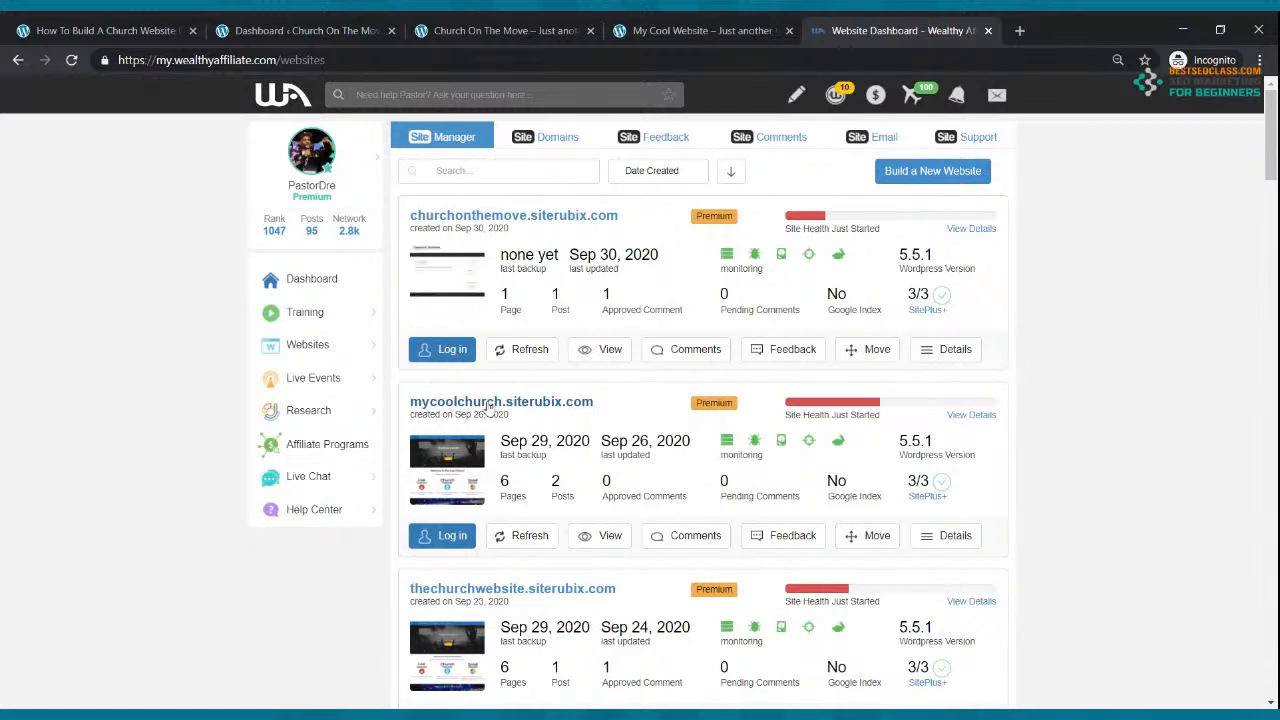
pyautogui.click(933, 540)
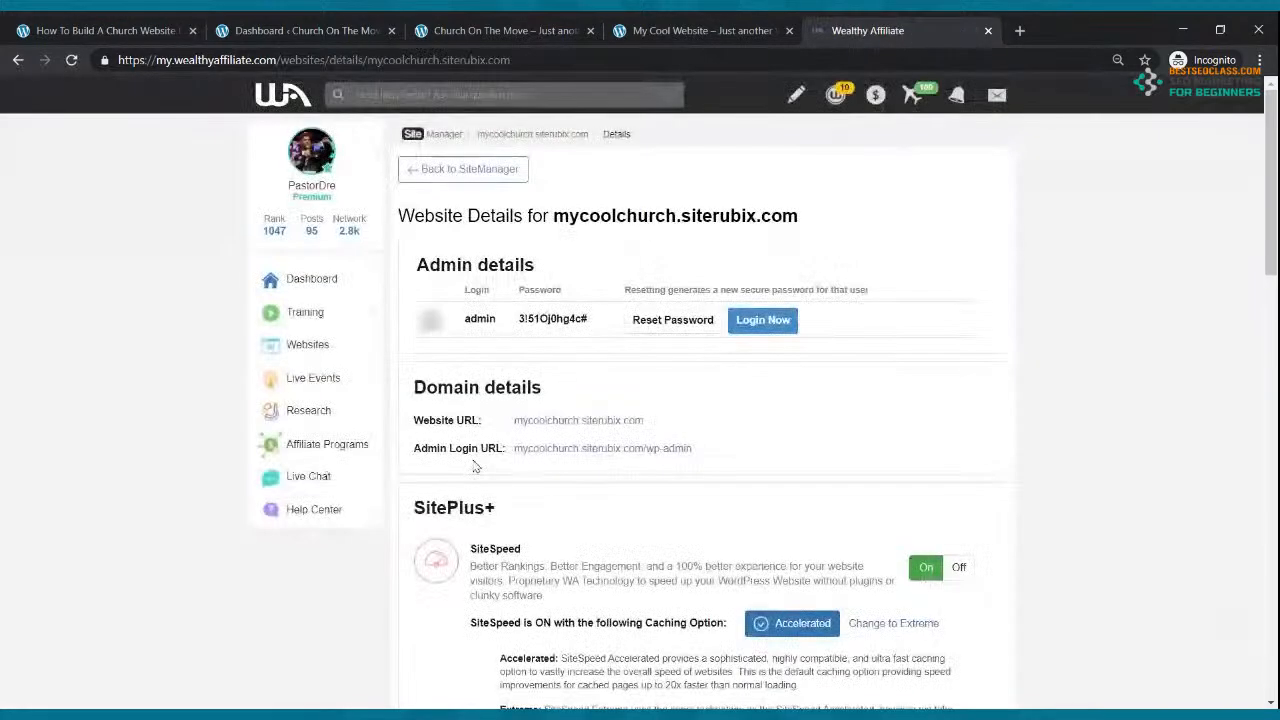
pyautogui.click(760, 320)
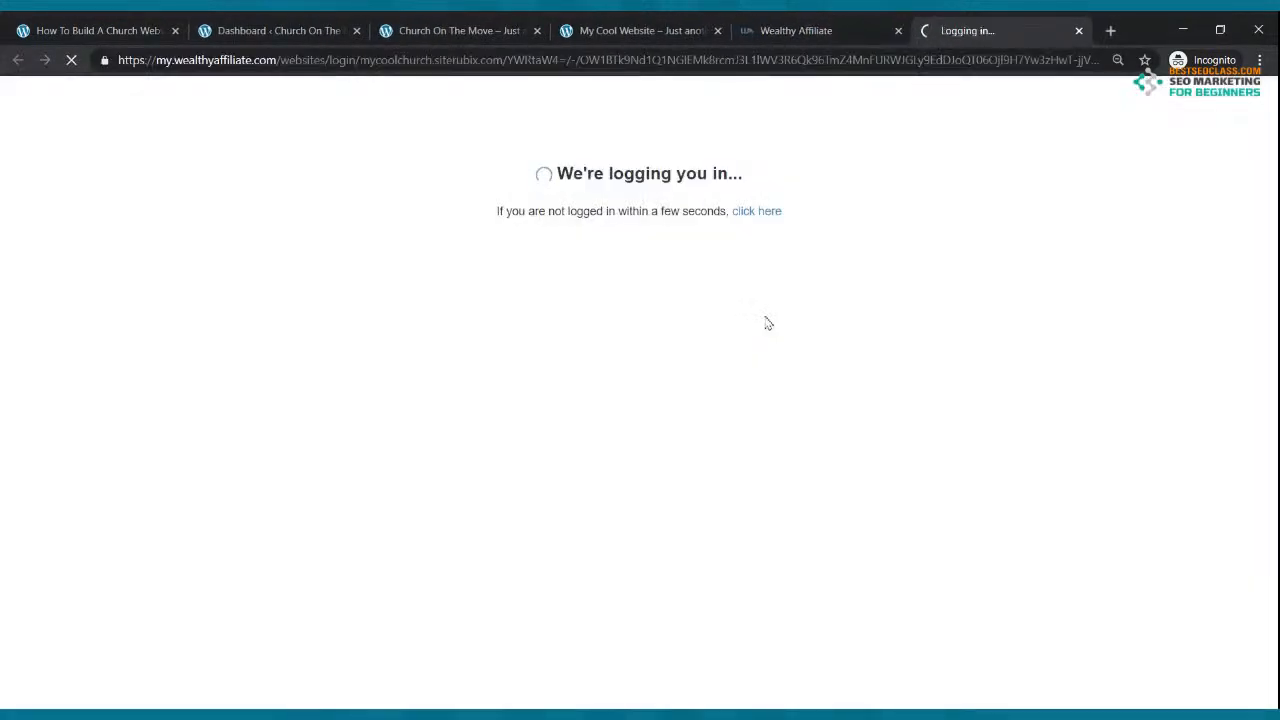
pyautogui.click(1079, 31)
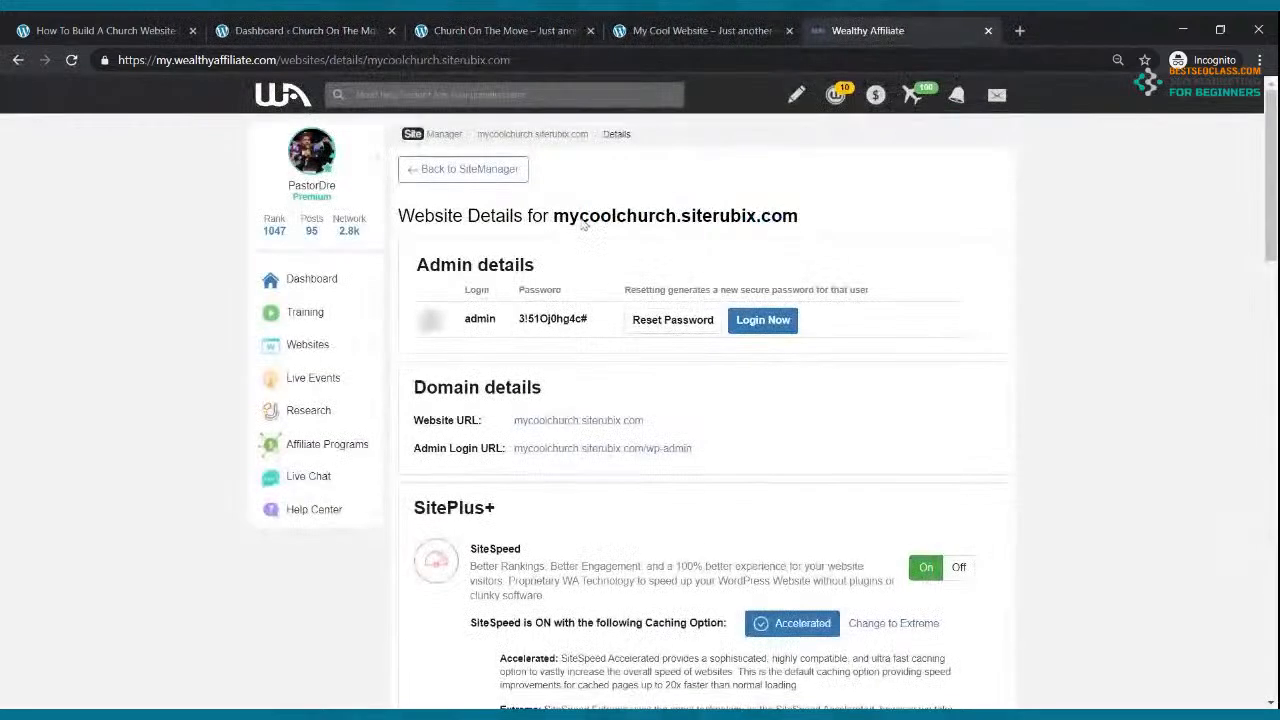
# Step: Replace the Wealthy Affiliate tab with the mycoolchurch.siterubix.com site in a new tab
pyautogui.click(988, 31)
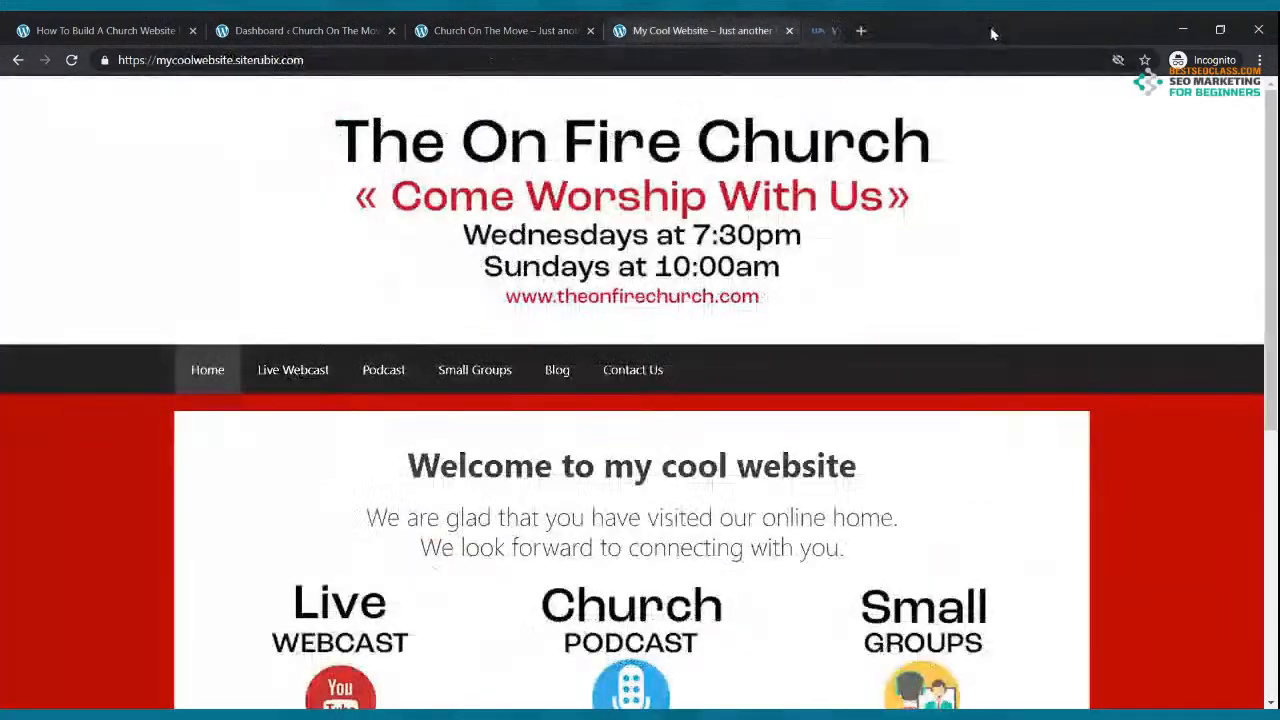
pyautogui.click(820, 30)
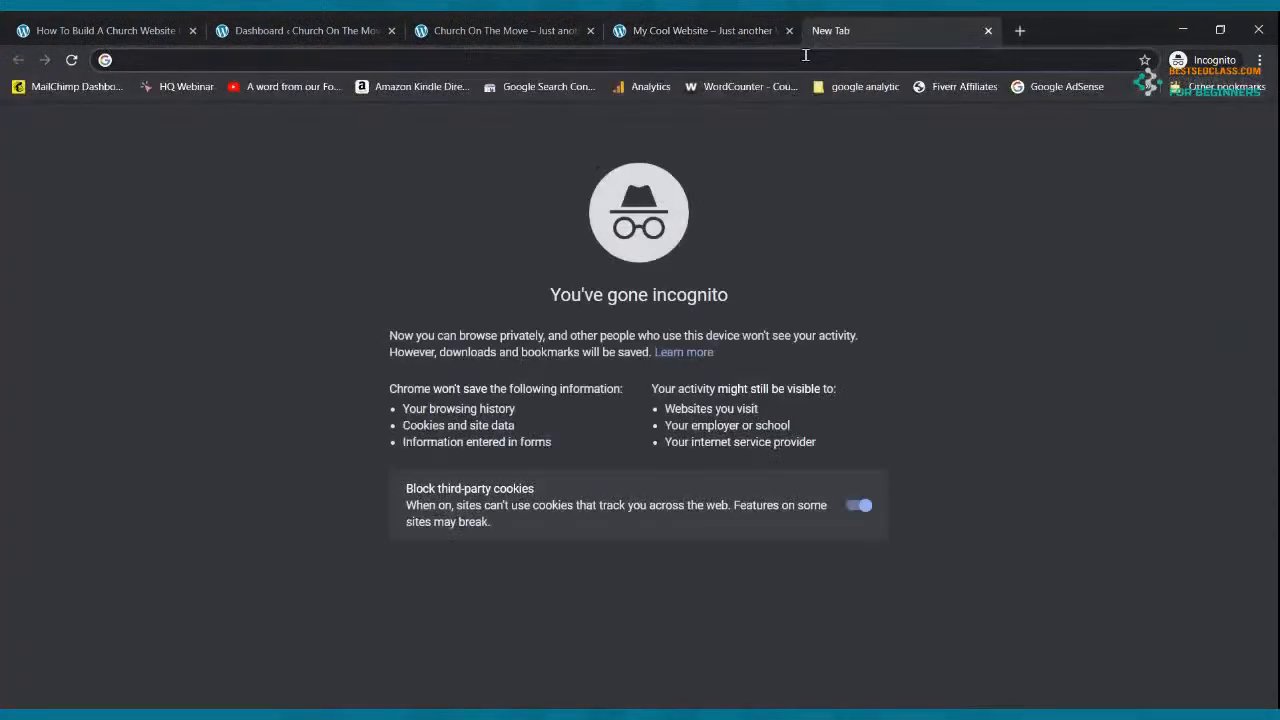
pyautogui.write('myco')
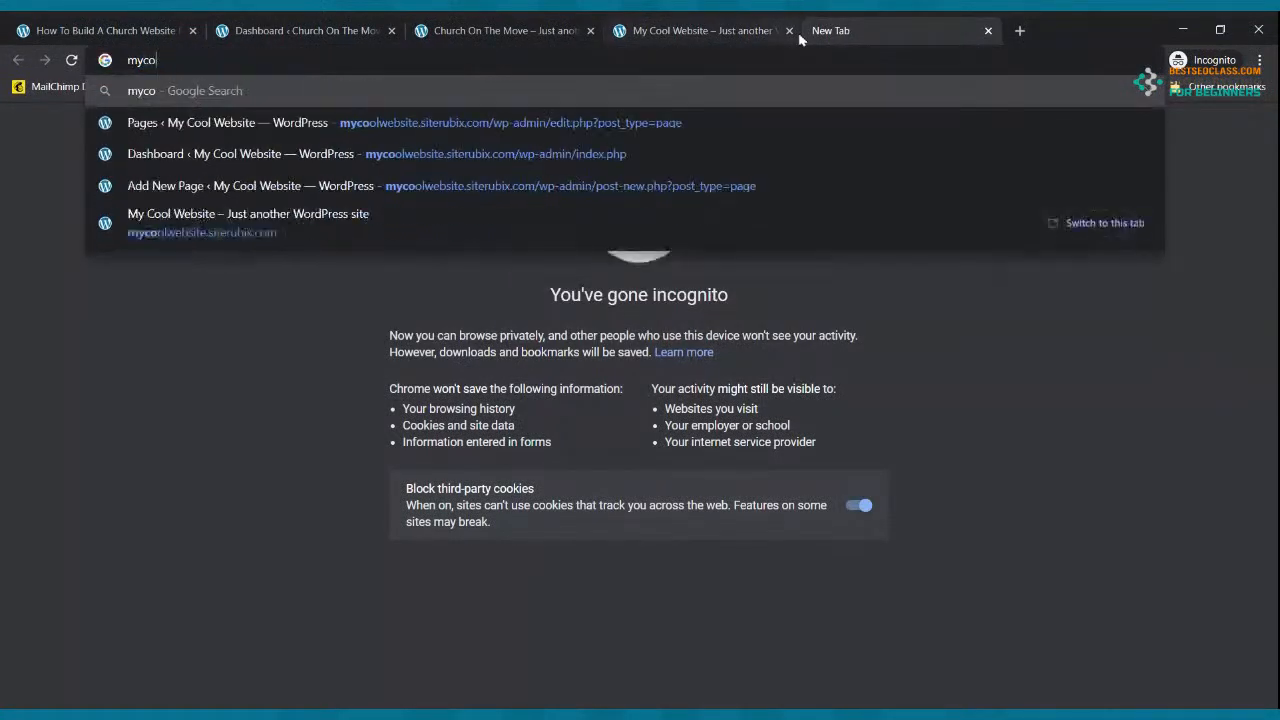
pyautogui.write('olch')
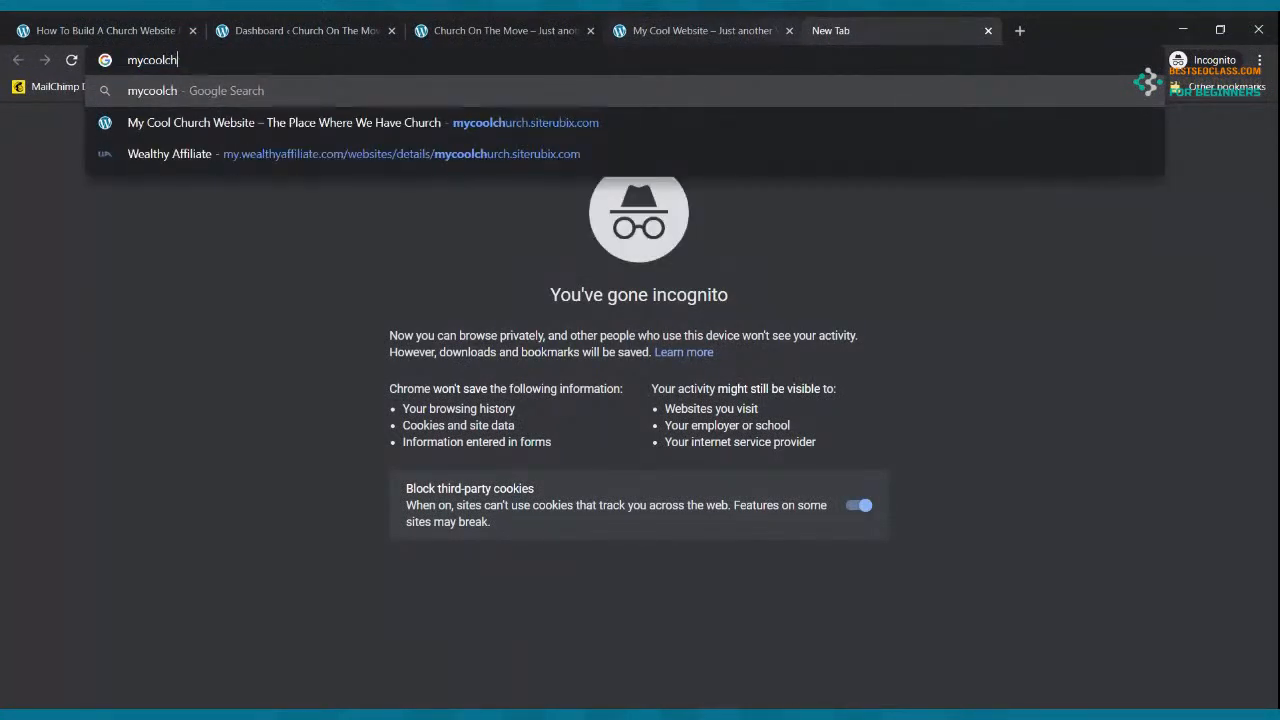
pyautogui.click(600, 122)
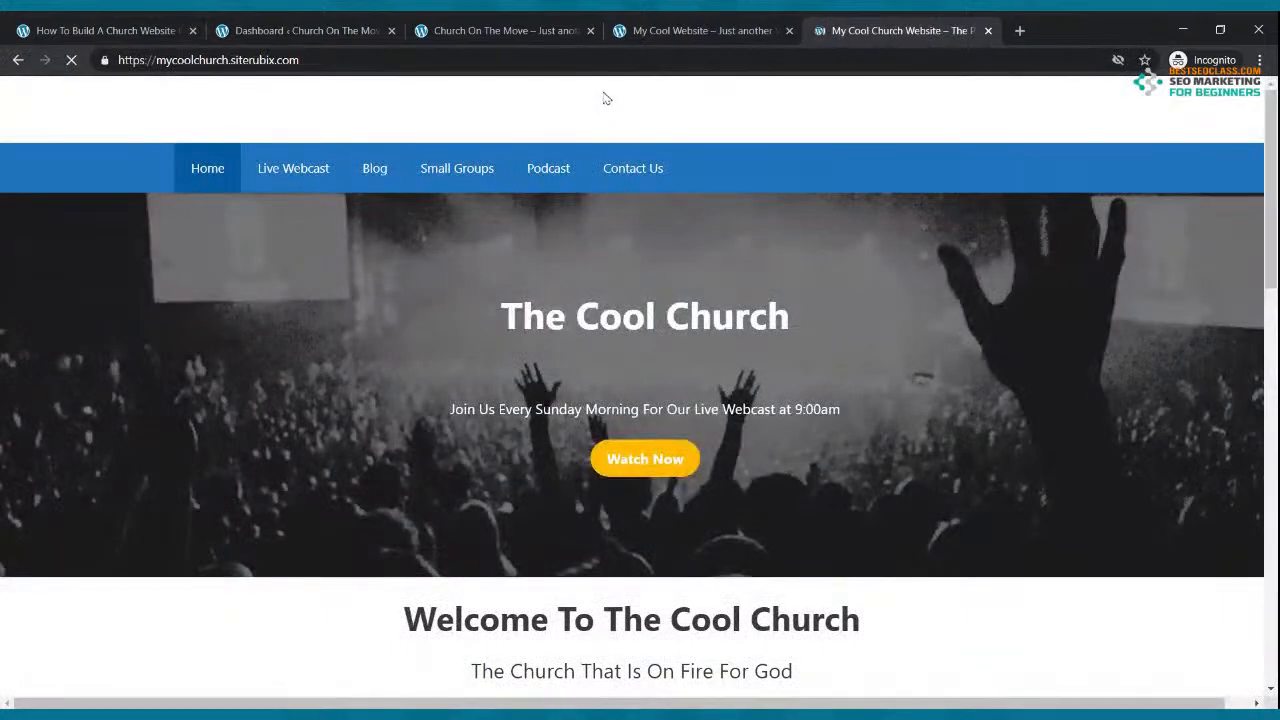
# Step: Close the My Cool Website tab, compare both church sites, and return to the Church On The Move dashboard
pyautogui.click(707, 24)
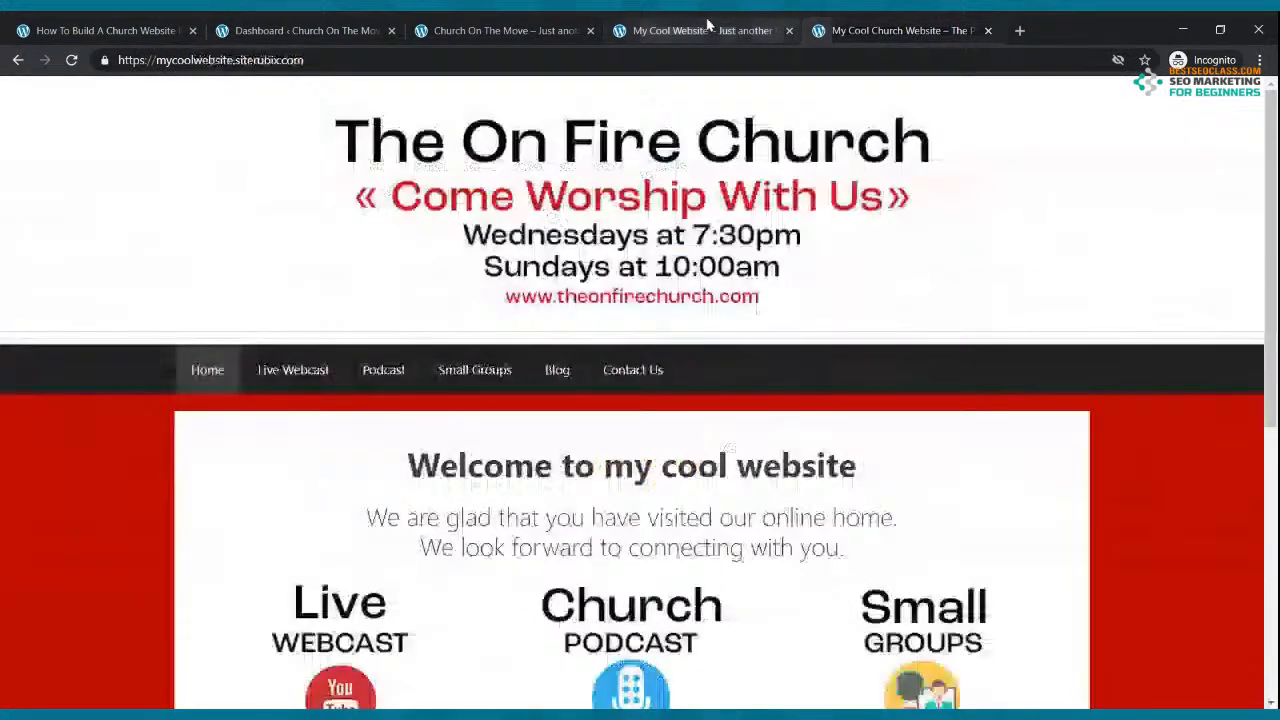
pyautogui.click(790, 31)
pyautogui.click(447, 24)
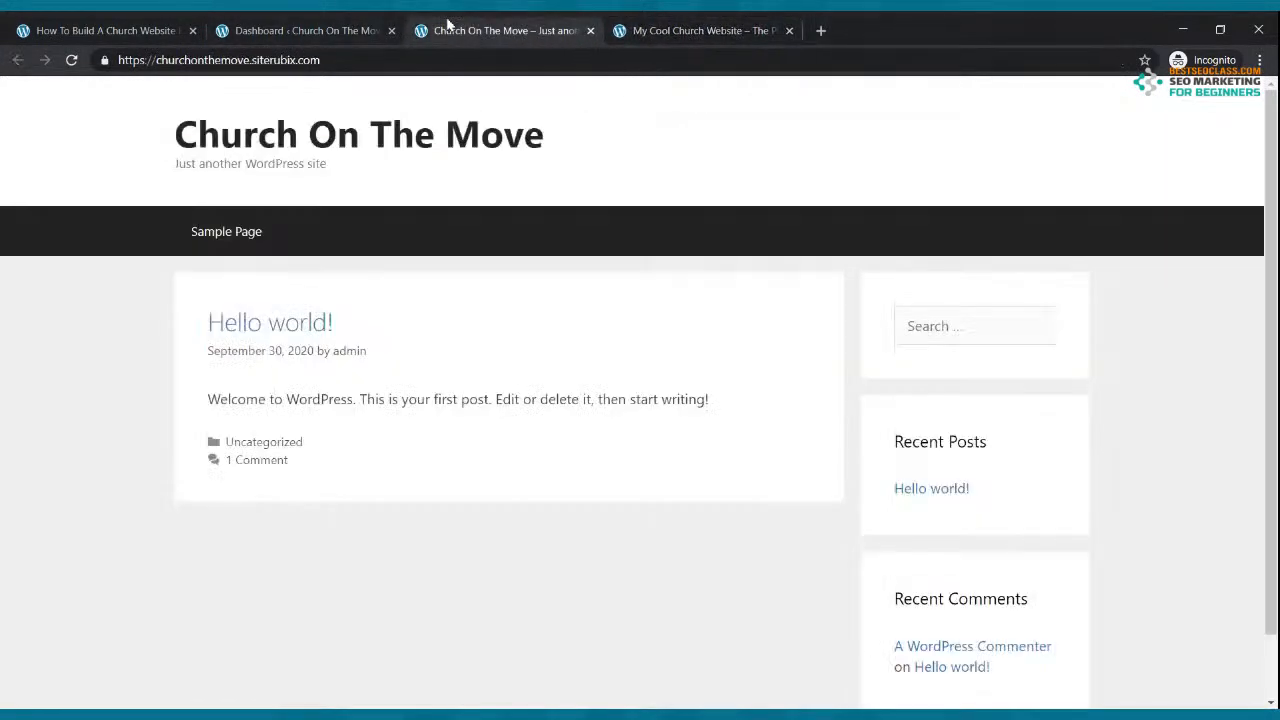
pyautogui.click(705, 30)
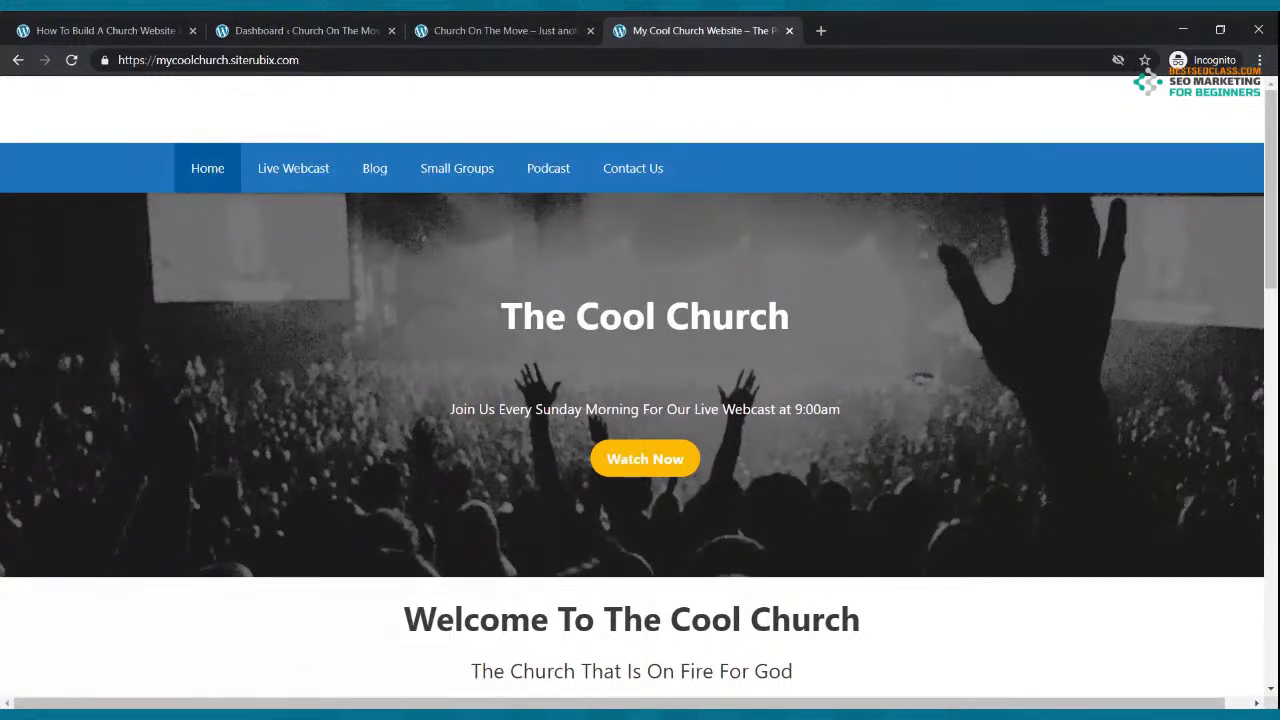
pyautogui.click(460, 26)
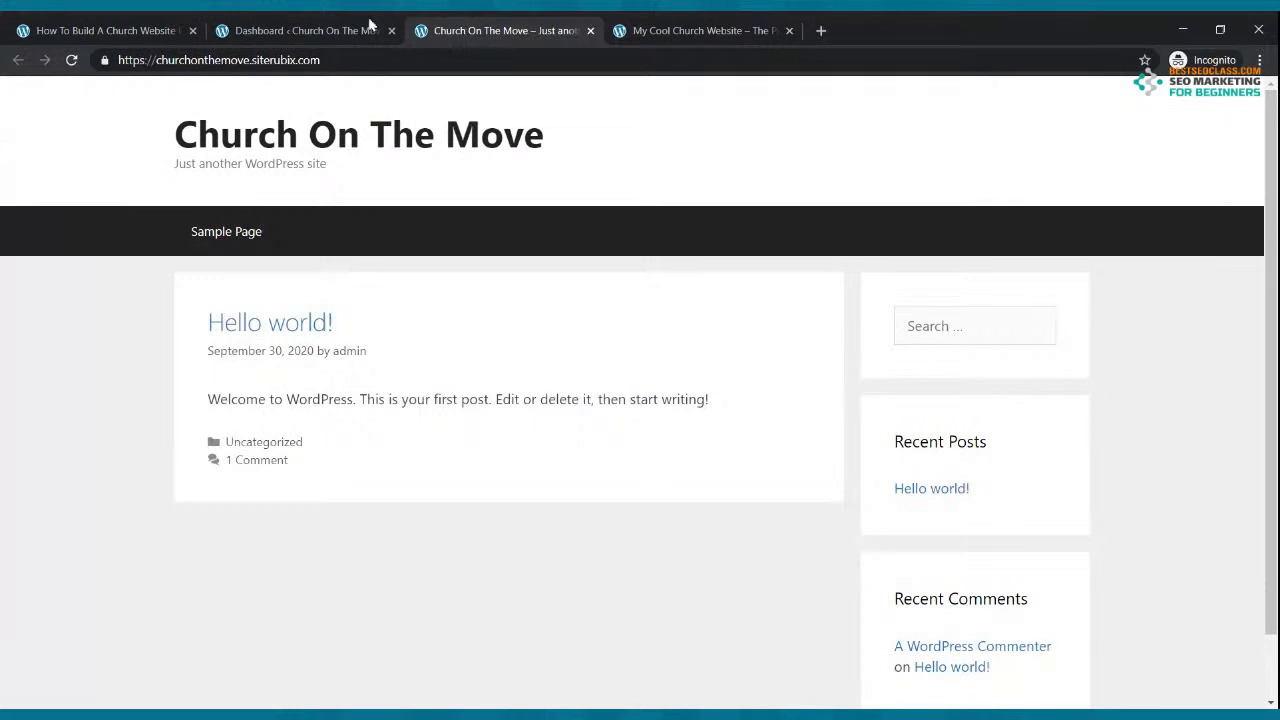
pyautogui.click(300, 28)
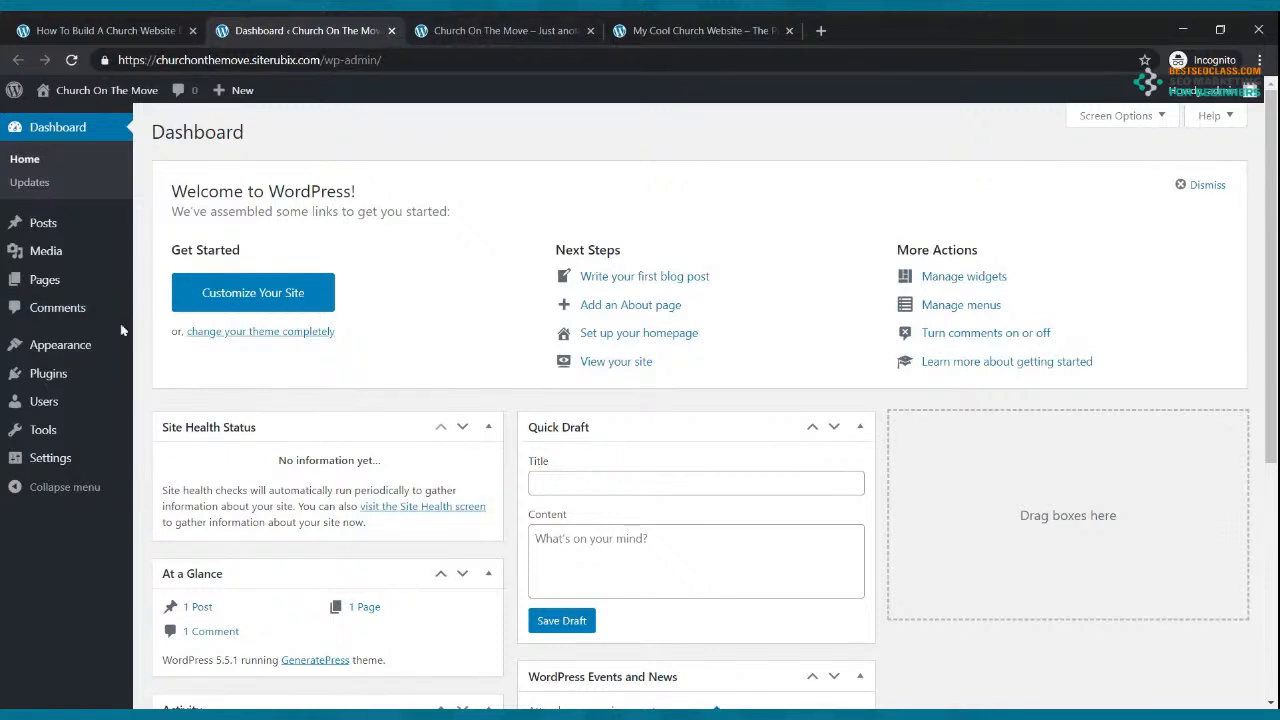
# Step: In Customize > Site Identity, tick Hide site title and Hide site tagline, and publish
pyautogui.moveTo(82, 346)
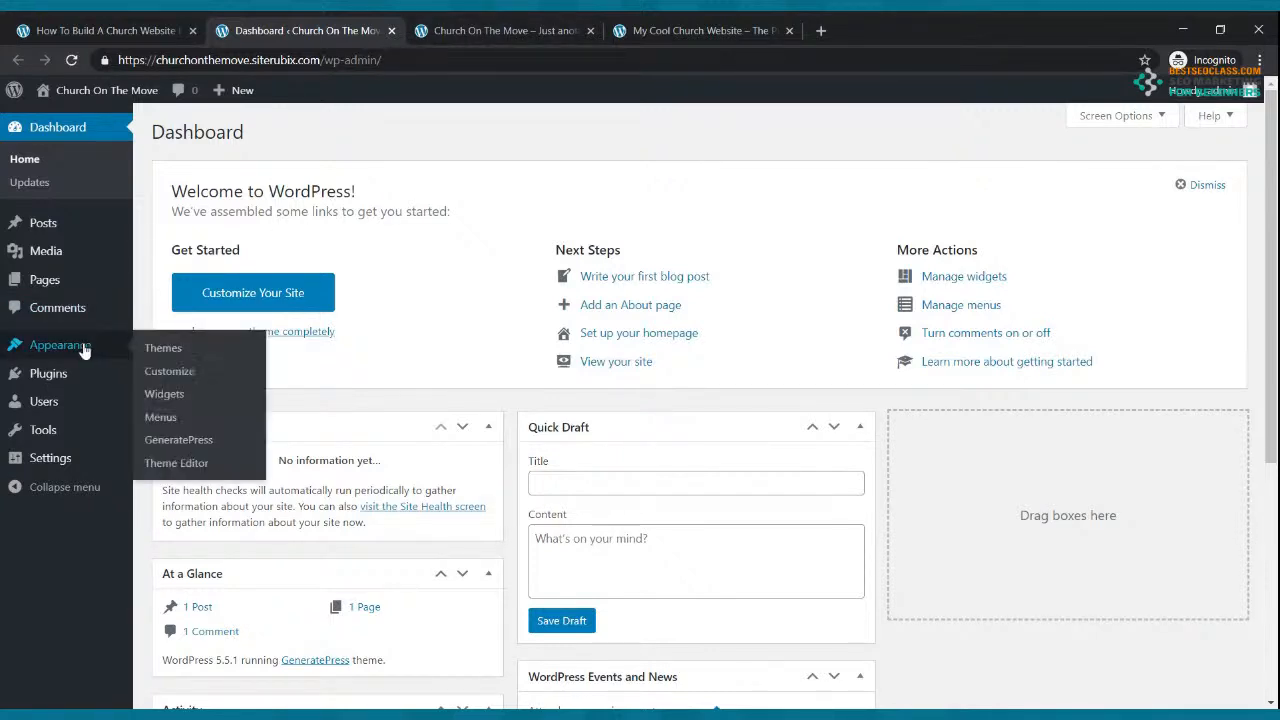
pyautogui.click(167, 381)
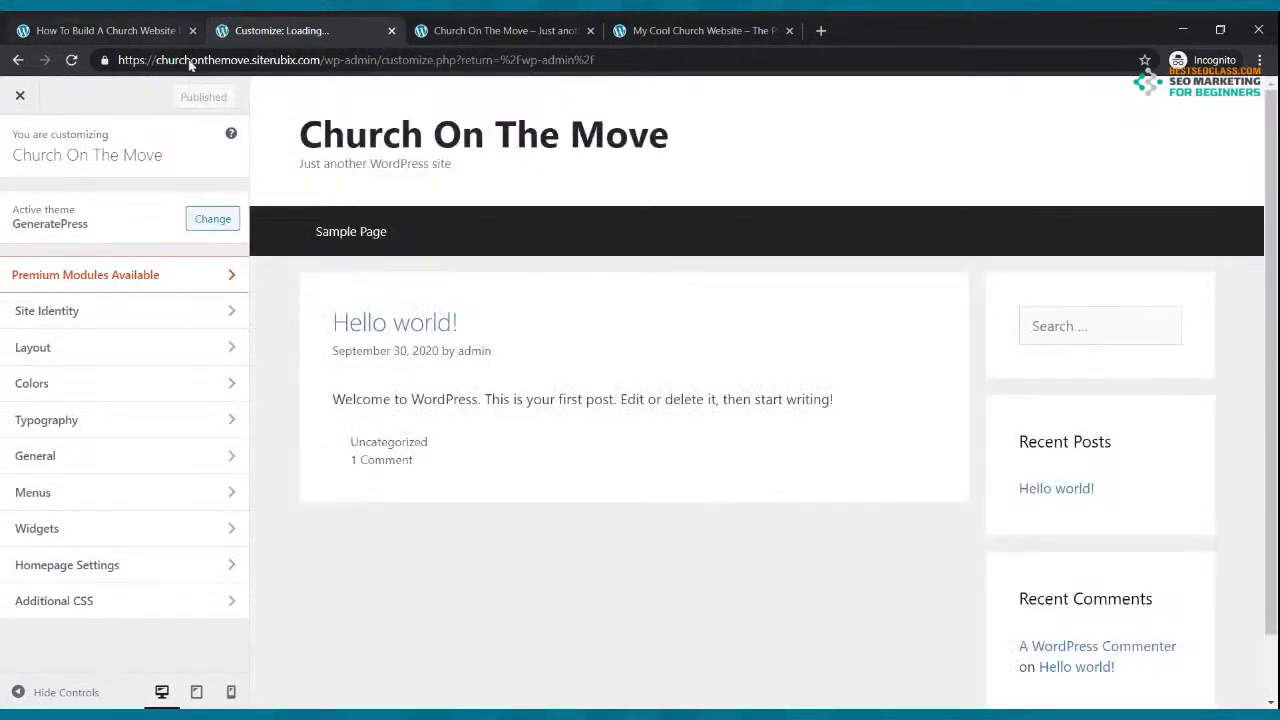
pyautogui.click(53, 311)
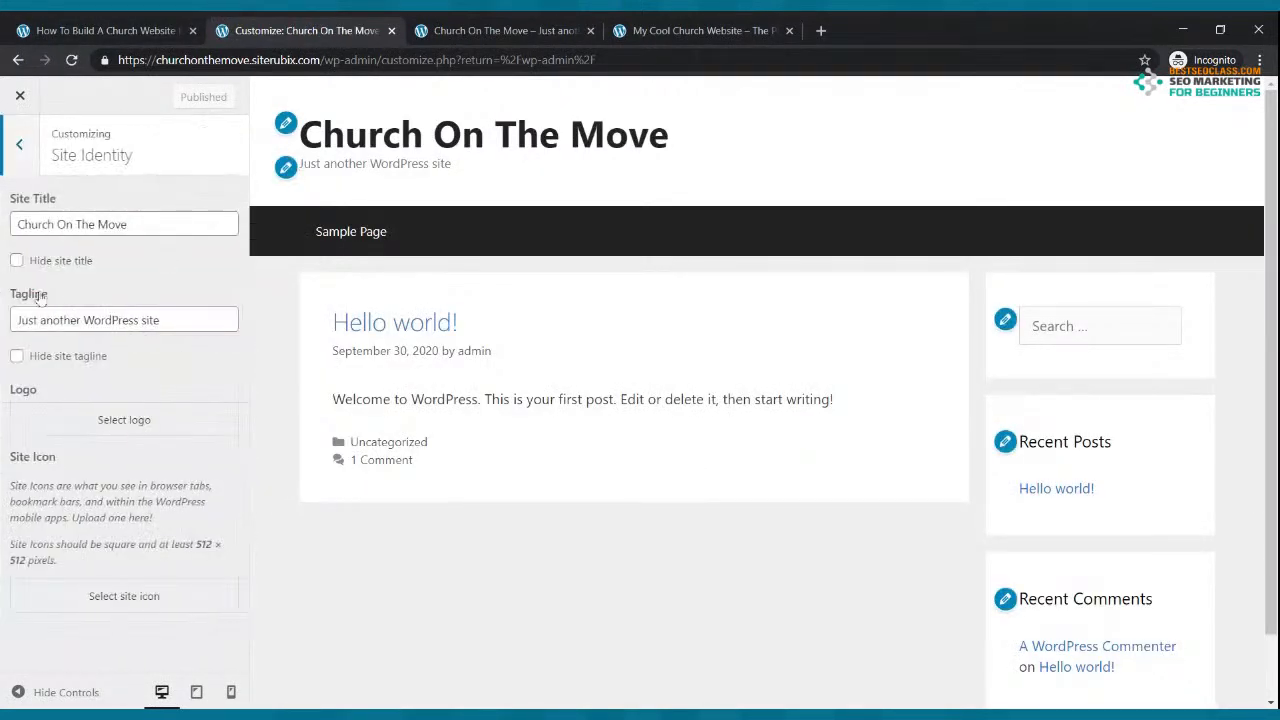
pyautogui.click(16, 261)
pyautogui.click(16, 356)
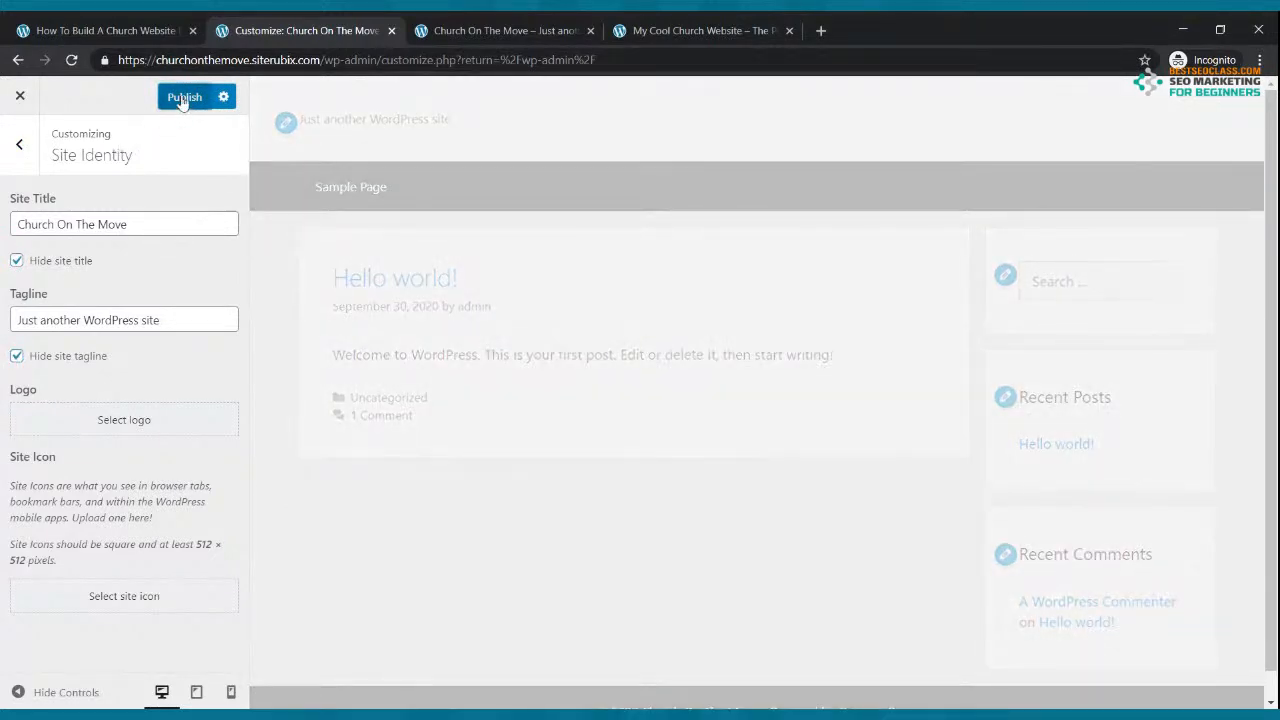
pyautogui.click(184, 98)
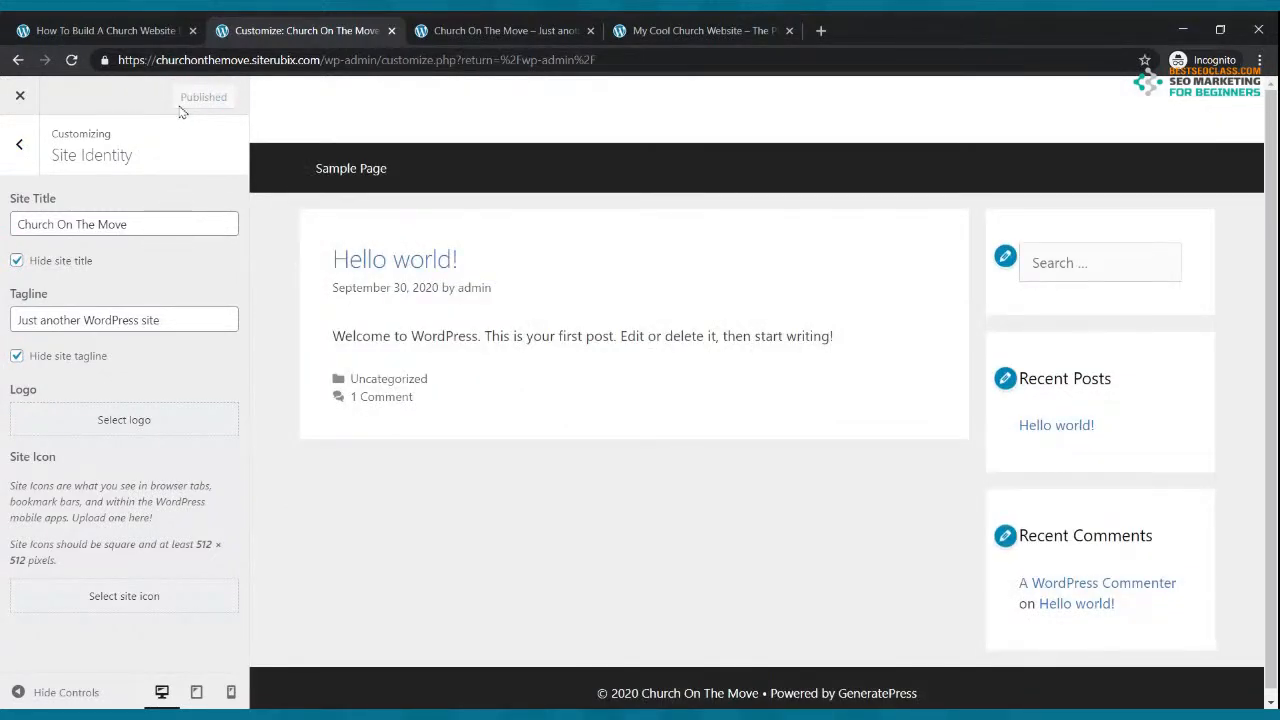
pyautogui.click(19, 97)
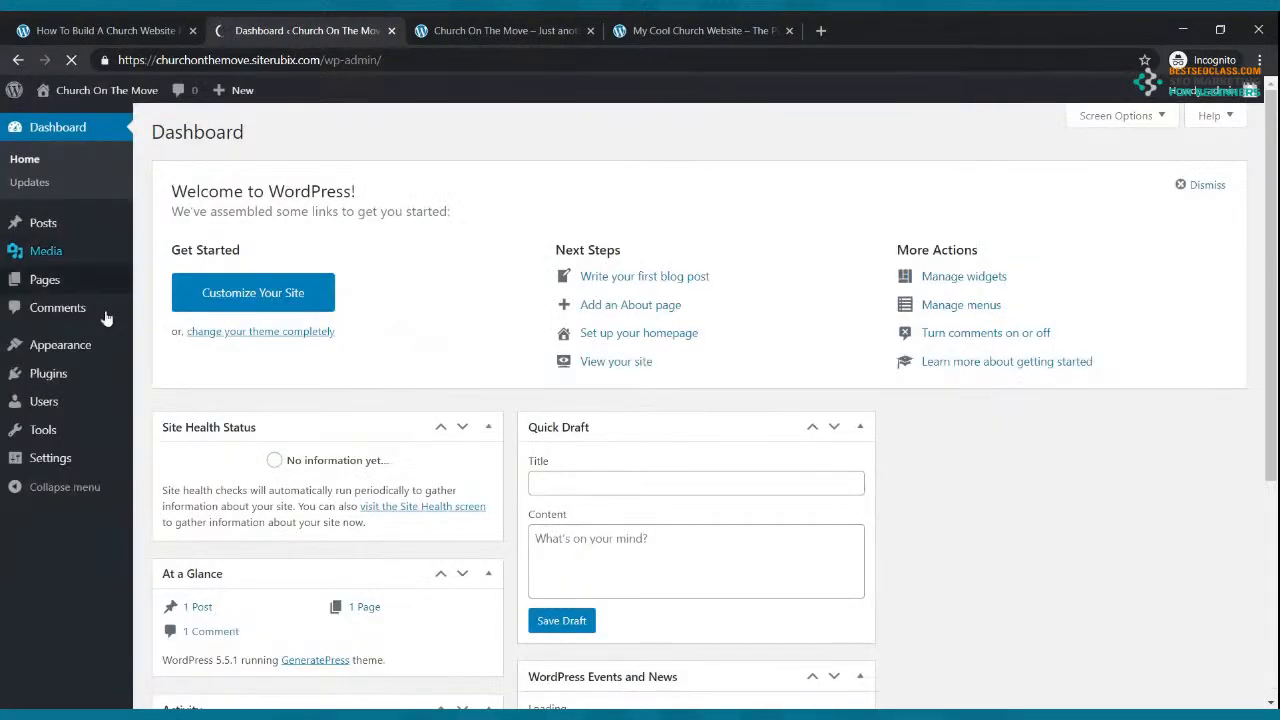
# Step: In Writing settings, choose Block editor as default and Yes to allow switching editors, then save
pyautogui.click(62, 458)
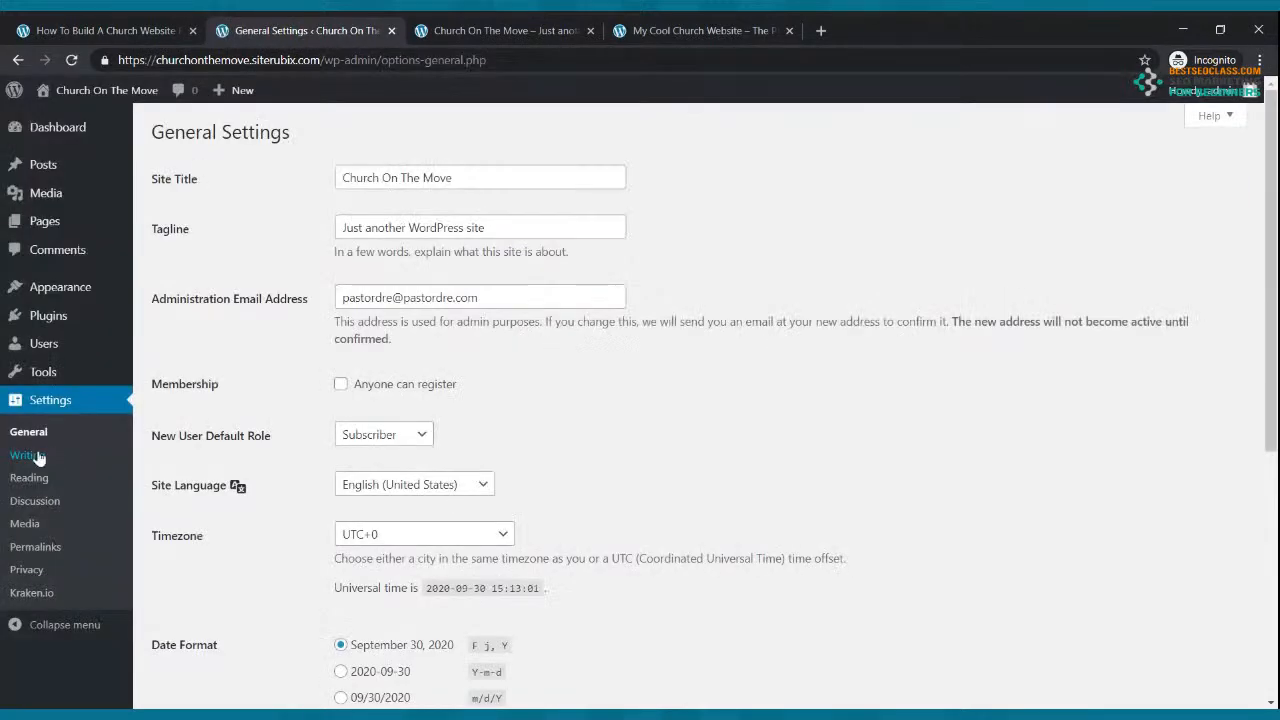
pyautogui.click(28, 455)
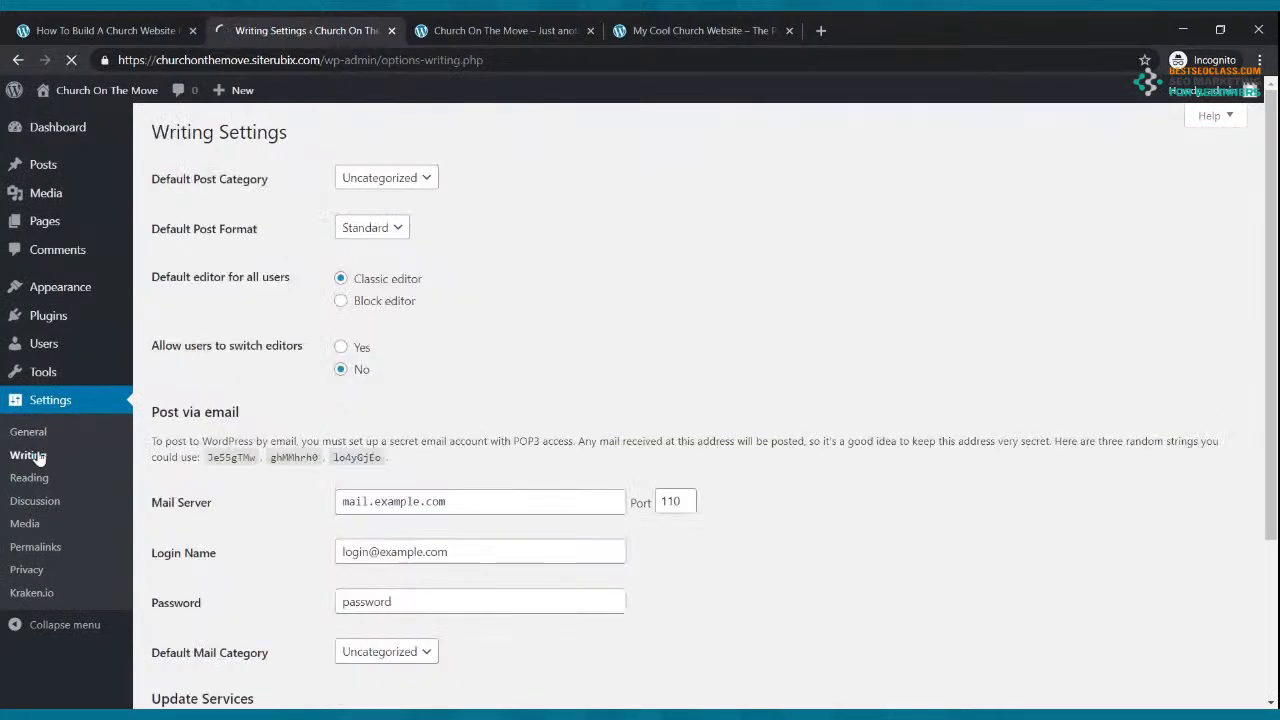
pyautogui.click(341, 302)
pyautogui.click(340, 348)
pyautogui.scroll(-3, 690, 470)
pyautogui.click(193, 624)
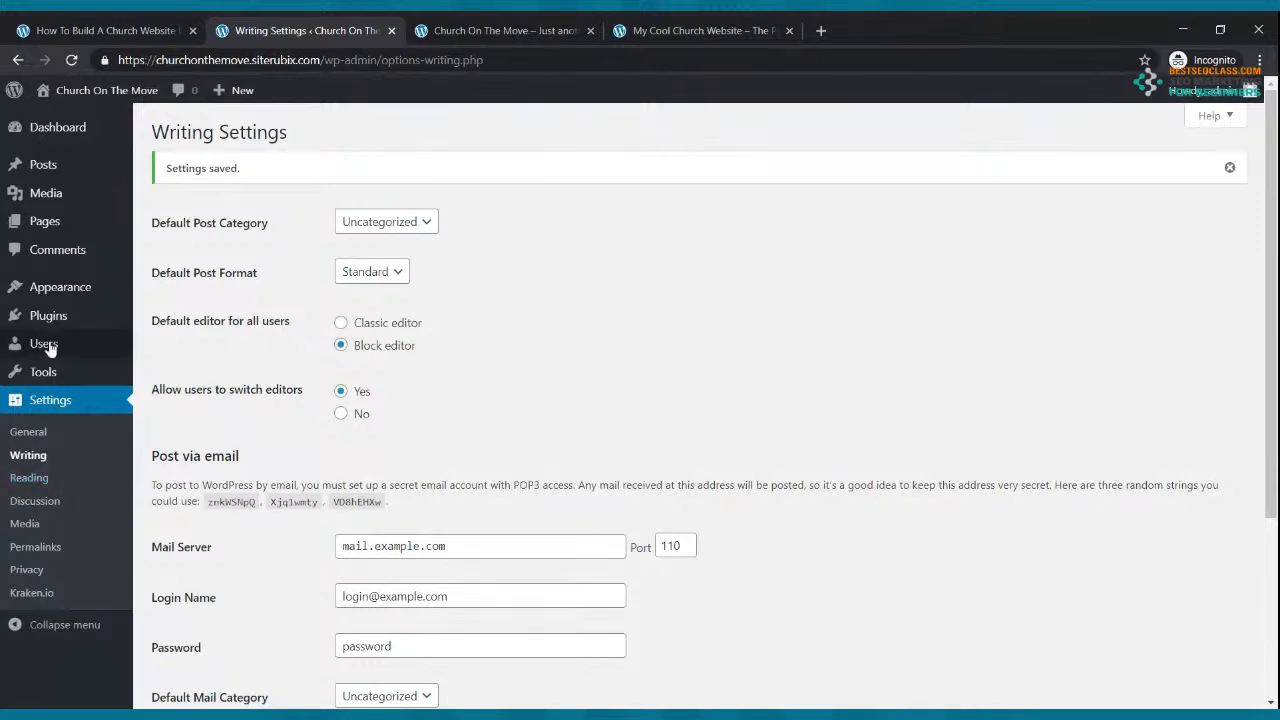
pyautogui.click(45, 224)
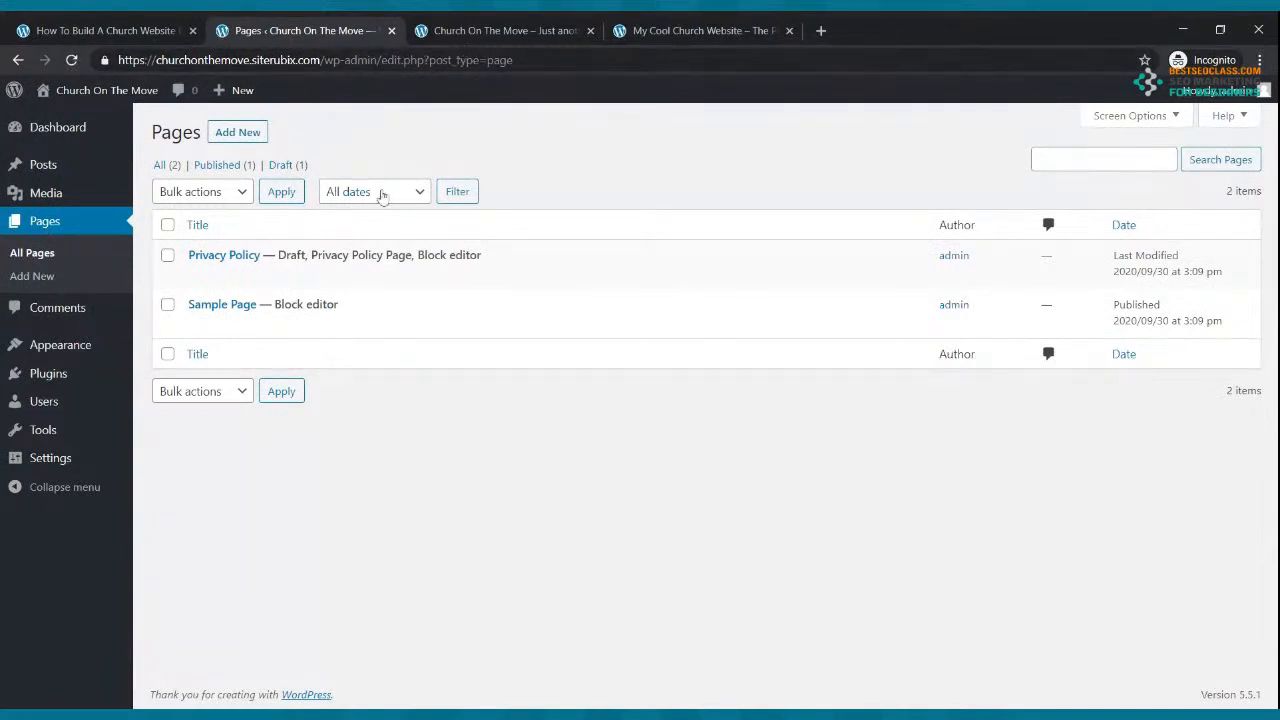
# Step: Trash the Sample Page and reload the live Church On The Move front page
pyautogui.moveTo(229, 306)
pyautogui.click(448, 325)
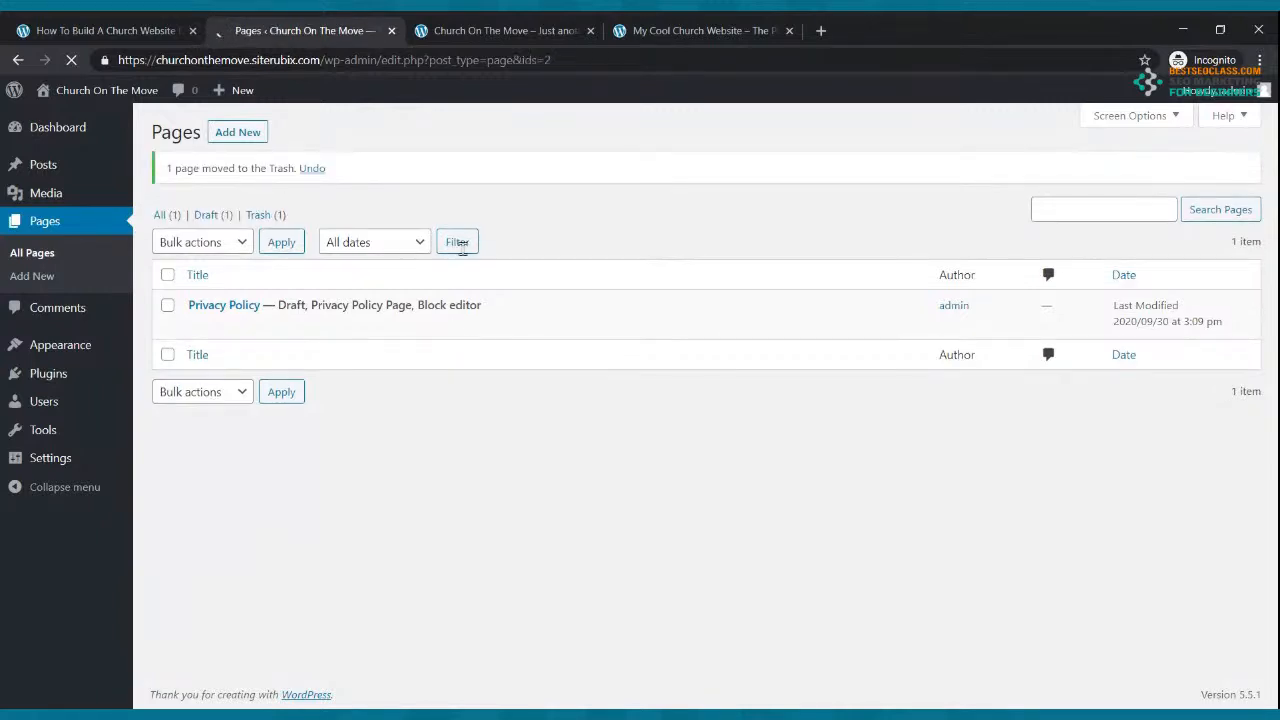
pyautogui.click(503, 35)
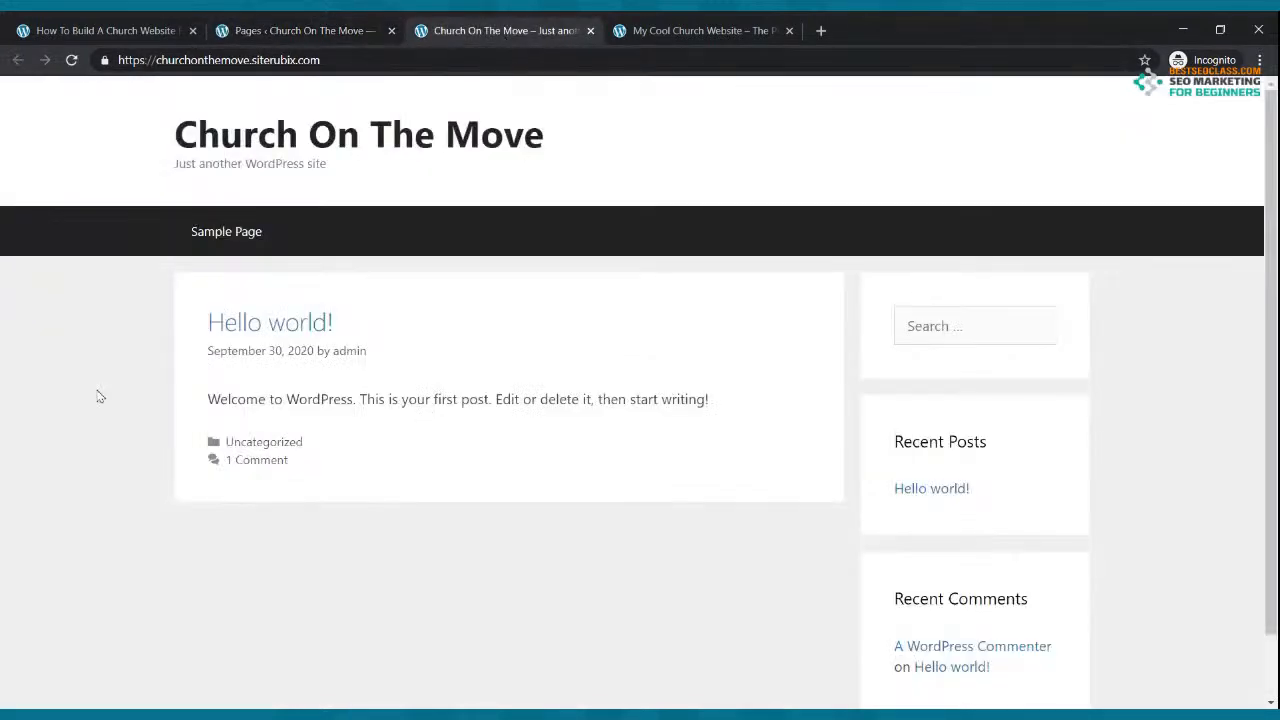
pyautogui.click(71, 60)
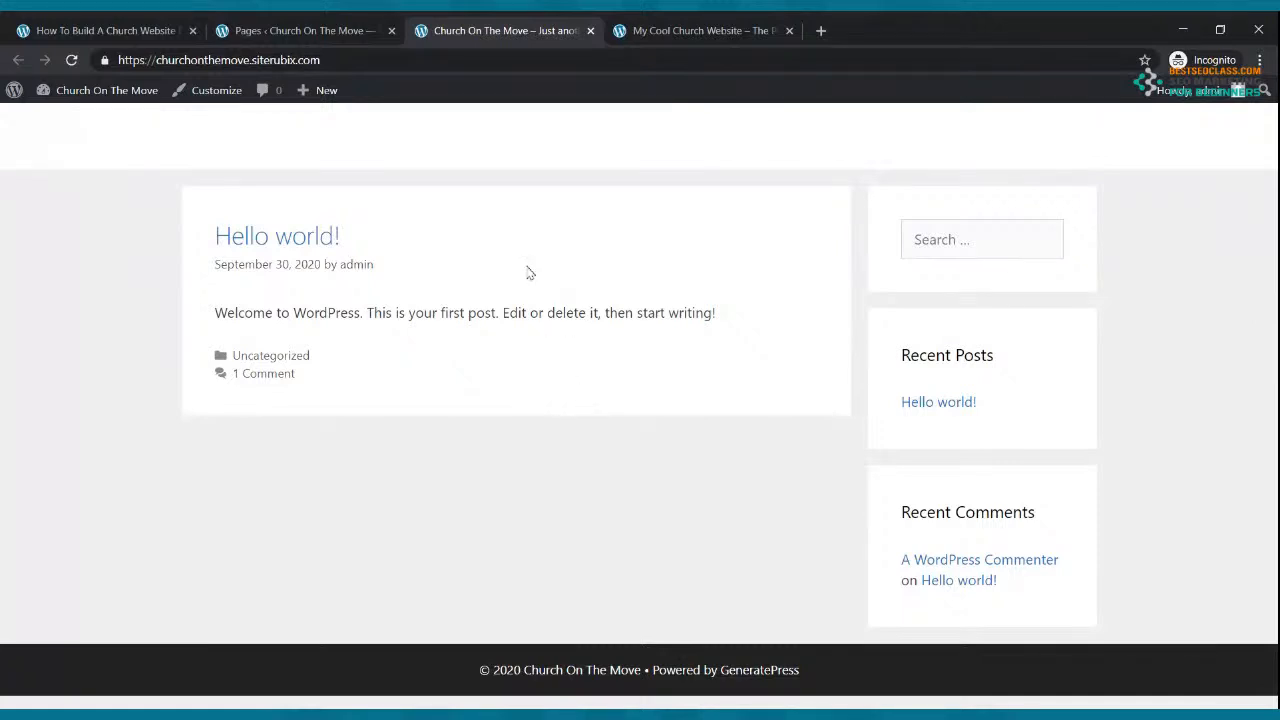
# Step: Compare with the Cool Church site, then go back to the admin and open General Settings
pyautogui.click(674, 30)
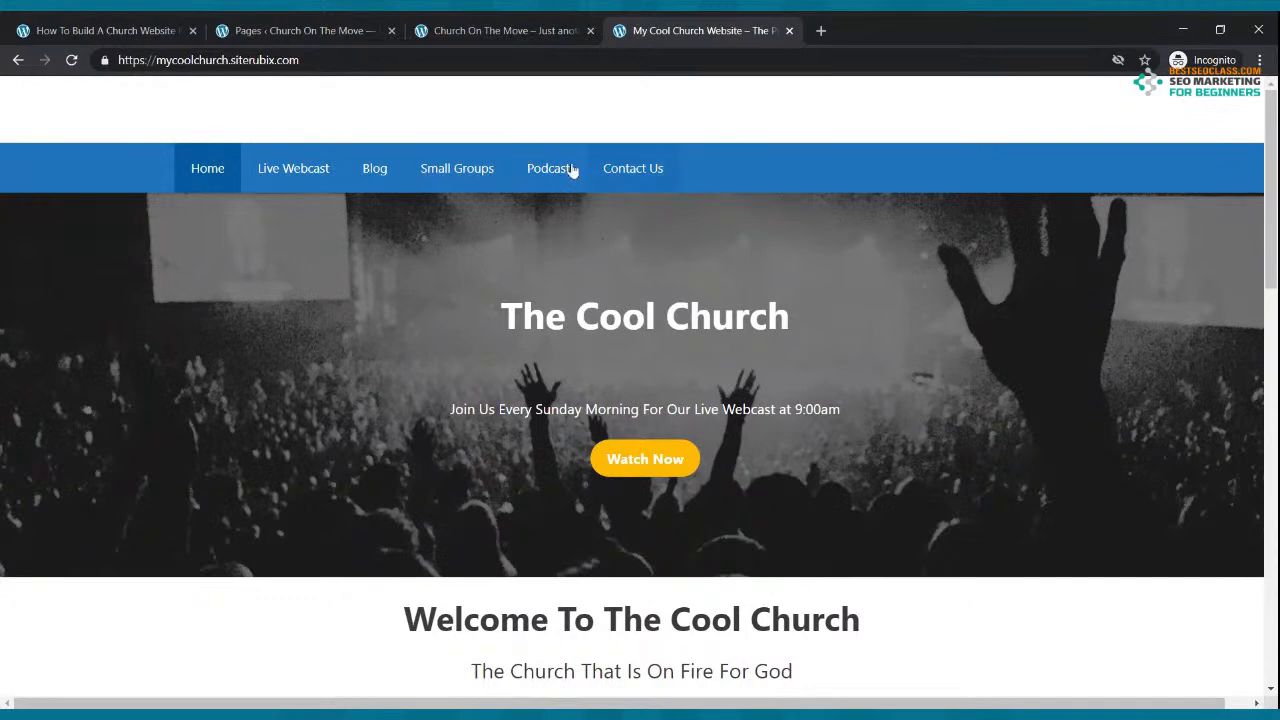
pyautogui.click(490, 30)
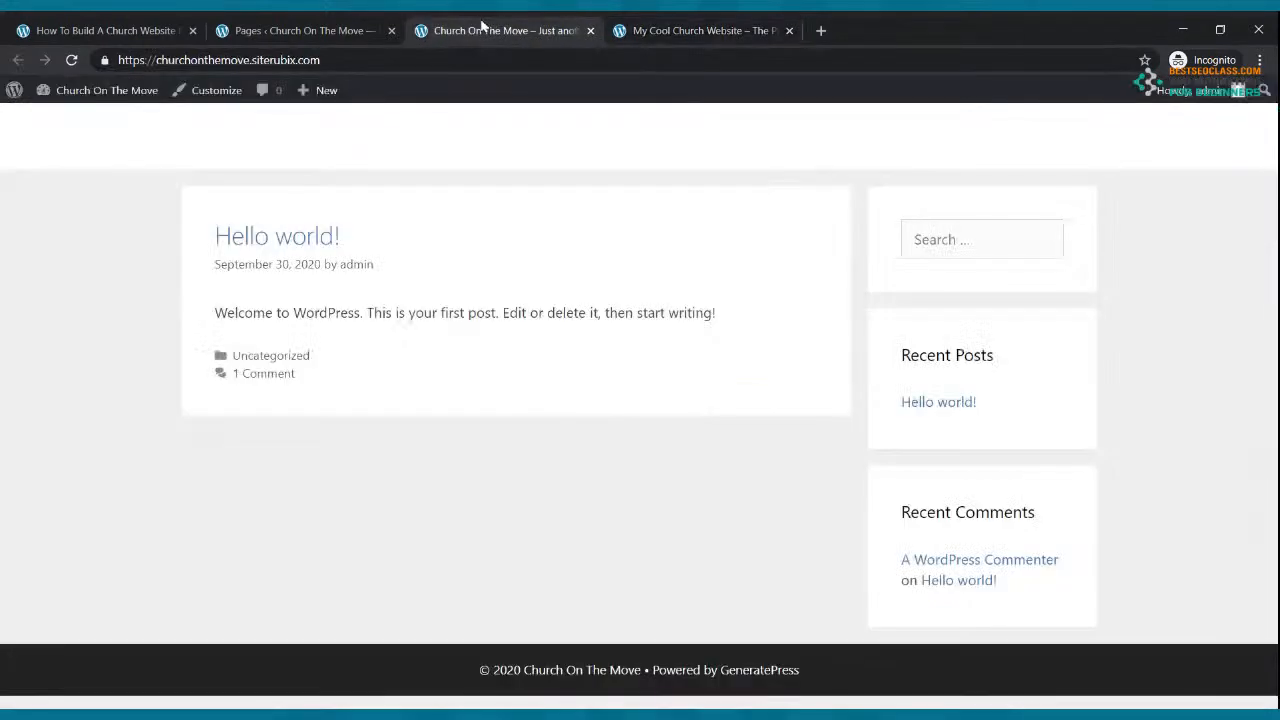
pyautogui.click(338, 30)
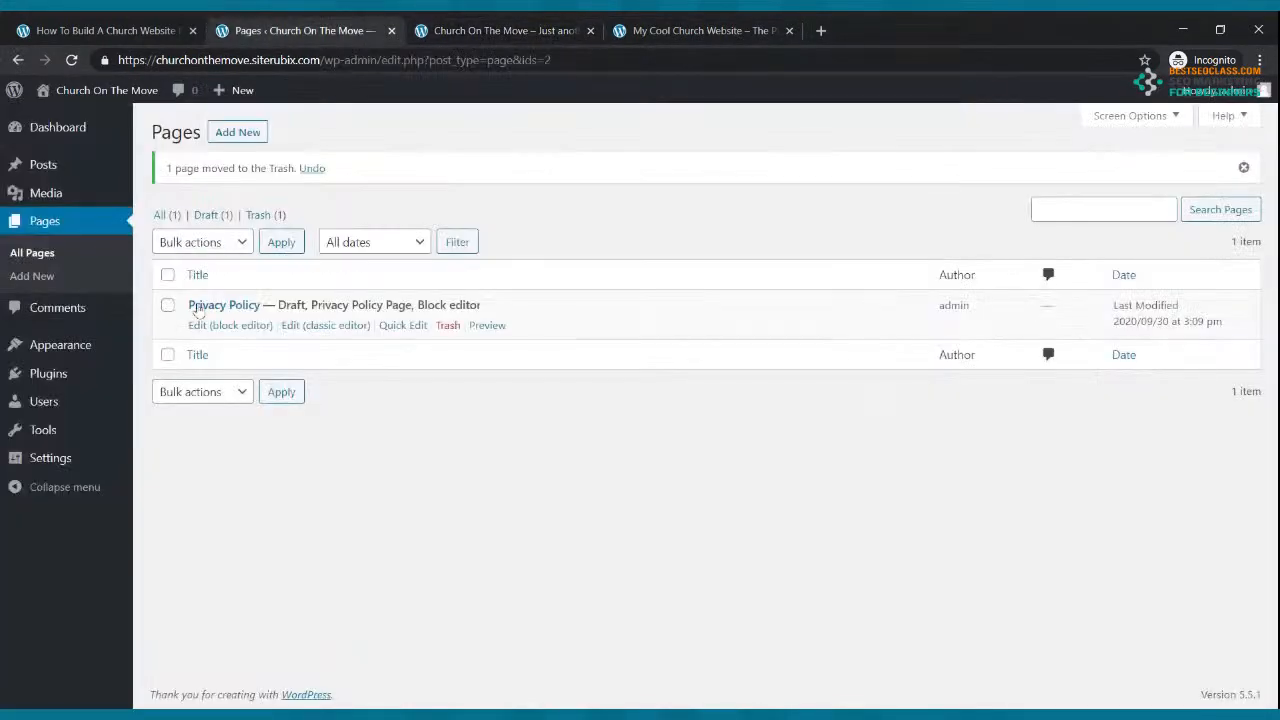
pyautogui.moveTo(89, 360)
pyautogui.click(38, 467)
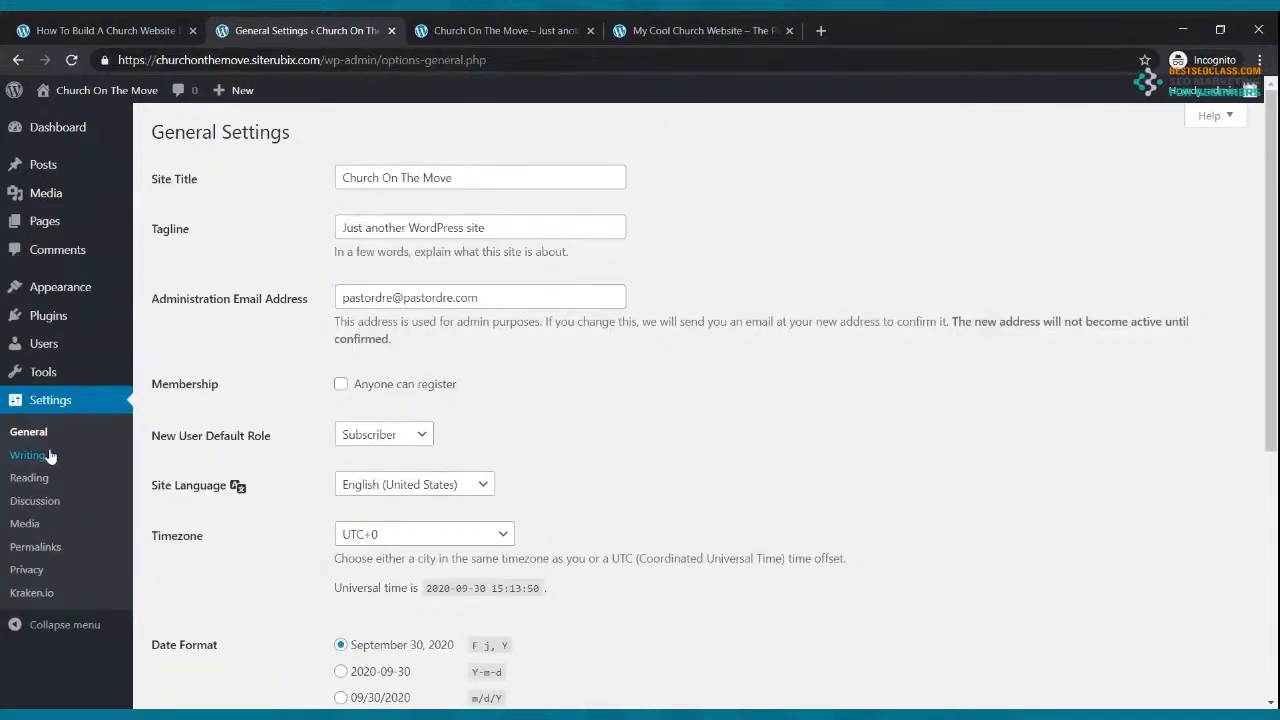
pyautogui.click(50, 290)
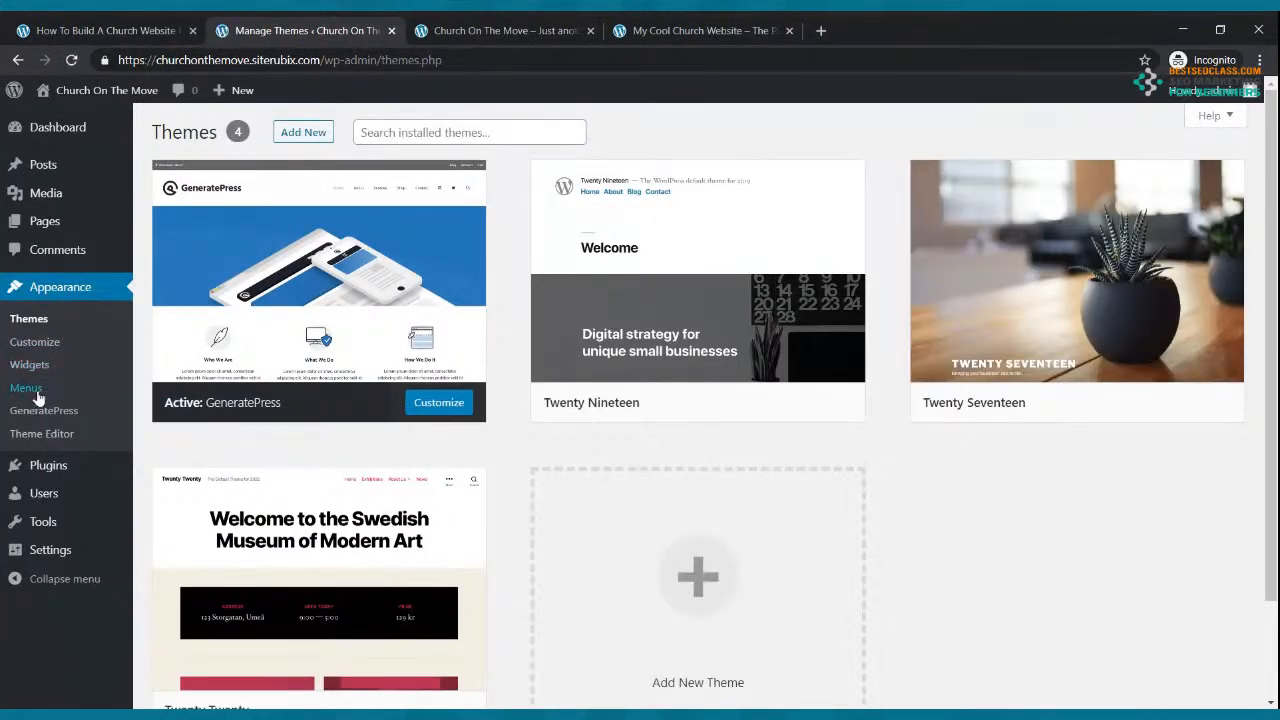
pyautogui.click(30, 389)
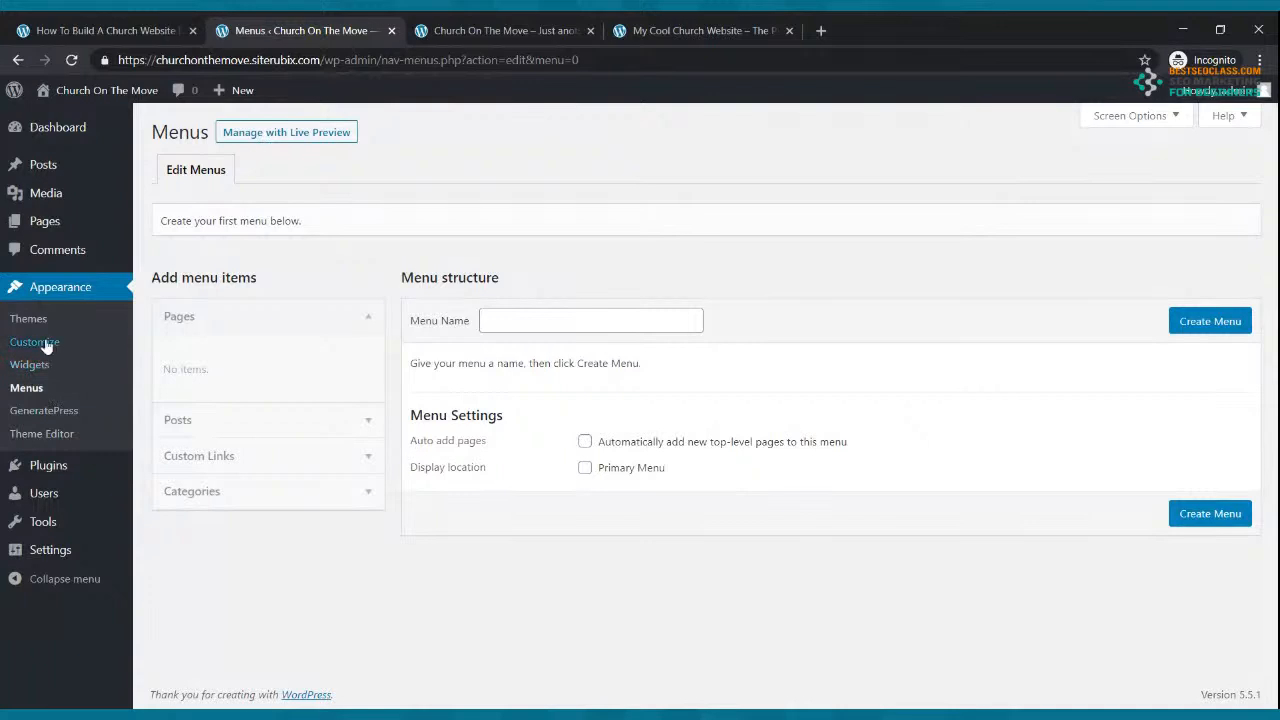
pyautogui.moveTo(52, 220)
pyautogui.click(42, 228)
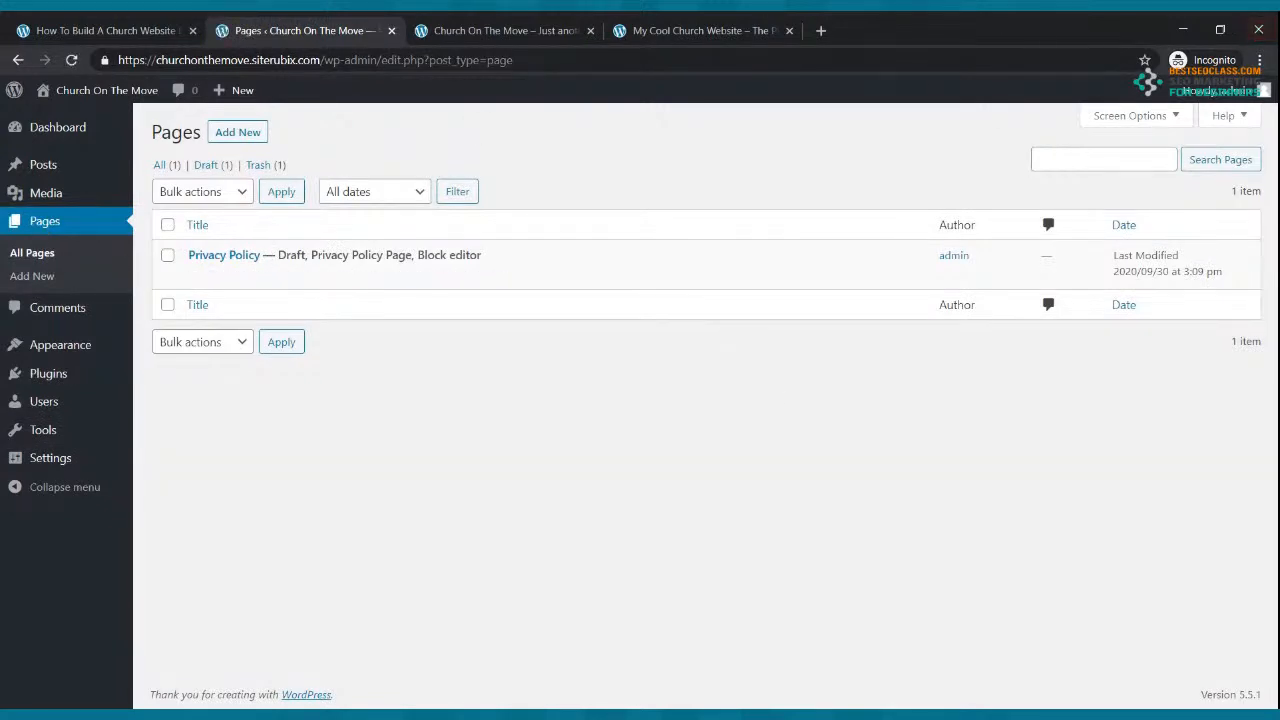
# Step: Create and publish an empty page titled 'Home'
pyautogui.click(234, 134)
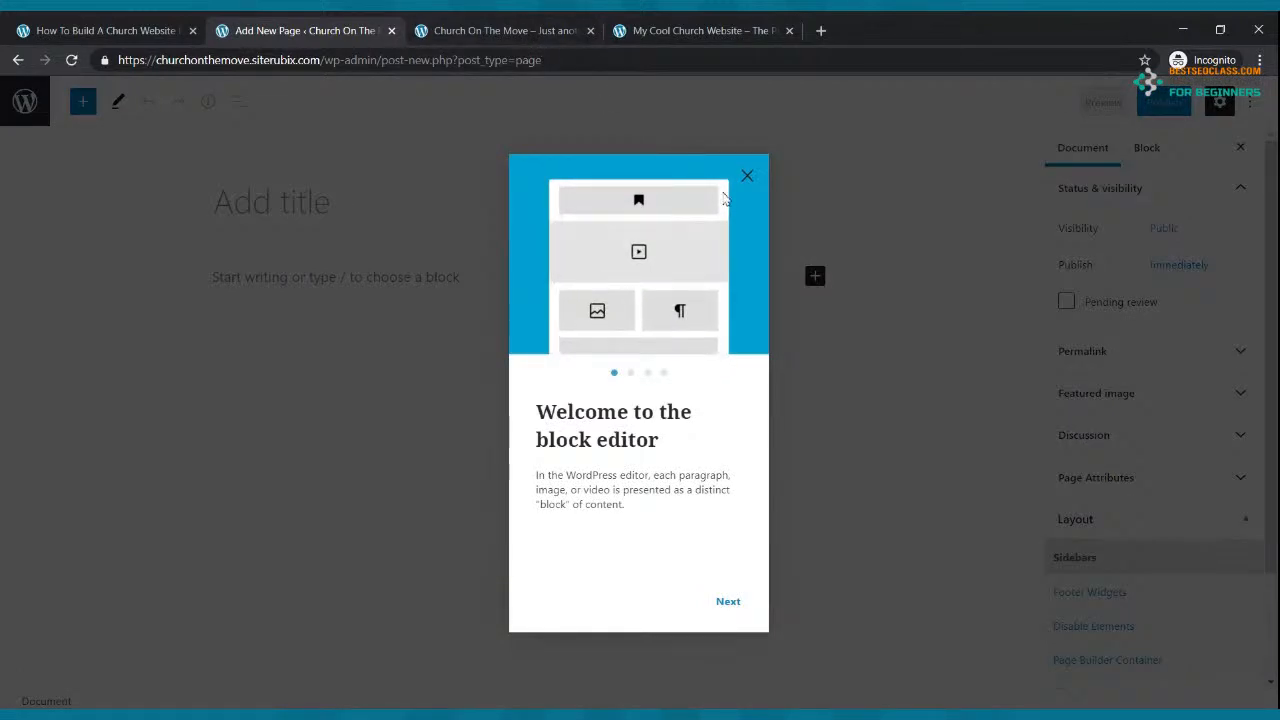
pyautogui.click(747, 176)
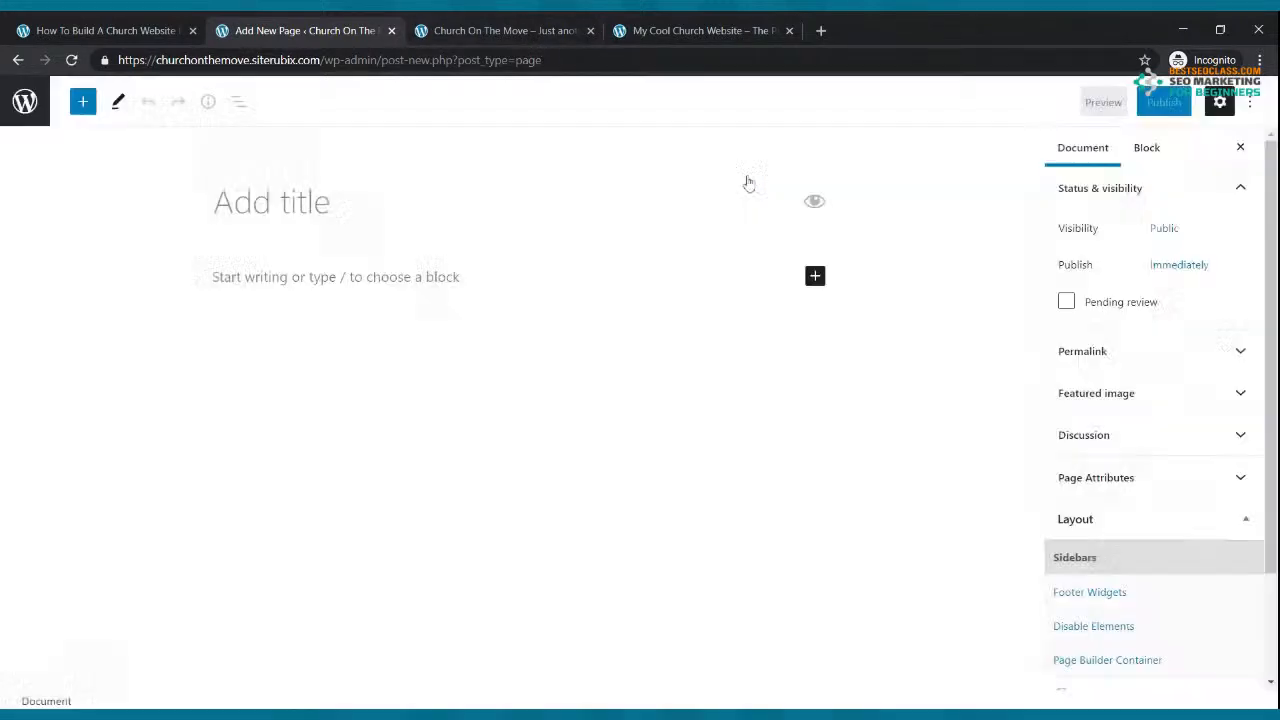
pyautogui.click(281, 200)
pyautogui.write('Home')
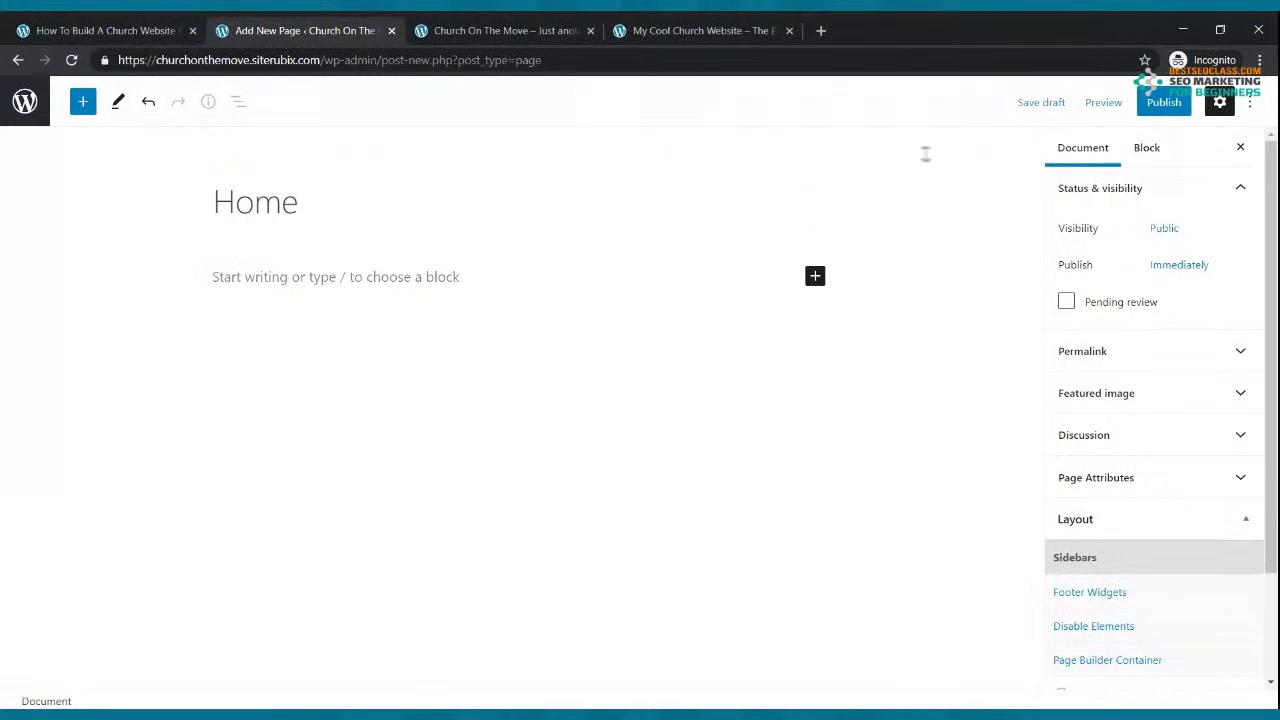
pyautogui.click(1164, 102)
pyautogui.click(1120, 108)
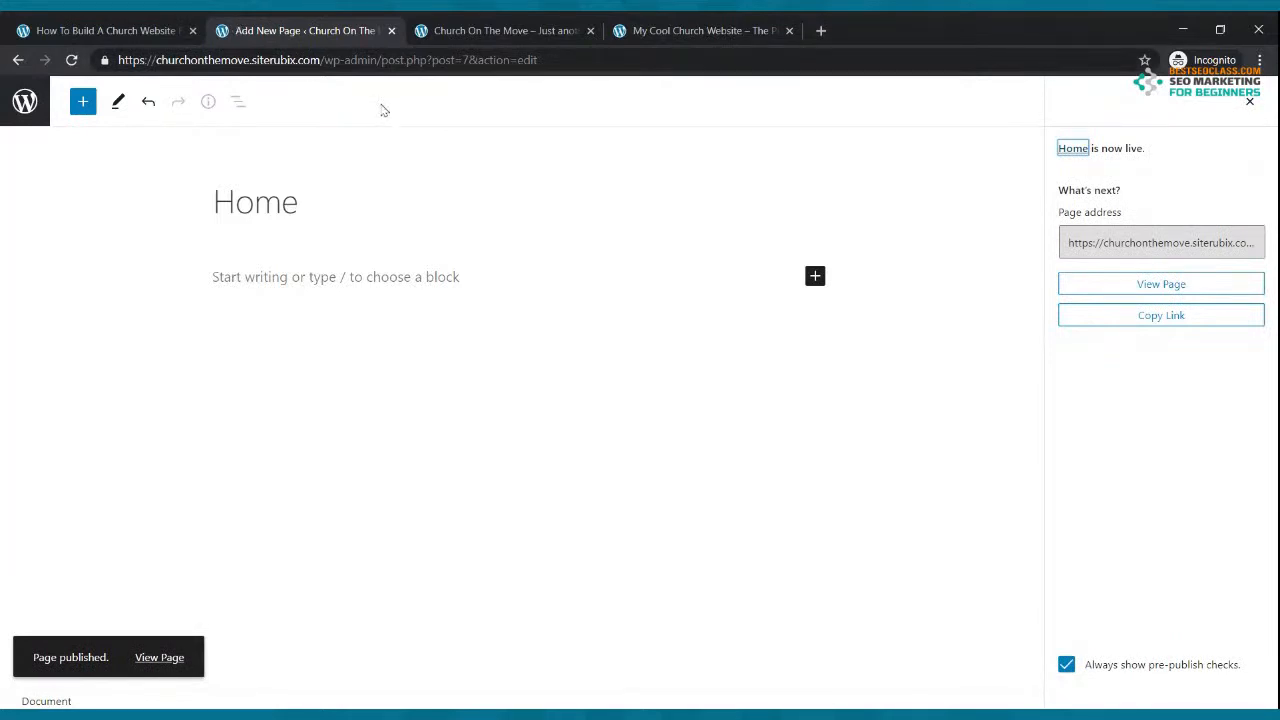
pyautogui.click(22, 61)
# Step: Create and publish an empty page titled 'Live Webcast'
pyautogui.click(252, 137)
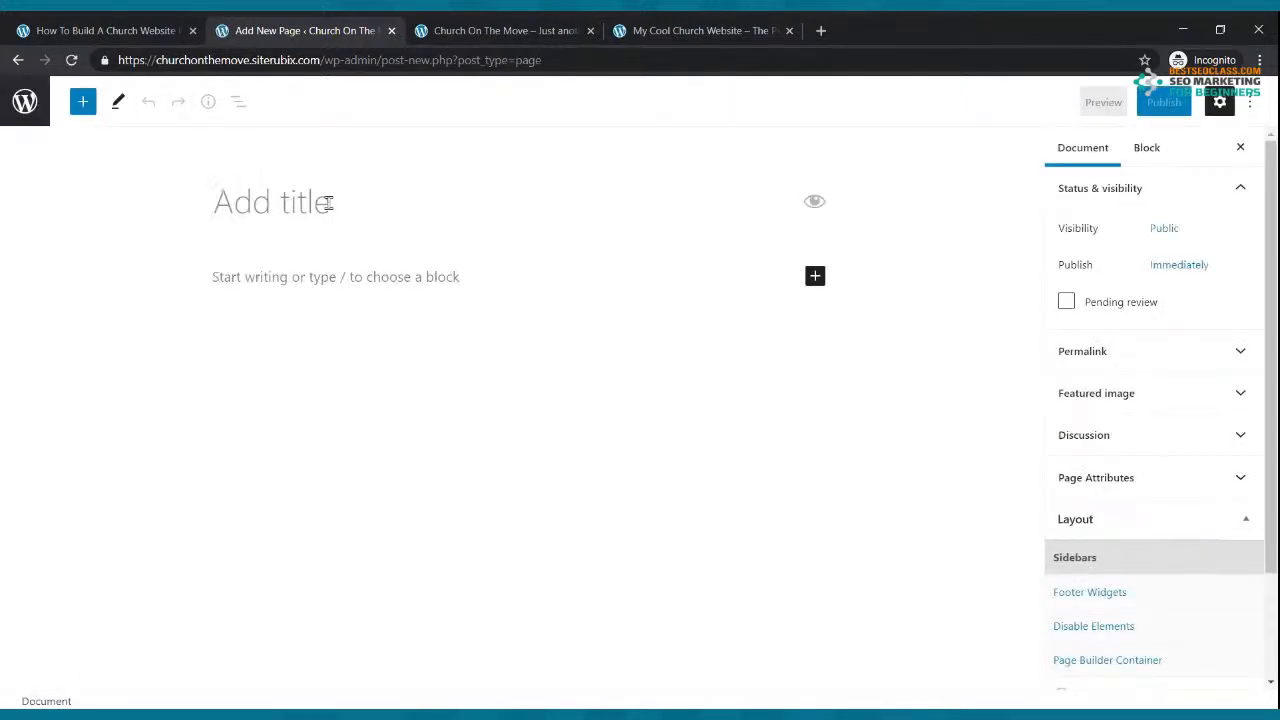
pyautogui.write('Live WEb')
pyautogui.press('BackSpace')
pyautogui.press('BackSpace')
pyautogui.write('ebcast')
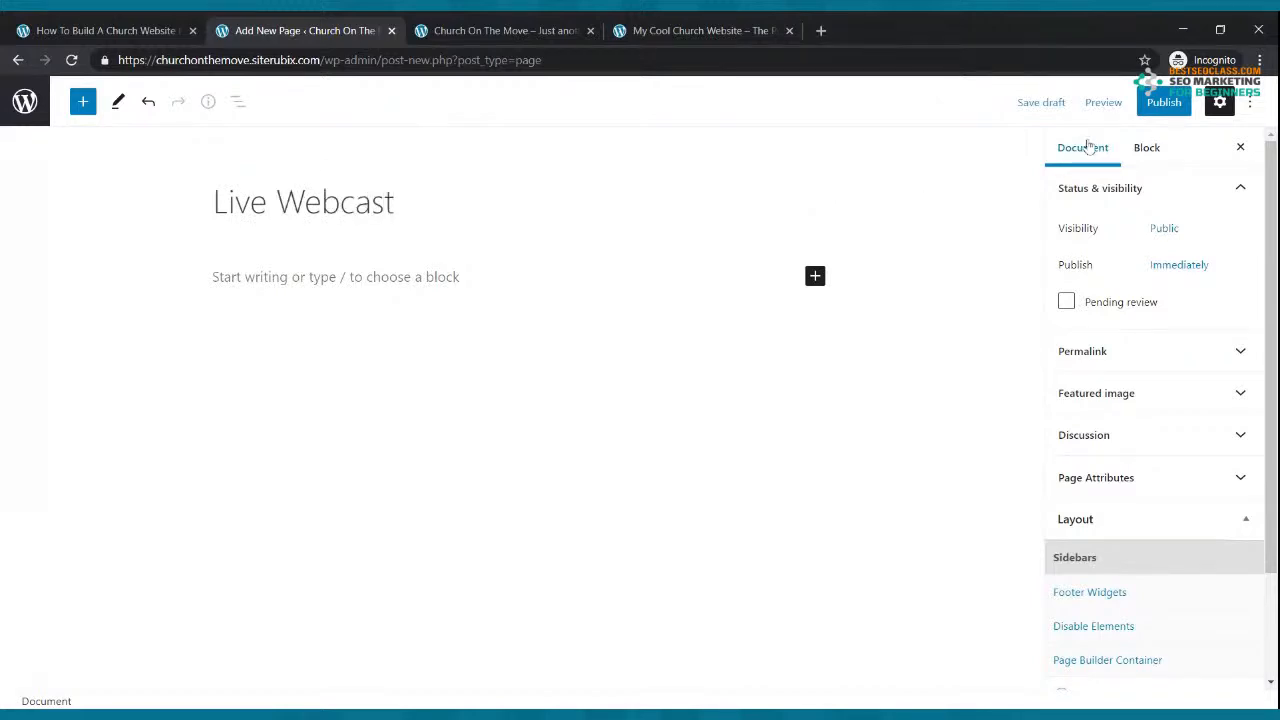
pyautogui.click(1162, 103)
pyautogui.click(1110, 103)
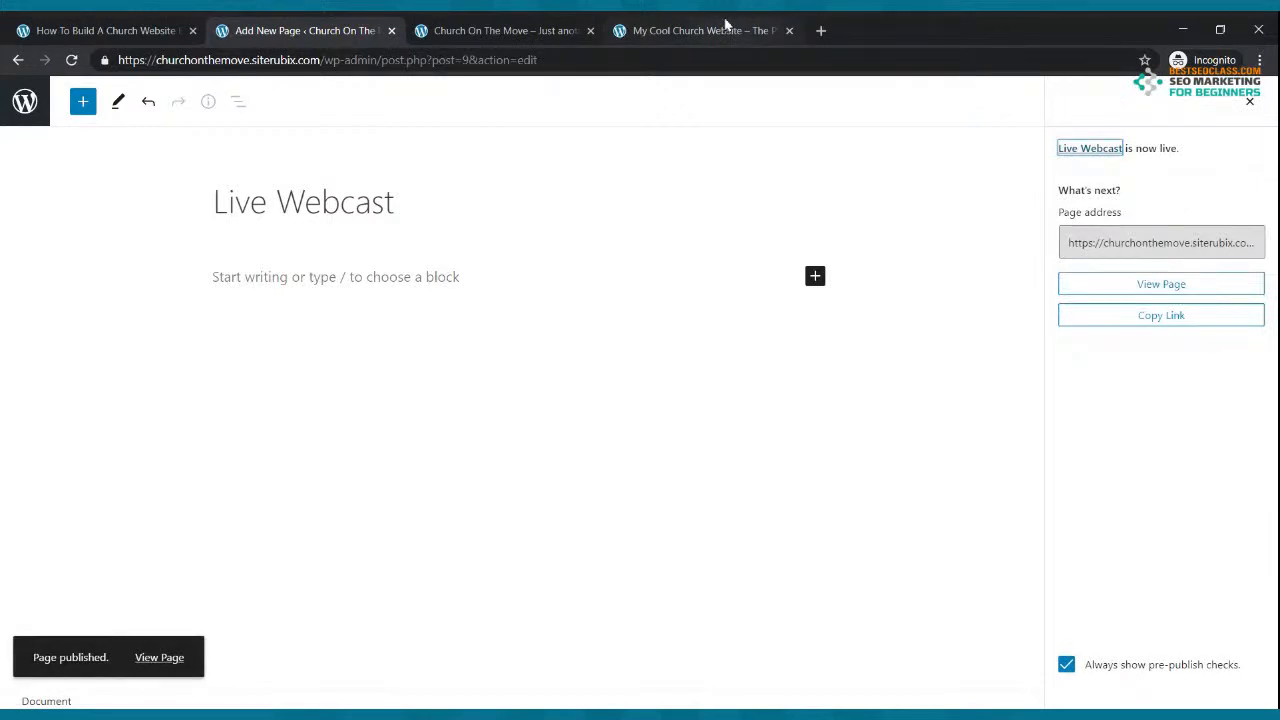
pyautogui.click(1249, 102)
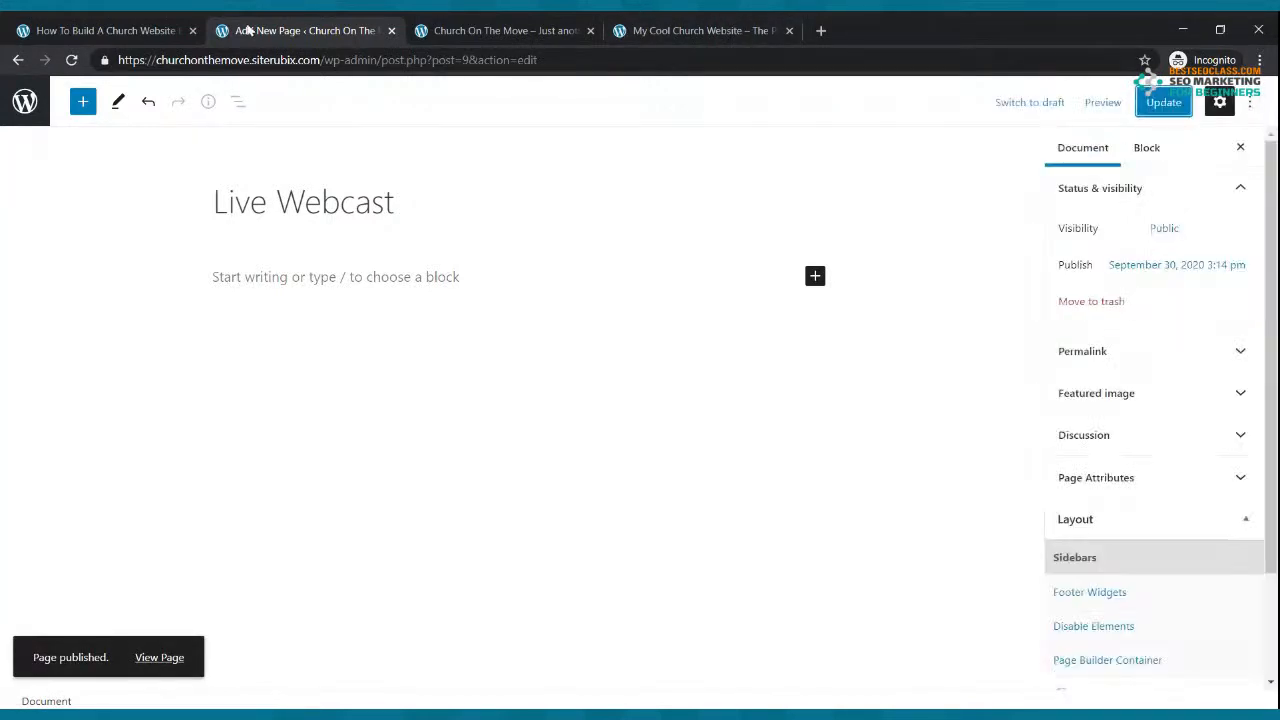
pyautogui.click(19, 61)
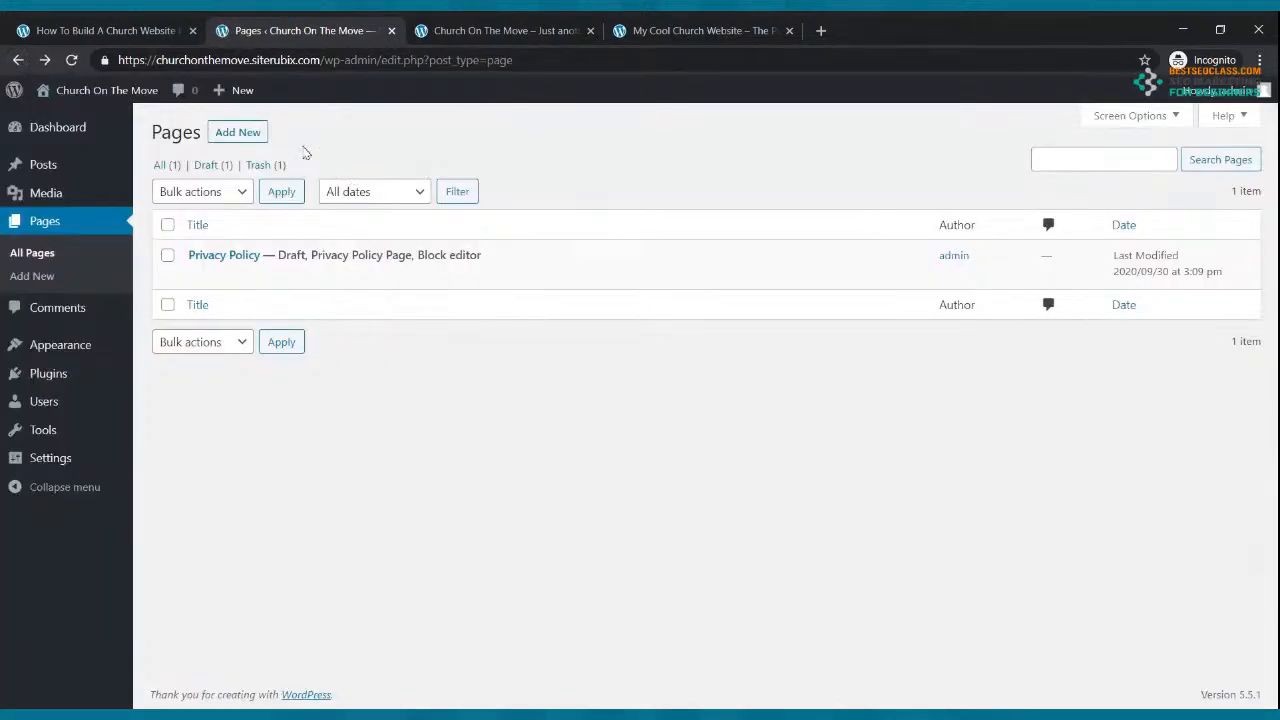
# Step: Create and publish an empty 'Blog' page, checking the example site's menu
pyautogui.click(243, 135)
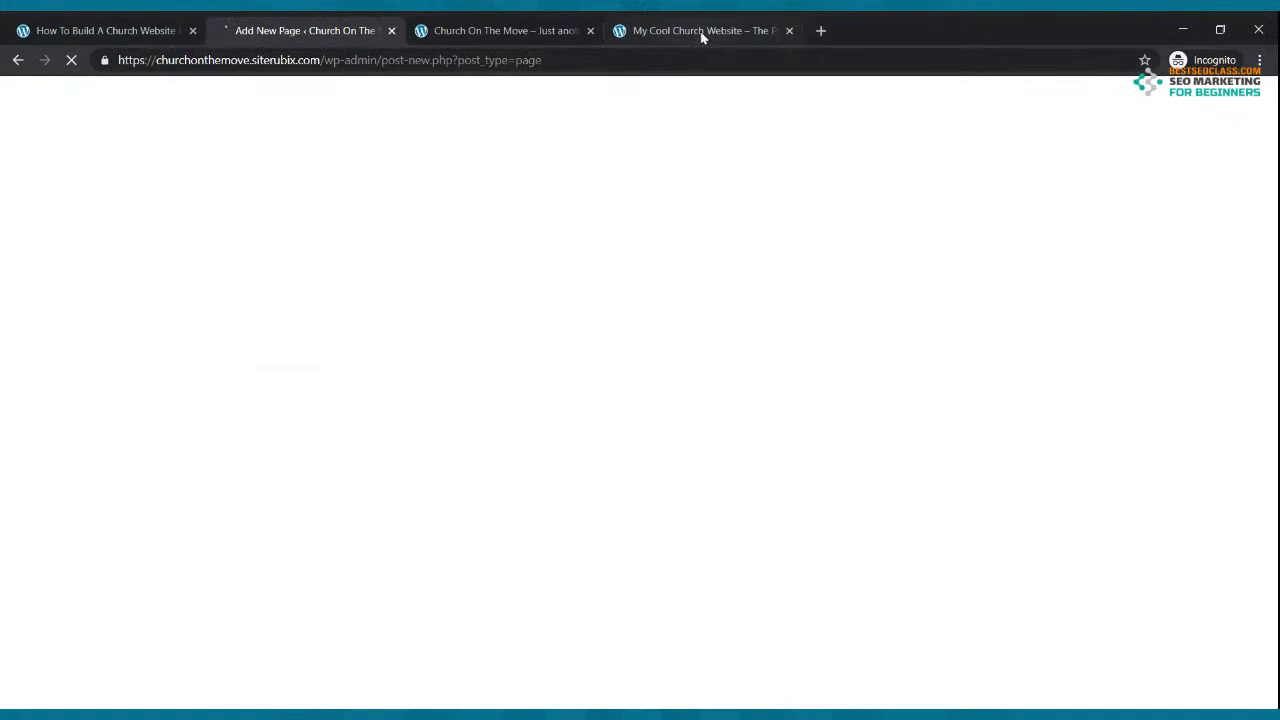
pyautogui.click(703, 33)
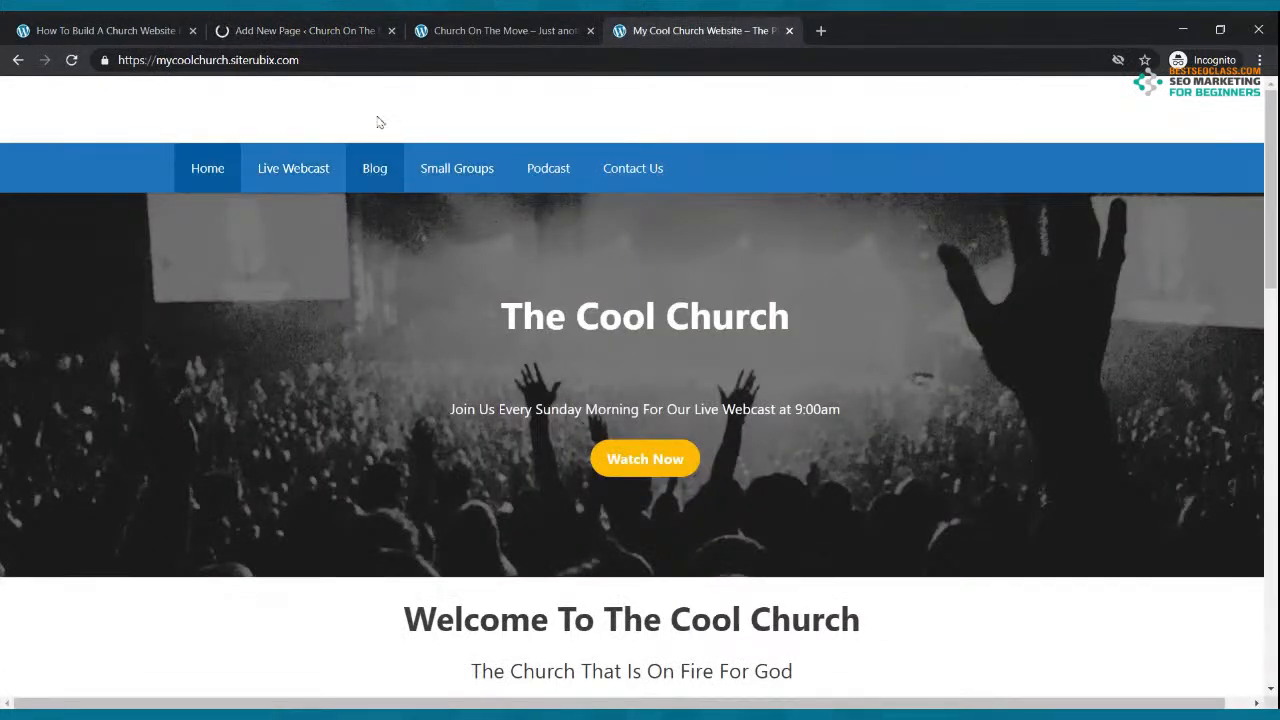
pyautogui.click(292, 27)
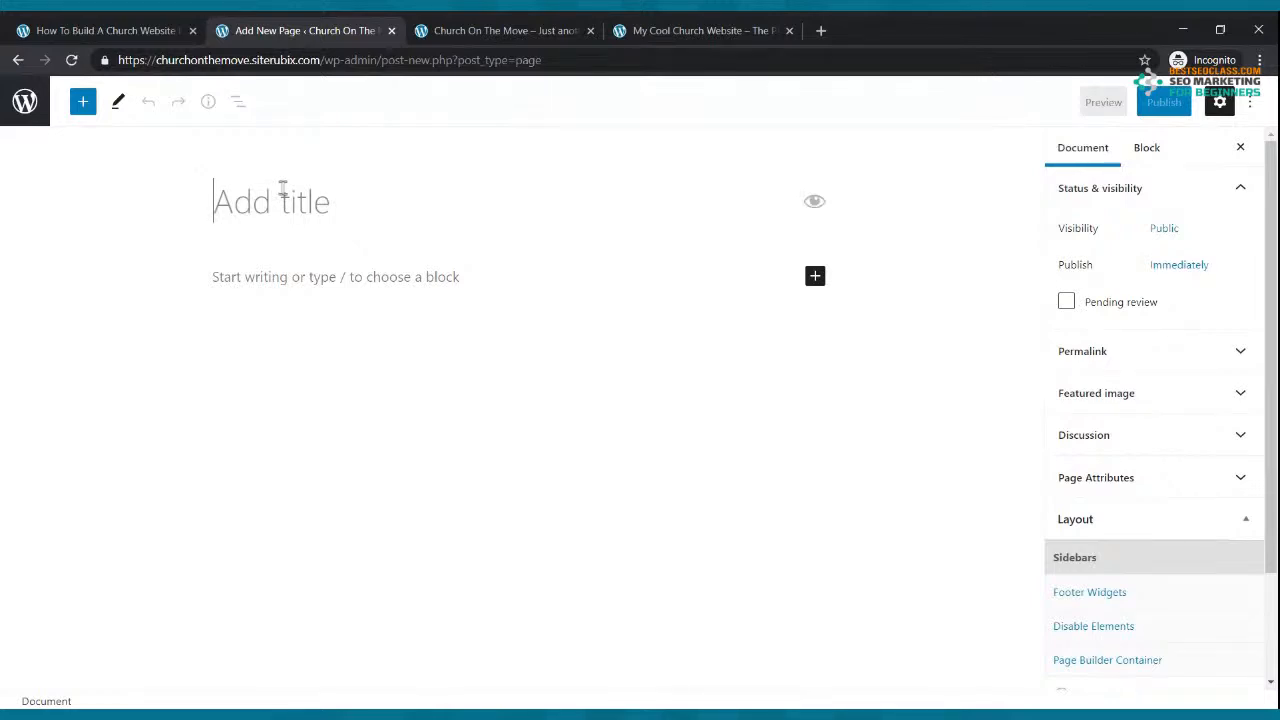
pyautogui.click(283, 190)
pyautogui.write('Blog')
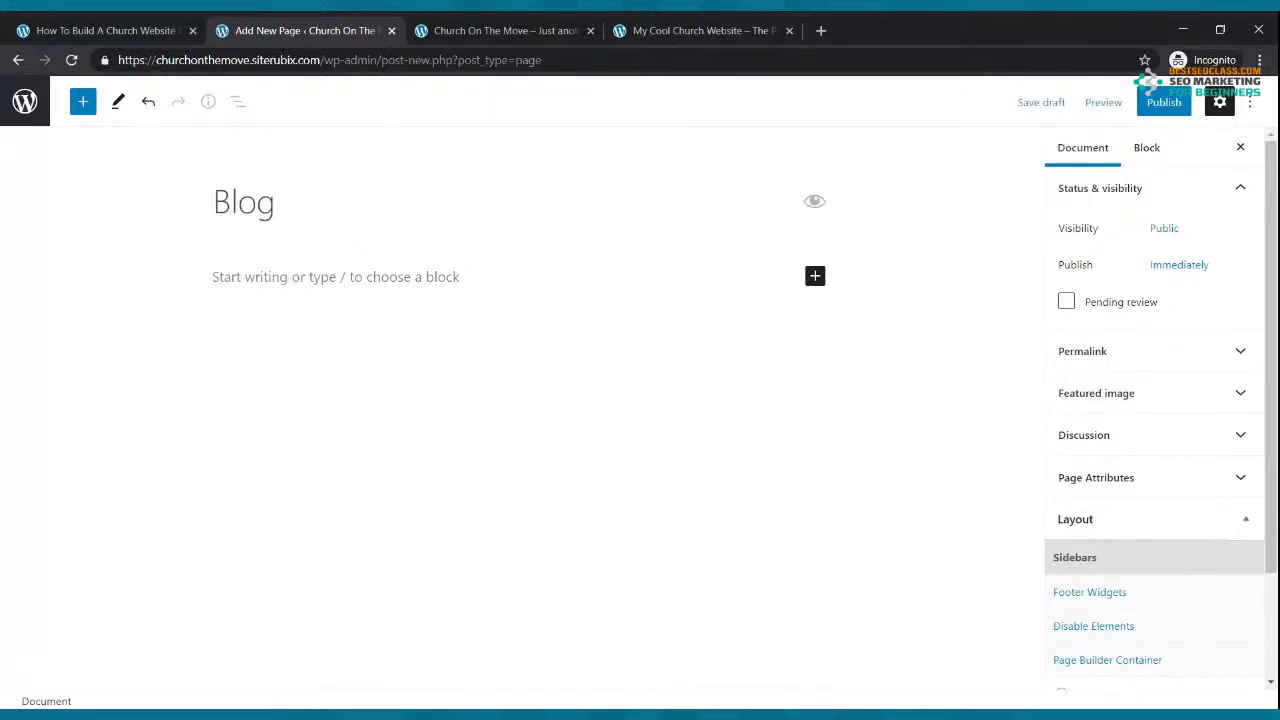
pyautogui.click(1160, 103)
pyautogui.click(1117, 104)
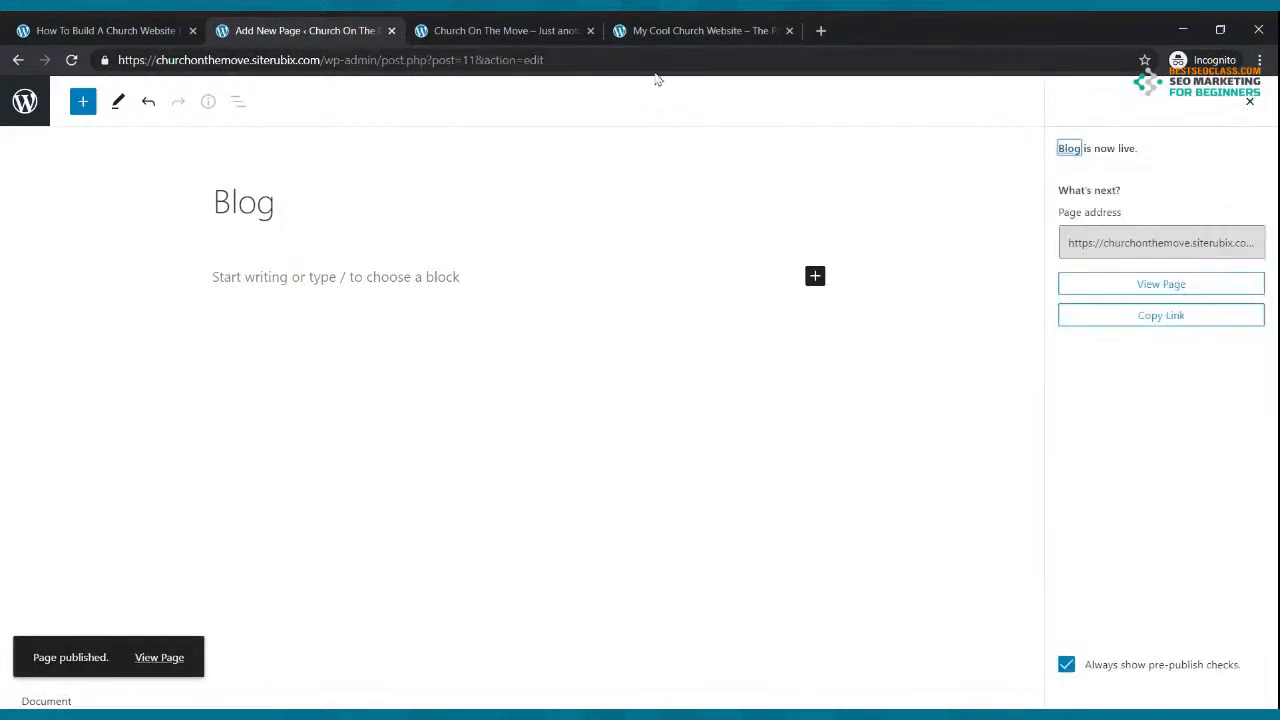
pyautogui.click(18, 61)
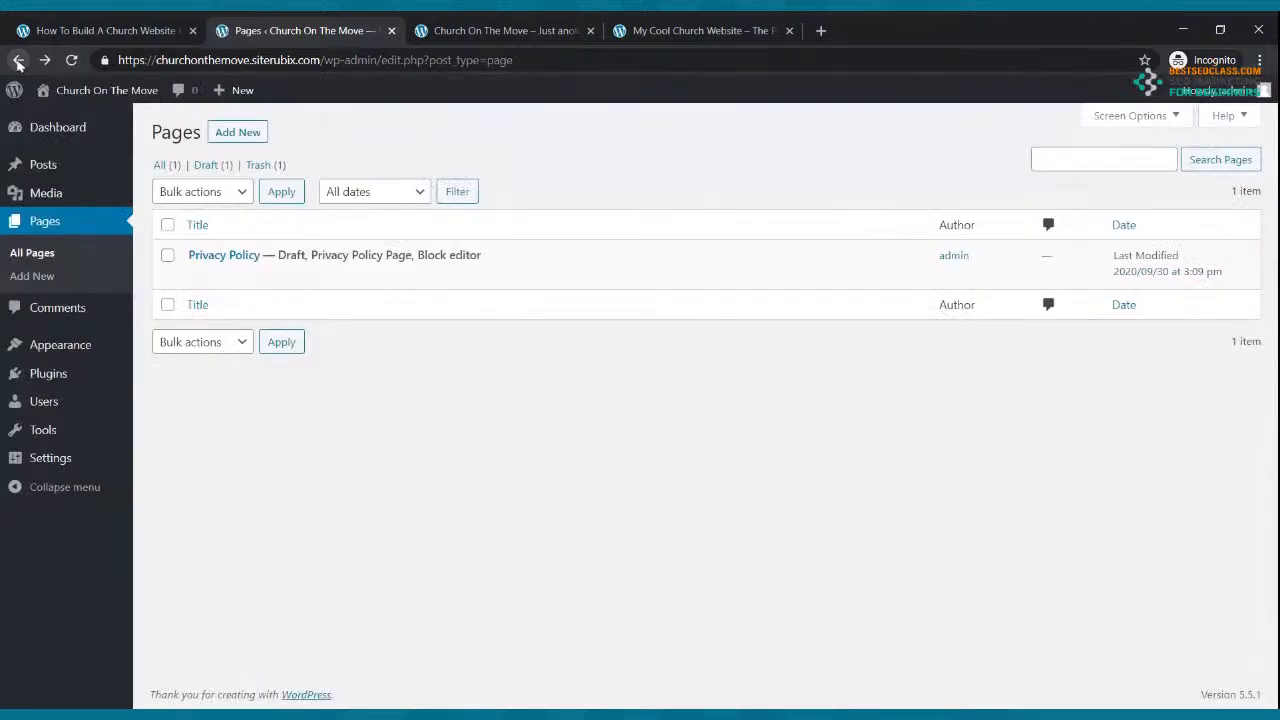
# Step: Create and publish an empty 'Small Groups' page, checking the next example menu item
pyautogui.click(238, 132)
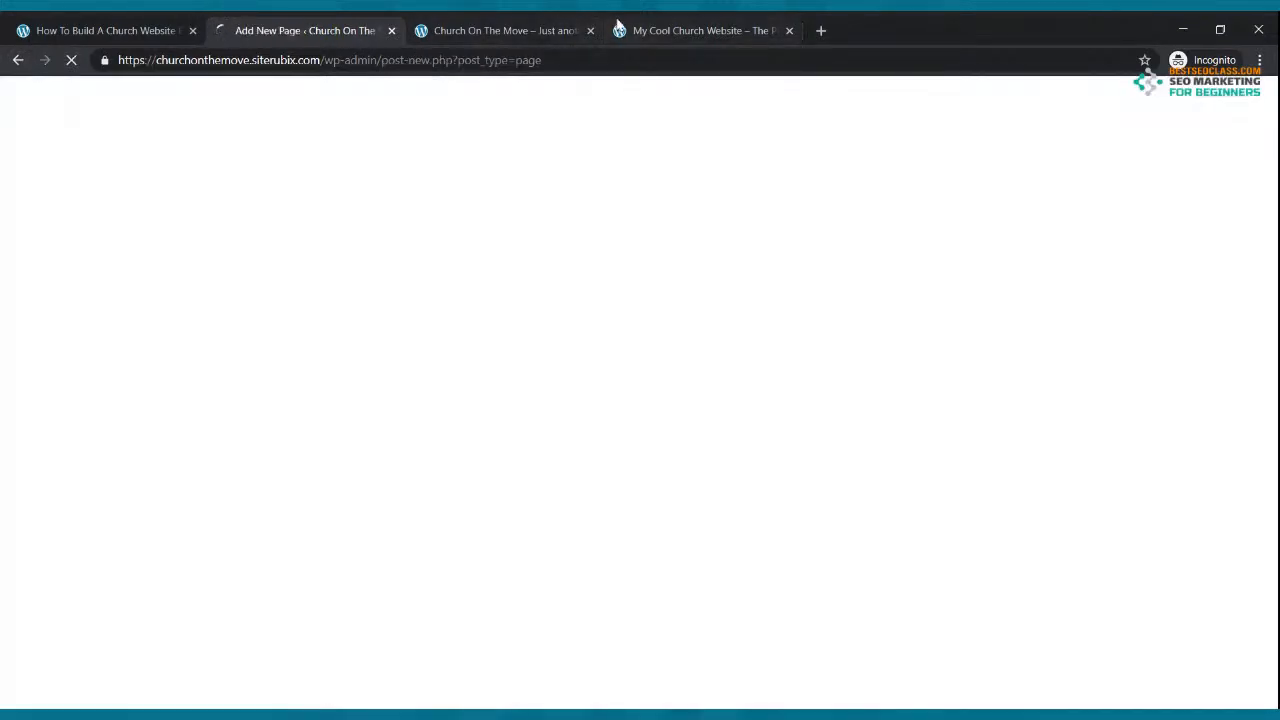
pyautogui.click(618, 26)
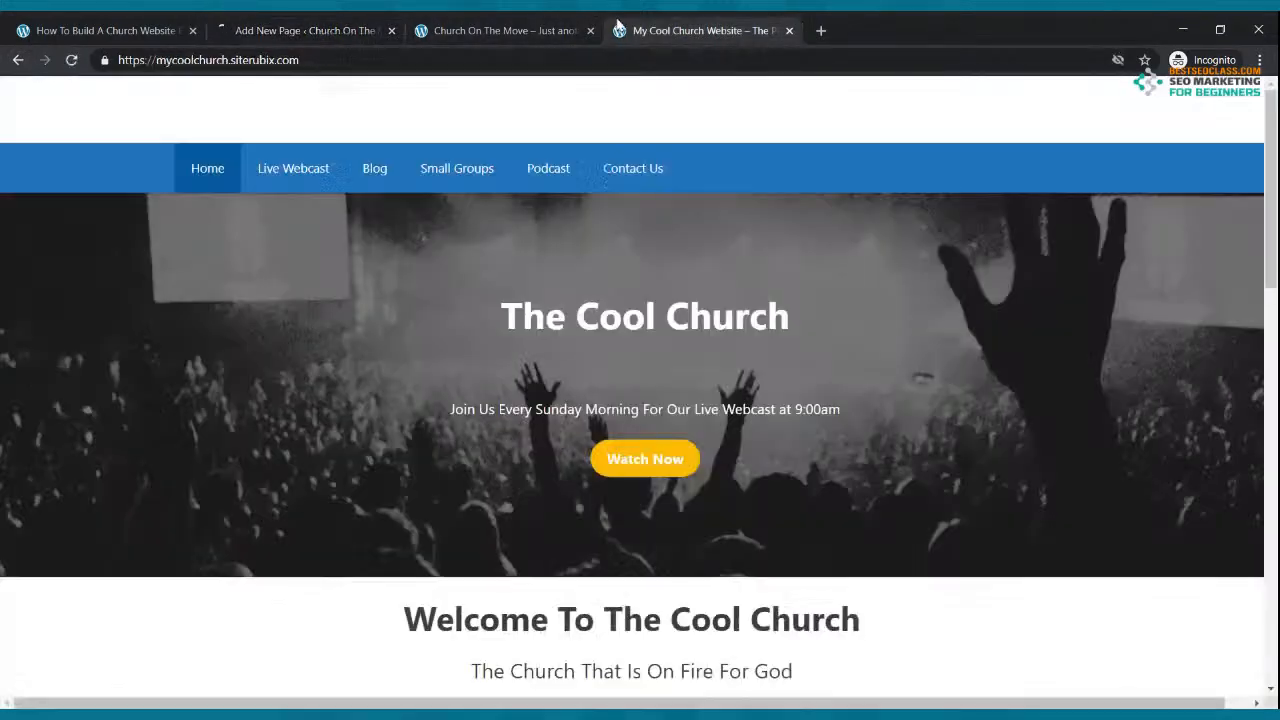
pyautogui.click(350, 27)
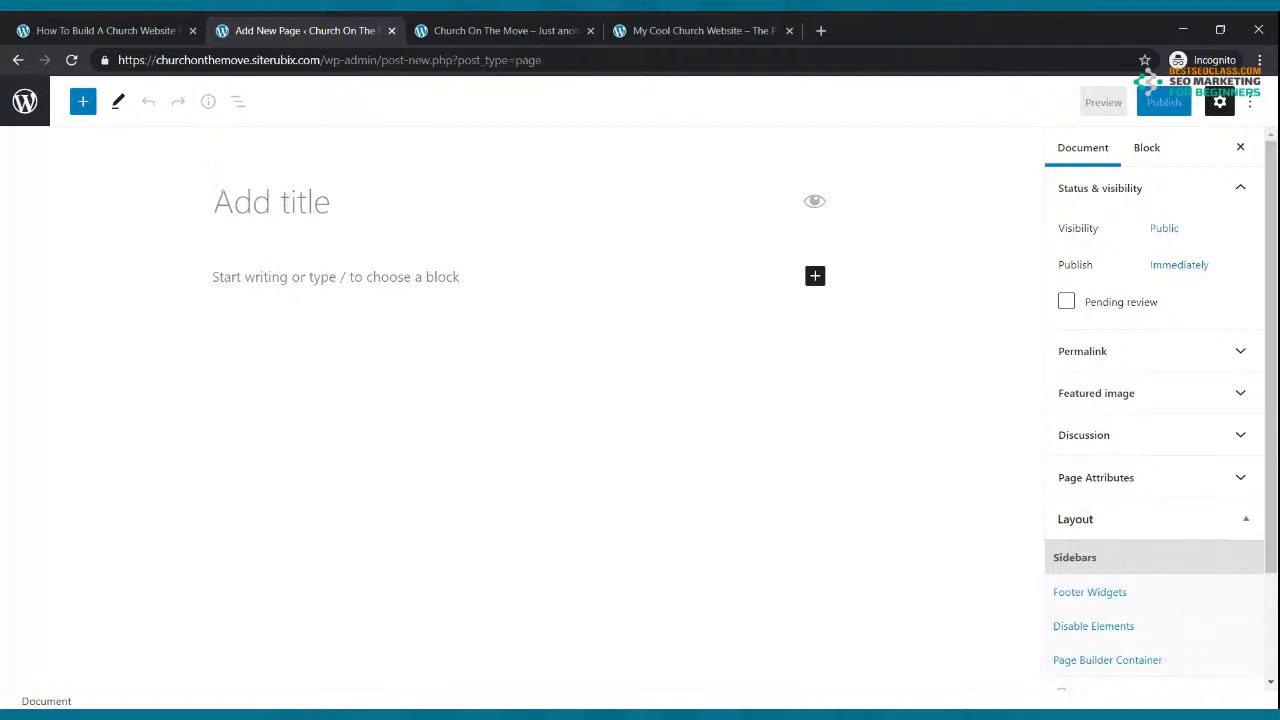
pyautogui.write('Small Groups')
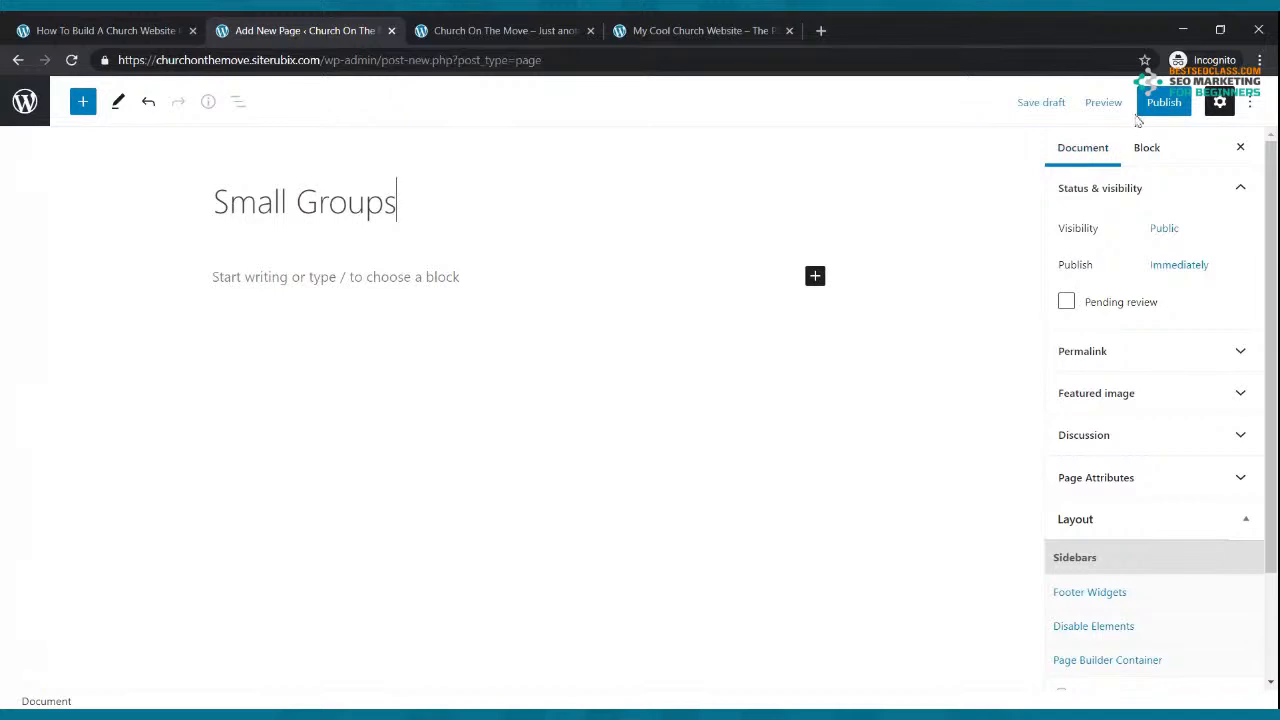
pyautogui.click(1155, 104)
pyautogui.click(1150, 104)
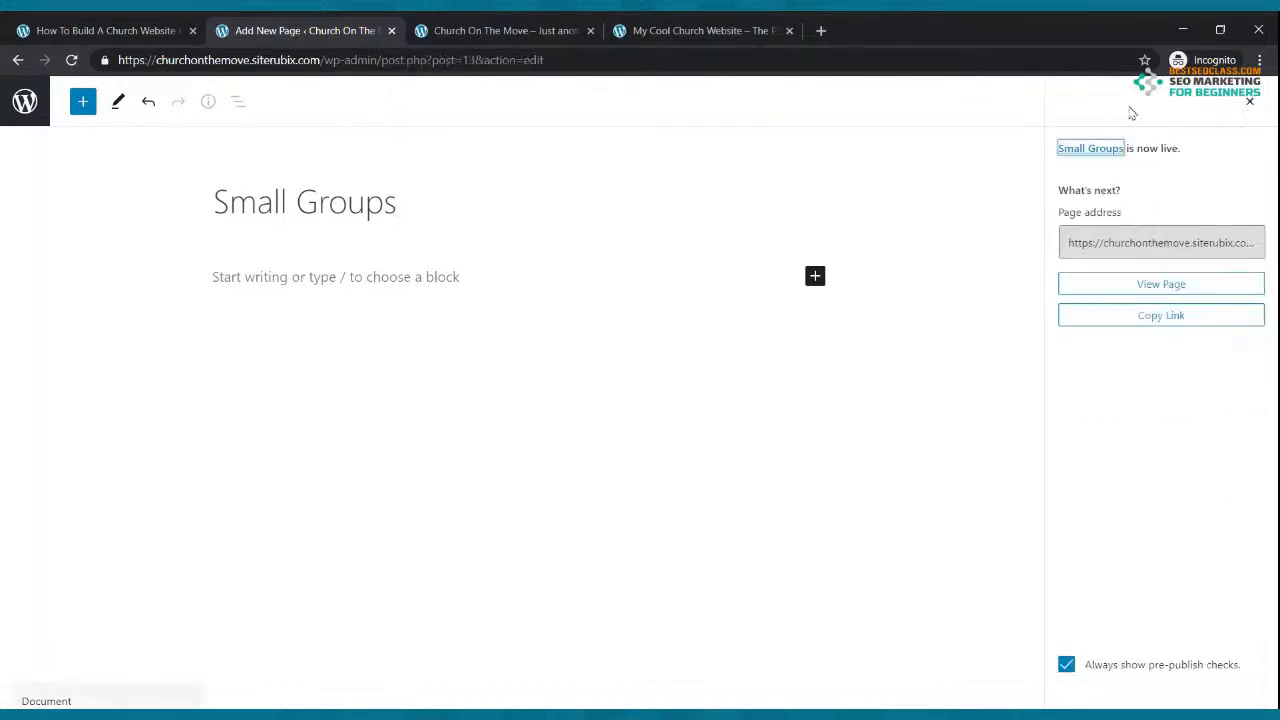
pyautogui.click(718, 30)
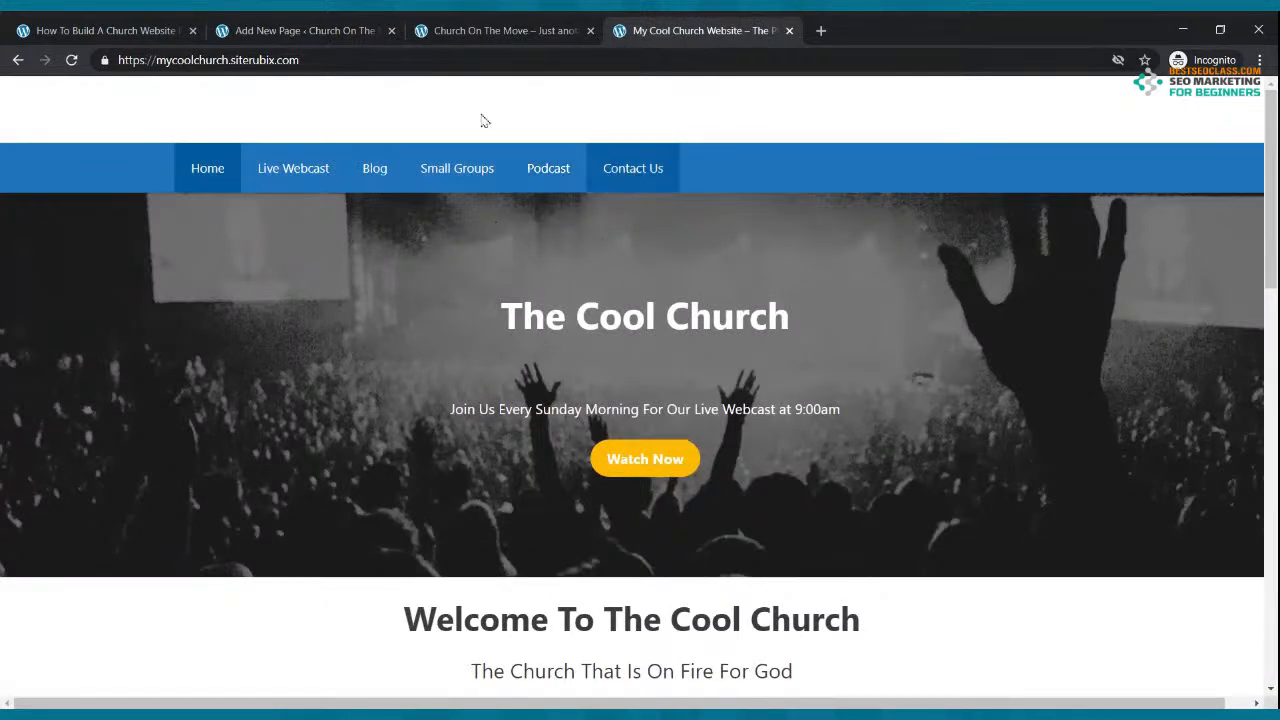
pyautogui.click(265, 28)
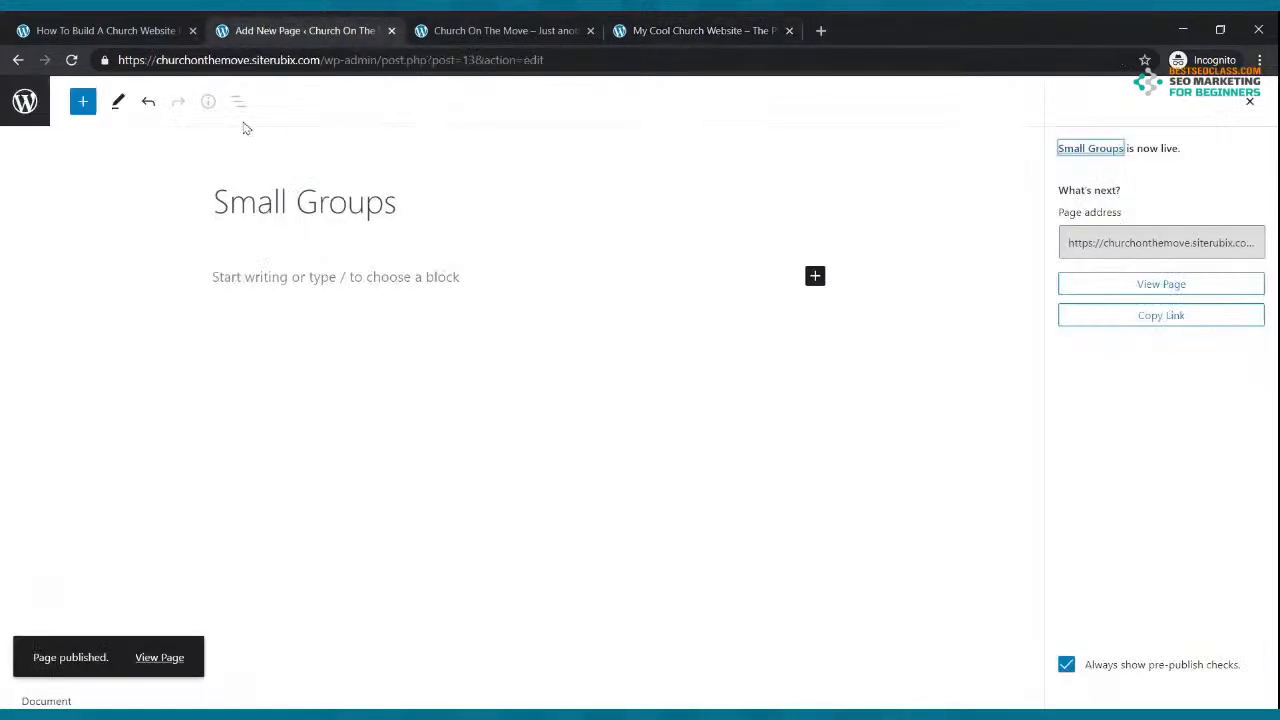
pyautogui.click(18, 61)
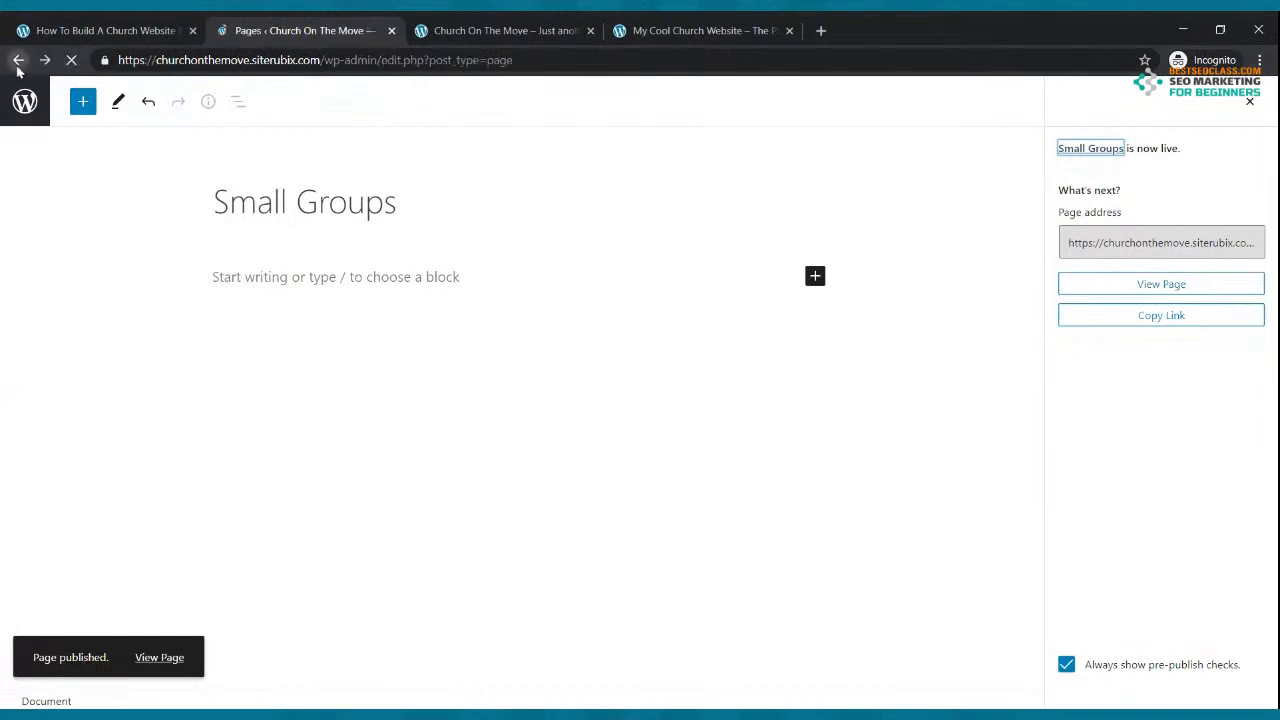
pyautogui.click(230, 133)
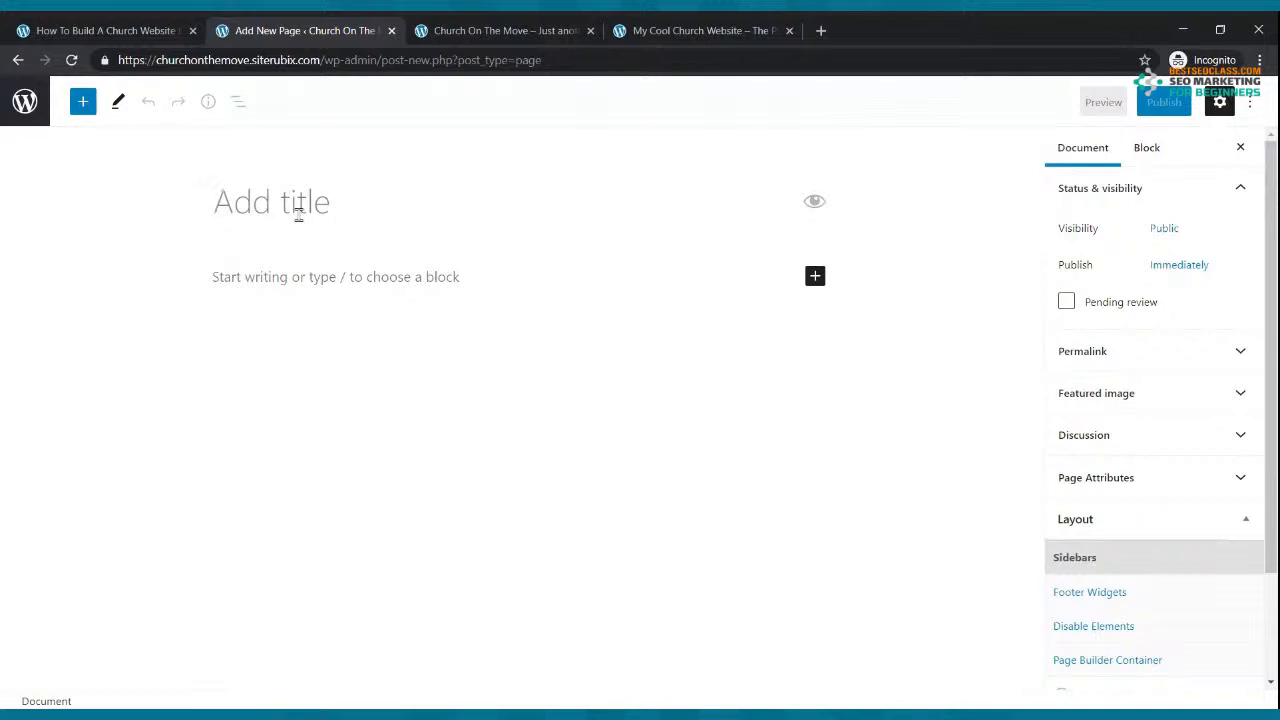
# Step: Title the open new page 'Podcast' and publish it
pyautogui.write('Podcast')
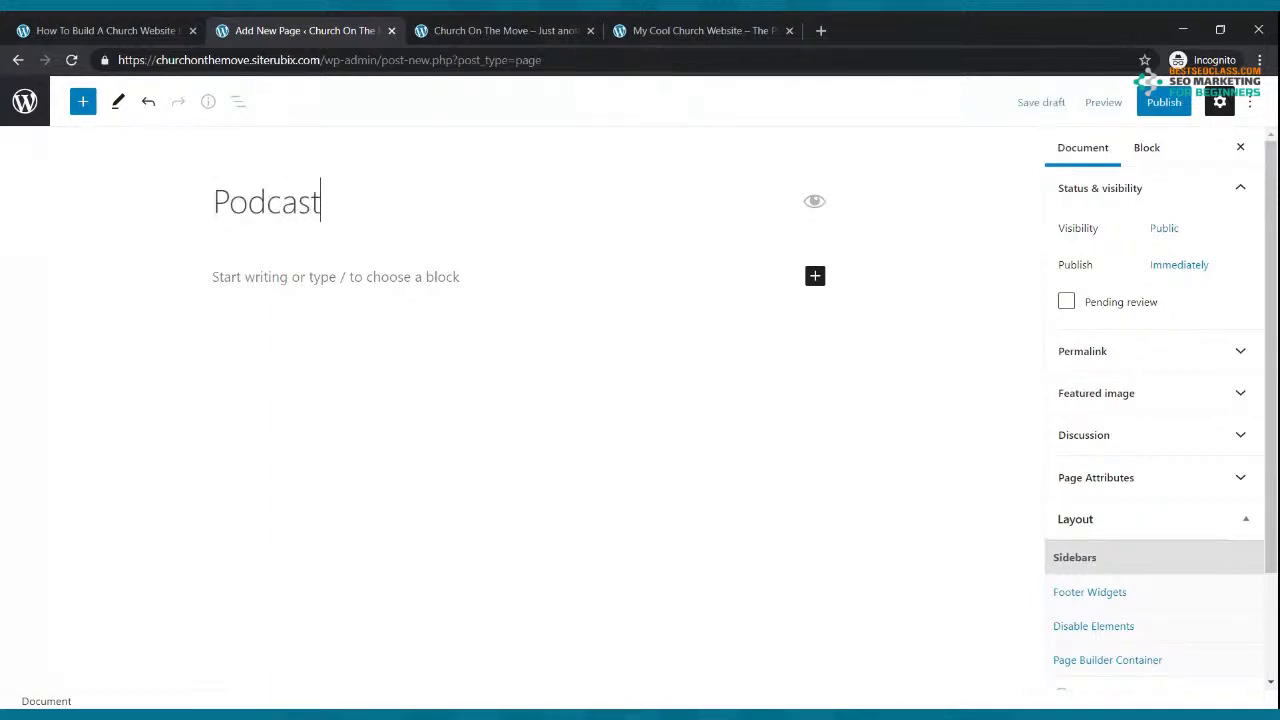
pyautogui.click(1165, 104)
pyautogui.click(1133, 106)
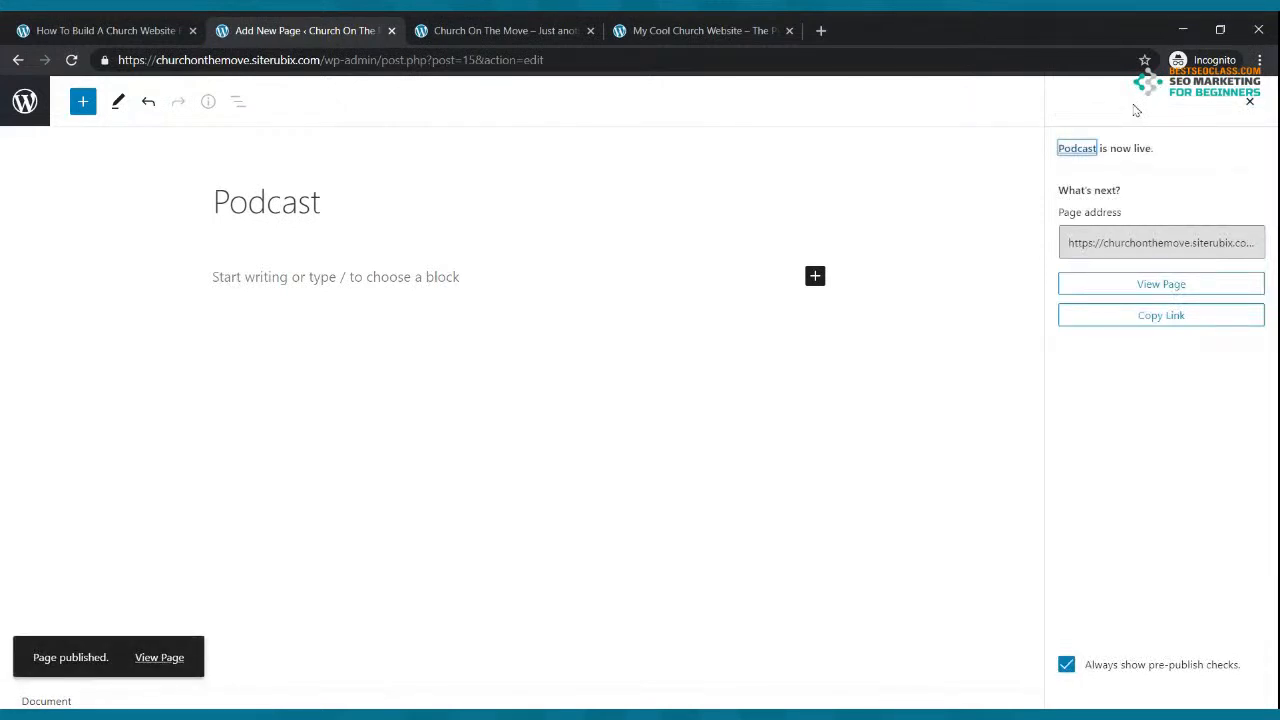
pyautogui.click(18, 60)
# Step: Create and publish a 'Contact Us' page, then view the live site
pyautogui.click(237, 132)
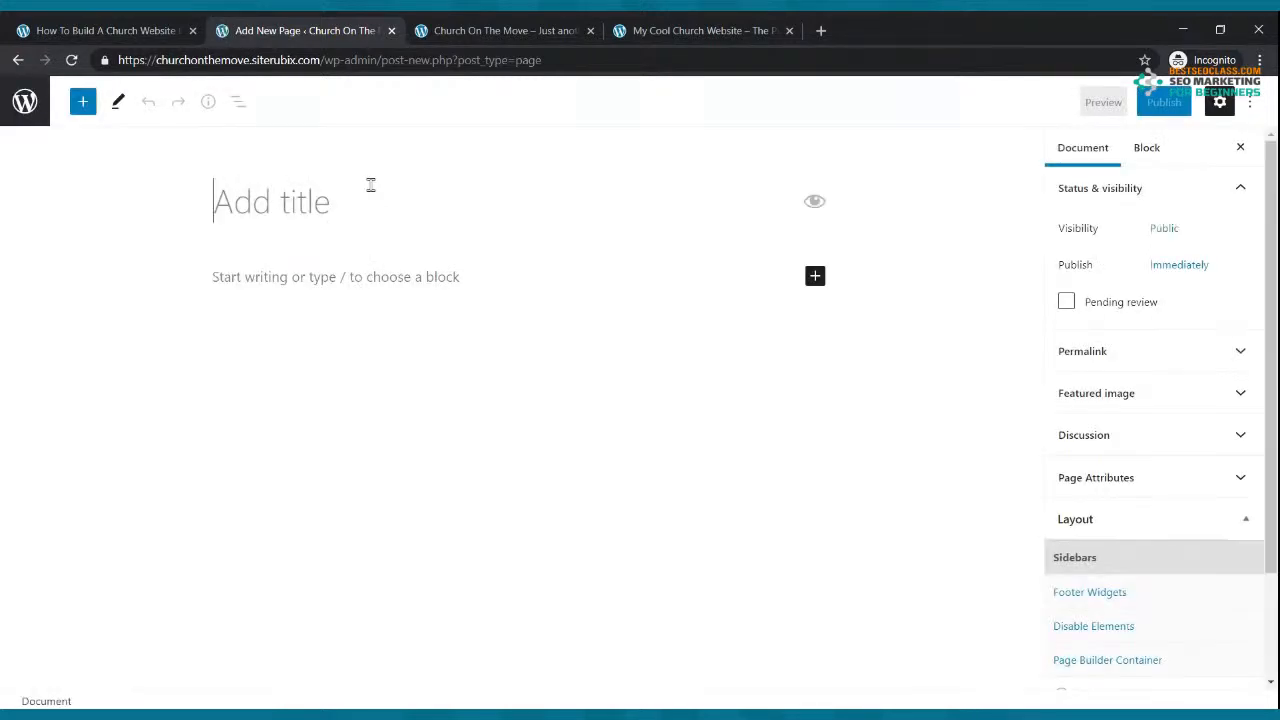
pyautogui.write('C')
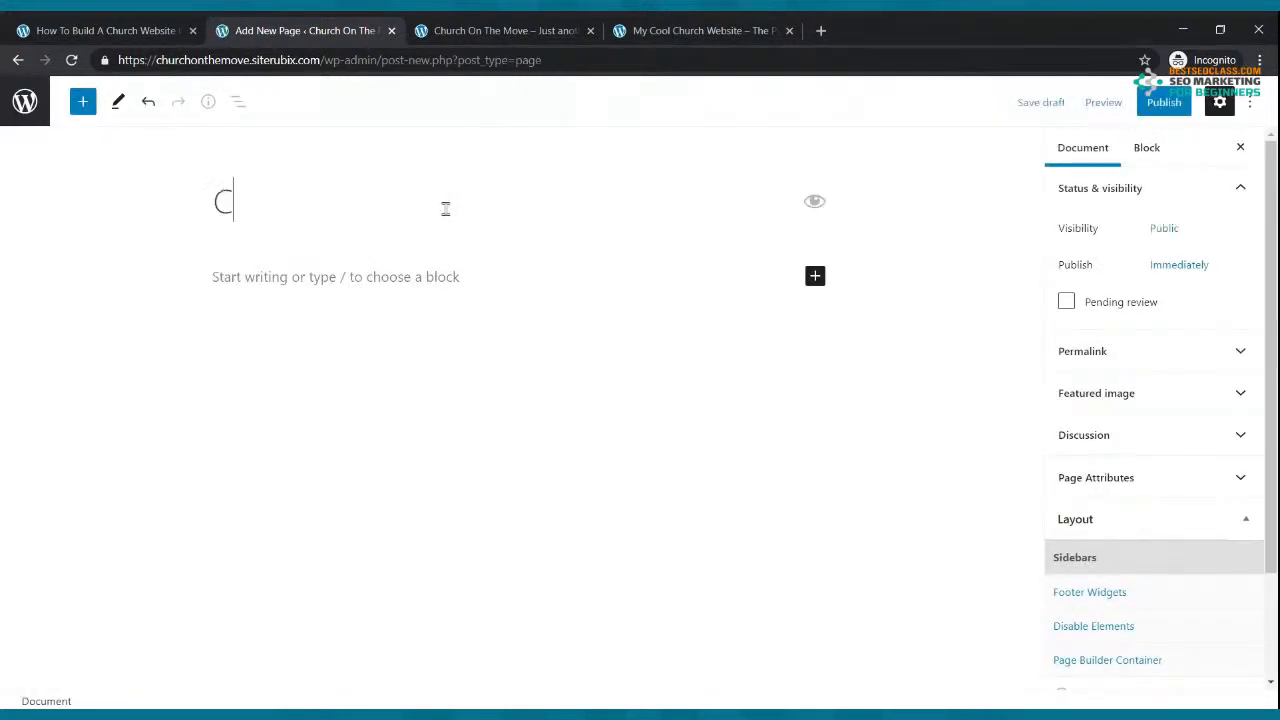
pyautogui.write('on tact Us')
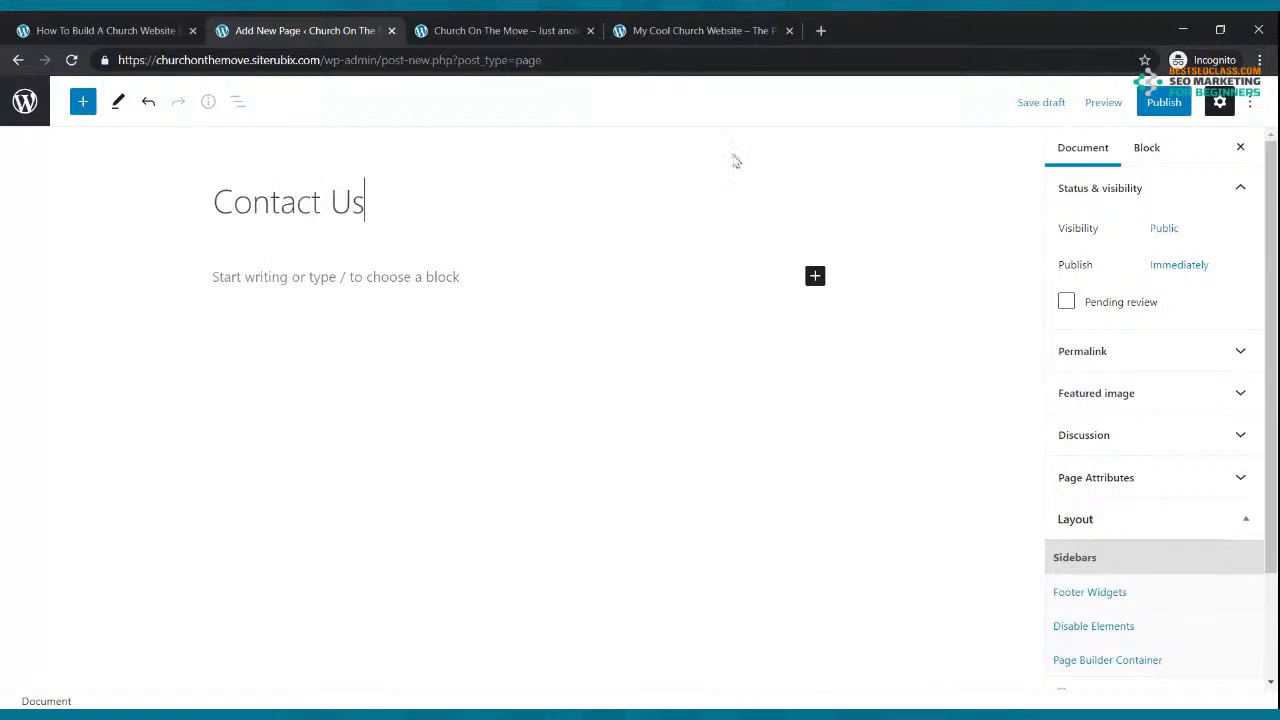
pyautogui.click(1163, 106)
pyautogui.click(1128, 110)
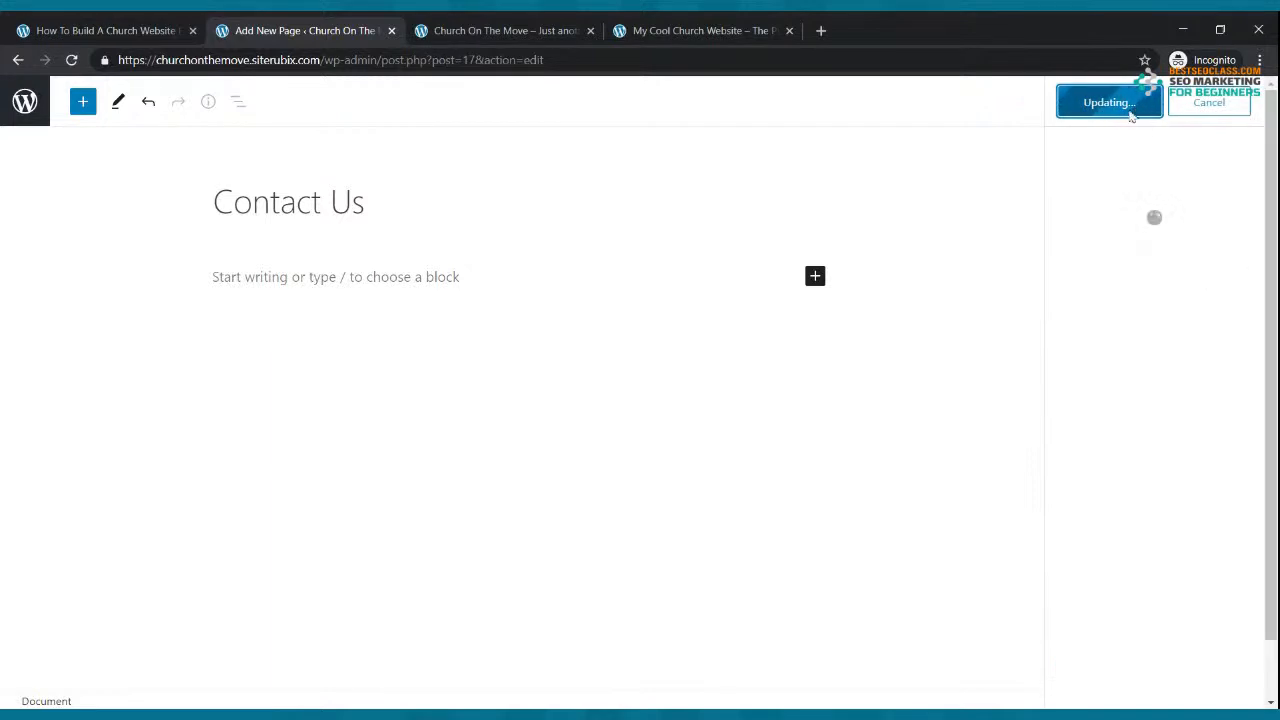
pyautogui.click(535, 32)
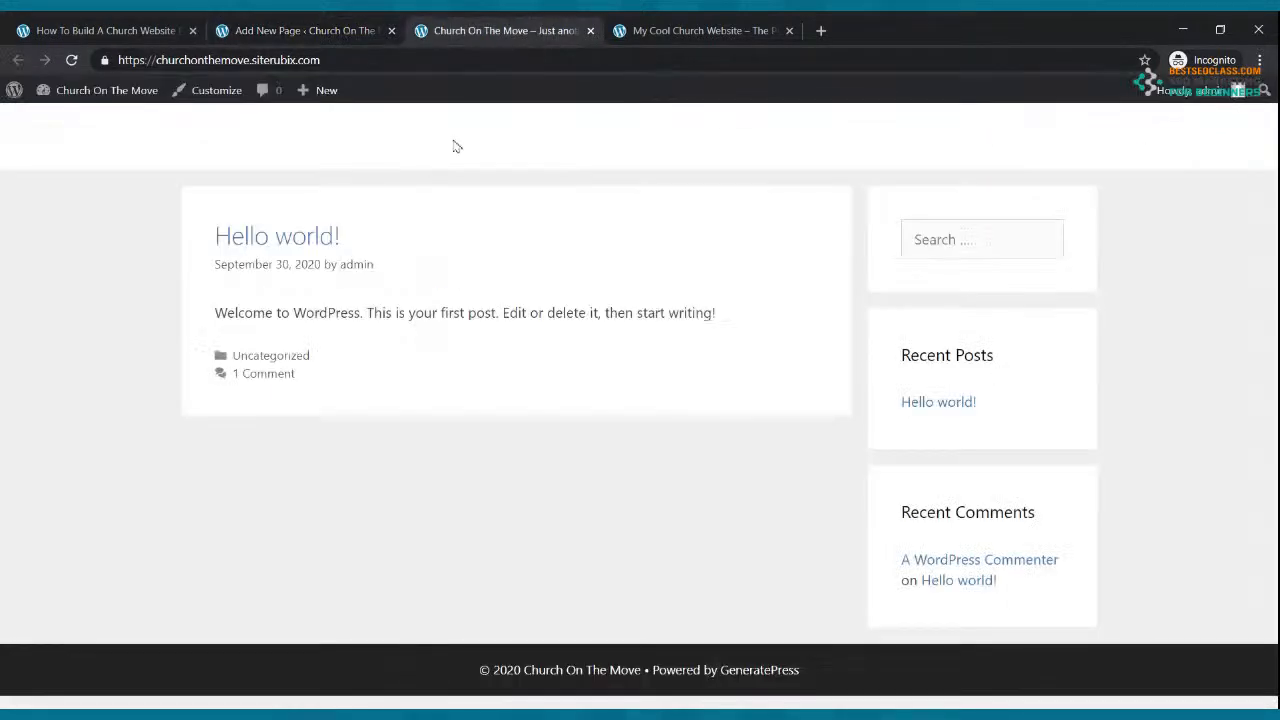
# Step: Reload the live site to confirm the menu shows the six new pages, then return to the Pages list
pyautogui.click(71, 60)
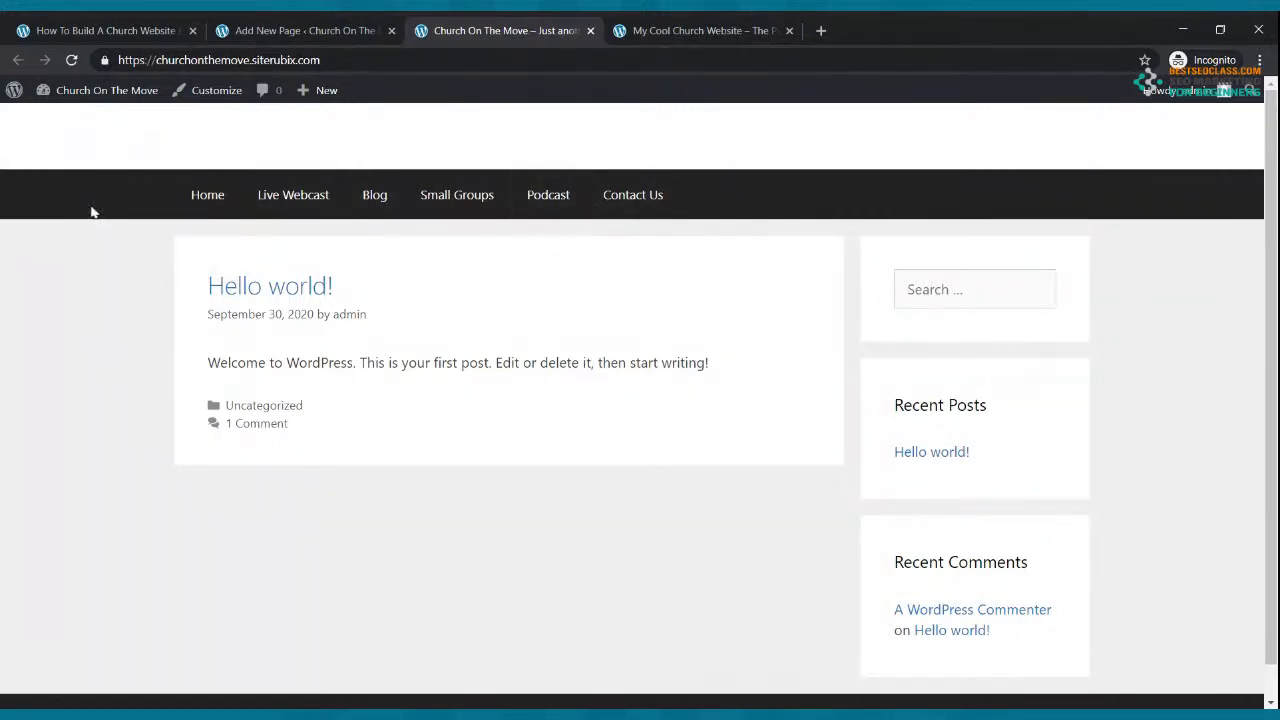
pyautogui.click(256, 33)
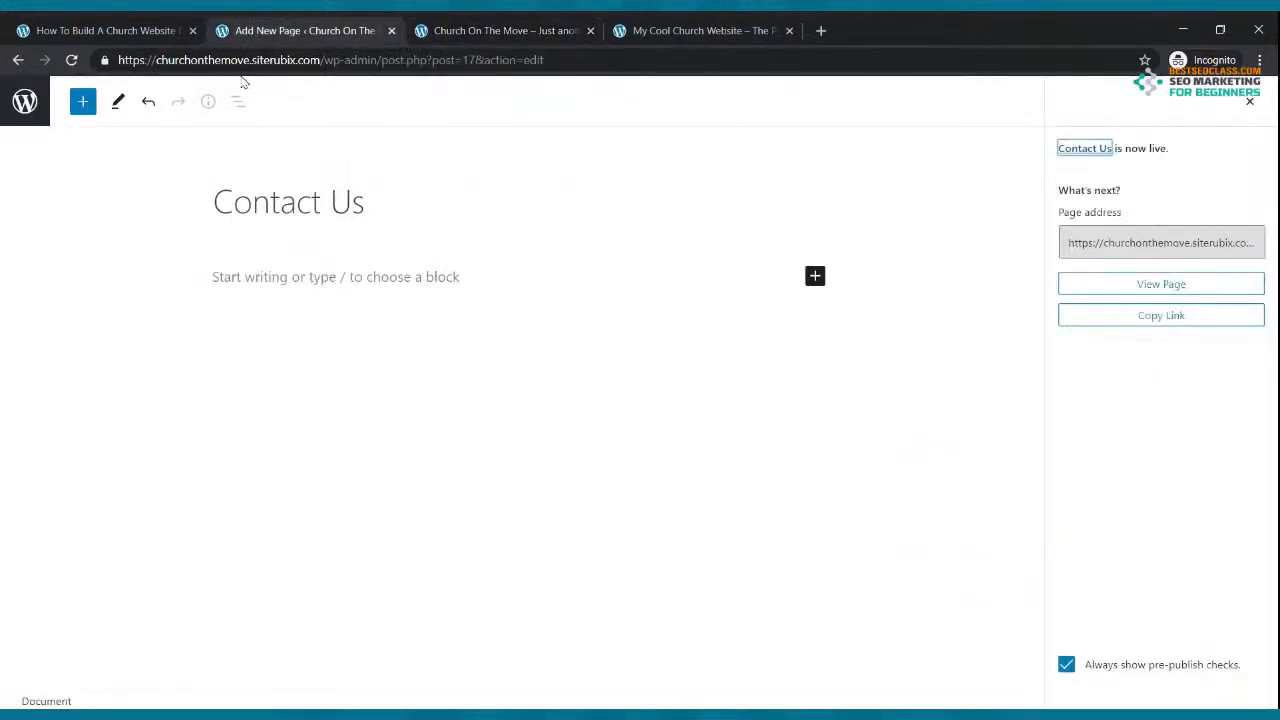
pyautogui.click(18, 60)
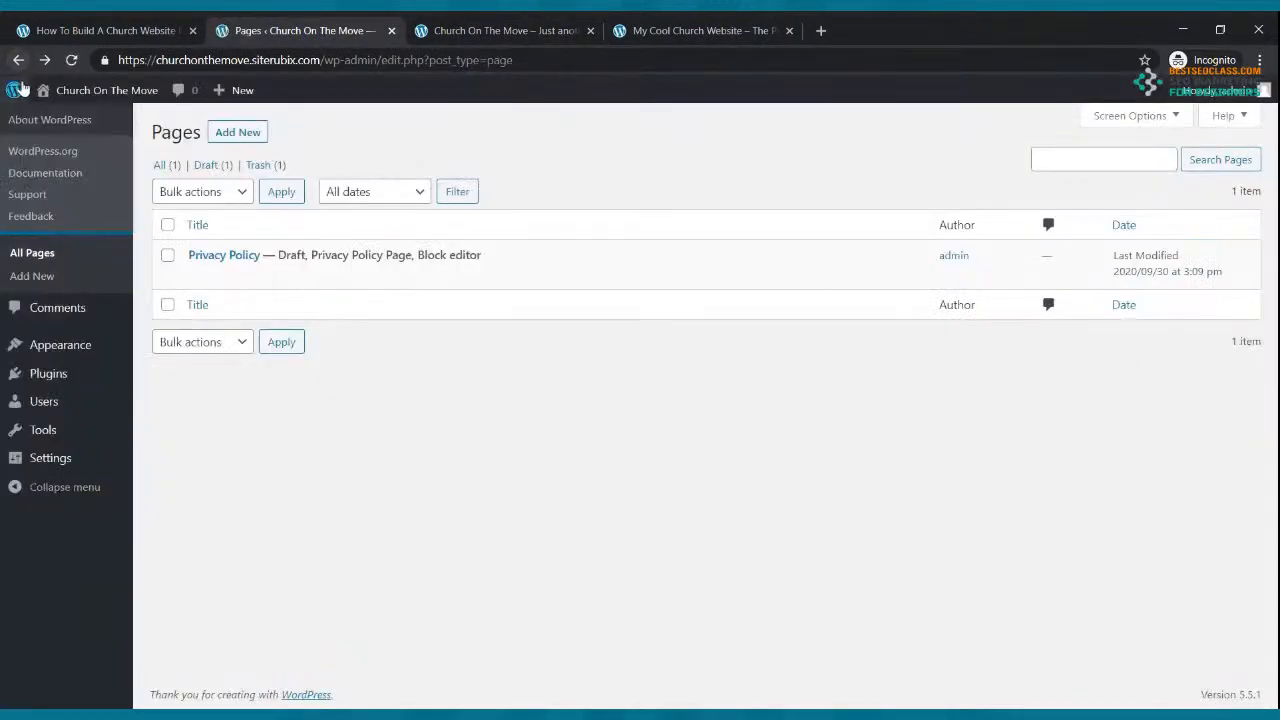
pyautogui.click(62, 345)
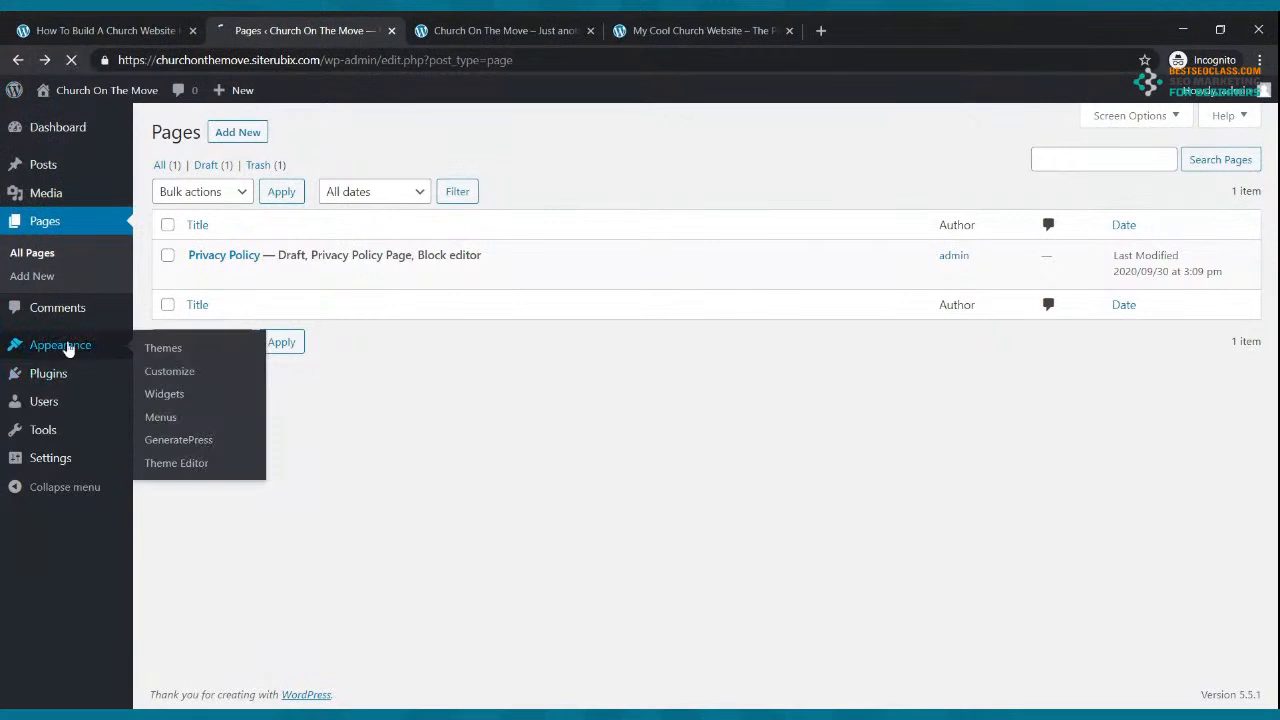
# Step: In Customize > Colors, set the Navigation Color Preset to Blue and publish
pyautogui.click(42, 345)
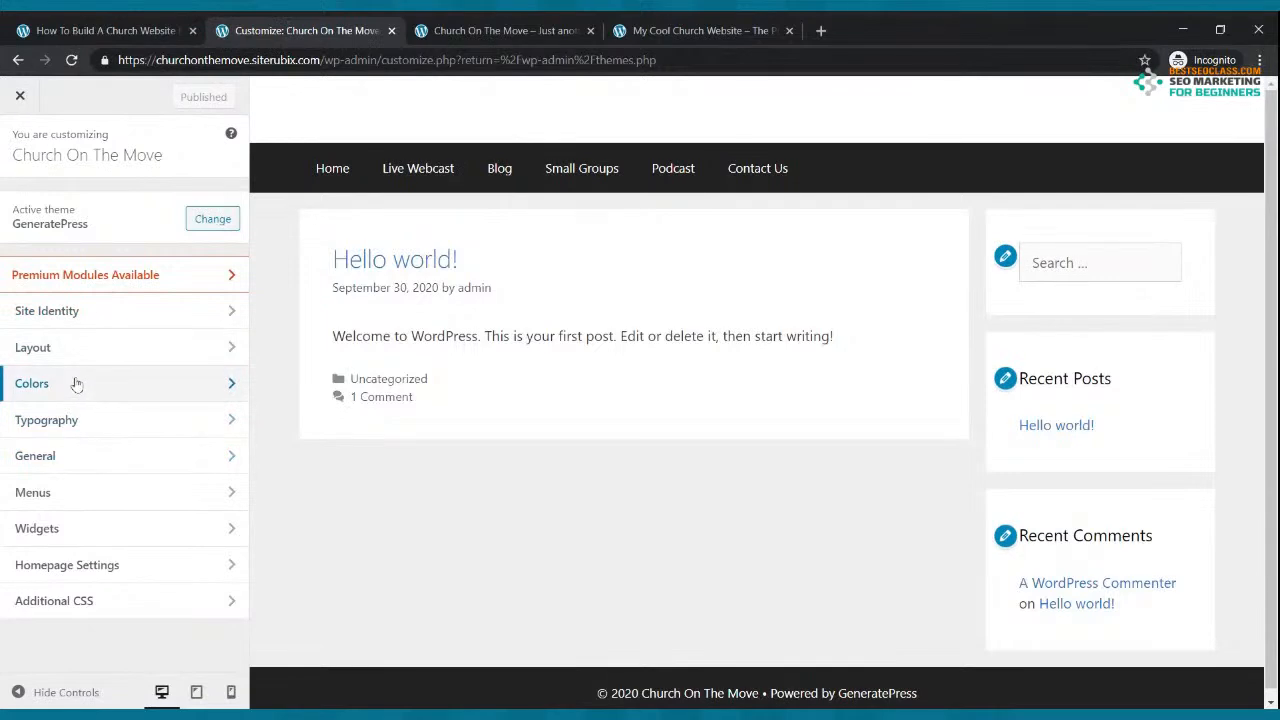
pyautogui.click(76, 384)
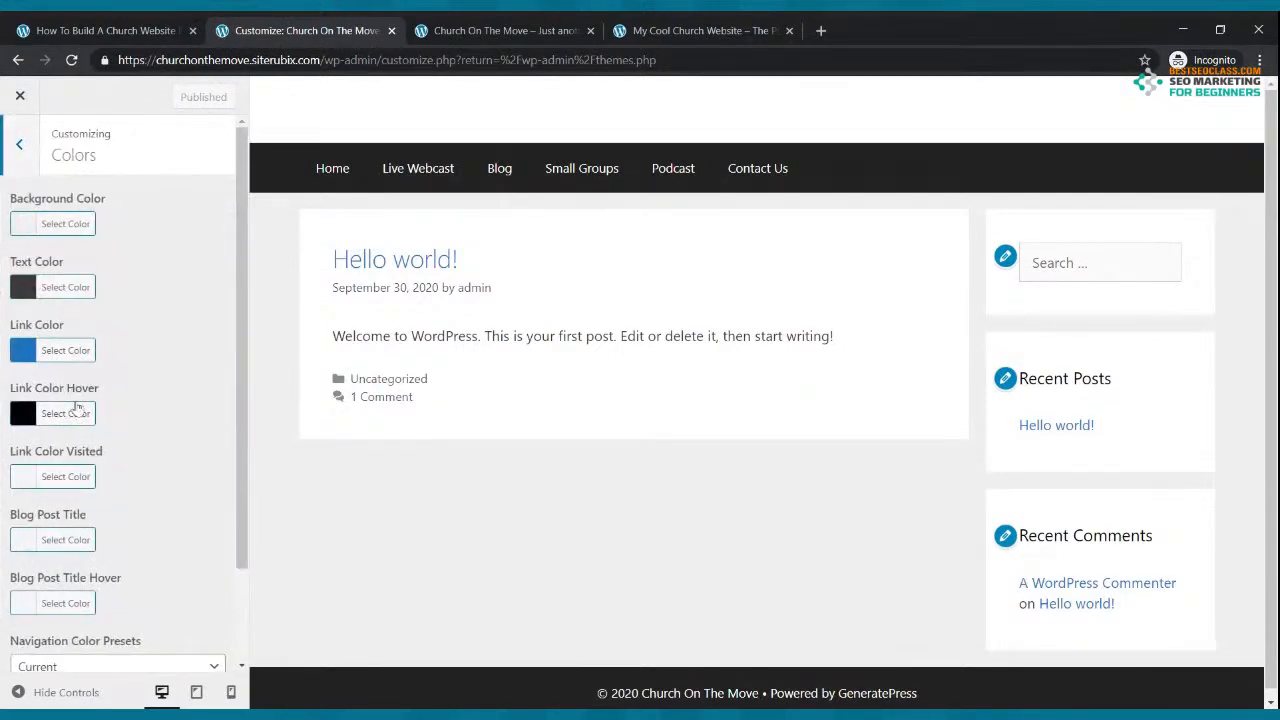
pyautogui.scroll(-2, 77, 407)
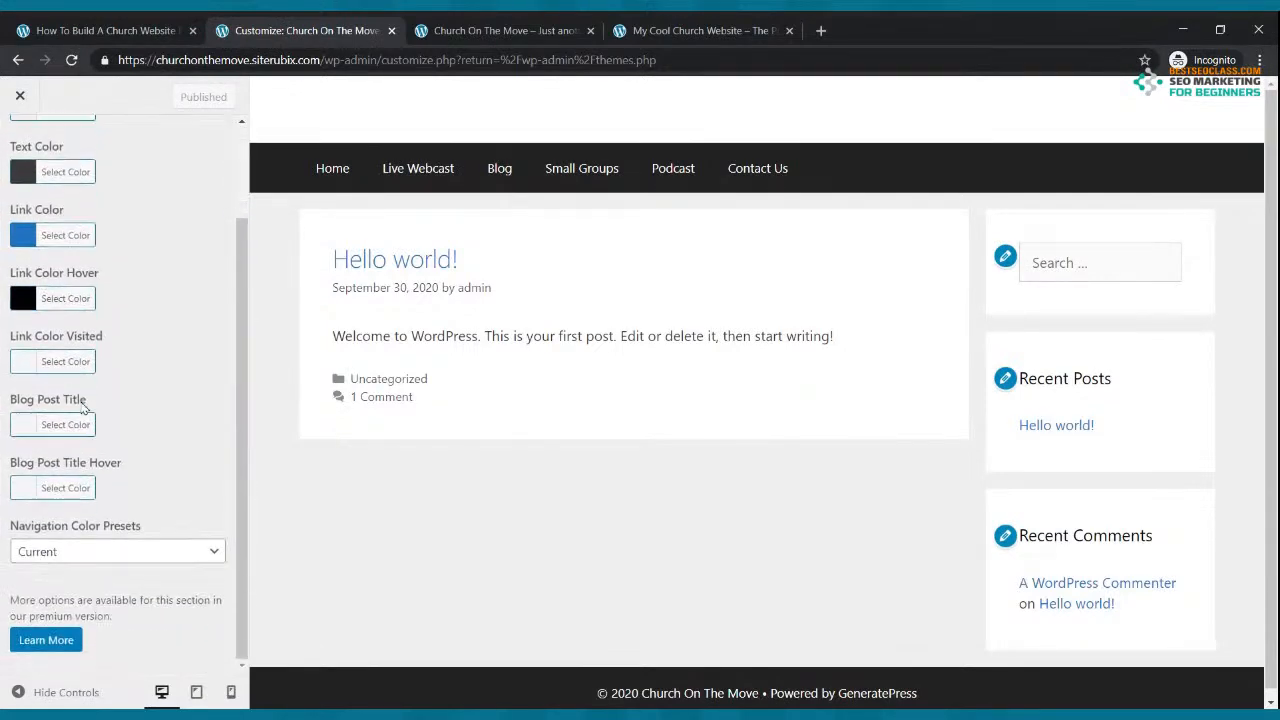
pyautogui.click(129, 552)
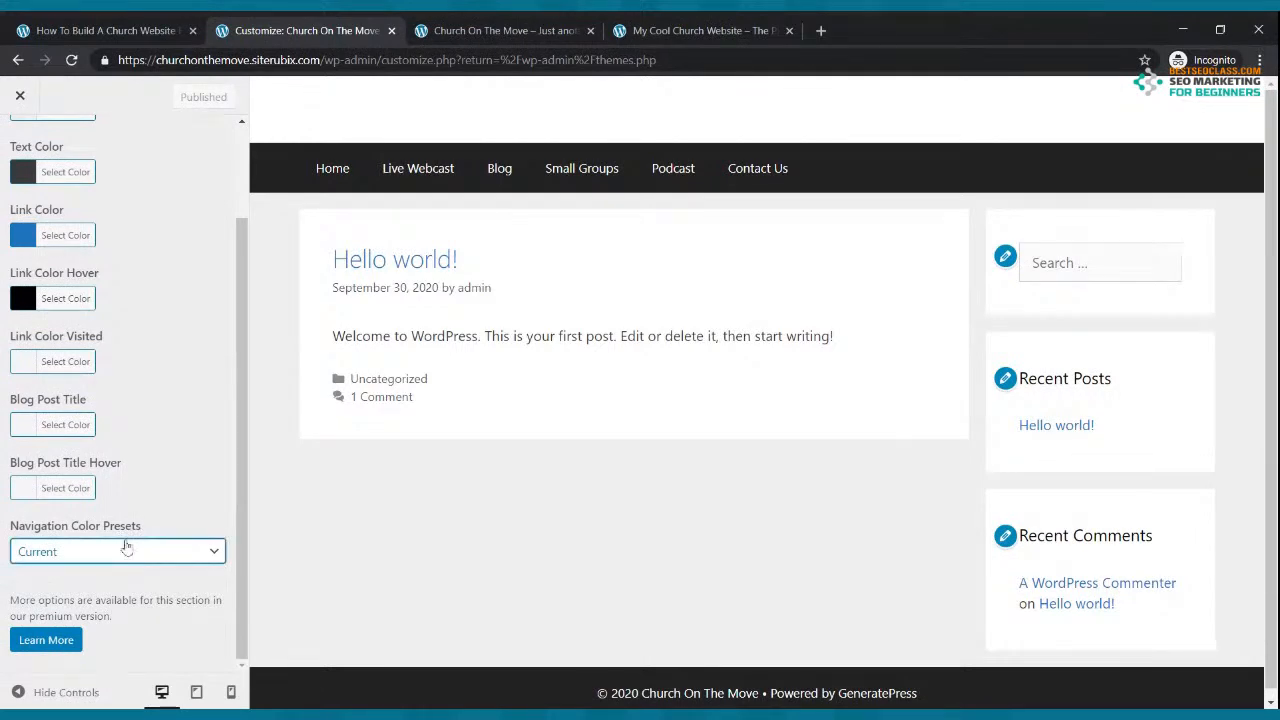
pyautogui.click(115, 523)
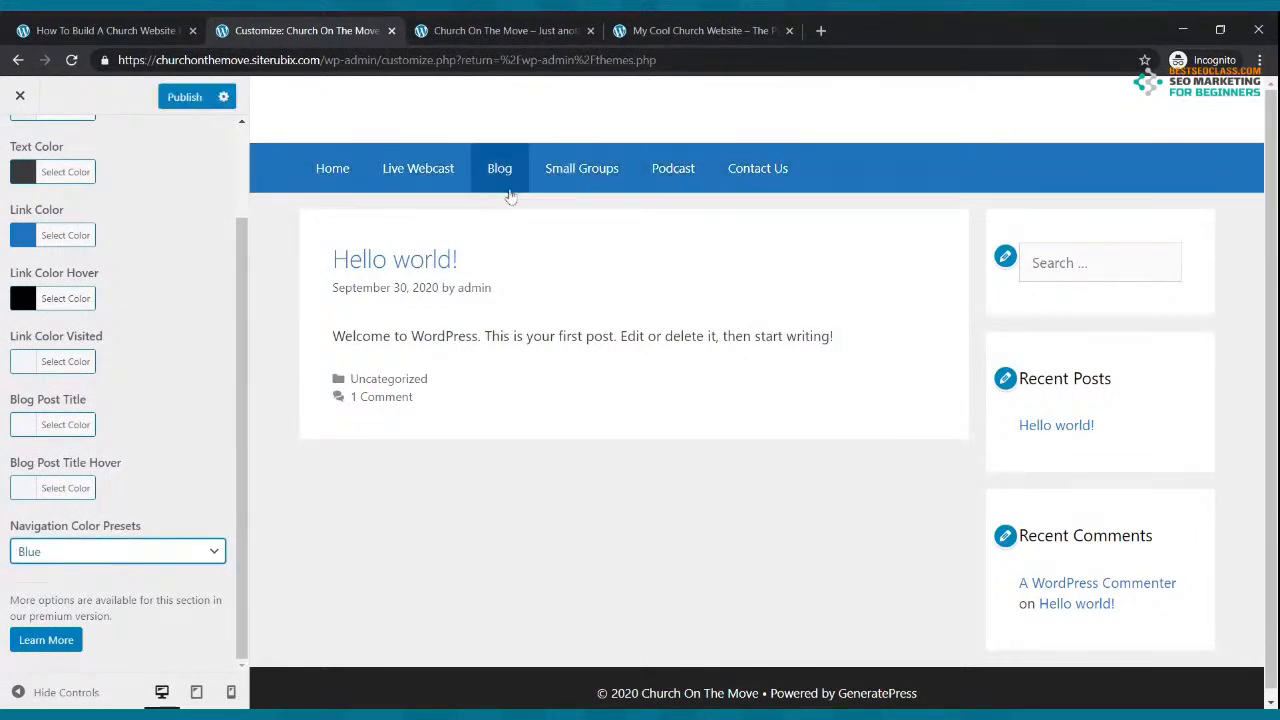
pyautogui.click(185, 97)
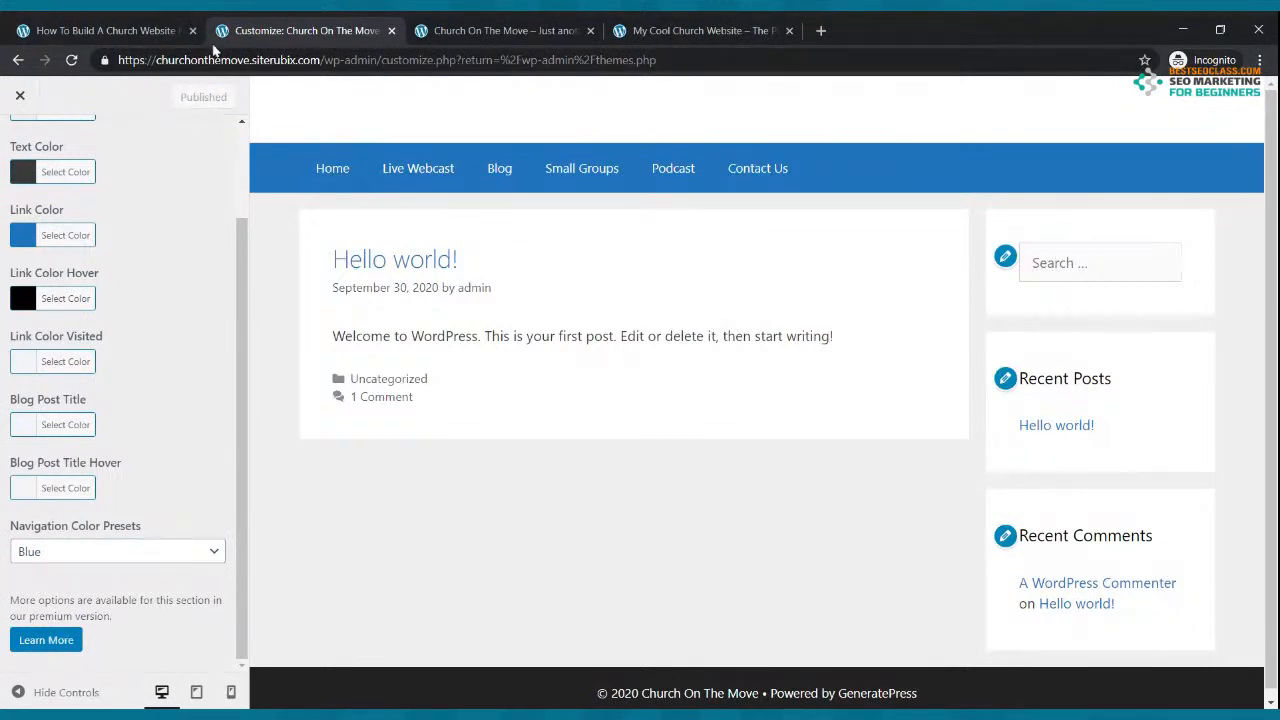
# Step: Reload the live site to check the blue navigation against the reference site, then exit the customizer
pyautogui.click(510, 30)
pyautogui.click(72, 61)
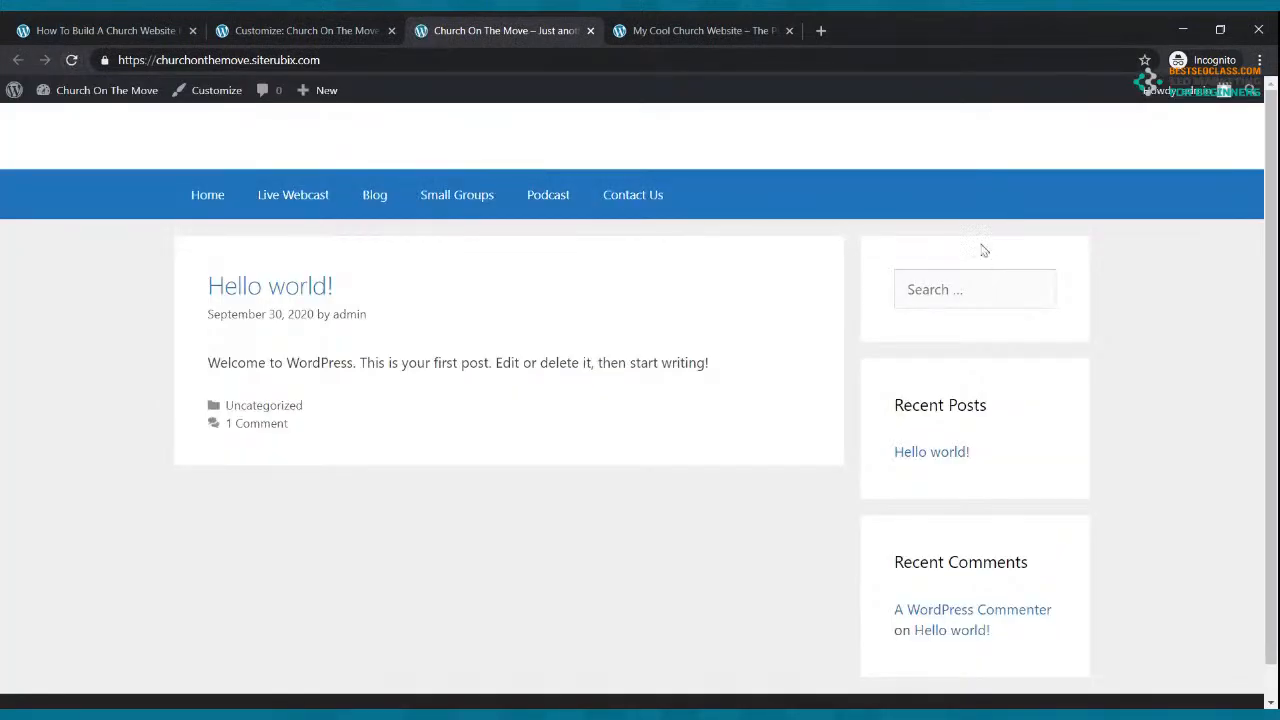
pyautogui.click(690, 28)
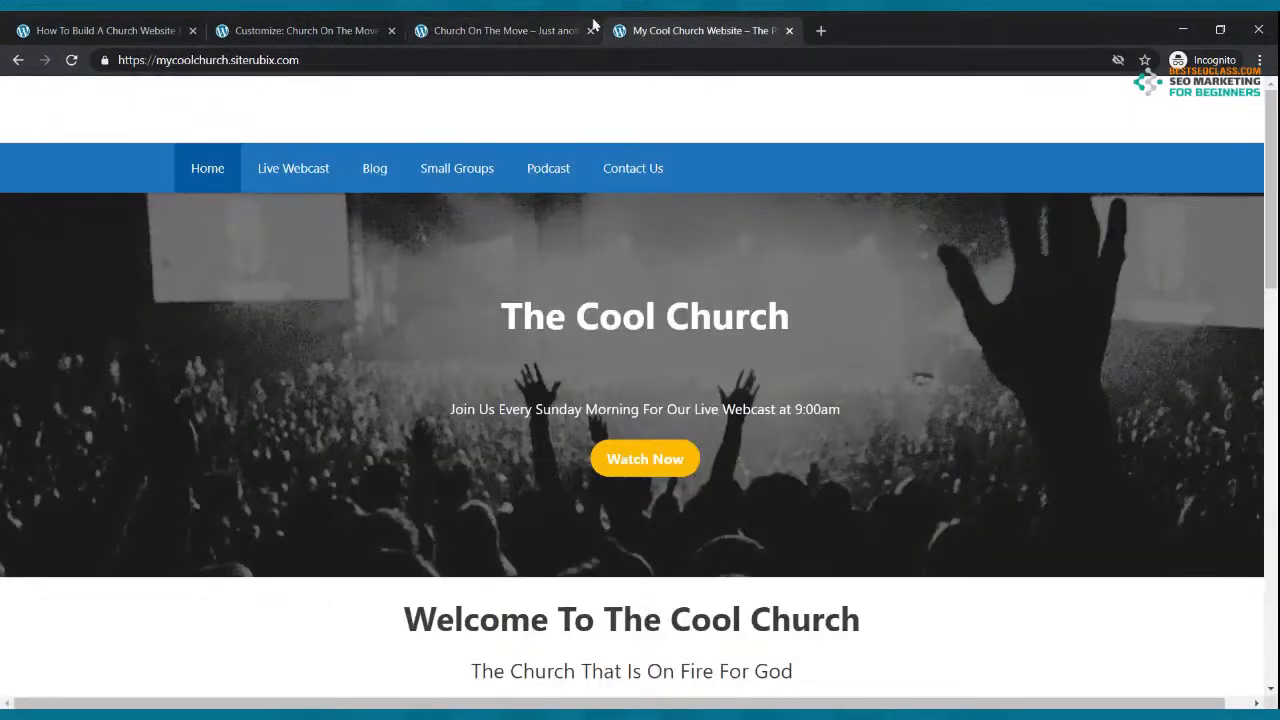
pyautogui.click(530, 28)
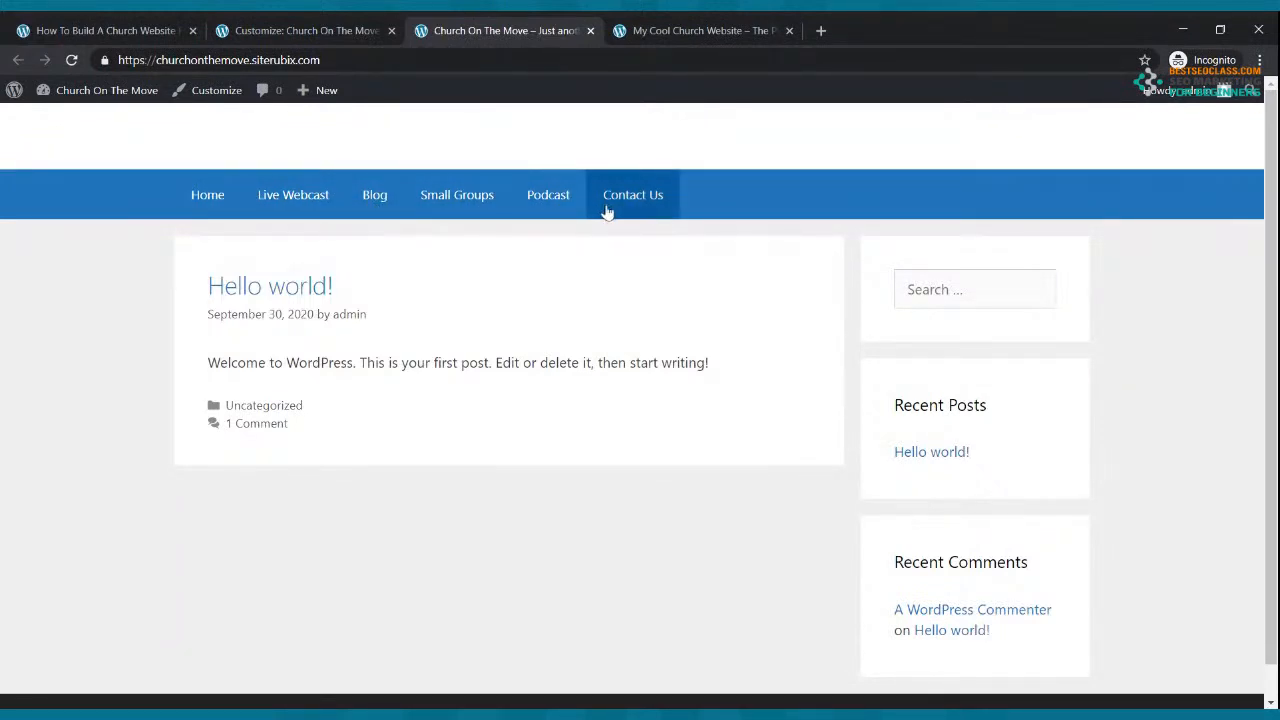
pyautogui.click(300, 31)
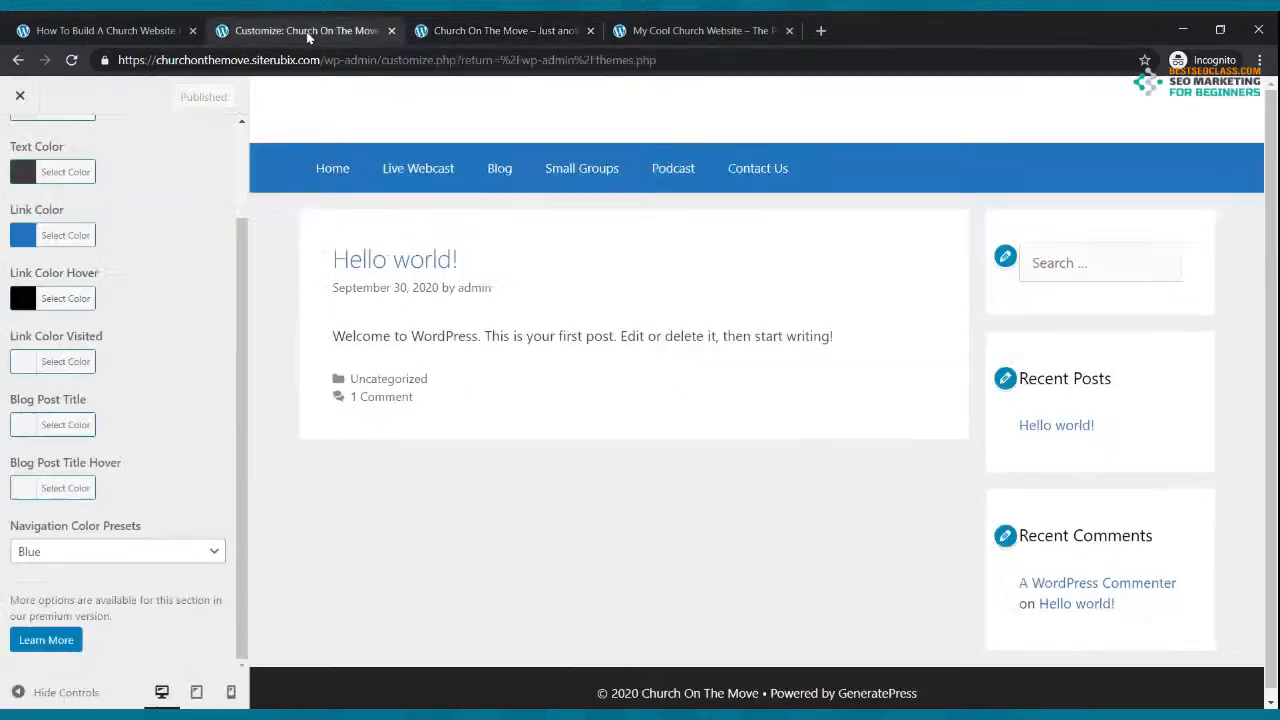
pyautogui.click(16, 60)
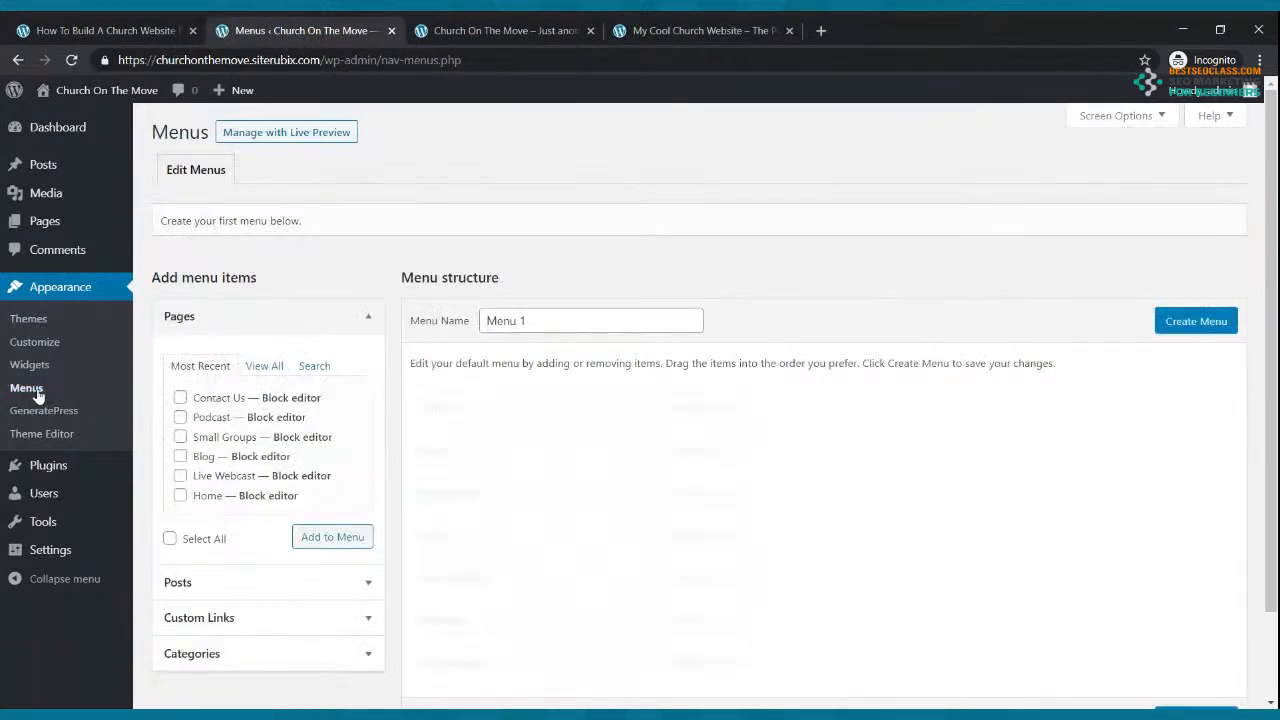
# Step: Remove the duplicate Home entry from Menu 1
pyautogui.scroll(-2, 535, 565)
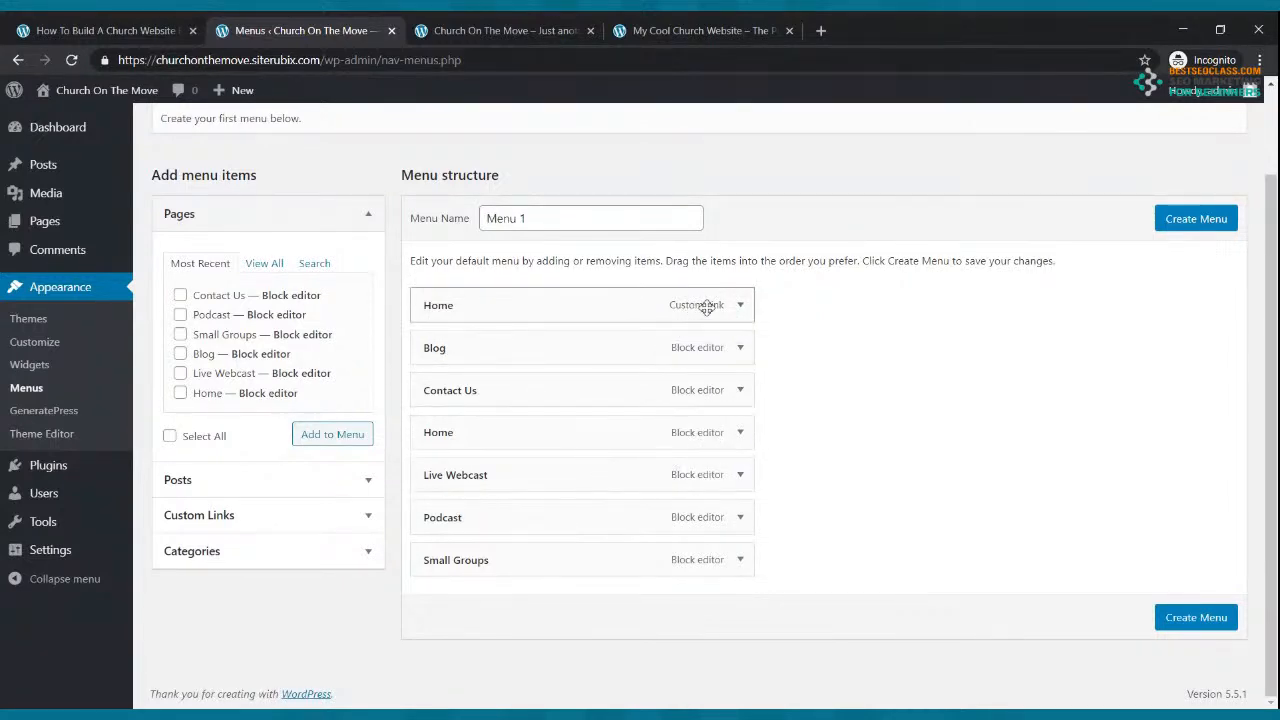
pyautogui.click(739, 433)
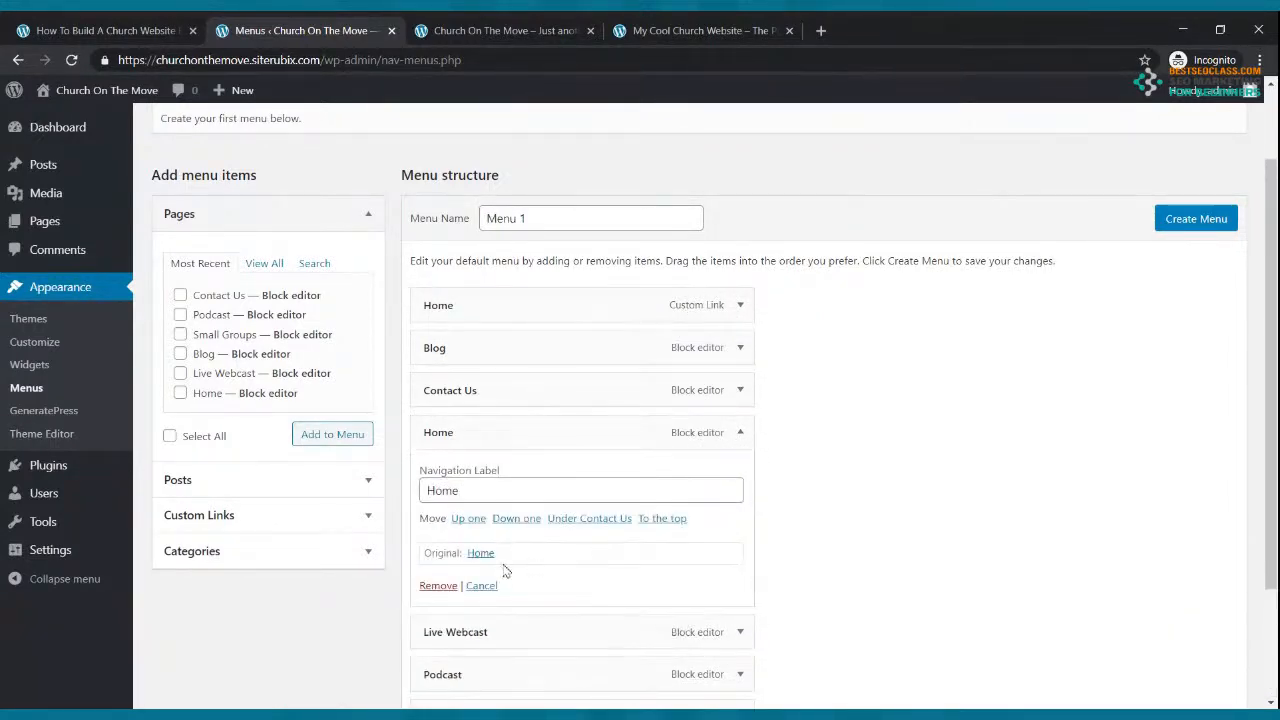
pyautogui.click(439, 585)
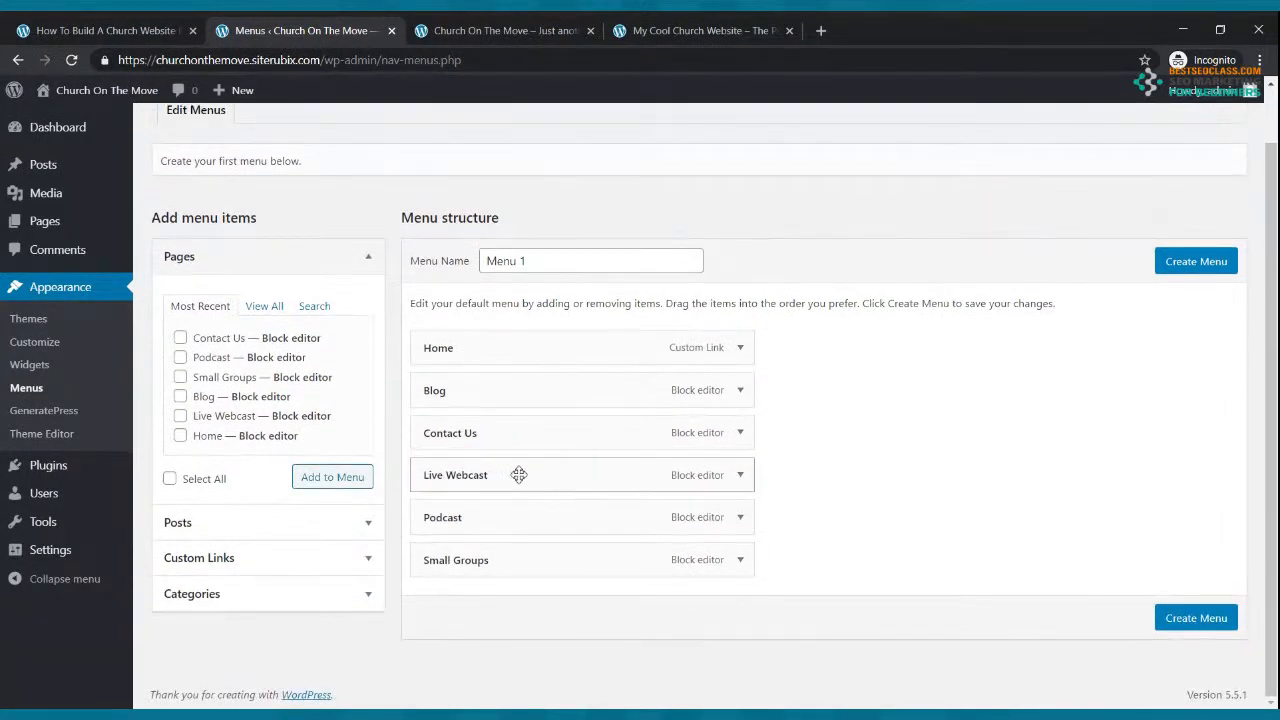
# Step: Reorder the menu to Home, Live Webcast, Blog, Small Groups, Podcast, Contact Us, matching the reference site
pyautogui.moveTo(462, 391); pyautogui.dragTo(518, 466)
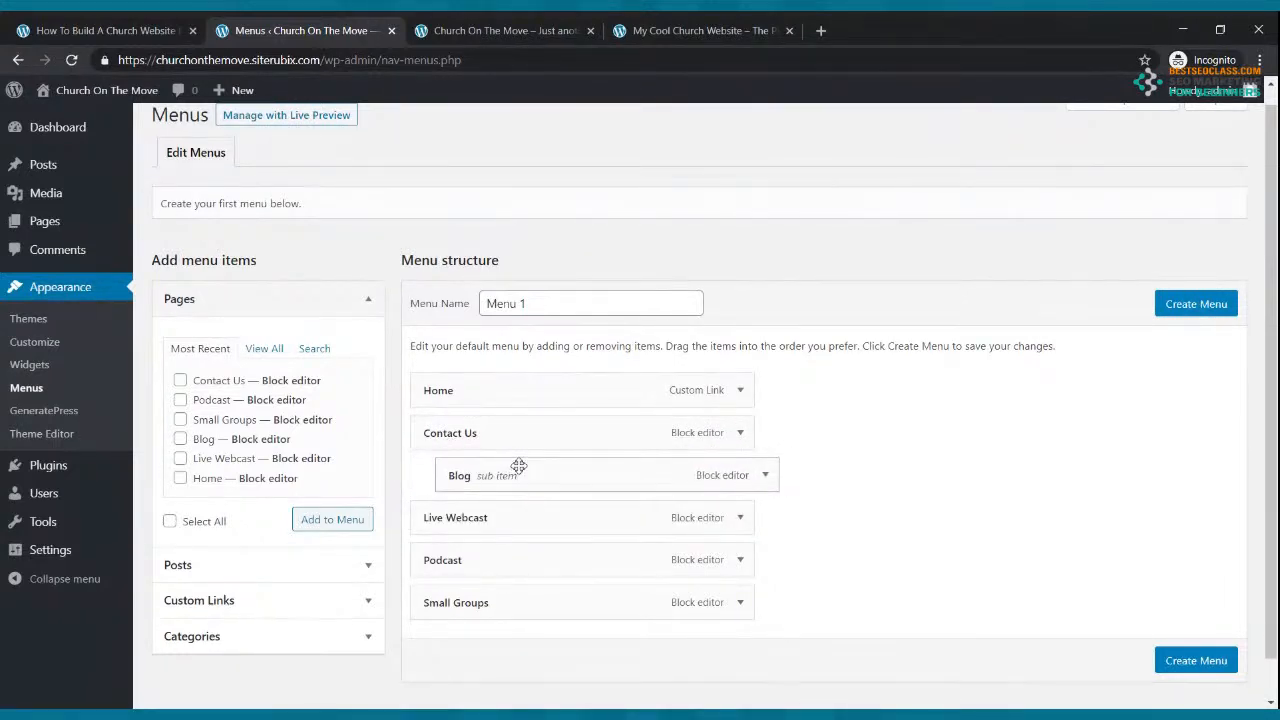
pyautogui.moveTo(520, 472); pyautogui.dragTo(491, 474)
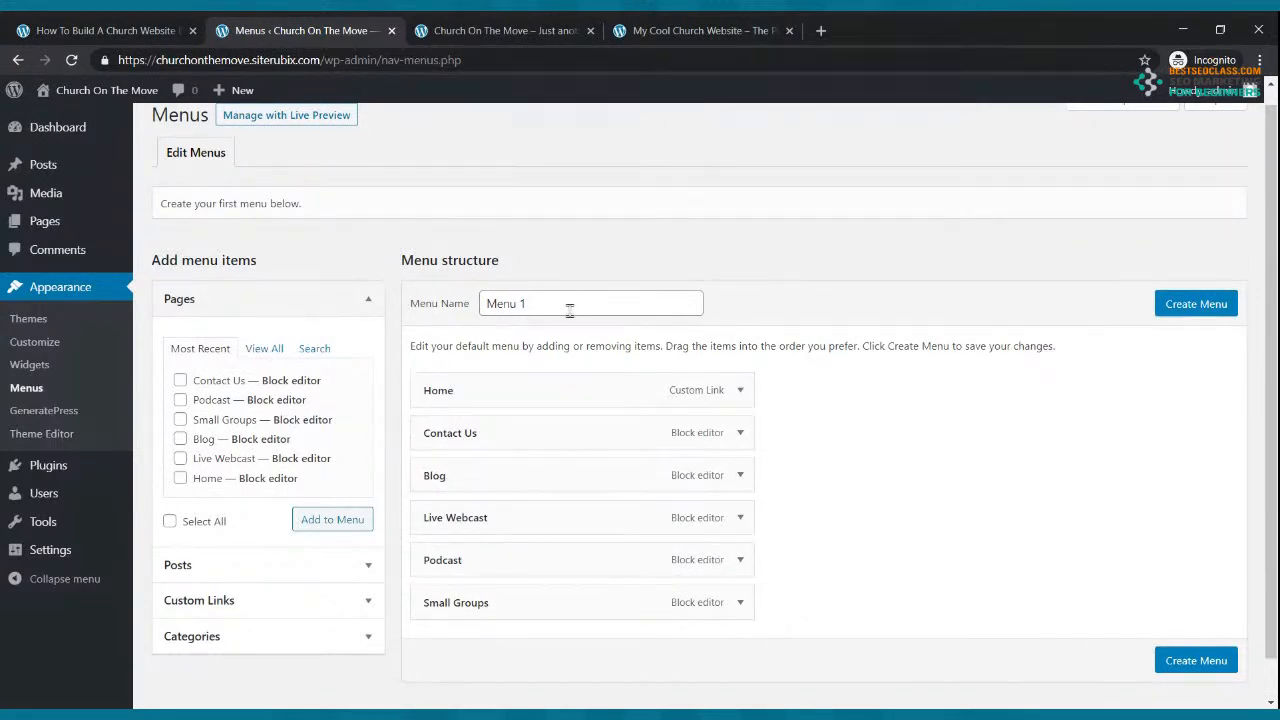
pyautogui.click(543, 31)
pyautogui.click(657, 31)
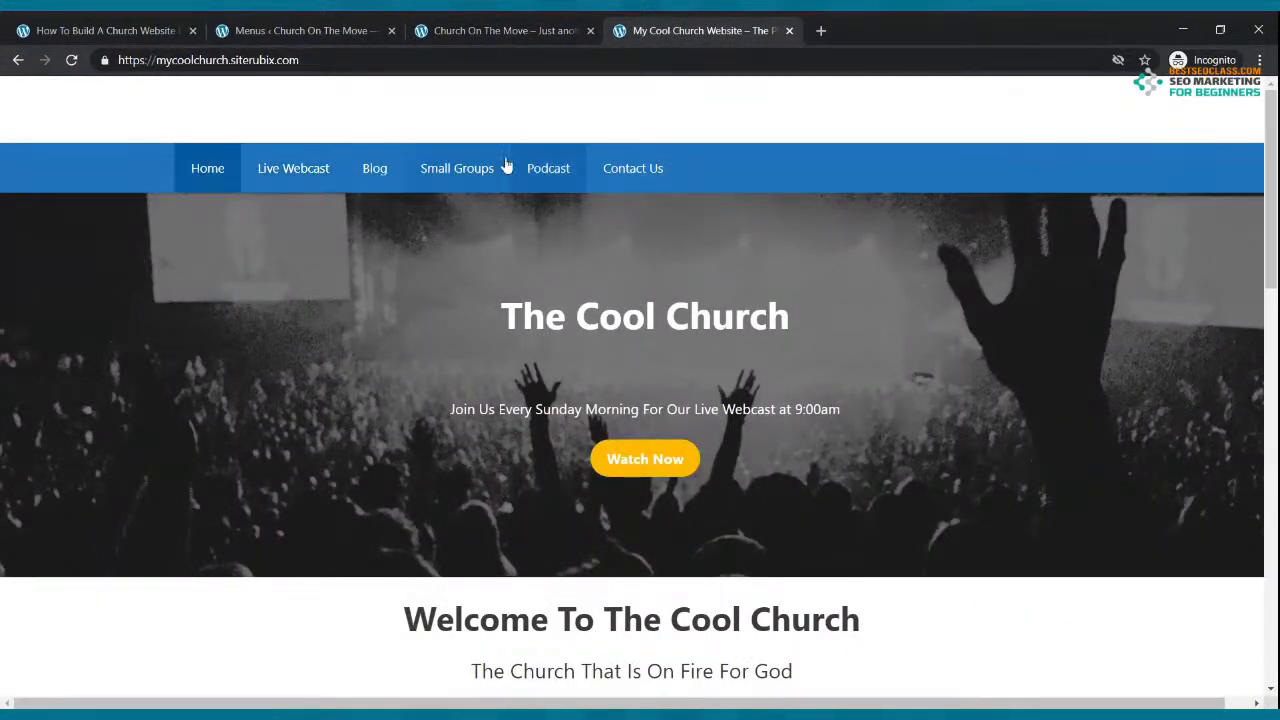
pyautogui.click(350, 28)
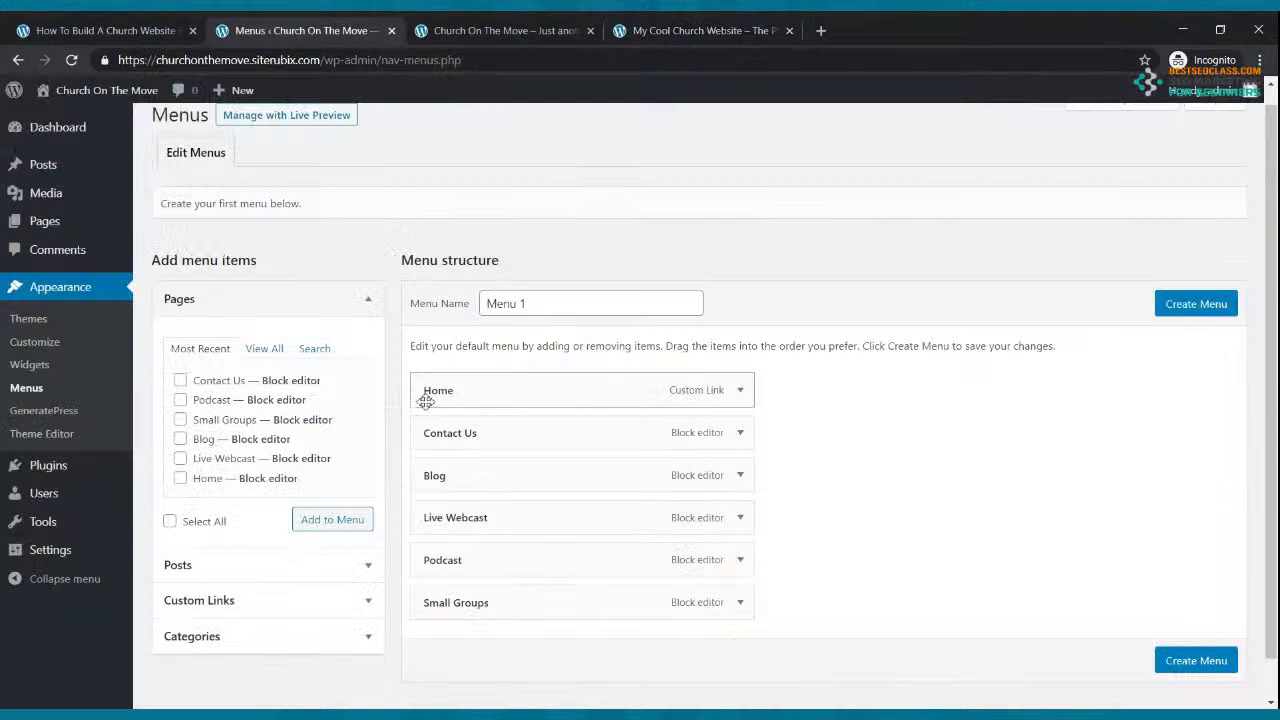
pyautogui.moveTo(464, 517); pyautogui.dragTo(432, 430)
pyautogui.moveTo(475, 508); pyautogui.dragTo(432, 474)
pyautogui.moveTo(481, 592); pyautogui.dragTo(460, 517)
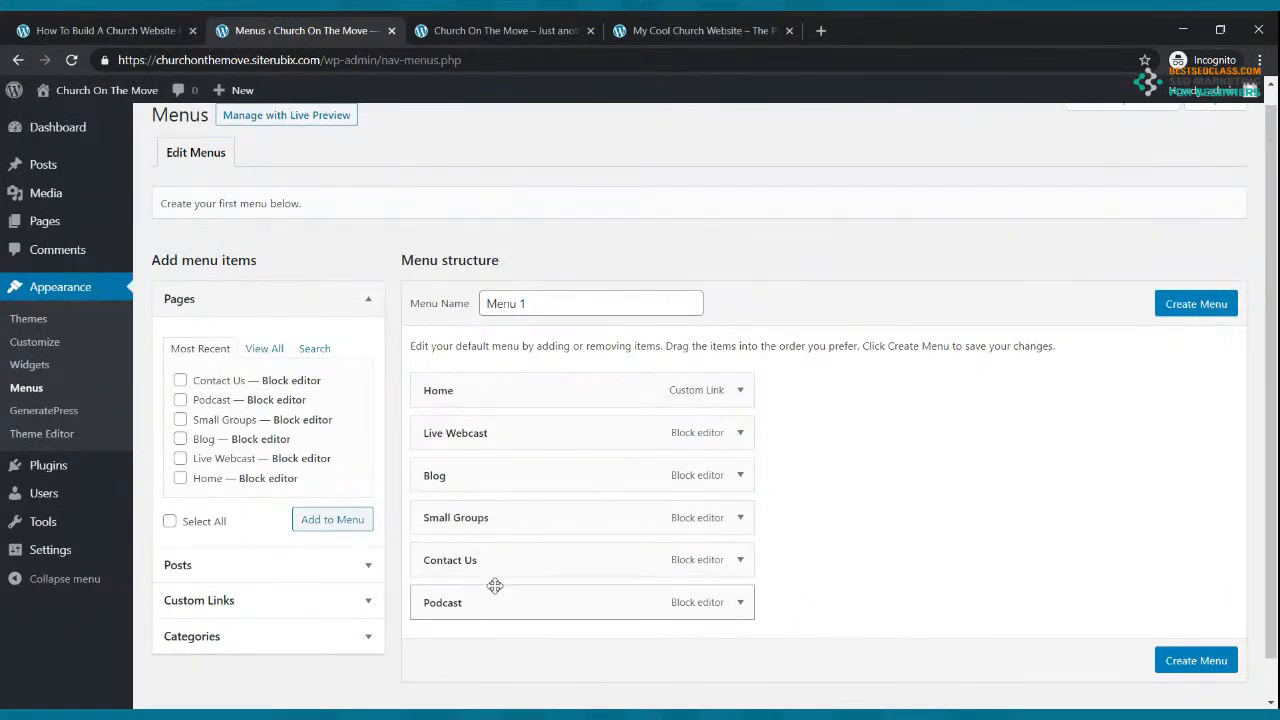
pyautogui.moveTo(500, 597); pyautogui.dragTo(460, 556)
pyautogui.scroll(-1, 1116, 453)
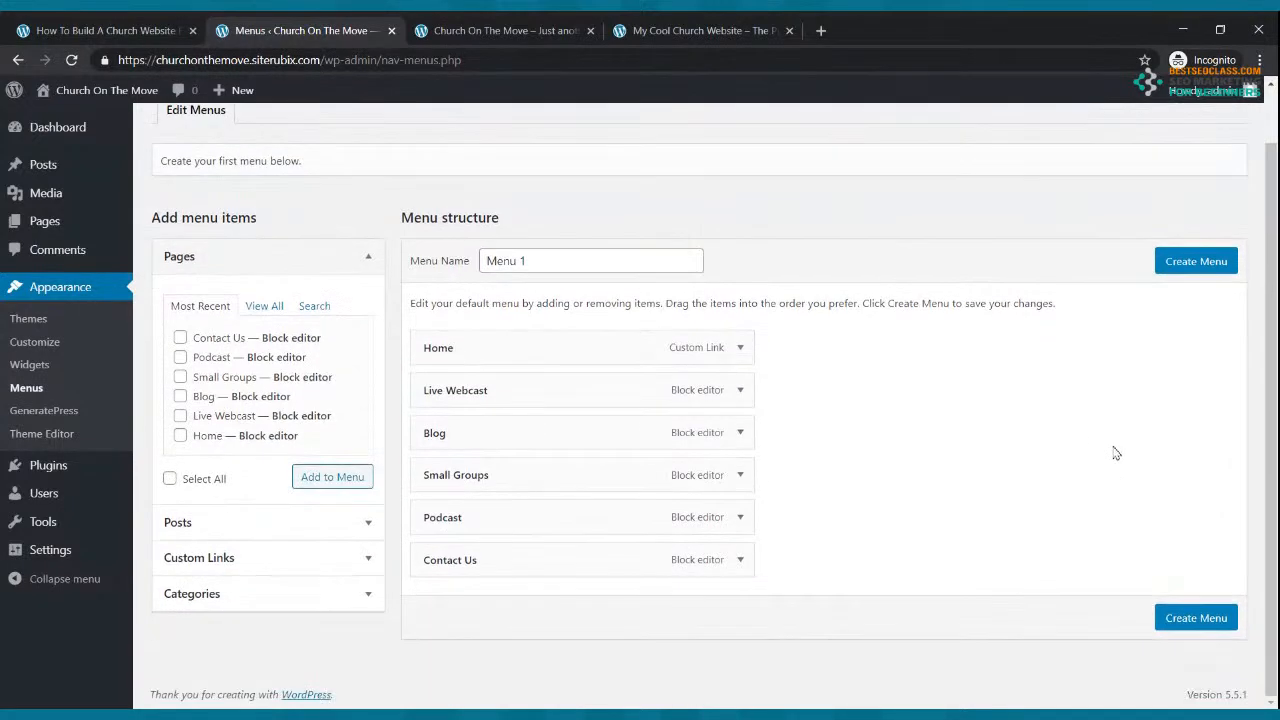
# Step: Save Menu 1 as the Primary Menu
pyautogui.click(1163, 619)
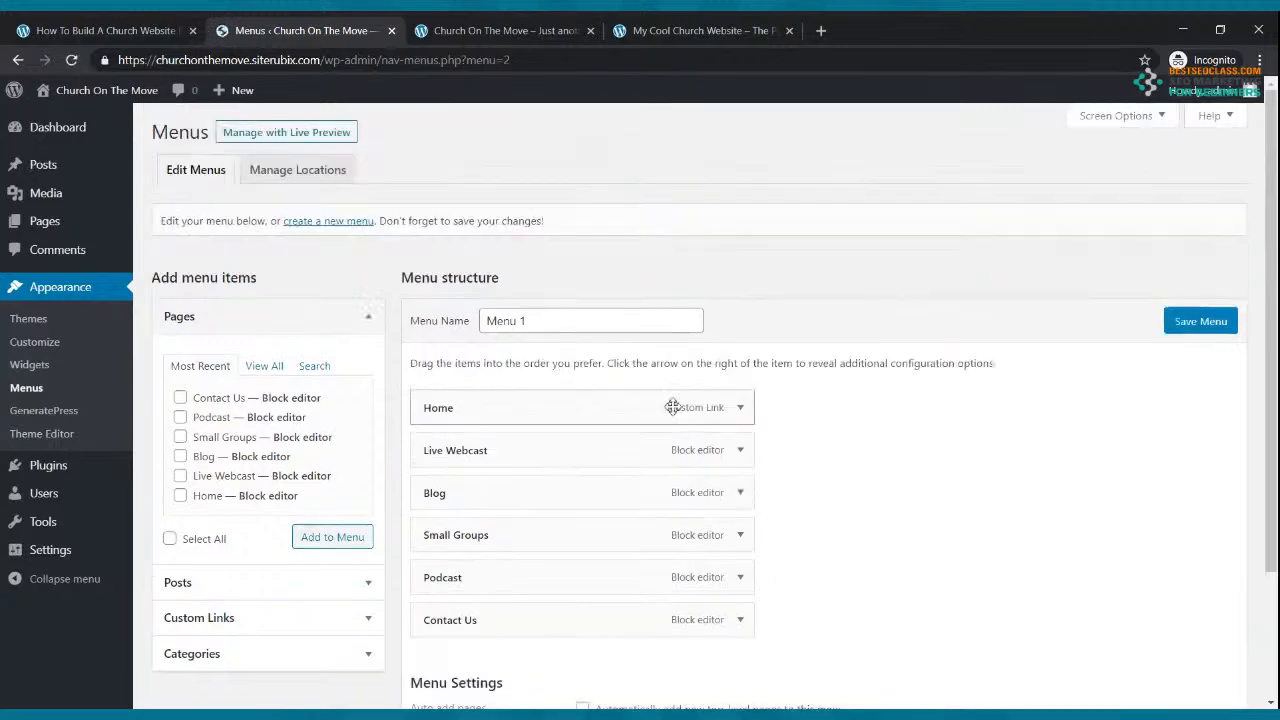
pyautogui.scroll(-3, 674, 391)
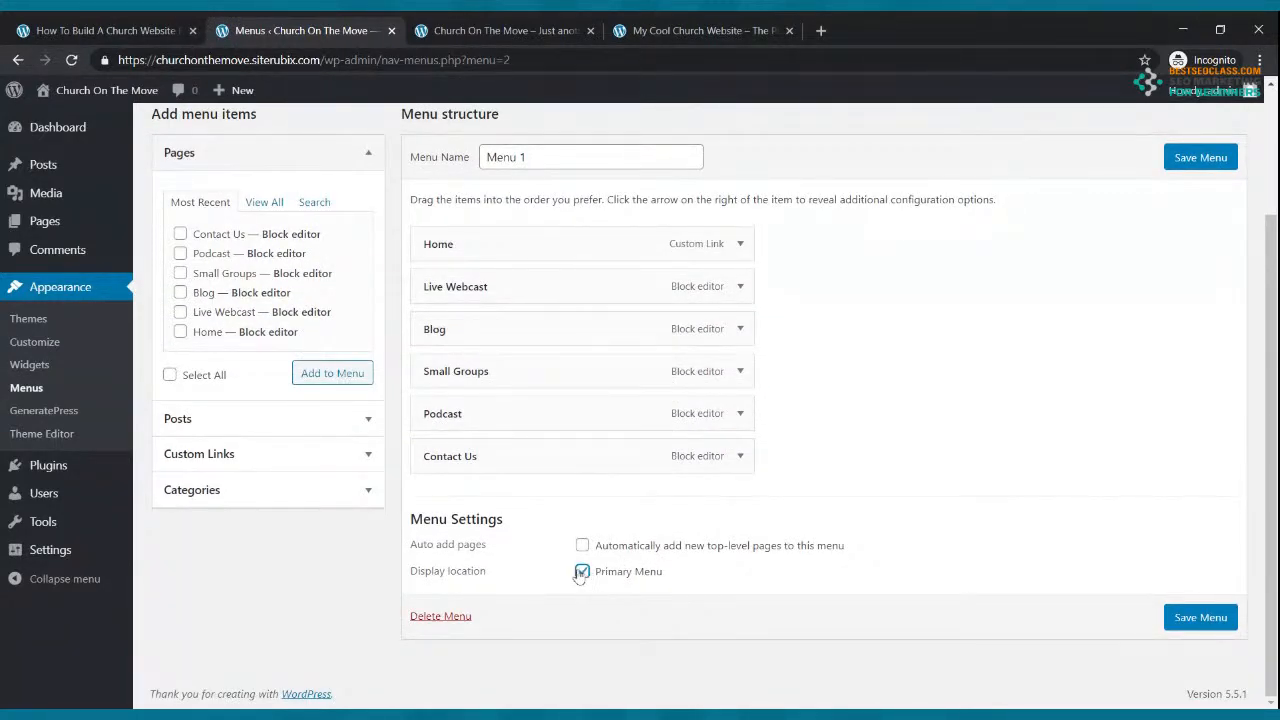
pyautogui.click(1180, 622)
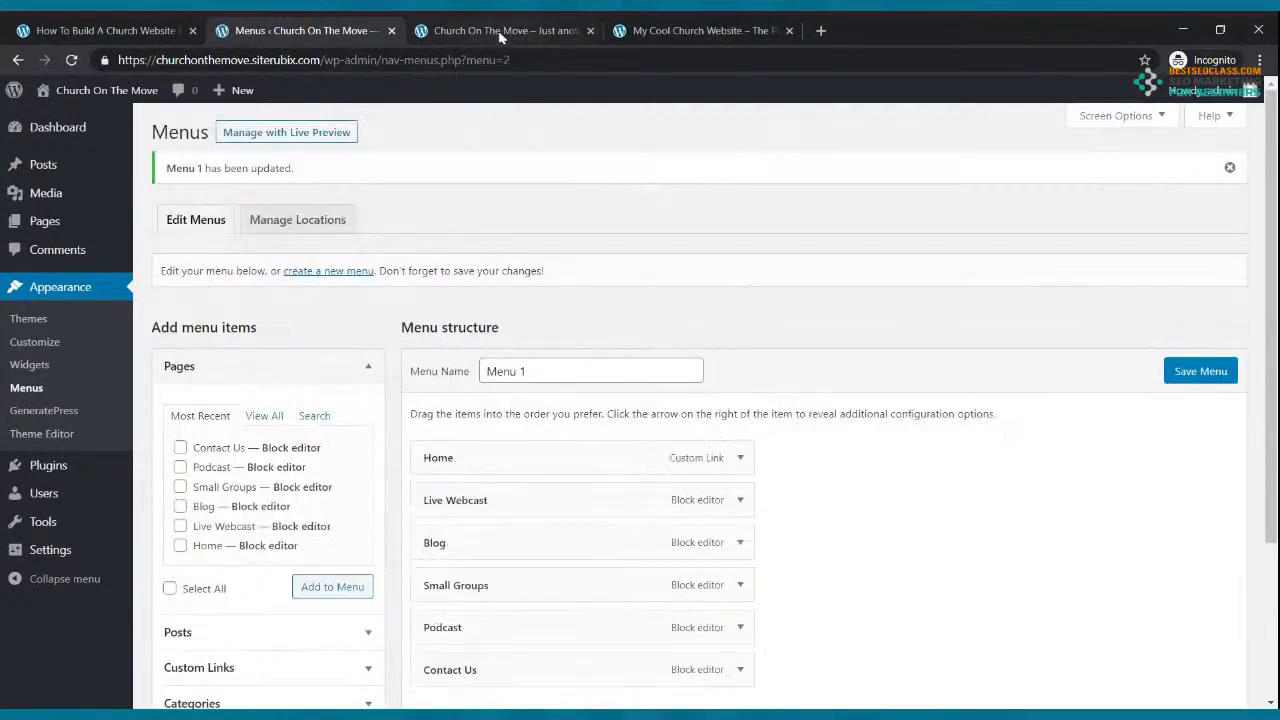
# Step: Reload the live site to confirm the new navigation, then head to the Dashboard's settings
pyautogui.click(500, 30)
pyautogui.click(72, 60)
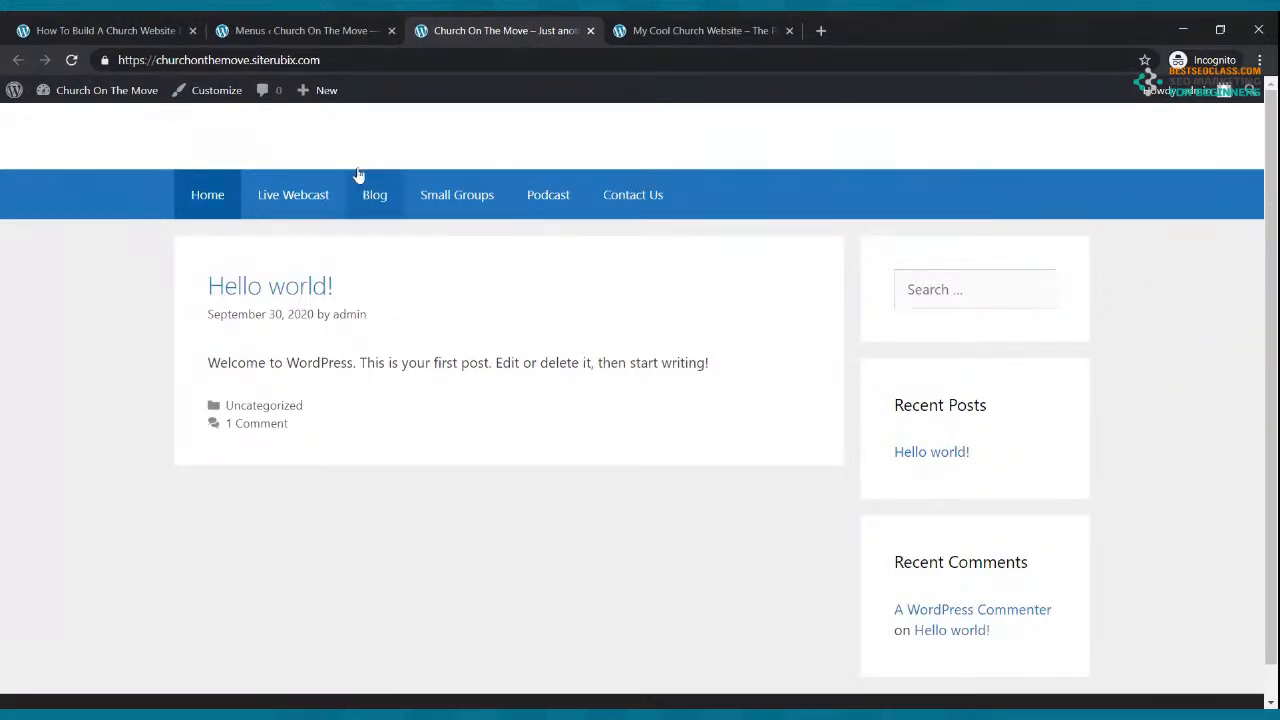
pyautogui.click(308, 32)
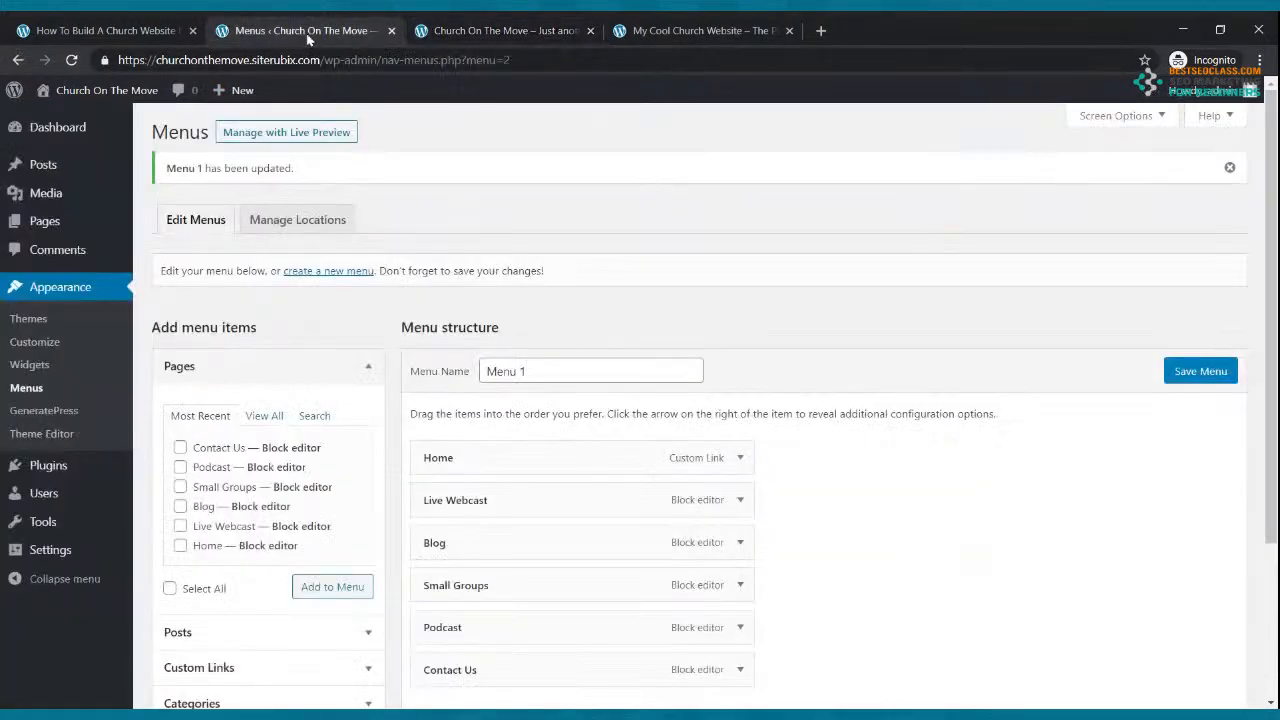
pyautogui.click(44, 140)
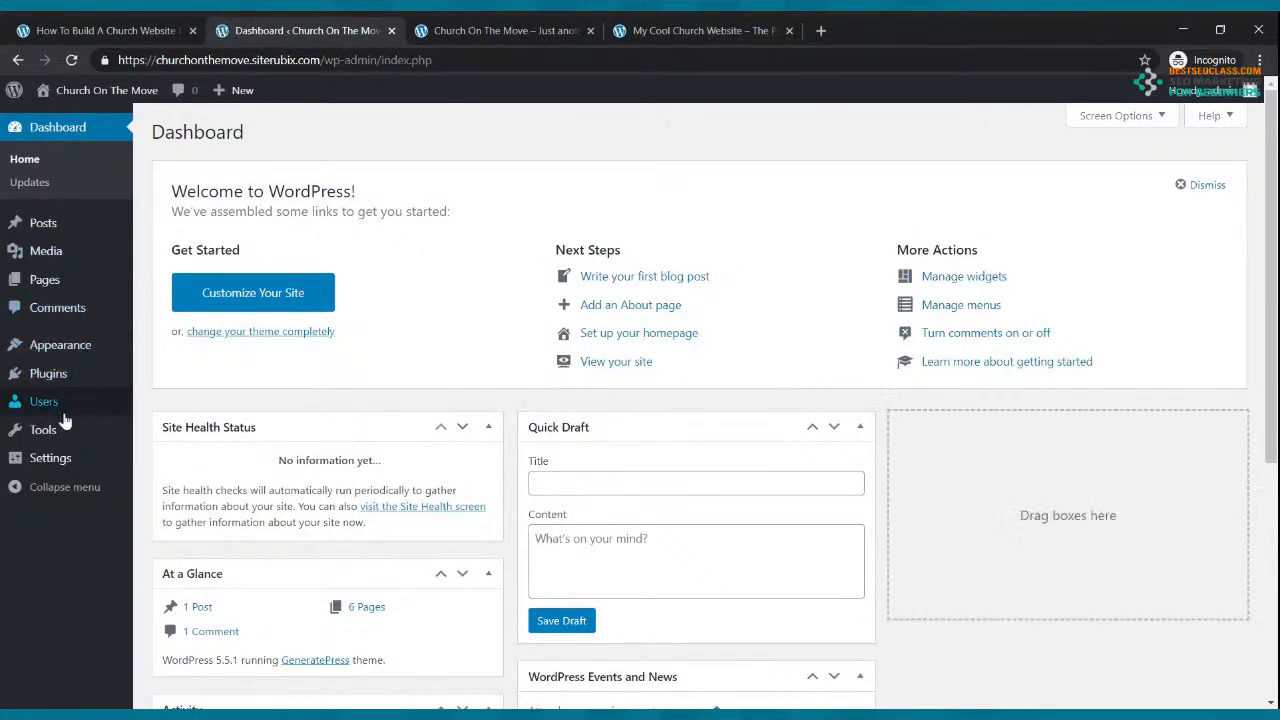
pyautogui.click(56, 464)
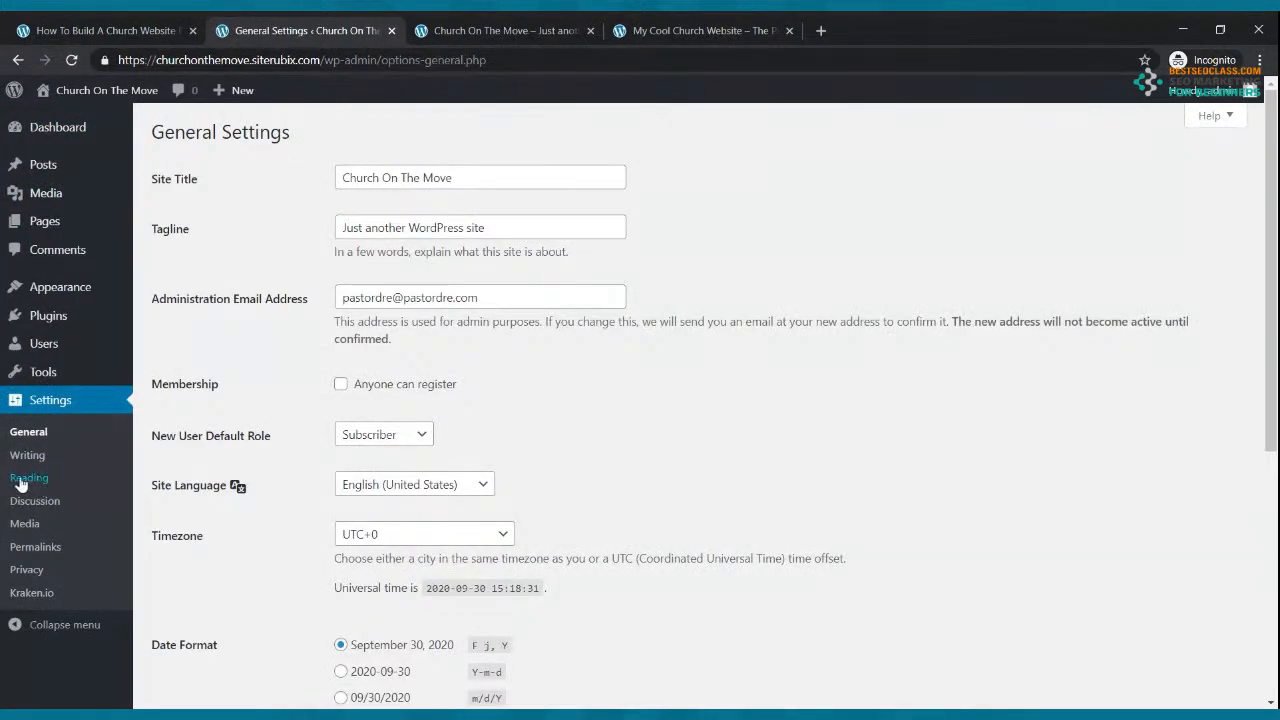
# Step: In Reading settings, set a static homepage of Home with Blog as posts page, then check the live site
pyautogui.click(20, 480)
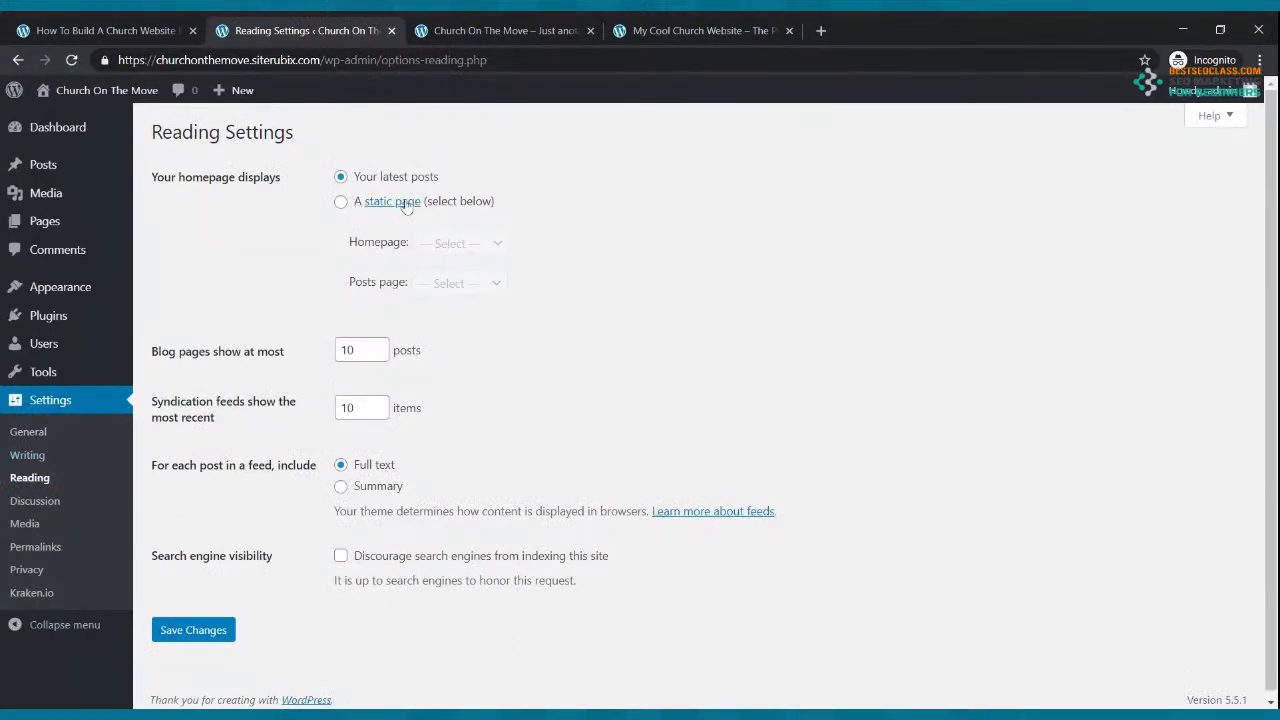
pyautogui.click(340, 203)
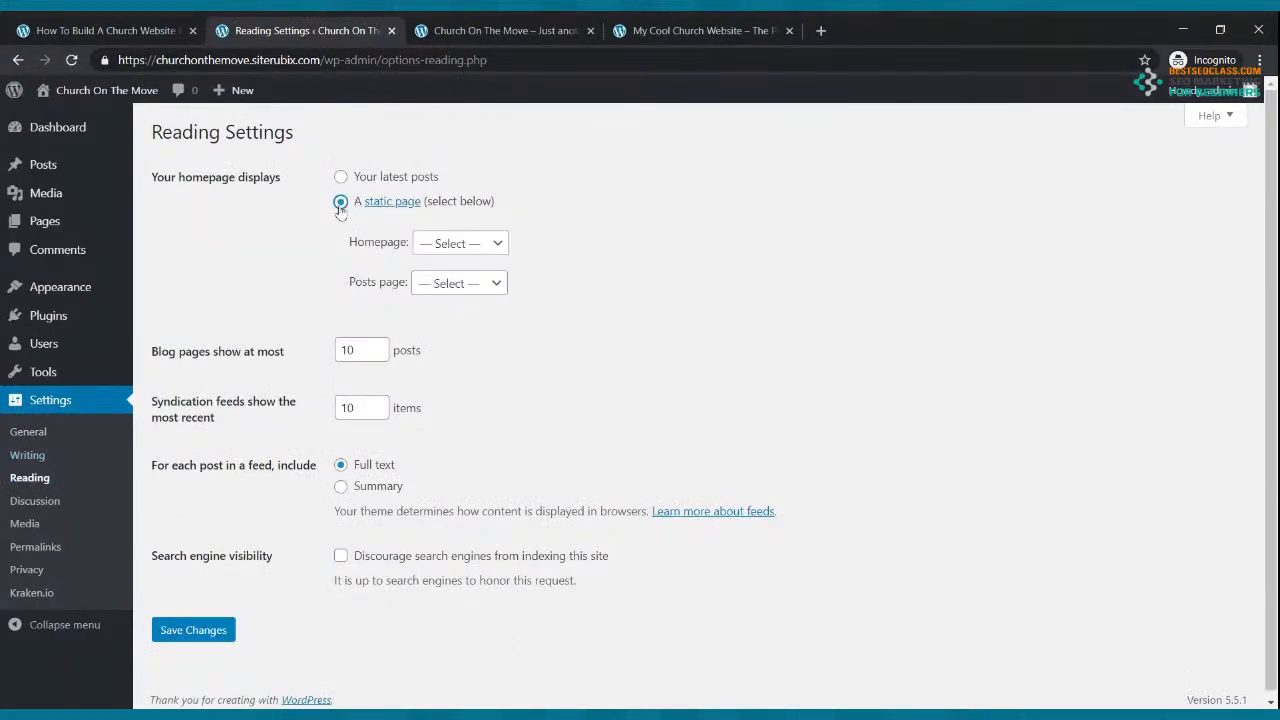
pyautogui.click(445, 250)
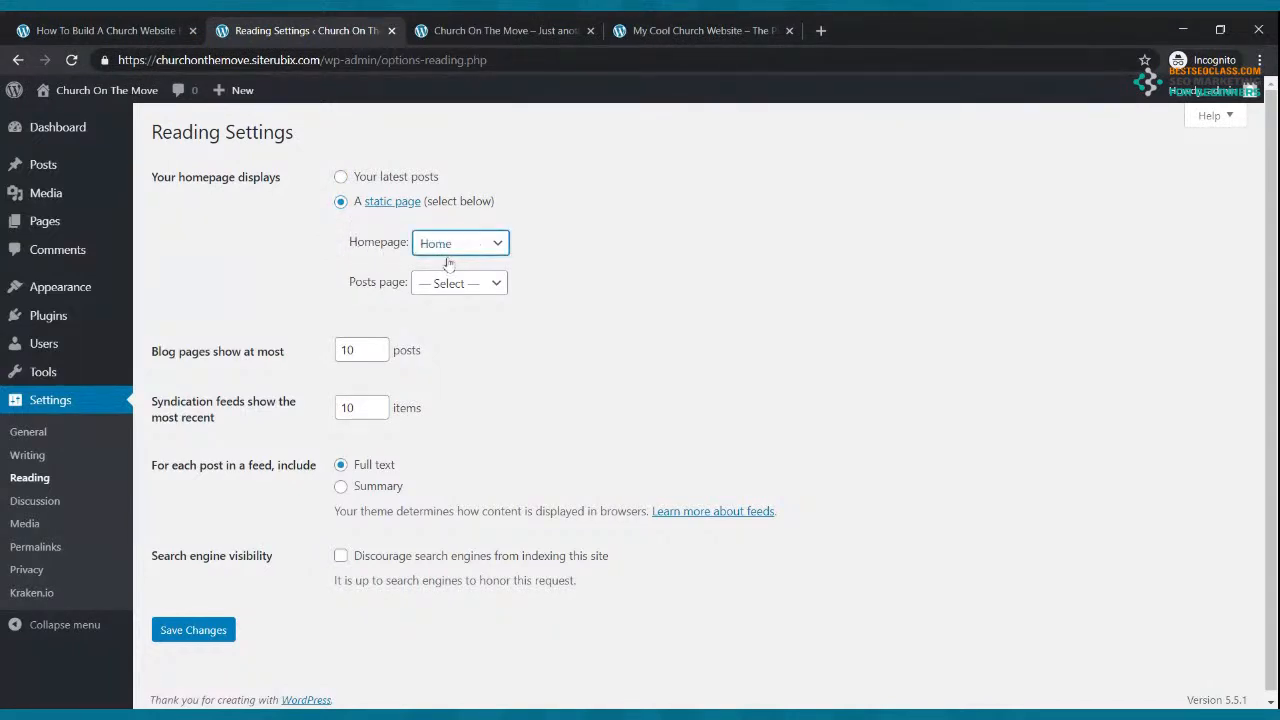
pyautogui.click(430, 284)
pyautogui.click(437, 339)
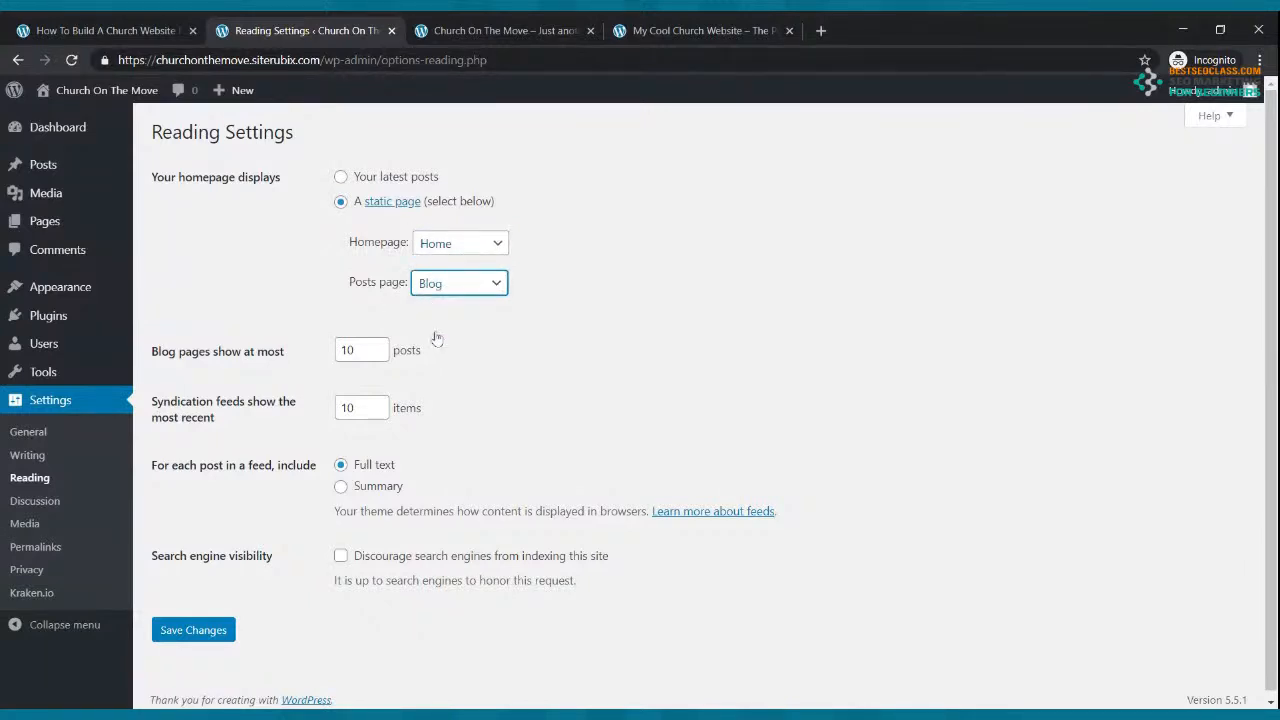
pyautogui.click(206, 626)
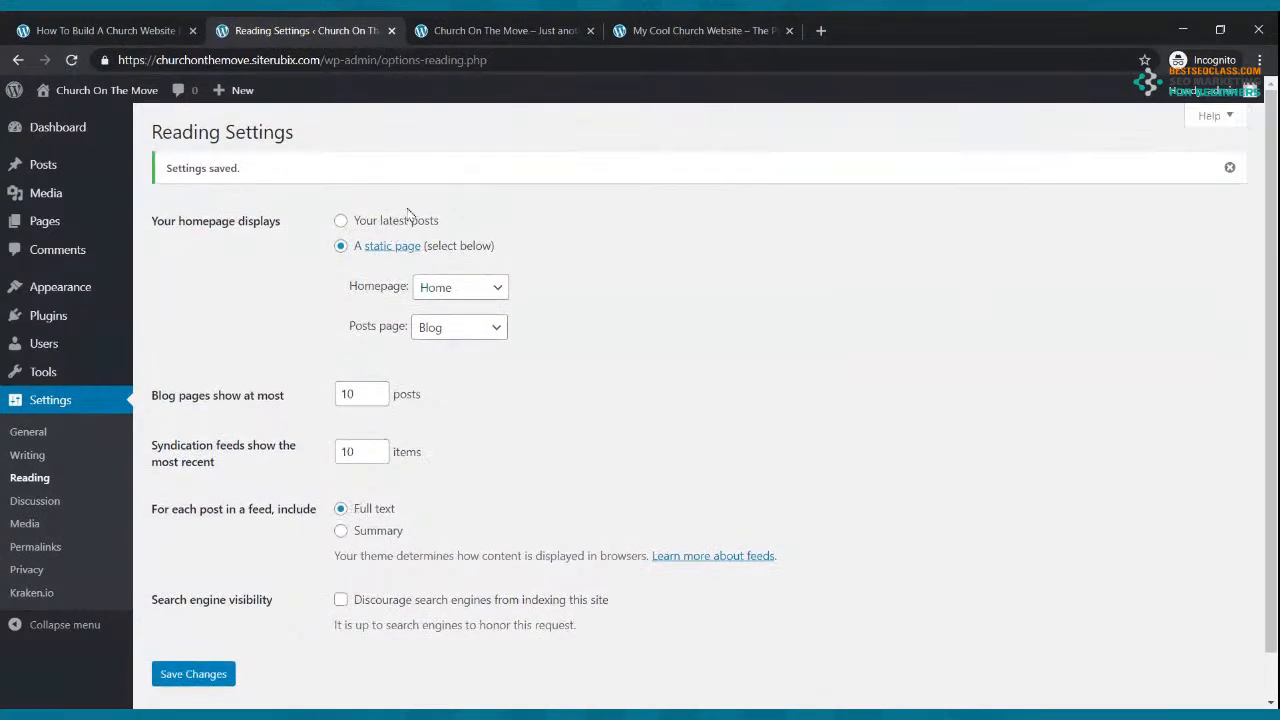
pyautogui.click(490, 30)
pyautogui.click(71, 60)
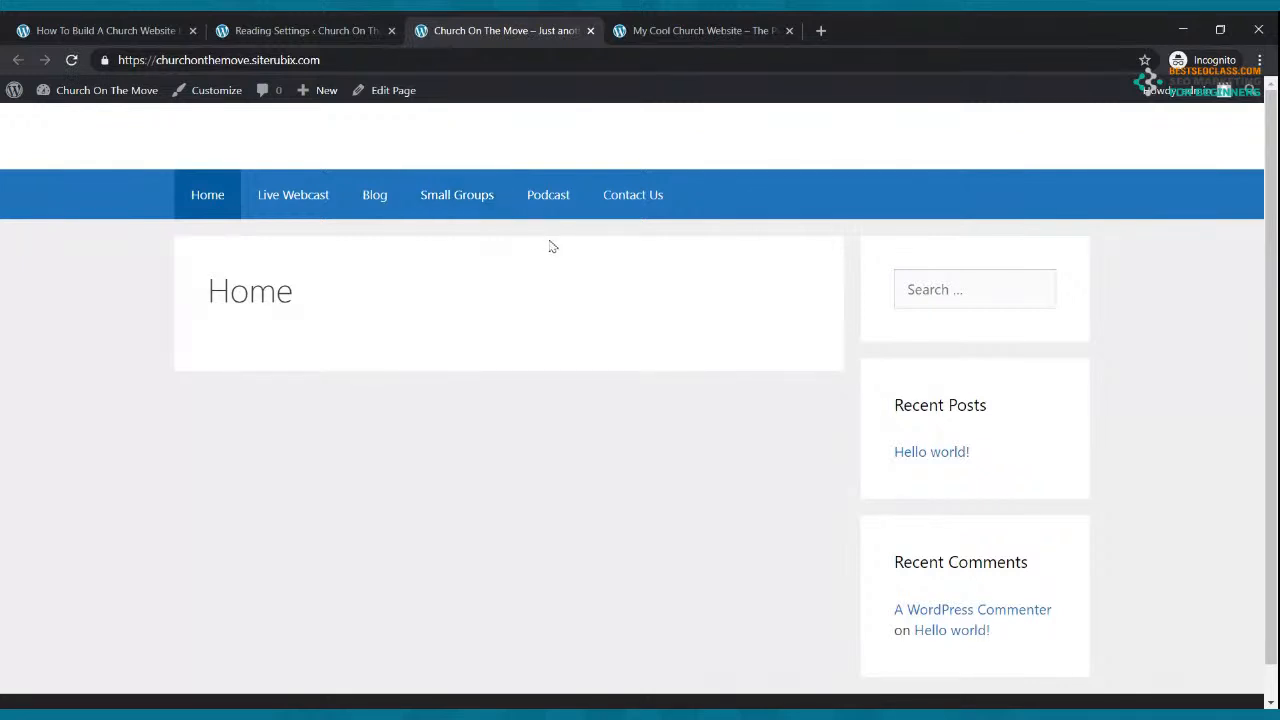
# Step: Compare with the reference church site, then open Home from All Pages in the block editor
pyautogui.click(695, 30)
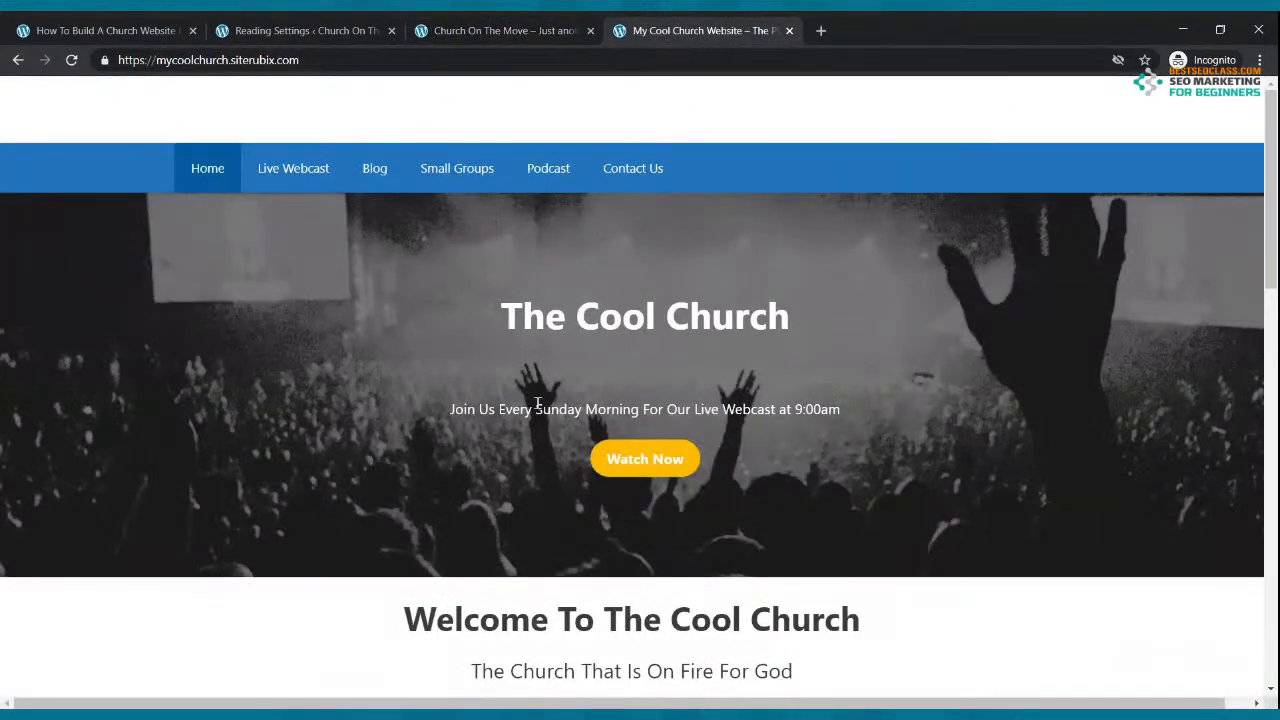
pyautogui.click(531, 28)
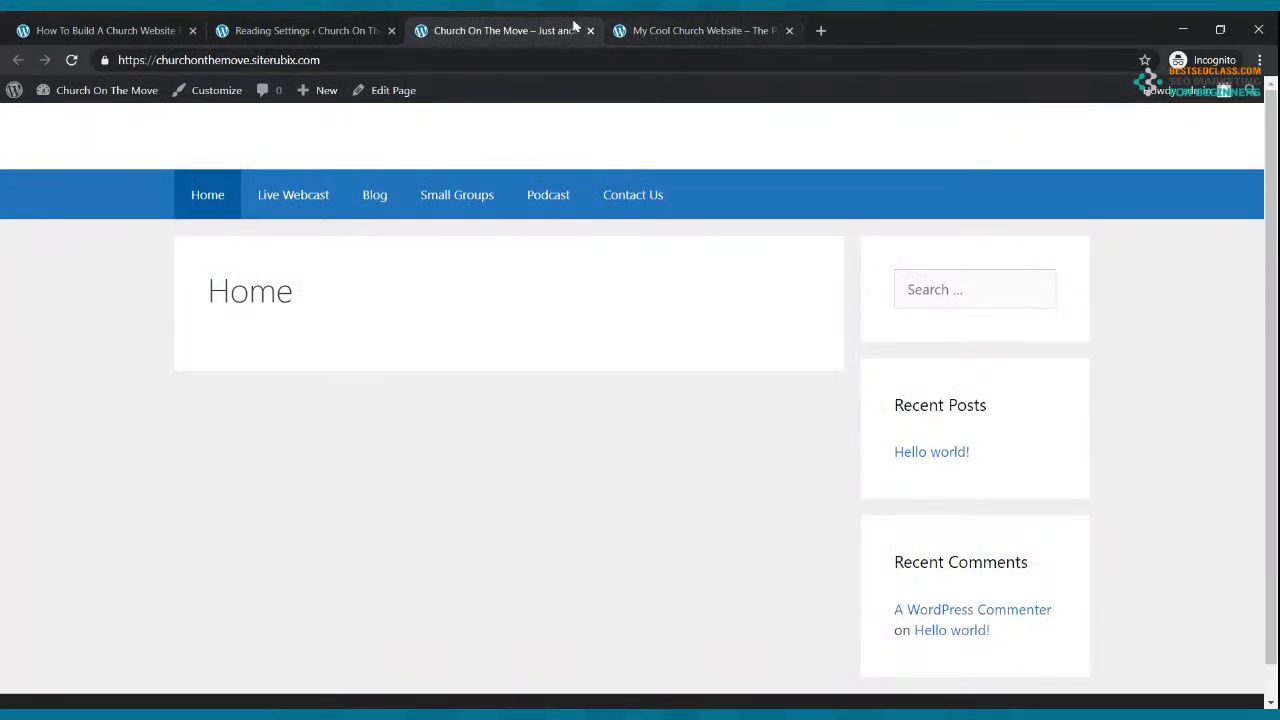
pyautogui.click(320, 30)
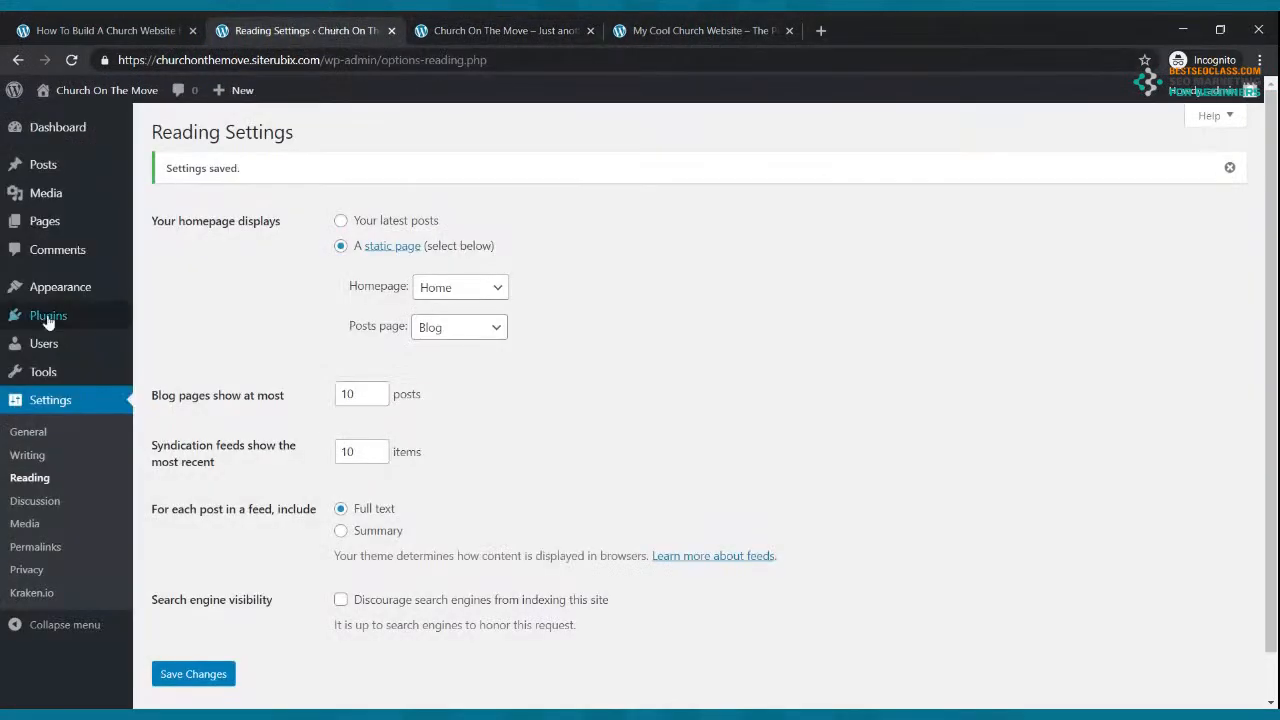
pyautogui.click(40, 221)
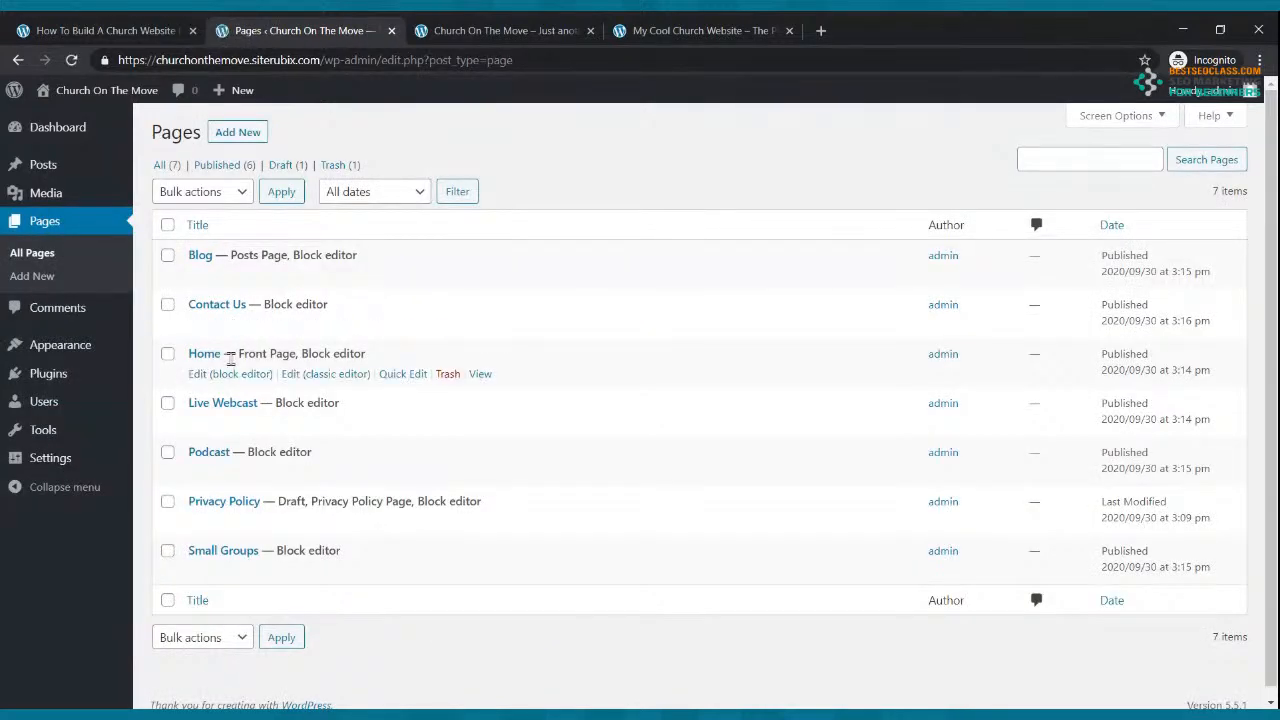
pyautogui.click(221, 377)
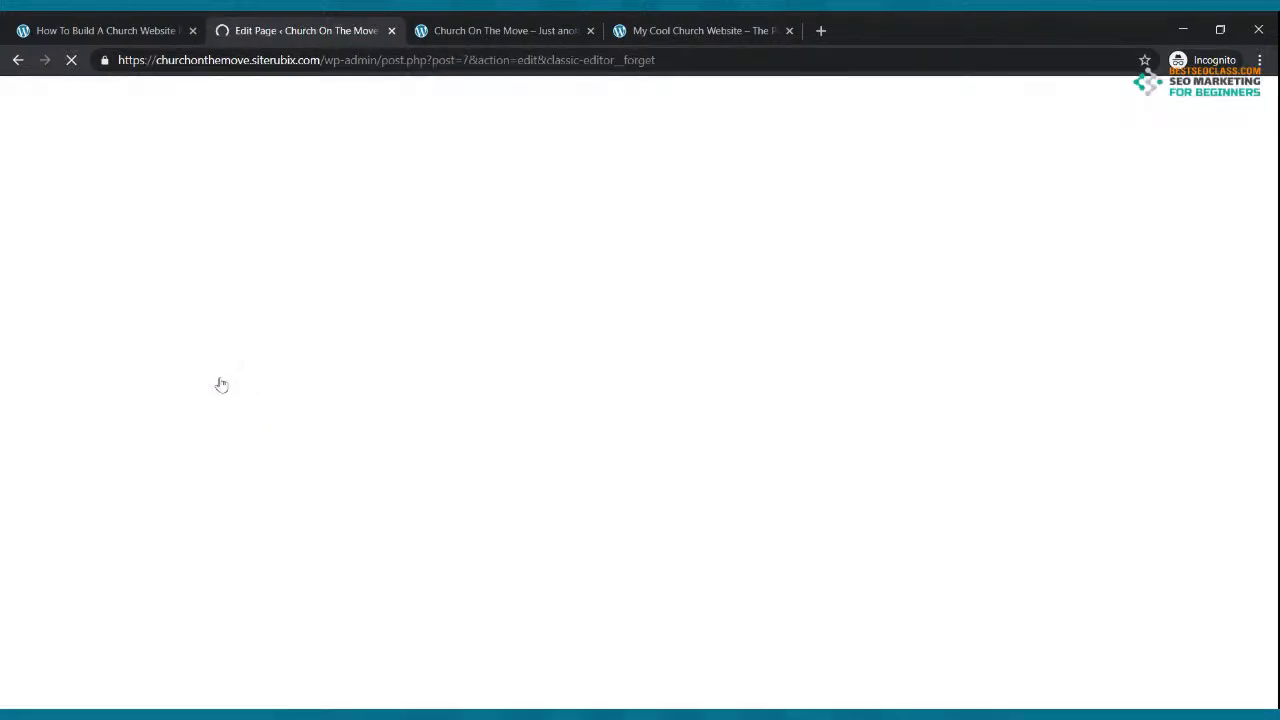
# Step: Give the Home page a Content (no sidebars) layout, update it, and reload the live site
pyautogui.click(468, 26)
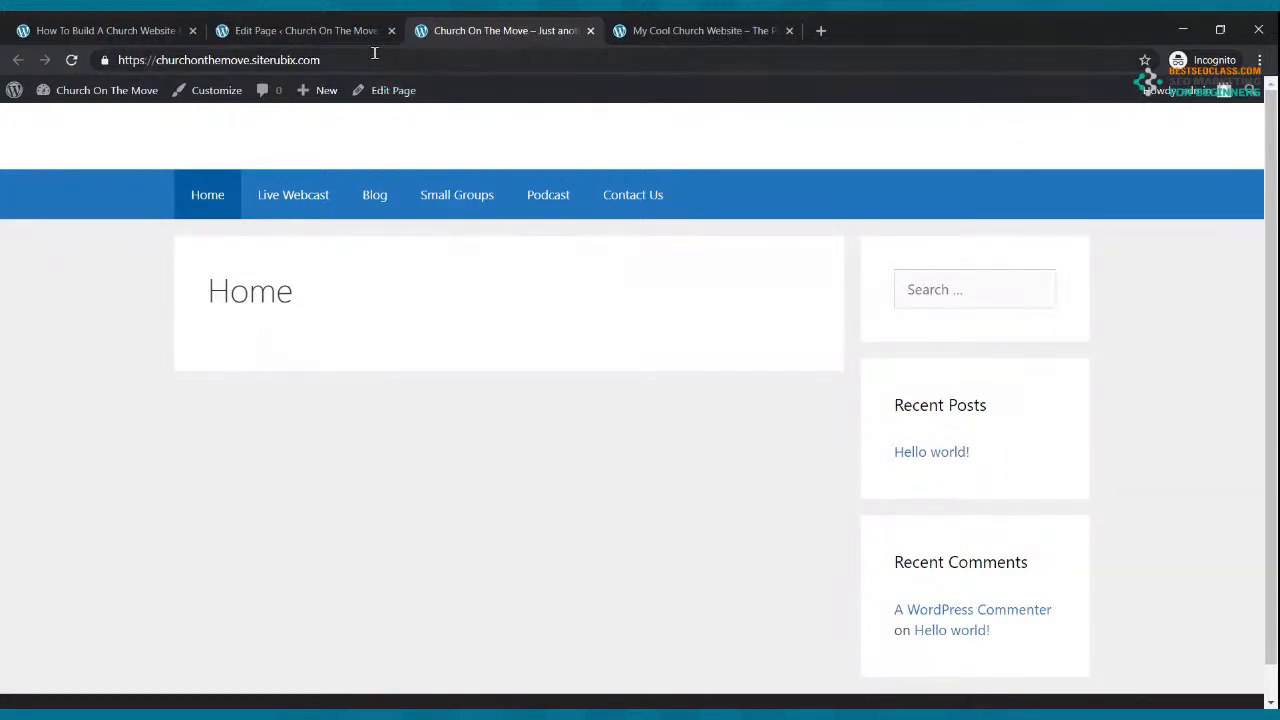
pyautogui.click(352, 33)
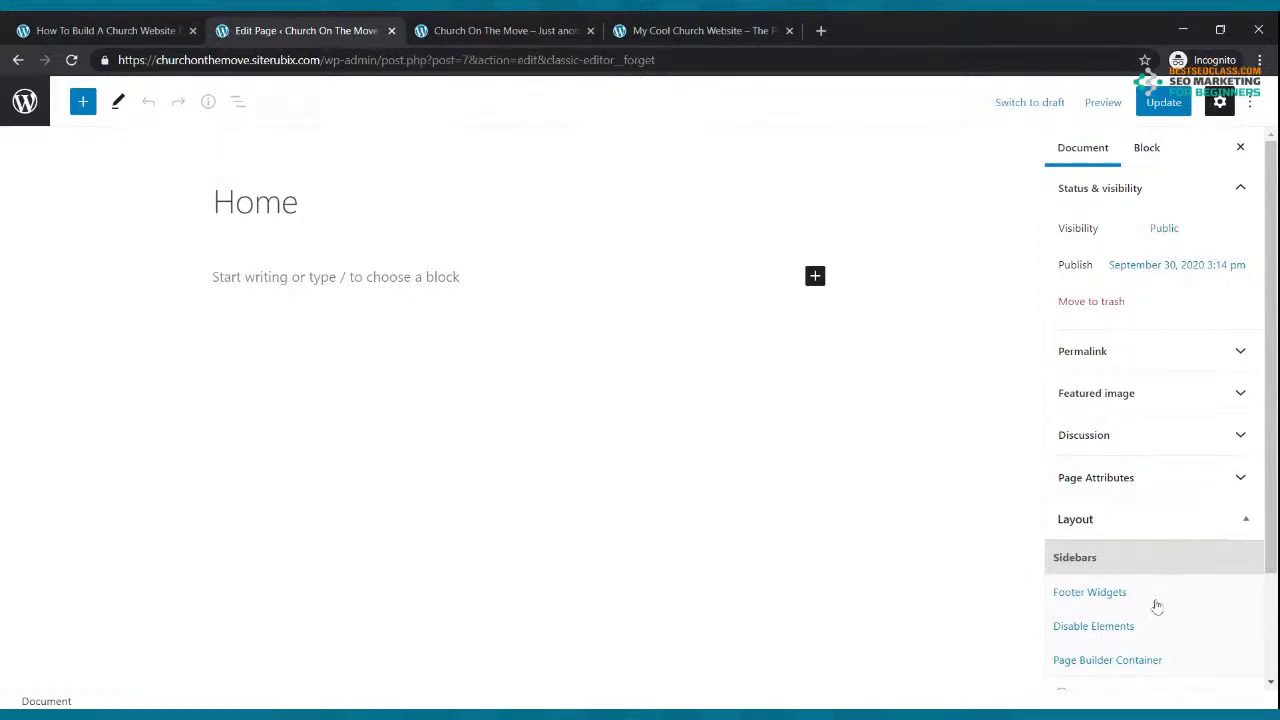
pyautogui.scroll(-2, 1143, 566)
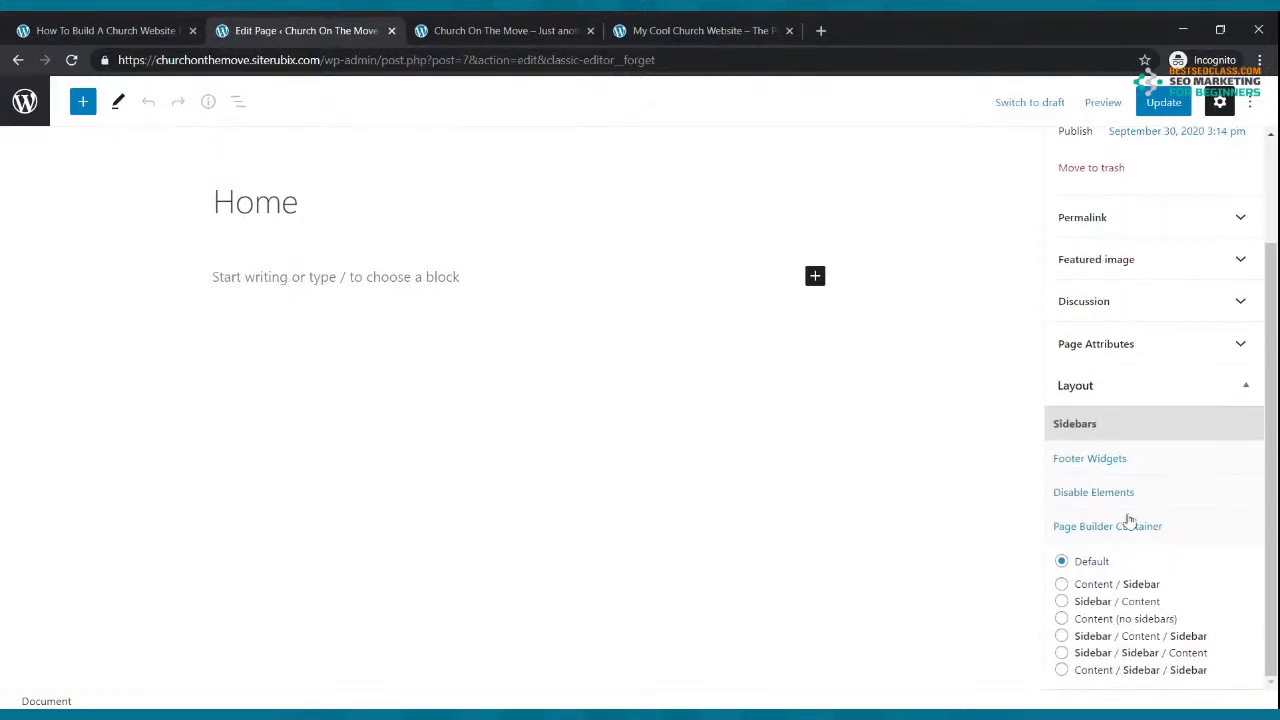
pyautogui.click(1061, 620)
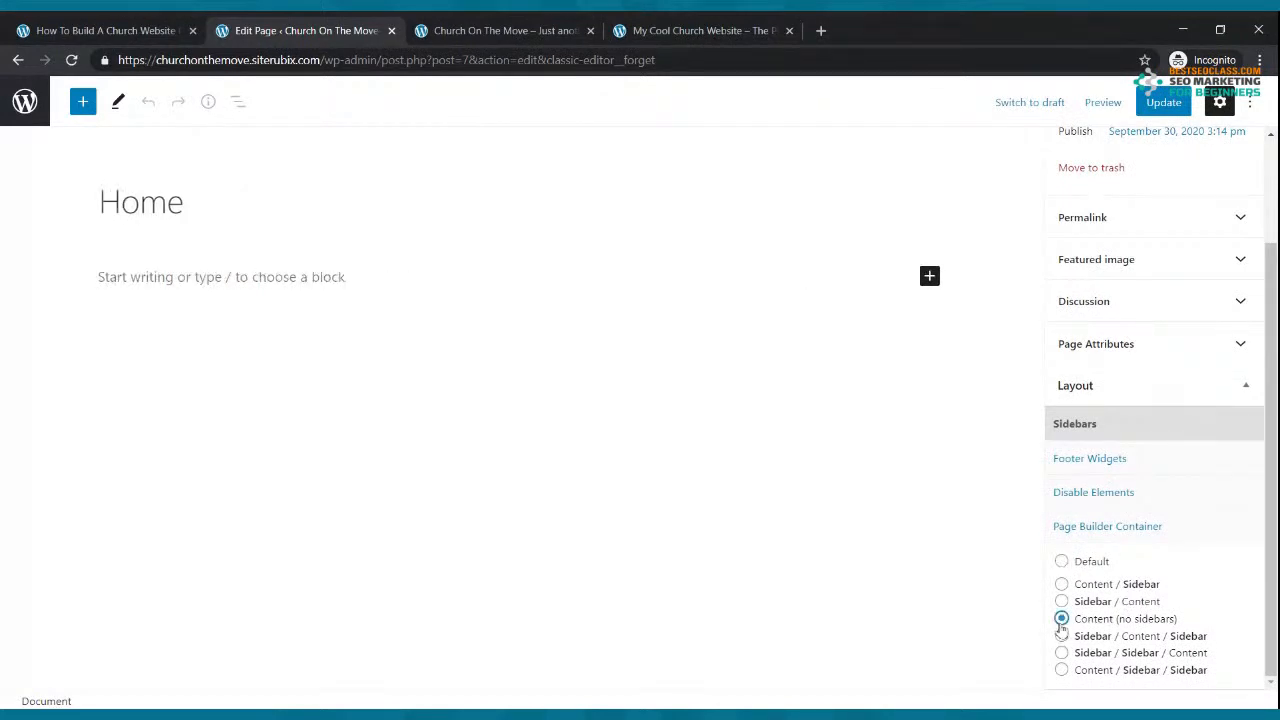
pyautogui.click(1158, 112)
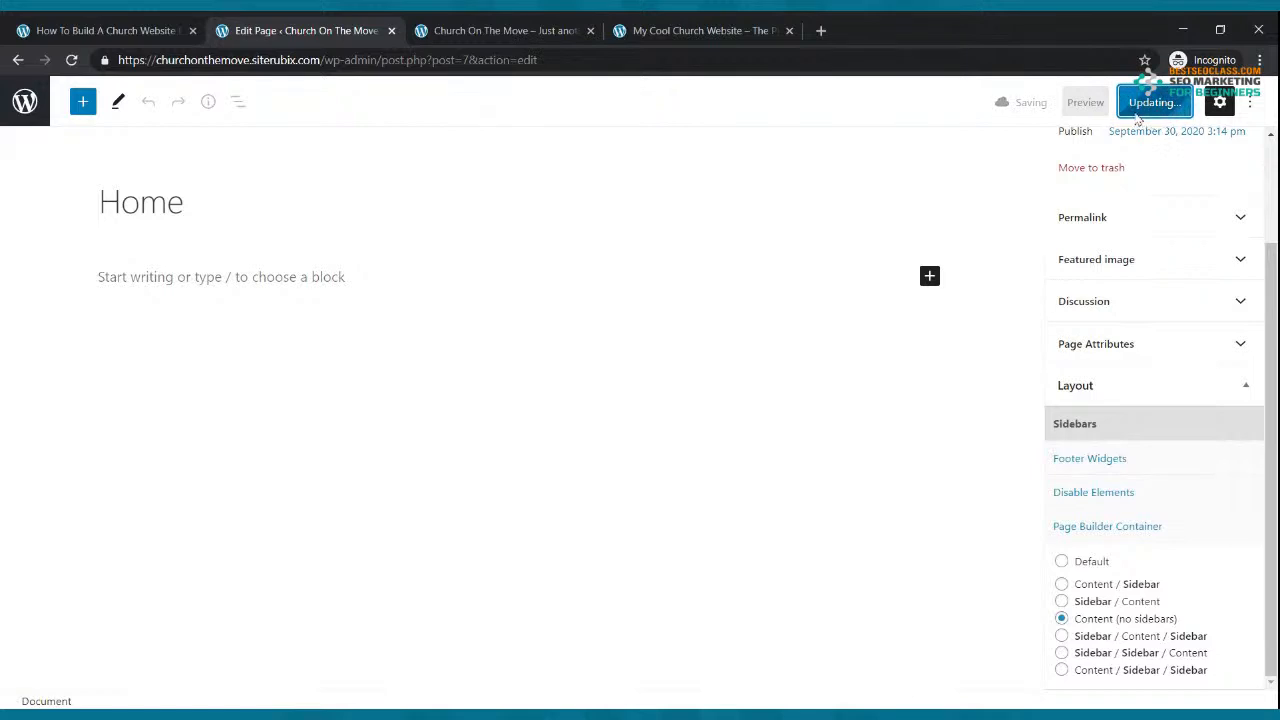
pyautogui.click(512, 25)
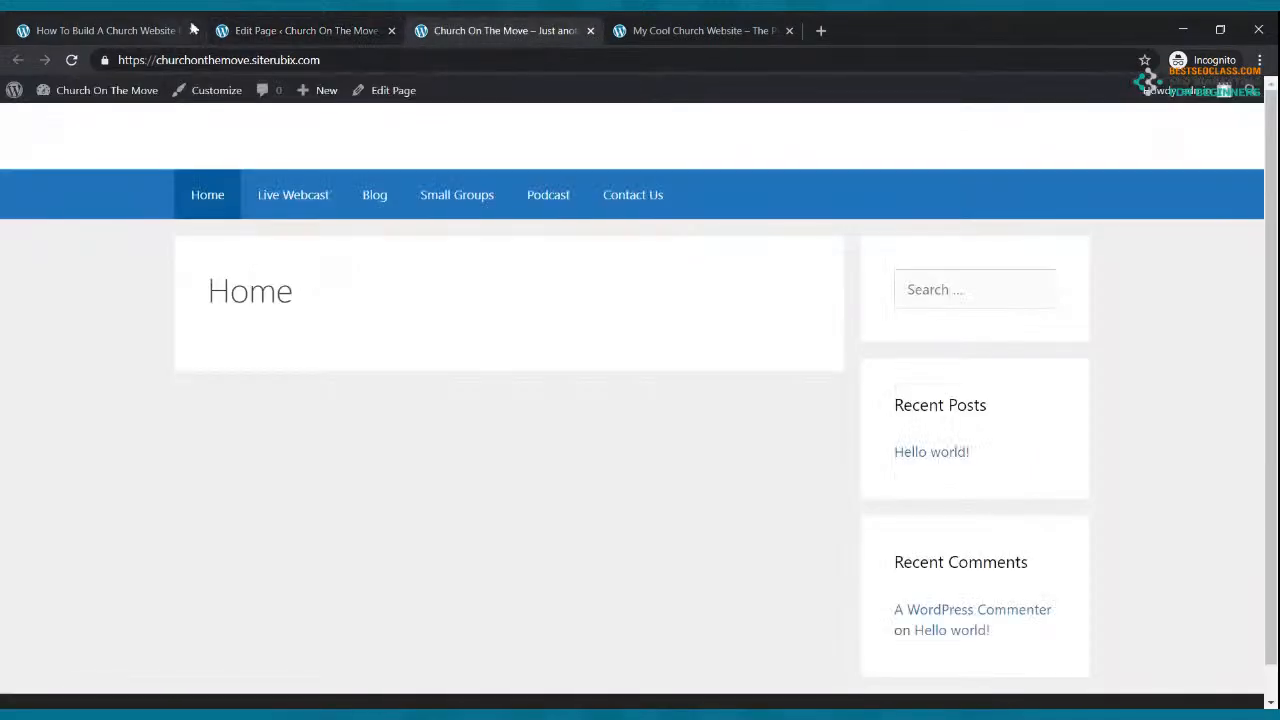
pyautogui.click(74, 61)
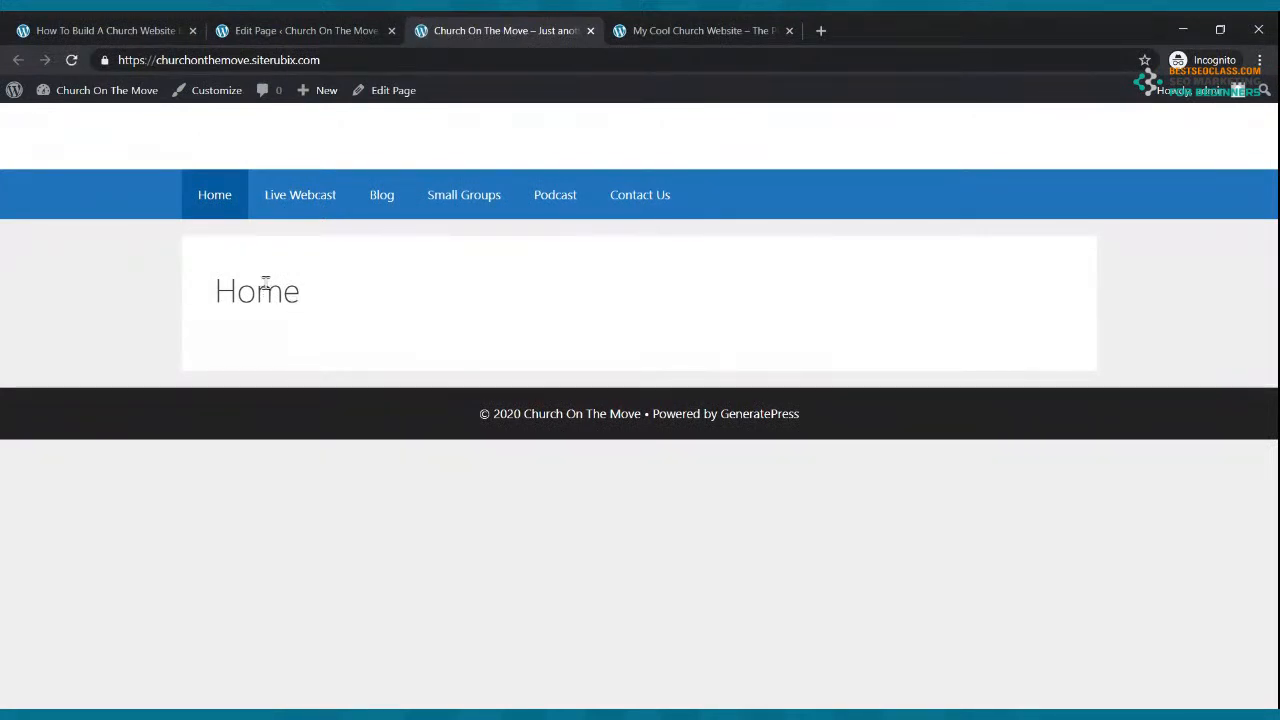
# Step: Disable the Home page's Content Title, update, and confirm the live page shows no title
pyautogui.click(248, 26)
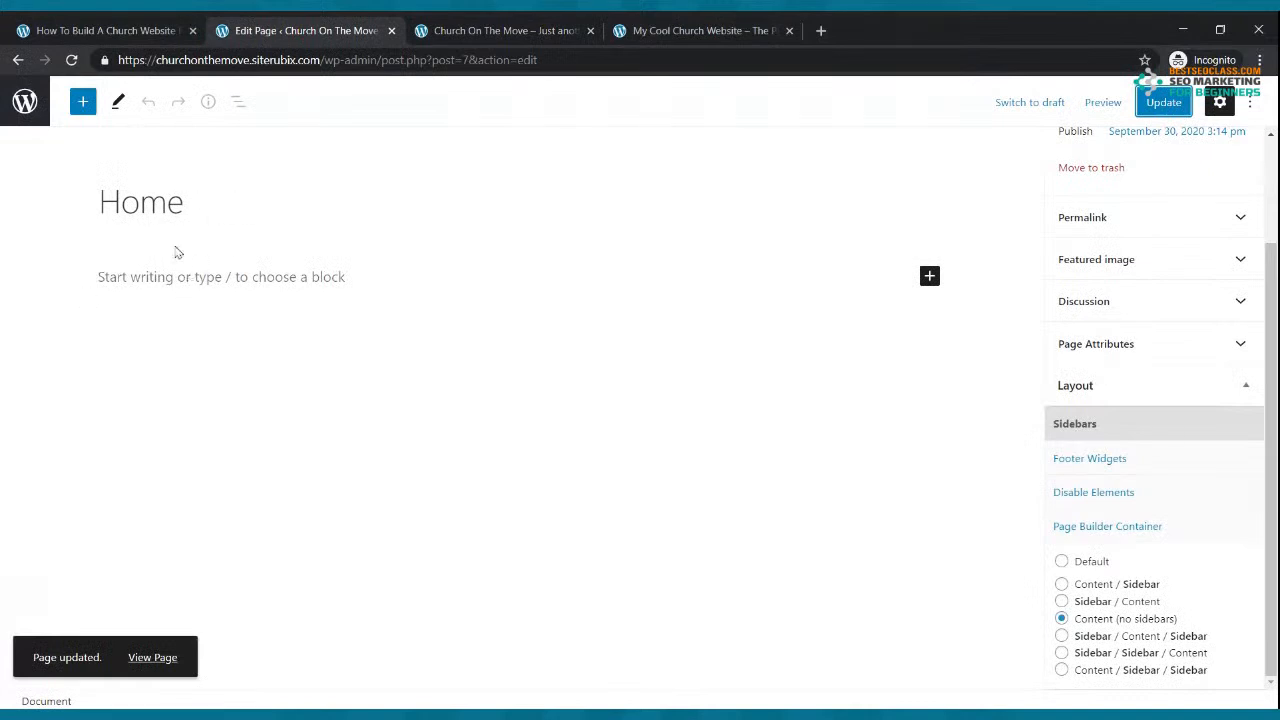
pyautogui.click(1091, 495)
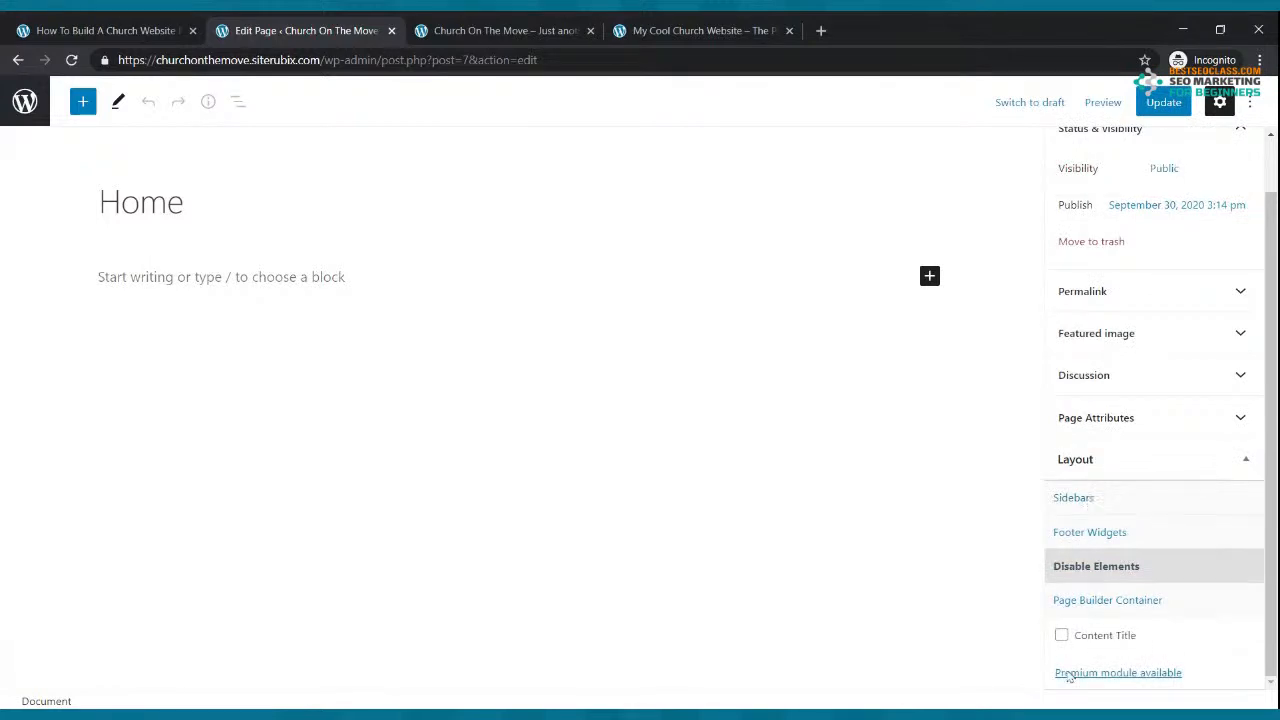
pyautogui.click(1062, 637)
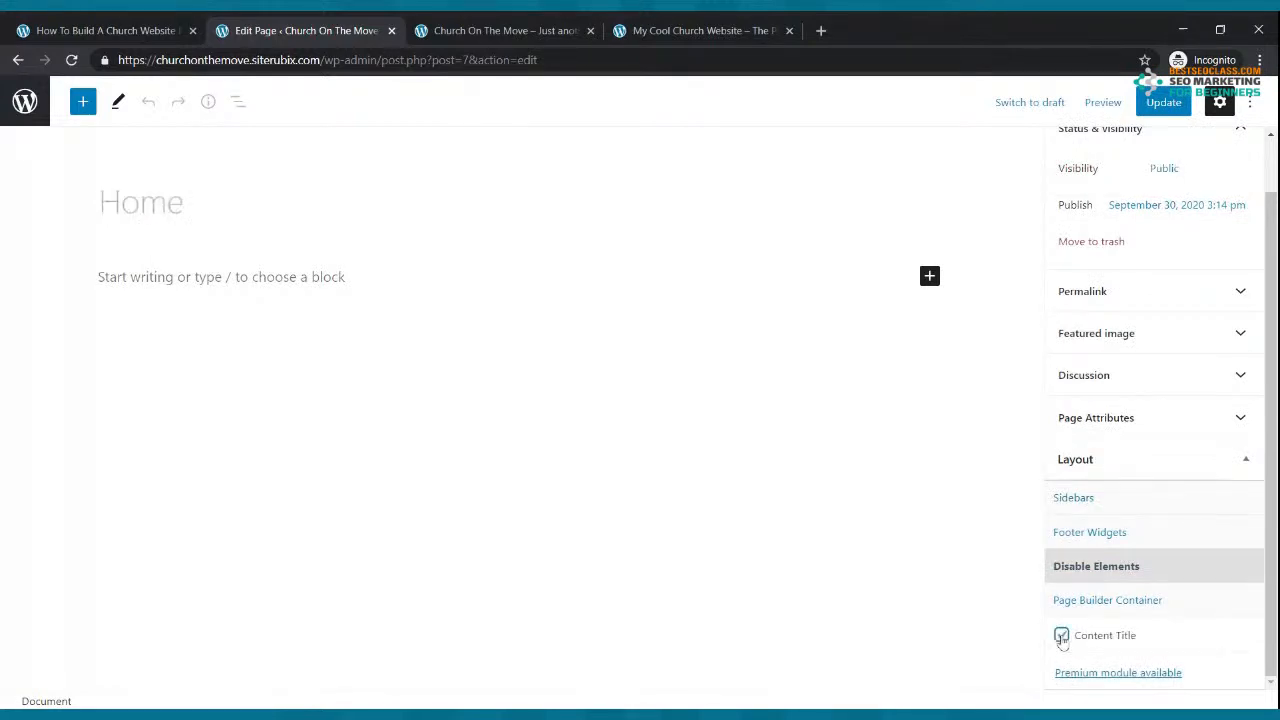
pyautogui.click(1163, 103)
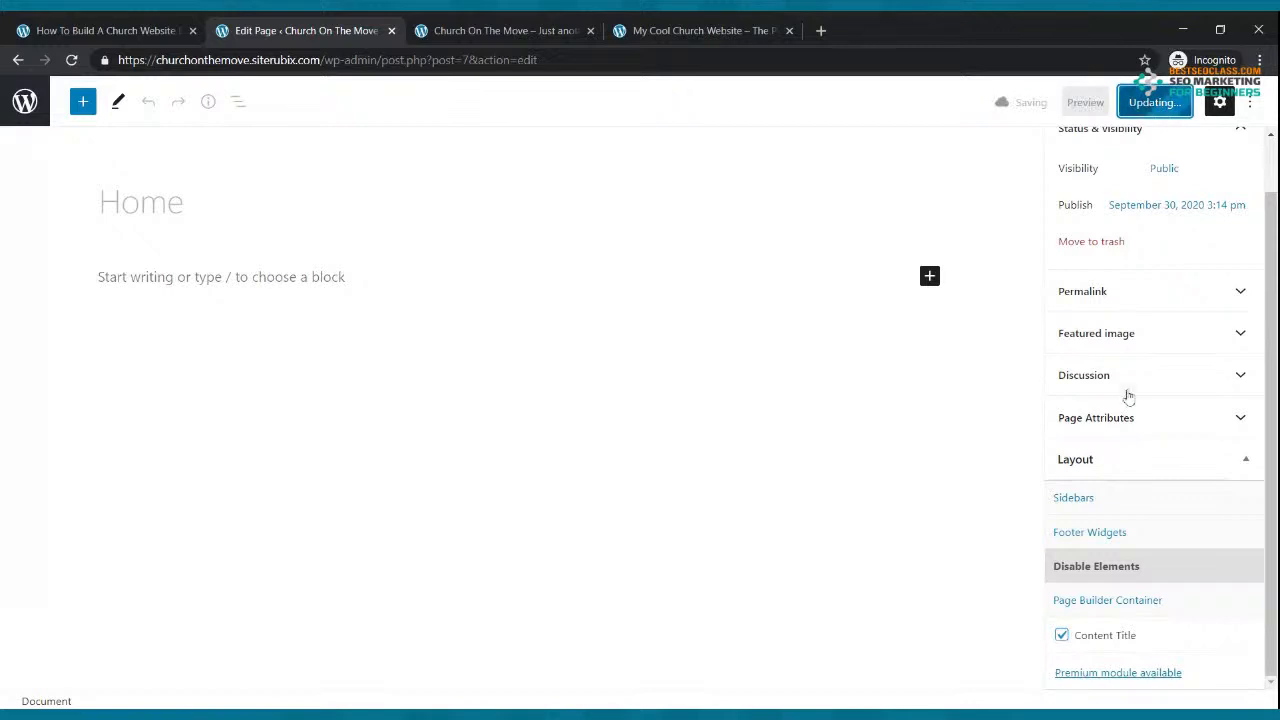
pyautogui.click(467, 24)
pyautogui.click(71, 60)
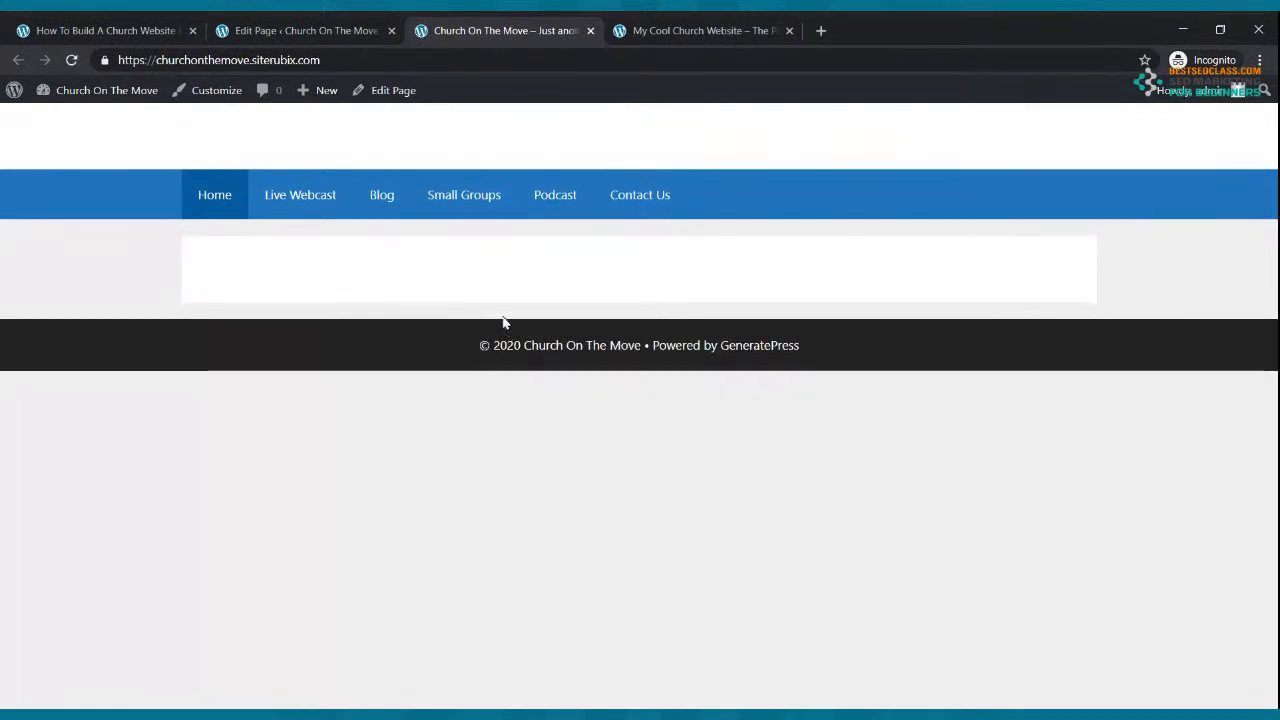
pyautogui.click(684, 30)
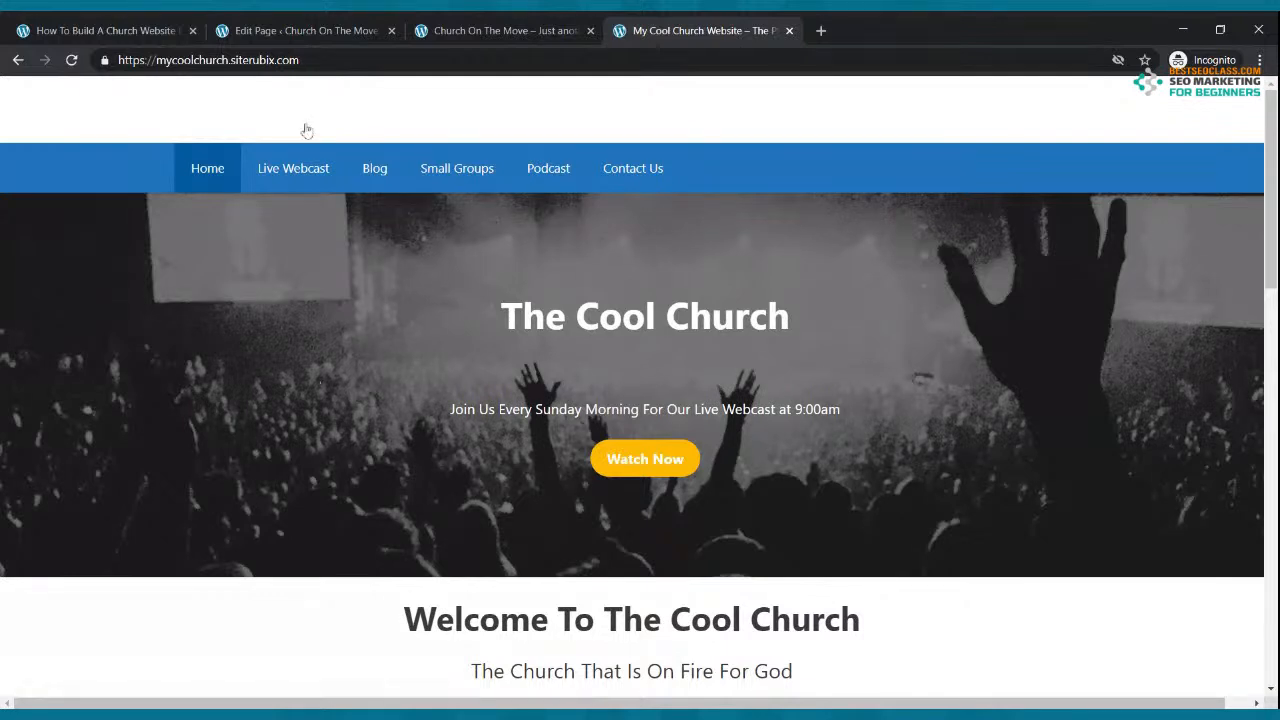
# Step: Search the block inserter for 'cover' and insert a Cover block into the Home page
pyautogui.click(326, 28)
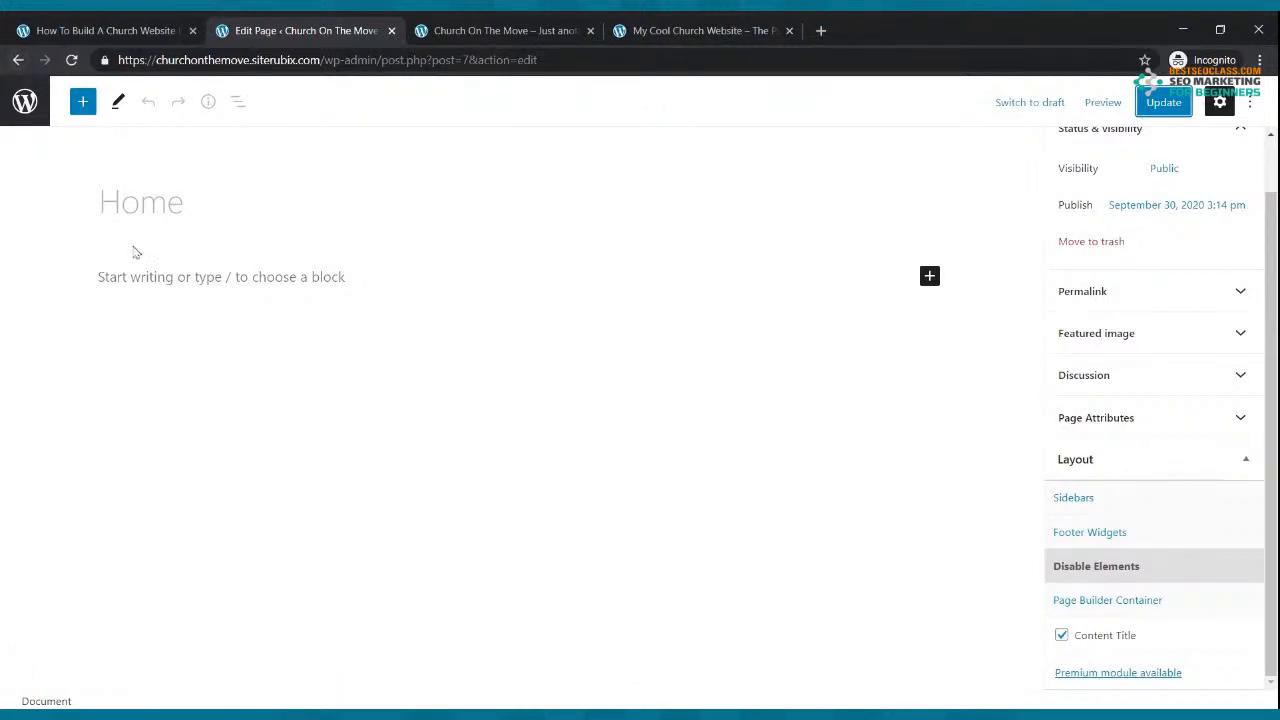
pyautogui.click(83, 103)
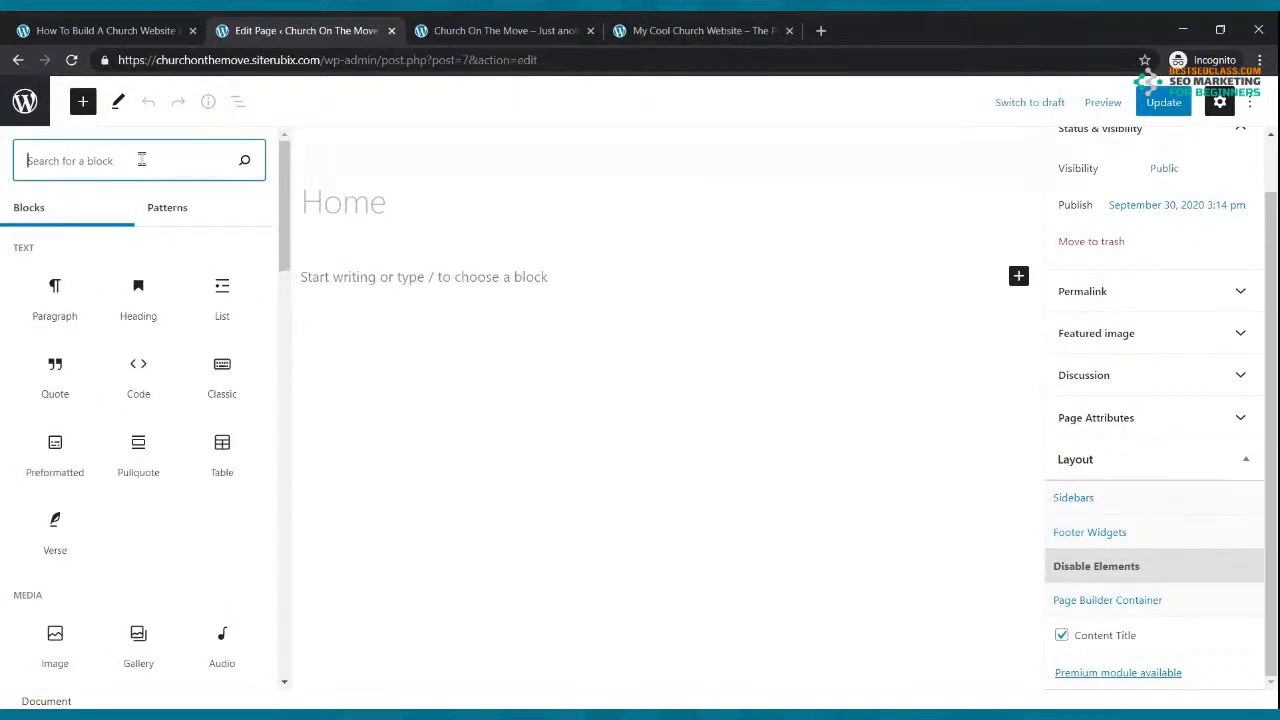
pyautogui.write('conte')
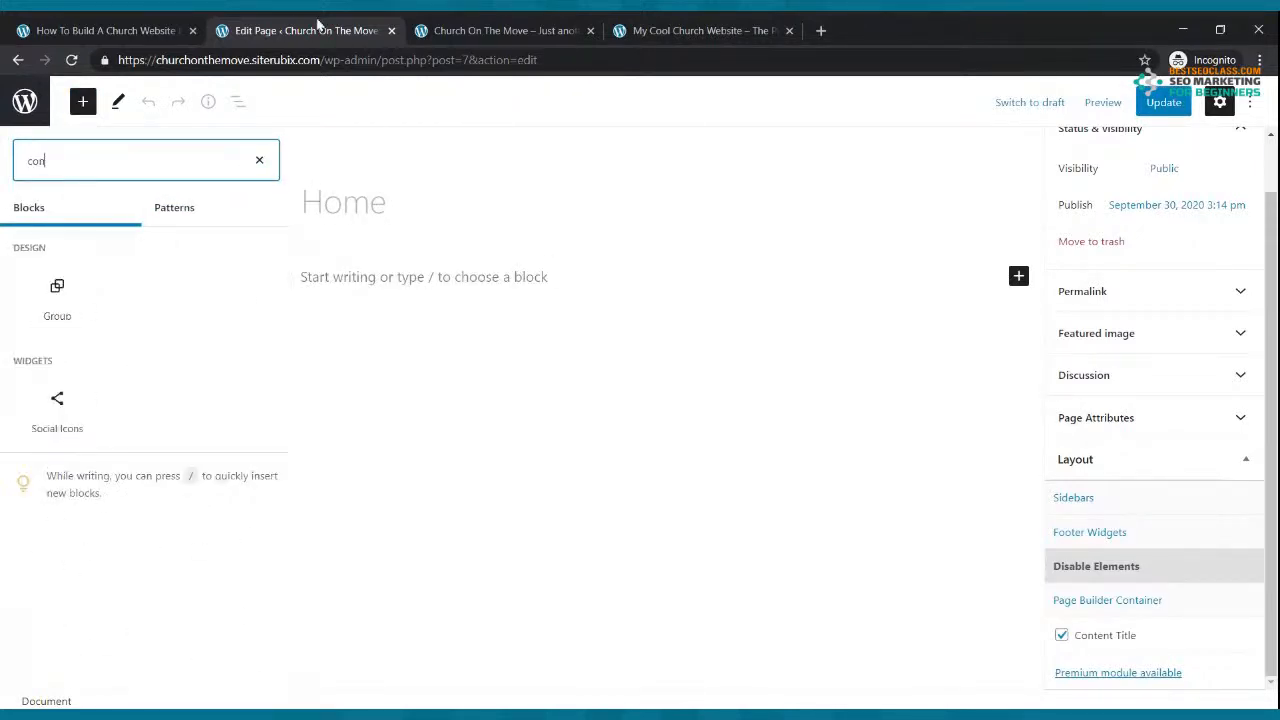
pyautogui.press('BackSpace')
pyautogui.press('BackSpace')
pyautogui.press('BackSpace')
pyautogui.write('v')
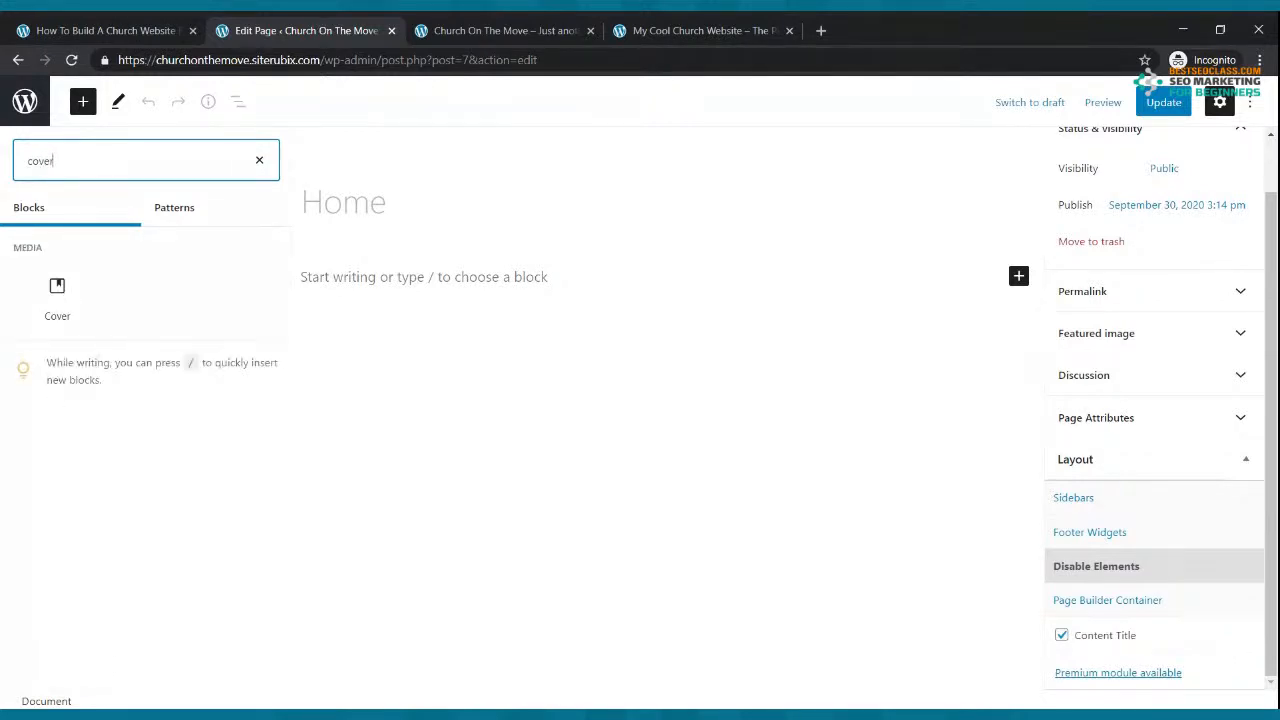
pyautogui.write('er')
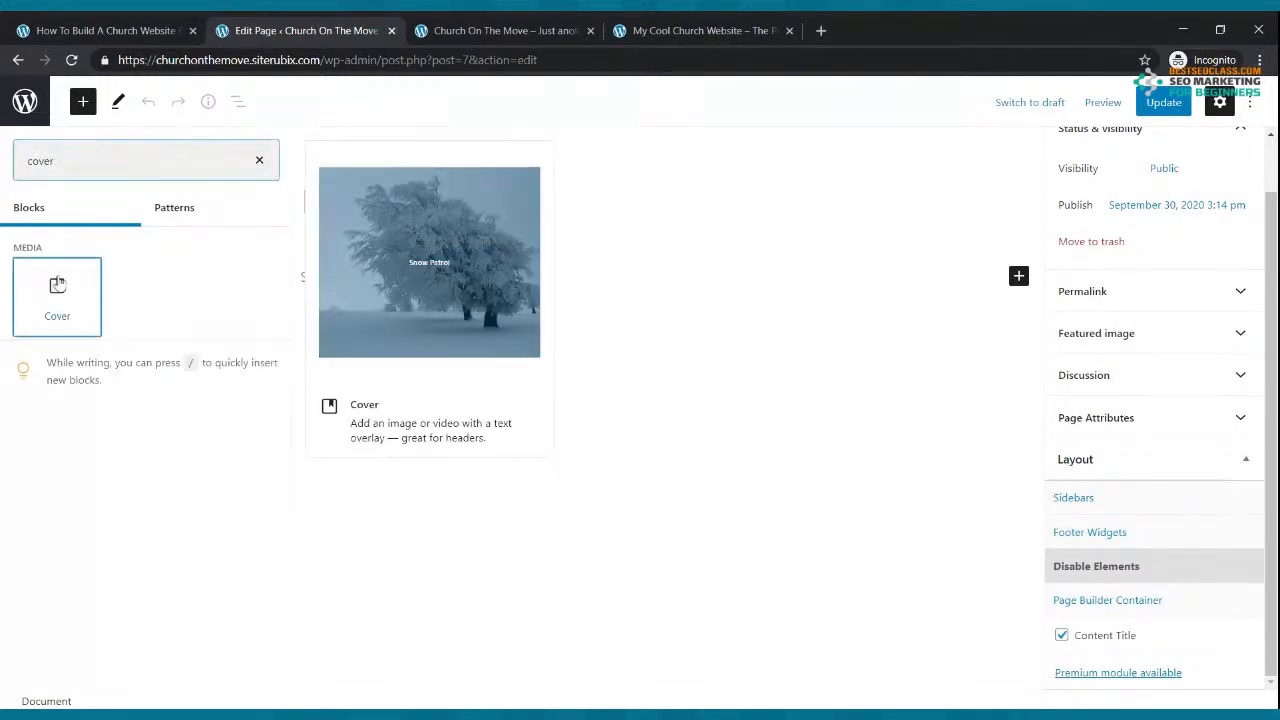
pyautogui.click(57, 292)
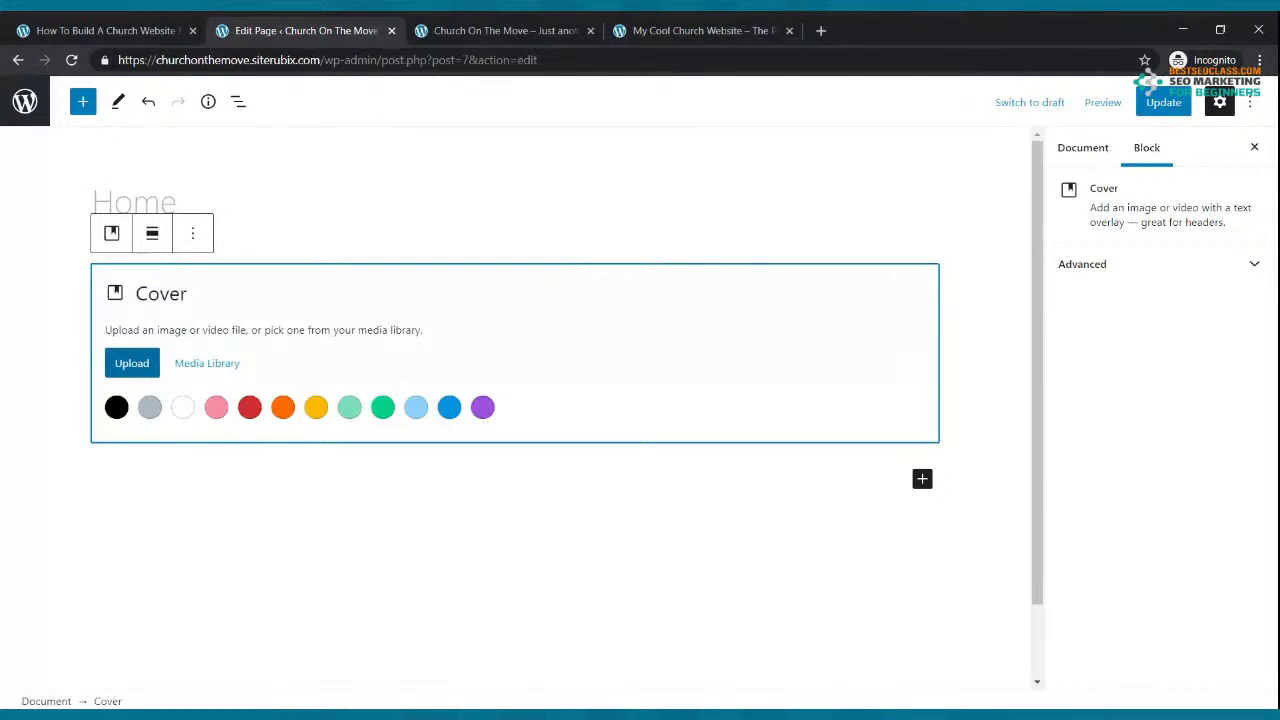
# Step: Upload the black-and-white crowd image as the Cover background and update the page
pyautogui.click(134, 365)
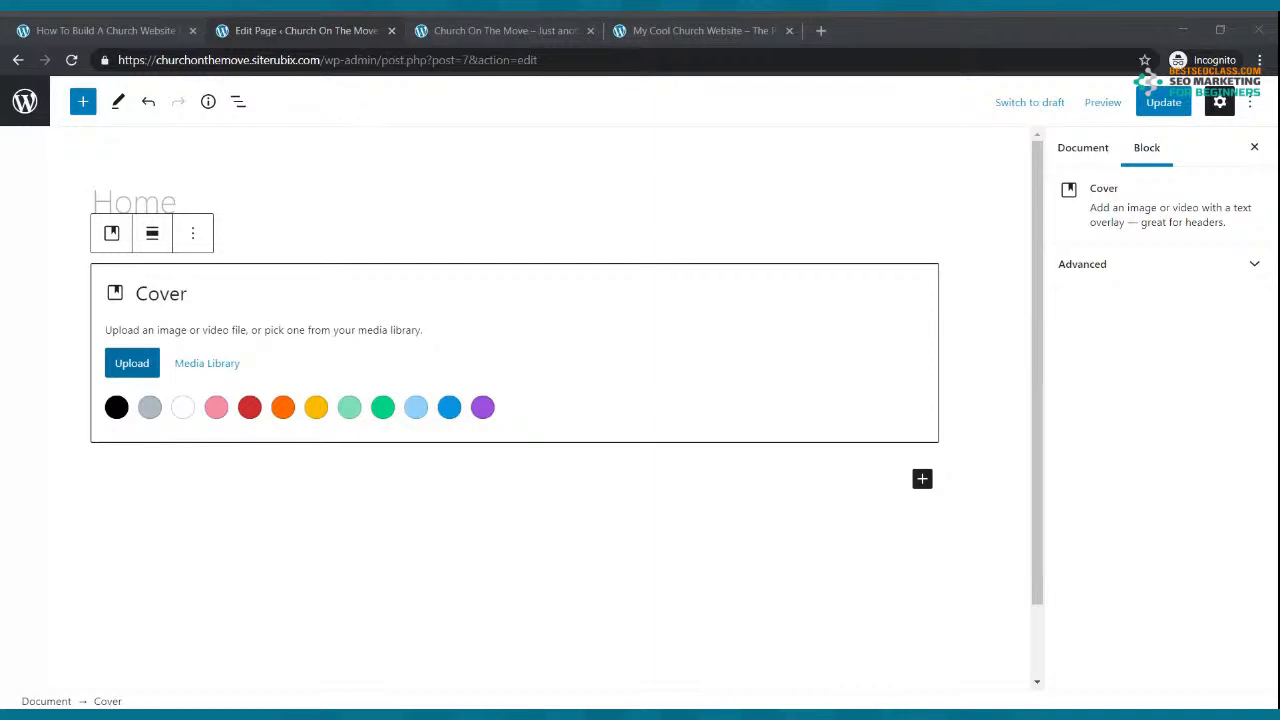
pyautogui.click(552, 323)
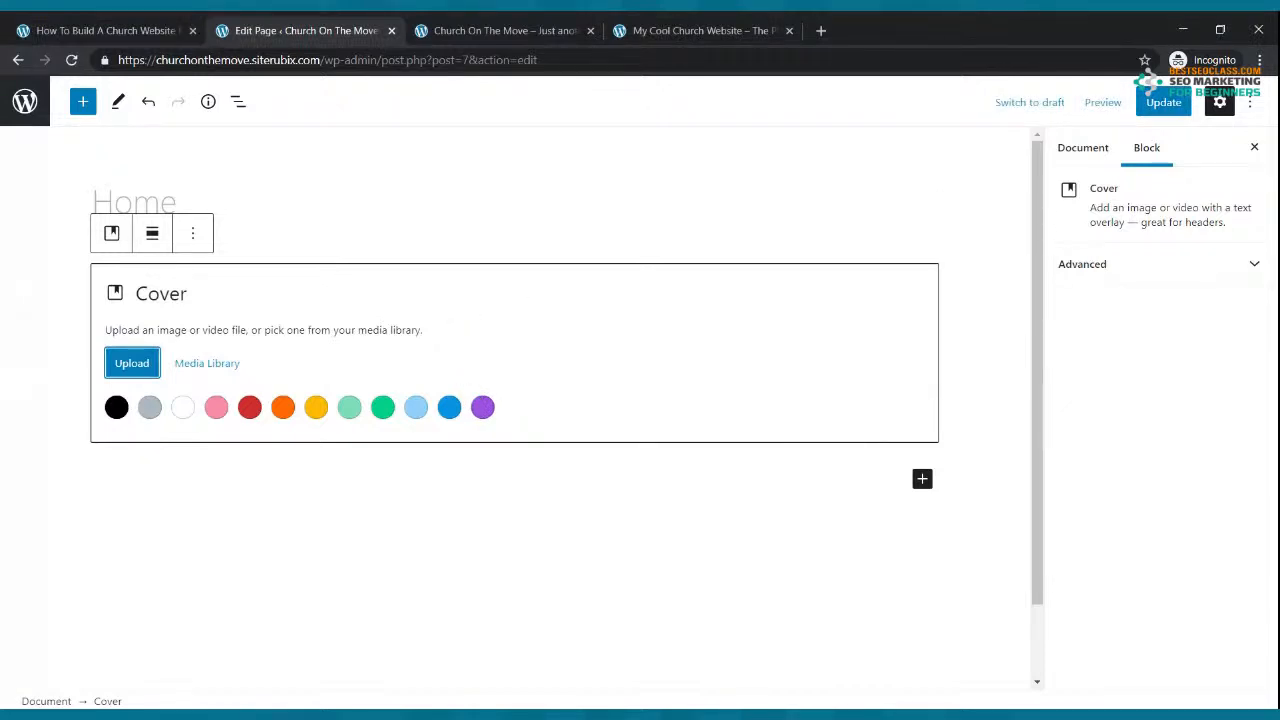
pyautogui.click(1163, 102)
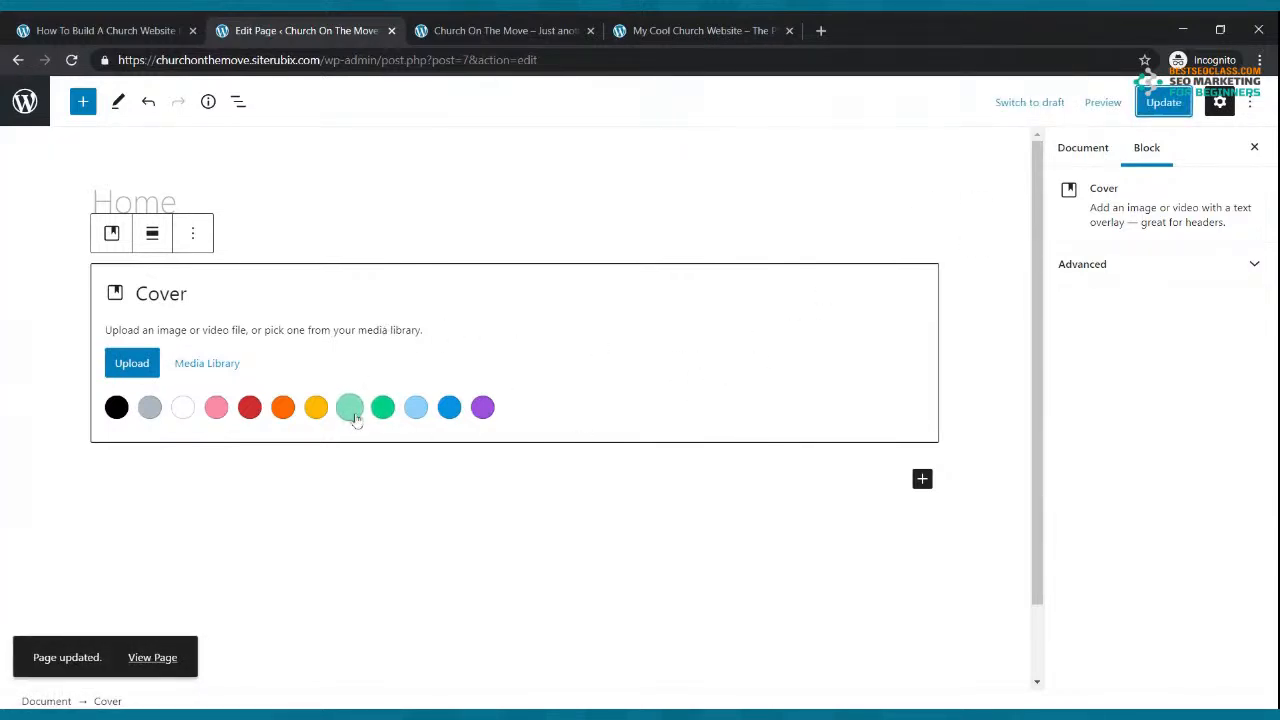
pyautogui.click(250, 407)
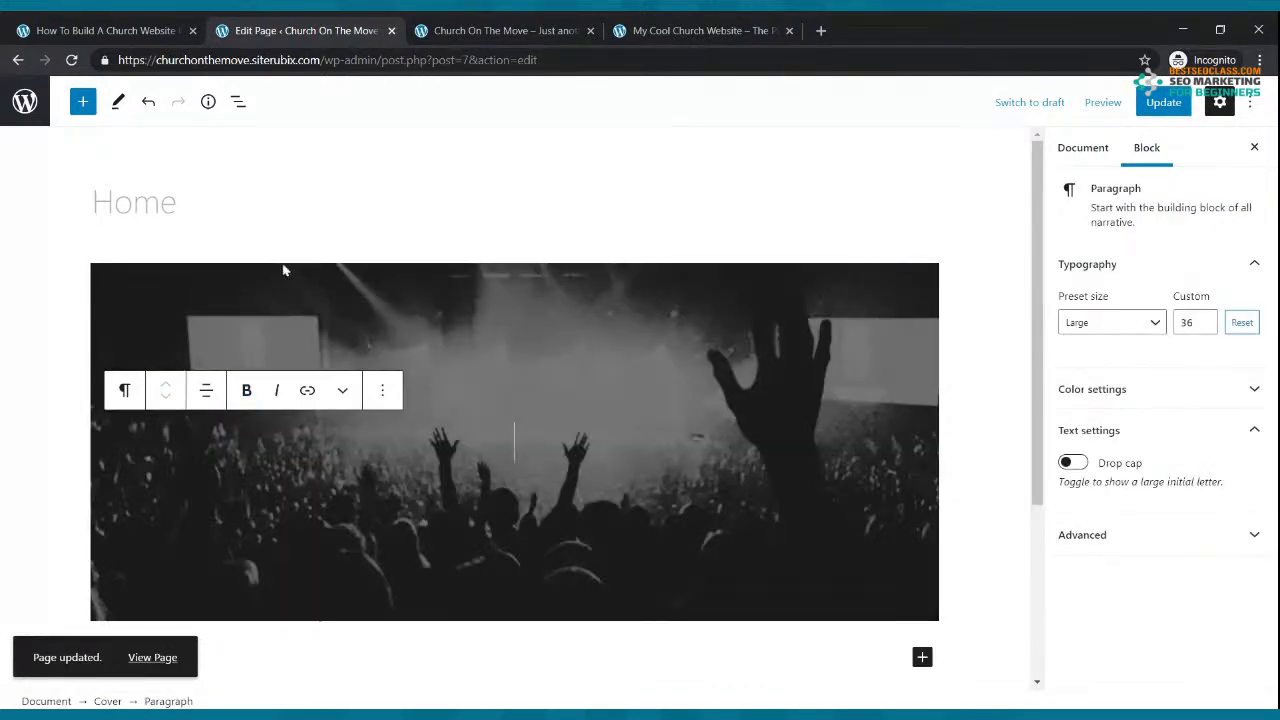
pyautogui.scroll(-1, 367, 200)
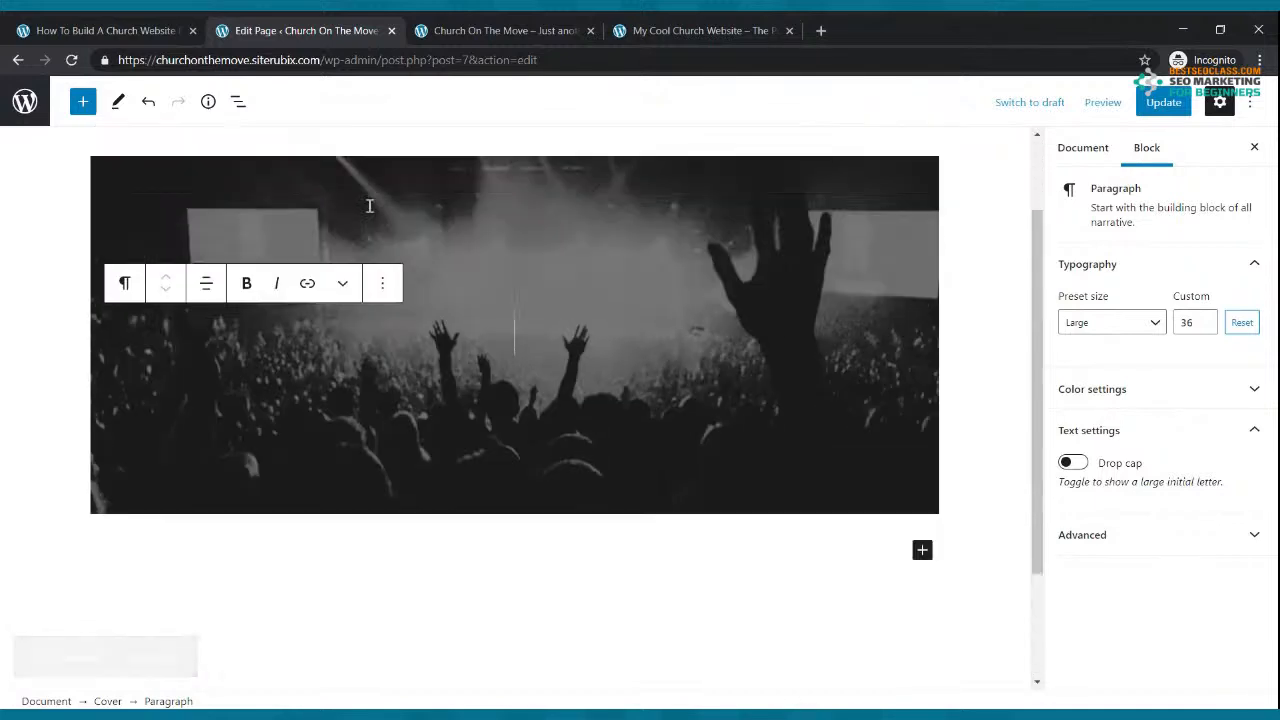
pyautogui.scroll(1, 369, 205)
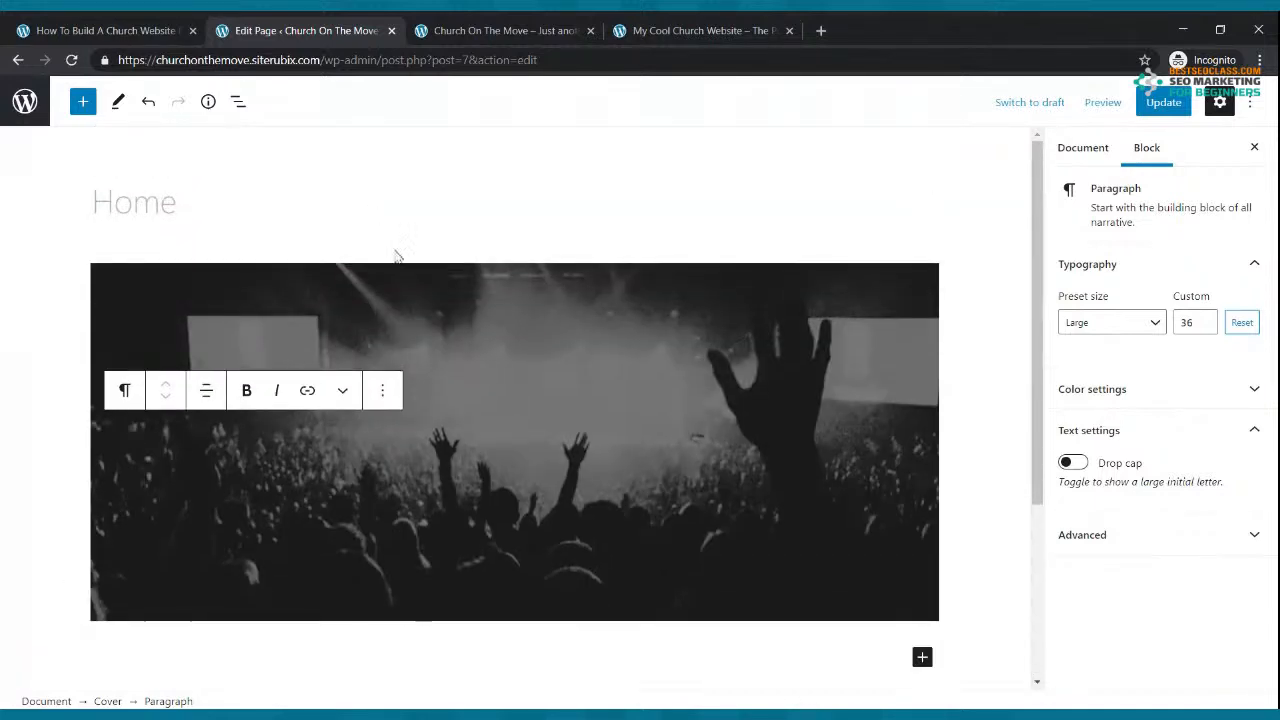
pyautogui.click(1165, 103)
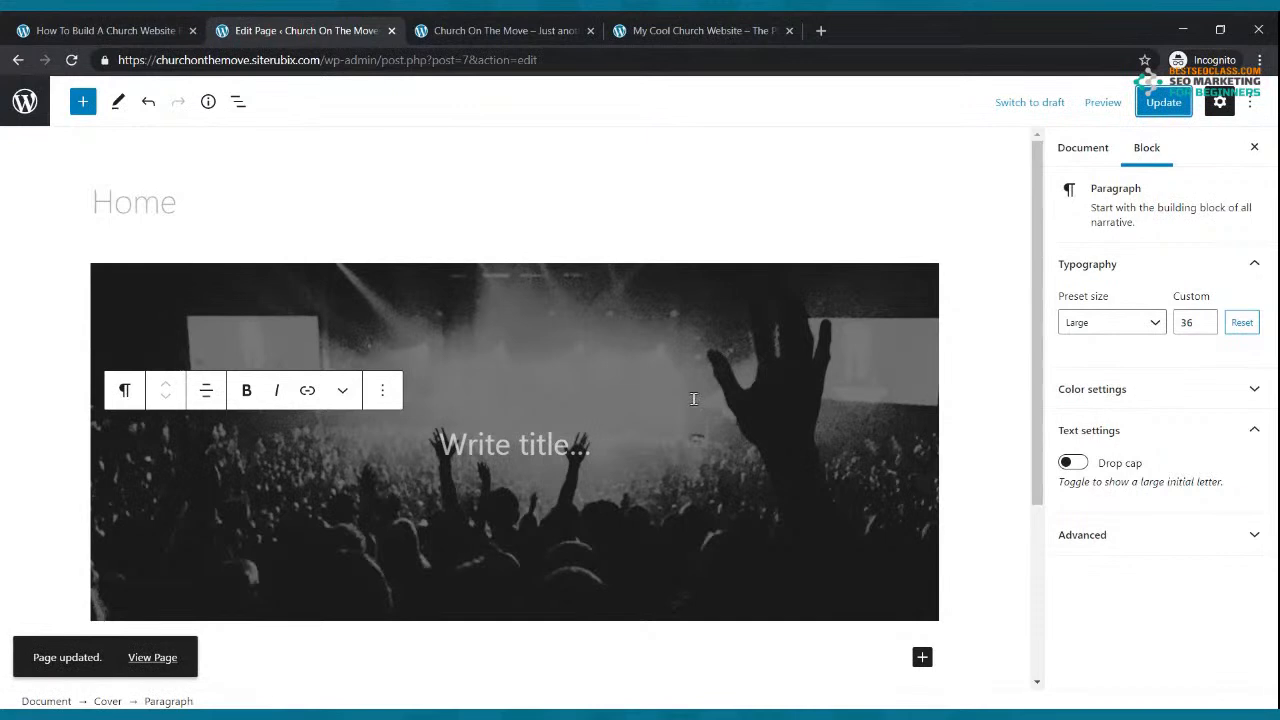
# Step: Reload the live site to view the cover, compare with the Cool Church example, and return to the editor
pyautogui.click(494, 34)
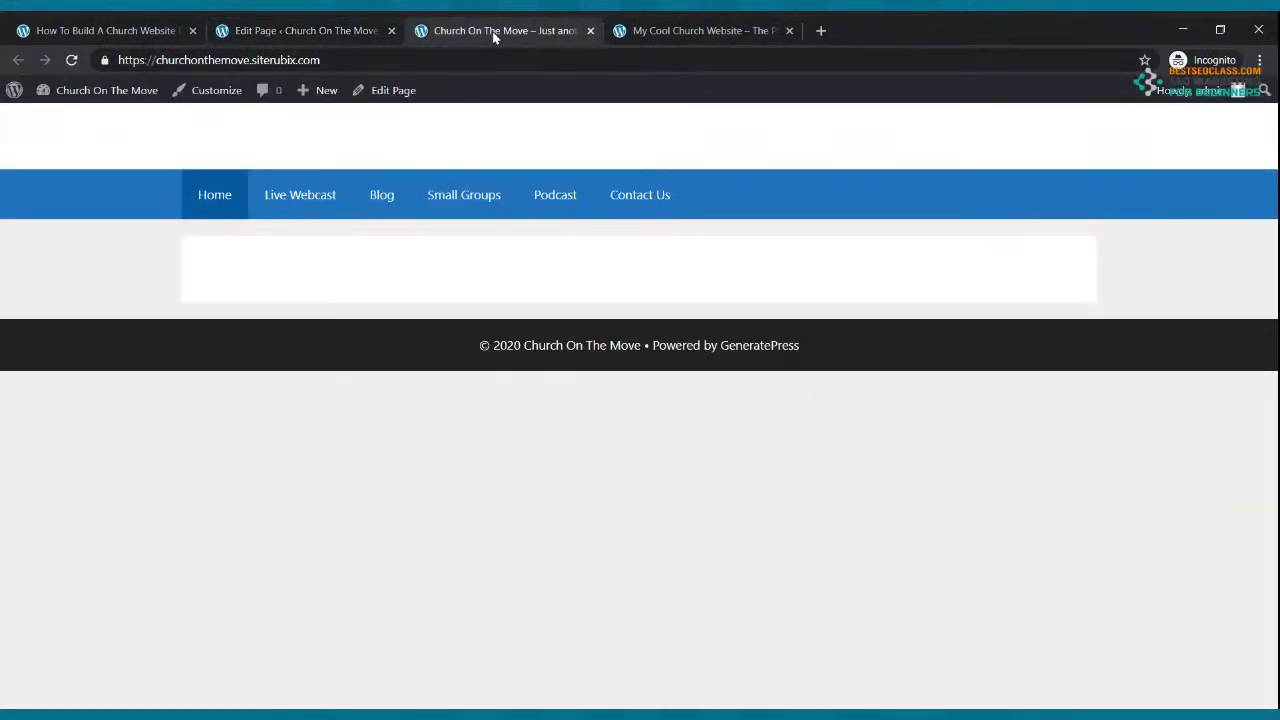
pyautogui.click(71, 60)
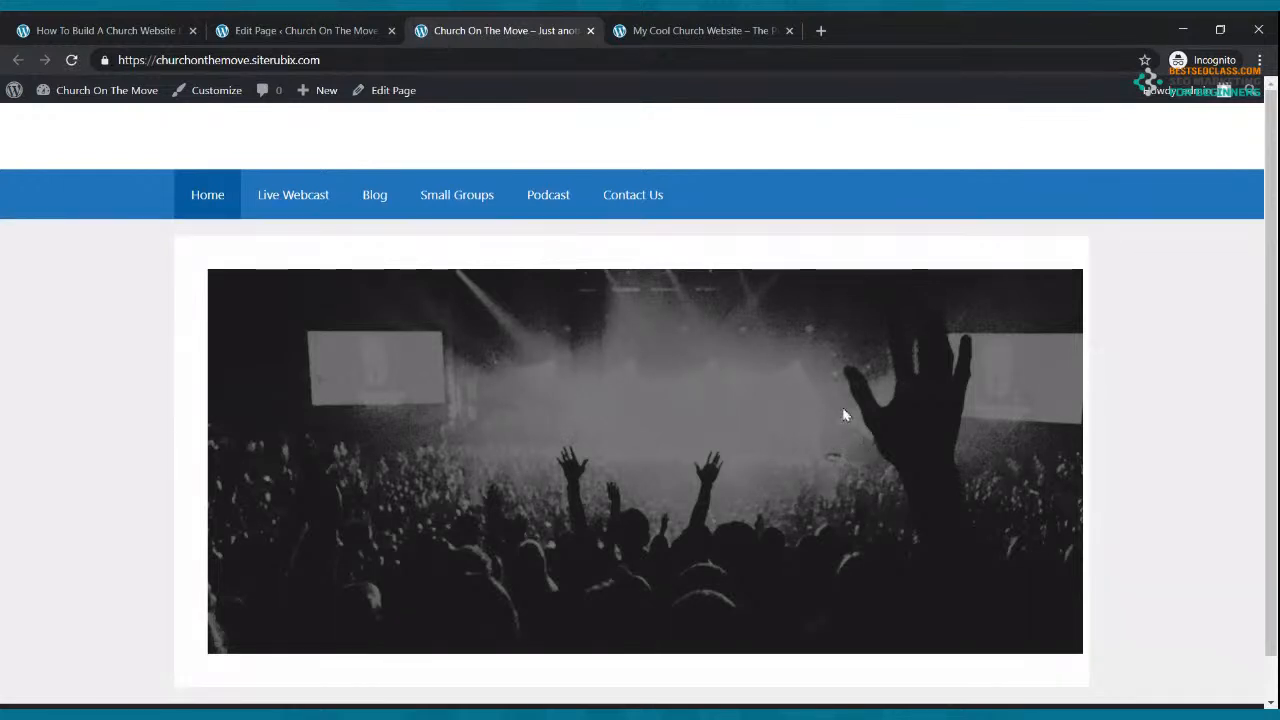
pyautogui.click(692, 35)
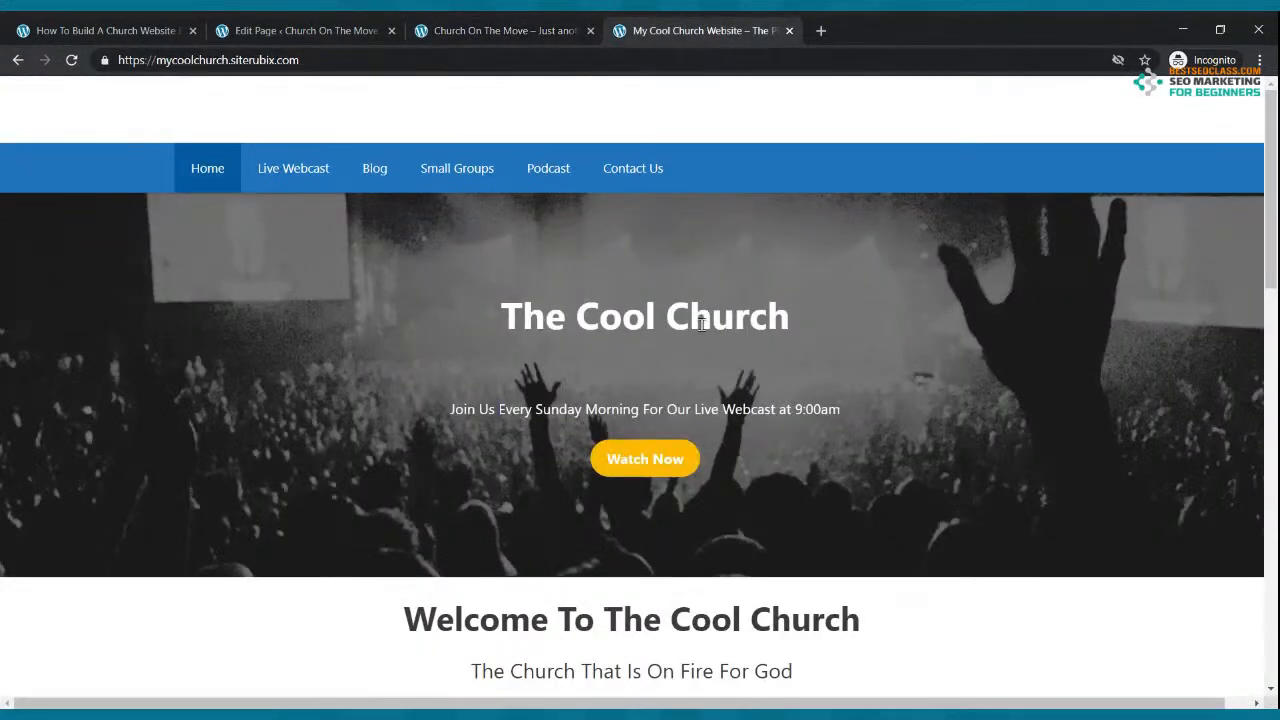
pyautogui.click(425, 28)
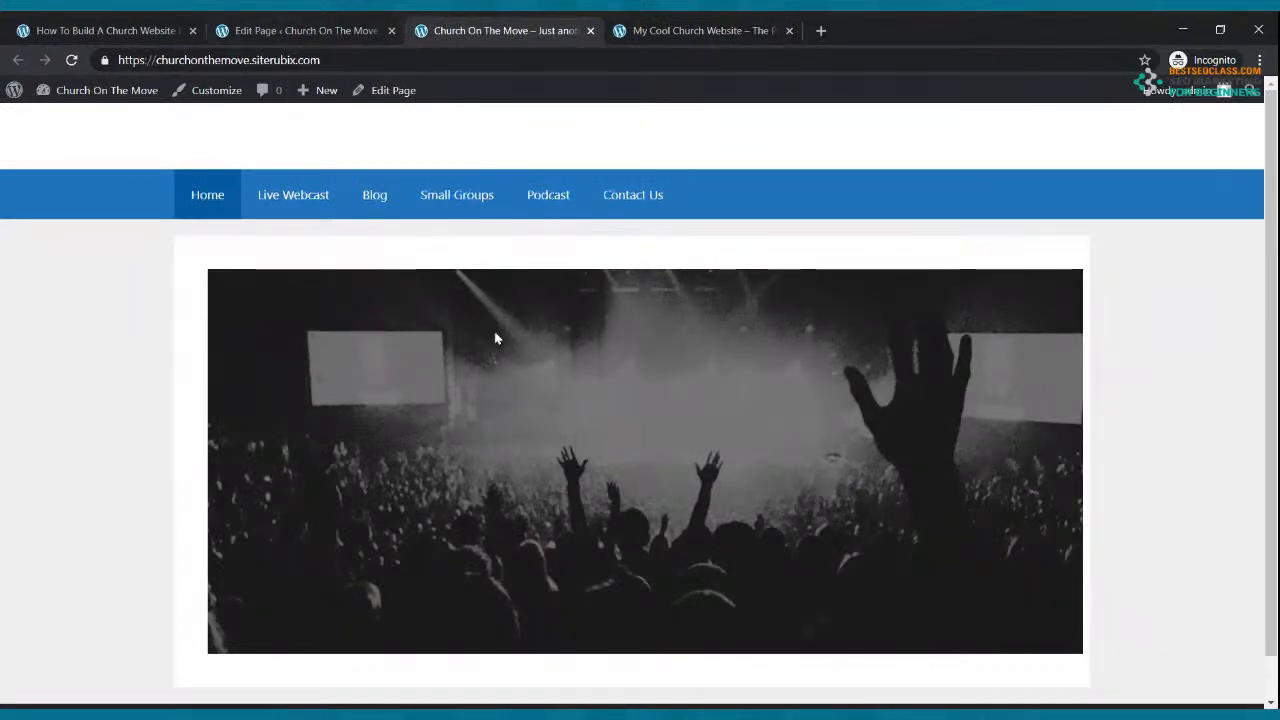
pyautogui.scroll(-1, 500, 330)
pyautogui.scroll(1, 511, 315)
pyautogui.click(307, 28)
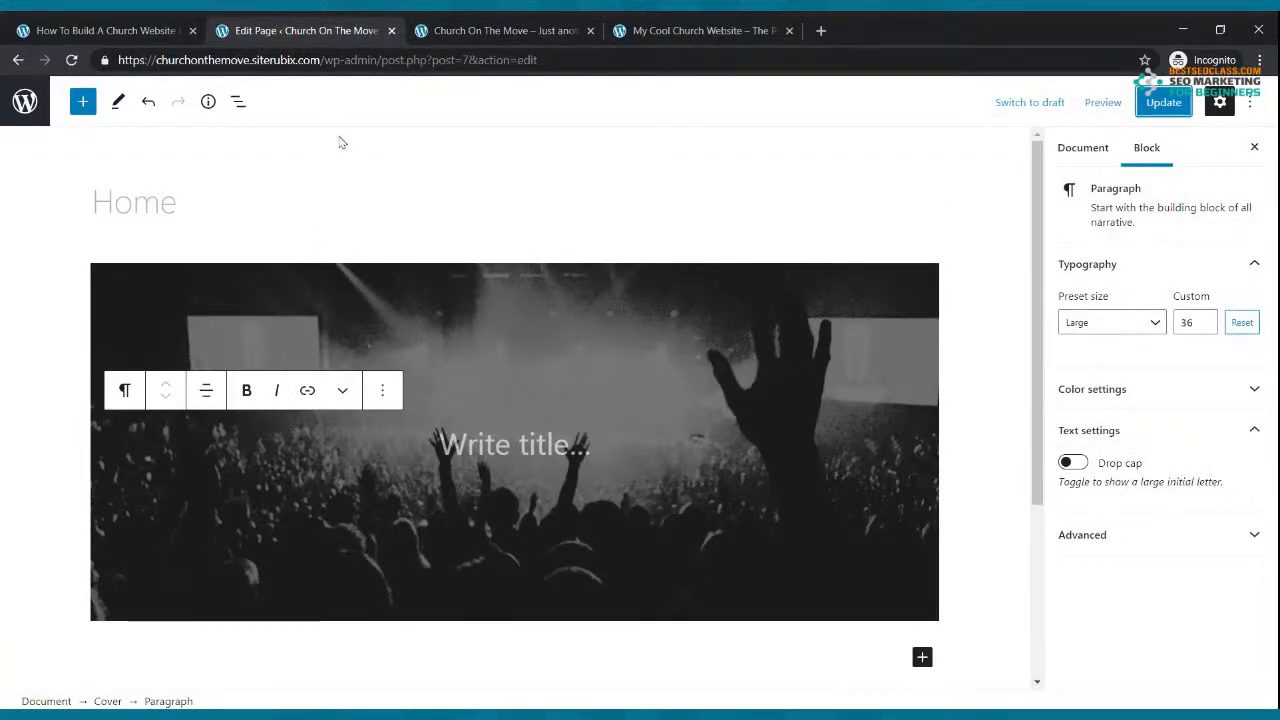
# Step: Set the Home page's Page Builder Container to Full Width and reload the live site
pyautogui.click(337, 192)
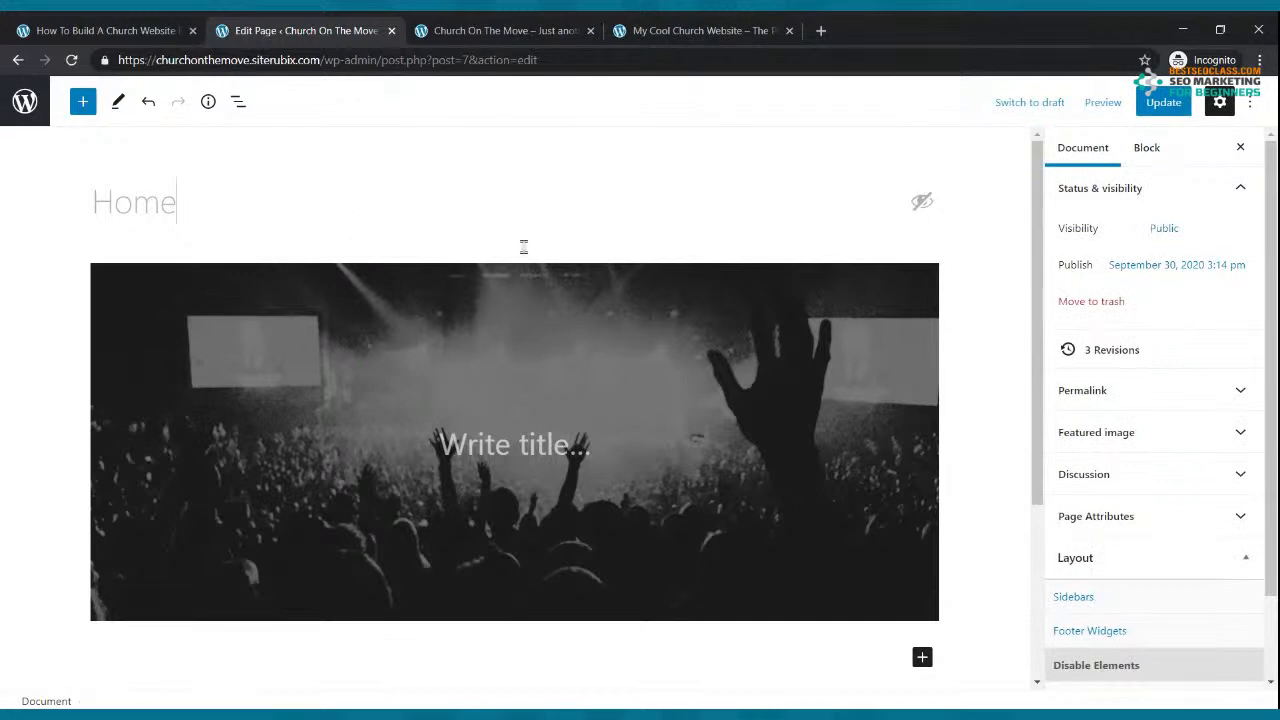
pyautogui.scroll(-1, 1135, 477)
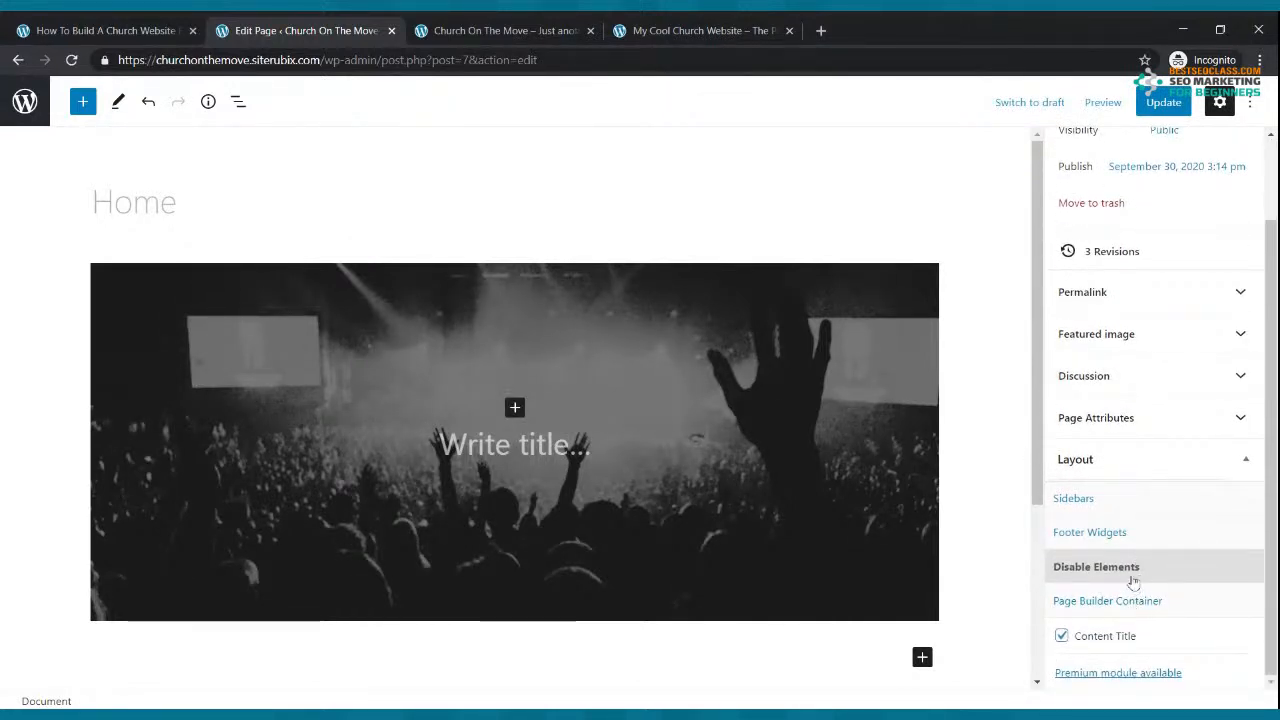
pyautogui.click(1103, 428)
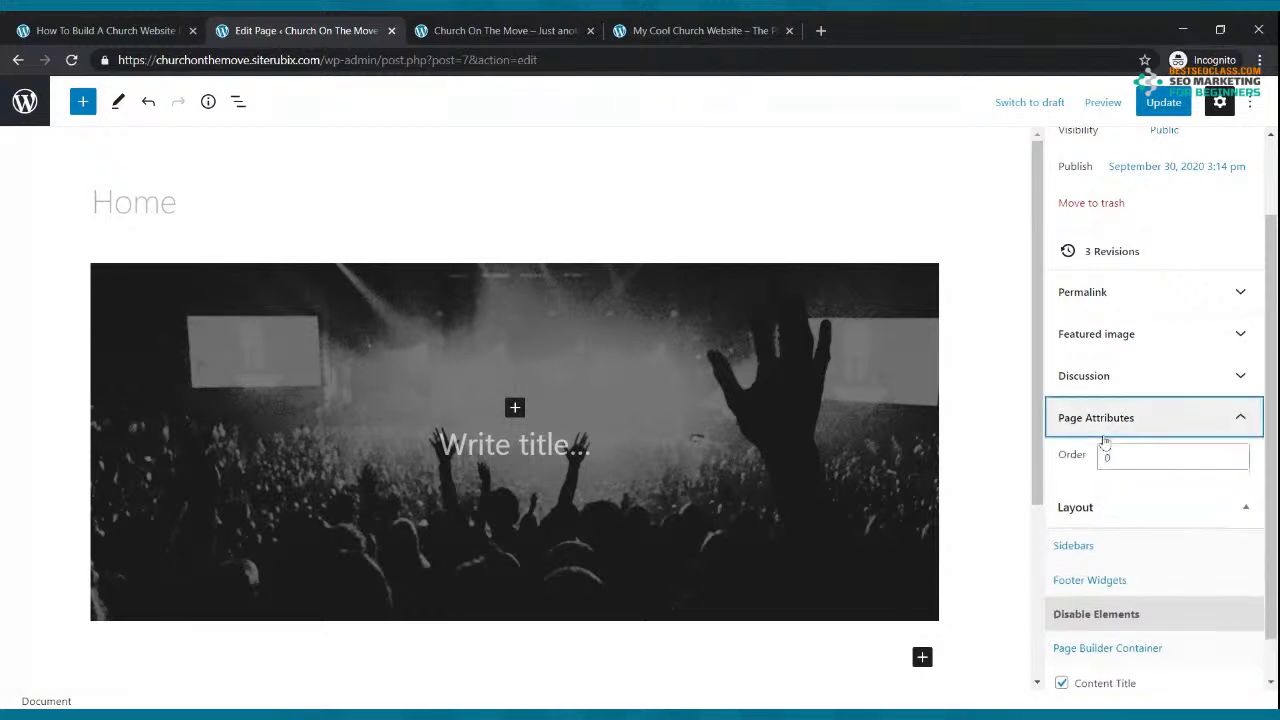
pyautogui.click(1103, 428)
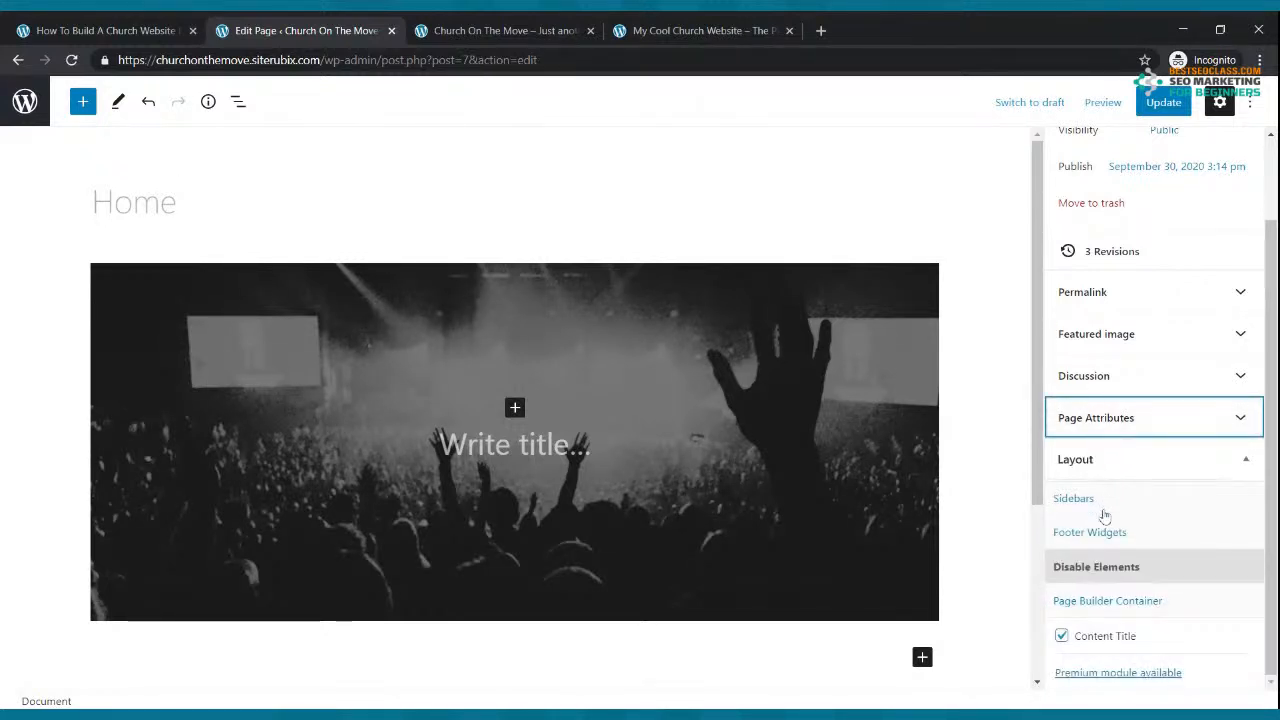
pyautogui.click(1108, 572)
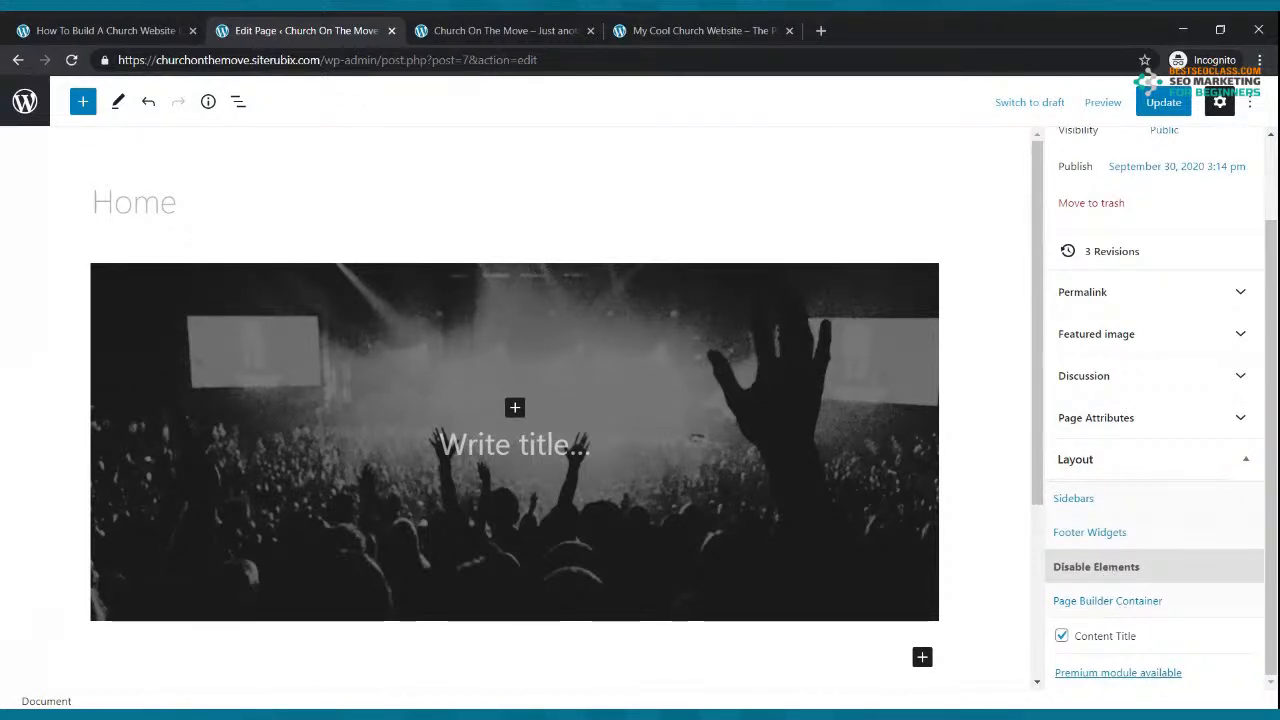
pyautogui.click(1110, 600)
pyautogui.scroll(-1, 1120, 600)
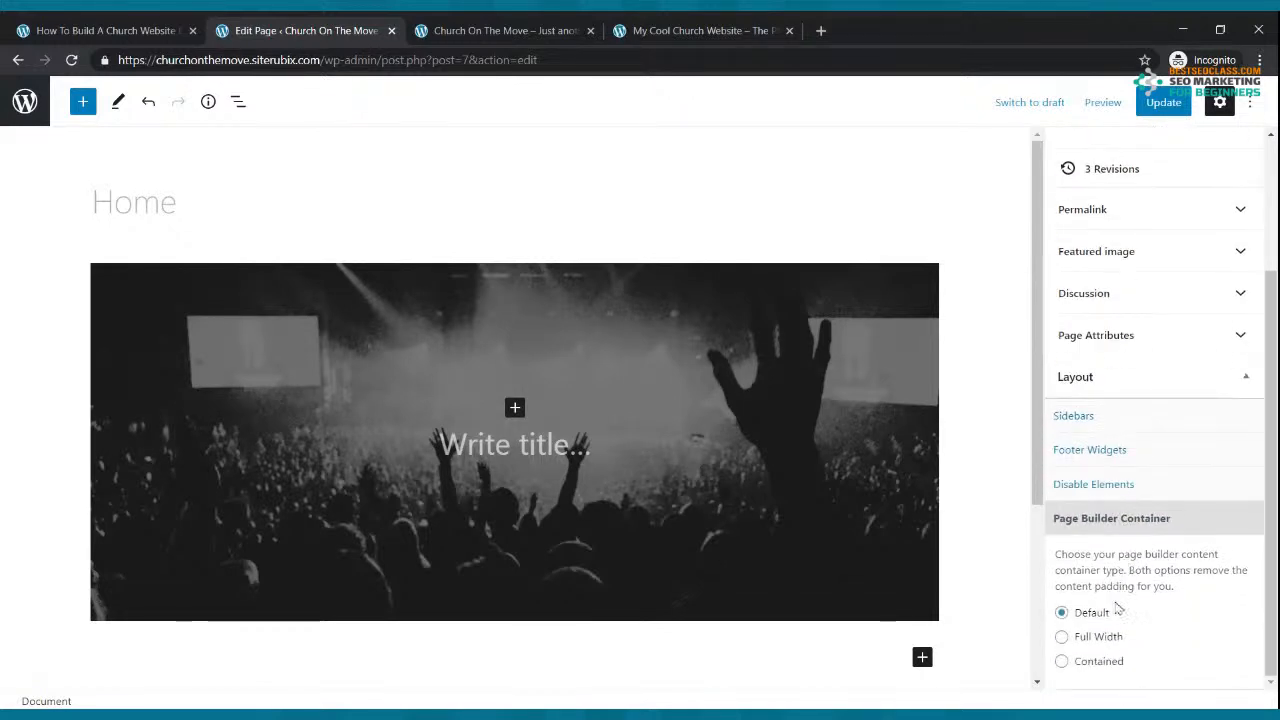
pyautogui.click(1061, 637)
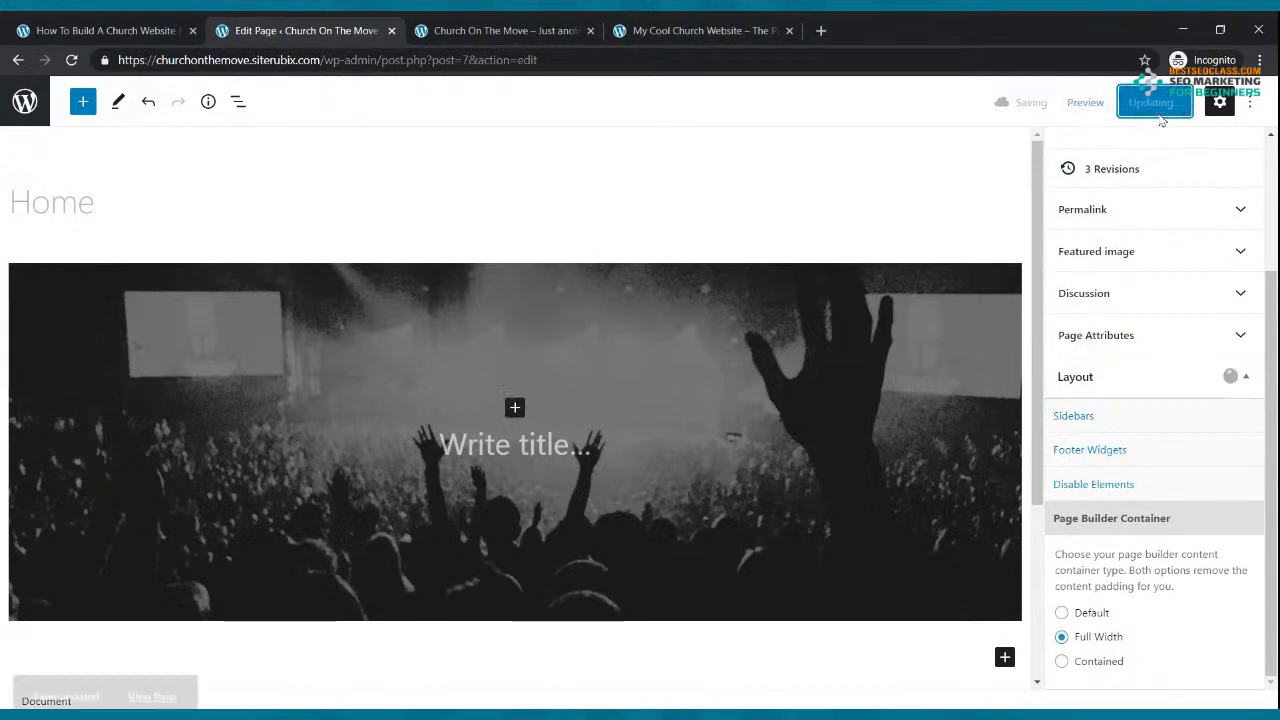
pyautogui.click(548, 24)
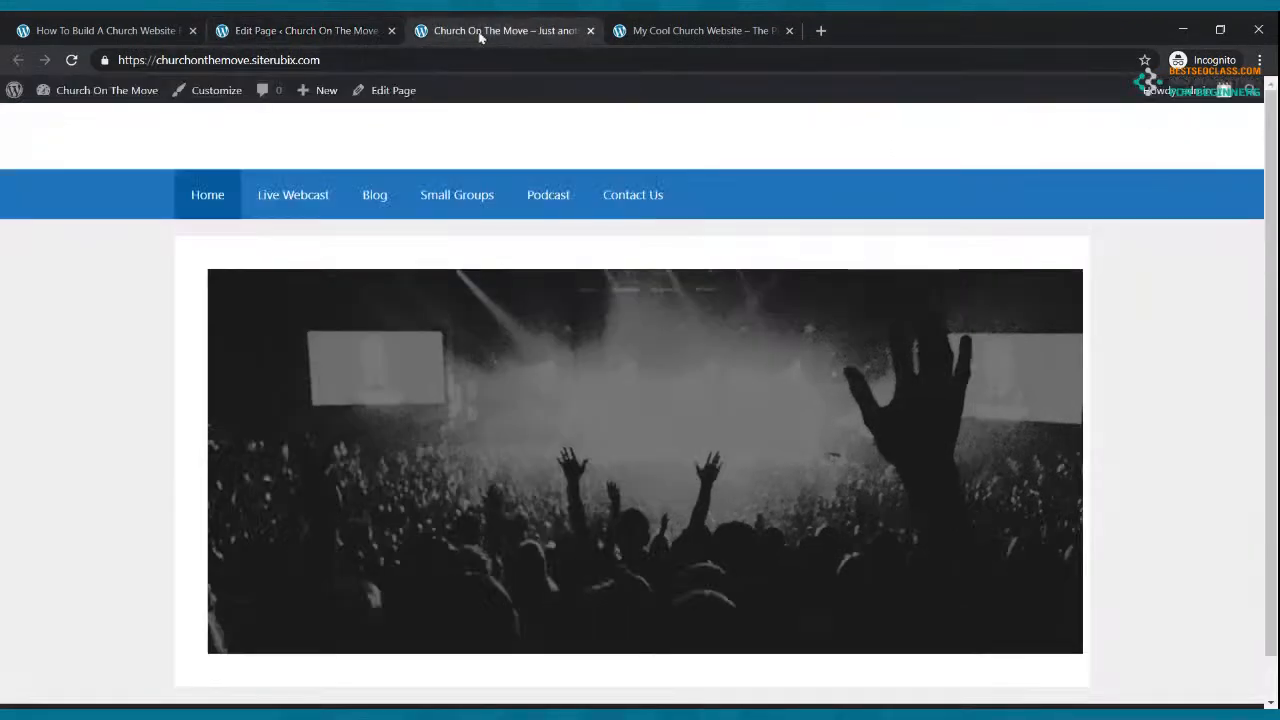
pyautogui.press('F5')
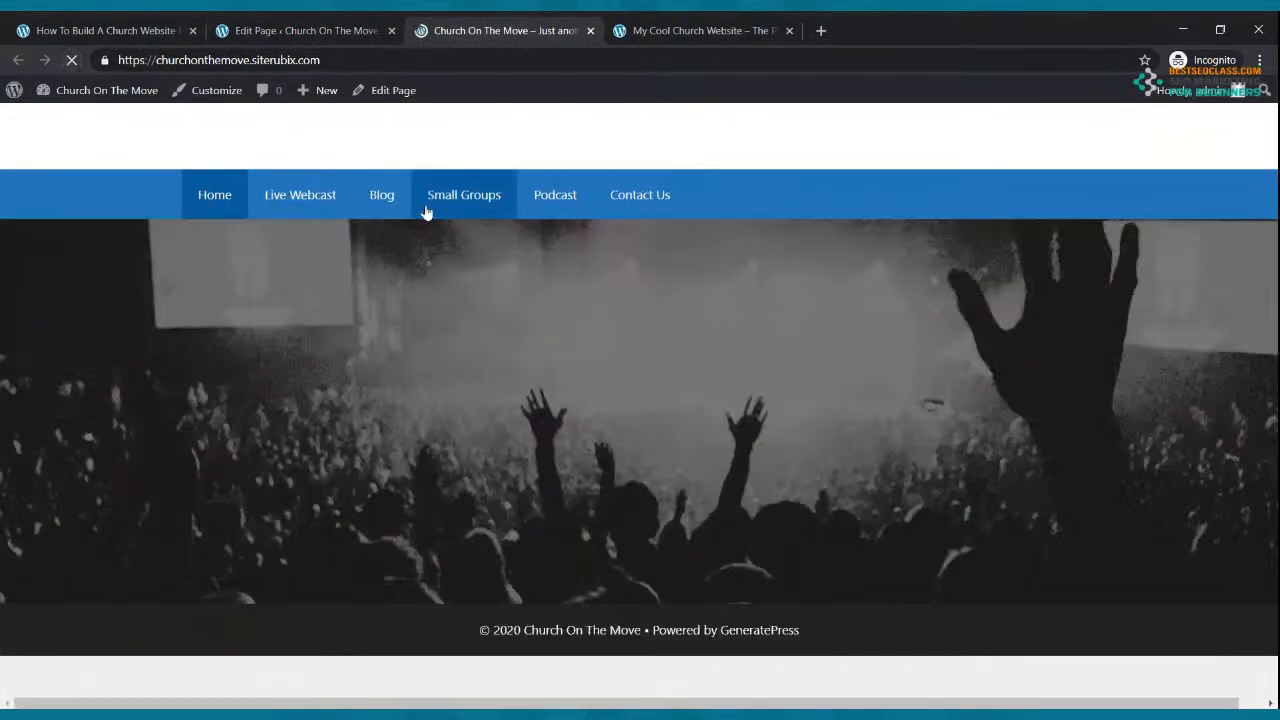
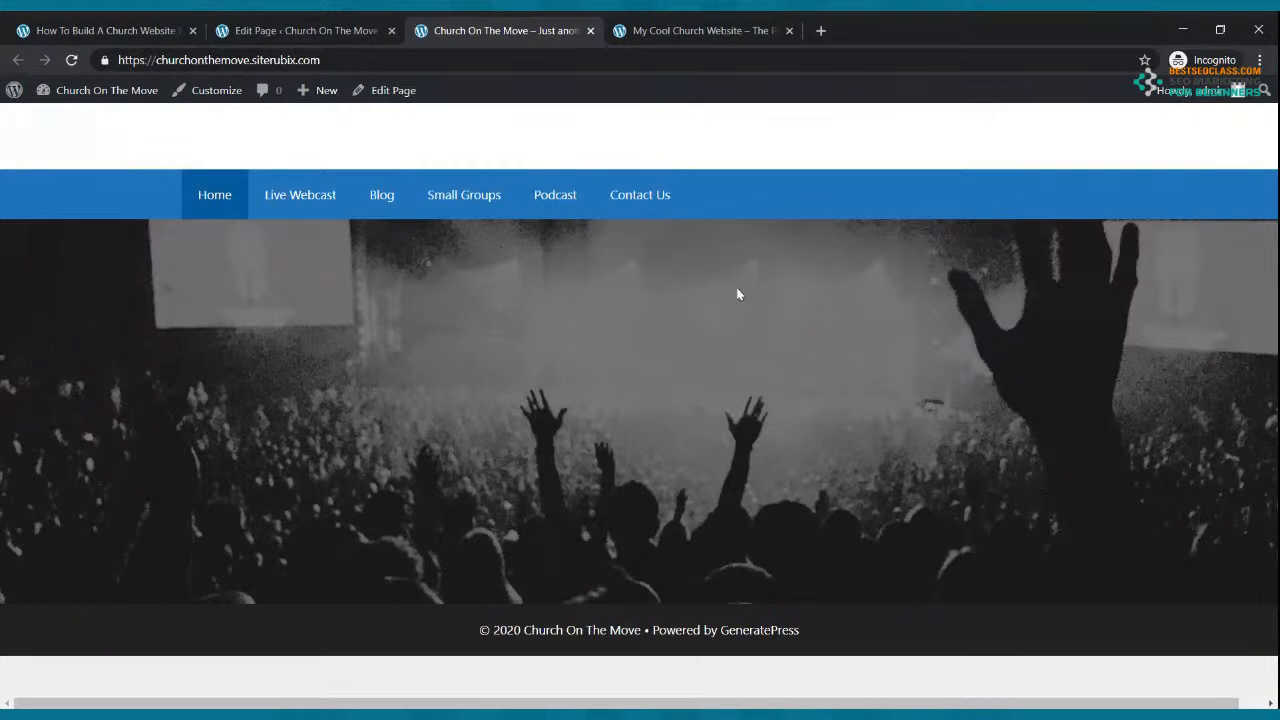
# Step: Glance at the My Cool Church reference site, then go back to the Home page editor
pyautogui.click(680, 28)
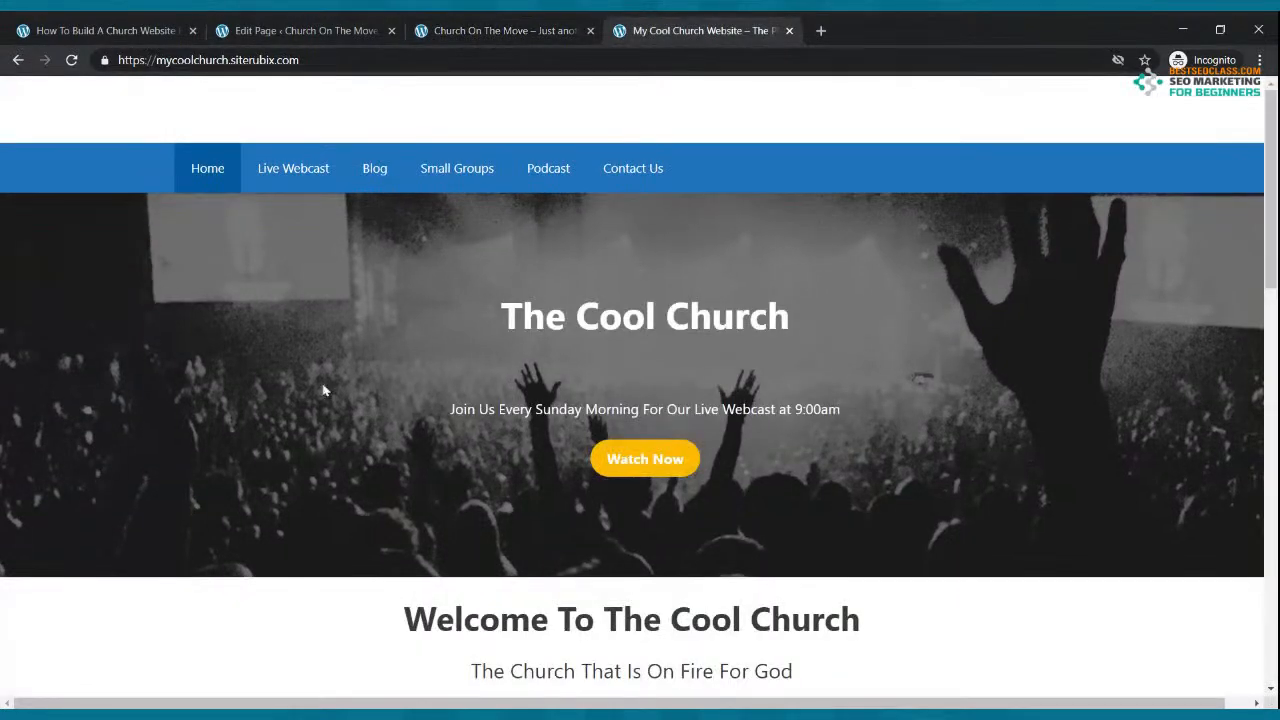
pyautogui.click(288, 26)
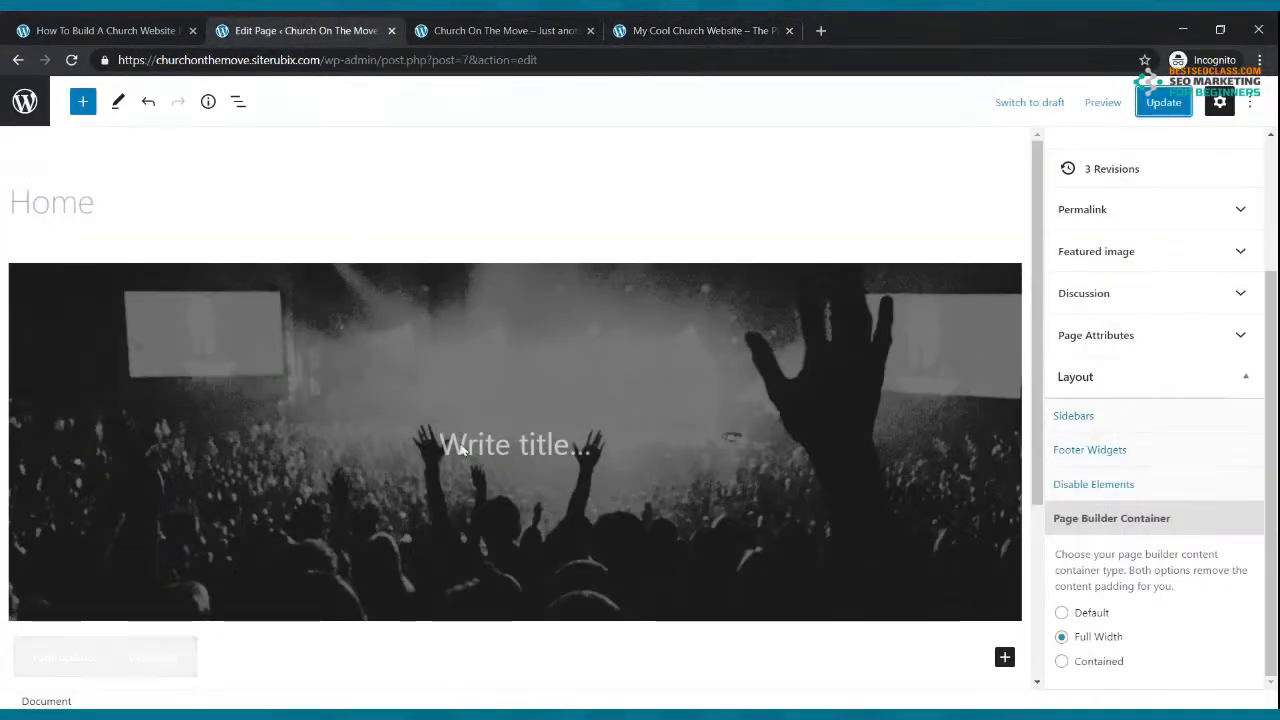
# Step: Type 'Church On The Move' as the cover title and make it bold
pyautogui.click(497, 447)
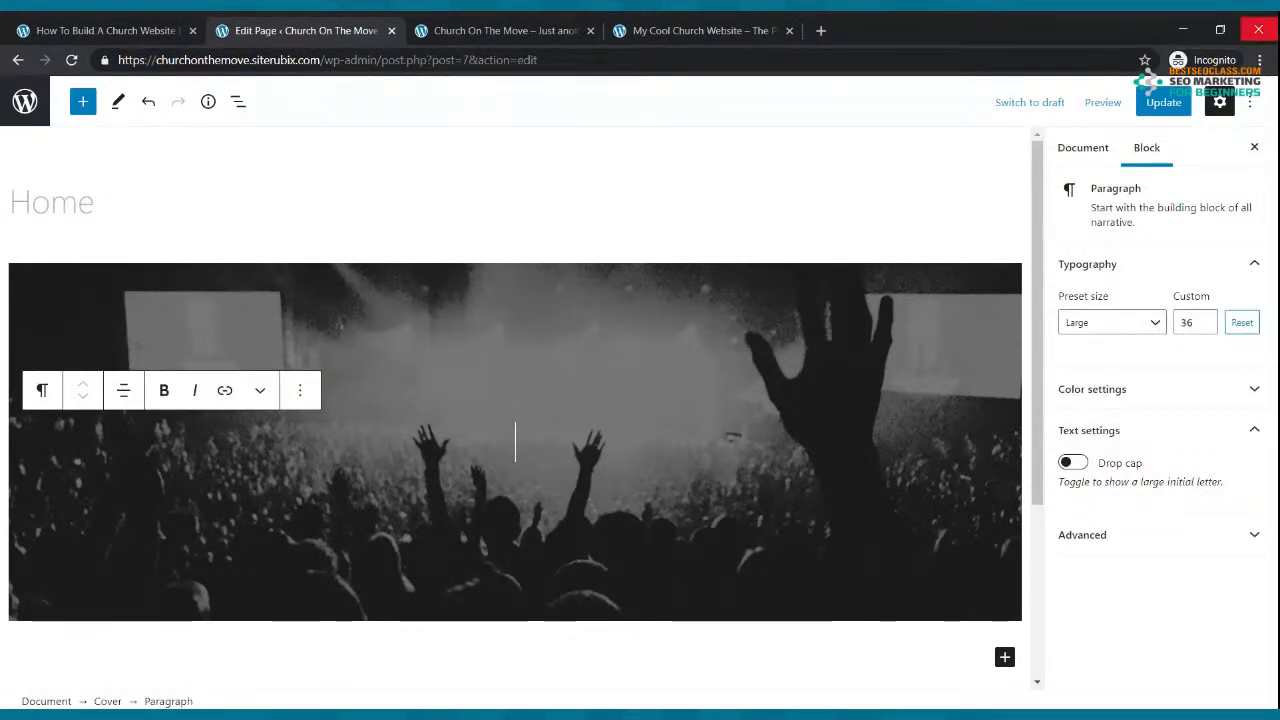
pyautogui.write('Chu')
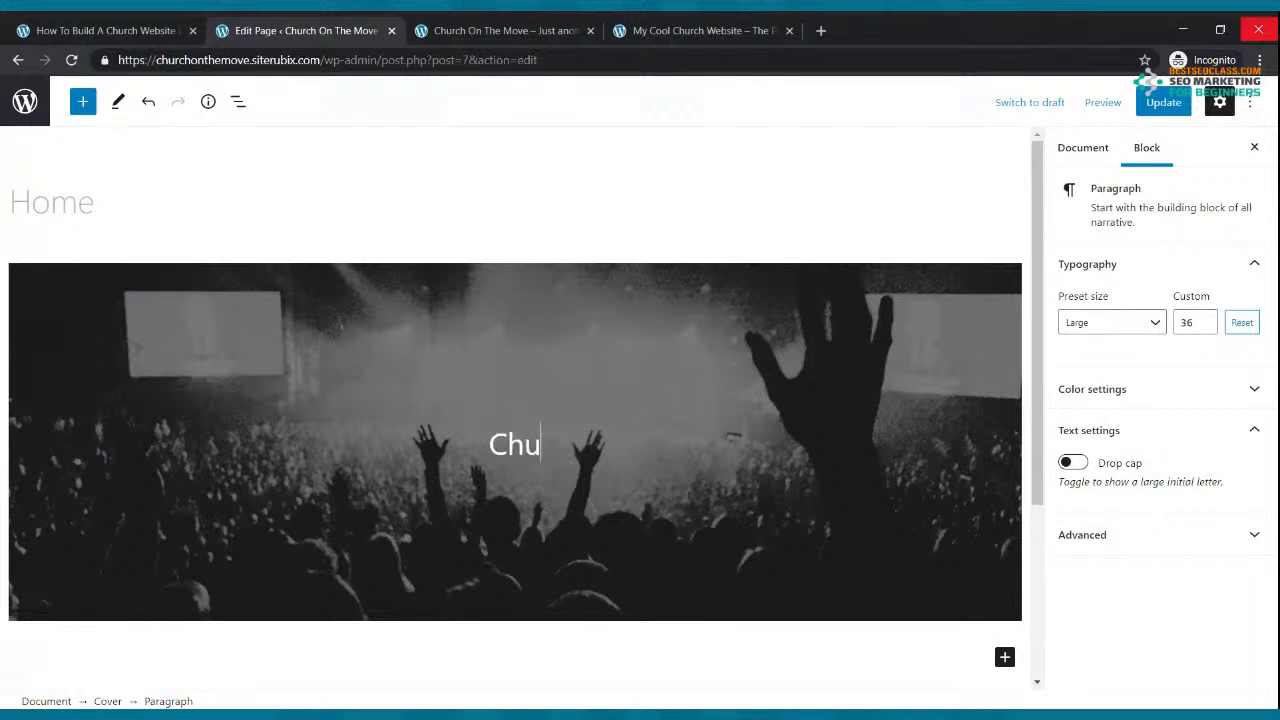
pyautogui.write('rch On The Move')
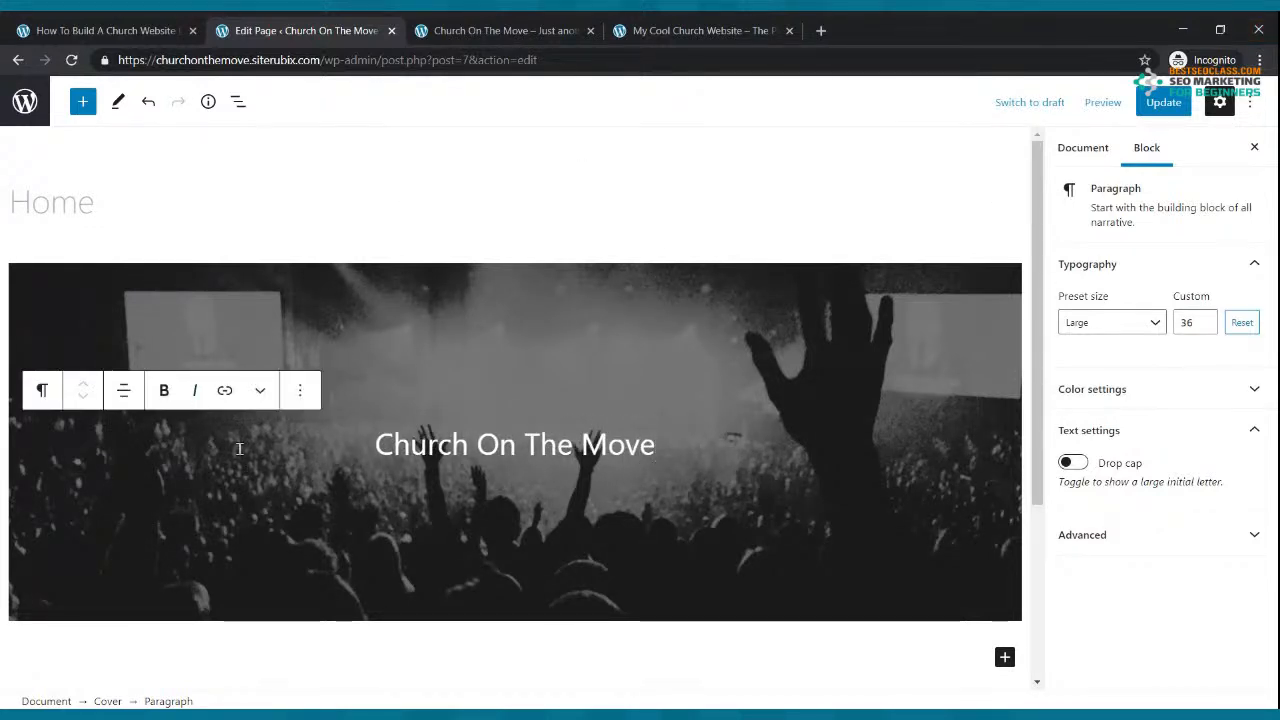
pyautogui.moveTo(372, 444); pyautogui.dragTo(650, 447)
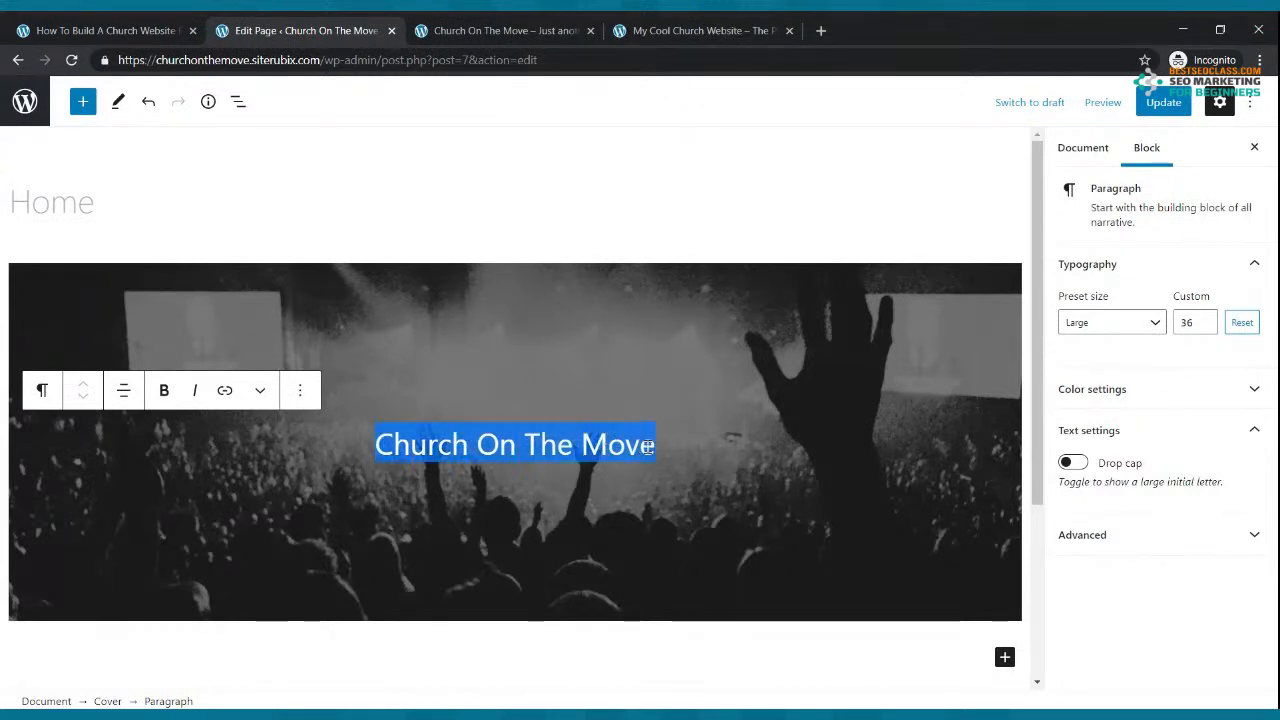
pyautogui.click(165, 391)
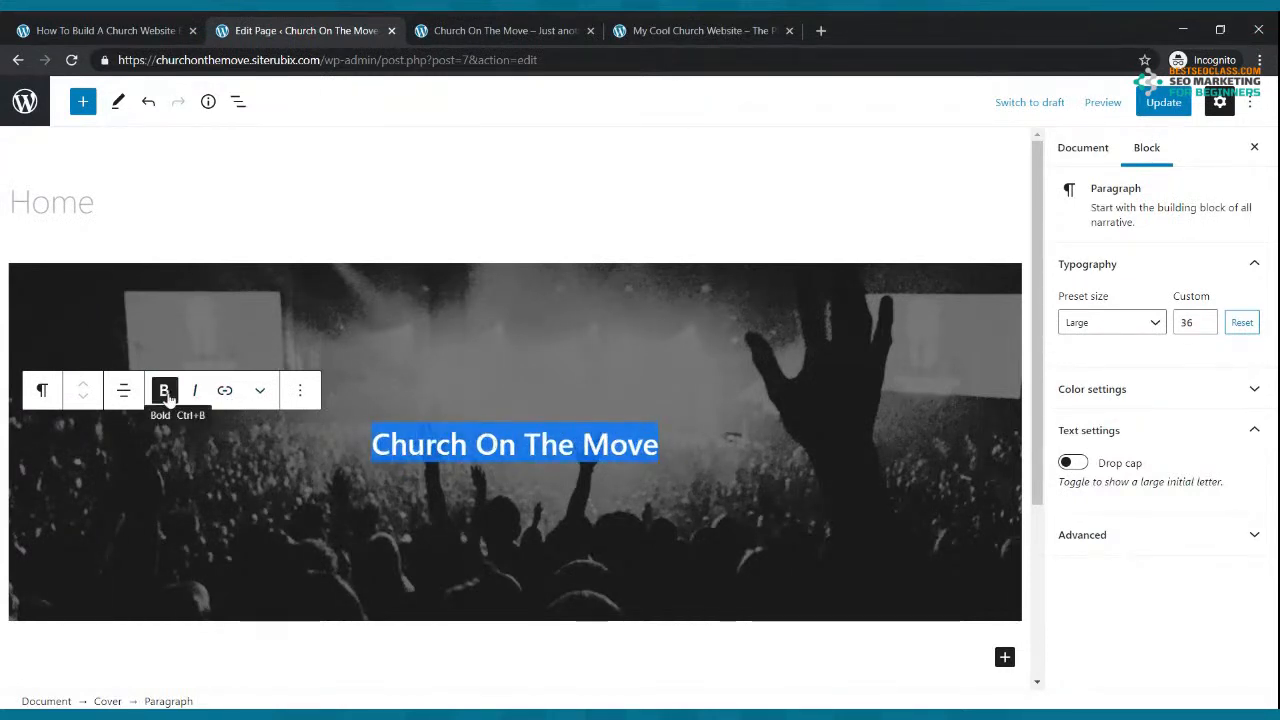
pyautogui.click(767, 385)
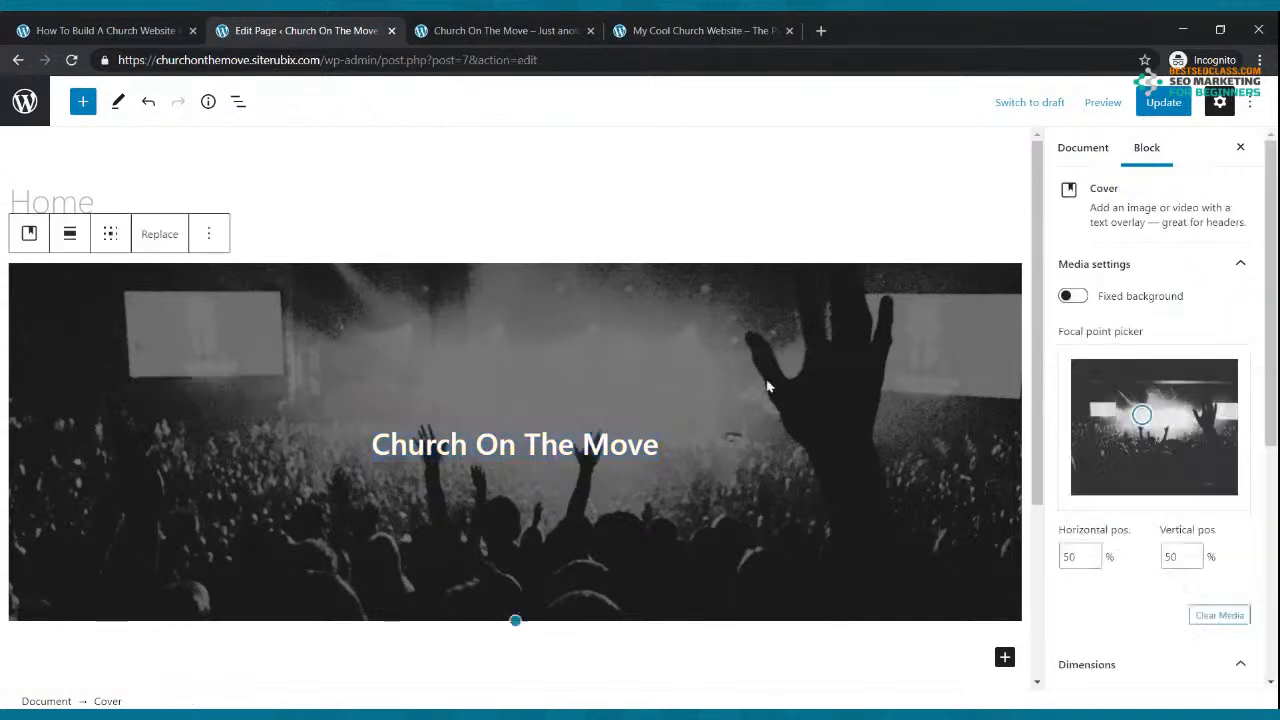
pyautogui.click(677, 447)
# Step: Add a centred 'JOIN US EVERY SUNDAY MORNING AT 9:00AM FOR OUR LIVE WEBCAST' line below the title
pyautogui.press('Return')
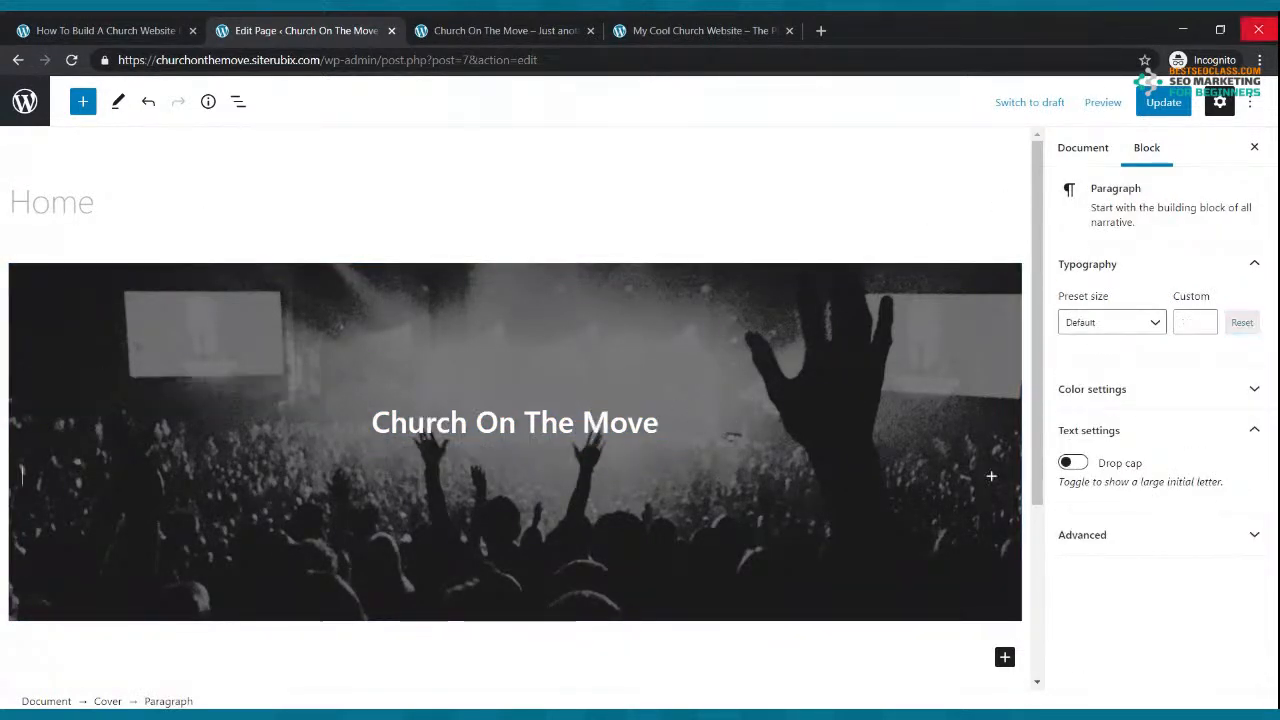
pyautogui.write('JOIN US EVERY SUNDY')
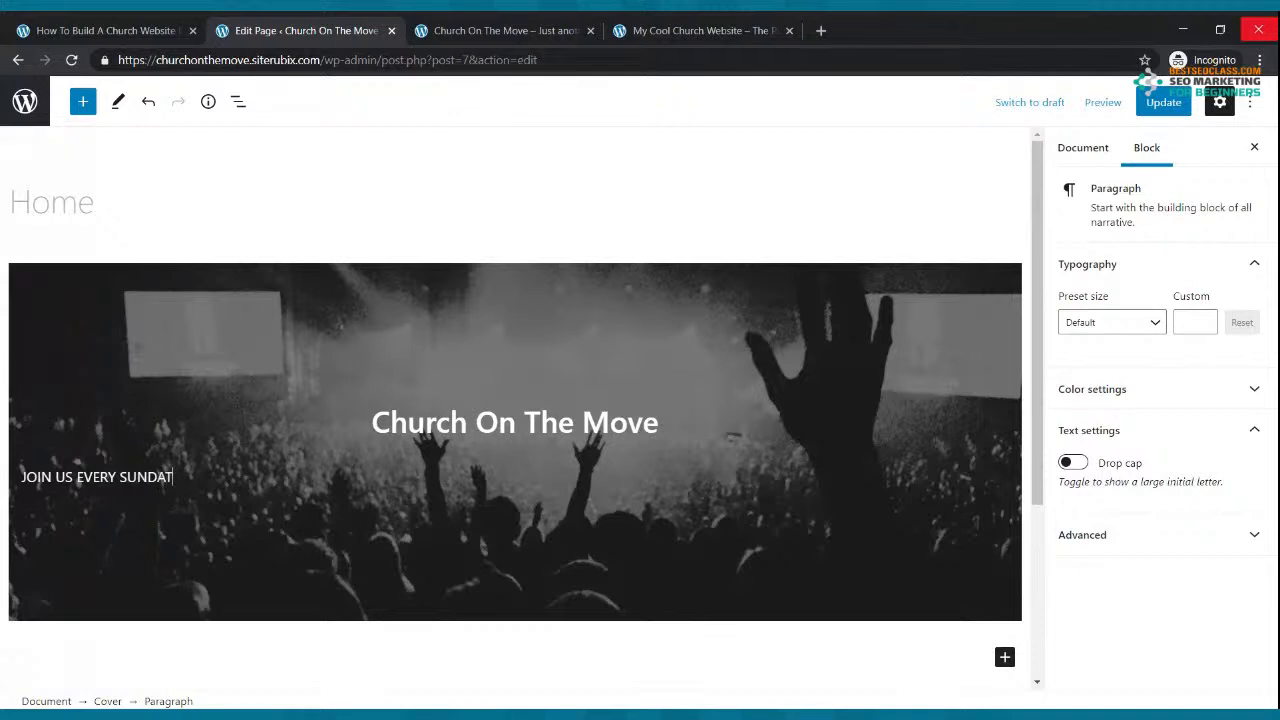
pyautogui.press('BackSpace')
pyautogui.press('BackSpace')
pyautogui.press('BackSpace')
pyautogui.write('Y MORNING AT 9')
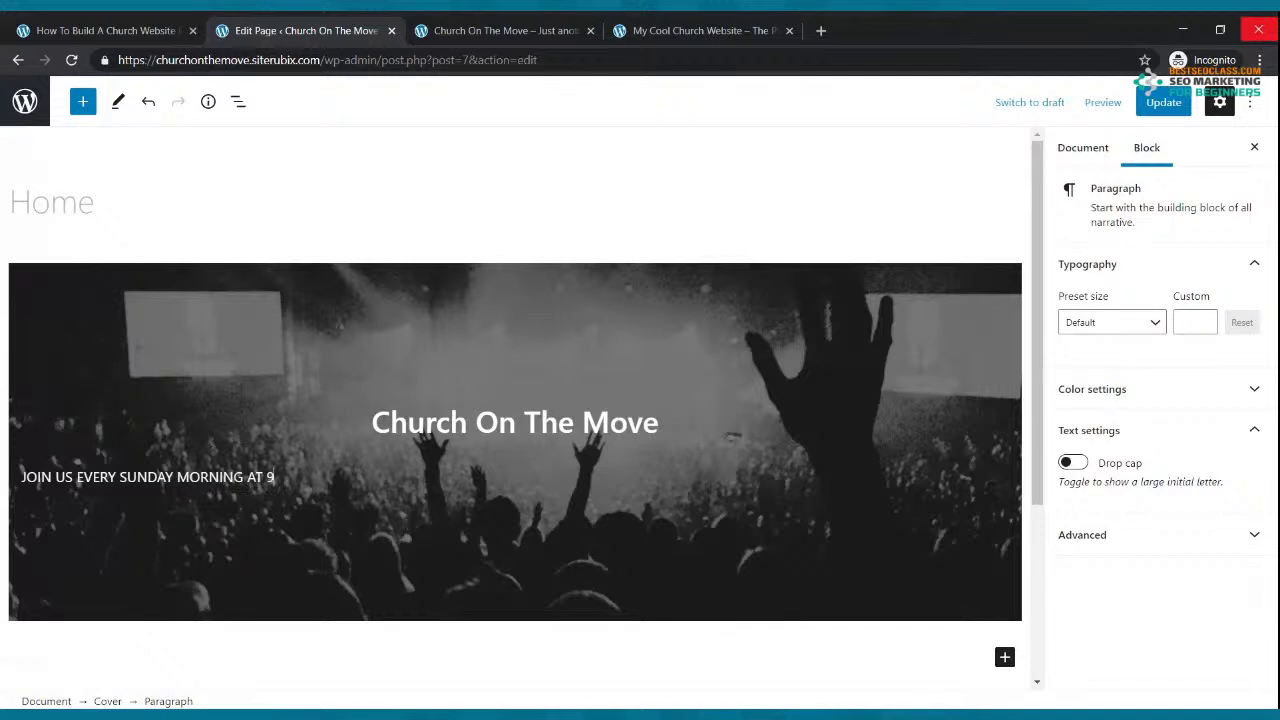
pyautogui.write(':00AM FOR OUR LIVE WEBCAST')
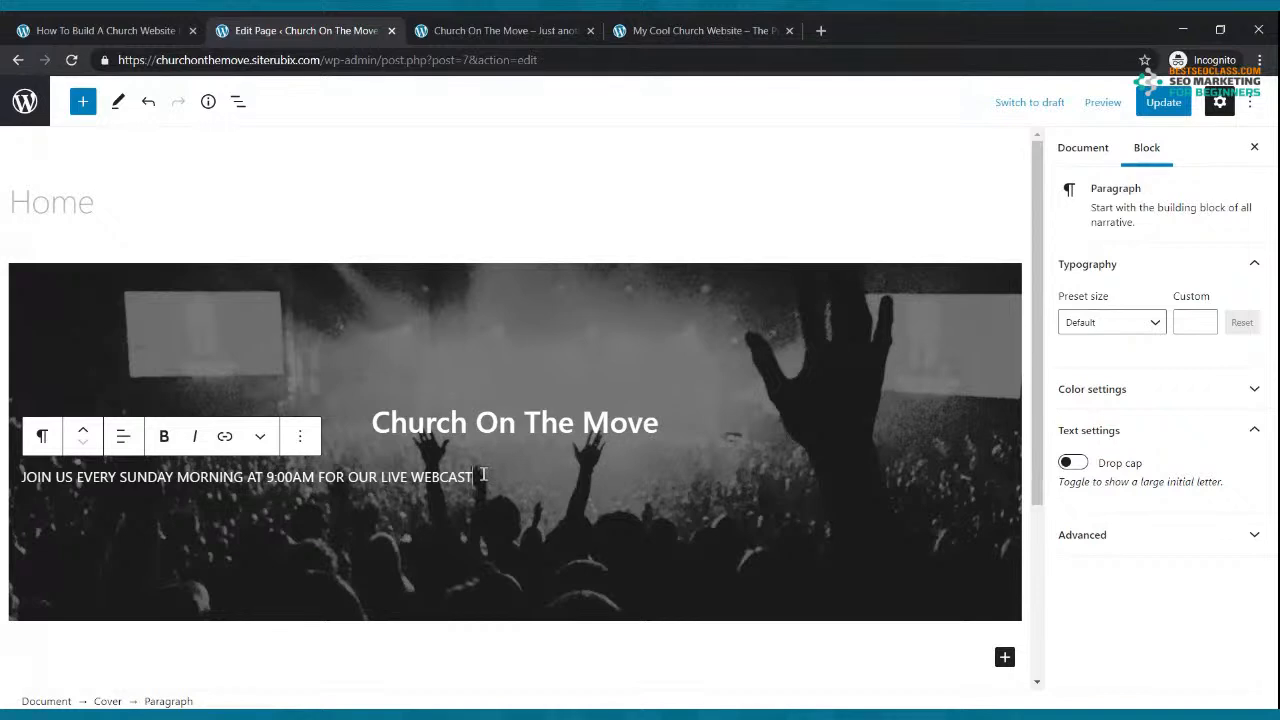
pyautogui.click(123, 436)
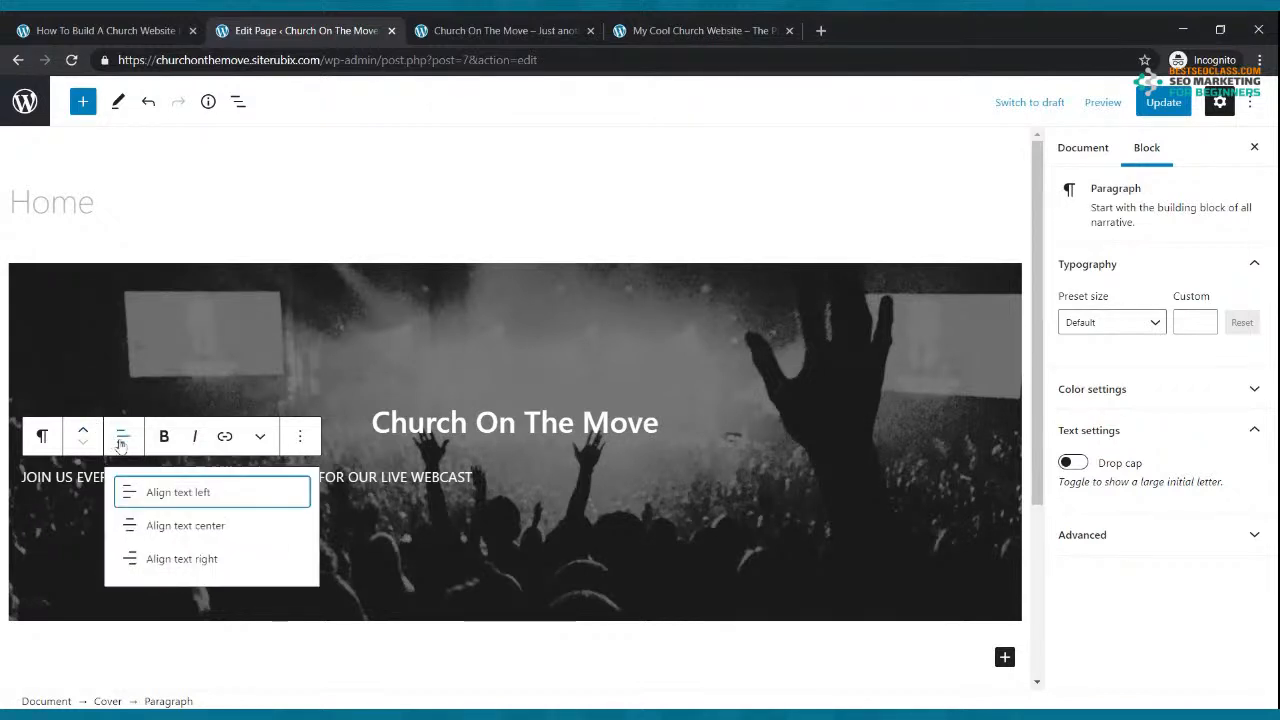
pyautogui.click(165, 528)
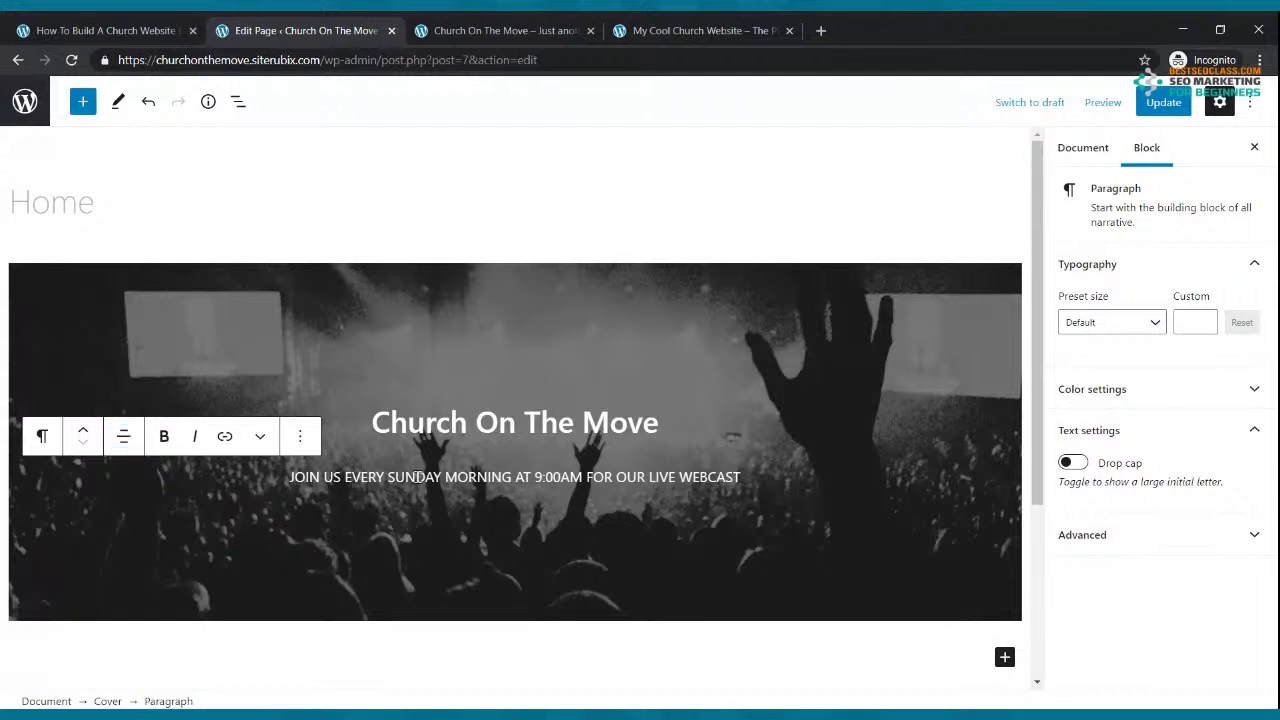
pyautogui.click(124, 439)
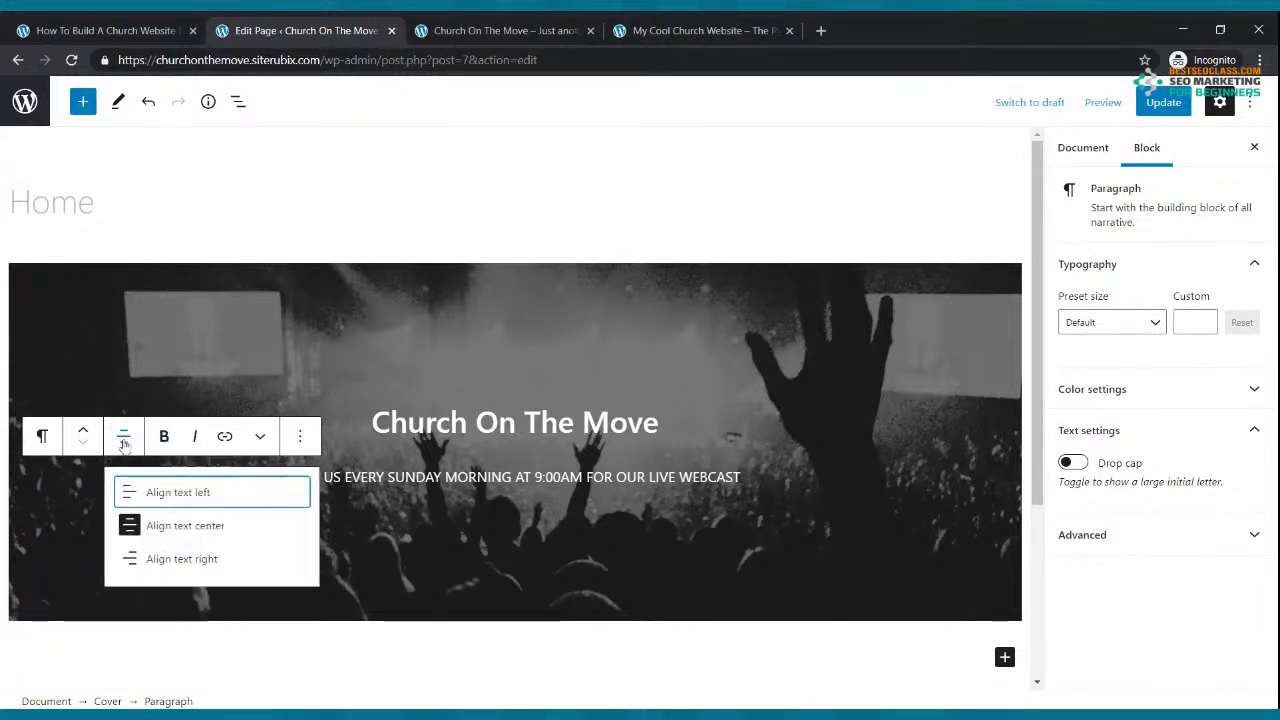
pyautogui.click(155, 532)
pyautogui.click(123, 439)
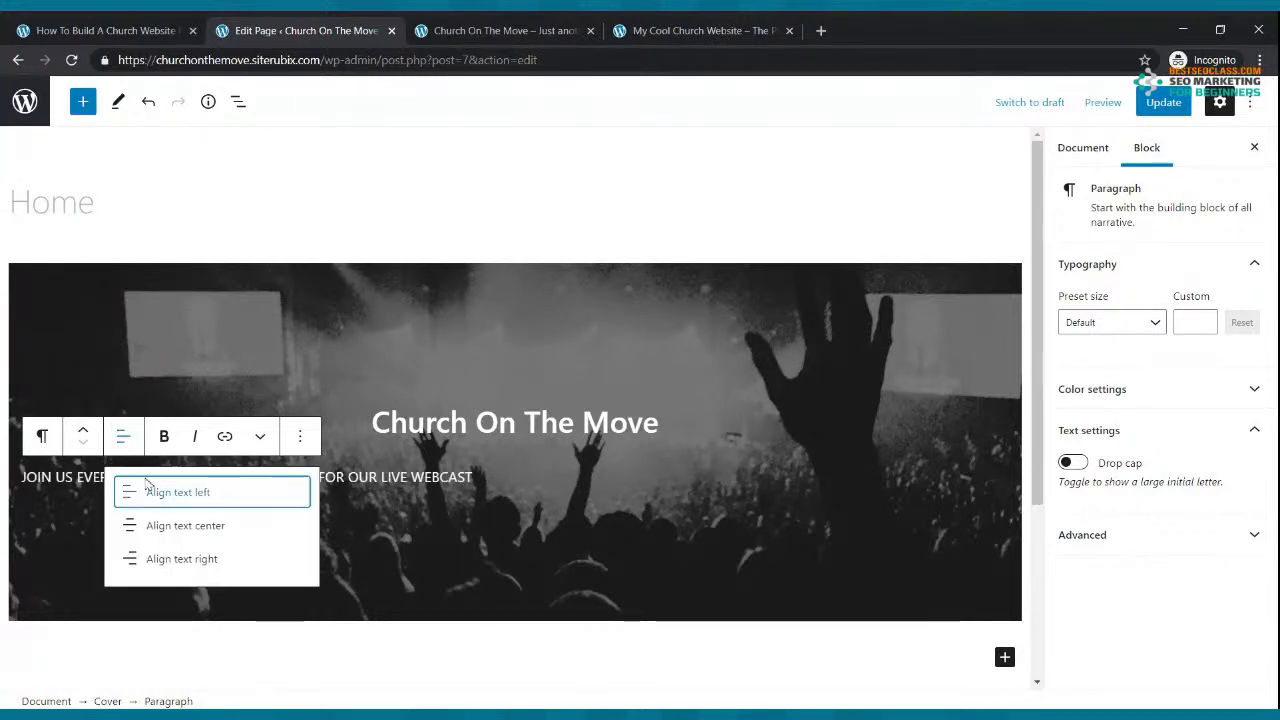
pyautogui.click(150, 528)
# Step: Compare the cover with the reference site and start a new block below the webcast line
pyautogui.click(888, 376)
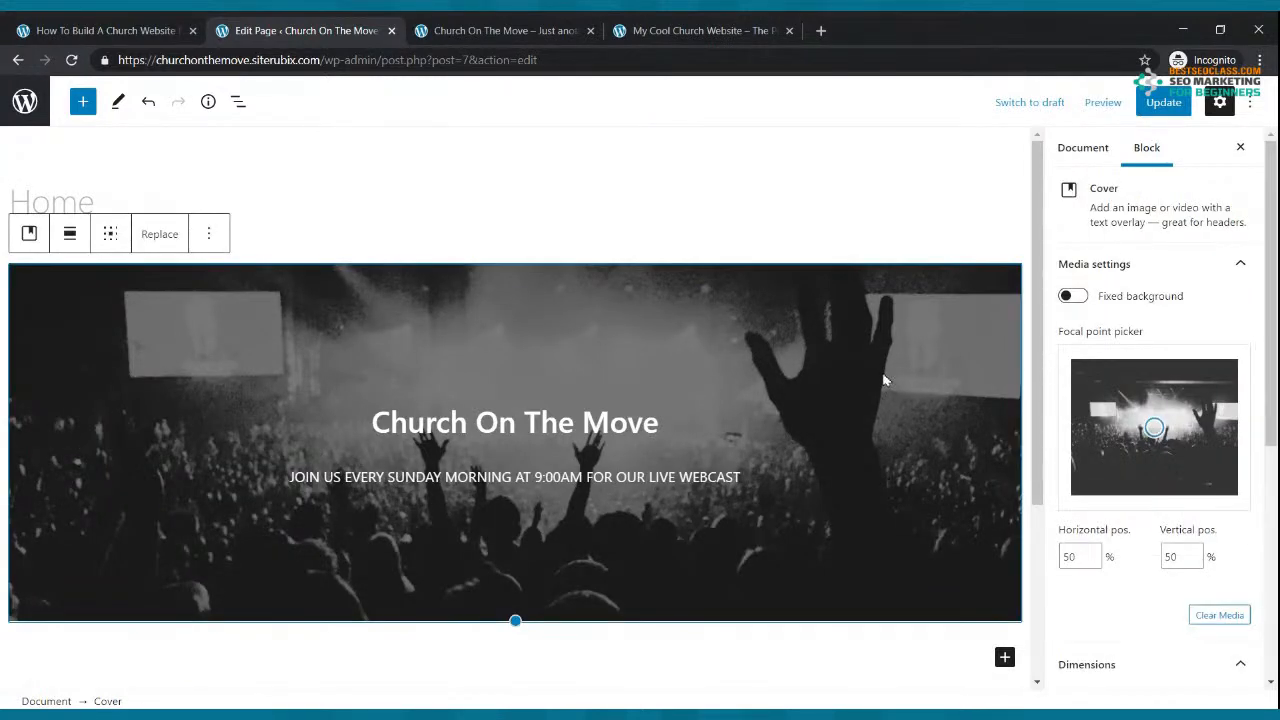
pyautogui.click(718, 30)
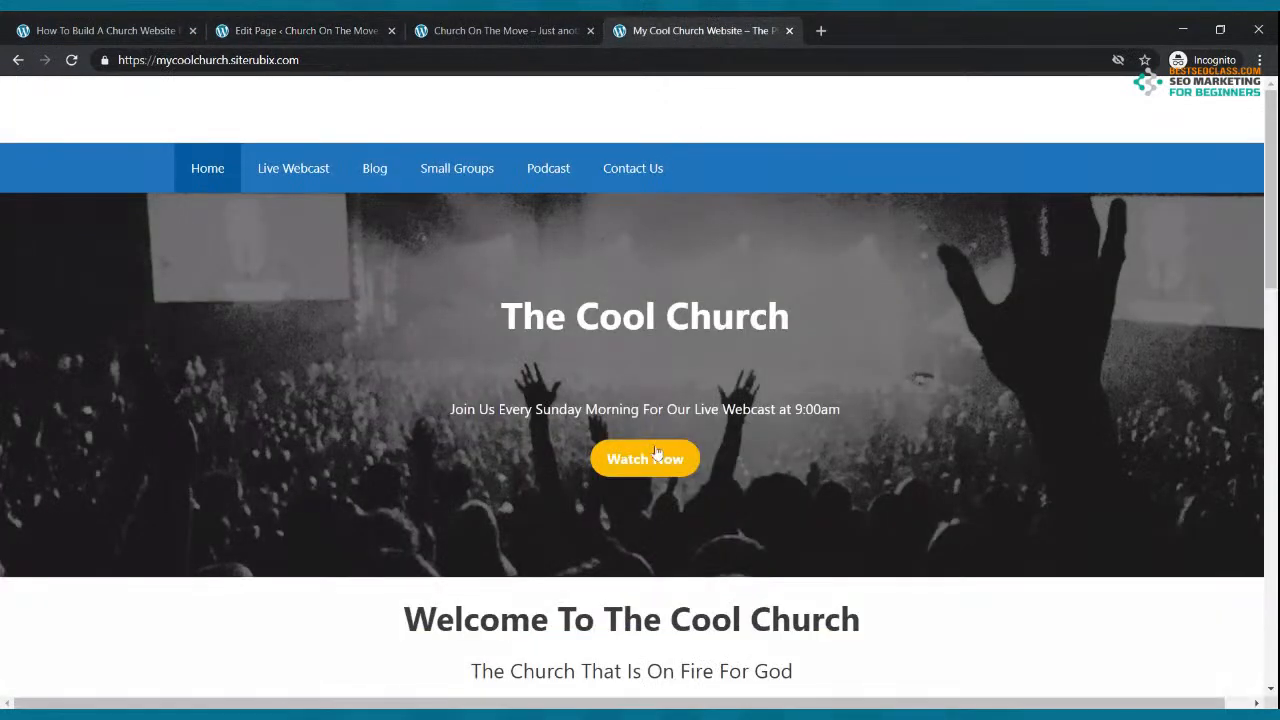
pyautogui.click(340, 37)
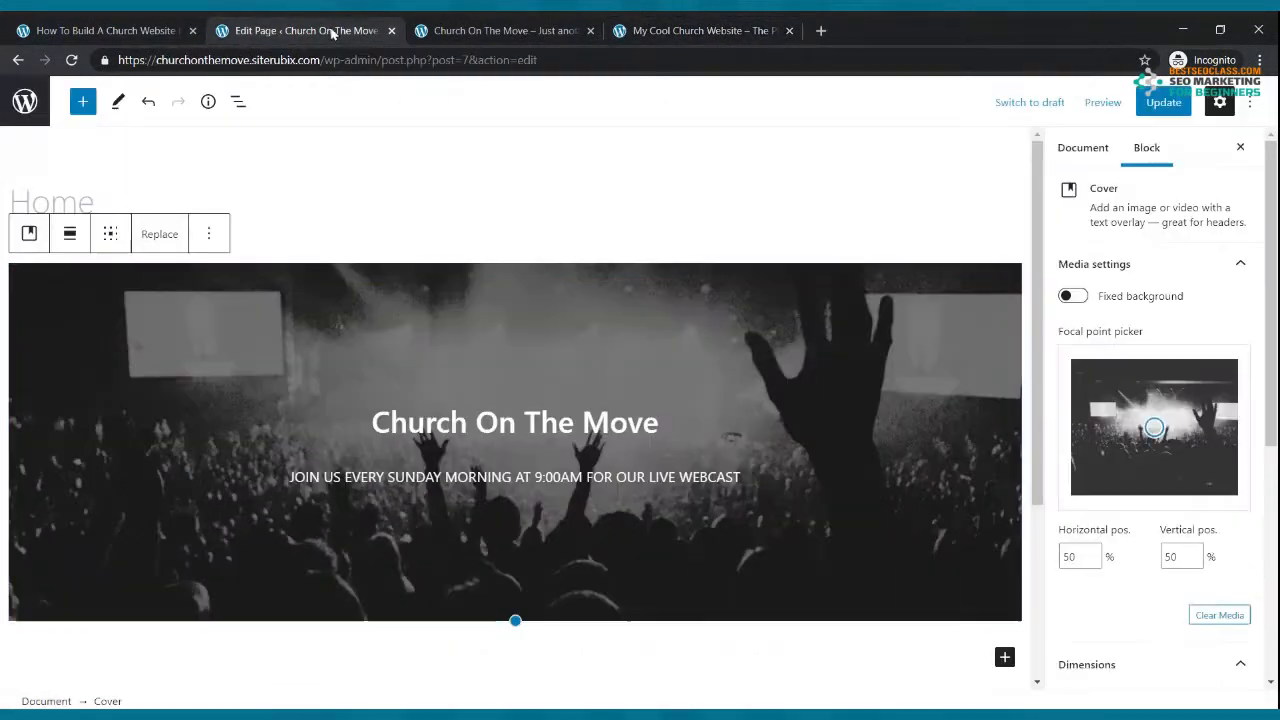
pyautogui.click(758, 474)
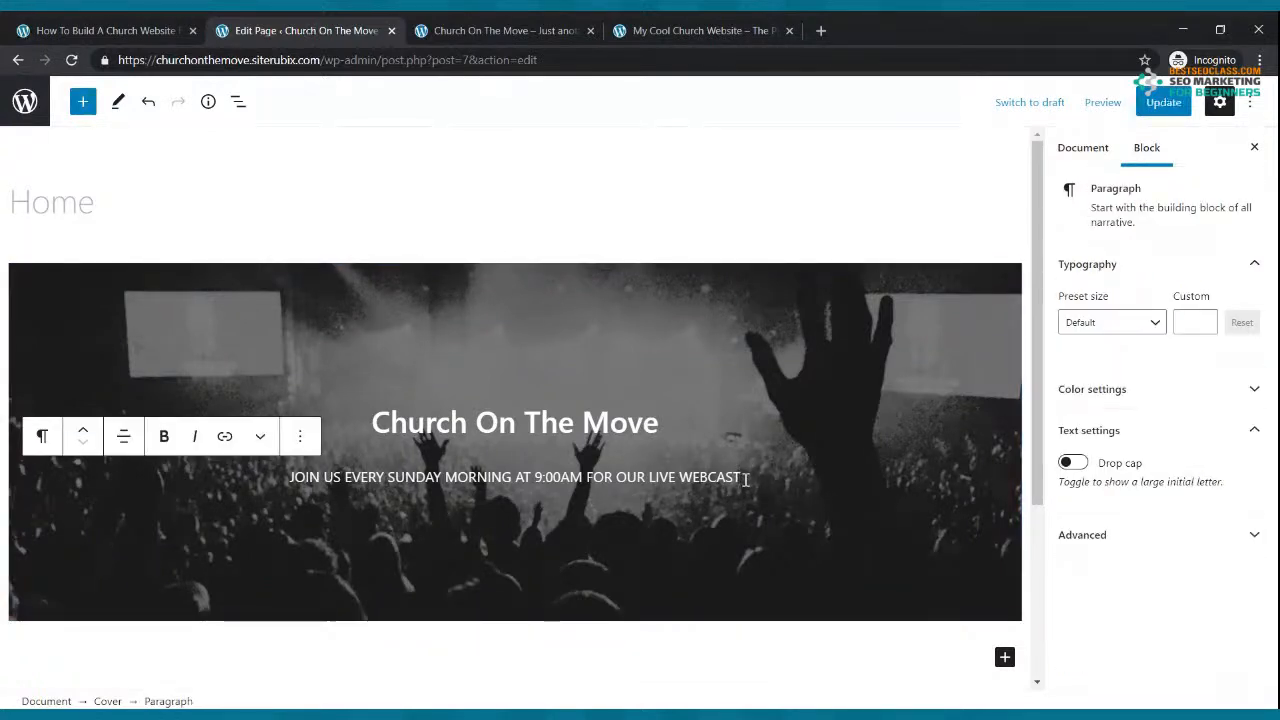
pyautogui.press('Return')
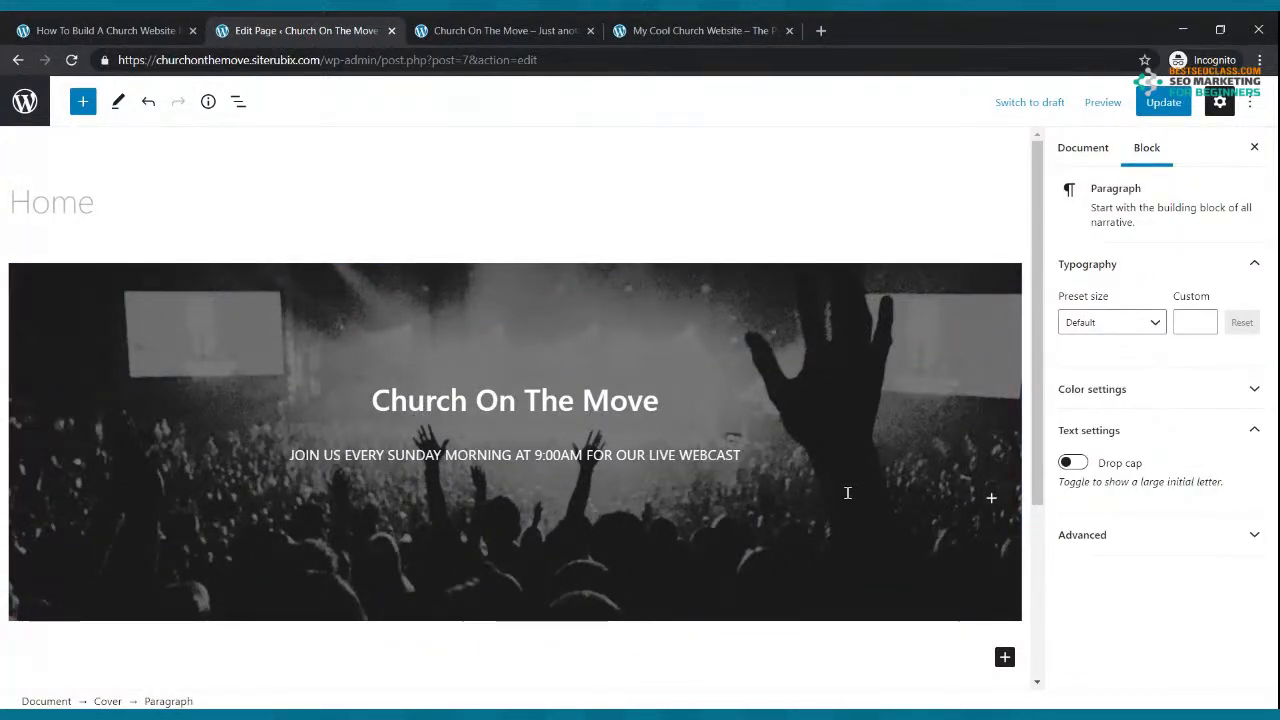
# Step: Insert a centred 'WATCH LIVE NOW' button into the cover
pyautogui.click(991, 499)
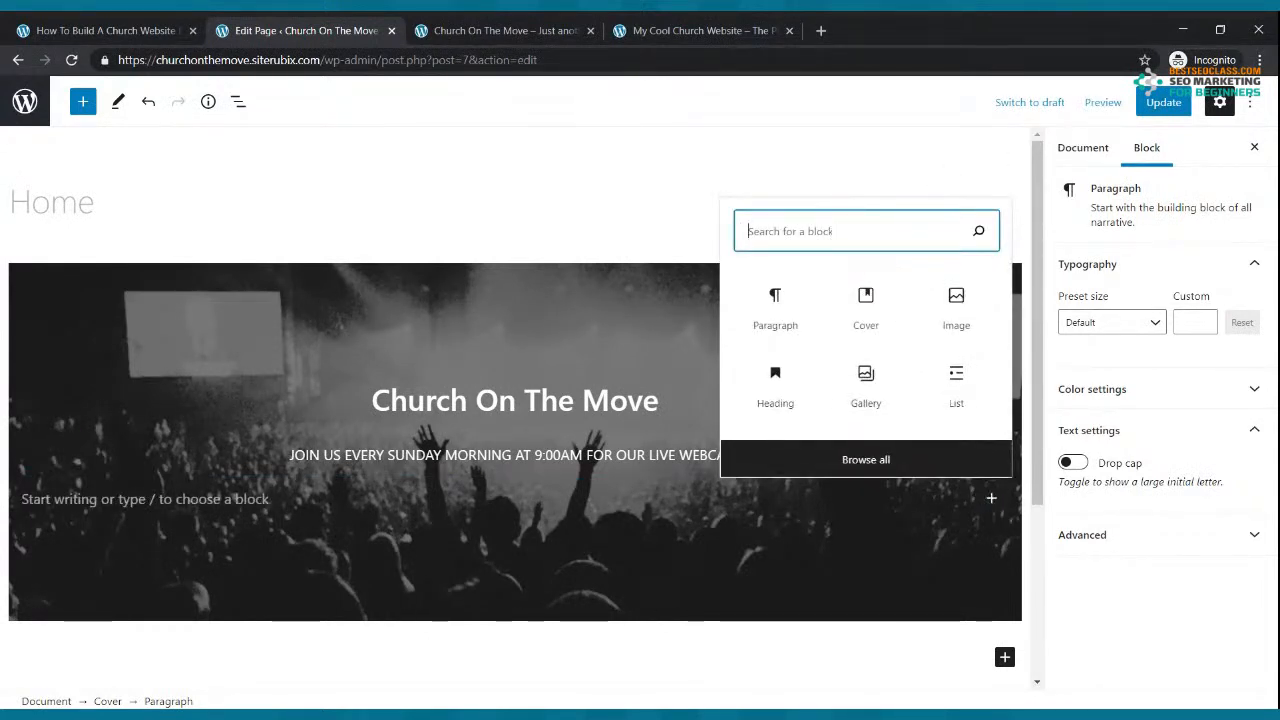
pyautogui.write('BUTTON')
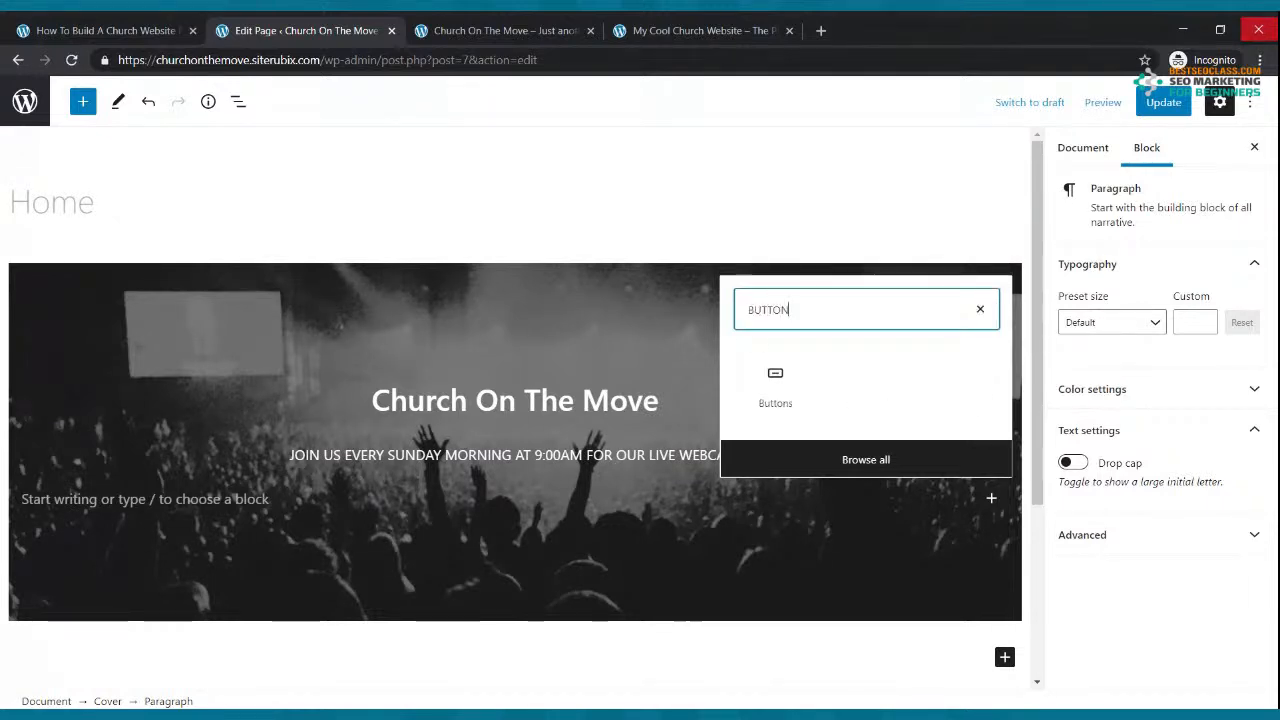
pyautogui.click(772, 378)
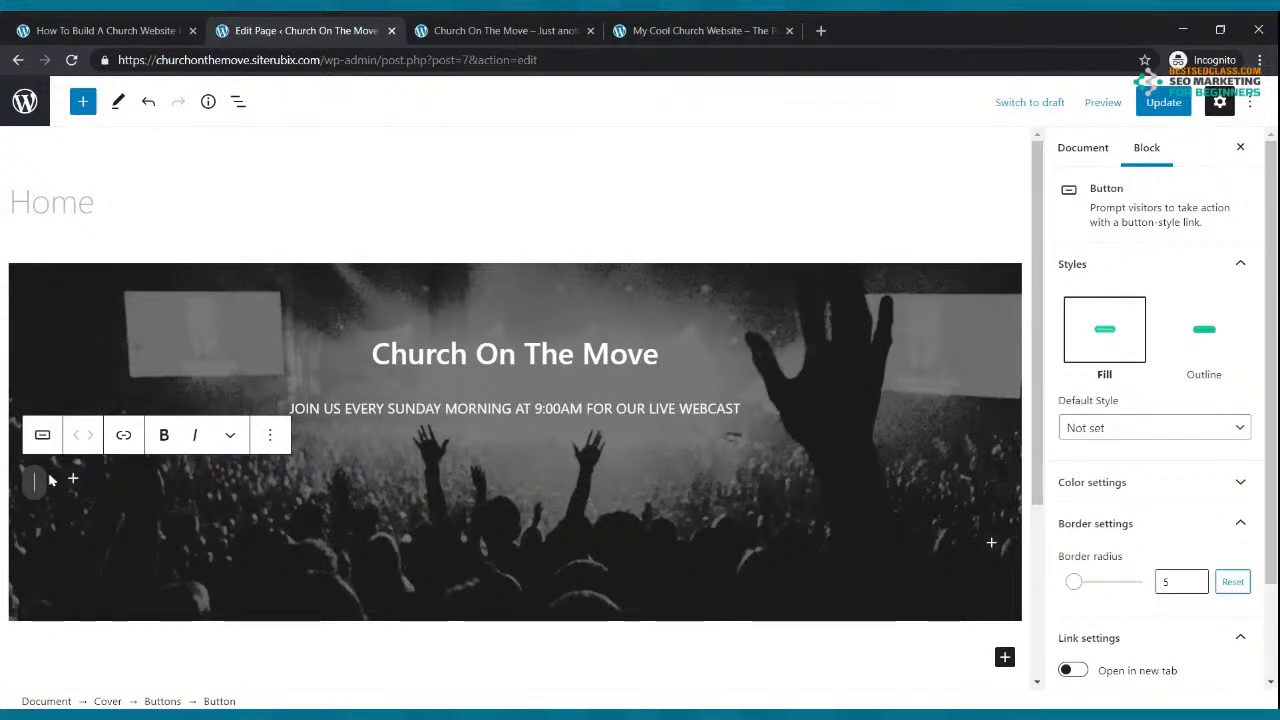
pyautogui.write('w')
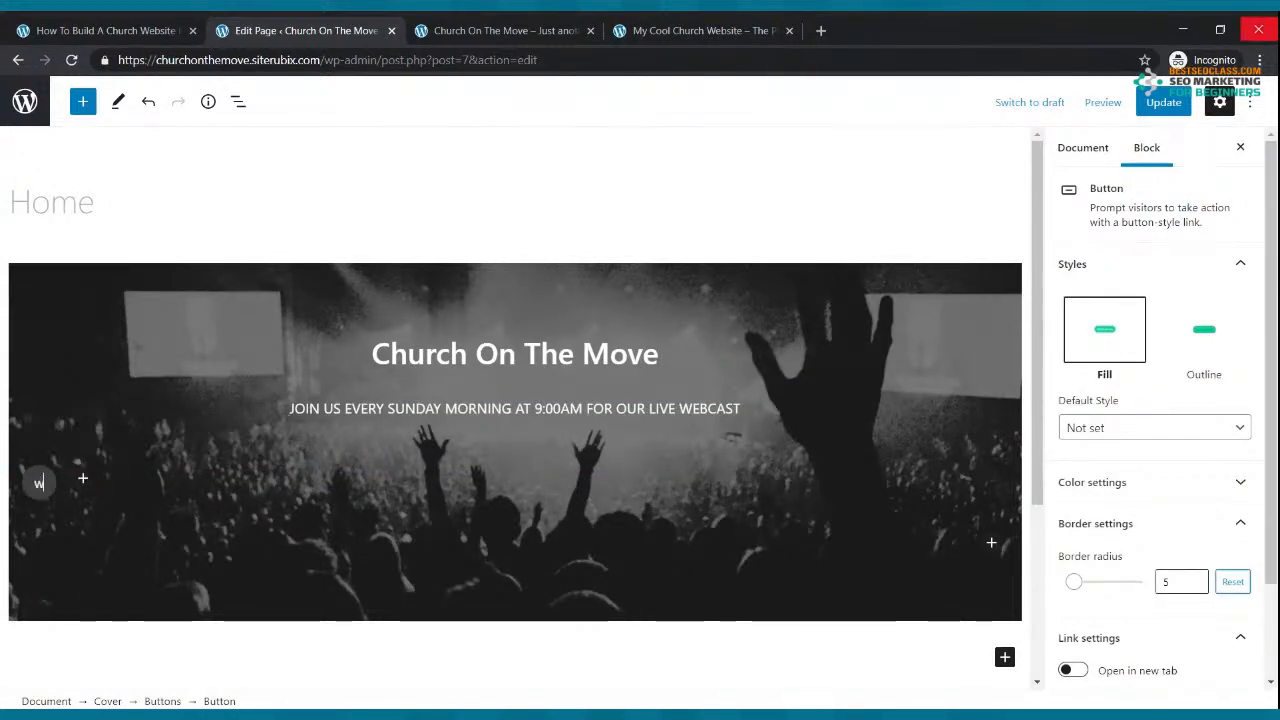
pyautogui.press('BackSpace')
pyautogui.write('WATCH LIVE')
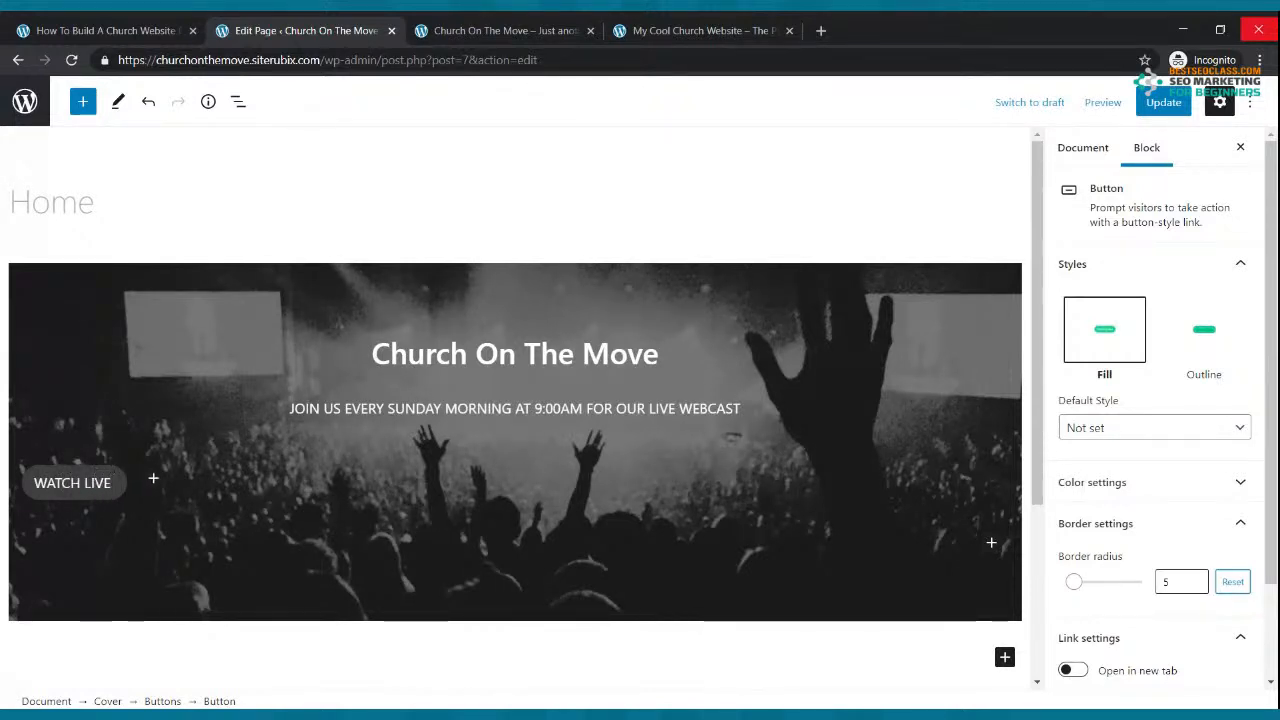
pyautogui.write(' NOW')
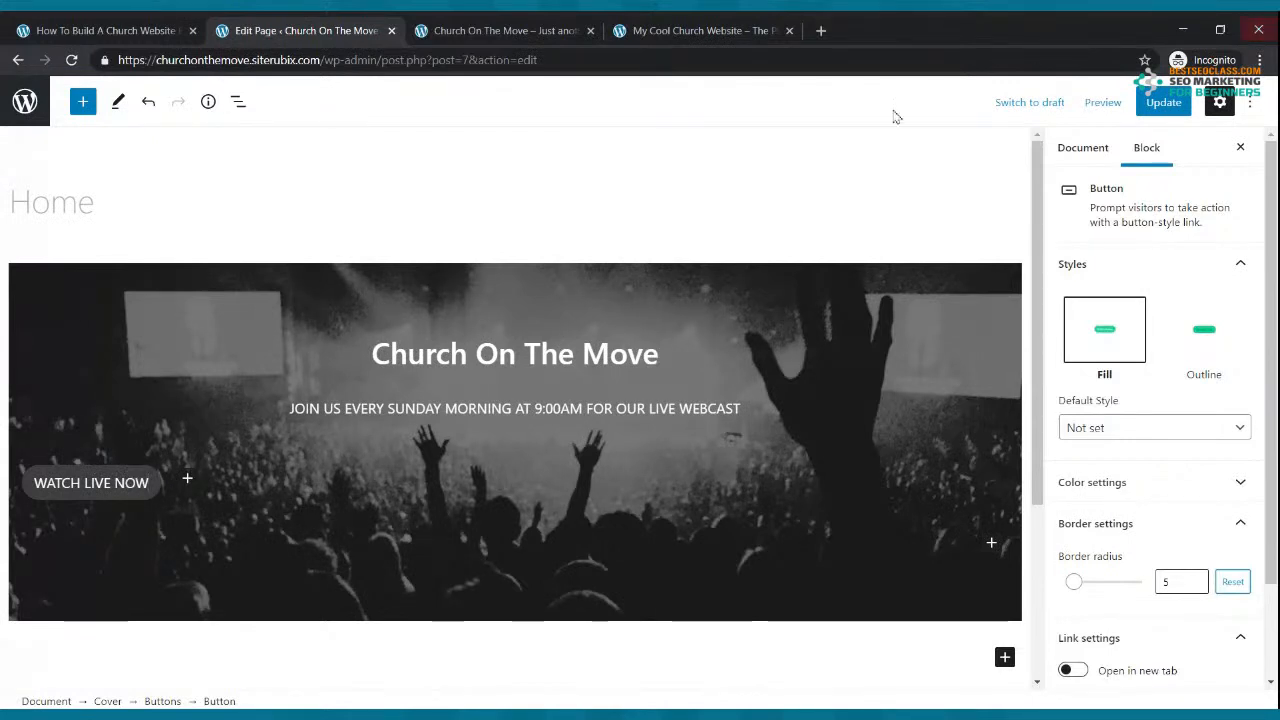
pyautogui.click(170, 492)
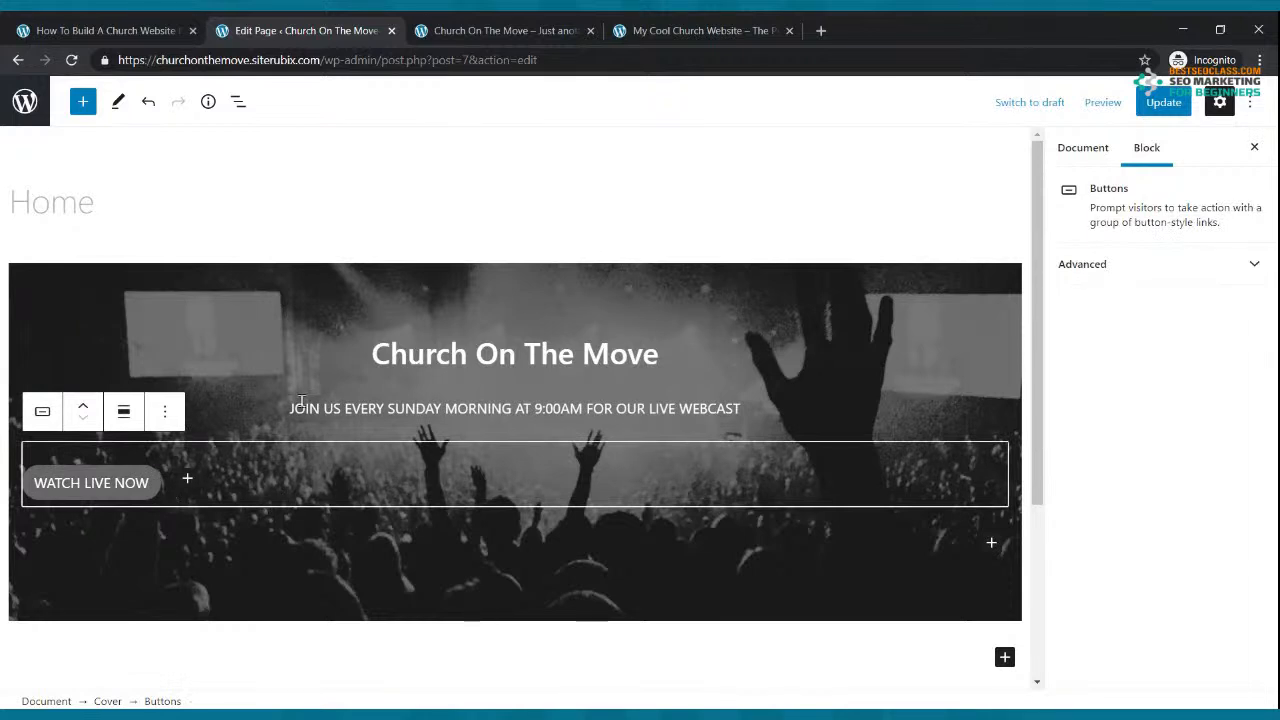
pyautogui.click(124, 413)
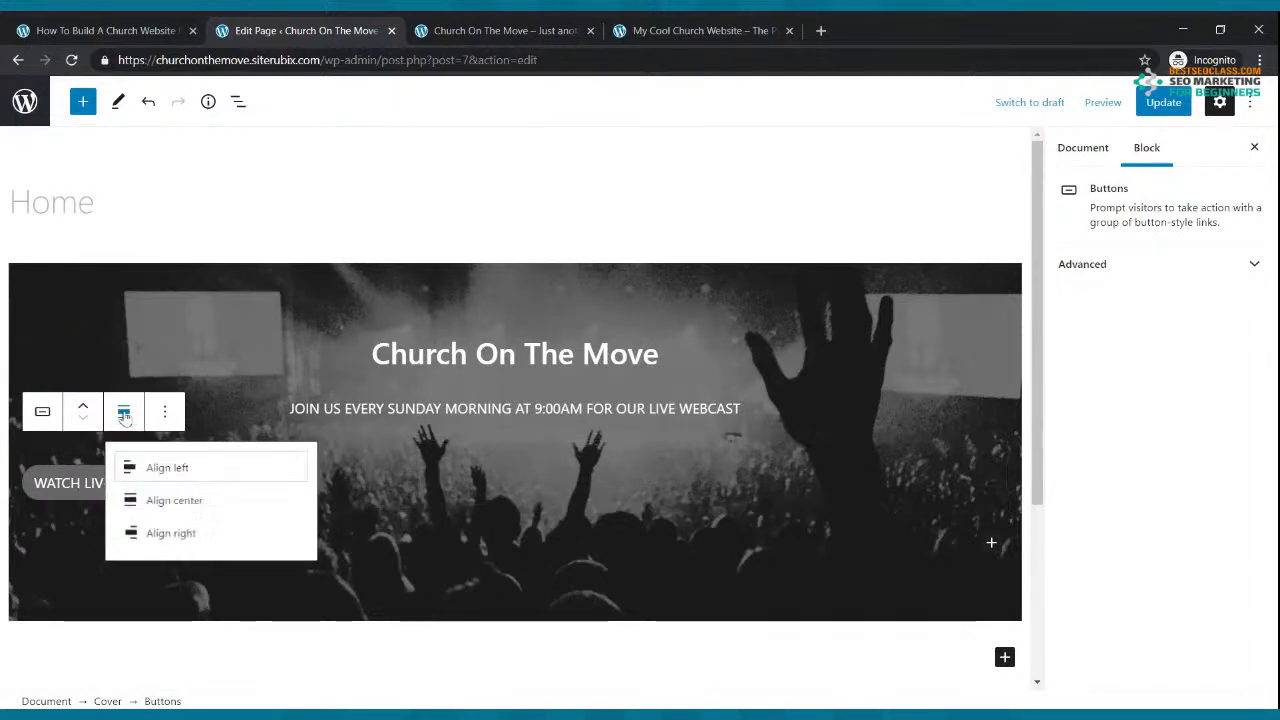
pyautogui.click(168, 501)
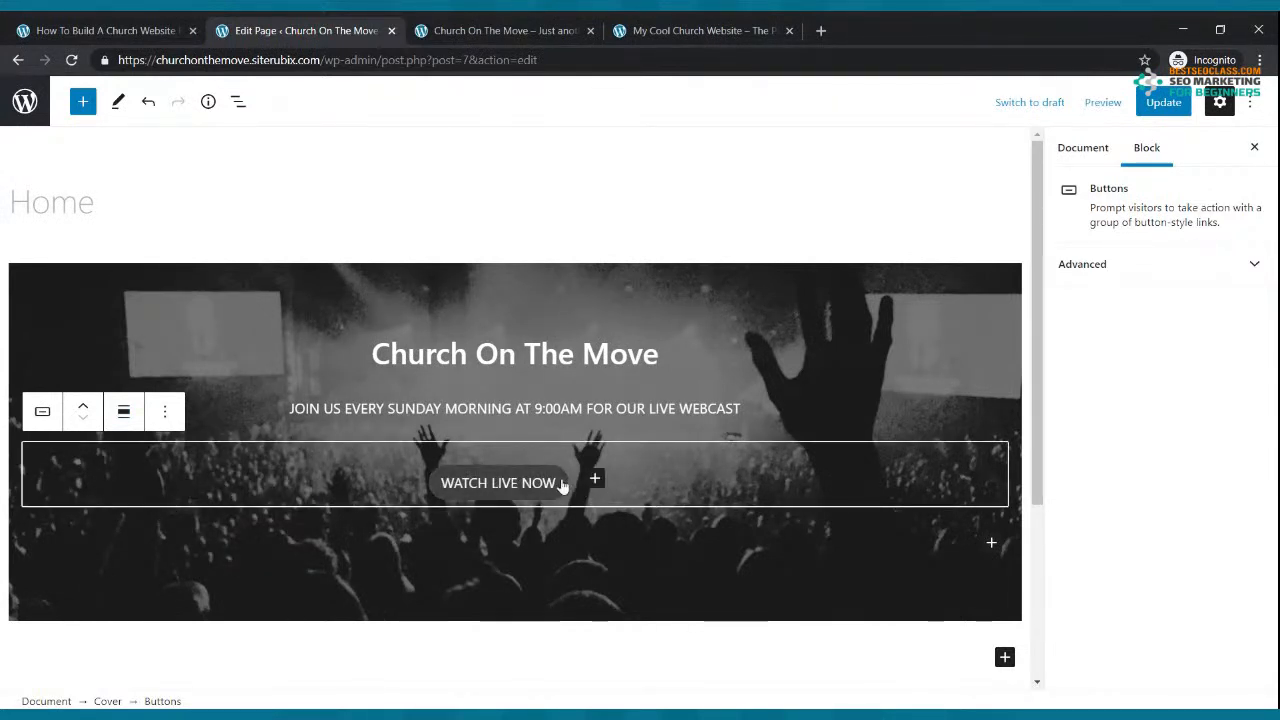
# Step: Give the button white text on a yellow background, update the page, and view it live
pyautogui.click(562, 486)
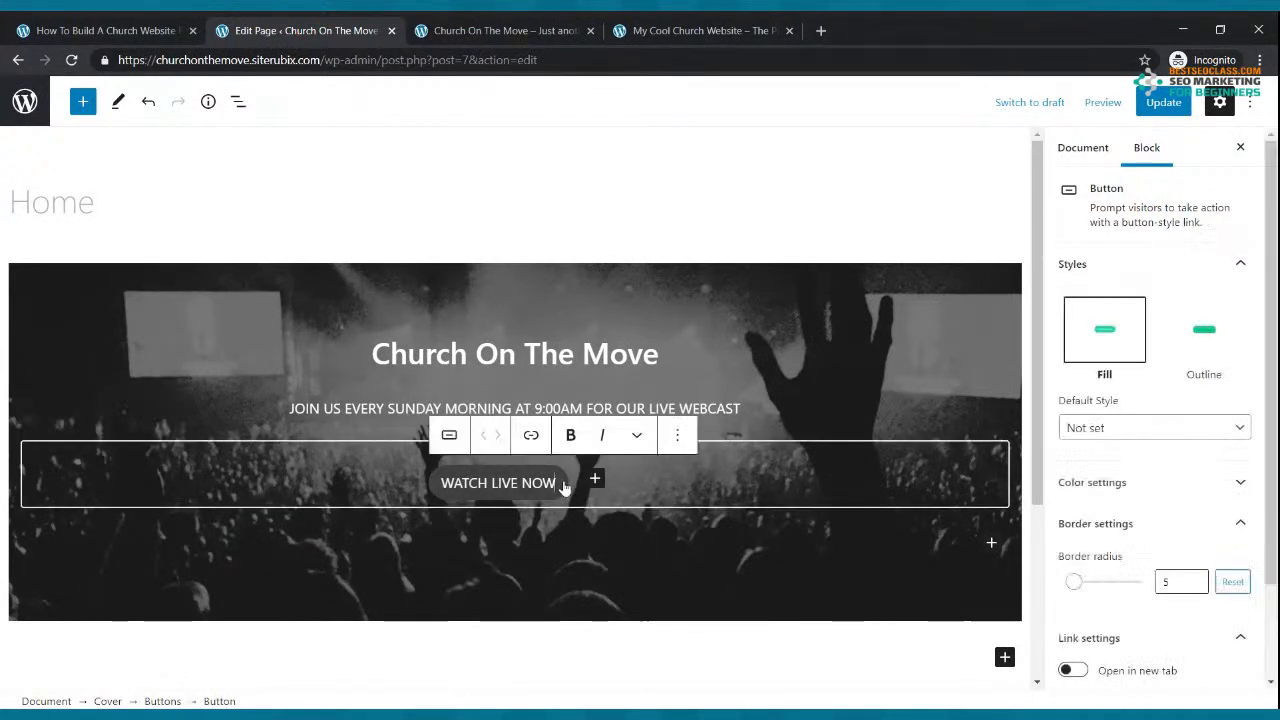
pyautogui.click(1148, 485)
pyautogui.scroll(-2, 1121, 484)
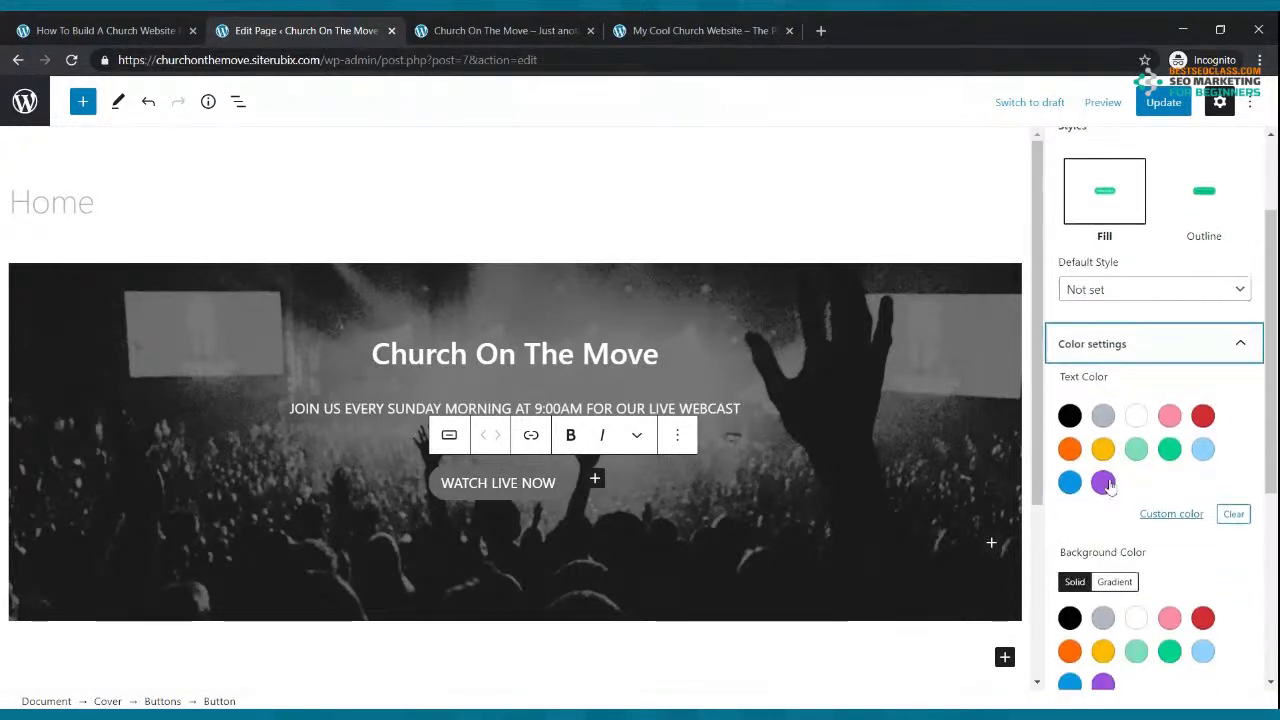
pyautogui.click(1136, 418)
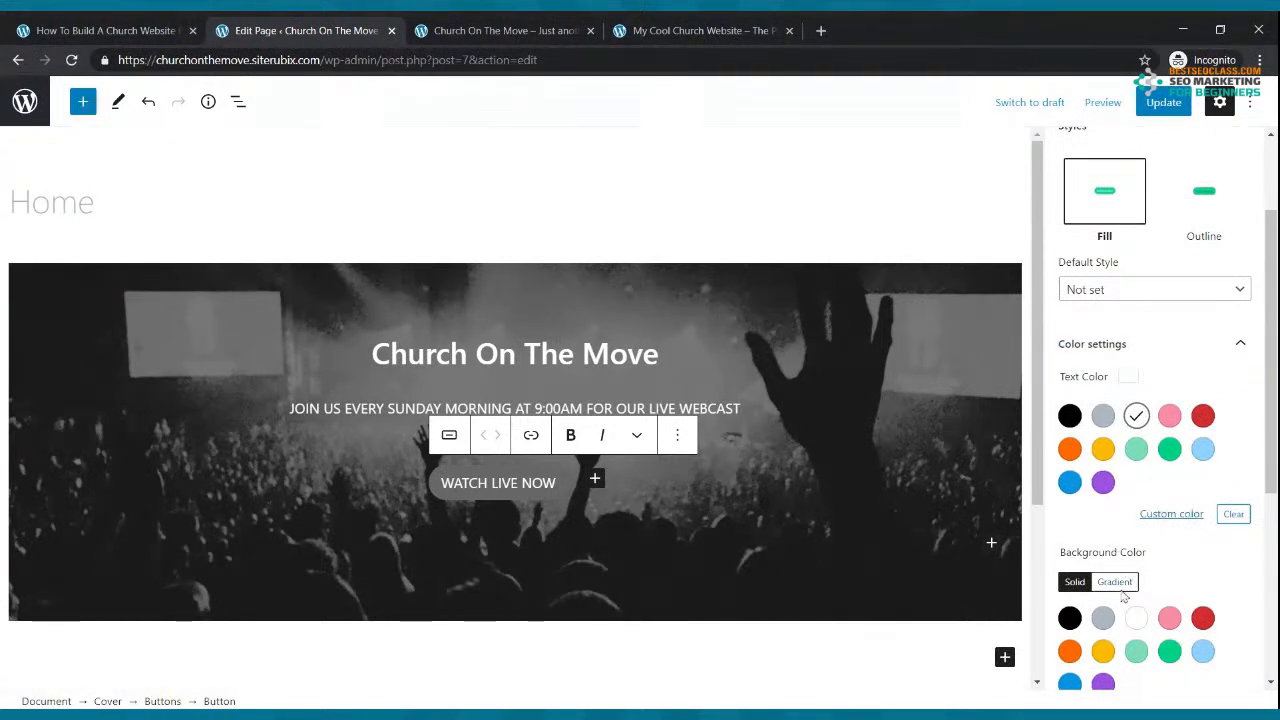
pyautogui.click(1103, 652)
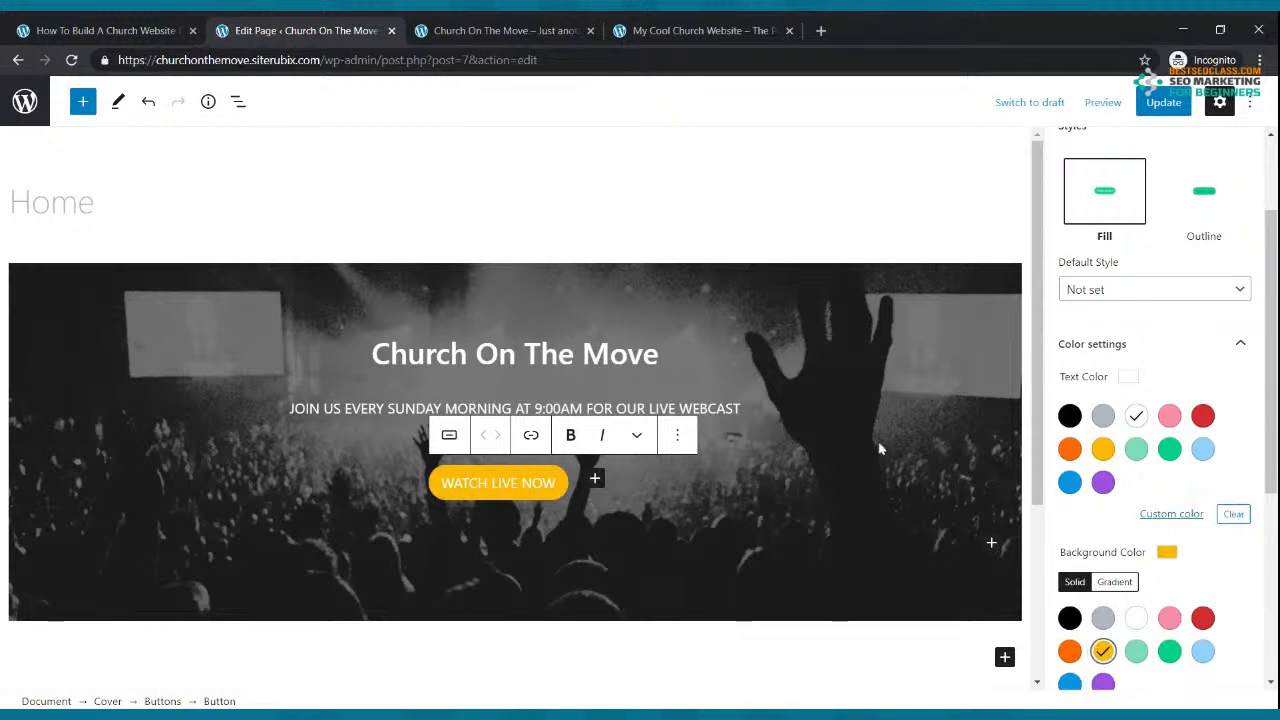
pyautogui.click(1160, 102)
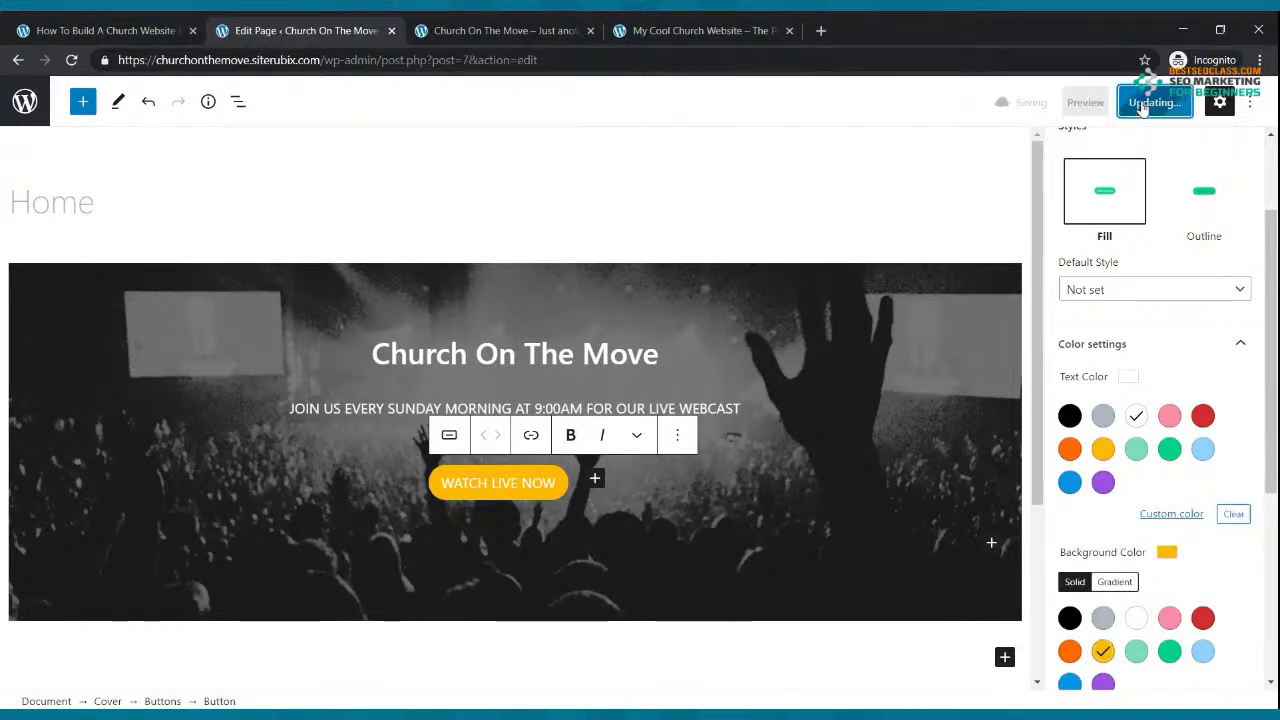
pyautogui.click(553, 22)
pyautogui.click(74, 62)
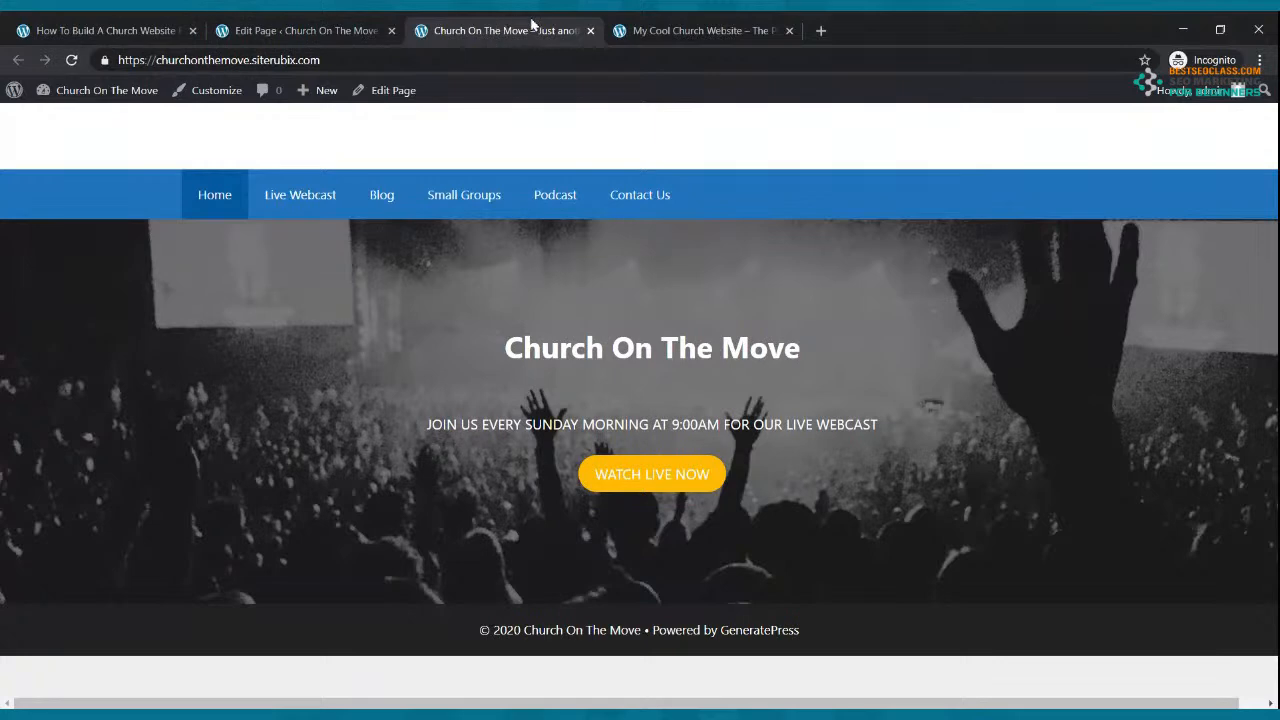
pyautogui.click(636, 28)
pyautogui.click(532, 28)
pyautogui.click(628, 40)
pyautogui.scroll(-2, 722, 495)
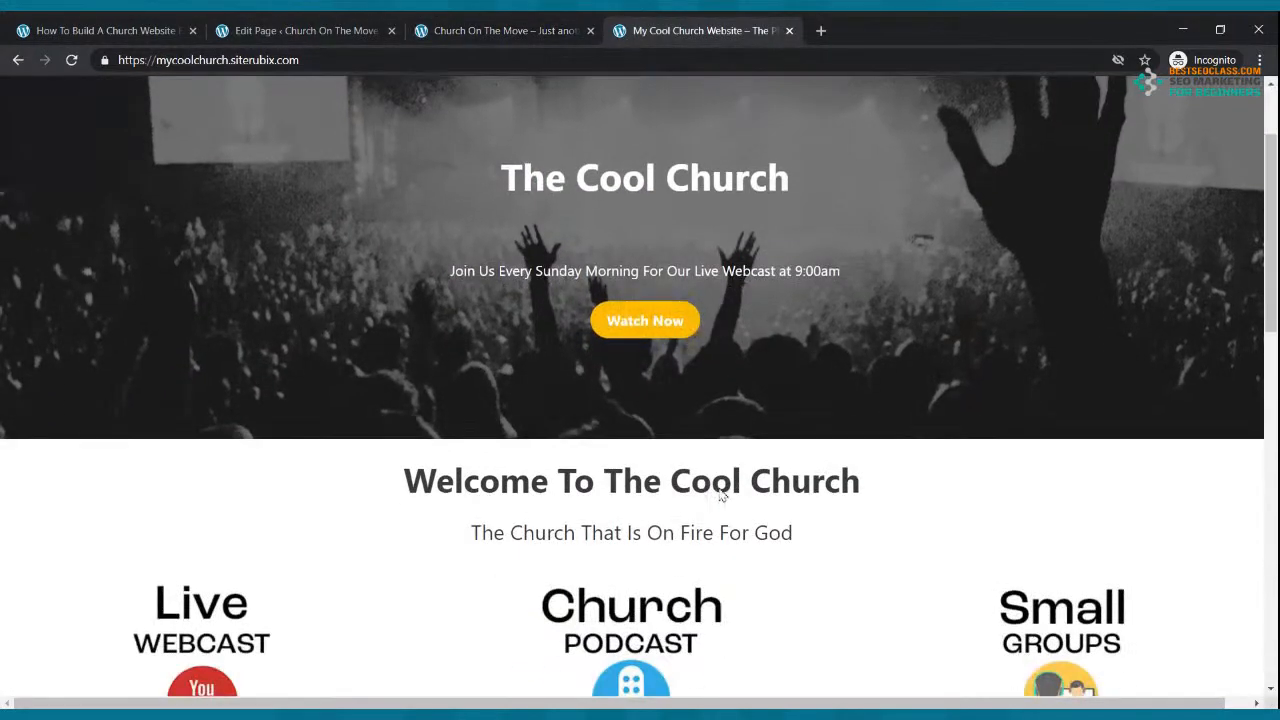
pyautogui.click(343, 22)
pyautogui.scroll(-3, 554, 420)
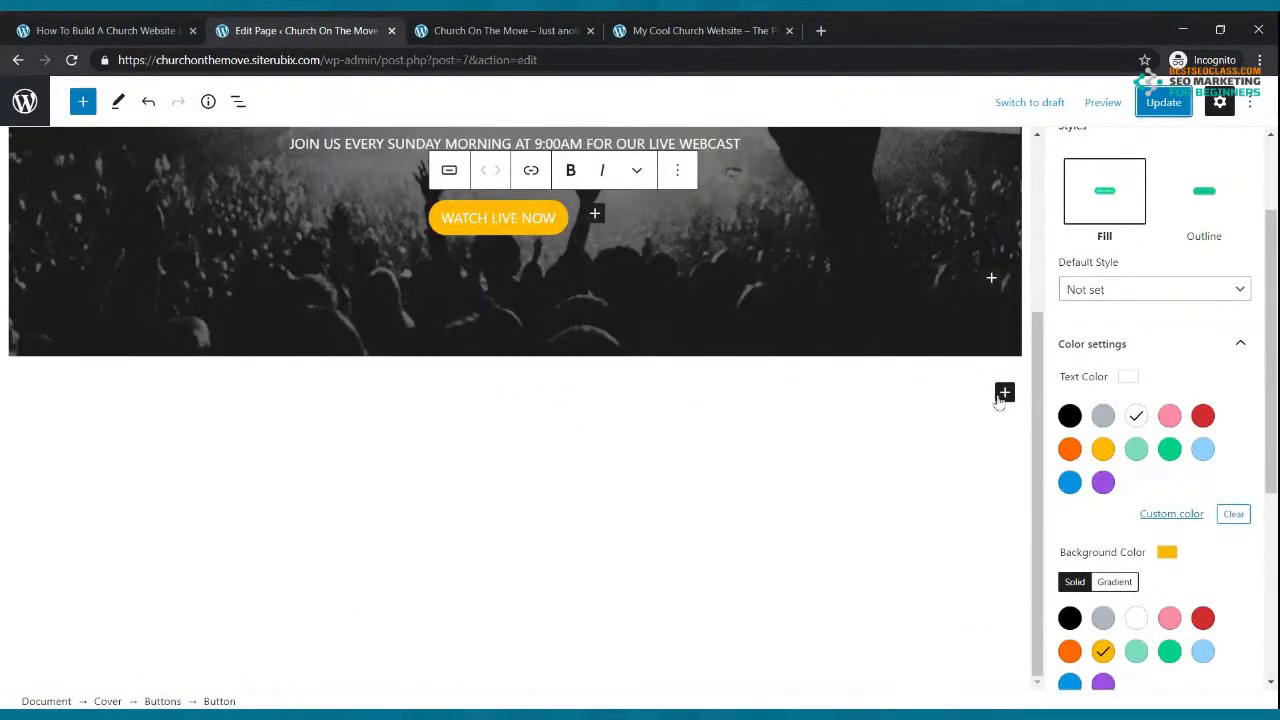
# Step: Insert a centred paragraph reading 'WELCOME TO THE CHURCH ON THE MOVE' below the cover
pyautogui.click(1004, 394)
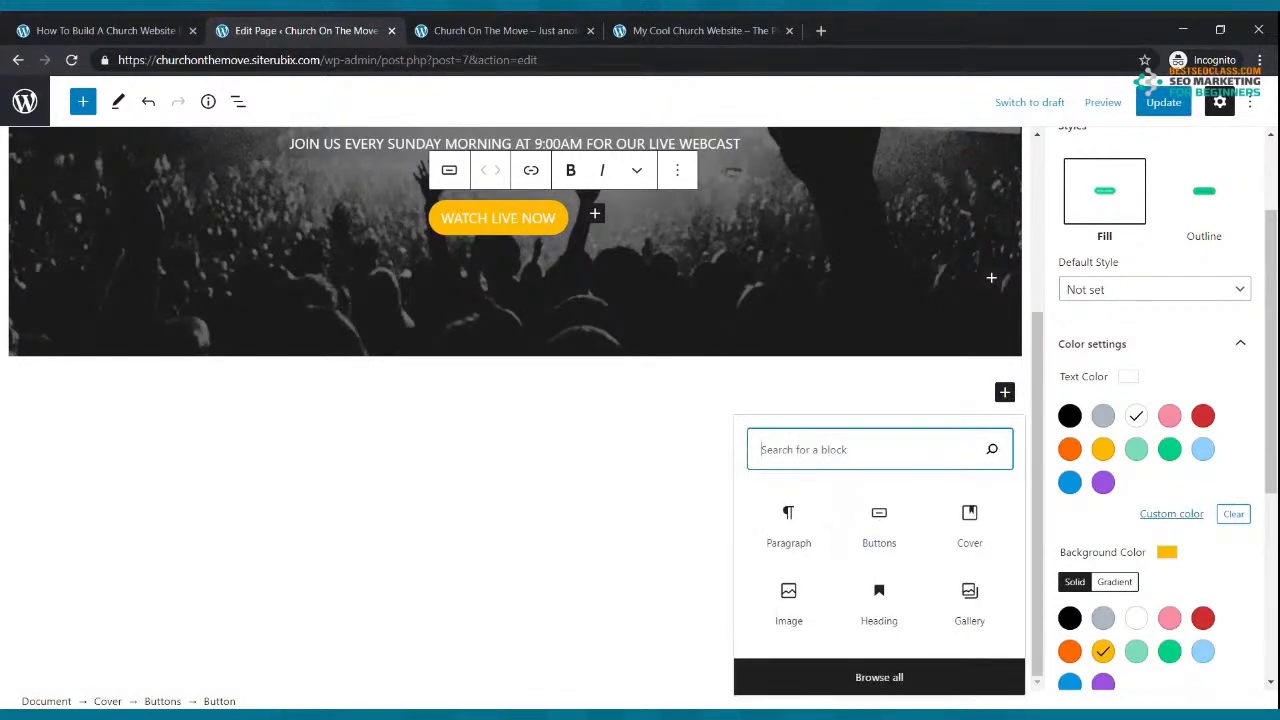
pyautogui.write('PARAGRAP')
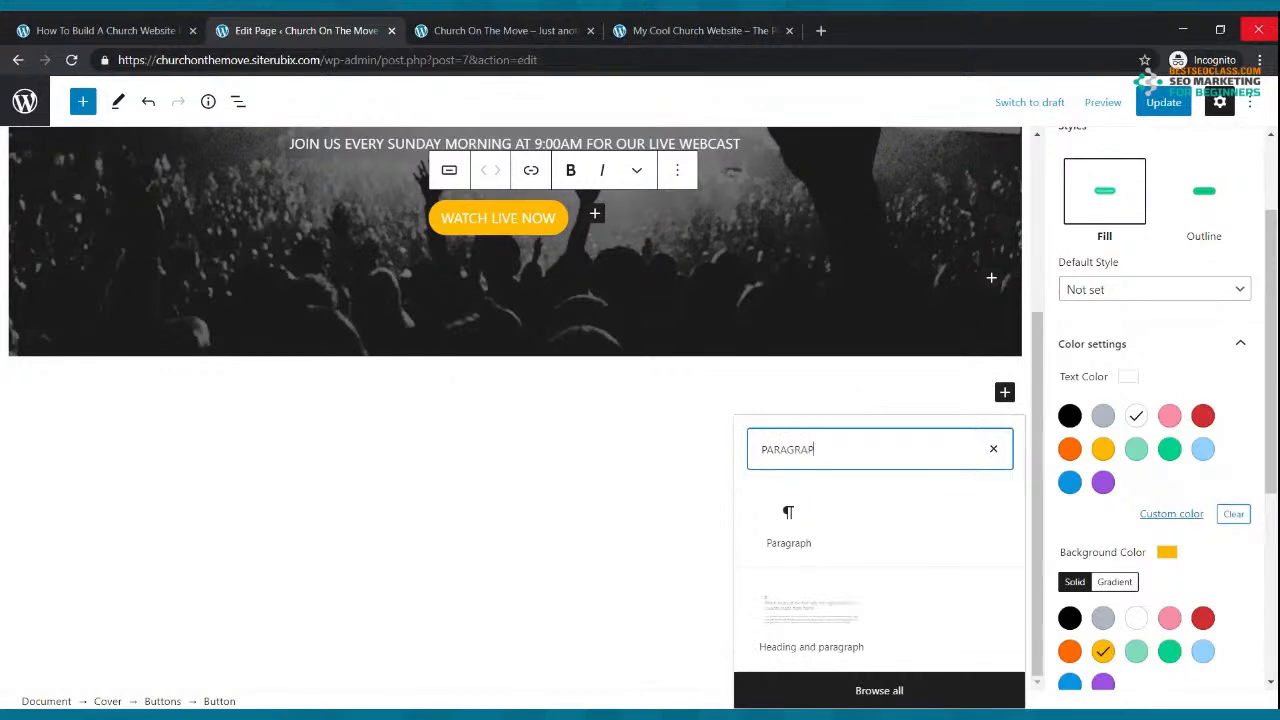
pyautogui.press('BackSpace')
pyautogui.write('PH')
pyautogui.click(803, 526)
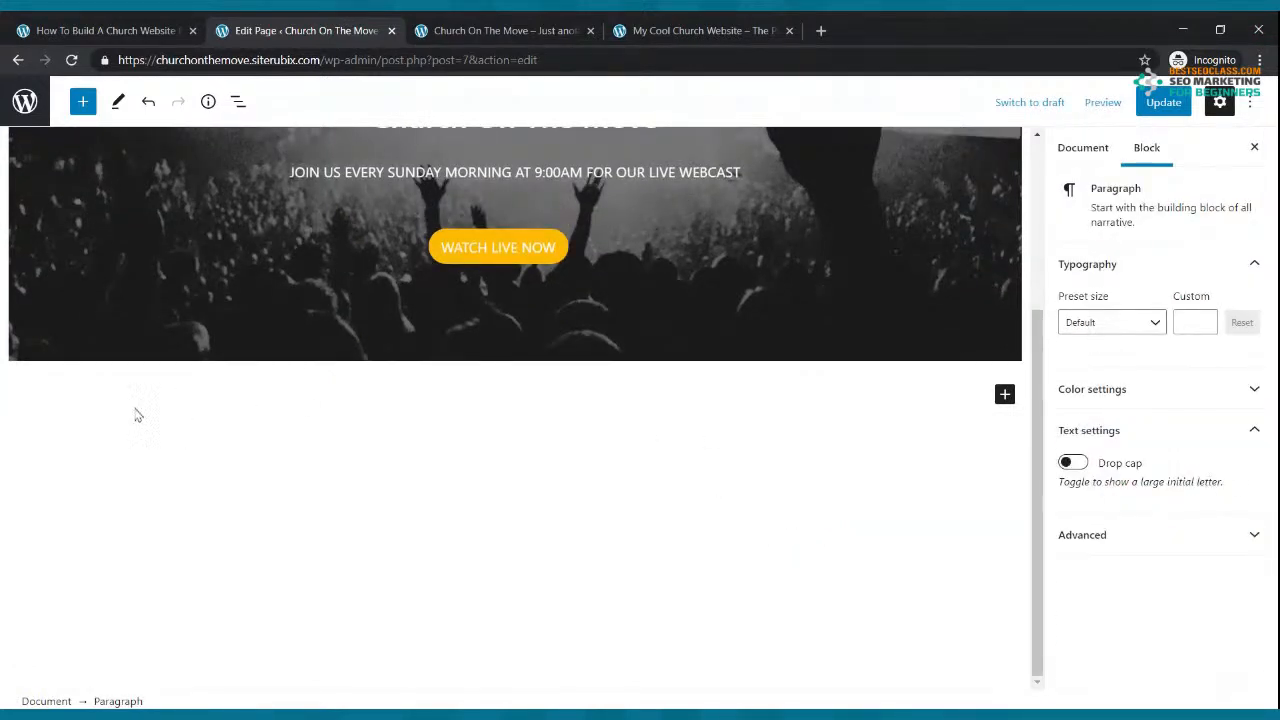
pyautogui.write('WELCOME TO')
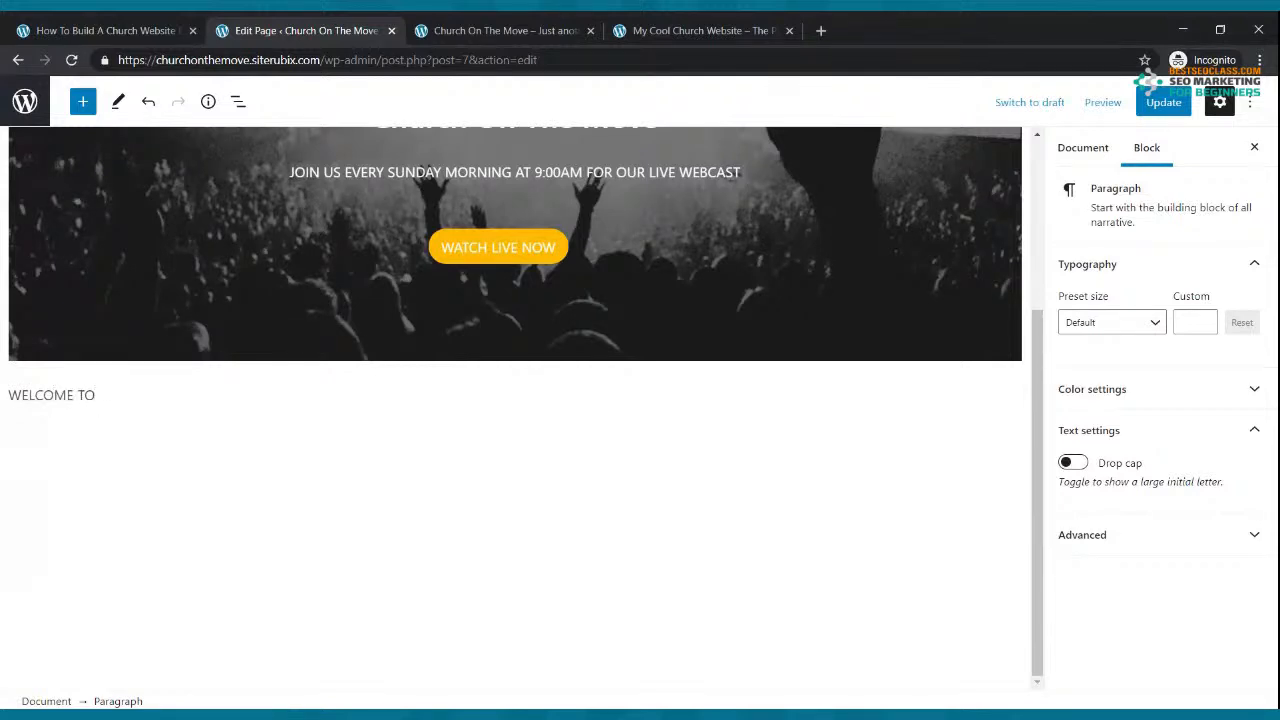
pyautogui.write(' THE CHURCH ON')
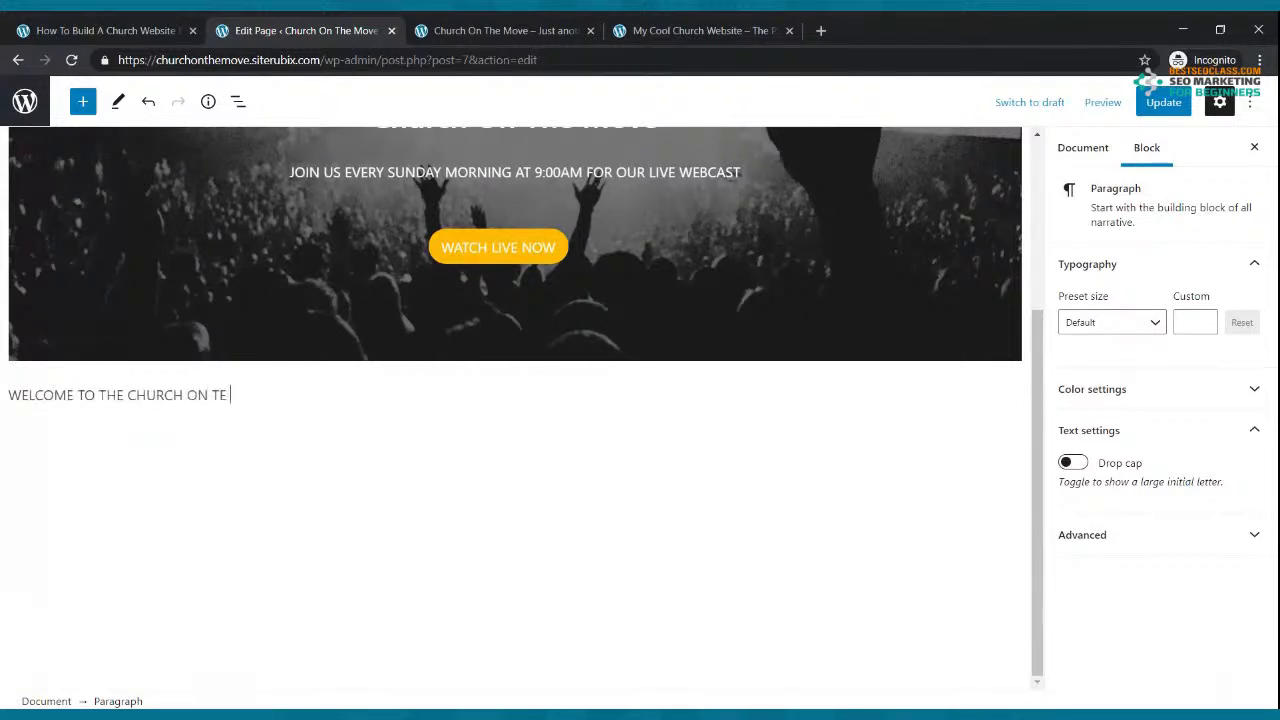
pyautogui.write(' THE MOVE')
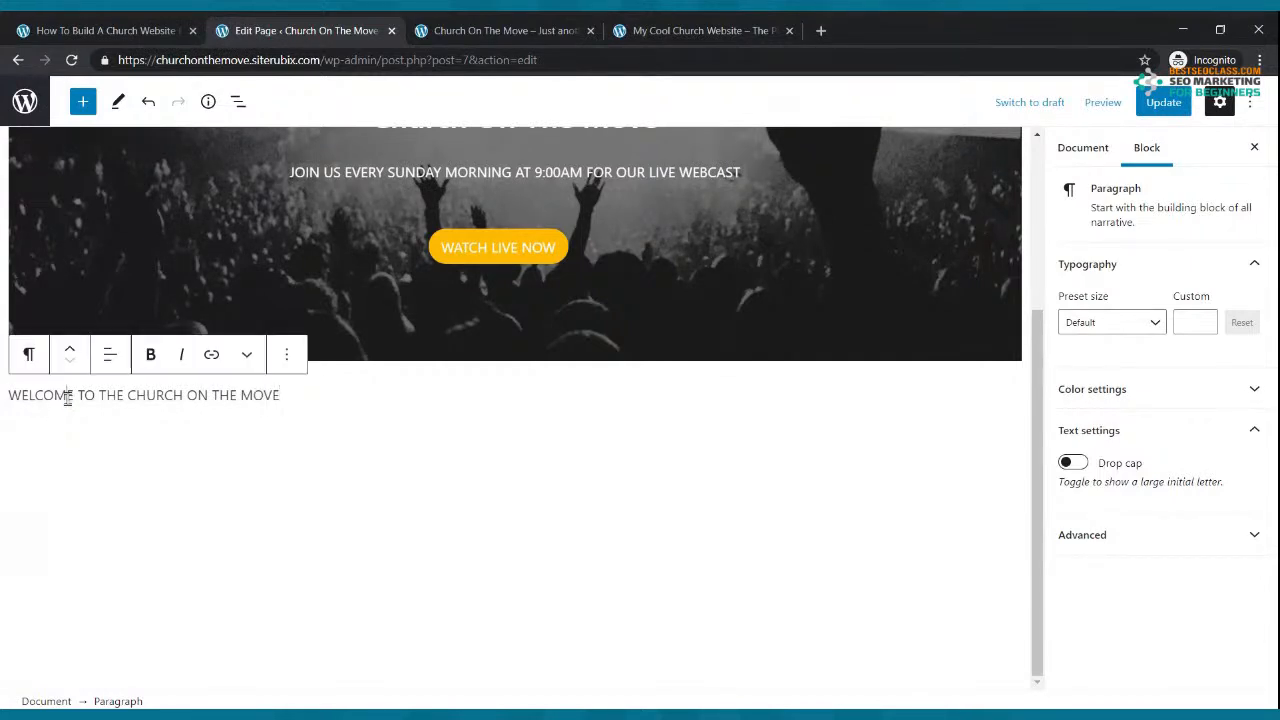
pyautogui.click(110, 355)
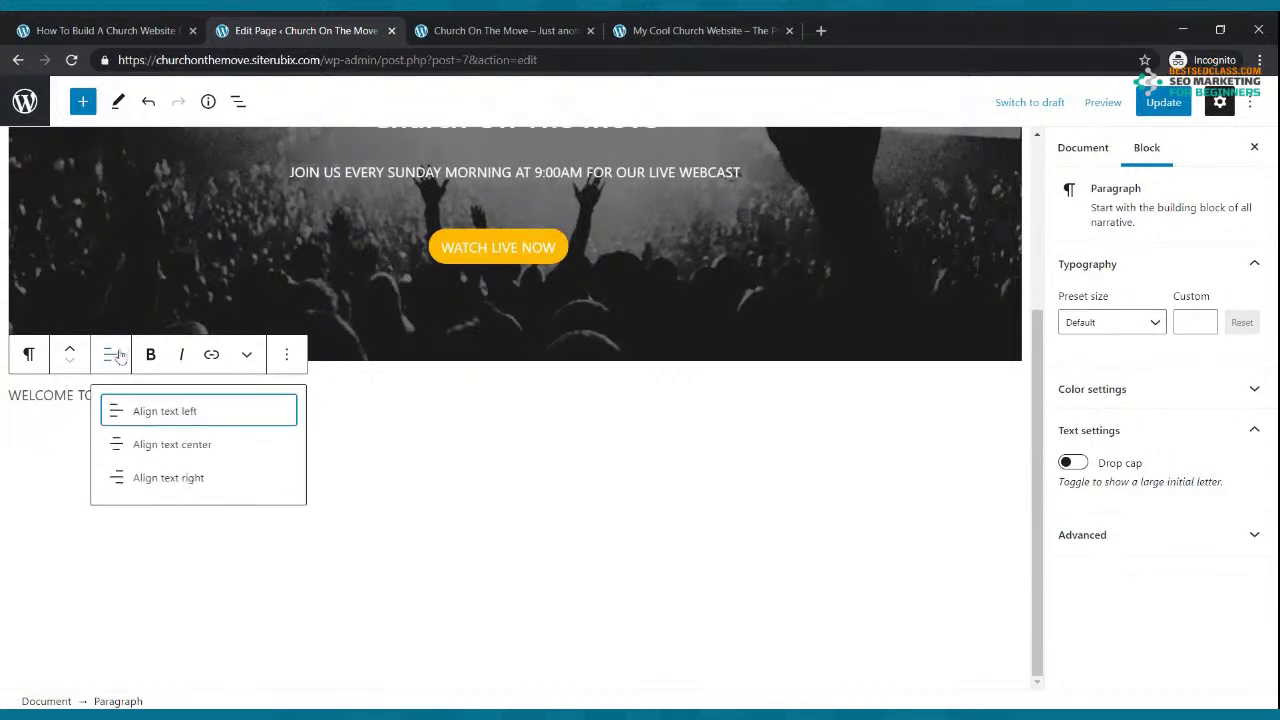
pyautogui.click(171, 445)
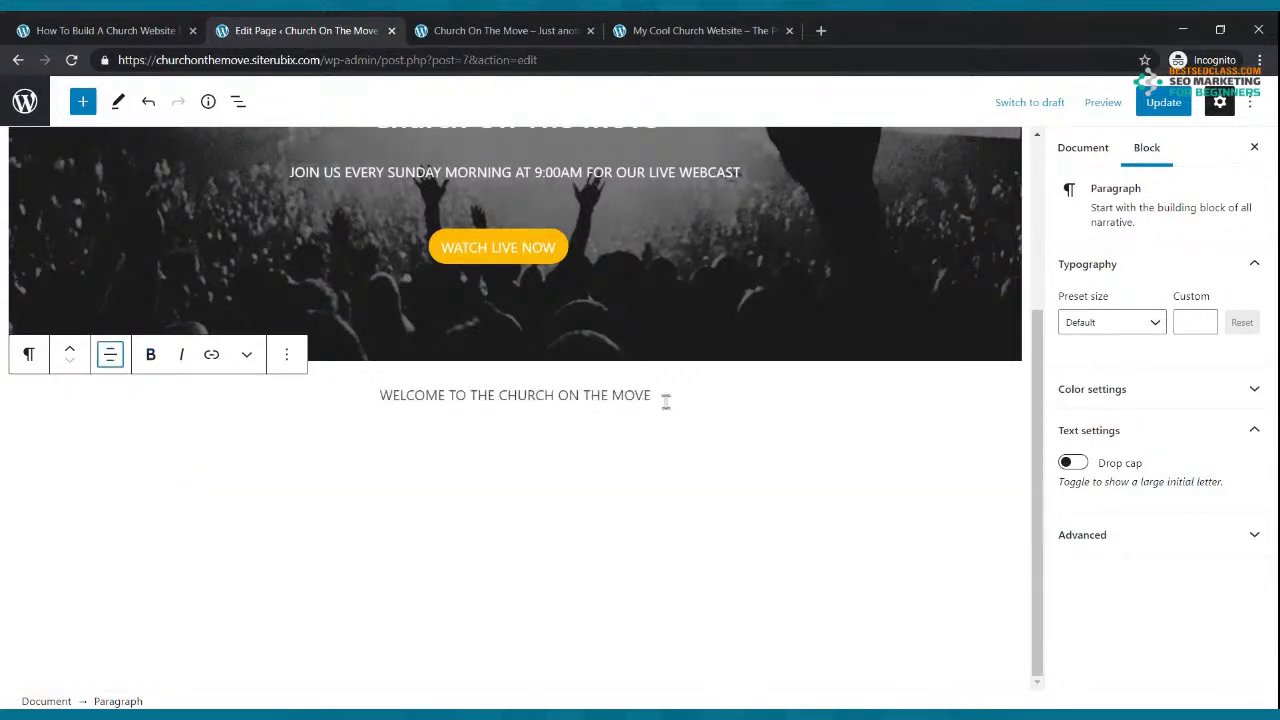
# Step: Convert the welcome paragraph into an H2 heading
pyautogui.moveTo(657, 395); pyautogui.dragTo(383, 397)
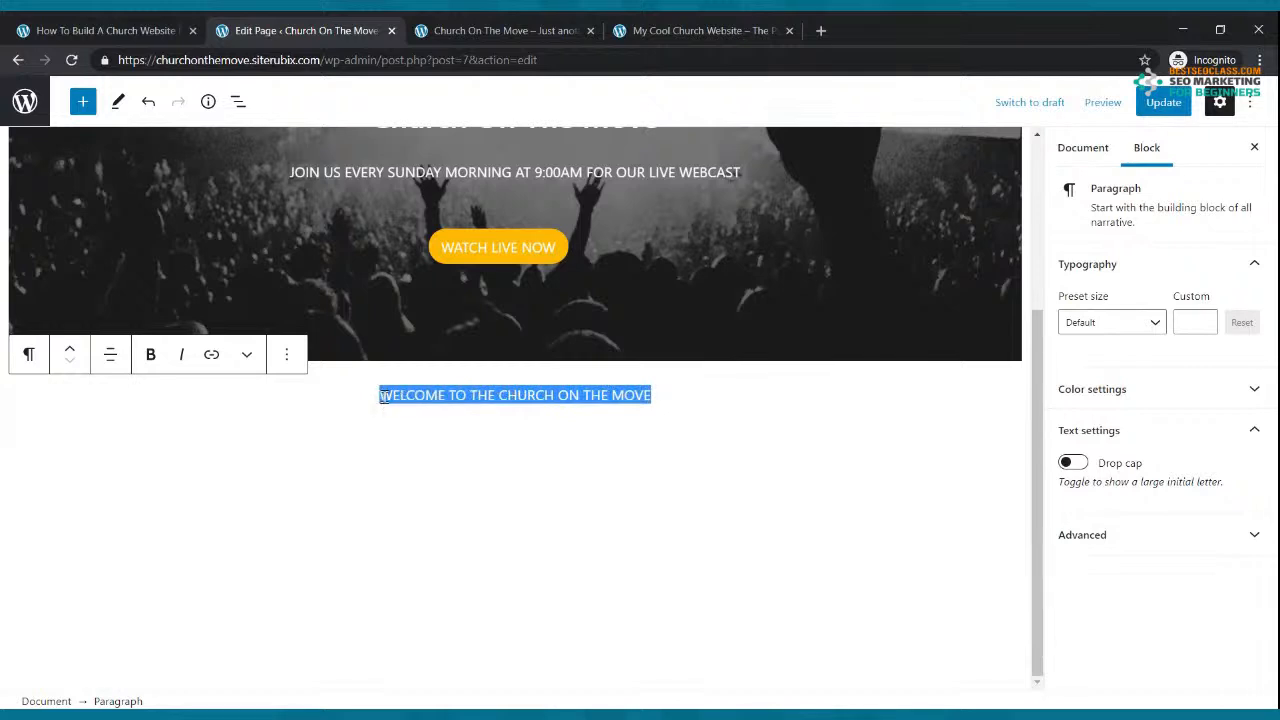
pyautogui.click(29, 354)
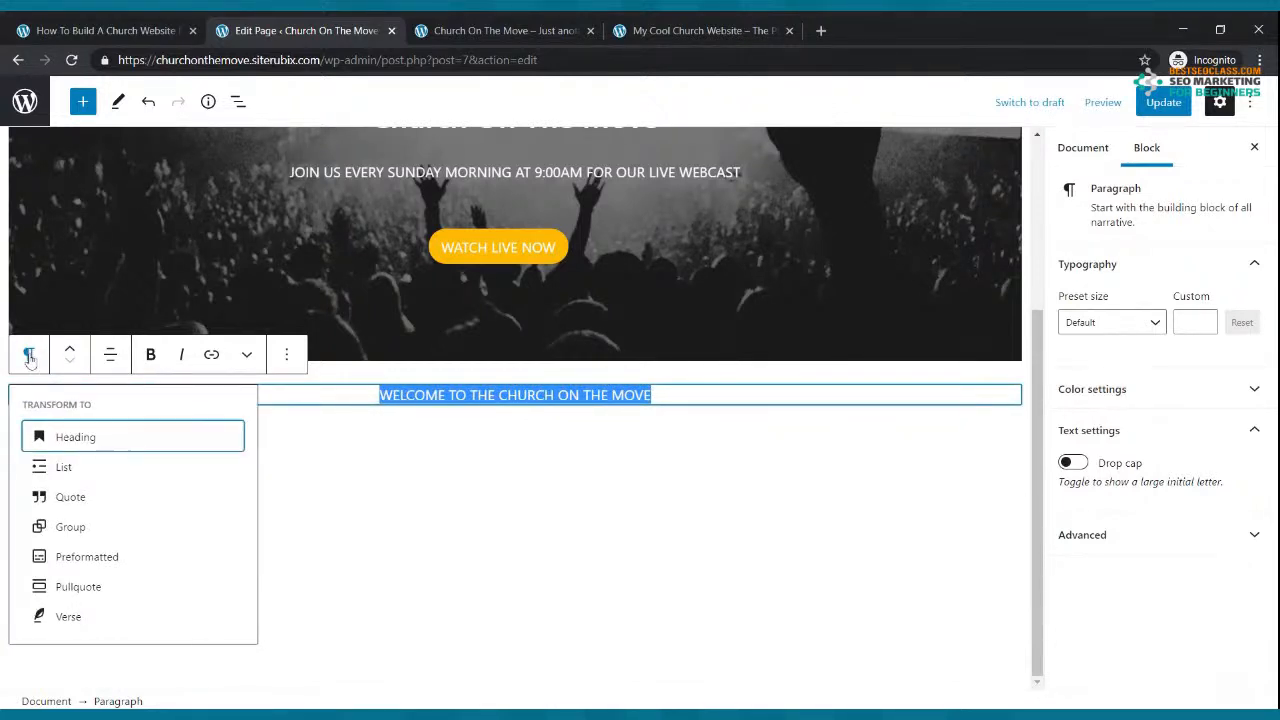
pyautogui.click(78, 440)
pyautogui.click(109, 356)
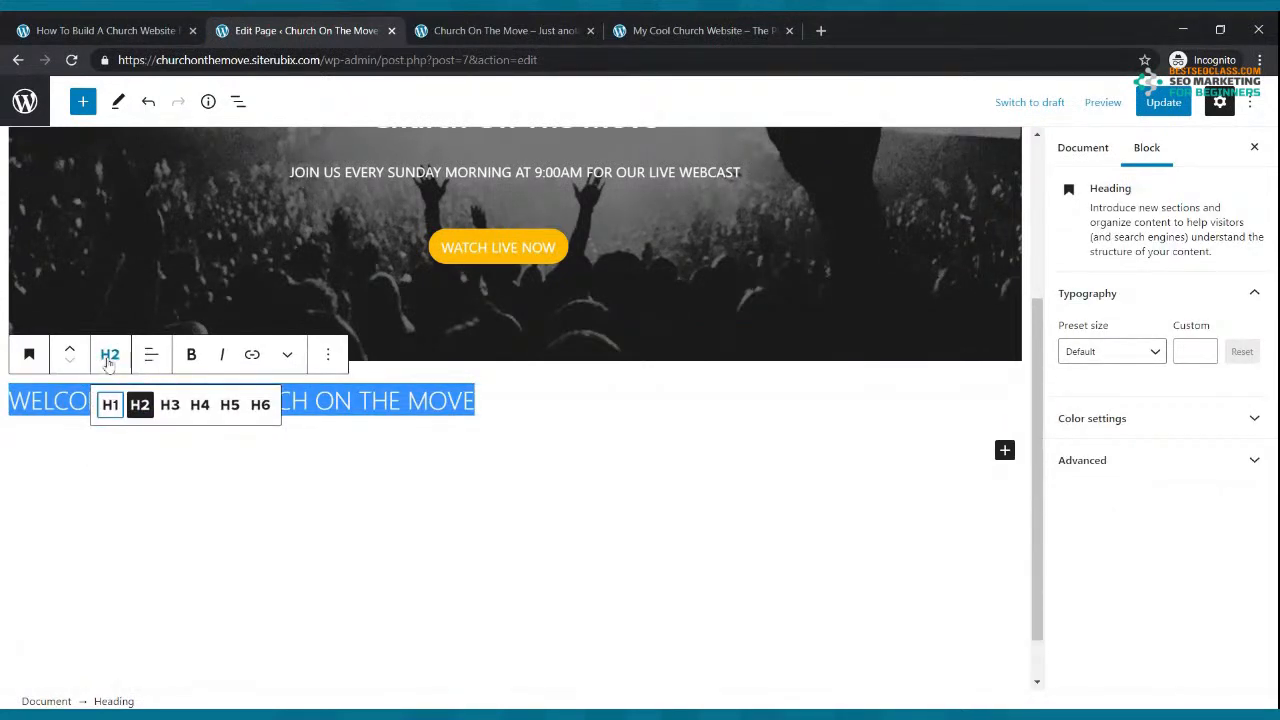
pyautogui.click(110, 404)
pyautogui.click(110, 355)
pyautogui.click(140, 406)
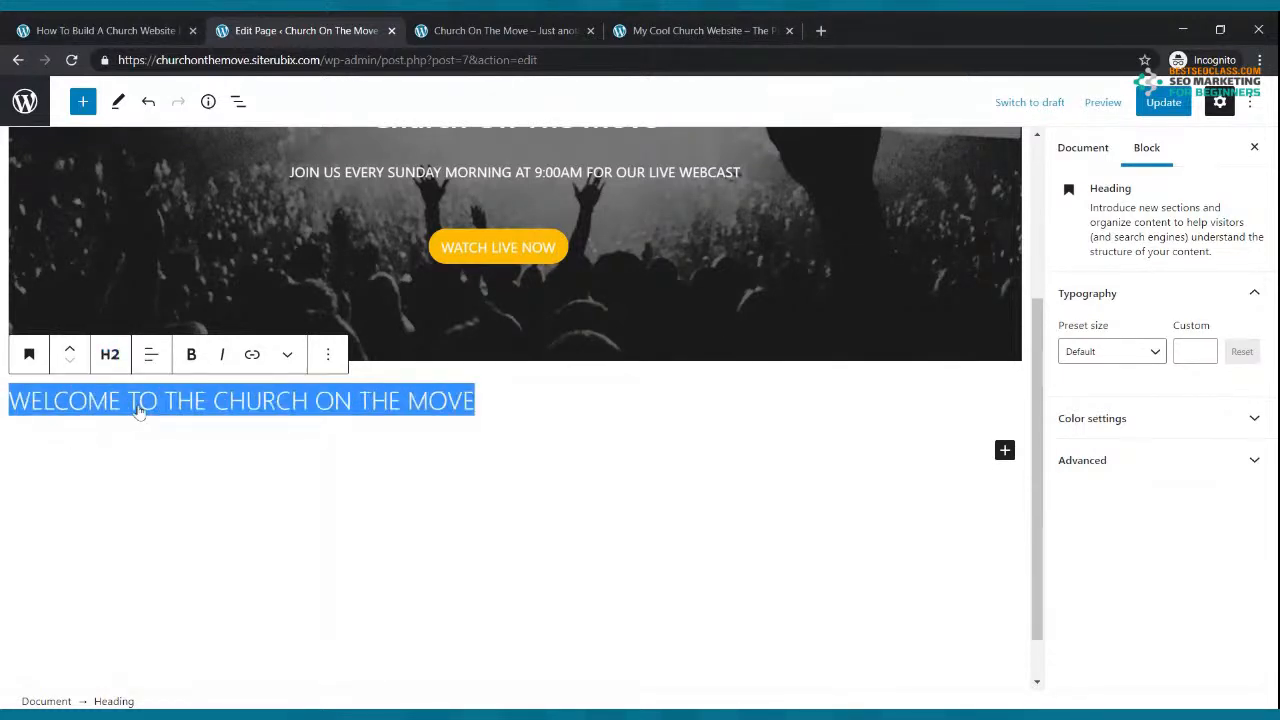
pyautogui.click(110, 355)
pyautogui.click(172, 407)
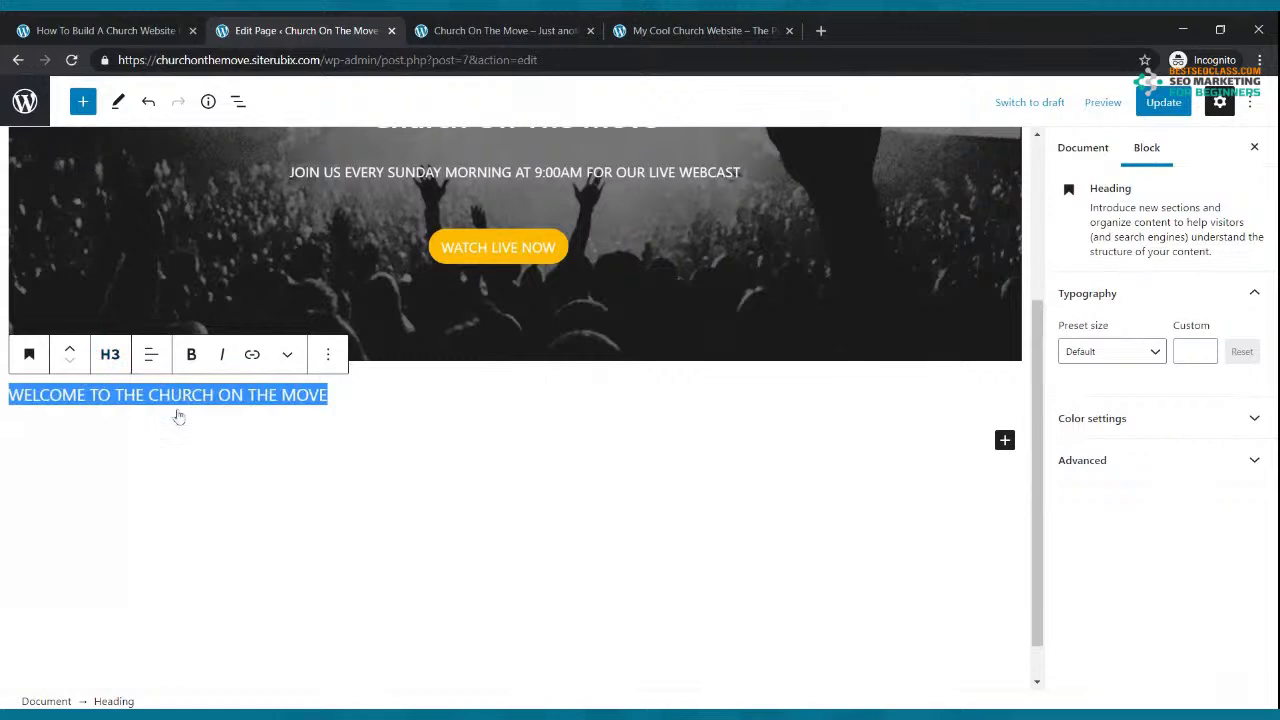
pyautogui.click(110, 355)
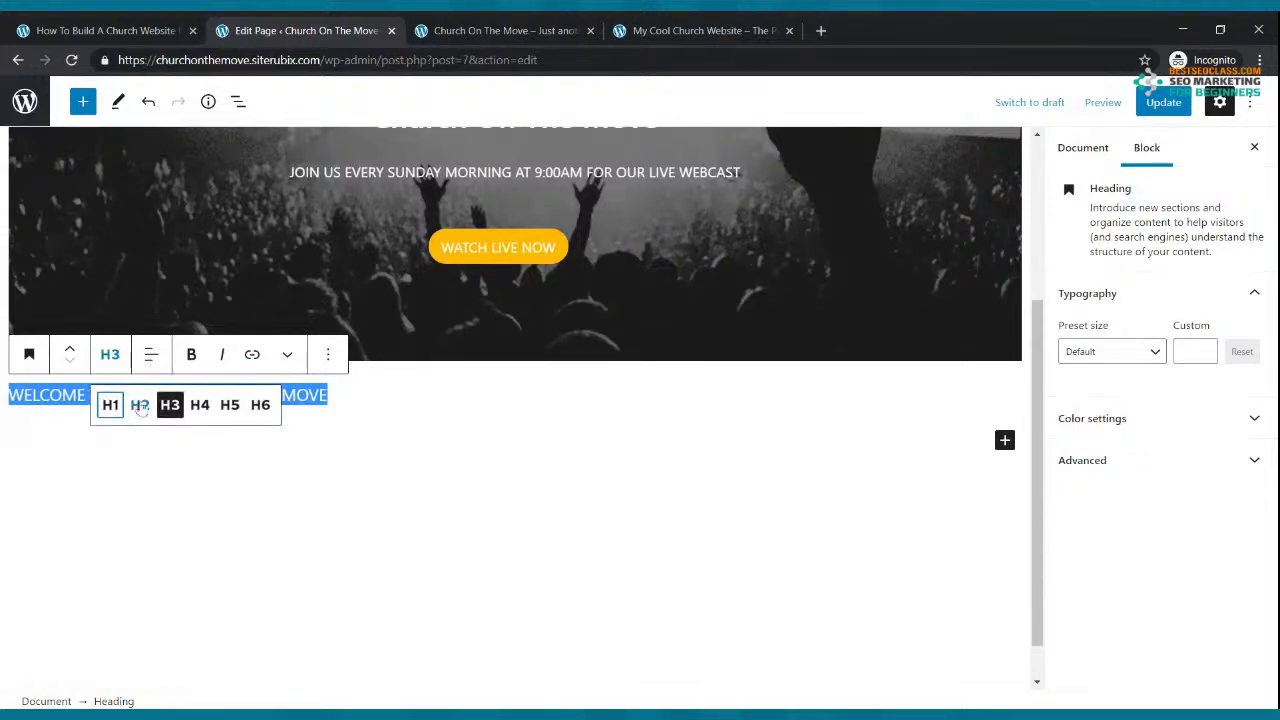
pyautogui.click(140, 406)
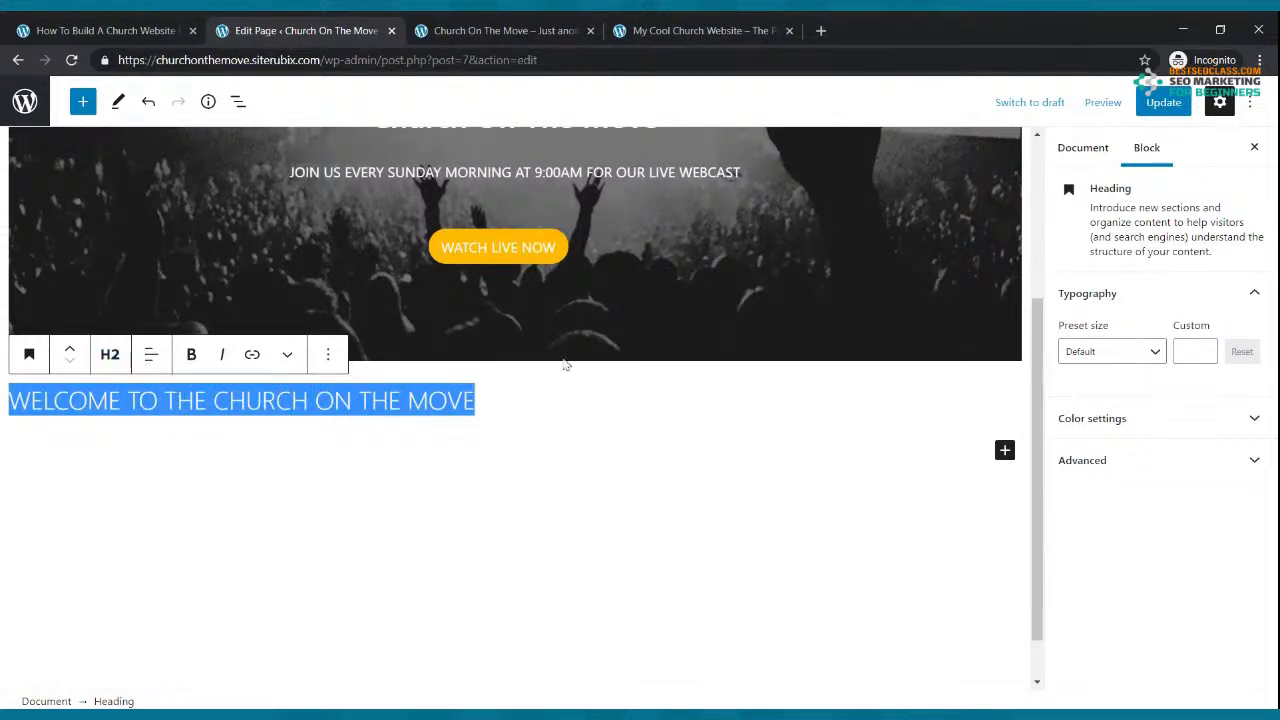
# Step: Centre the welcome heading, add an empty paragraph below it, and update the page
pyautogui.click(148, 358)
pyautogui.click(197, 446)
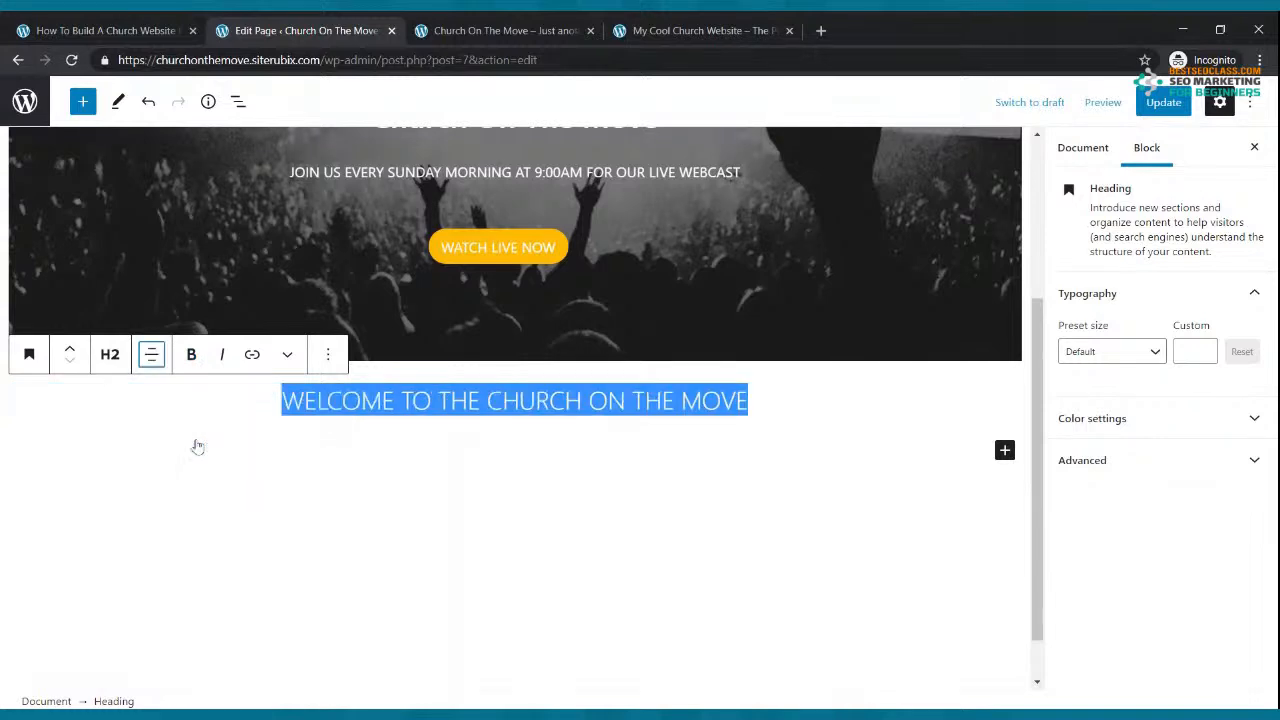
pyautogui.click(678, 447)
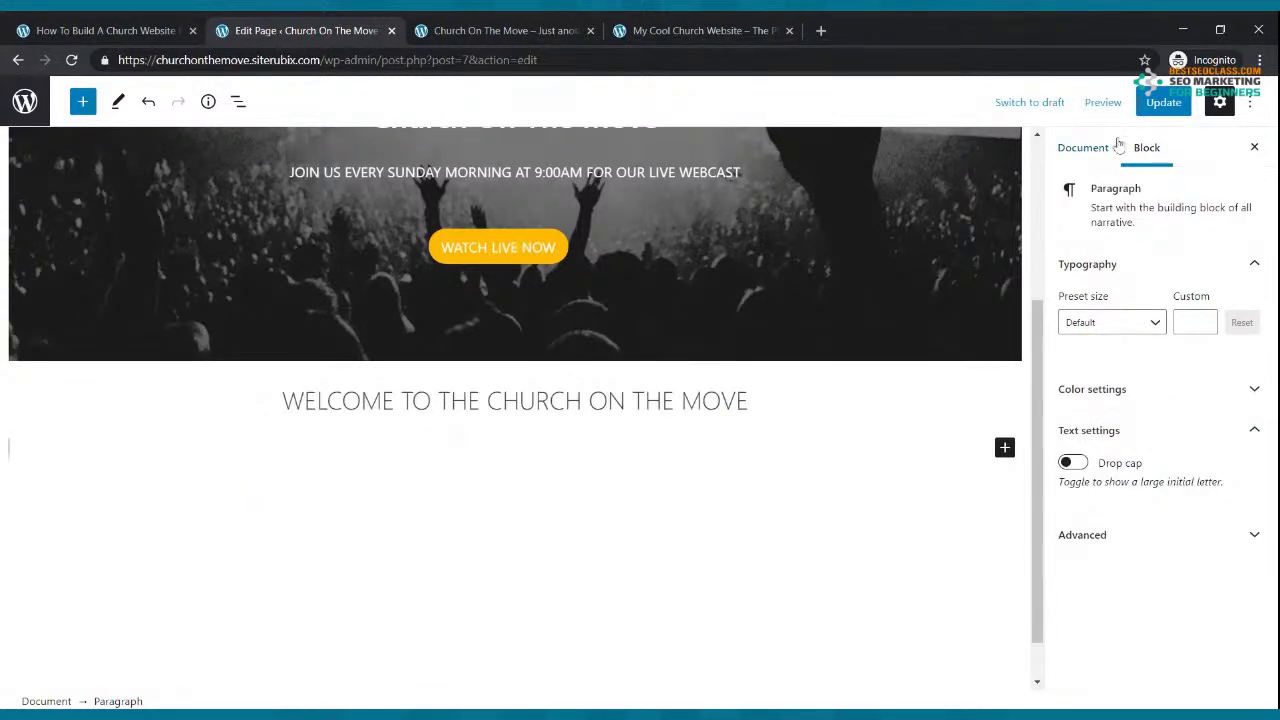
pyautogui.click(1163, 102)
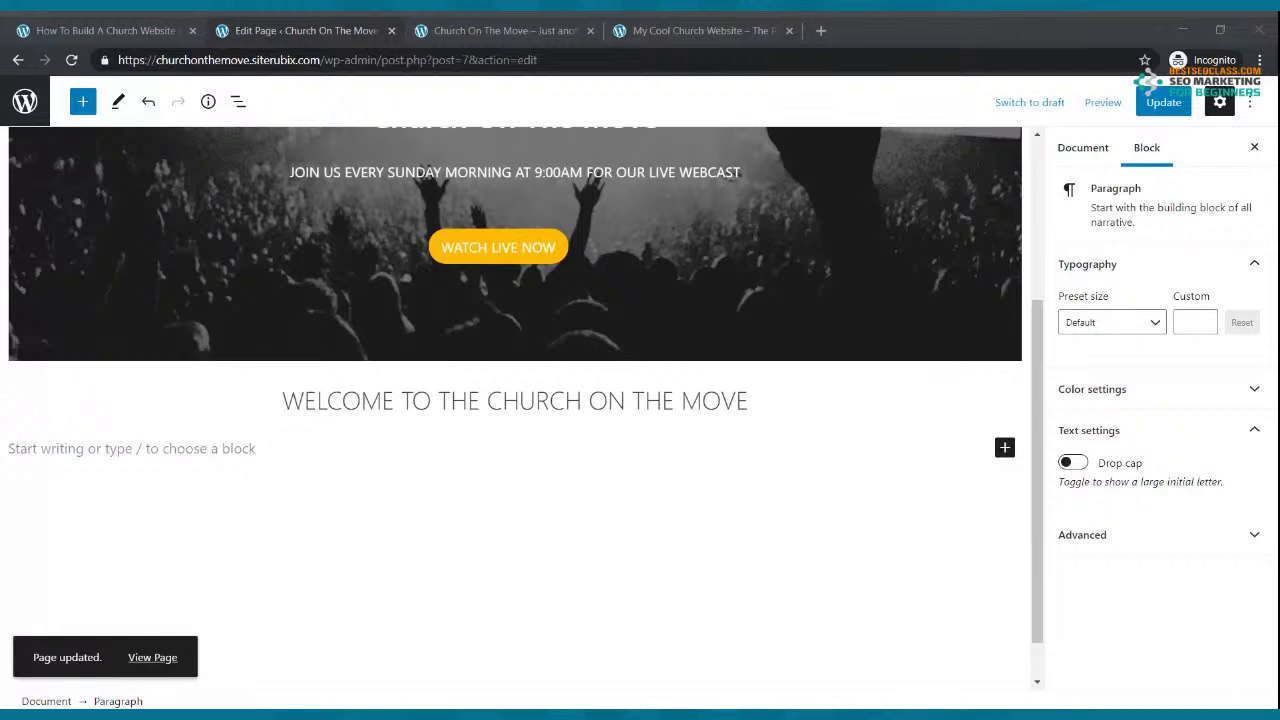
pyautogui.hotkey('alt', 'Tab')
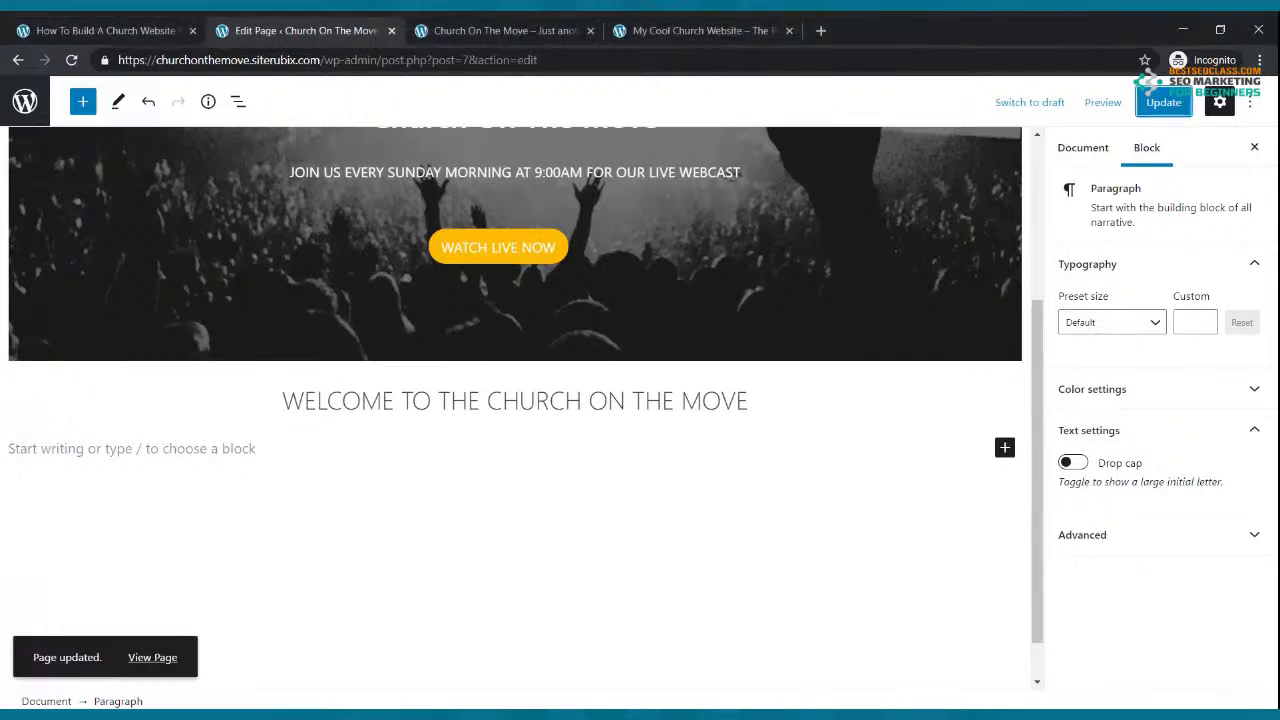
# Step: Update the page, check the welcome heading on the reloaded live site against the reference, and return to editing
pyautogui.click(1164, 102)
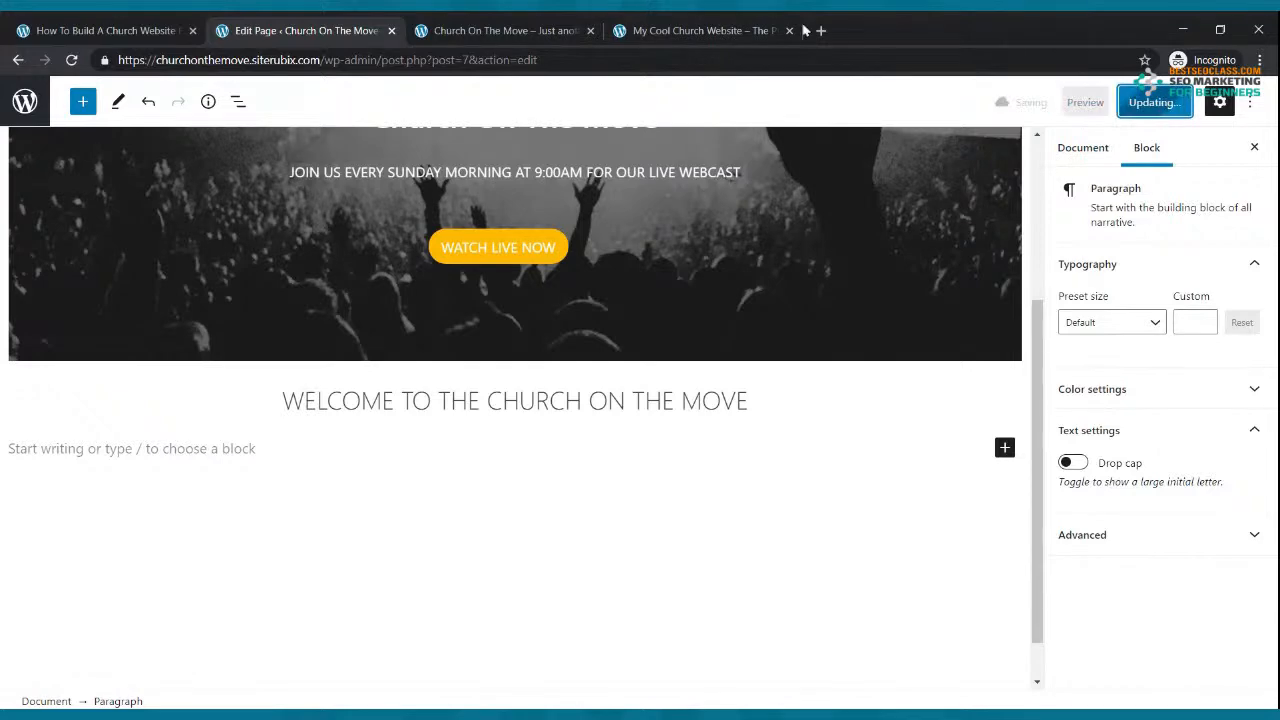
pyautogui.click(505, 30)
pyautogui.click(71, 60)
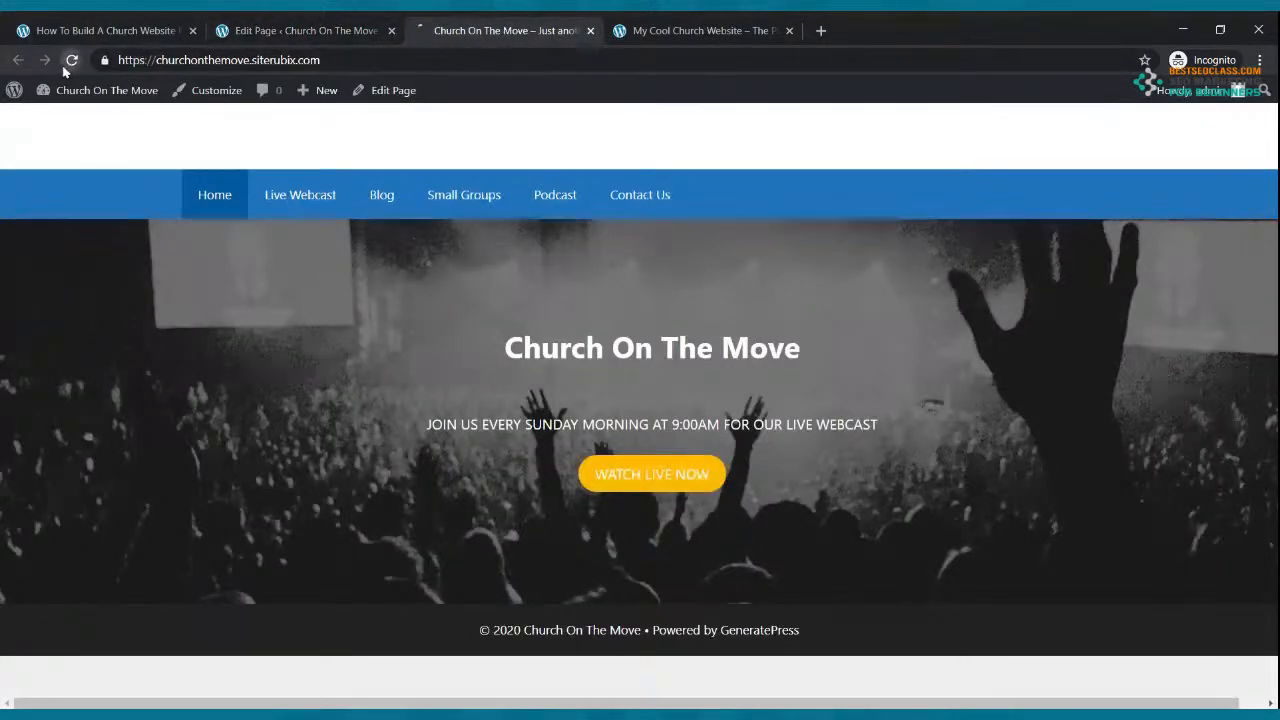
pyautogui.scroll(-1, 725, 398)
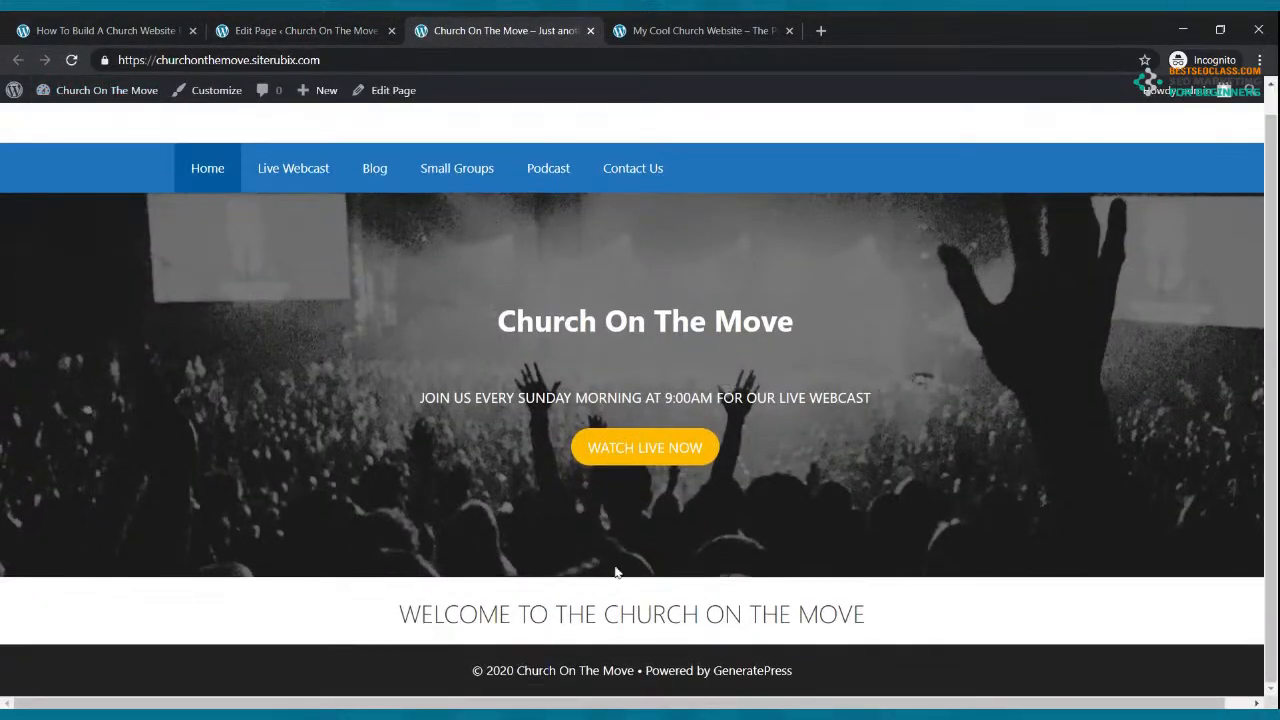
pyautogui.click(629, 23)
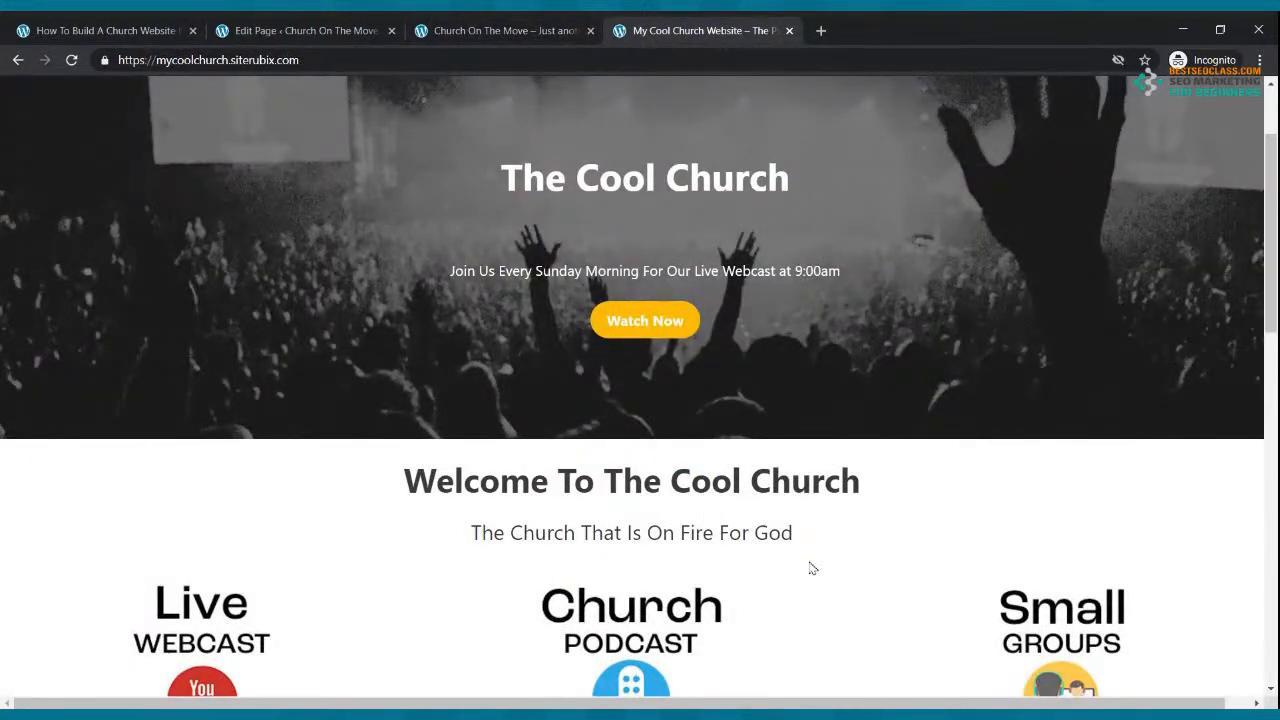
pyautogui.click(480, 30)
pyautogui.click(283, 31)
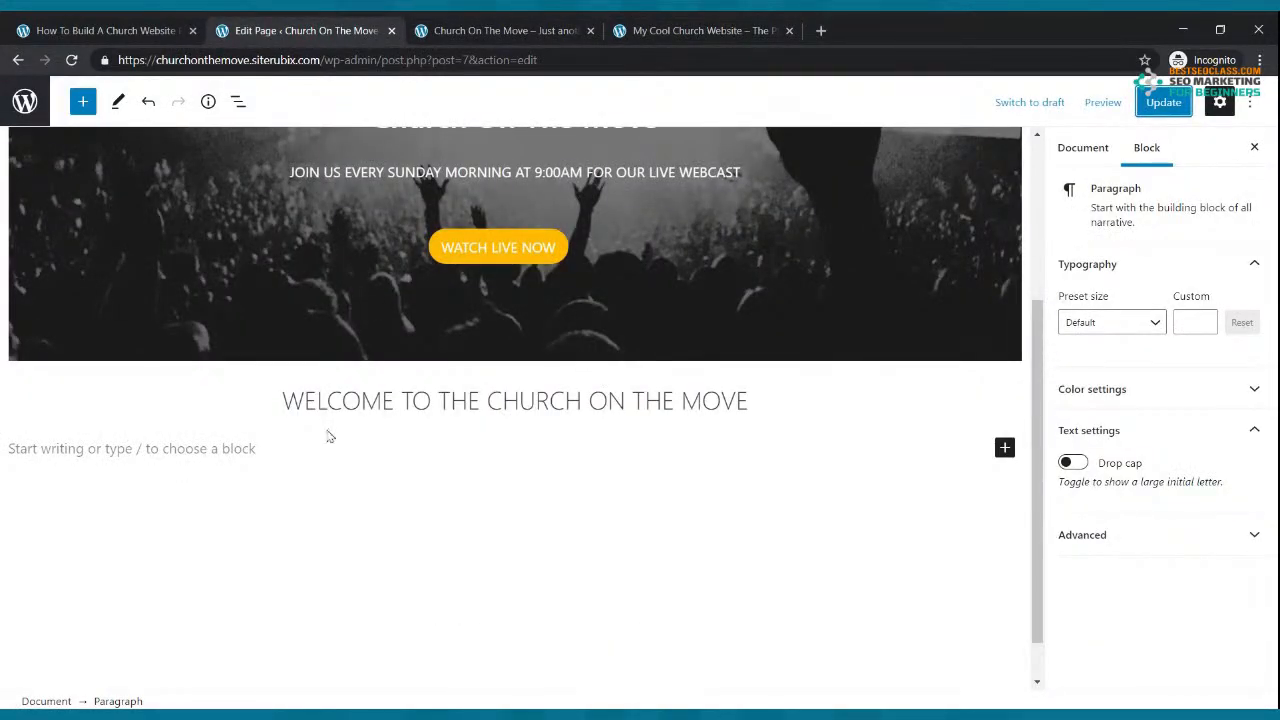
# Step: Add the centred subtitle 'THE CHURCH THAT IS ON THE MOVE' below the heading
pyautogui.click(203, 443)
pyautogui.write('tHE')
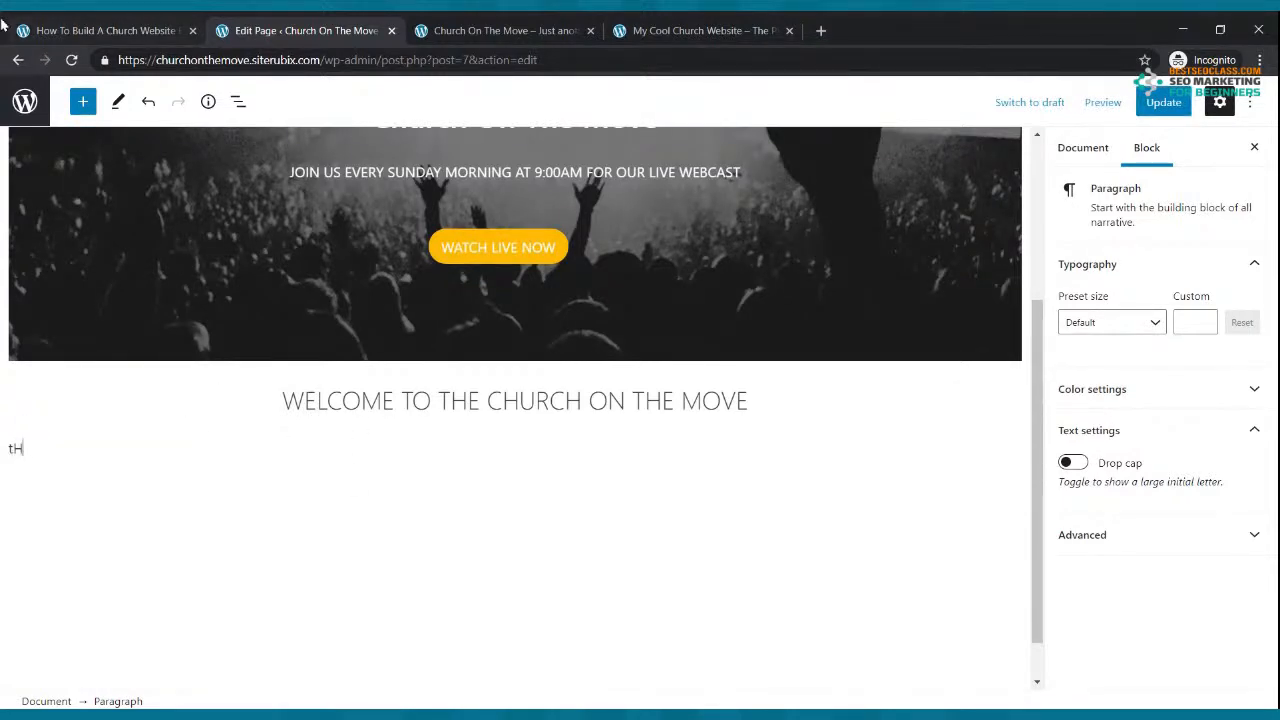
pyautogui.press('BackSpace')
pyautogui.press('BackSpace')
pyautogui.press('BackSpace')
pyautogui.press('BackSpace')
pyautogui.write('THE CHURCH THAT IS ON THE MOVE')
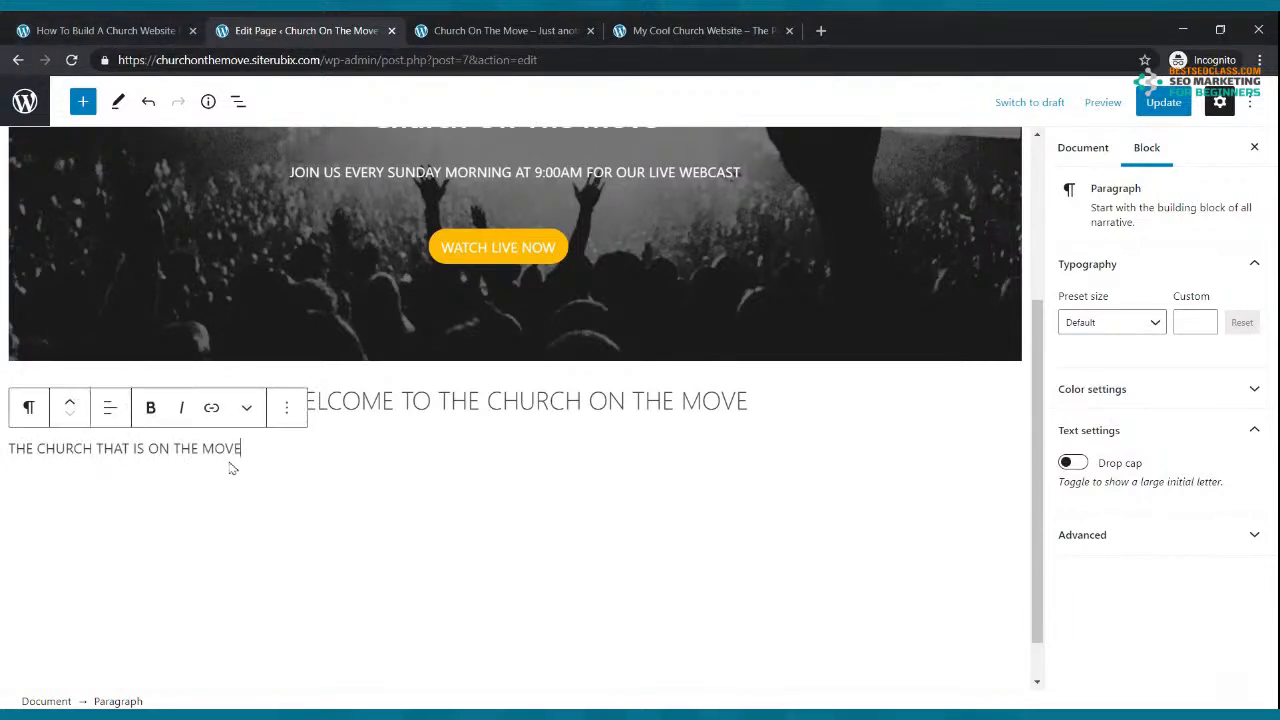
pyautogui.click(112, 409)
pyautogui.click(148, 498)
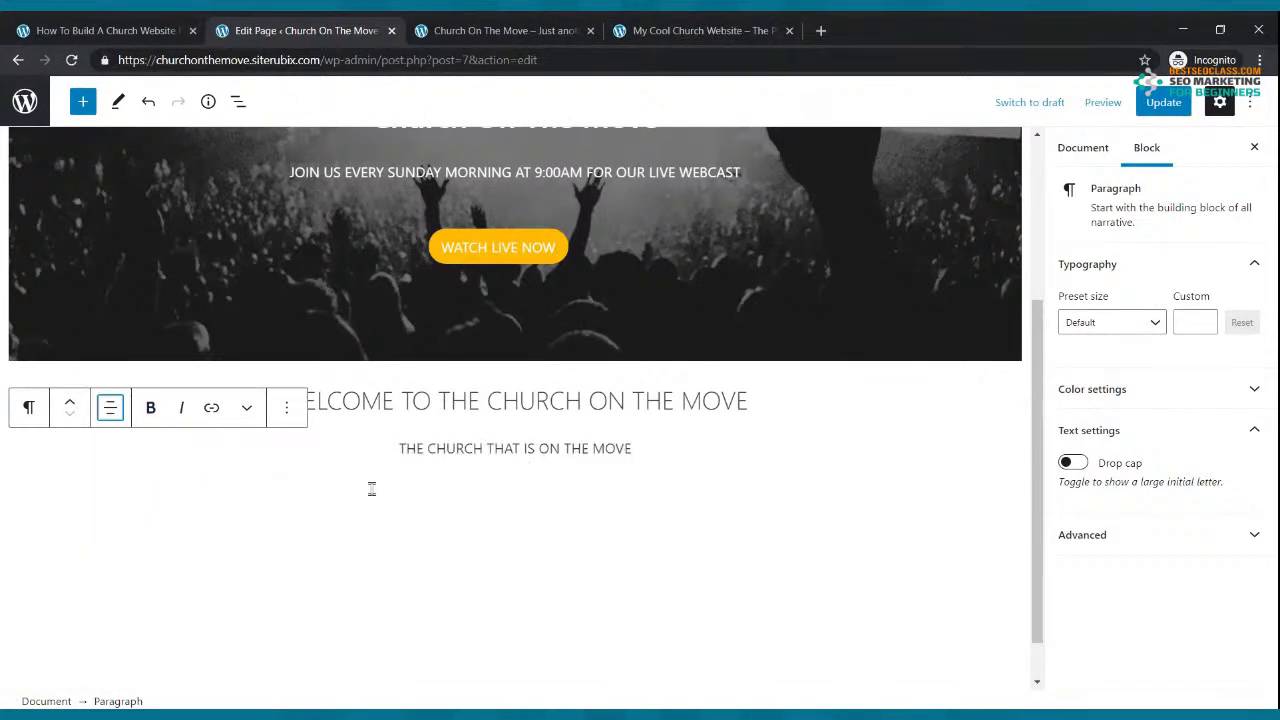
# Step: Make the welcome heading bold and update the page
pyautogui.click(737, 400)
pyautogui.moveTo(742, 400); pyautogui.dragTo(278, 400)
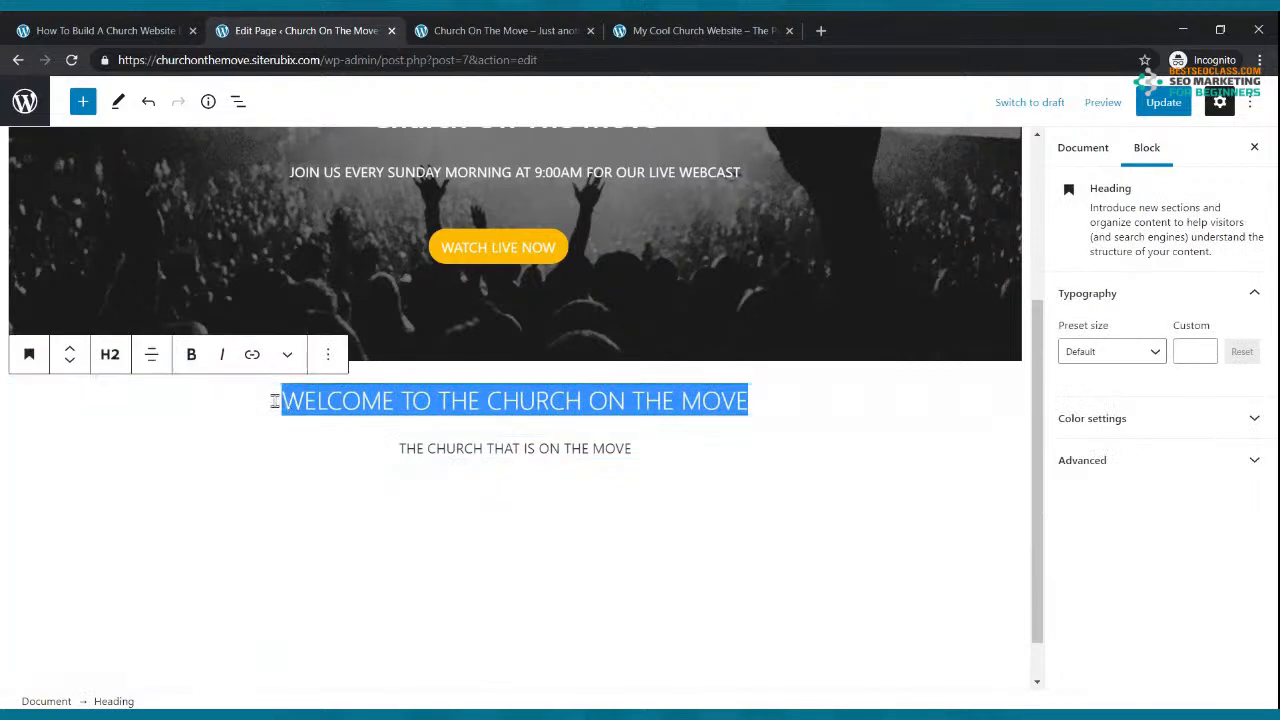
pyautogui.click(190, 353)
pyautogui.click(757, 449)
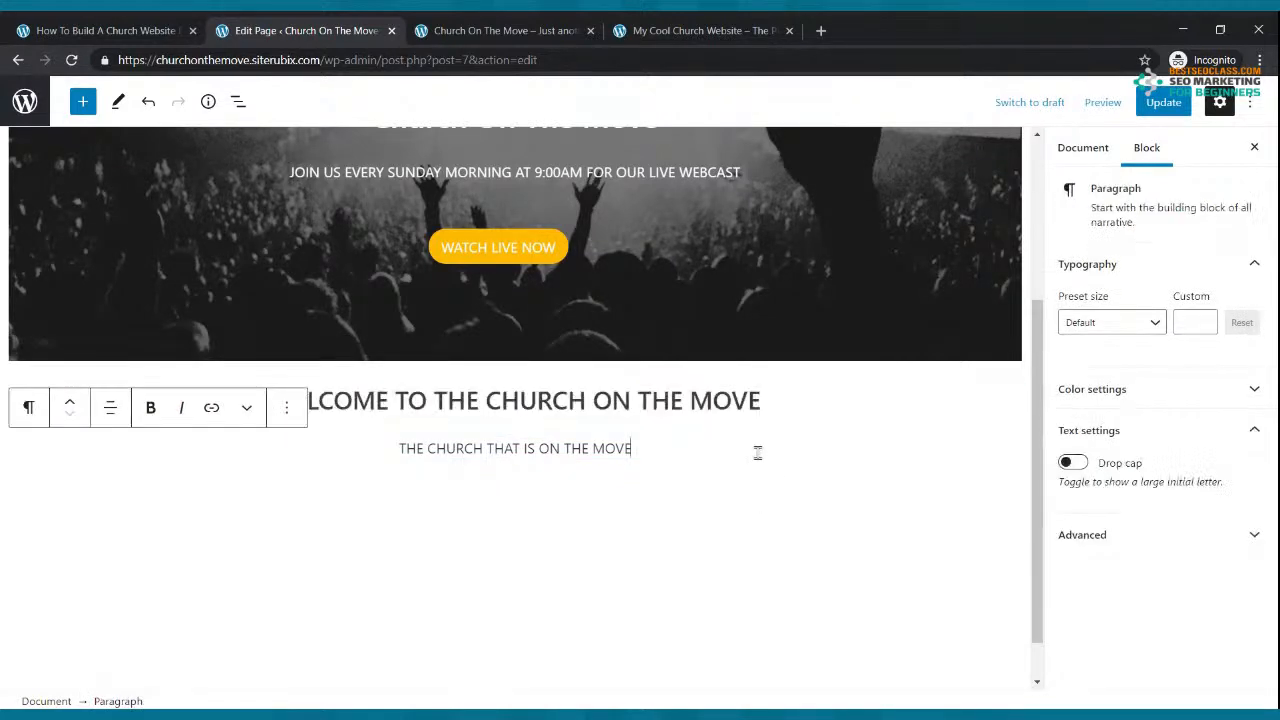
pyautogui.click(1160, 103)
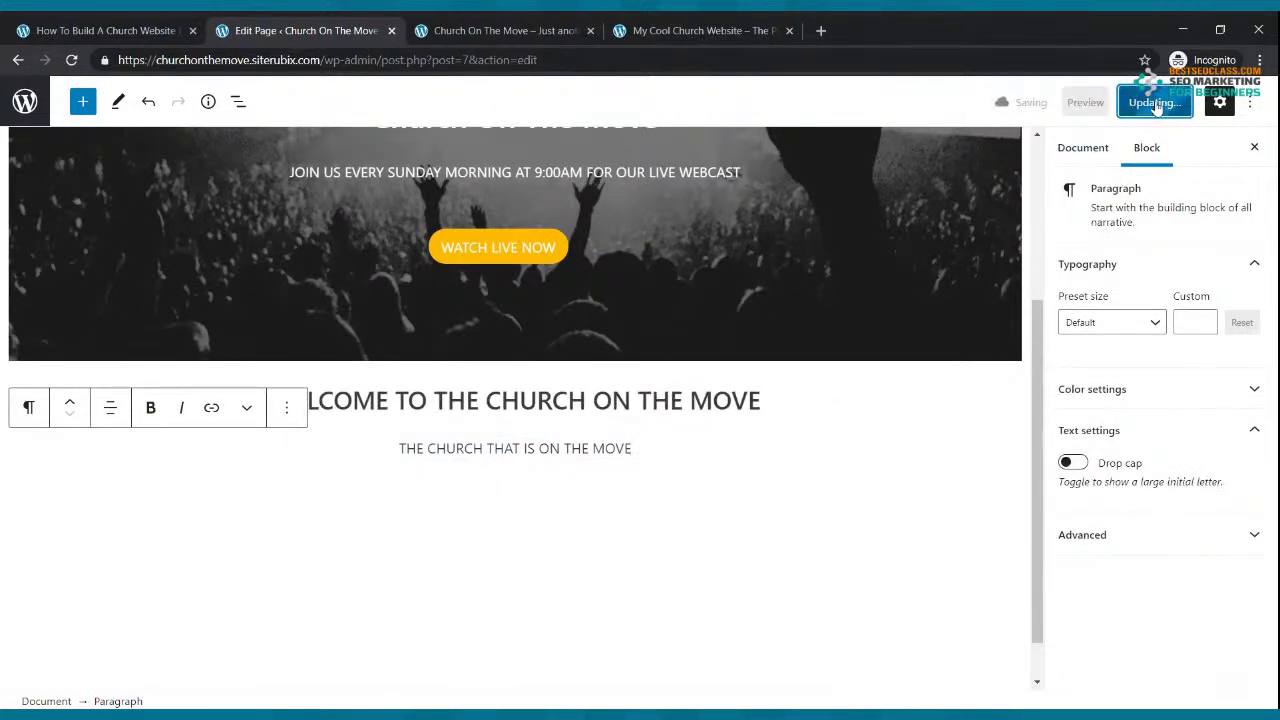
pyautogui.click(474, 28)
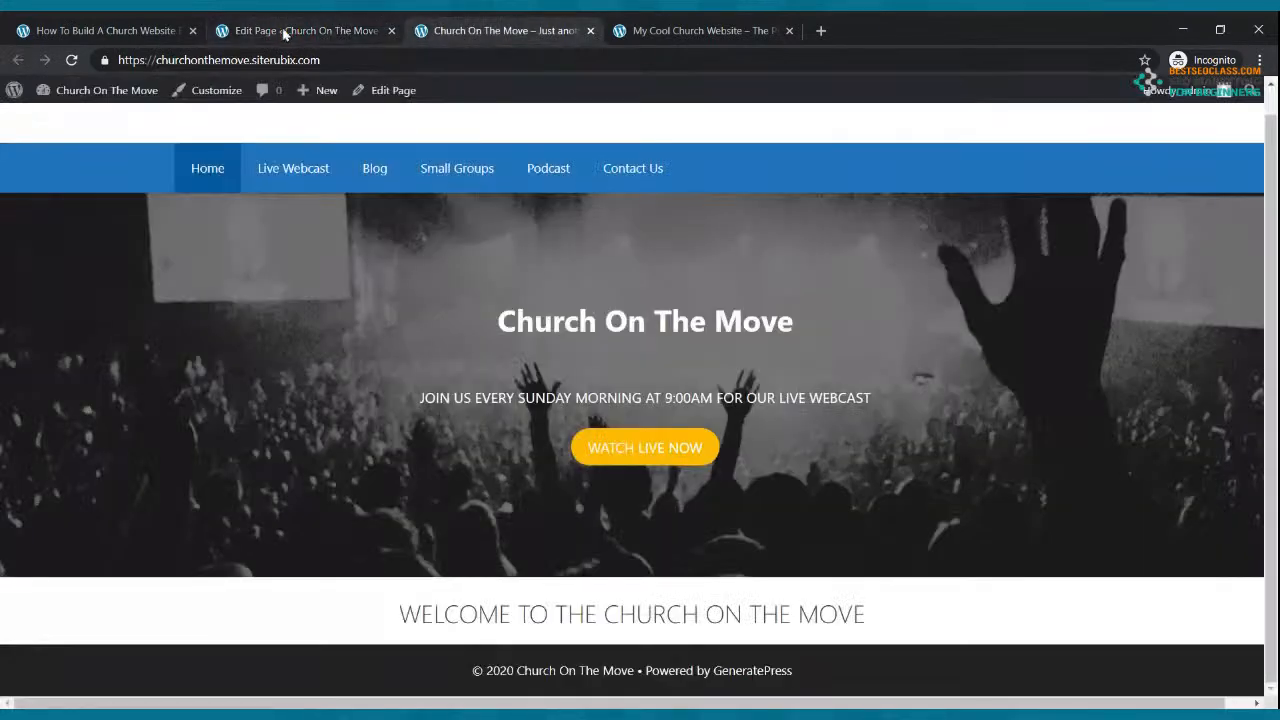
pyautogui.scroll(-1, 547, 309)
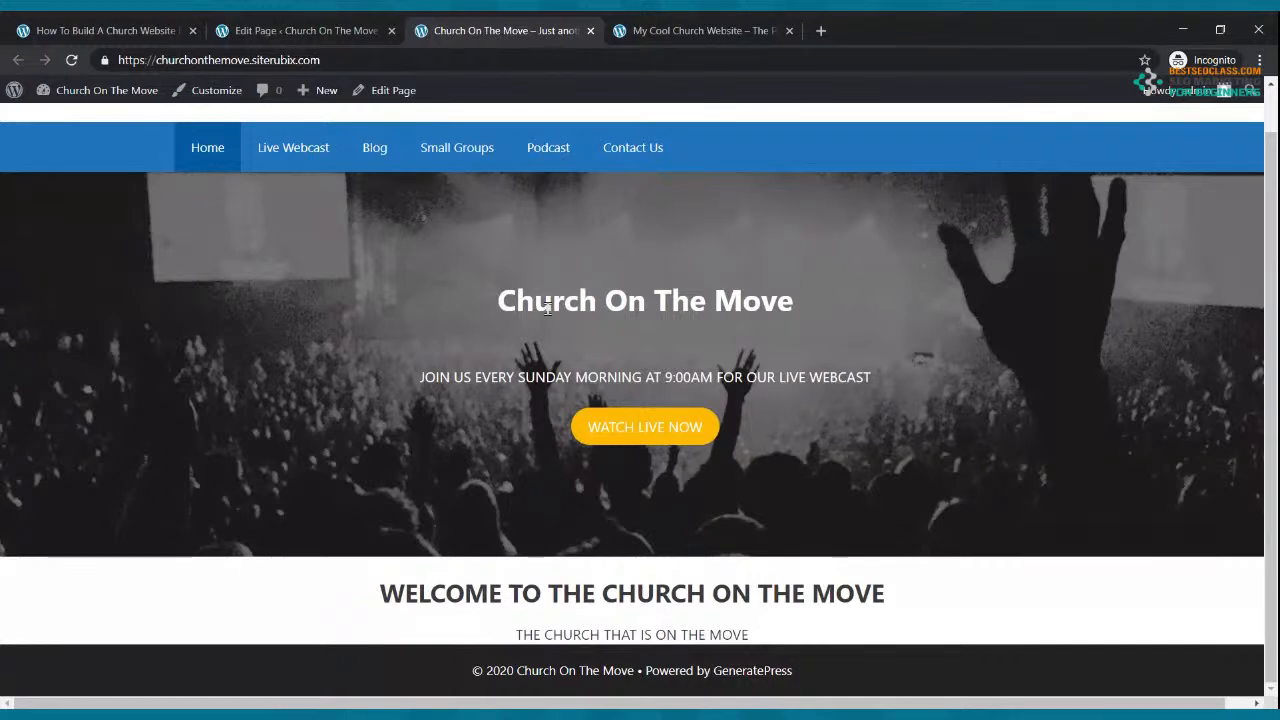
pyautogui.click(700, 30)
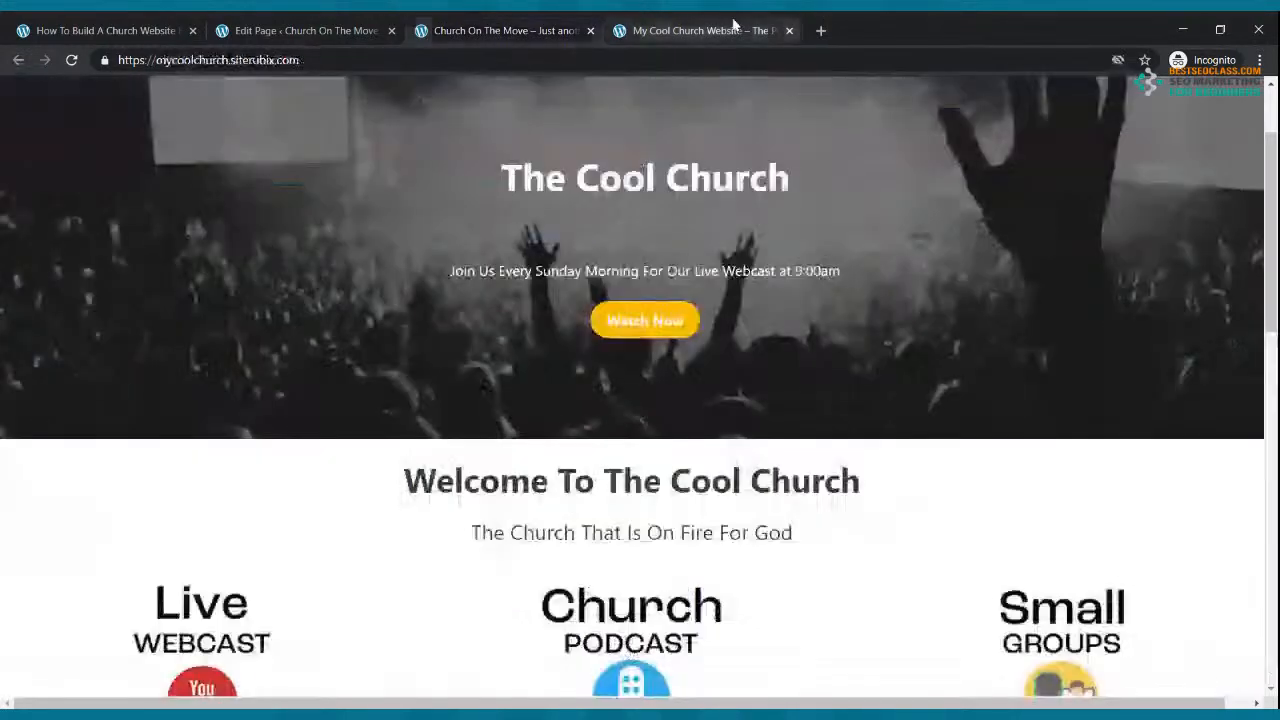
pyautogui.scroll(-3, 714, 305)
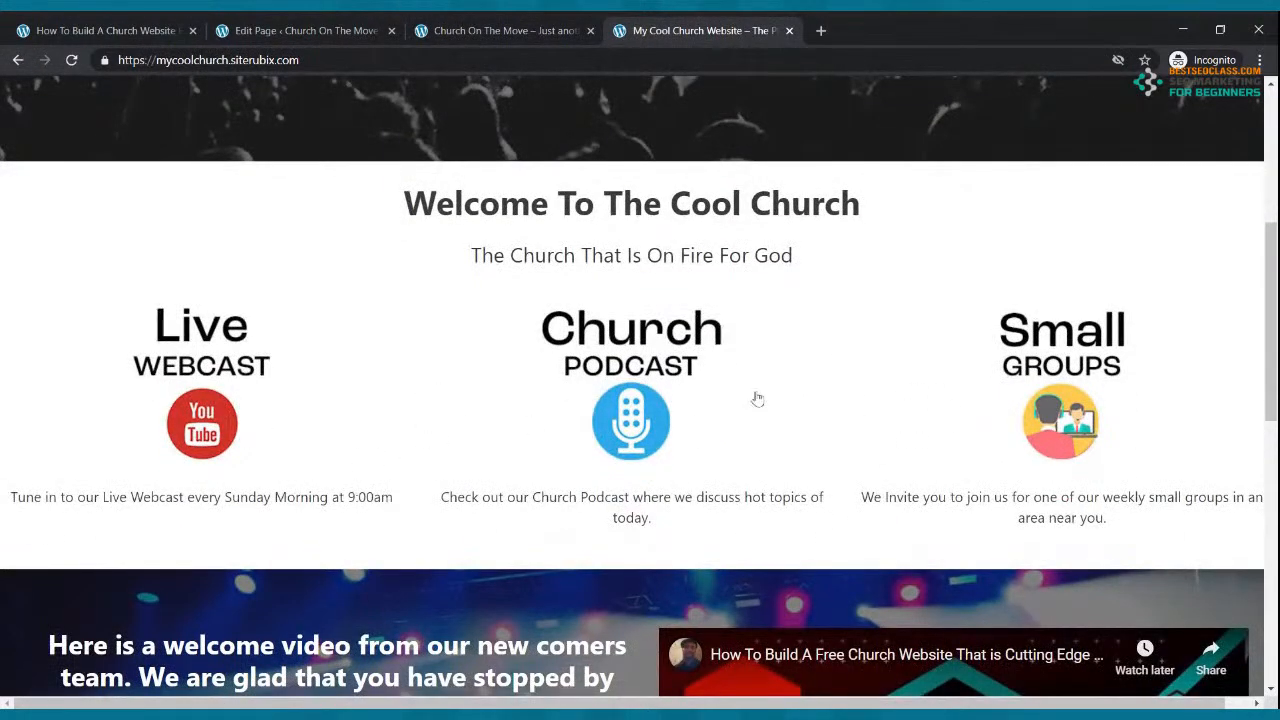
pyautogui.click(283, 28)
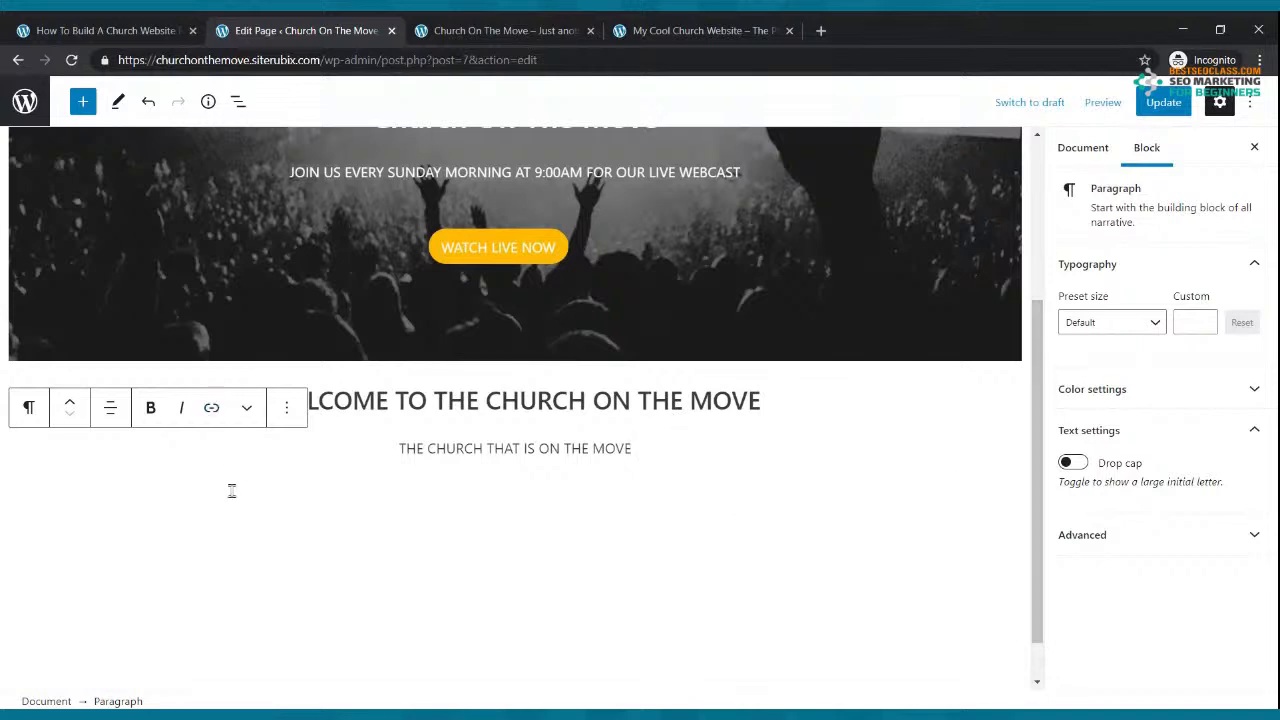
# Step: Insert a Columns block with a 33/33/33 layout below the subtitle
pyautogui.click(83, 101)
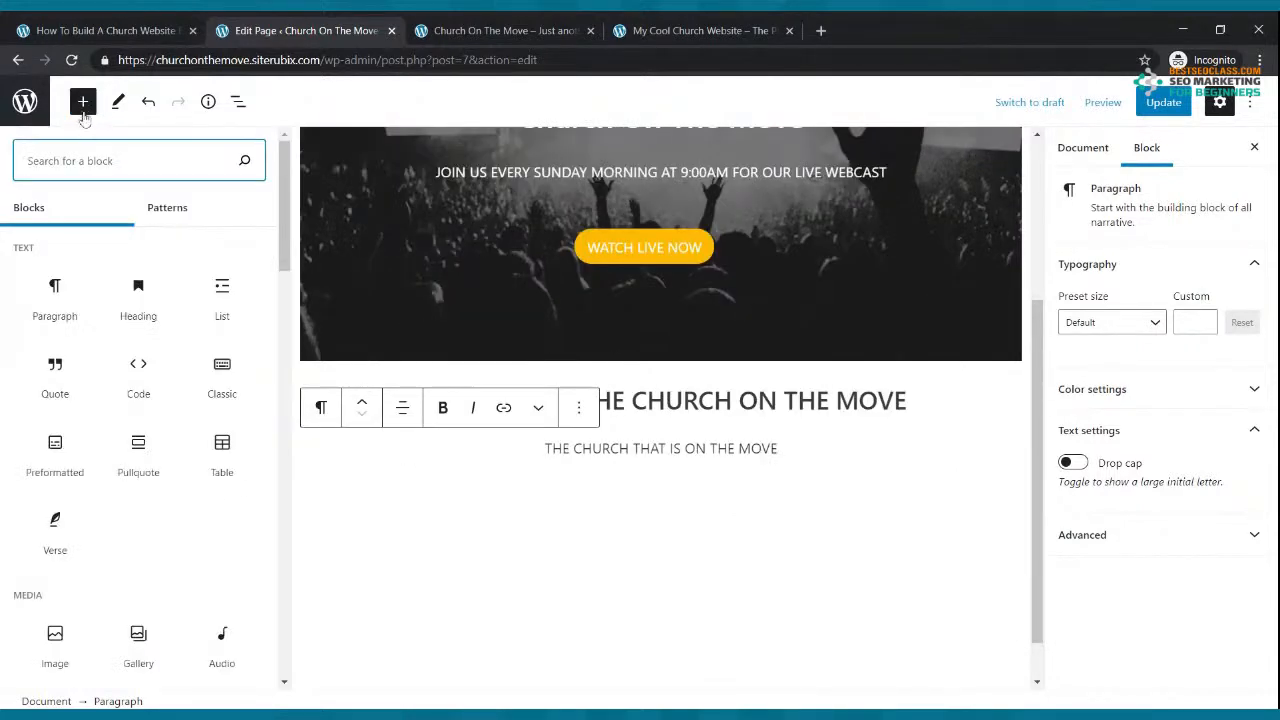
pyautogui.write('COUMNS')
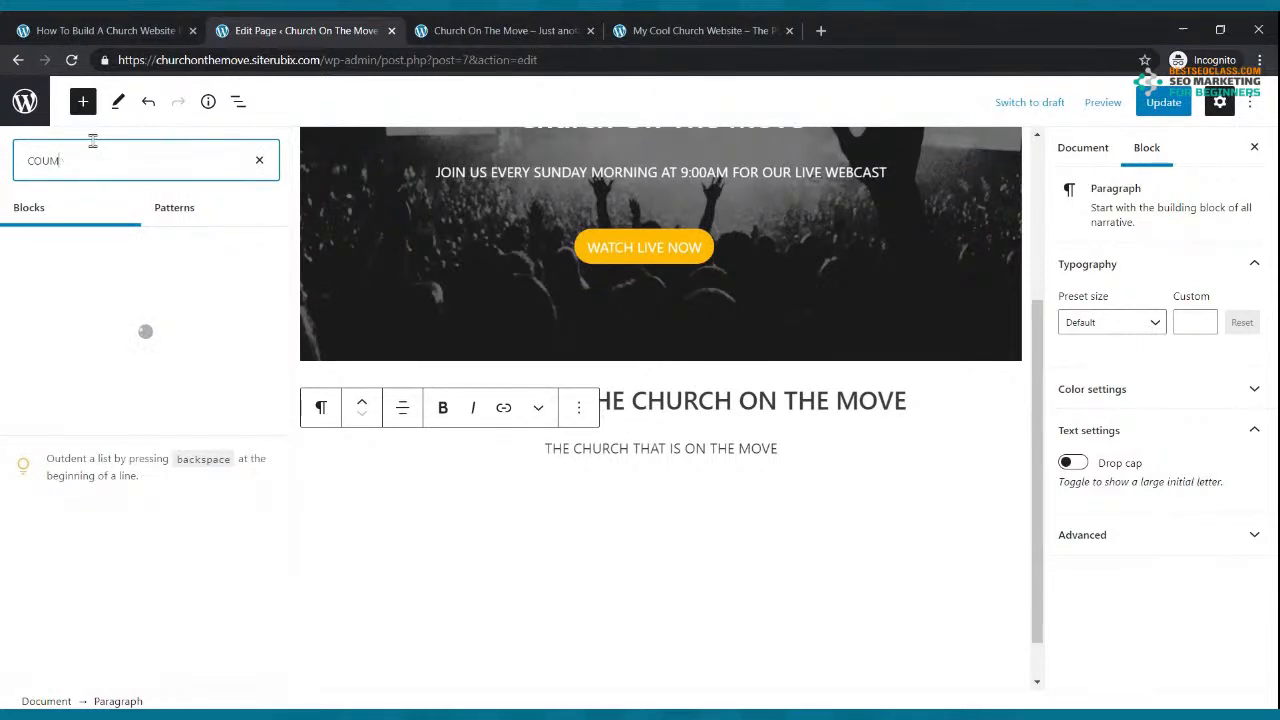
pyautogui.press('BackSpace')
pyautogui.press('BackSpace')
pyautogui.write('LUMNS')
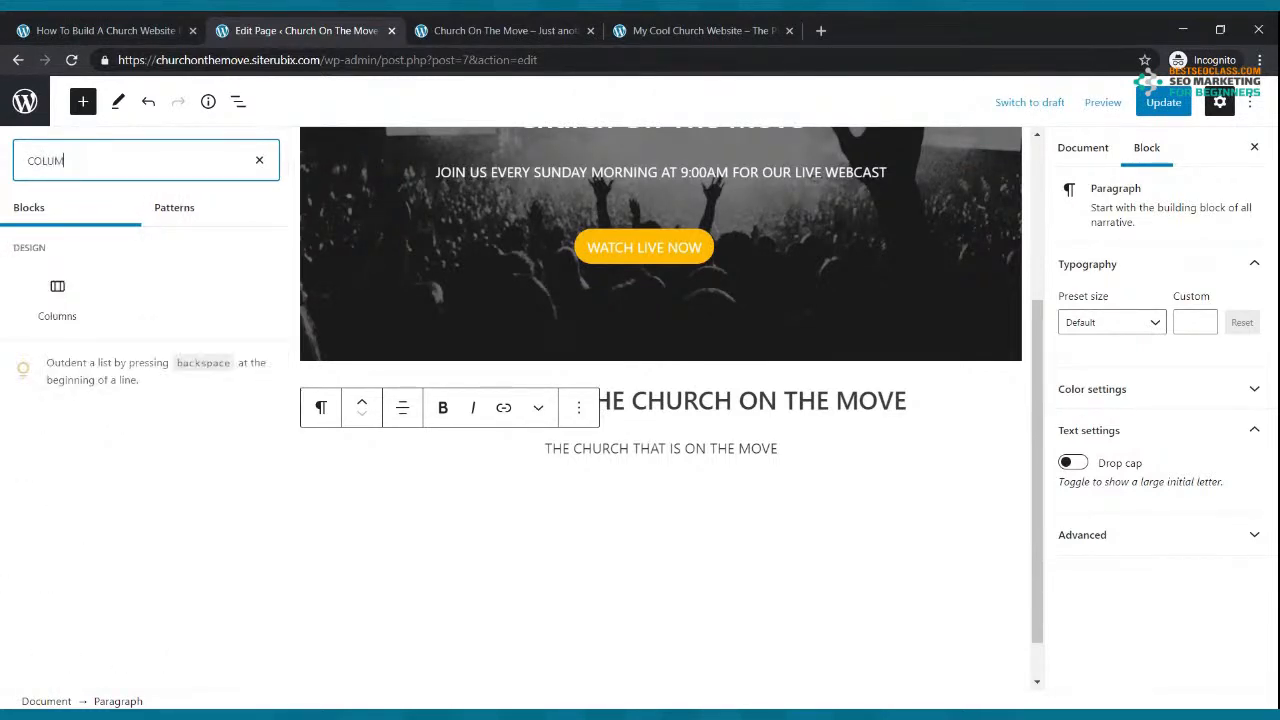
pyautogui.click(57, 296)
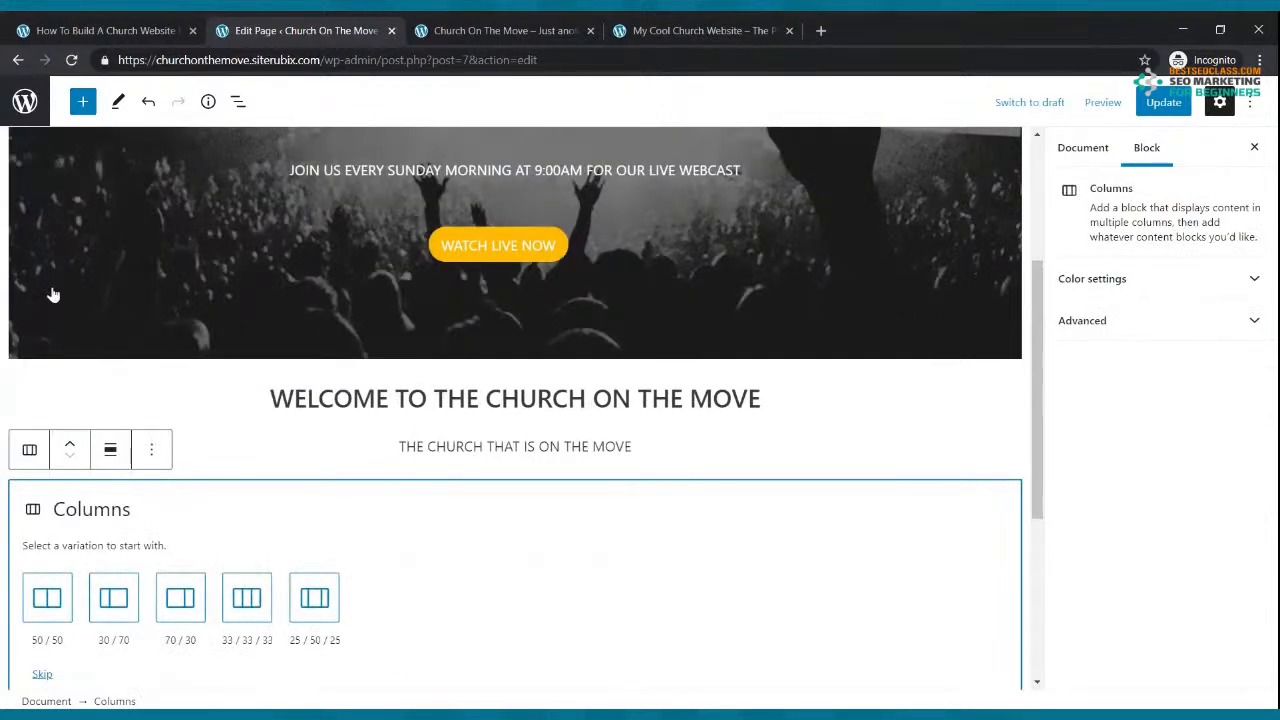
pyautogui.click(247, 594)
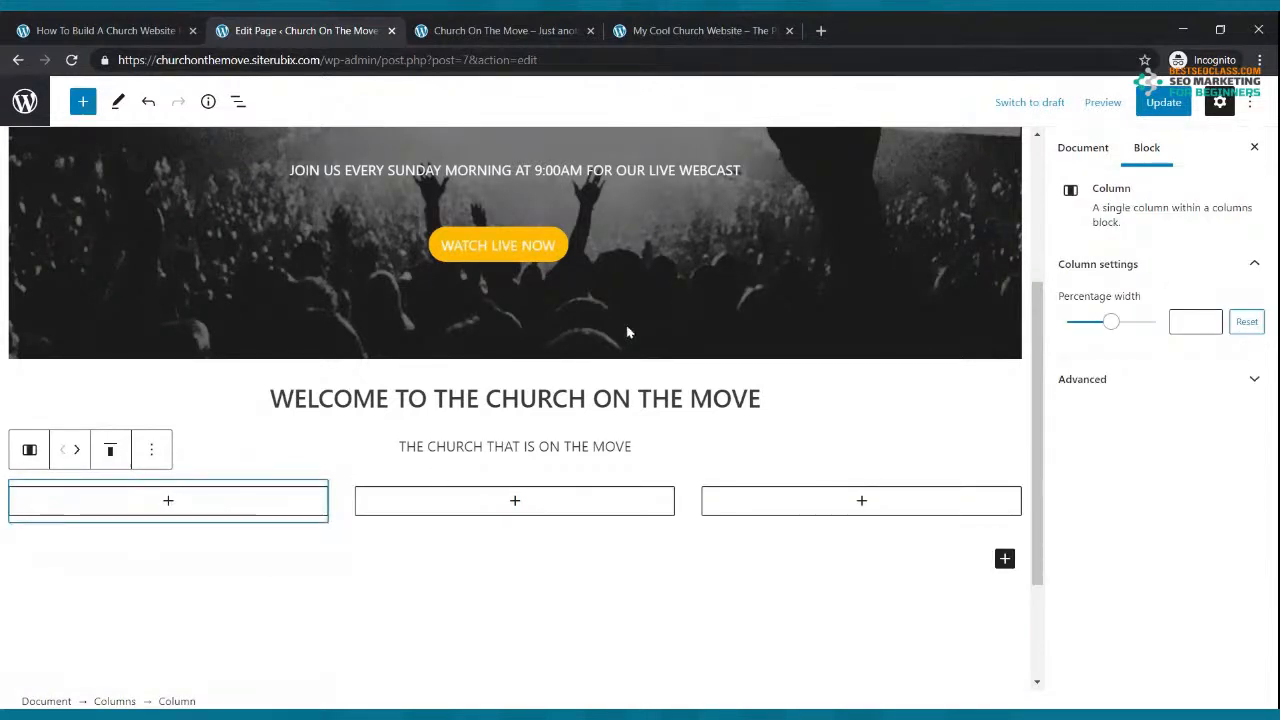
# Step: Add an empty Image block to each of the three columns
pyautogui.click(169, 503)
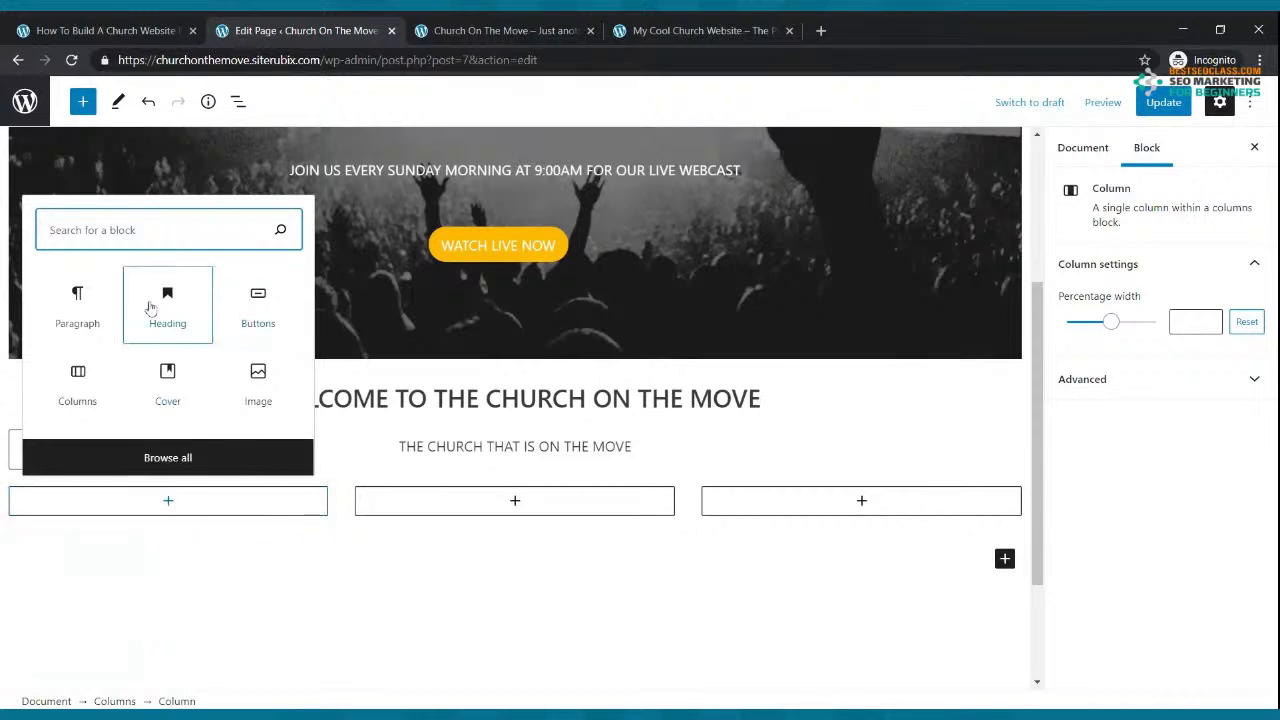
pyautogui.click(257, 376)
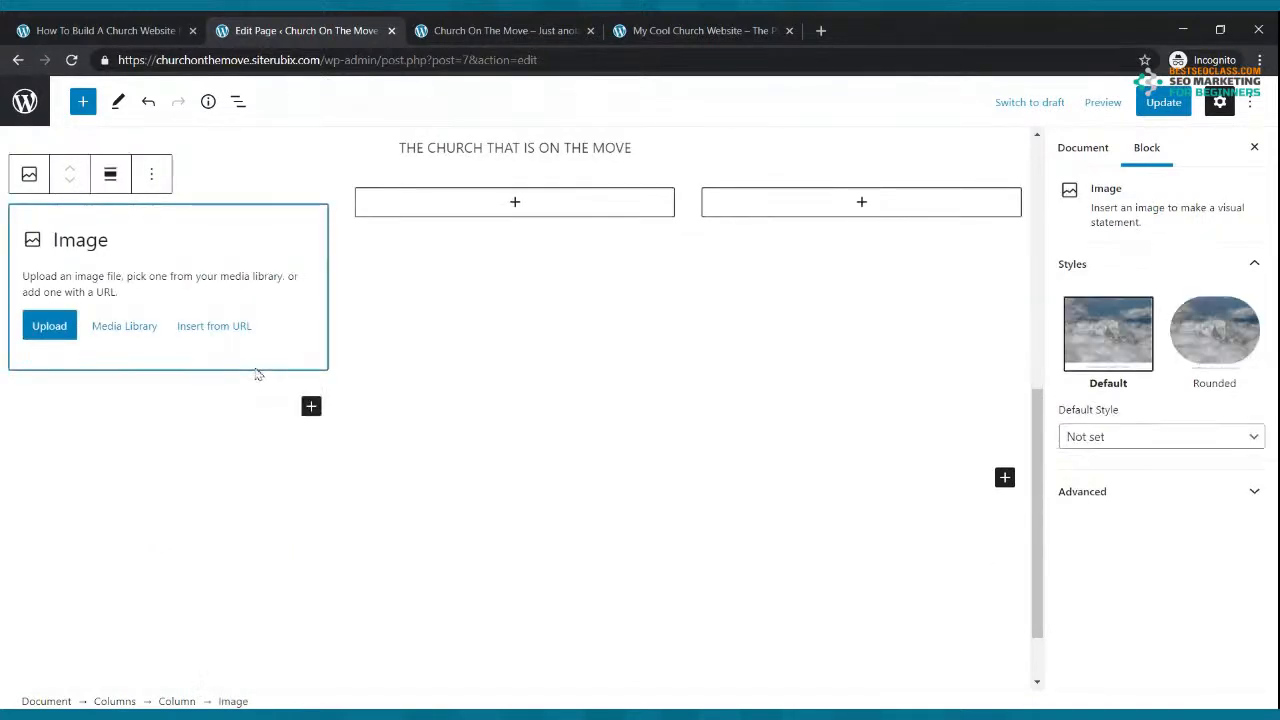
pyautogui.click(513, 202)
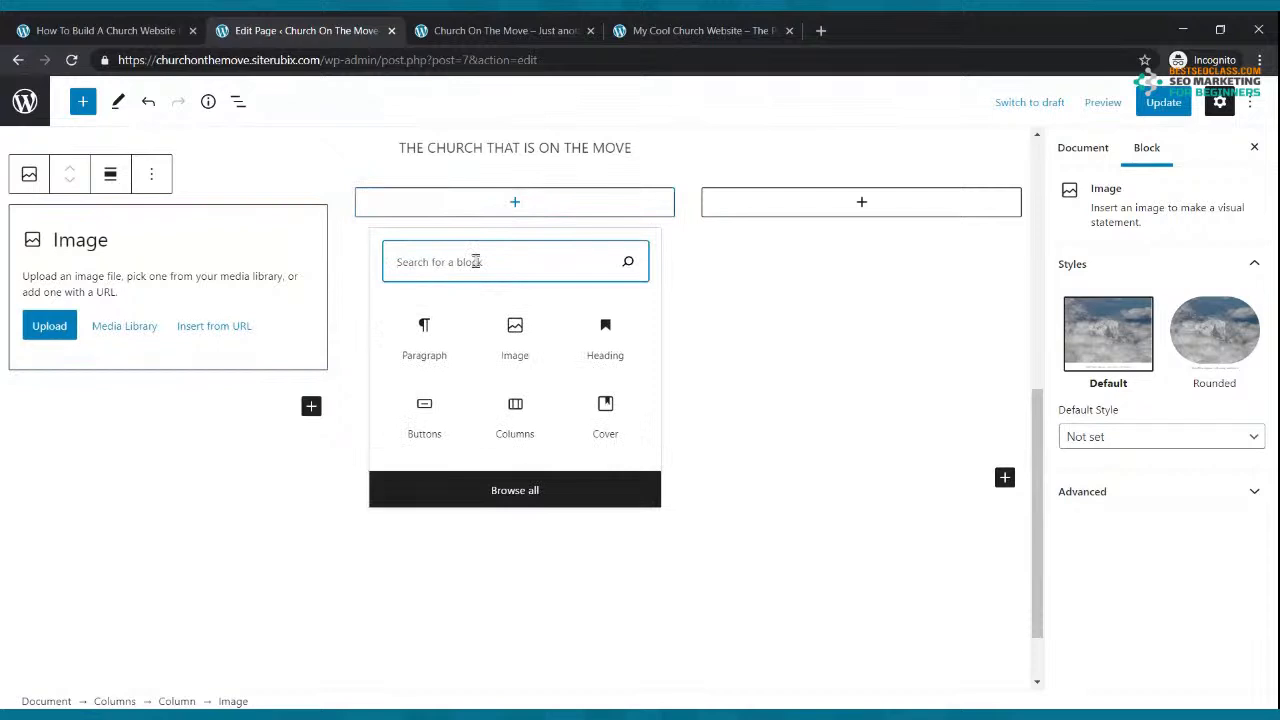
pyautogui.write('IMAGE')
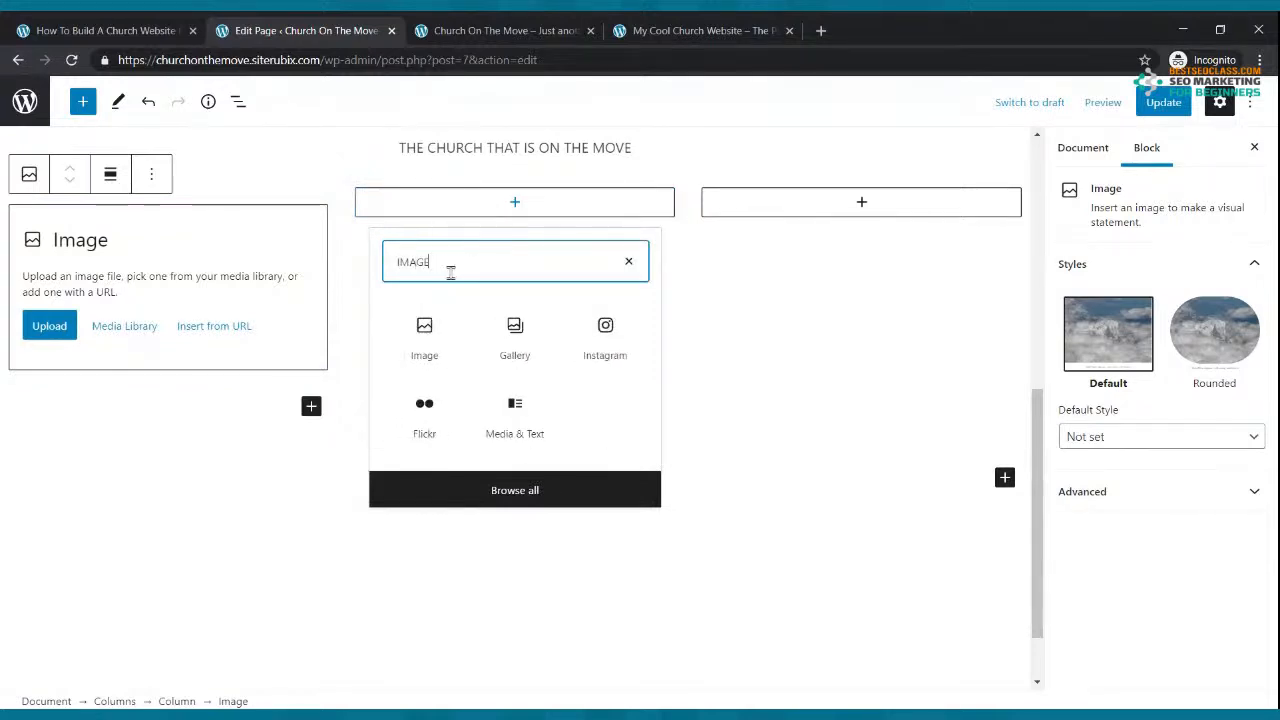
pyautogui.click(424, 340)
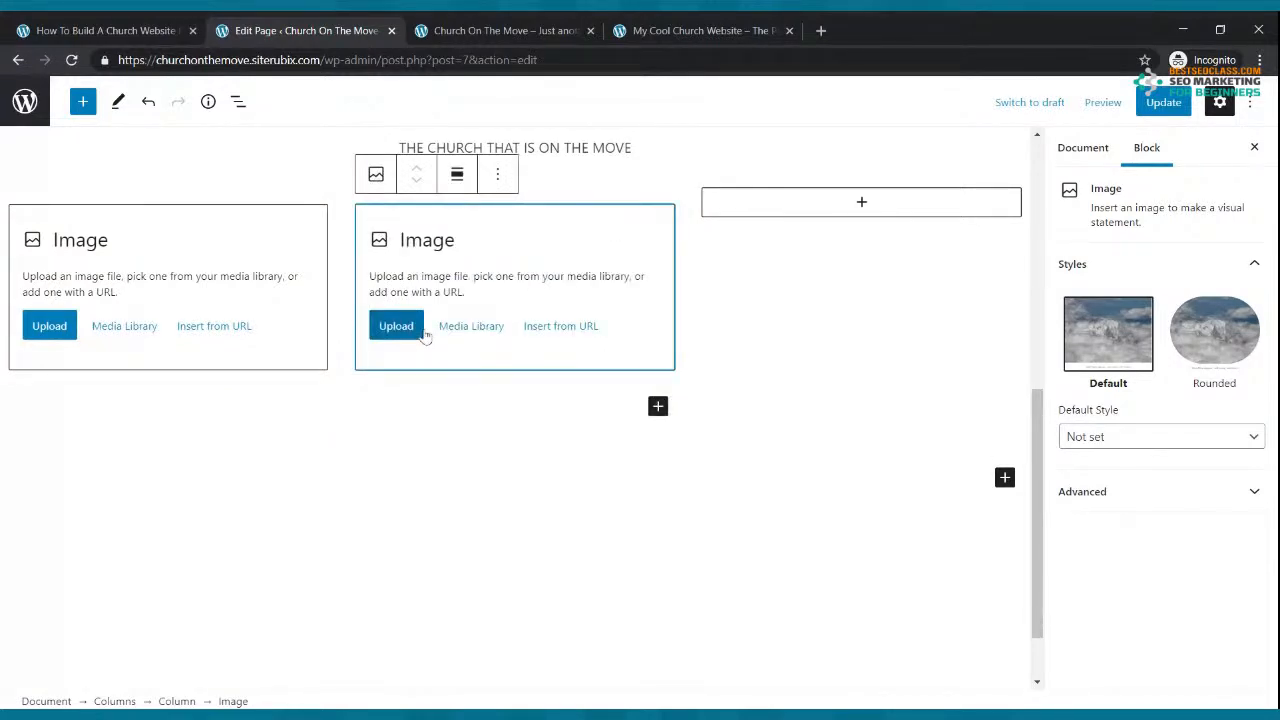
pyautogui.click(857, 203)
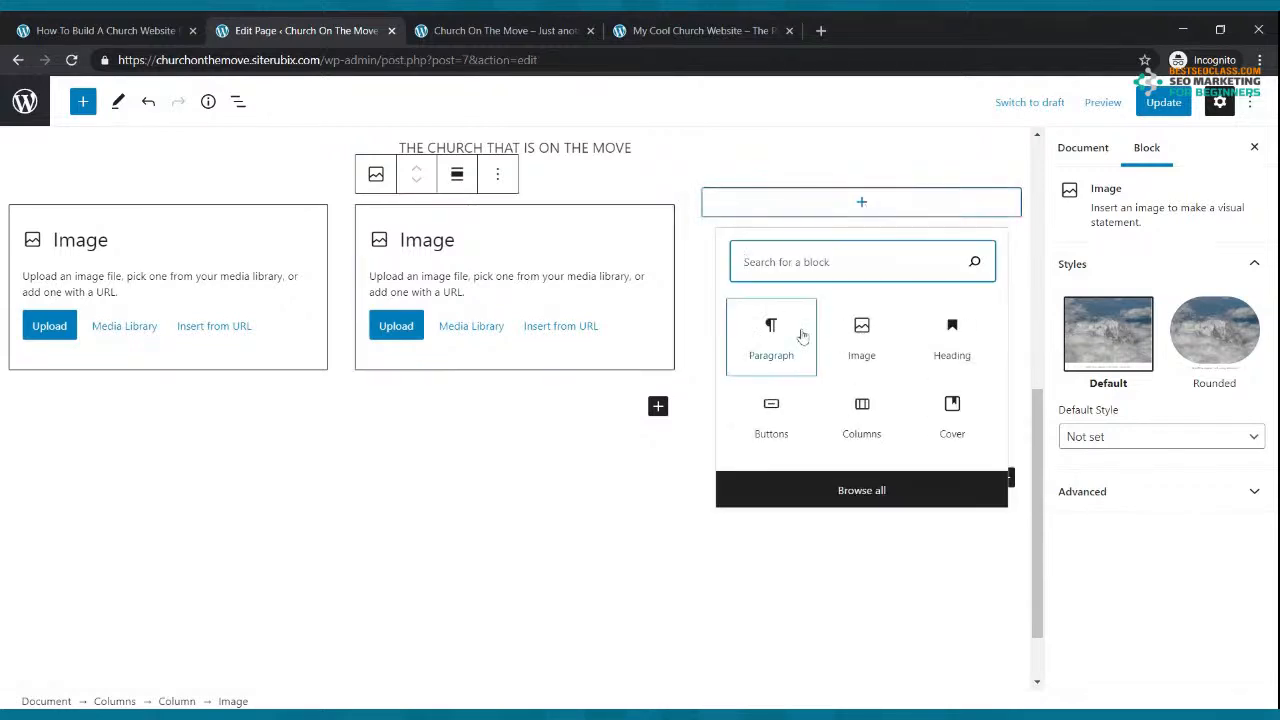
pyautogui.click(861, 340)
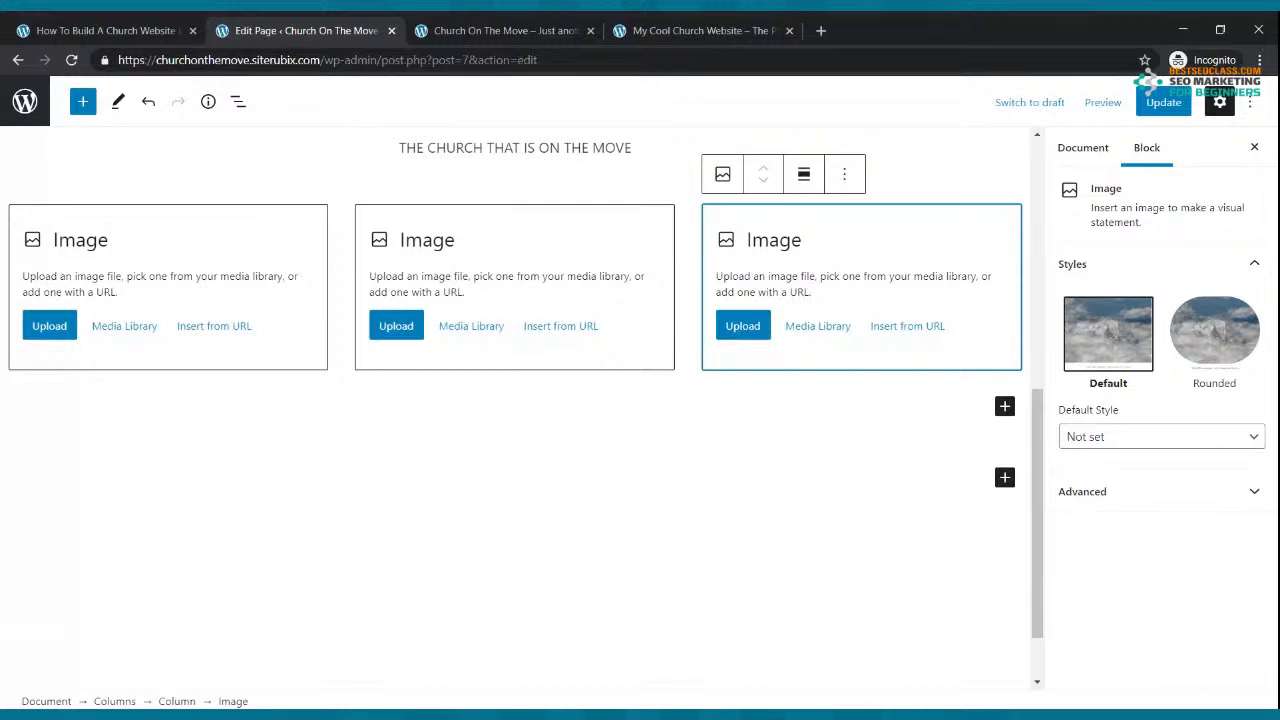
# Step: Upload the Live Webcast image into the first column and the microphone icon into the middle column
pyautogui.click(52, 330)
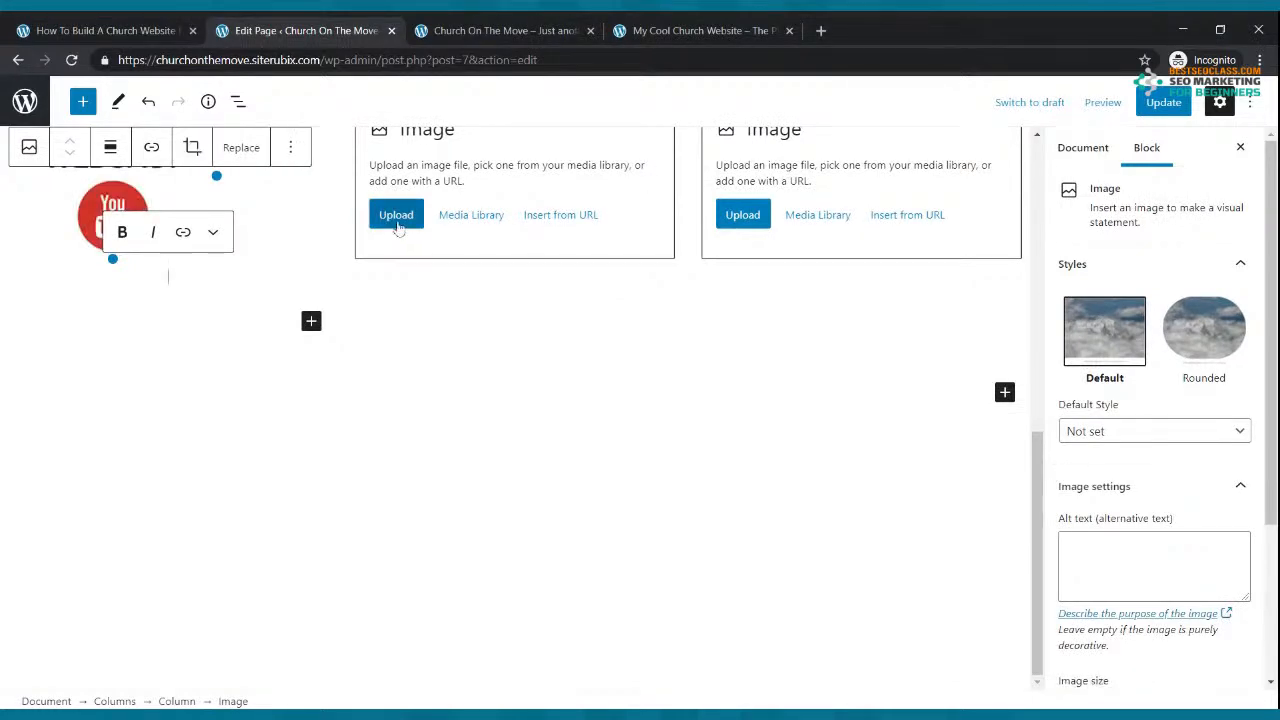
pyautogui.click(398, 236)
pyautogui.click(400, 240)
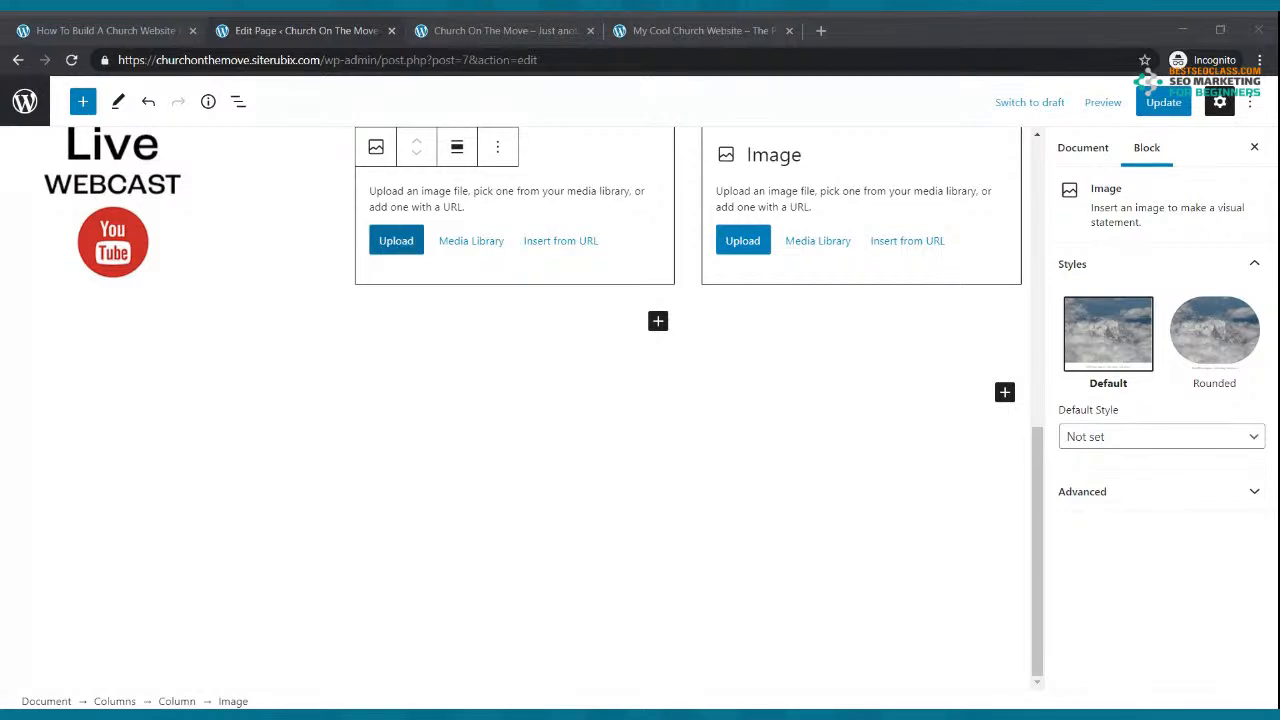
pyautogui.click(827, 338)
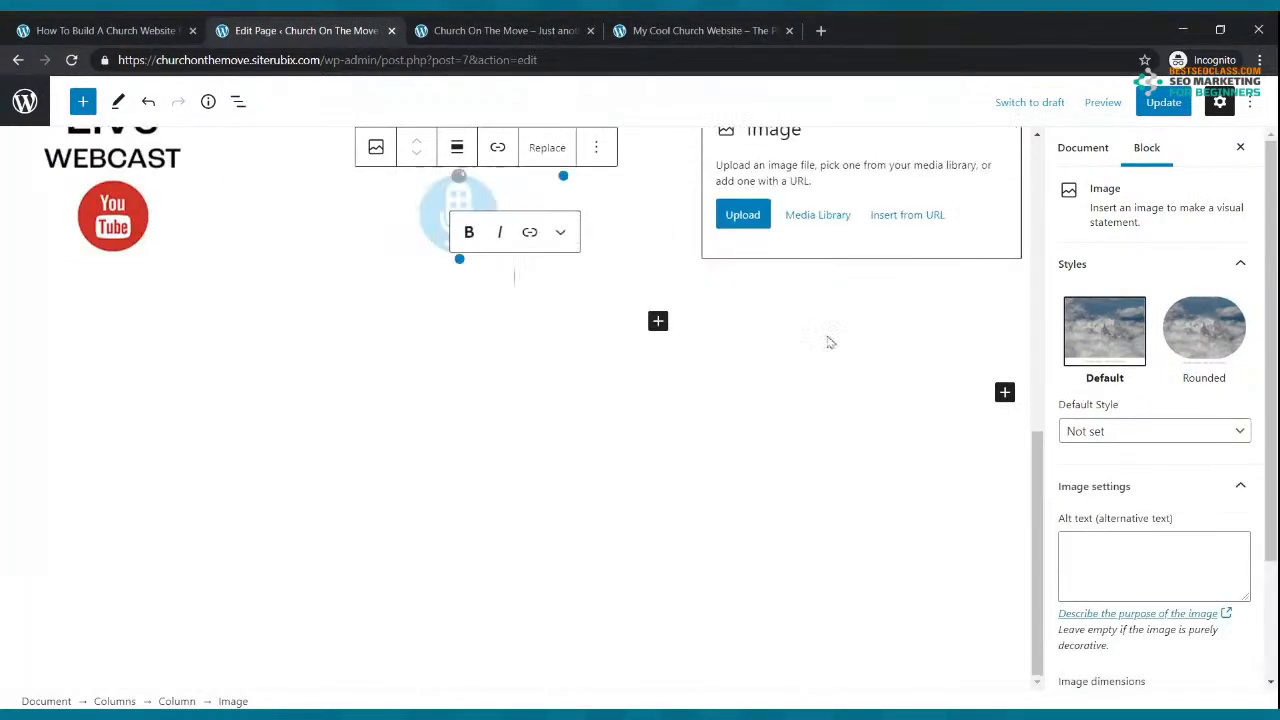
# Step: Insert the Small Groups icon into the third column, update the page, and view the live site
pyautogui.click(740, 240)
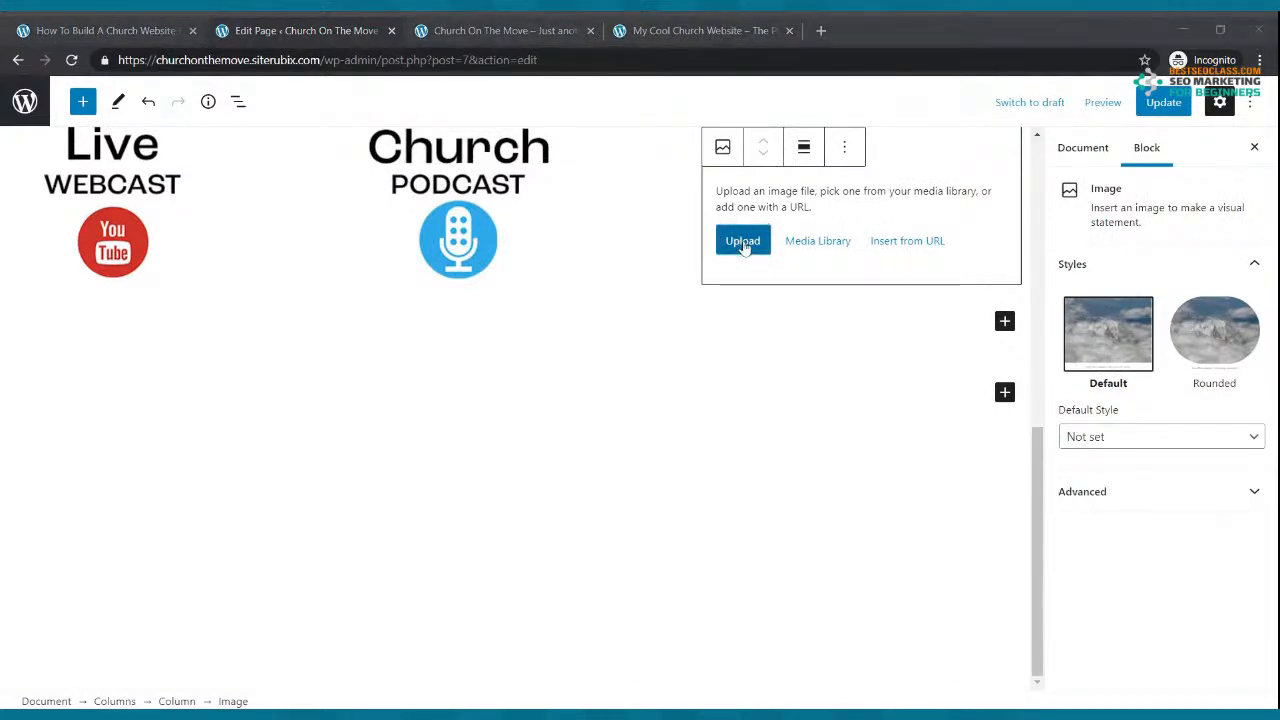
pyautogui.click(827, 338)
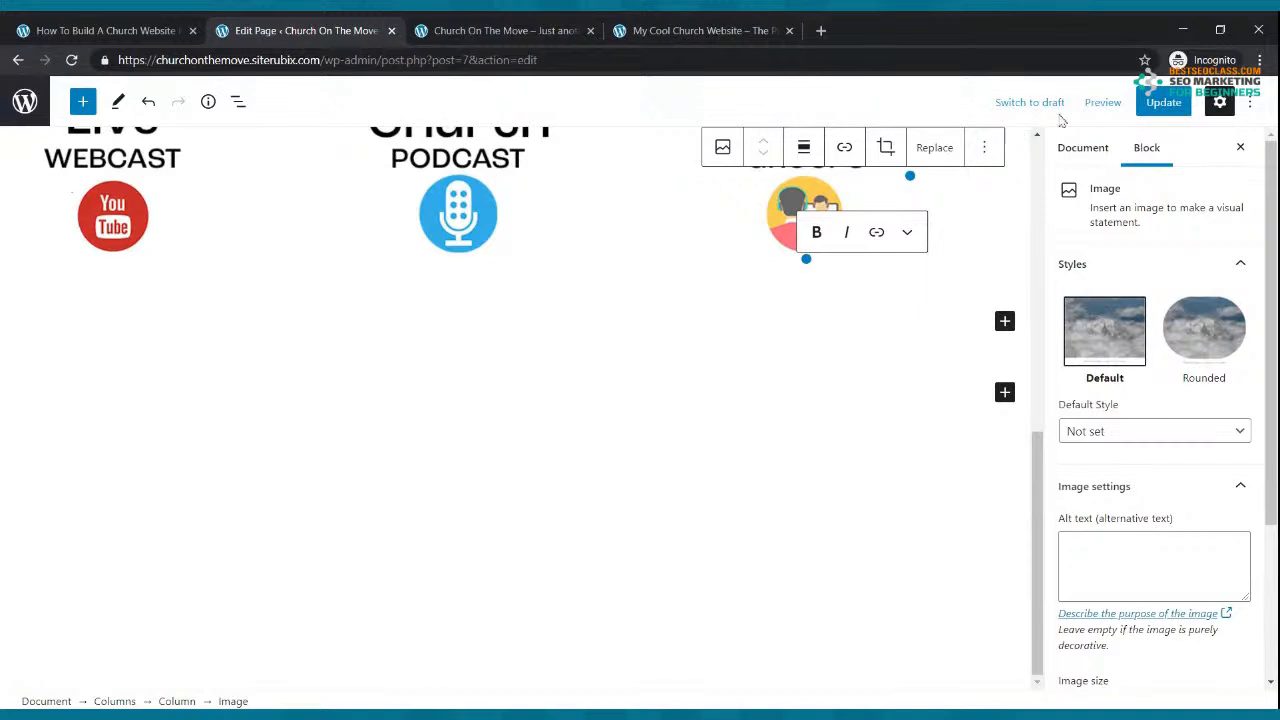
pyautogui.click(1157, 113)
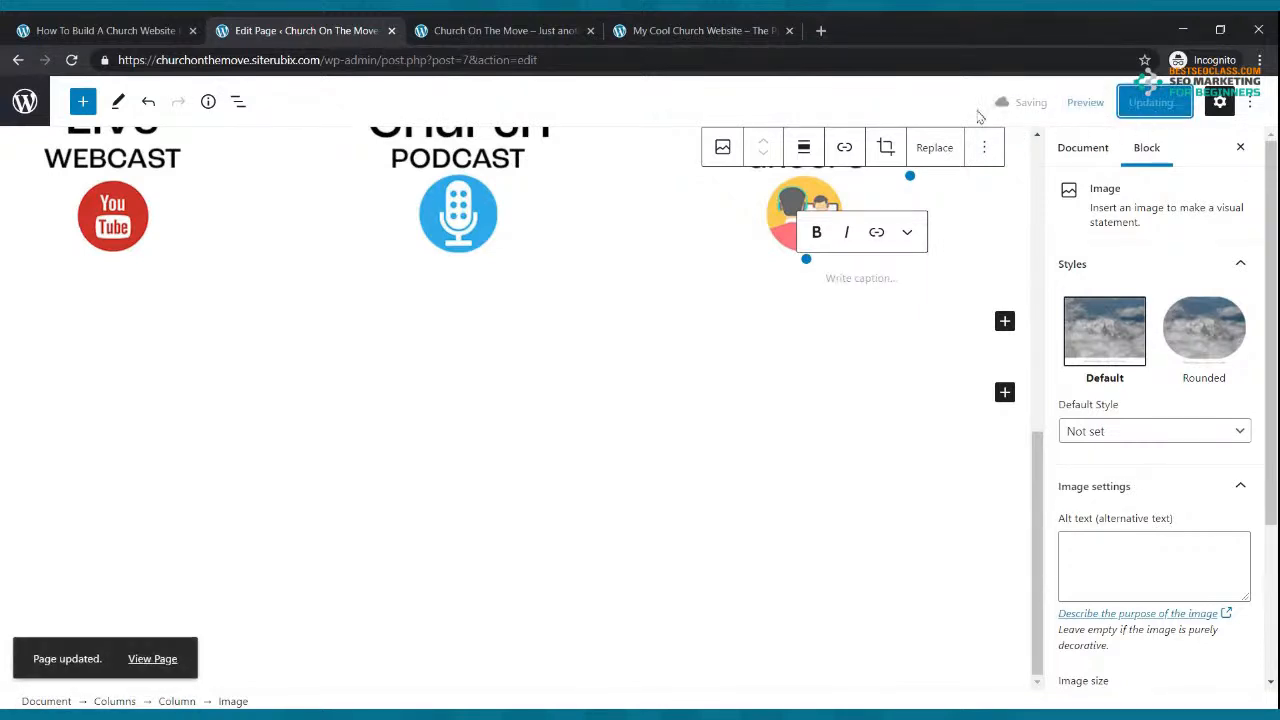
pyautogui.click(490, 30)
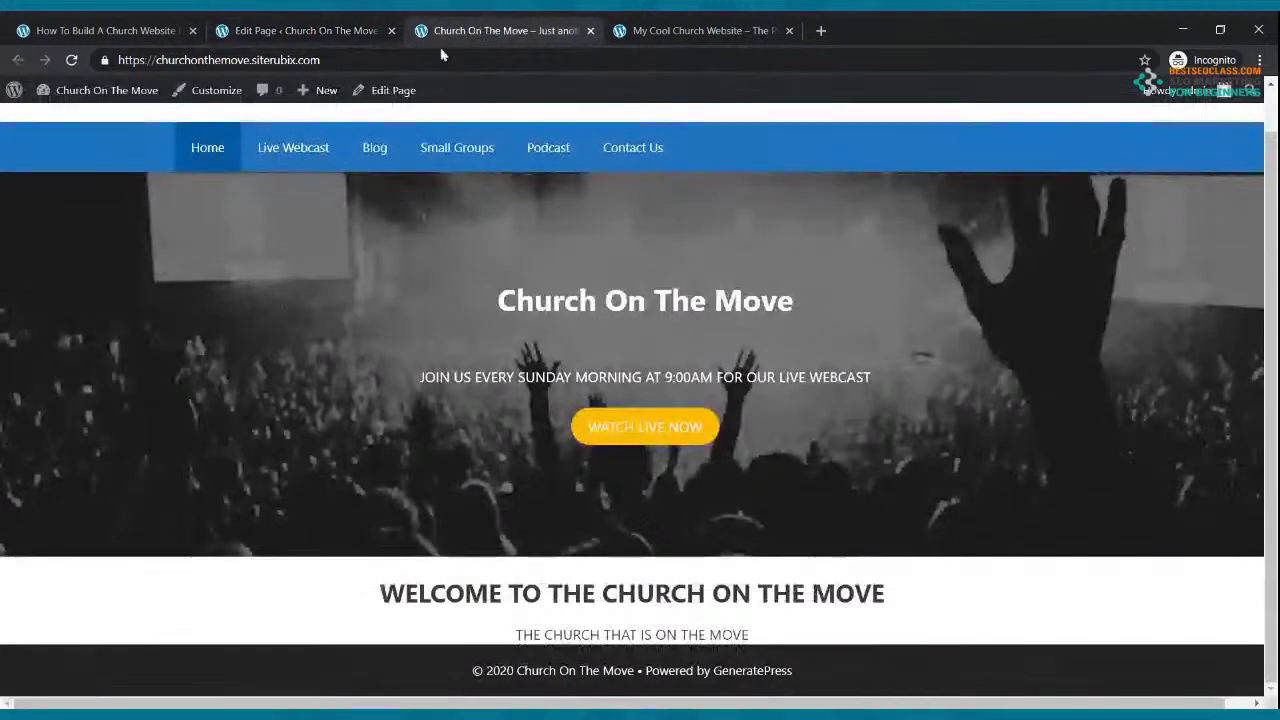
# Step: Check the icons on the reloaded live site, then centre the Live Webcast image in its column
pyautogui.click(71, 60)
pyautogui.scroll(-2, 240, 300)
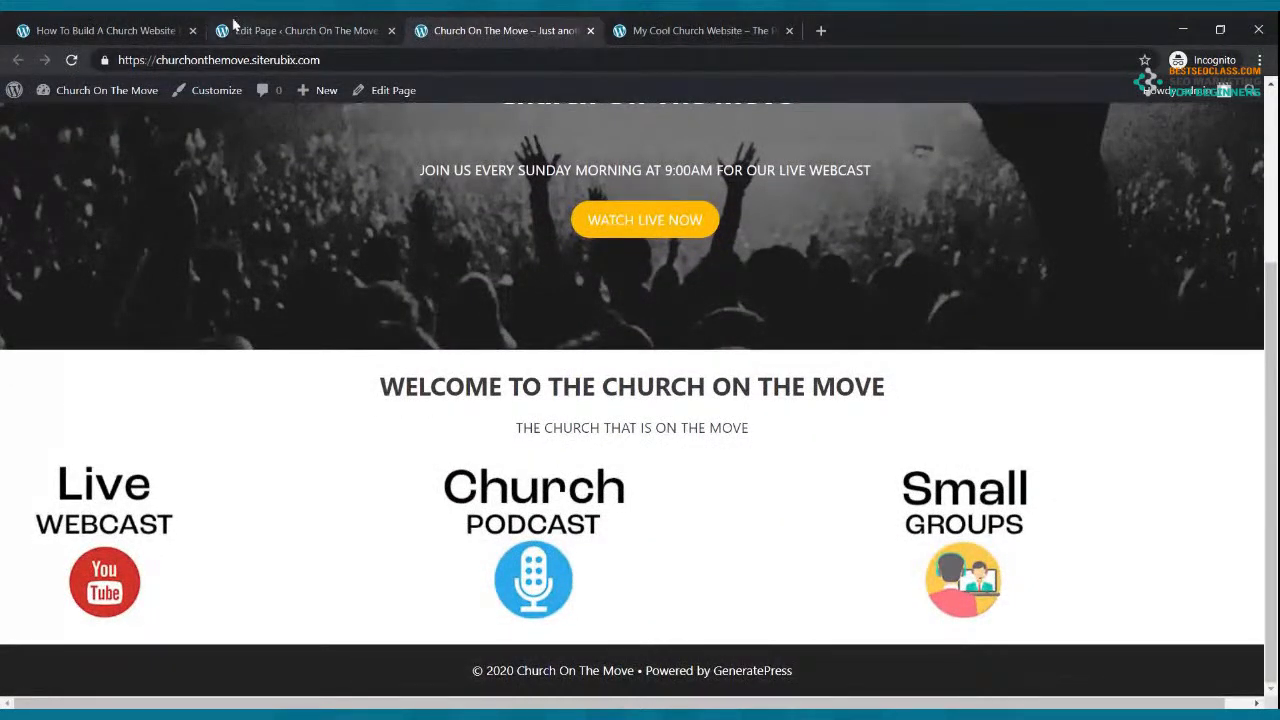
pyautogui.click(310, 25)
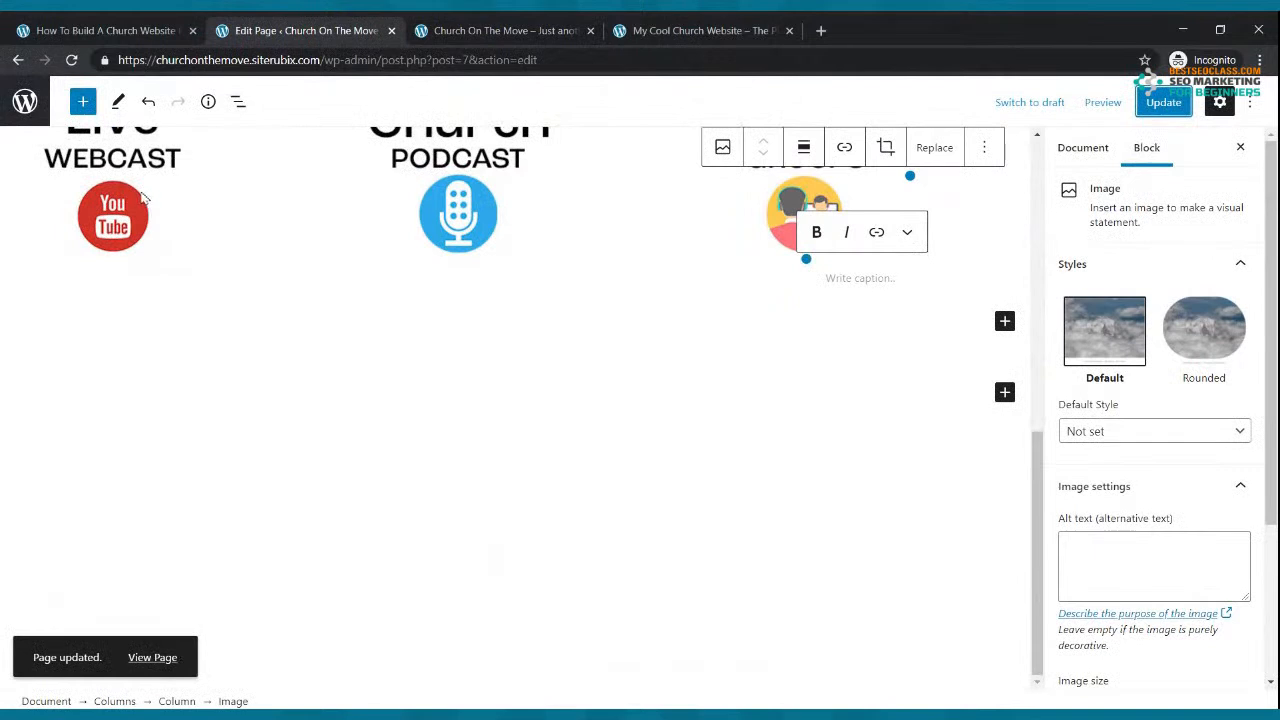
pyautogui.click(170, 224)
pyautogui.scroll(2, 170, 224)
pyautogui.click(110, 226)
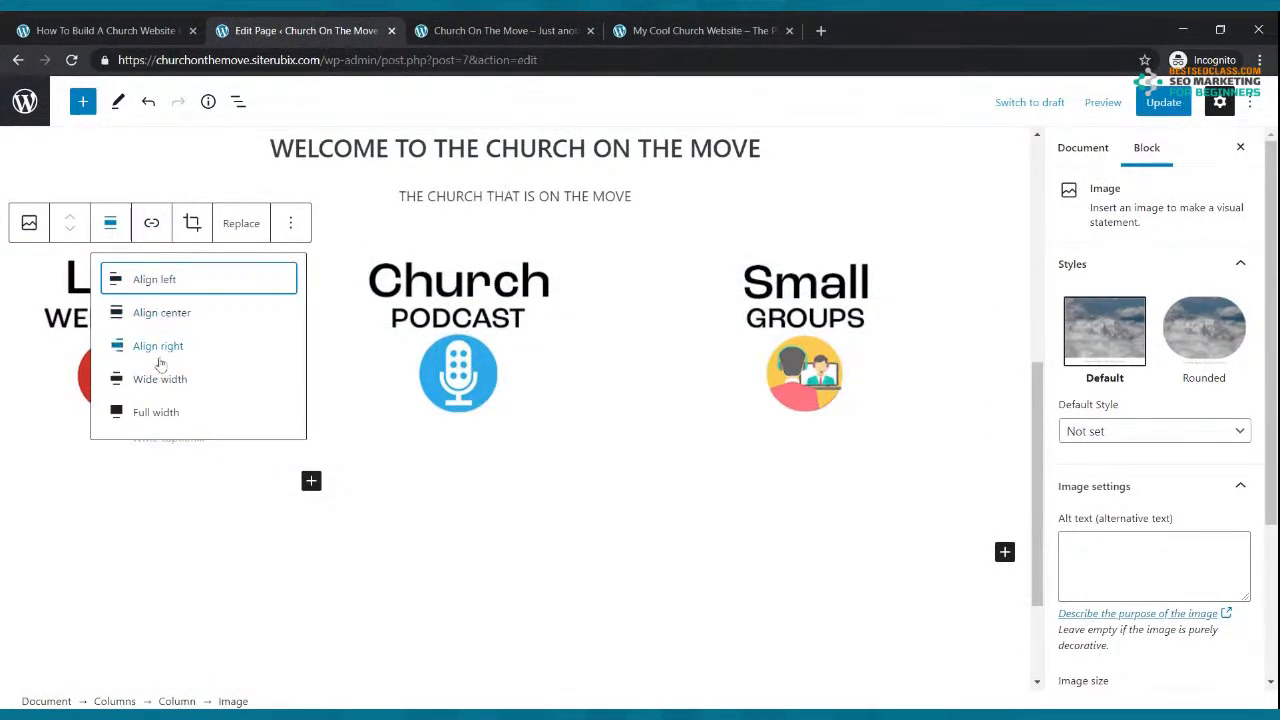
pyautogui.click(158, 314)
# Step: Centre the Church Podcast and Small Groups images, update the page, and view it live
pyautogui.click(470, 310)
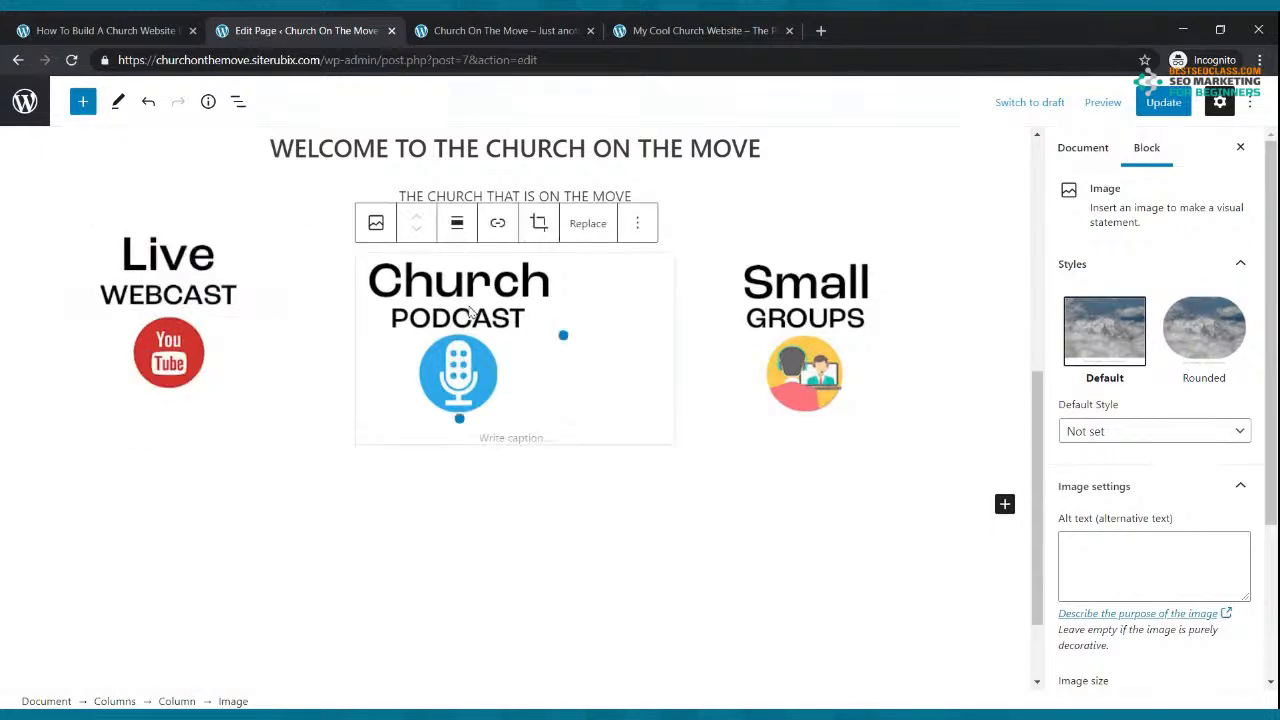
pyautogui.click(457, 222)
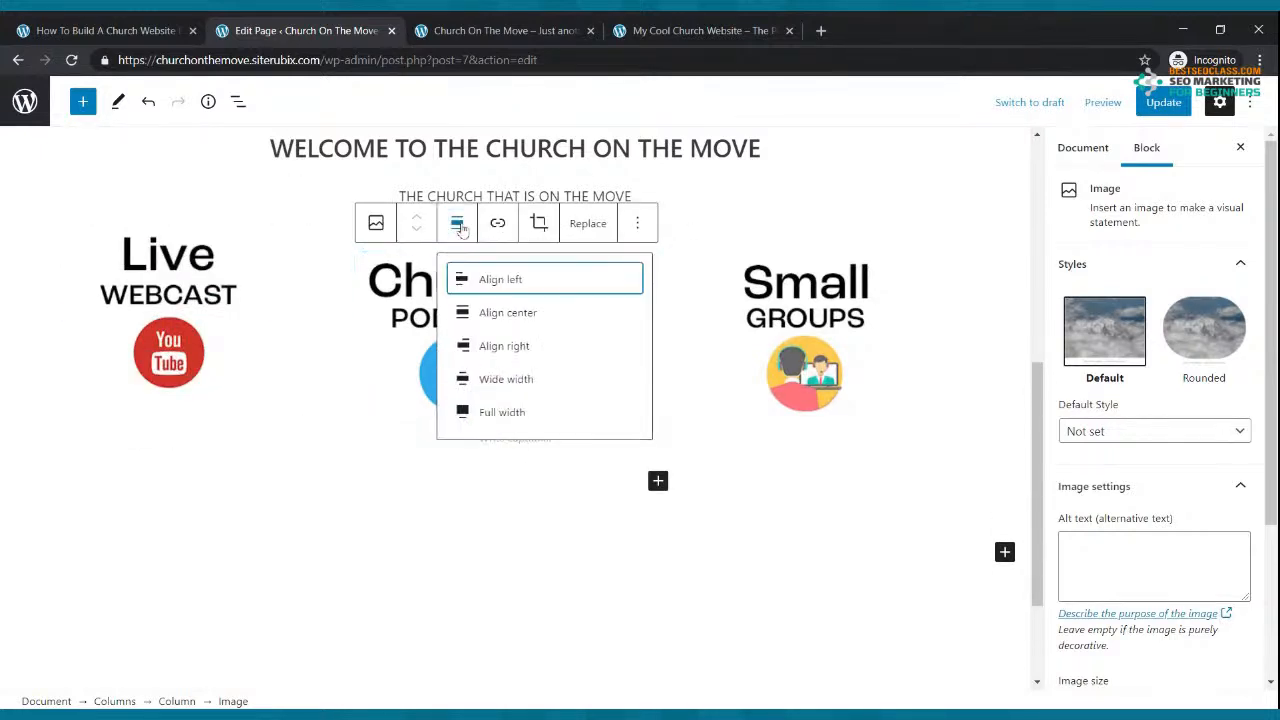
pyautogui.click(500, 313)
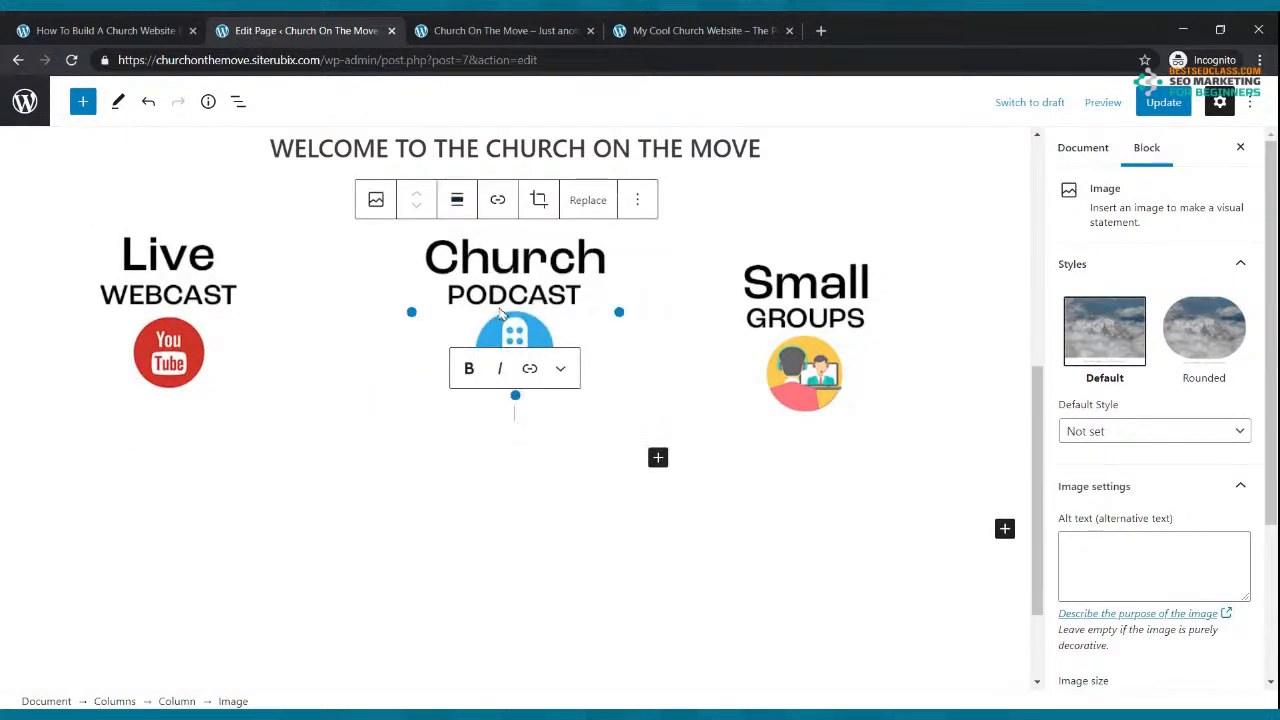
pyautogui.click(812, 320)
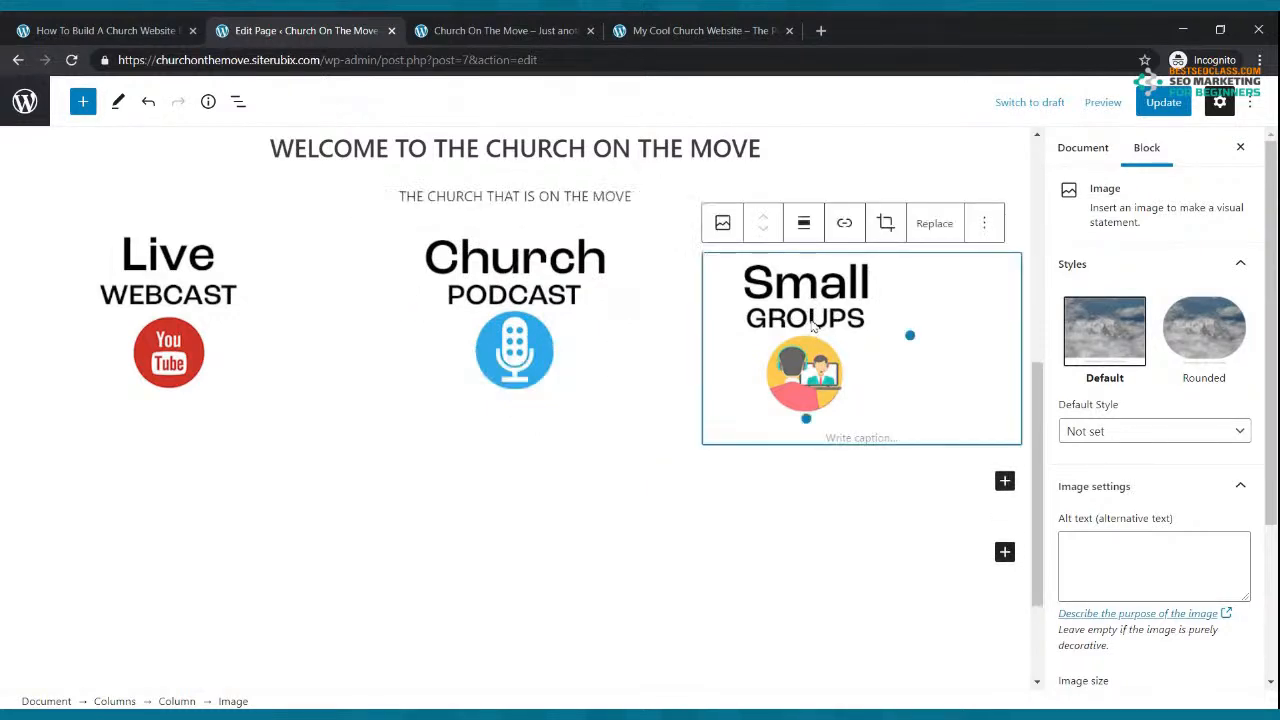
pyautogui.click(804, 224)
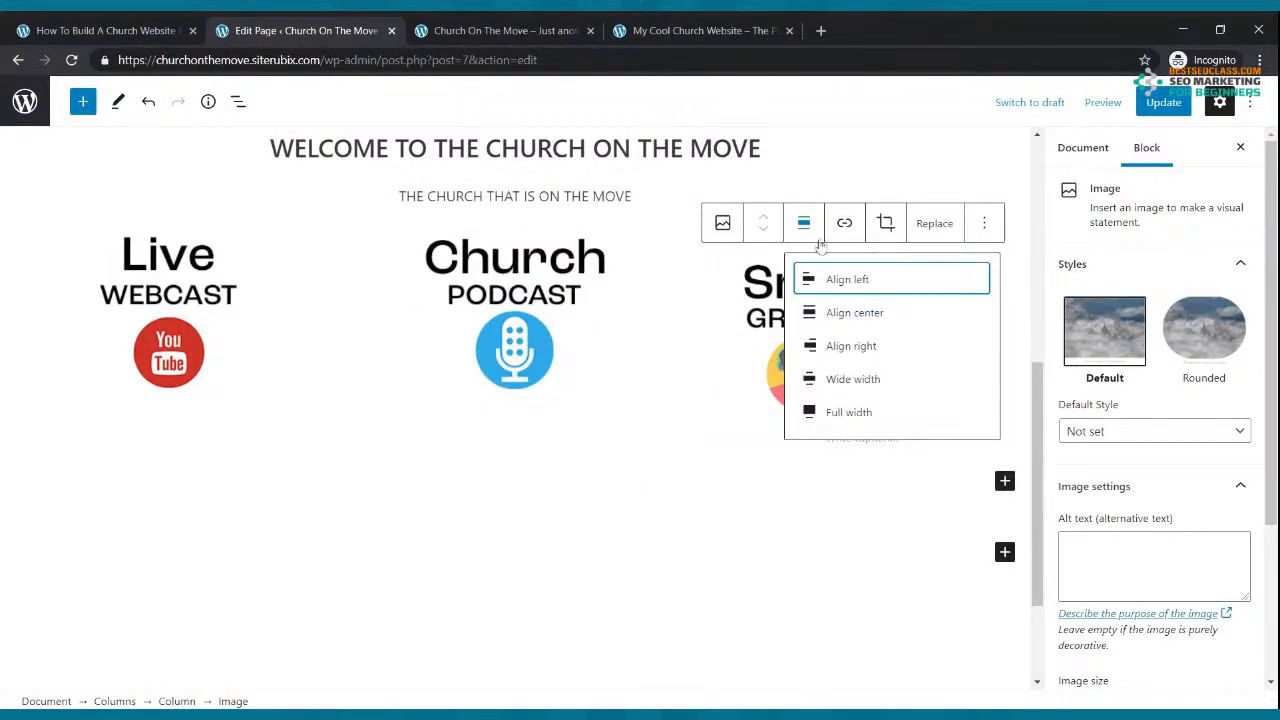
pyautogui.click(828, 312)
pyautogui.click(1160, 102)
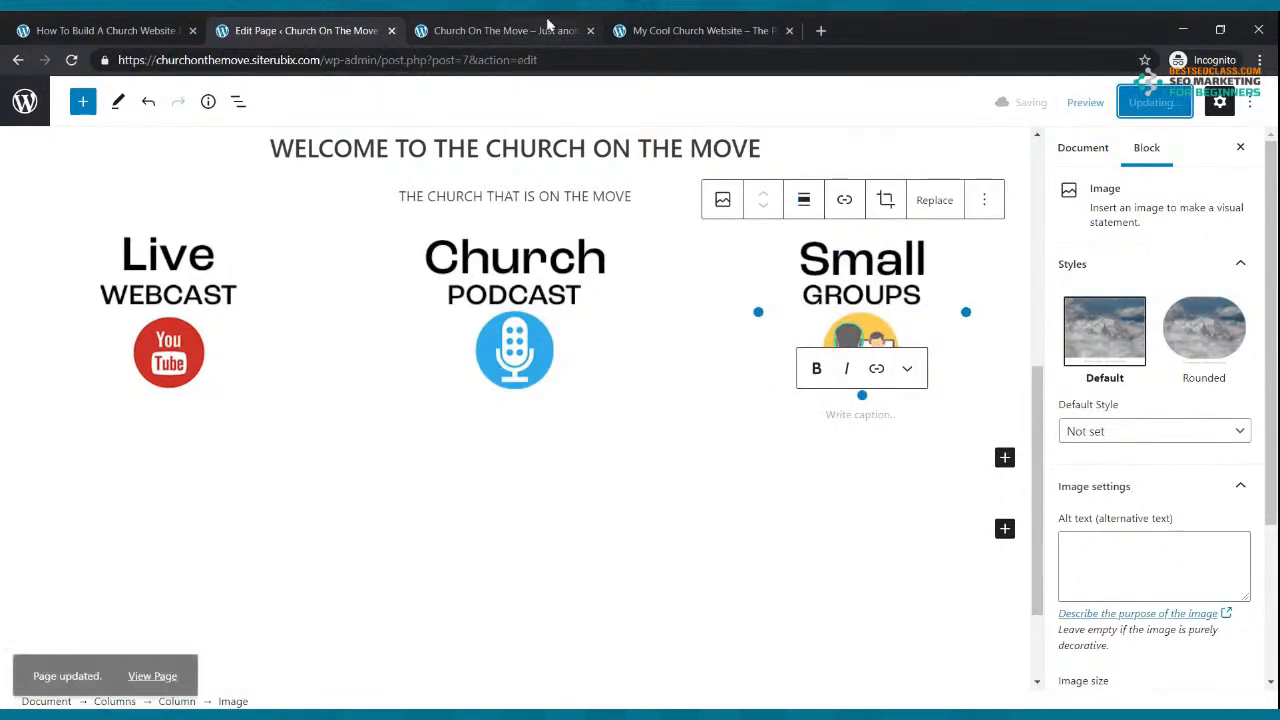
pyautogui.click(516, 30)
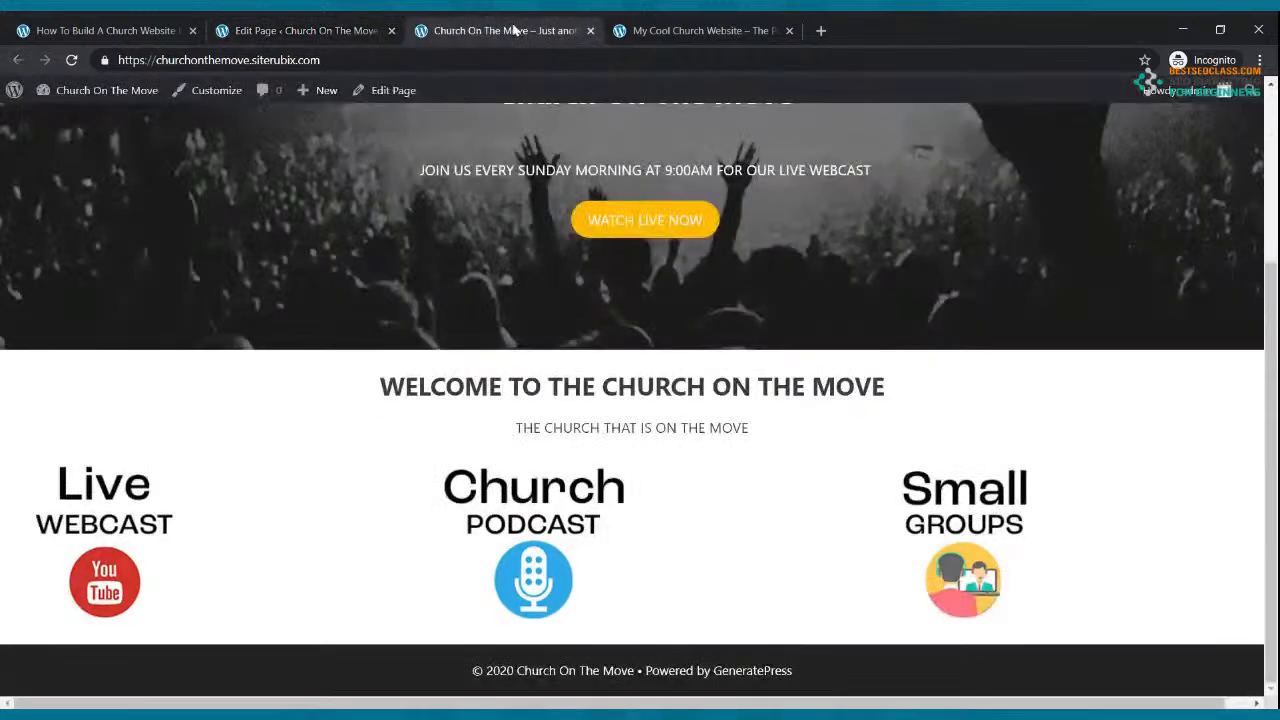
# Step: Reload the live site to check the centred icons, review the reference site's video section, then return to the editor
pyautogui.click(72, 60)
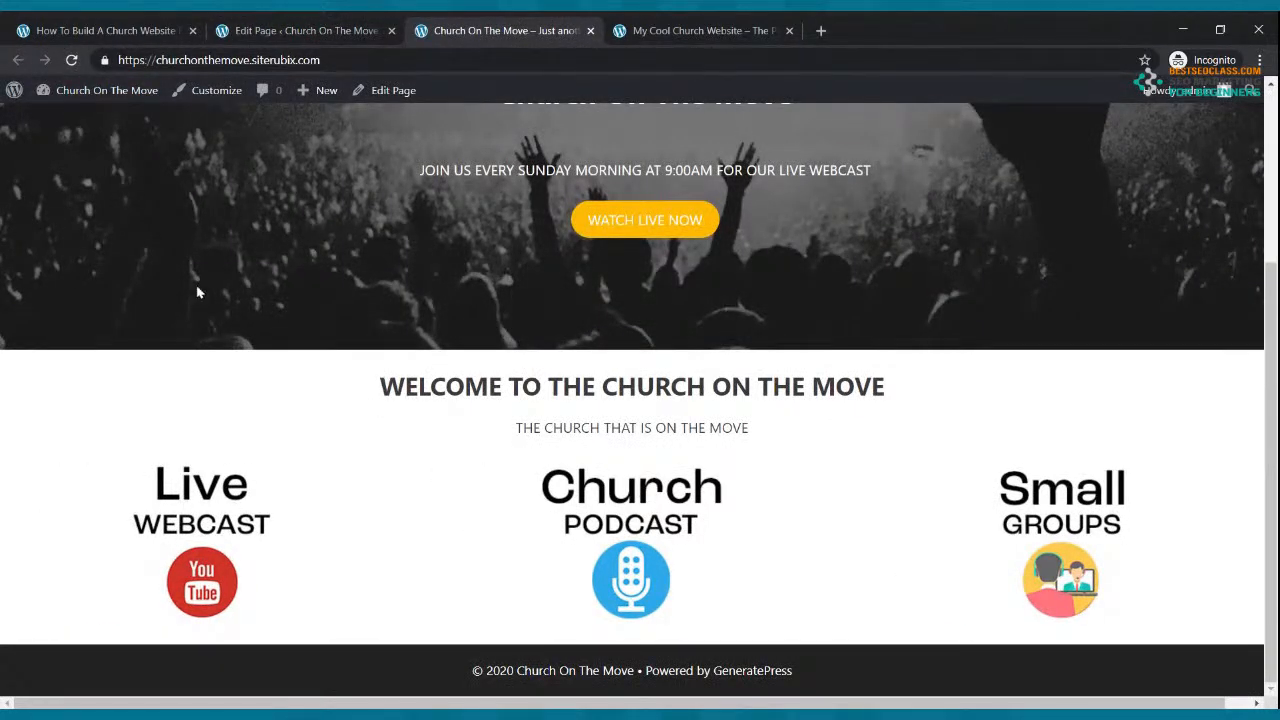
pyautogui.scroll(3, 269, 591)
pyautogui.scroll(-3, 306, 480)
pyautogui.click(675, 30)
pyautogui.scroll(-3, 698, 238)
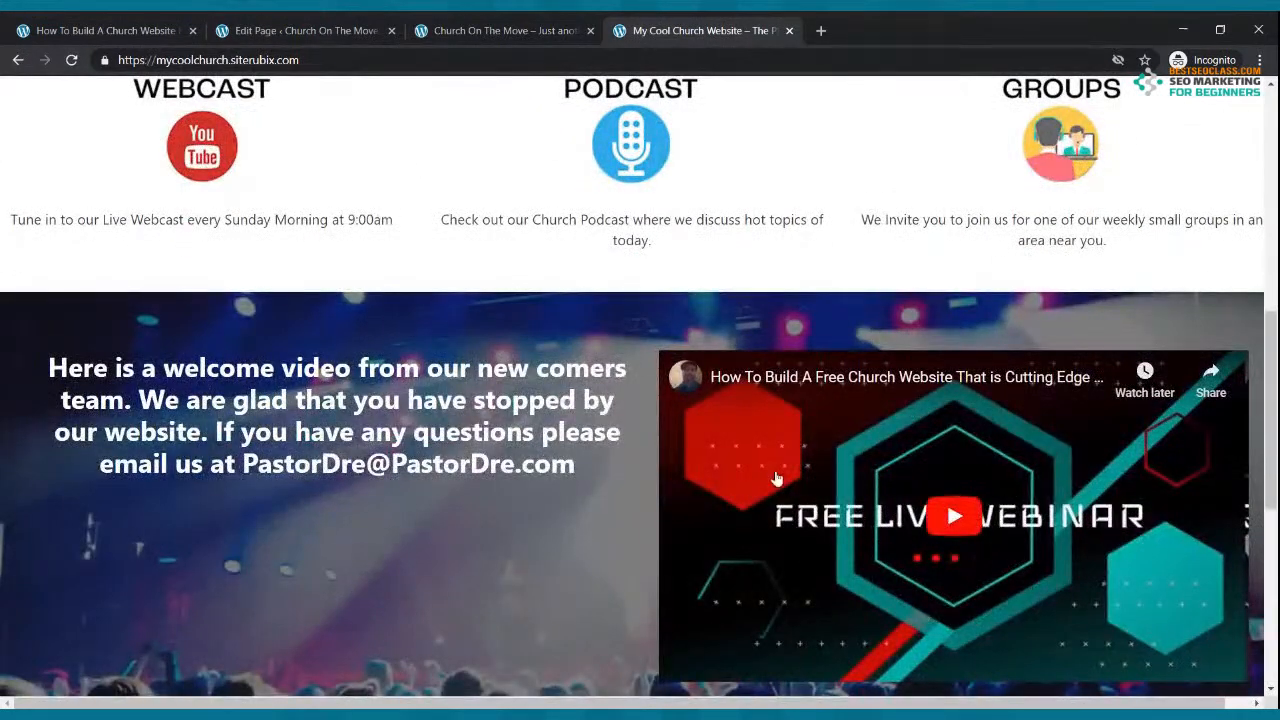
pyautogui.click(323, 31)
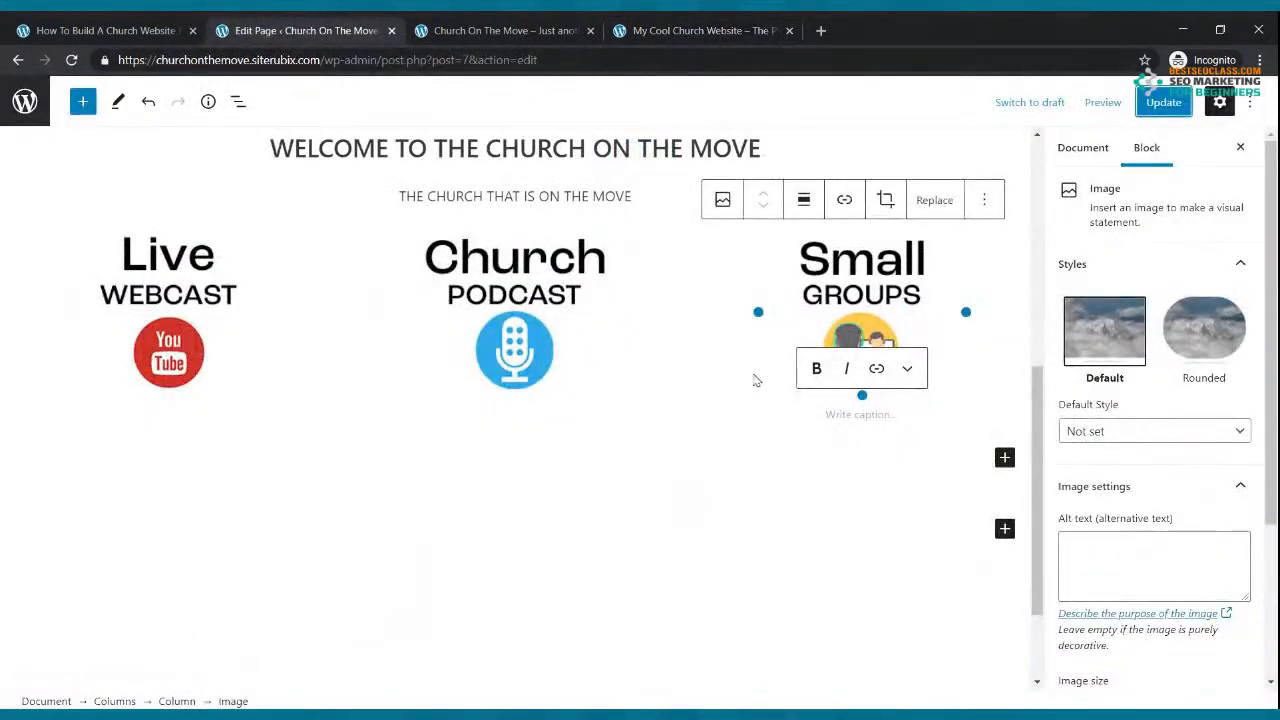
# Step: Try a 30/70 Columns block below the icons, undo it, and start an empty paragraph there
pyautogui.click(1005, 458)
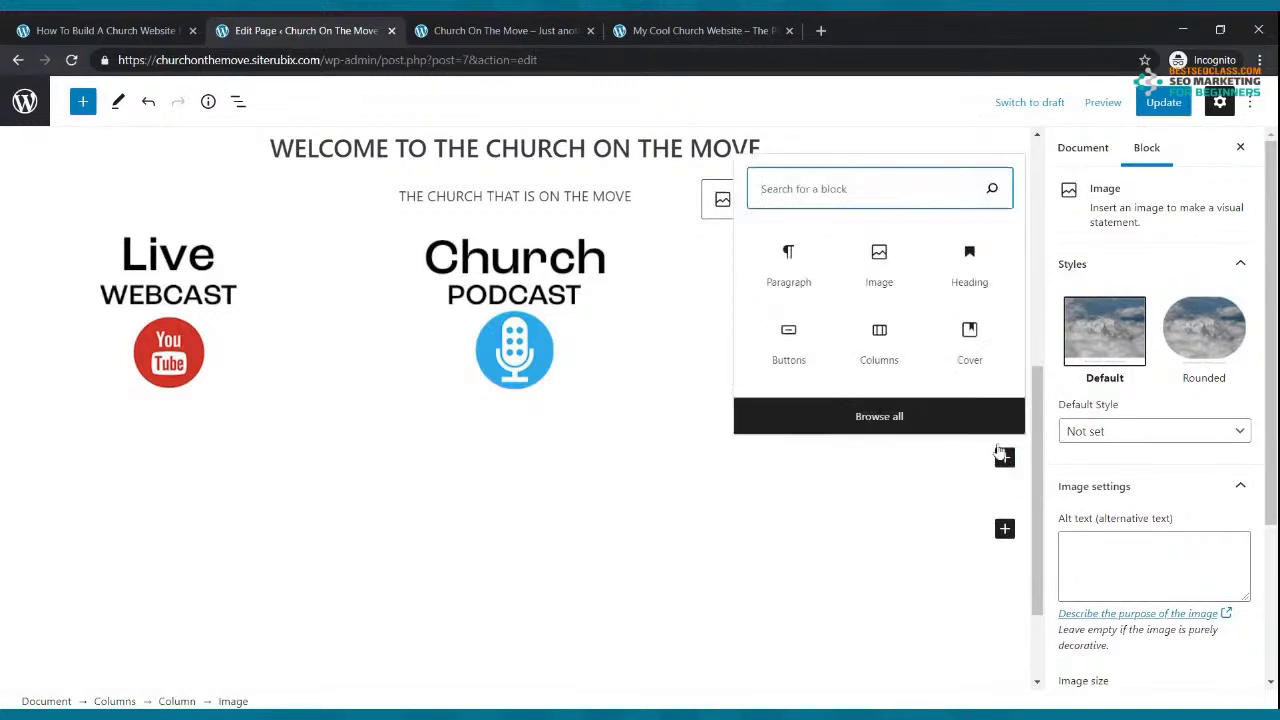
pyautogui.write('COLUM')
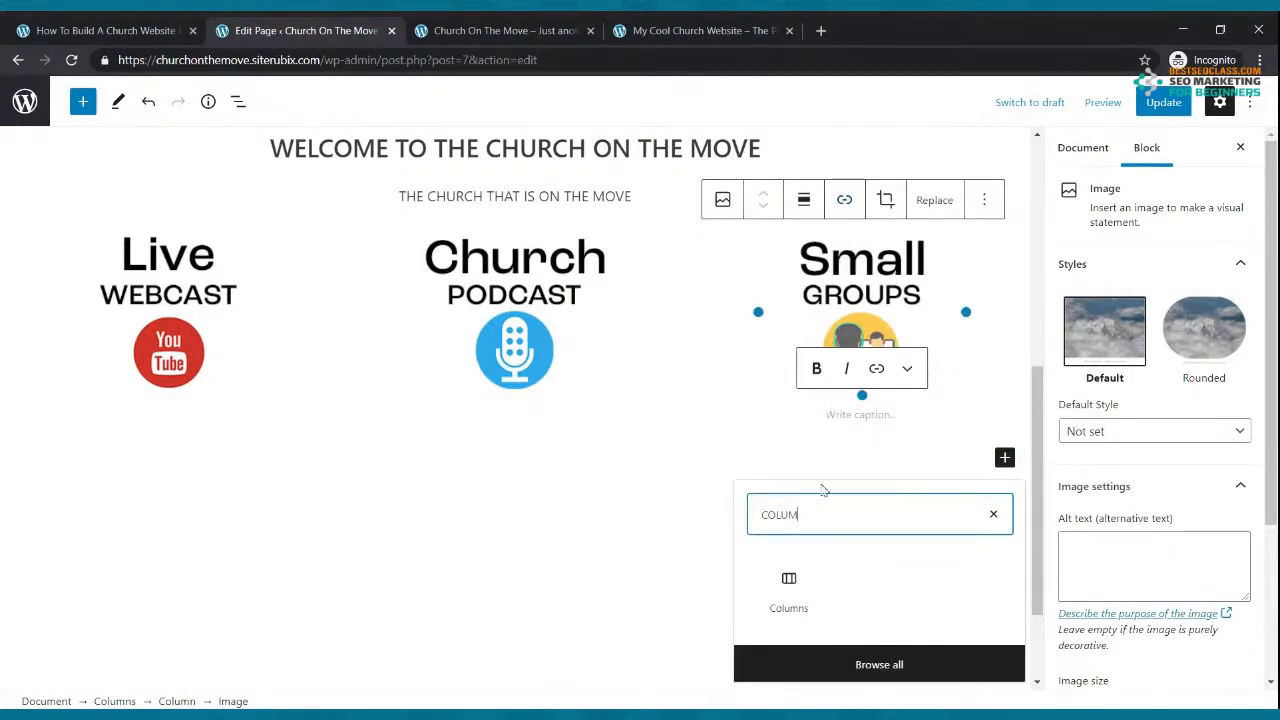
pyautogui.click(789, 585)
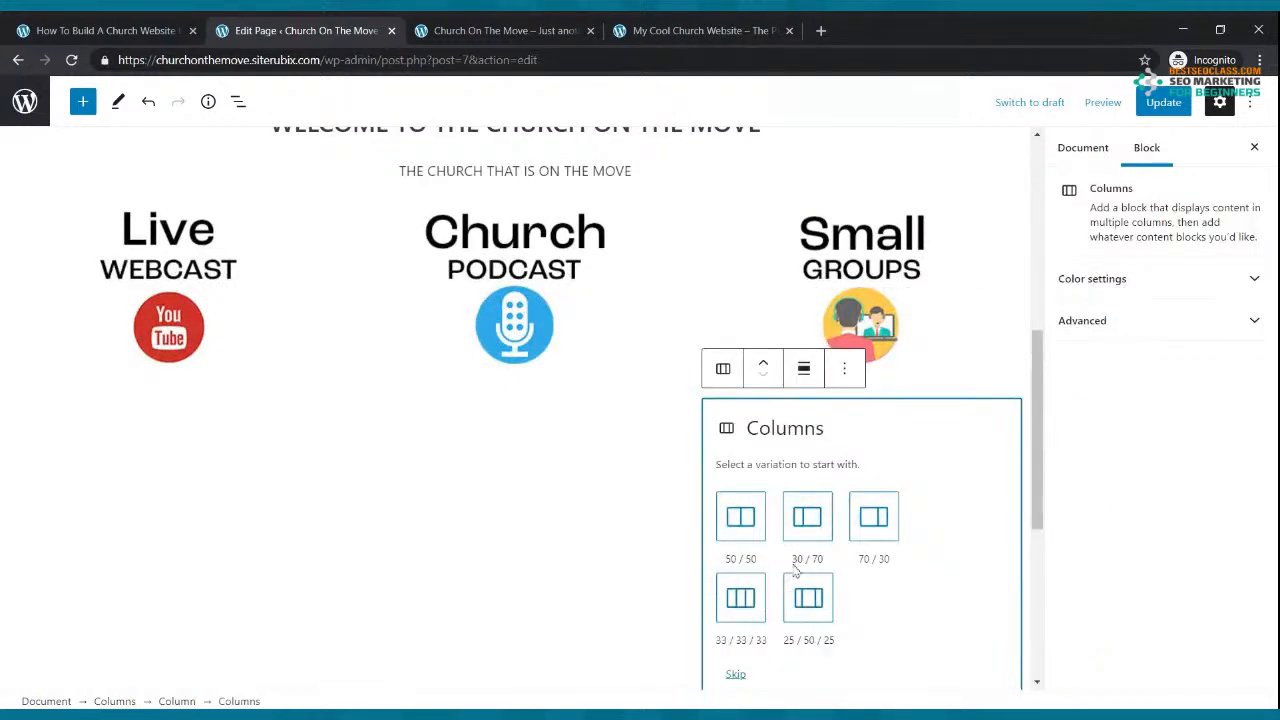
pyautogui.click(809, 524)
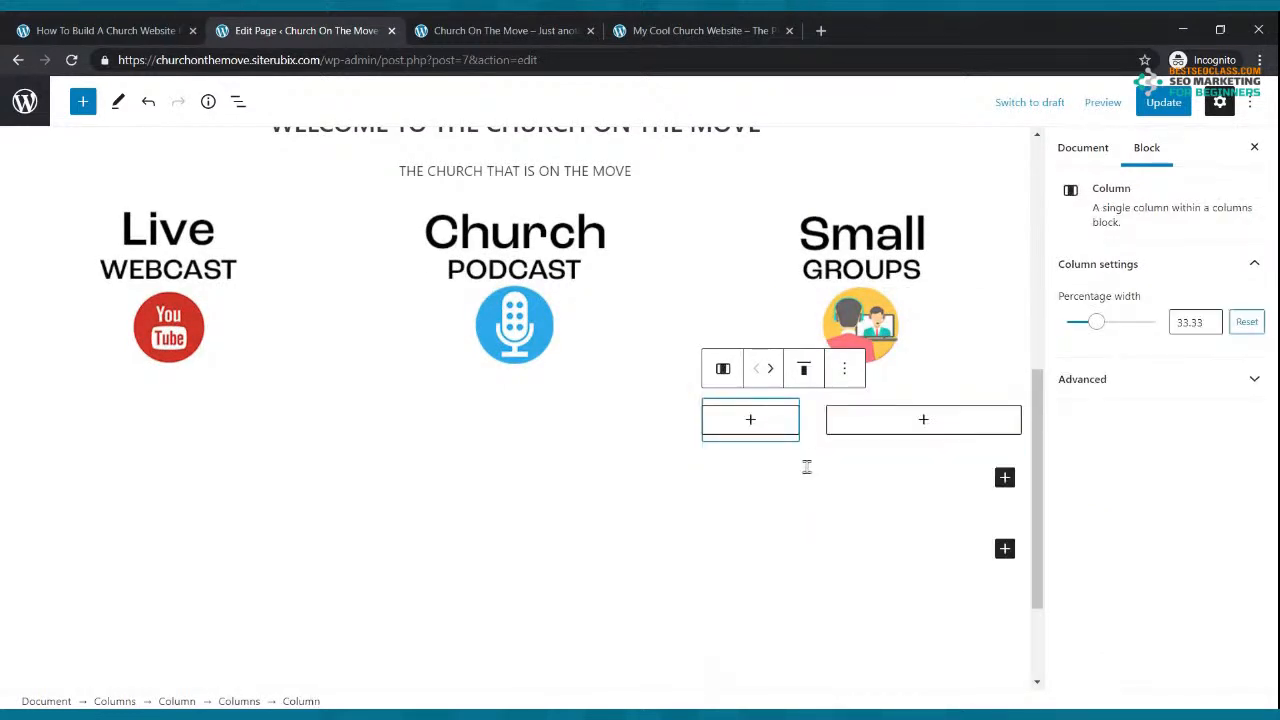
pyautogui.hotkey('ctrl', 'z')
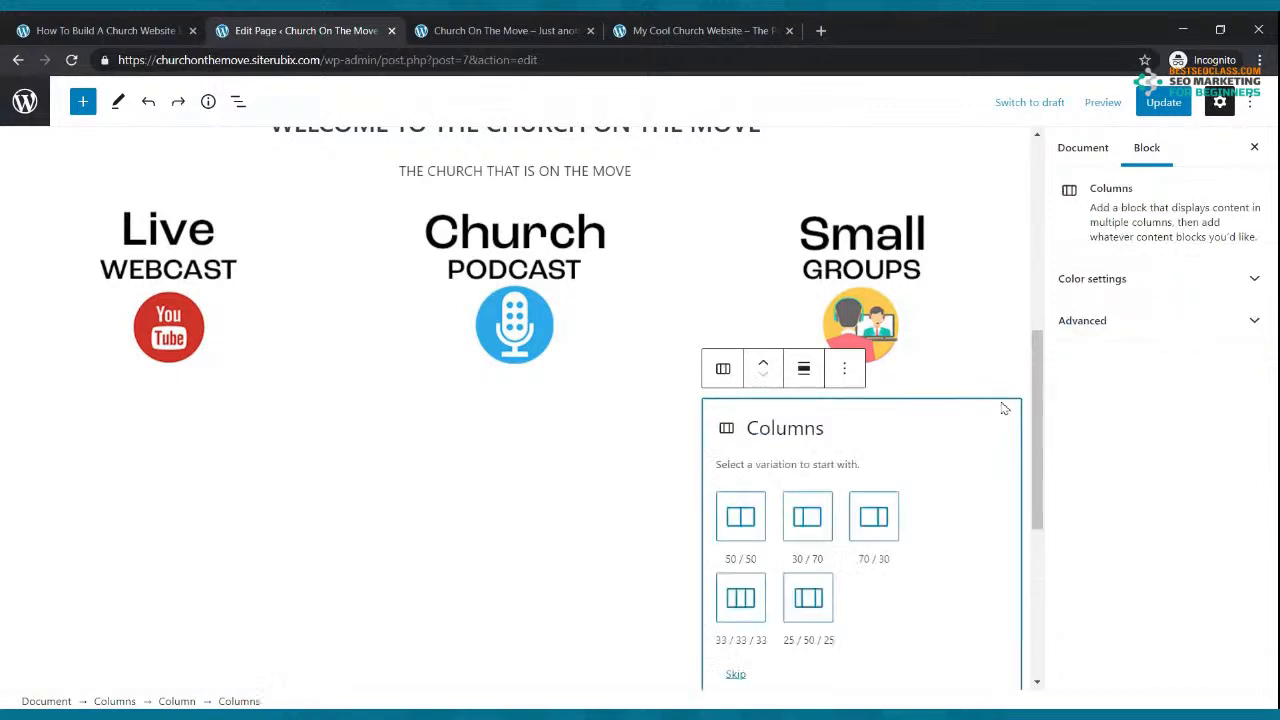
pyautogui.hotkey('ctrl', 'z')
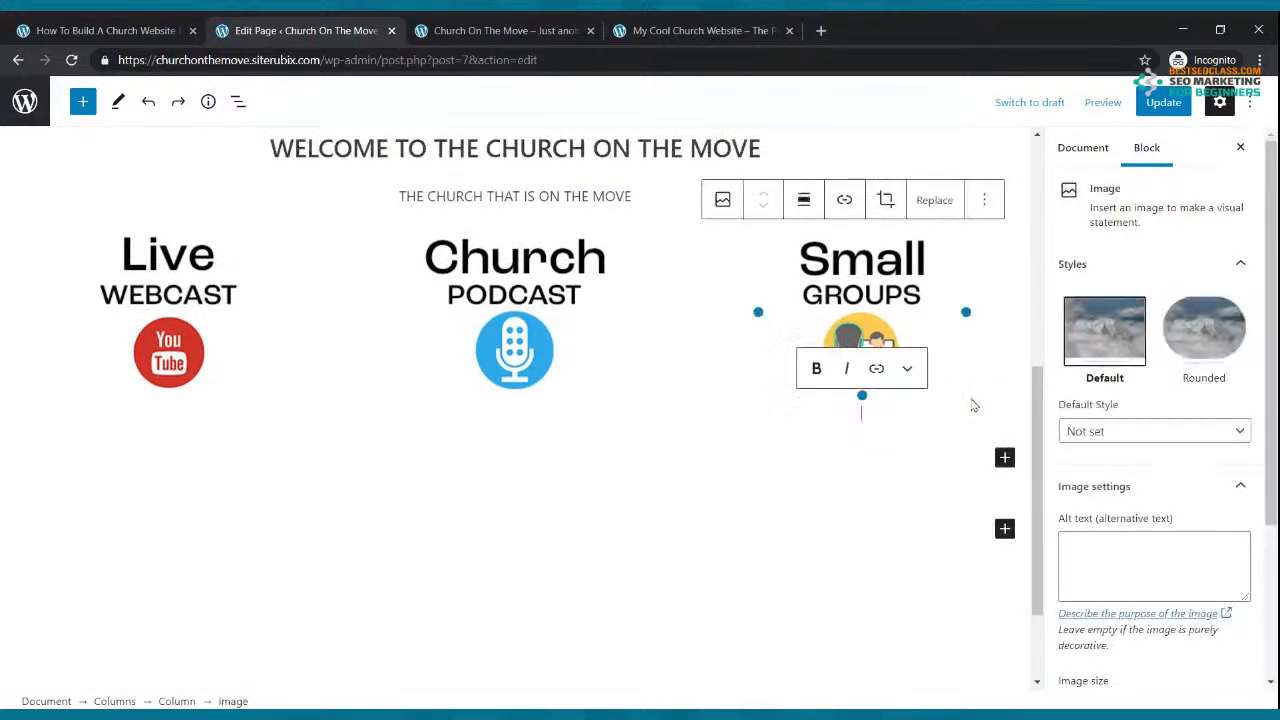
pyautogui.click(945, 458)
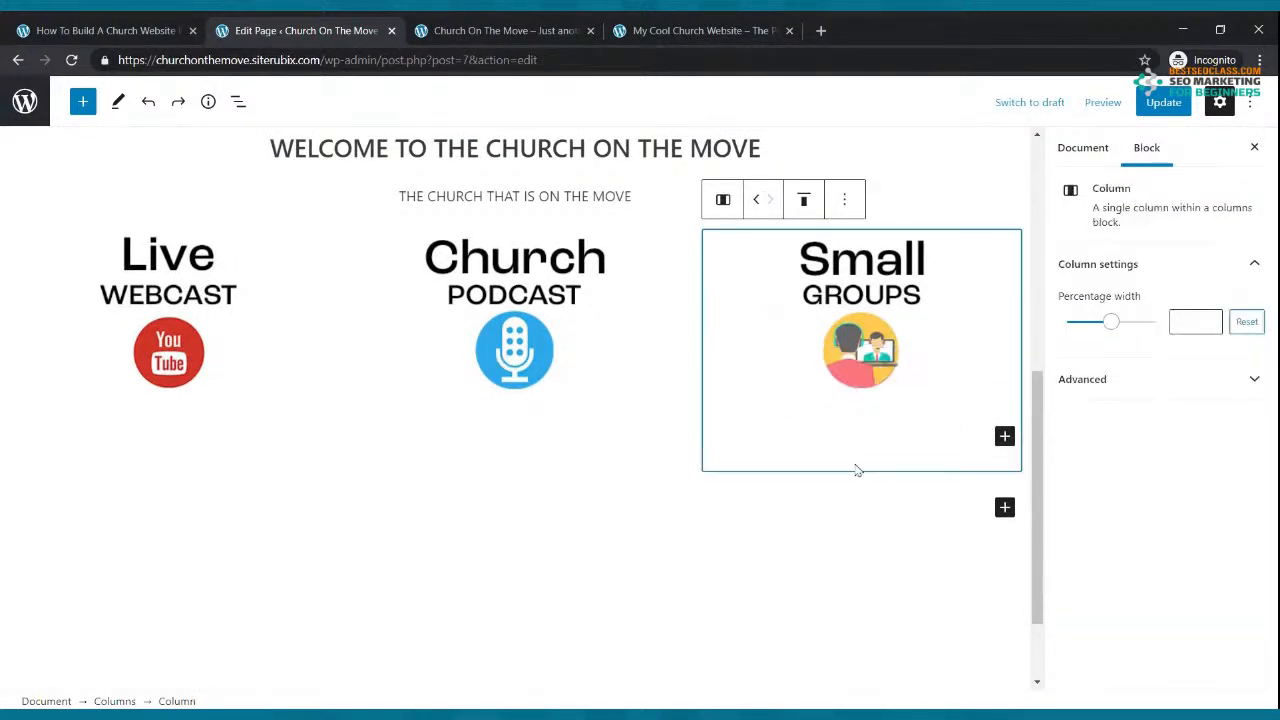
pyautogui.click(829, 508)
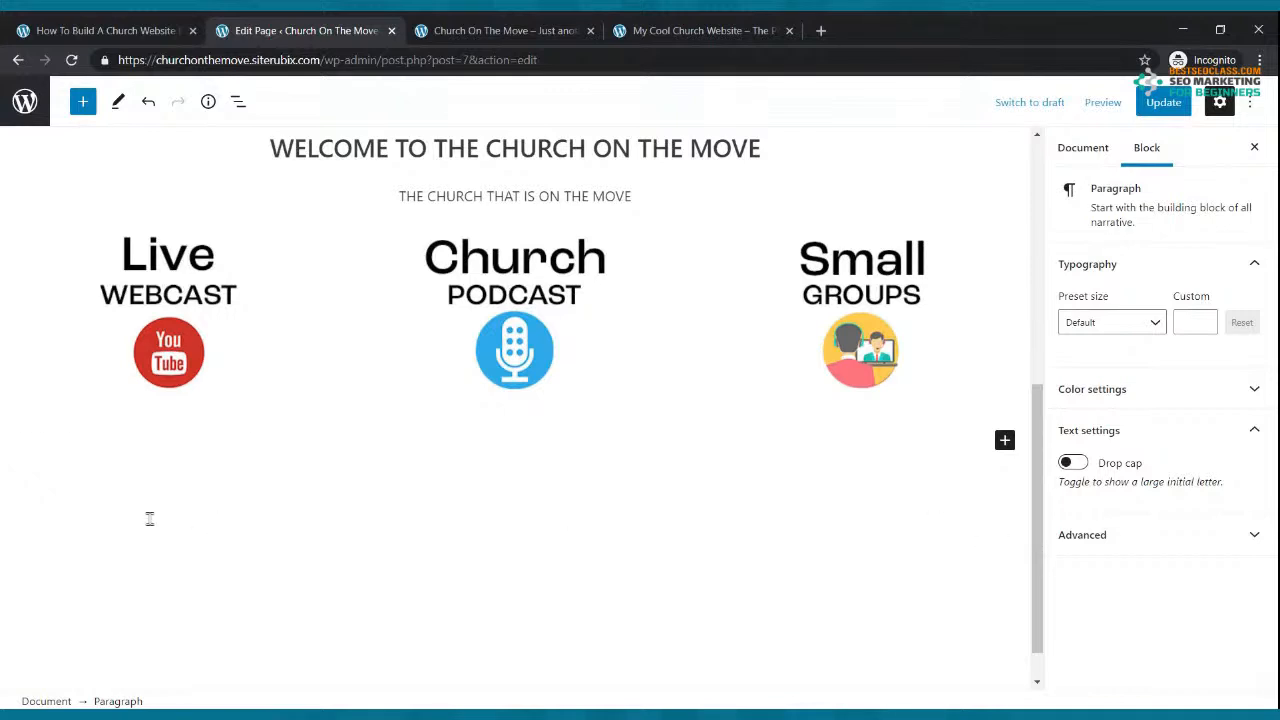
# Step: Insert a 30/70 two-column Columns block below the icon row and update the page
pyautogui.click(83, 102)
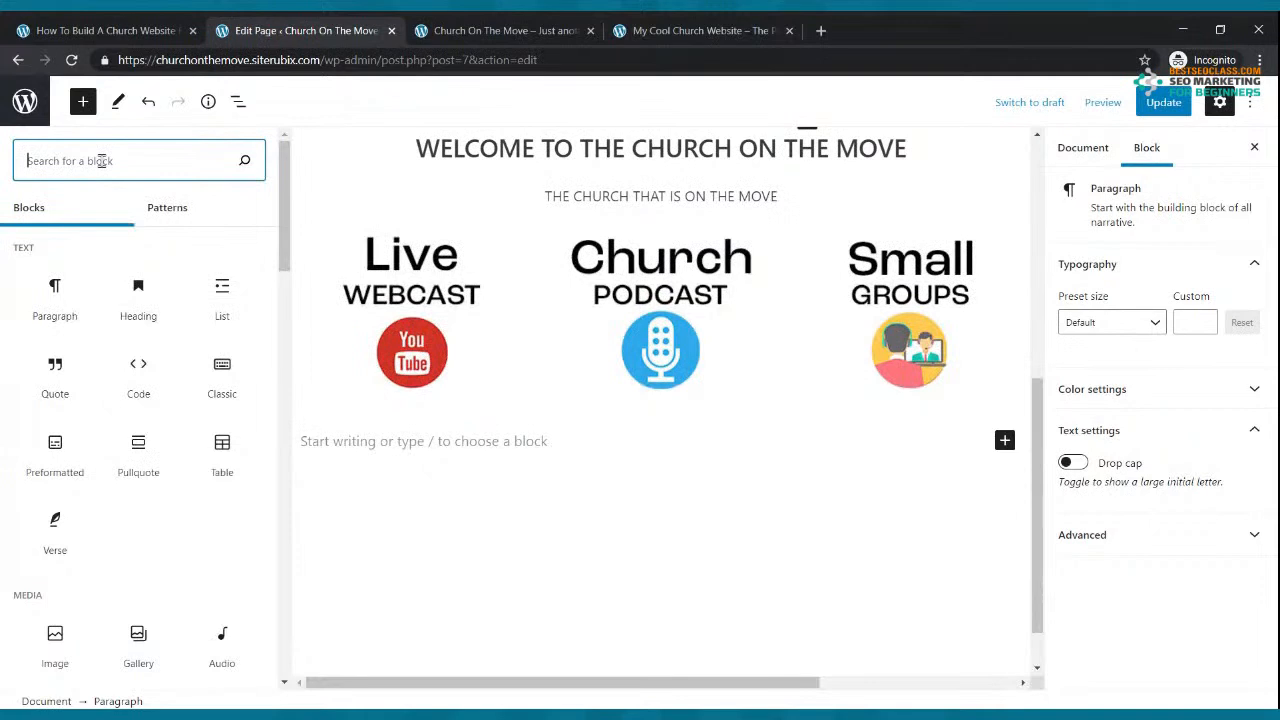
pyautogui.write('COLUMN')
pyautogui.moveTo(57, 305)
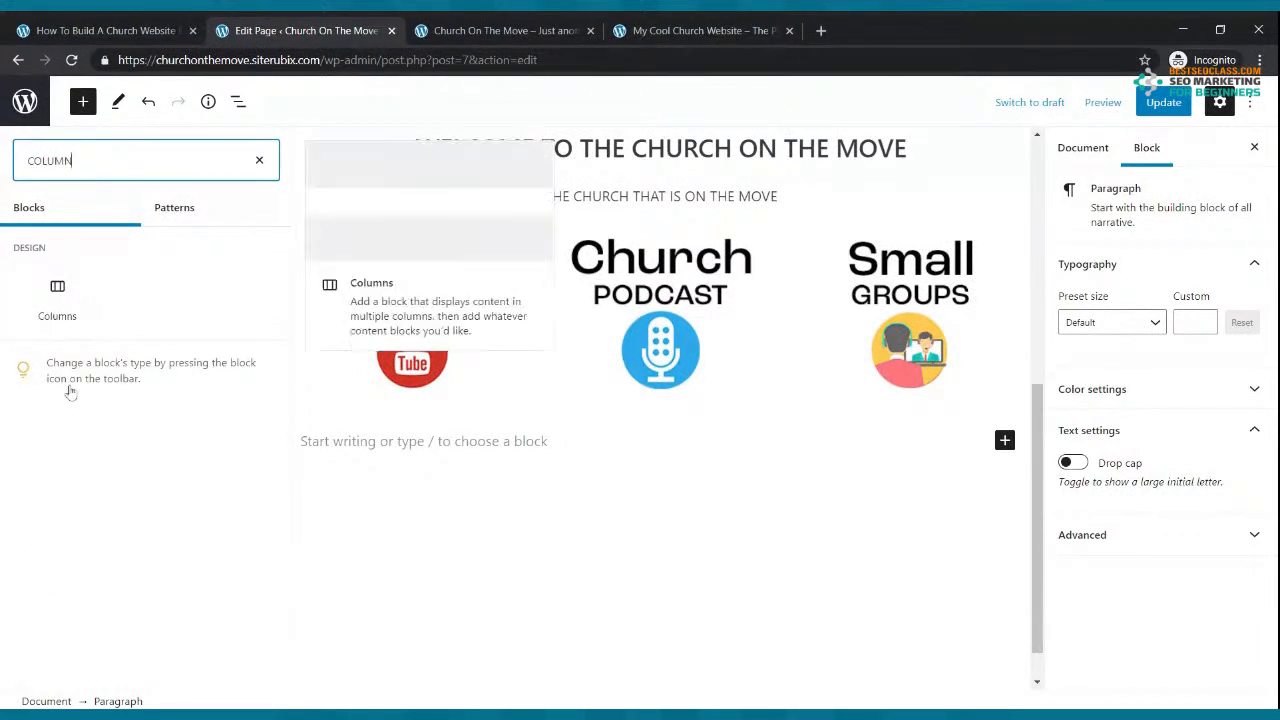
pyautogui.click(62, 314)
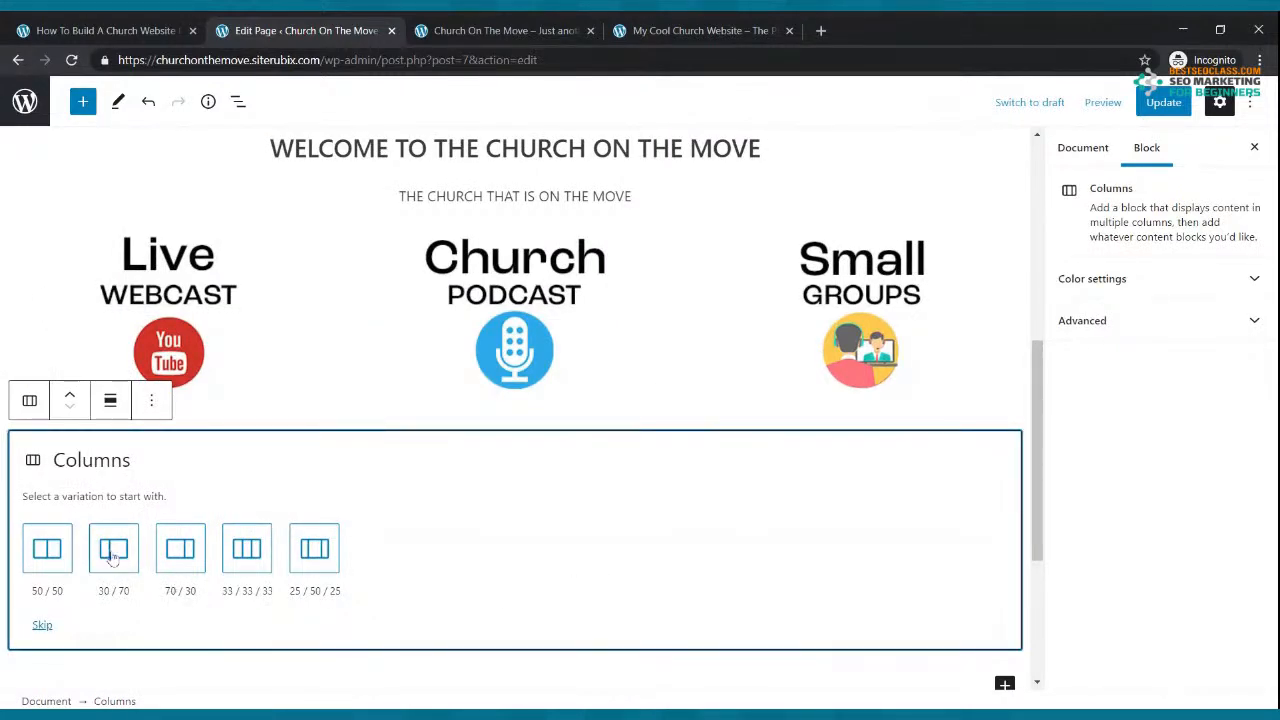
pyautogui.click(112, 558)
pyautogui.click(1155, 104)
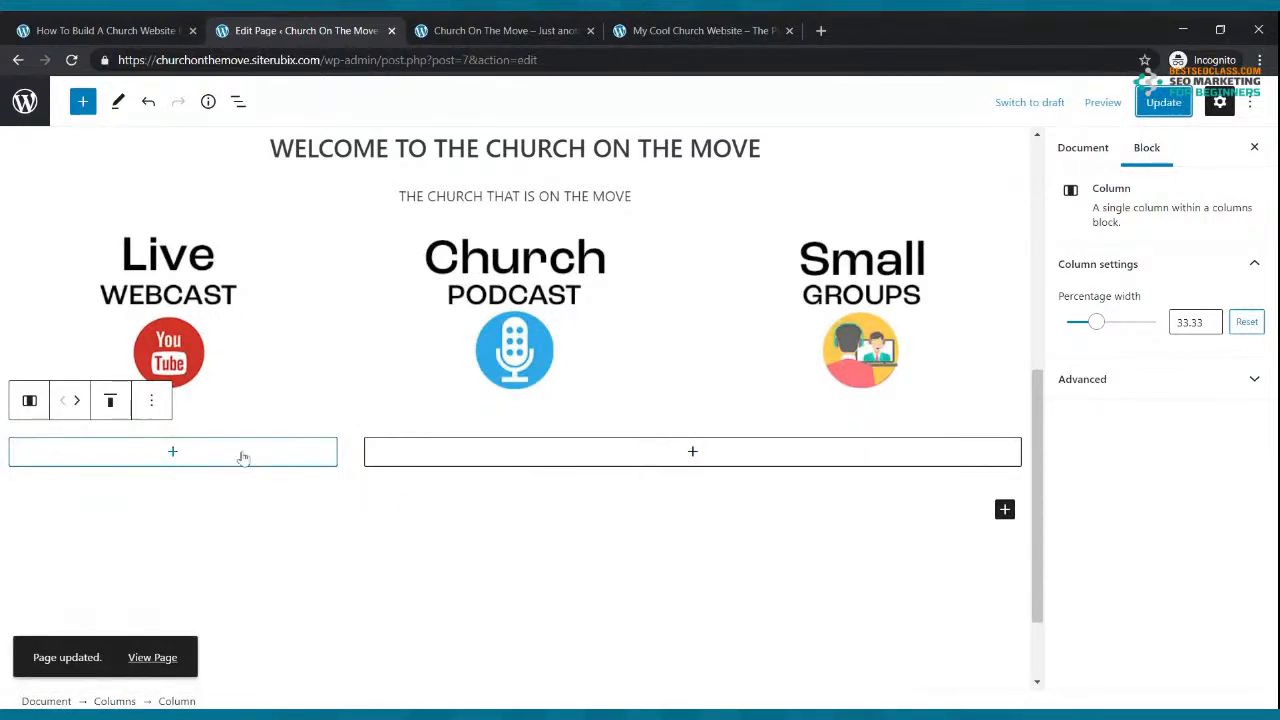
# Step: Add an empty paragraph to the narrow left column, then watch the reference site's welcome video
pyautogui.click(173, 453)
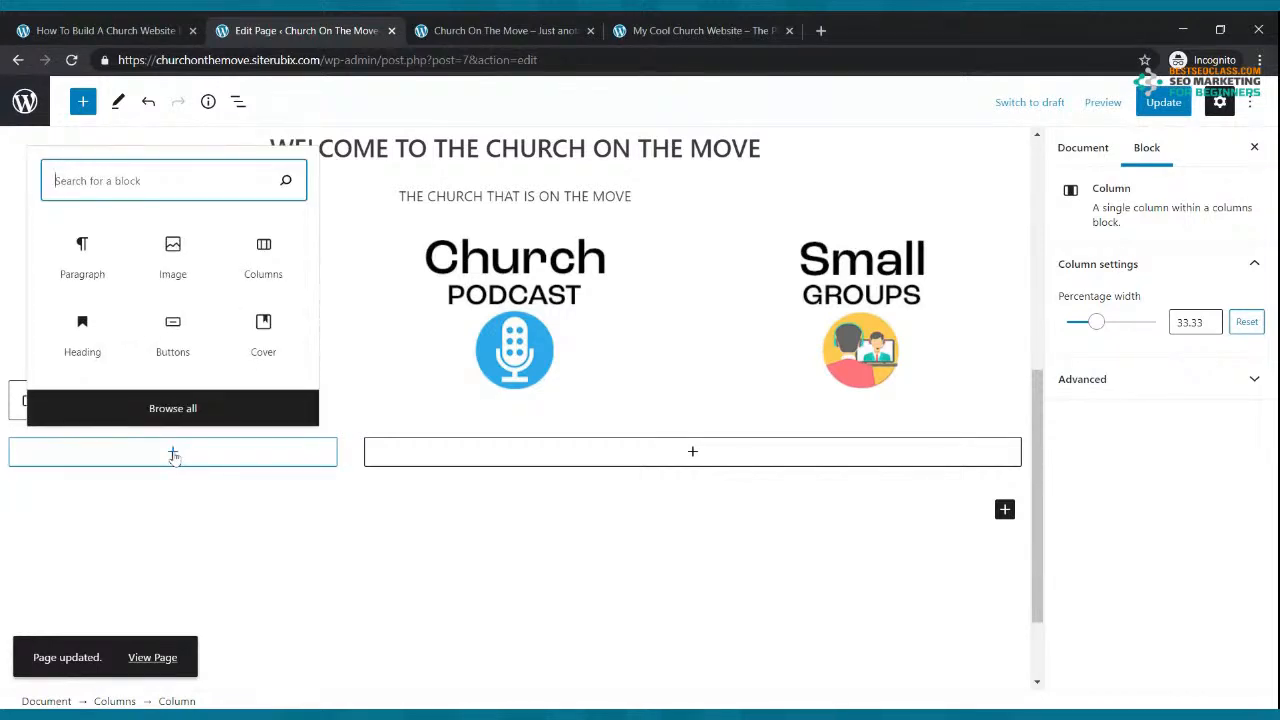
pyautogui.click(79, 263)
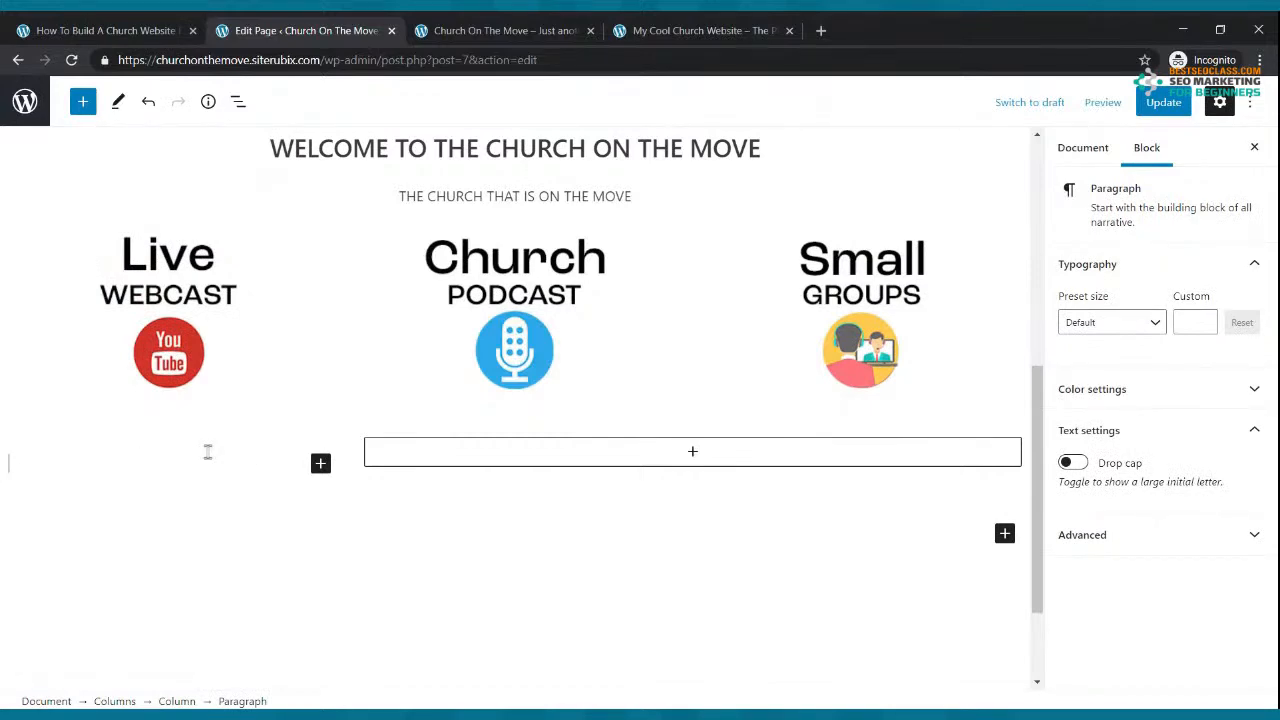
pyautogui.click(700, 30)
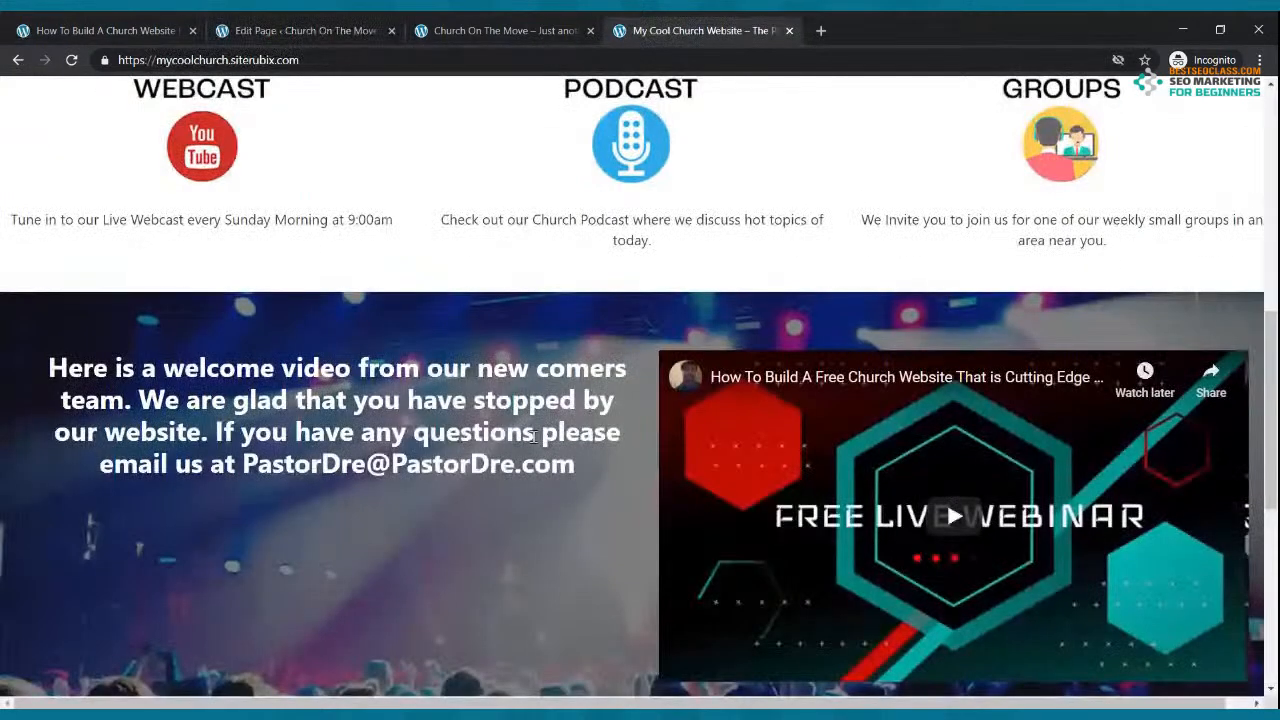
pyautogui.scroll(-2, 645, 428)
pyautogui.scroll(4, 645, 428)
pyautogui.scroll(-2, 957, 518)
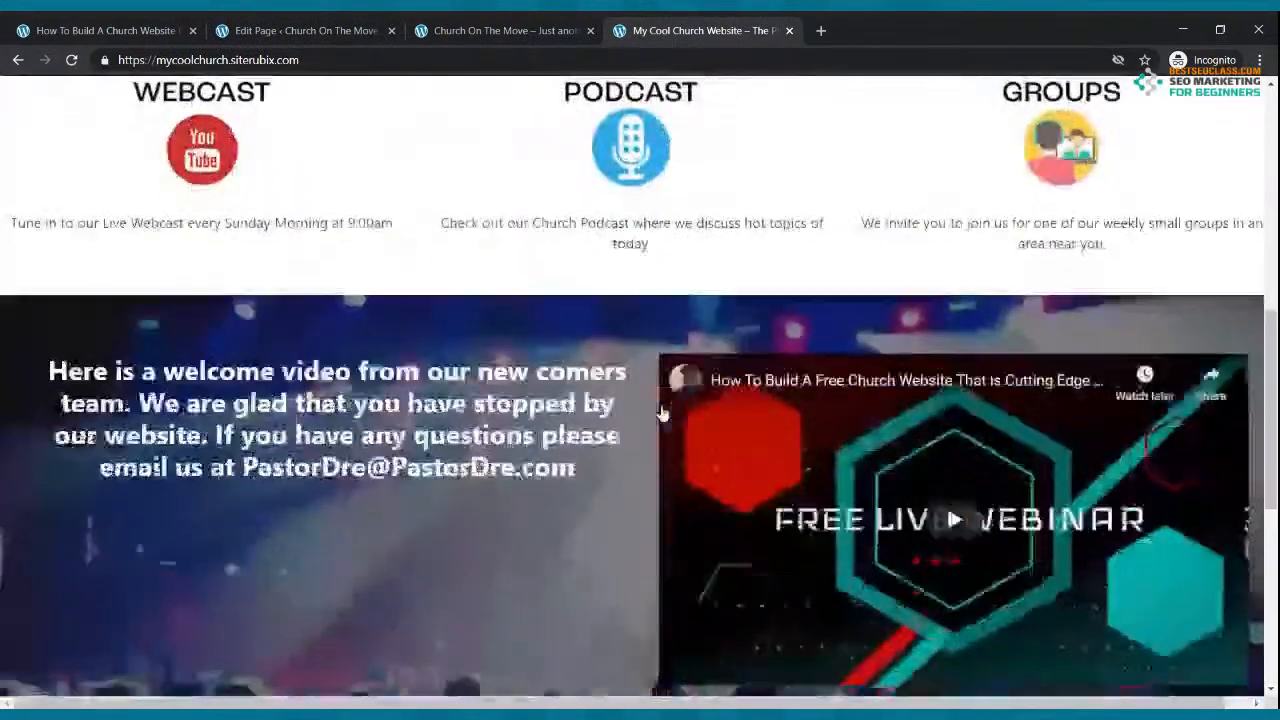
pyautogui.click(957, 518)
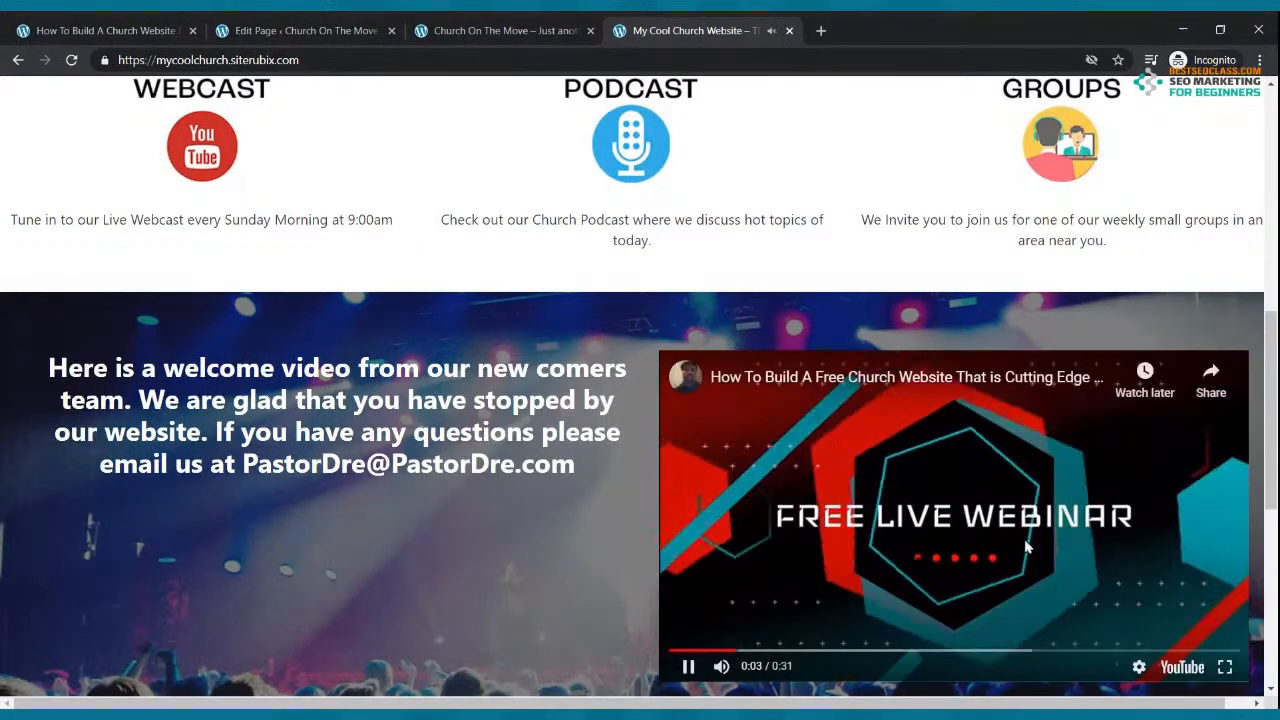
pyautogui.click(987, 532)
pyautogui.scroll(5, 723, 206)
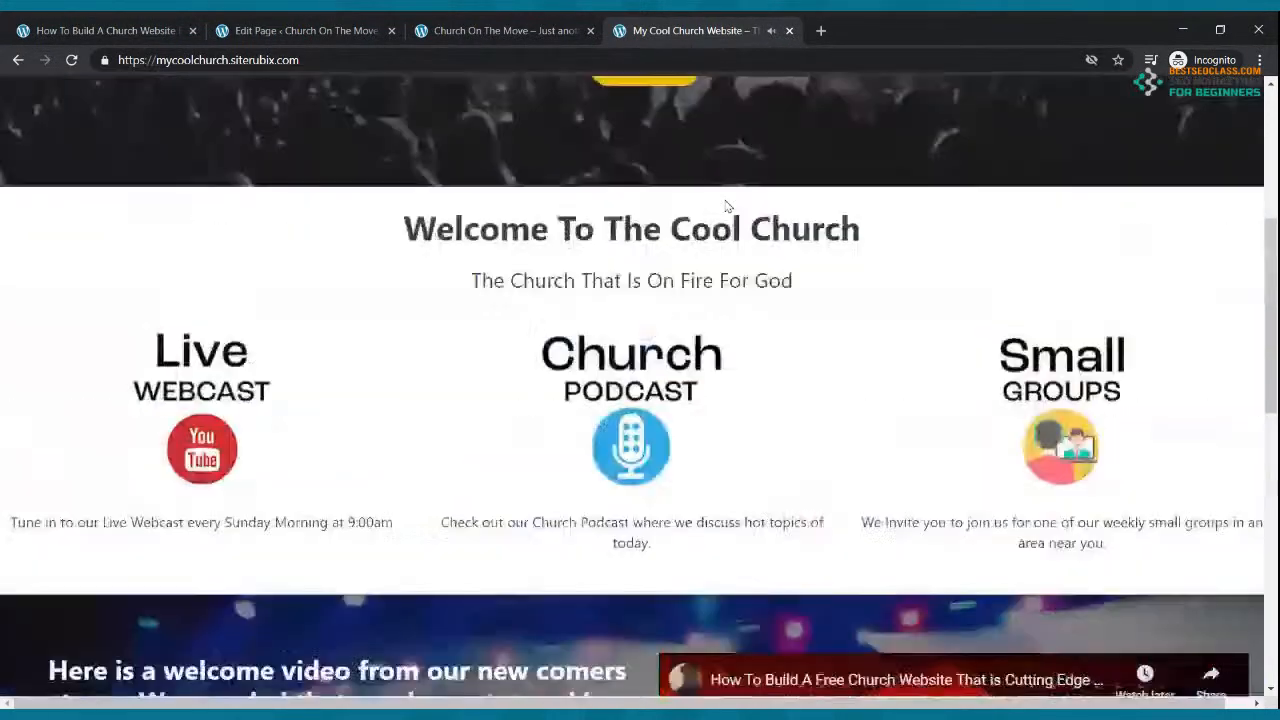
pyautogui.click(358, 26)
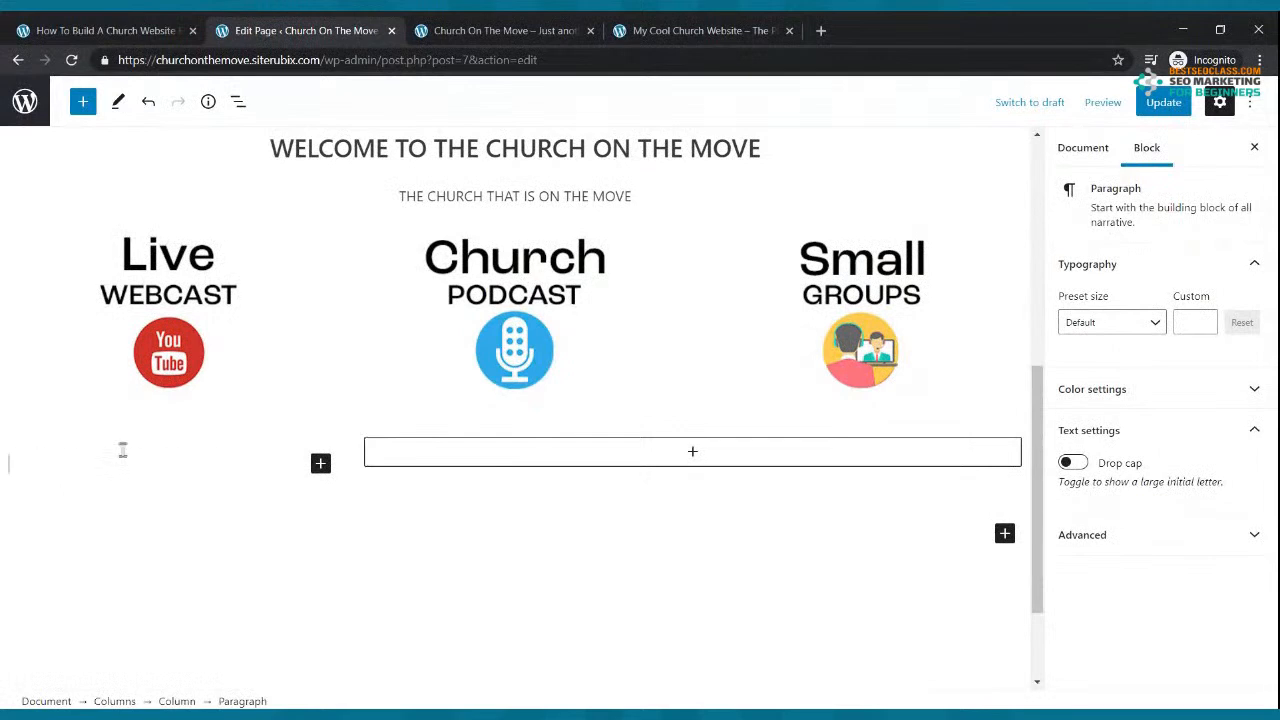
# Step: Type 'THANK YOU FOR STOPPING BY OUR WEBSITE.' plus the welcome-video line with 'FROM OUR NEW COMER TEAM', split before 'HERE'
pyautogui.write('tHA')
pyautogui.press('BackSpace')
pyautogui.write('THANK YOU FOR STO')
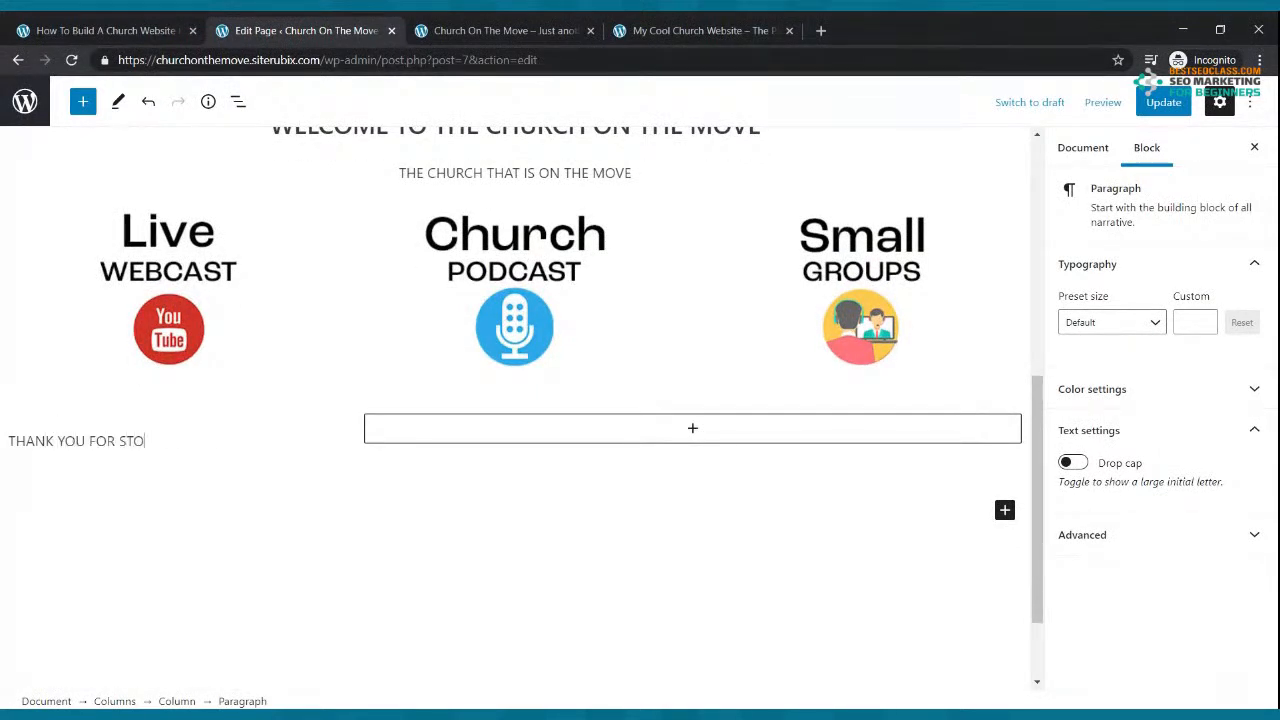
pyautogui.write('PPING BY OUR WEBSITE')
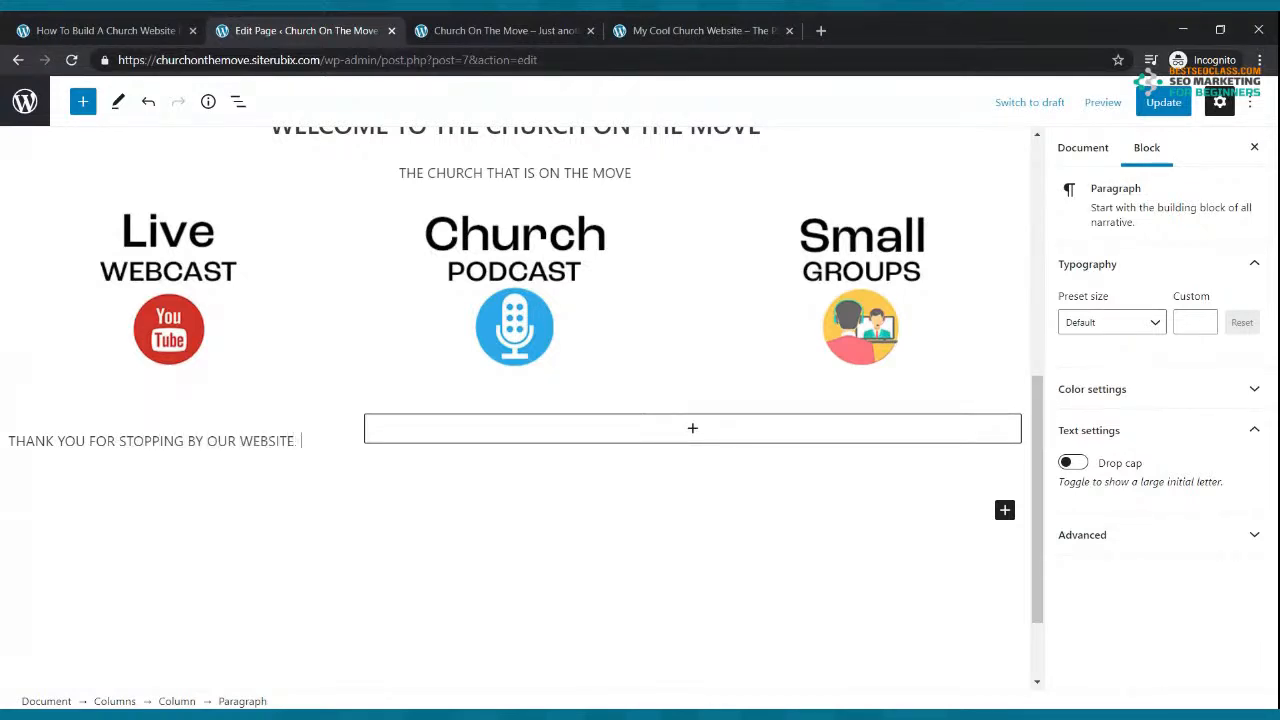
pyautogui.write('. HERE IS A WELCOME ')
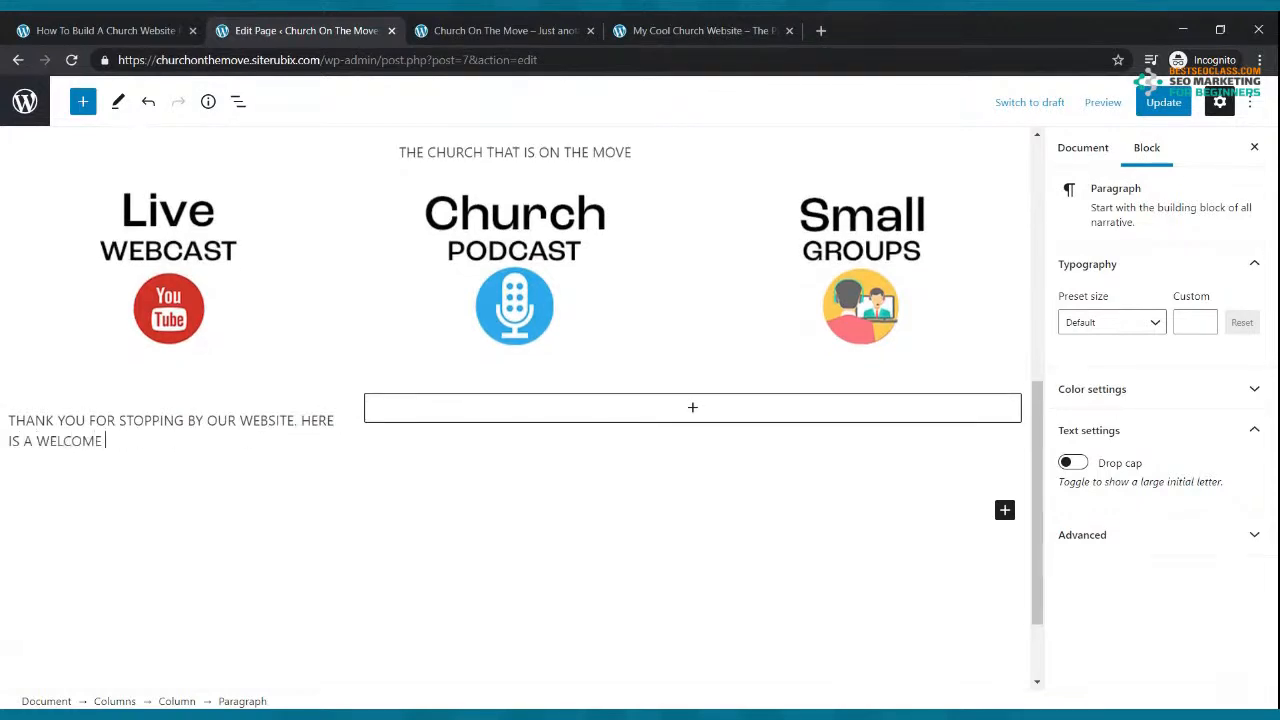
pyautogui.write('VIDEO LETTING YOU KNOW WHAT OUR CHURCH IS ALL ABOUT.')
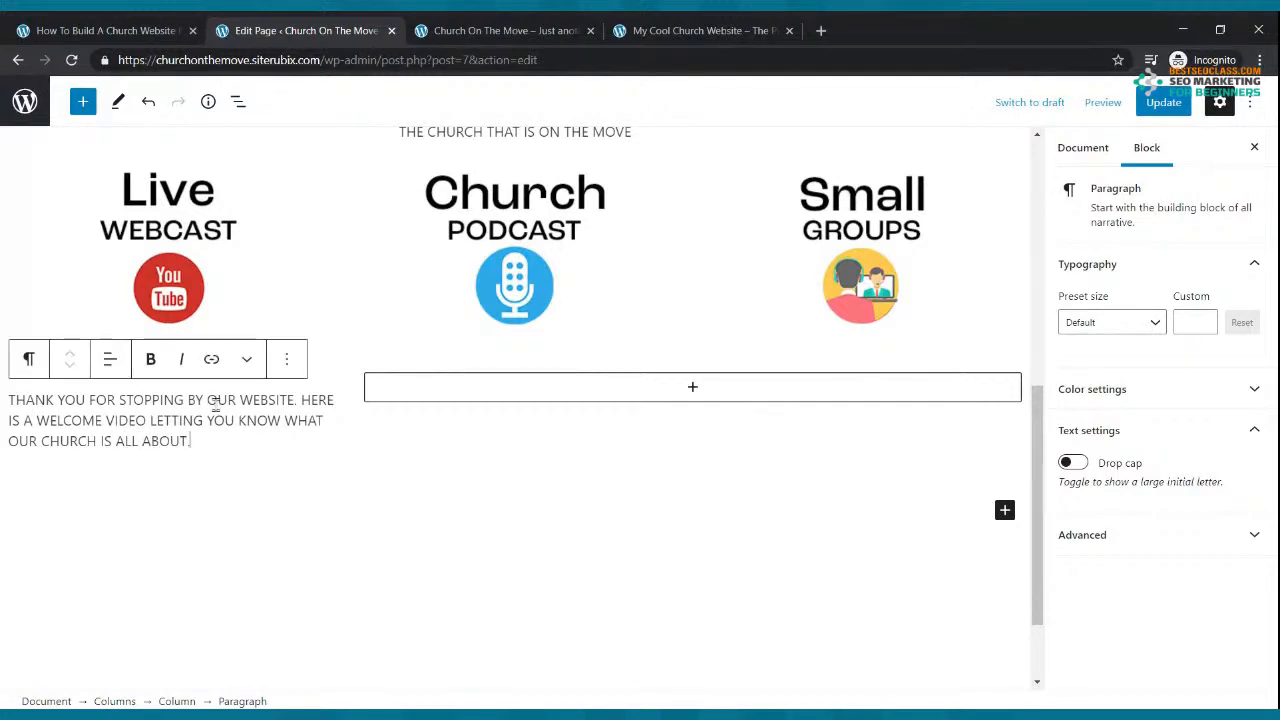
pyautogui.click(152, 420)
pyautogui.write('FROM OUR NEW C')
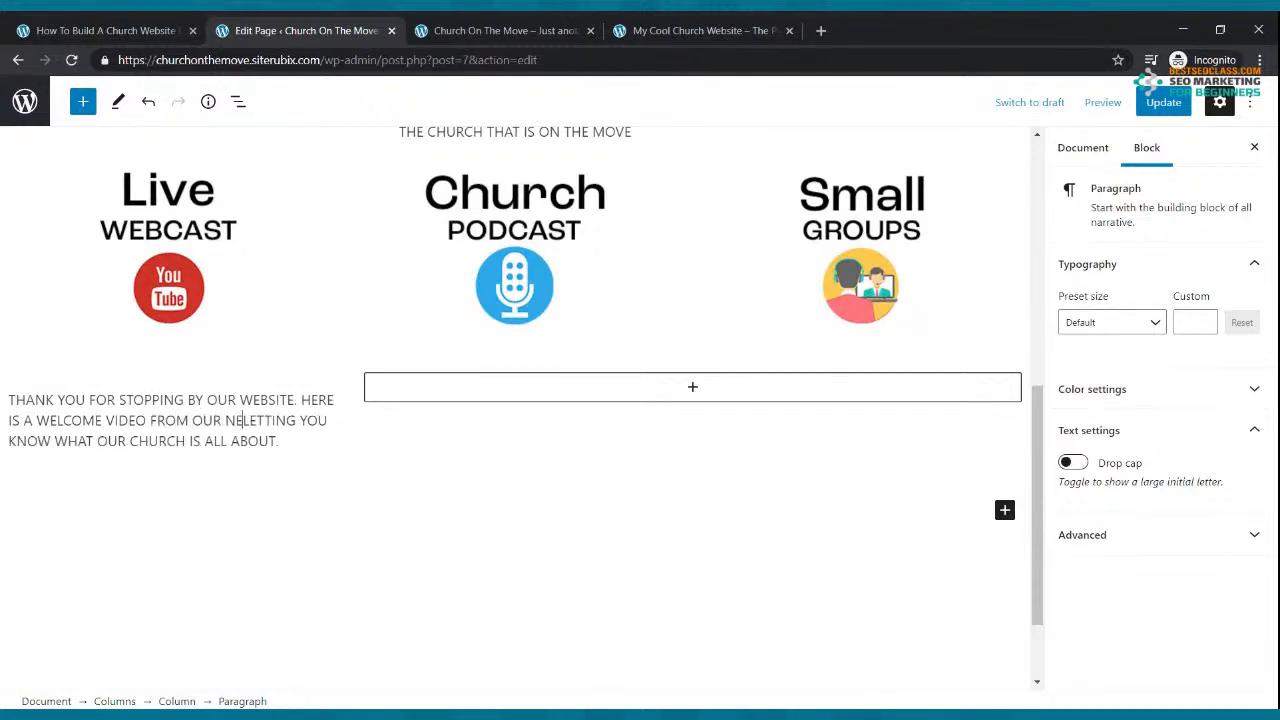
pyautogui.write('OMER TEA')
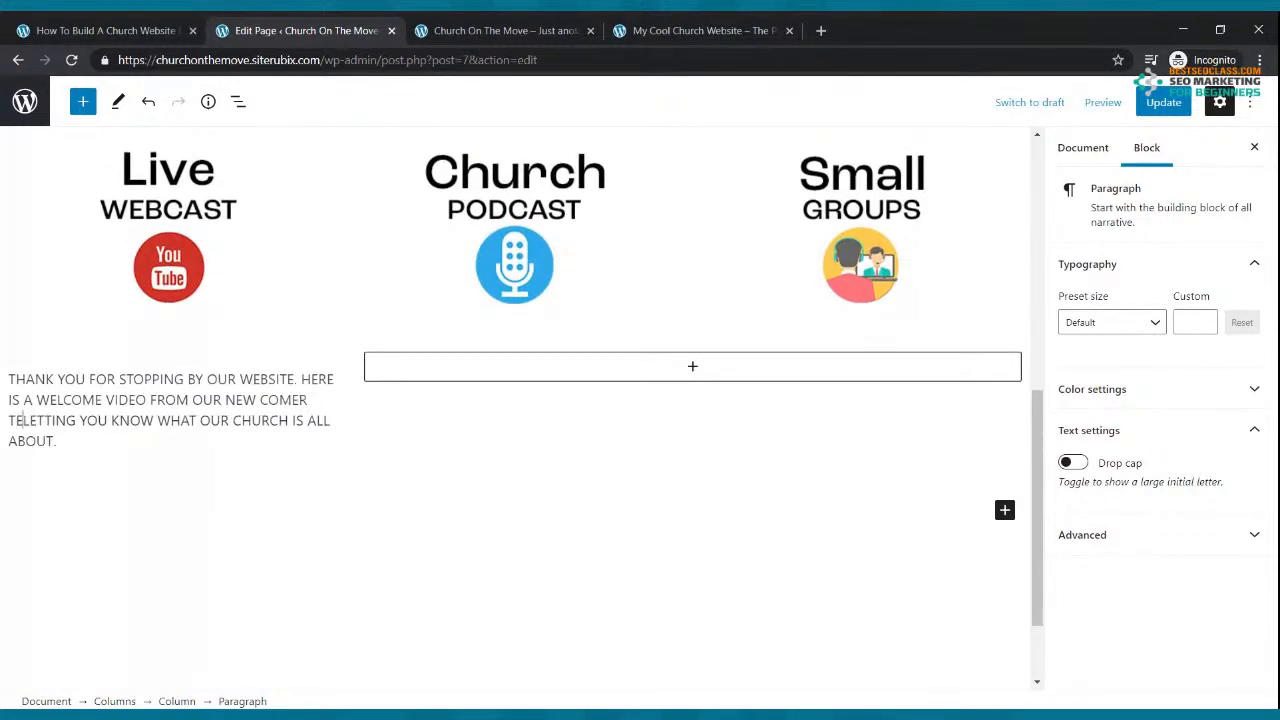
pyautogui.write('M')
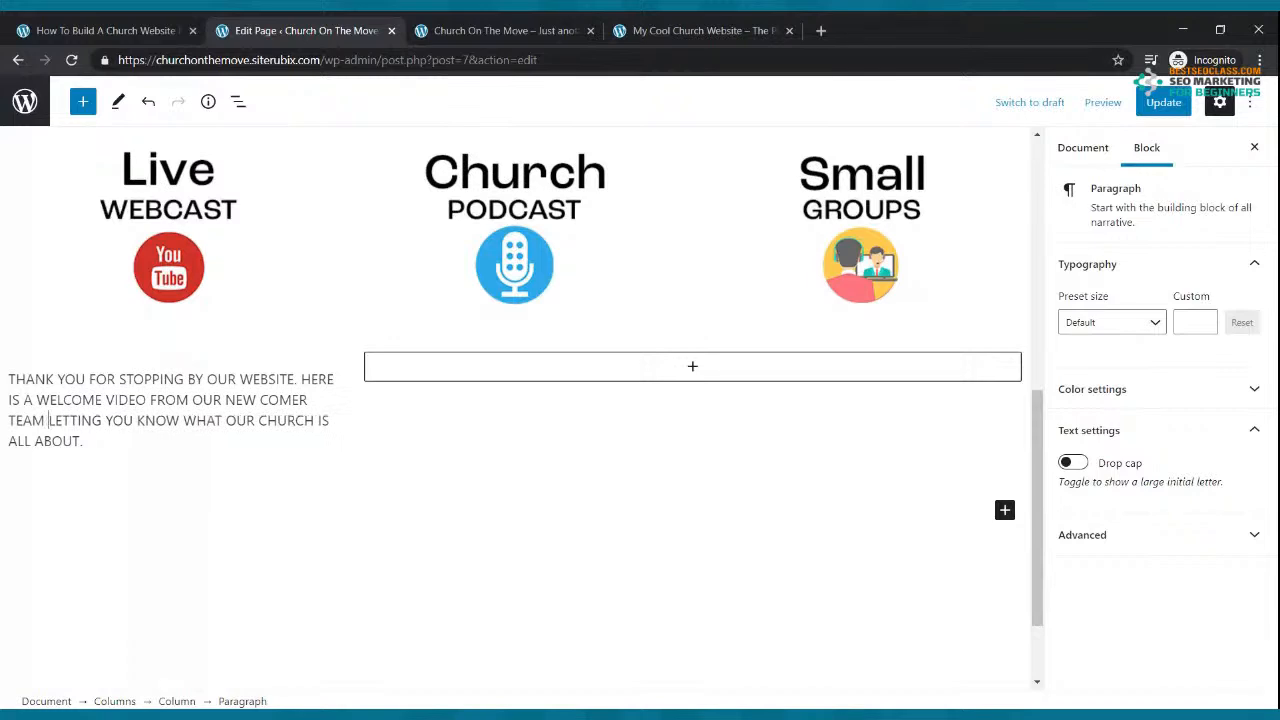
pyautogui.click(306, 386)
pyautogui.press('Return')
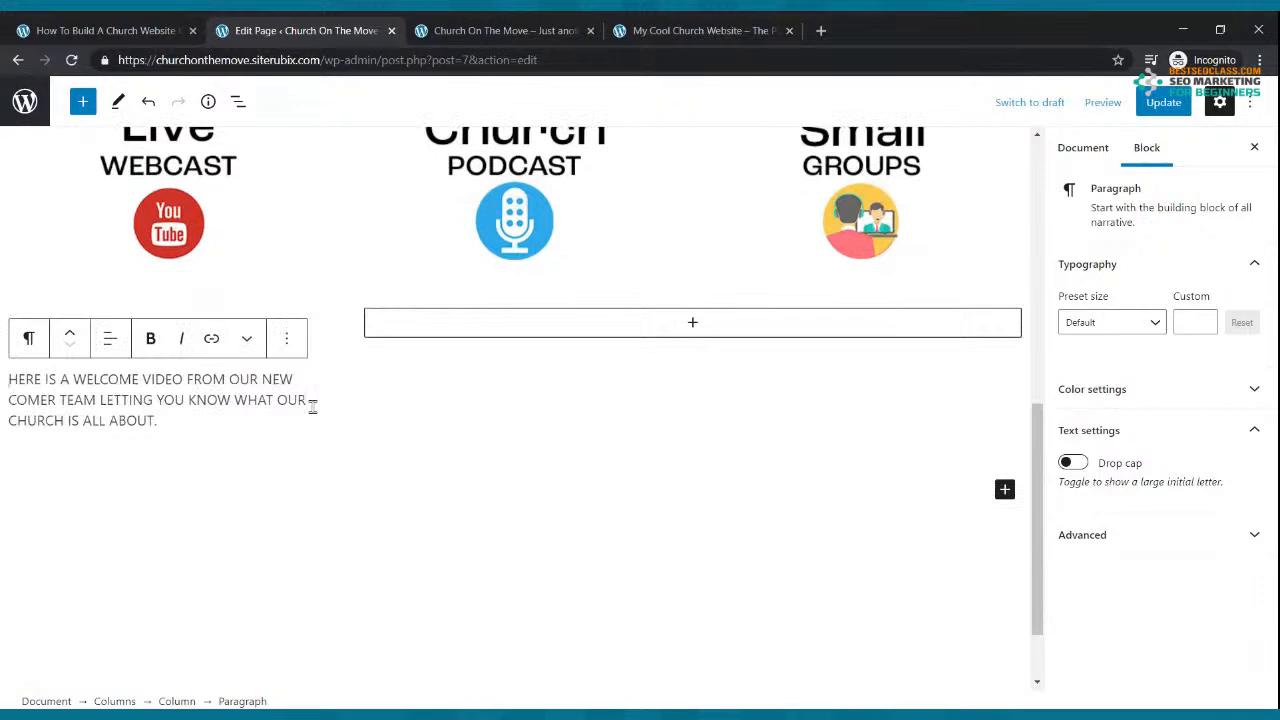
pyautogui.moveTo(167, 450); pyautogui.dragTo(17, 335)
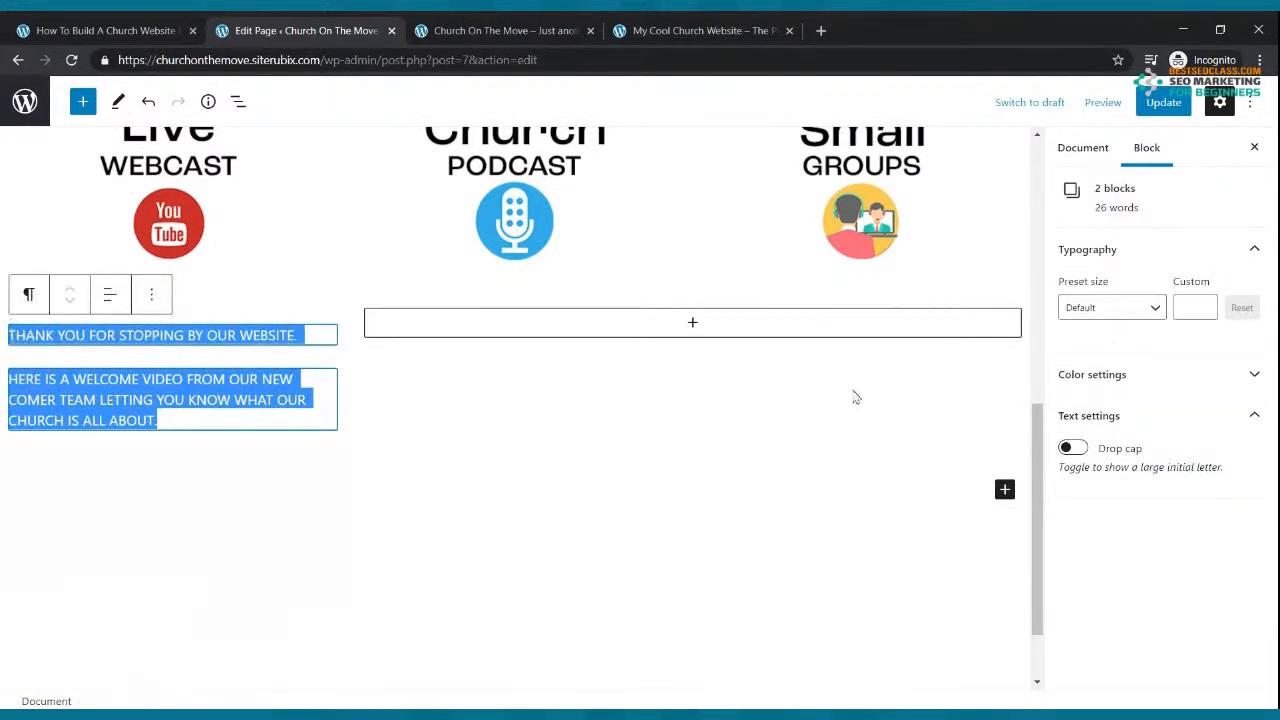
# Step: Apply the Medium and then the Large preset text size to both left-column paragraphs
pyautogui.click(1155, 310)
pyautogui.click(1117, 462)
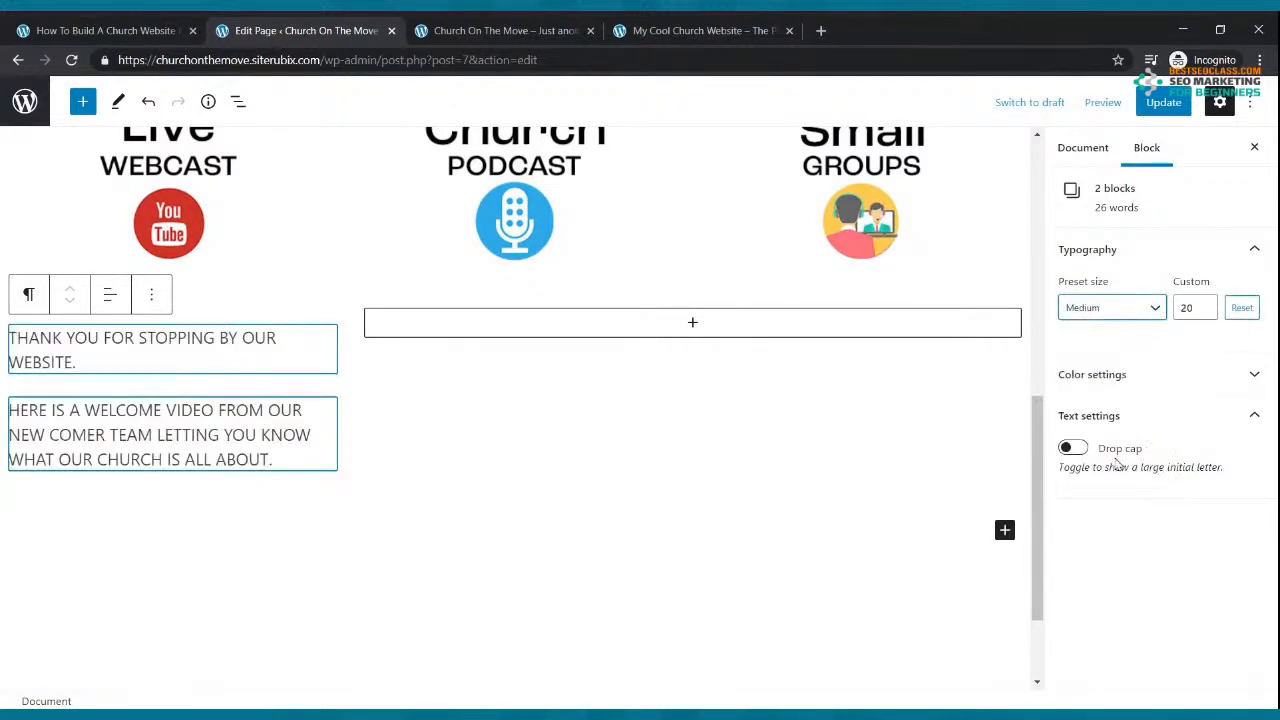
pyautogui.click(1137, 310)
pyautogui.click(1112, 501)
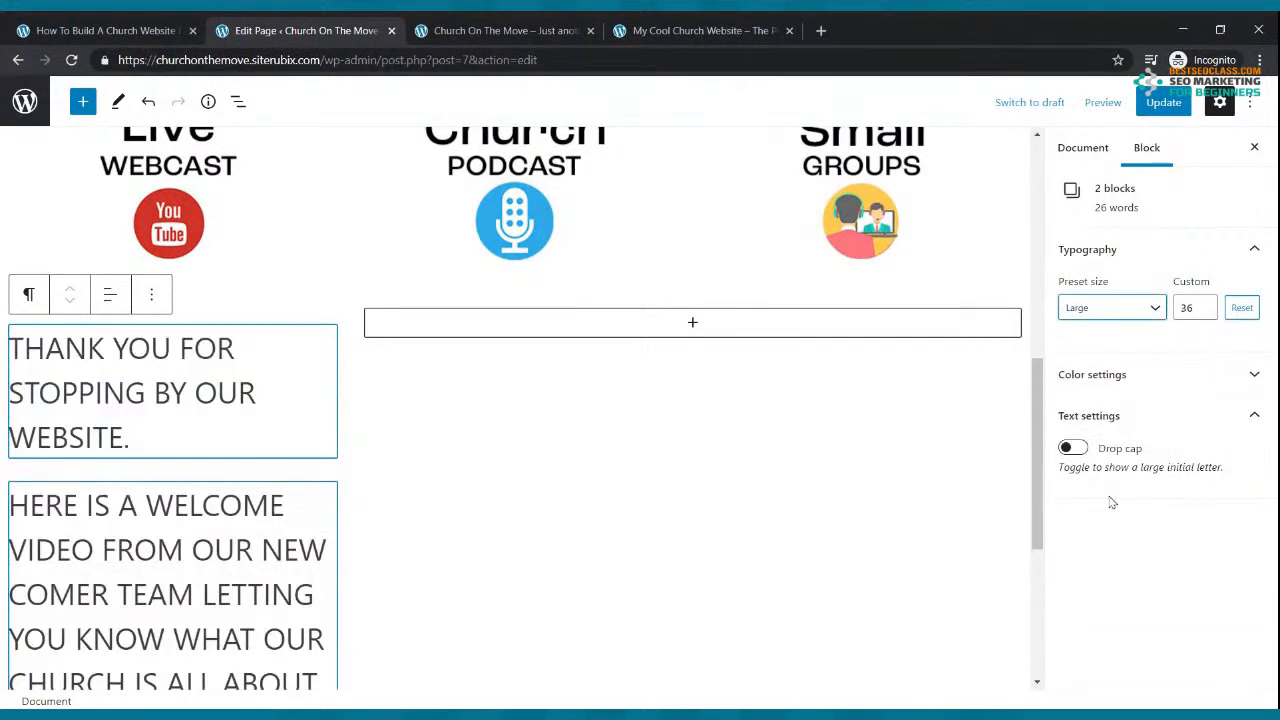
# Step: Adjust both paragraphs' custom font size down to 24 and update the page
pyautogui.click(1205, 303)
pyautogui.click(1205, 303)
pyautogui.click(1206, 312)
pyautogui.click(1206, 312)
pyautogui.click(1206, 312)
pyautogui.click(1206, 312)
pyautogui.click(1206, 312)
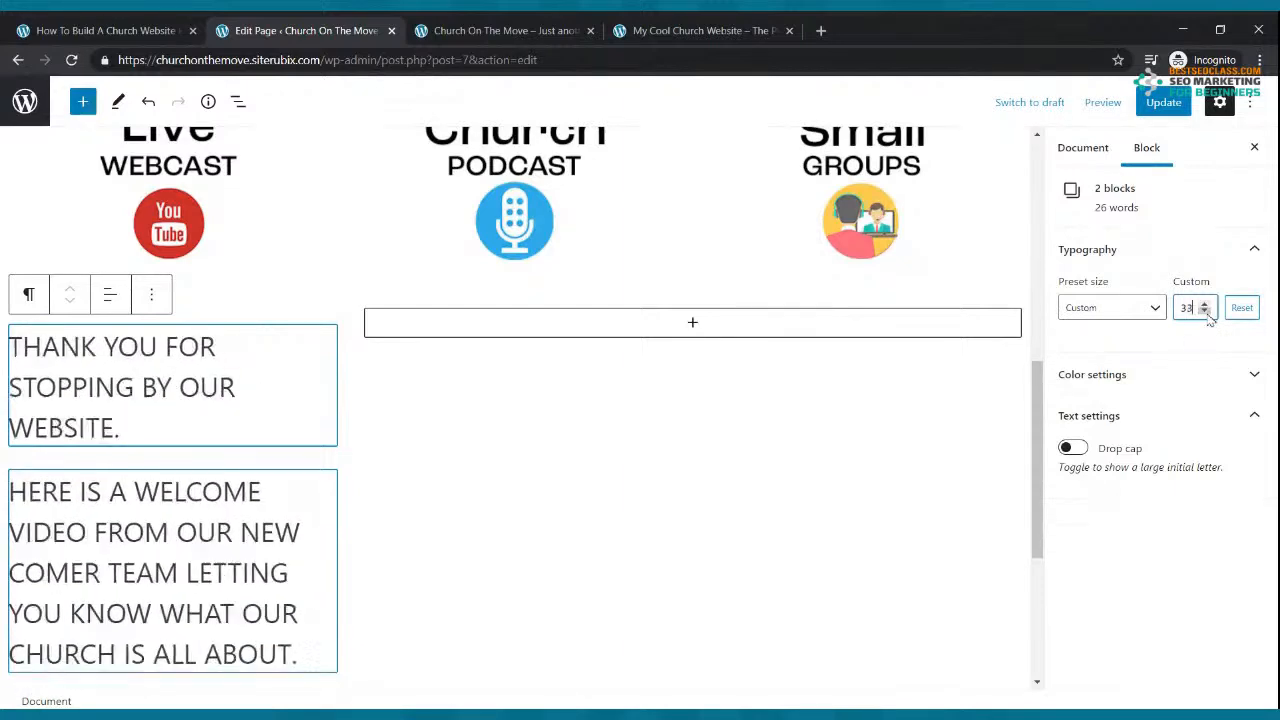
pyautogui.click(1206, 312)
pyautogui.click(1206, 312)
pyautogui.click(1206, 312)
pyautogui.click(1206, 312)
pyautogui.click(1206, 312)
pyautogui.click(1206, 312)
pyautogui.click(1206, 312)
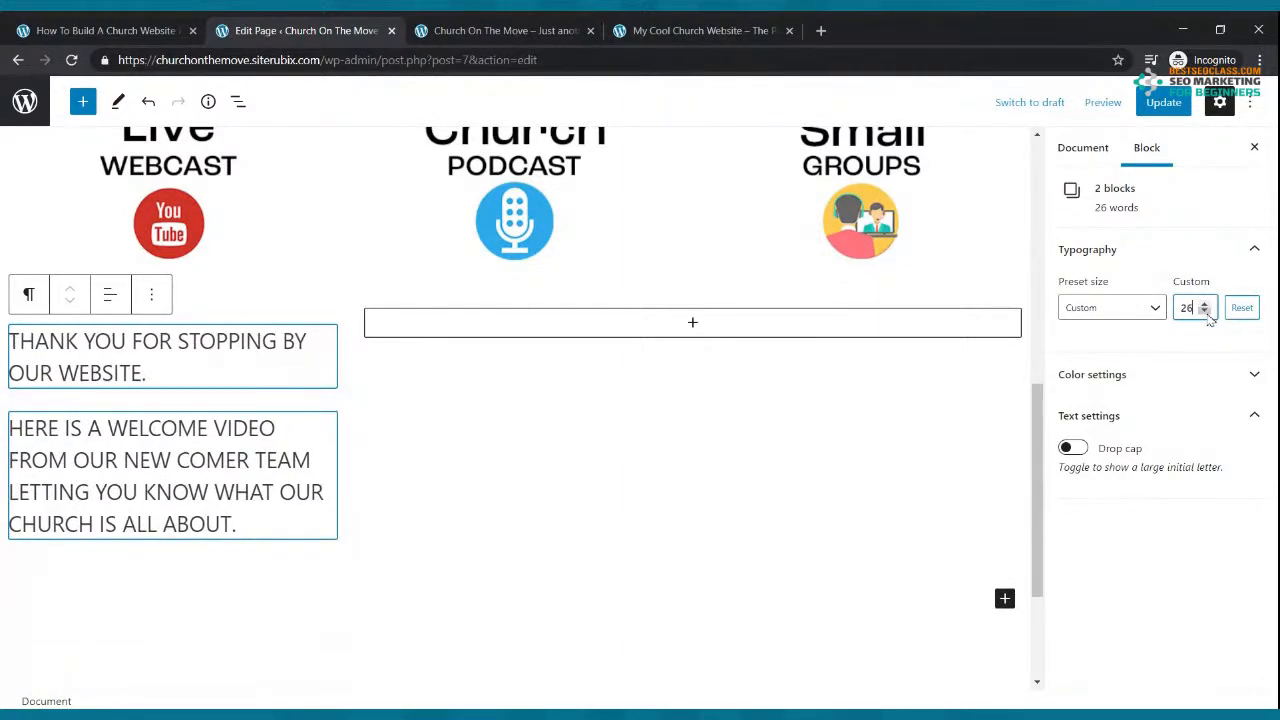
pyautogui.click(1206, 312)
pyautogui.click(1206, 312)
pyautogui.click(1206, 312)
pyautogui.click(1206, 312)
pyautogui.click(775, 382)
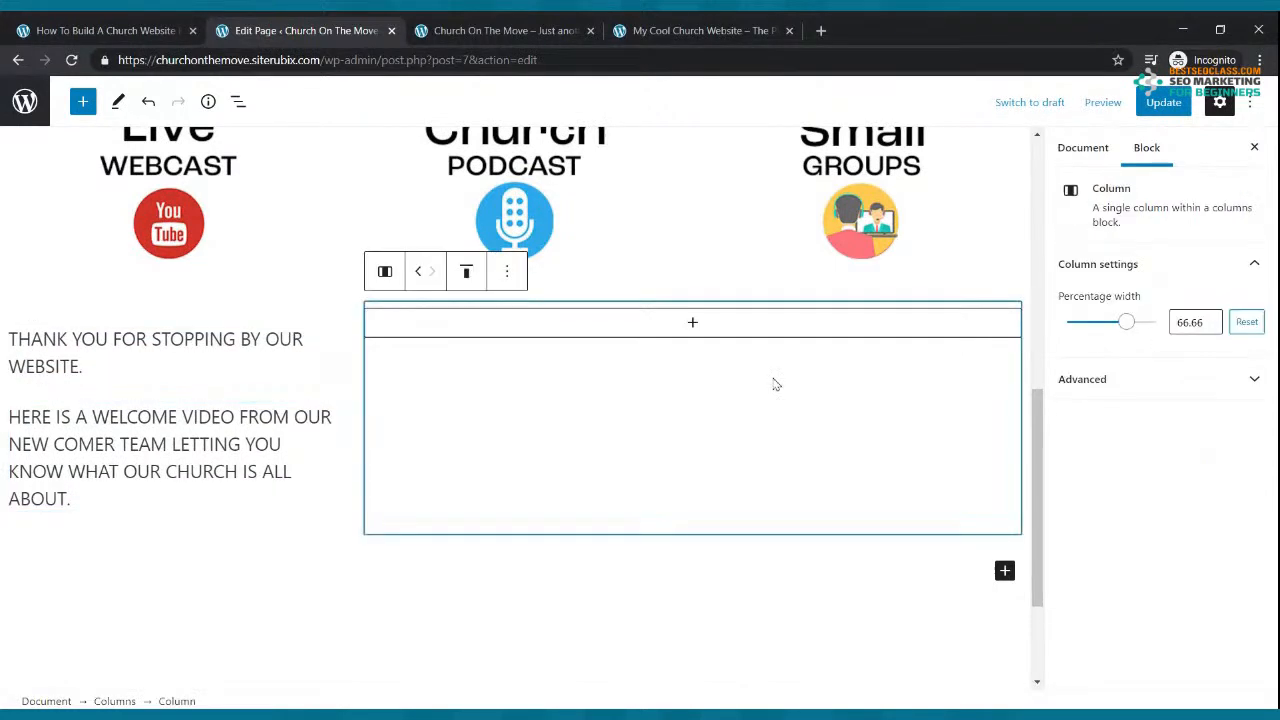
pyautogui.click(1155, 110)
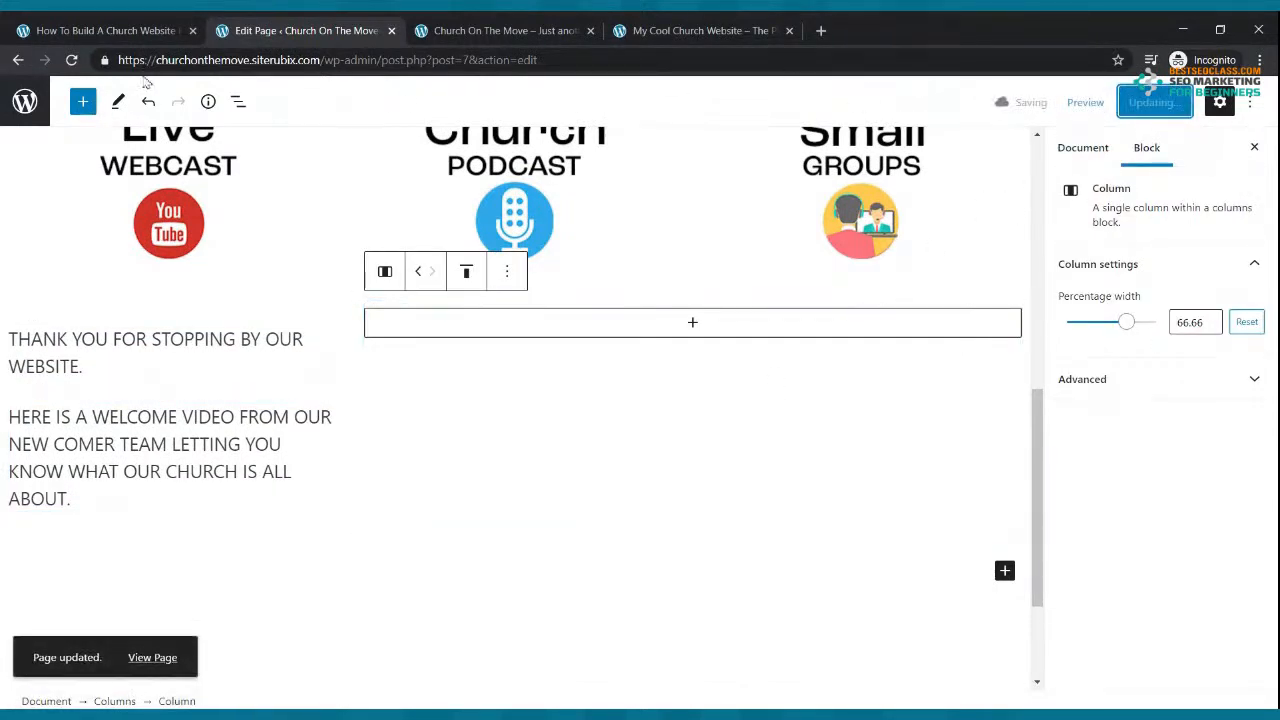
# Step: Reload the live Church On The Move site to check the enlarged welcome text
pyautogui.click(566, 36)
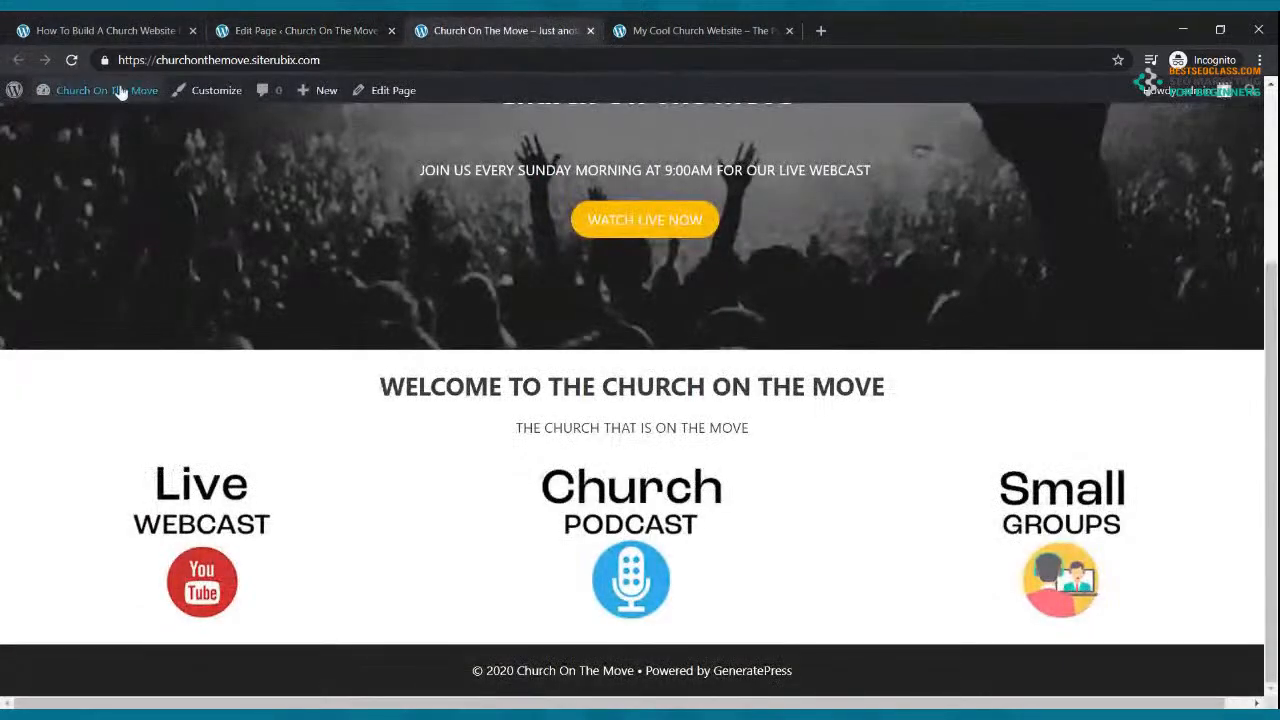
pyautogui.click(72, 60)
pyautogui.scroll(-2, 297, 224)
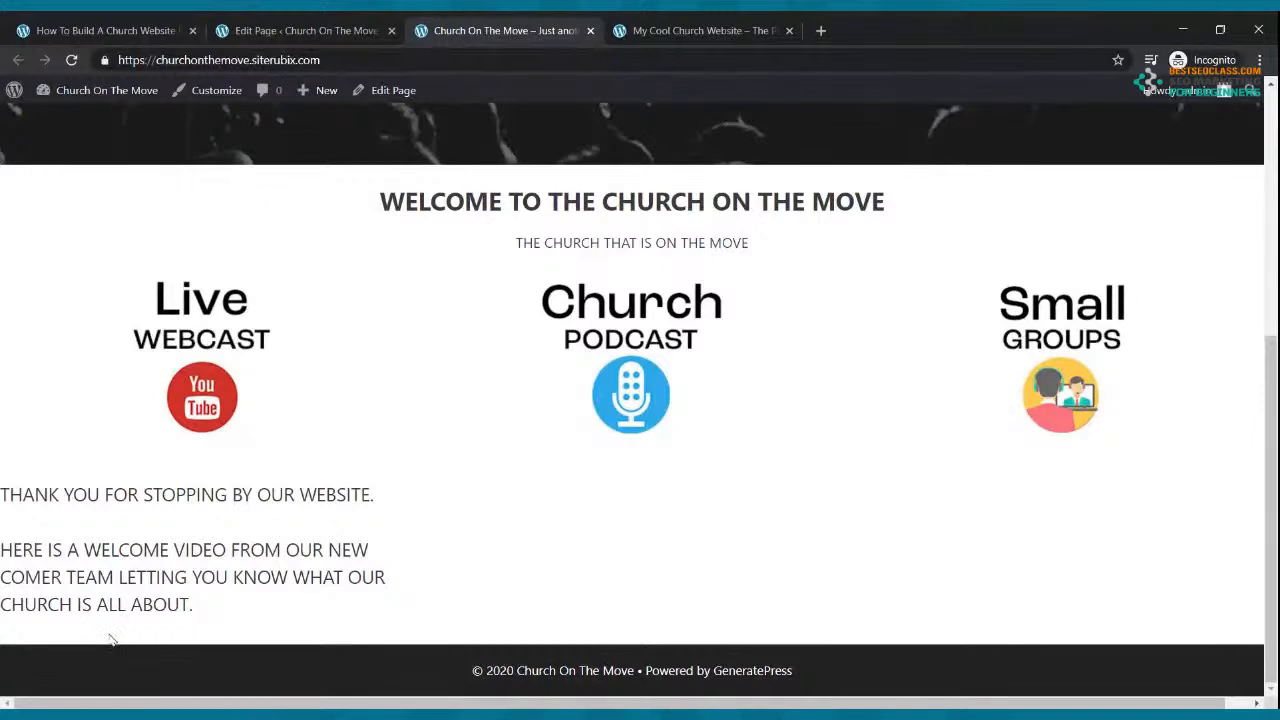
pyautogui.click(240, 32)
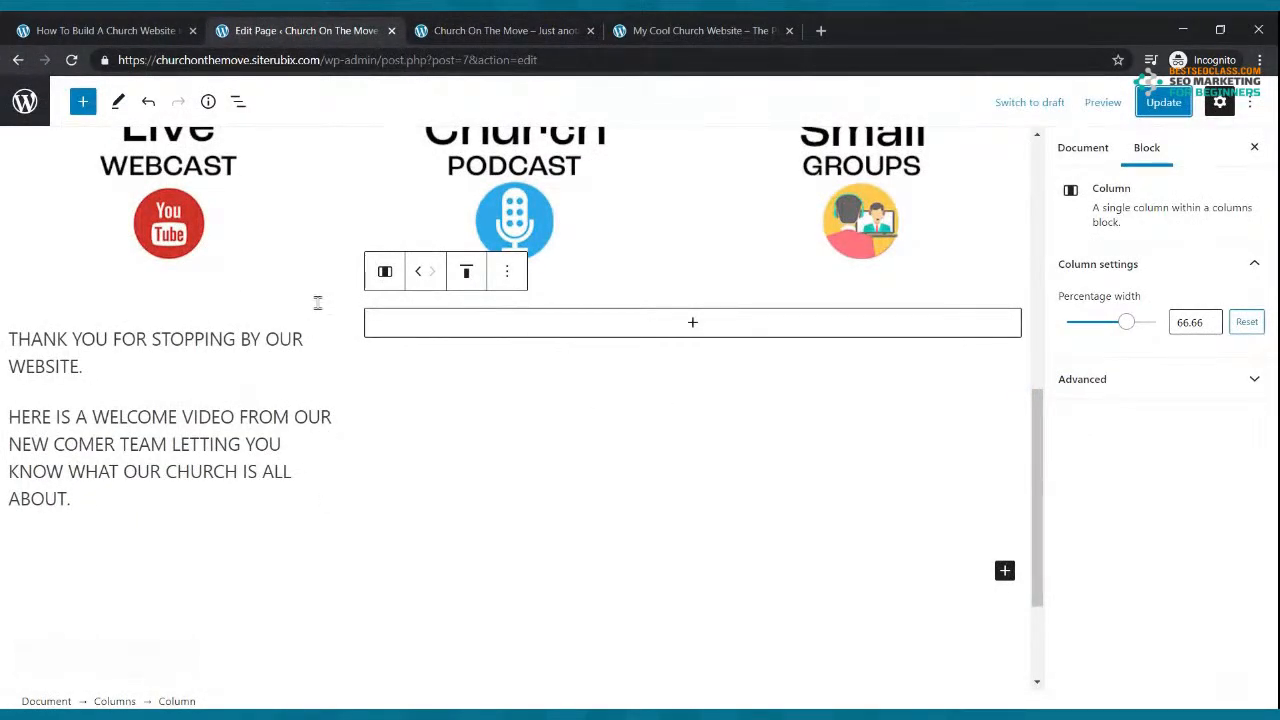
# Step: Compare with the reference church site's video section, then return to the page editor
pyautogui.click(566, 31)
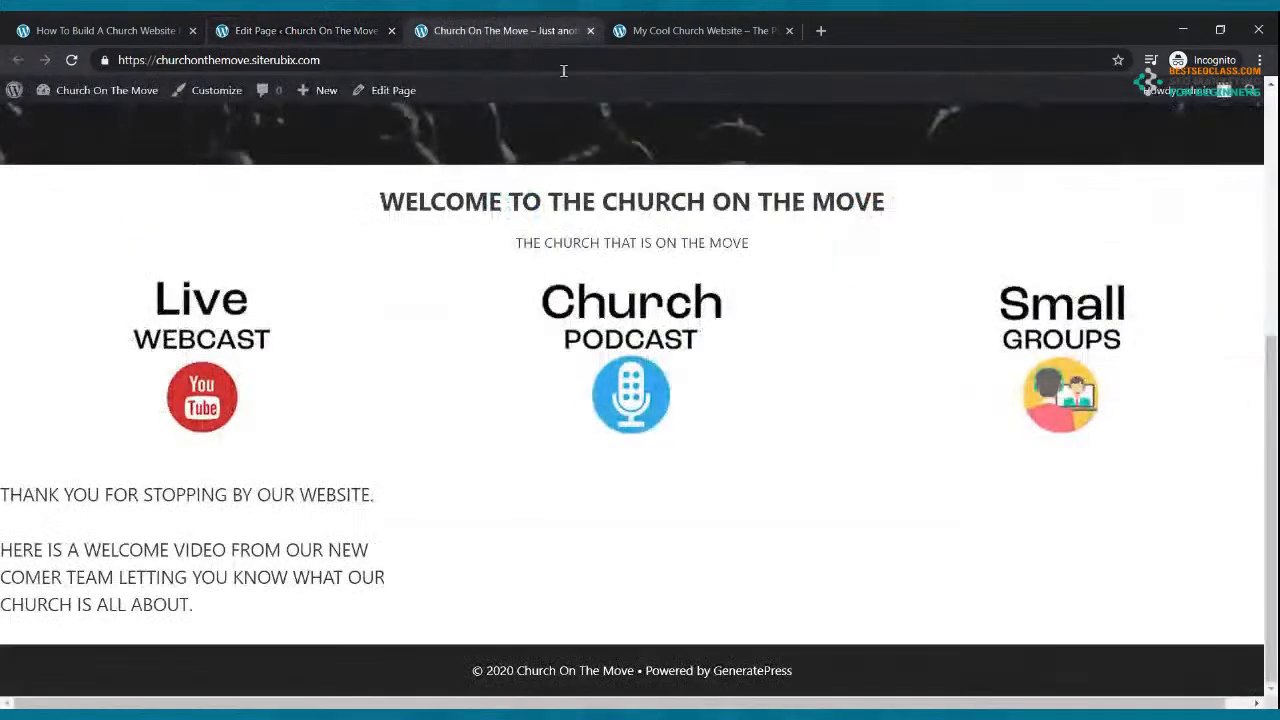
pyautogui.click(648, 30)
pyautogui.scroll(-5, 640, 400)
pyautogui.scroll(-2, 552, 394)
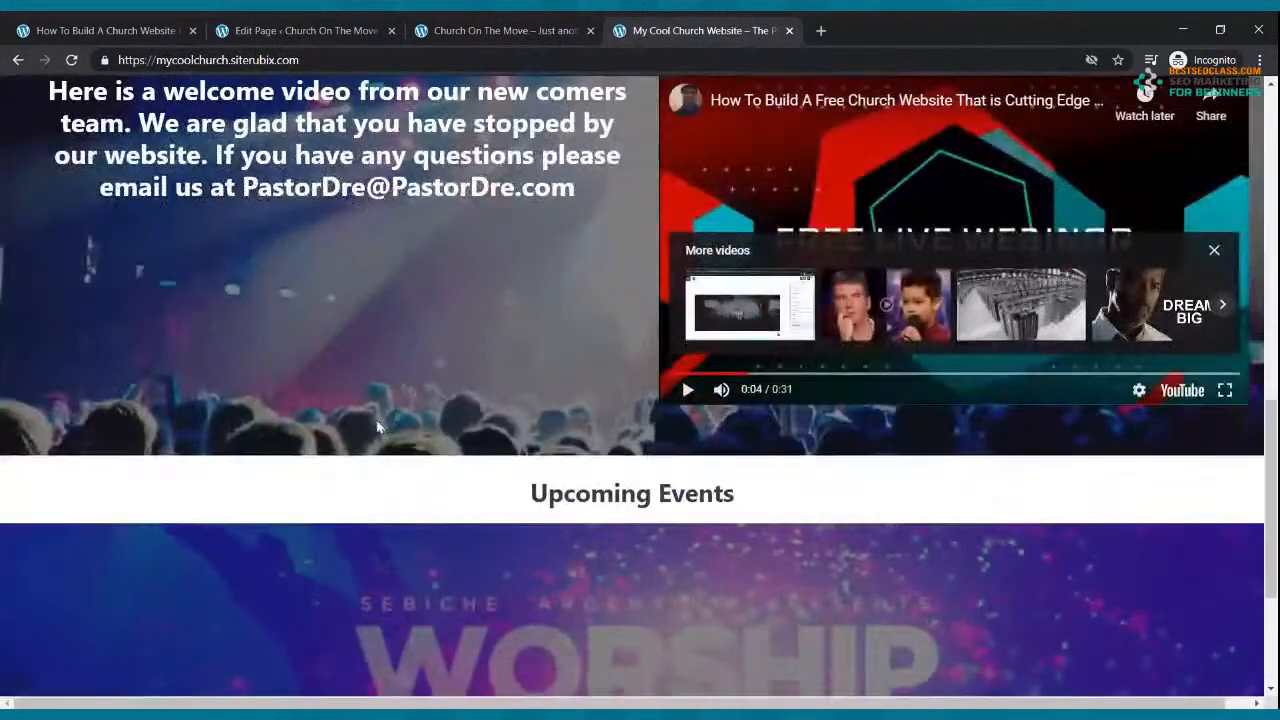
pyautogui.scroll(5, 366, 414)
pyautogui.click(290, 27)
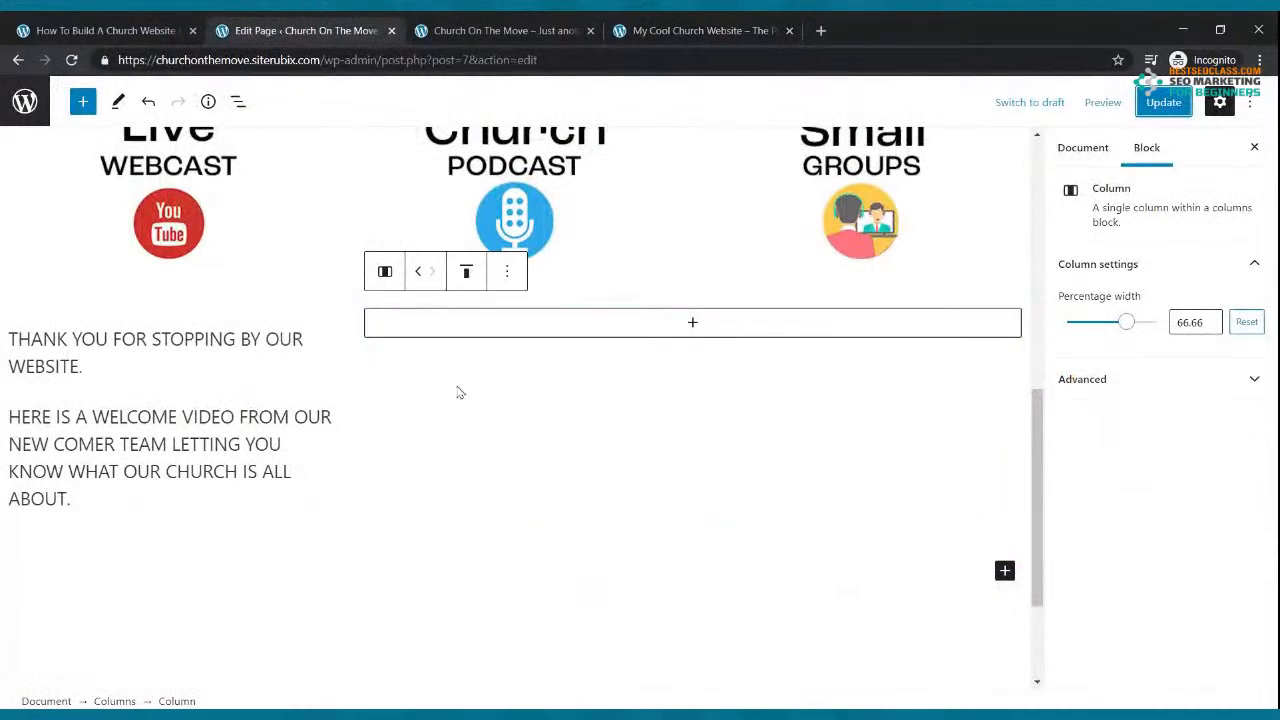
# Step: Select the 30/70 columns section holding the welcome paragraphs and remove it via More options
pyautogui.click(269, 367)
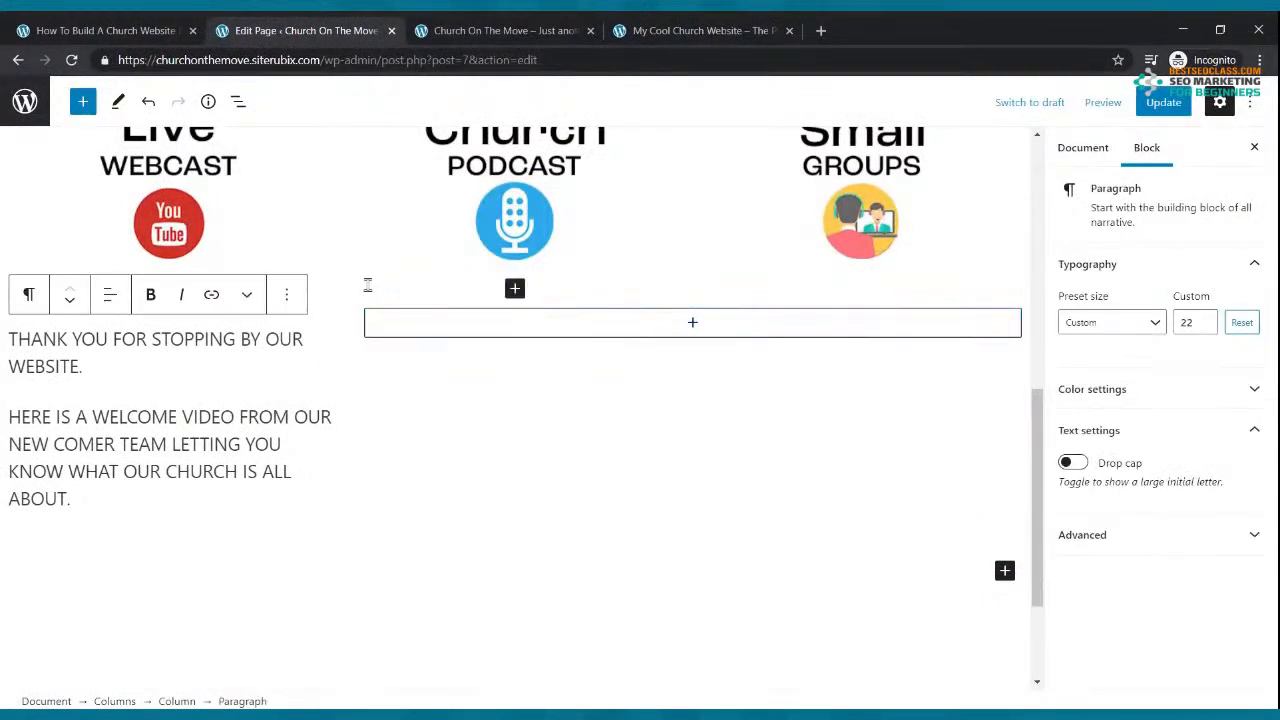
pyautogui.click(368, 285)
pyautogui.click(339, 402)
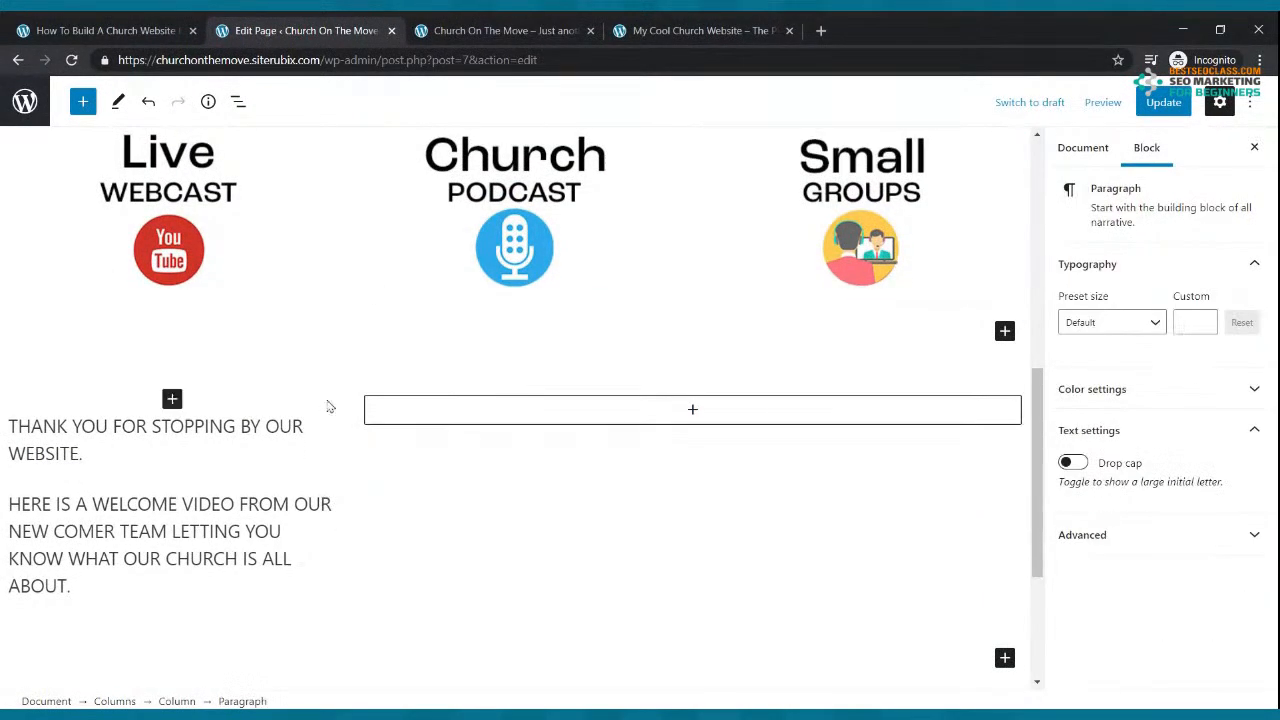
pyautogui.click(282, 342)
pyautogui.click(454, 412)
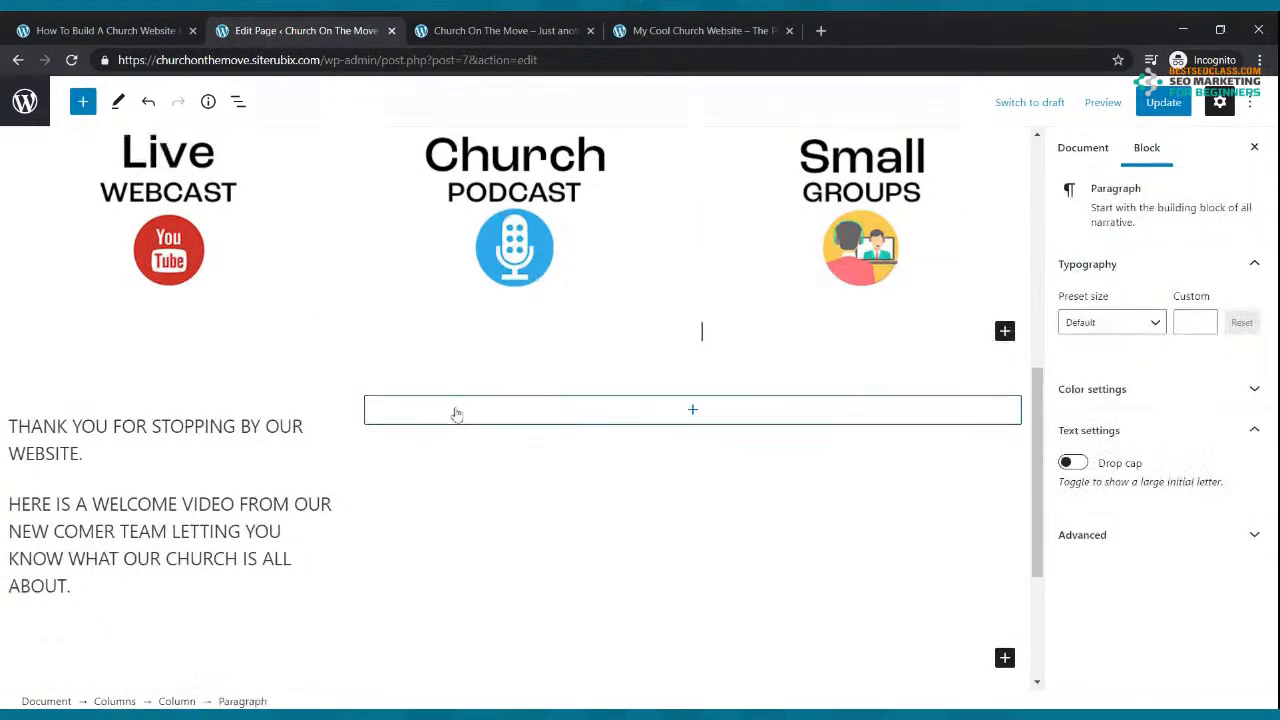
pyautogui.click(428, 490)
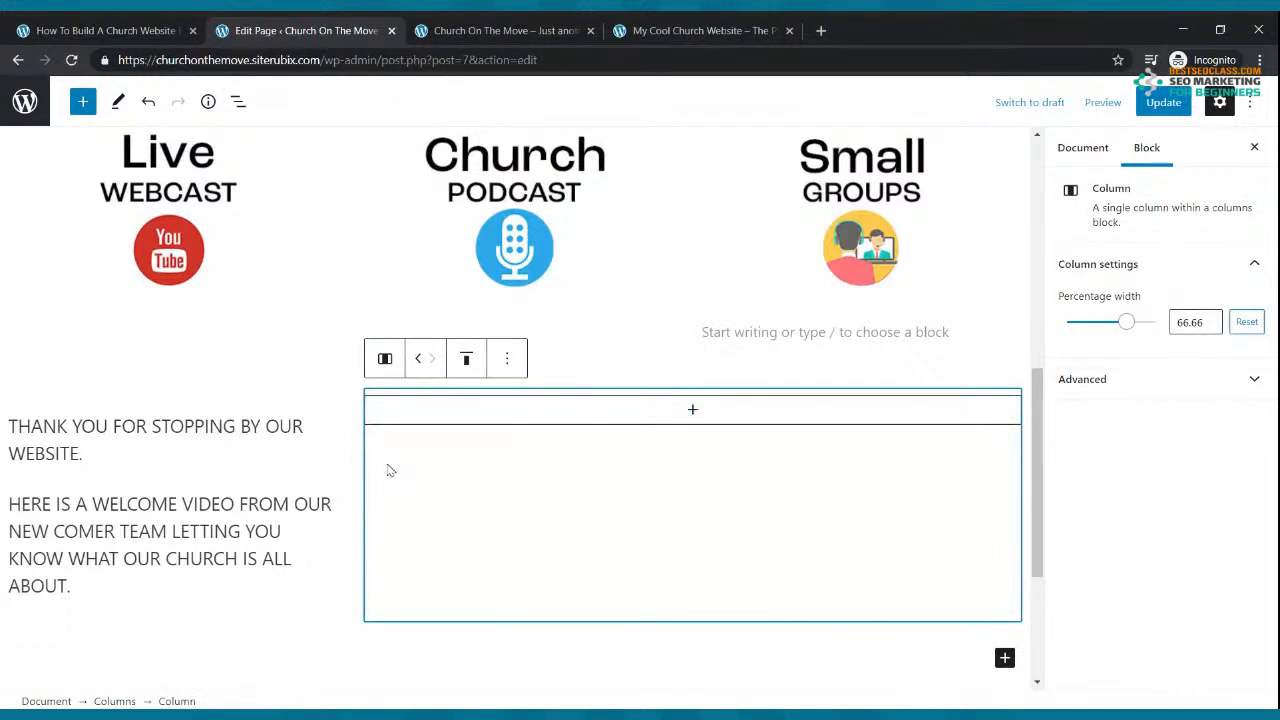
pyautogui.click(361, 444)
pyautogui.click(196, 362)
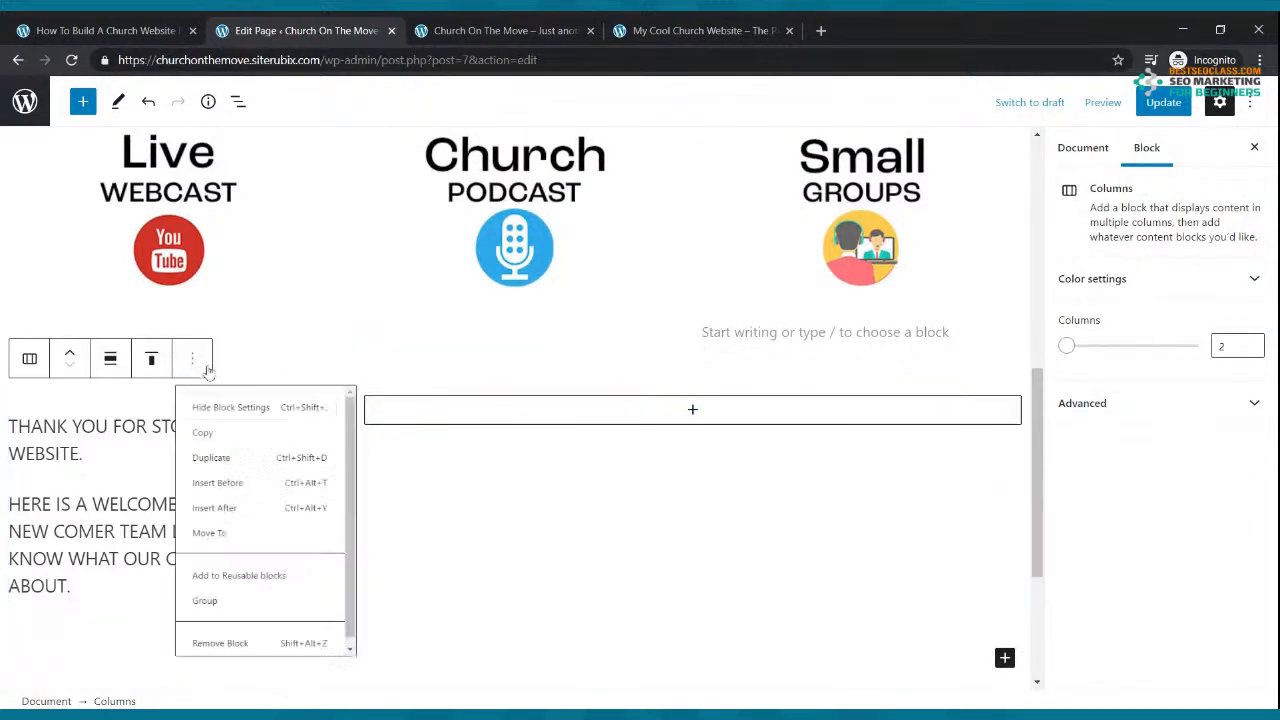
pyautogui.click(280, 700)
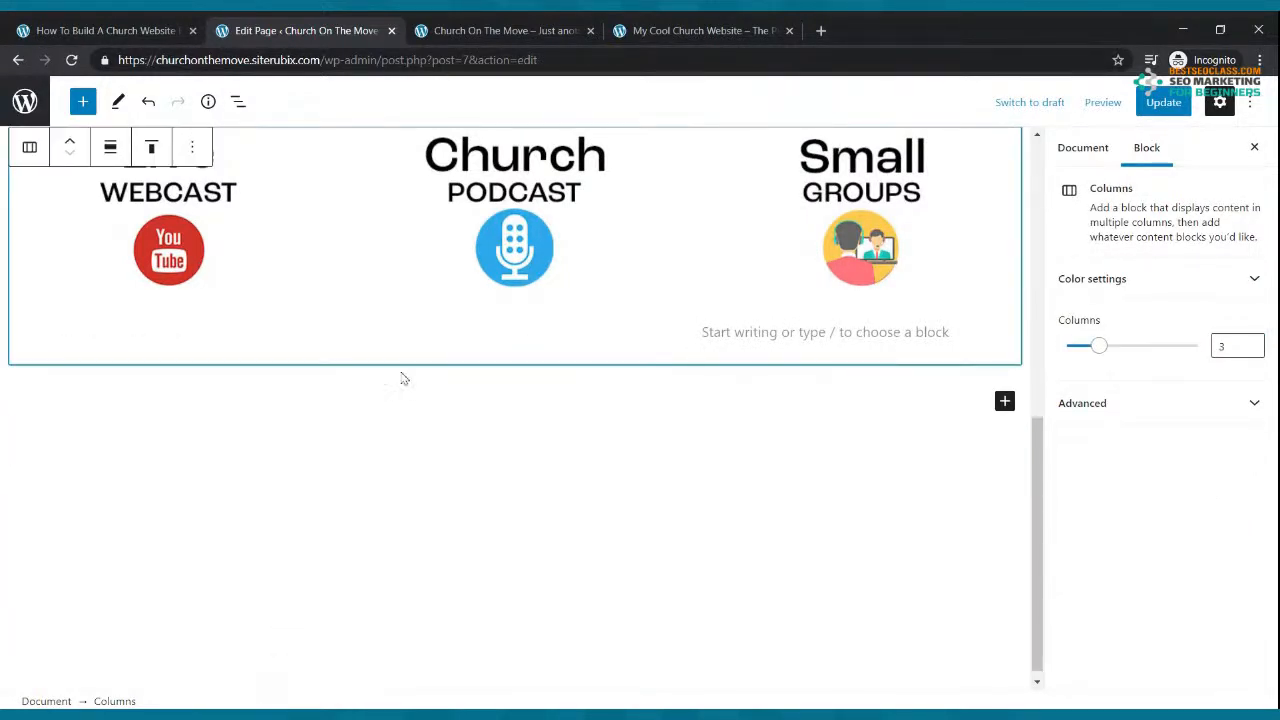
# Step: Insert a Cover block below the icons with an uploaded black-and-white concert crowd image, then update
pyautogui.click(84, 102)
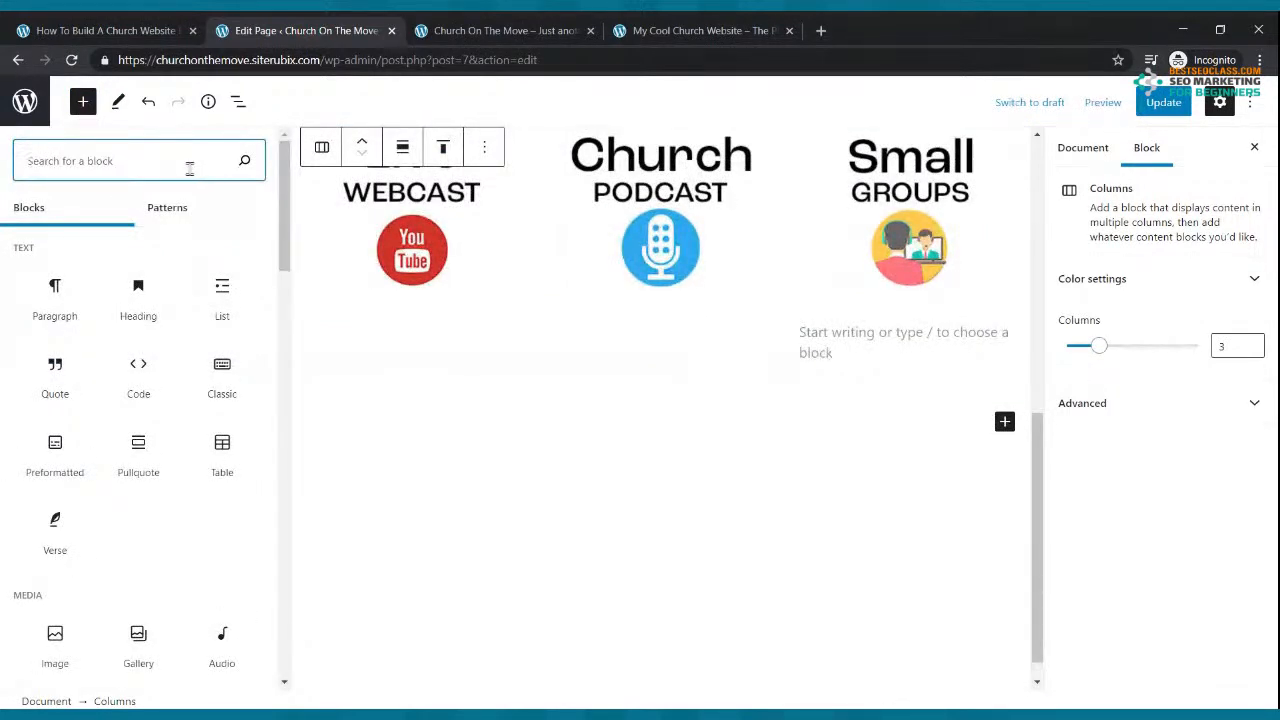
pyautogui.write('cov')
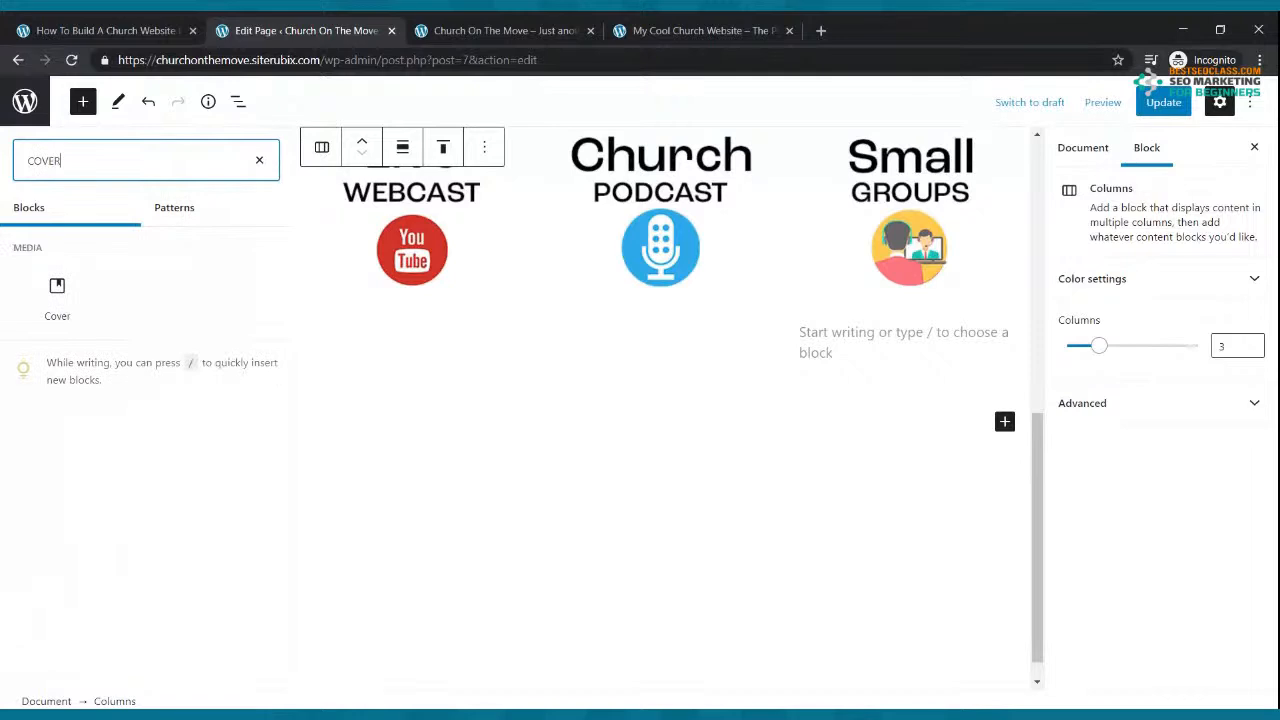
pyautogui.click(56, 298)
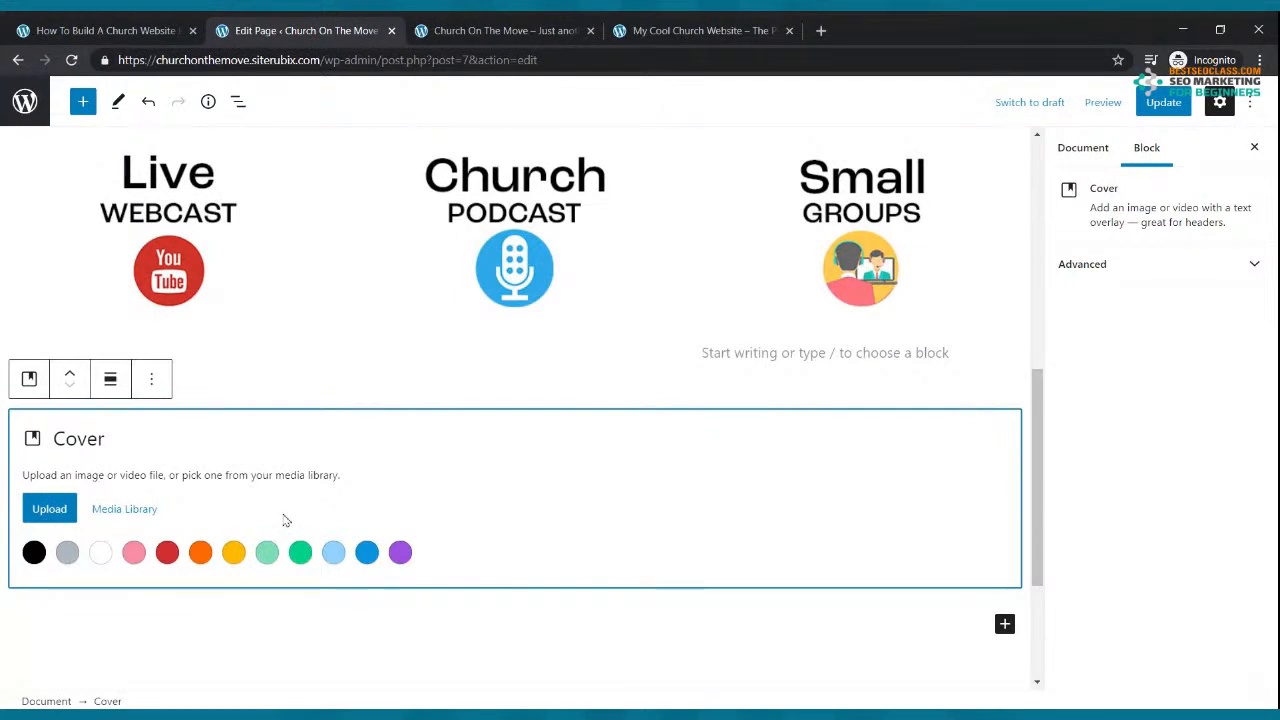
pyautogui.click(50, 509)
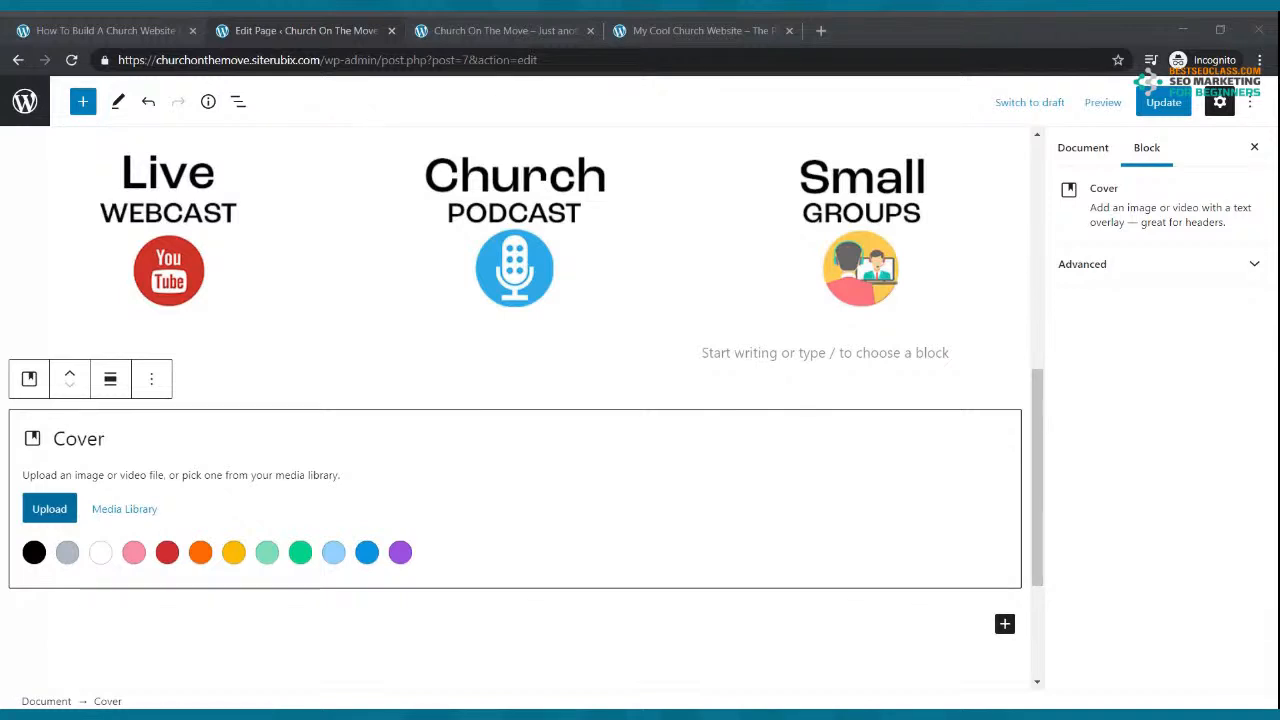
pyautogui.doubleClick(543, 284)
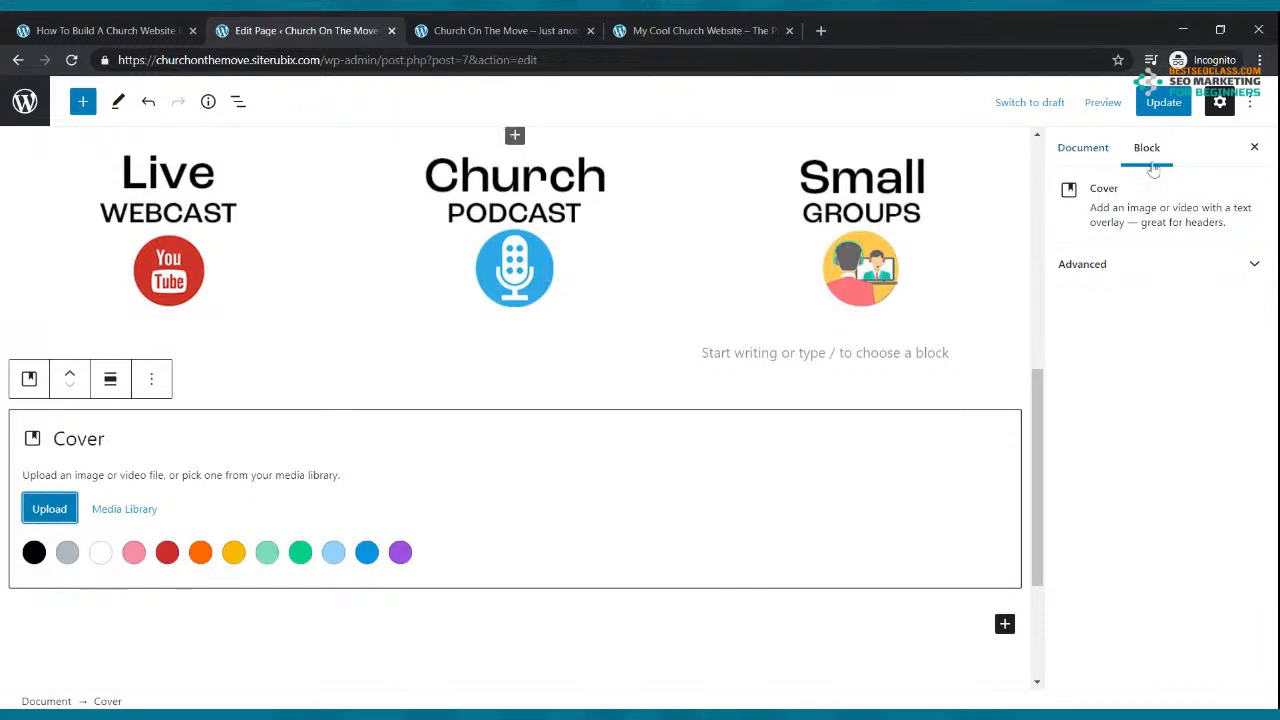
pyautogui.click(1163, 103)
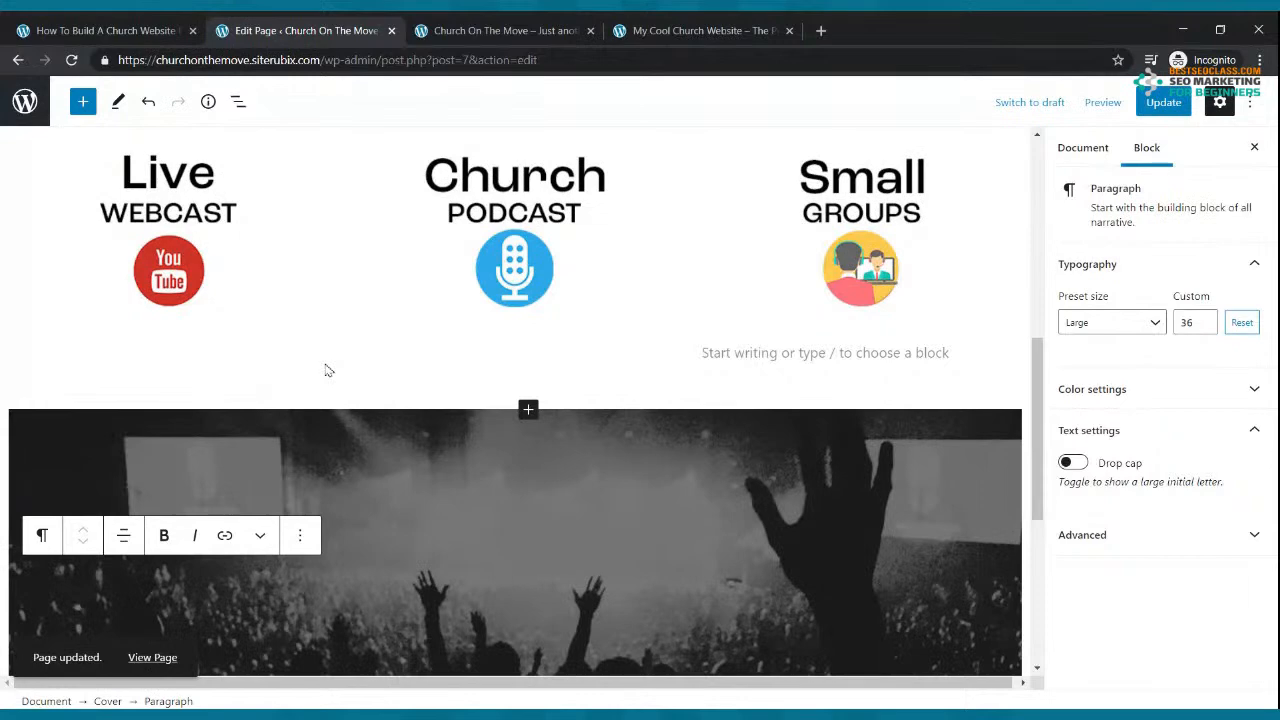
# Step: Replace the cover image with an uploaded colour concert crowd photo and update the page
pyautogui.click(299, 537)
pyautogui.click(320, 549)
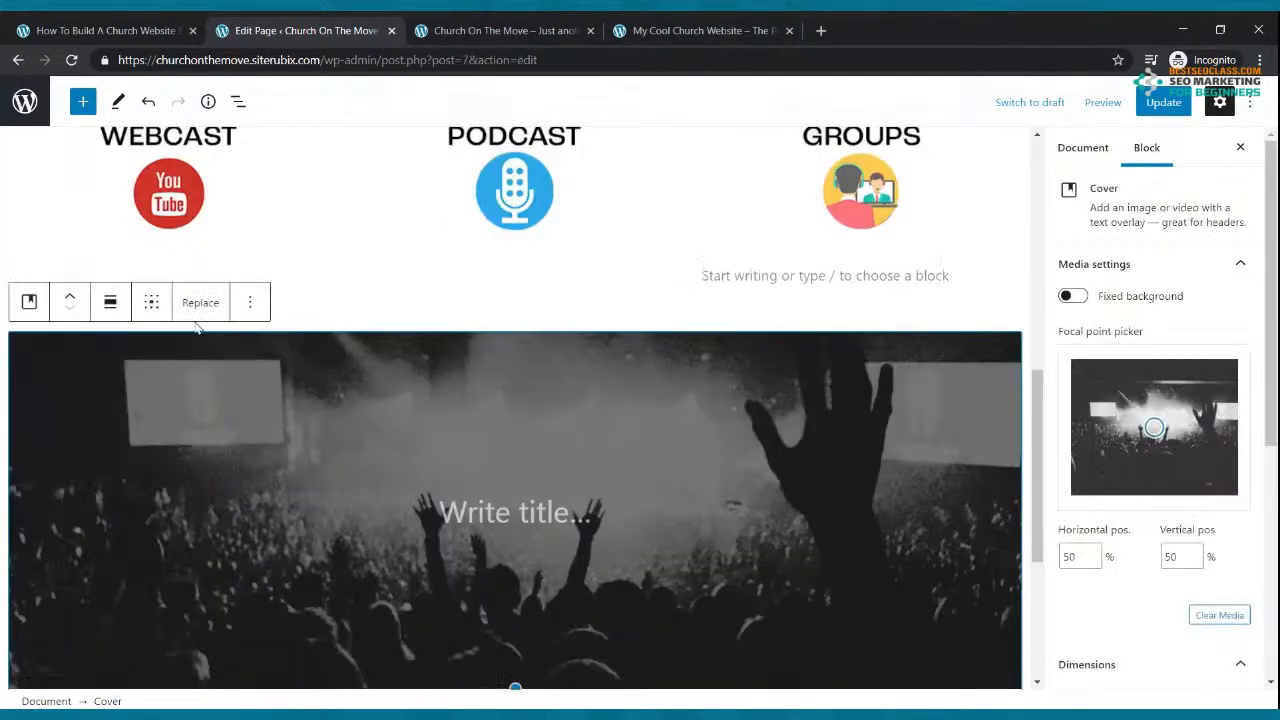
pyautogui.click(196, 303)
pyautogui.click(247, 390)
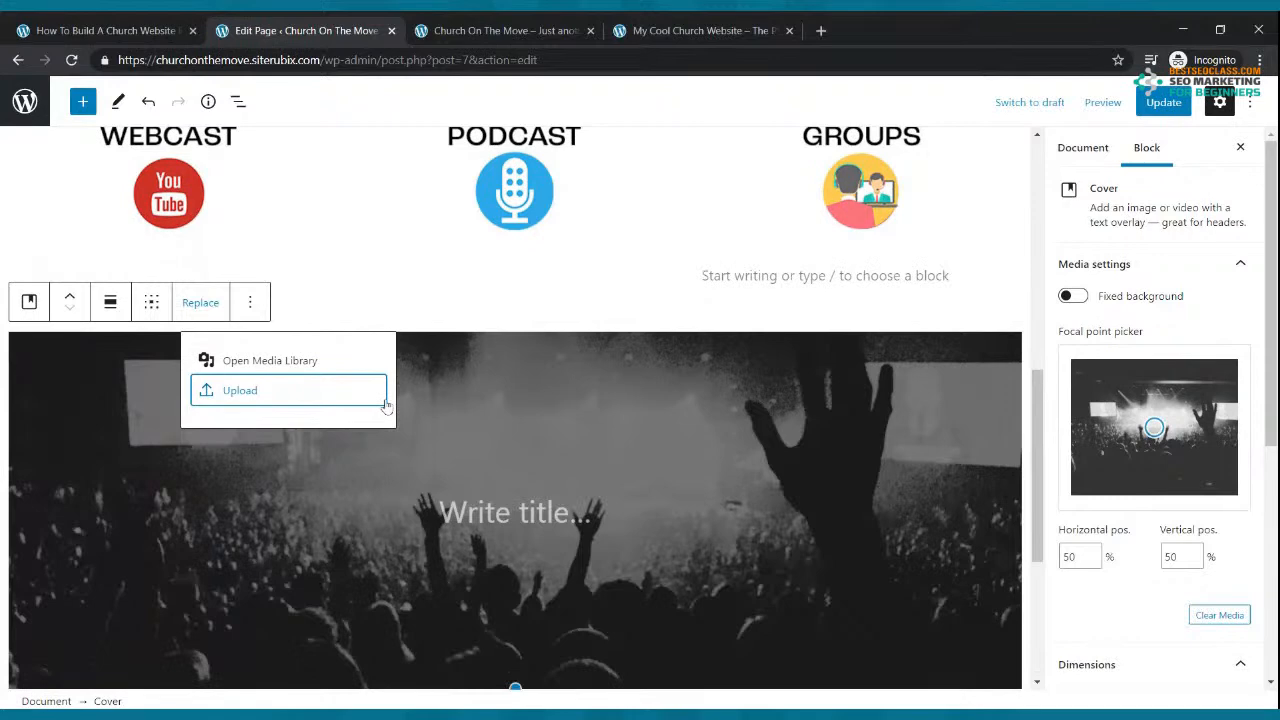
pyautogui.click(264, 392)
pyautogui.press('Escape')
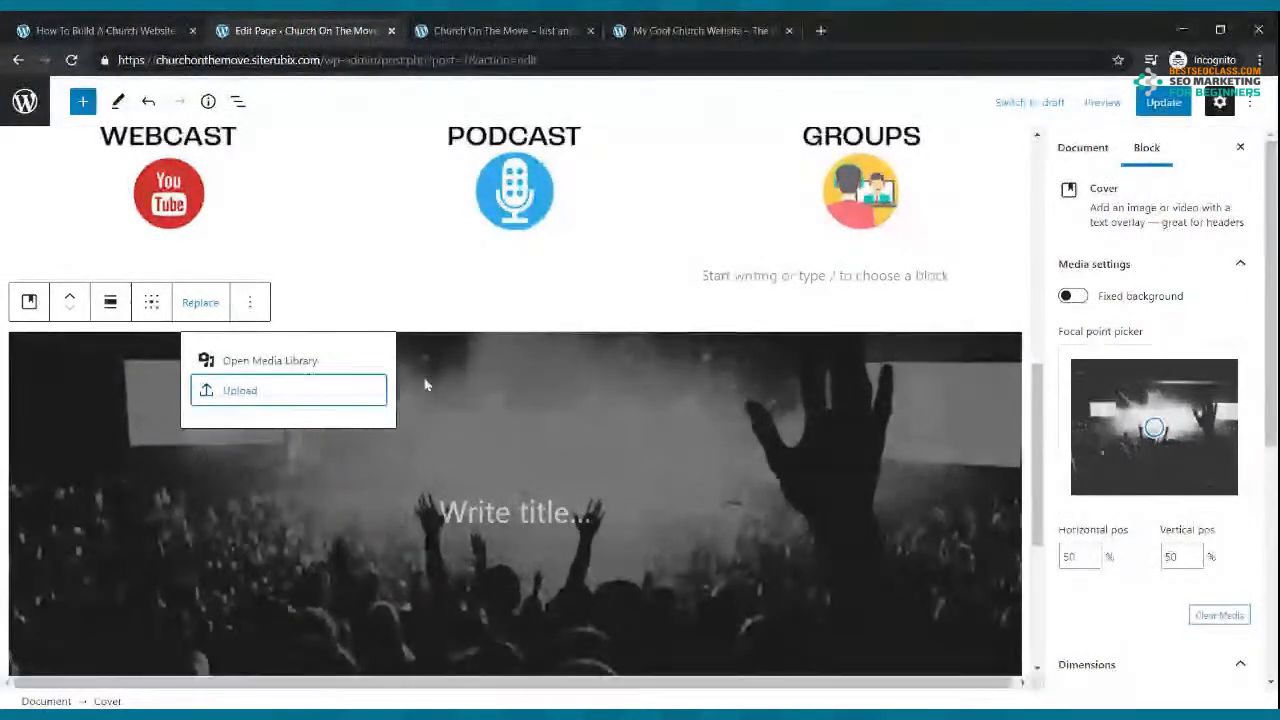
pyautogui.click(1172, 104)
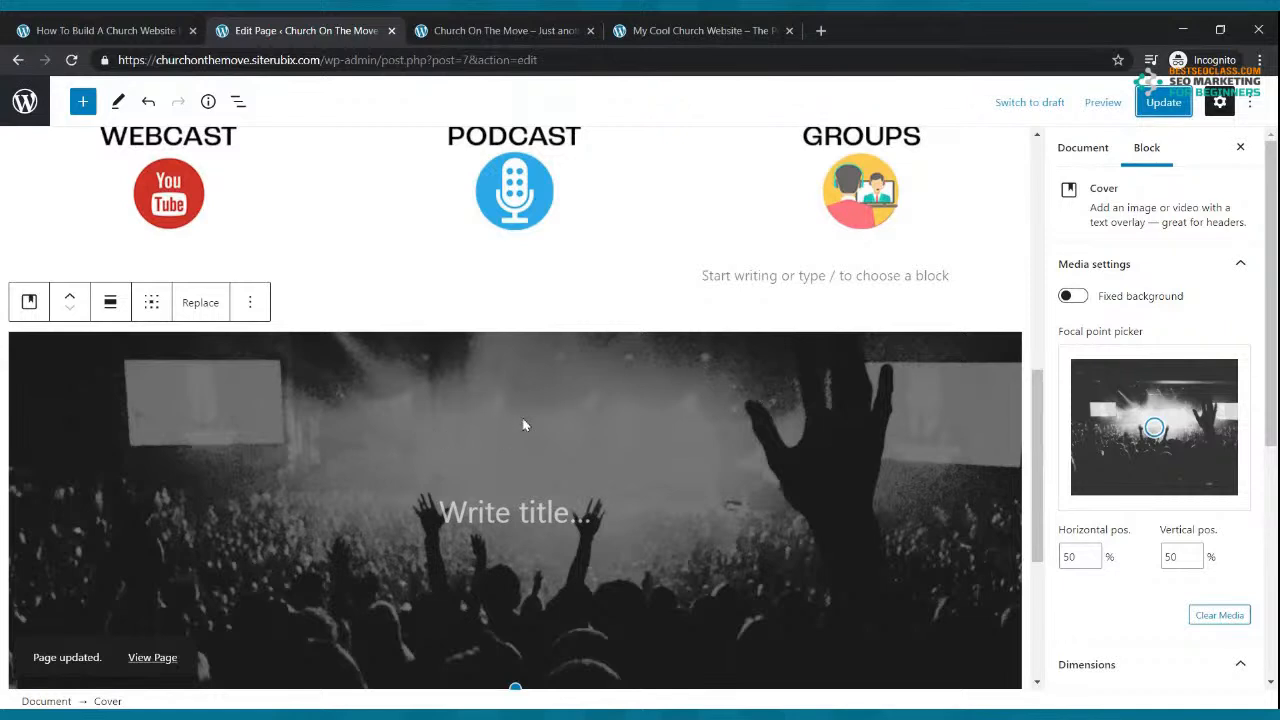
pyautogui.click(497, 514)
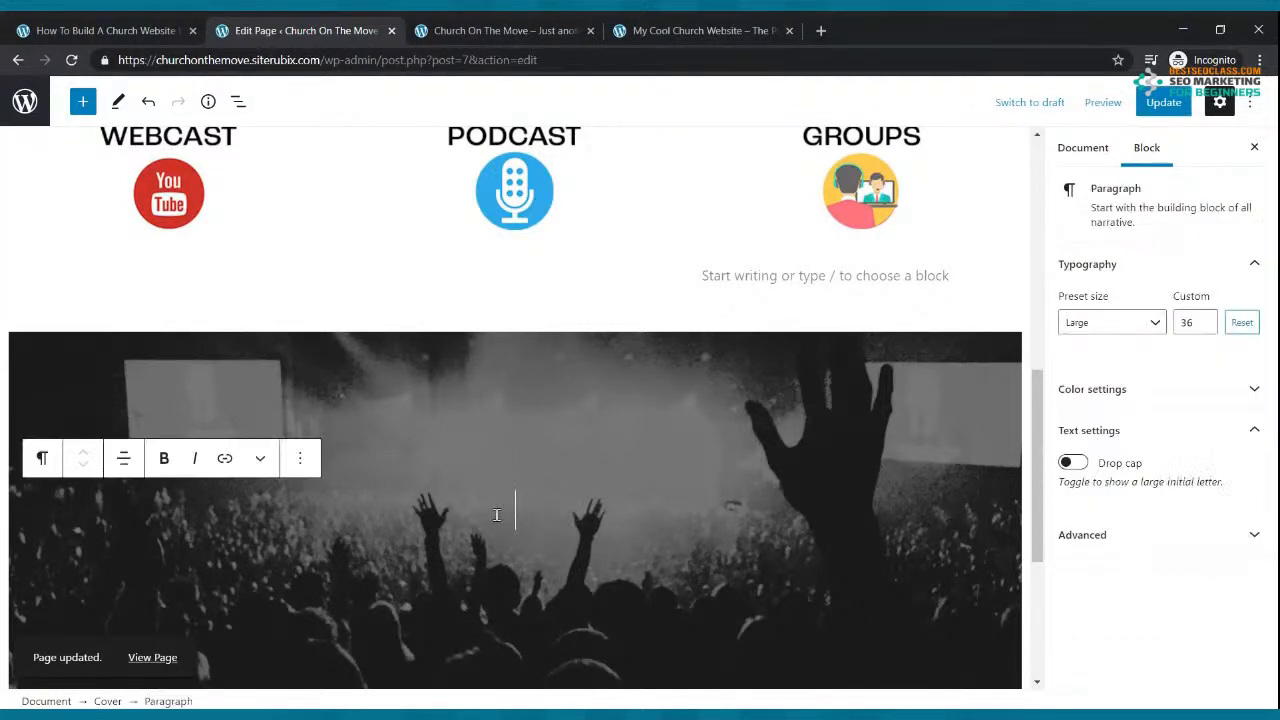
pyautogui.click(1166, 106)
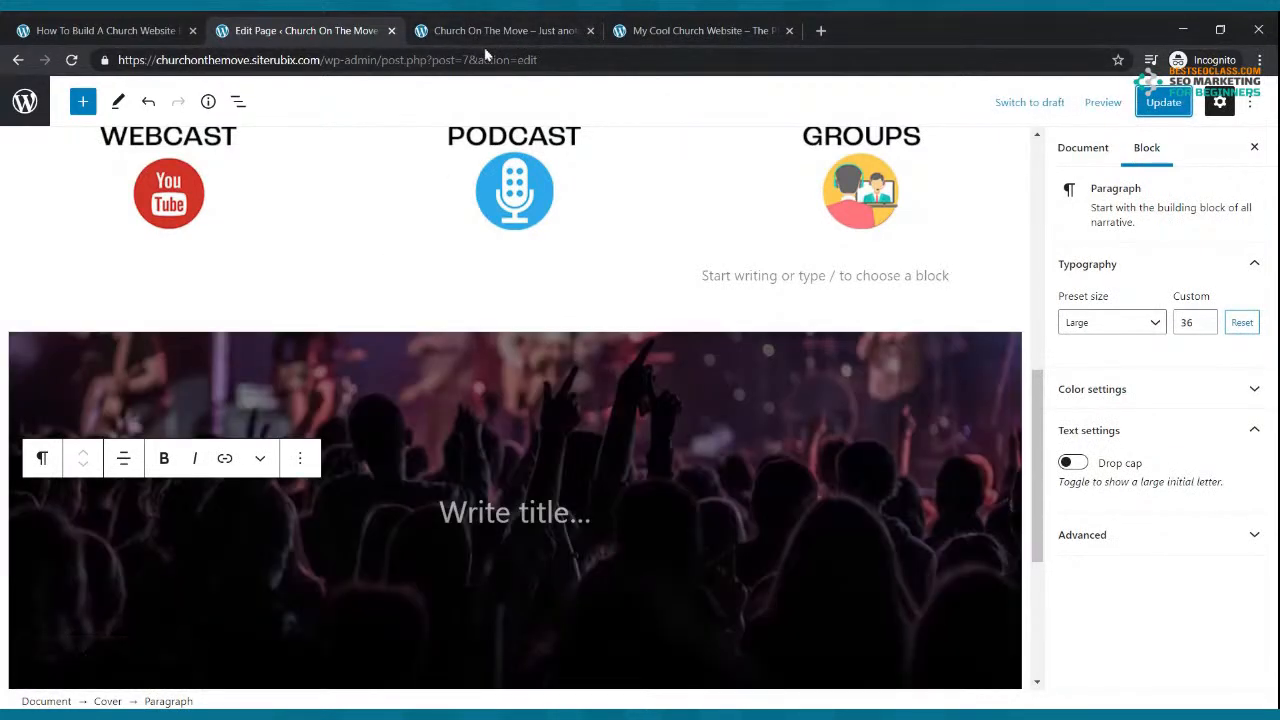
pyautogui.scroll(-2, 469, 503)
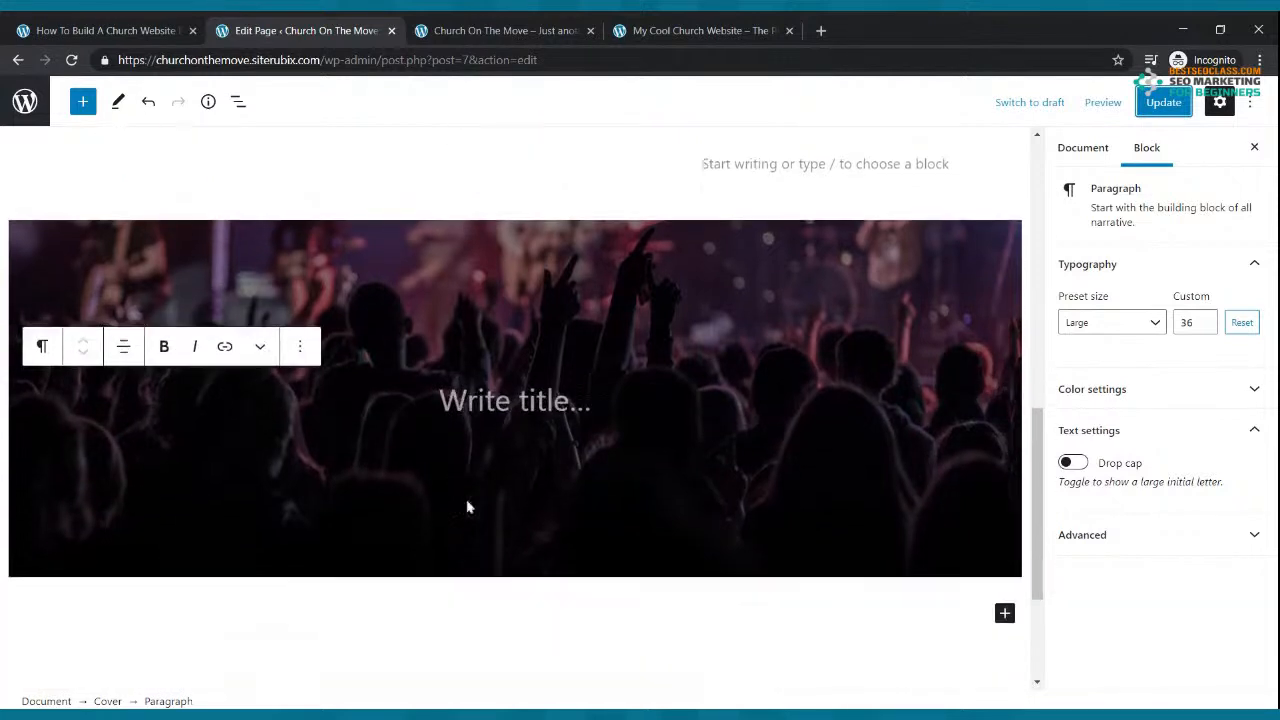
pyautogui.scroll(2, 469, 491)
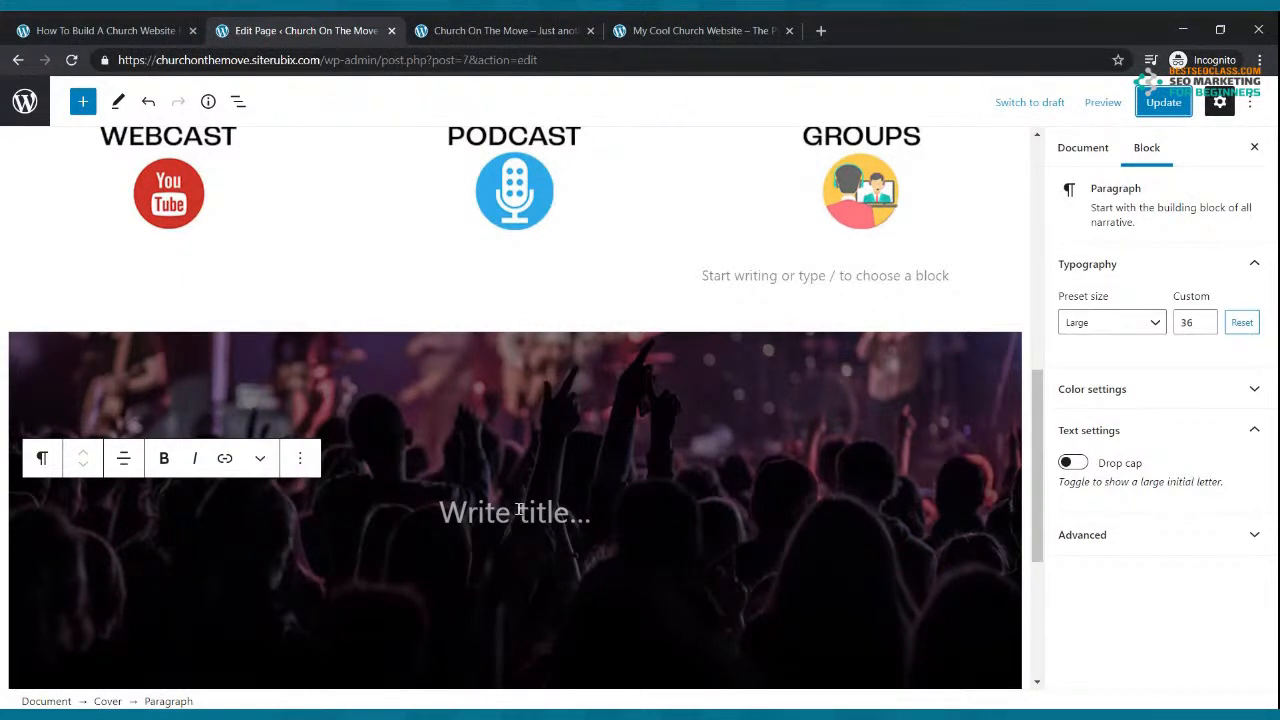
# Step: Insert a 70/30 two-column Columns block inside the concert cover
pyautogui.click(600, 492)
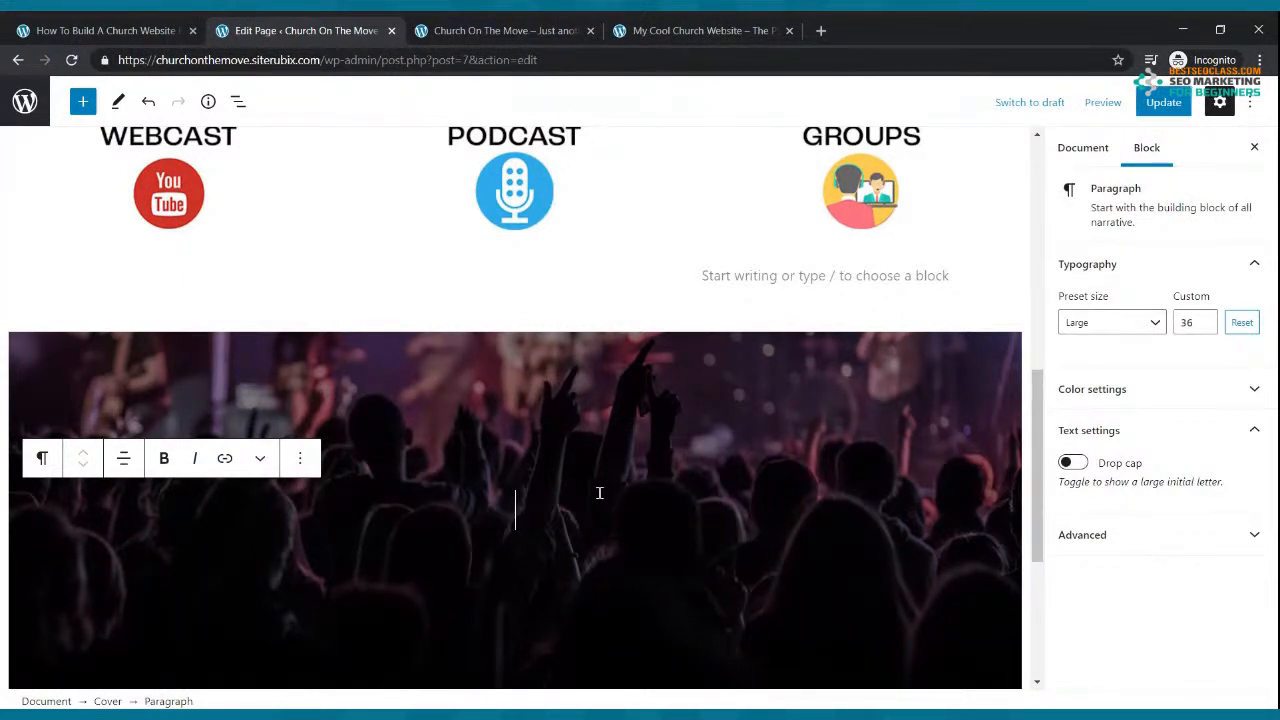
pyautogui.click(84, 104)
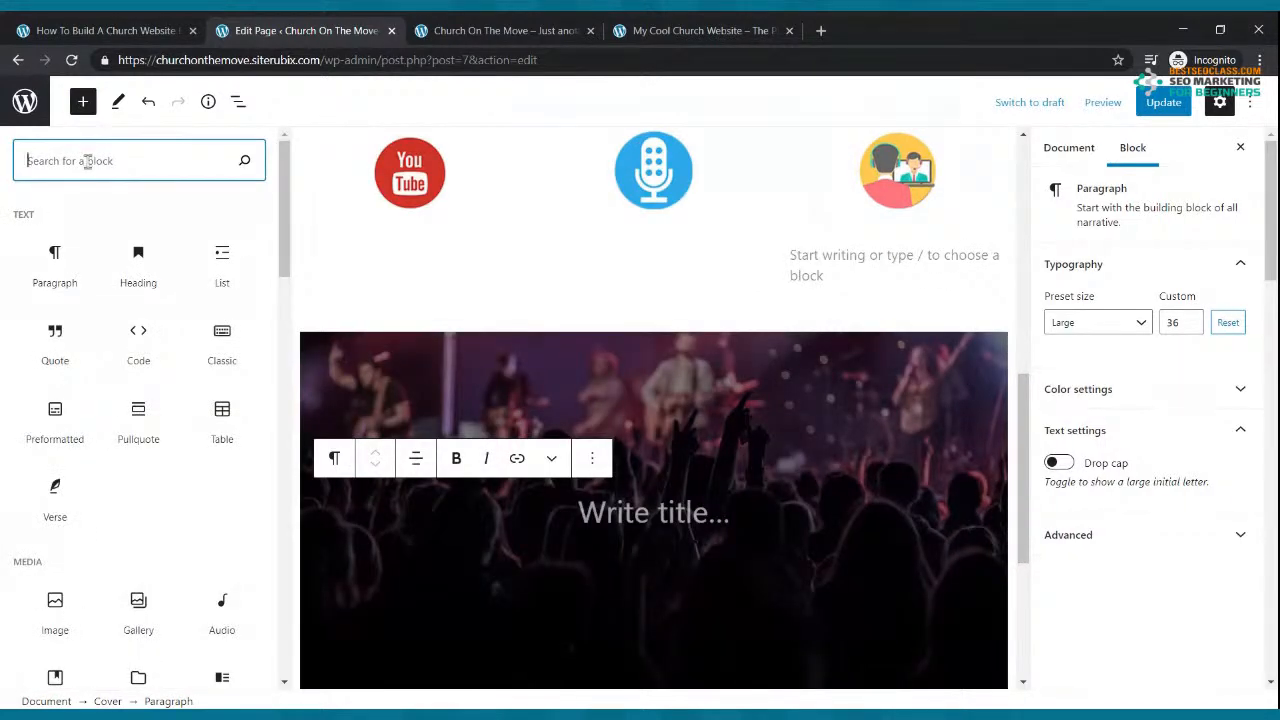
pyautogui.write('col')
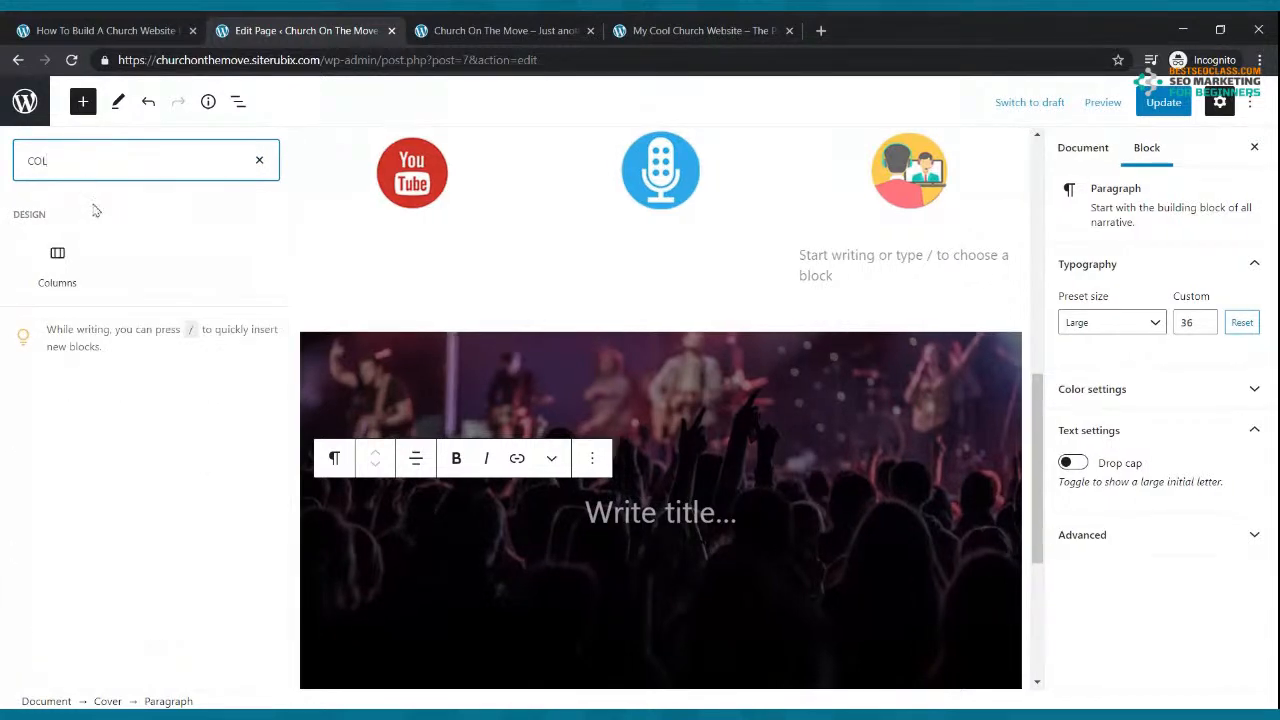
pyautogui.click(68, 256)
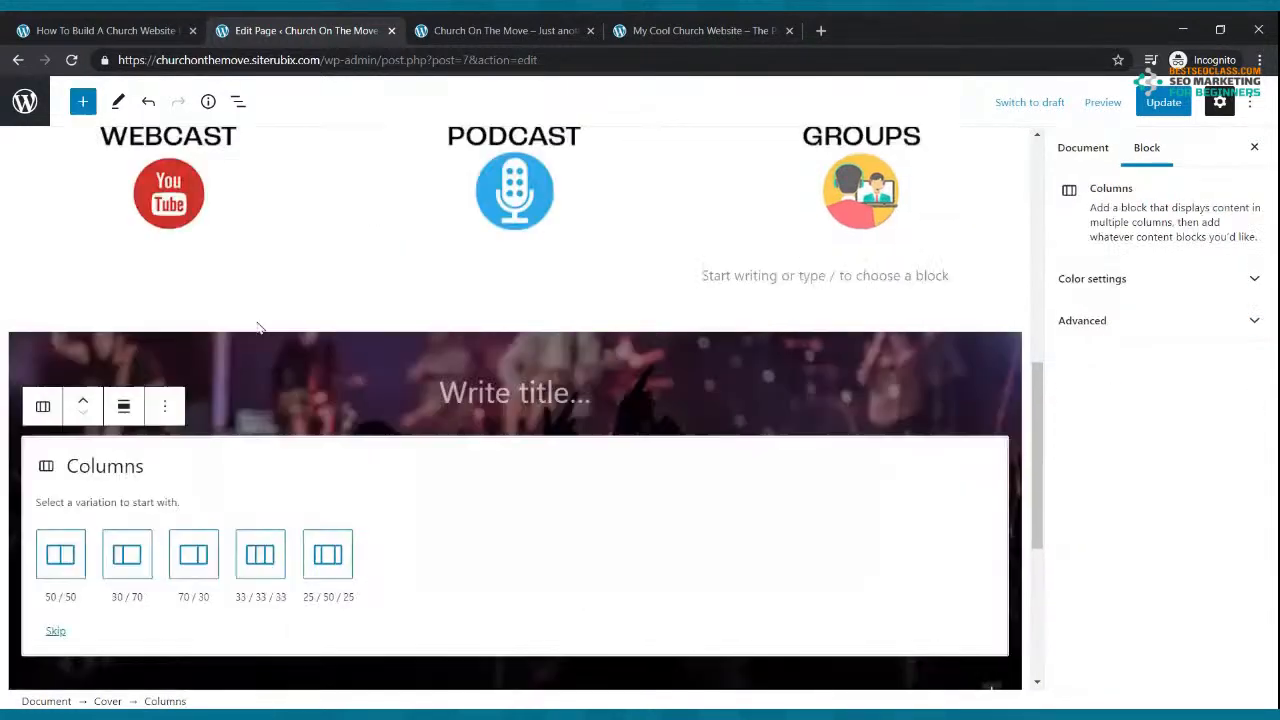
pyautogui.click(181, 563)
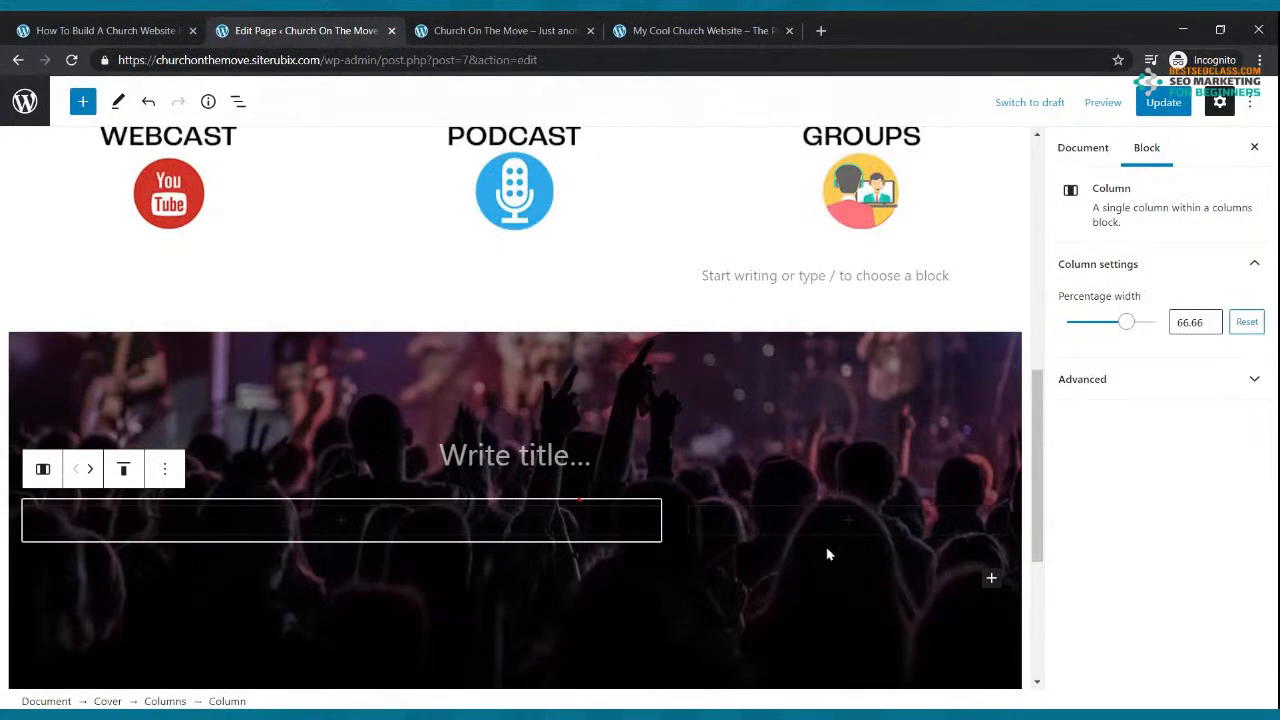
# Step: Add a YouTube embed block to the cover's right column via a 'vid' search
pyautogui.click(815, 528)
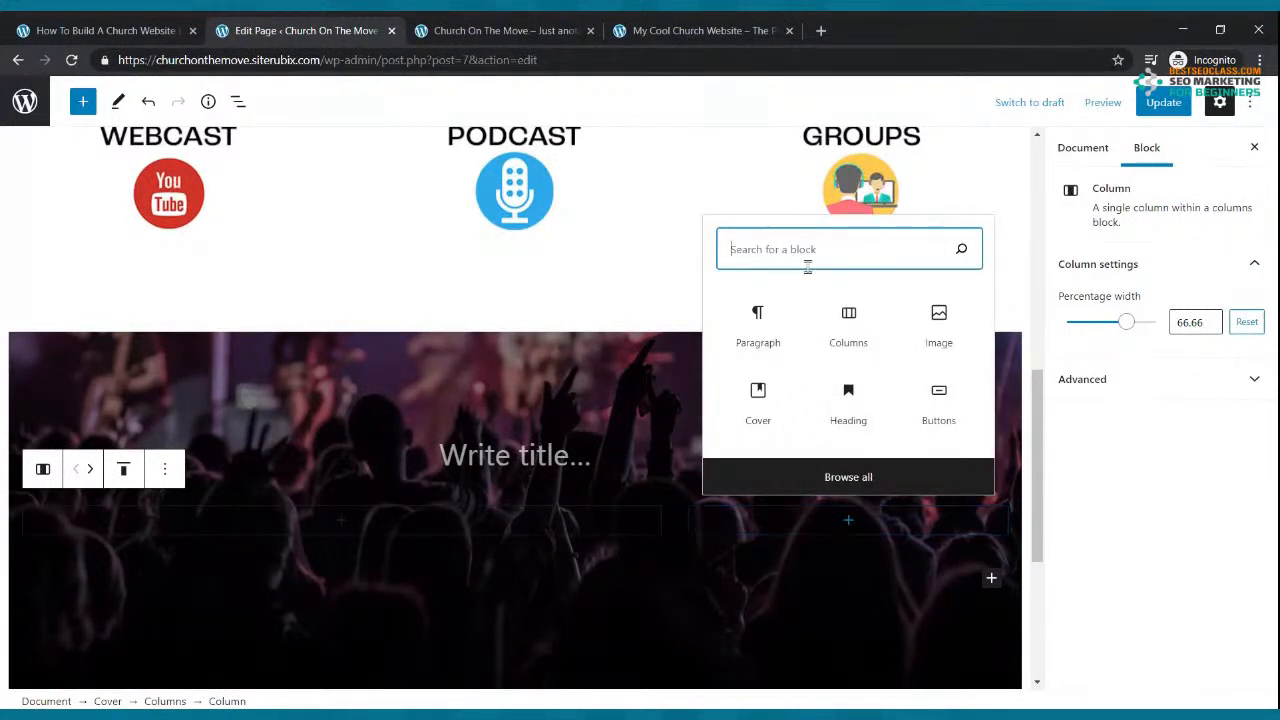
pyautogui.click(851, 520)
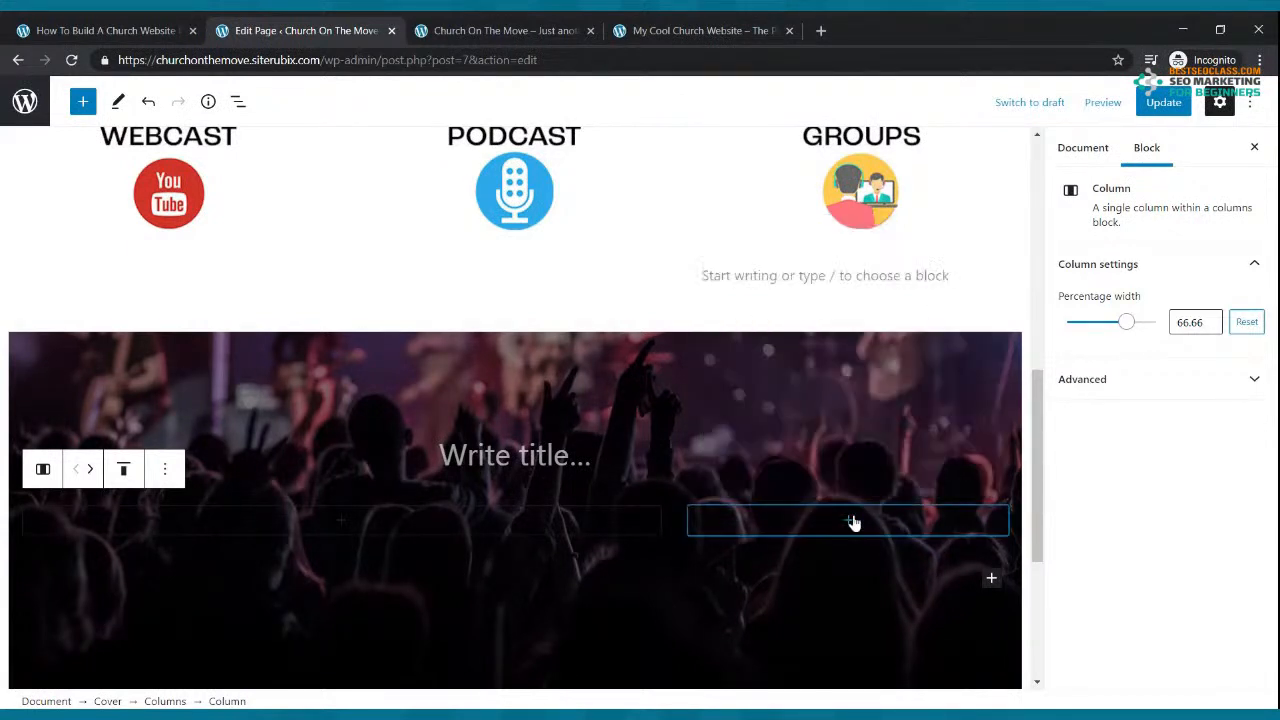
pyautogui.click(853, 521)
pyautogui.write('vid')
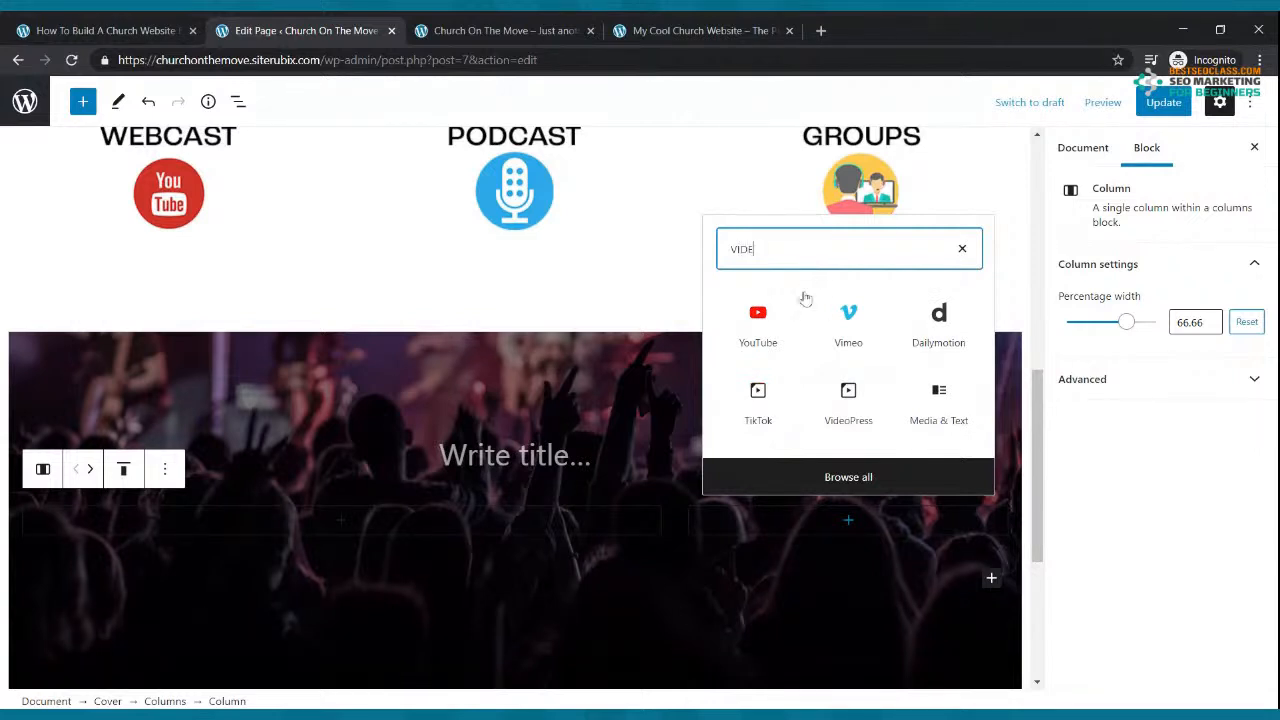
pyautogui.click(762, 318)
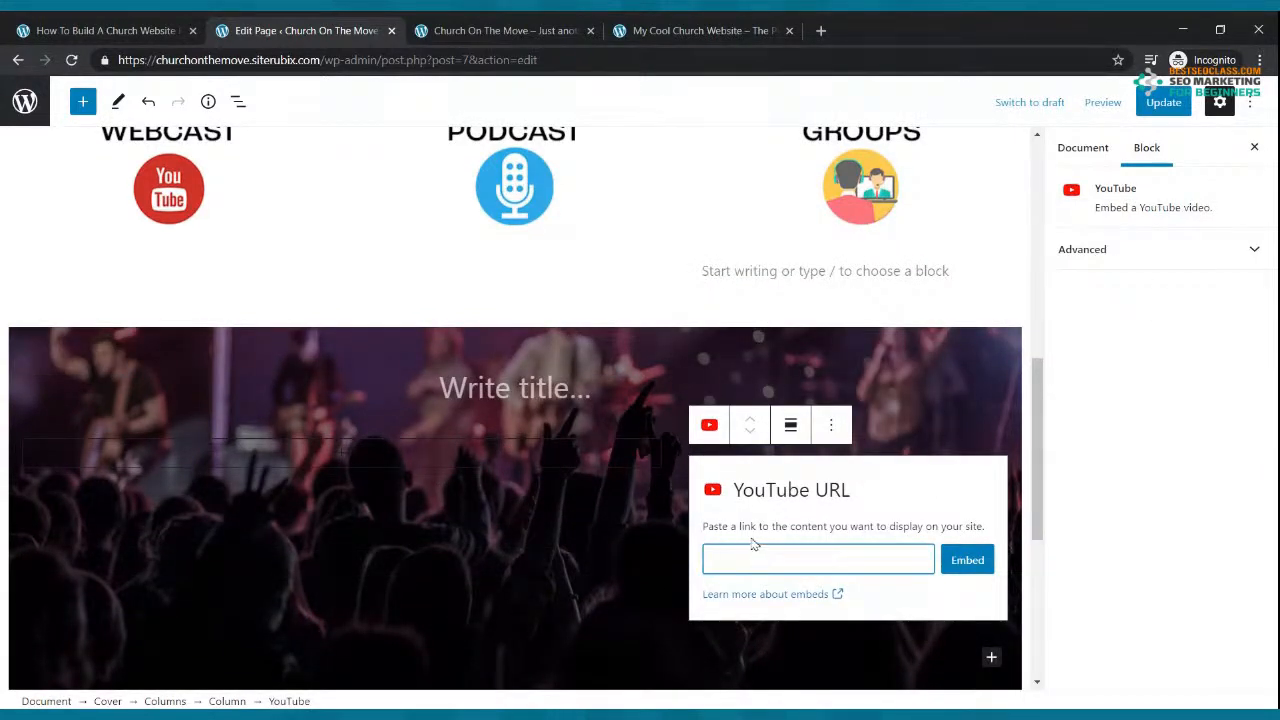
# Step: Open YouTube in a new tab and search for 'HOW TO BUILD A CHURCH WEBSITE'
pyautogui.click(820, 30)
pyautogui.write('YOU')
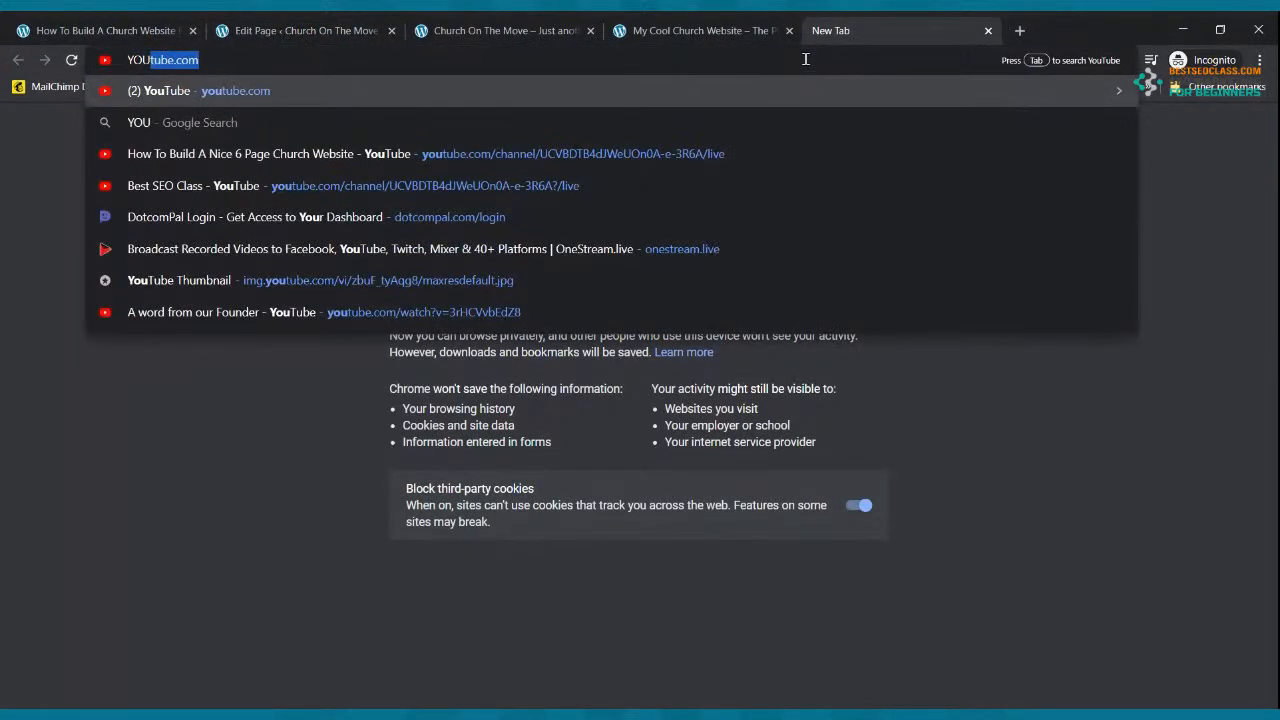
pyautogui.press('Return')
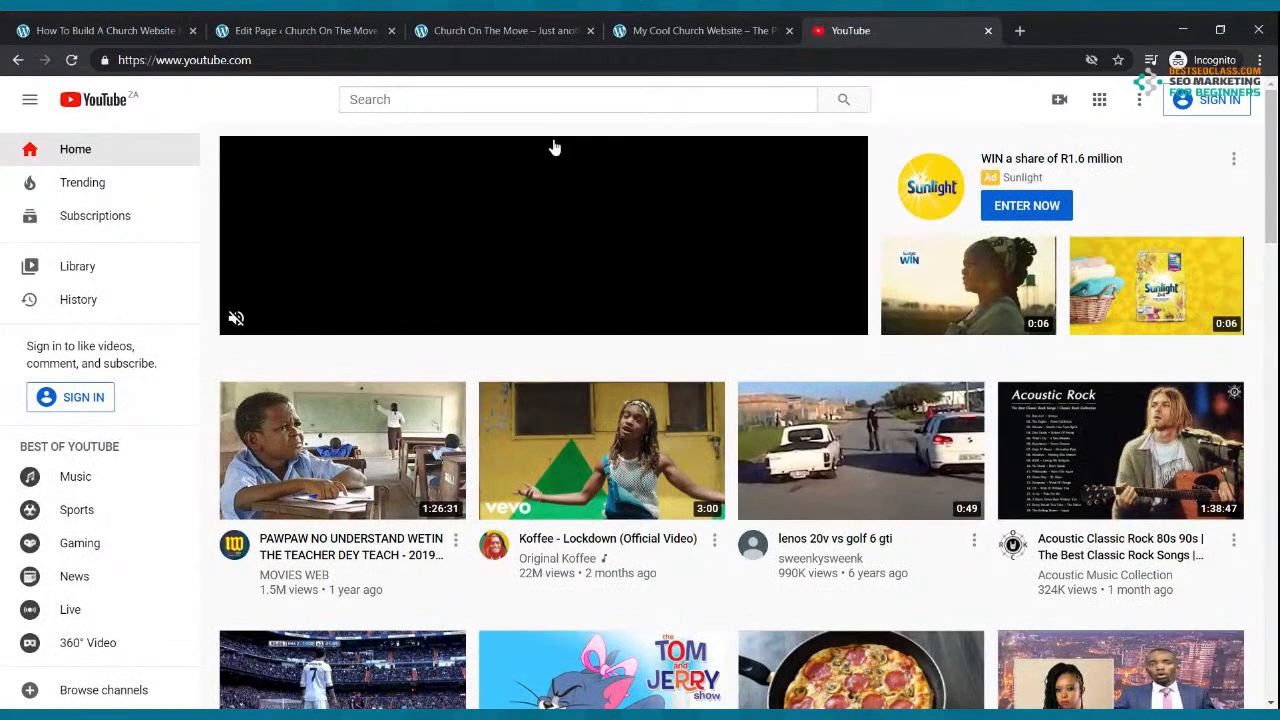
pyautogui.click(540, 101)
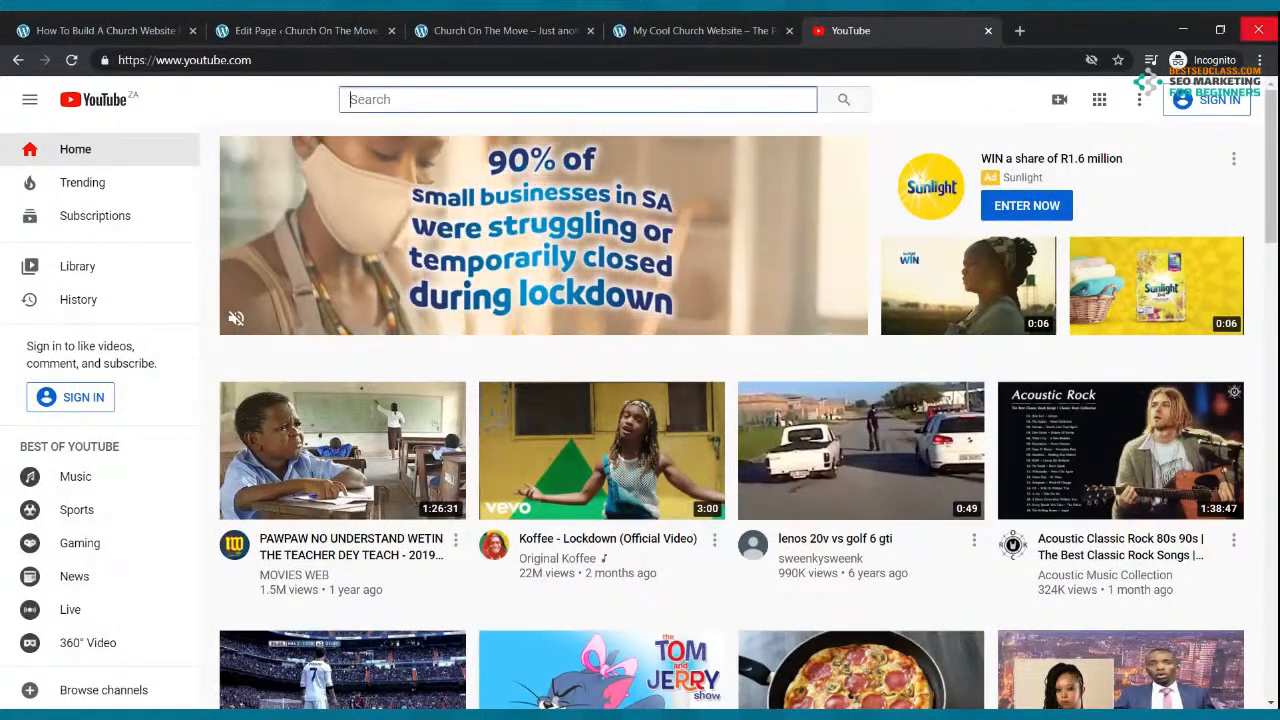
pyautogui.write('HOW TO BUILD A CHURCH WEB')
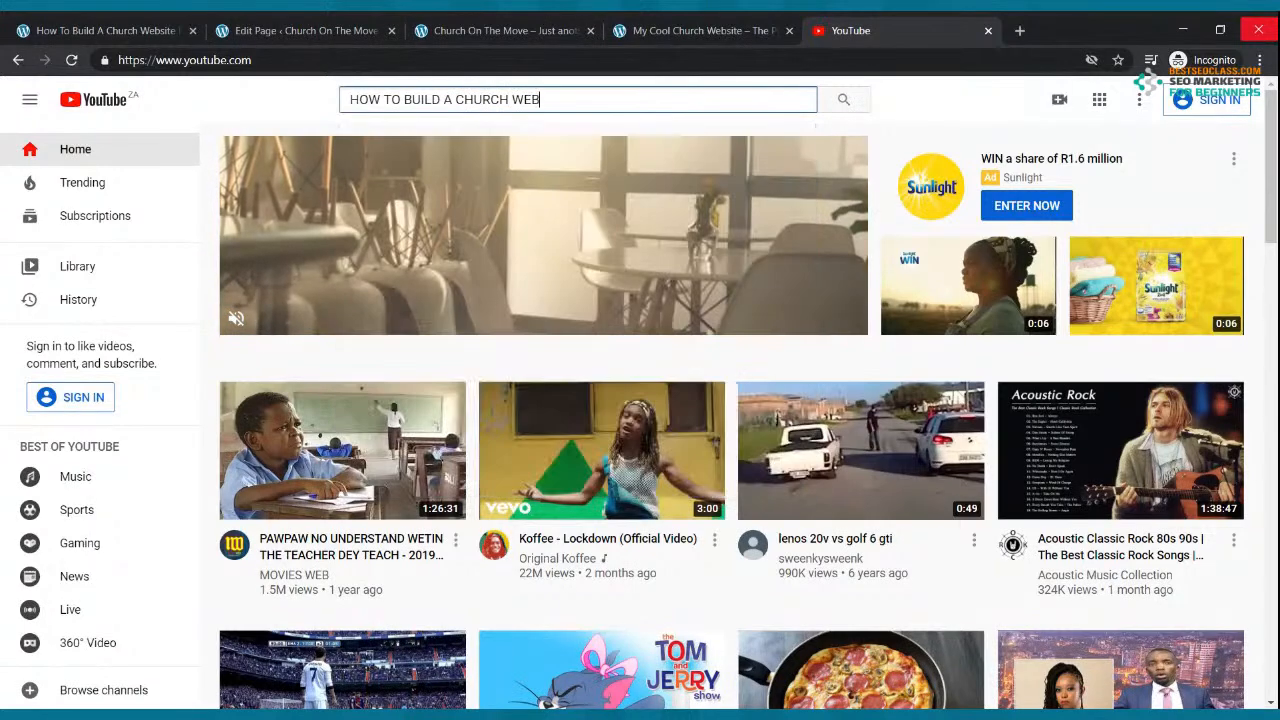
pyautogui.write('SITE')
pyautogui.press('Return')
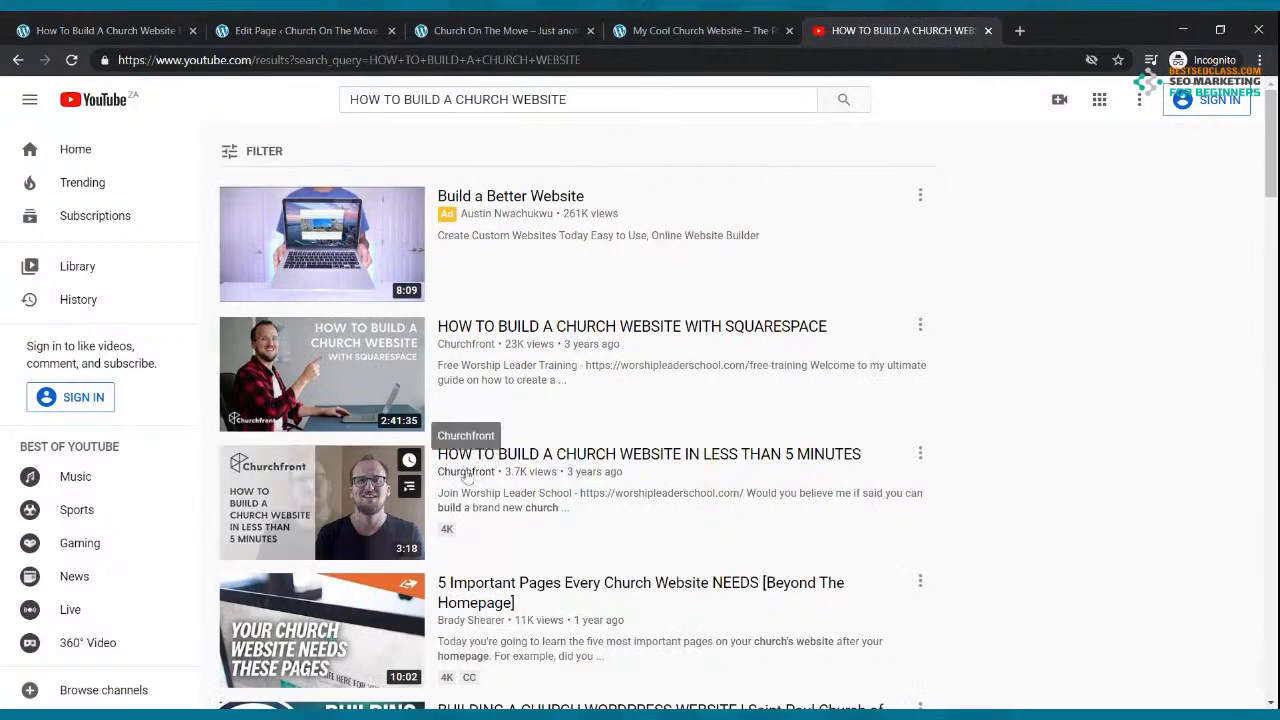
# Step: Open the 'How To Build A Church Website For Free 2020' video from the results
pyautogui.scroll(-10, 466, 476)
pyautogui.scroll(-10, 466, 476)
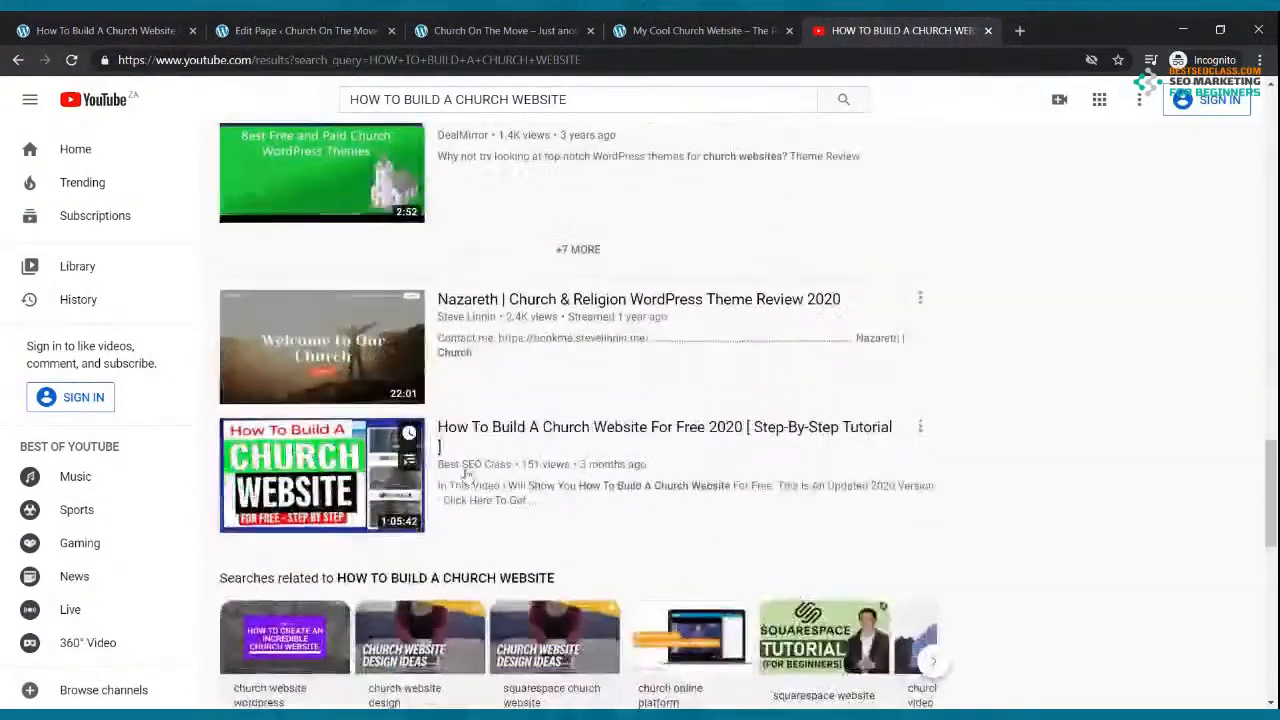
pyautogui.scroll(-3, 466, 476)
pyautogui.scroll(2, 330, 376)
pyautogui.click(330, 376)
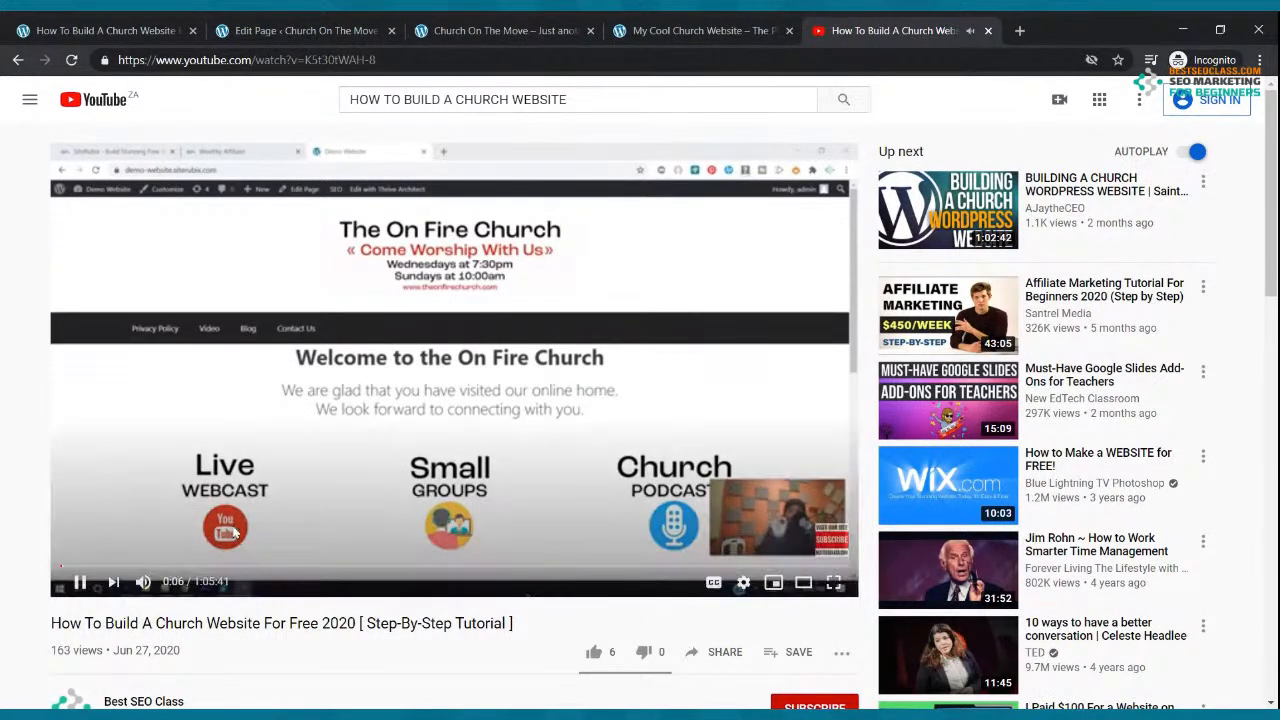
# Step: Copy the video's share link, then view the My Cool Church Website reference page
pyautogui.scroll(-2, 743, 496)
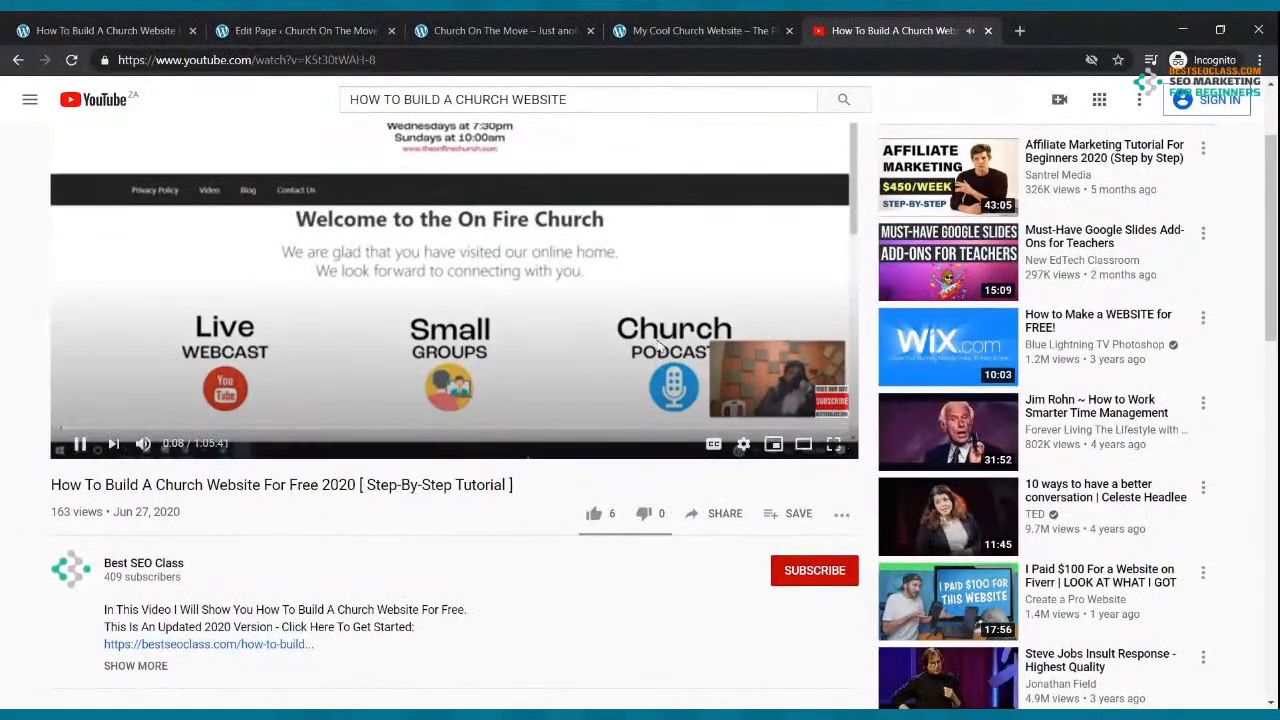
pyautogui.click(725, 513)
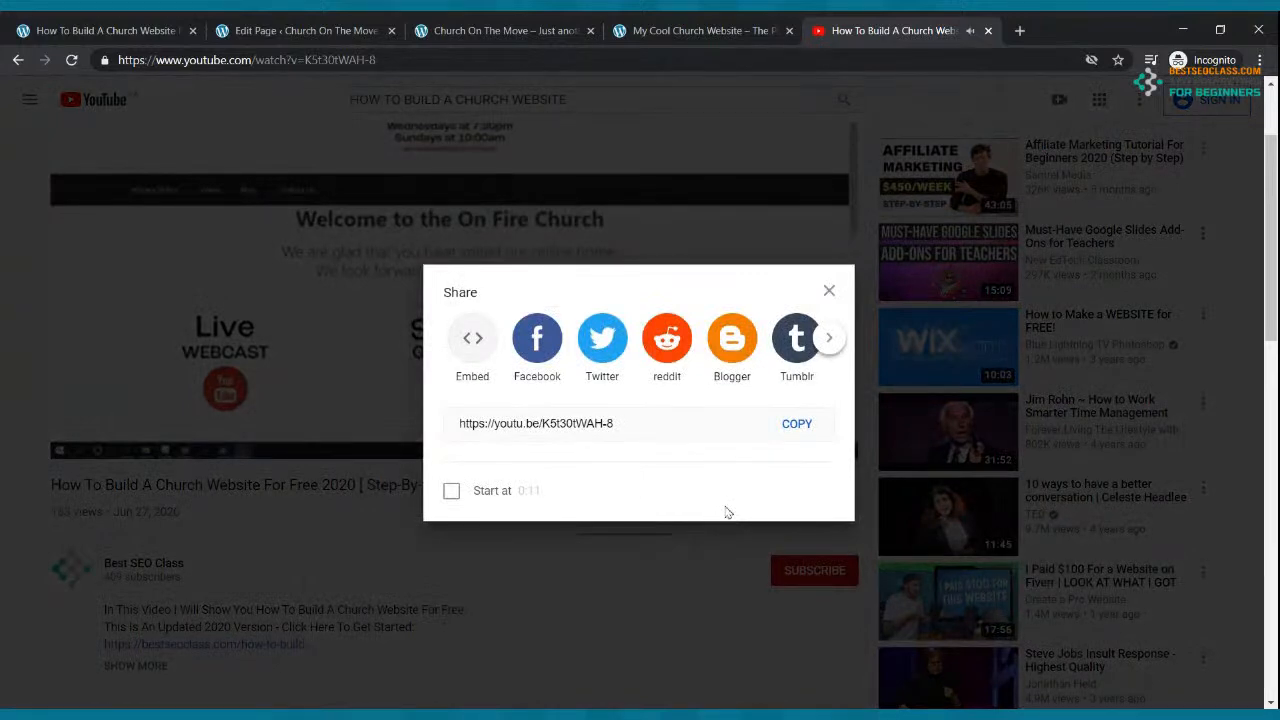
pyautogui.click(806, 425)
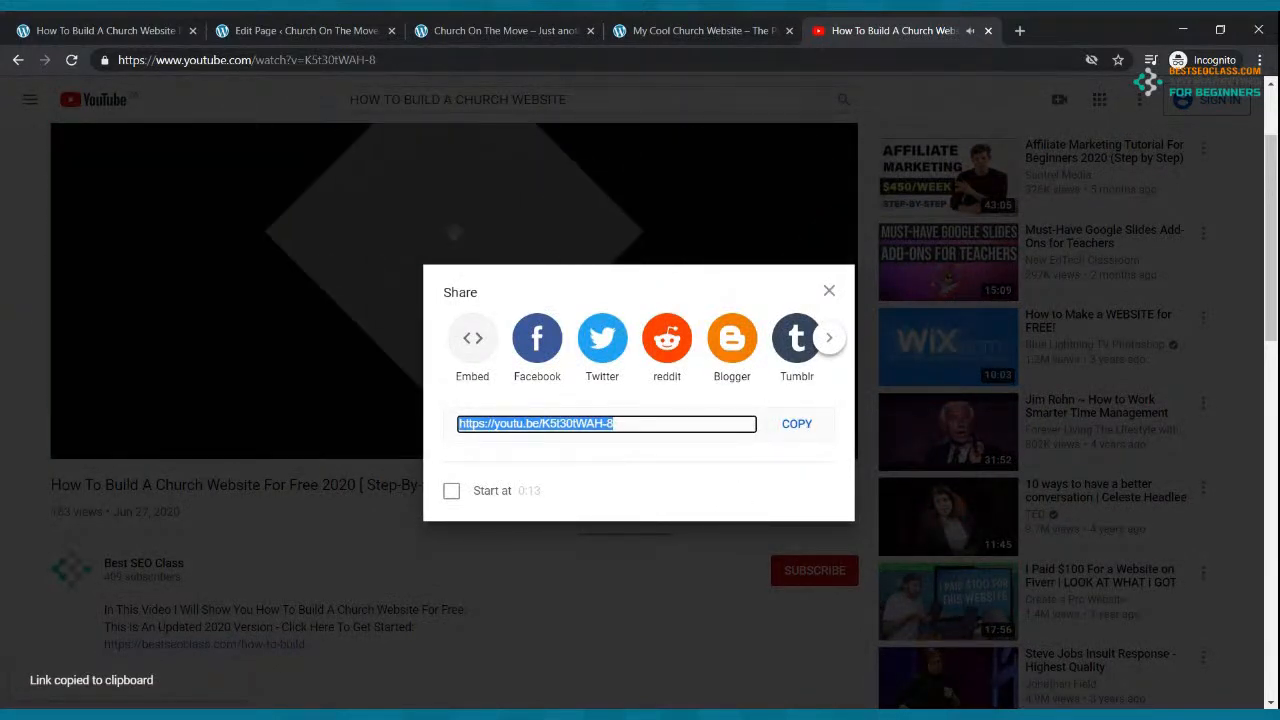
pyautogui.press('Escape')
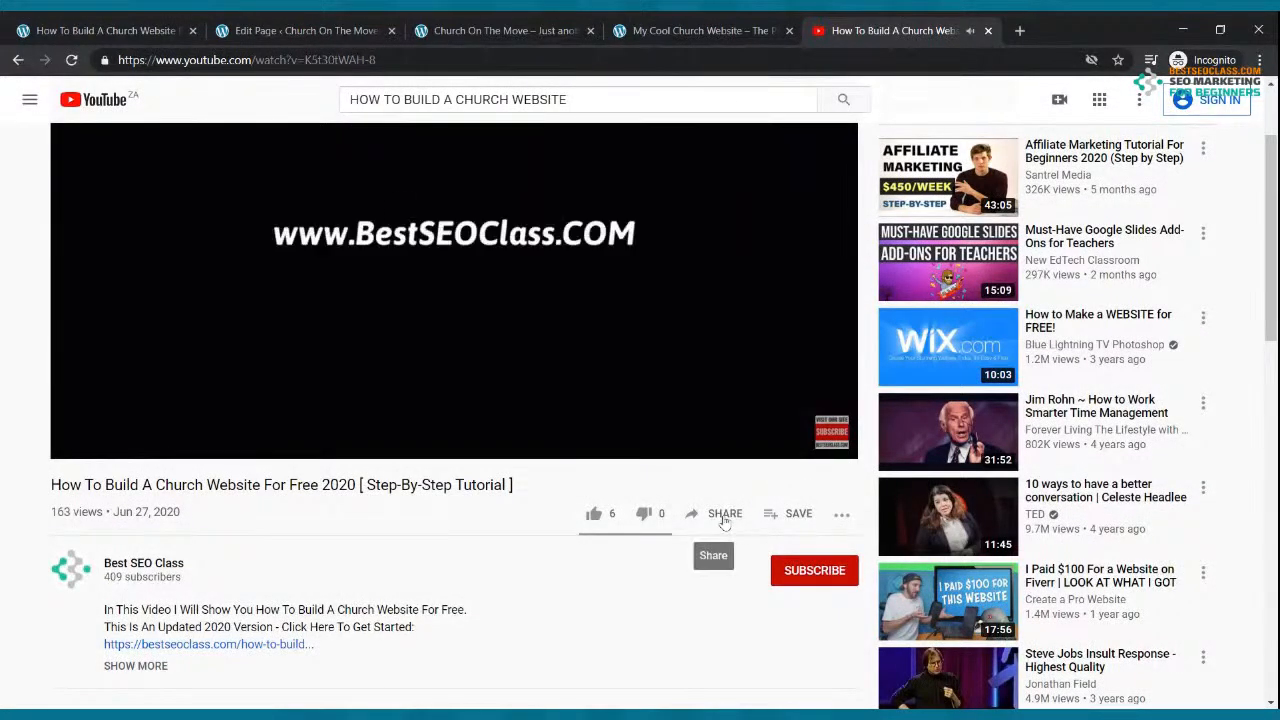
pyautogui.click(725, 515)
pyautogui.click(794, 428)
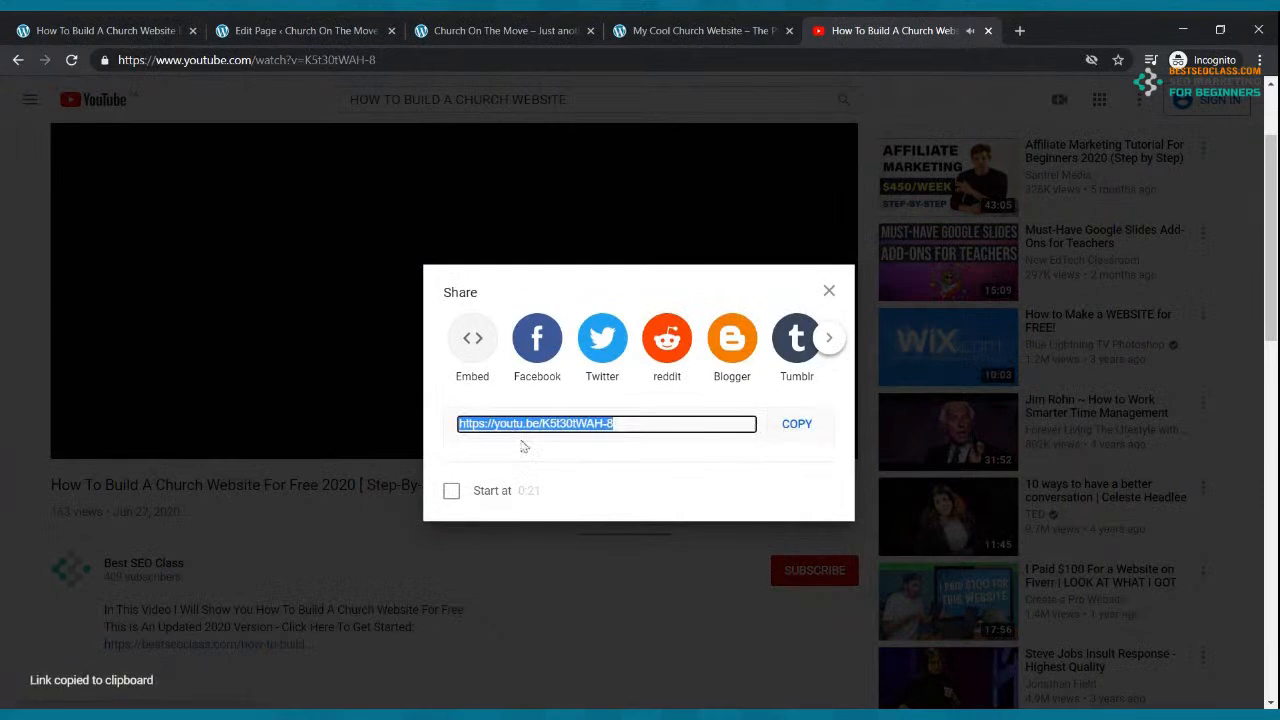
pyautogui.click(760, 31)
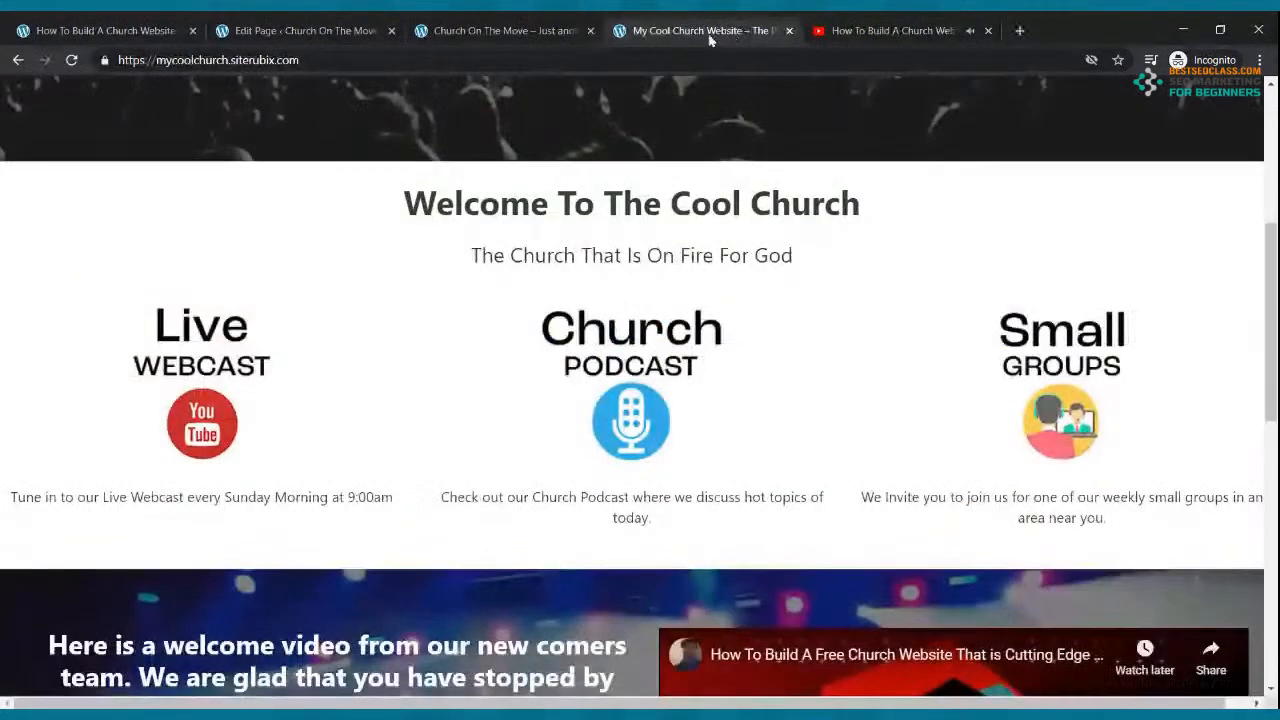
# Step: Paste the copied youtu.be link into the cover's right-column YouTube block and embed it
pyautogui.click(352, 30)
pyautogui.click(755, 558)
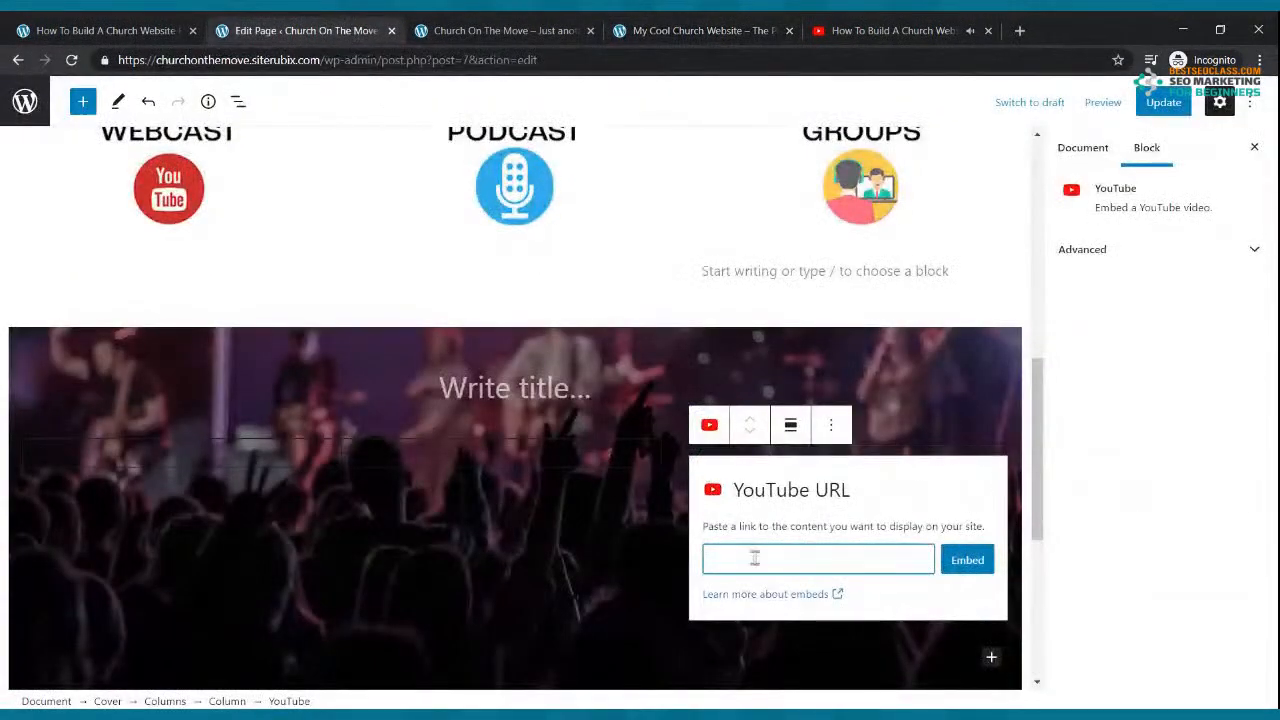
pyautogui.hotkey('ctrl', 'v')
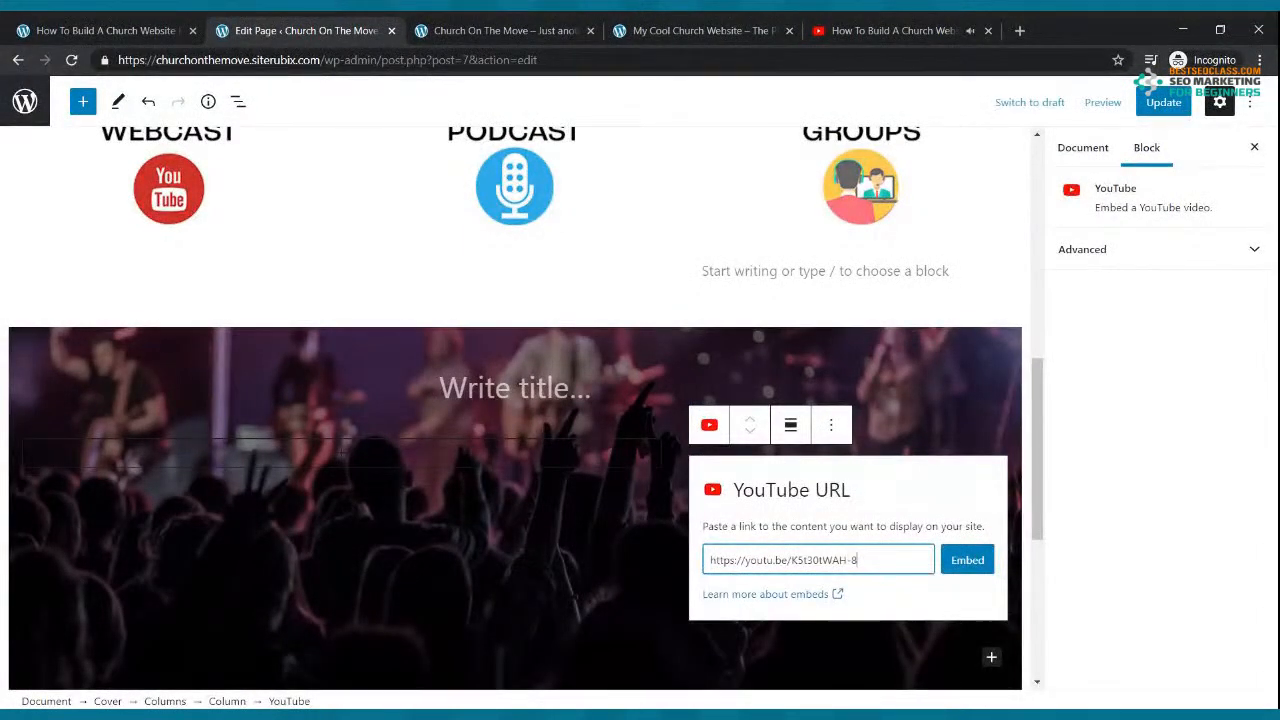
pyautogui.click(967, 560)
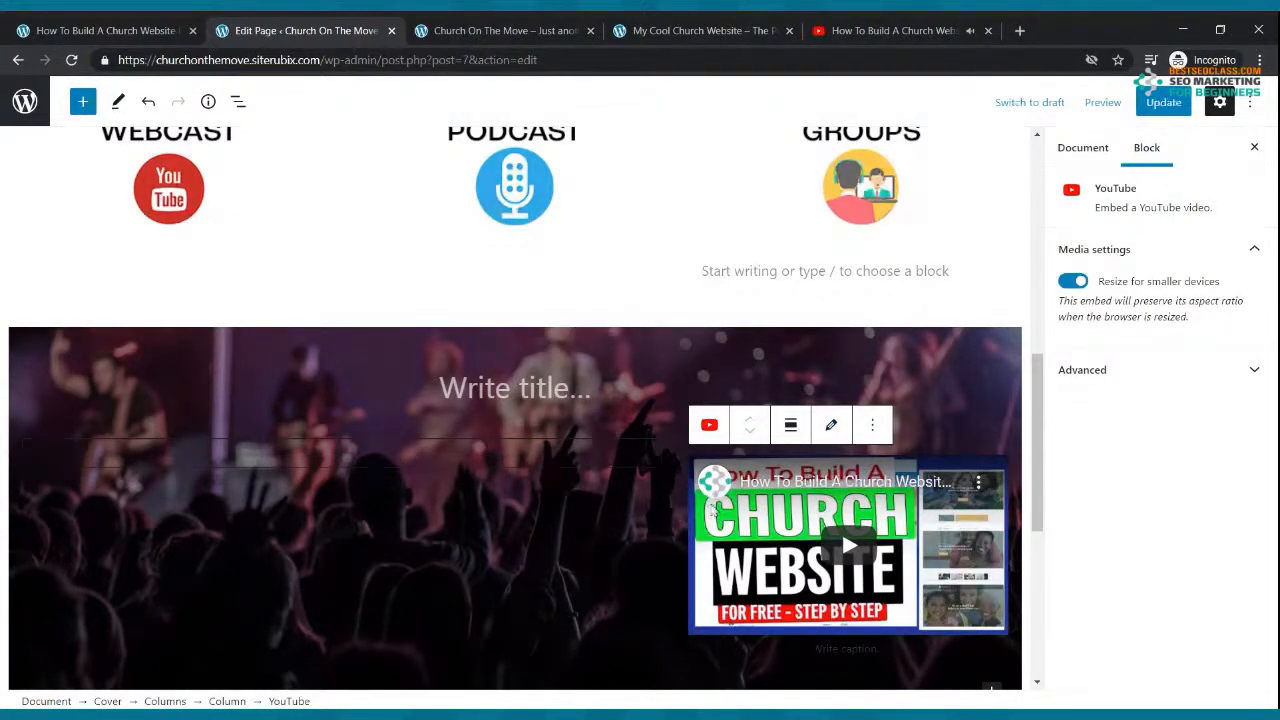
pyautogui.click(677, 530)
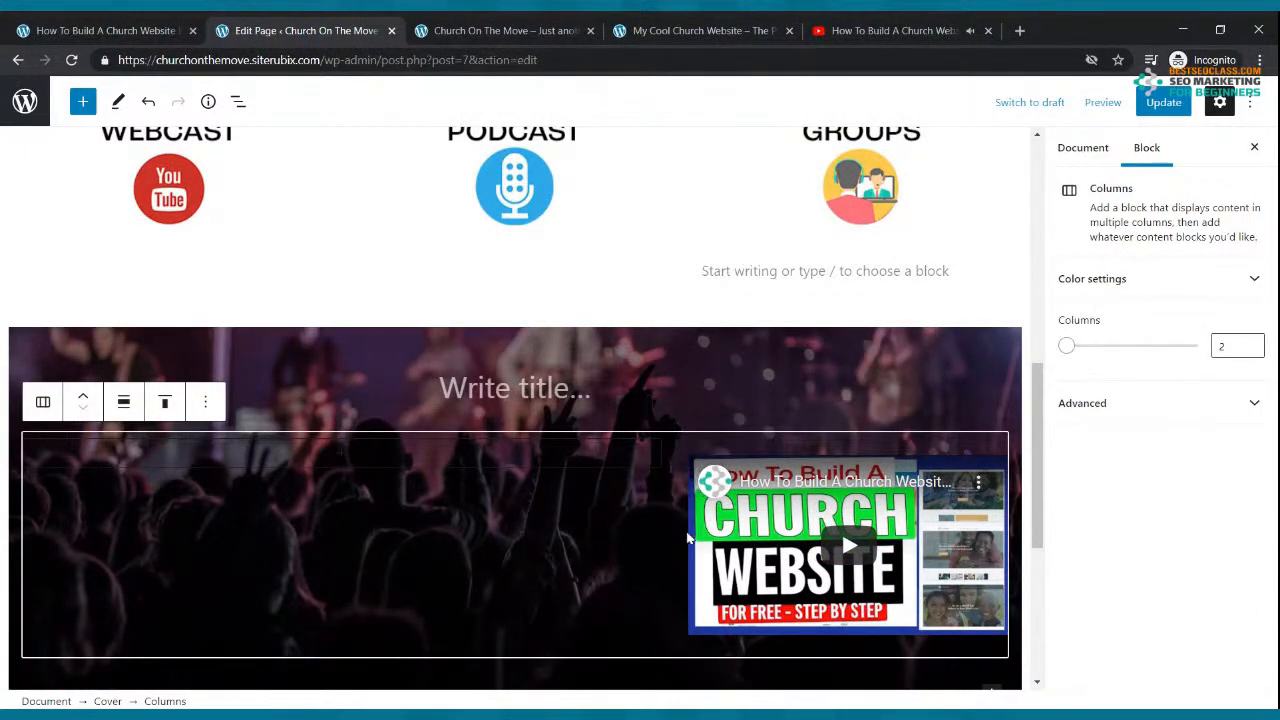
# Step: Select the YouTube embed, empty left column and parent two-column group to inspect them
pyautogui.click(700, 545)
pyautogui.click(1148, 365)
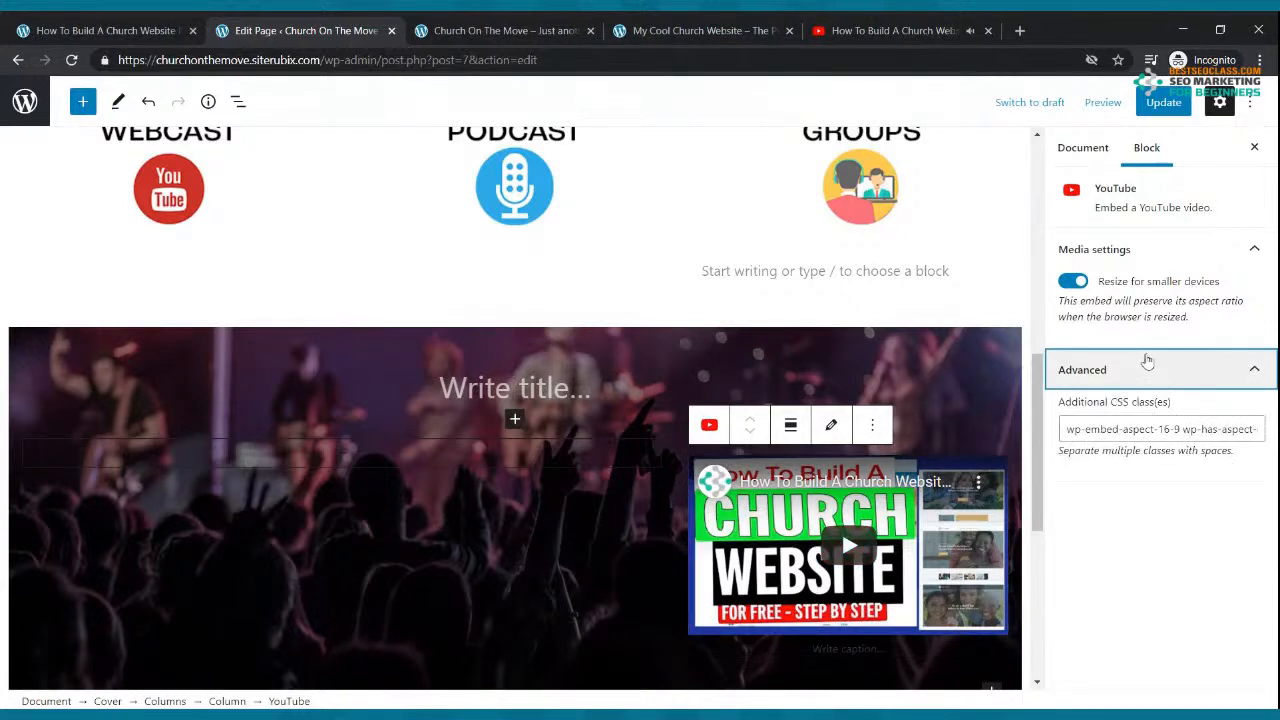
pyautogui.click(549, 517)
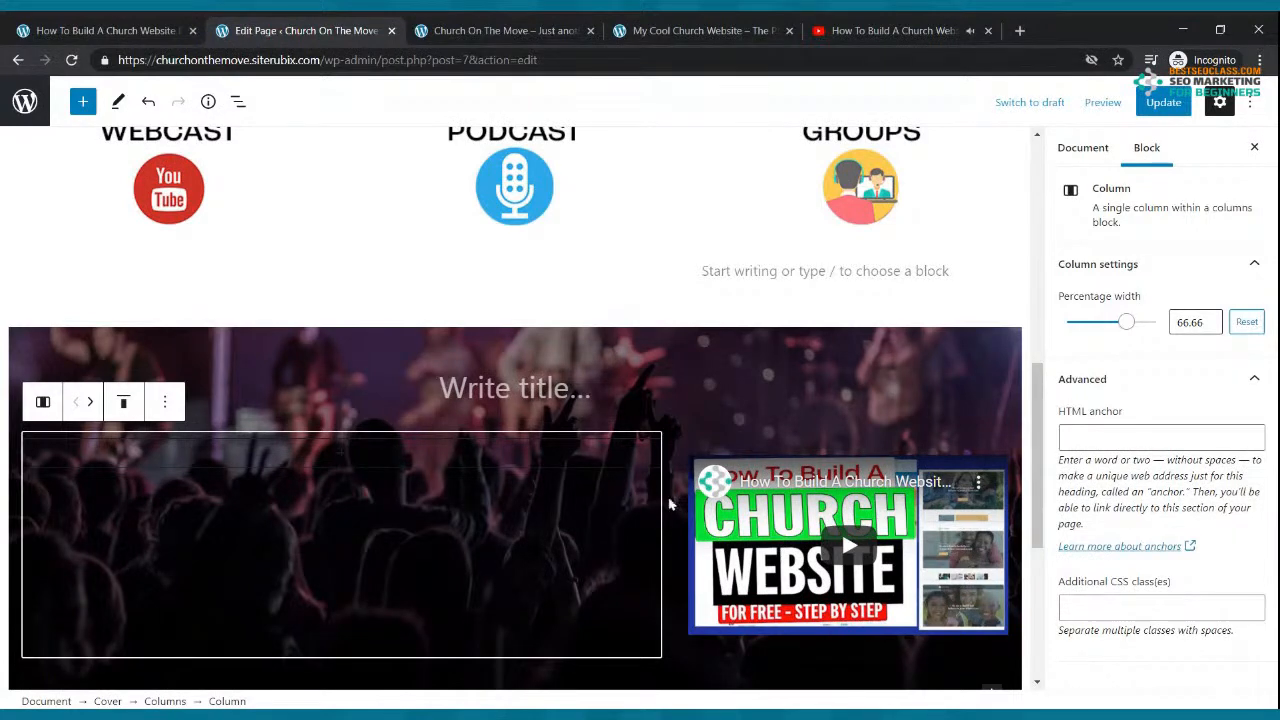
pyautogui.click(690, 478)
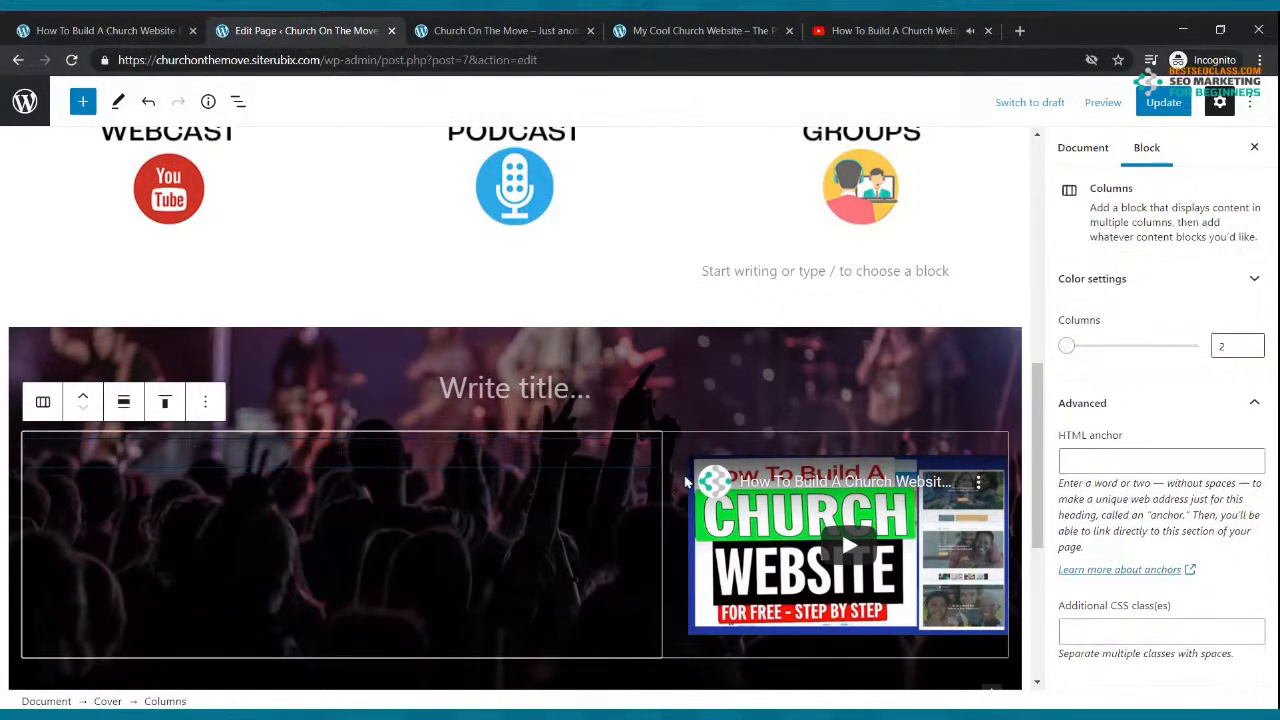
pyautogui.click(695, 522)
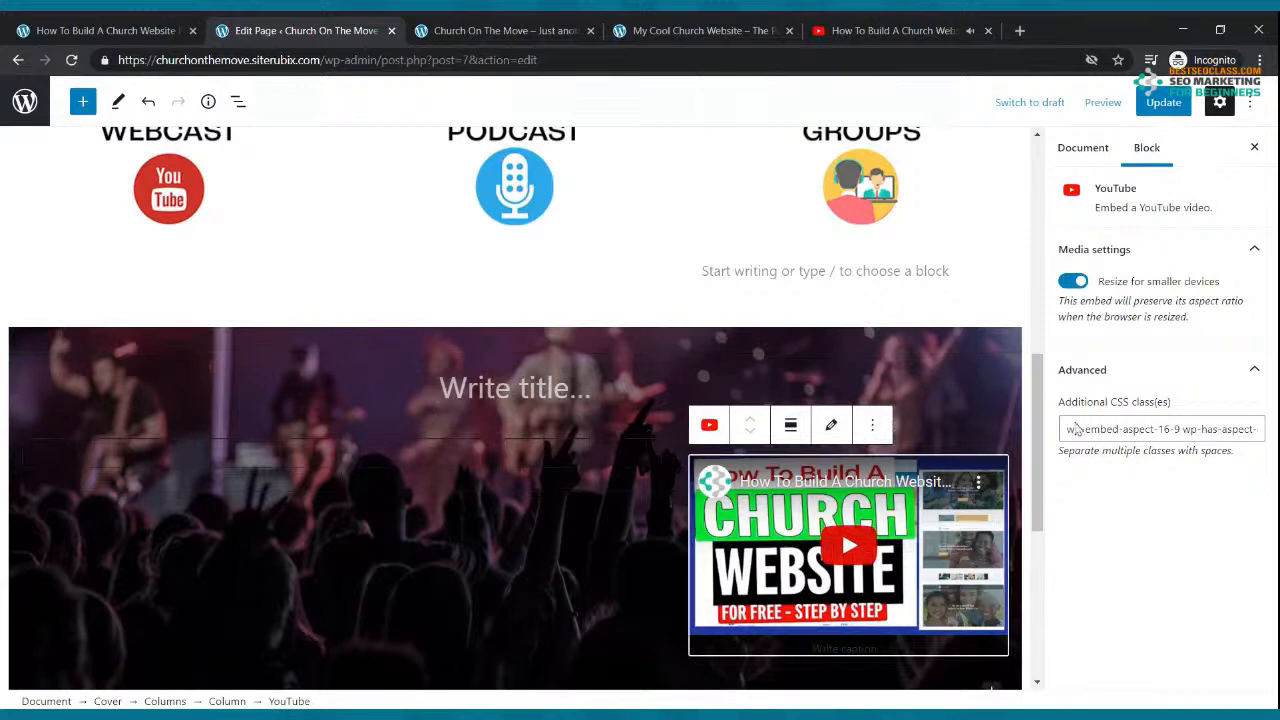
pyautogui.click(1134, 368)
# Step: Add an empty paragraph below the video caption and check its advanced settings
pyautogui.click(905, 646)
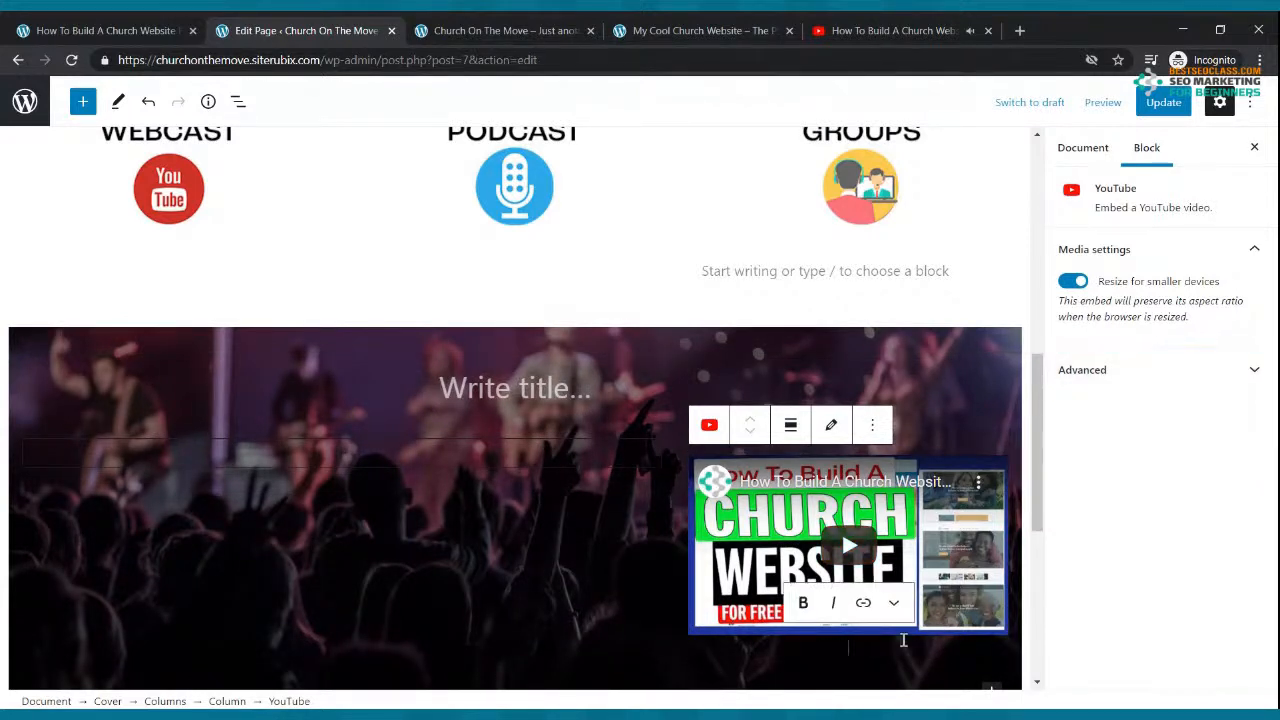
pyautogui.press('Return')
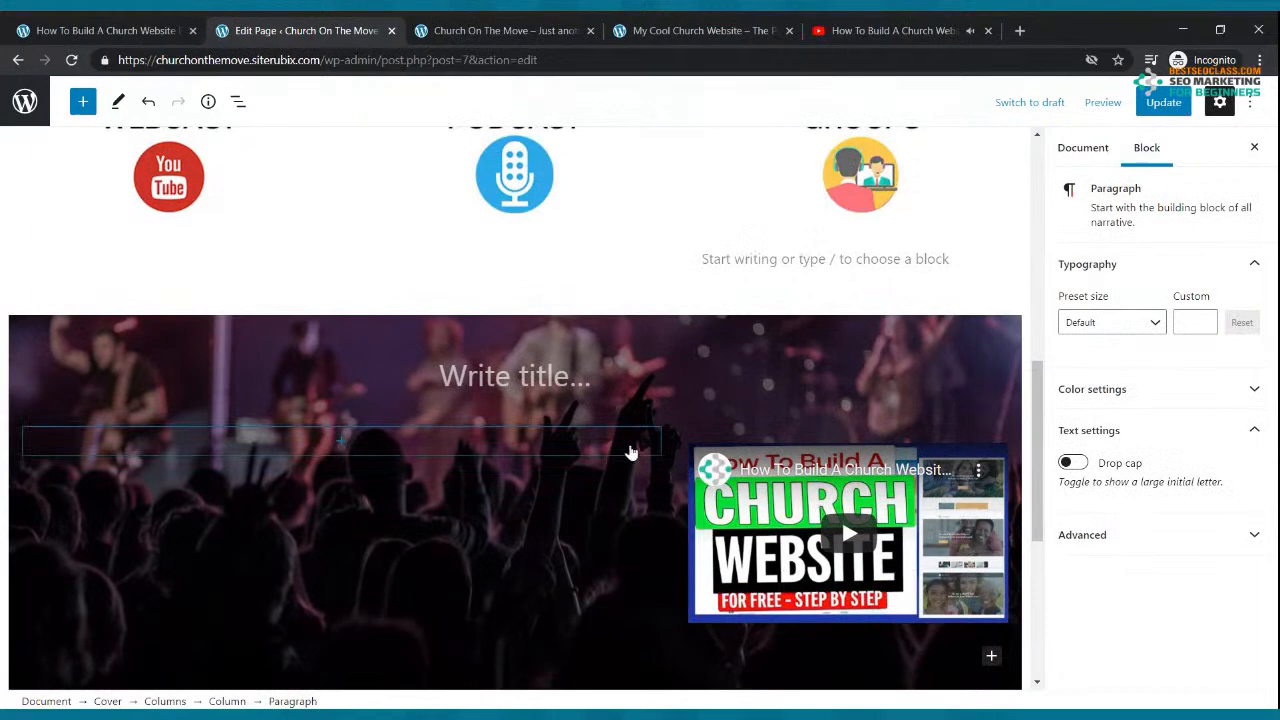
pyautogui.click(631, 452)
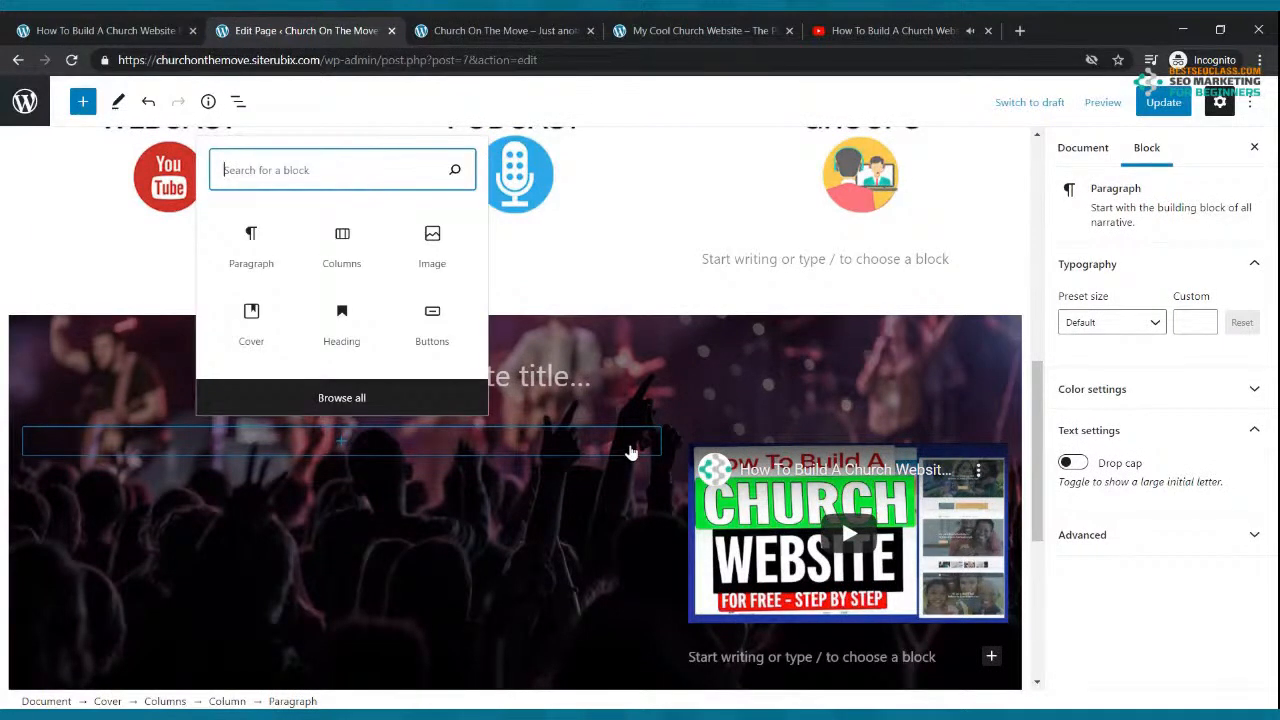
pyautogui.click(1149, 544)
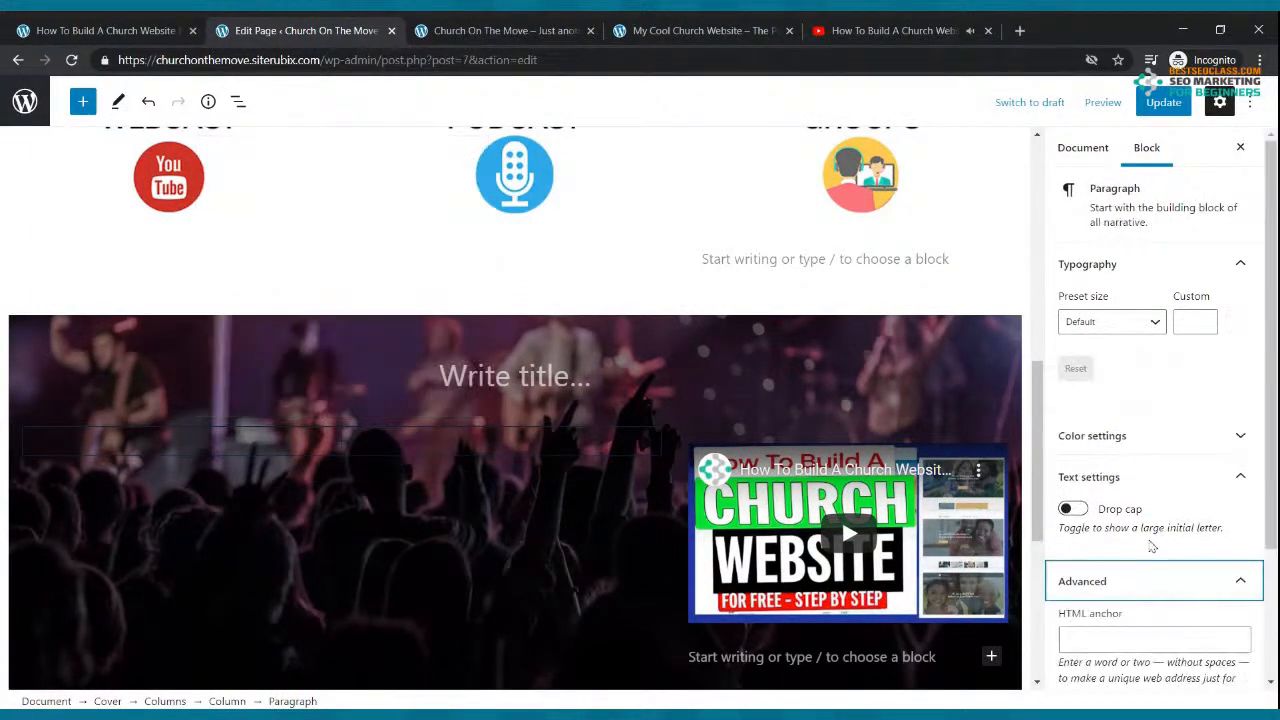
pyautogui.scroll(-4, 545, 487)
pyautogui.scroll(7, 542, 478)
pyautogui.scroll(-1, 573, 466)
pyautogui.scroll(-3, 573, 466)
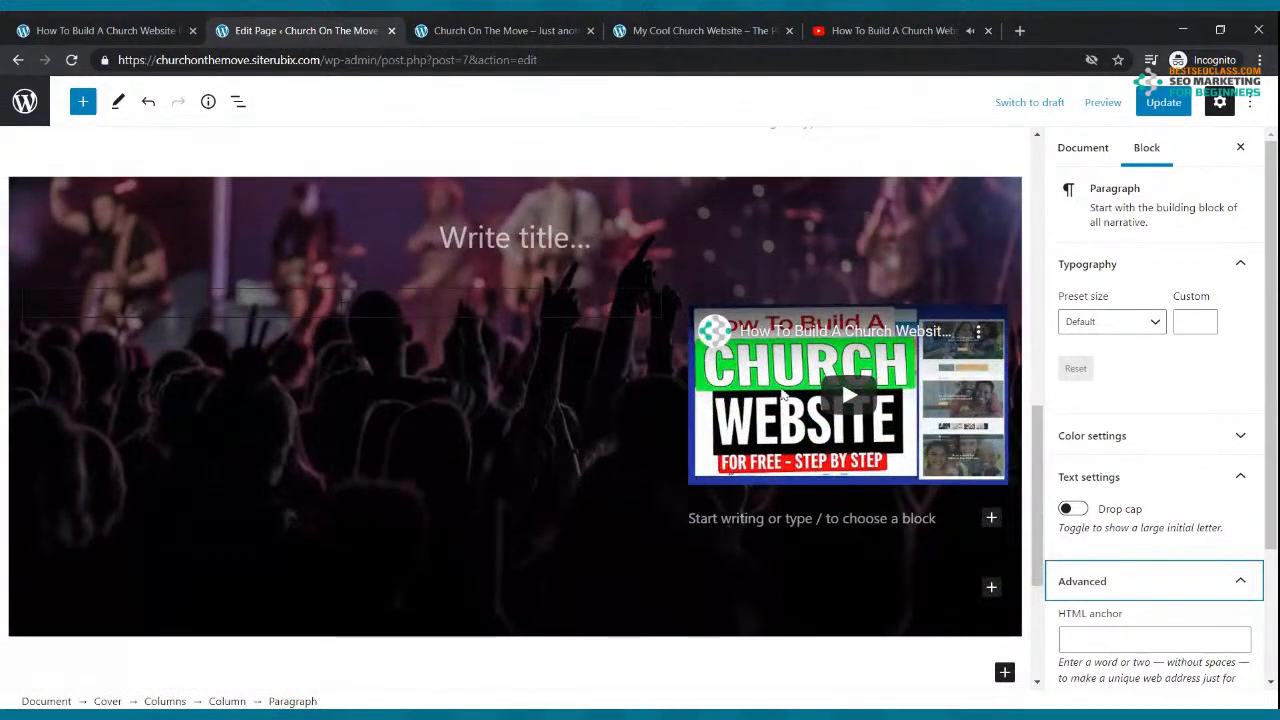
# Step: Remove the empty left column beside the video with Remove Block
pyautogui.click(645, 311)
pyautogui.click(649, 287)
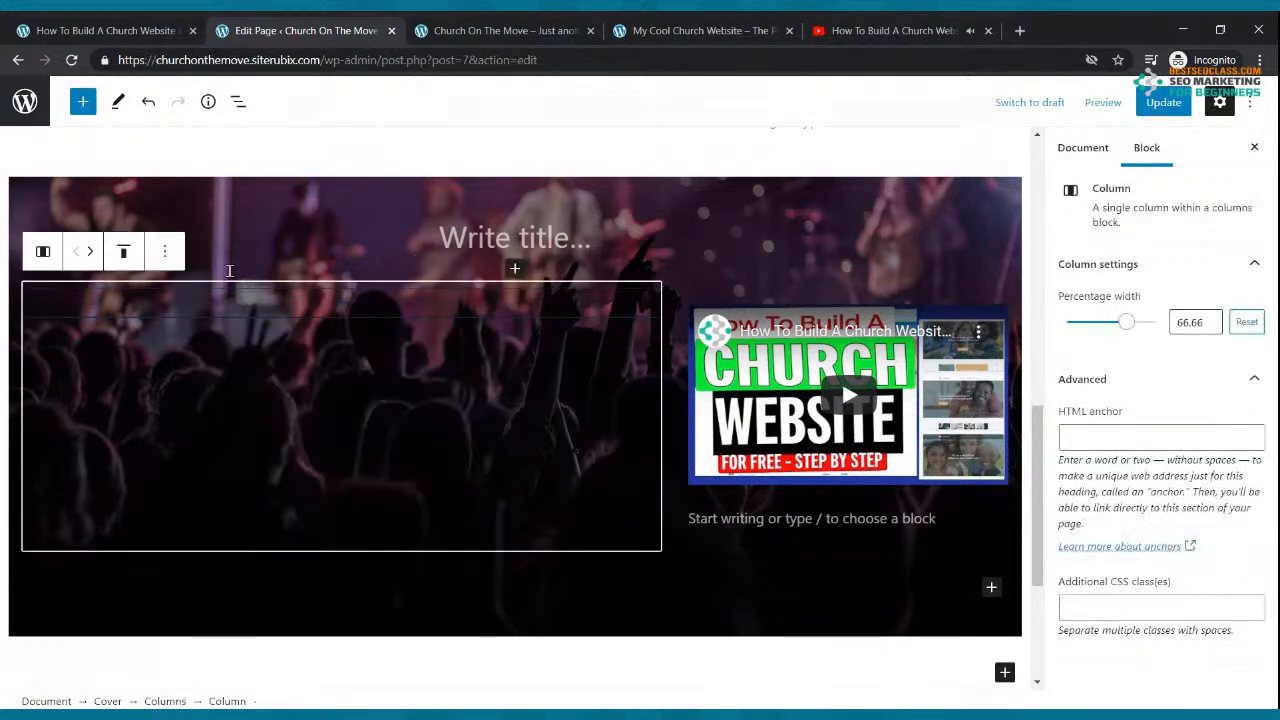
pyautogui.click(165, 254)
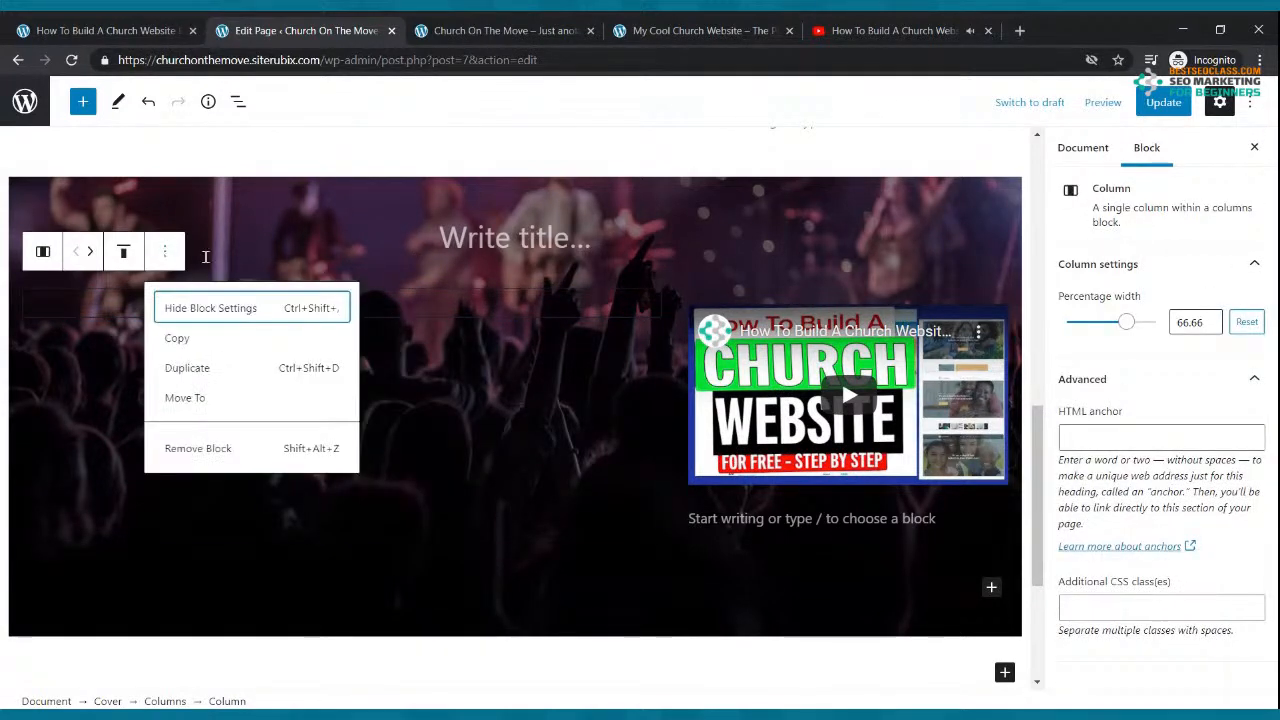
pyautogui.click(290, 448)
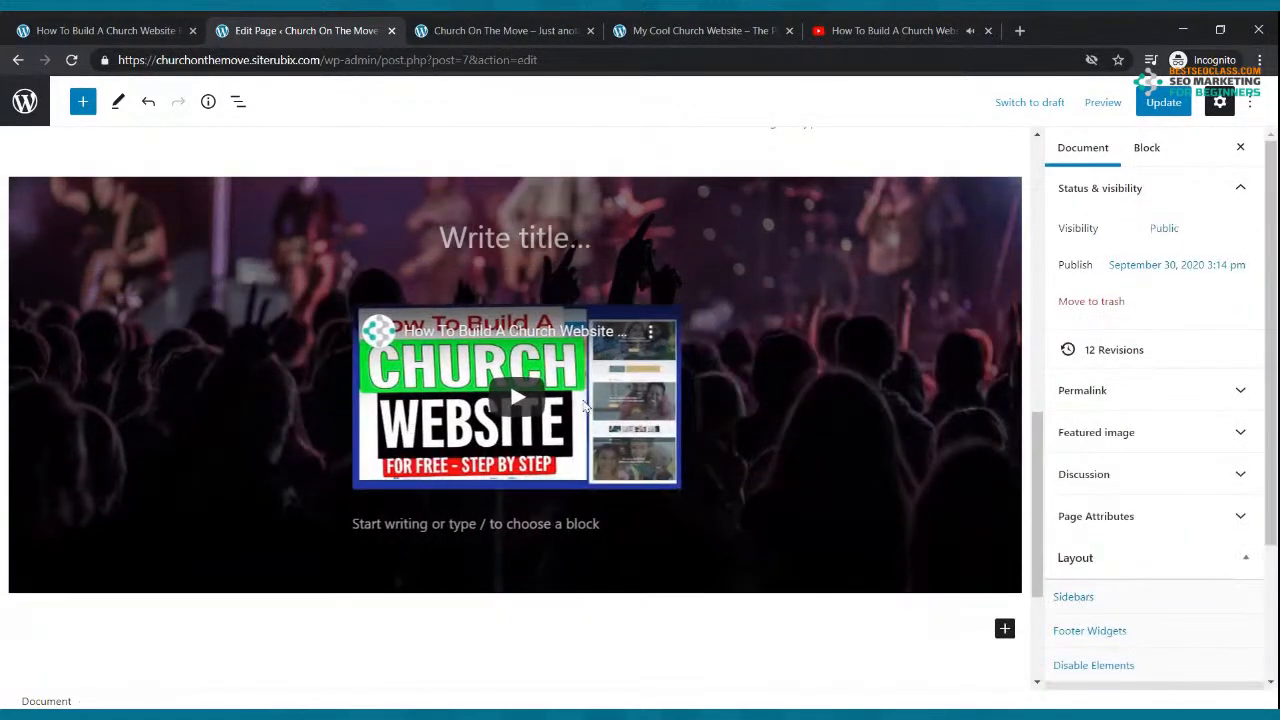
# Step: Delete the embedded YouTube video block from the concert cover
pyautogui.click(650, 314)
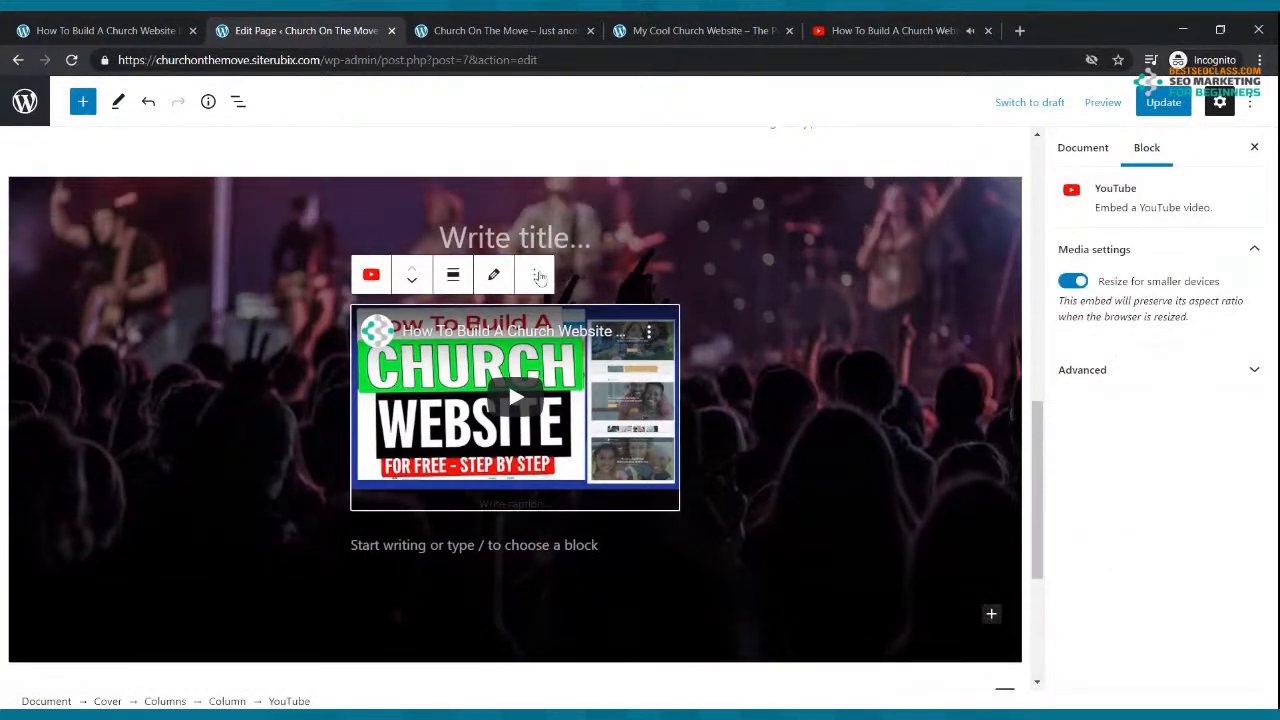
pyautogui.click(537, 275)
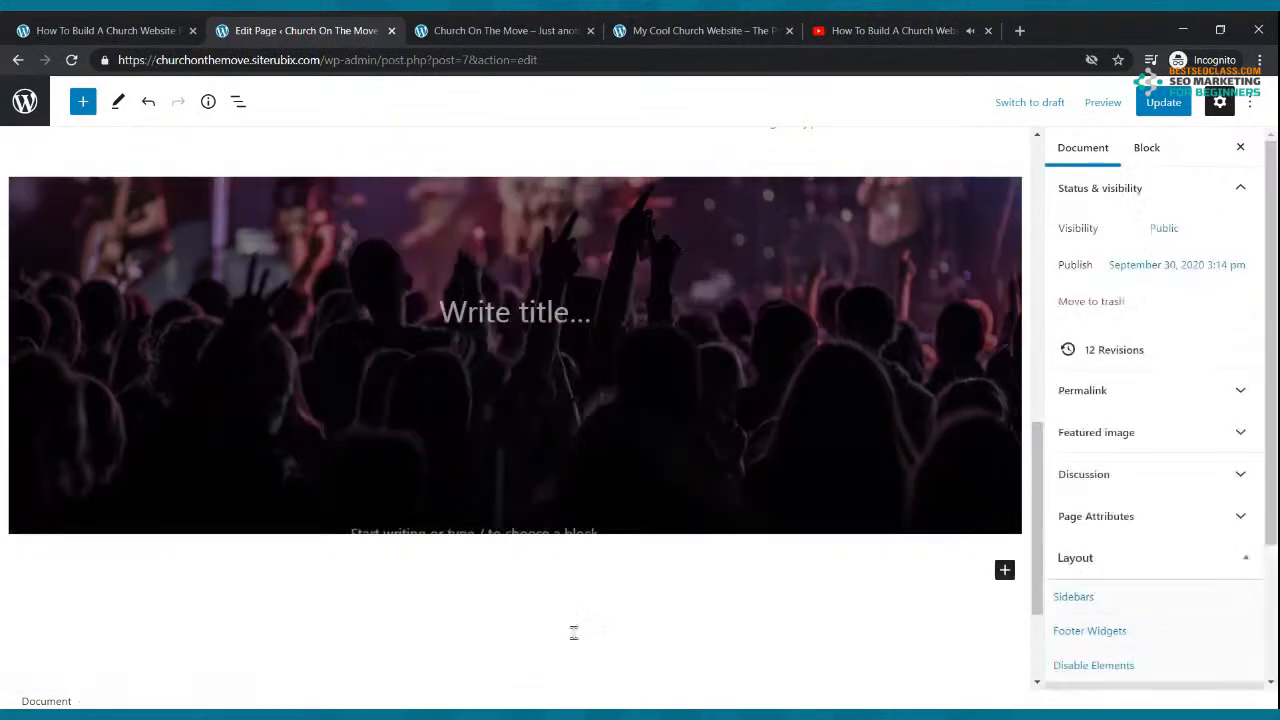
pyautogui.click(568, 641)
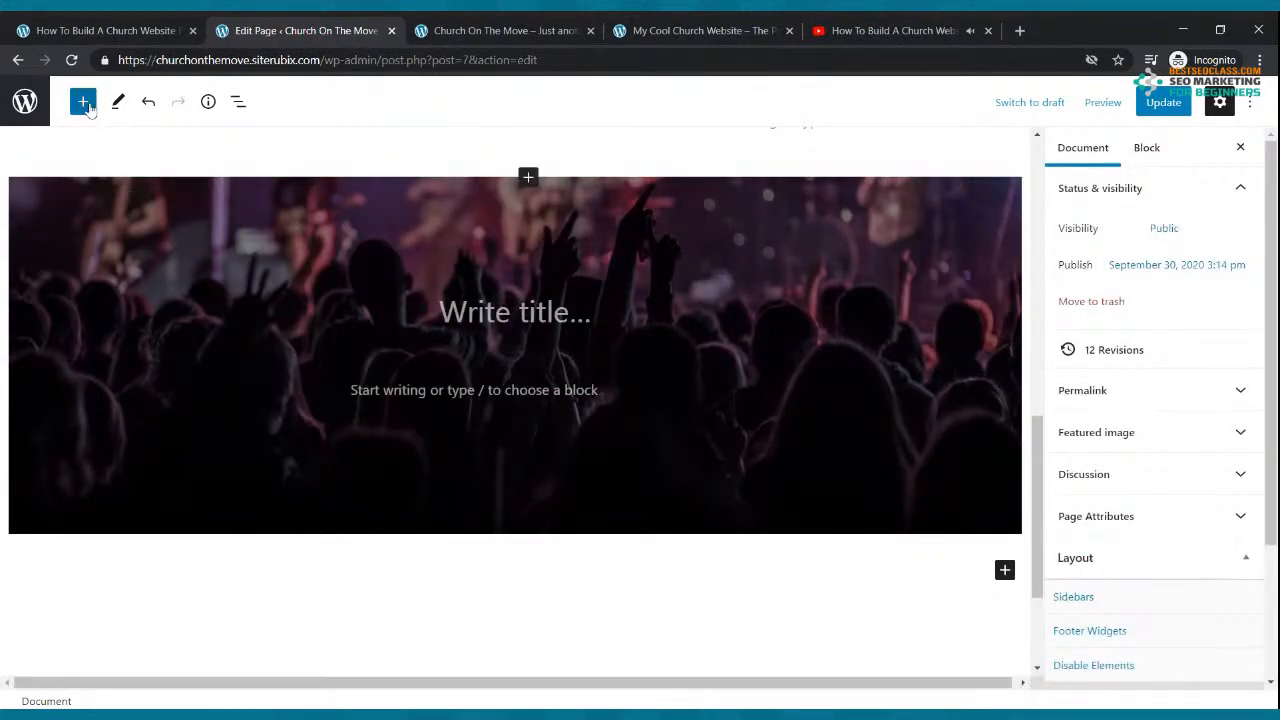
# Step: Insert a Columns block, found by searching 'col', with a 30/70 split beneath the cover
pyautogui.click(86, 104)
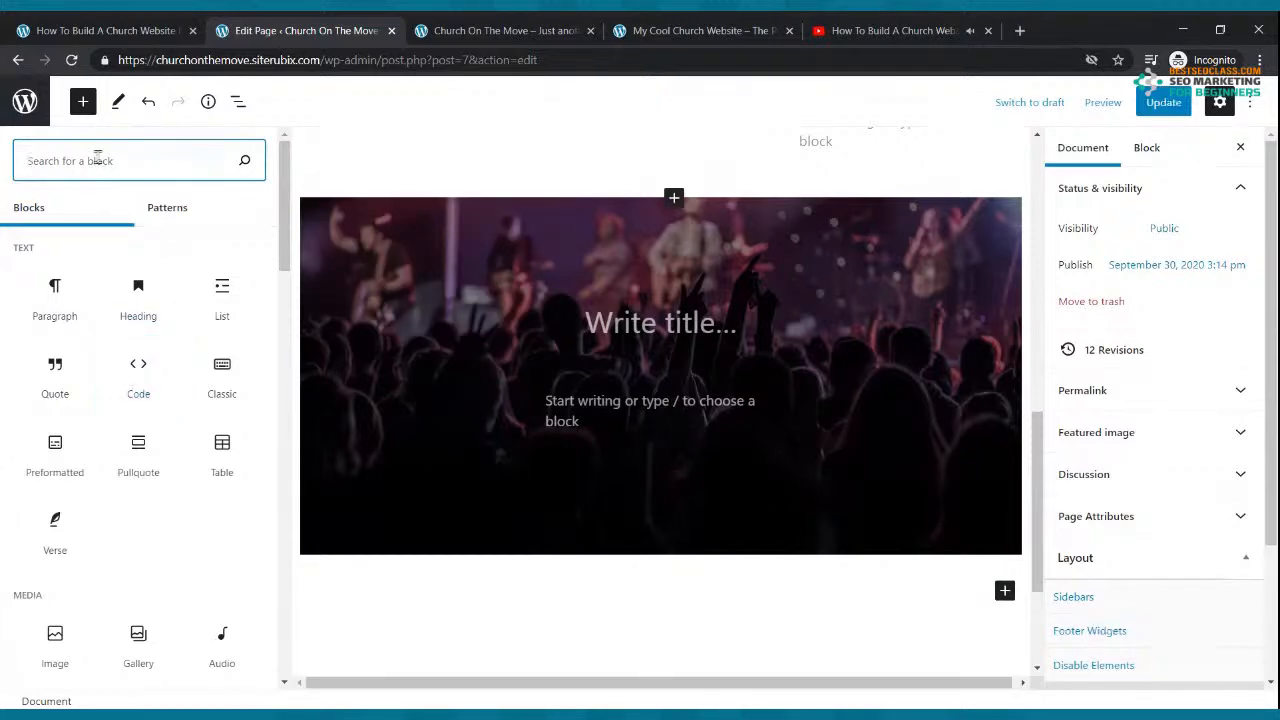
pyautogui.write('col')
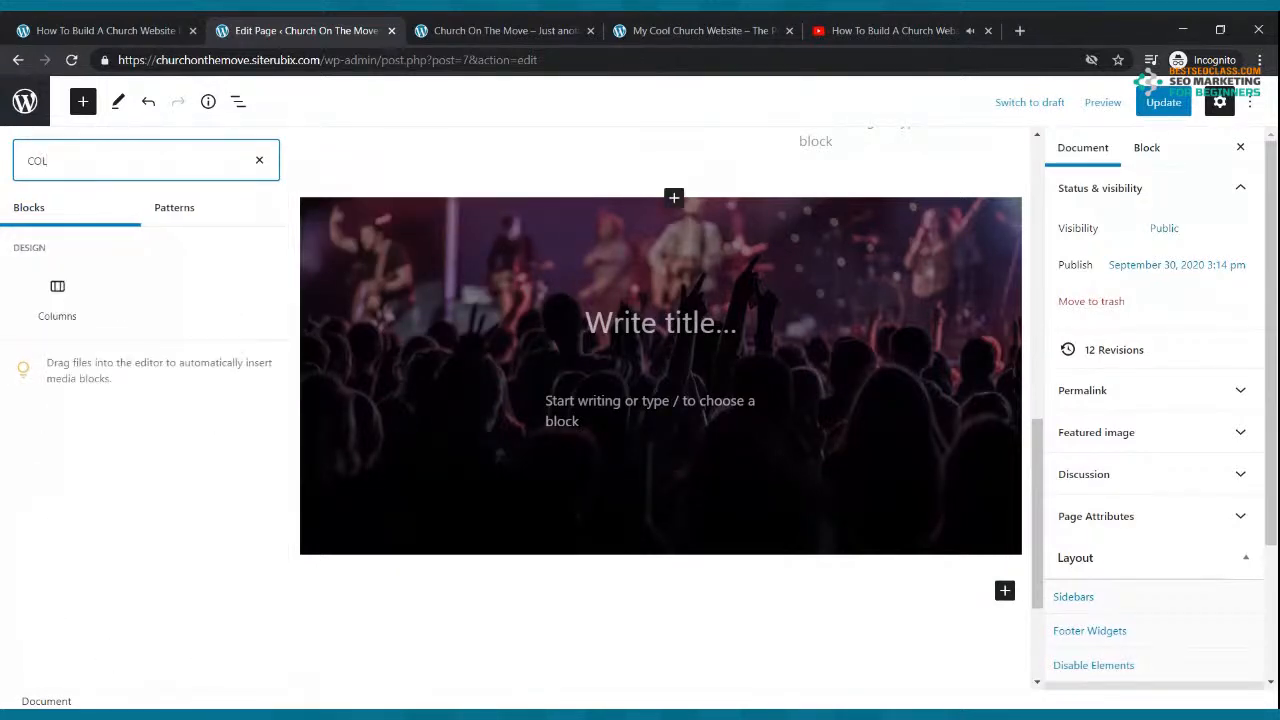
pyautogui.click(60, 300)
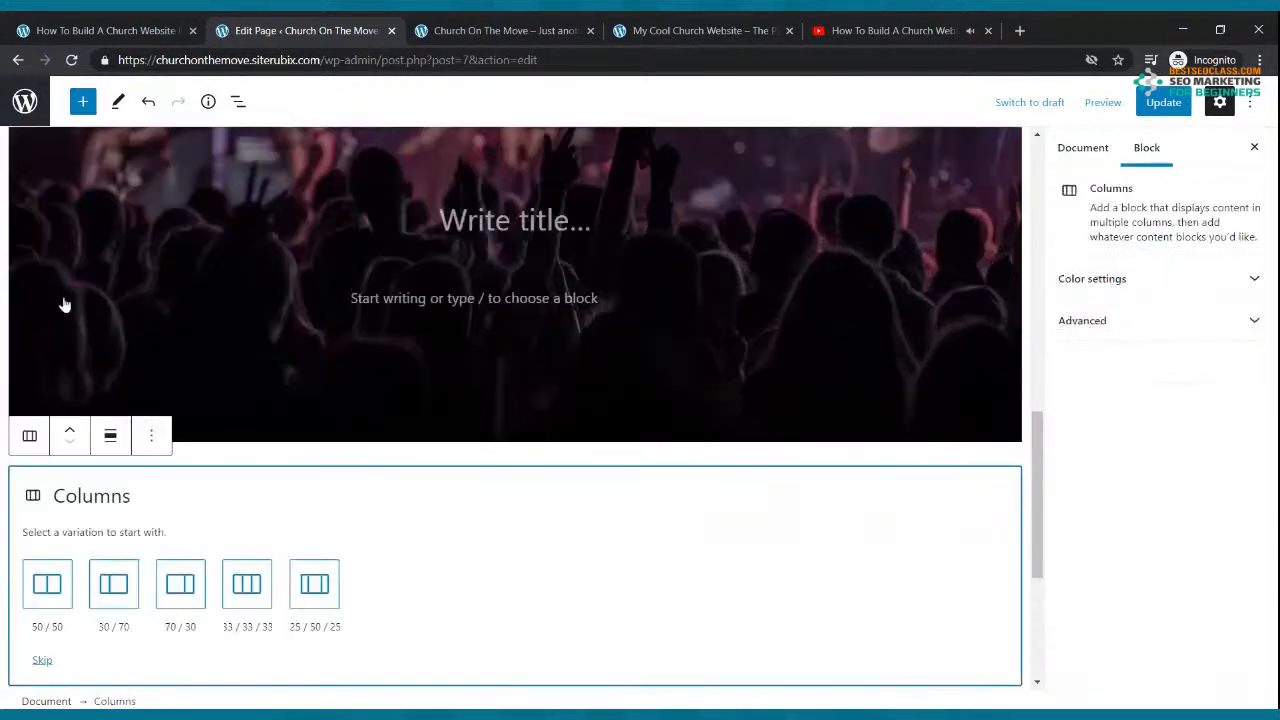
pyautogui.click(114, 585)
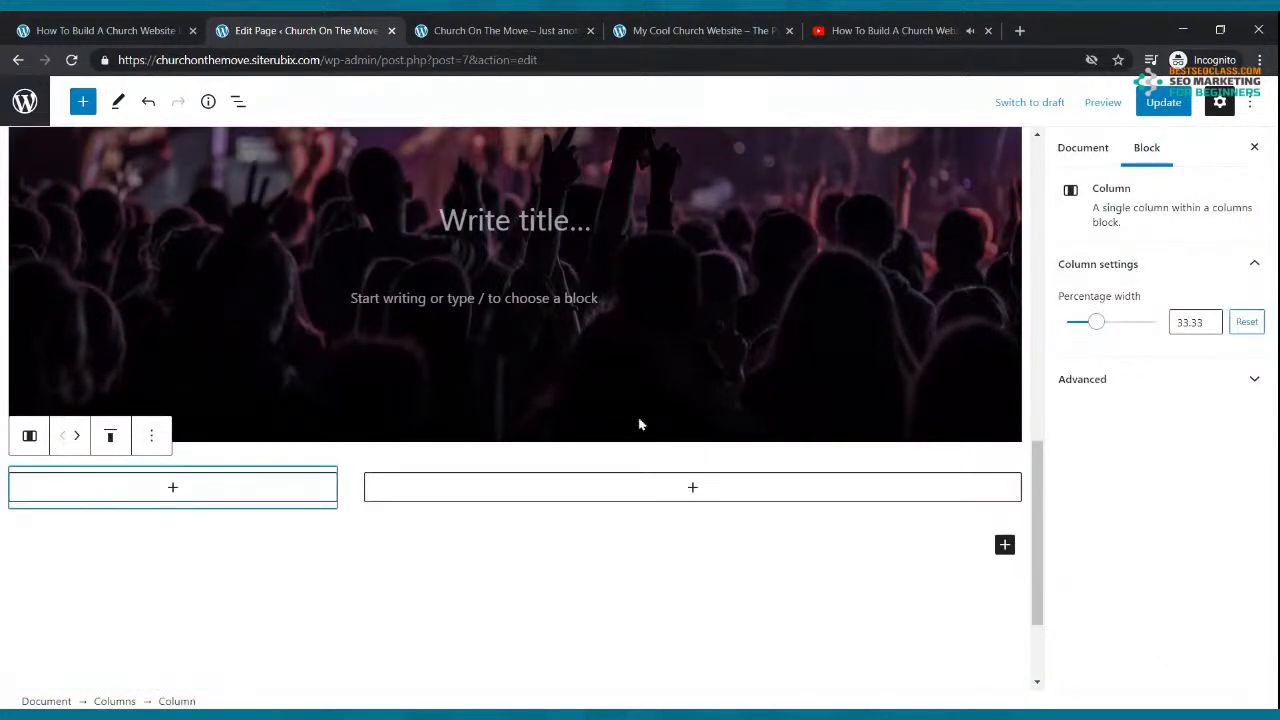
pyautogui.click(466, 297)
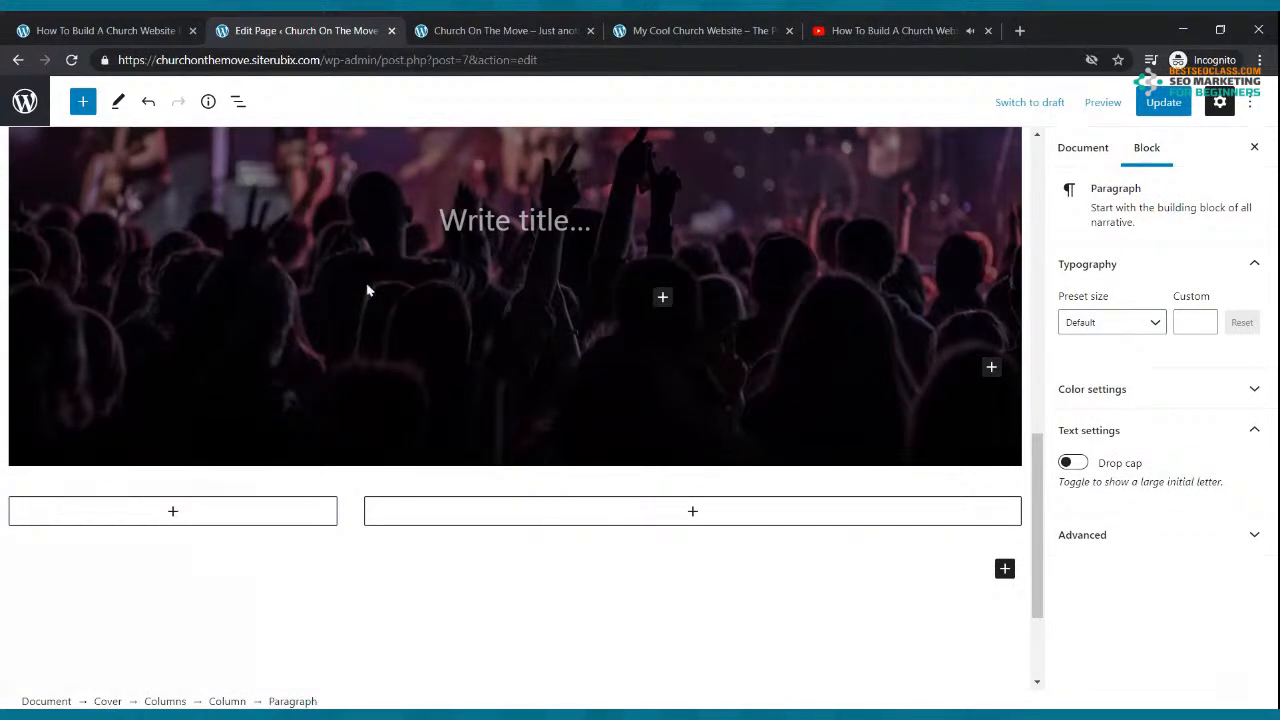
# Step: Add a 30/70 Columns block inside the cover, then delete both inner columns
pyautogui.click(665, 300)
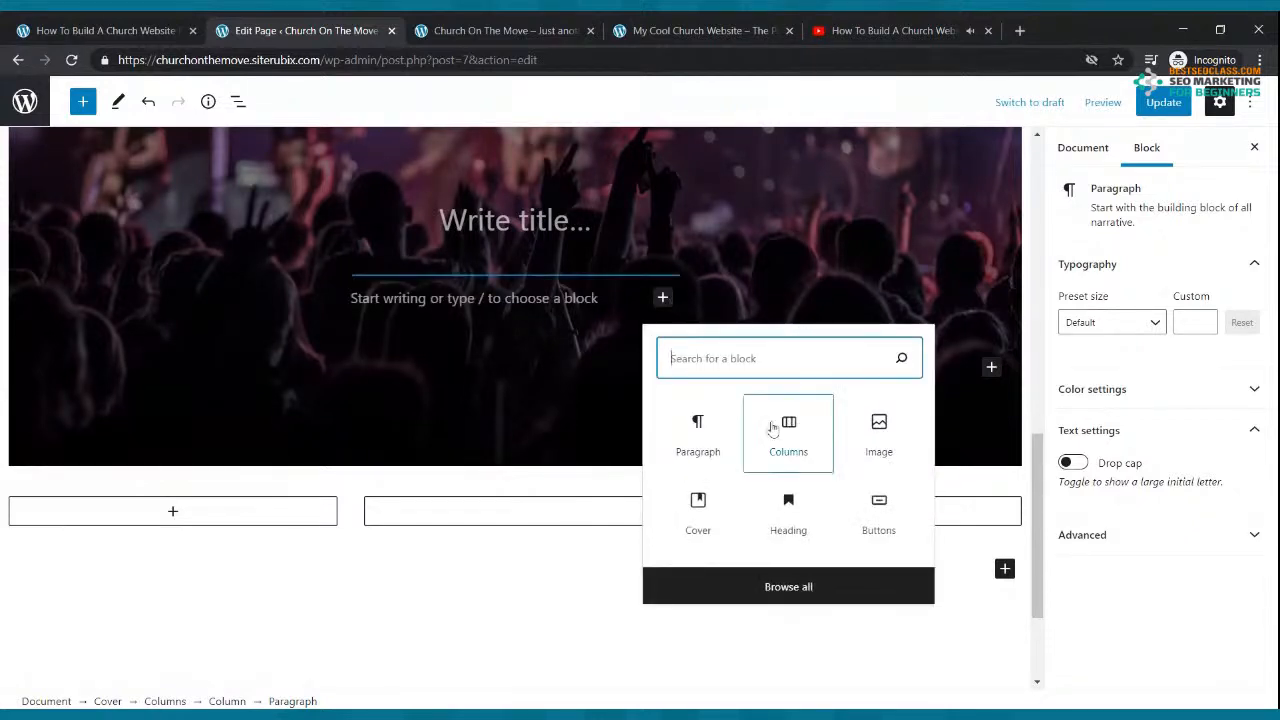
pyautogui.click(775, 425)
pyautogui.click(474, 366)
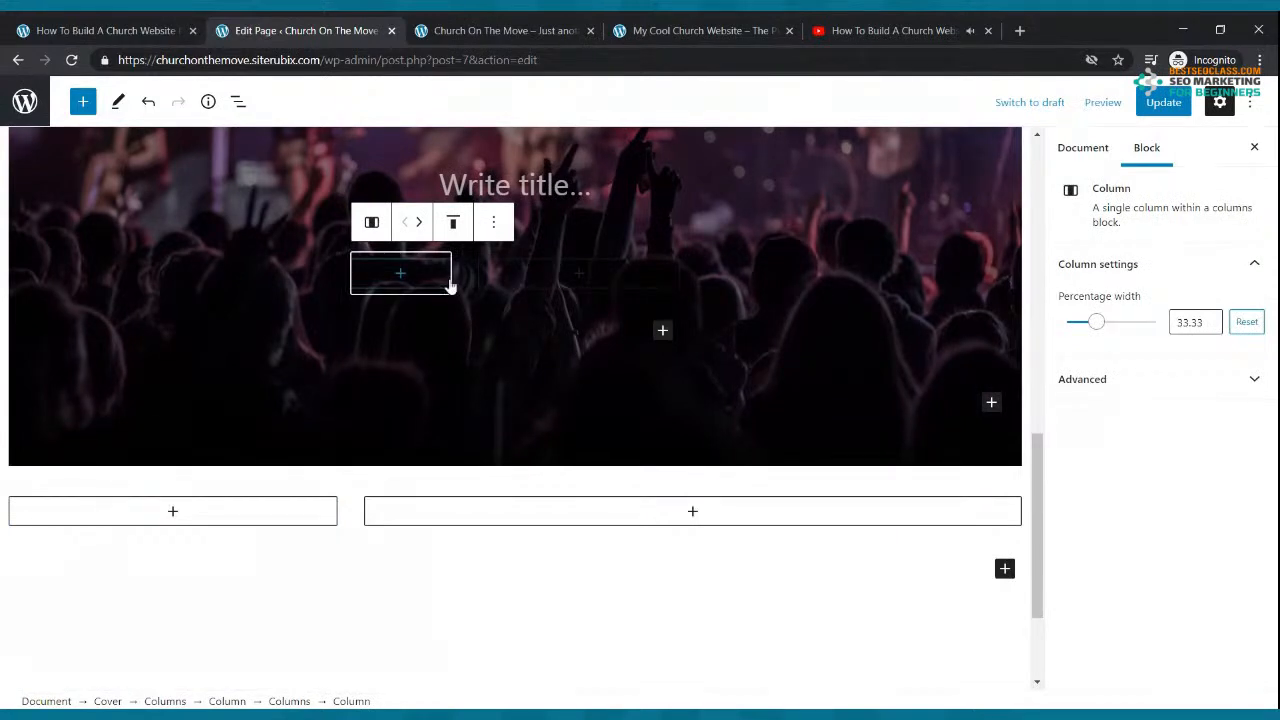
pyautogui.click(493, 222)
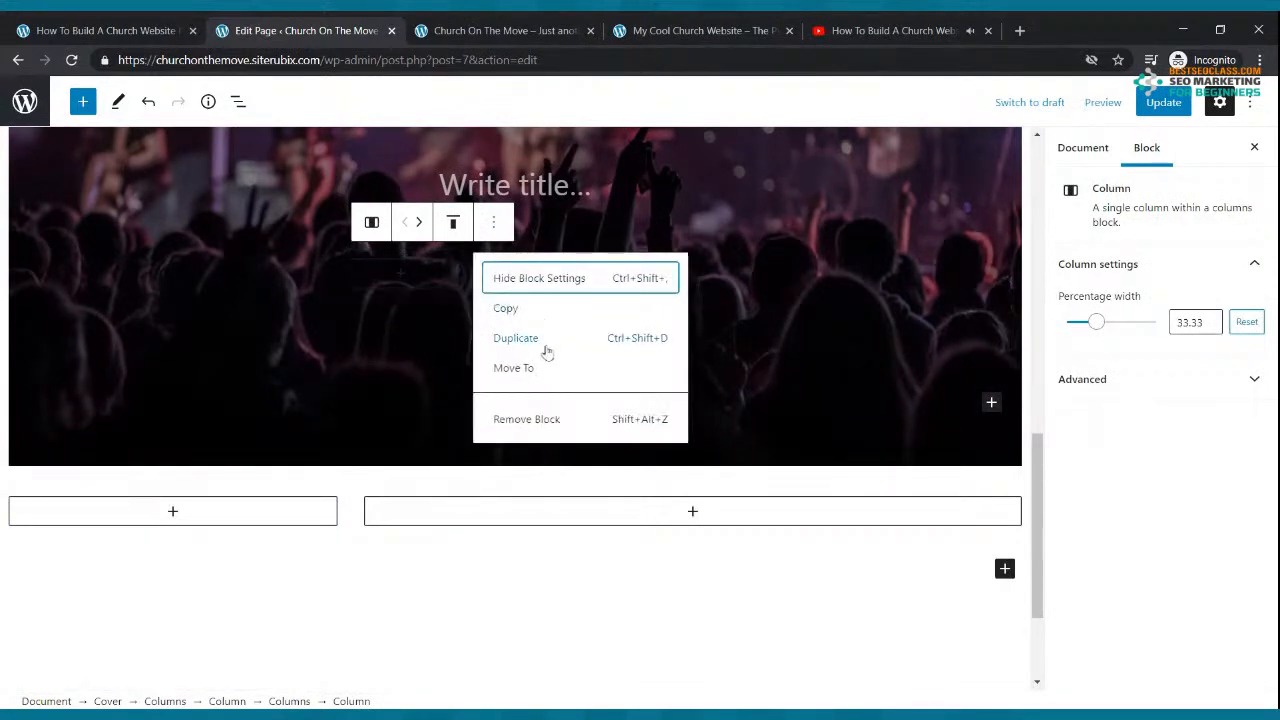
pyautogui.click(535, 419)
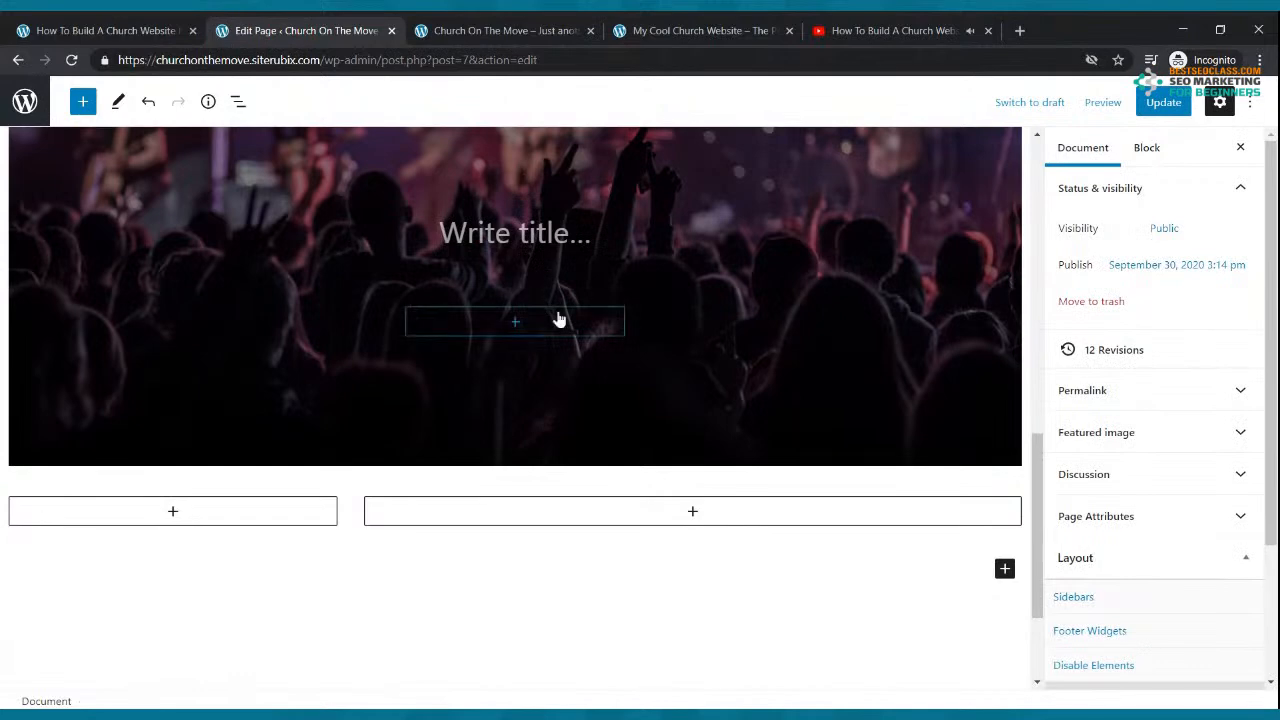
pyautogui.click(559, 318)
pyautogui.click(591, 322)
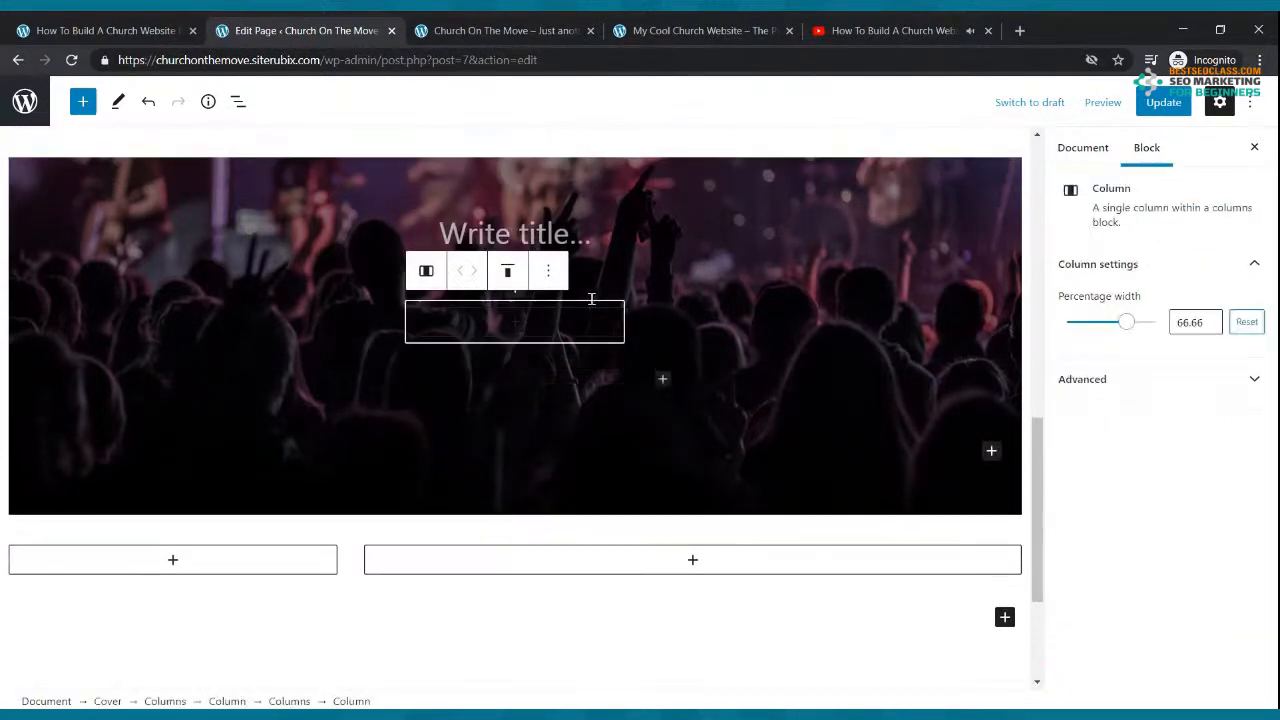
pyautogui.click(548, 271)
pyautogui.click(605, 462)
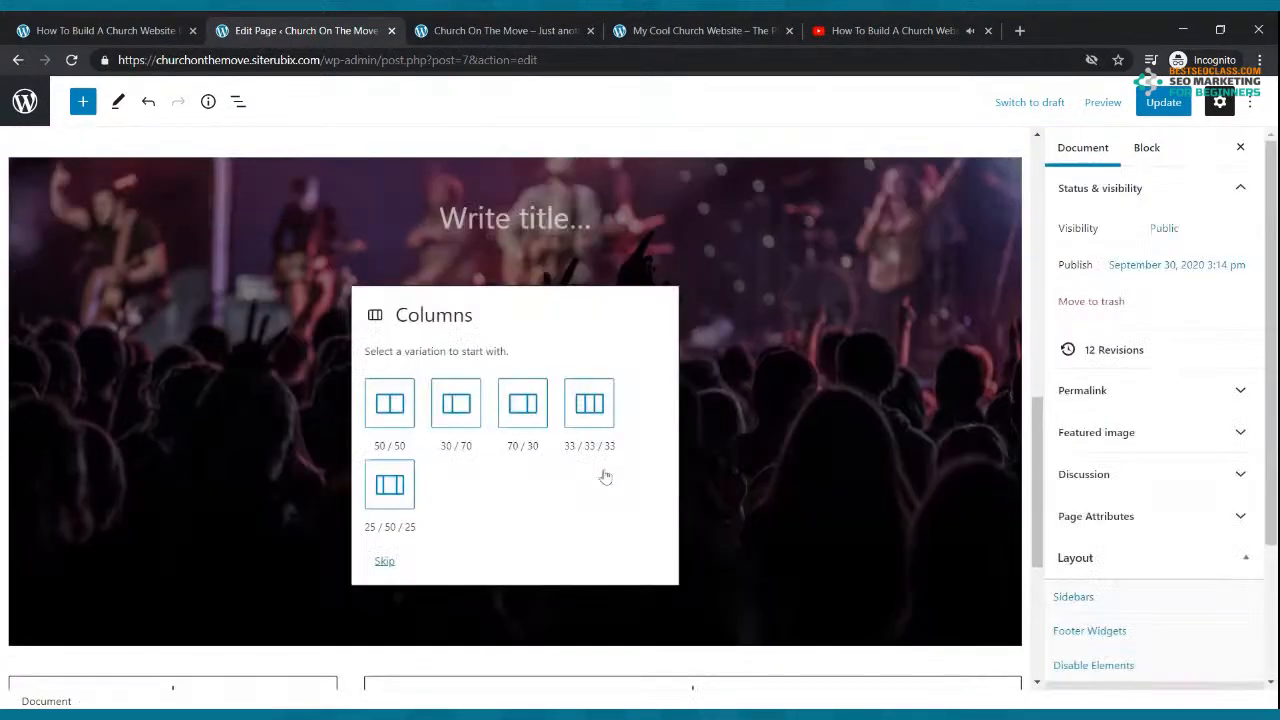
# Step: Select the leftover inner Columns block inside the cover
pyautogui.click(688, 312)
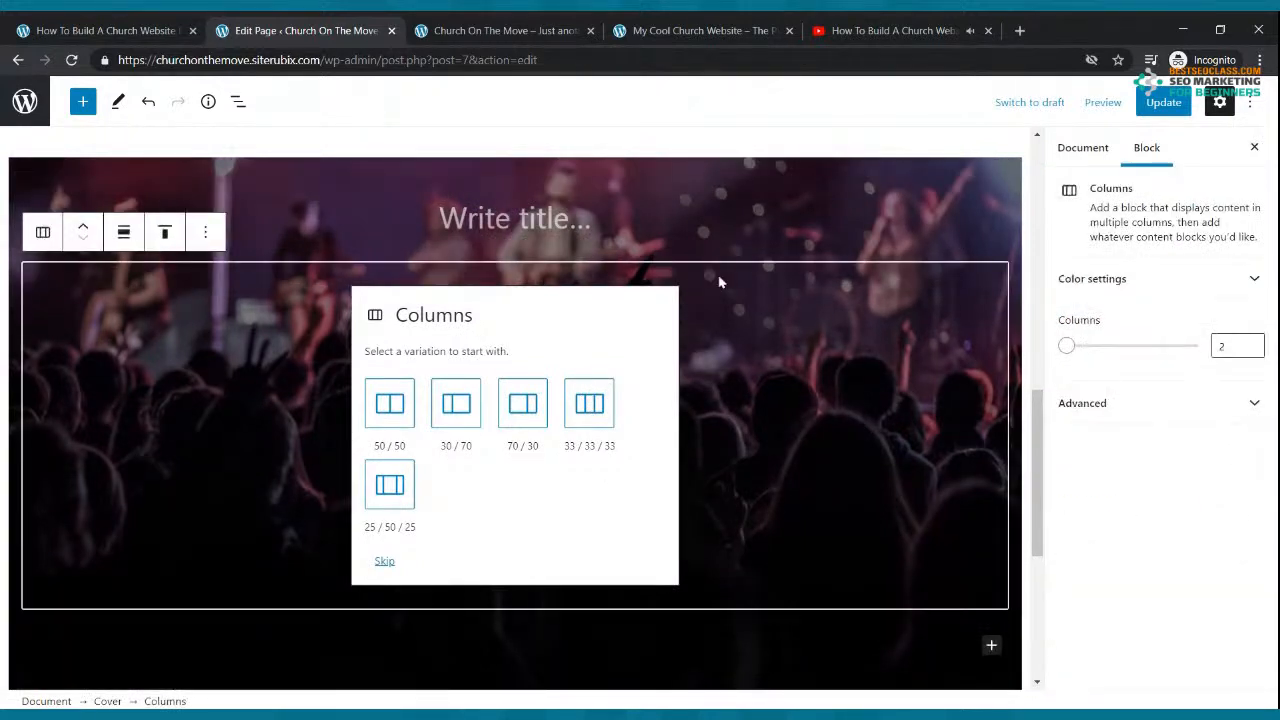
pyautogui.click(743, 245)
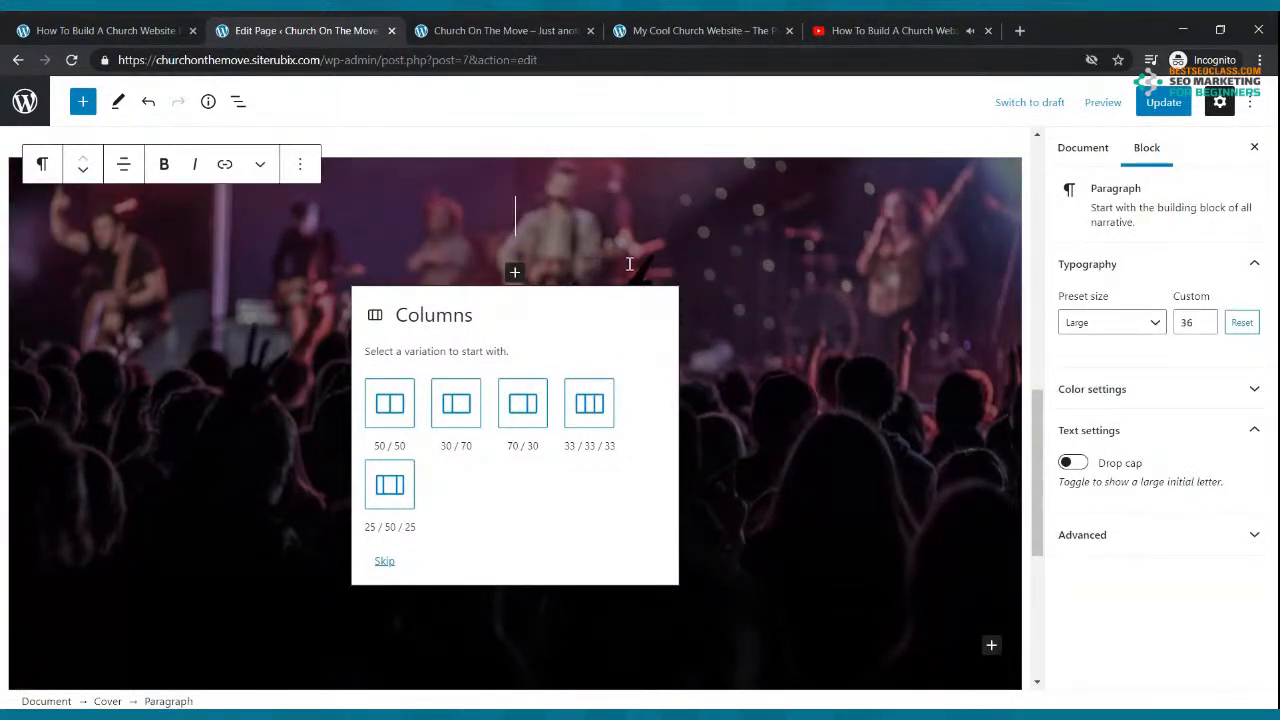
pyautogui.click(516, 245)
pyautogui.click(890, 510)
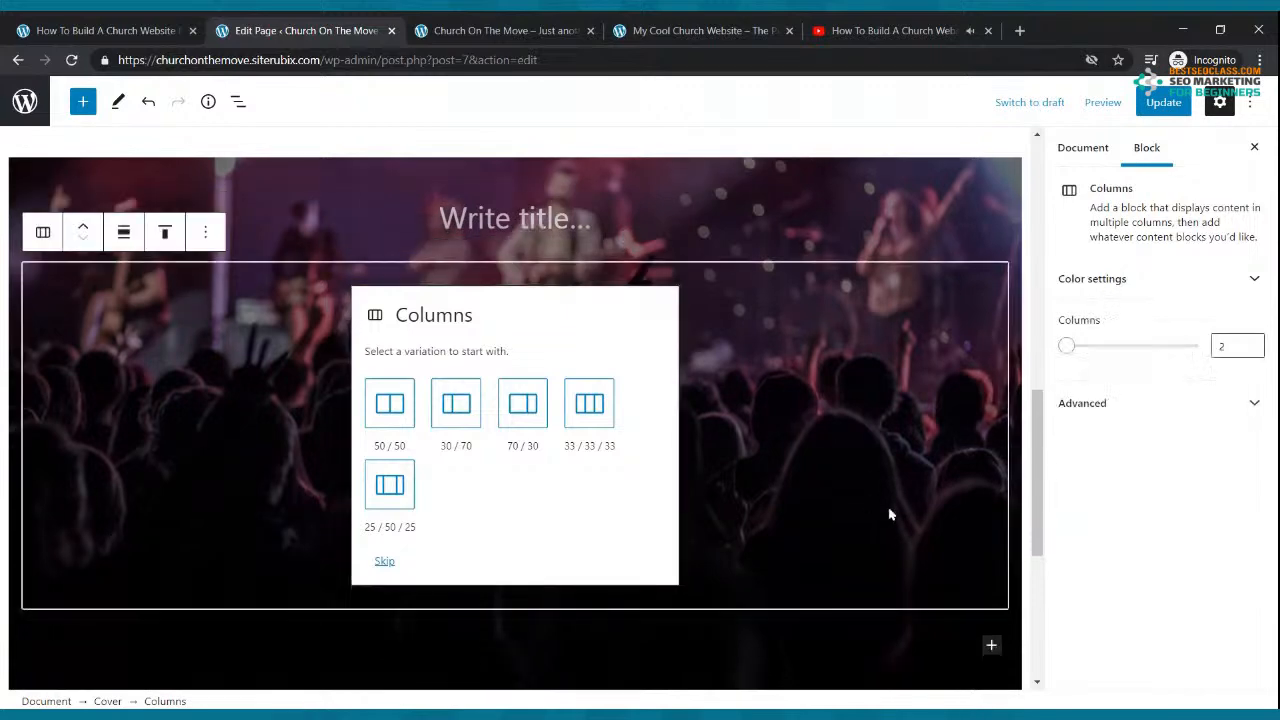
pyautogui.scroll(-4, 745, 520)
pyautogui.click(704, 377)
pyautogui.scroll(3, 690, 384)
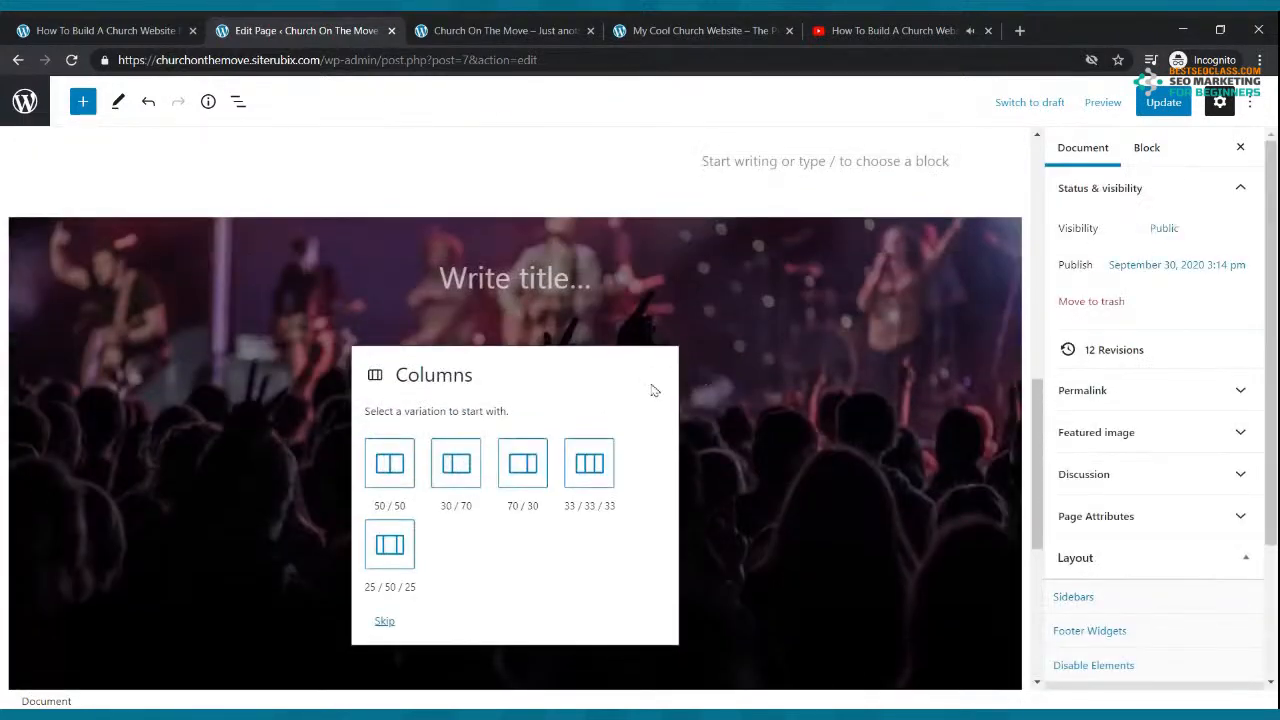
# Step: Skip to default columns, delete the extra inner column, and dismiss the block chooser
pyautogui.click(390, 617)
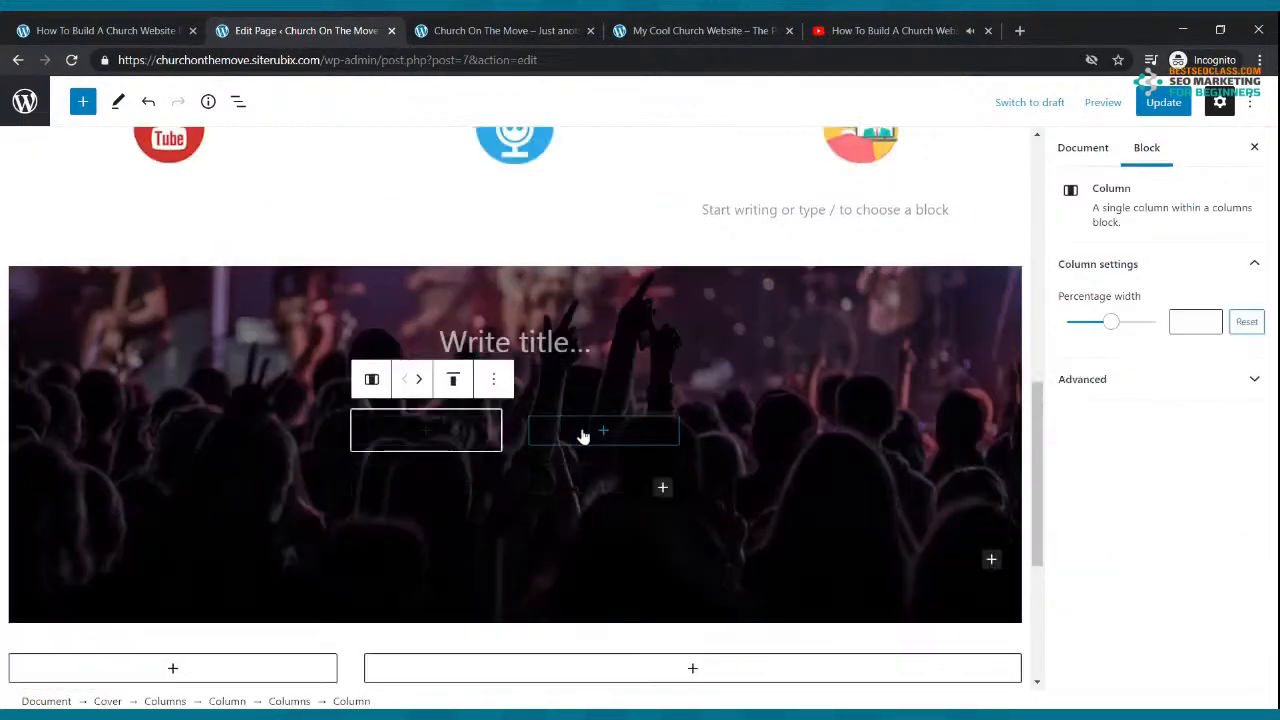
pyautogui.click(494, 379)
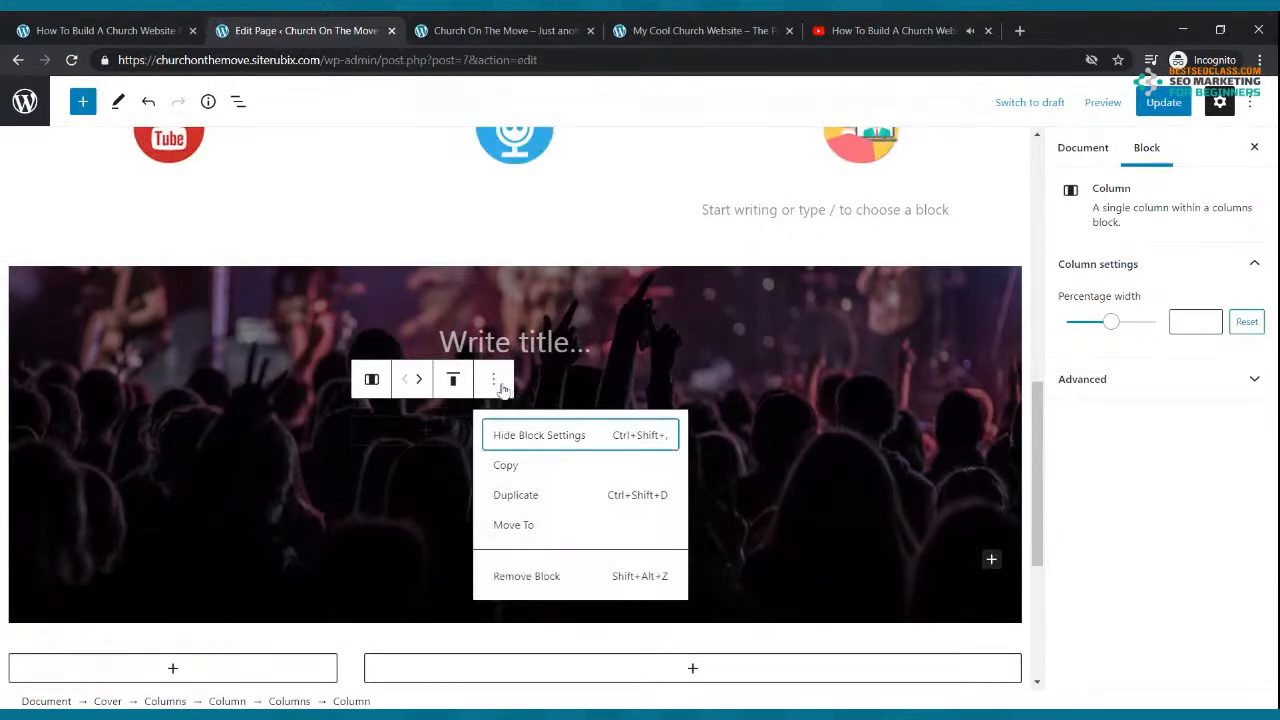
pyautogui.click(543, 574)
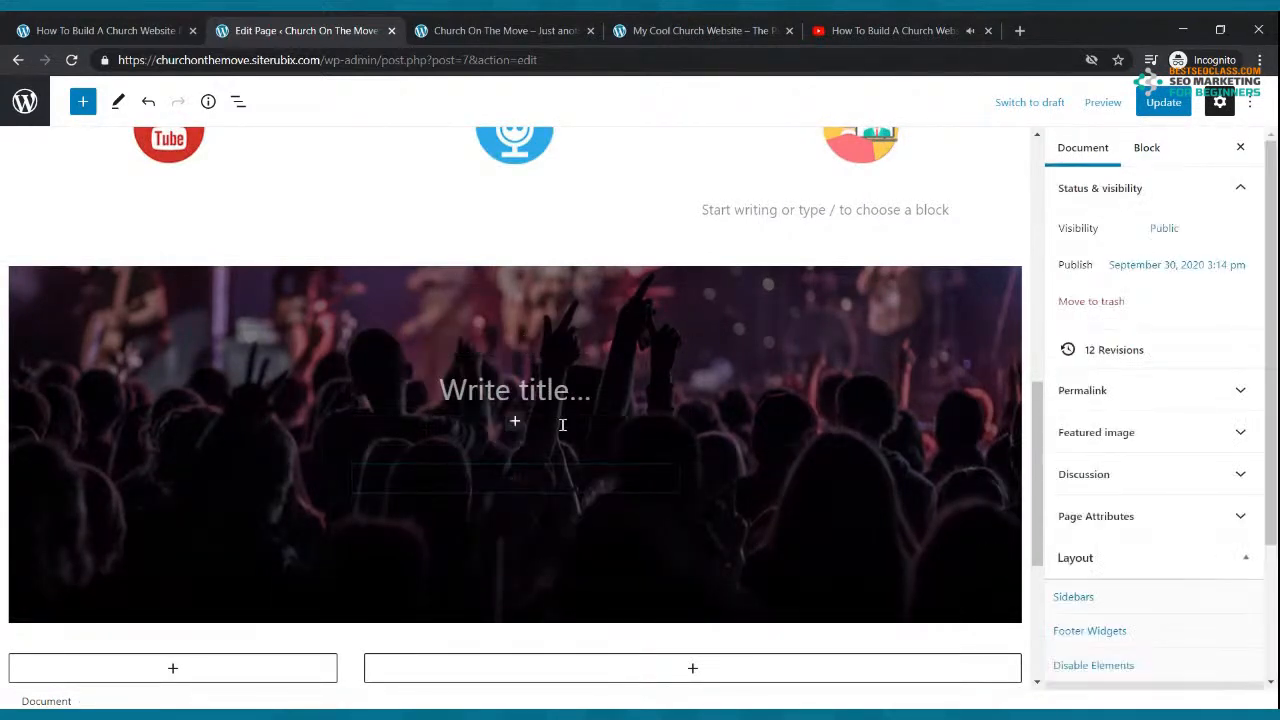
pyautogui.click(563, 481)
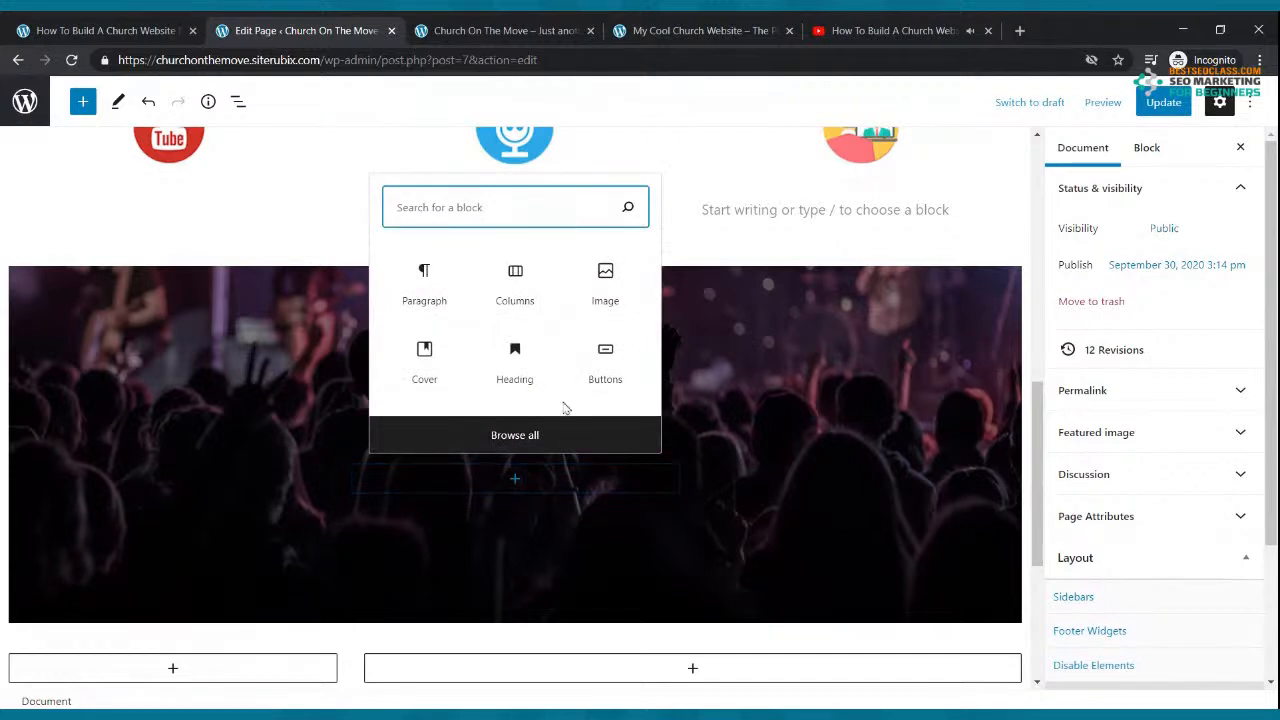
pyautogui.click(729, 309)
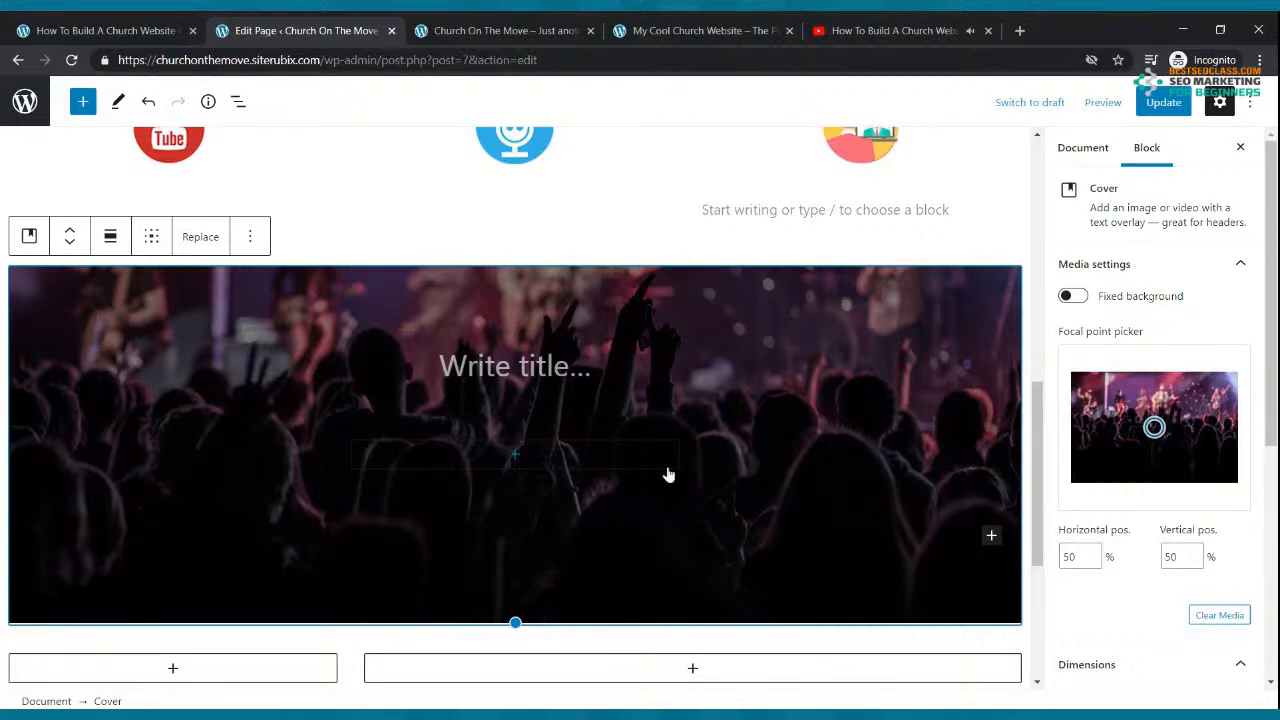
# Step: Insert a 30/70 Columns layout into the concert-photo cover and open the right column's block chooser
pyautogui.click(991, 540)
pyautogui.click(868, 342)
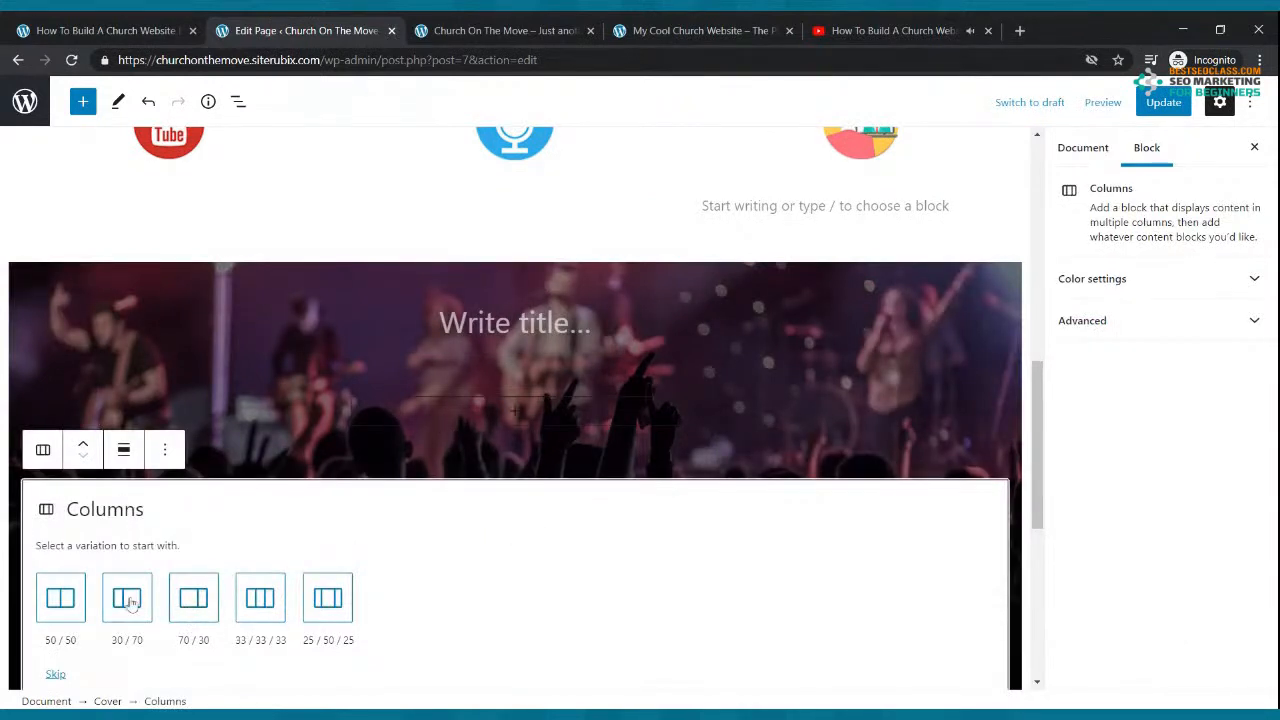
pyautogui.click(128, 598)
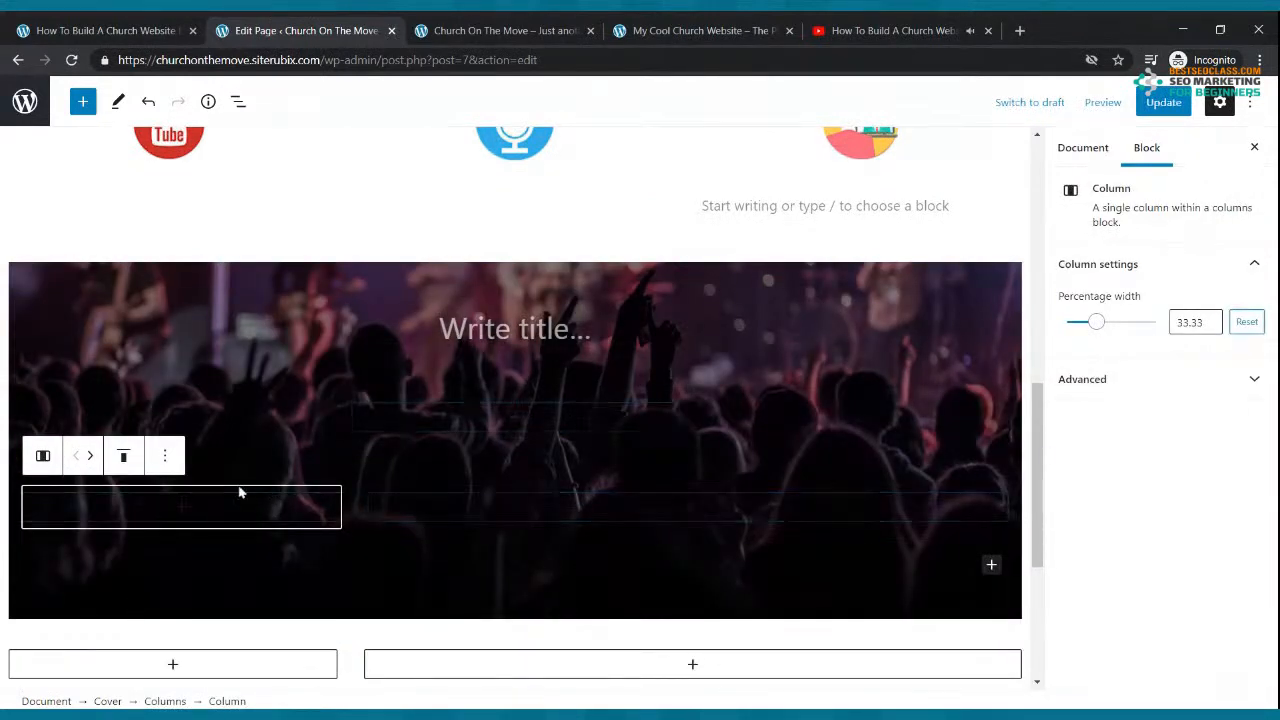
pyautogui.click(479, 518)
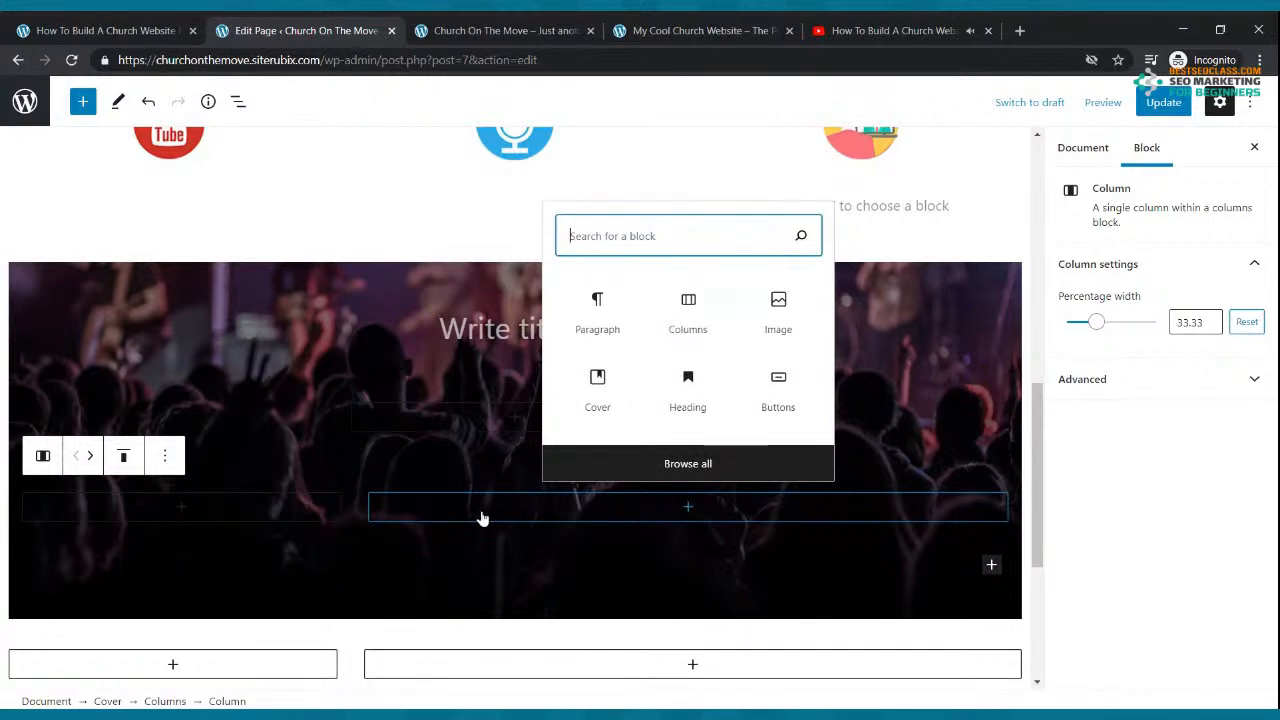
pyautogui.click(690, 512)
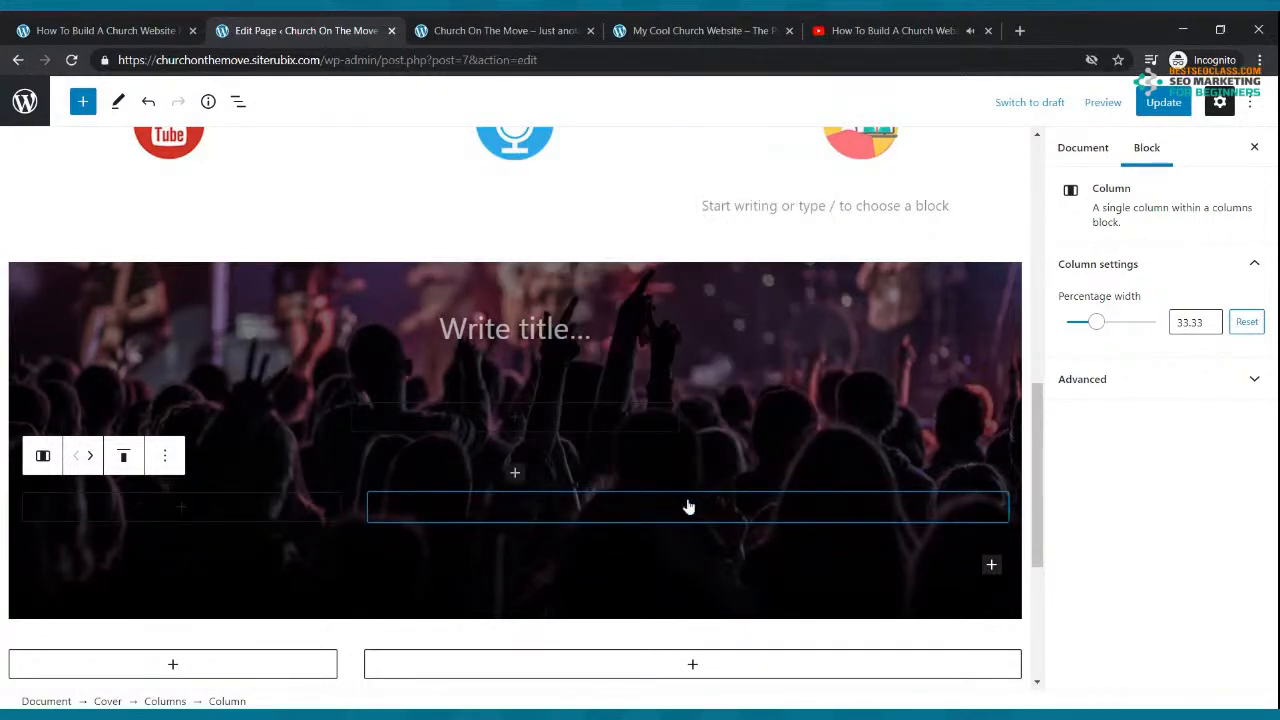
pyautogui.click(688, 509)
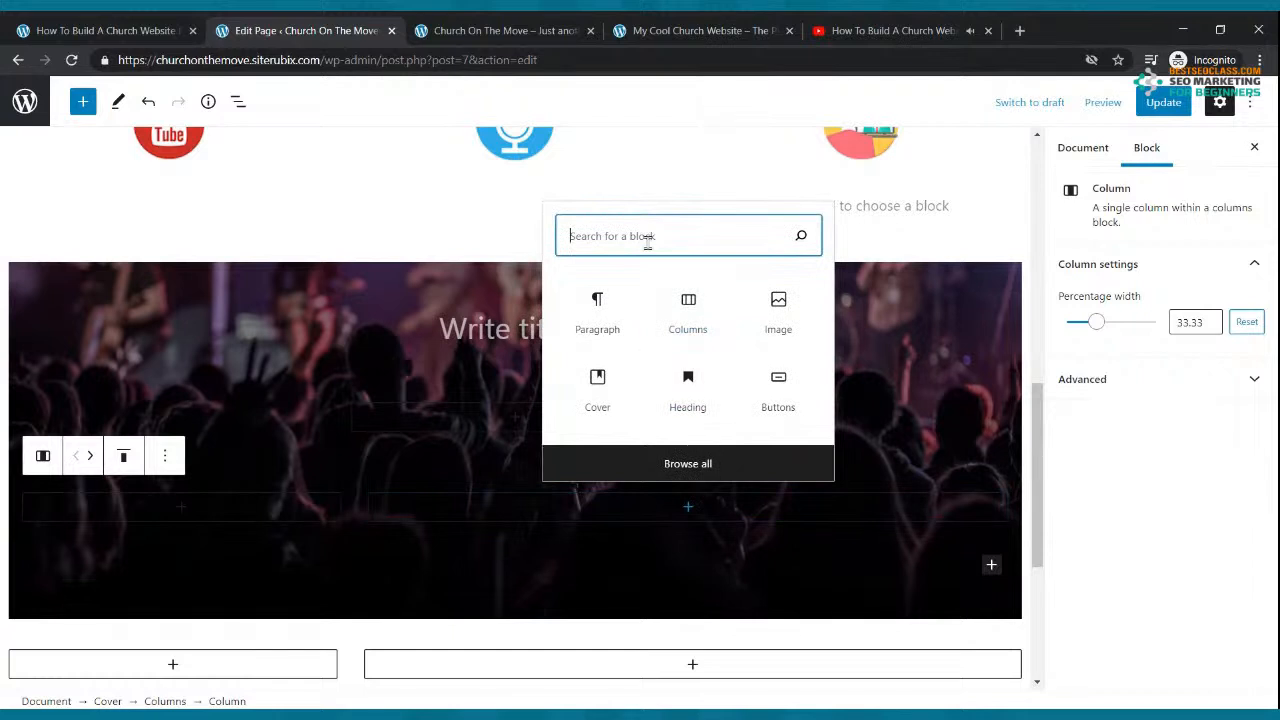
# Step: Embed the church-website tutorial in the right column as a YouTube block from the pasted link
pyautogui.write('vIDE')
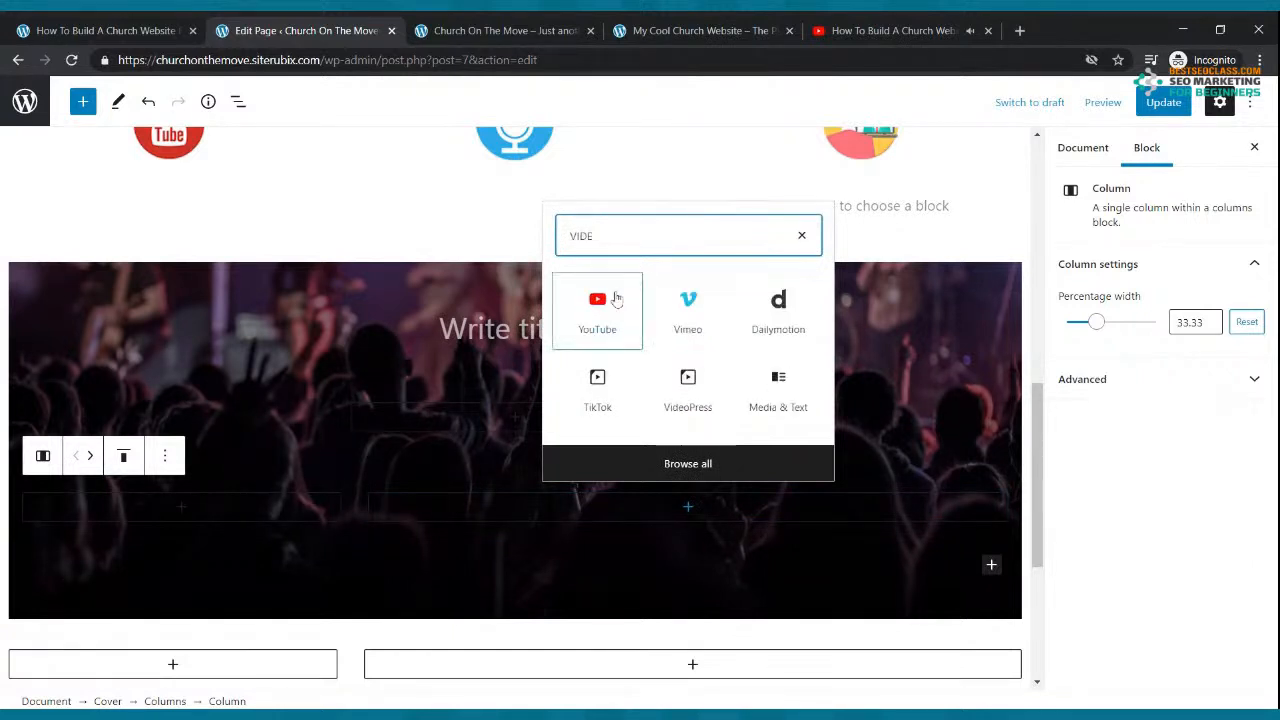
pyautogui.click(610, 302)
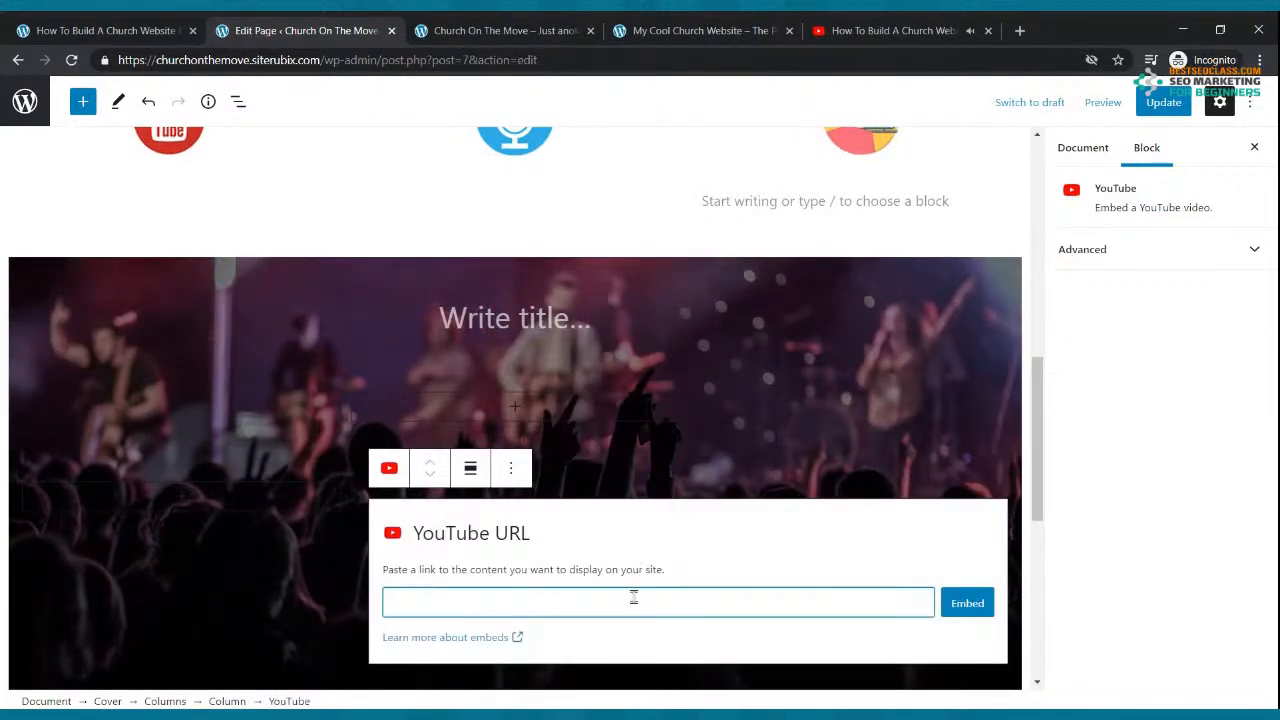
pyautogui.write('https://youtu.be/K5t30tWAH-8')
pyautogui.click(967, 603)
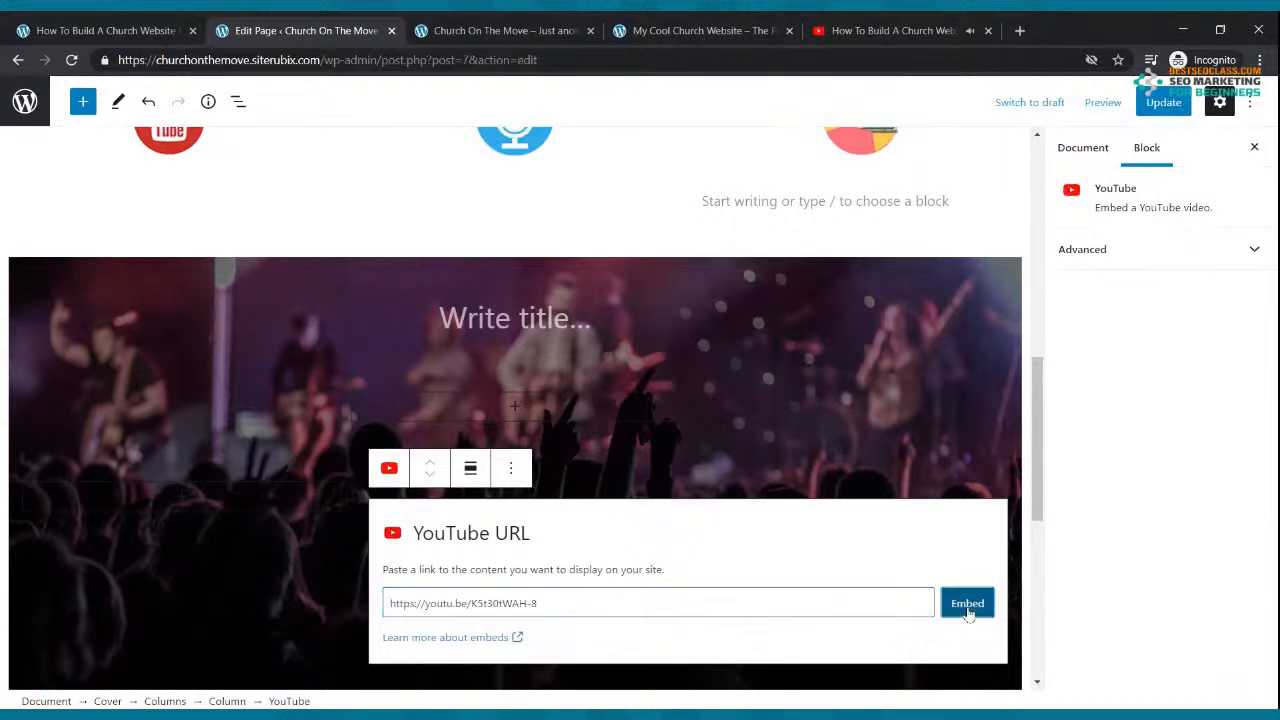
pyautogui.scroll(-3, 810, 445)
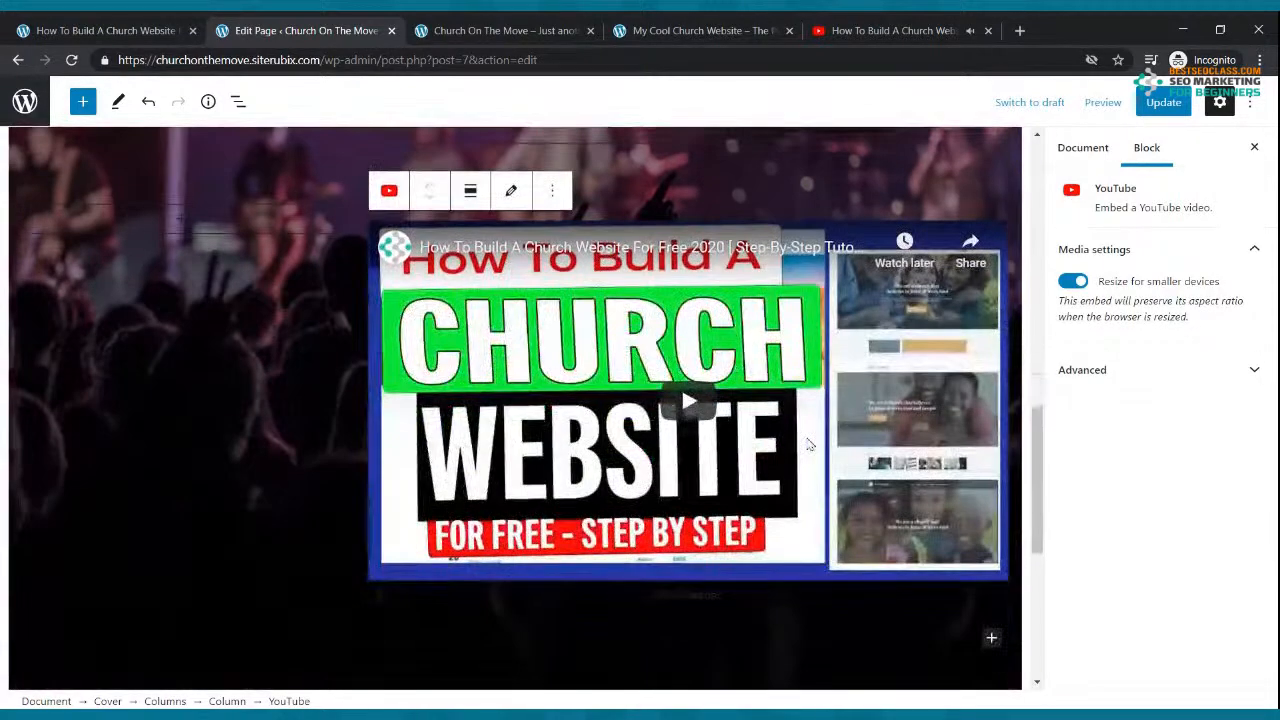
pyautogui.scroll(-5, 810, 445)
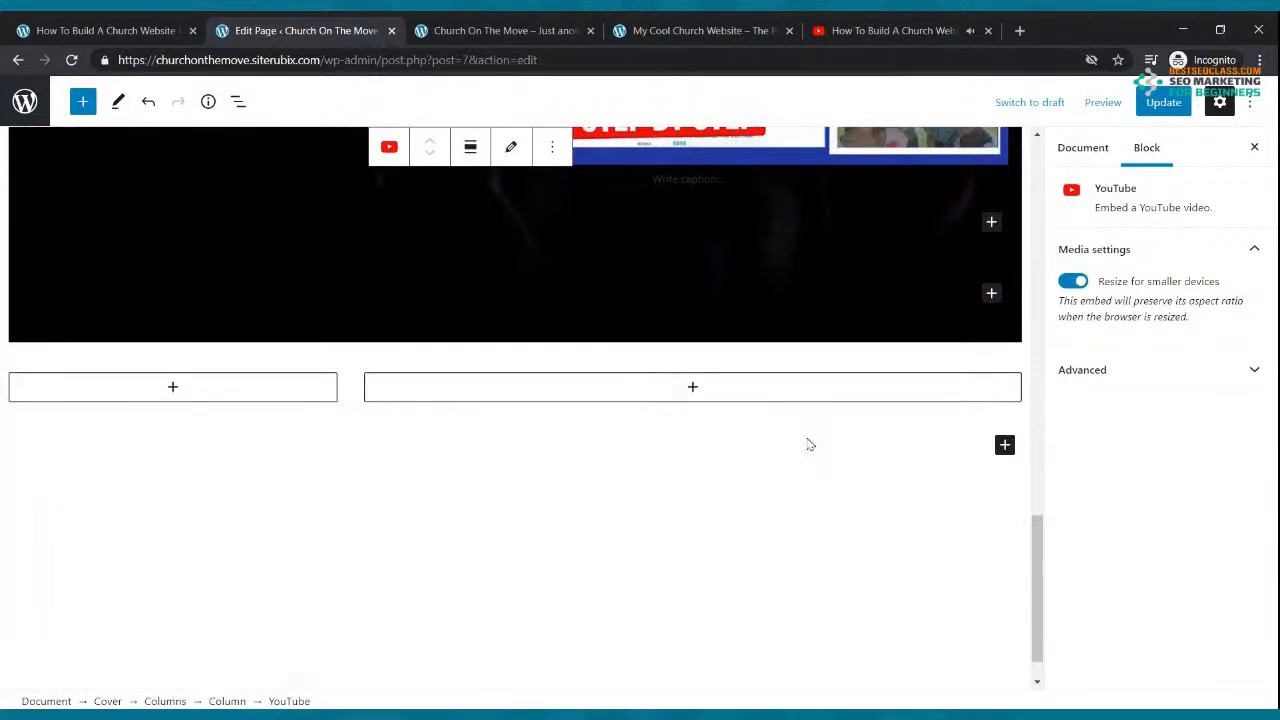
pyautogui.scroll(5, 790, 432)
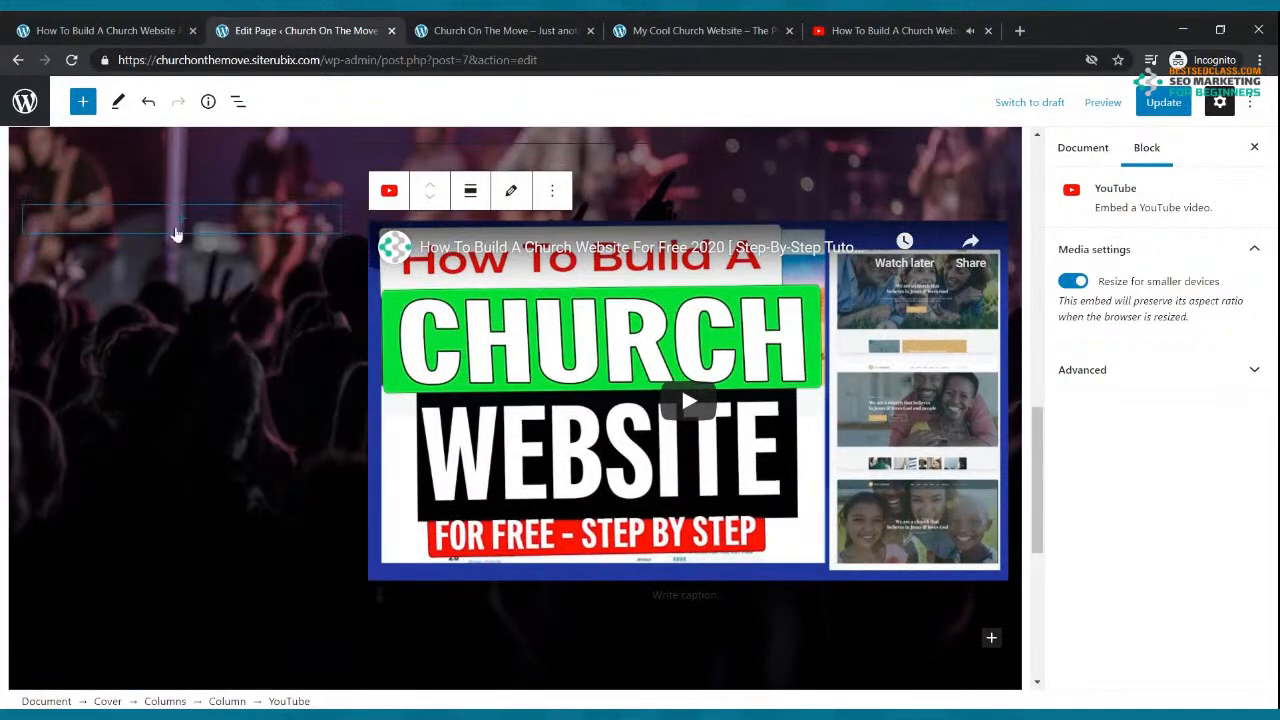
# Step: Add a left-column paragraph welcoming visitors and introducing the newcomers team's Church On The Move video
pyautogui.click(180, 218)
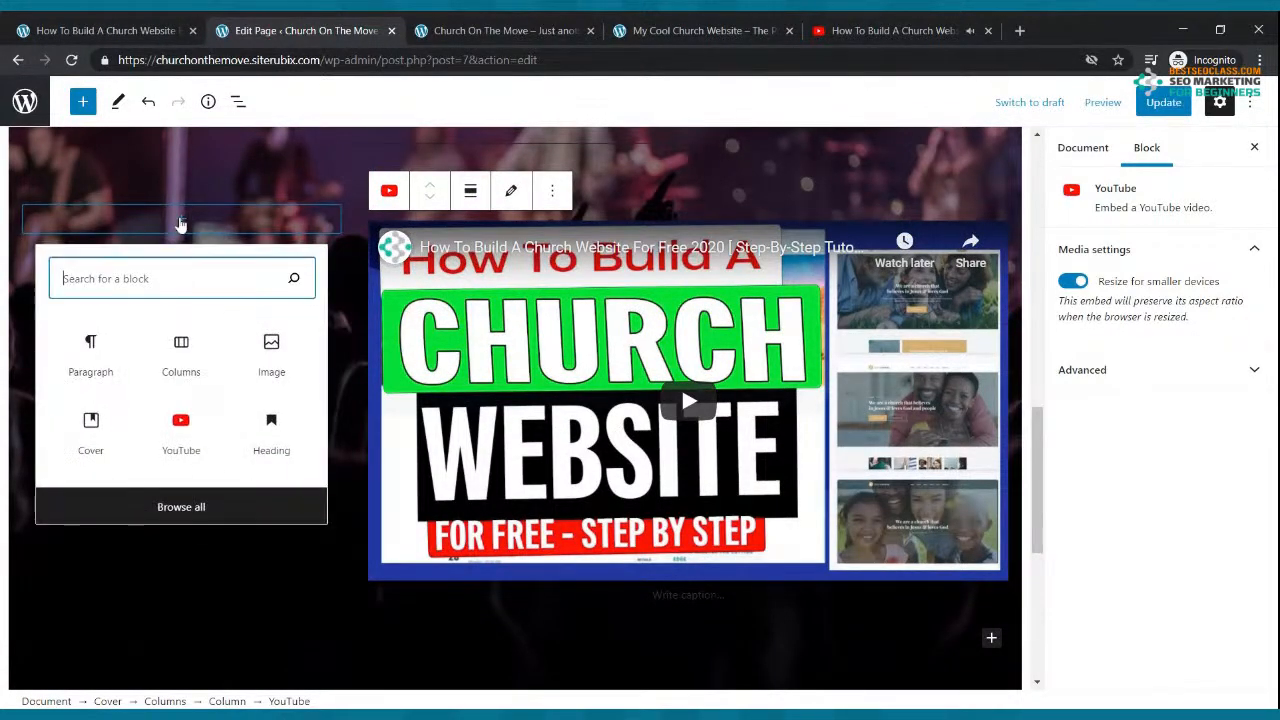
pyautogui.click(105, 348)
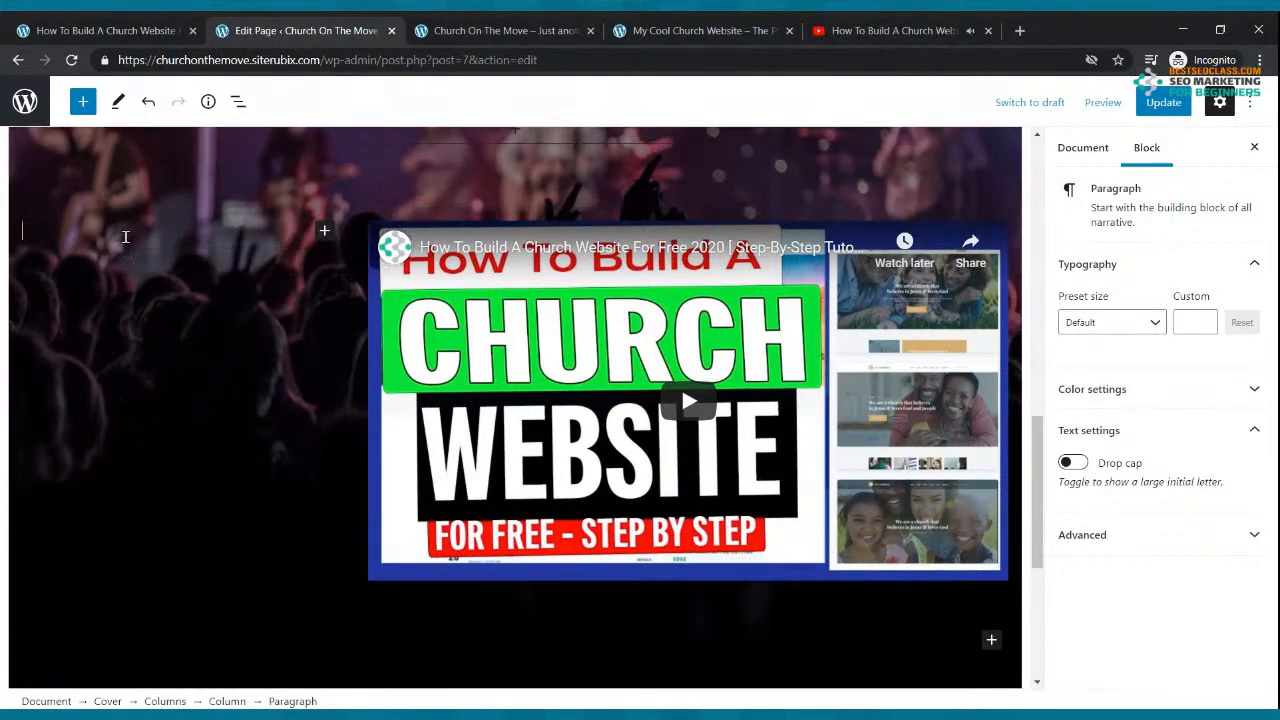
pyautogui.write('h')
pyautogui.press('BackSpace')
pyautogui.write('hERE')
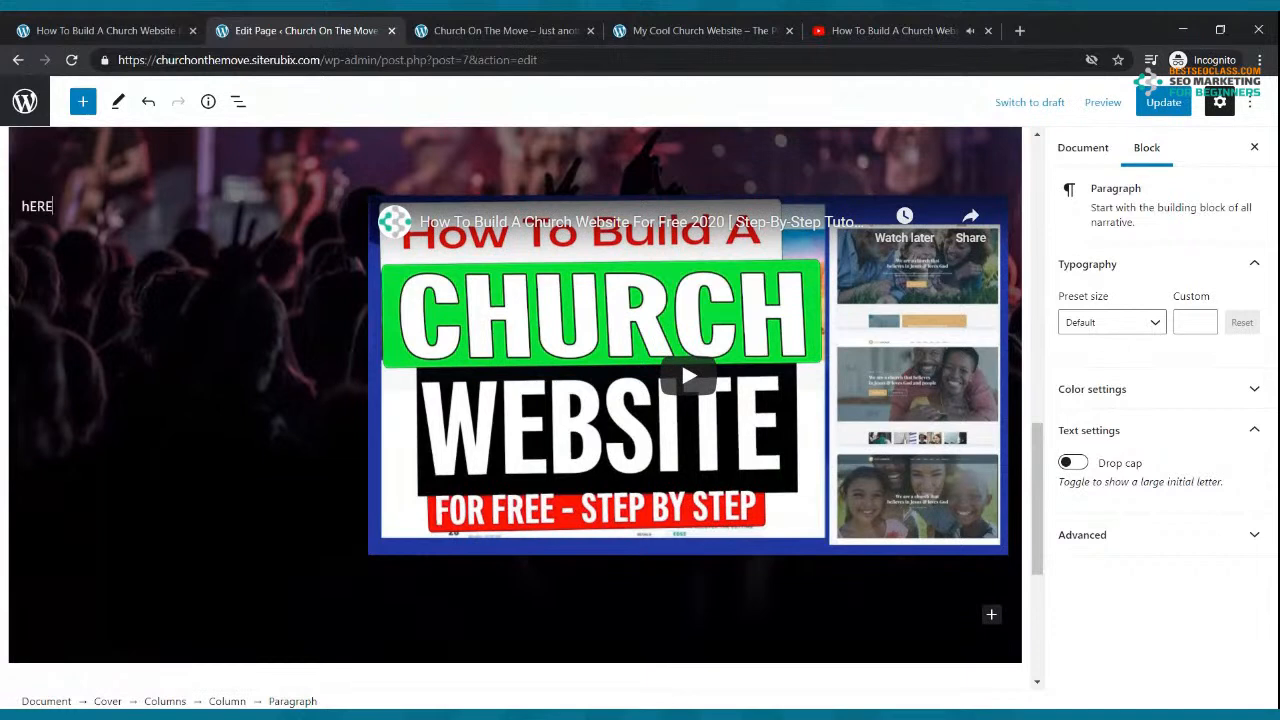
pyautogui.press('BackSpace')
pyautogui.press('BackSpace')
pyautogui.write('T')
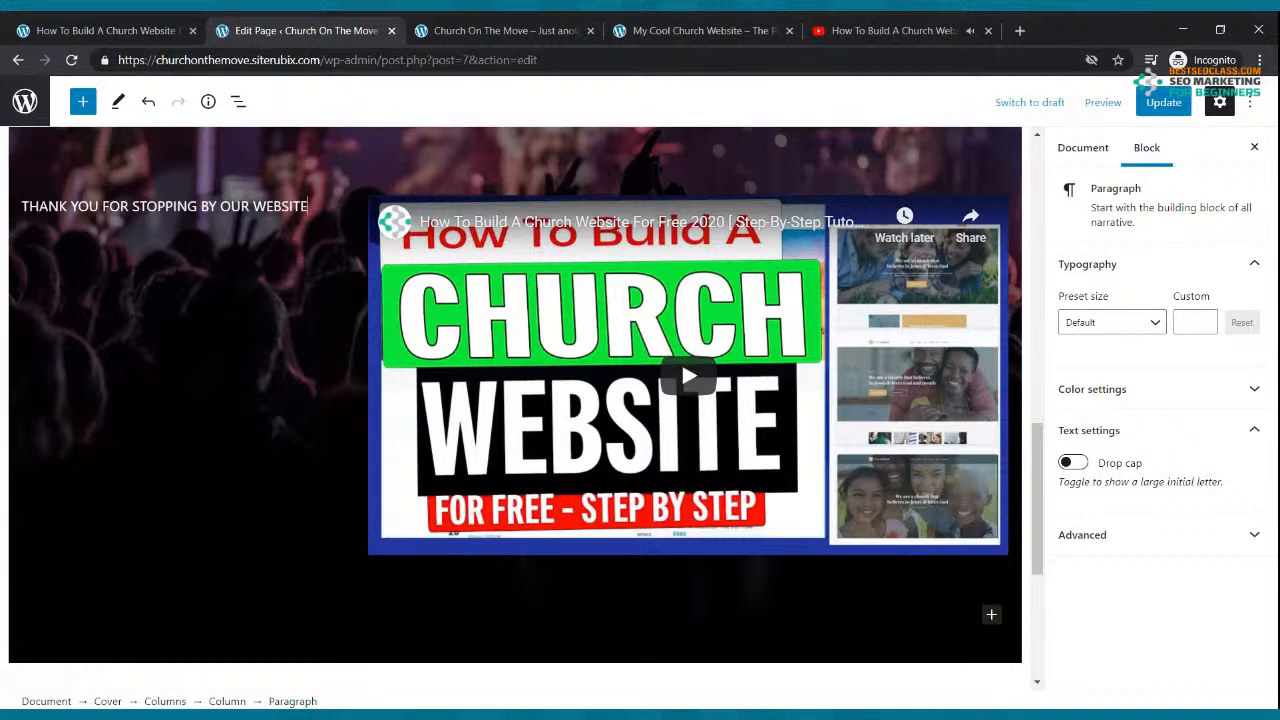
pyautogui.write('WE HOPE THAT YOU ARE BLE')
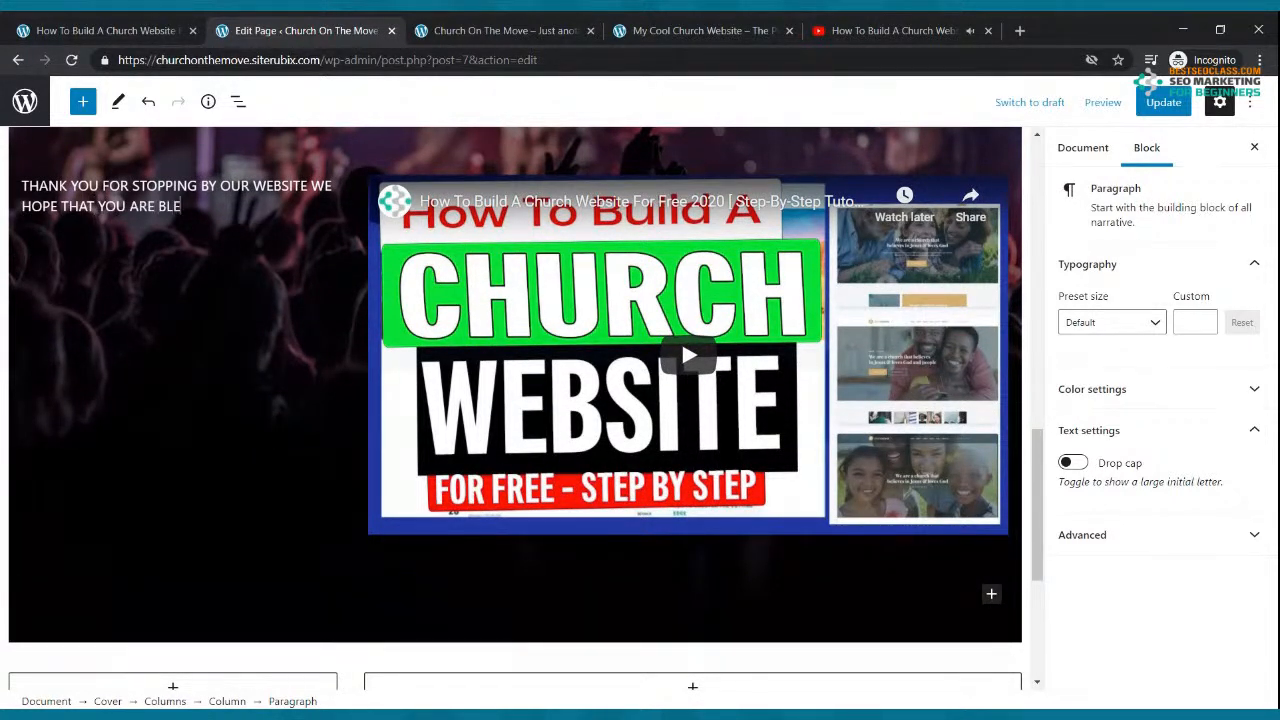
pyautogui.write('hERE IS A WELCOME VIEO')
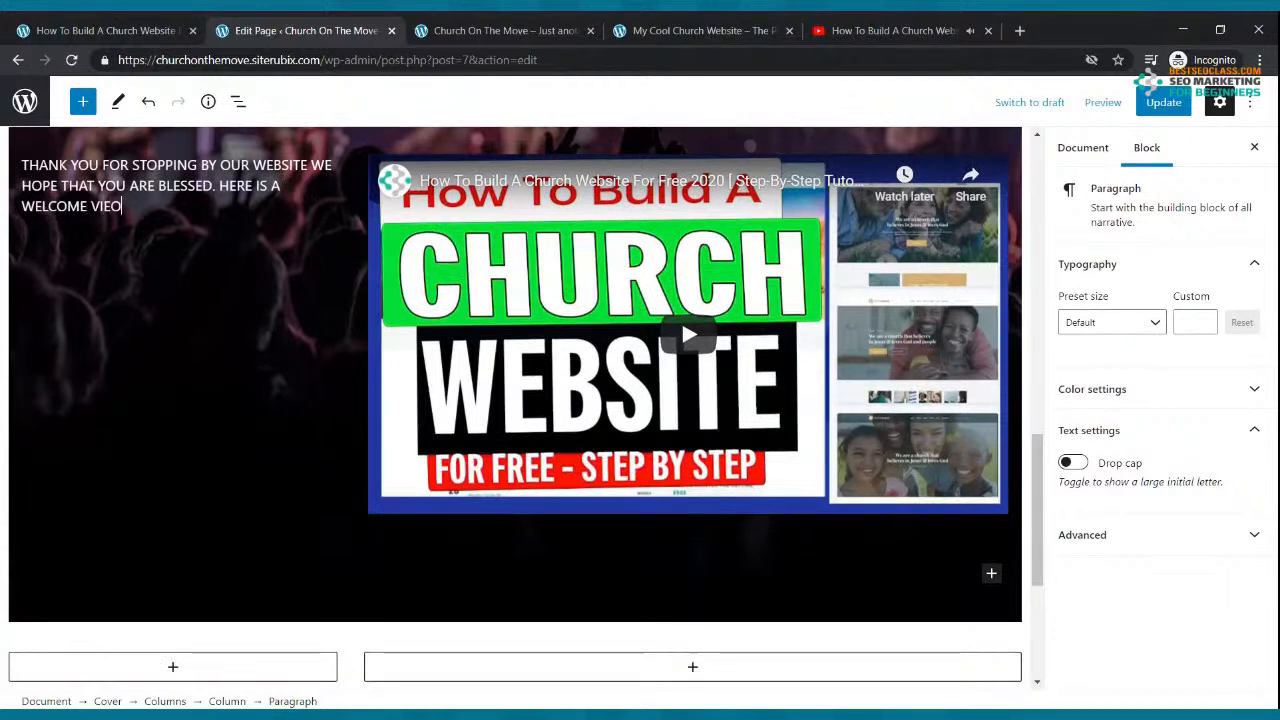
pyautogui.write('E')
pyautogui.write('E')
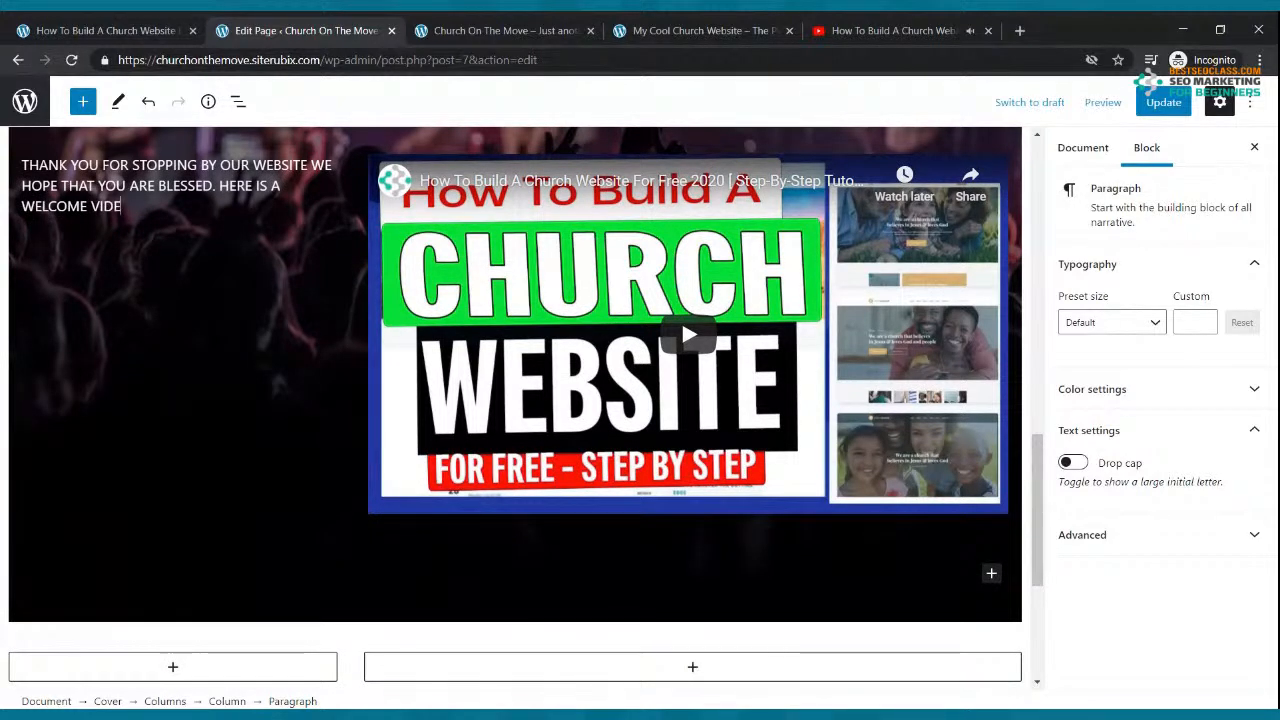
pyautogui.write('R NEW COMERS TEAM LETTING YOU KNOW WHAT CH')
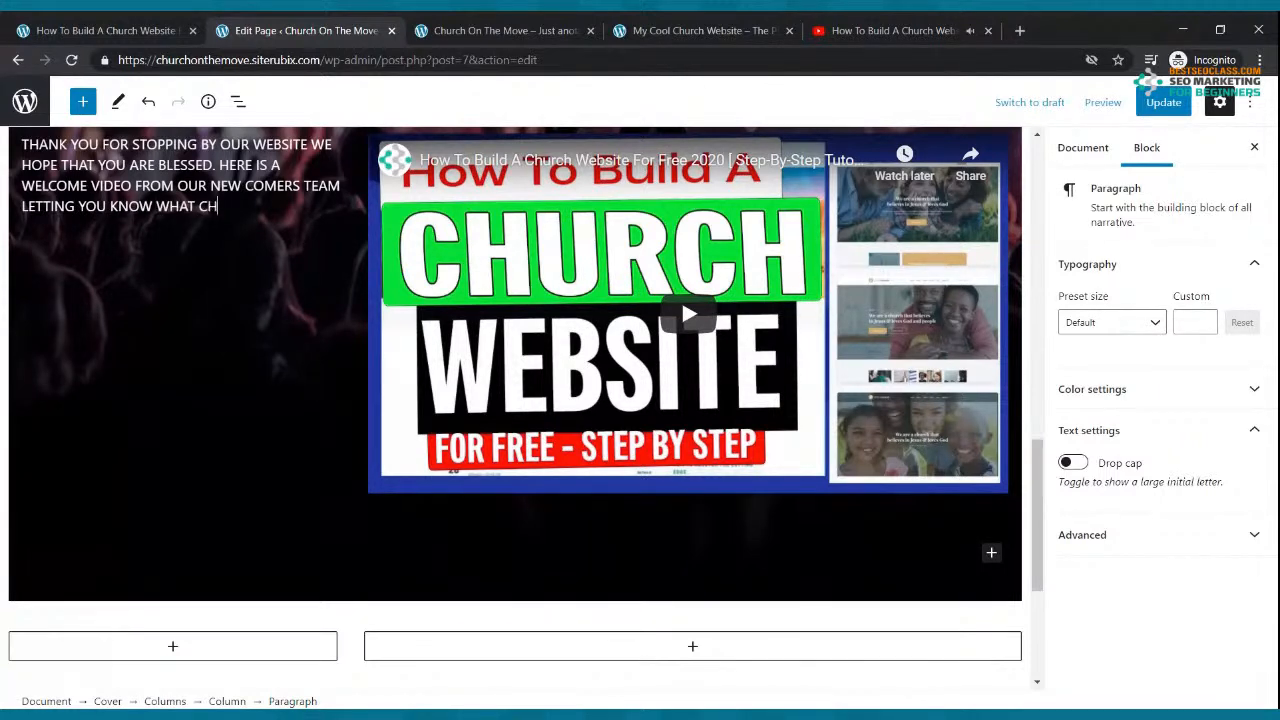
pyautogui.write('URCH ON THE MOVE IS ALL ABOUT.')
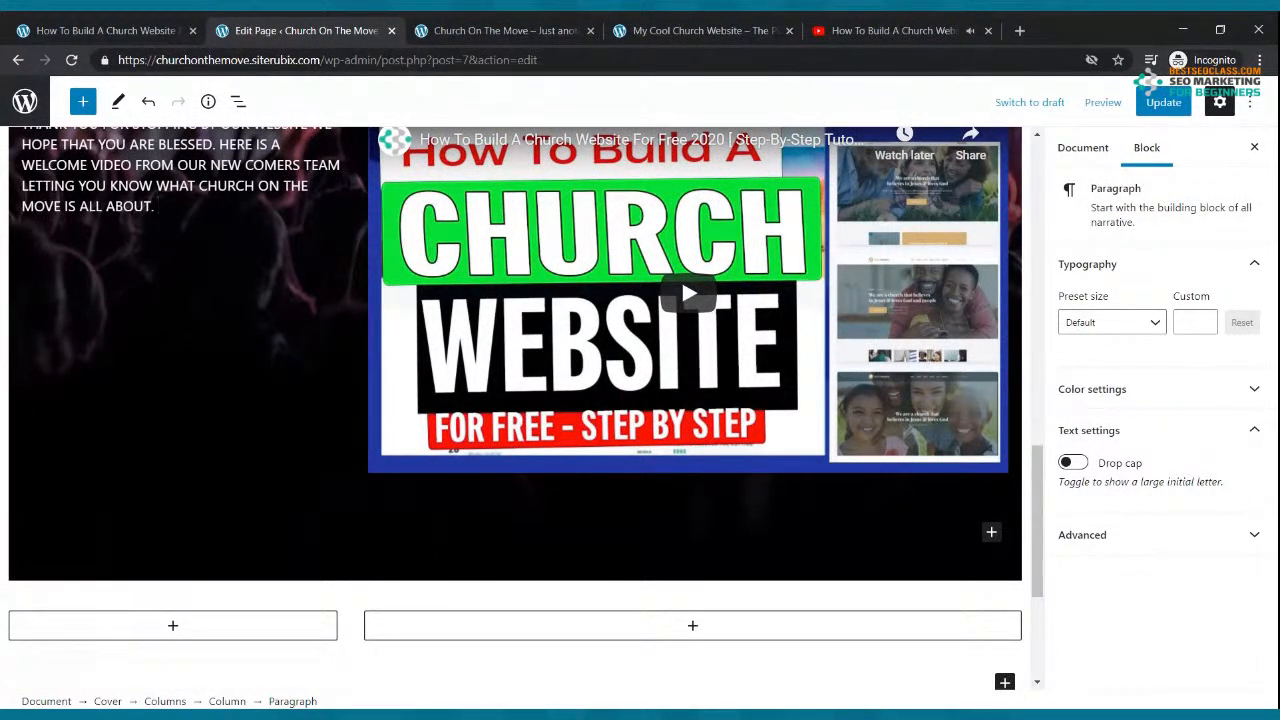
pyautogui.moveTo(155, 206); pyautogui.dragTo(23, 137)
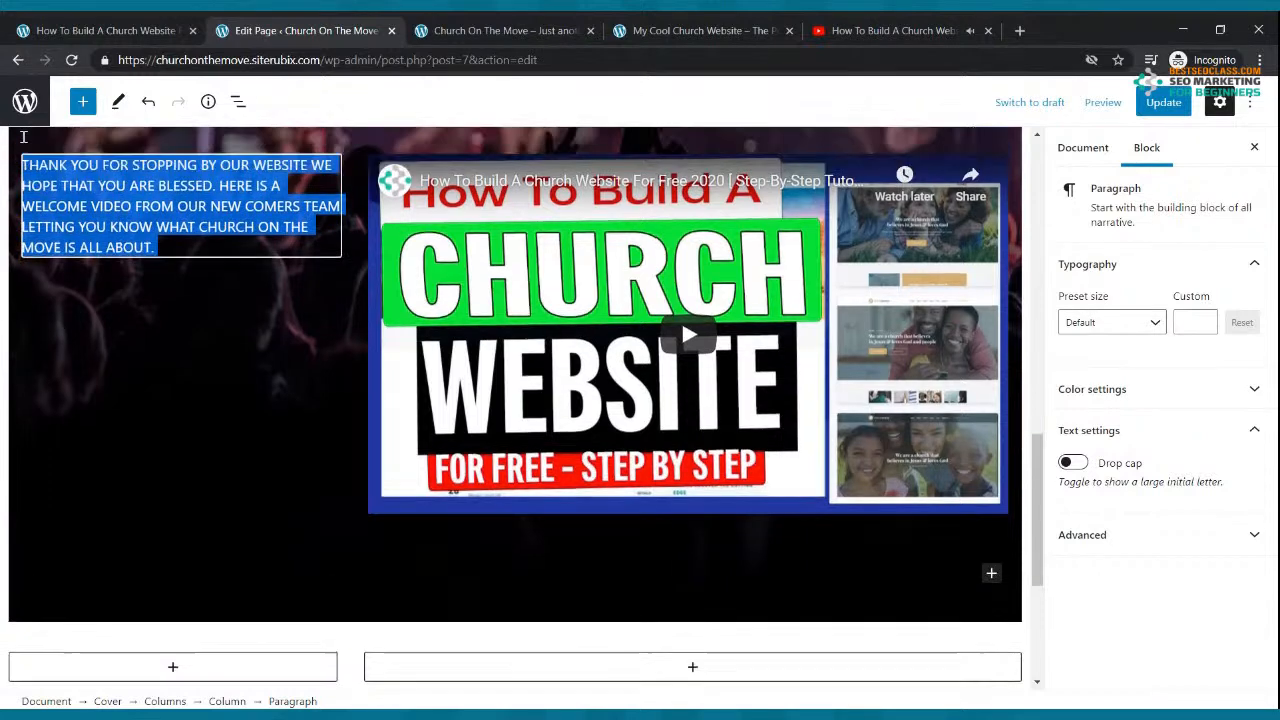
# Step: Set the welcome paragraph's font size to a custom 27, starting from the Large preset
pyautogui.click(1150, 322)
pyautogui.click(1130, 476)
pyautogui.click(1152, 320)
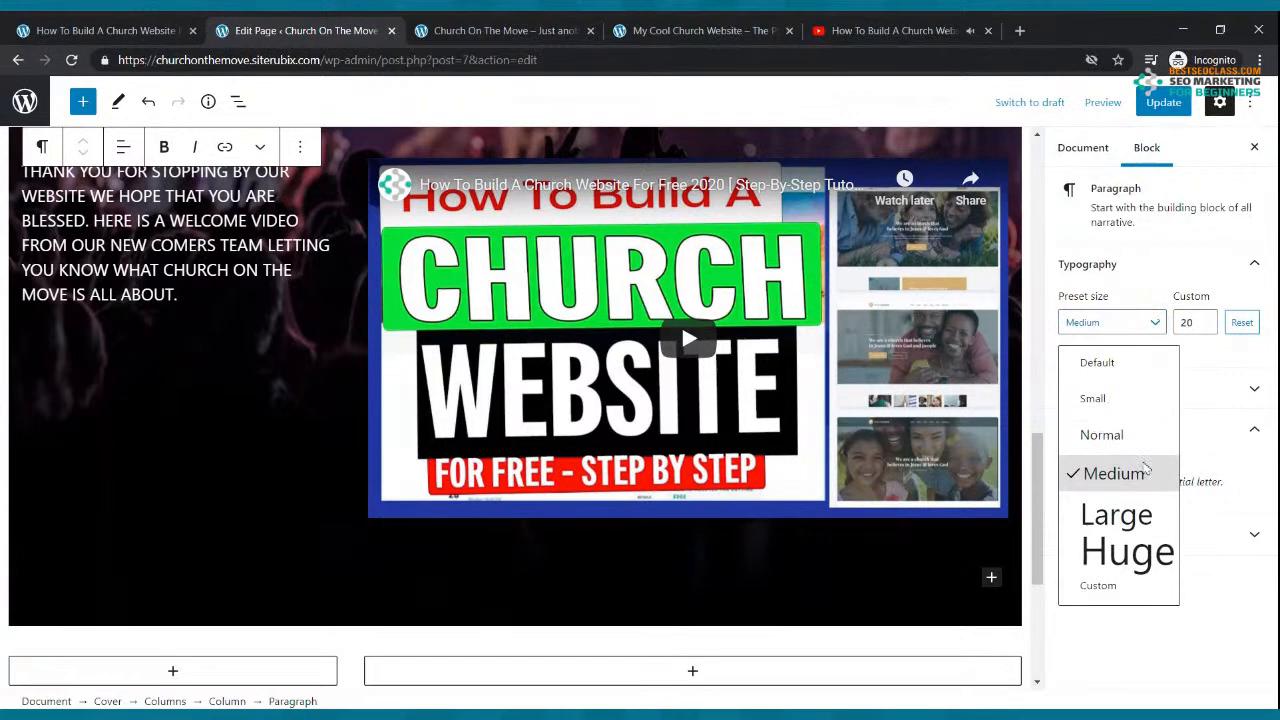
pyautogui.click(1116, 515)
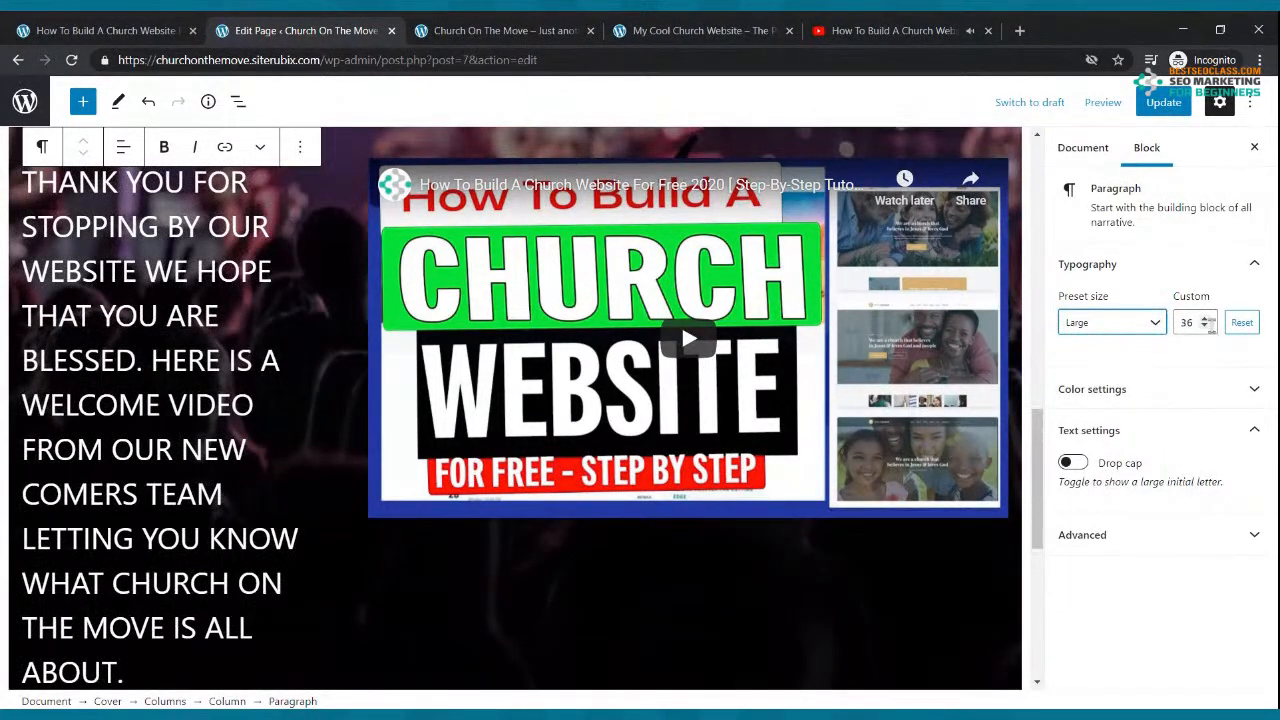
pyautogui.click(1204, 326)
pyautogui.click(1204, 326)
pyautogui.click(1204, 326)
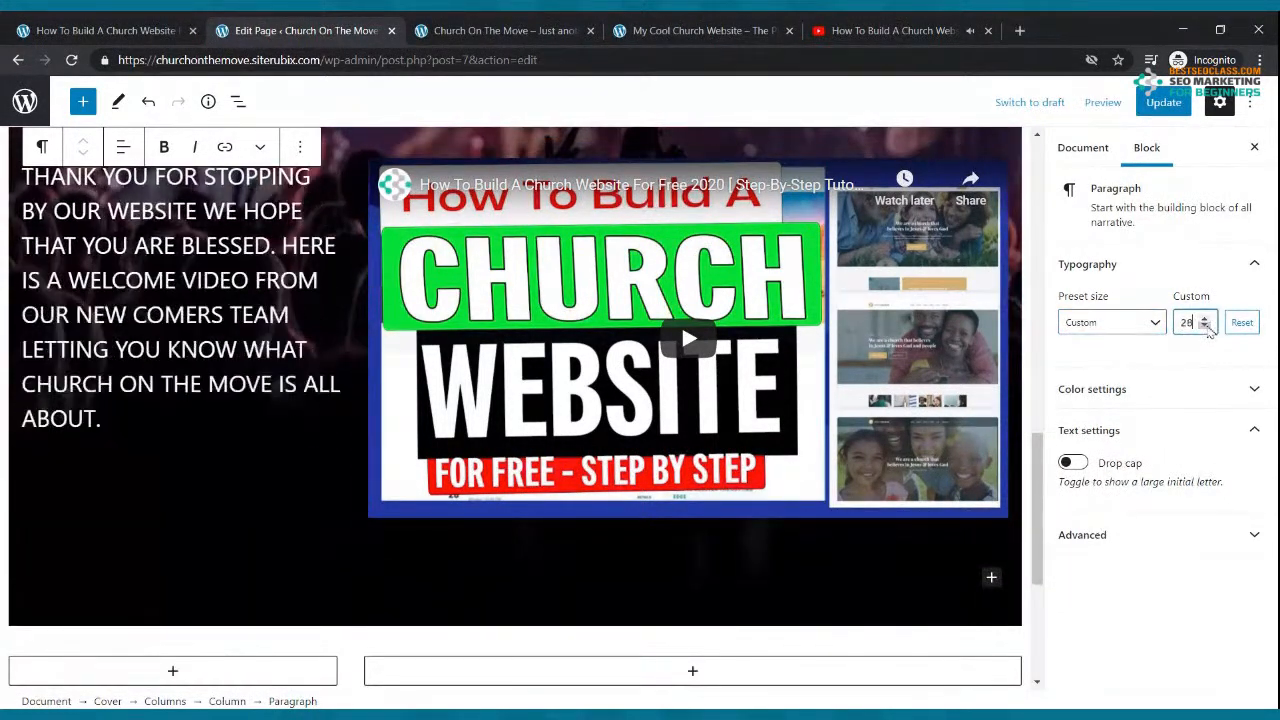
pyautogui.click(1204, 326)
# Step: Insert an empty paragraph above the welcome text
pyautogui.click(290, 402)
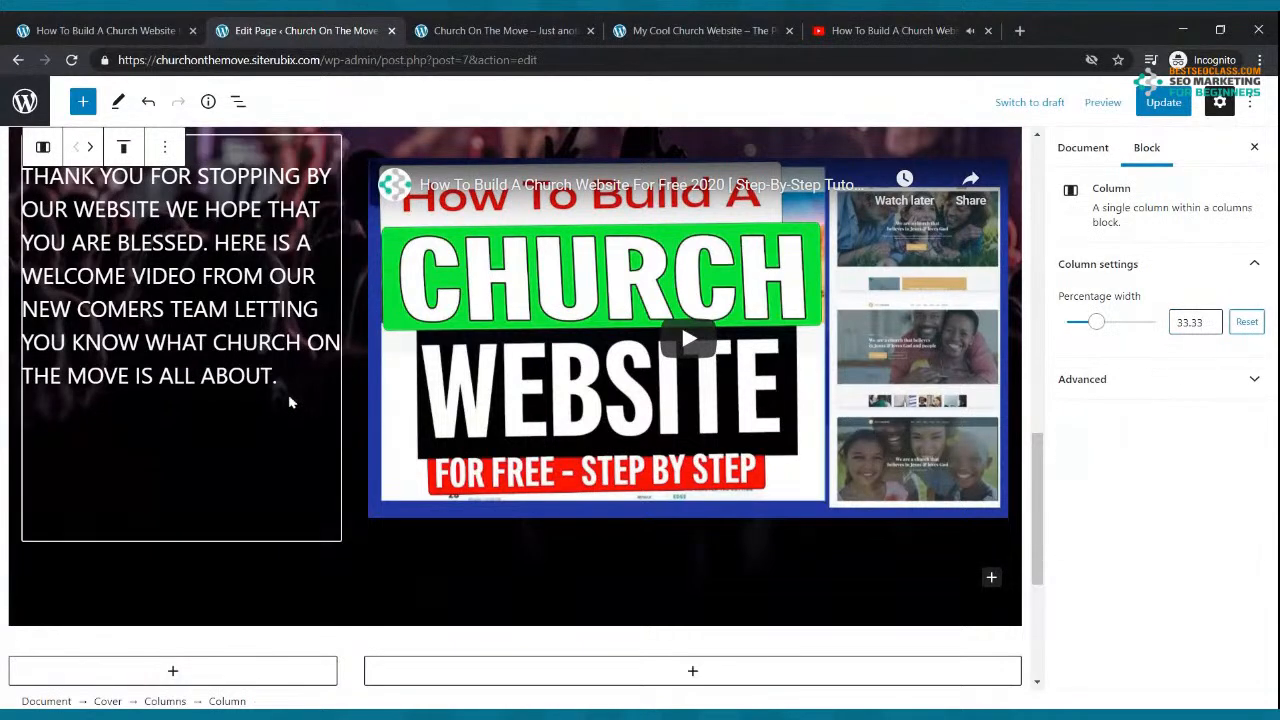
pyautogui.click(43, 190)
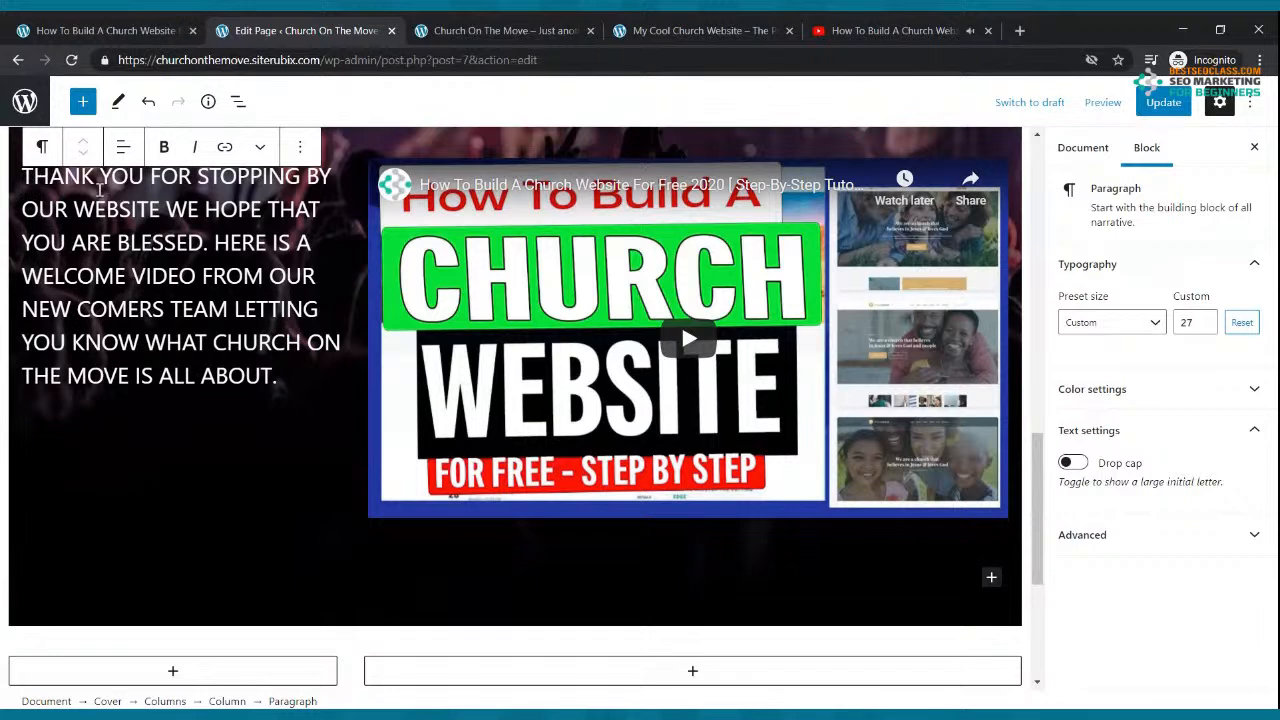
pyautogui.press('Return')
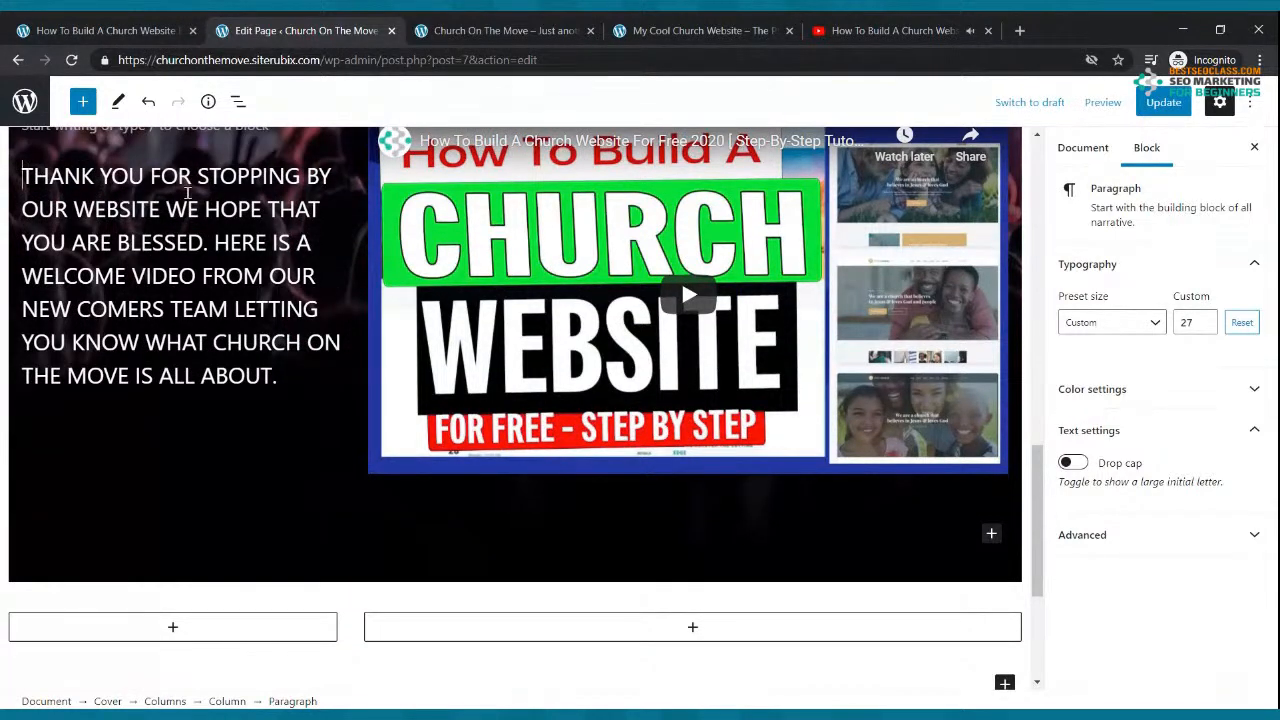
pyautogui.scroll(4, 564, 211)
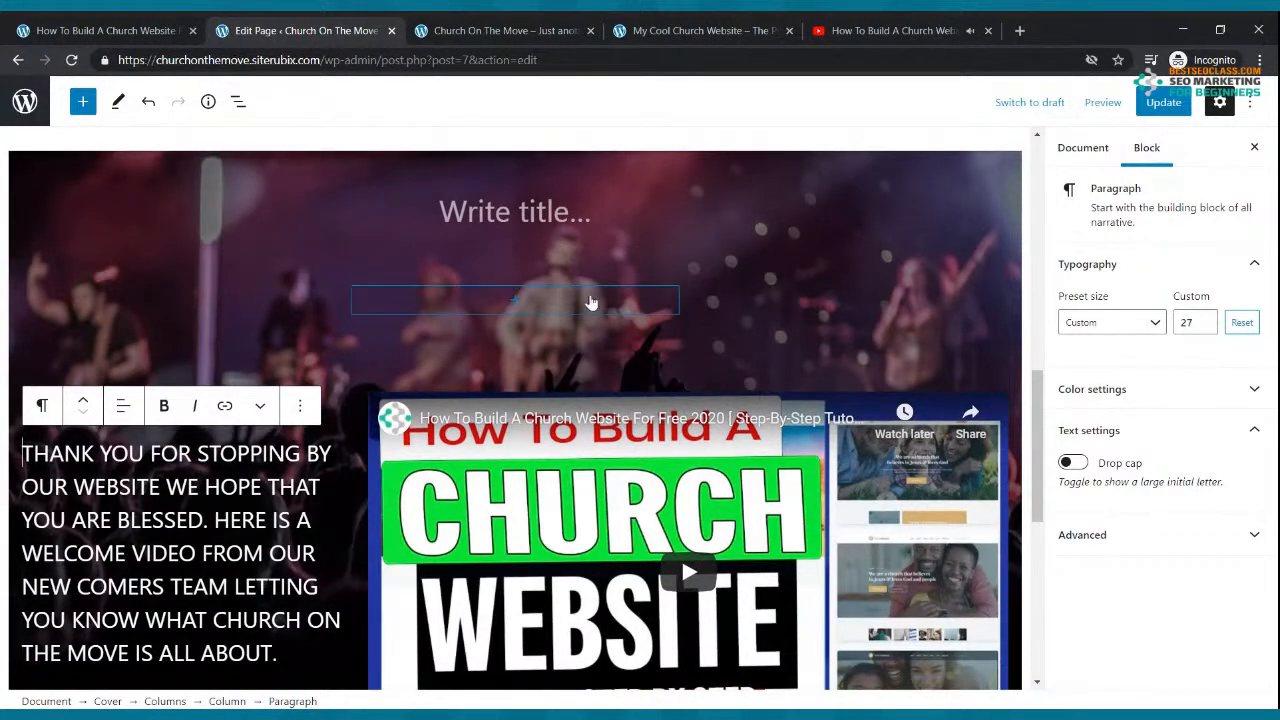
# Step: Remove the empty leftover column and Columns block above the welcome text, then update the page
pyautogui.click(515, 298)
pyautogui.click(776, 256)
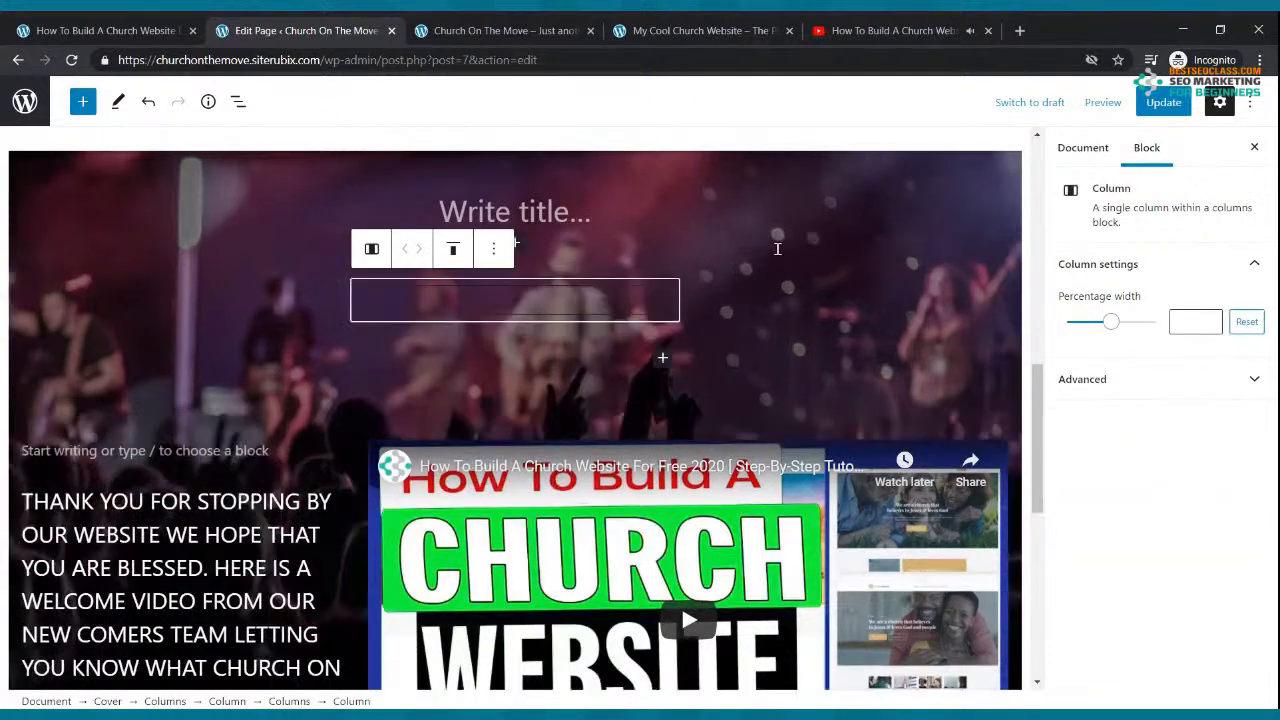
pyautogui.click(493, 249)
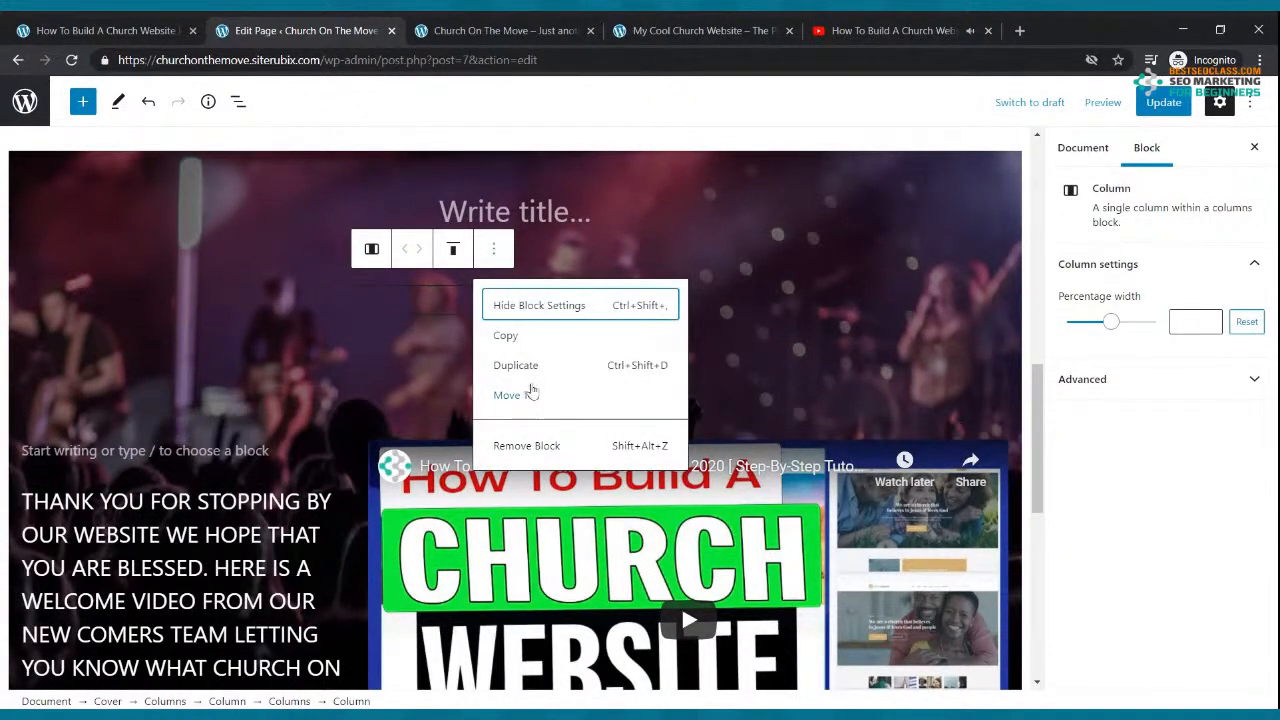
pyautogui.click(536, 455)
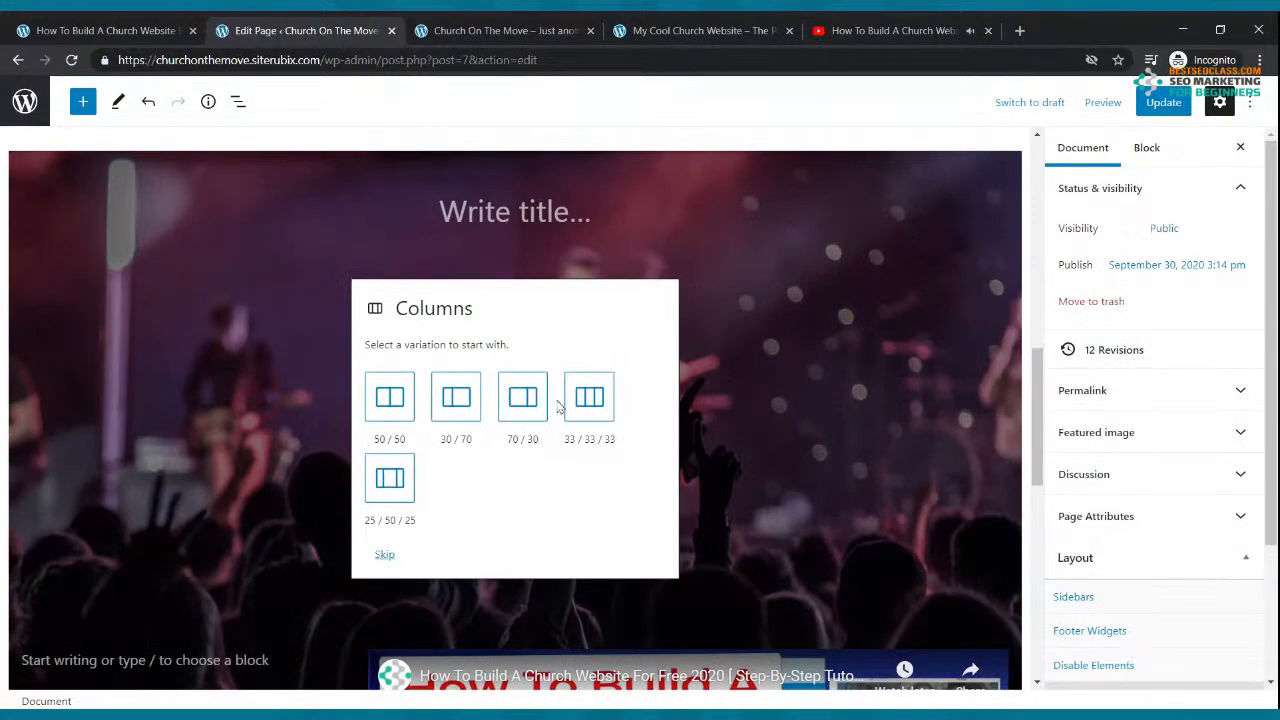
pyautogui.click(391, 549)
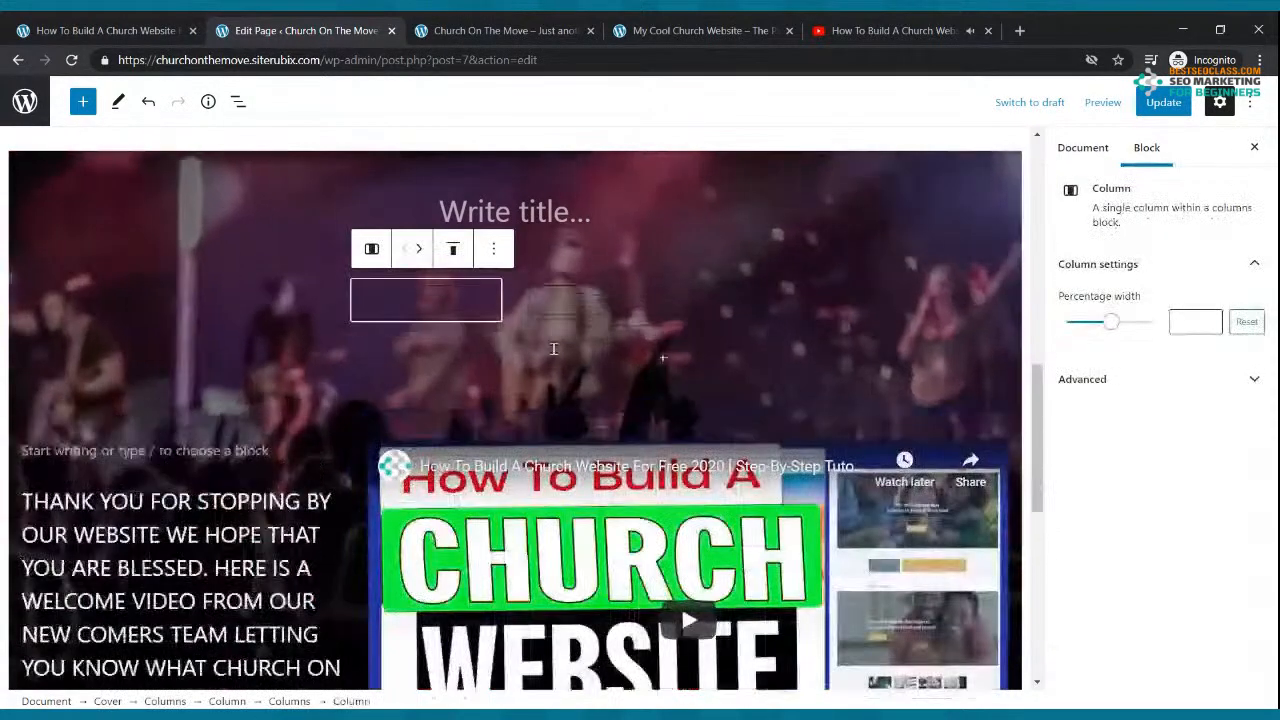
pyautogui.click(500, 252)
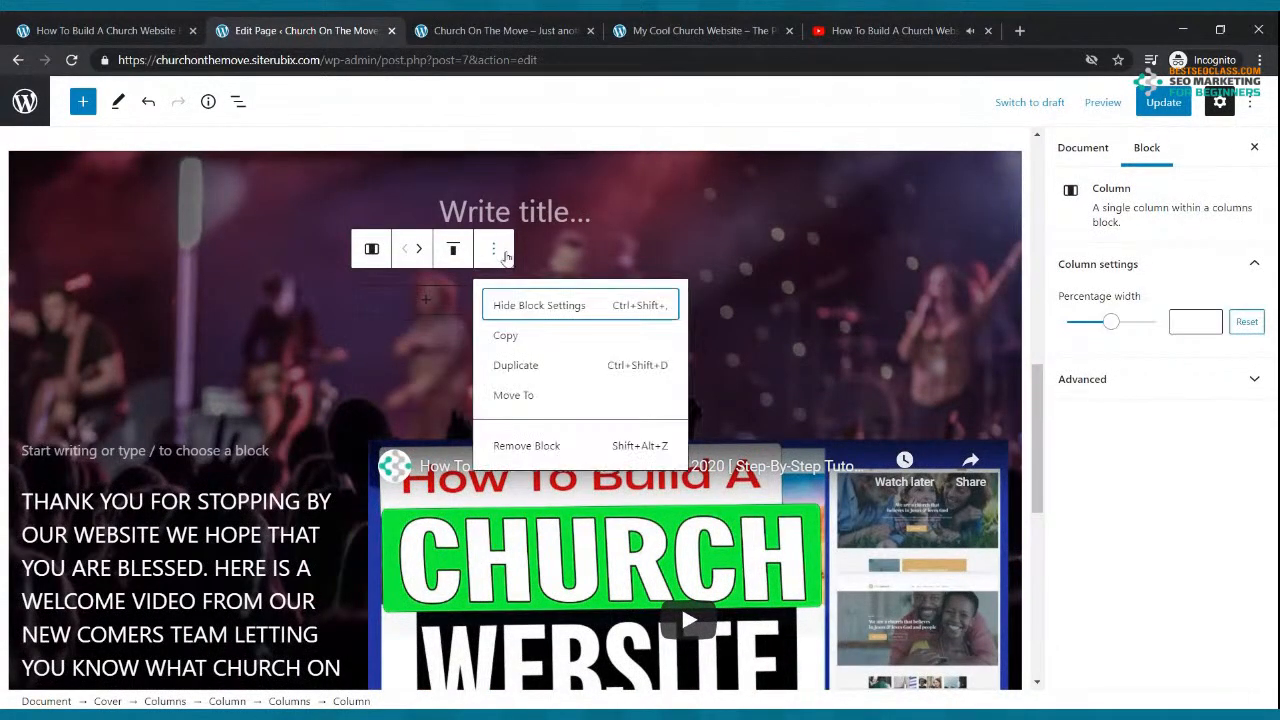
pyautogui.click(514, 450)
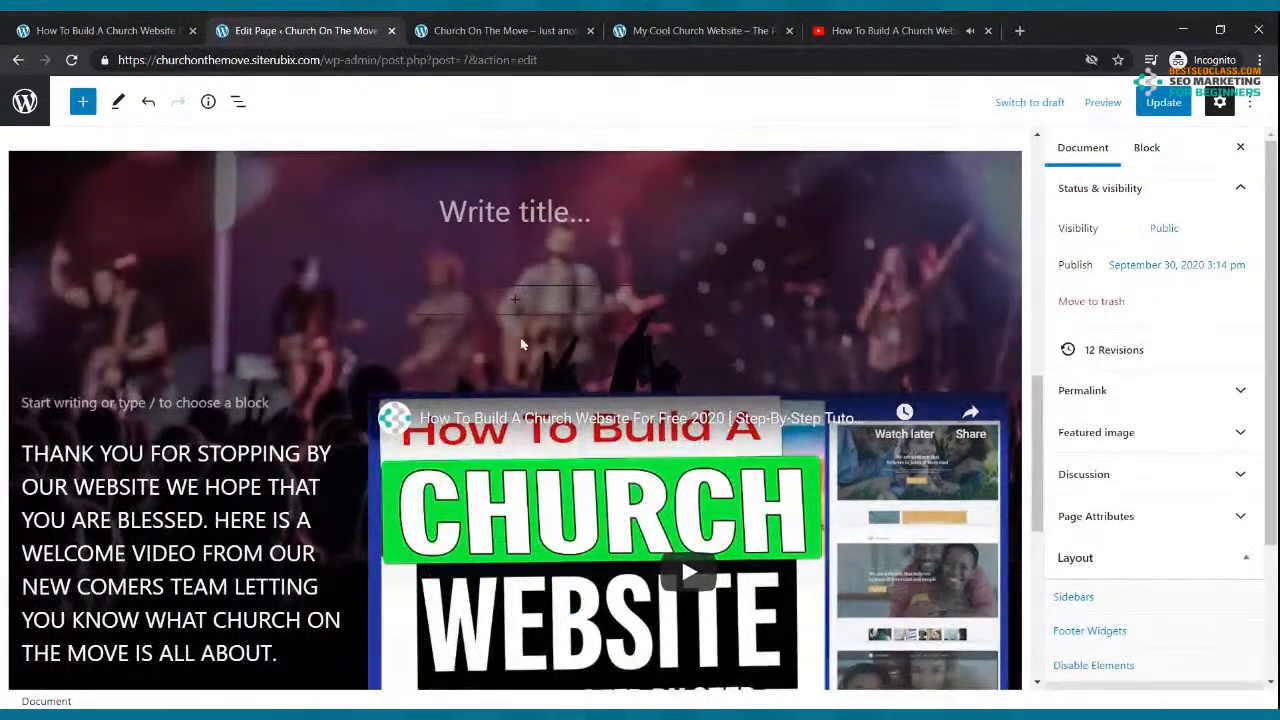
pyautogui.click(1148, 108)
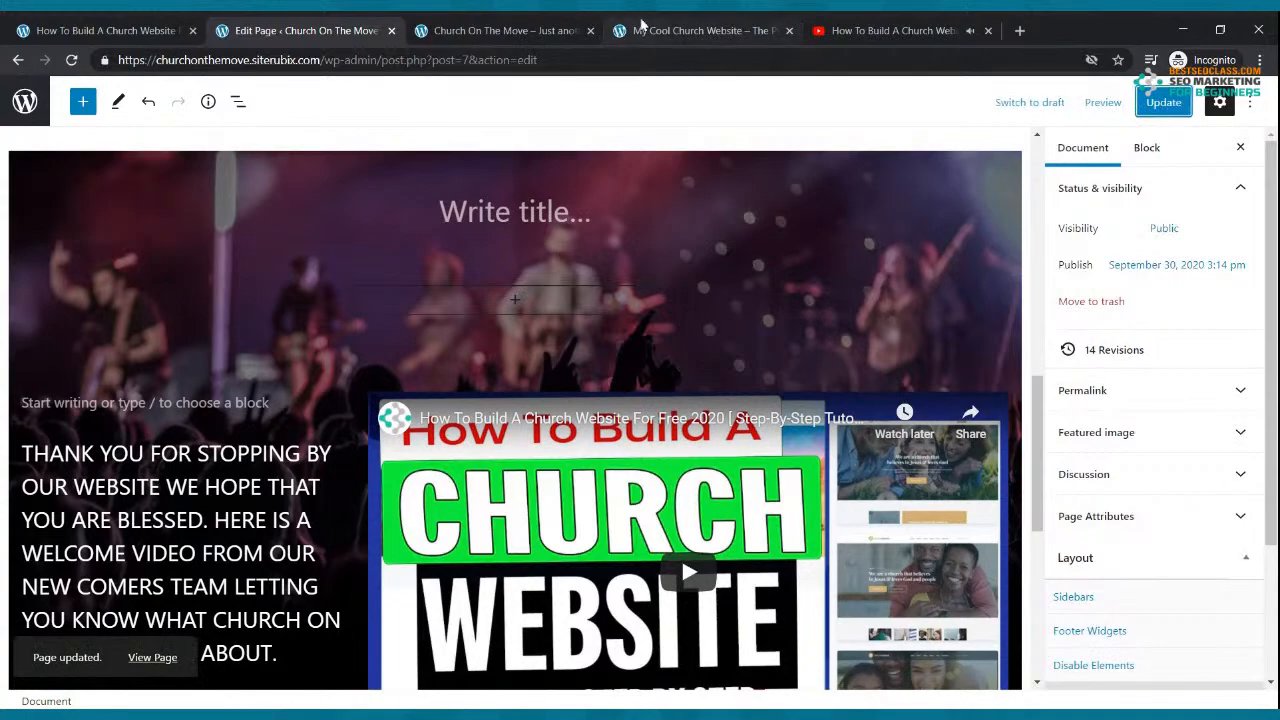
pyautogui.click(680, 30)
# Step: Reload and scroll the Cool Church example and live Church On The Move pages to compare them
pyautogui.click(71, 60)
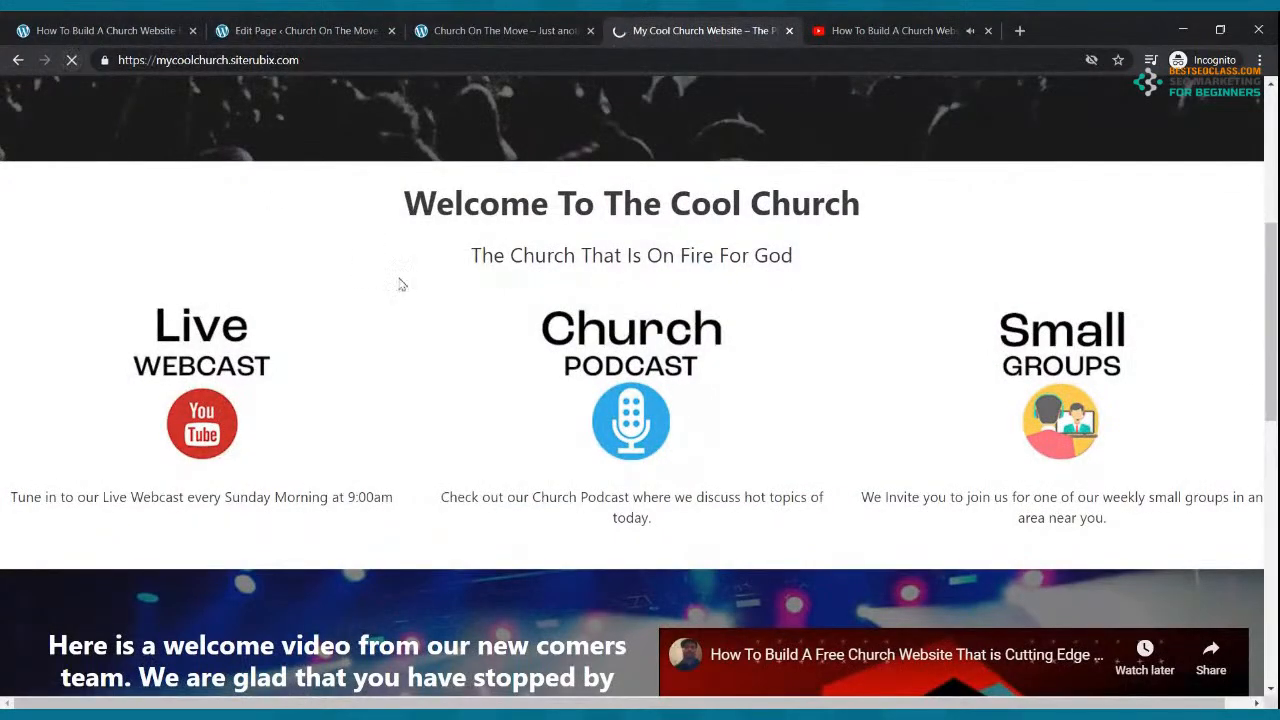
pyautogui.scroll(-6, 434, 397)
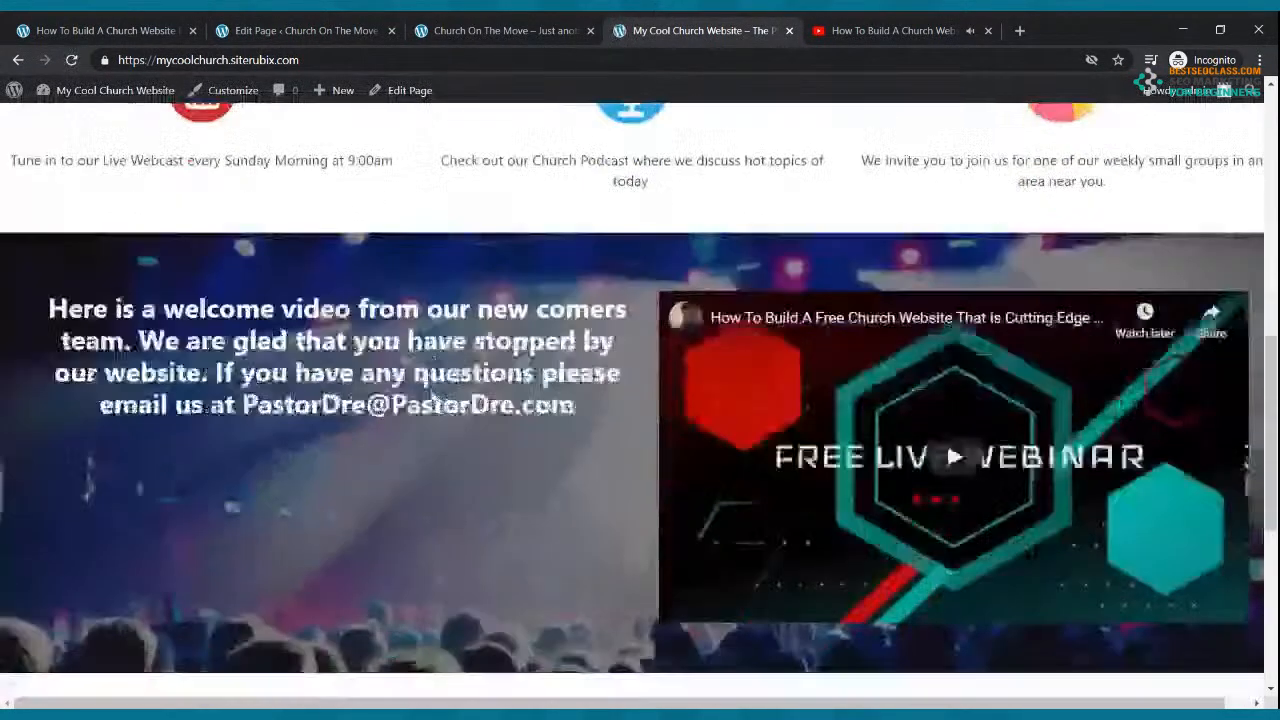
pyautogui.scroll(6, 434, 395)
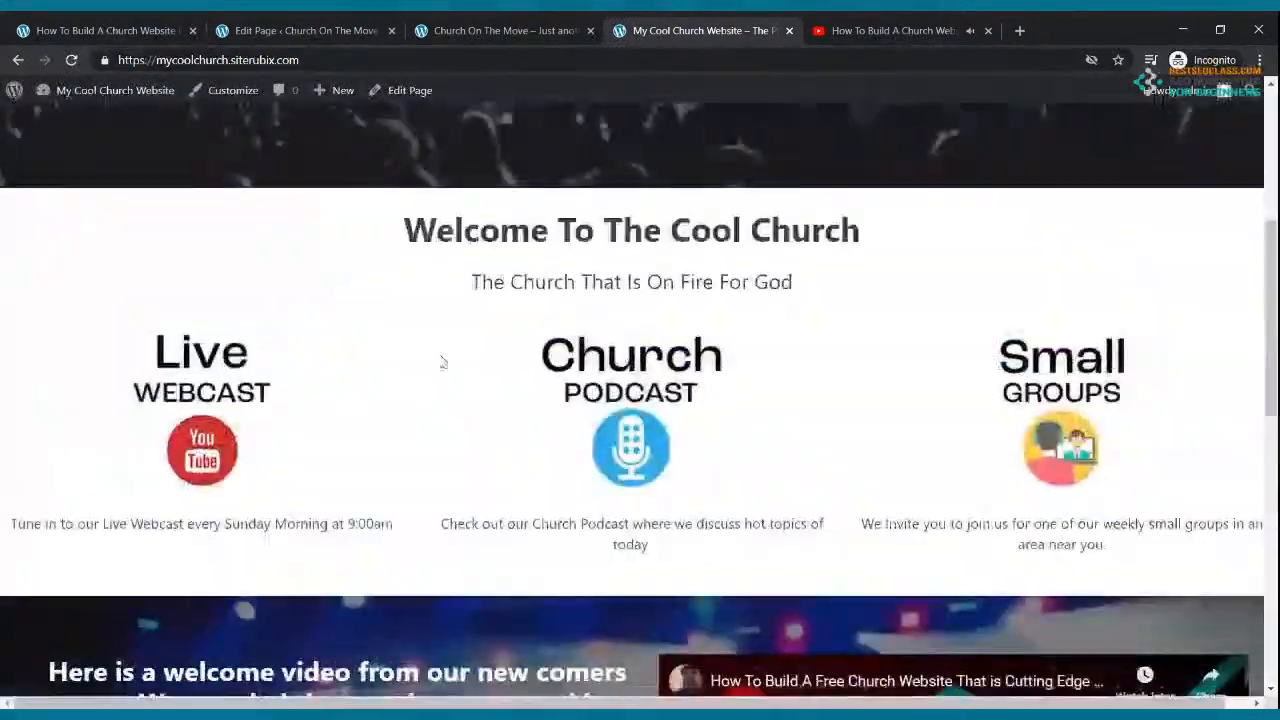
pyautogui.click(505, 30)
pyautogui.click(71, 60)
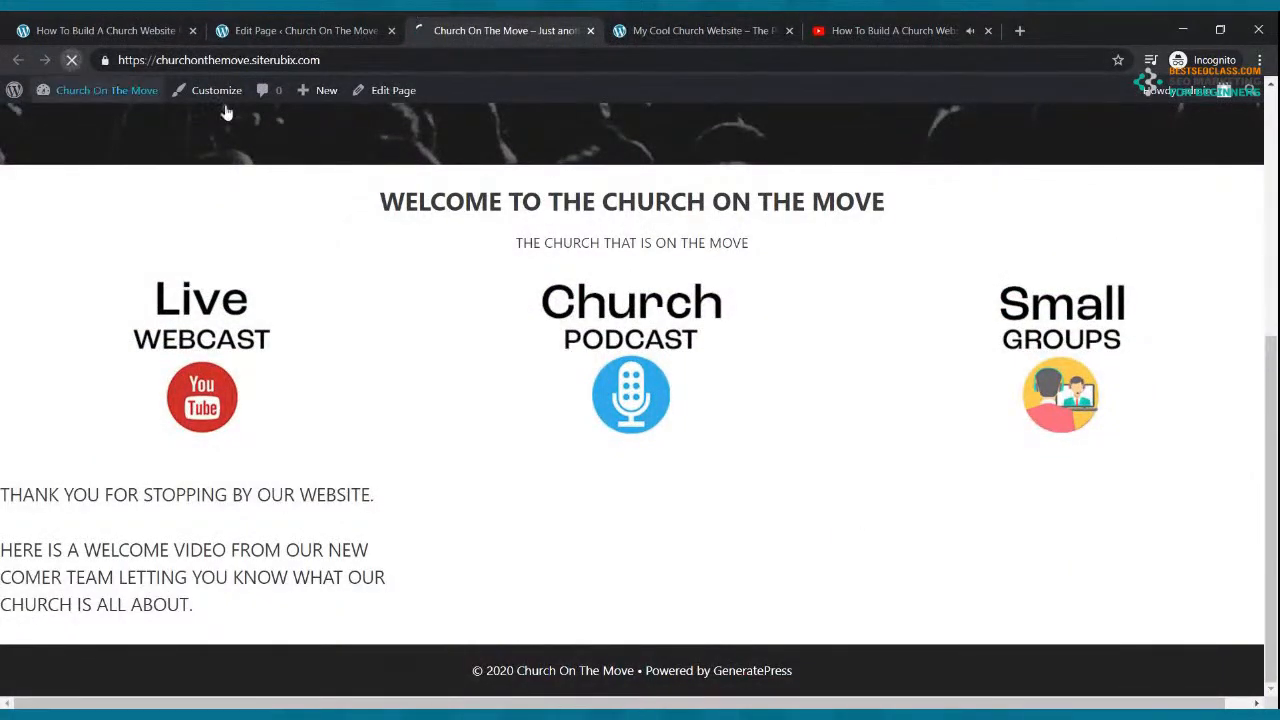
pyautogui.scroll(-4, 855, 405)
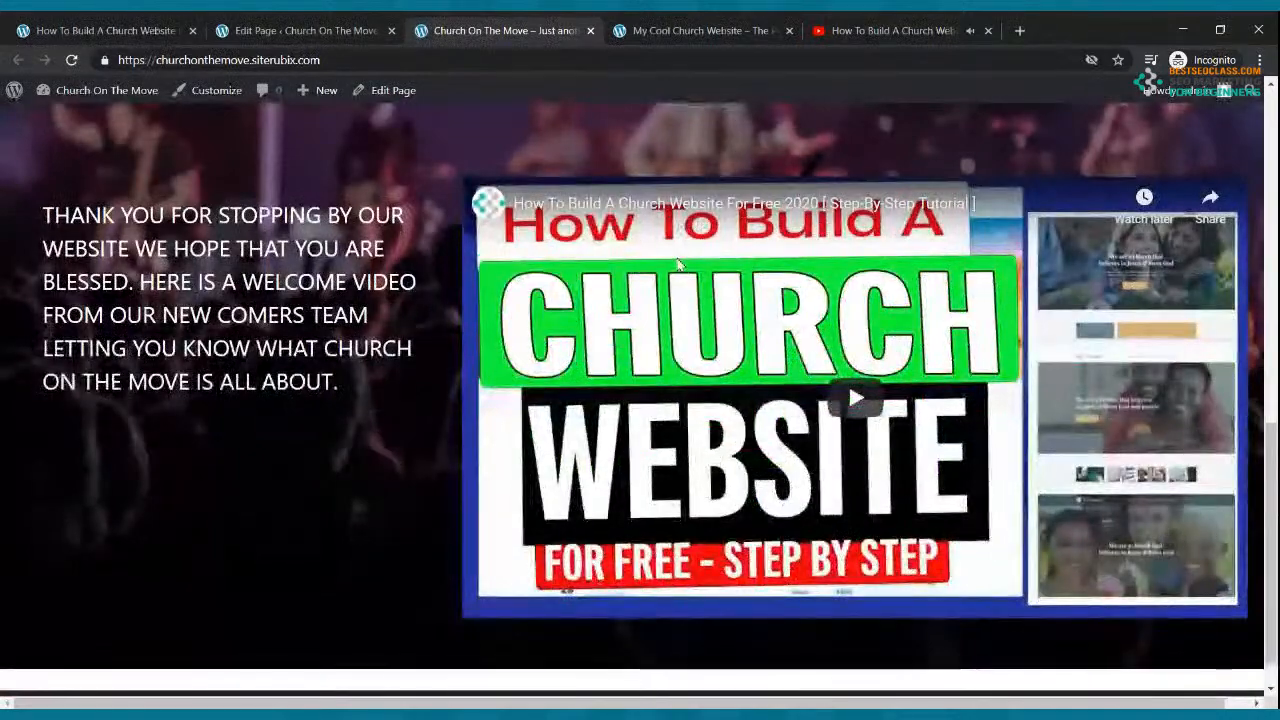
pyautogui.scroll(-1, 679, 264)
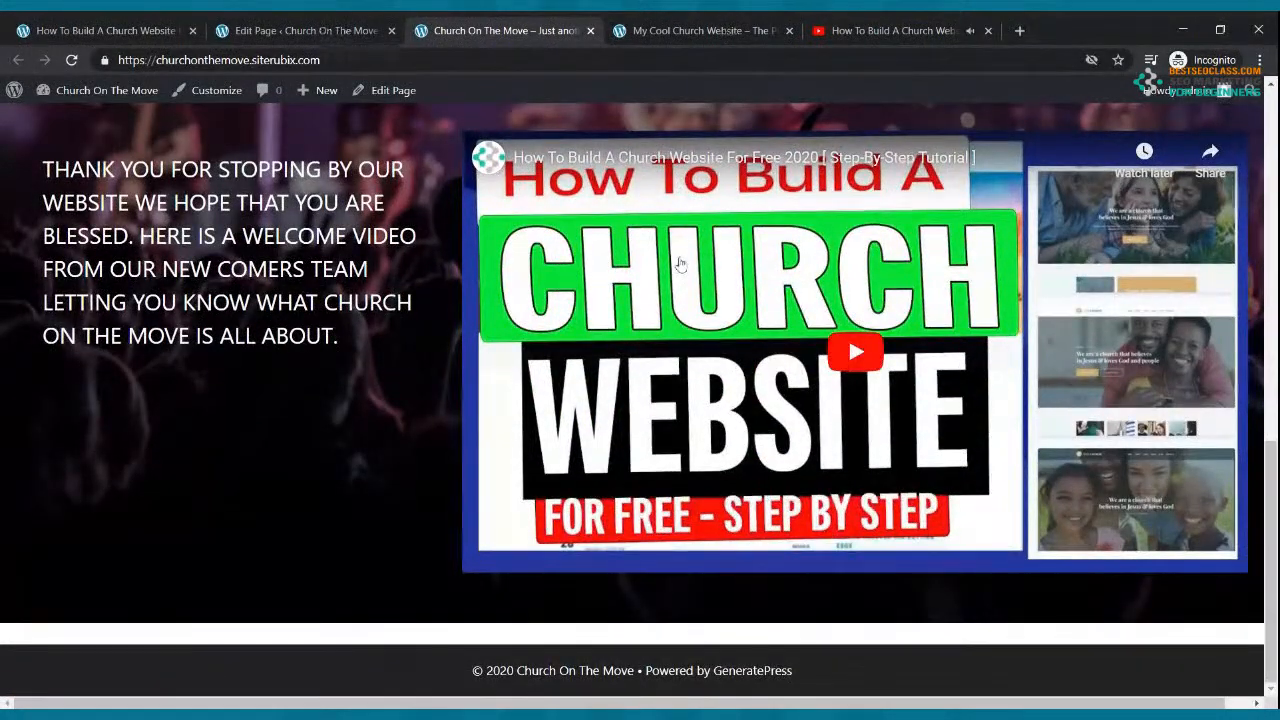
pyautogui.scroll(10, 679, 264)
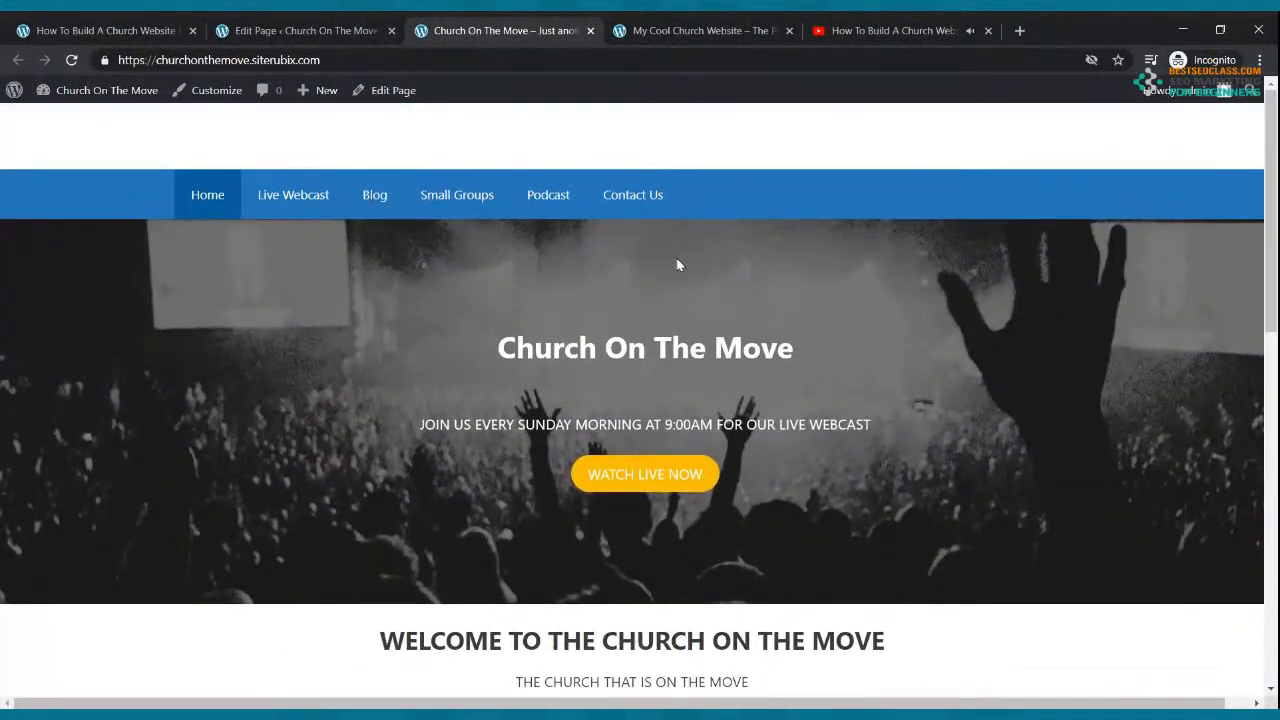
pyautogui.scroll(-7, 677, 264)
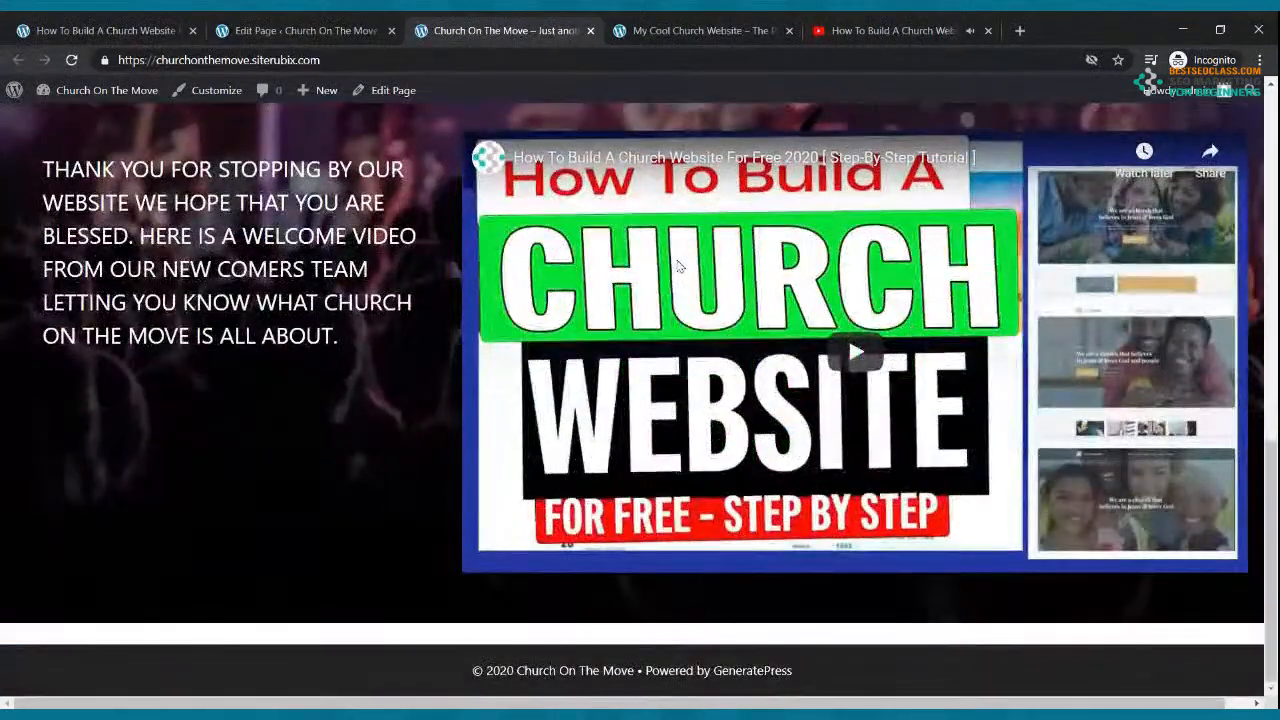
pyautogui.hotkey('ctrl', 'Tab')
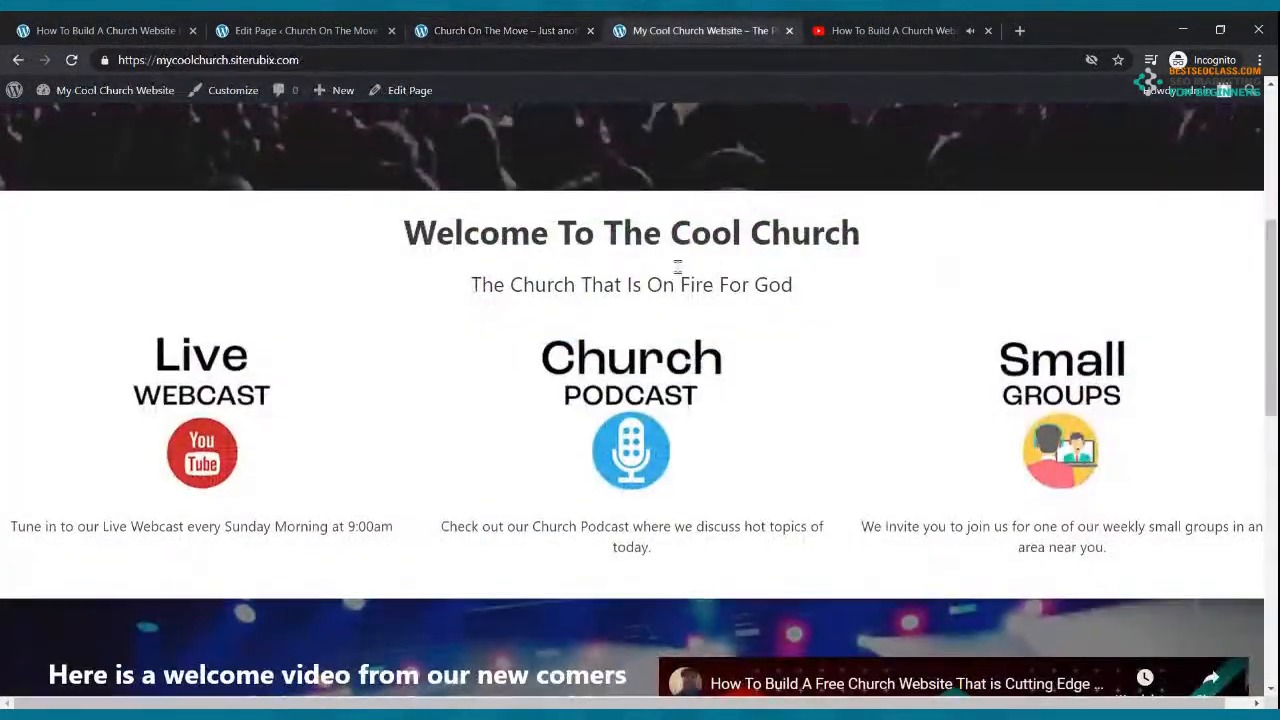
pyautogui.scroll(-3, 677, 266)
pyautogui.scroll(-5, 677, 266)
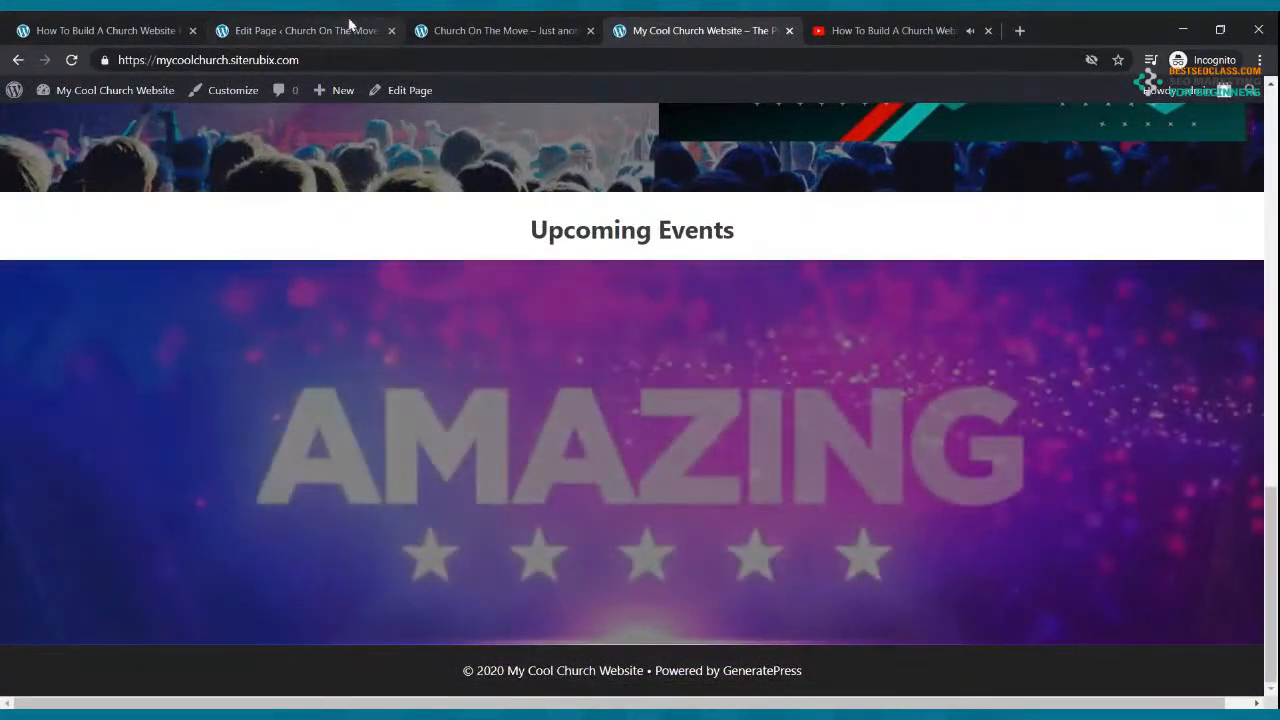
# Step: Close the YouTube video tab and return to the page editor
pyautogui.click(349, 30)
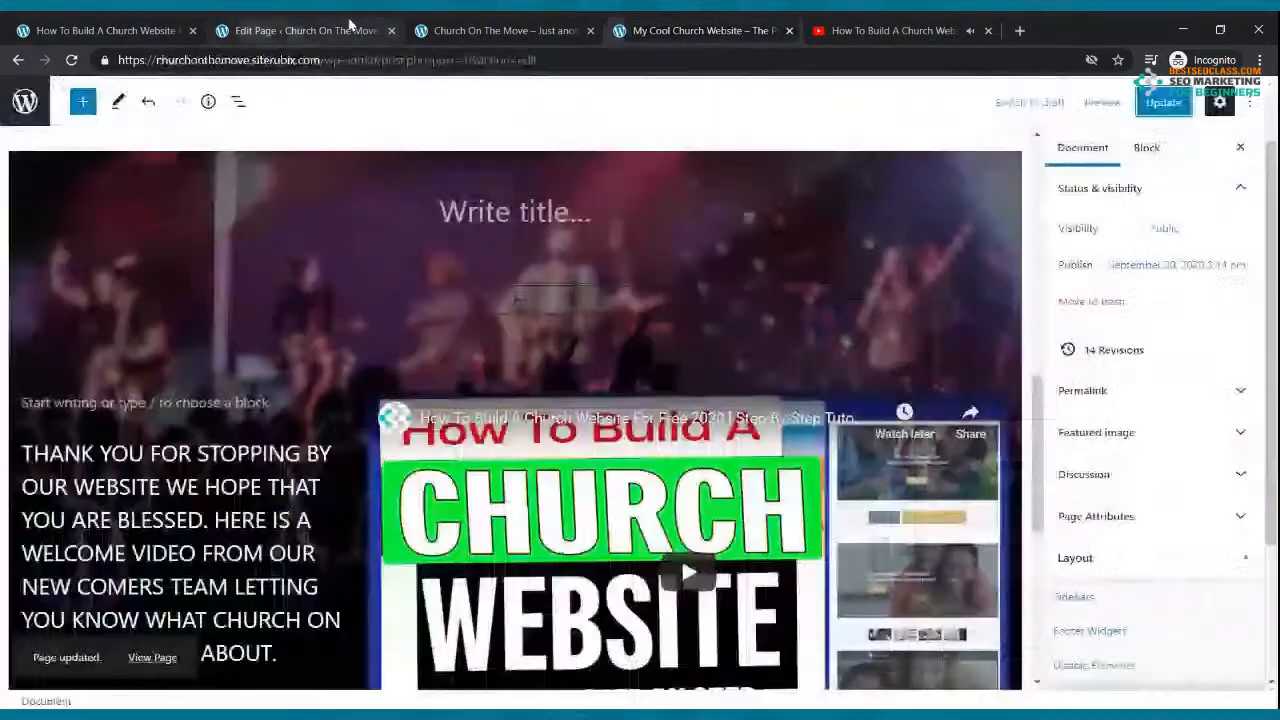
pyautogui.click(843, 30)
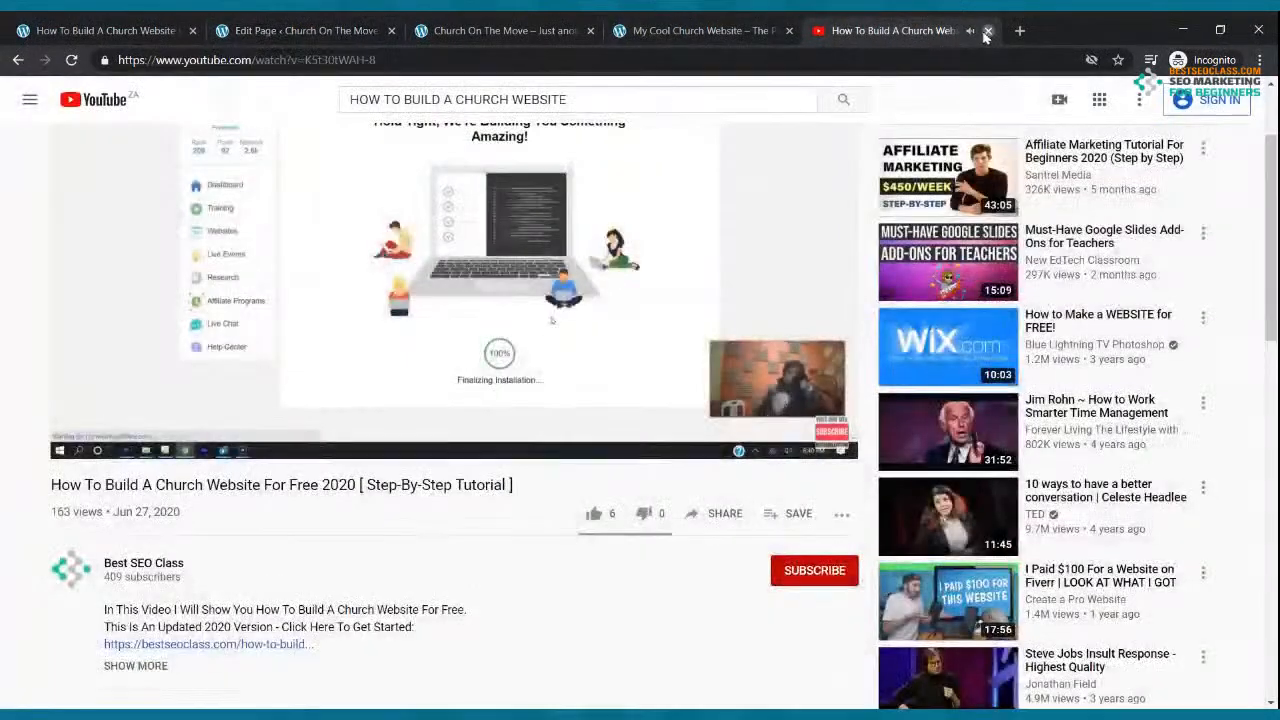
pyautogui.click(988, 30)
pyautogui.click(500, 30)
pyautogui.scroll(10, 561, 261)
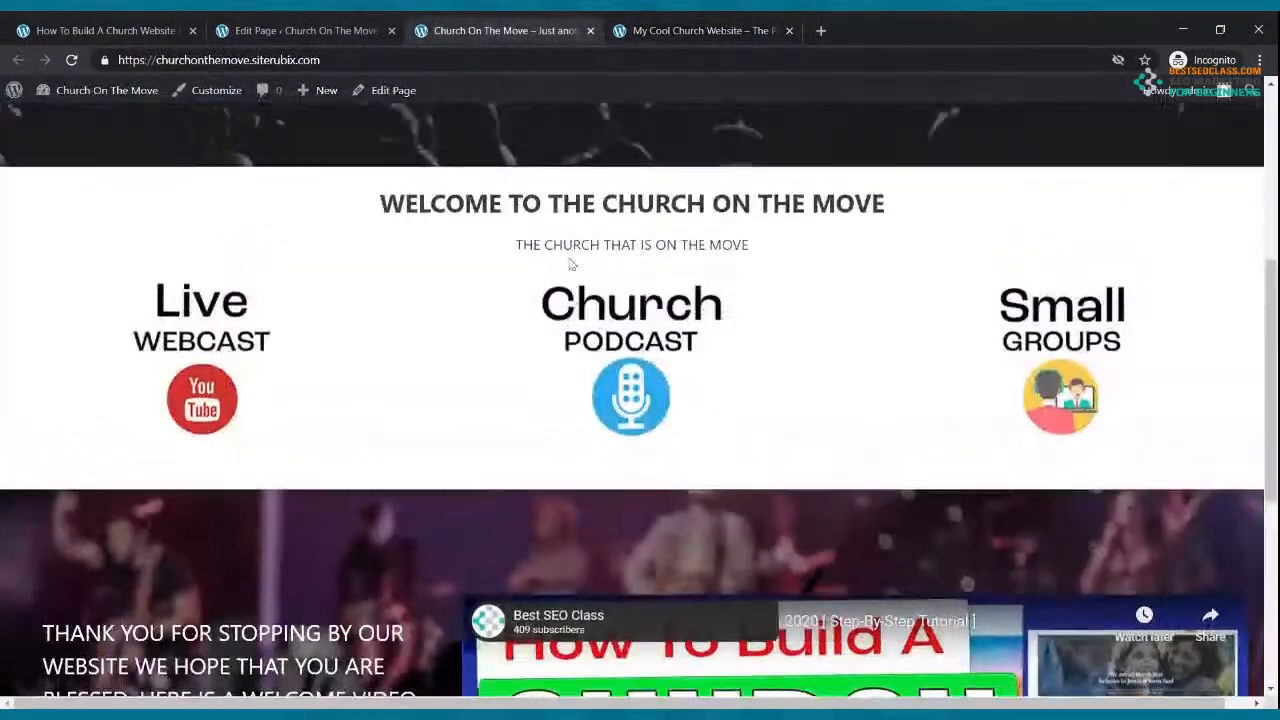
pyautogui.scroll(-5, 561, 261)
pyautogui.hotkey('ctrl', 'pageup')
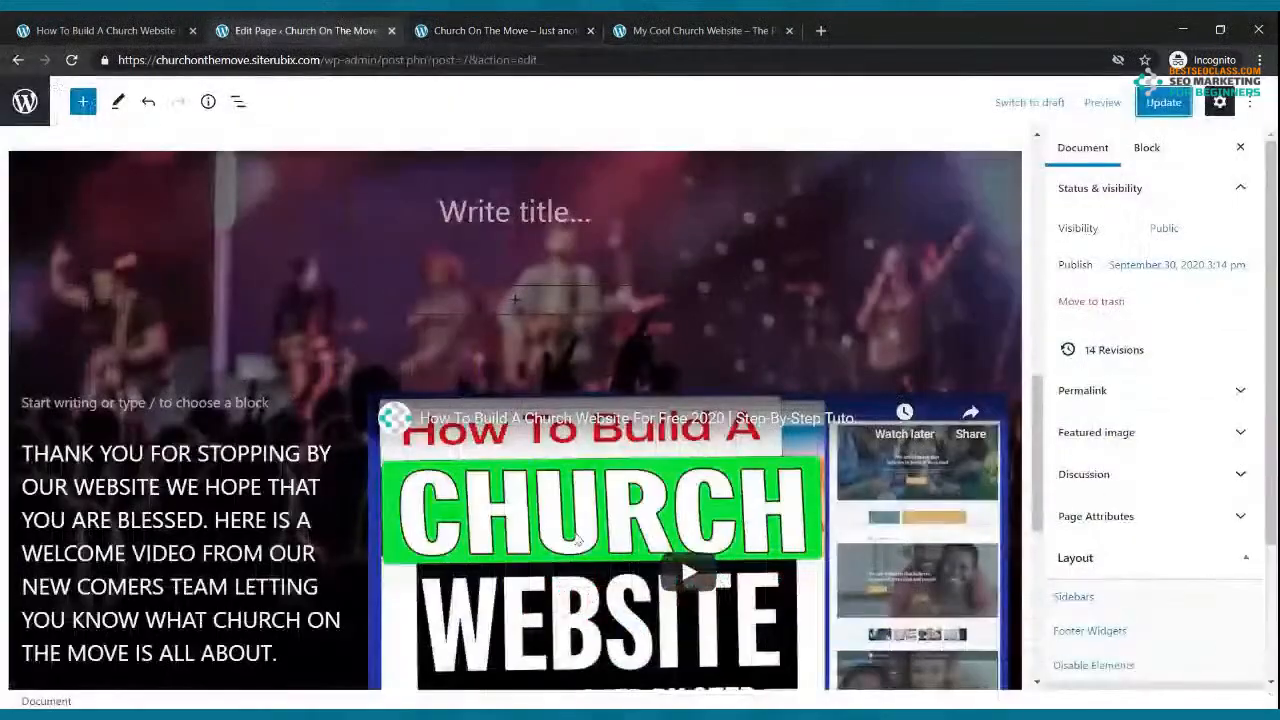
# Step: Set the cover's Columns block to 2 columns in the Block sidebar, placing text beside the video
pyautogui.click(697, 507)
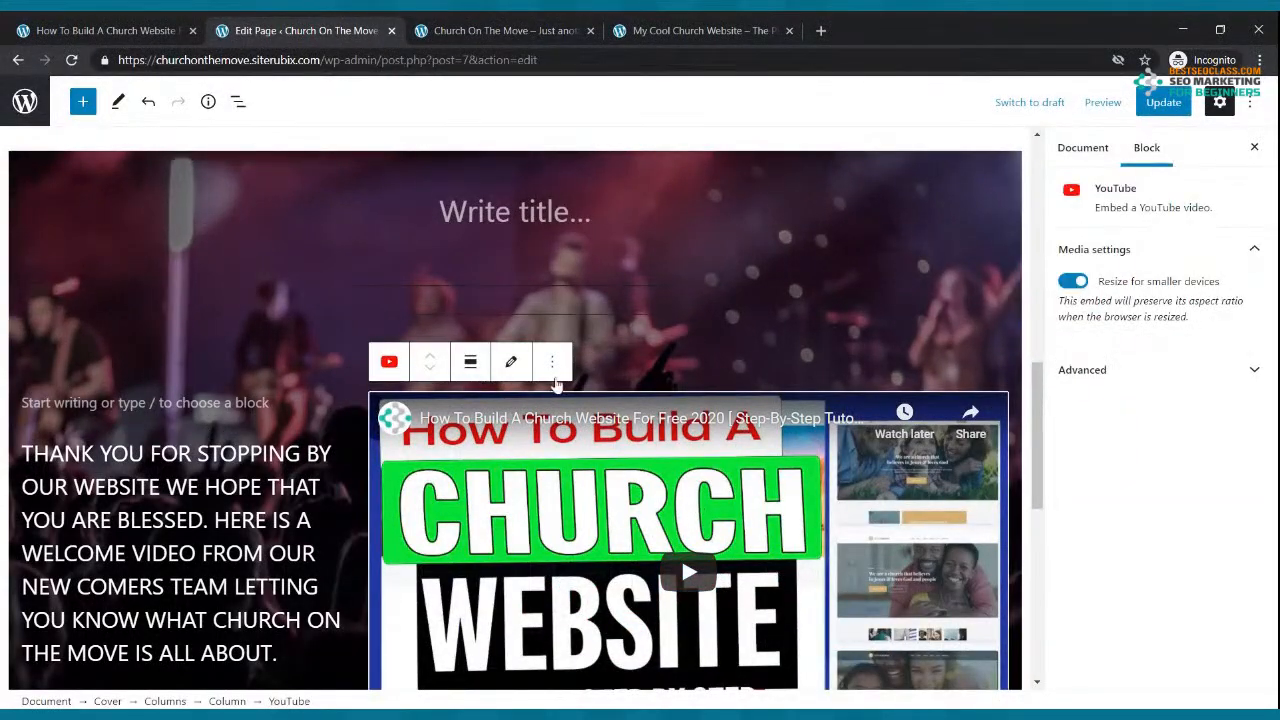
pyautogui.scroll(-1, 756, 346)
pyautogui.scroll(-2, 756, 346)
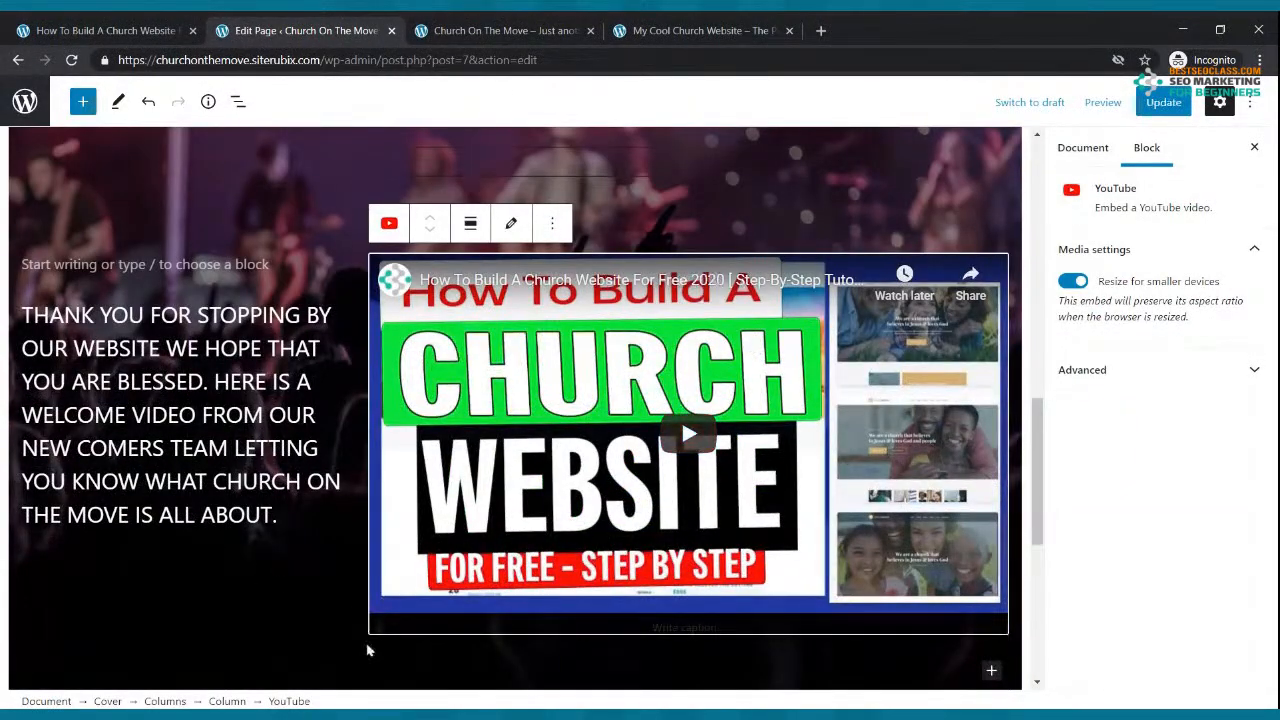
pyautogui.click(367, 532)
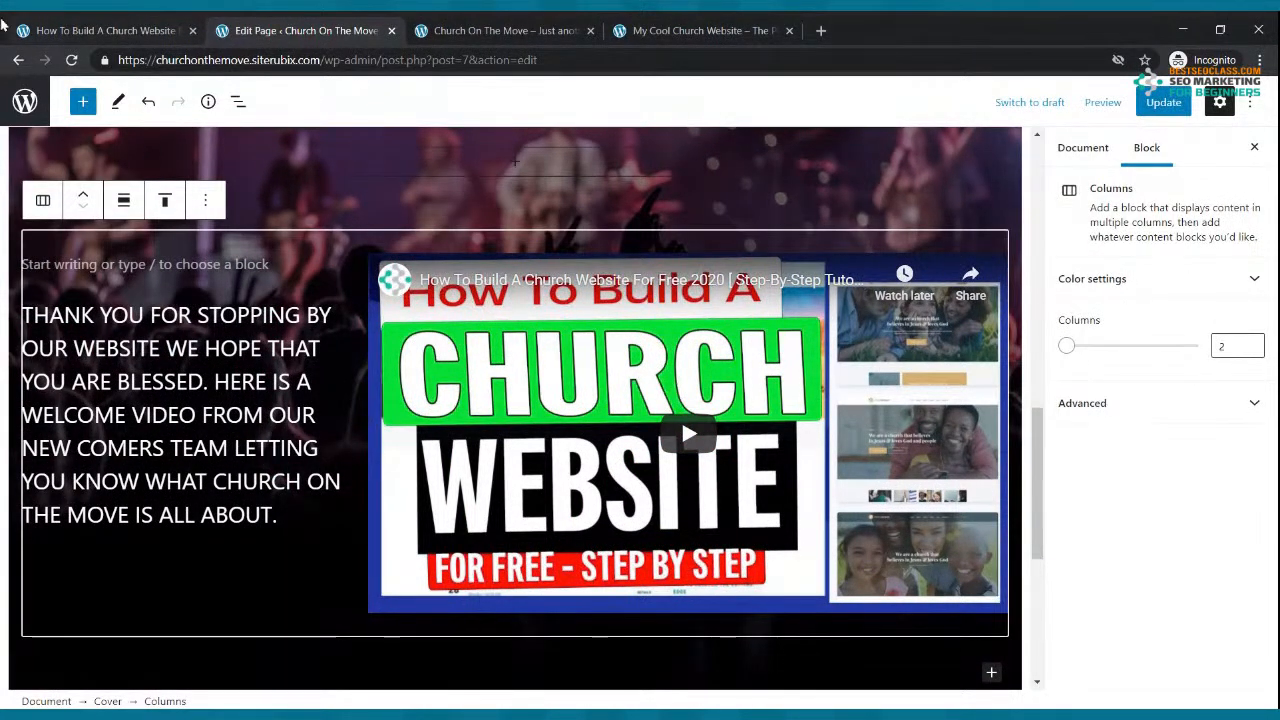
pyautogui.click(1068, 346)
pyautogui.moveTo(1084, 352); pyautogui.dragTo(1098, 345)
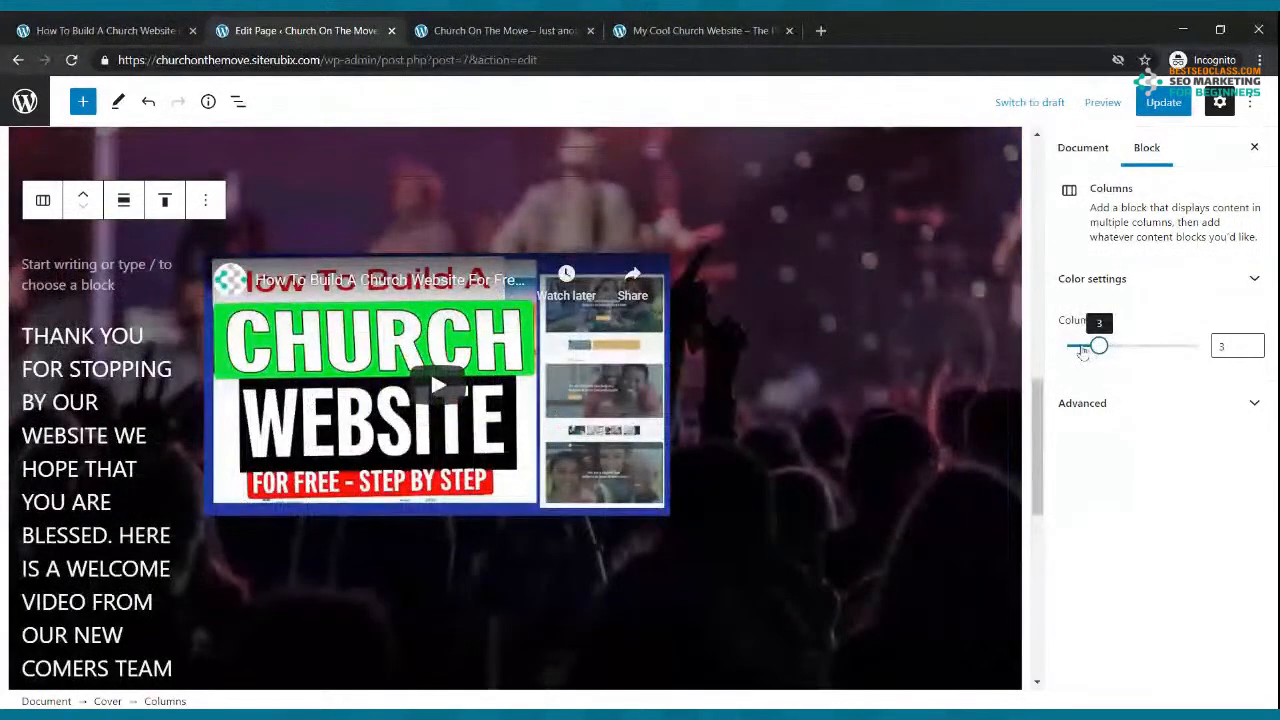
pyautogui.moveTo(1098, 345)
pyautogui.mouseDown()
pyautogui.moveTo(1066, 344)
pyautogui.moveTo(1098, 346)
pyautogui.mouseUp()
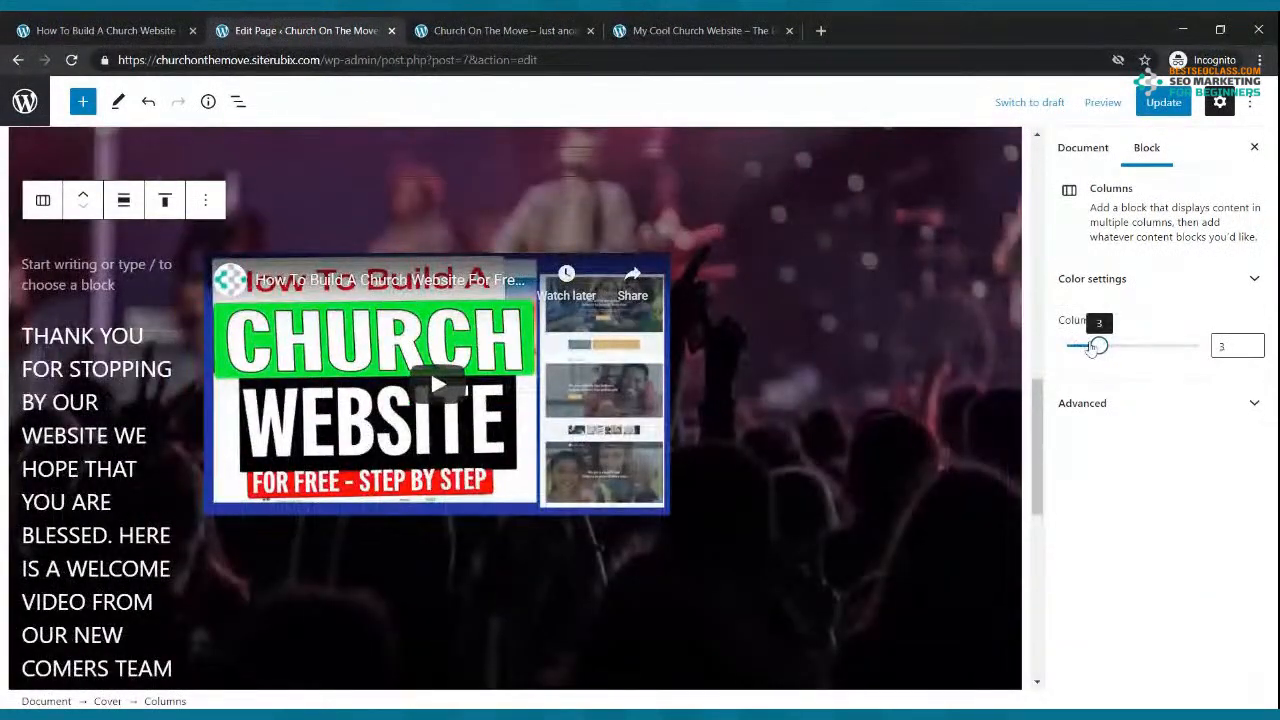
pyautogui.click(780, 262)
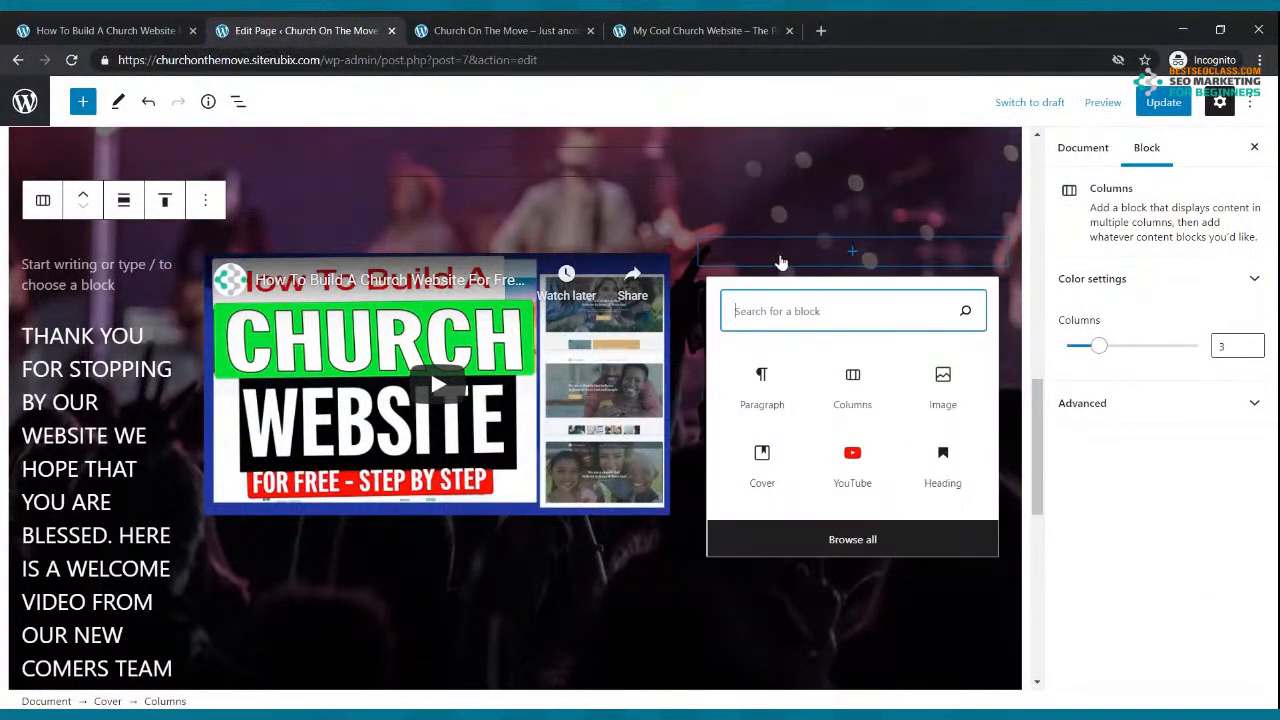
pyautogui.click(1137, 404)
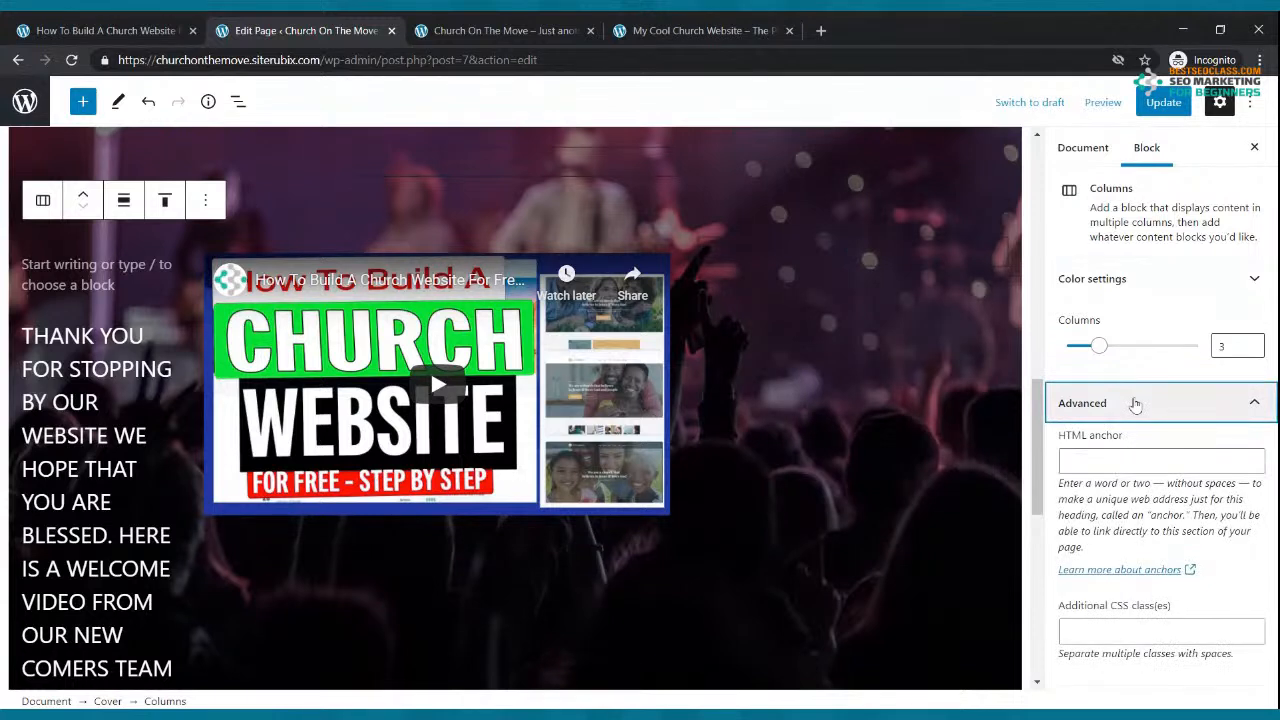
pyautogui.click(1136, 404)
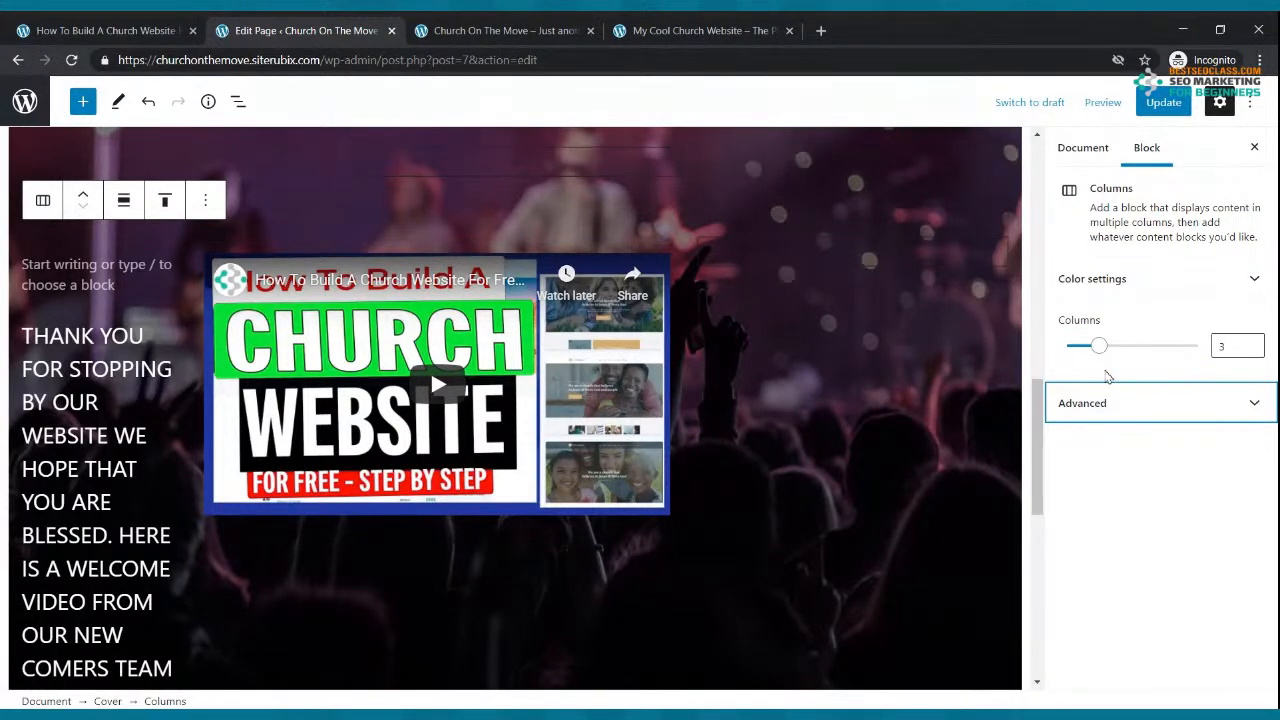
pyautogui.click(1097, 355)
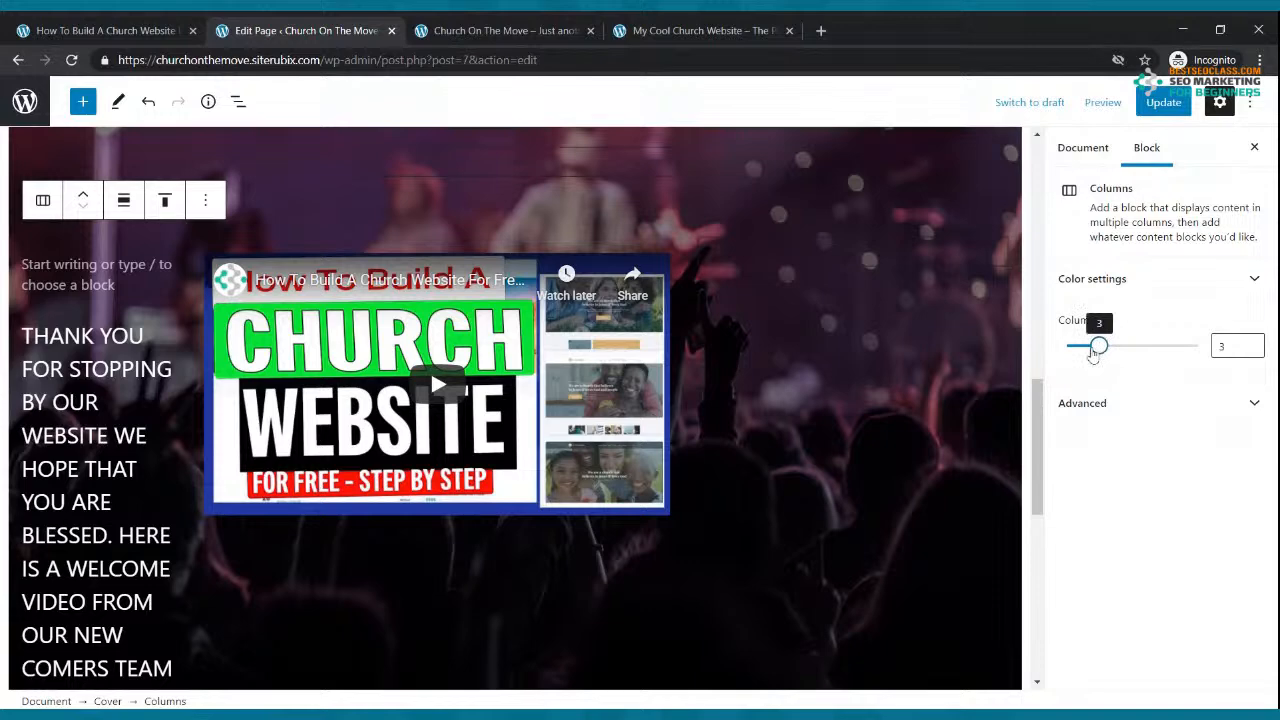
pyautogui.press('Left')
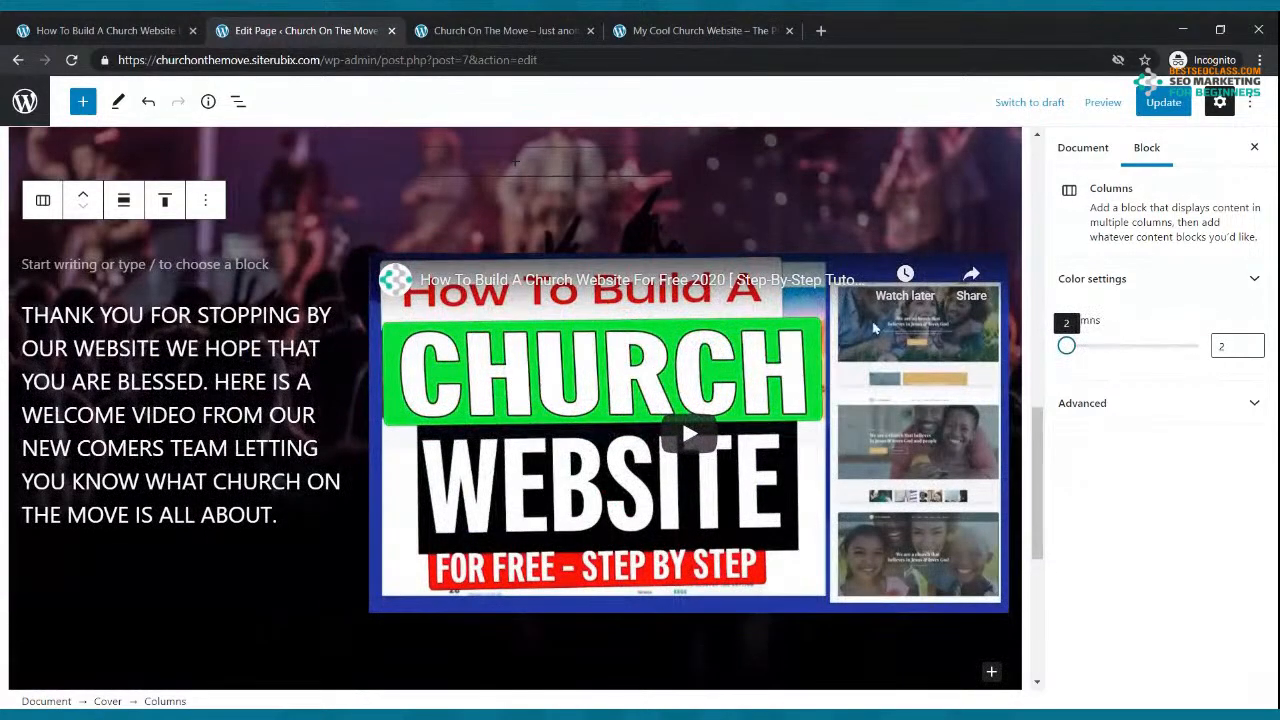
pyautogui.click(553, 257)
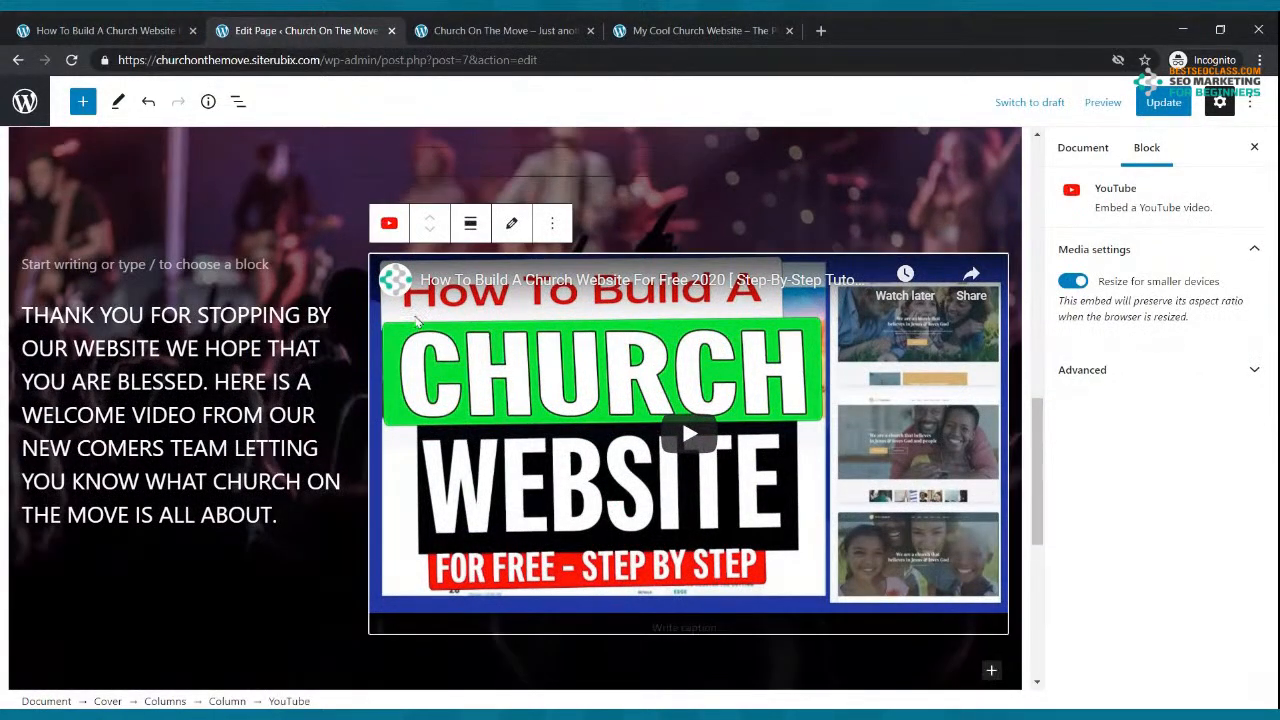
# Step: Update the page and delete both empty columns below the cover
pyautogui.click(1160, 103)
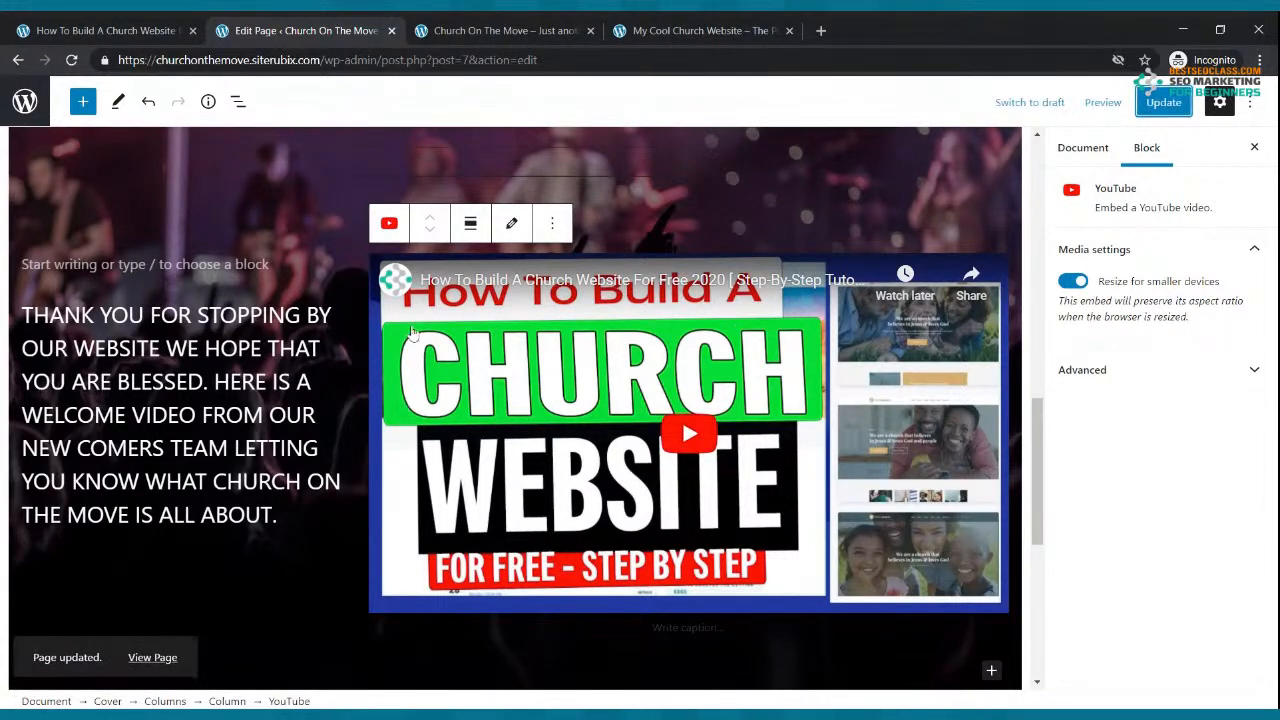
pyautogui.scroll(-6, 414, 320)
pyautogui.scroll(2, 414, 320)
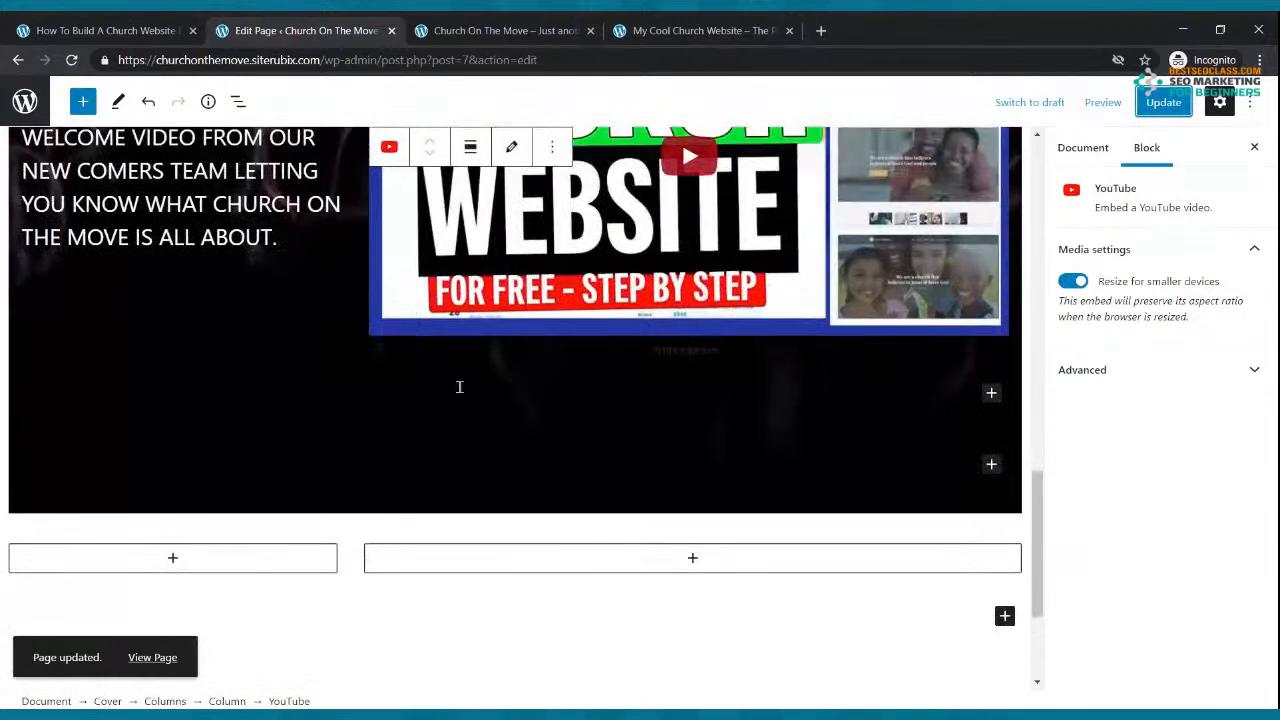
pyautogui.click(635, 546)
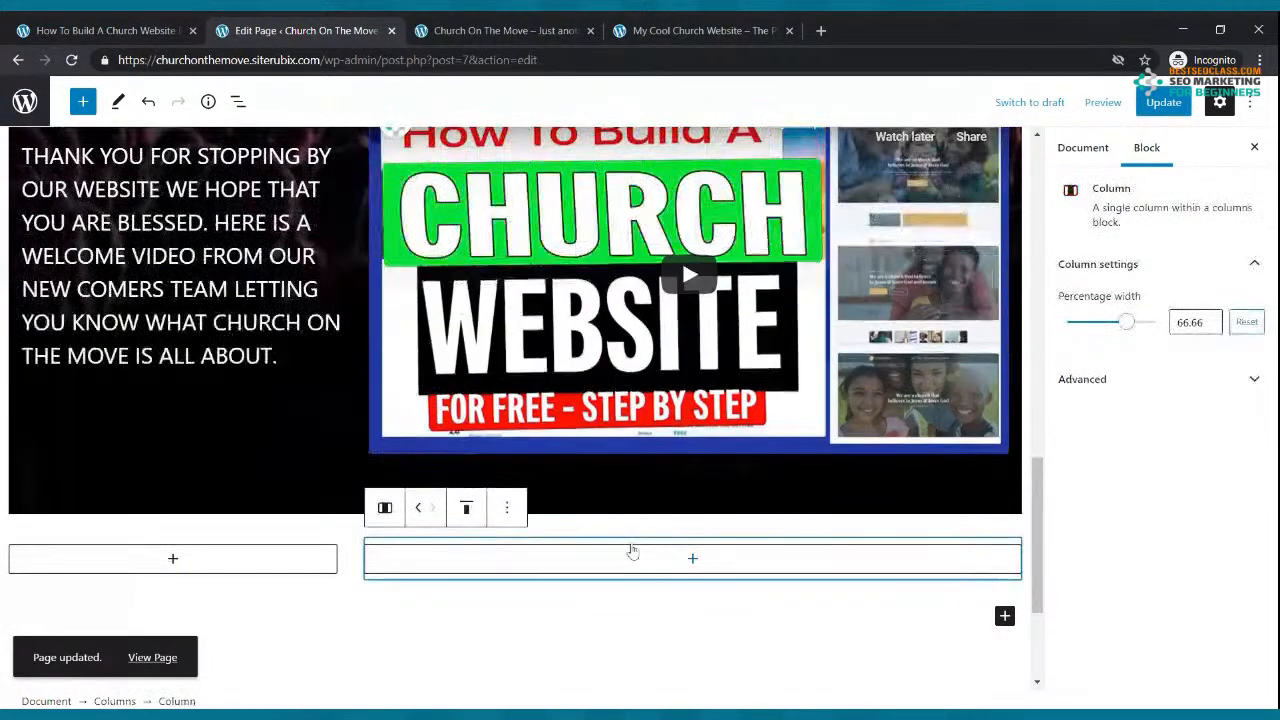
pyautogui.click(507, 507)
pyautogui.click(558, 455)
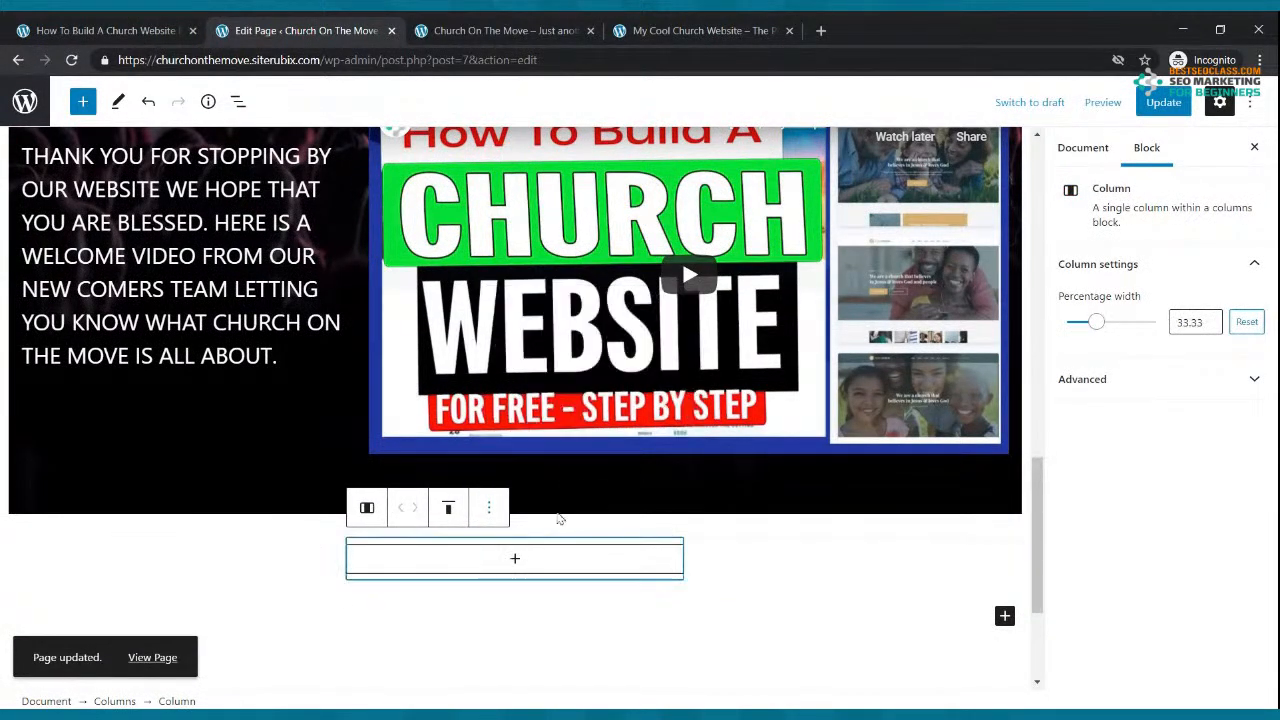
pyautogui.click(489, 507)
pyautogui.click(517, 468)
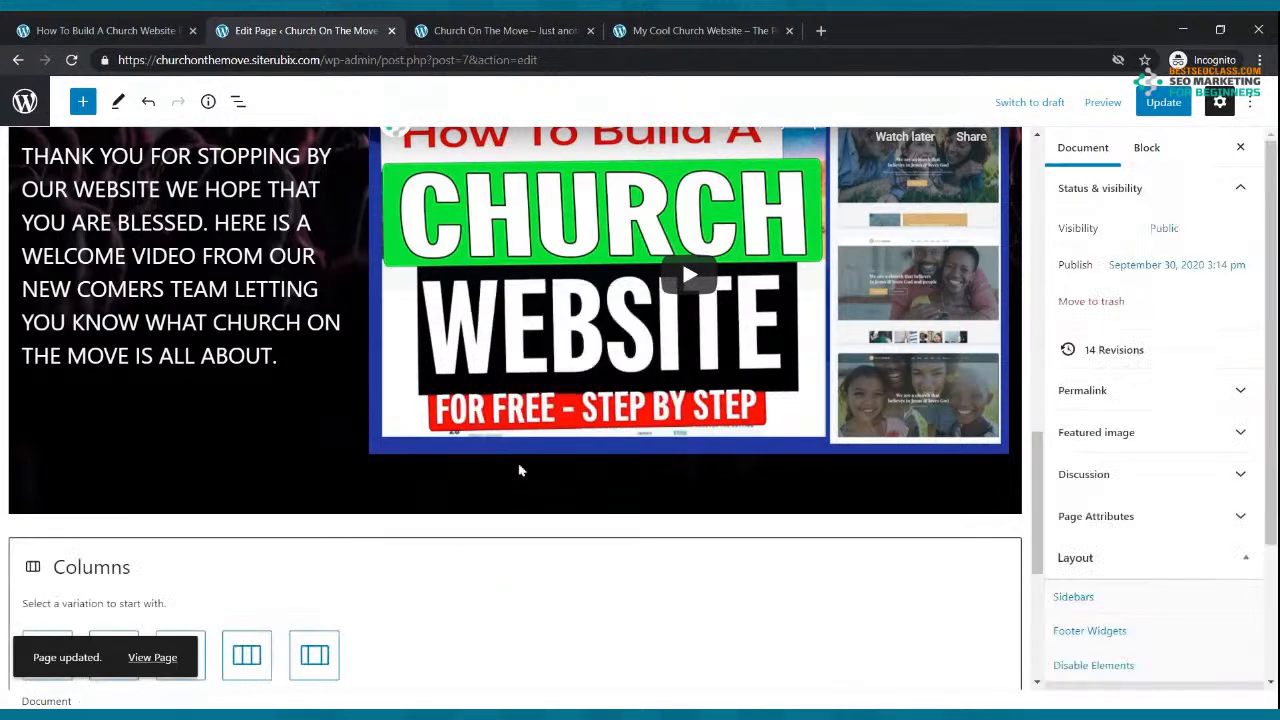
# Step: Remove the leftover empty Columns block and update the page
pyautogui.scroll(-3, 558, 475)
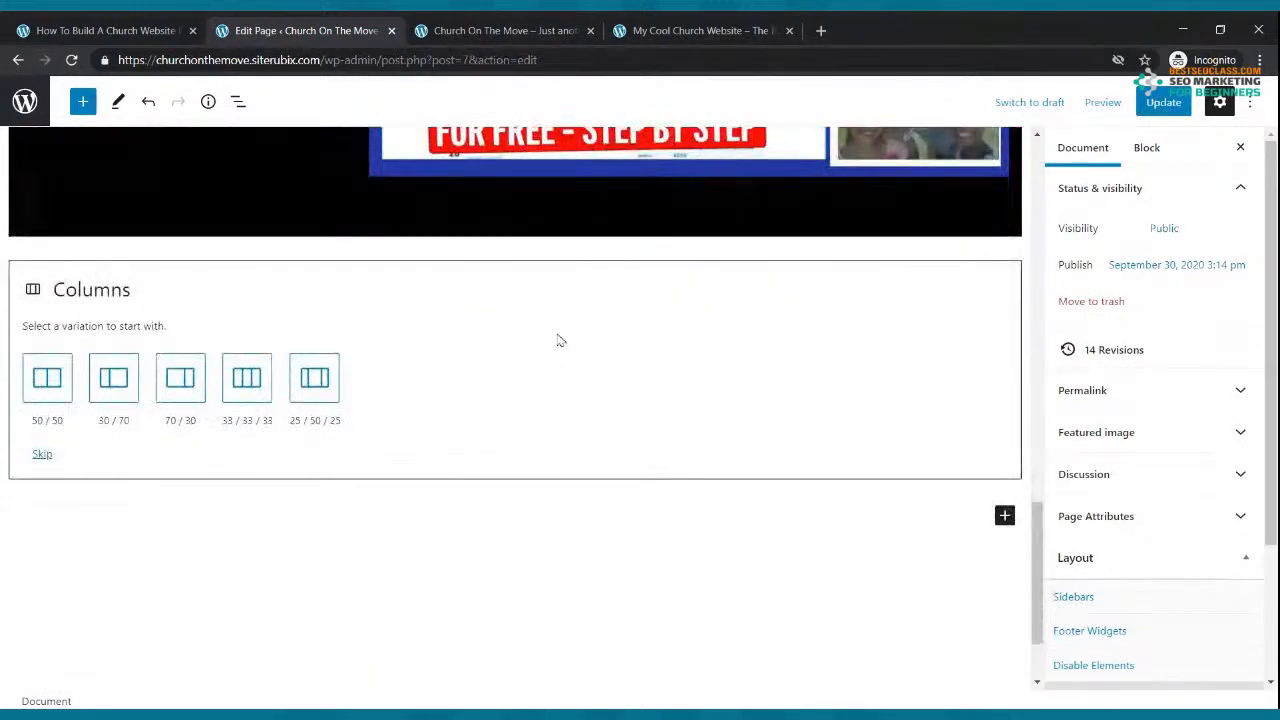
pyautogui.click(500, 325)
pyautogui.click(158, 230)
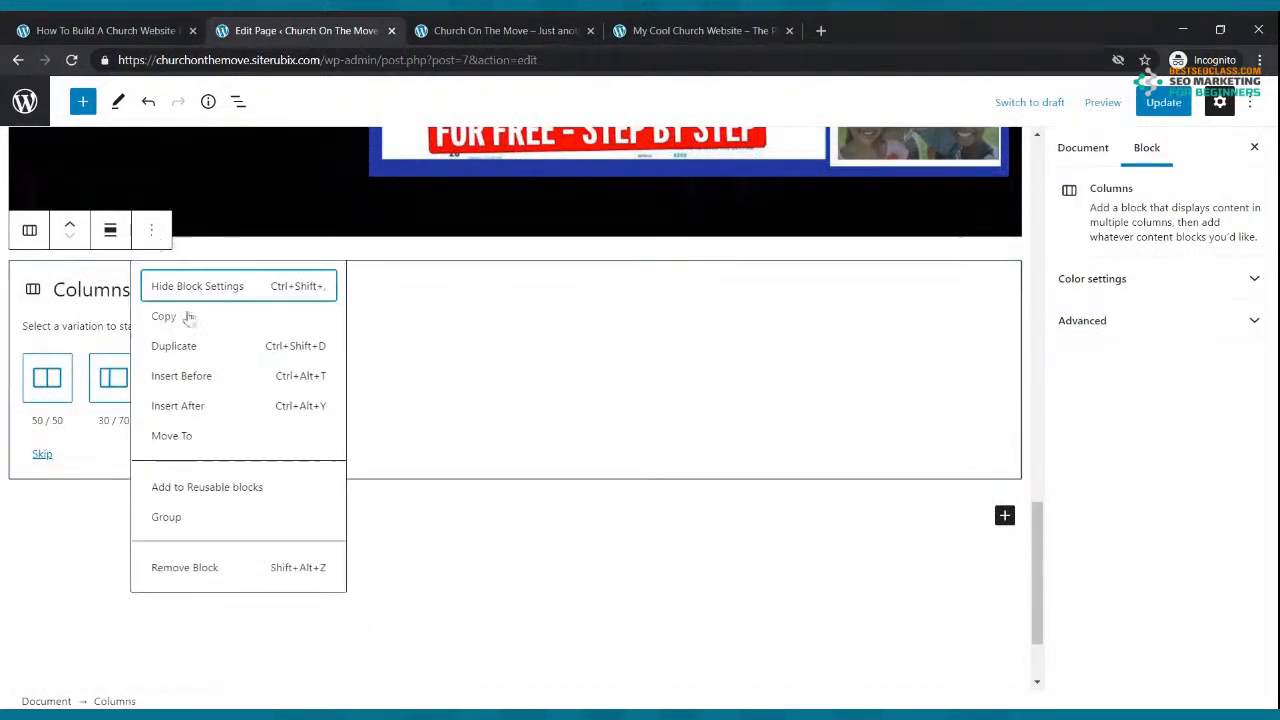
pyautogui.click(226, 568)
pyautogui.scroll(-3, 260, 540)
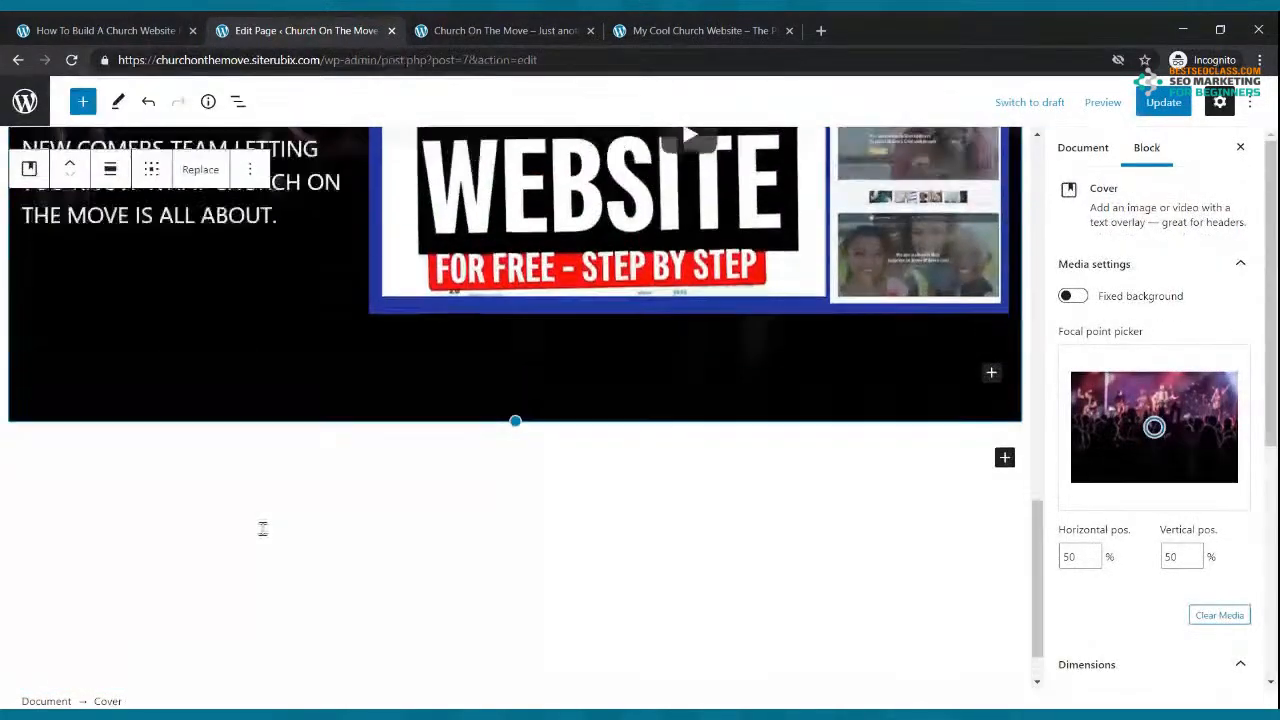
pyautogui.scroll(4, 263, 529)
pyautogui.click(1163, 102)
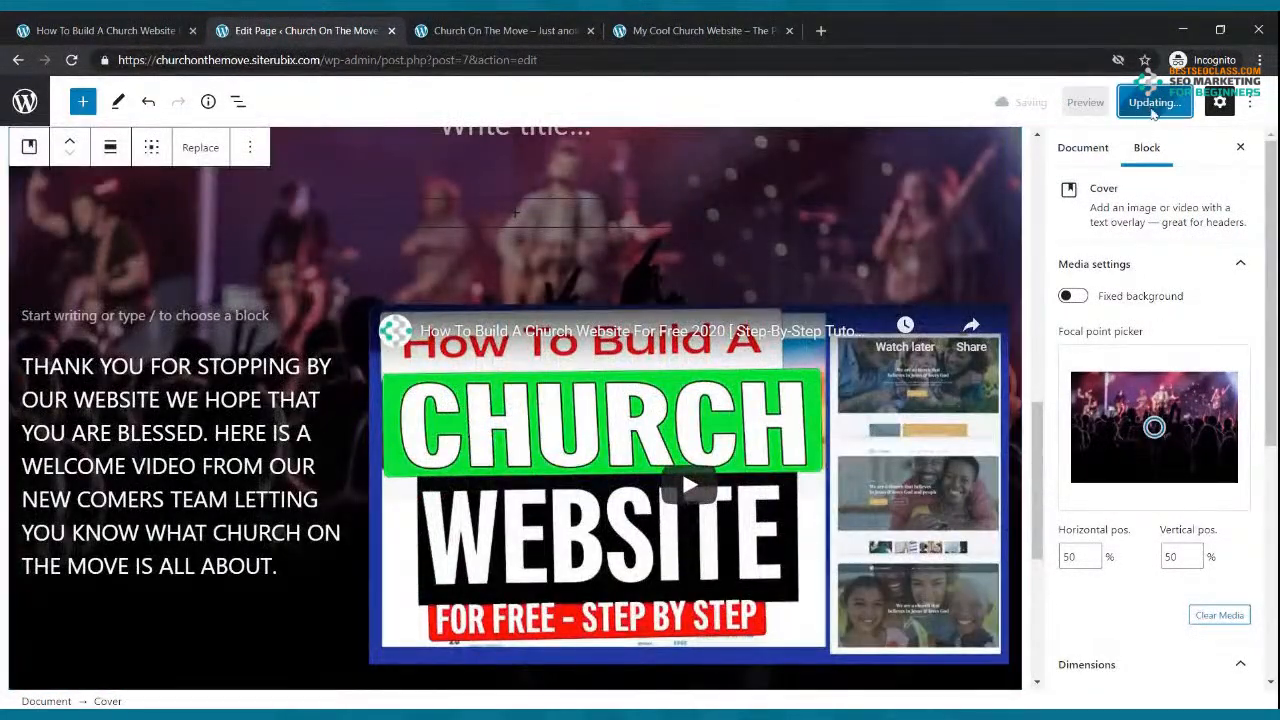
# Step: Reload the live church site to check the changes, then return to the editor
pyautogui.click(519, 22)
pyautogui.click(71, 60)
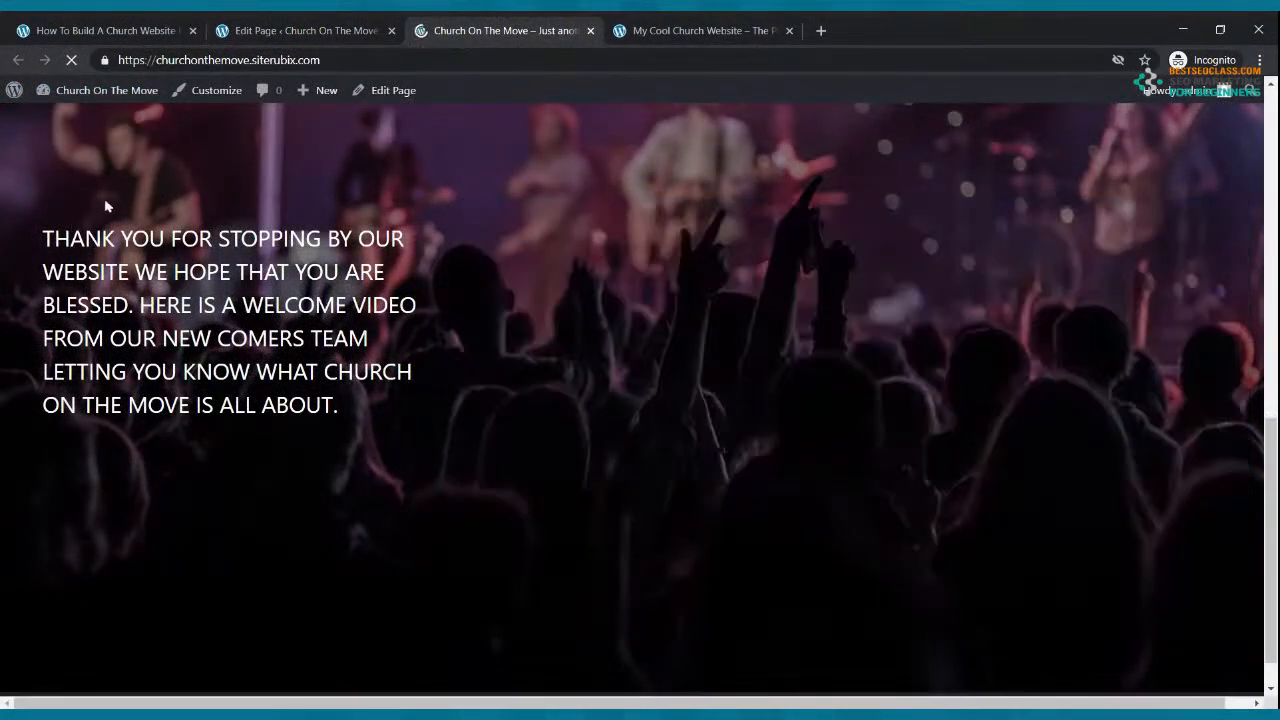
pyautogui.scroll(8, 177, 234)
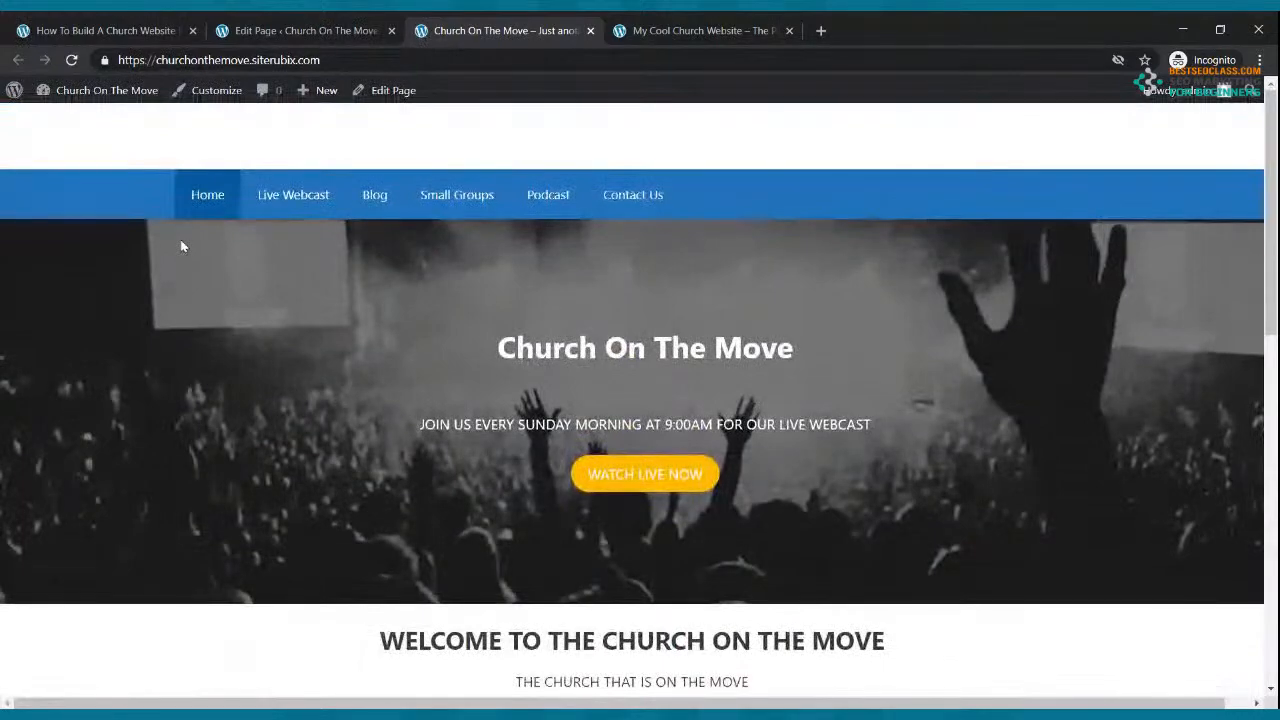
pyautogui.scroll(-4, 180, 240)
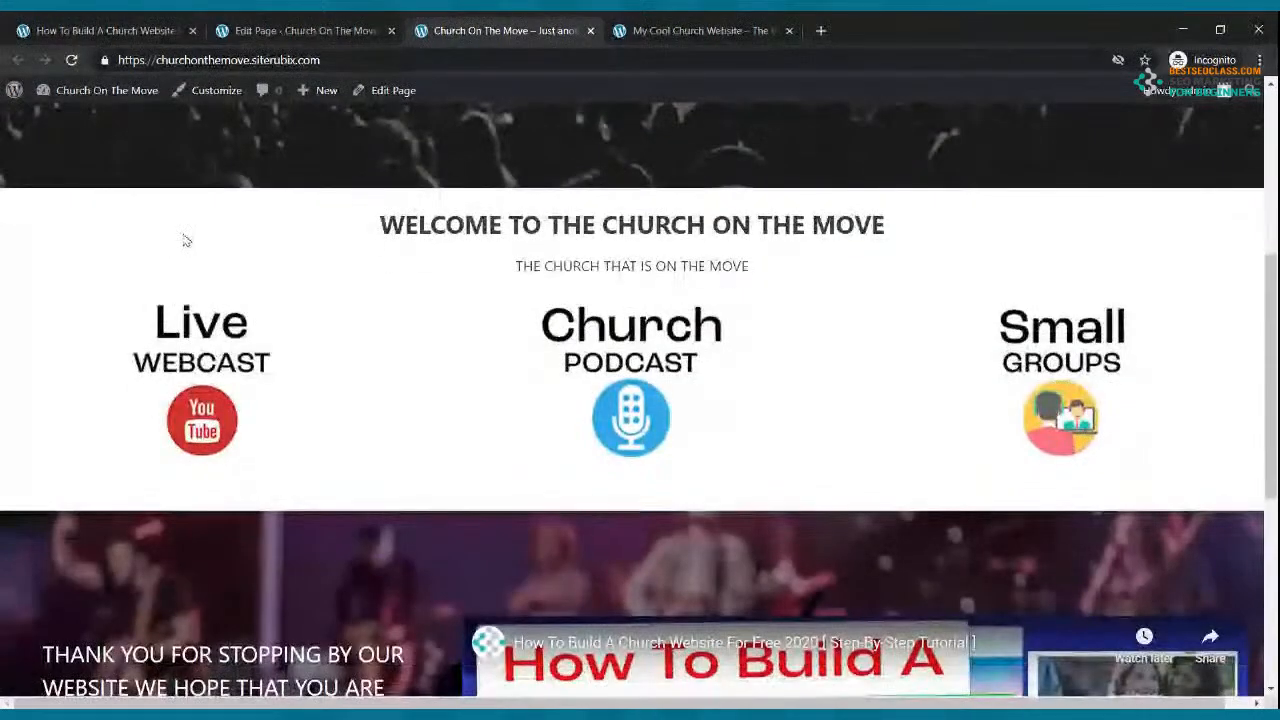
pyautogui.scroll(-5, 185, 240)
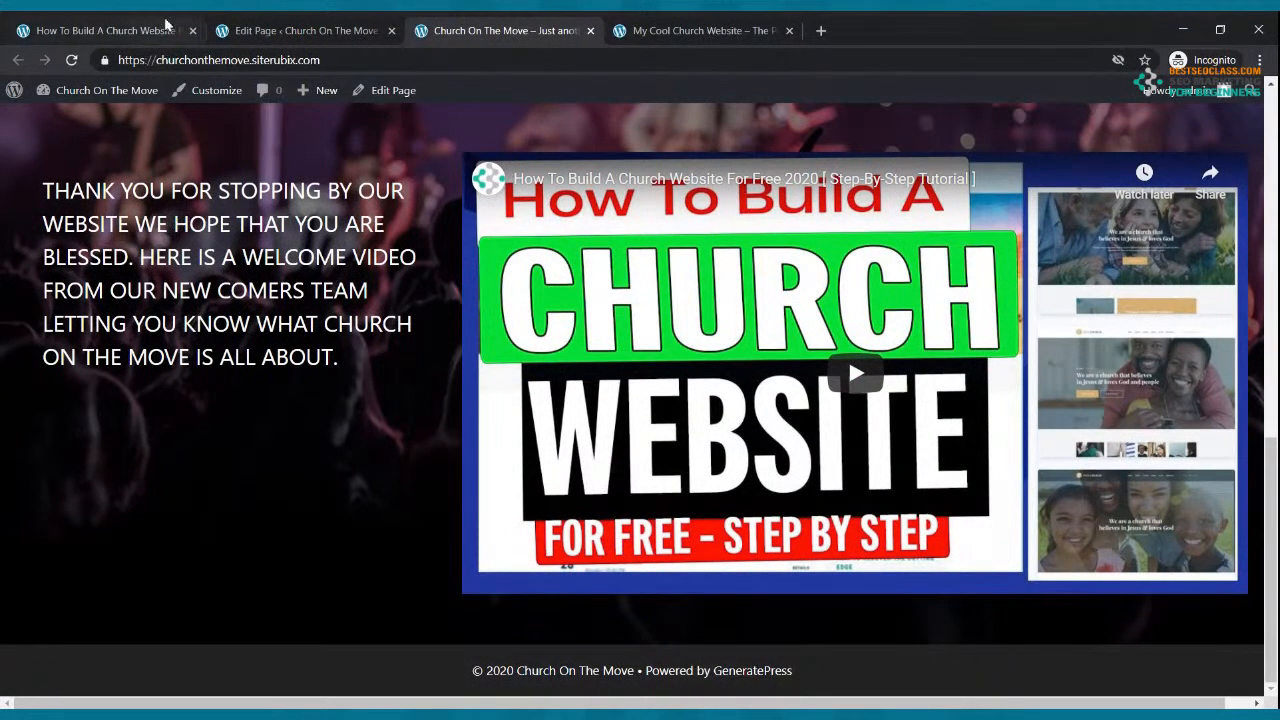
pyautogui.click(230, 30)
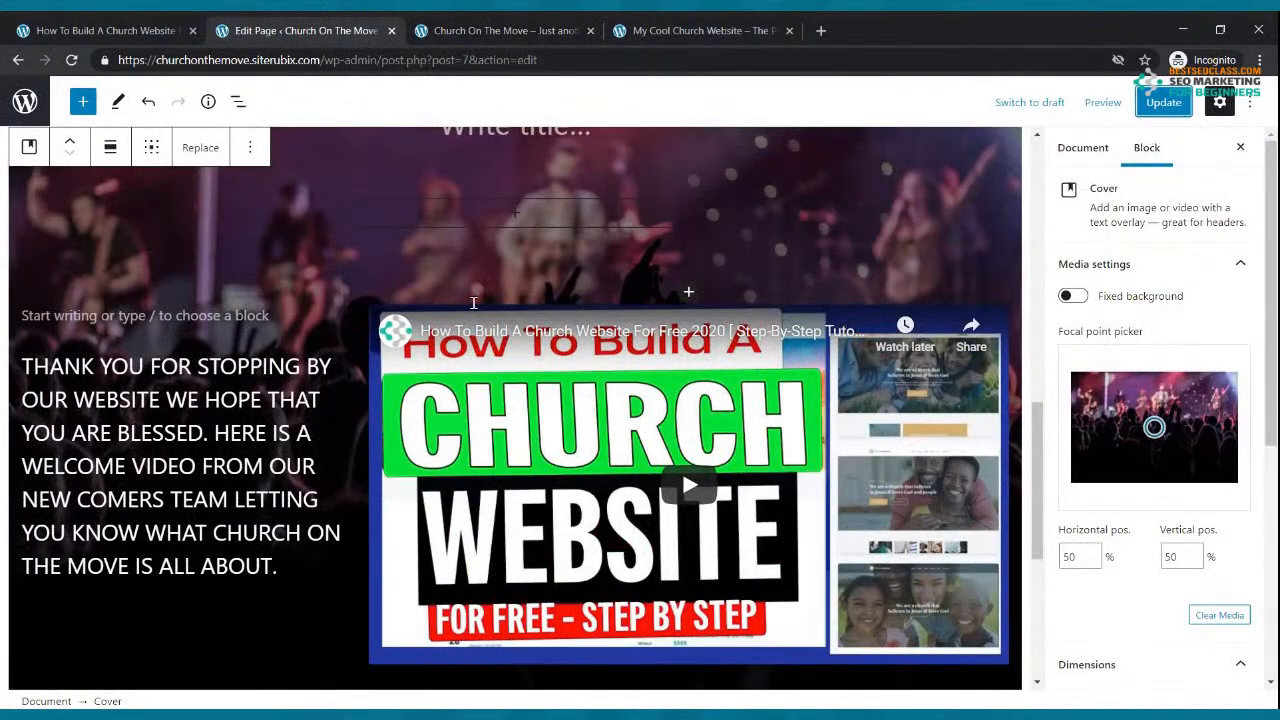
# Step: Insert a Cover block below the welcome video section, attempt an image upload, and update the page
pyautogui.scroll(-3, 474, 302)
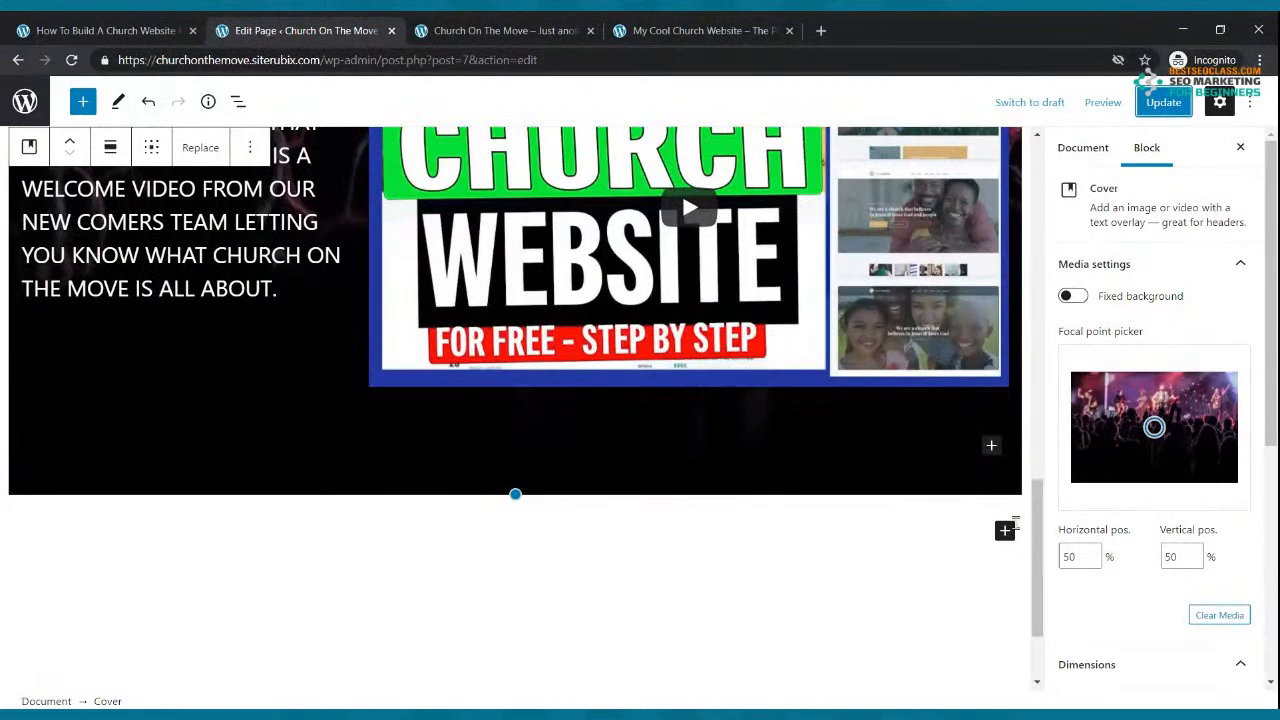
pyautogui.click(1005, 531)
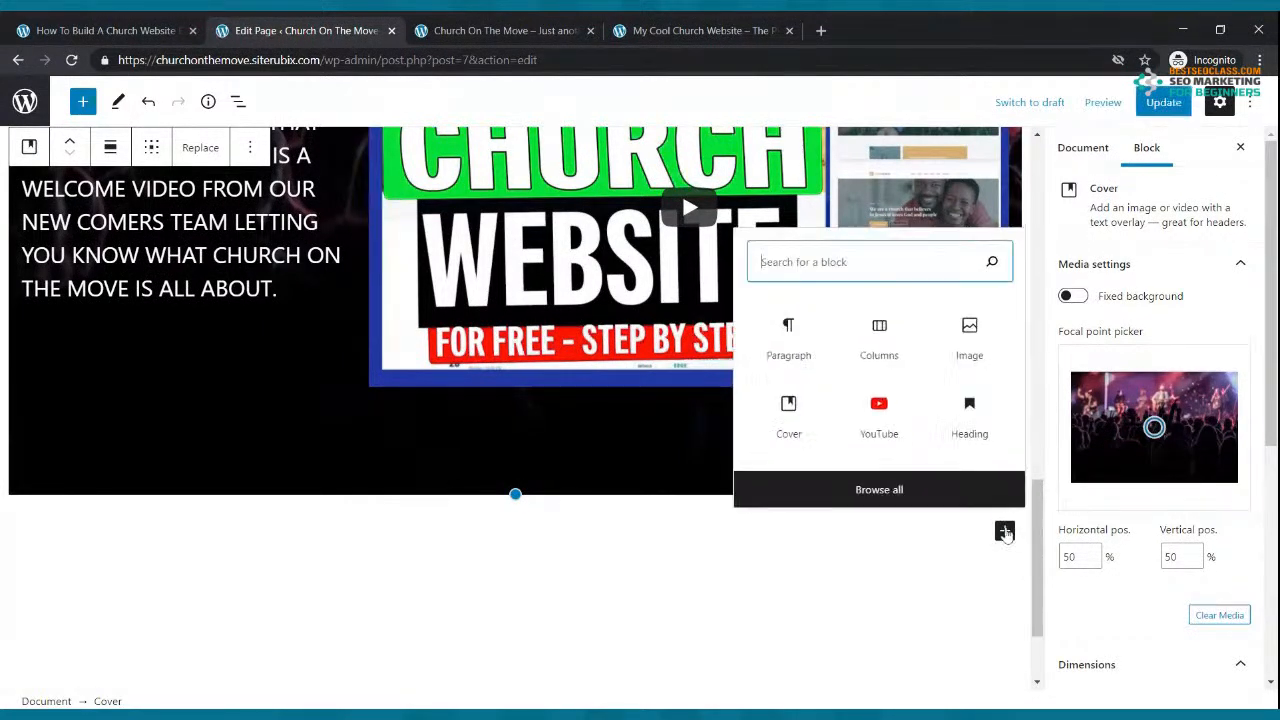
pyautogui.click(790, 428)
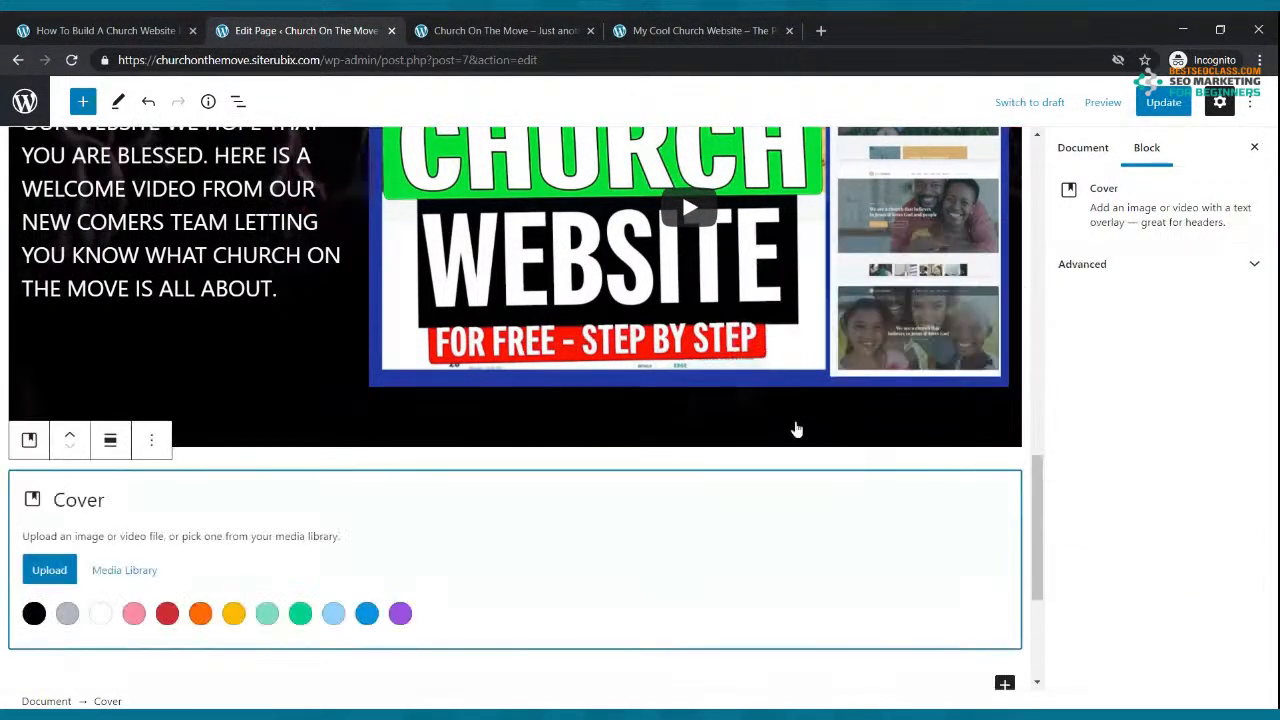
pyautogui.click(45, 578)
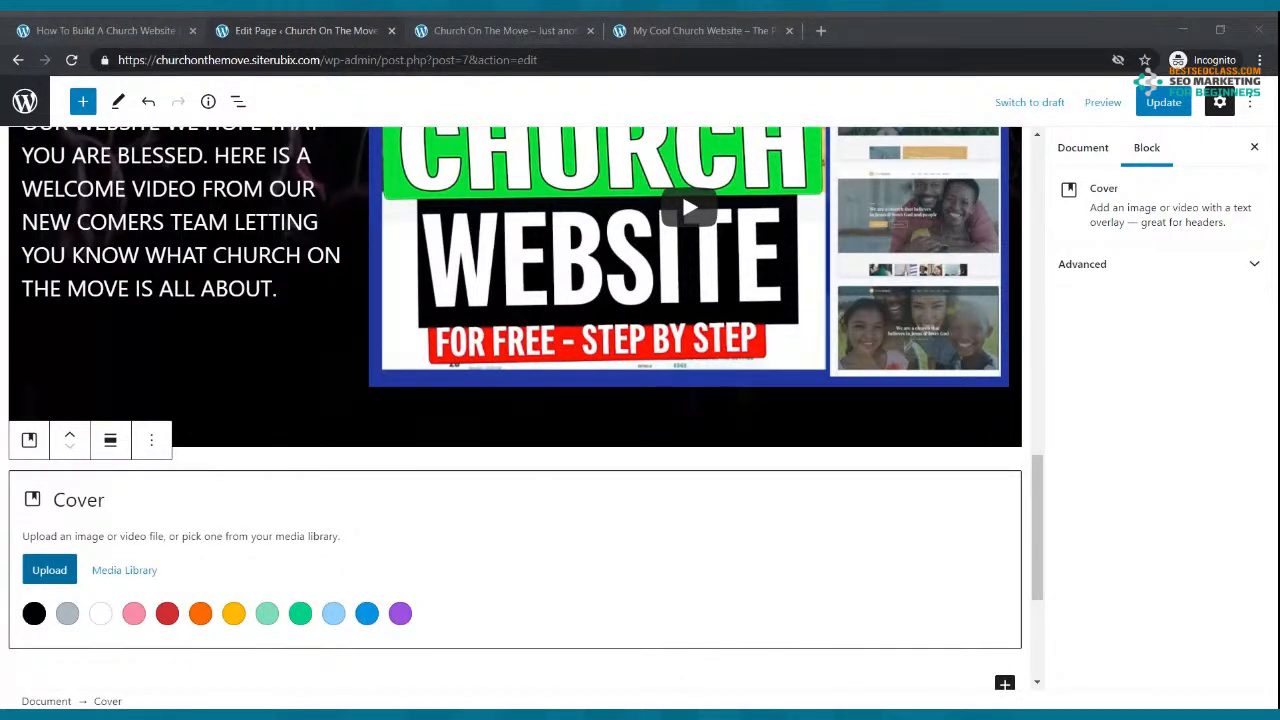
pyautogui.doubleClick(380, 244)
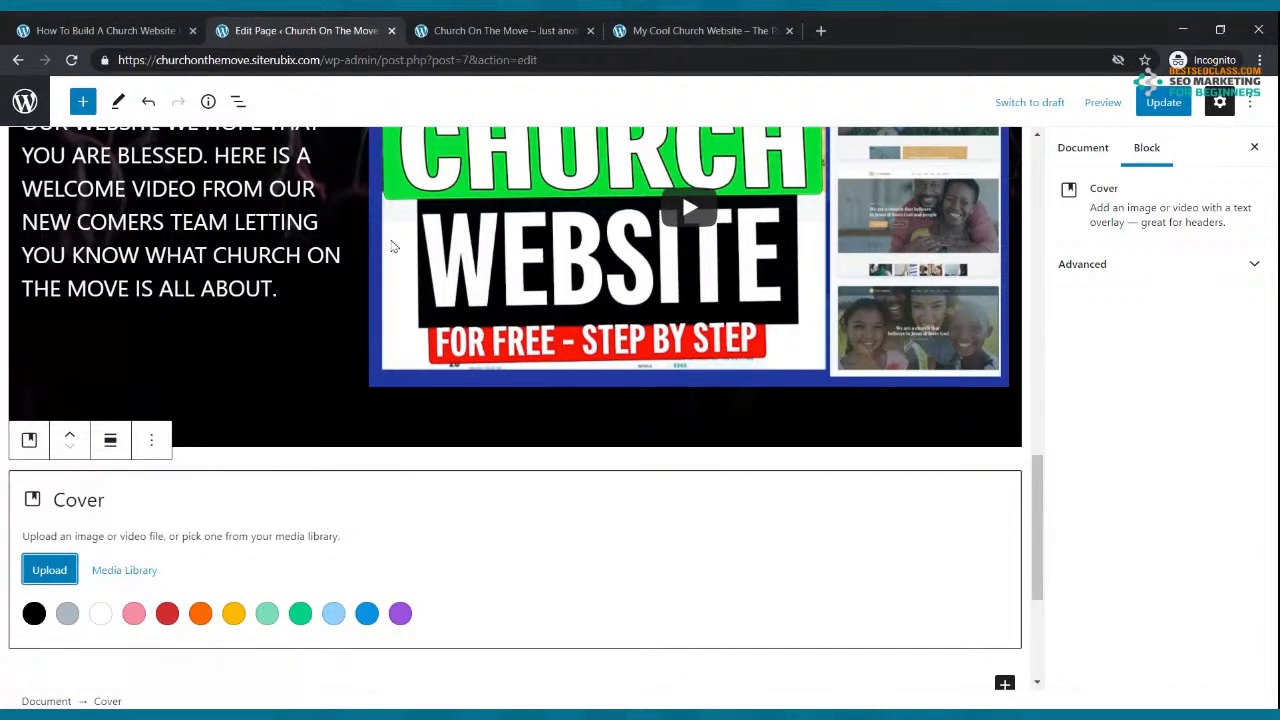
pyautogui.click(1163, 102)
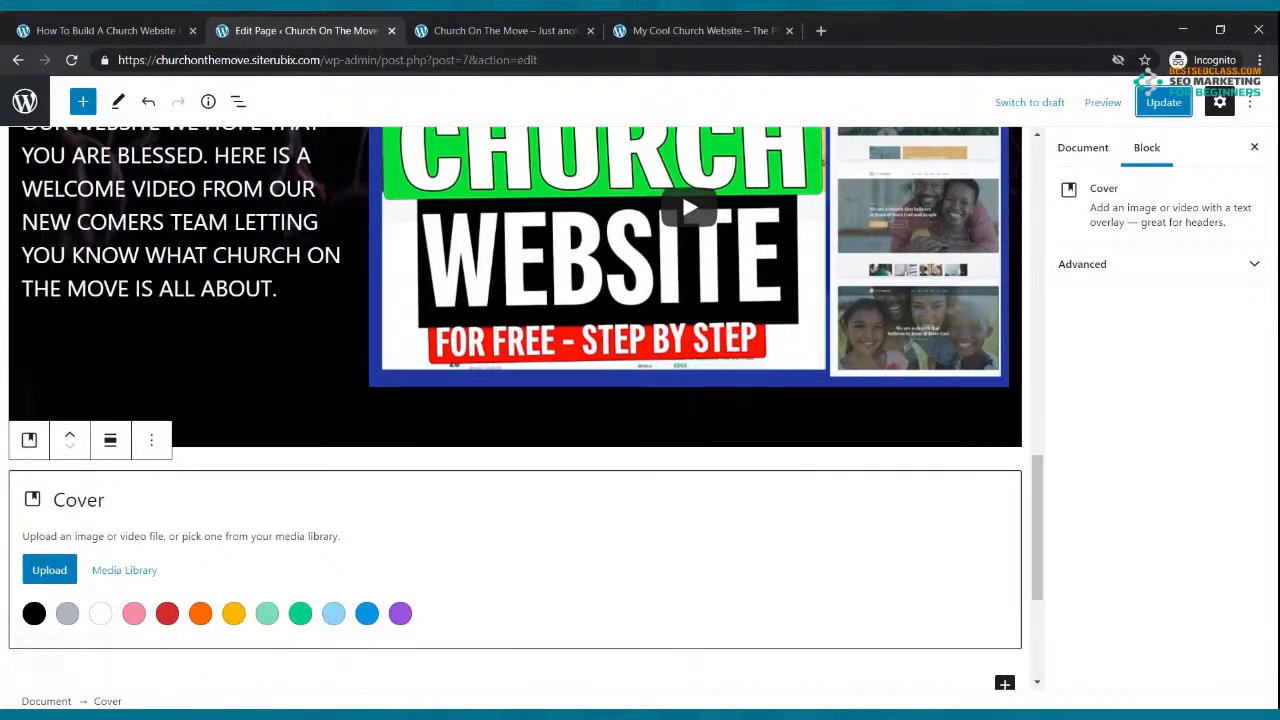
# Step: Give the new cover a black background and delete the crowd-image cover block
pyautogui.click(34, 613)
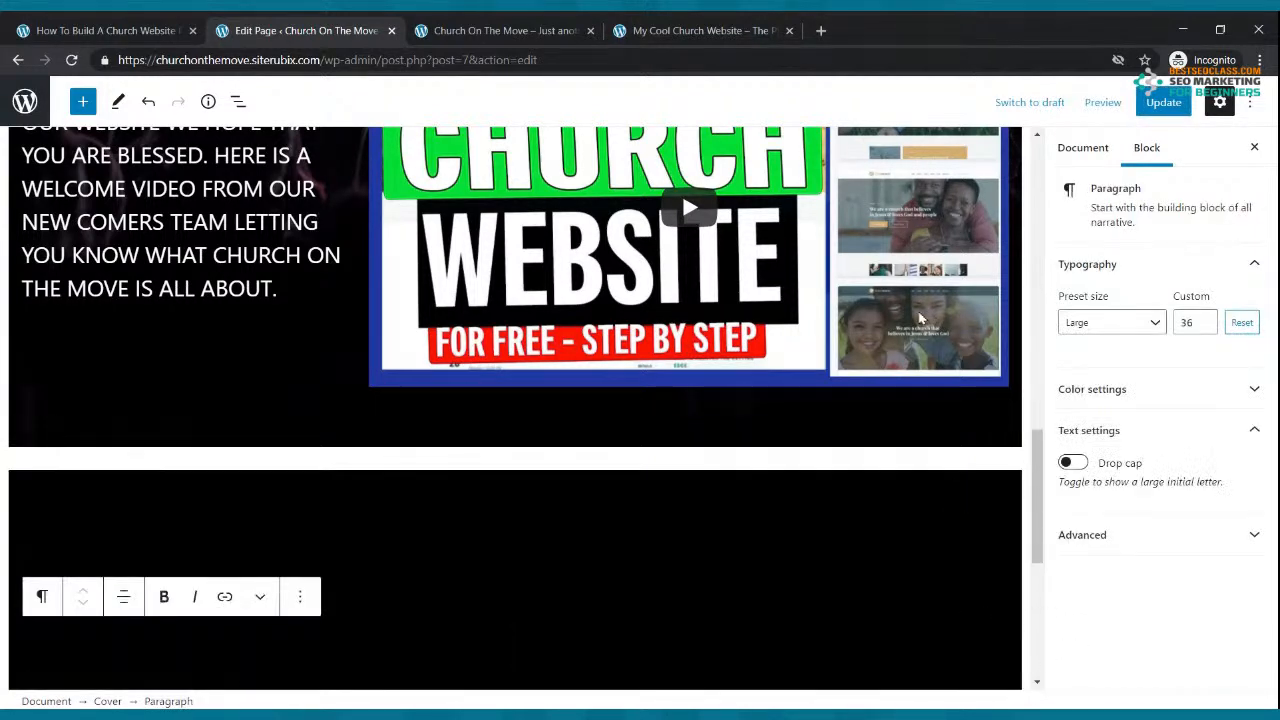
pyautogui.scroll(-3, 635, 366)
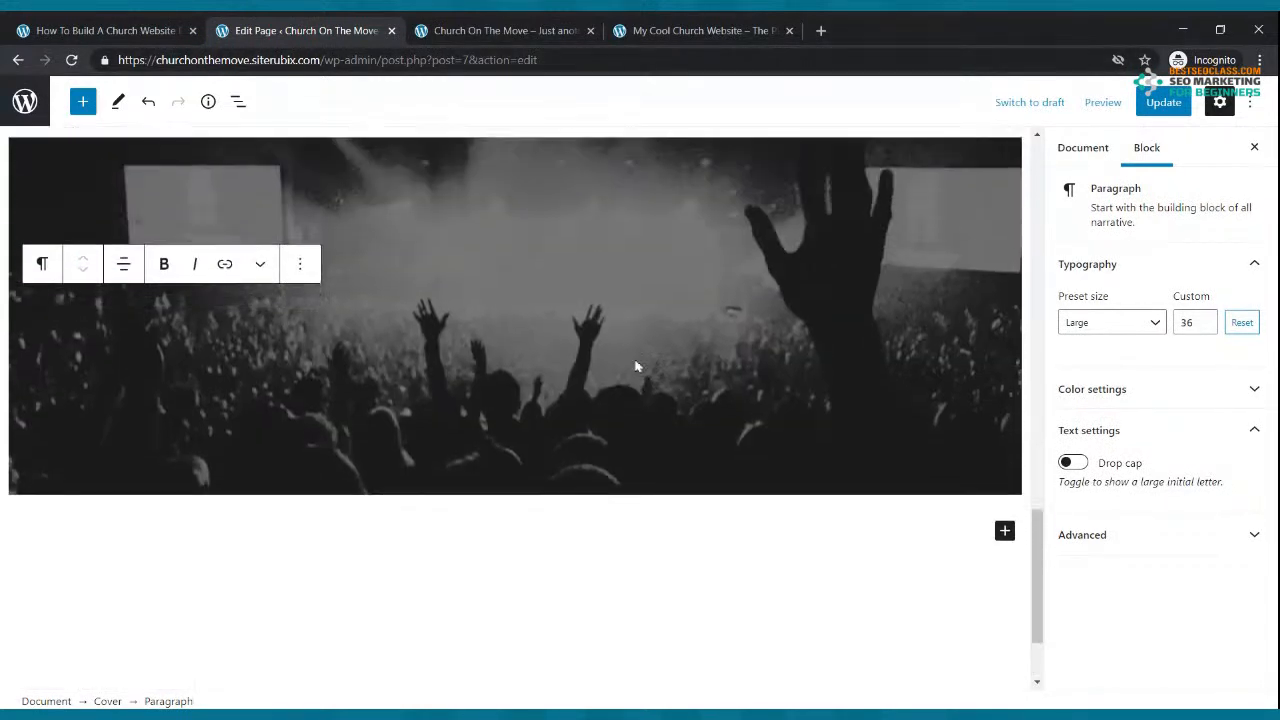
pyautogui.scroll(3, 635, 366)
pyautogui.click(393, 468)
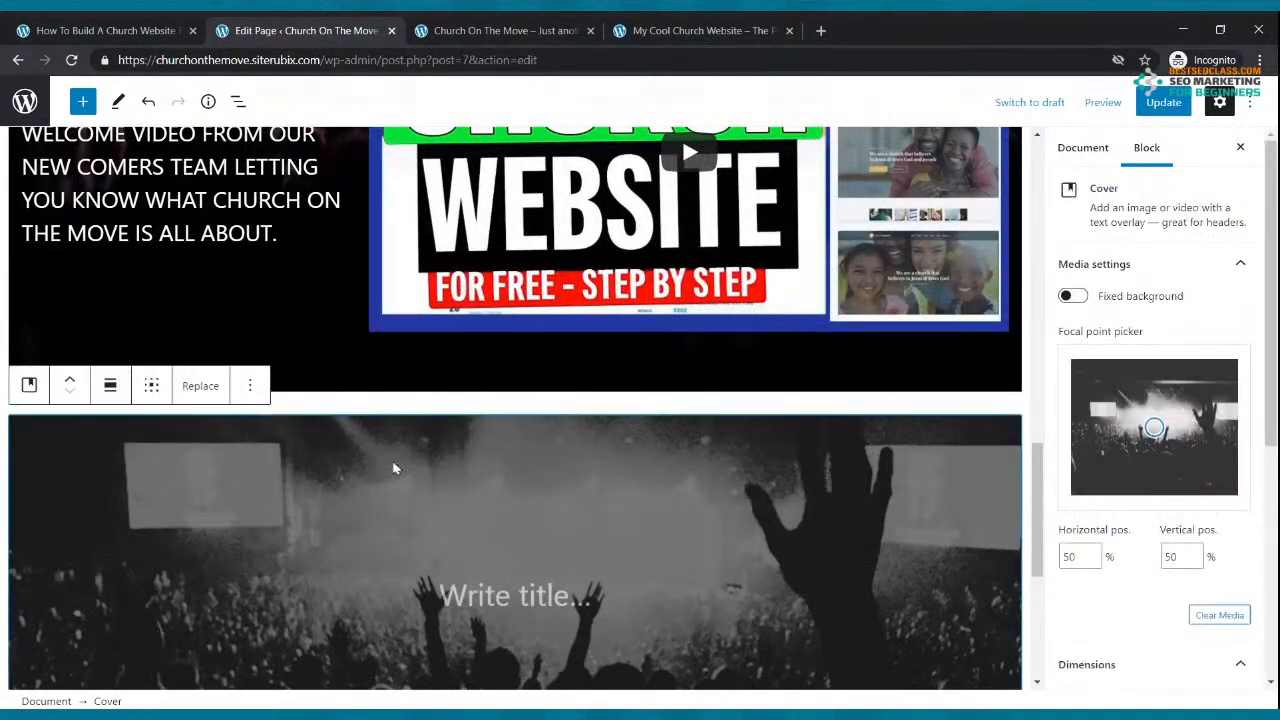
pyautogui.click(250, 386)
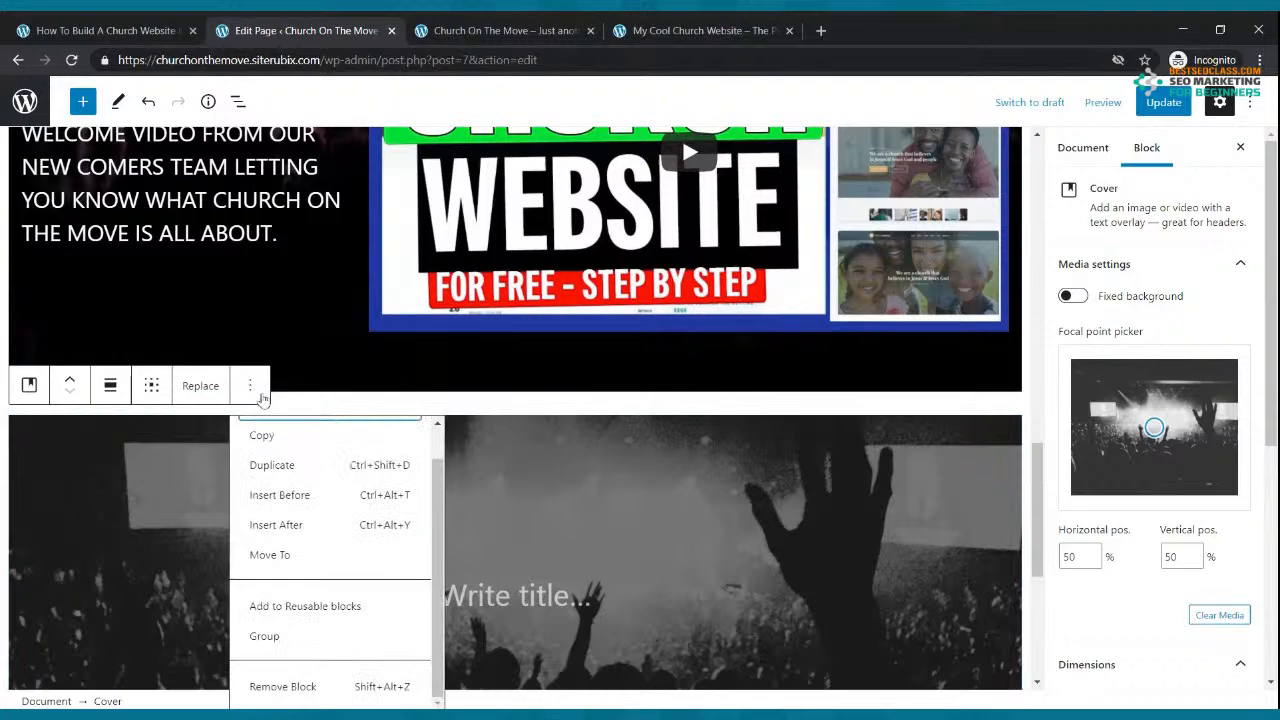
pyautogui.click(308, 694)
# Step: Add an empty Cover block, searched as 'cover', below the welcome section and update the page
pyautogui.scroll(-3, 266, 514)
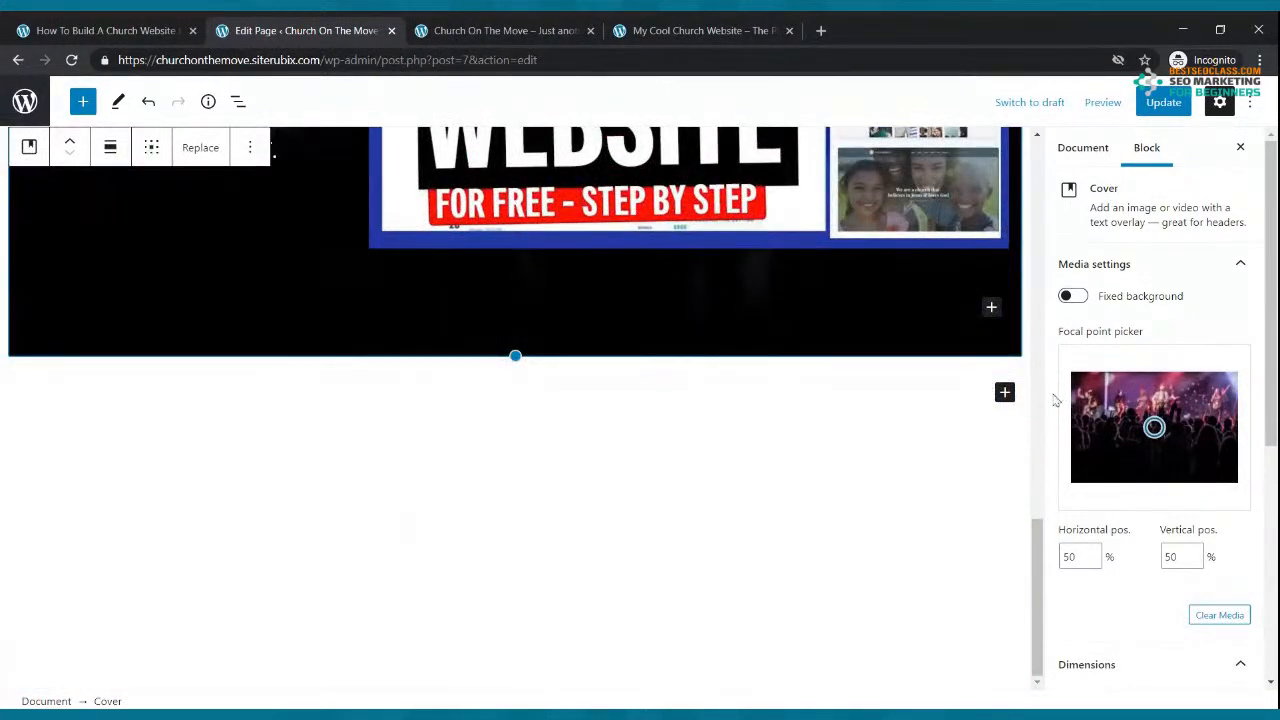
pyautogui.click(1004, 392)
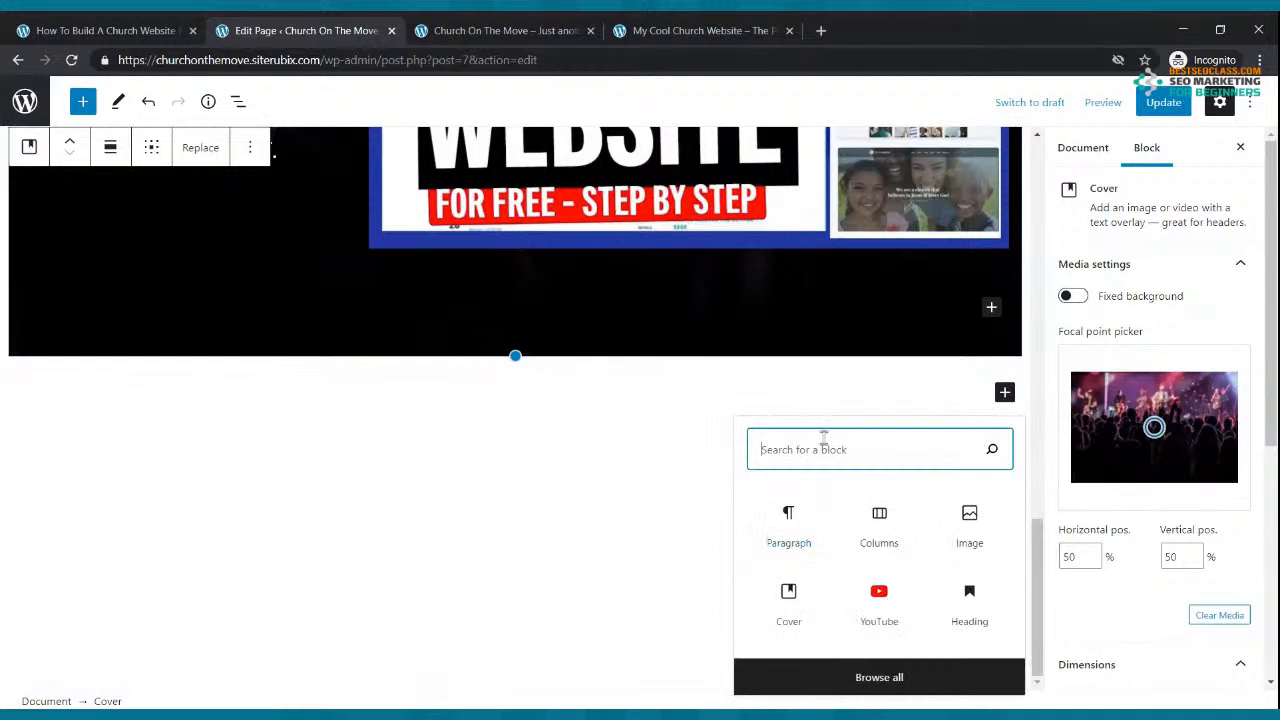
pyautogui.write('cover')
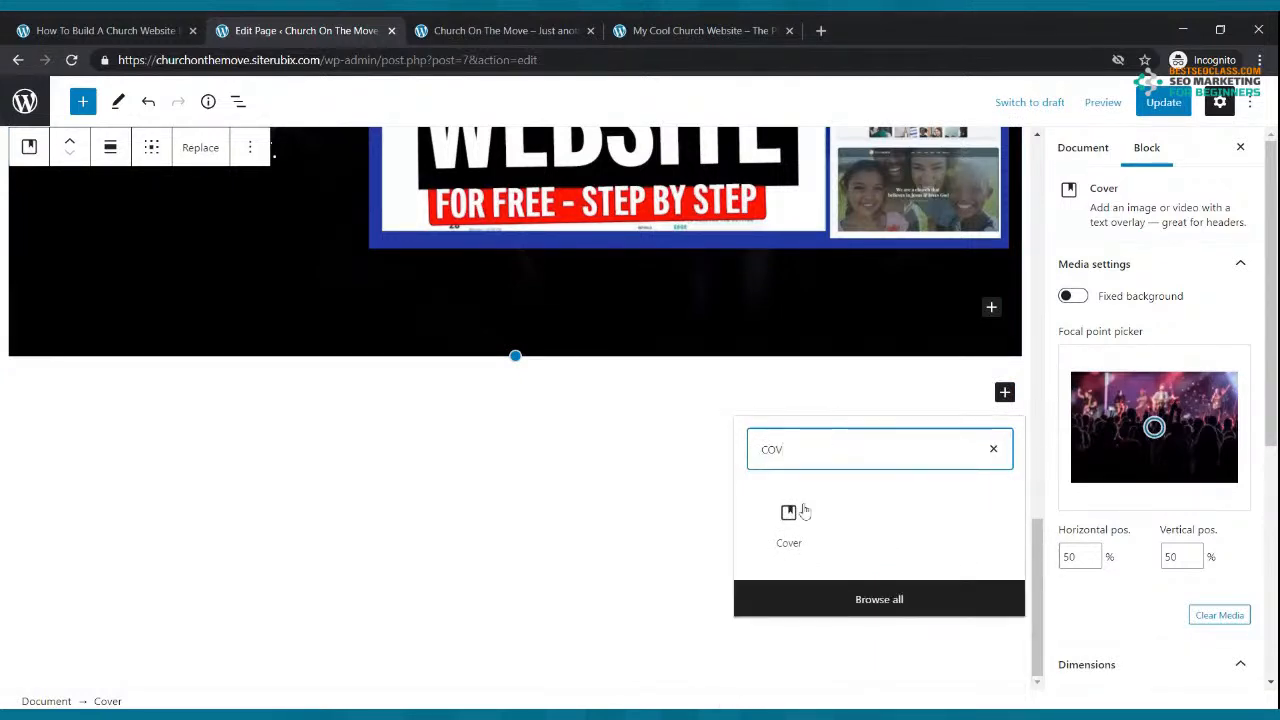
pyautogui.click(797, 522)
pyautogui.click(61, 438)
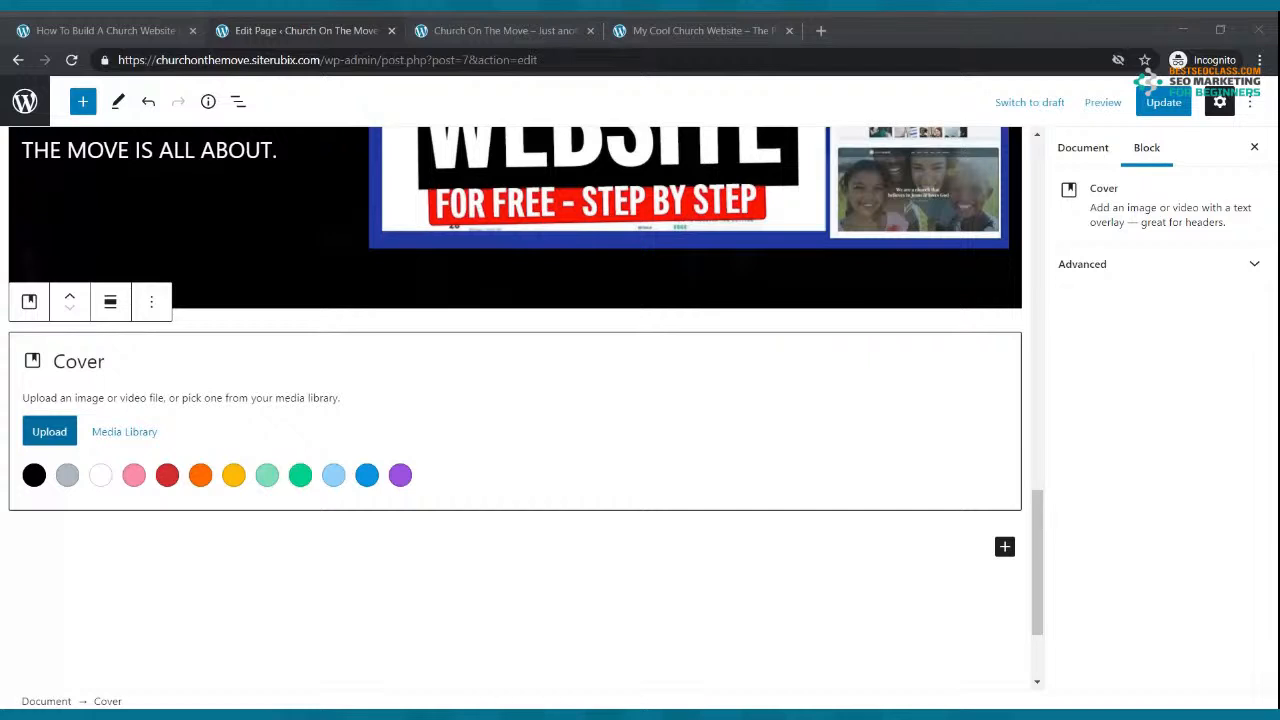
pyautogui.doubleClick(222, 172)
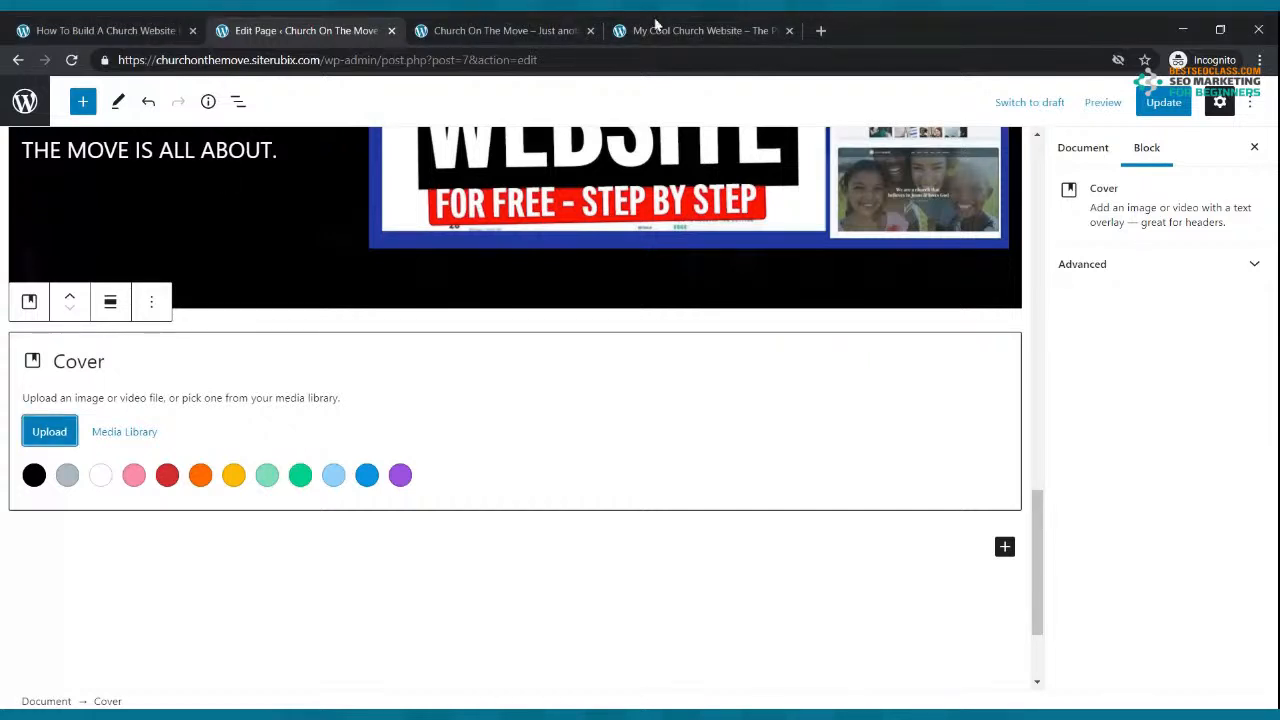
pyautogui.click(1164, 102)
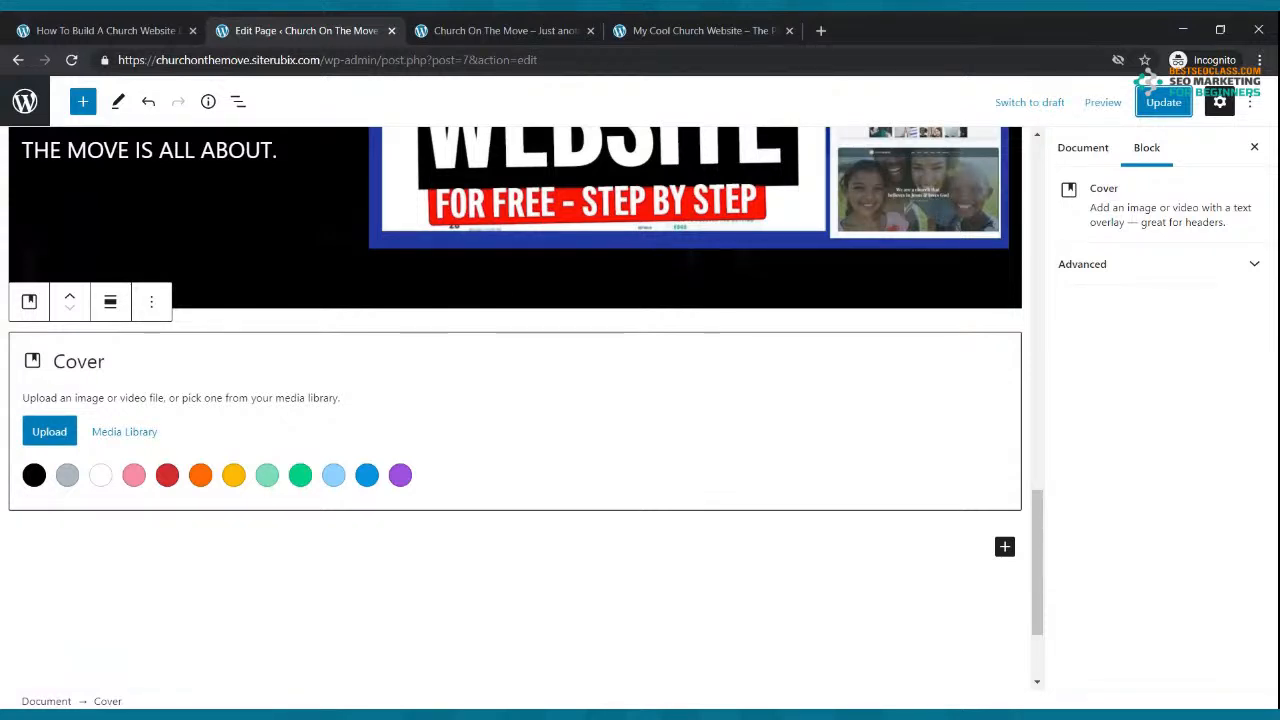
pyautogui.click(1163, 102)
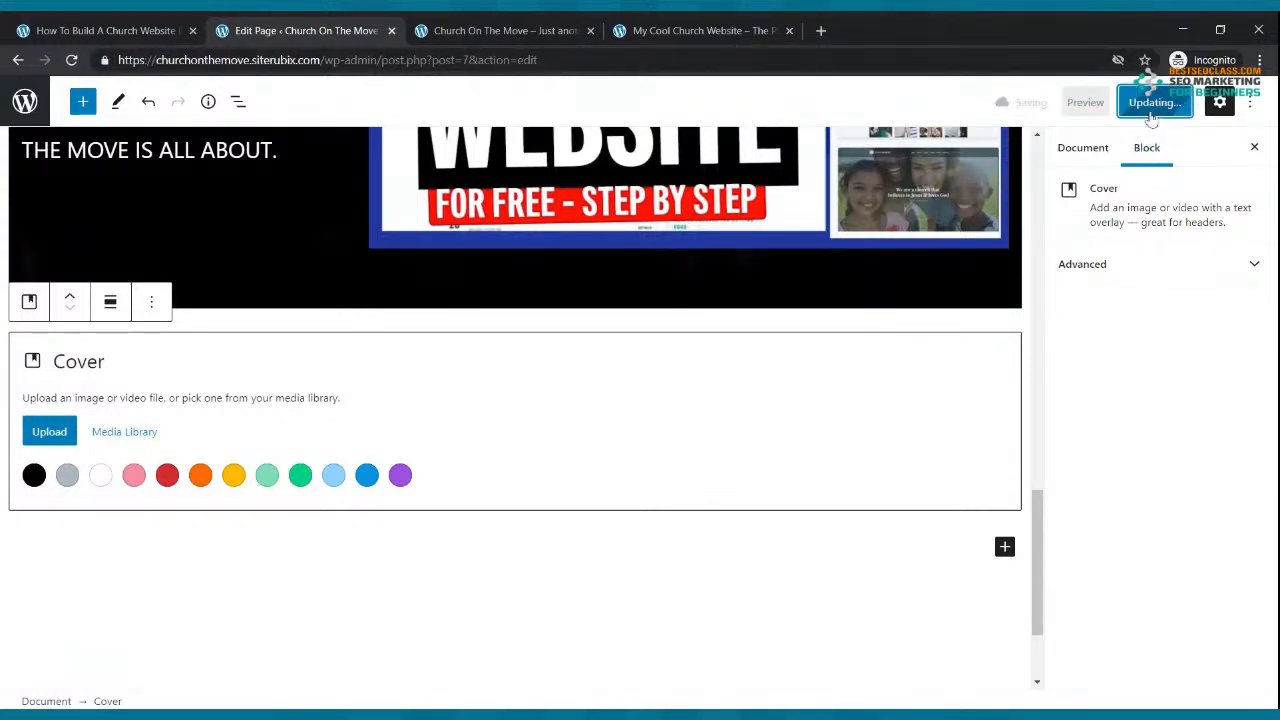
# Step: Reload the live home page to look for the new cover section, then return to the editor
pyautogui.click(530, 25)
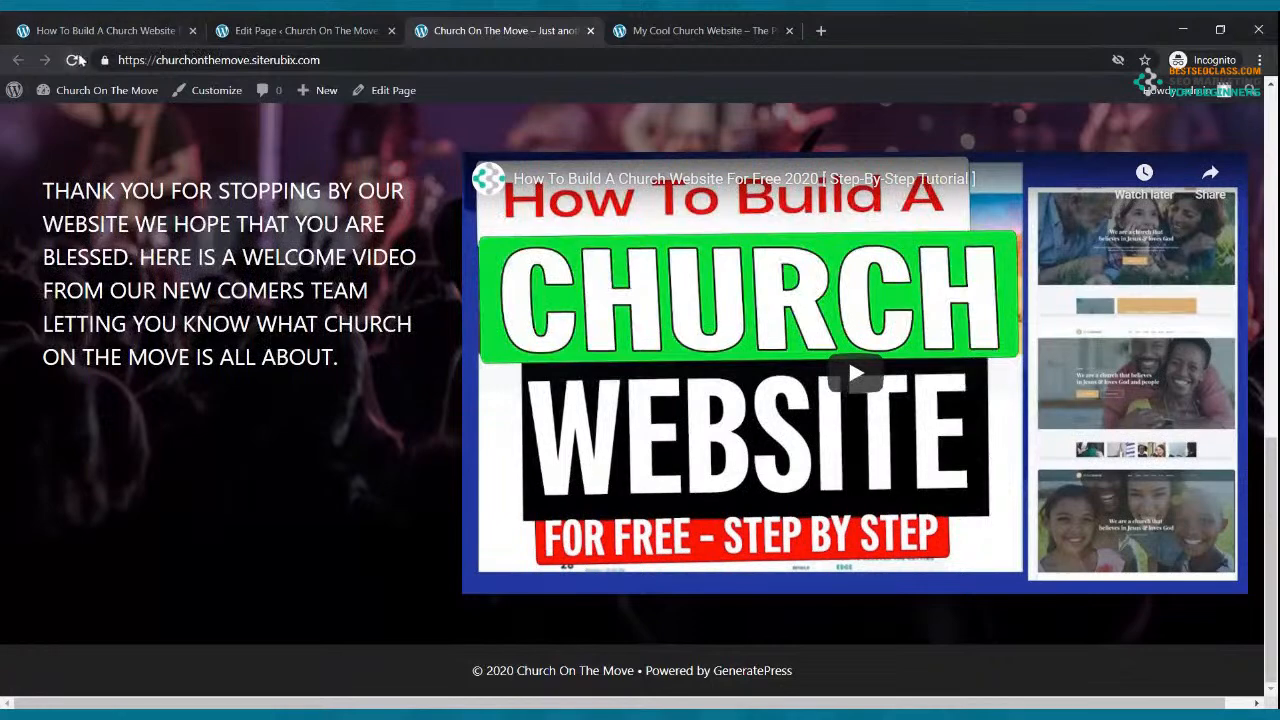
pyautogui.click(72, 60)
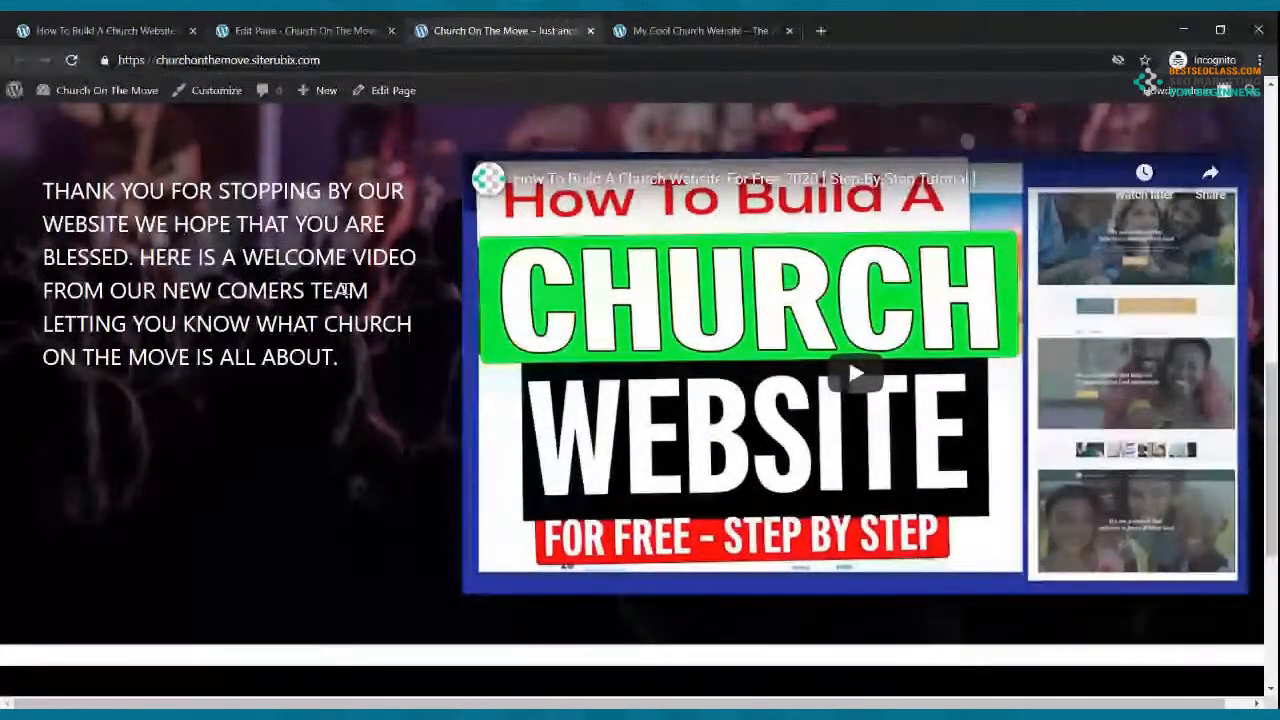
pyautogui.scroll(-4, 357, 293)
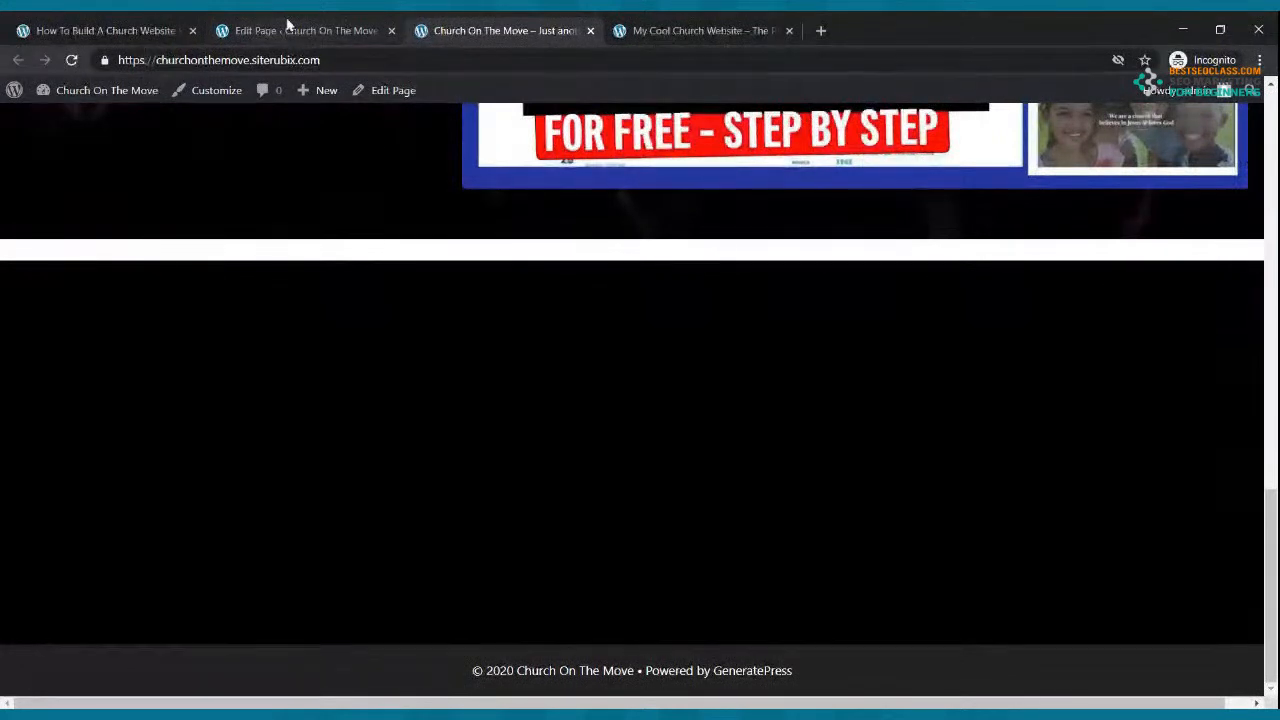
pyautogui.click(287, 24)
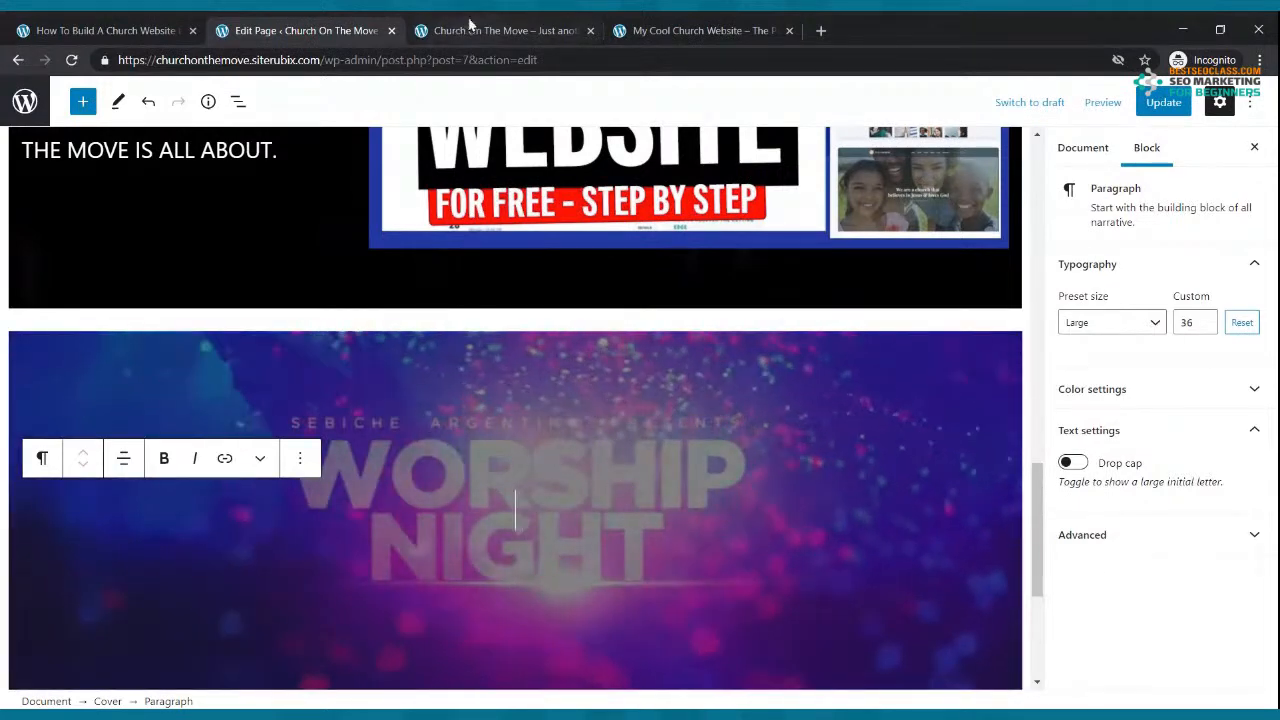
pyautogui.click(500, 30)
pyautogui.click(70, 61)
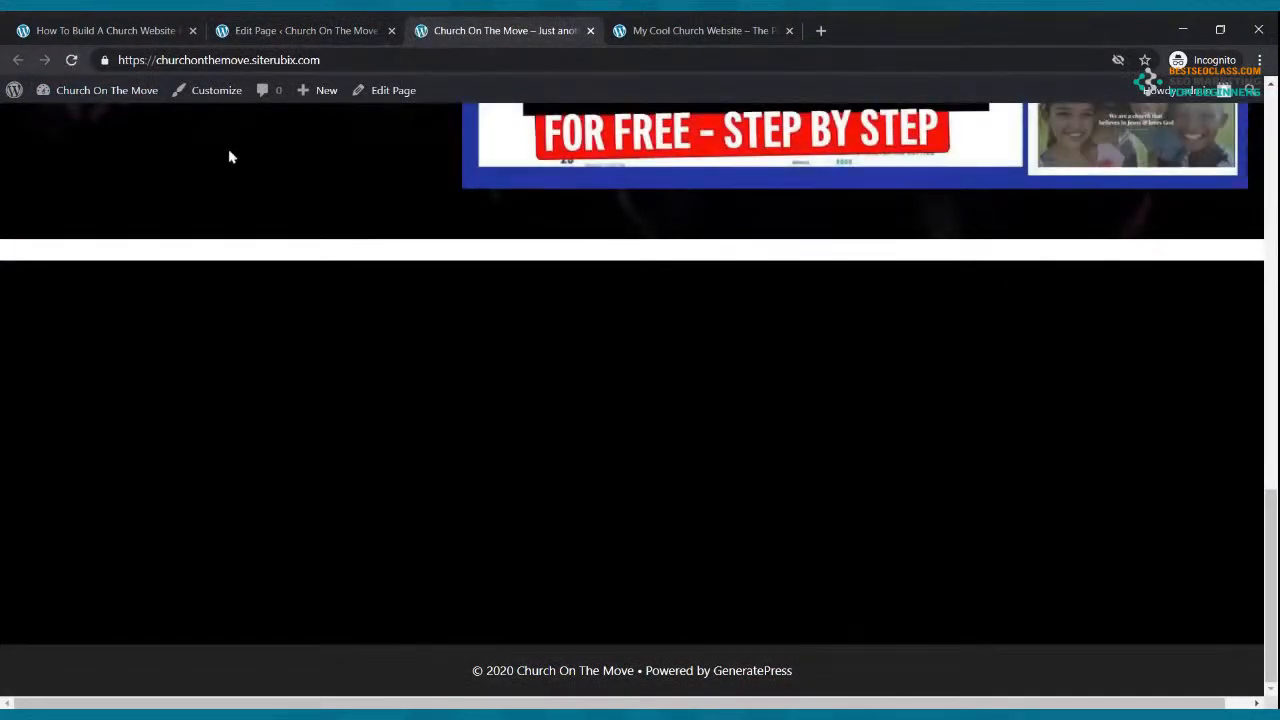
pyautogui.click(243, 25)
# Step: Update the page with the worship cover, then scroll the reloaded home page to confirm it appears
pyautogui.click(1150, 103)
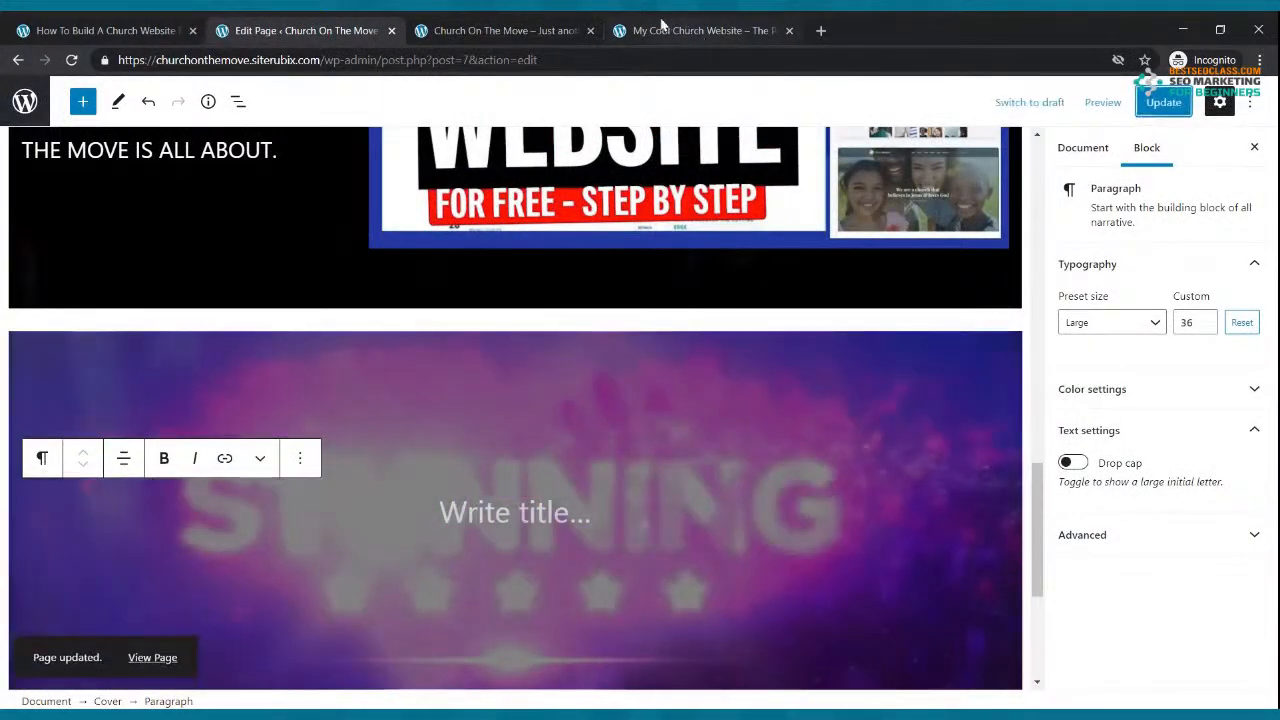
pyautogui.click(537, 28)
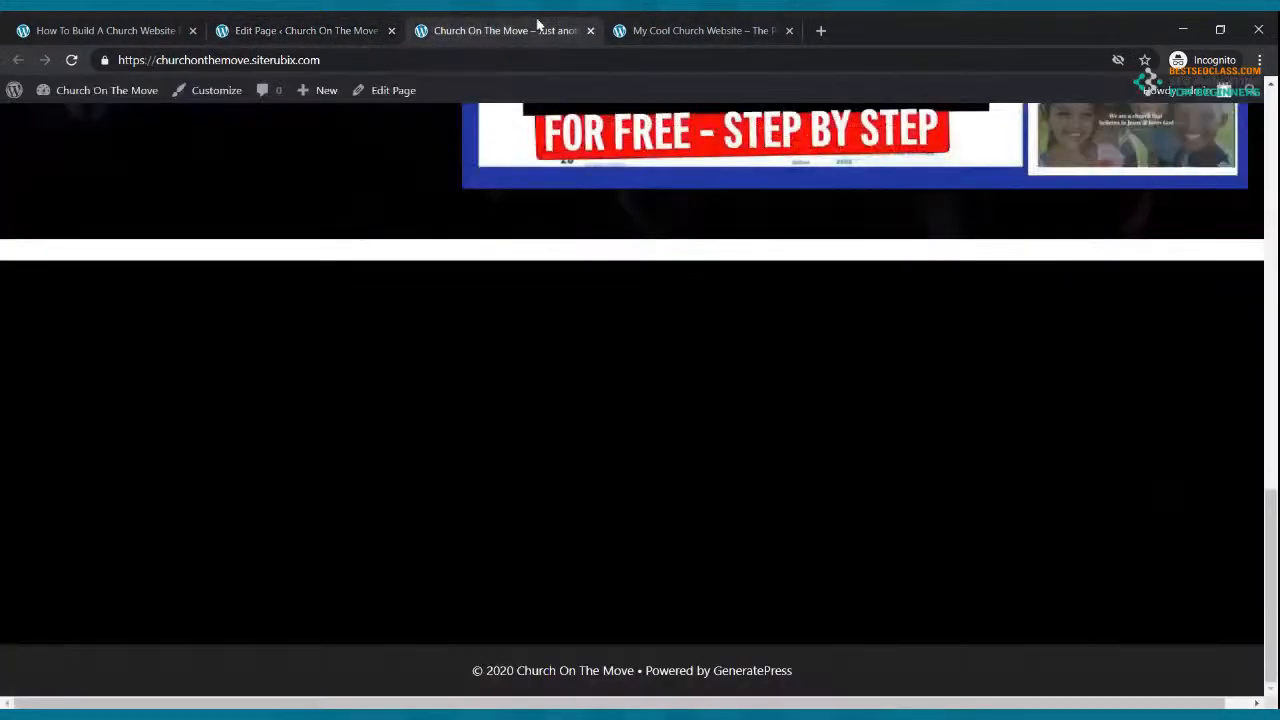
pyautogui.click(72, 60)
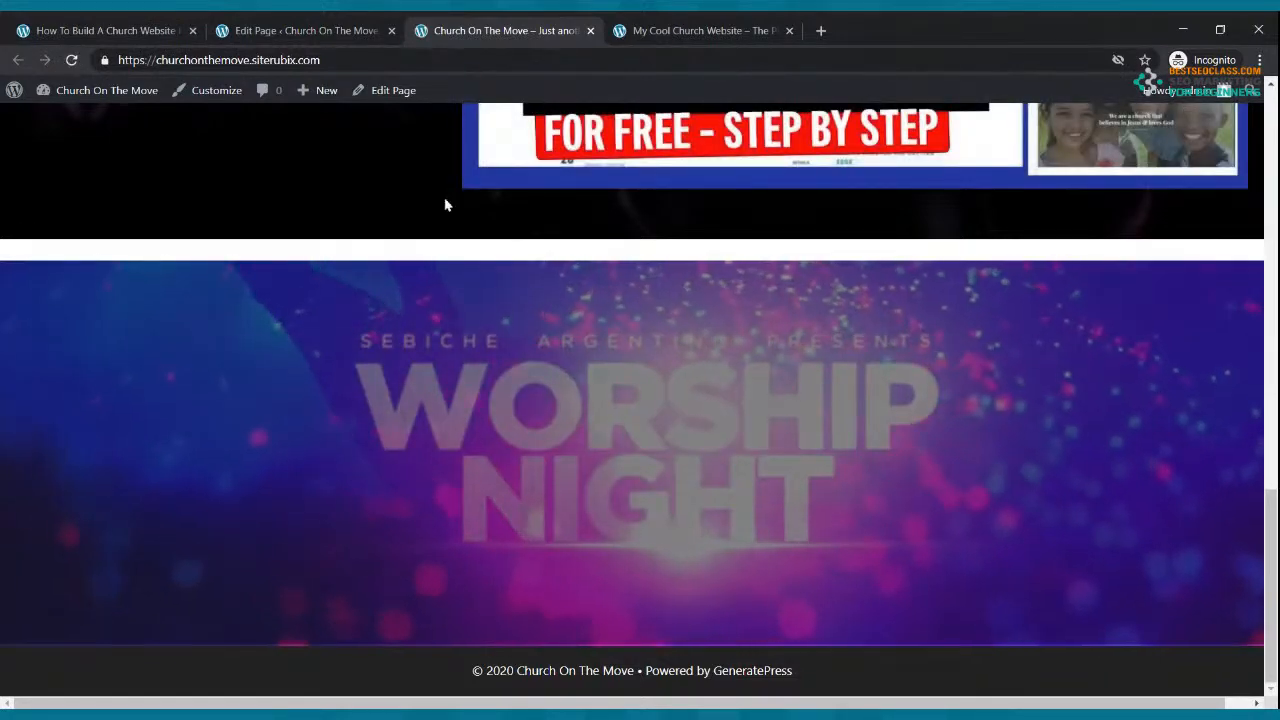
pyautogui.scroll(5, 460, 268)
pyautogui.scroll(7, 460, 268)
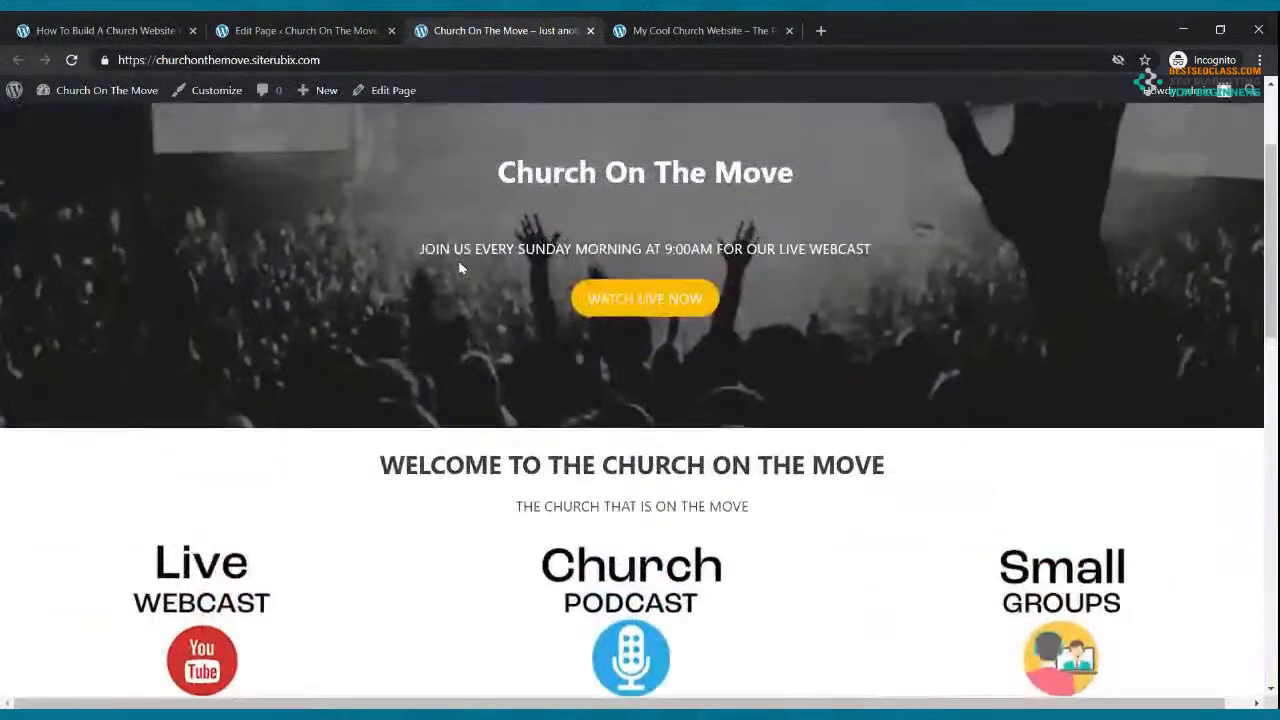
pyautogui.scroll(-10, 457, 266)
pyautogui.scroll(-2, 455, 261)
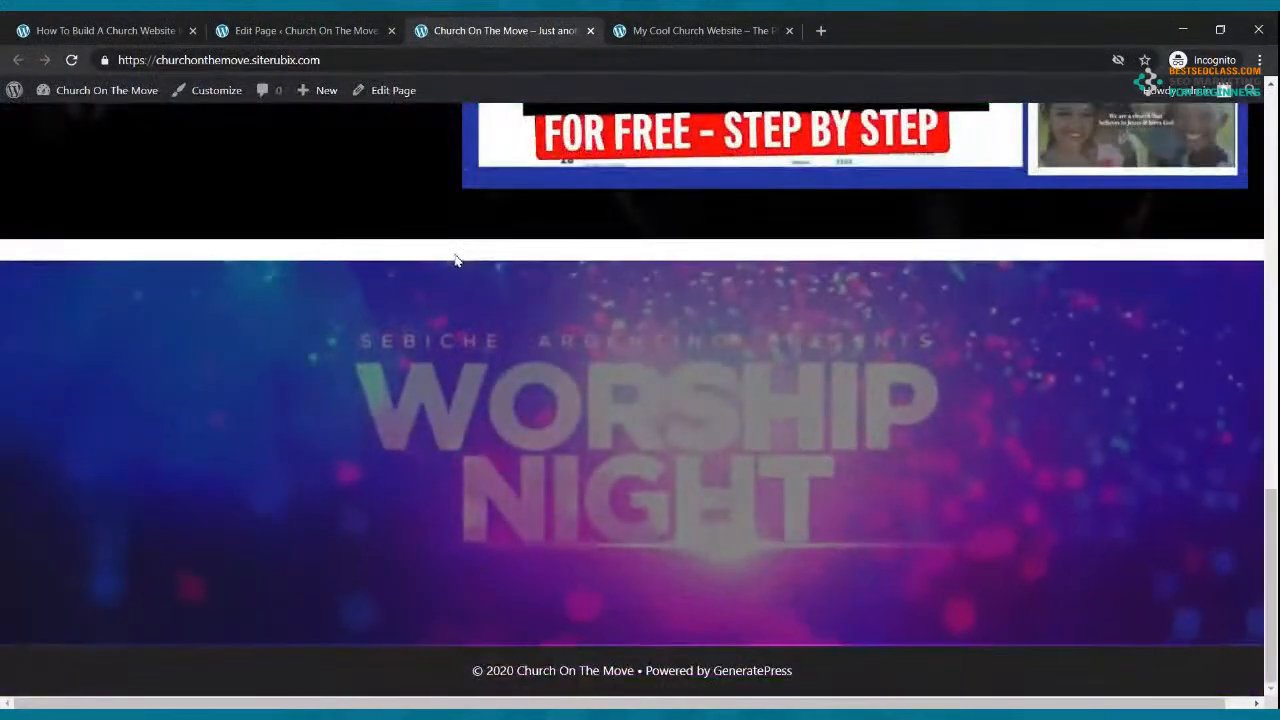
pyautogui.scroll(15, 455, 261)
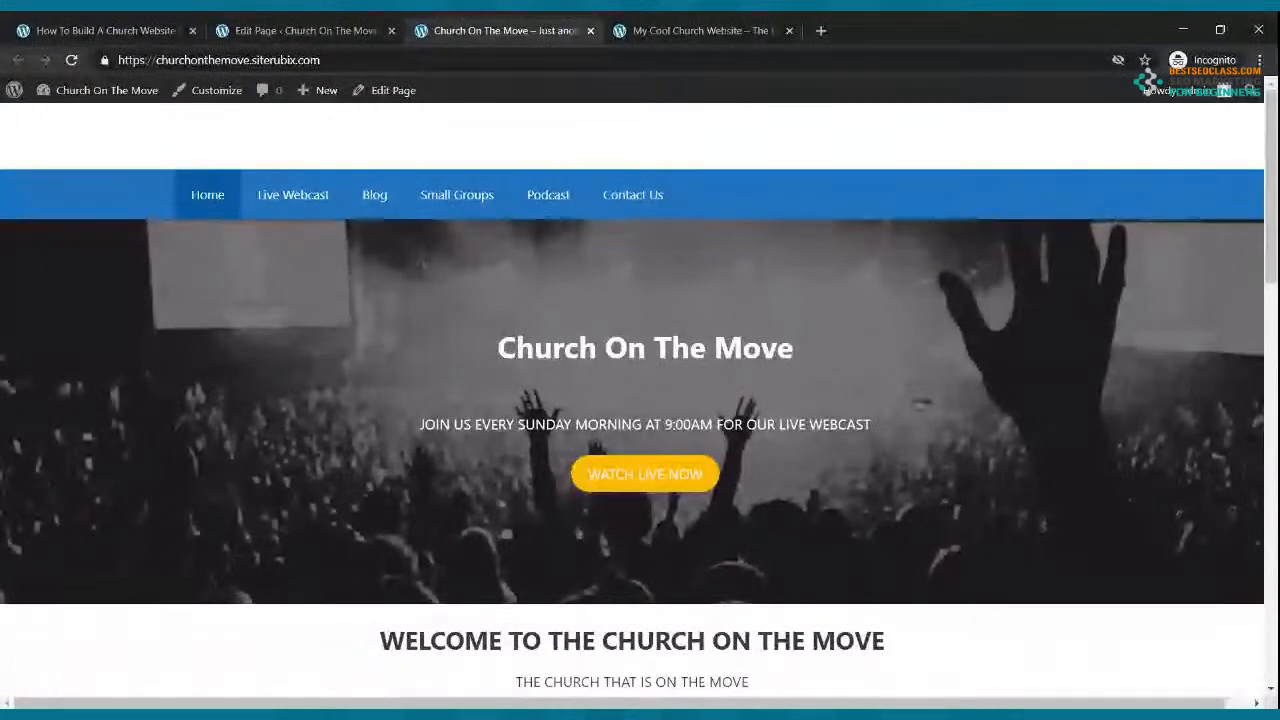
pyautogui.scroll(-3, 455, 261)
pyautogui.scroll(3, 306, 408)
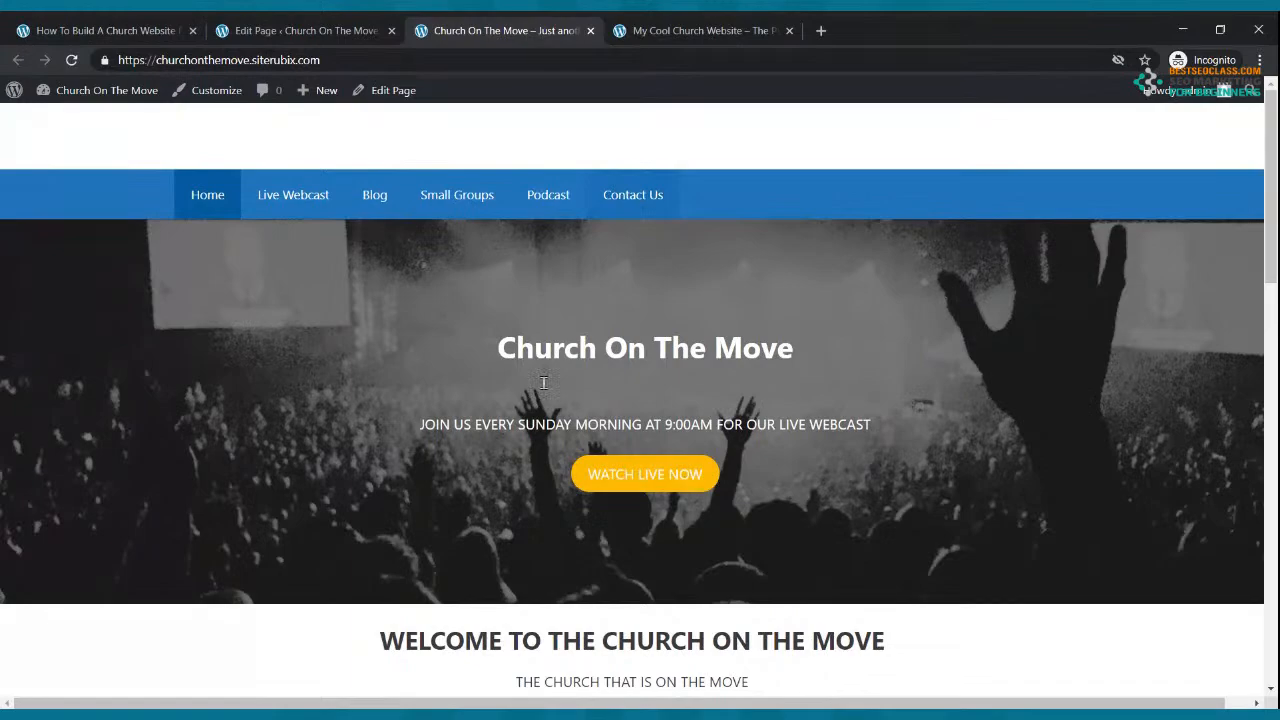
pyautogui.scroll(-2, 588, 415)
pyautogui.scroll(-7, 588, 415)
pyautogui.scroll(9, 588, 415)
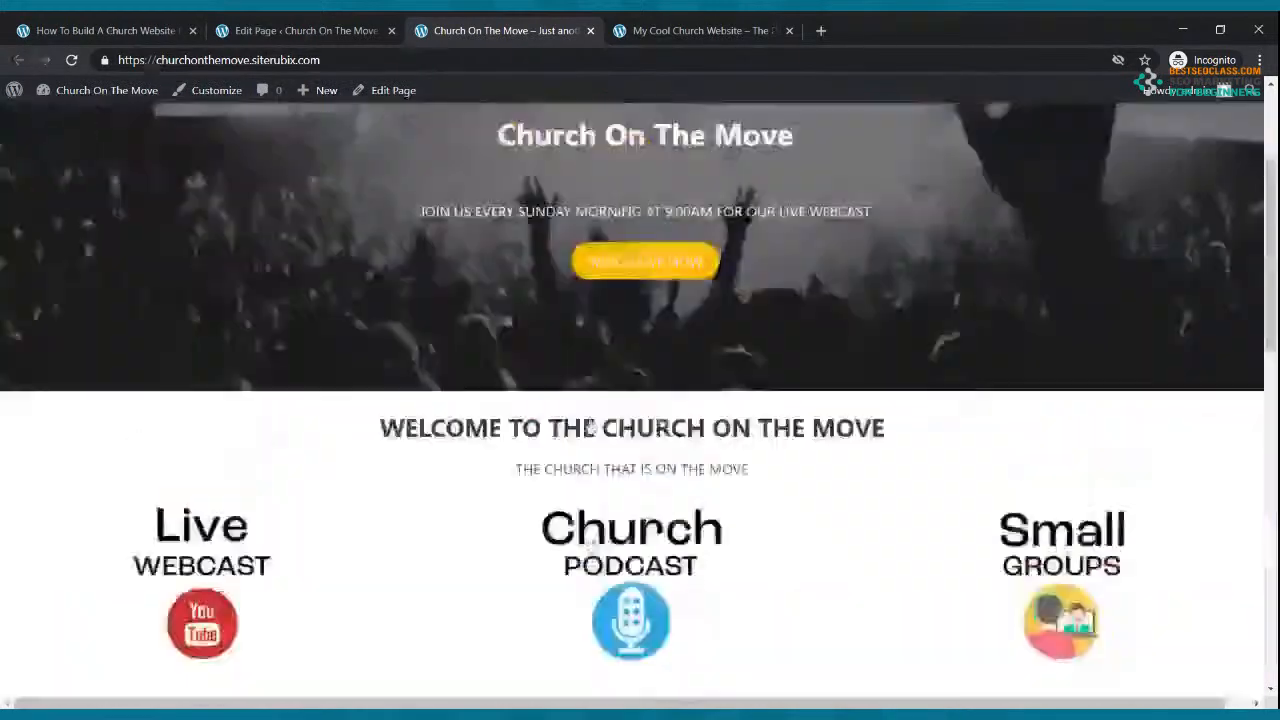
pyautogui.scroll(-1, 588, 415)
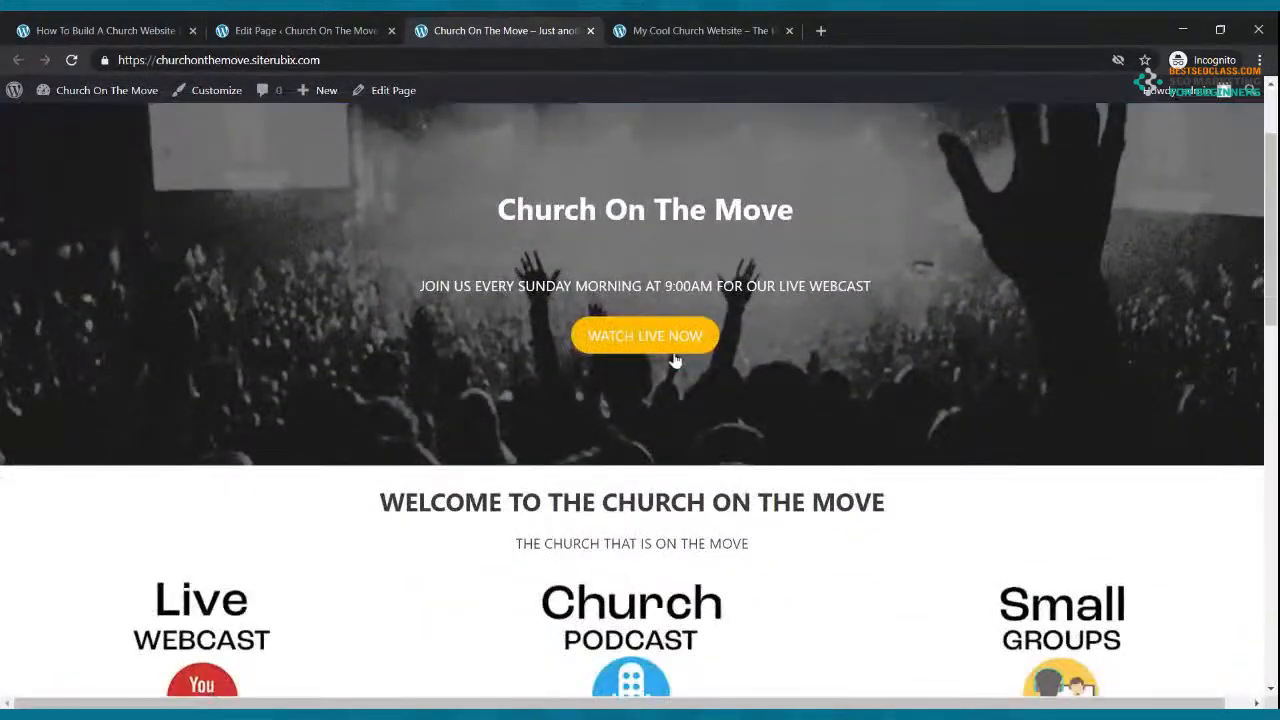
pyautogui.scroll(-1, 197, 516)
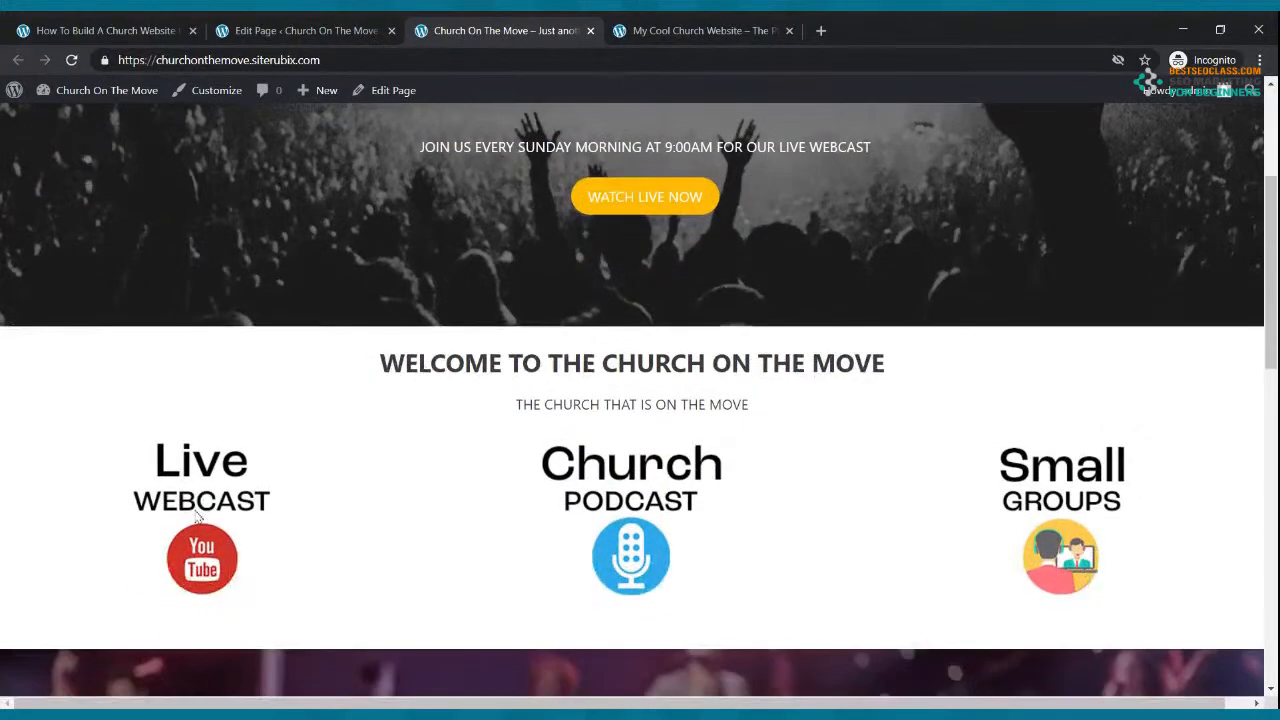
pyautogui.scroll(2, 497, 400)
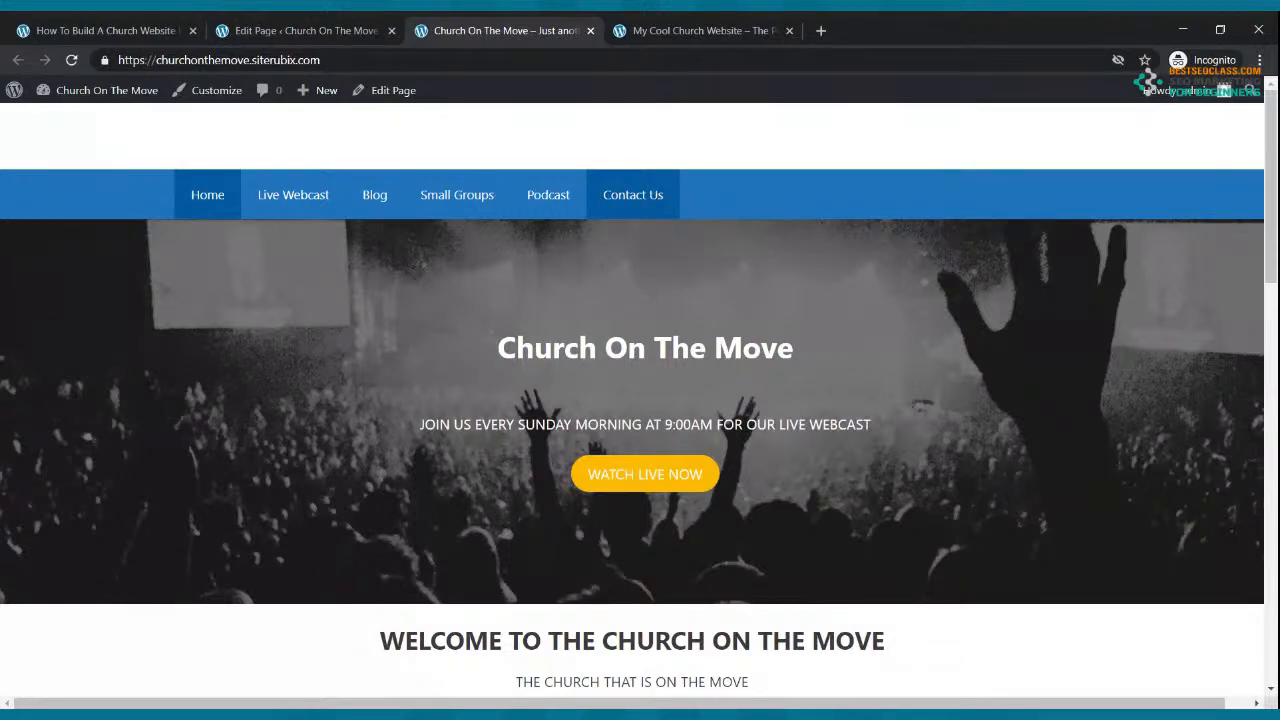
# Step: Add a welcome line to Live Webcast about tuning in every Sunday morning at 9:00AM, and save
pyautogui.click(322, 30)
pyautogui.click(18, 60)
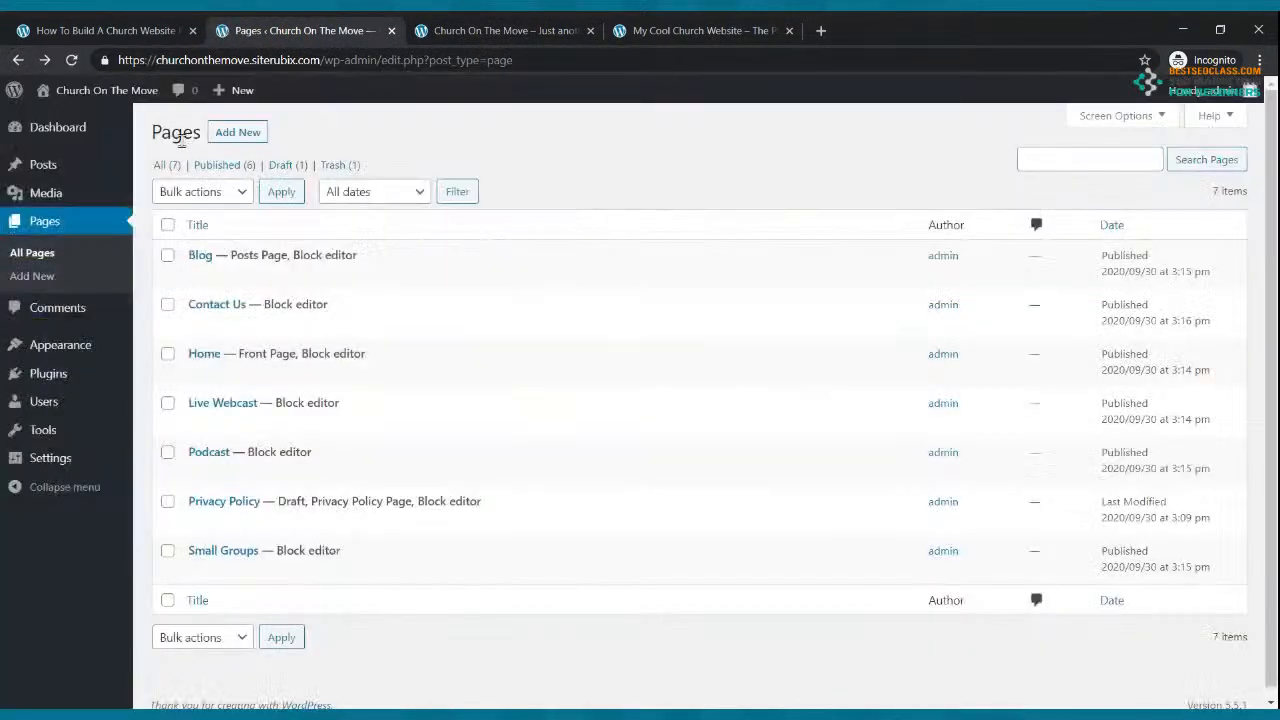
pyautogui.click(215, 428)
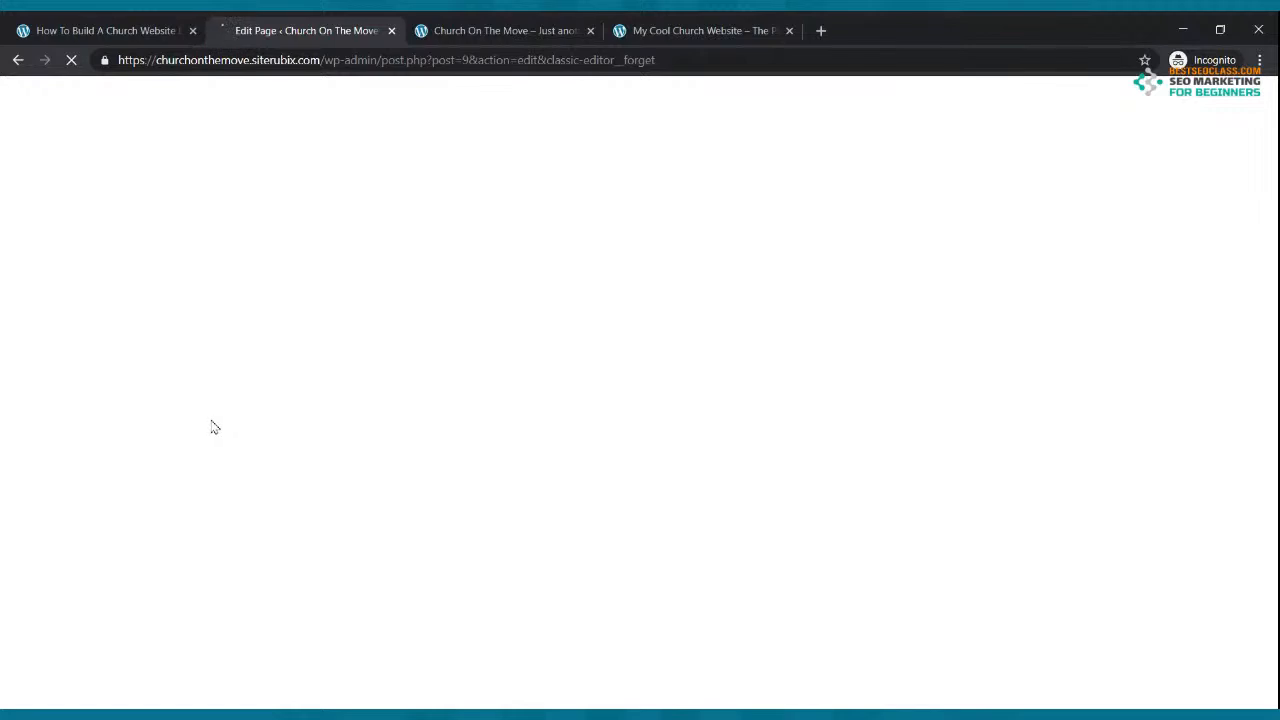
pyautogui.click(386, 273)
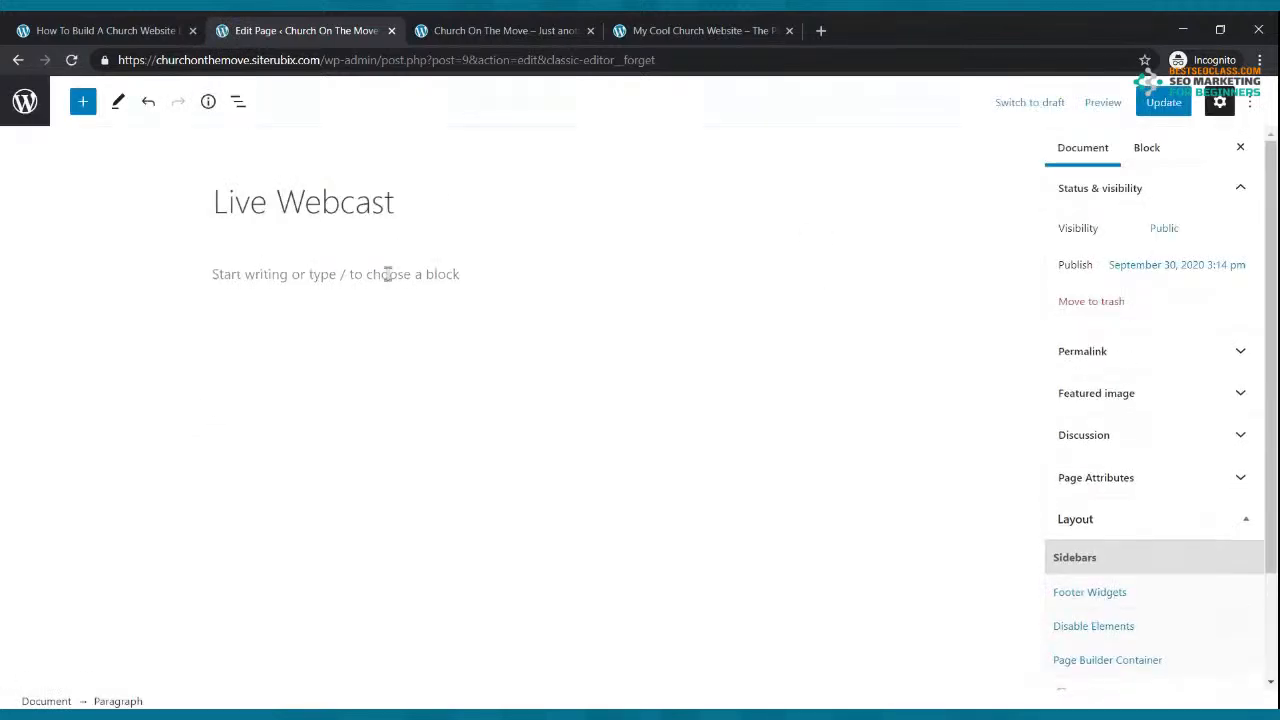
pyautogui.write('WELCOME TO OUR LIVE WEBCAST - TU')
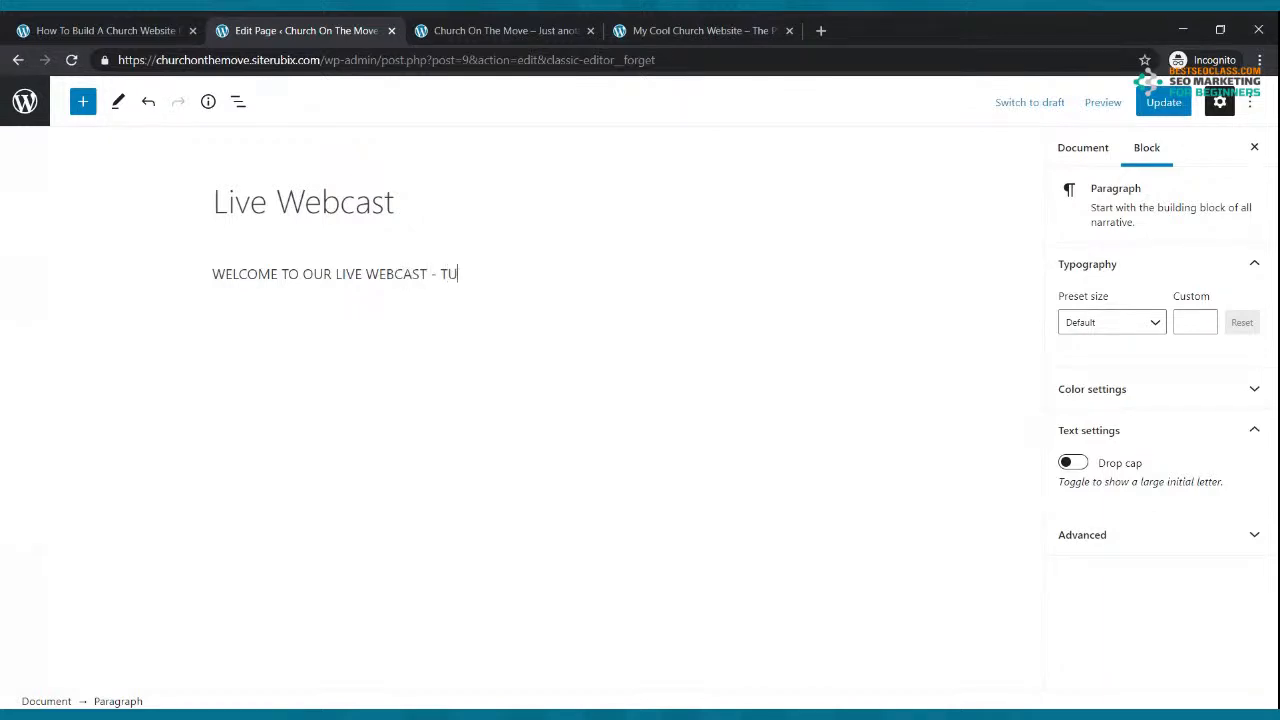
pyautogui.write('NE IN EVERY SUNDAY MROORNING AT 9:00AM')
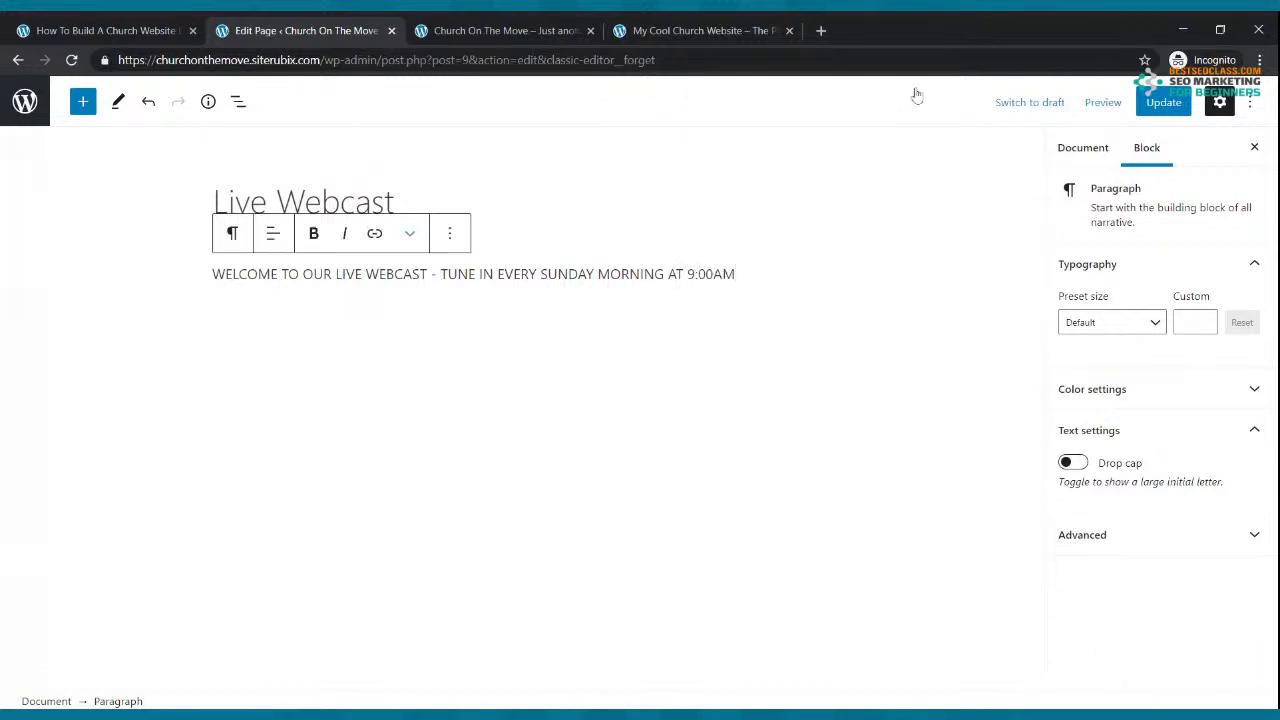
pyautogui.click(1160, 102)
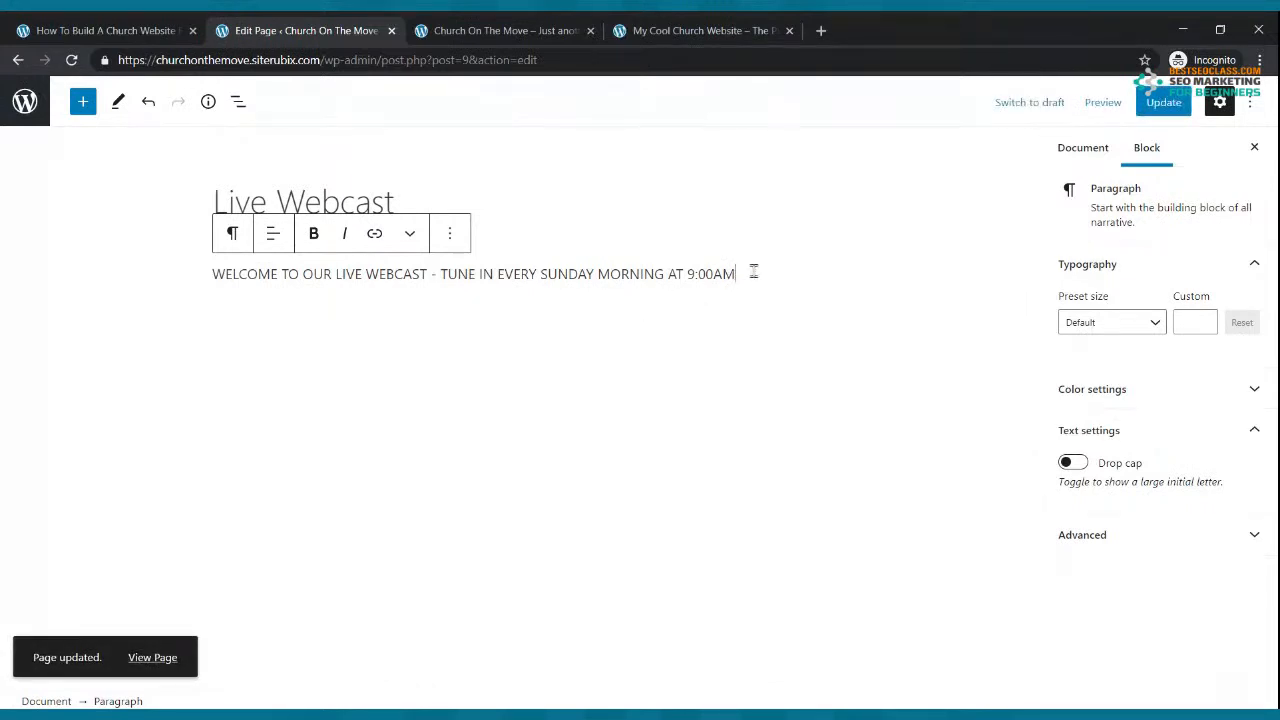
# Step: Insert an empty YouTube embed block below the welcome line and update the page
pyautogui.press('Return')
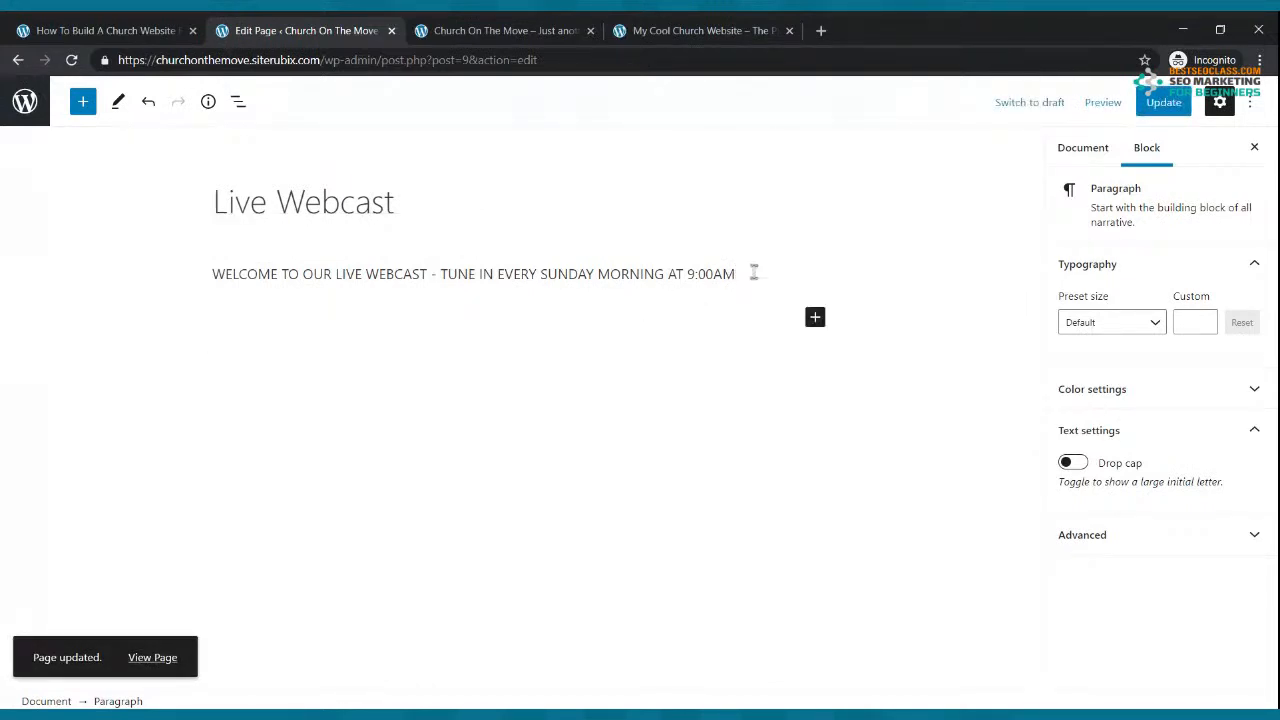
pyautogui.click(815, 318)
pyautogui.click(938, 527)
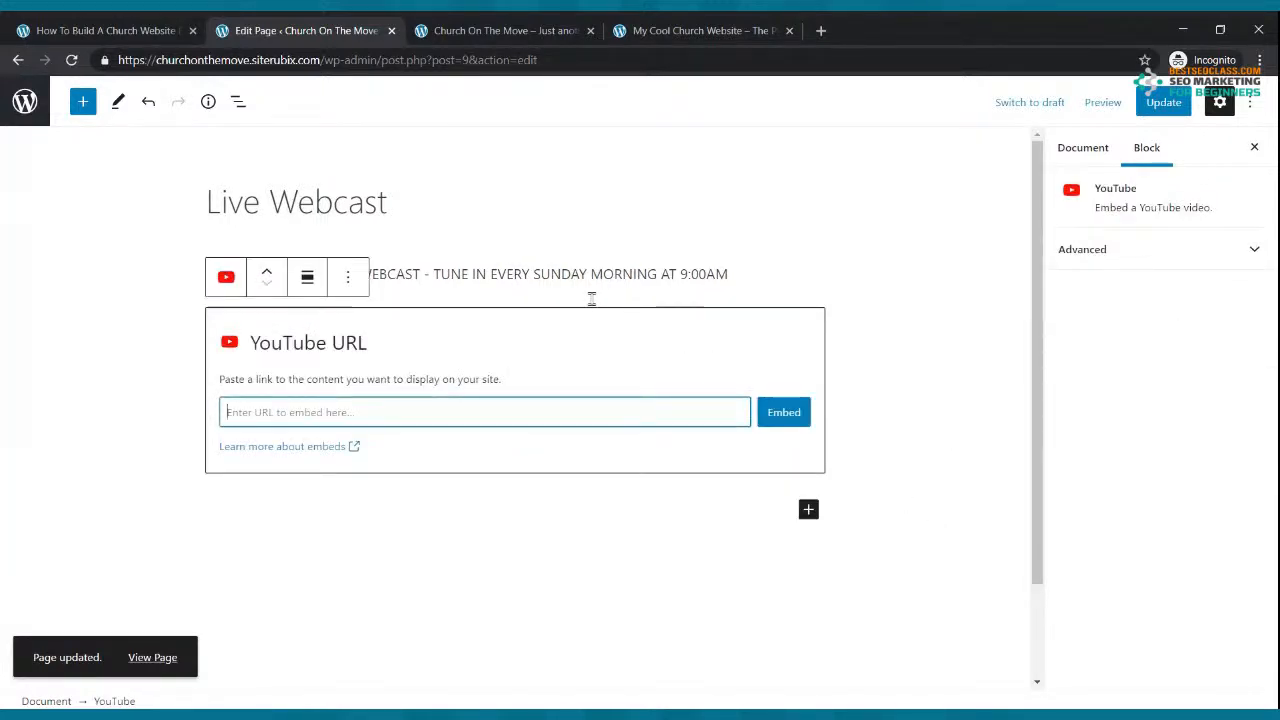
pyautogui.click(1164, 102)
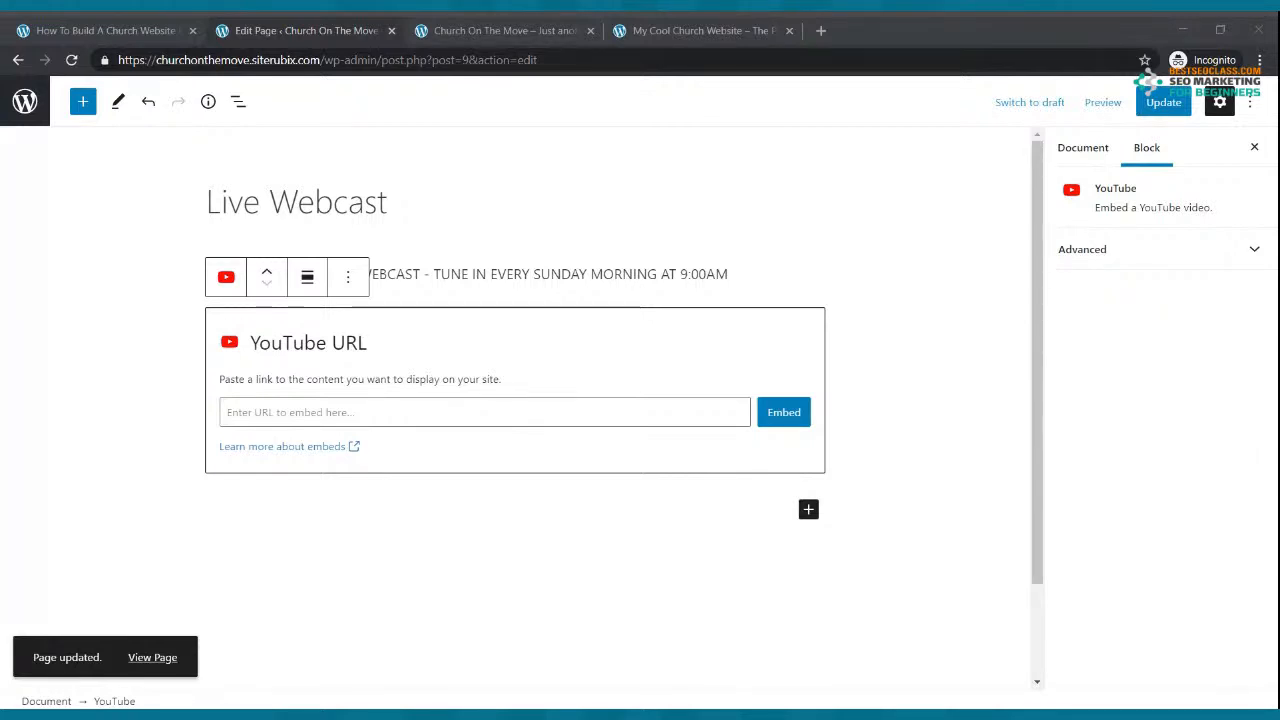
# Step: Open YouTube in a new tab and sign in with the saved account and its password
pyautogui.click(820, 30)
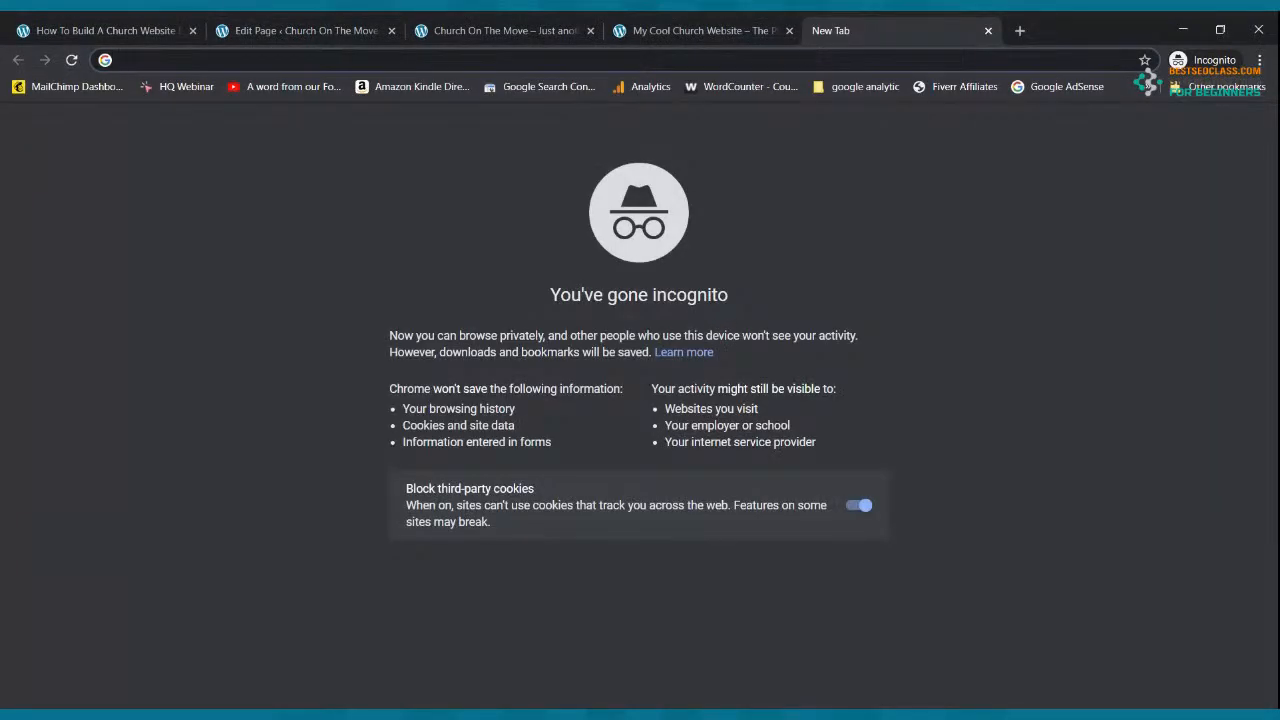
pyautogui.write('YOUtube.com')
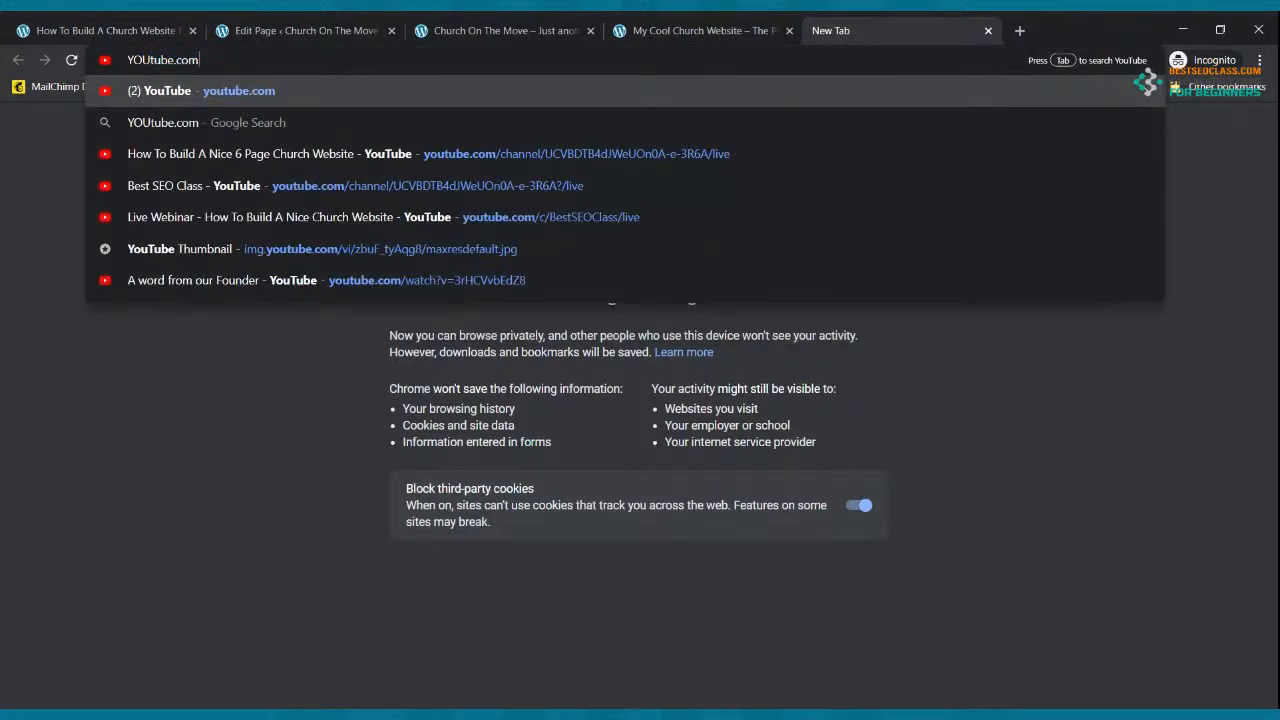
pyautogui.press('Return')
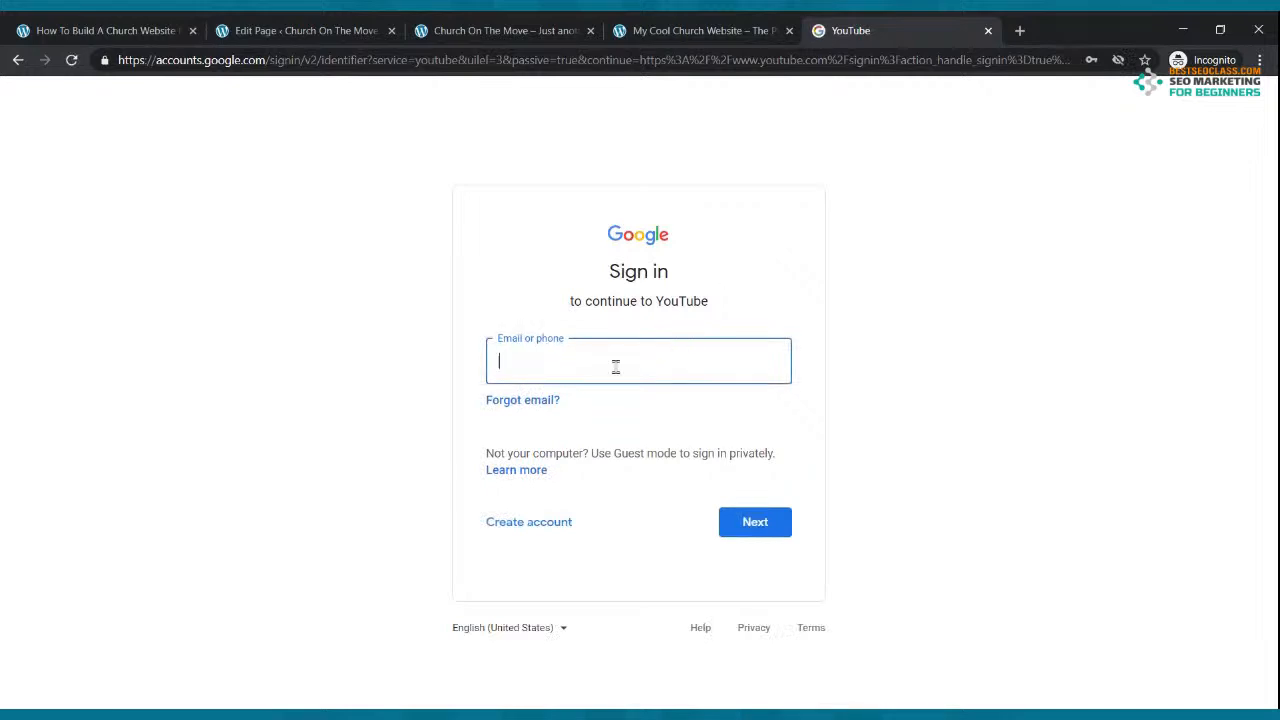
pyautogui.click(616, 367)
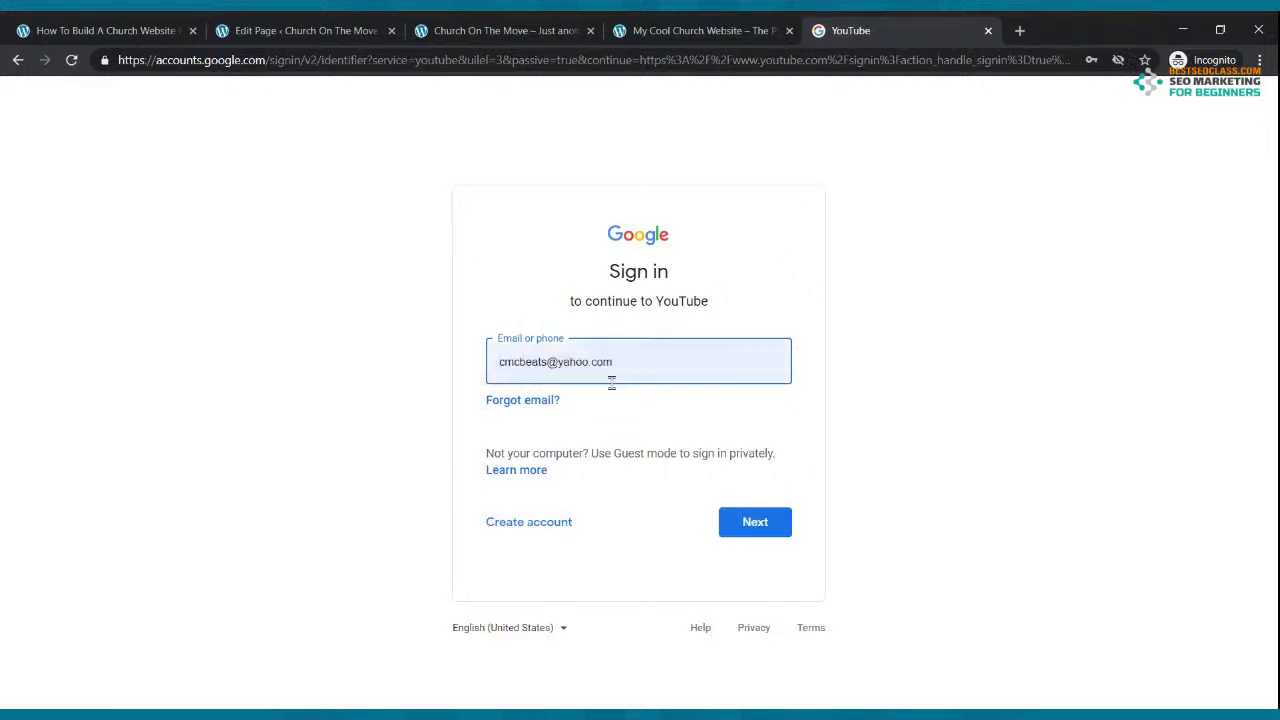
pyautogui.click(612, 402)
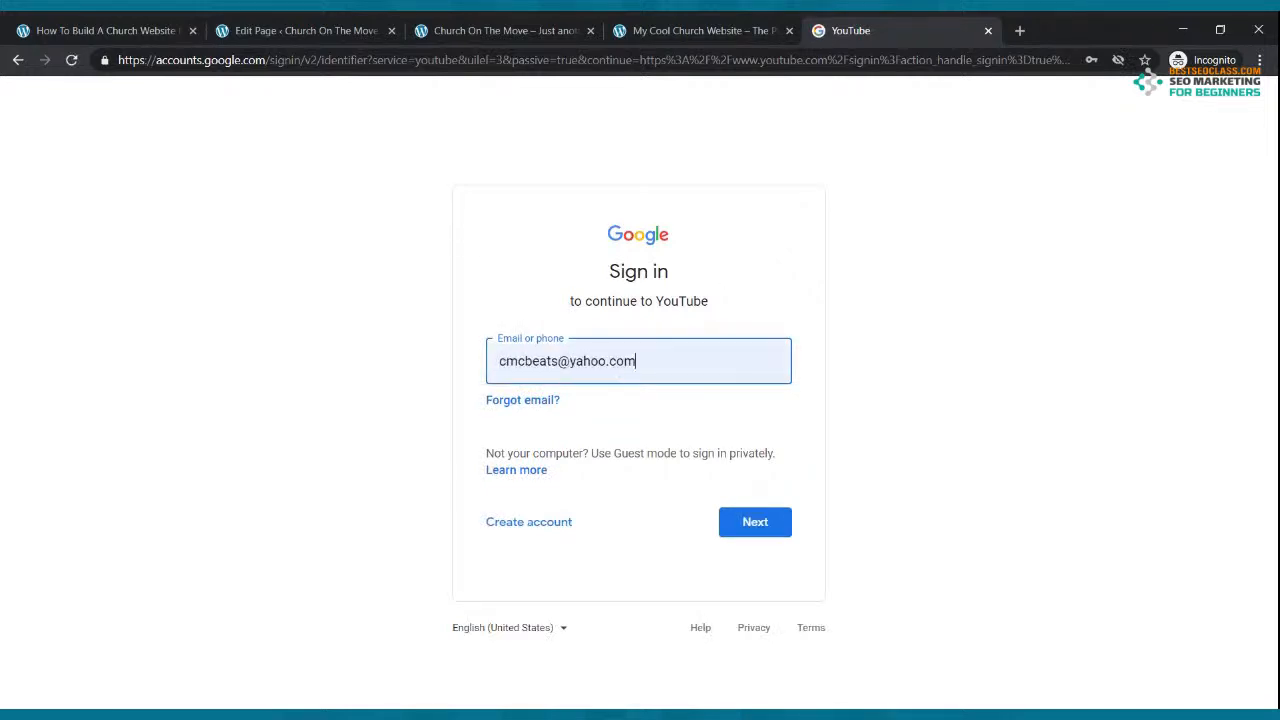
pyautogui.click(742, 526)
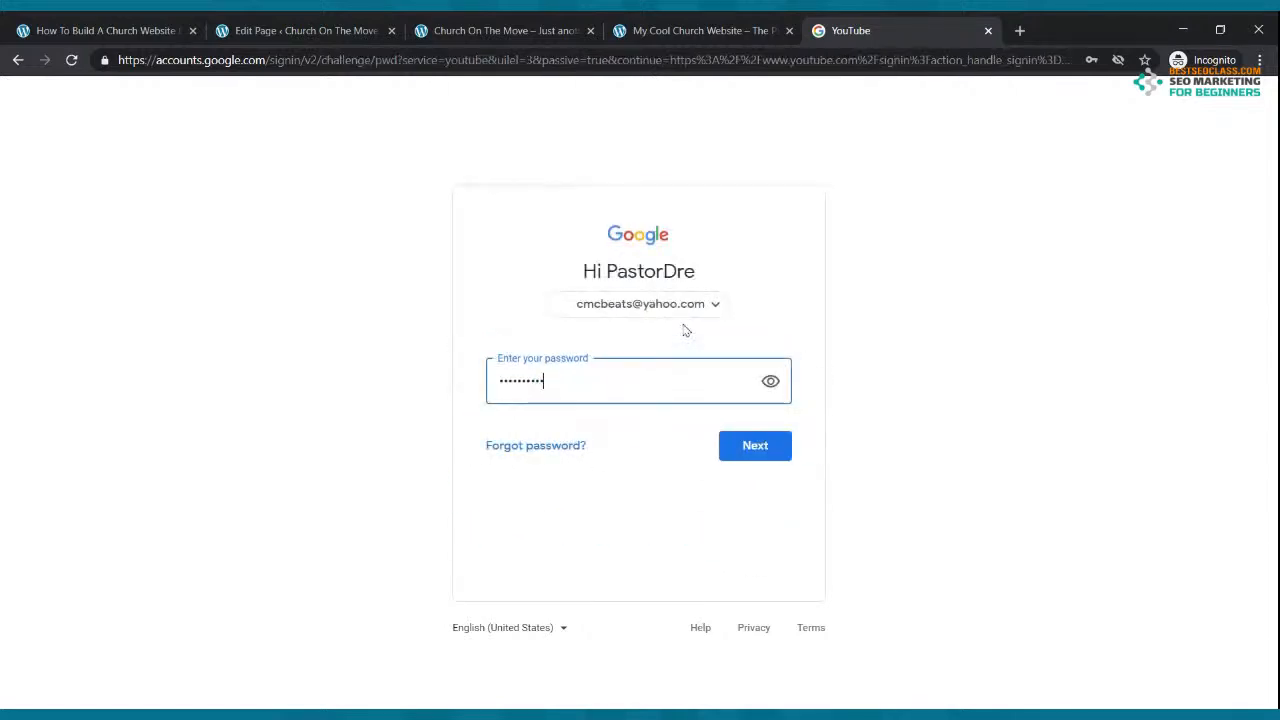
pyautogui.click(755, 447)
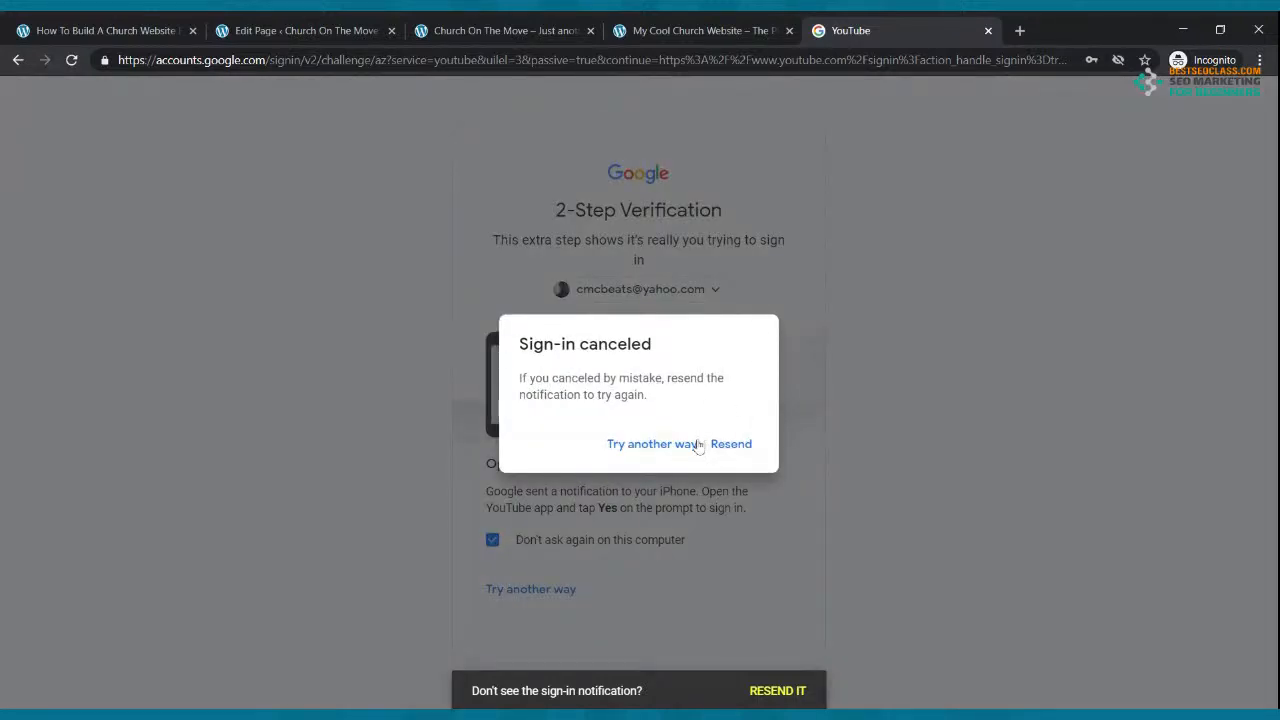
# Step: Pass 2-step verification with a code sent by text message
pyautogui.click(665, 447)
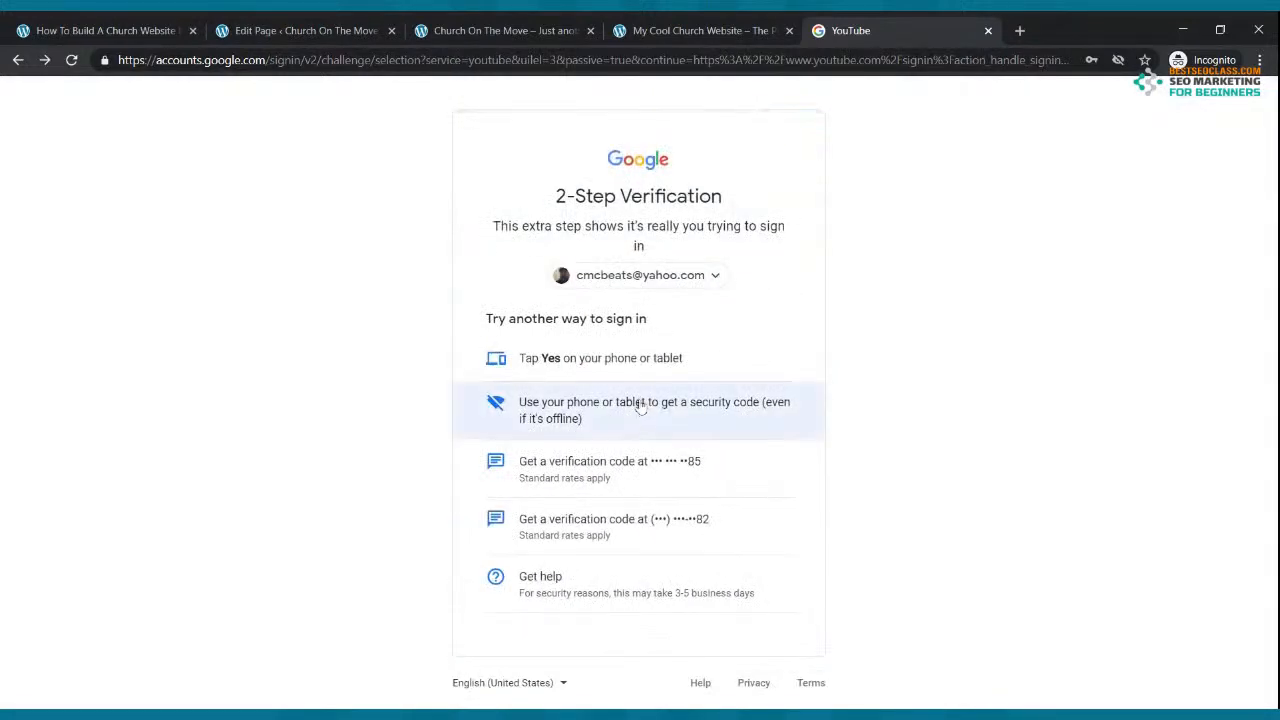
pyautogui.click(637, 481)
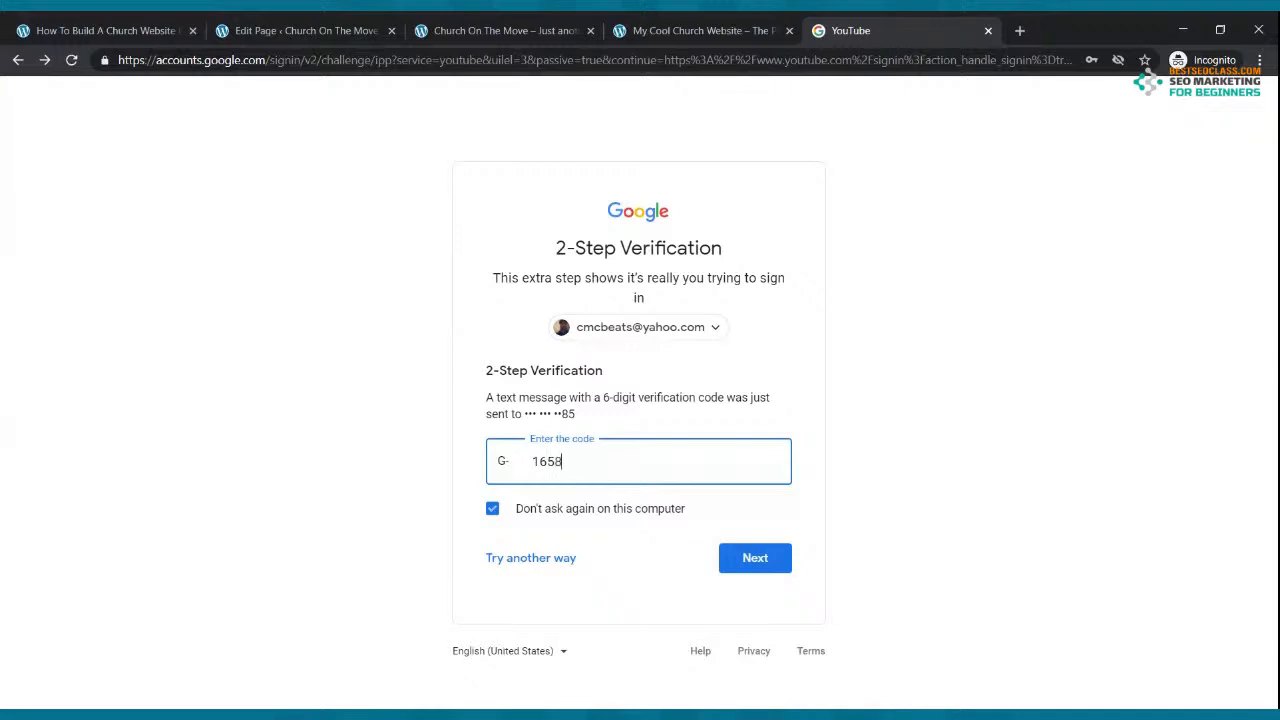
pyautogui.click(751, 557)
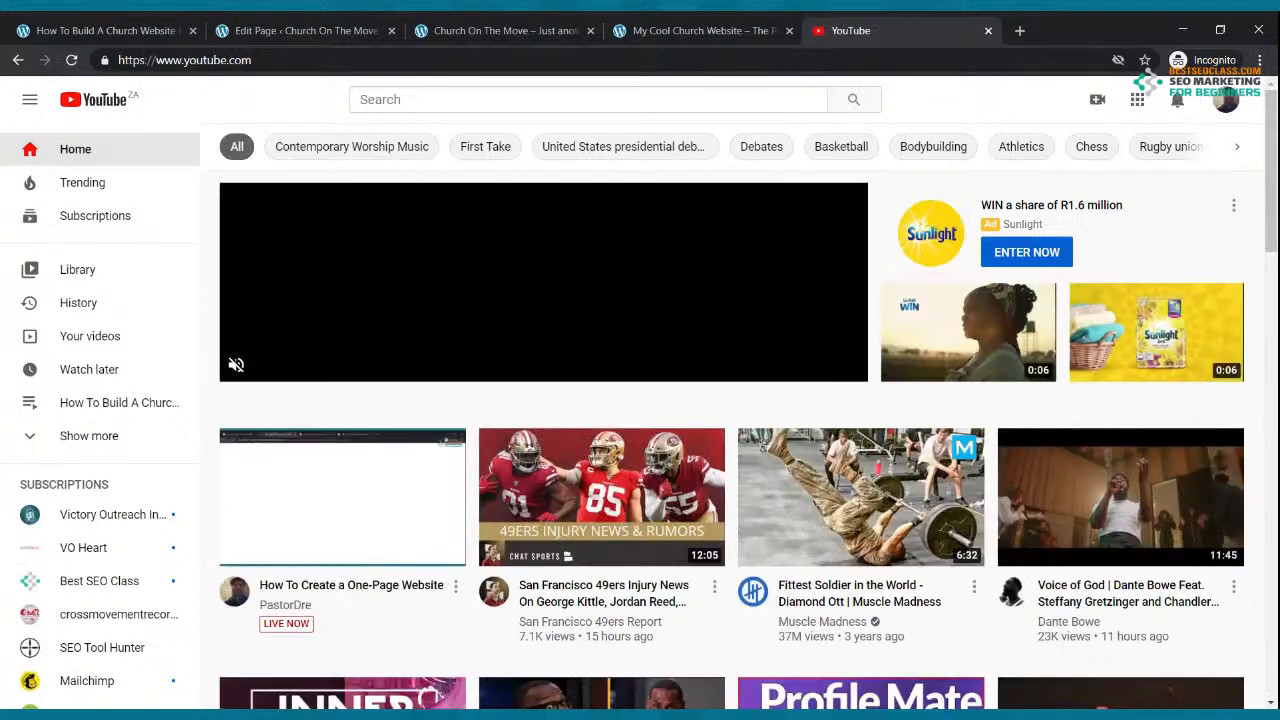
# Step: Go live in YouTube Studio and schedule a stream, choosing Create New over last-used settings
pyautogui.click(1226, 100)
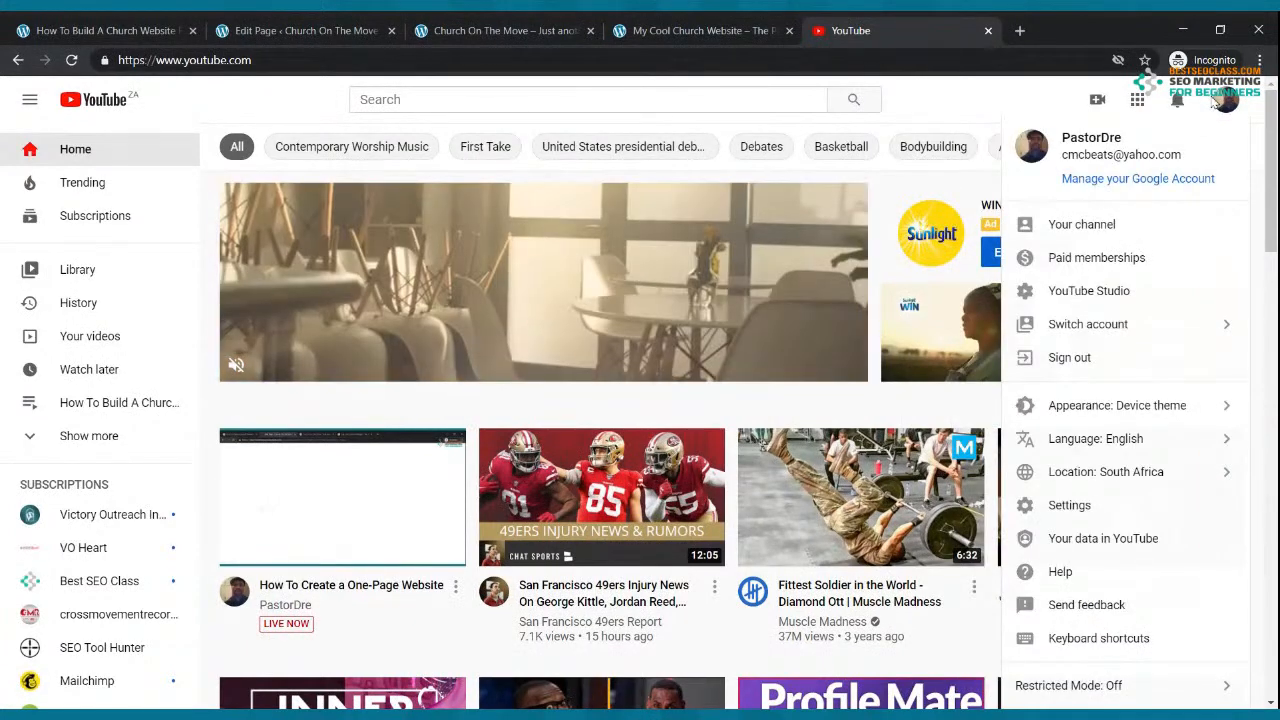
pyautogui.click(1097, 102)
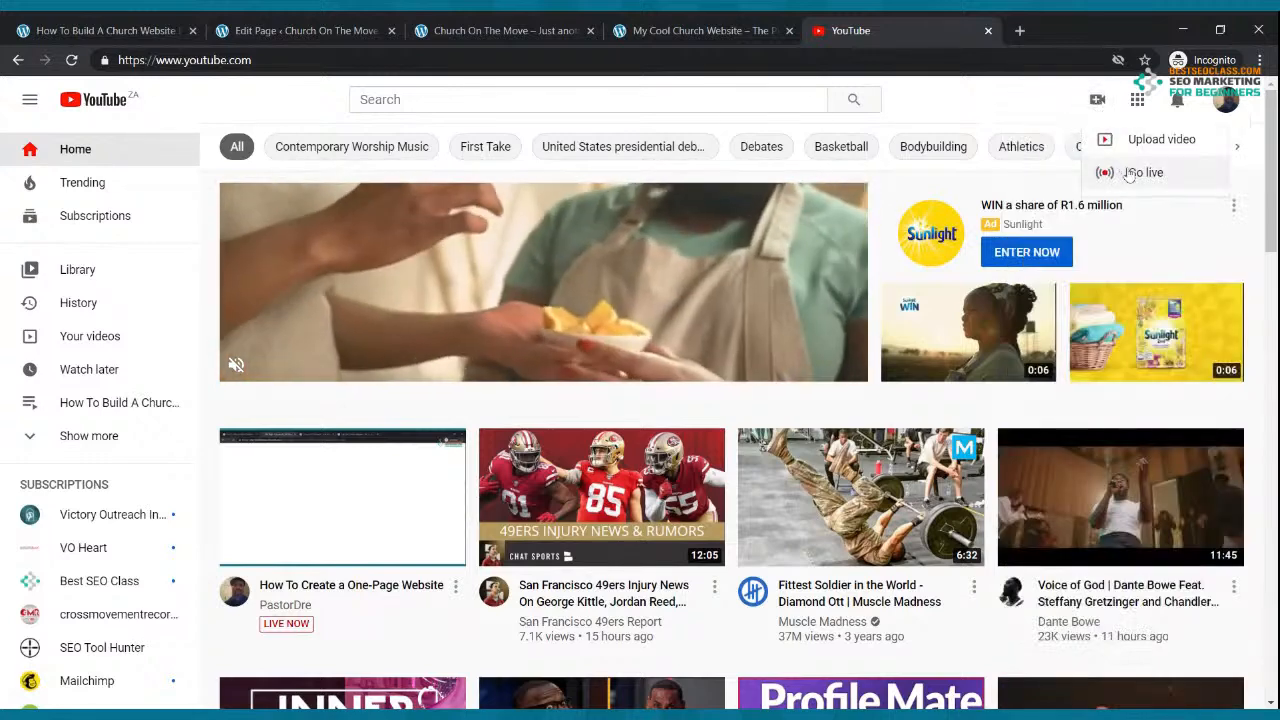
pyautogui.click(1131, 172)
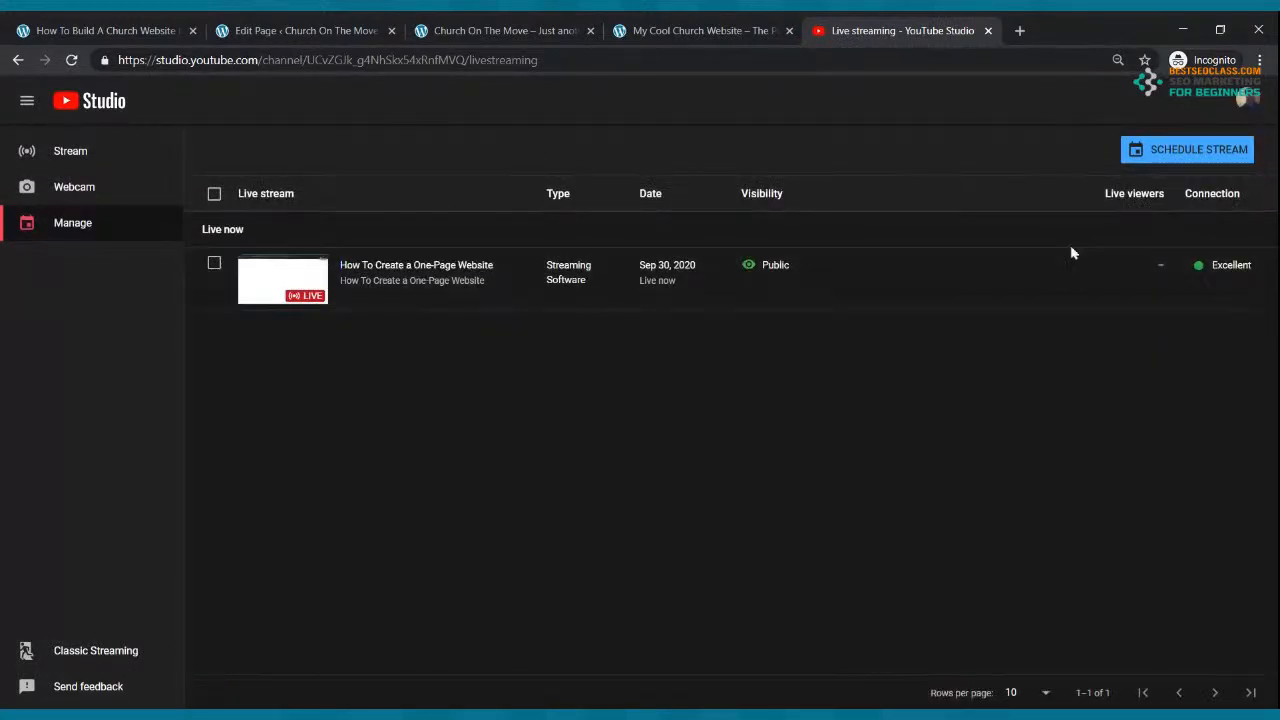
pyautogui.click(1179, 151)
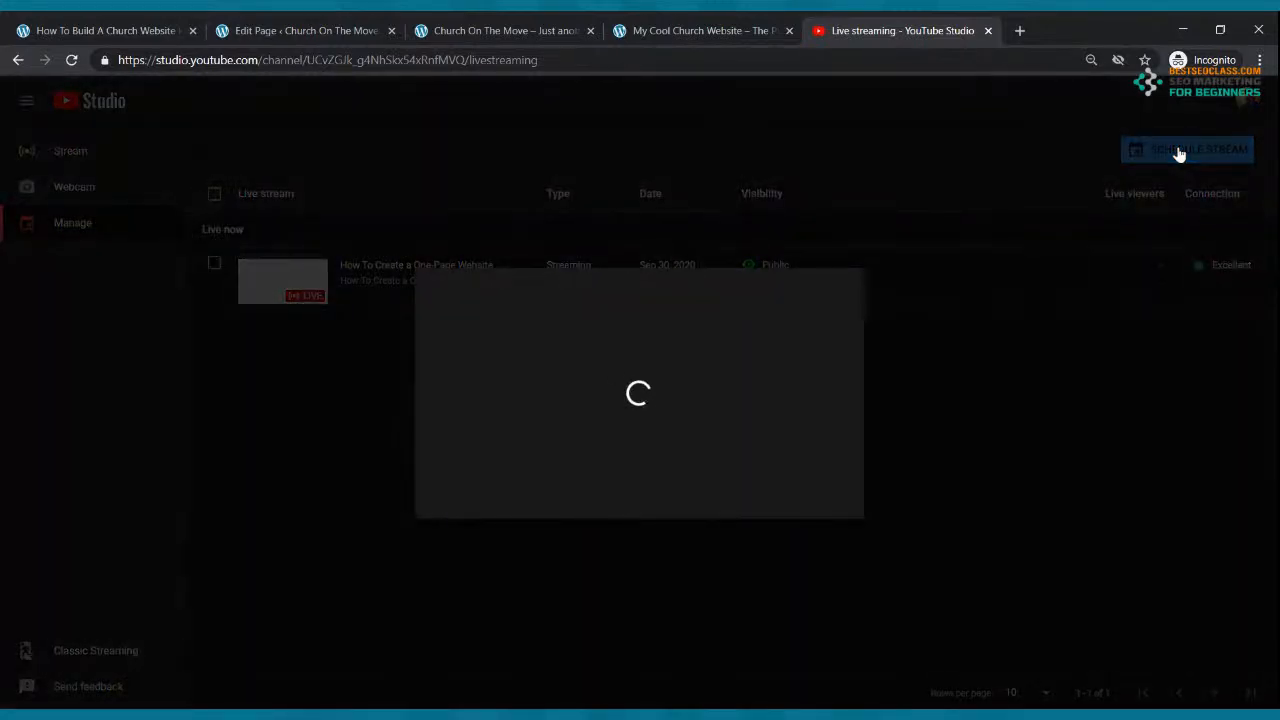
pyautogui.click(690, 486)
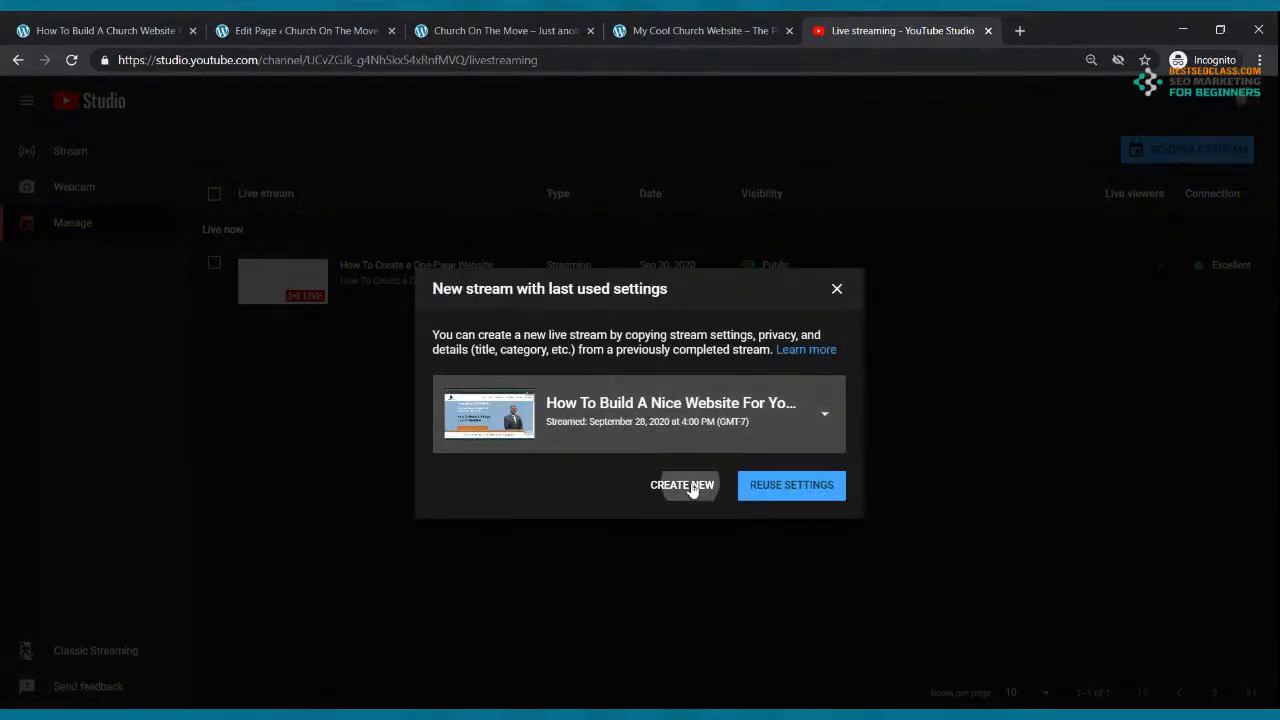
# Step: Retitle the new stream SUNDAY MORNING CELEBRATION SERVICE
pyautogui.moveTo(675, 139); pyautogui.dragTo(386, 163)
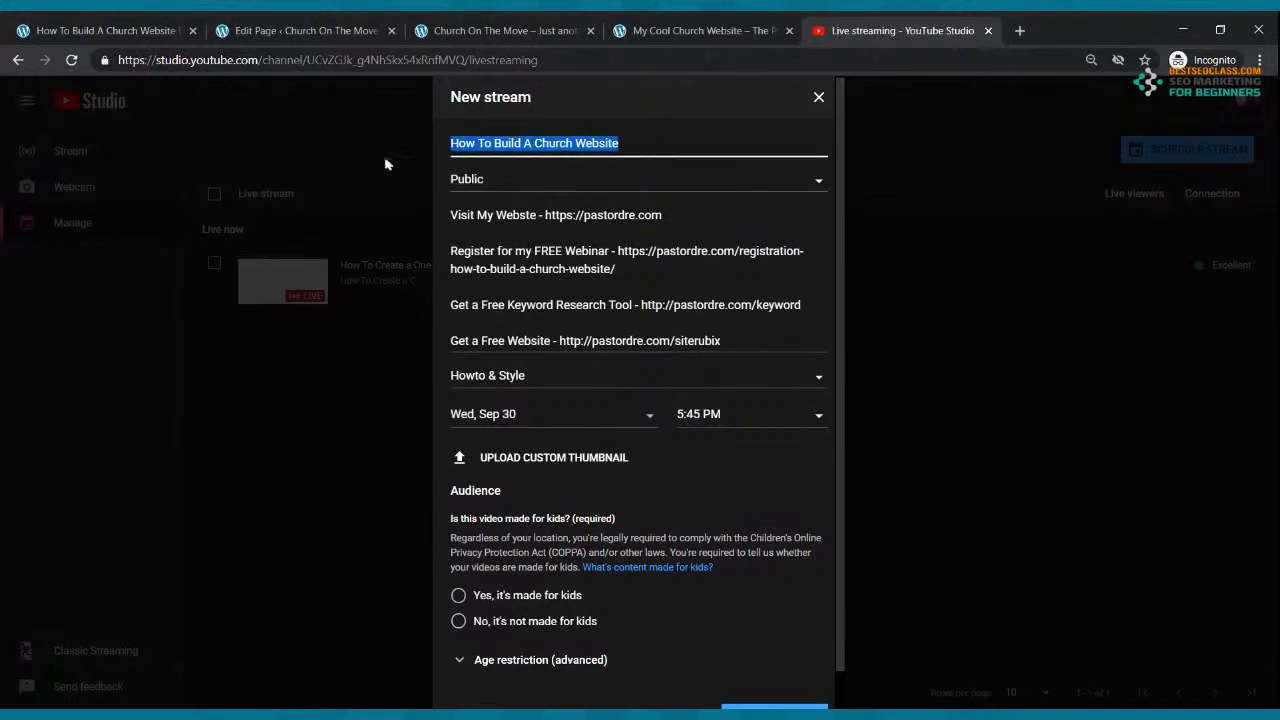
pyautogui.write('S')
pyautogui.press('BackSpace')
pyautogui.write('SUNDAY MORNING CELE')
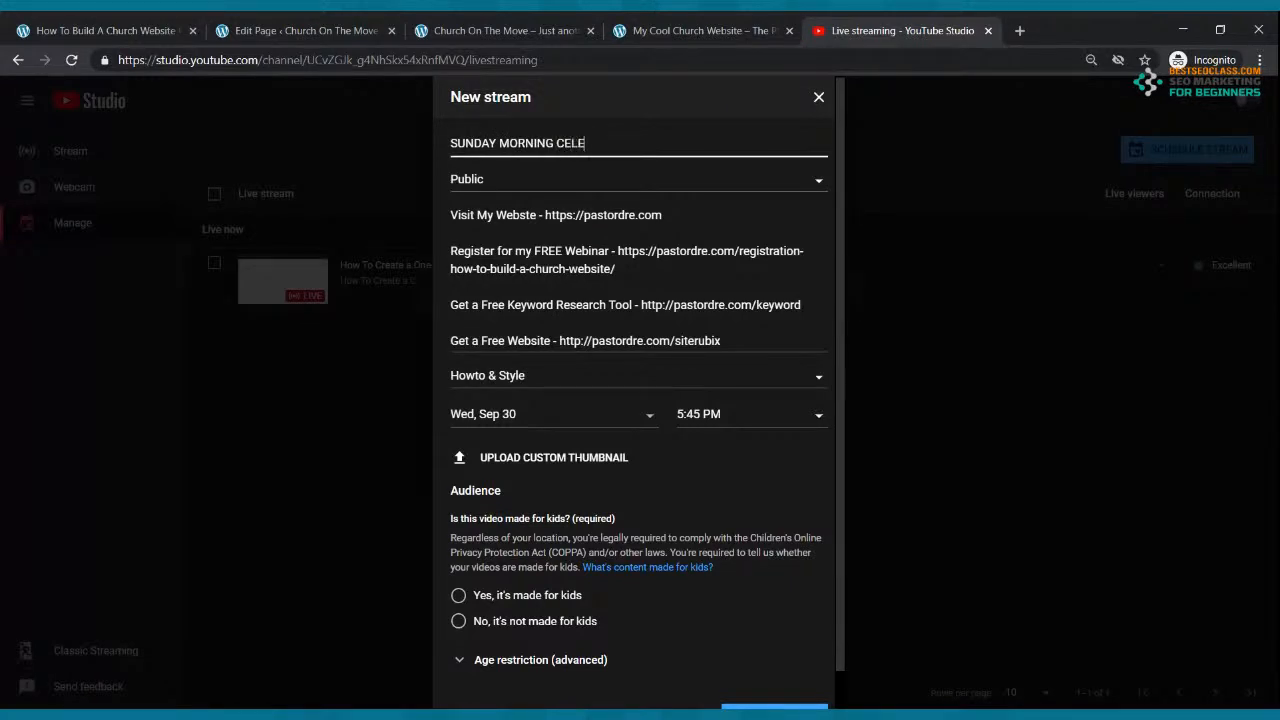
pyautogui.write('BRATION SERVICE')
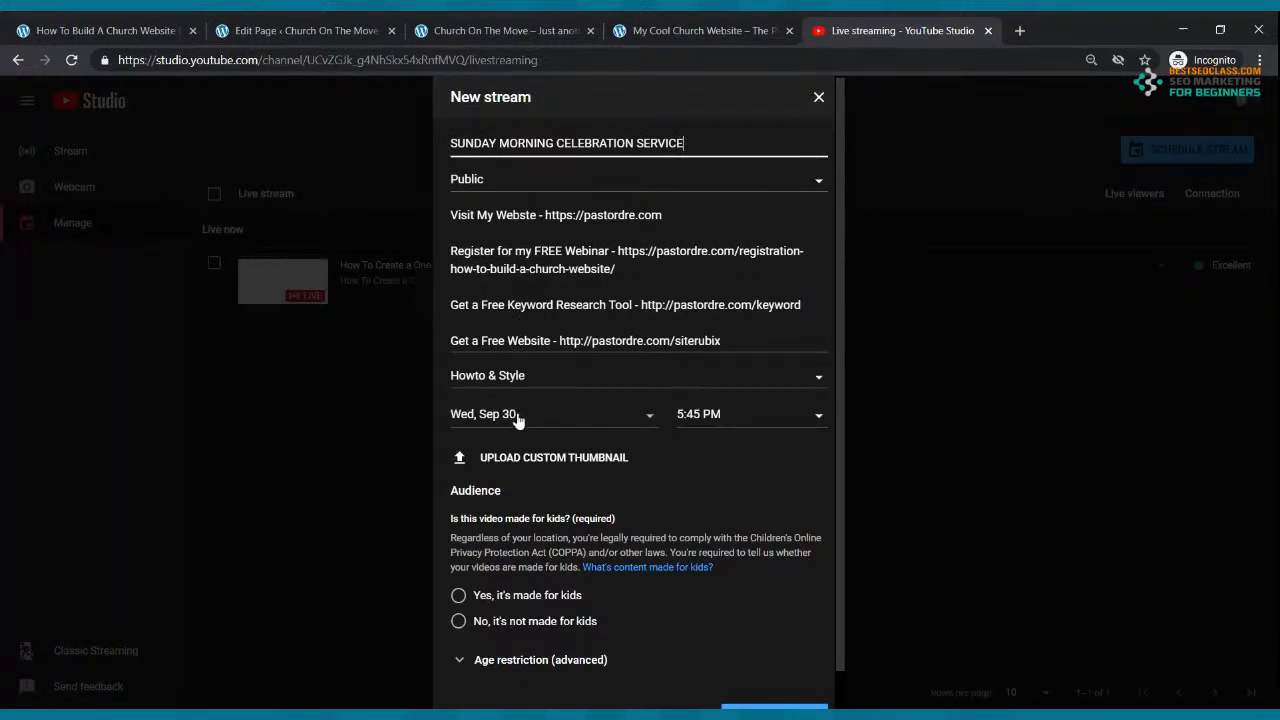
# Step: Schedule it for Sunday, Oct 4 at 9:00 AM, mark it not made for kids, and create it
pyautogui.click(648, 418)
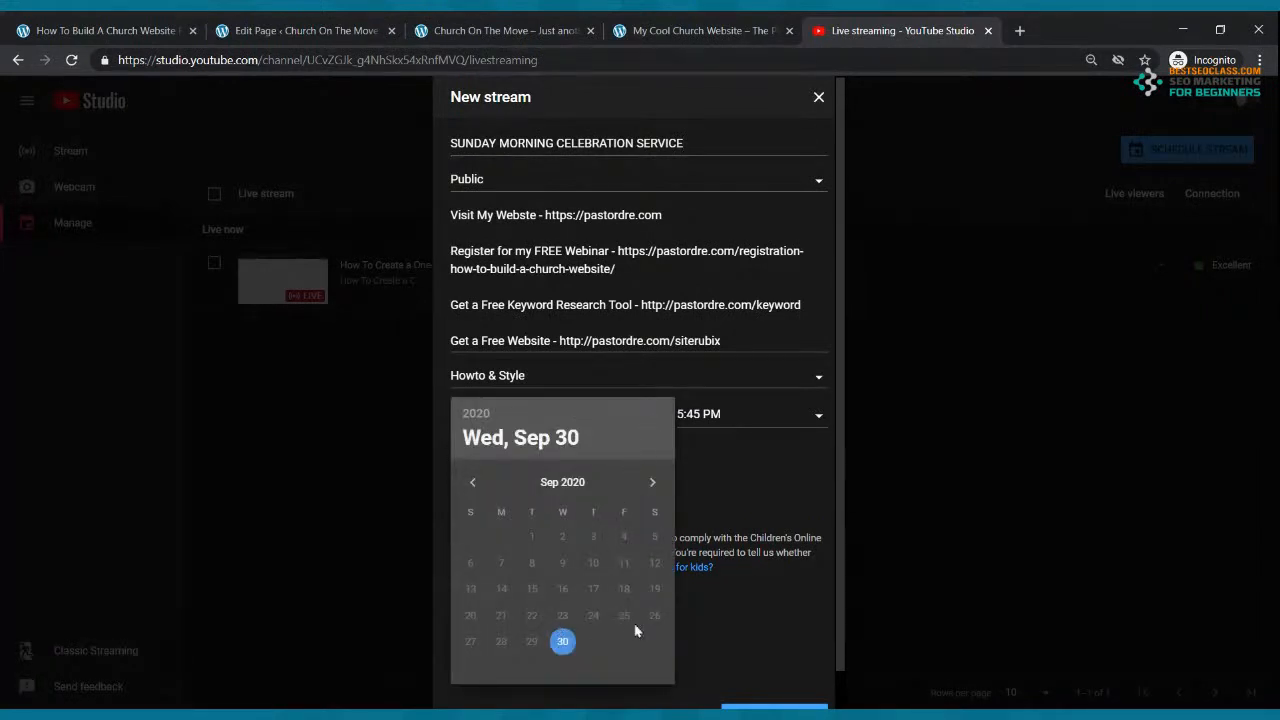
pyautogui.click(652, 482)
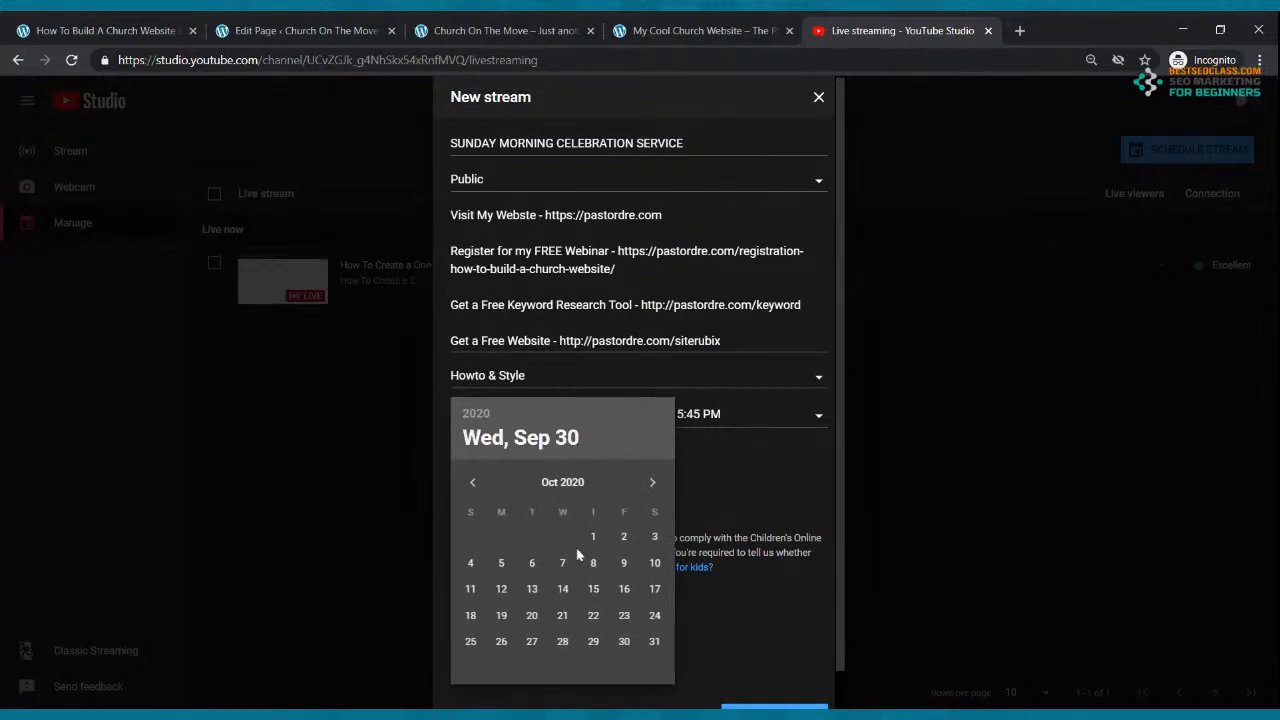
pyautogui.click(470, 562)
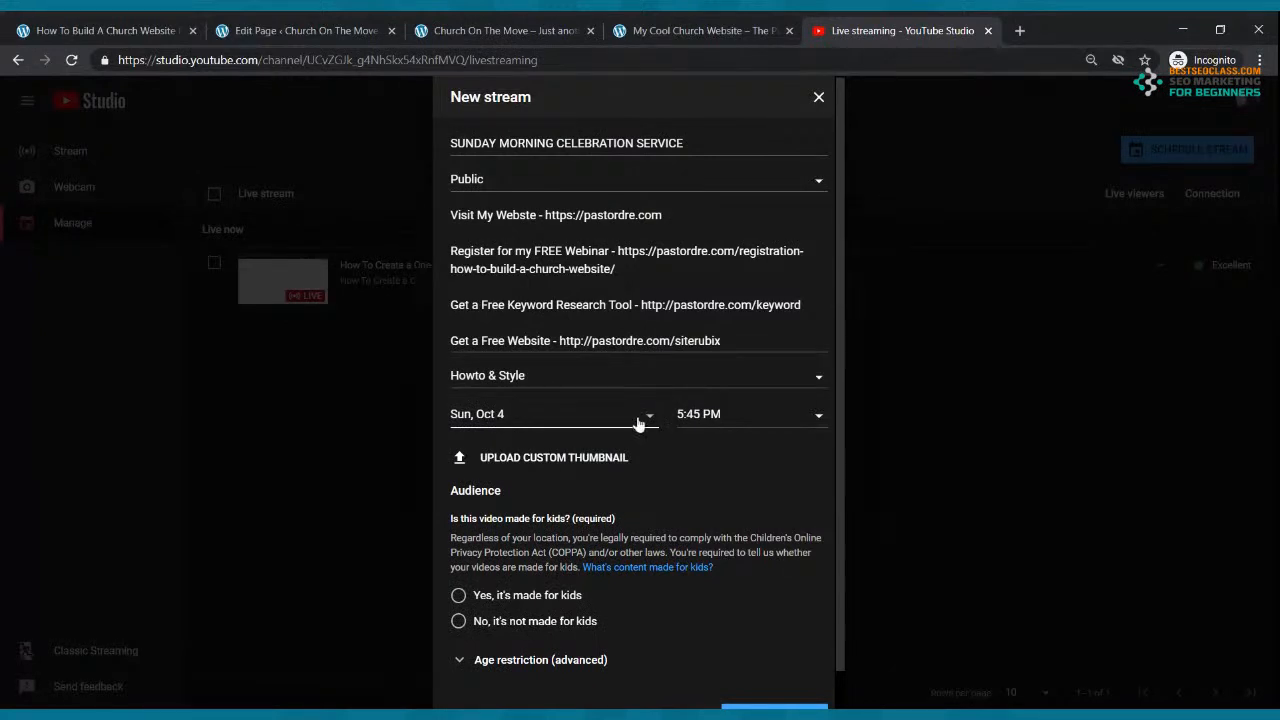
pyautogui.click(817, 420)
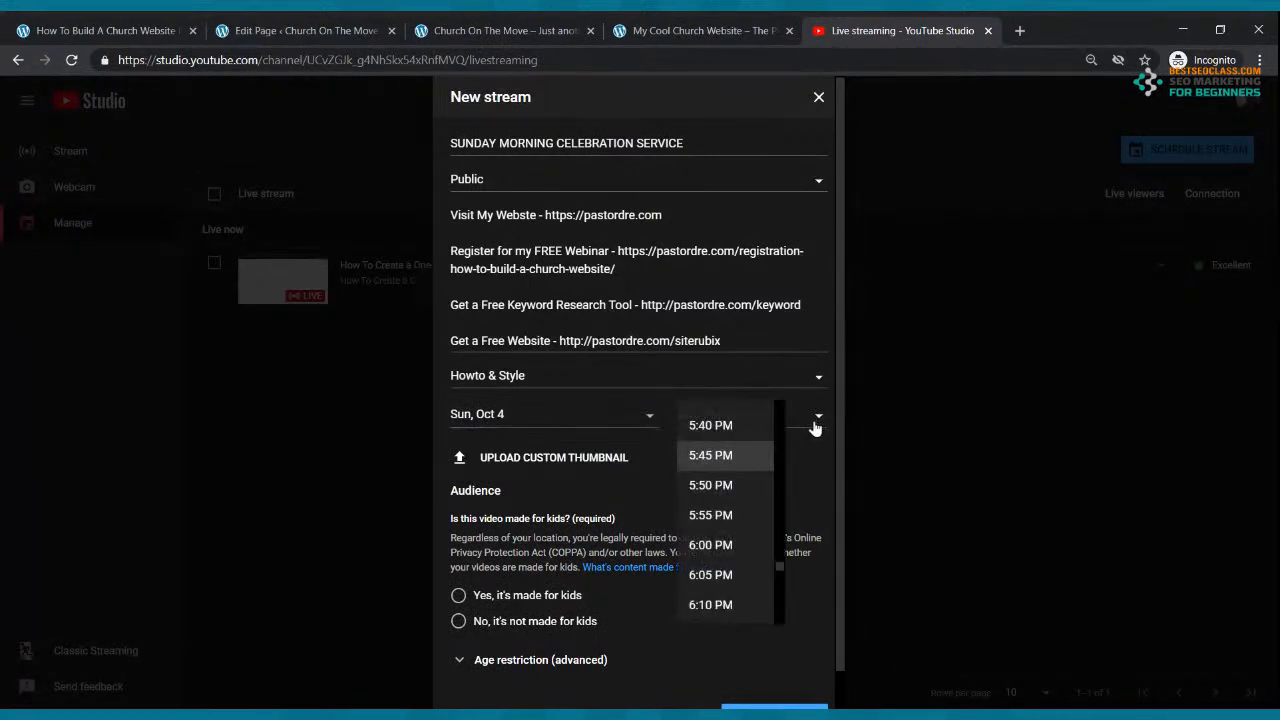
pyautogui.scroll(10, 741, 514)
pyautogui.scroll(10, 741, 514)
pyautogui.scroll(7, 741, 505)
pyautogui.scroll(5, 741, 503)
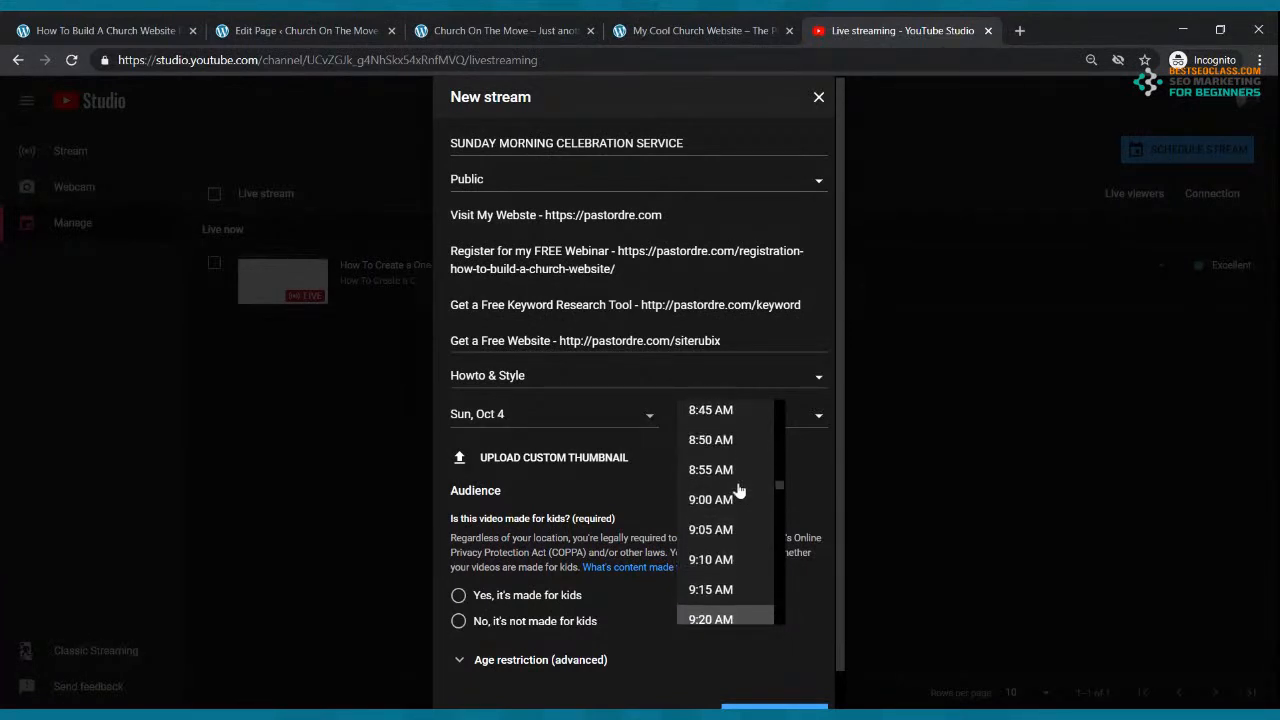
pyautogui.click(732, 494)
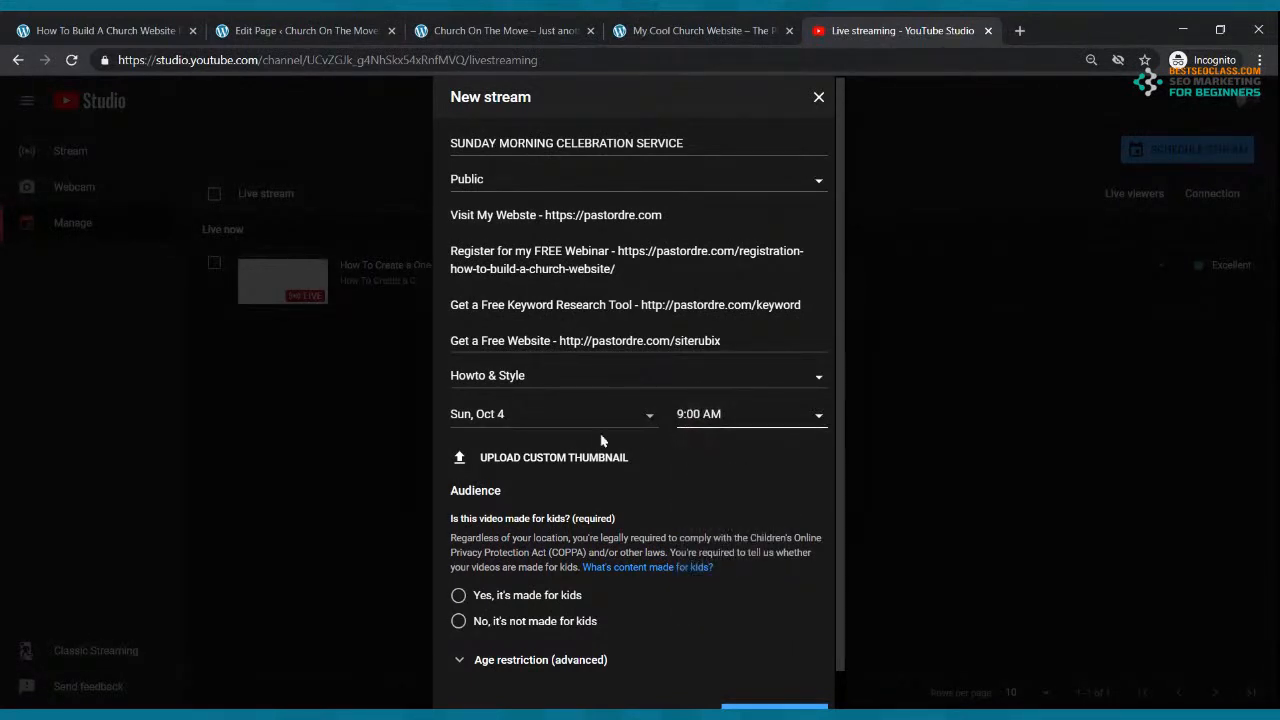
pyautogui.click(458, 621)
pyautogui.scroll(-1, 612, 532)
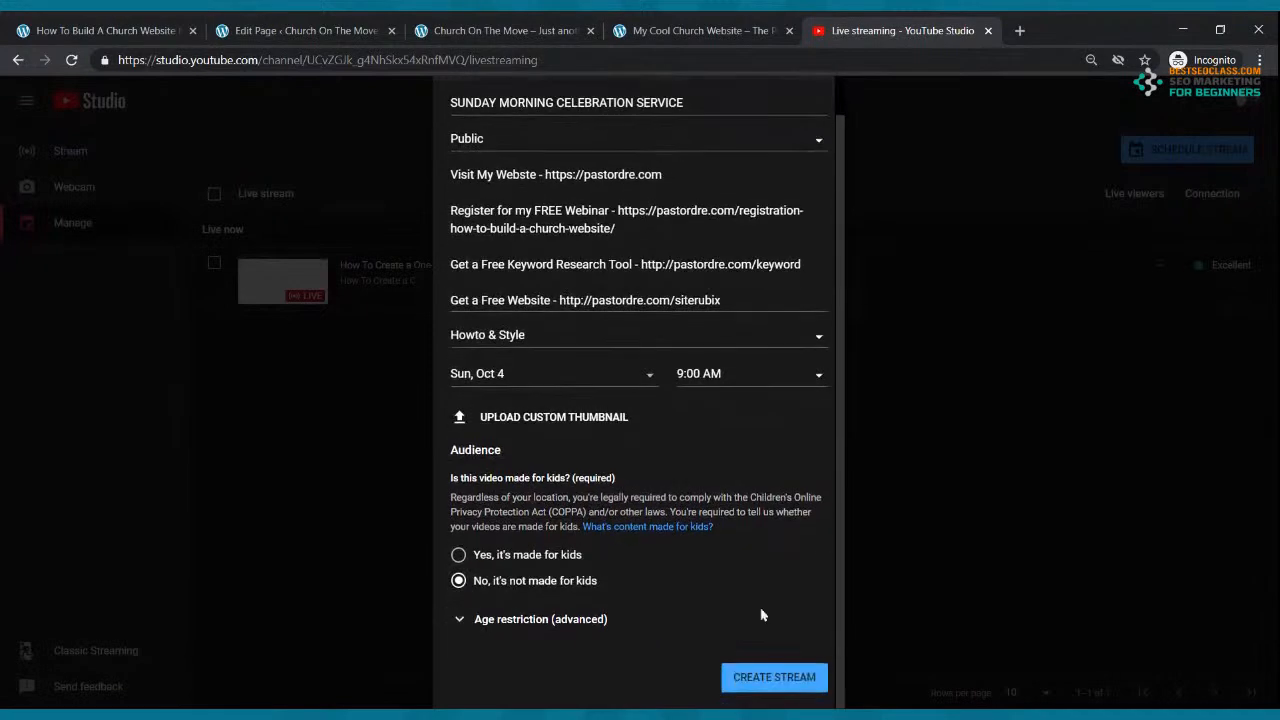
pyautogui.click(774, 677)
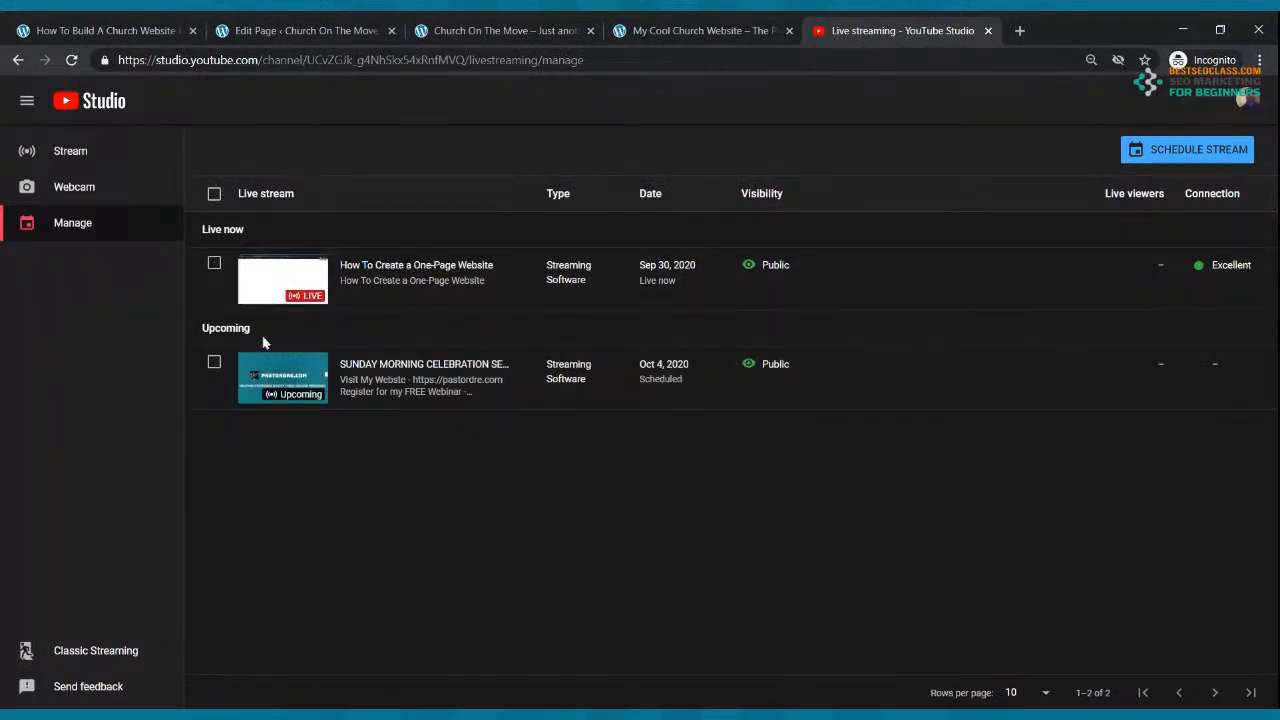
# Step: Copy the upcoming SUNDAY MORNING CELEBRATION SERVICE stream's youtu.be link, then focus the WordPress YouTube block's URL field
pyautogui.click(287, 382)
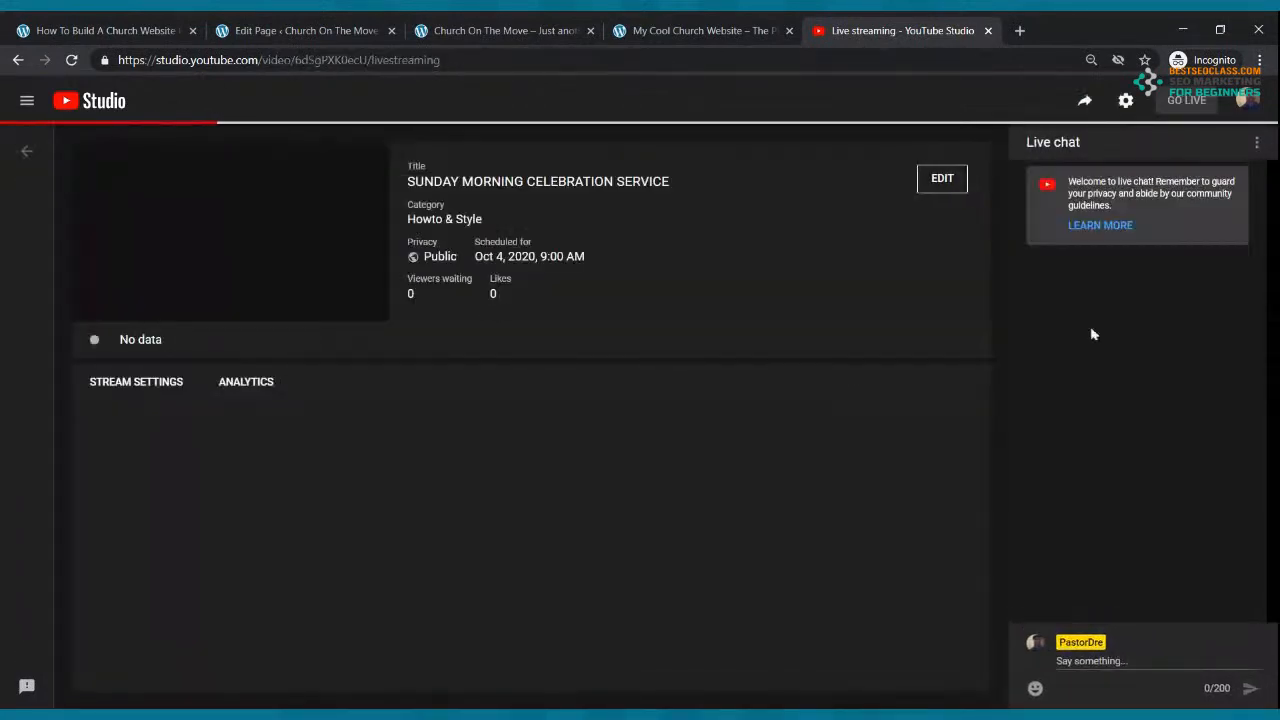
pyautogui.click(1086, 102)
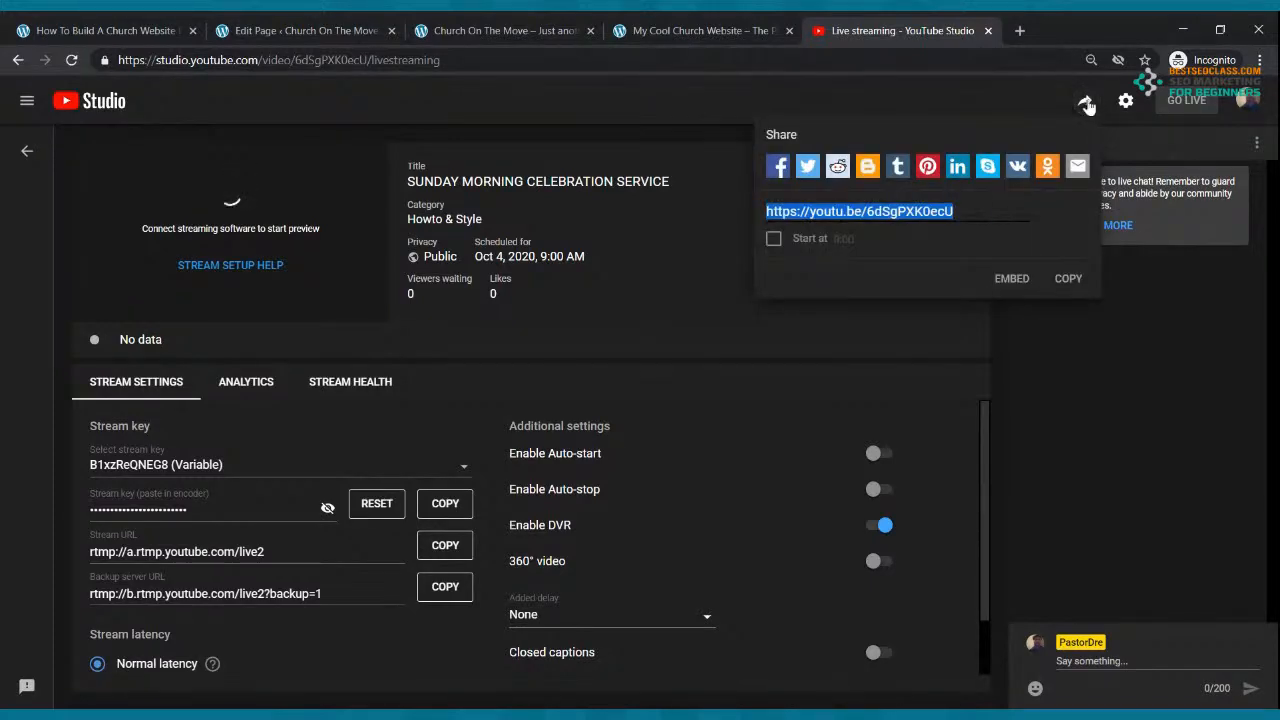
pyautogui.click(1066, 278)
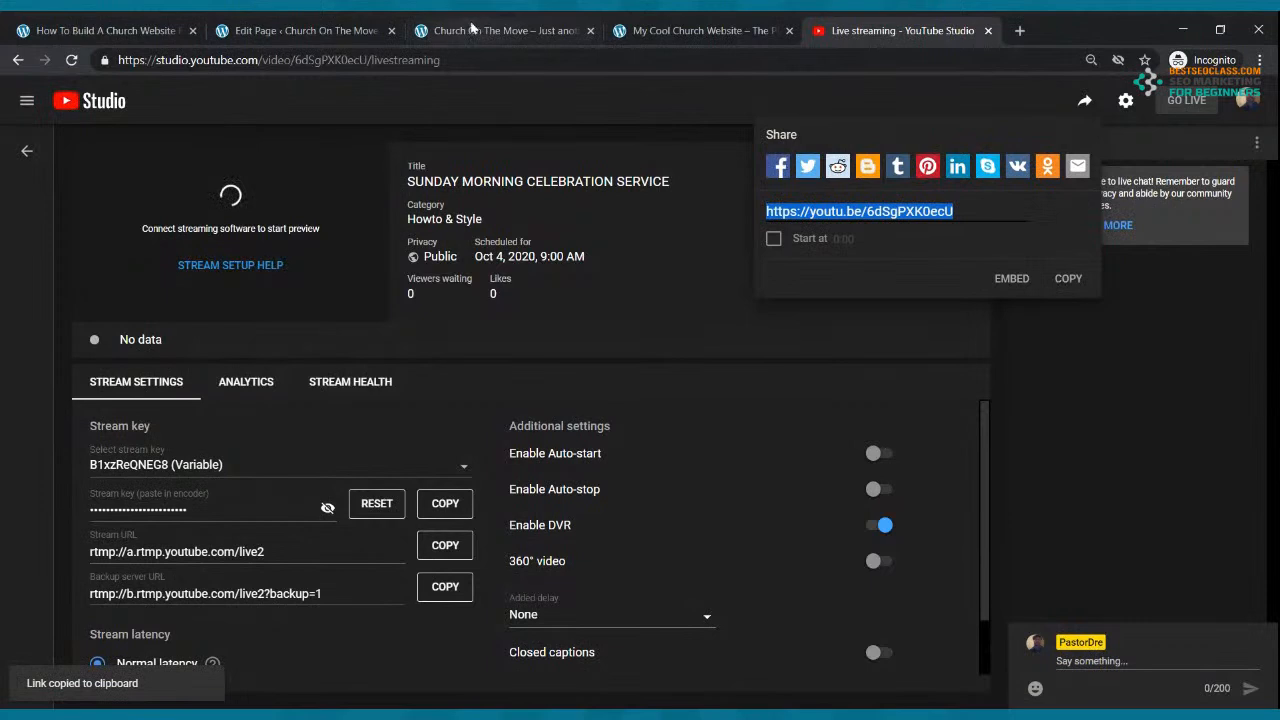
pyautogui.click(340, 30)
pyautogui.click(341, 405)
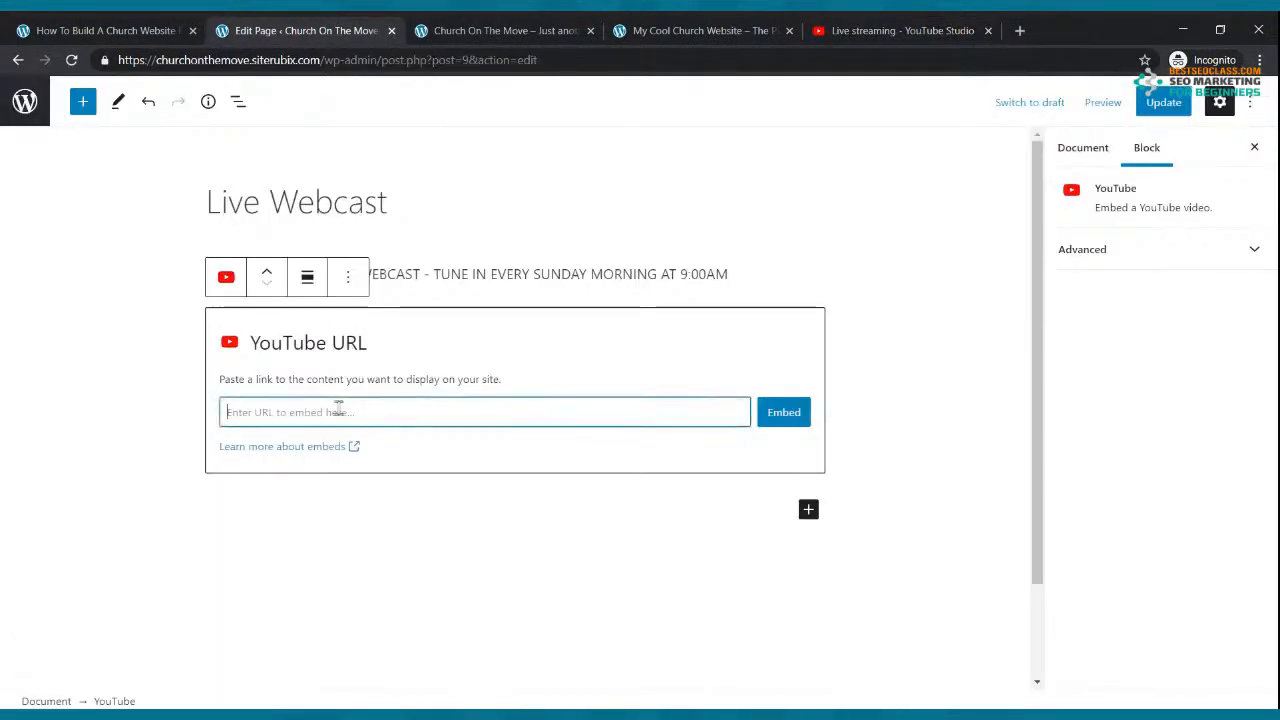
# Step: Paste the stream link into the YouTube block, embed it, update Live Webcast, and view the site
pyautogui.hotkey('ctrl', 'v')
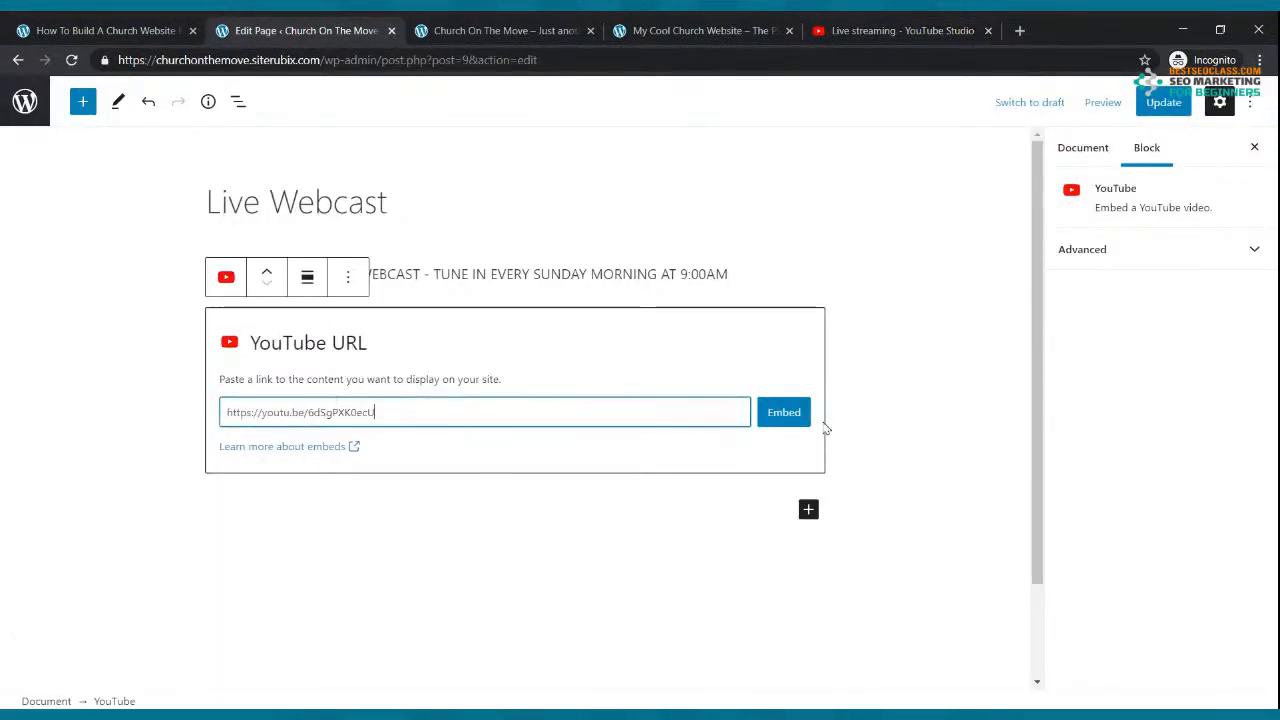
pyautogui.click(772, 422)
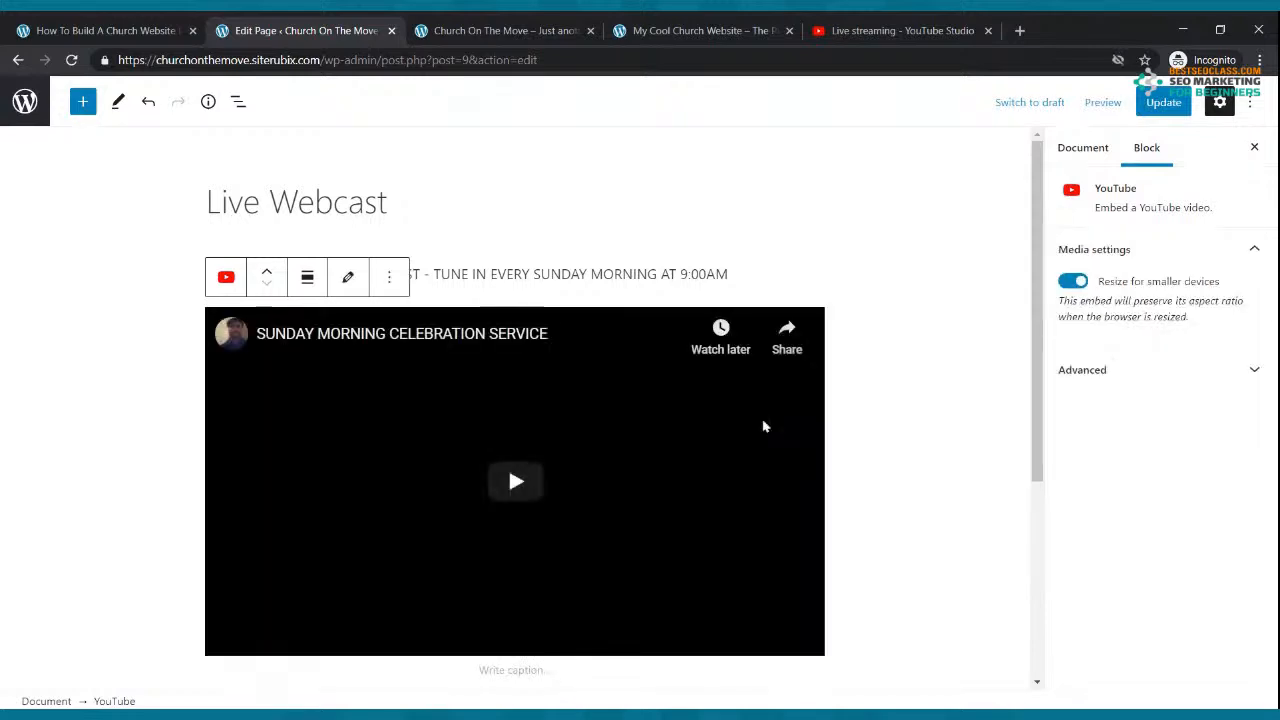
pyautogui.click(1163, 104)
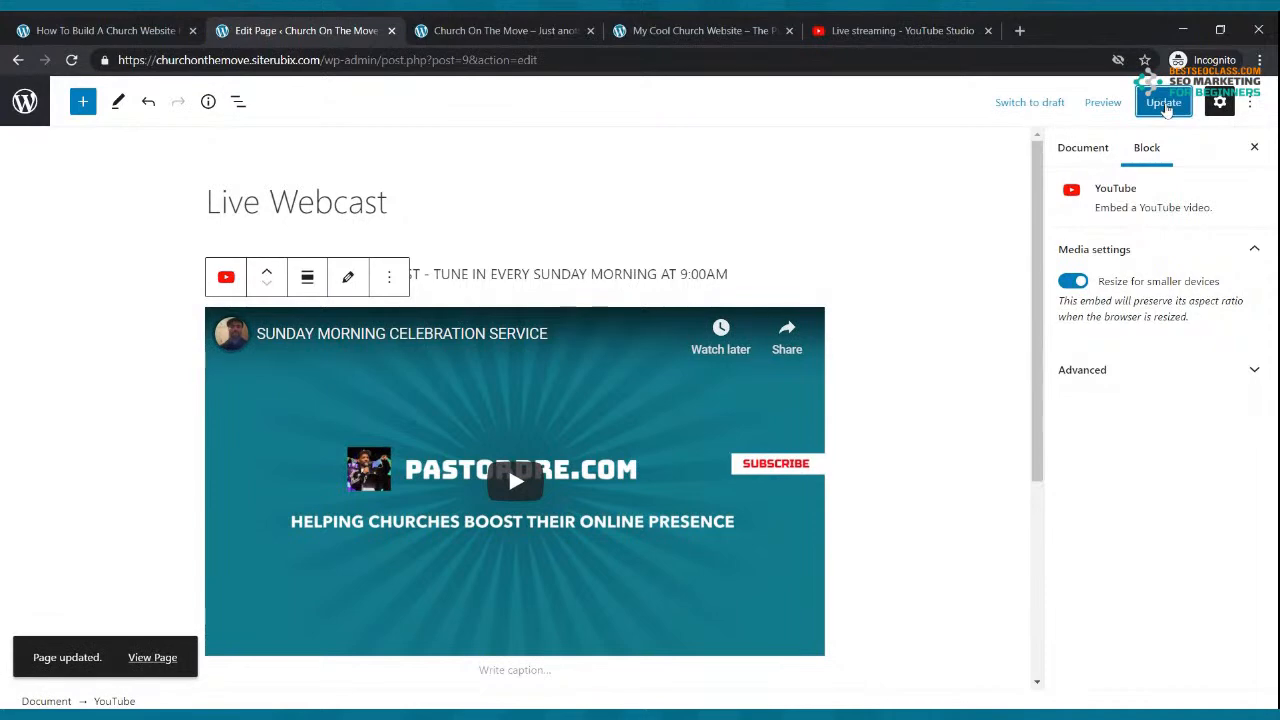
pyautogui.click(574, 28)
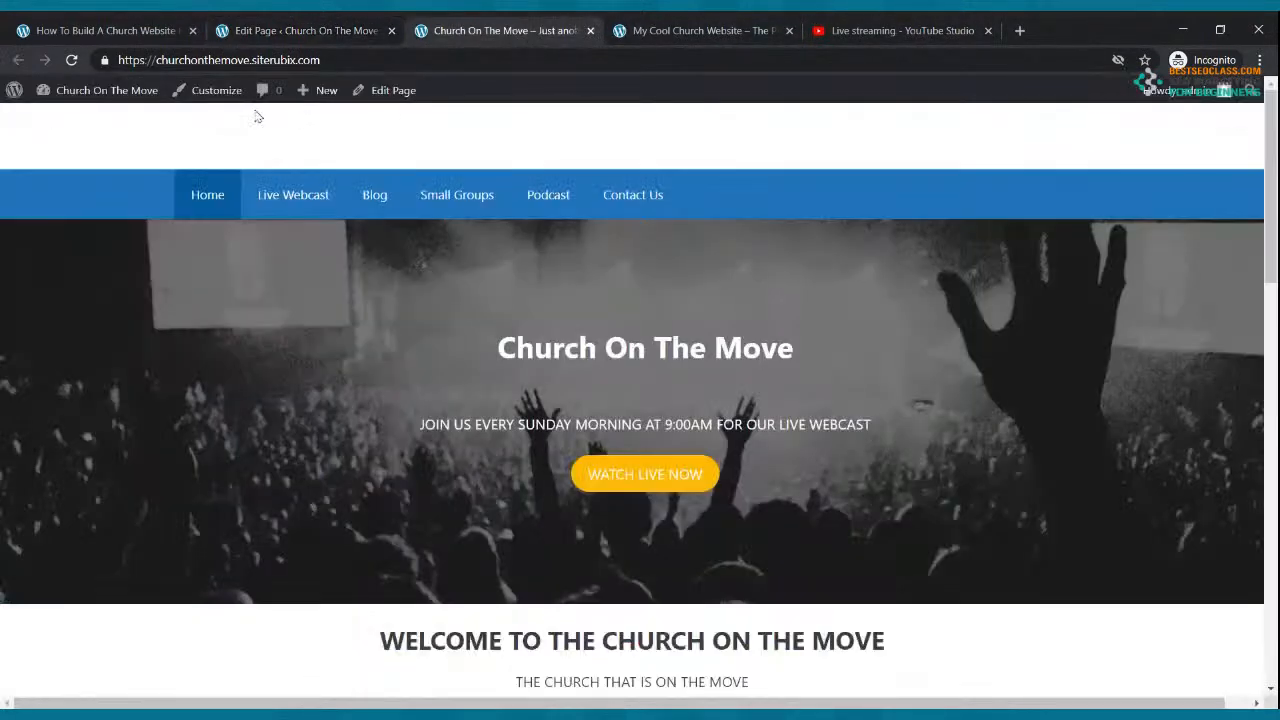
# Step: Open Live Webcast on the site, check the service video below the welcome line, then return to its editor
pyautogui.click(290, 200)
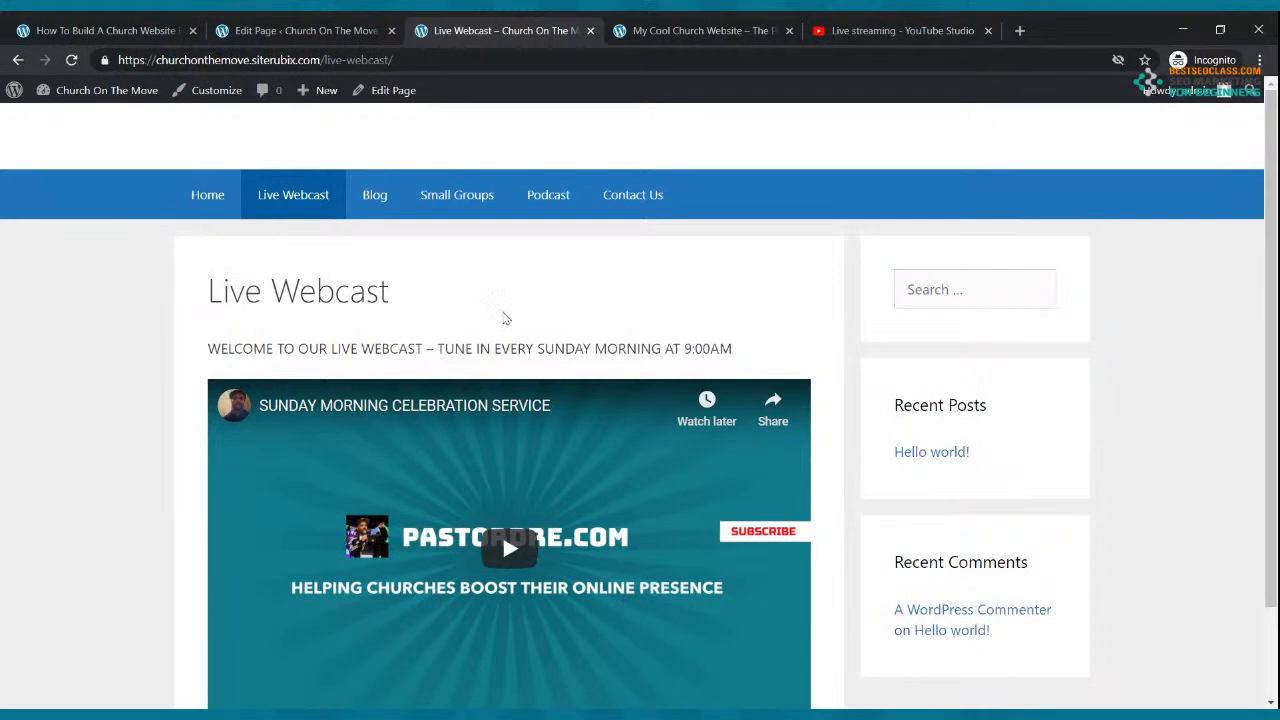
pyautogui.scroll(-2, 512, 330)
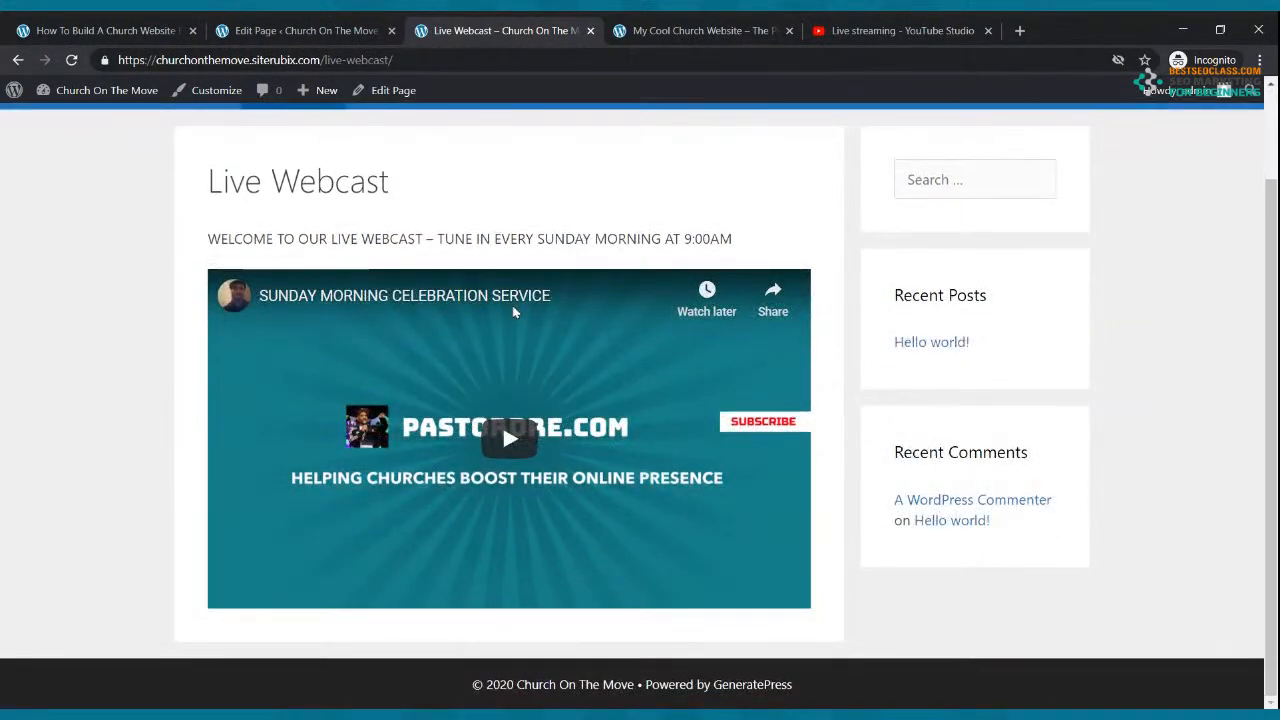
pyautogui.scroll(2, 513, 312)
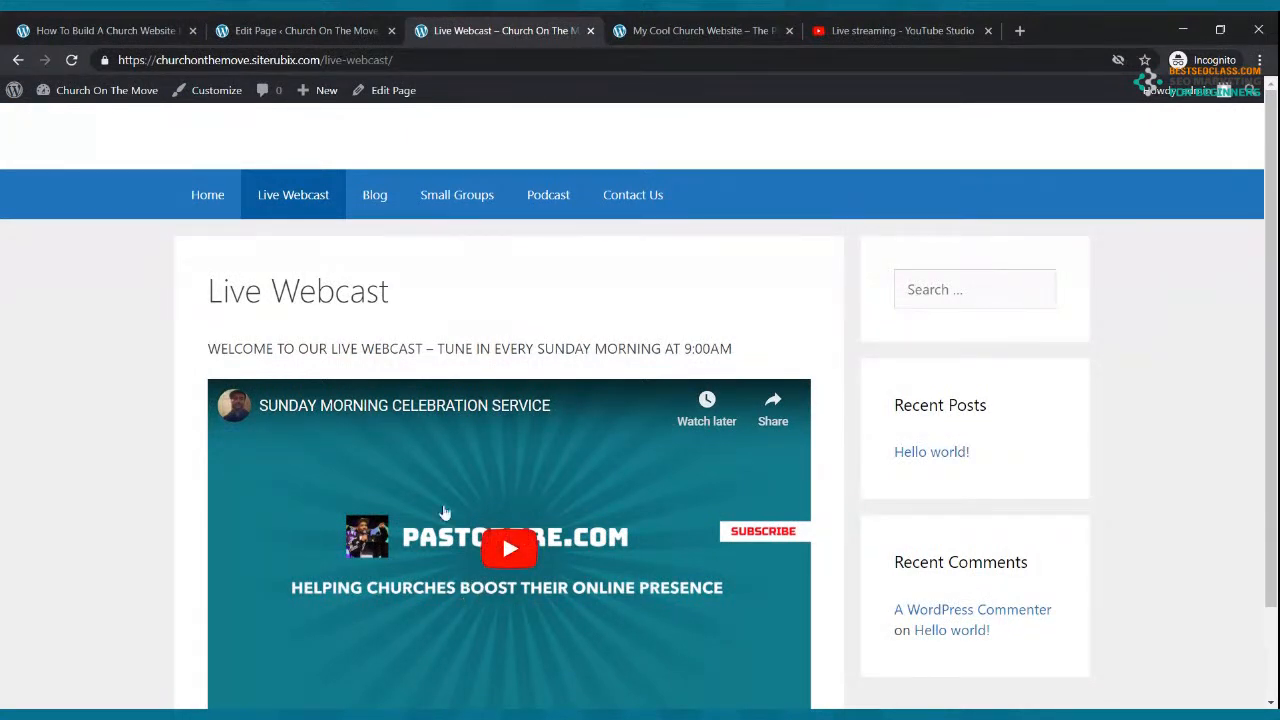
pyautogui.scroll(-2, 400, 375)
pyautogui.scroll(2, 400, 375)
pyautogui.click(287, 30)
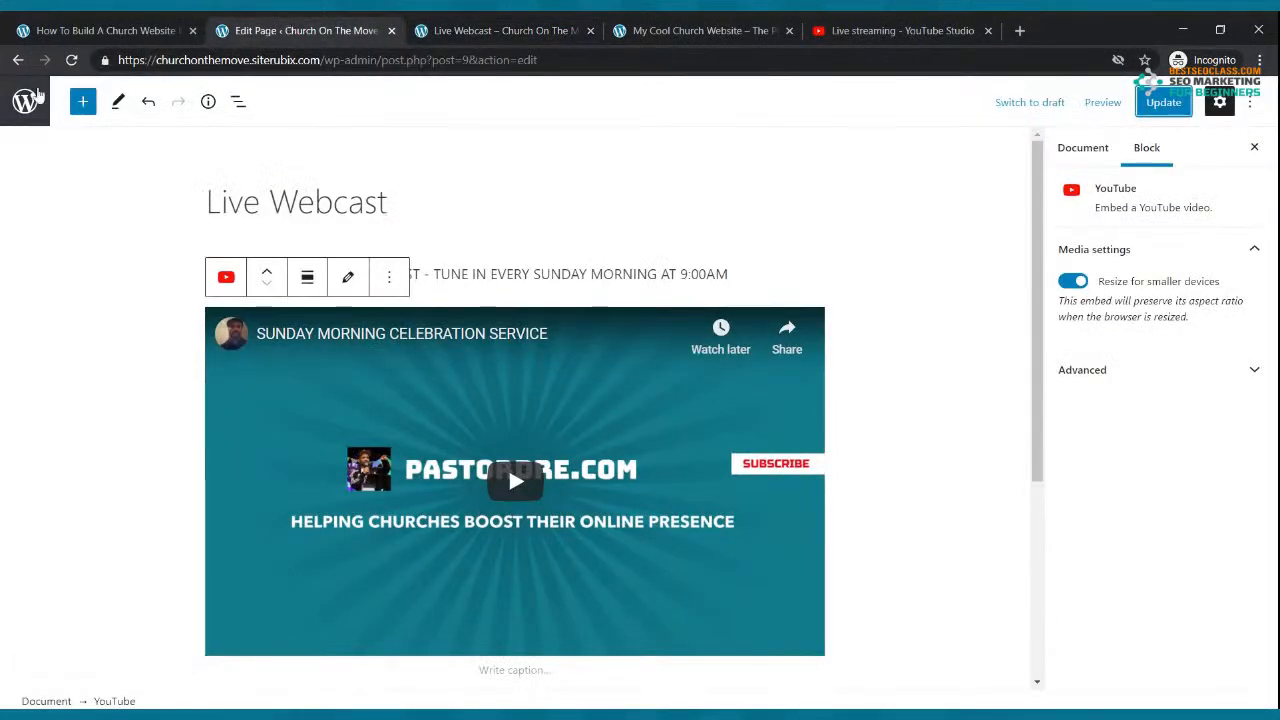
# Step: Move the Hello world! sample post to the Trash and begin a new blank post
pyautogui.click(18, 60)
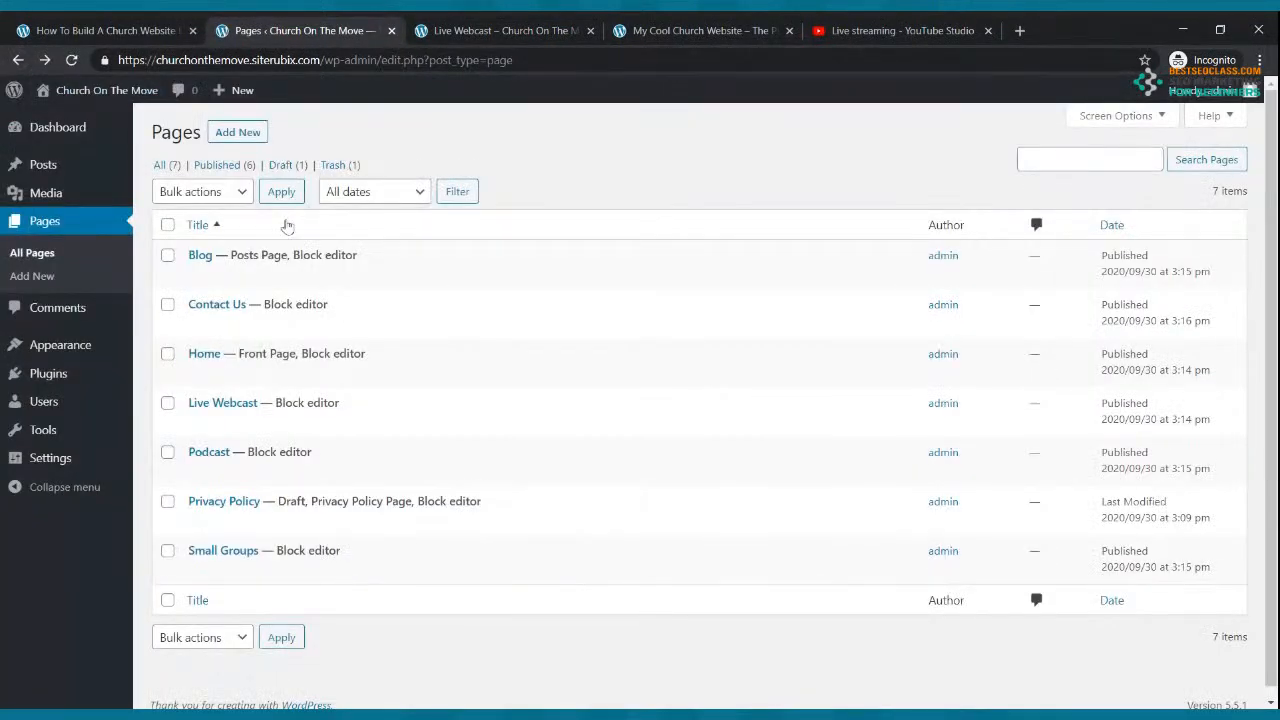
pyautogui.click(482, 30)
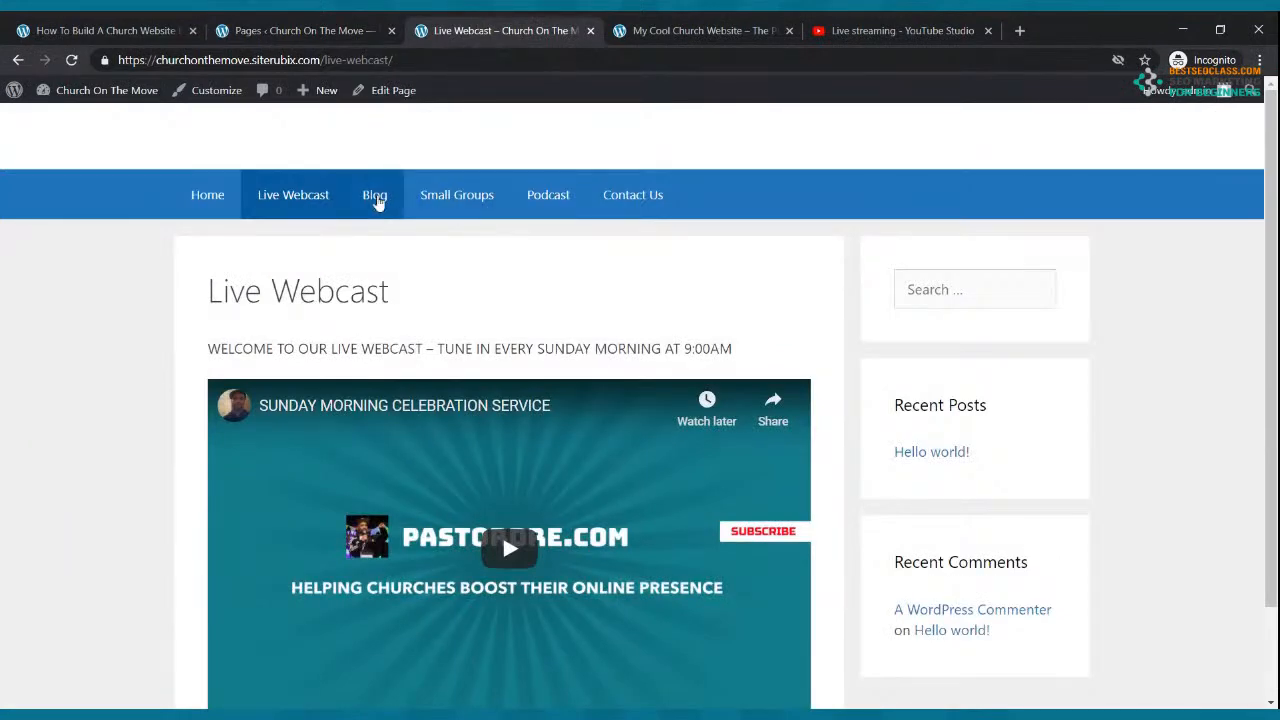
pyautogui.click(245, 30)
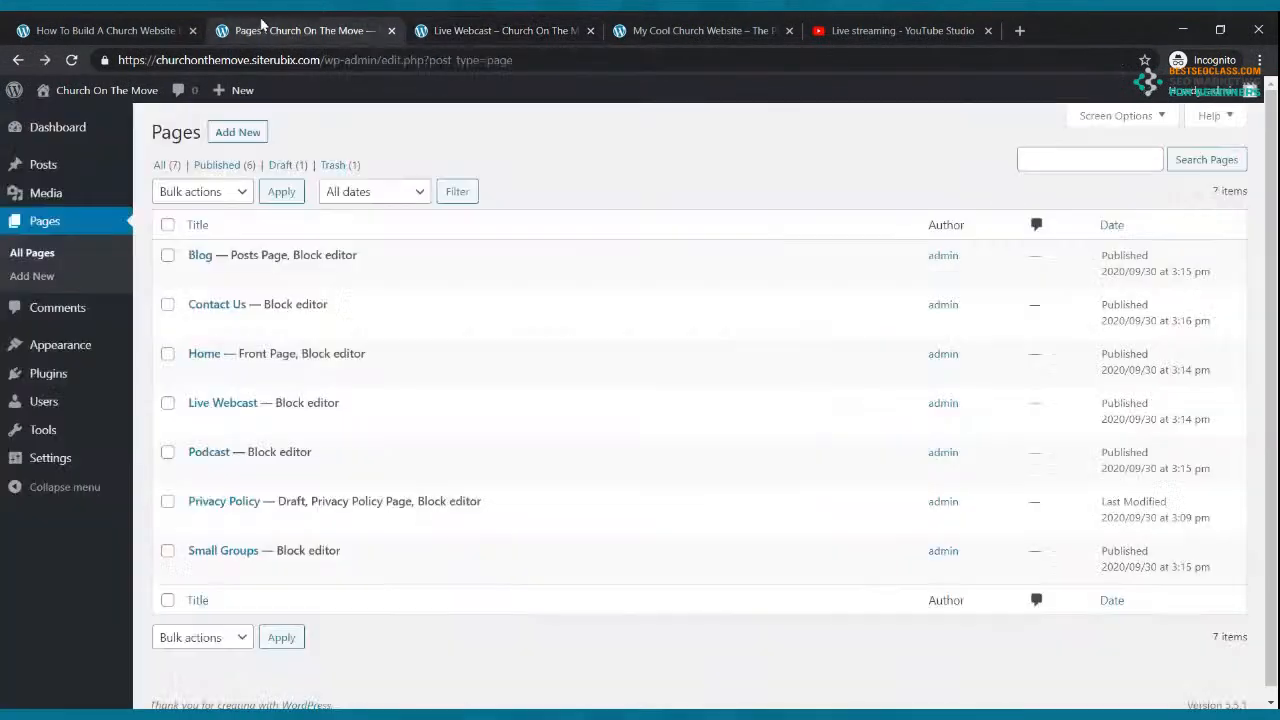
pyautogui.click(50, 168)
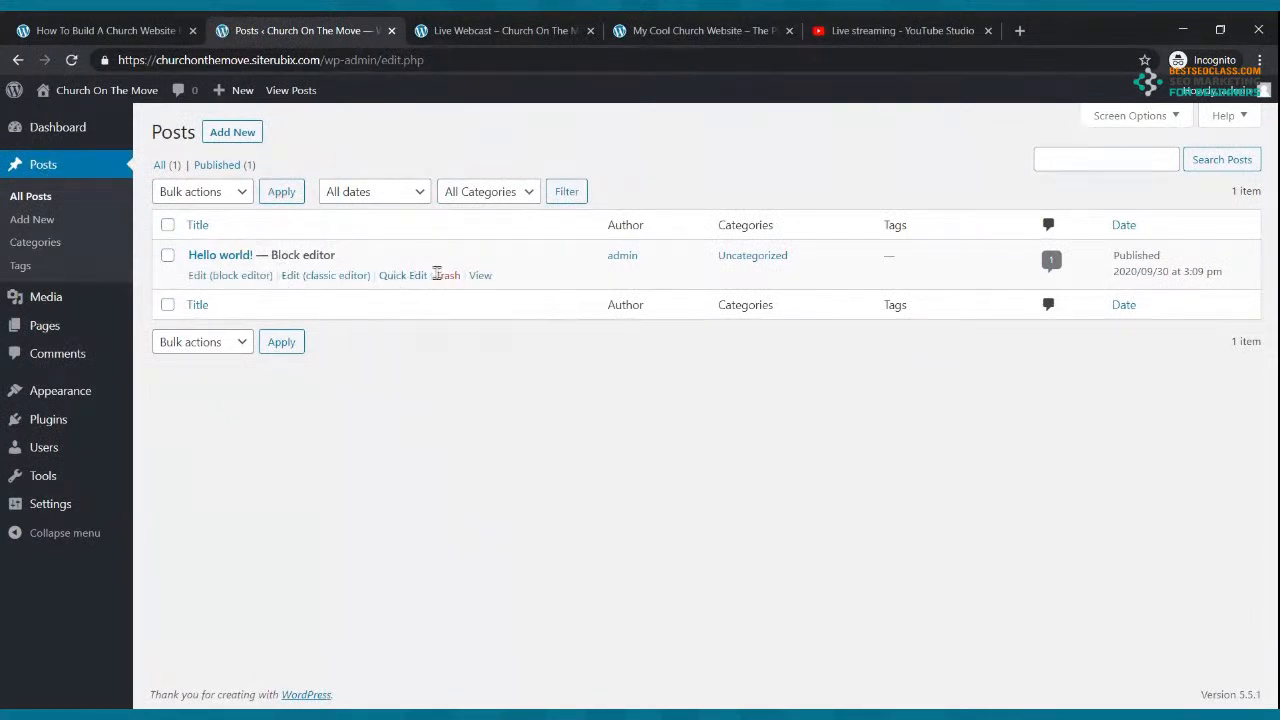
pyautogui.click(444, 276)
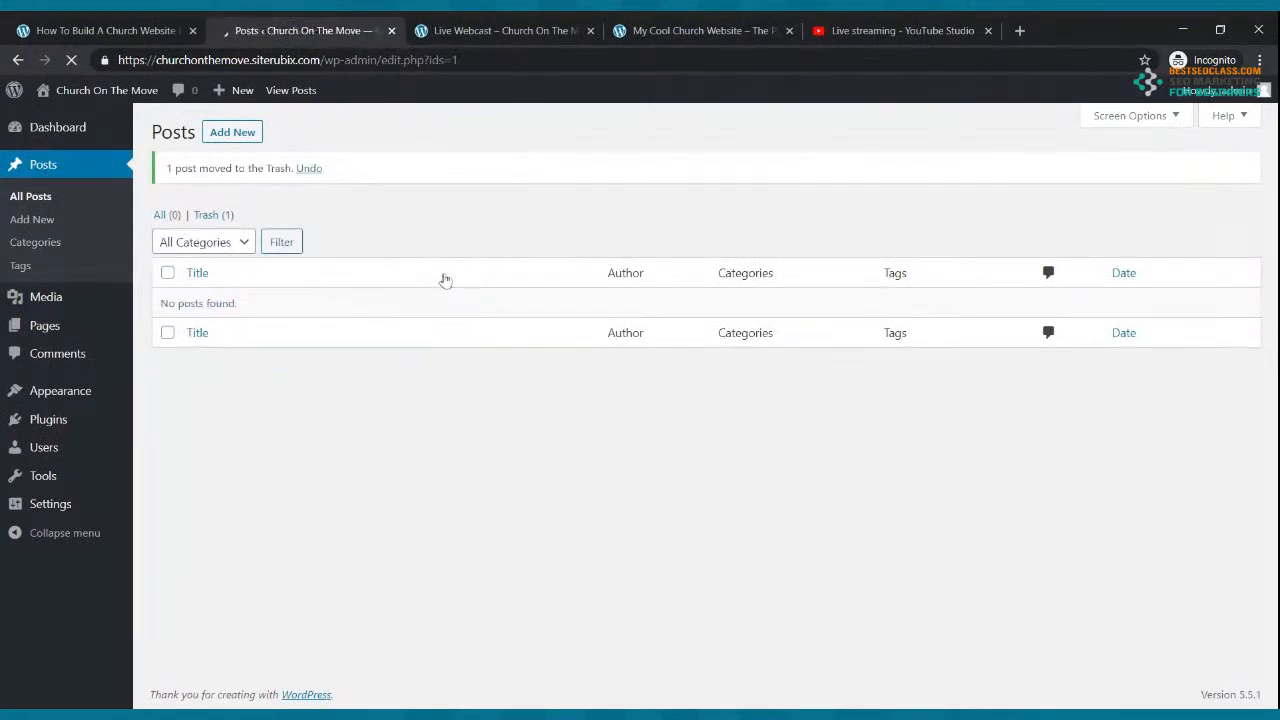
pyautogui.click(242, 133)
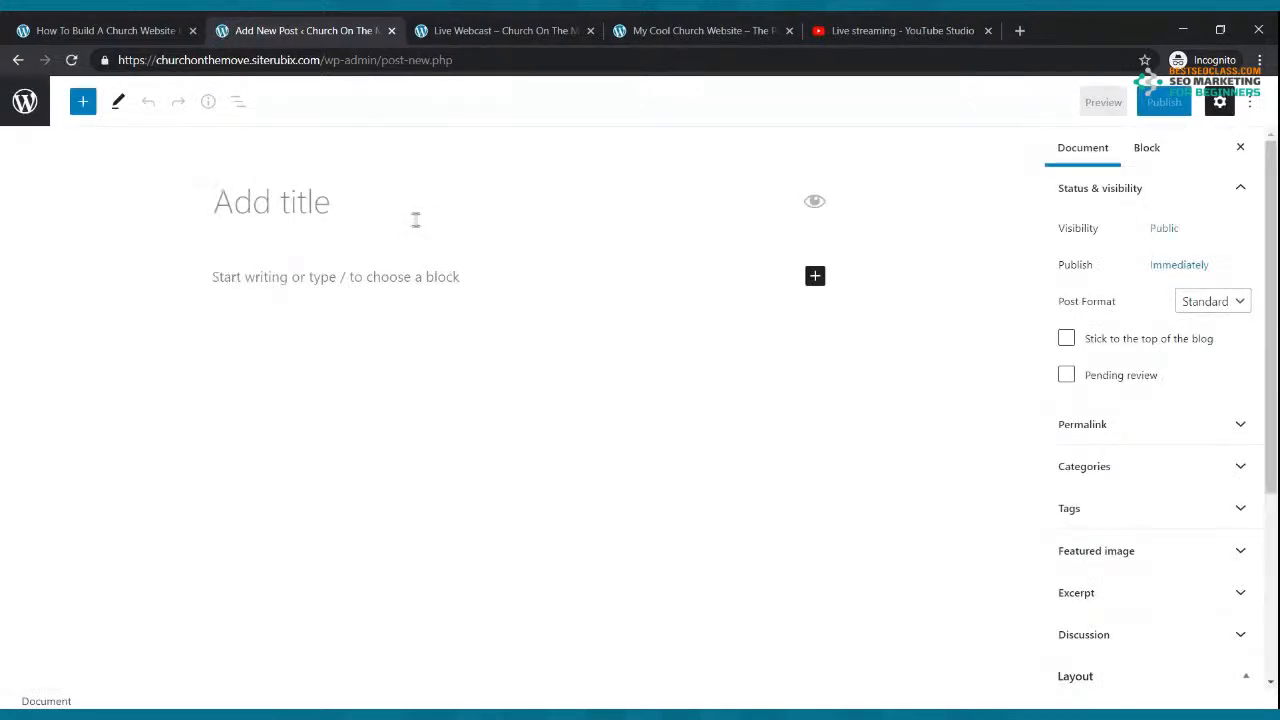
# Step: Title the new post 'CHURCH ON THE MOVE BLOG #1'
pyautogui.write('m')
pyautogui.press('BackSpace')
pyautogui.write('C')
pyautogui.press('BackSpace')
pyautogui.write('CHURH O')
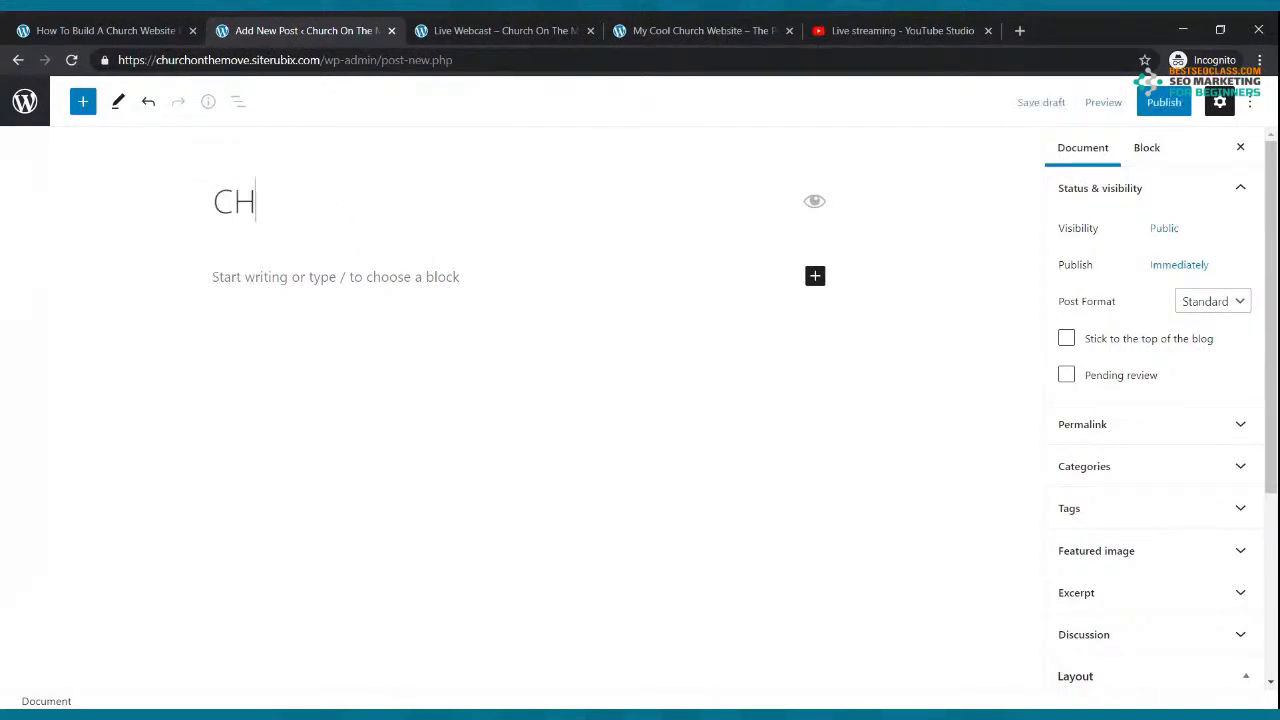
pyautogui.press('BackSpace')
pyautogui.press('BackSpace')
pyautogui.press('BackSpace')
pyautogui.write('CH ON THE M')
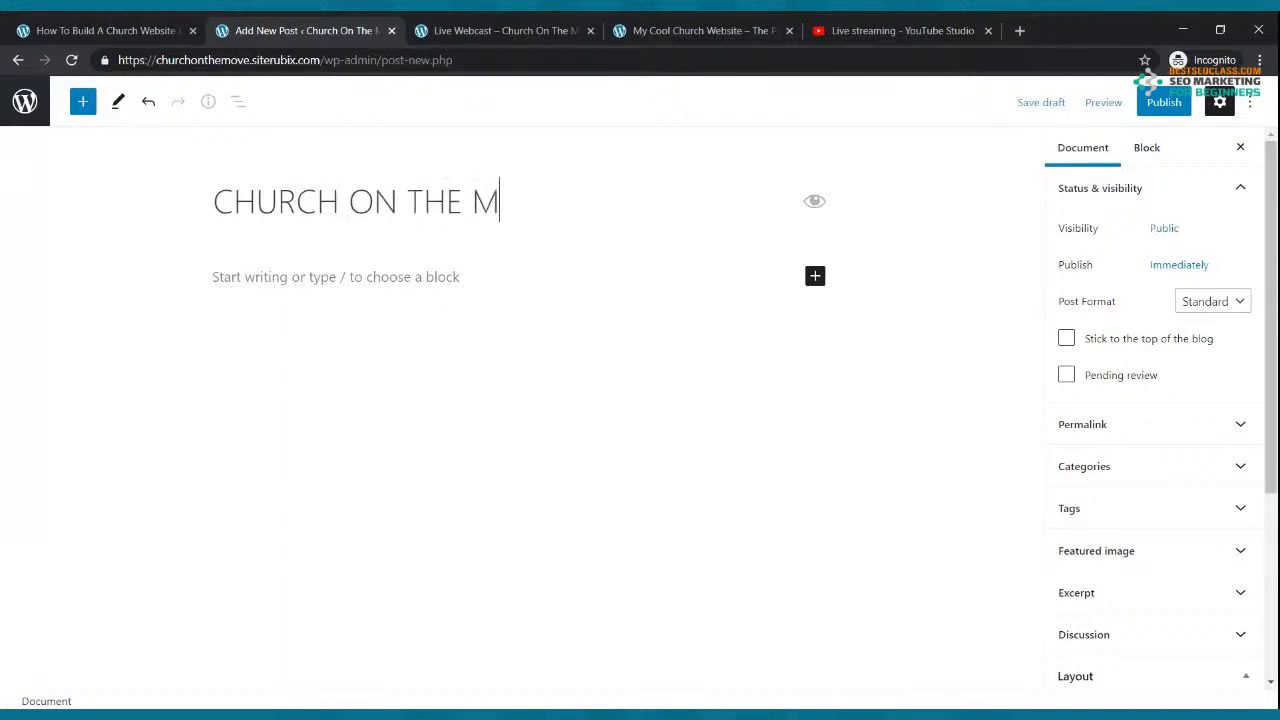
pyautogui.write('OVE BLOG #1')
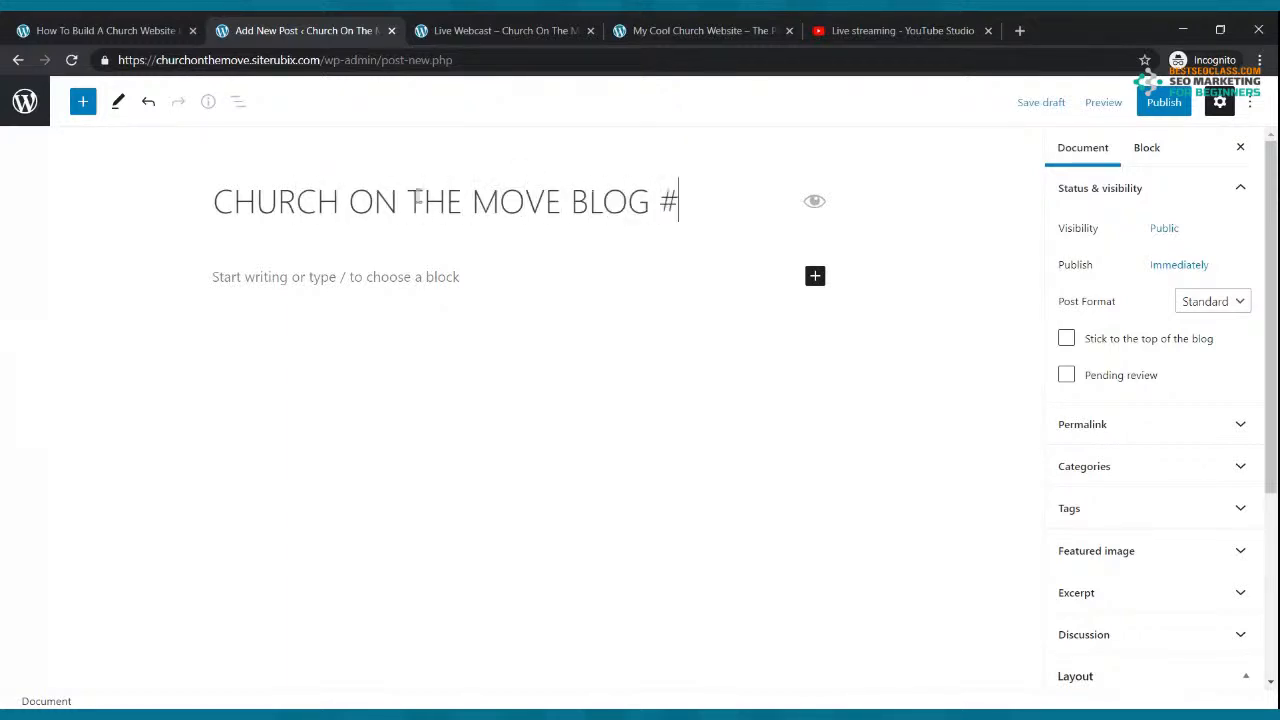
# Step: Write the greeting 'Hello Family thanks for stopping by our blog. We hope that you are bless…'
pyautogui.click(323, 283)
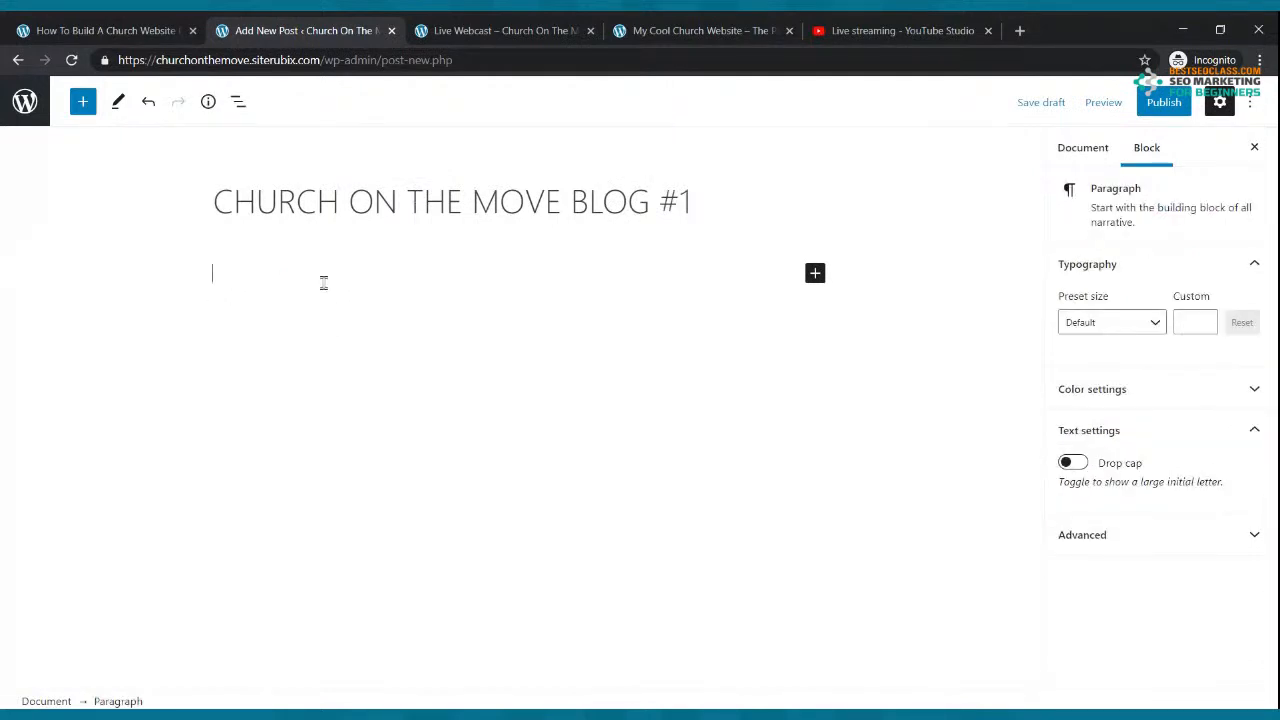
pyautogui.write('NEW')
pyautogui.press('BackSpace')
pyautogui.press('BackSpace')
pyautogui.press('BackSpace')
pyautogui.write('Hello Fmm')
pyautogui.press('BackSpace')
pyautogui.press('BackSpace')
pyautogui.write('amily')
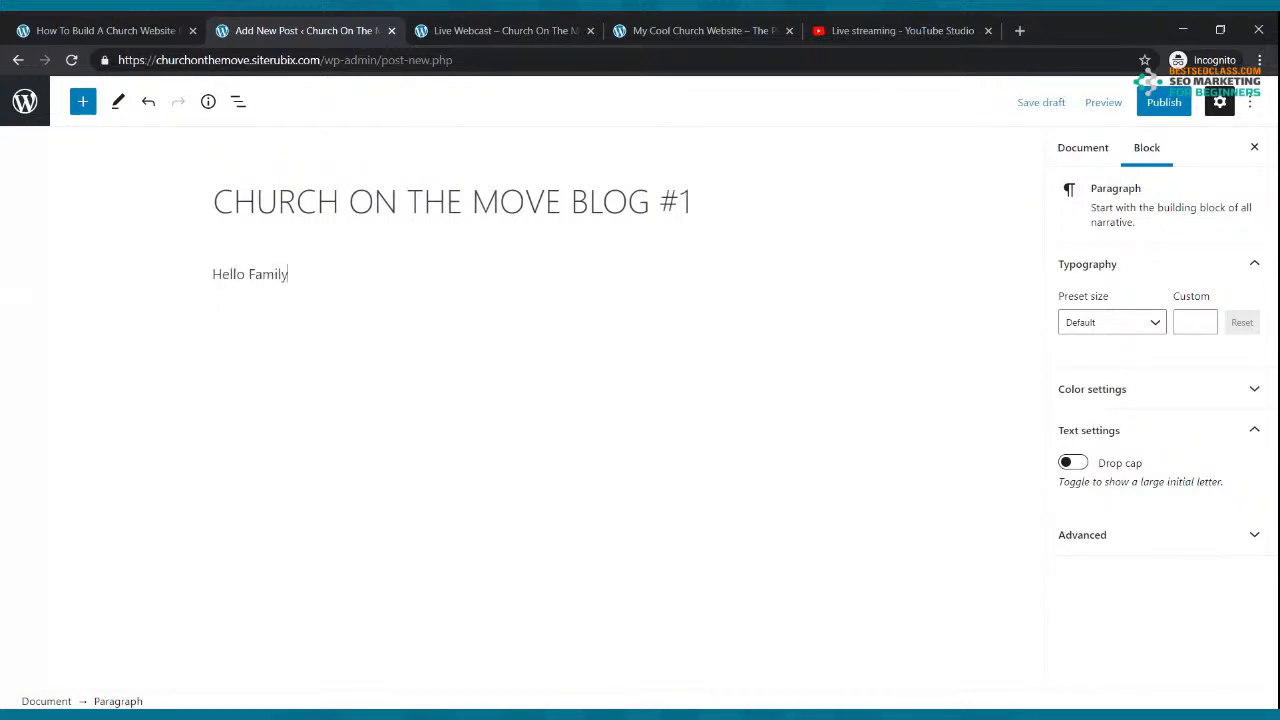
pyautogui.write(' thanks for stopping by our blog. We hope that you are blessed.')
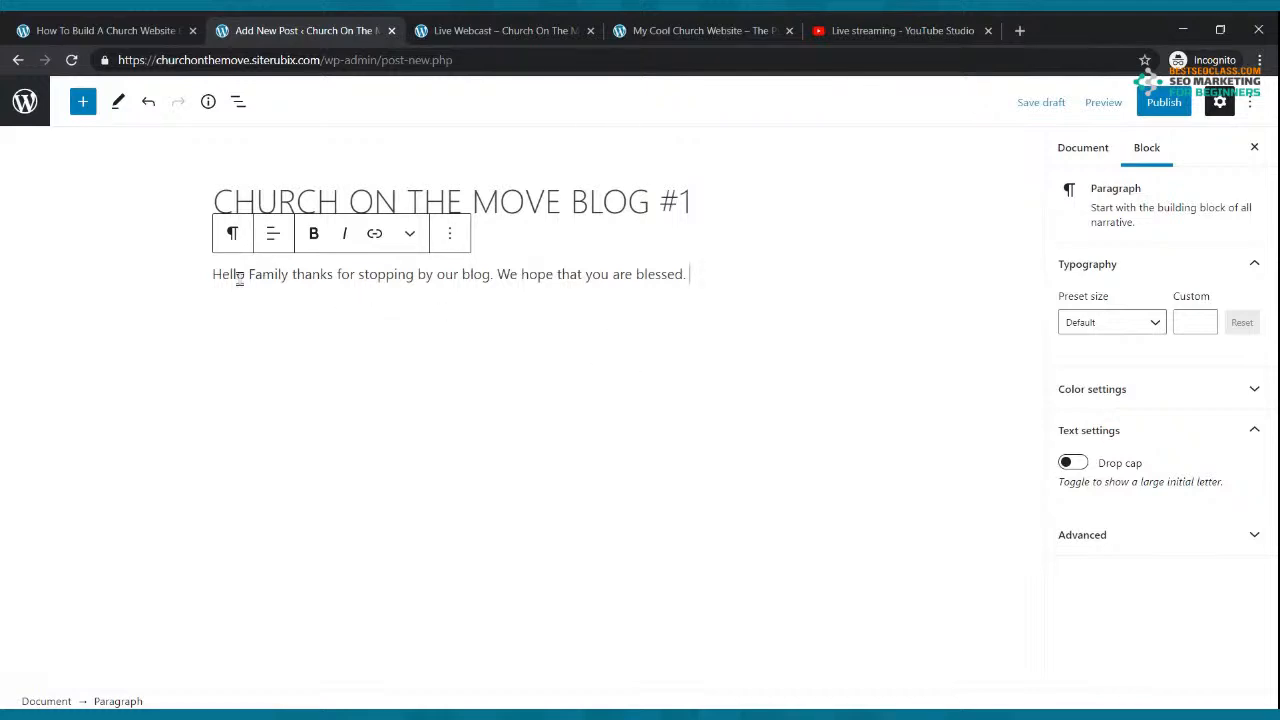
# Step: Add a long paragraph of the greeting pasted repeatedly, then publish the post
pyautogui.moveTo(211, 276); pyautogui.dragTo(740, 274)
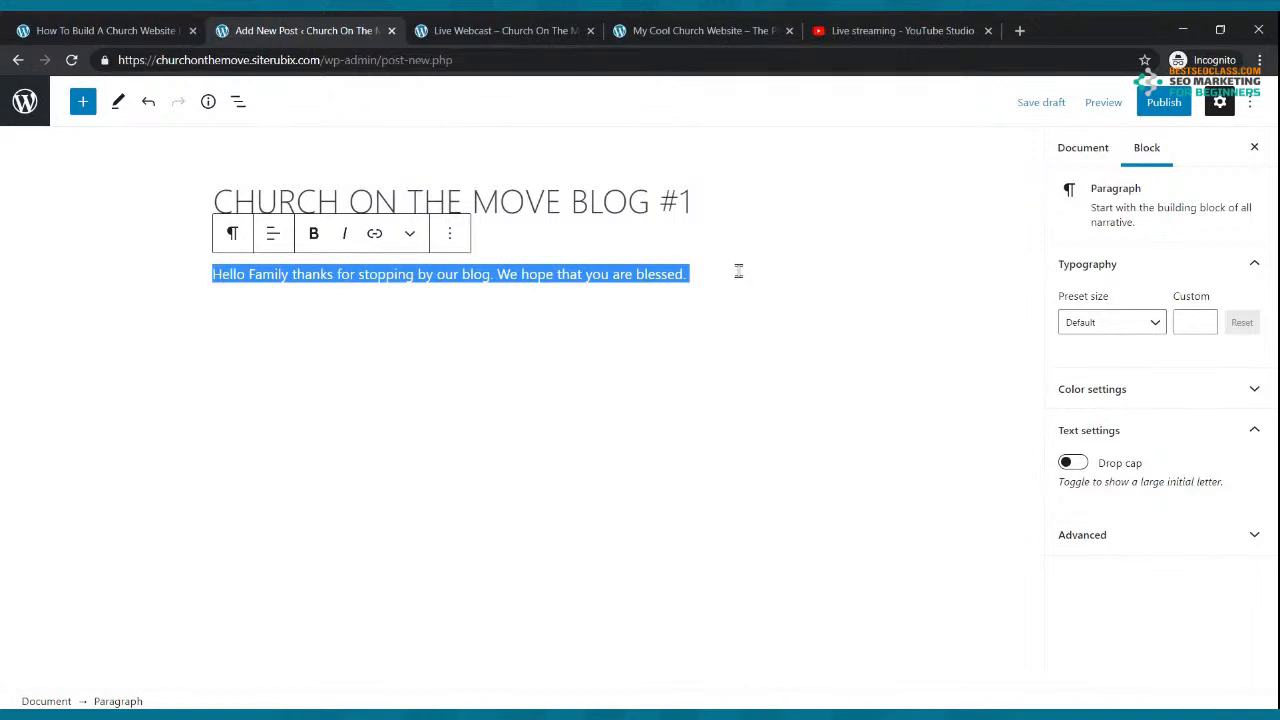
pyautogui.click(595, 306)
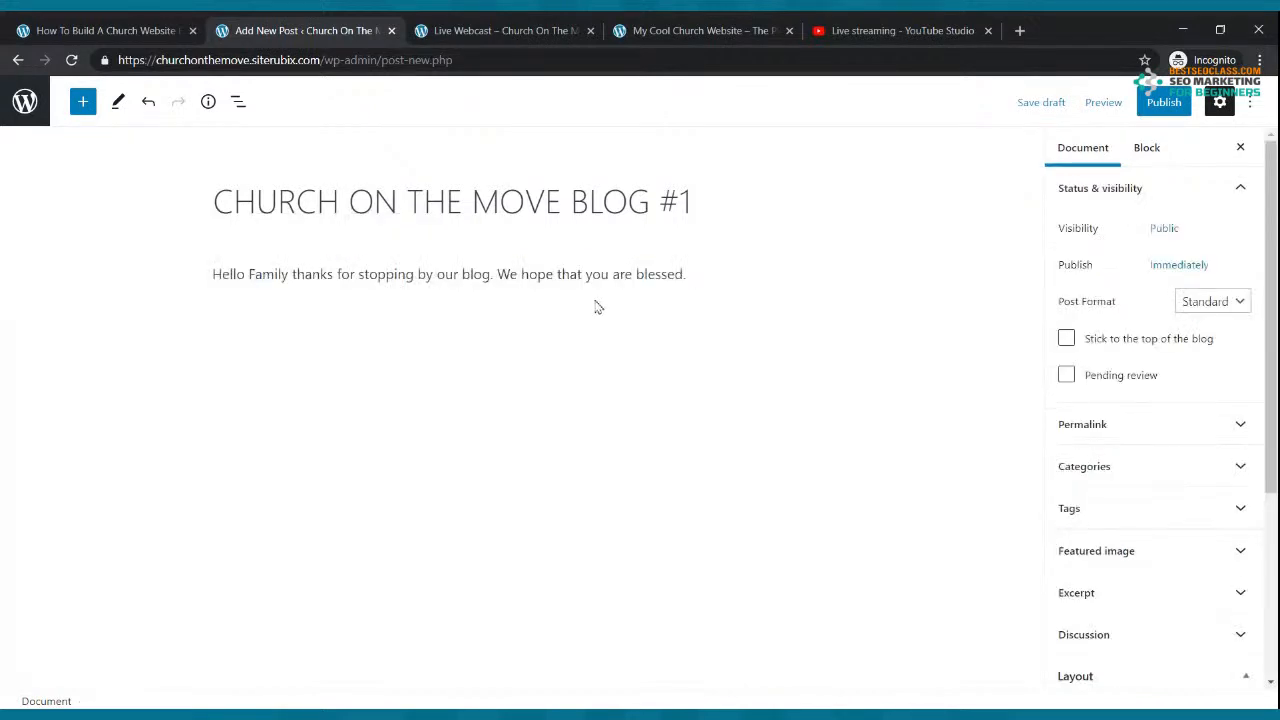
pyautogui.click(694, 274)
pyautogui.press('Return')
pyautogui.hotkey('ctrl', 'v')
pyautogui.hotkey('ctrl', 'v')
pyautogui.hotkey('ctrl', 'v')
pyautogui.hotkey('ctrl', 'v')
pyautogui.hotkey('ctrl', 'v')
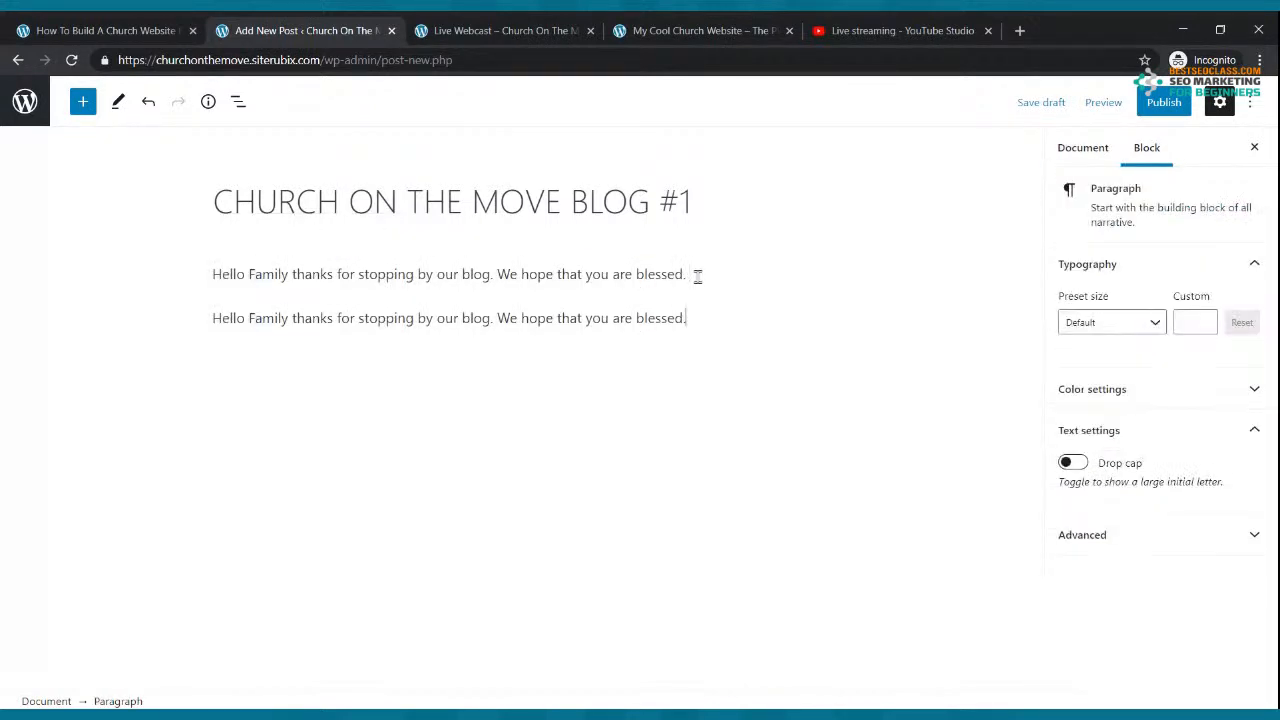
pyautogui.hotkey('ctrl', 'v')
pyautogui.hotkey('ctrl', 'v')
pyautogui.hotkey('ctrl', 'v')
pyautogui.hotkey('ctrl', 'v')
pyautogui.hotkey('ctrl', 'v')
pyautogui.hotkey('ctrl', 'v')
pyautogui.hotkey('ctrl', 'v')
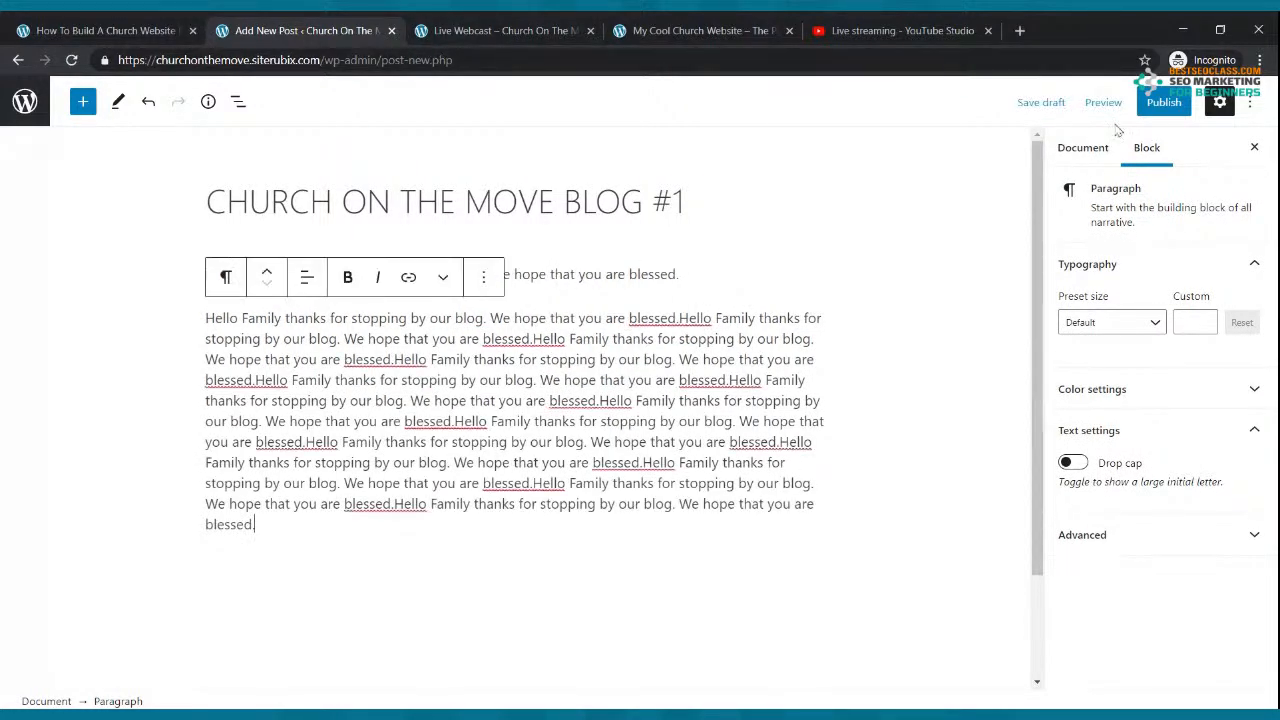
pyautogui.click(1160, 104)
pyautogui.click(1155, 104)
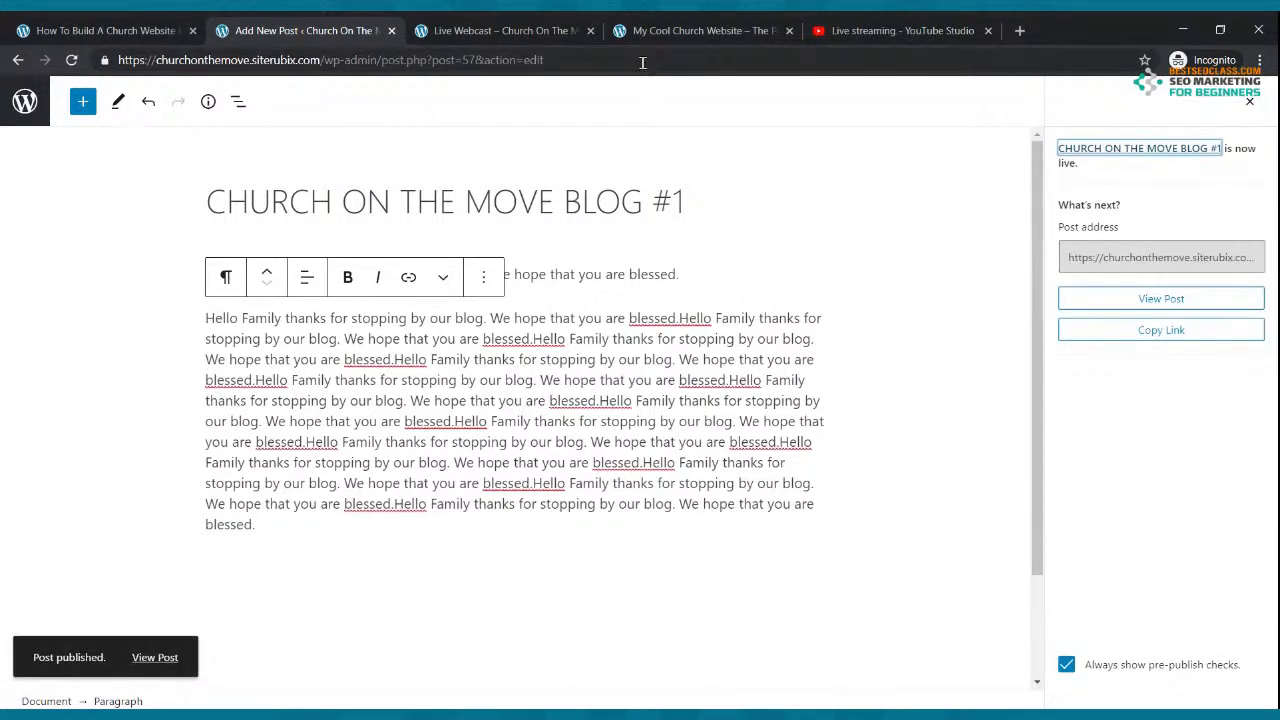
pyautogui.click(520, 30)
# Step: Check BLOG #1 on the live Blog page, then exit its editor to the Posts list
pyautogui.click(368, 202)
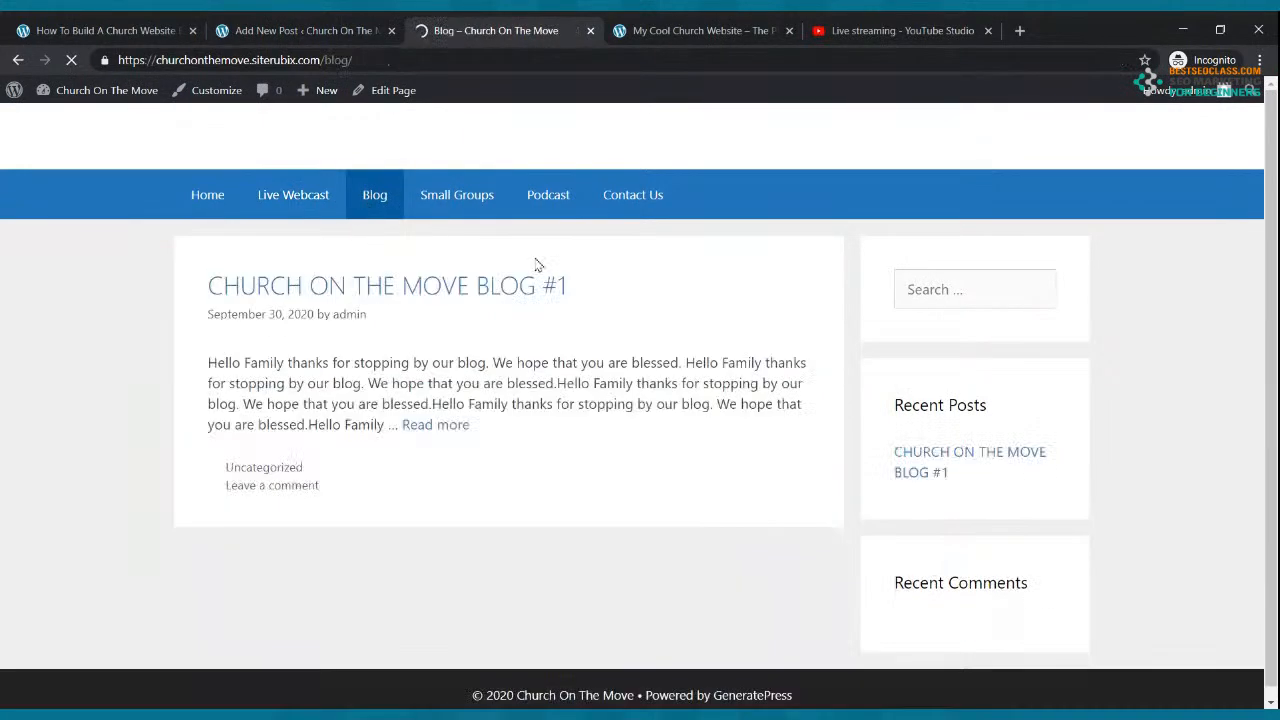
pyautogui.click(458, 425)
pyautogui.scroll(-2, 762, 223)
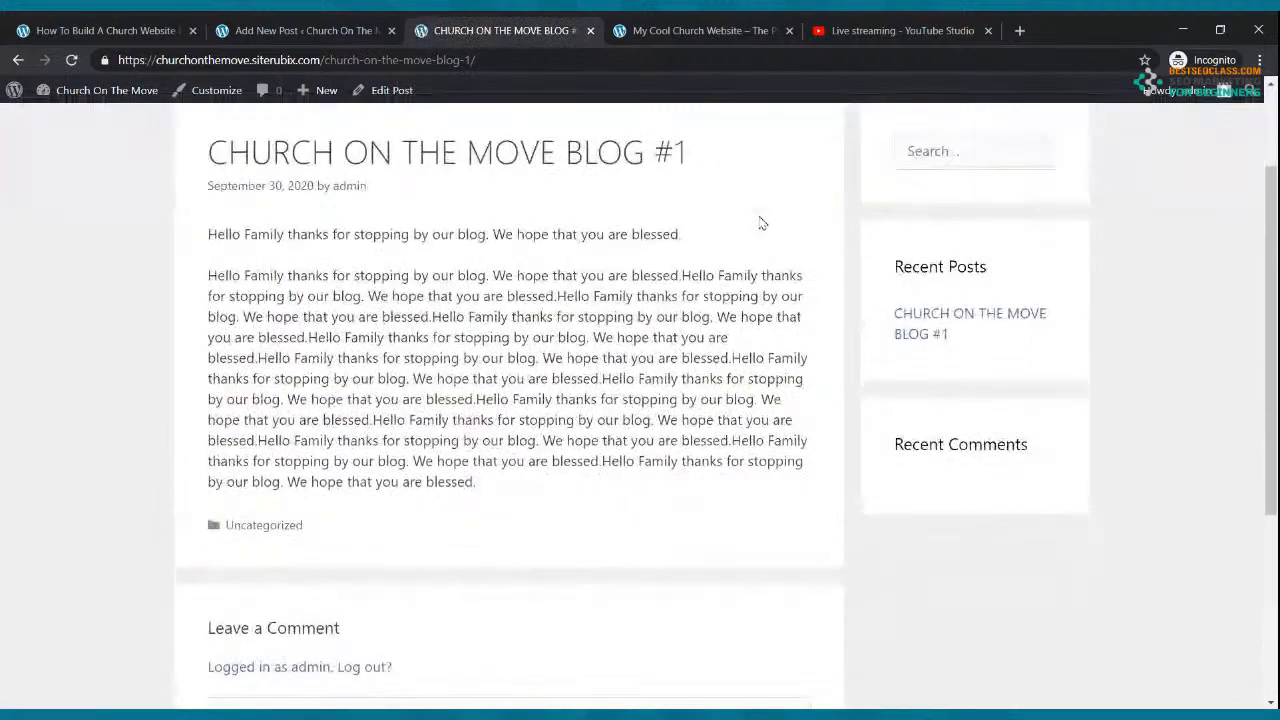
pyautogui.scroll(2, 762, 223)
pyautogui.click(300, 30)
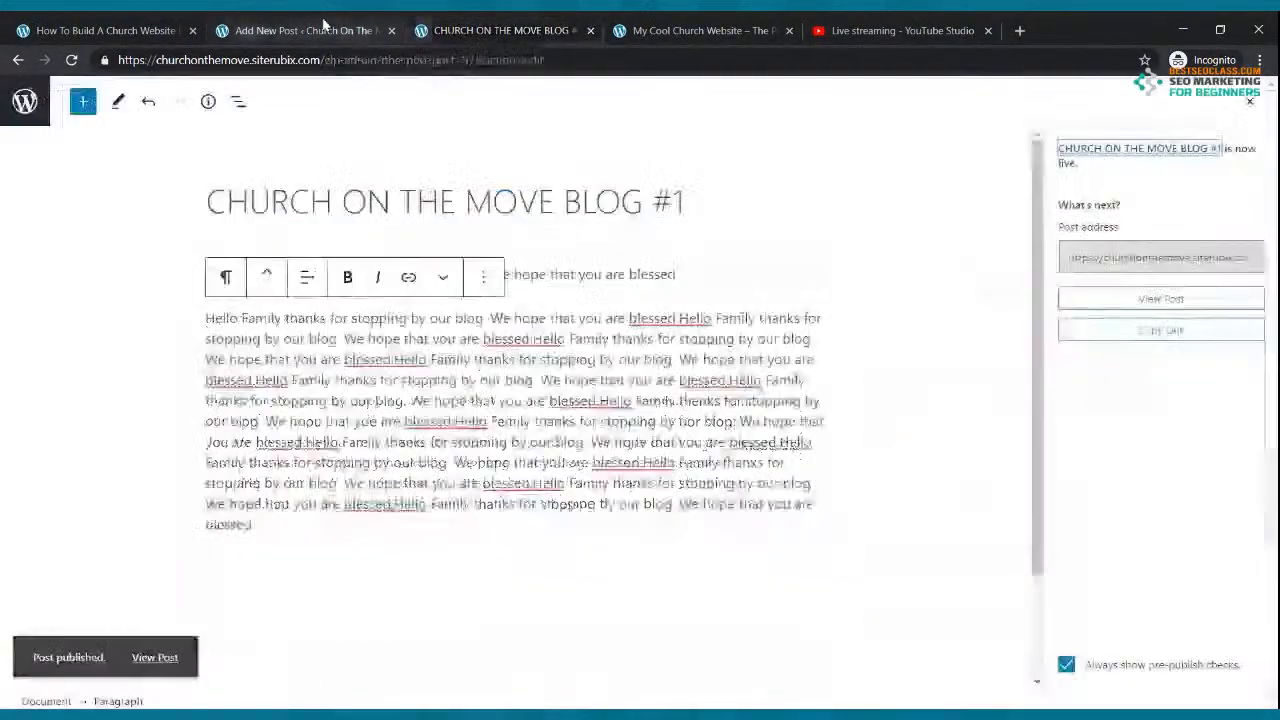
pyautogui.click(24, 98)
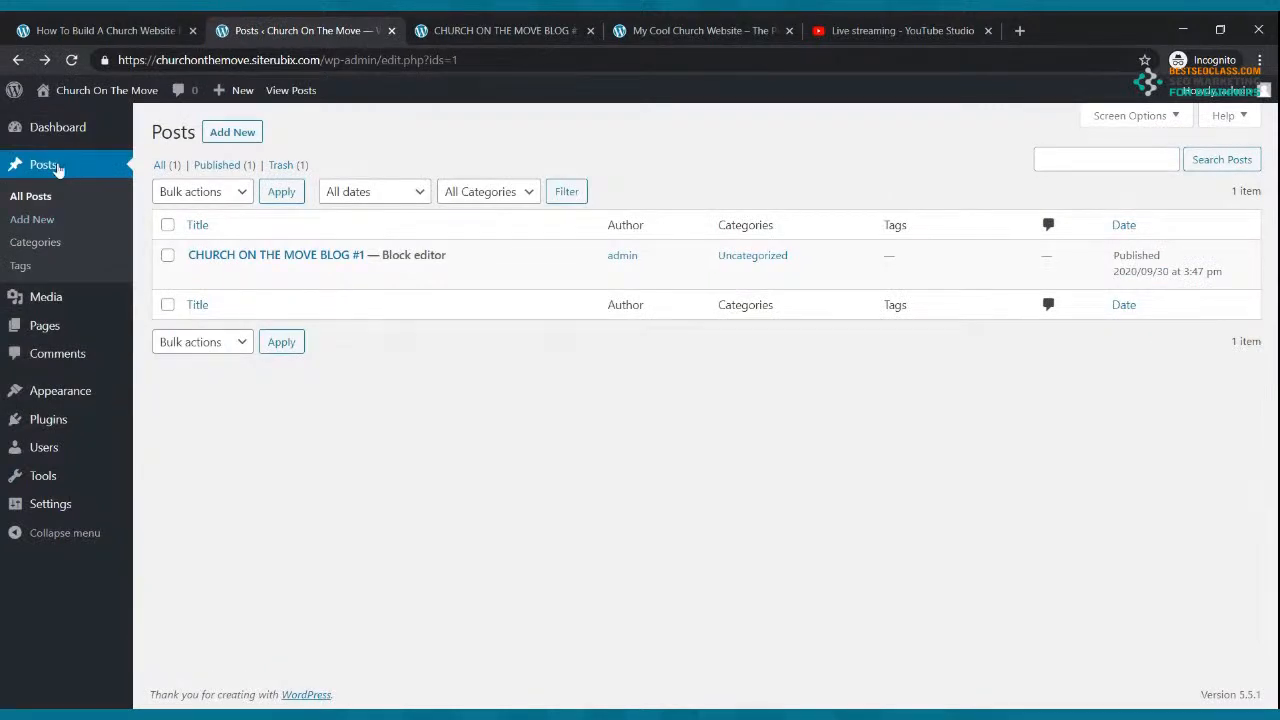
# Step: Start a new post titled 'CHURCH ON THE MOVE BLOG #2'
pyautogui.click(47, 169)
pyautogui.click(225, 140)
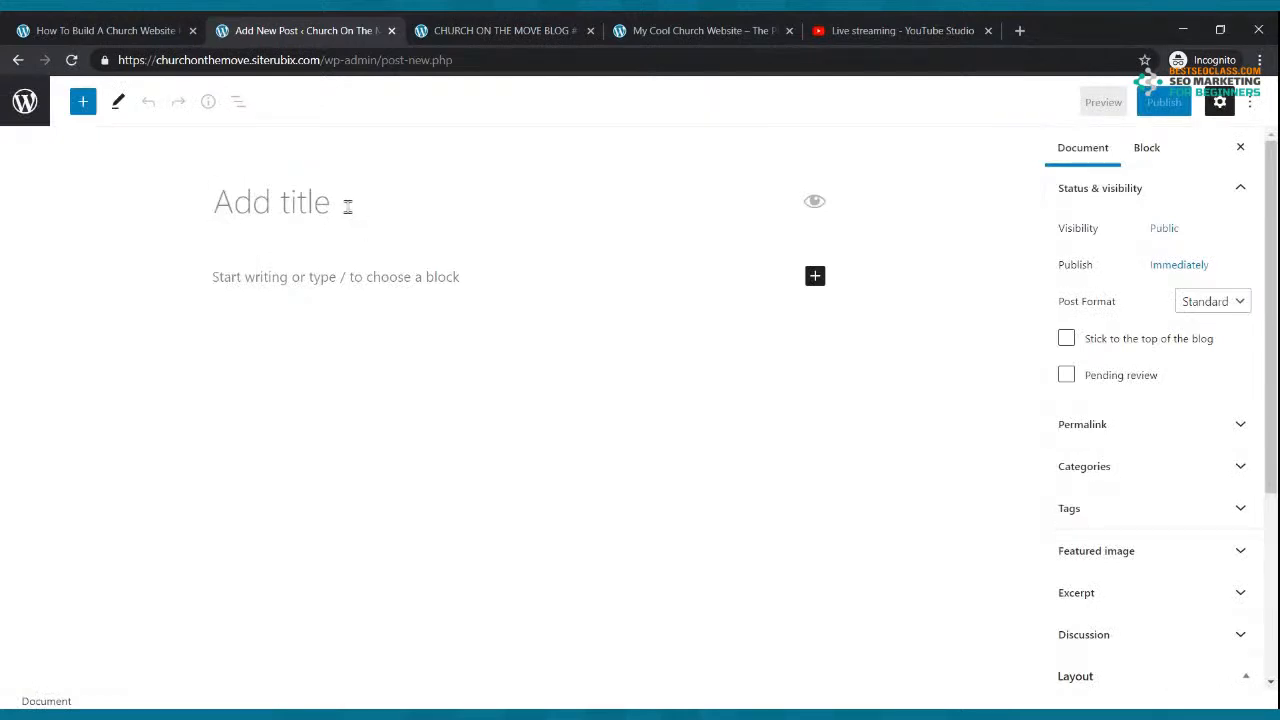
pyautogui.write('C')
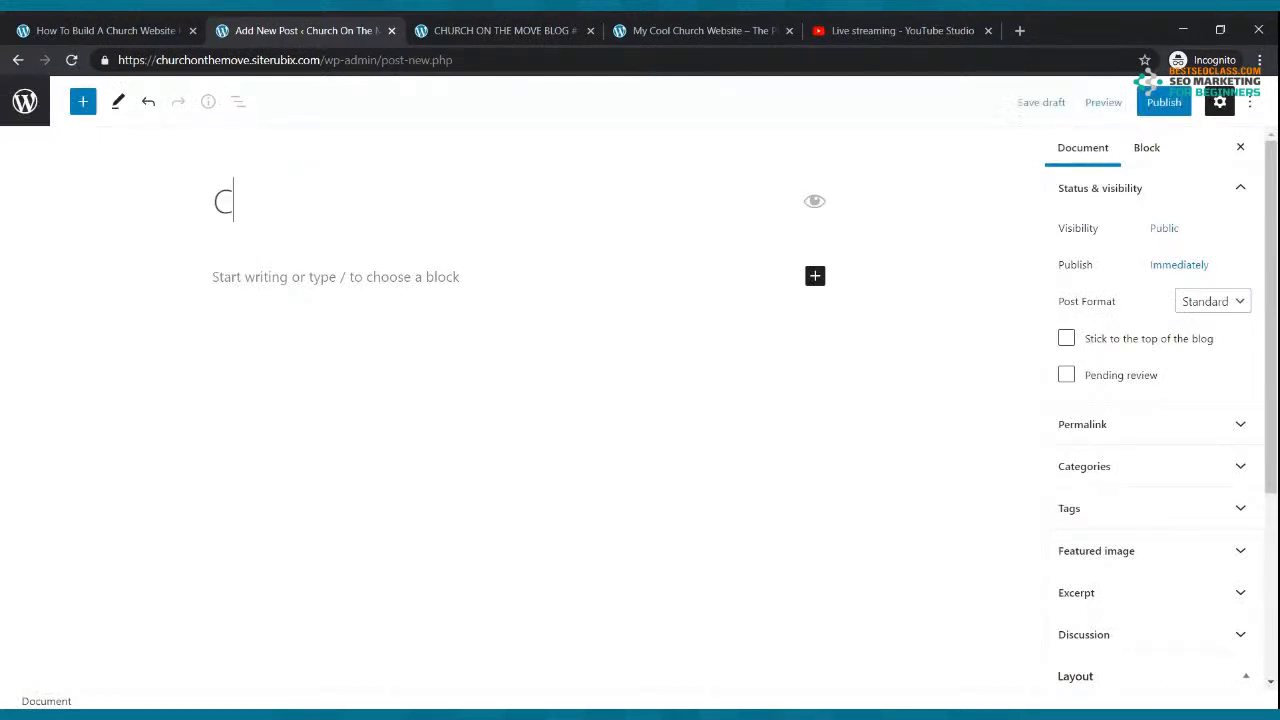
pyautogui.write('HURCH ON THE MVE')
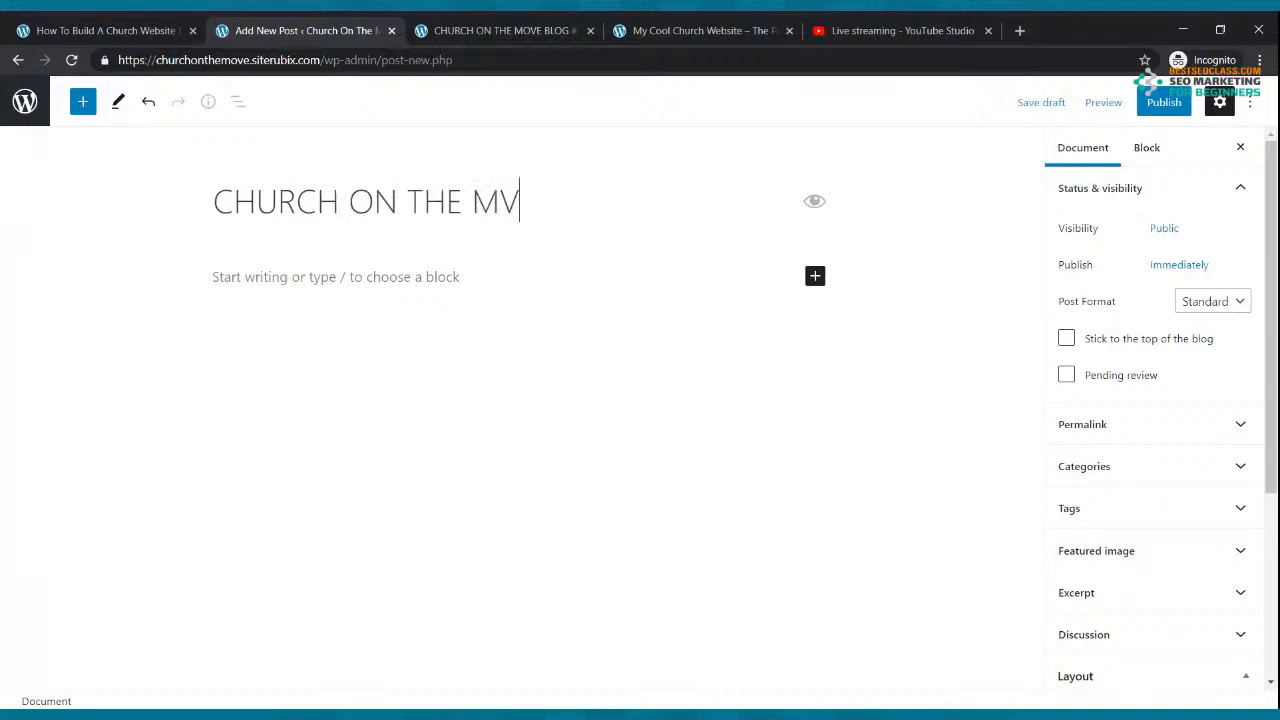
pyautogui.press('BackSpace')
pyautogui.press('BackSpace')
pyautogui.write('OVE BLGO')
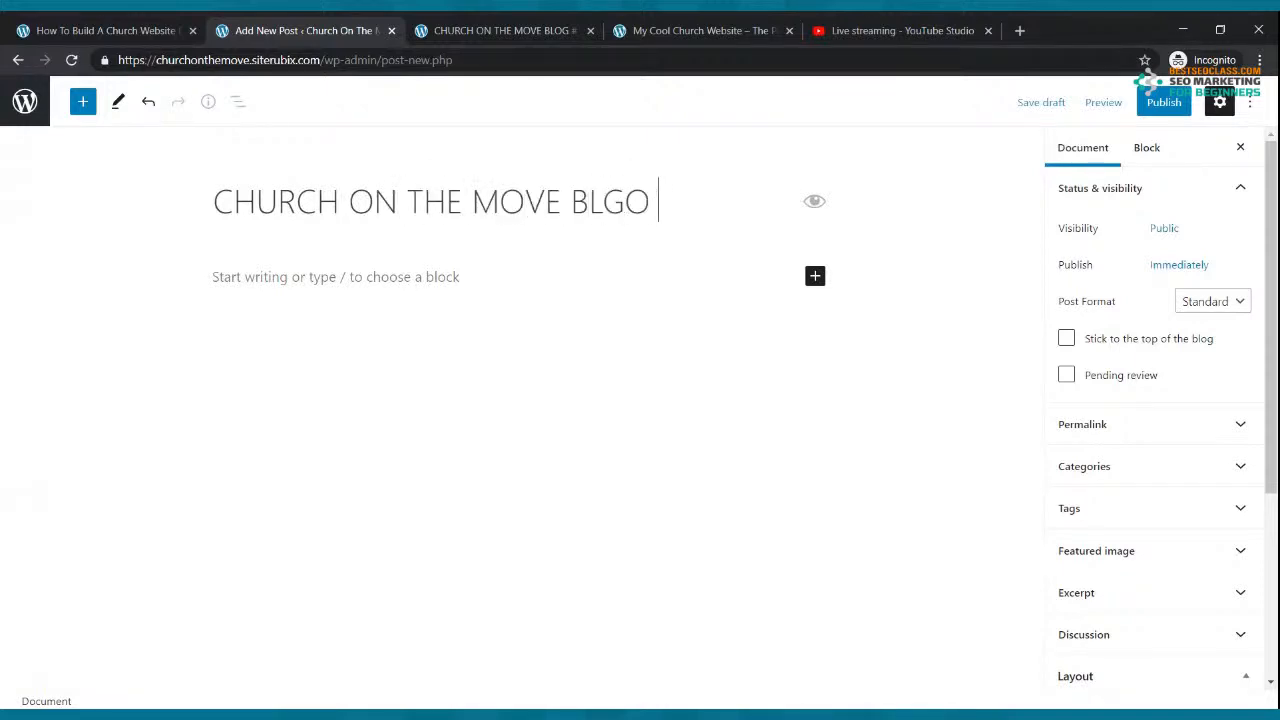
pyautogui.press('BackSpace')
pyautogui.write('OG #2')
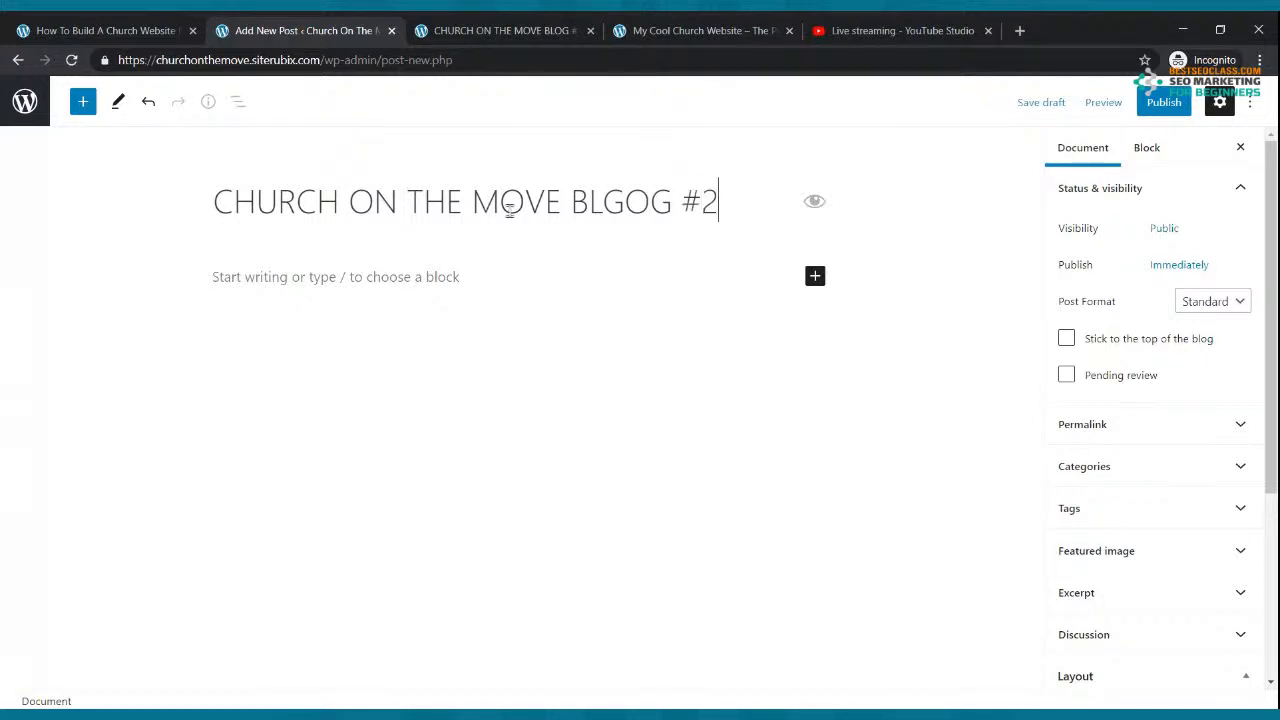
pyautogui.click(617, 203)
pyautogui.press('BackSpace')
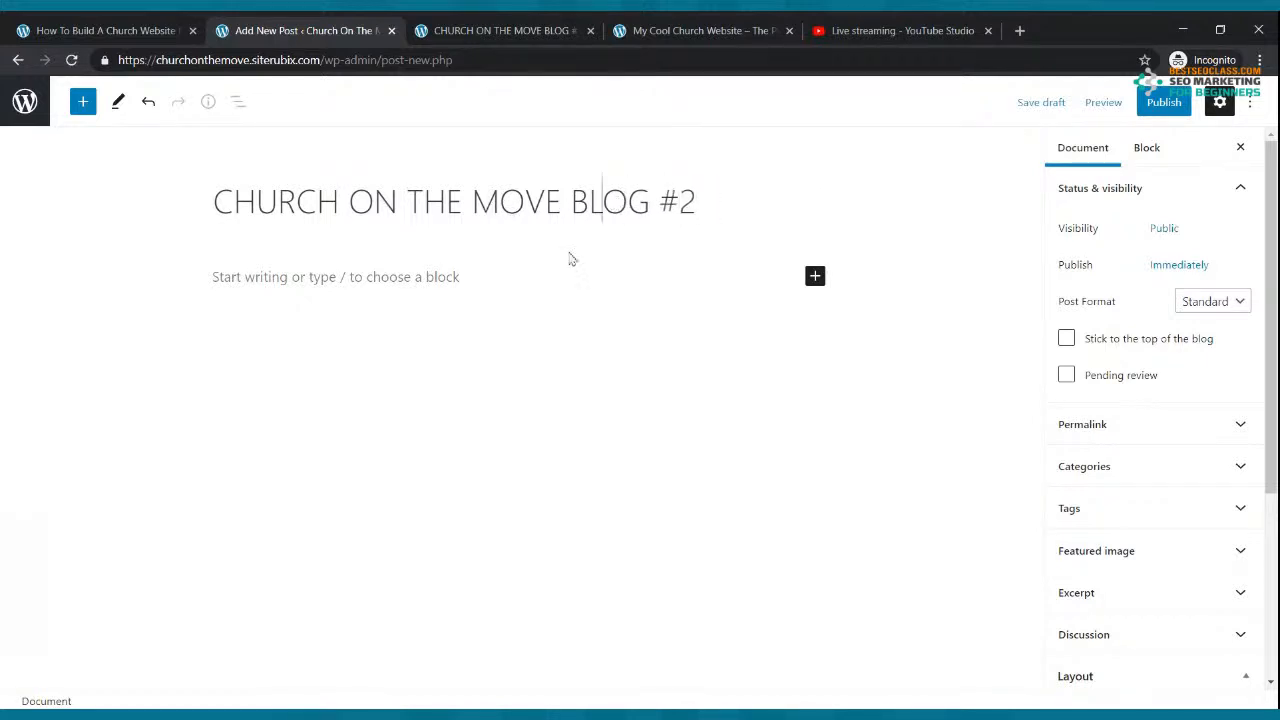
# Step: Write the intro line 'Hear is a powerful testimony from one of our missionaries on the mission field.'
pyautogui.click(396, 276)
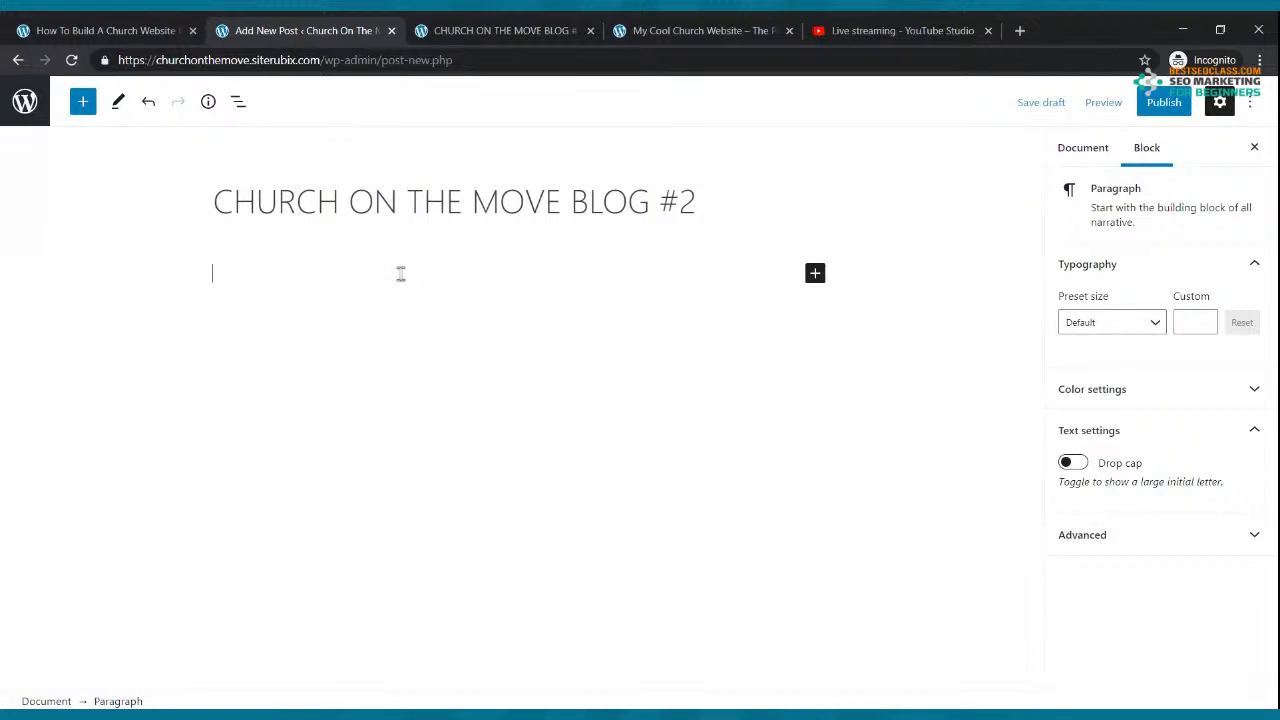
pyautogui.write('Hear is a powerful tes')
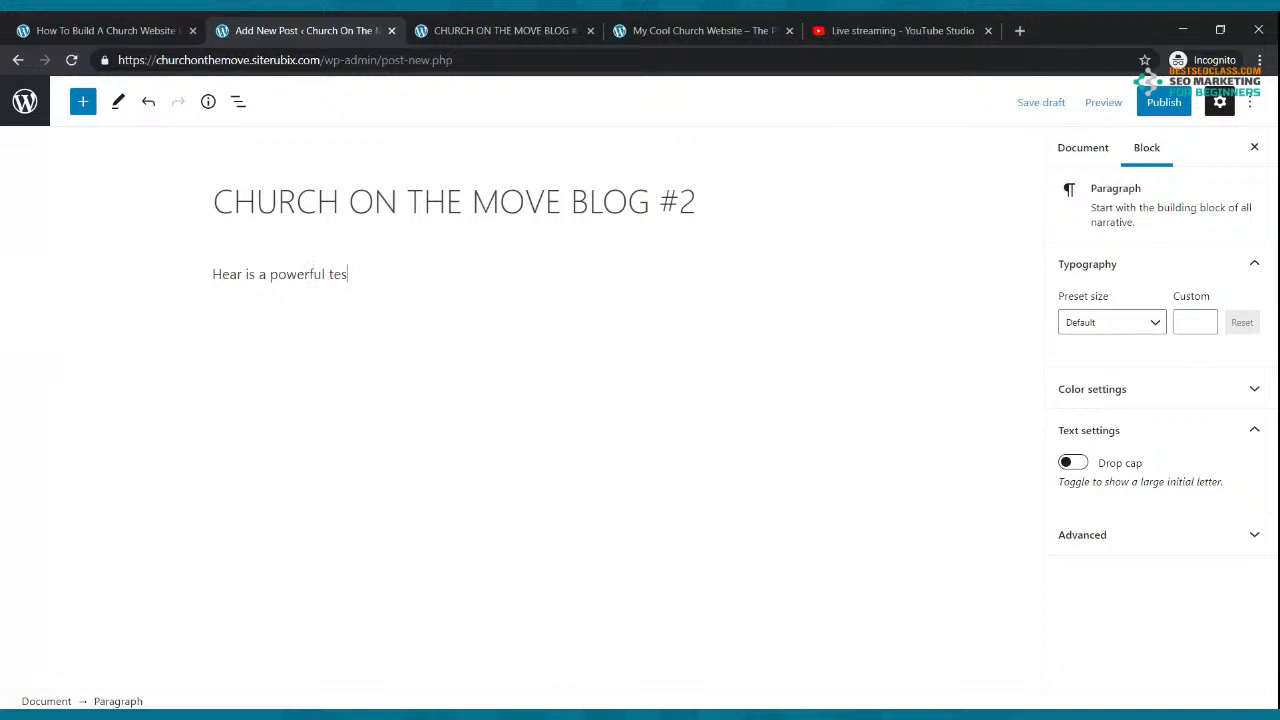
pyautogui.write('timony from one of our missionaries on the ')
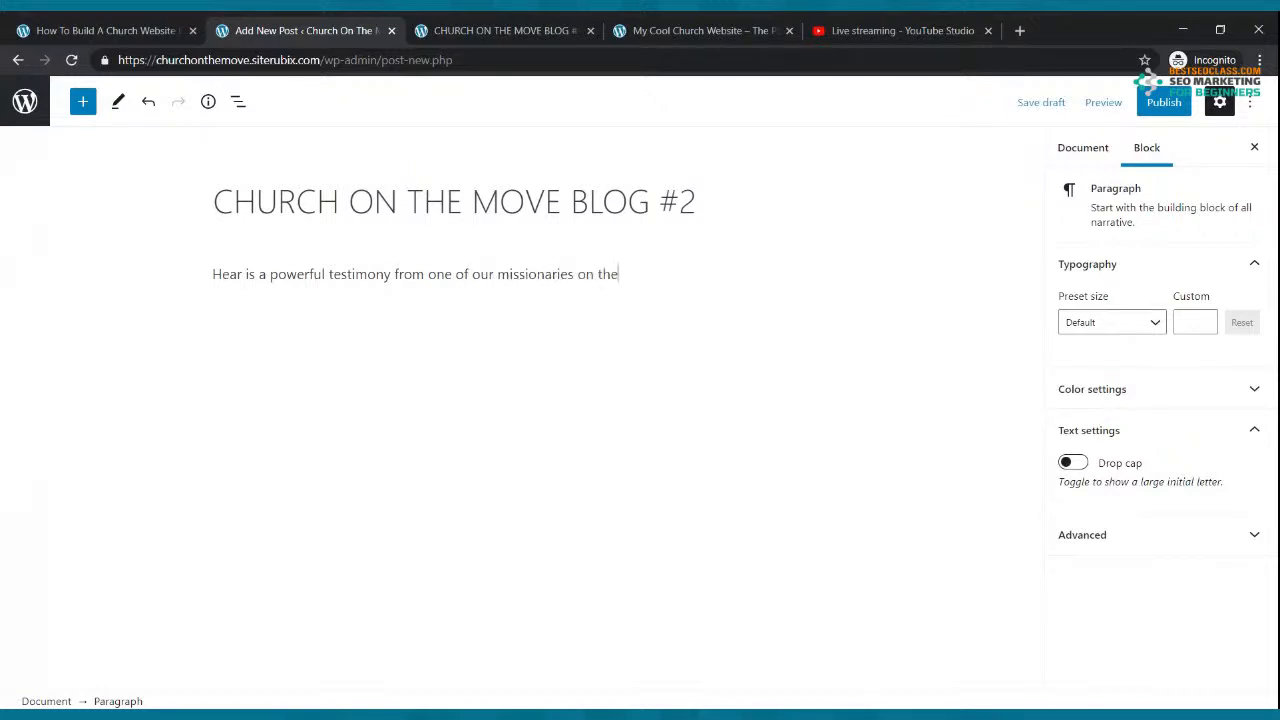
pyautogui.write('mission field.')
pyautogui.press('Return')
# Step: Fill three paragraphs below the intro with pasted copies of the greeting text
pyautogui.moveTo(209, 272); pyautogui.dragTo(704, 279)
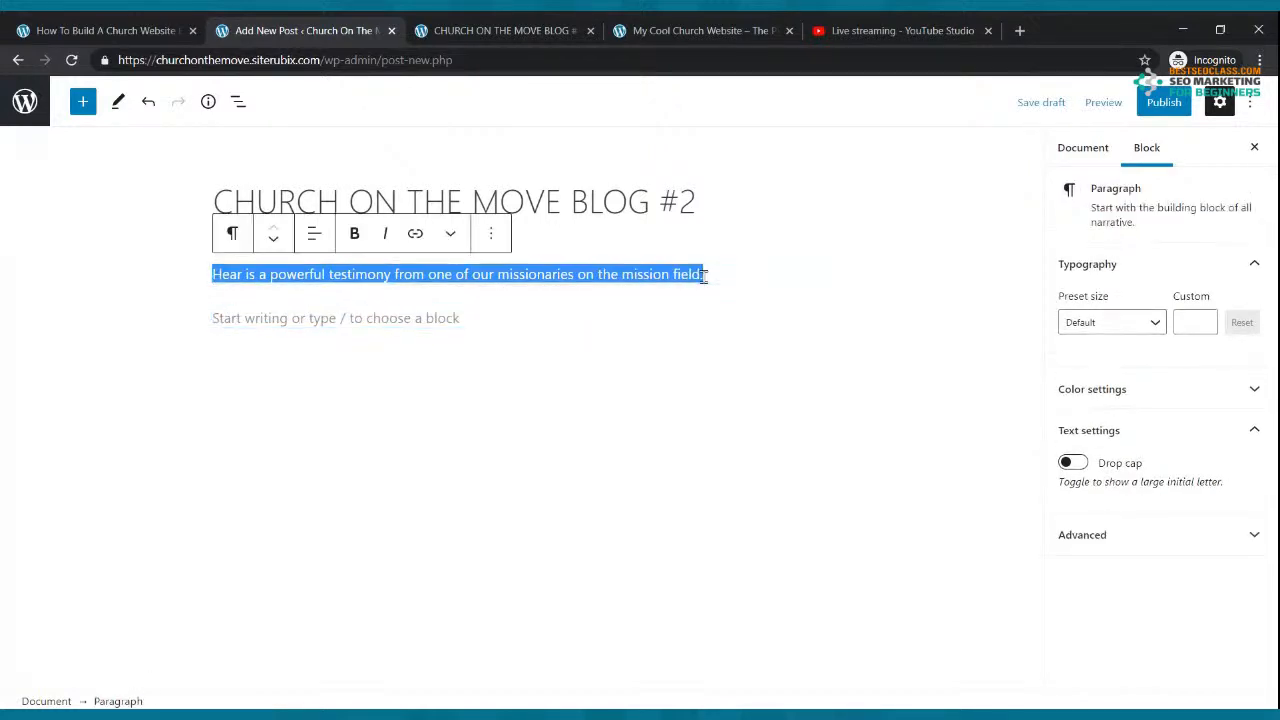
pyautogui.click(237, 315)
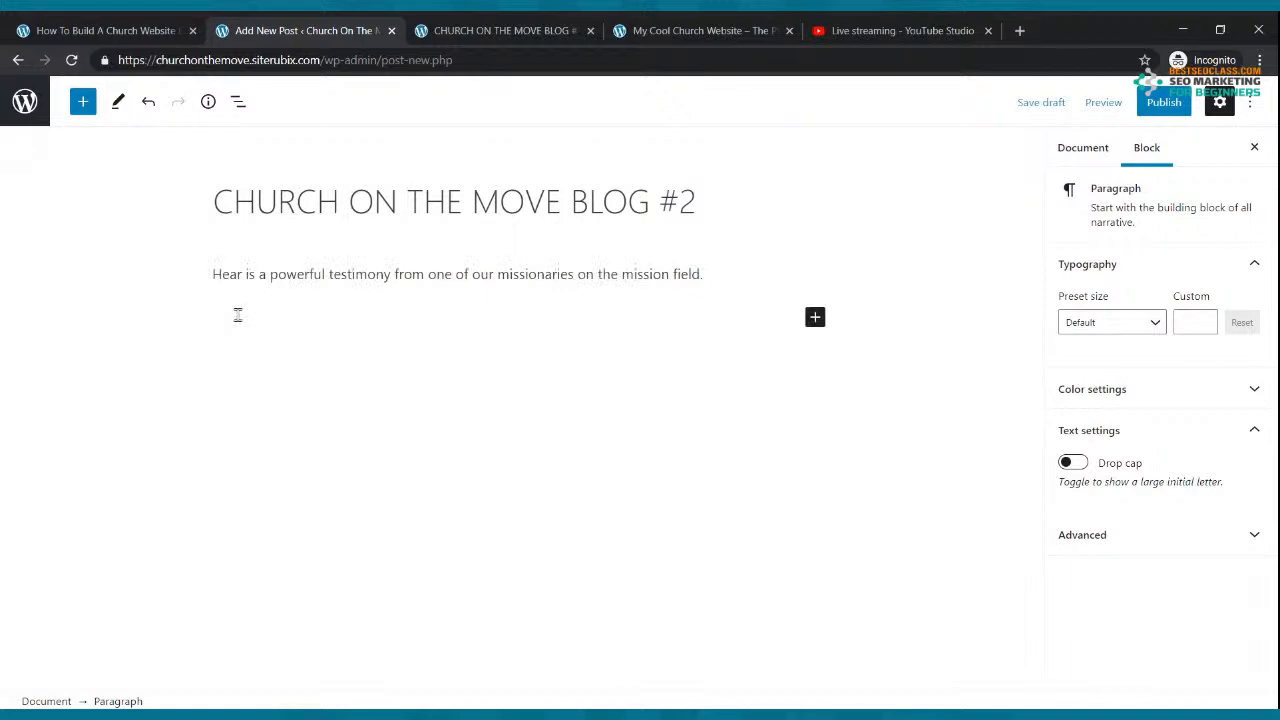
pyautogui.hotkey('ctrl', 'v')
pyautogui.hotkey('ctrl', 'v')
pyautogui.hotkey('ctrl', 'v')
pyautogui.hotkey('ctrl', 'v')
pyautogui.hotkey('ctrl', 'v')
pyautogui.hotkey('ctrl', 'v')
pyautogui.hotkey('ctrl', 'v')
pyautogui.hotkey('ctrl', 'v')
pyautogui.hotkey('ctrl', 'v')
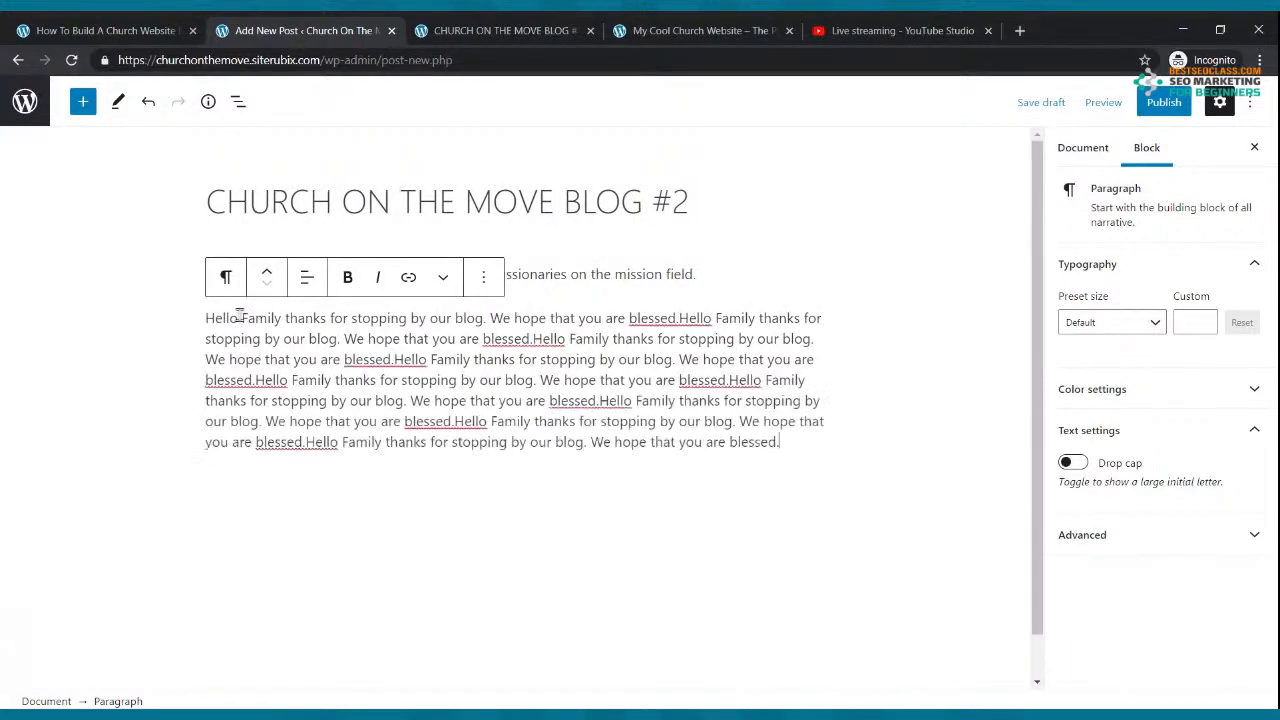
pyautogui.write('Hello Family thanks for stopping by our blog. We hope that you are blessed.')
pyautogui.press('Return')
pyautogui.hotkey('ctrl', 'v')
pyautogui.hotkey('ctrl', 'v')
pyautogui.hotkey('ctrl', 'v')
pyautogui.hotkey('ctrl', 'v')
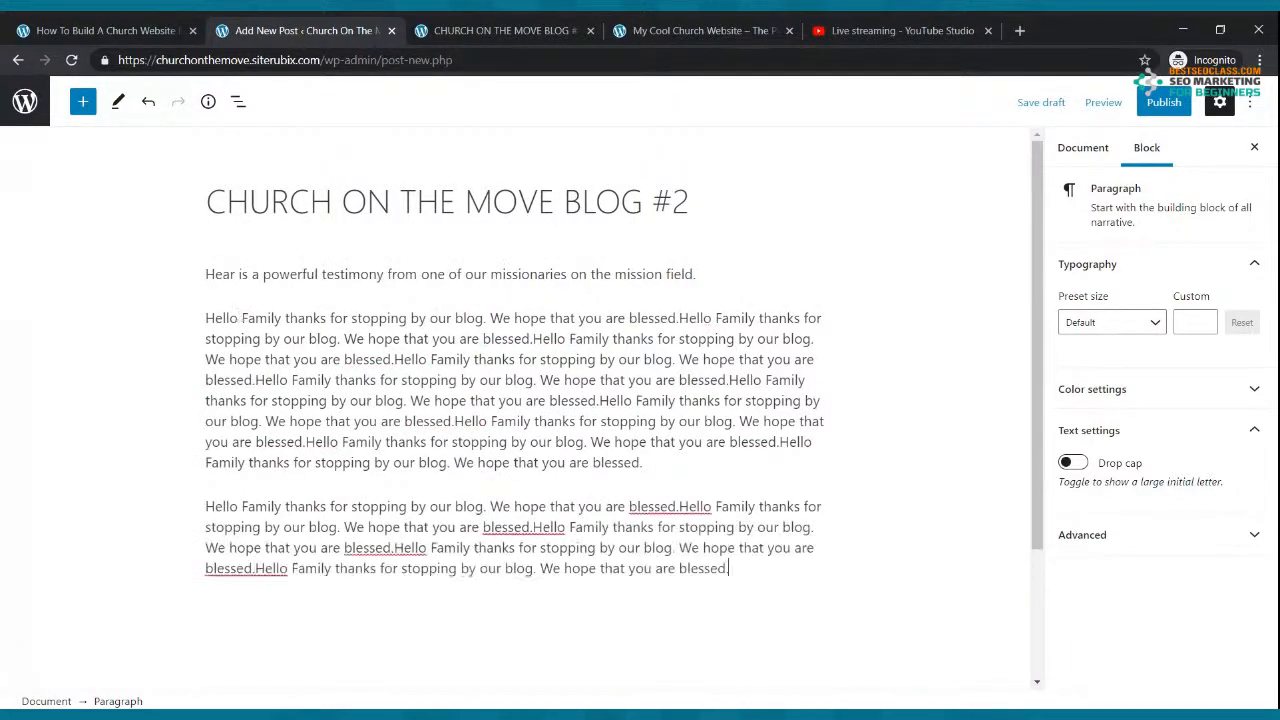
pyautogui.hotkey('ctrl', 'v')
pyautogui.hotkey('ctrl', 'v')
pyautogui.write('Hello Family thanks for stopping by our blog. We hope that you are blessed.')
pyautogui.hotkey('ctrl', 'v')
pyautogui.press('Return')
pyautogui.hotkey('ctrl', 'v')
pyautogui.hotkey('ctrl', 'v')
pyautogui.hotkey('ctrl', 'v')
pyautogui.hotkey('ctrl', 'v')
pyautogui.write('Hello Family thanks for stopping by our blog. We hope that you are blessed.')
pyautogui.hotkey('ctrl', 'v')
pyautogui.hotkey('ctrl', 'v')
pyautogui.hotkey('ctrl', 'v')
pyautogui.hotkey('ctrl', 'v')
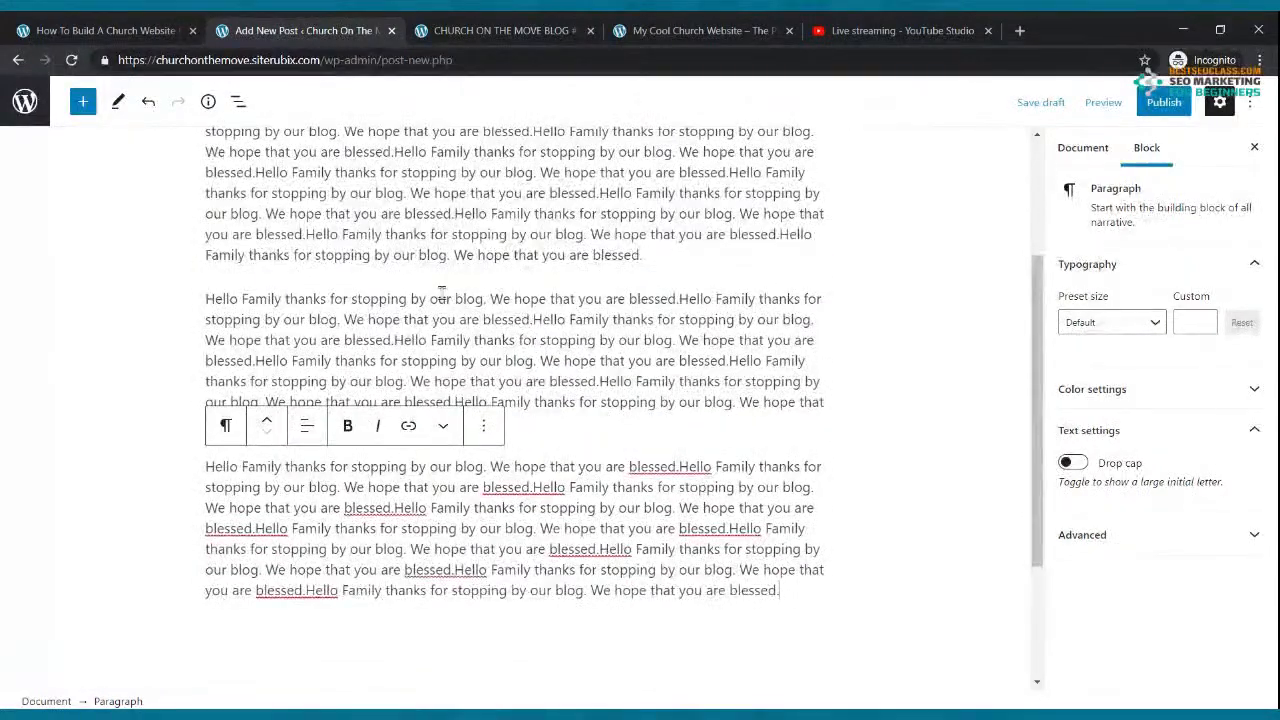
pyautogui.click(1163, 104)
# Step: Publish BLOG #2 and select the testimony intro paragraph
pyautogui.click(1130, 104)
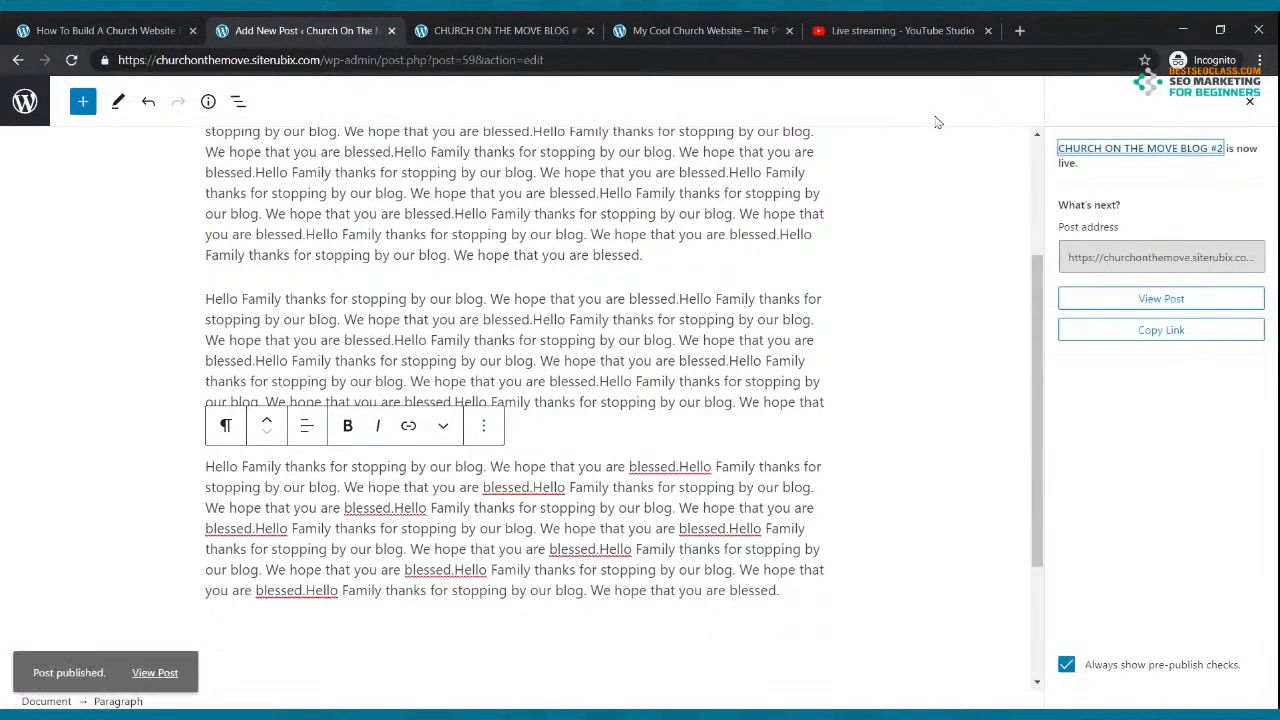
pyautogui.scroll(2, 366, 311)
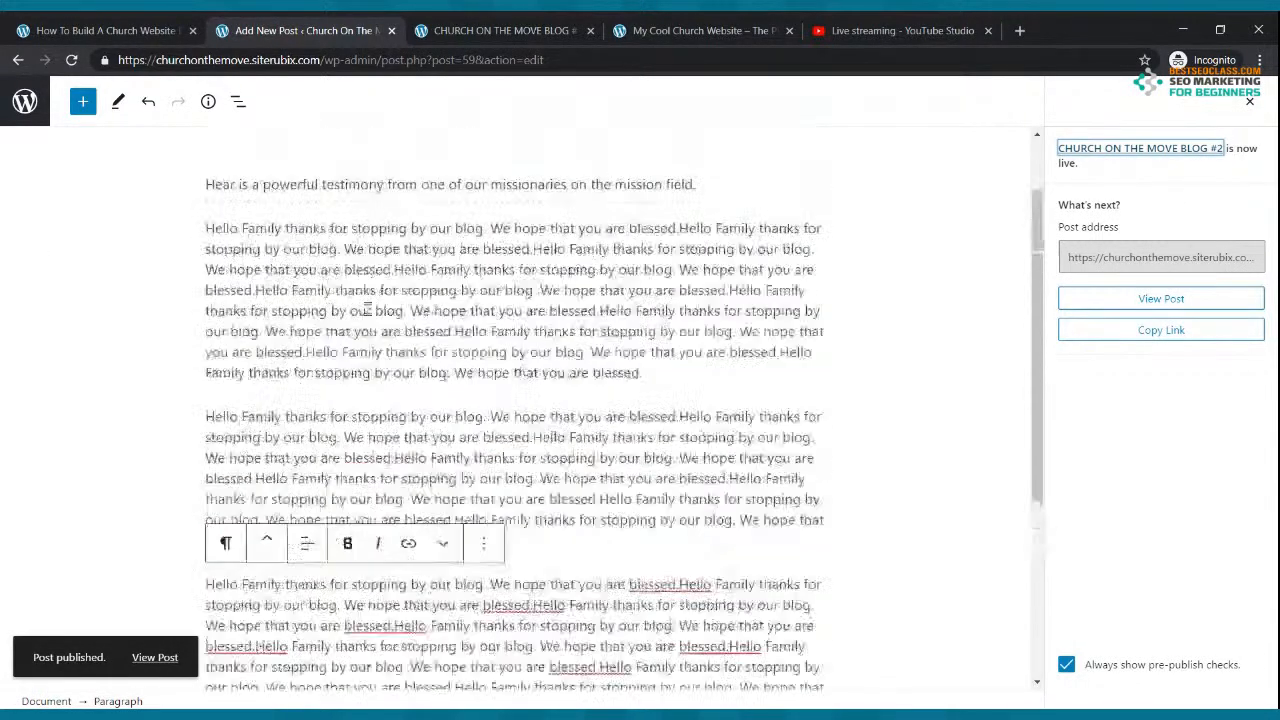
pyautogui.click(525, 297)
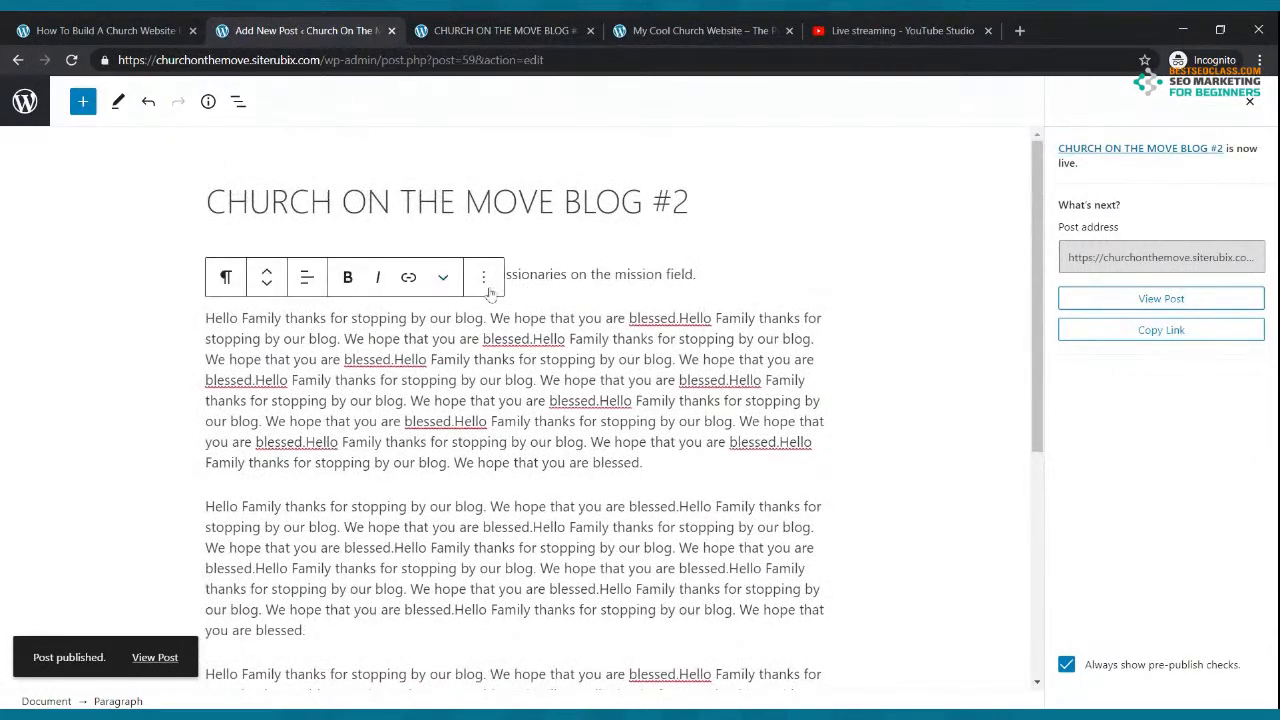
pyautogui.click(656, 284)
# Step: Insert an Image block below the testimony line and choose Upload
pyautogui.click(514, 296)
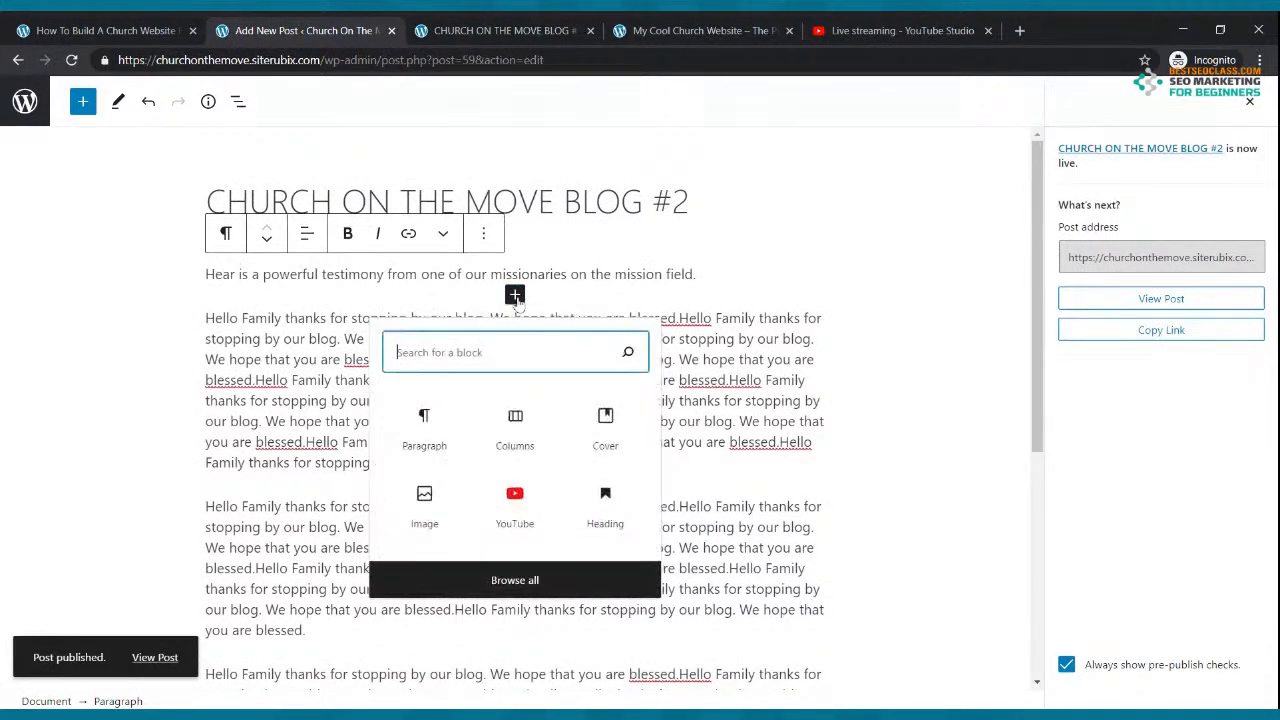
pyautogui.write('imae')
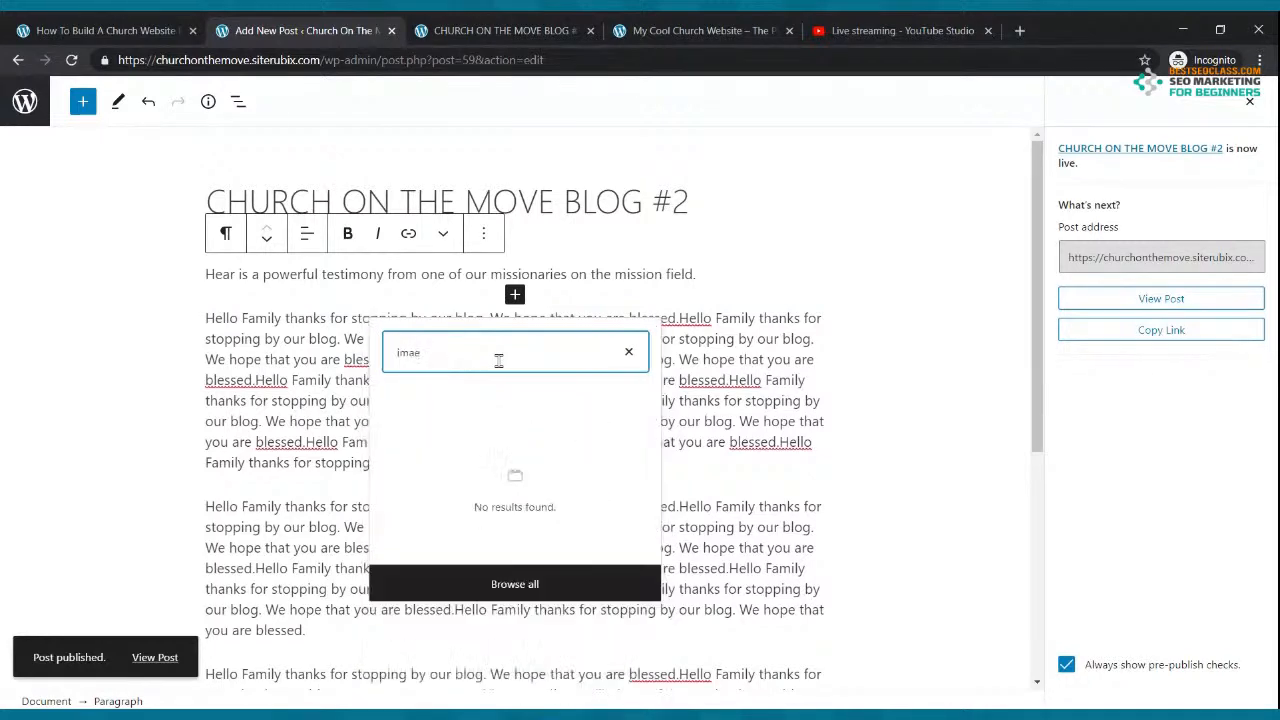
pyautogui.press('BackSpace')
pyautogui.write('ge')
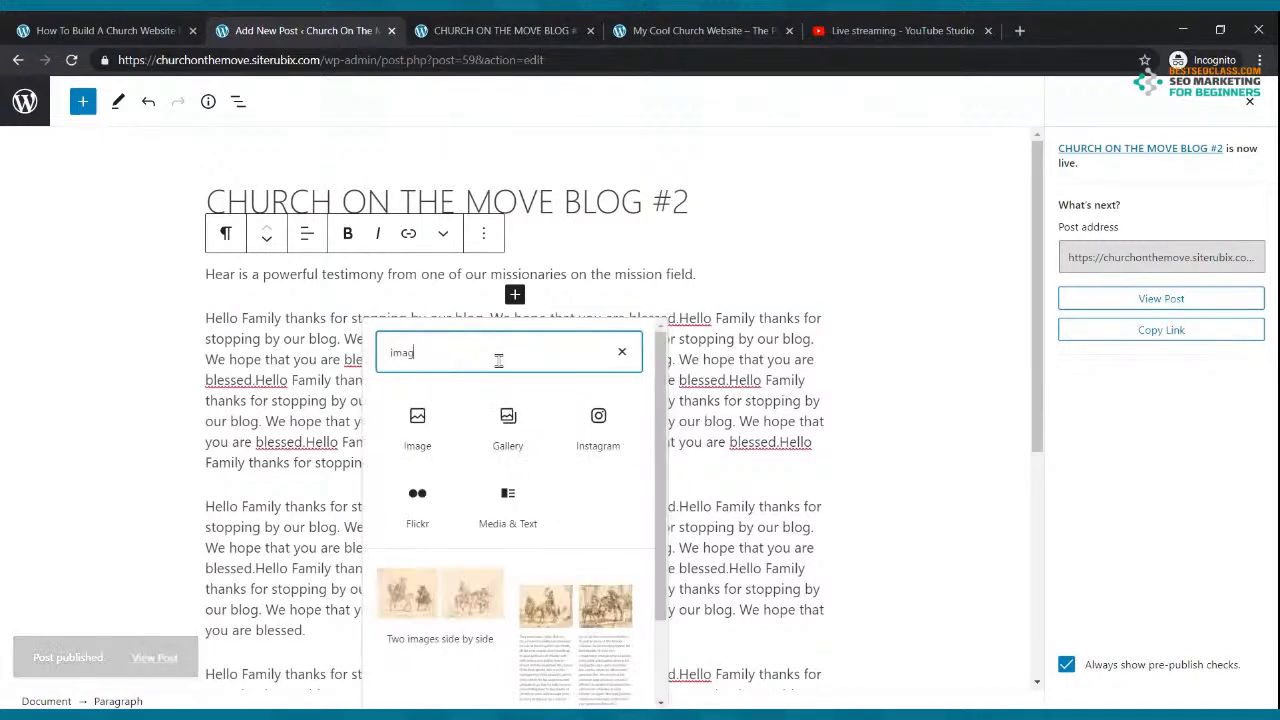
pyautogui.click(420, 440)
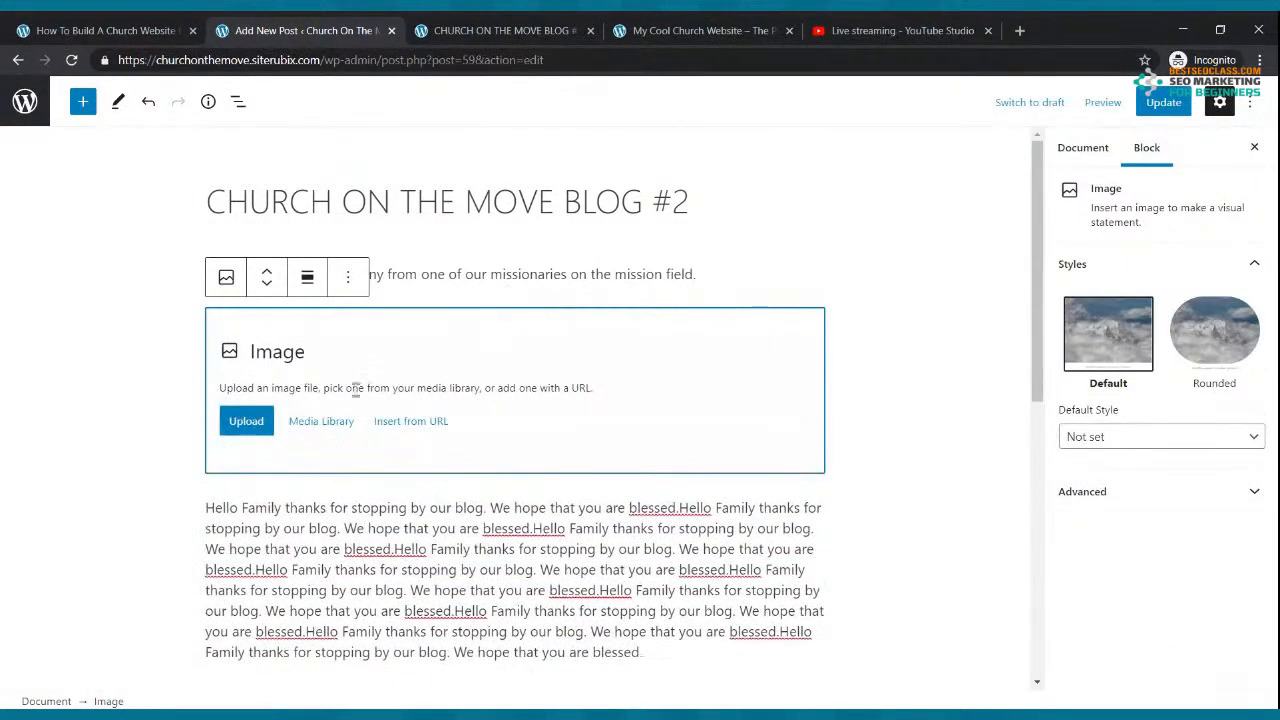
pyautogui.click(232, 424)
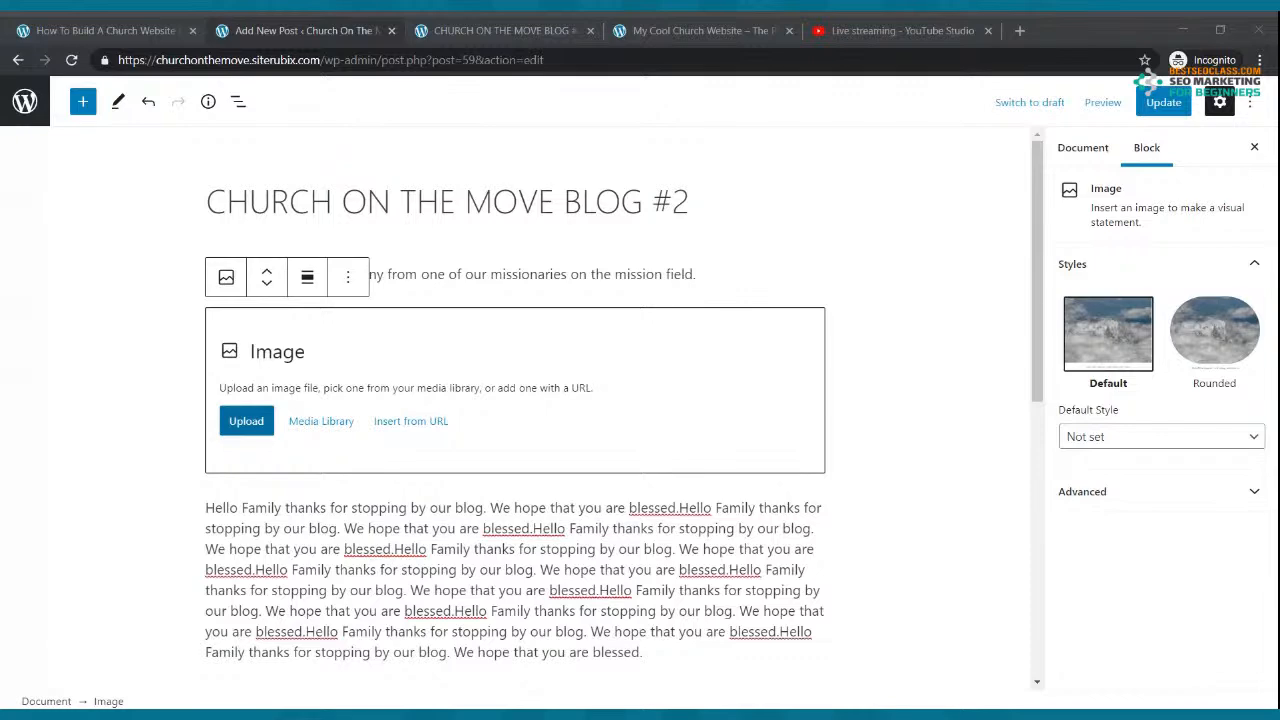
# Step: Upload the coding-class photo, try the Rounded style, then revert to Default
pyautogui.doubleClick(534, 279)
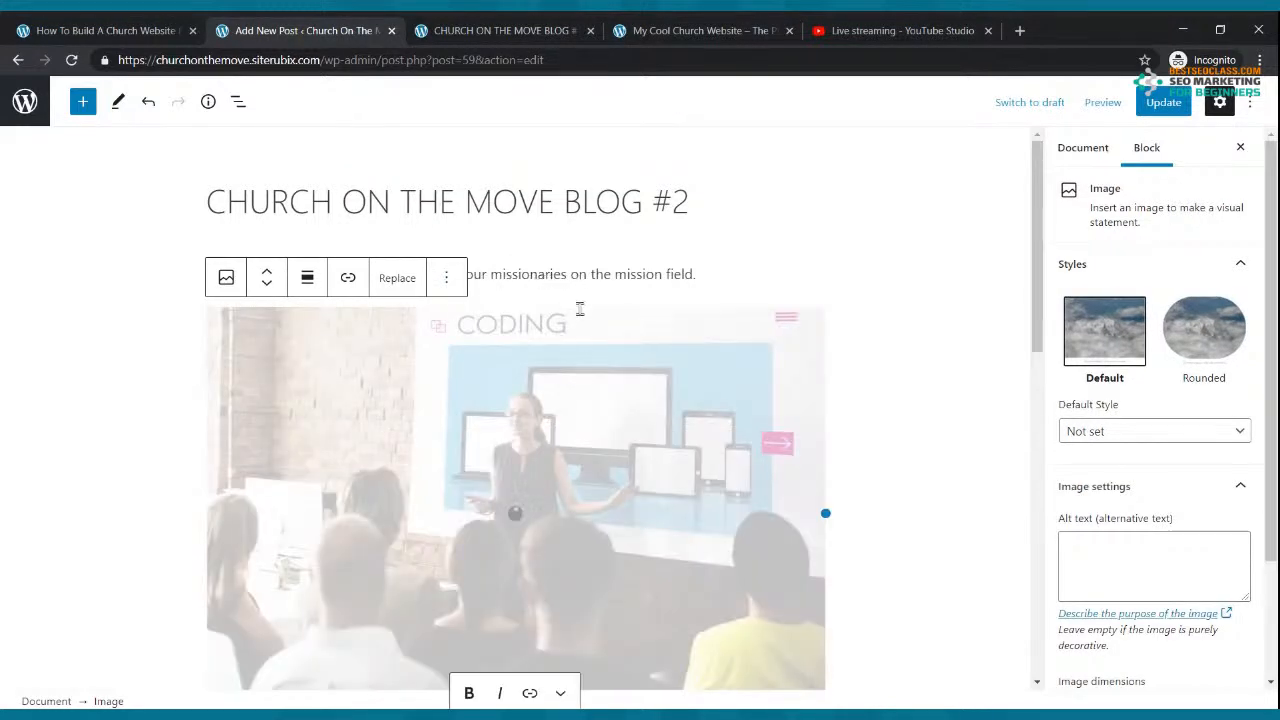
pyautogui.scroll(-3, 683, 430)
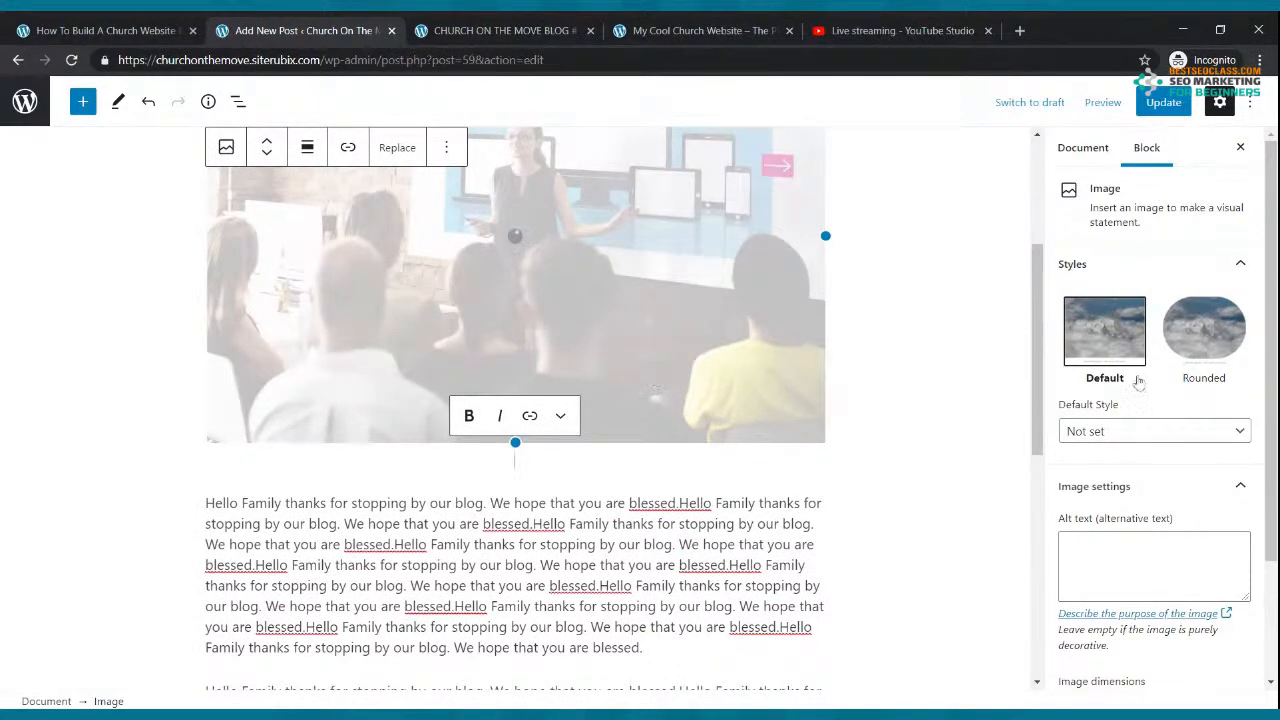
pyautogui.click(1206, 340)
pyautogui.scroll(3, 857, 410)
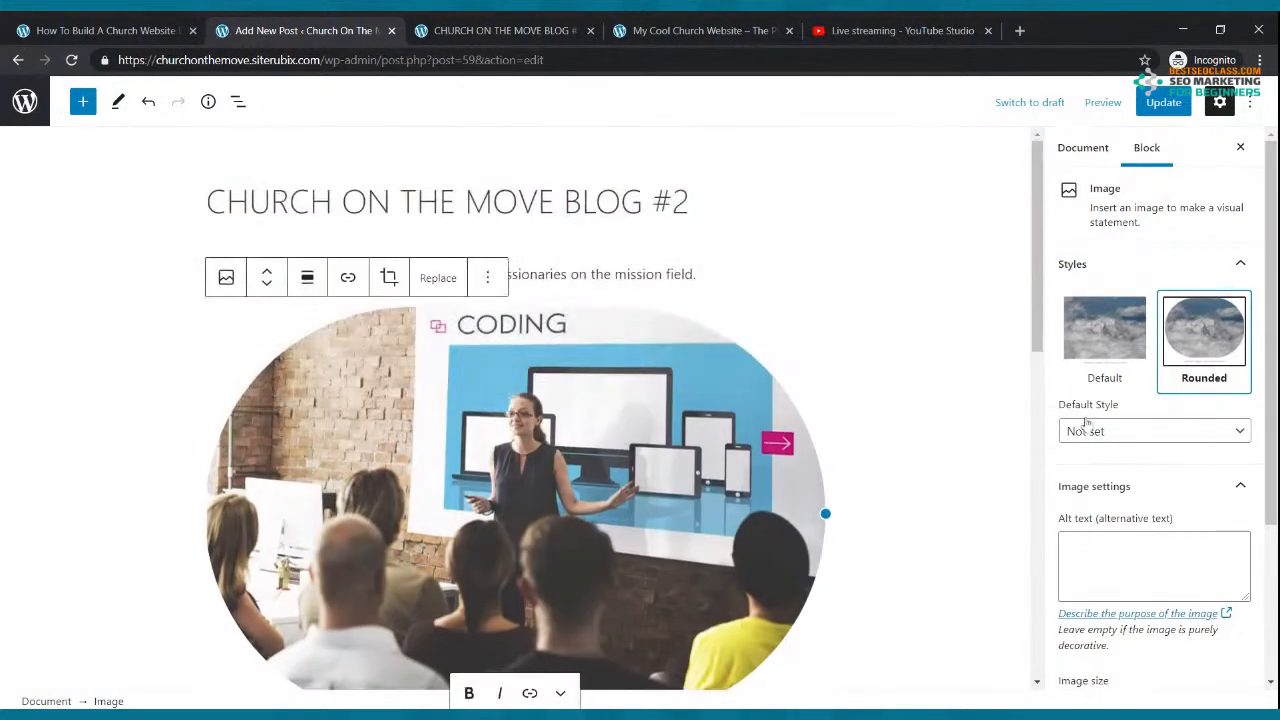
pyautogui.click(1100, 340)
# Step: Update the post and shrink the image to about 262×174 pixels
pyautogui.scroll(-2, 1101, 349)
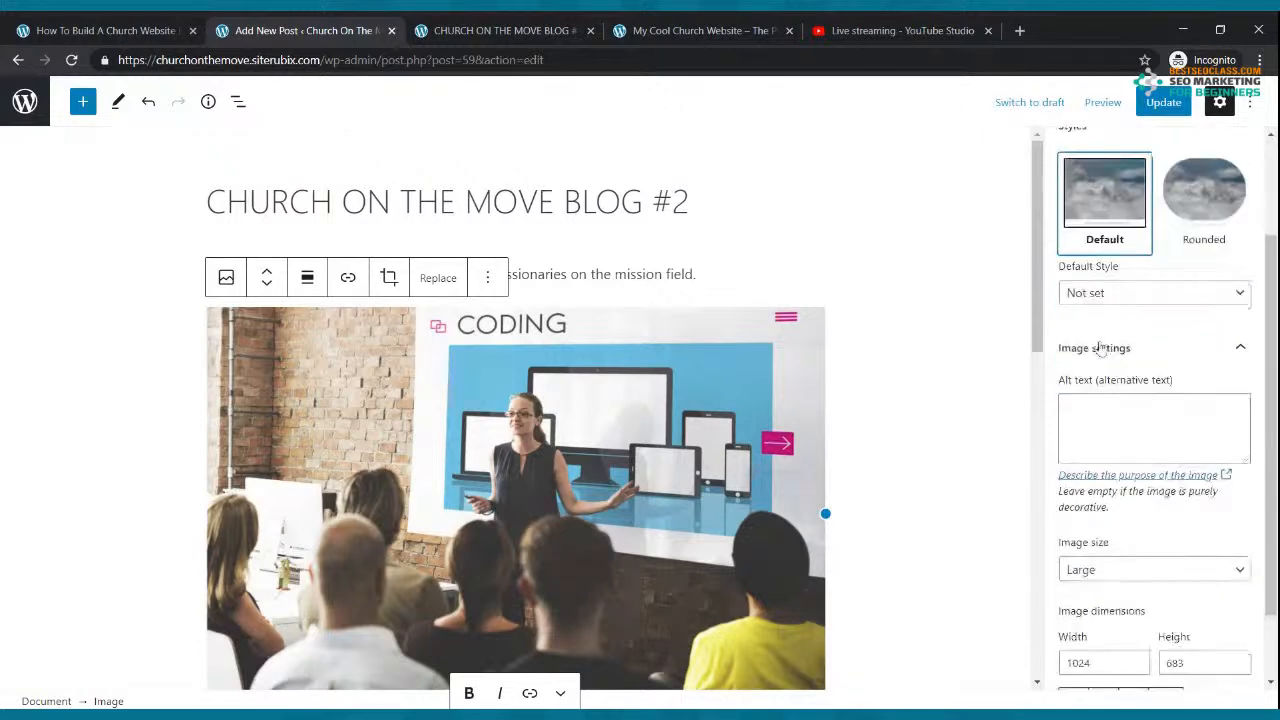
pyautogui.scroll(-2, 820, 330)
pyautogui.click(1161, 102)
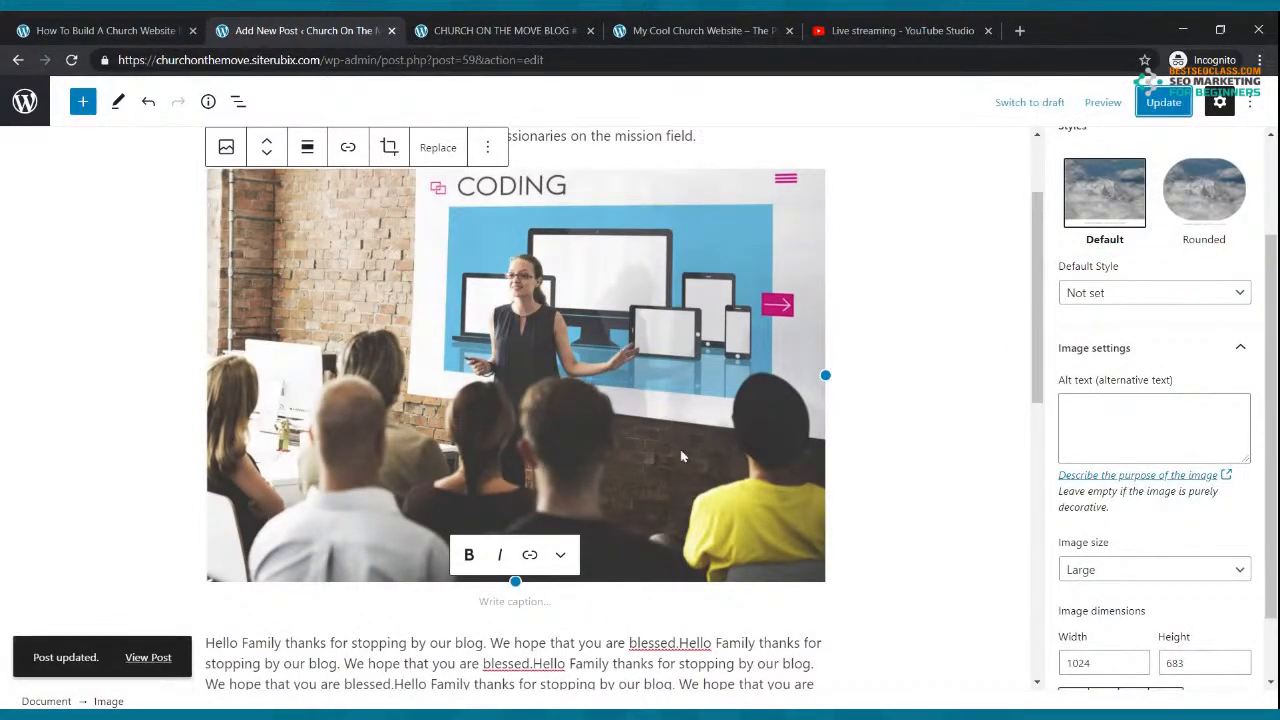
pyautogui.moveTo(515, 581); pyautogui.dragTo(313, 311)
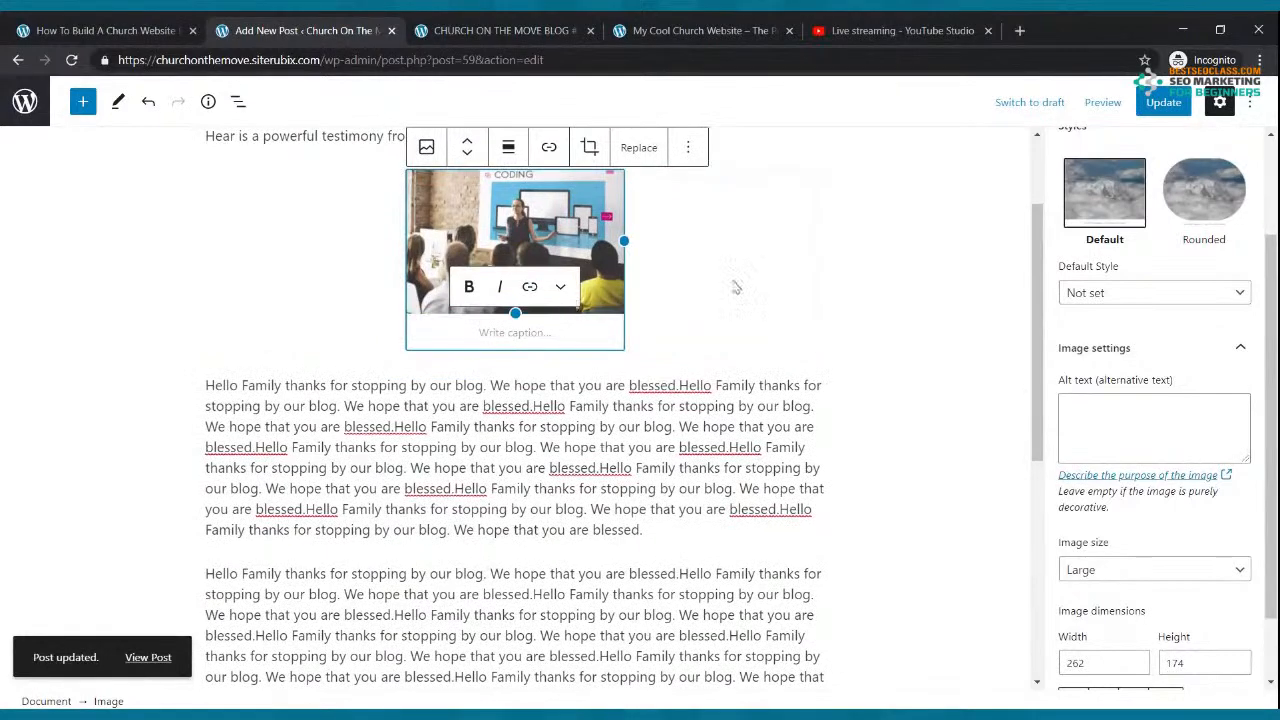
# Step: Try left and center alignment, then align the image right and update the post
pyautogui.click(813, 272)
pyautogui.click(508, 238)
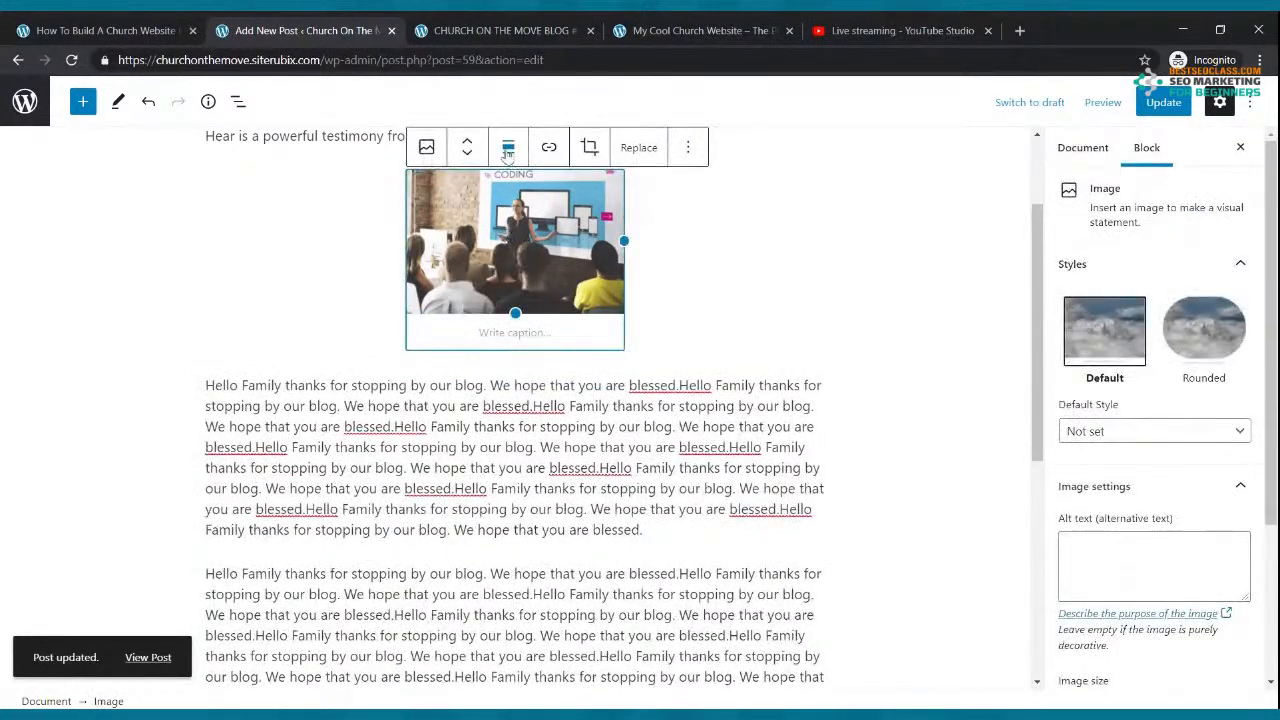
pyautogui.click(510, 150)
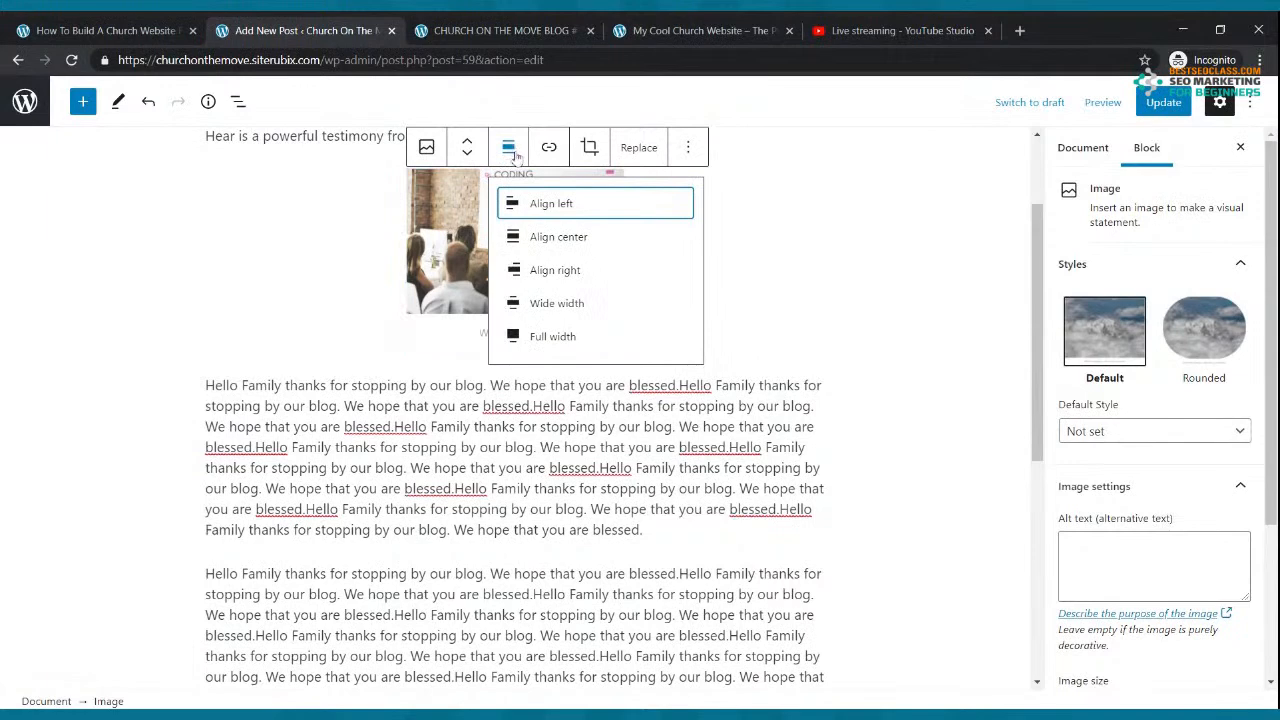
pyautogui.click(527, 206)
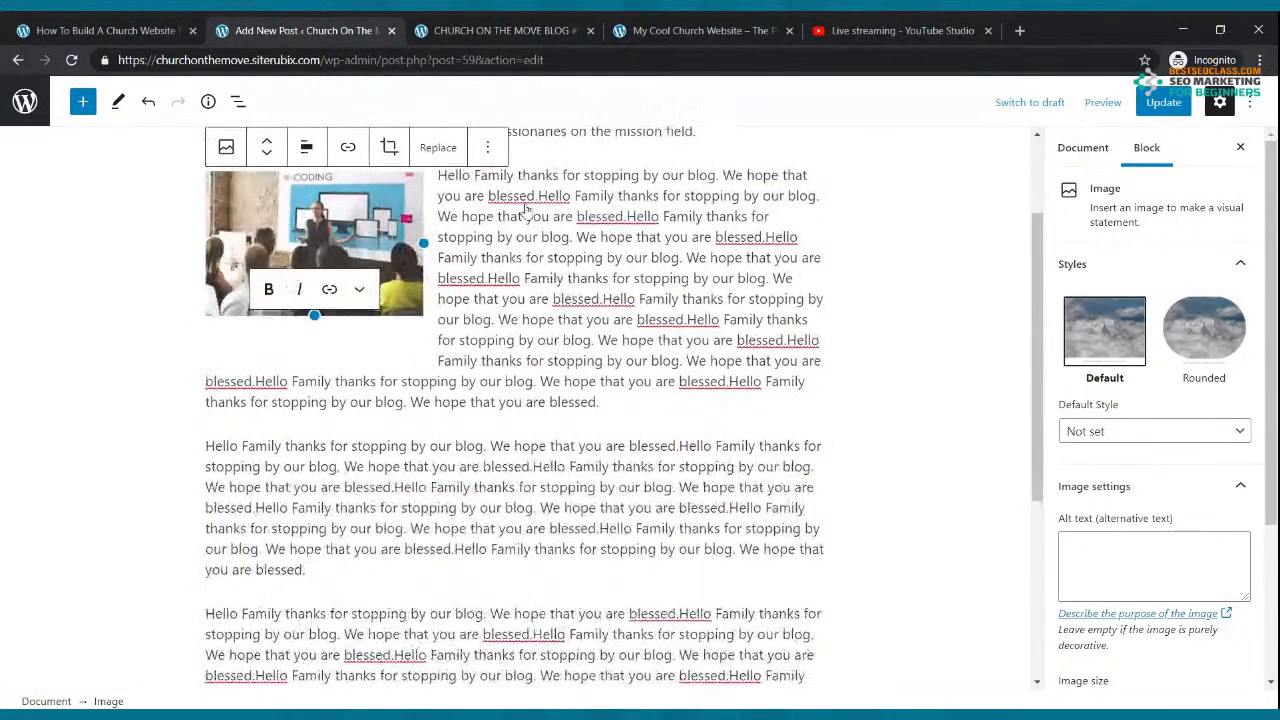
pyautogui.click(306, 149)
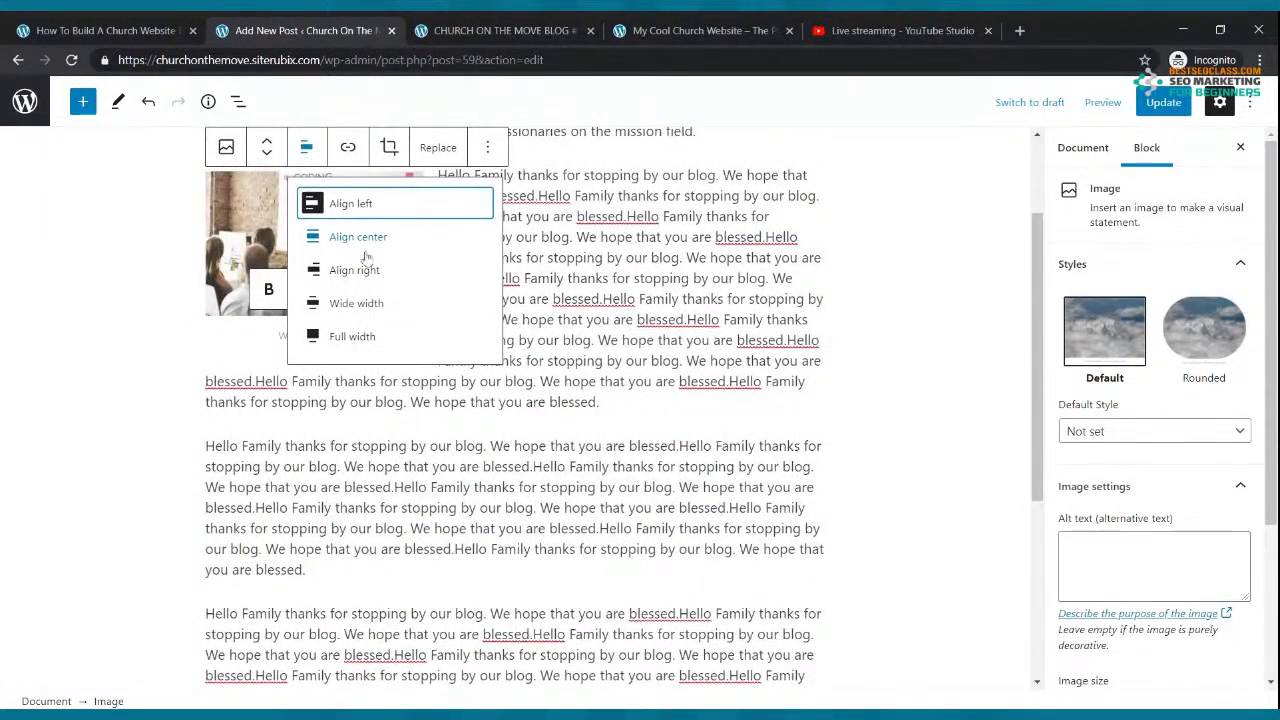
pyautogui.click(364, 238)
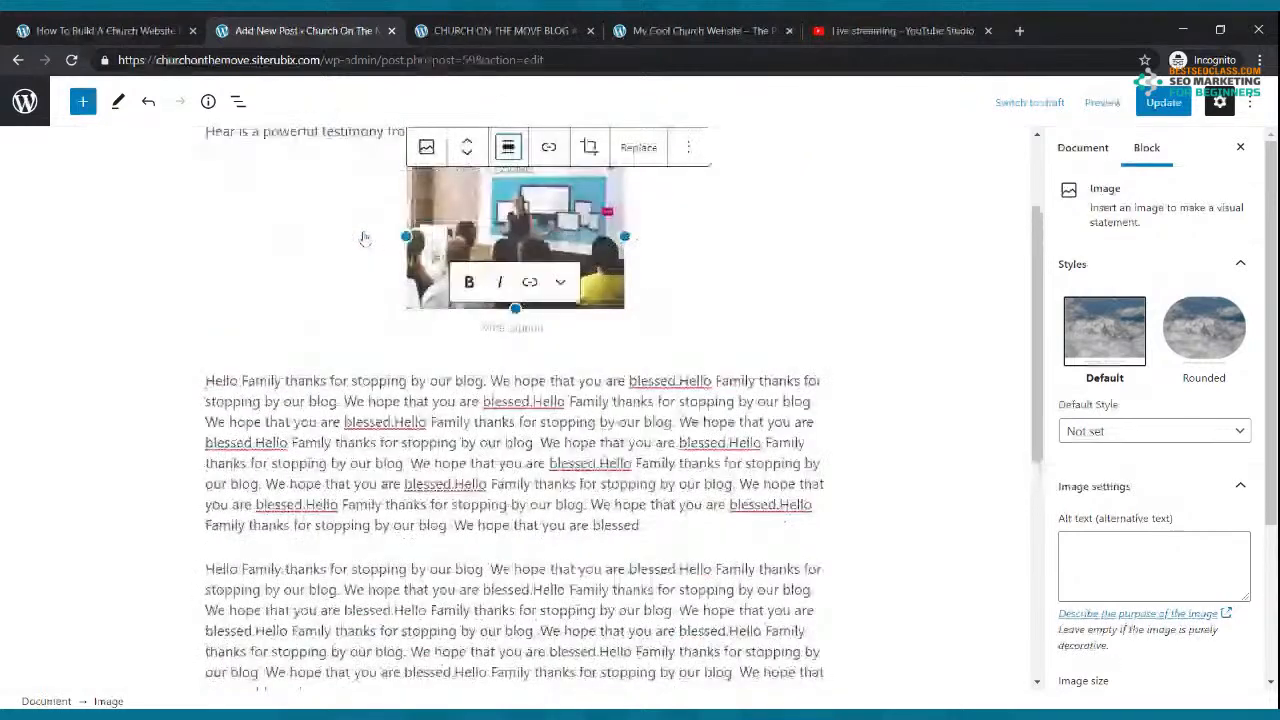
pyautogui.click(502, 154)
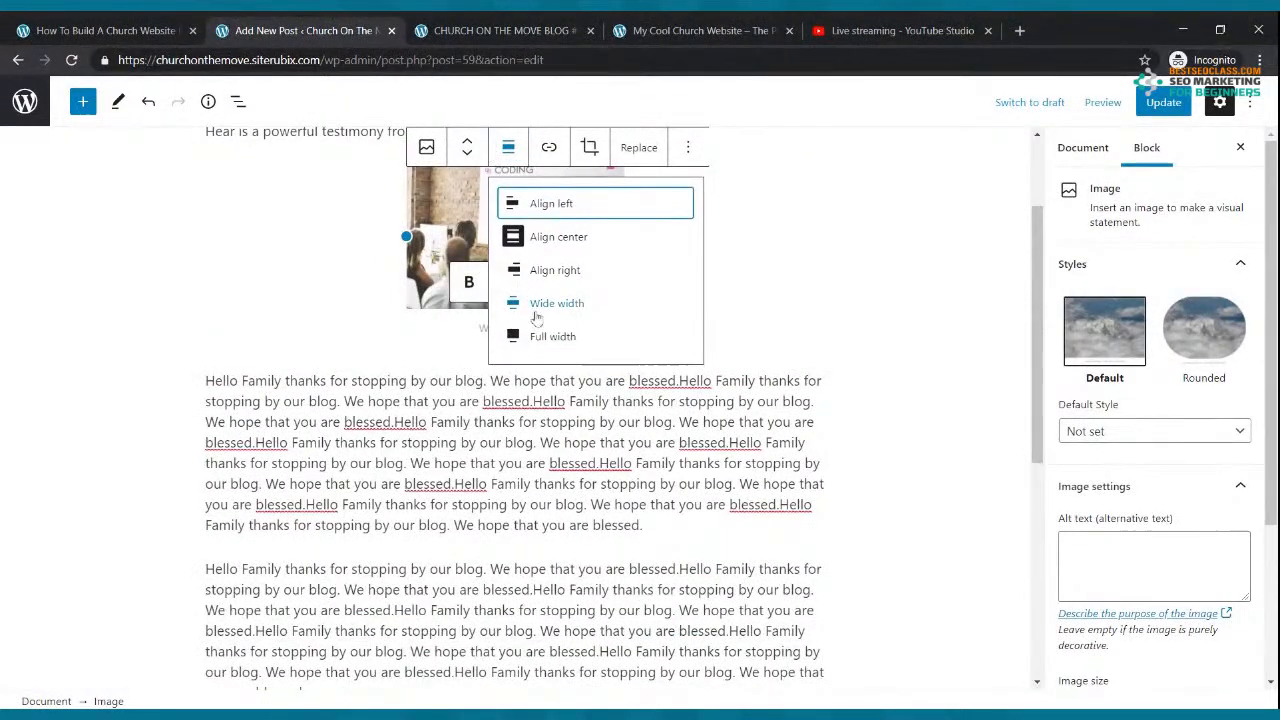
pyautogui.click(552, 272)
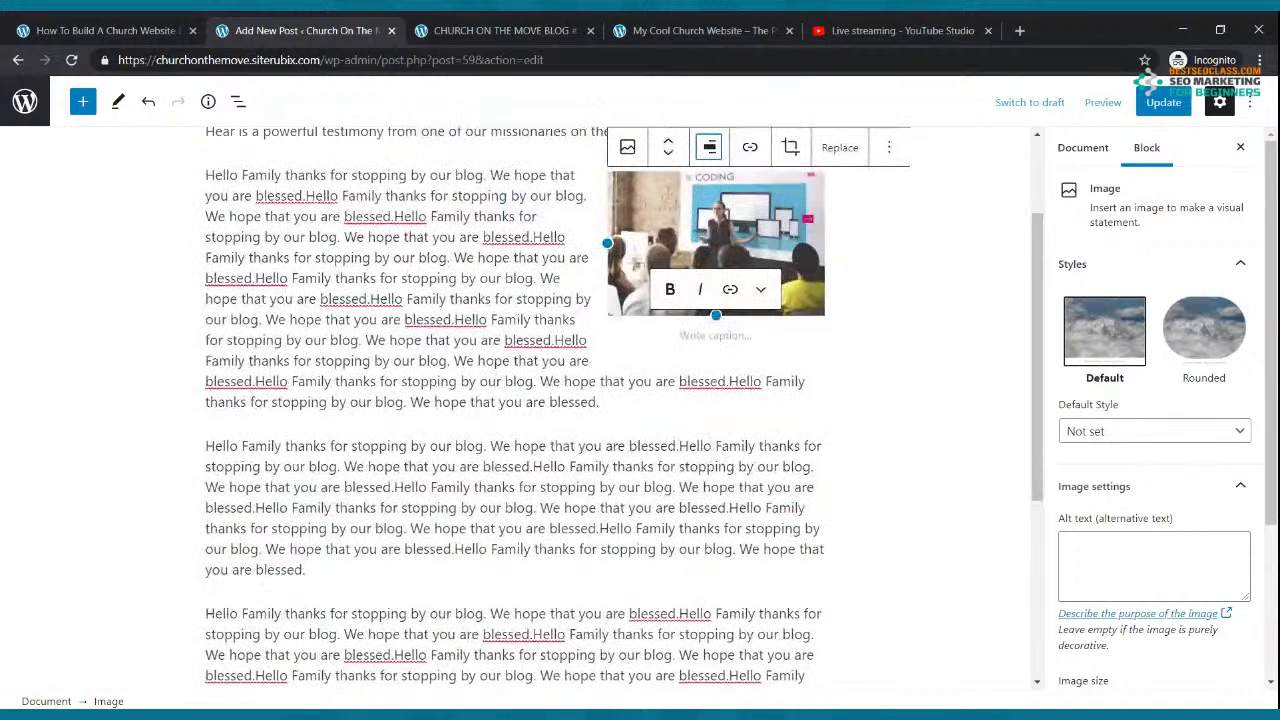
pyautogui.click(1184, 103)
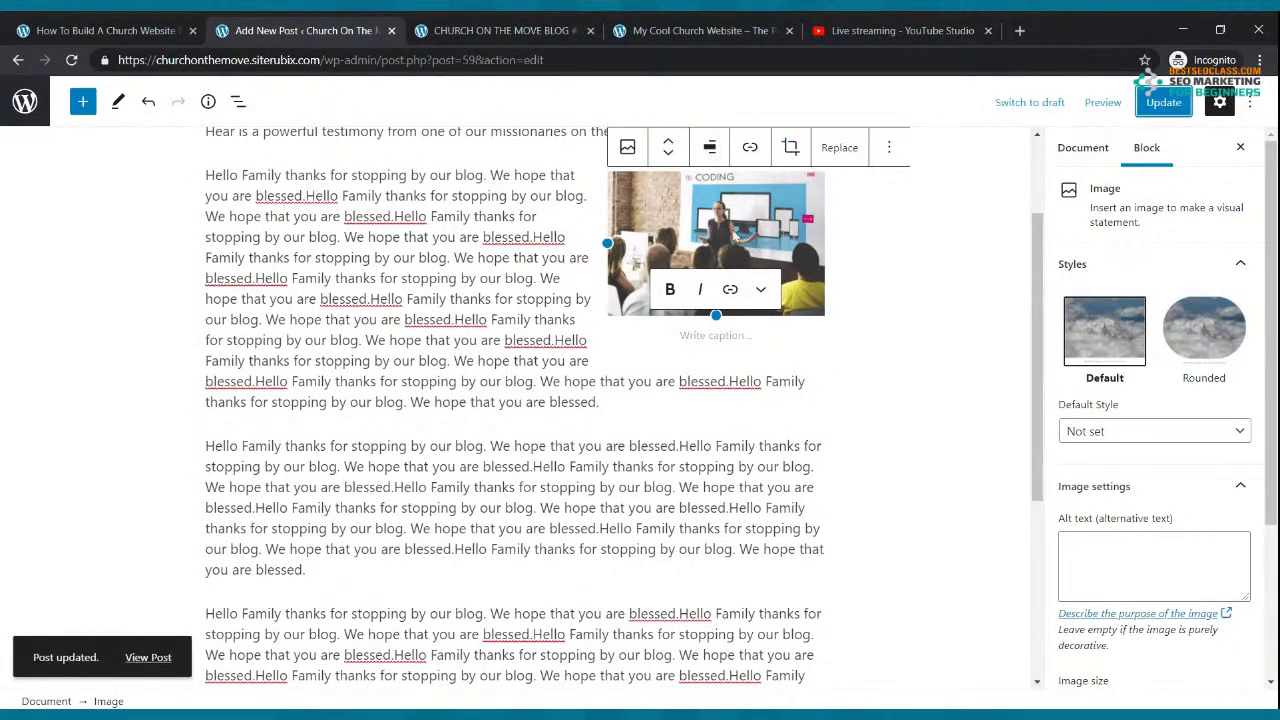
# Step: Try the Rounded image style, revert to Default, and update the post
pyautogui.click(1205, 350)
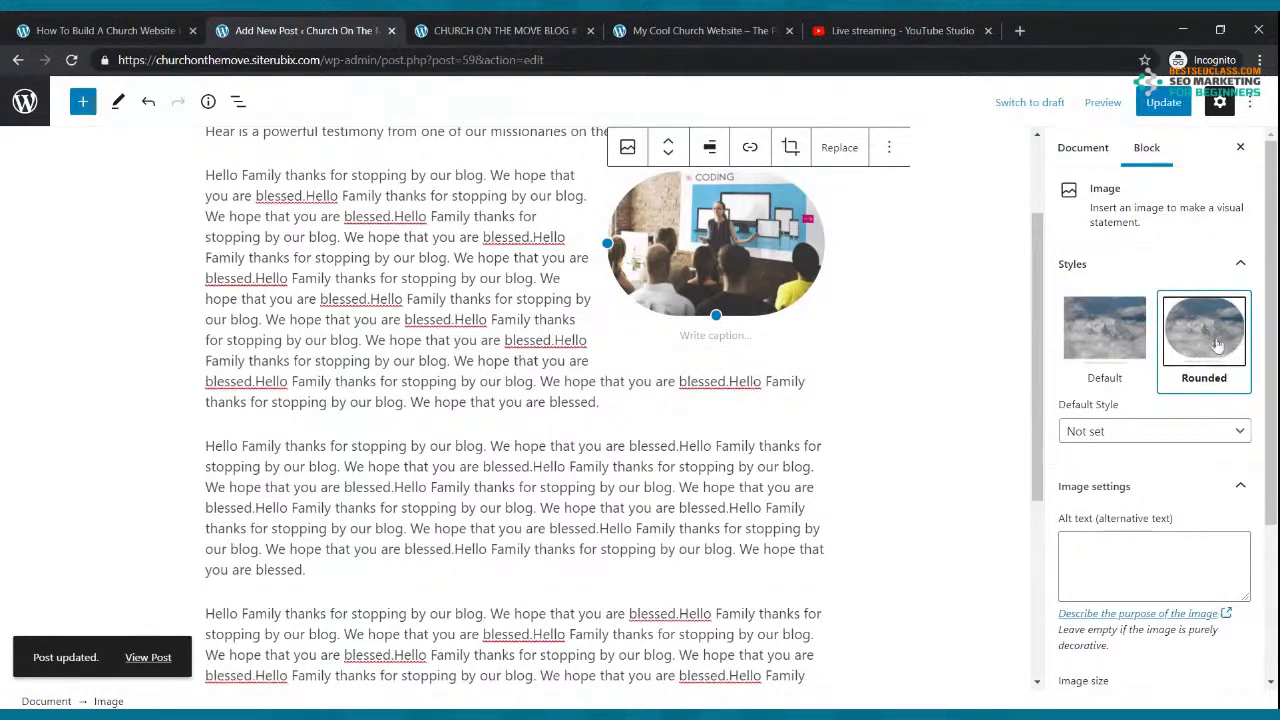
pyautogui.click(1095, 346)
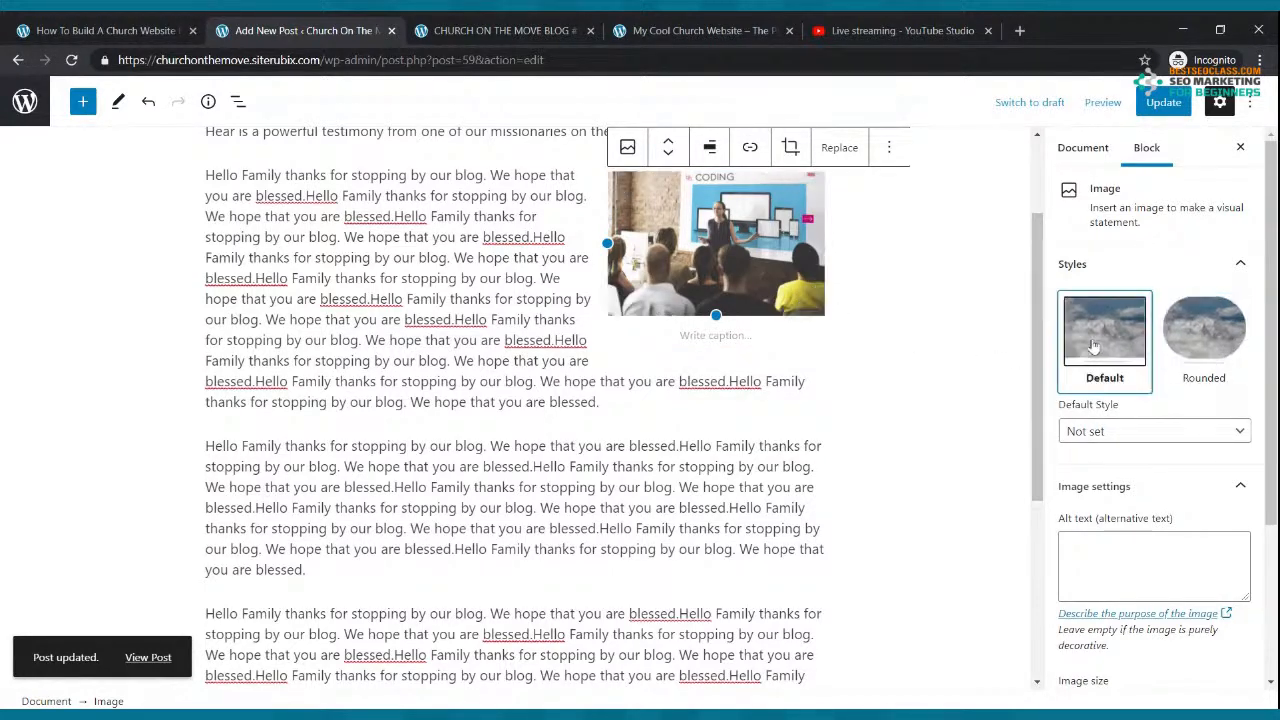
pyautogui.click(1163, 104)
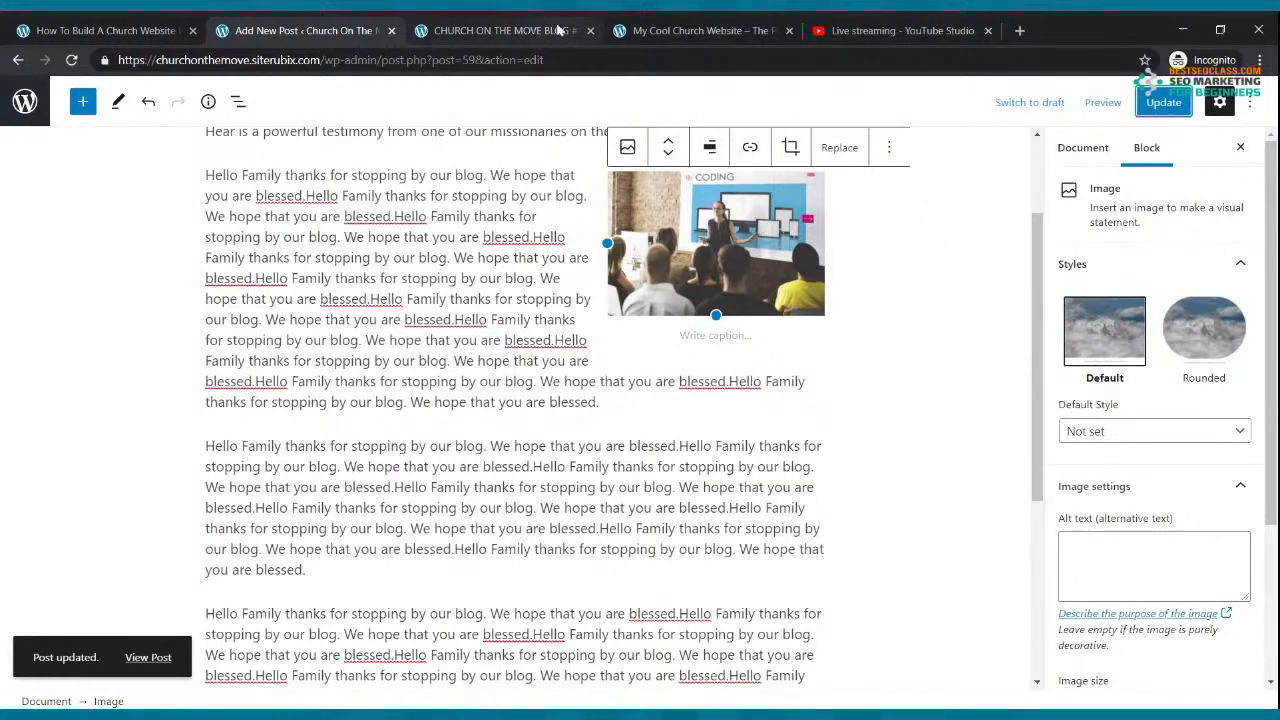
pyautogui.click(513, 28)
# Step: Open CHURCH ON THE MOVE BLOG #2 from the live Blog page and scroll through its right-aligned photo
pyautogui.click(384, 203)
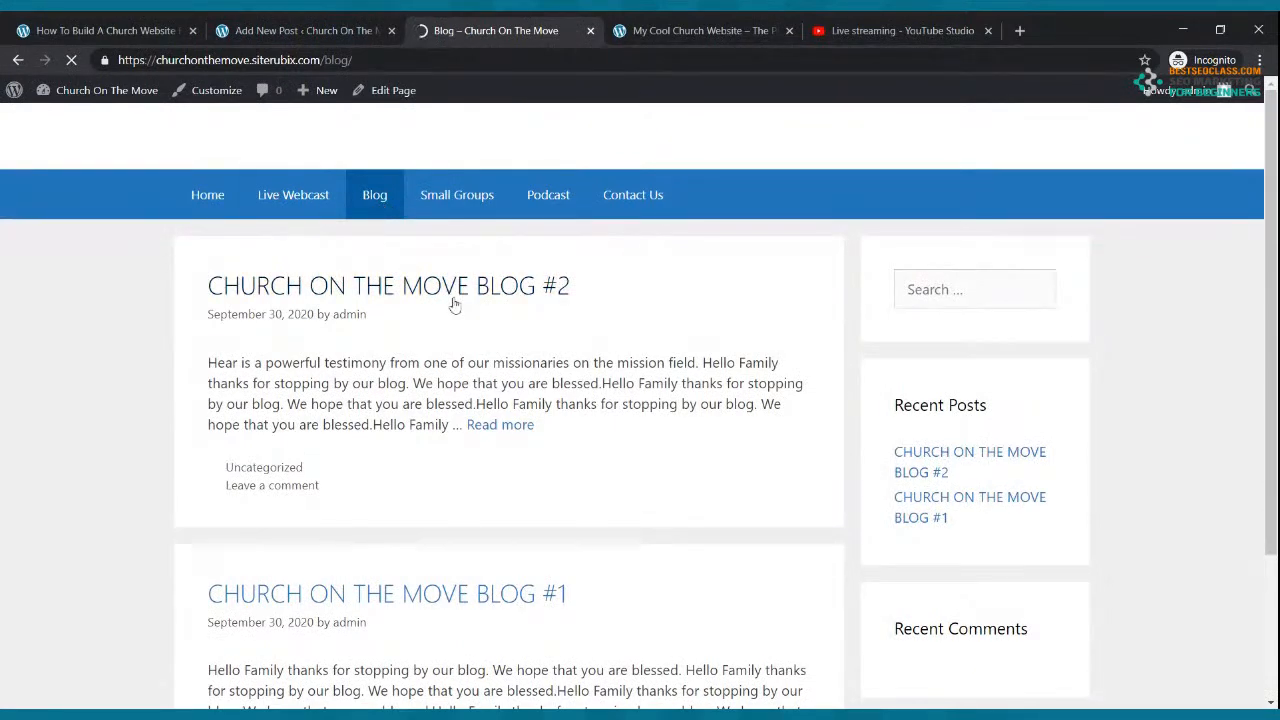
pyautogui.click(497, 428)
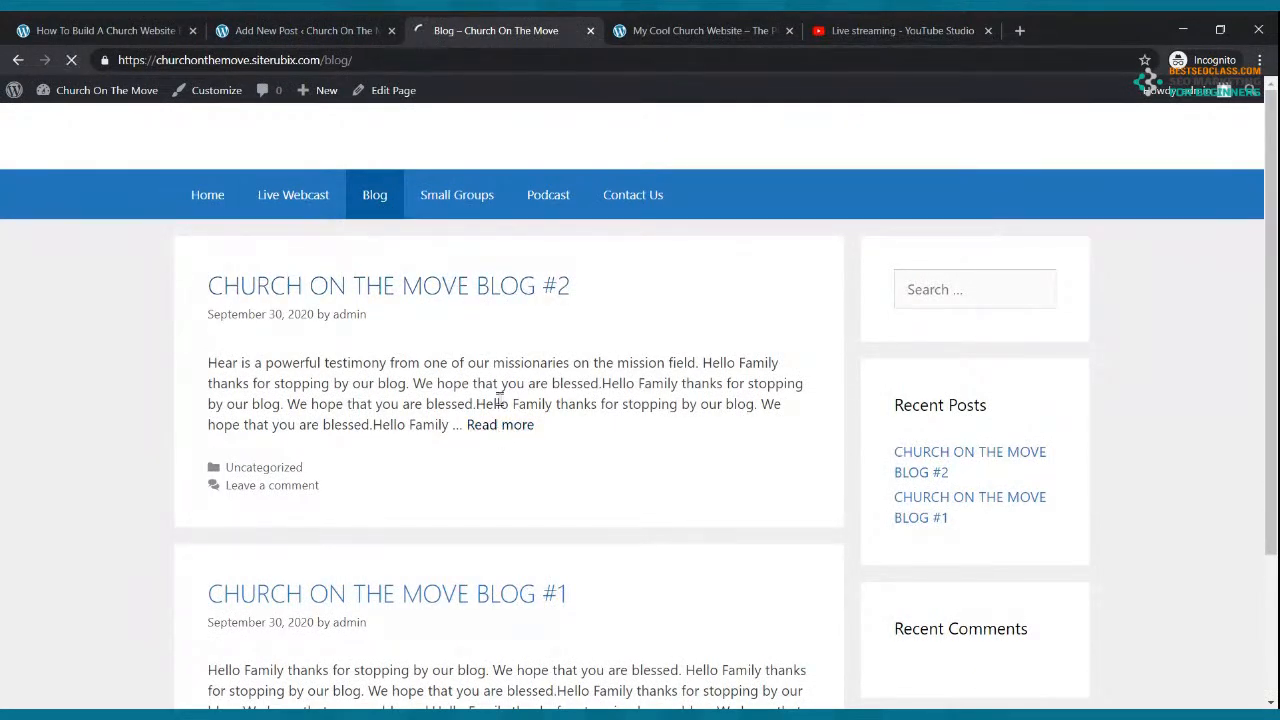
pyautogui.scroll(-8, 503, 403)
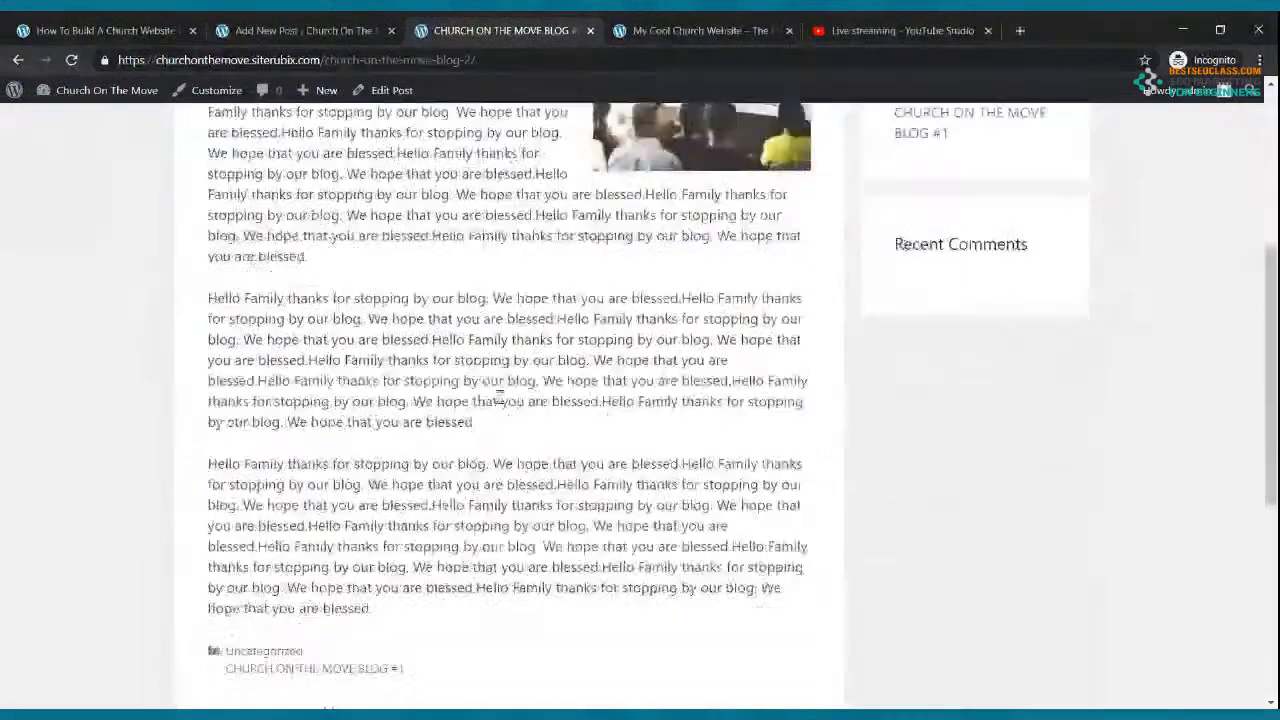
pyautogui.scroll(1, 500, 400)
pyautogui.scroll(5, 497, 395)
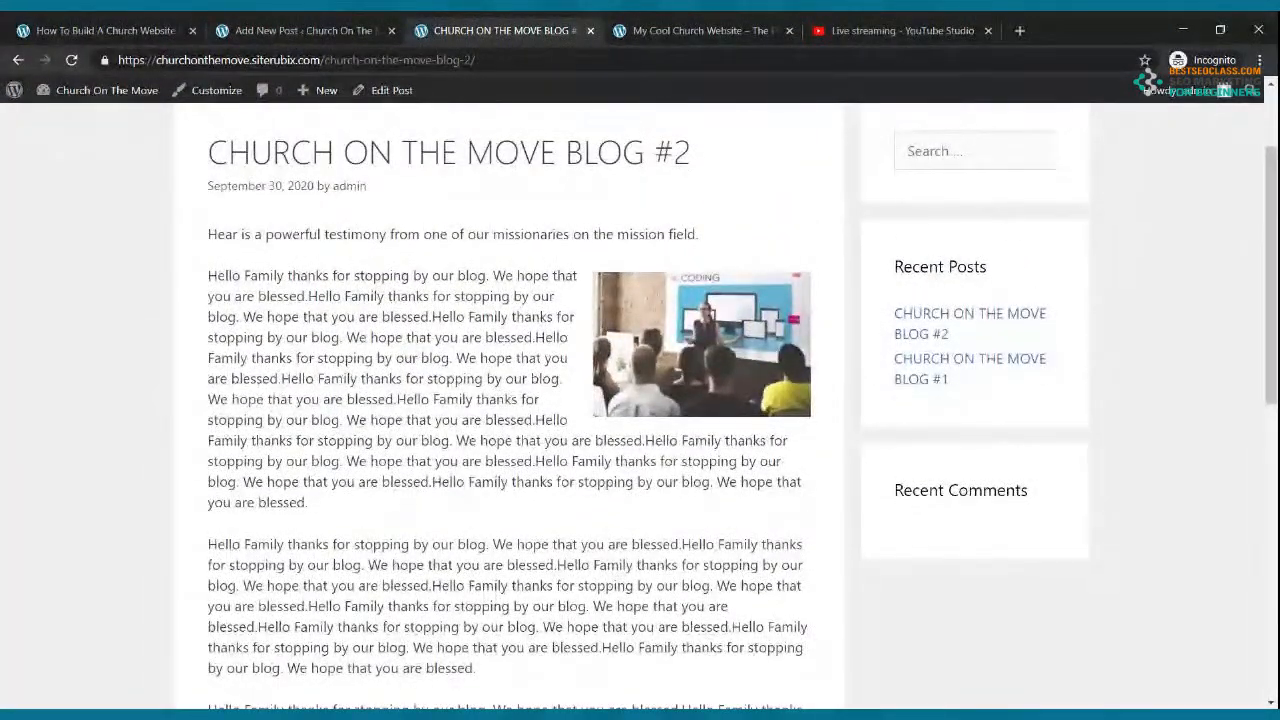
# Step: Return to the Church On The Move home page and close the YouTube Studio tab
pyautogui.click(300, 30)
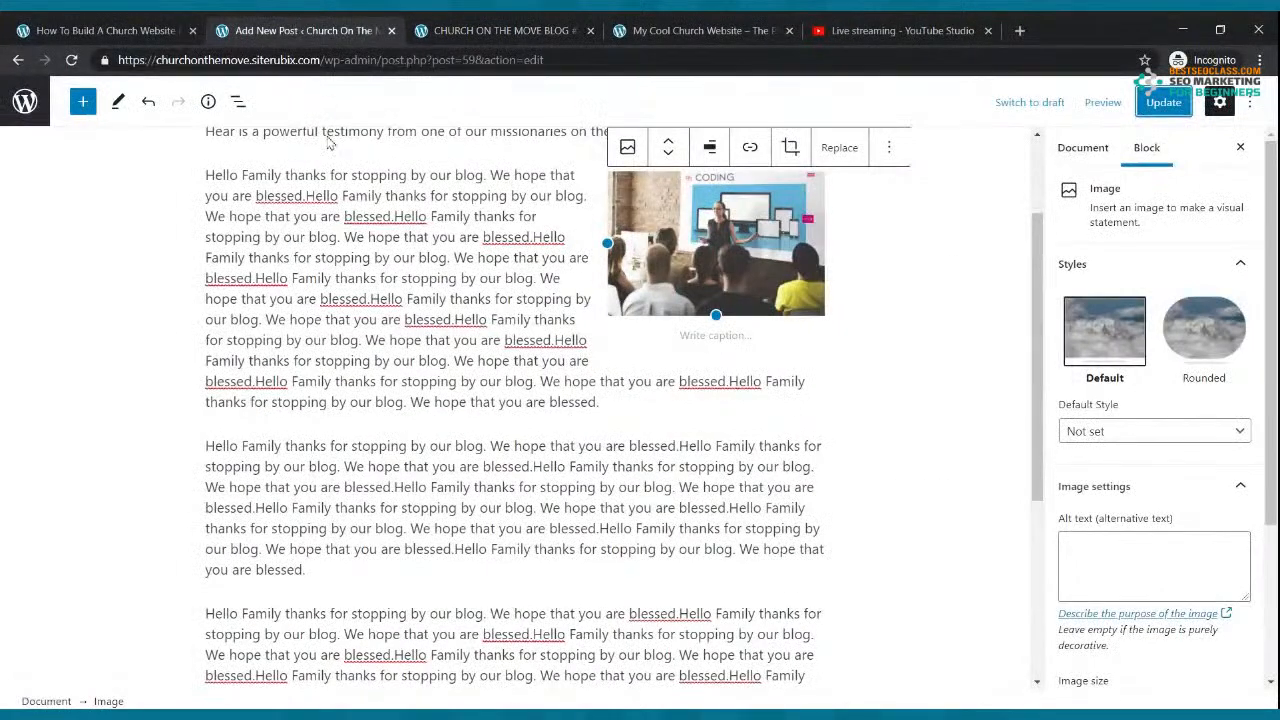
pyautogui.click(18, 60)
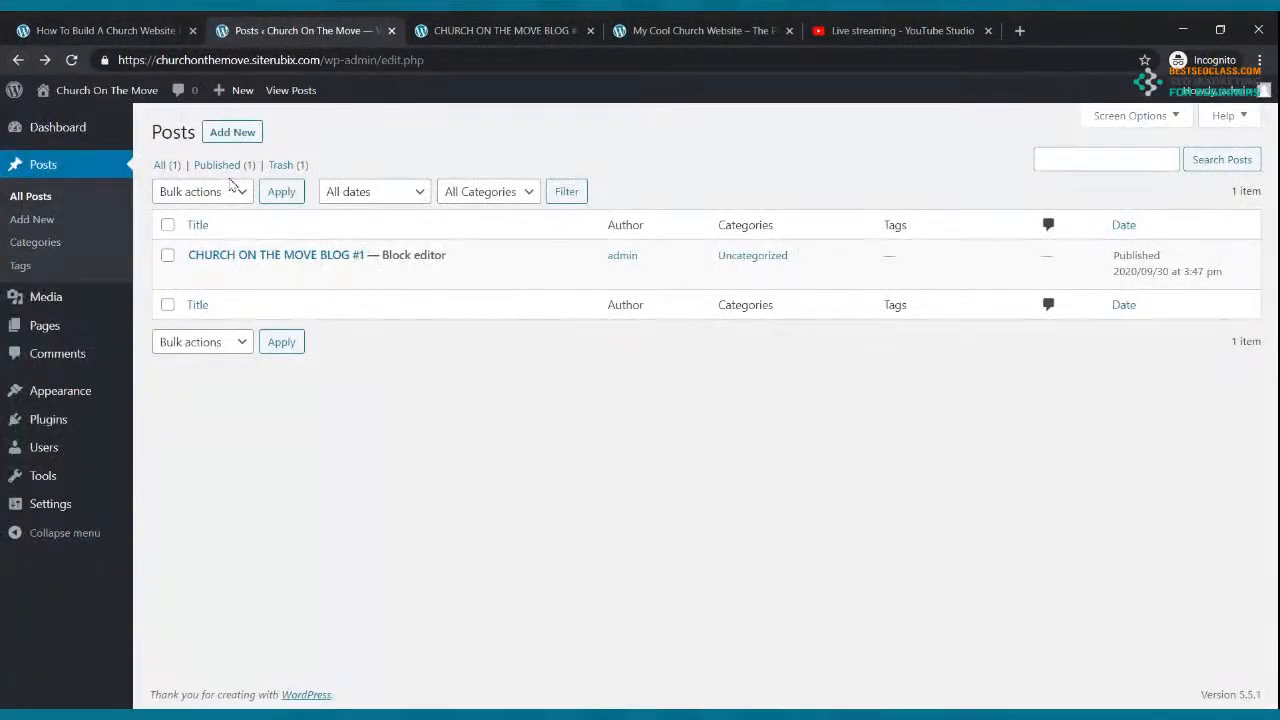
pyautogui.click(45, 128)
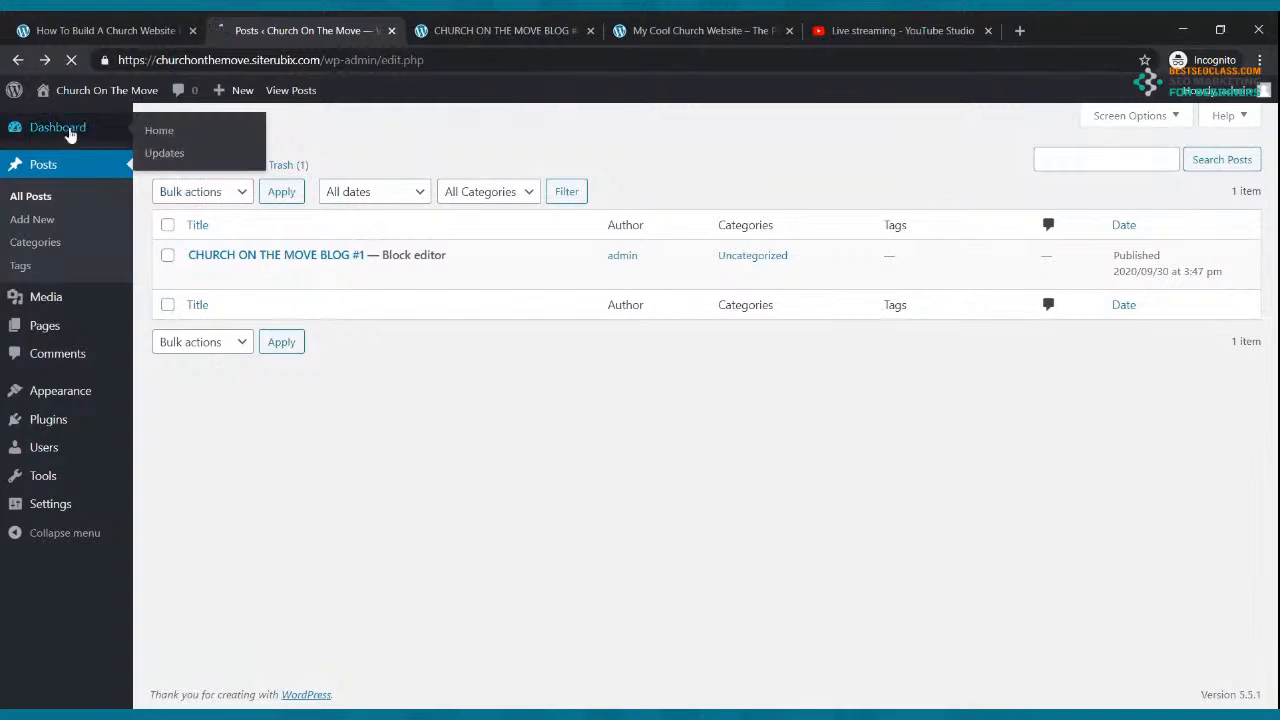
pyautogui.click(525, 22)
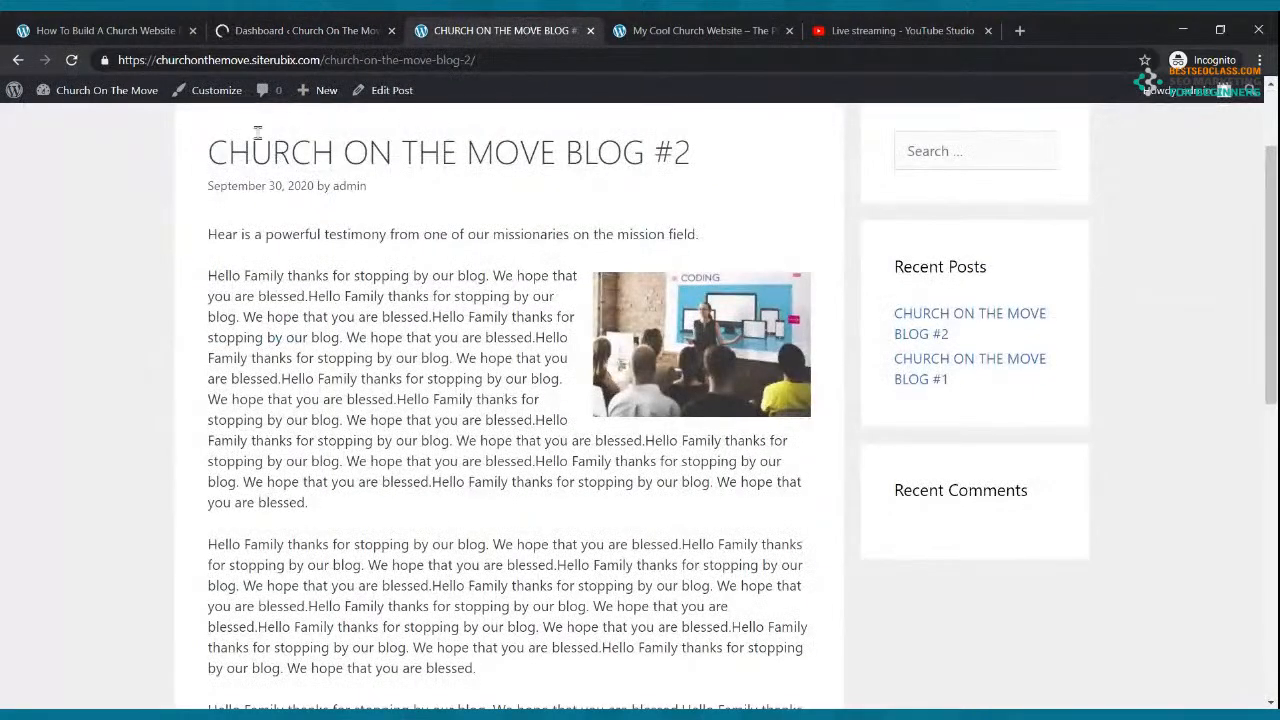
pyautogui.scroll(2, 543, 240)
pyautogui.click(207, 196)
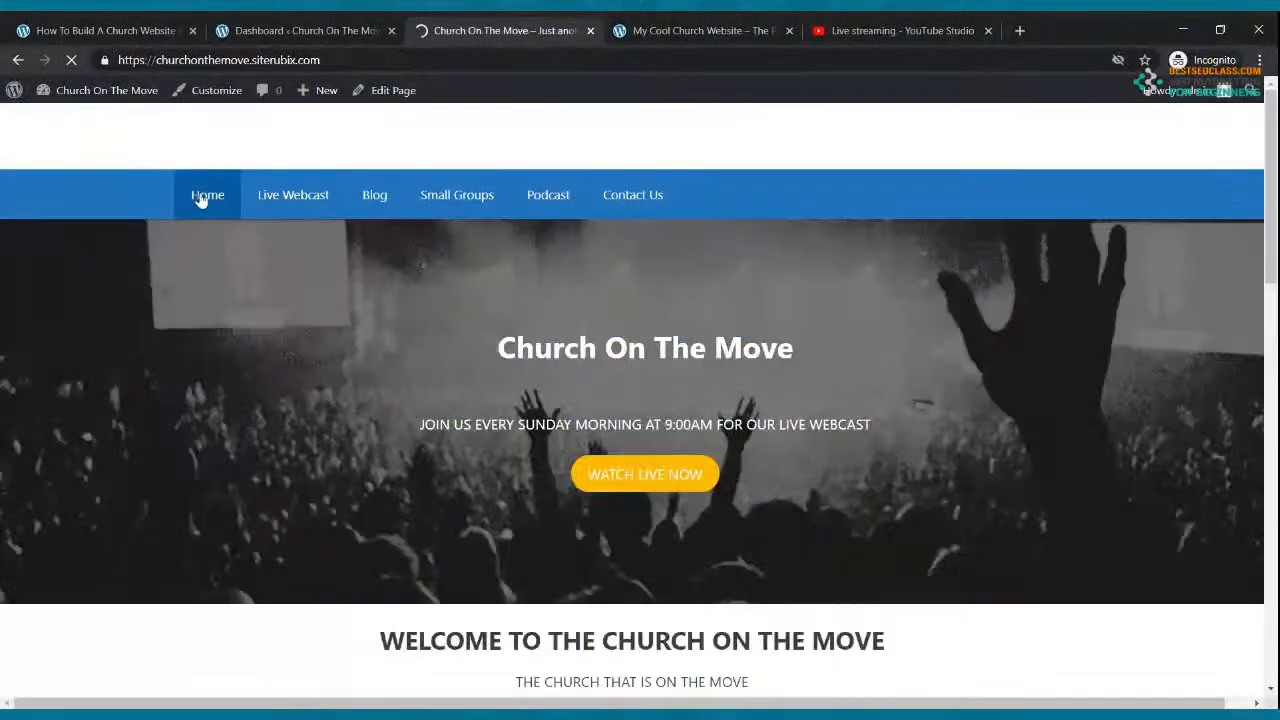
pyautogui.click(978, 24)
pyautogui.click(987, 30)
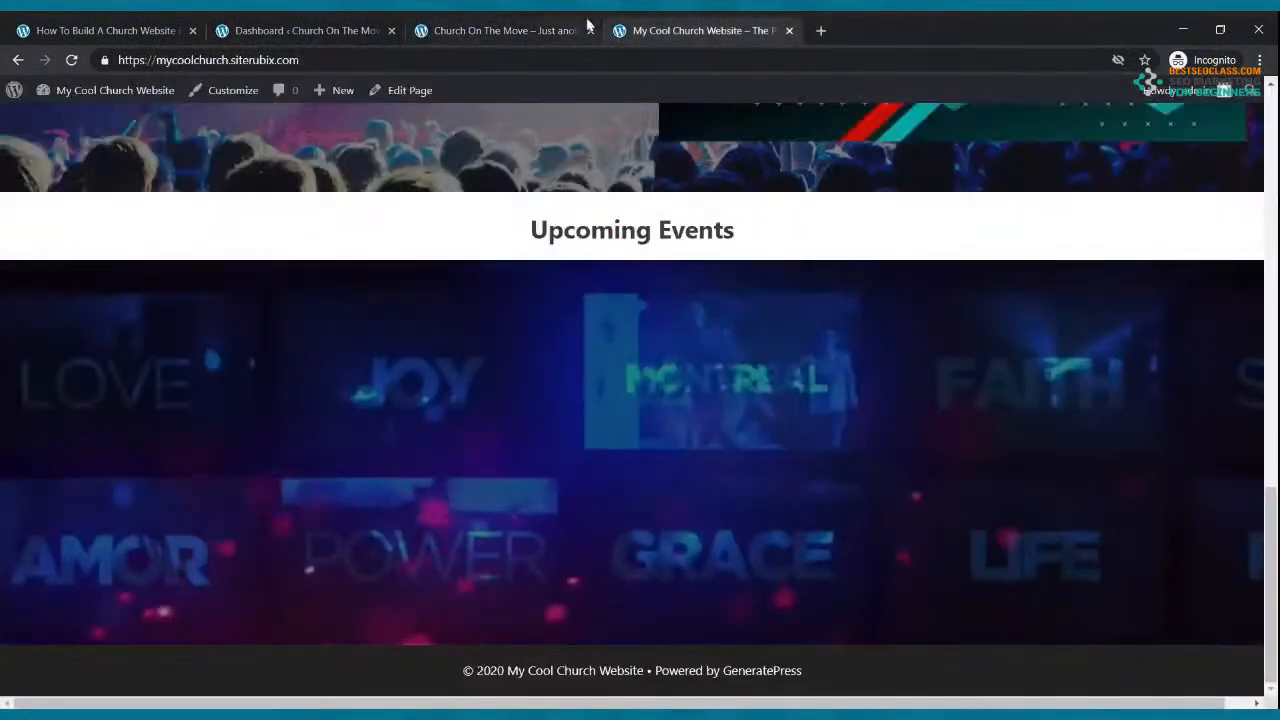
pyautogui.click(536, 28)
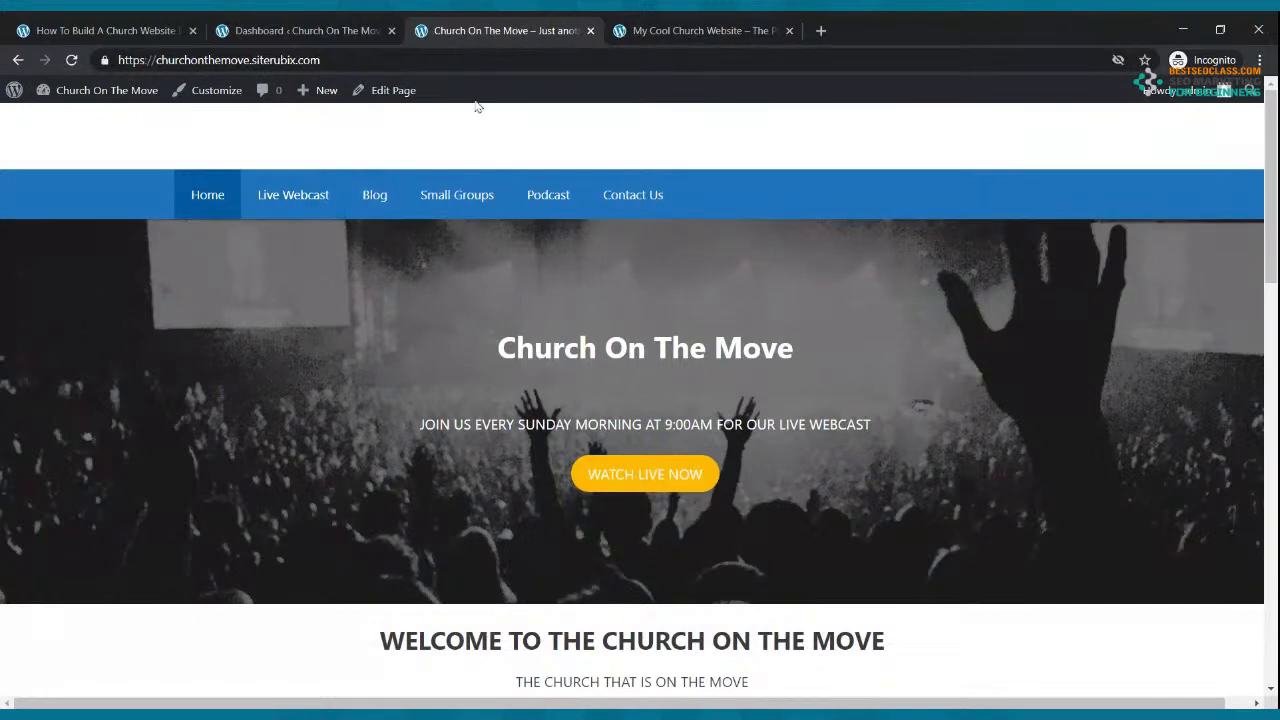
# Step: Open the Small Groups page in the block editor from the admin Pages list
pyautogui.click(318, 36)
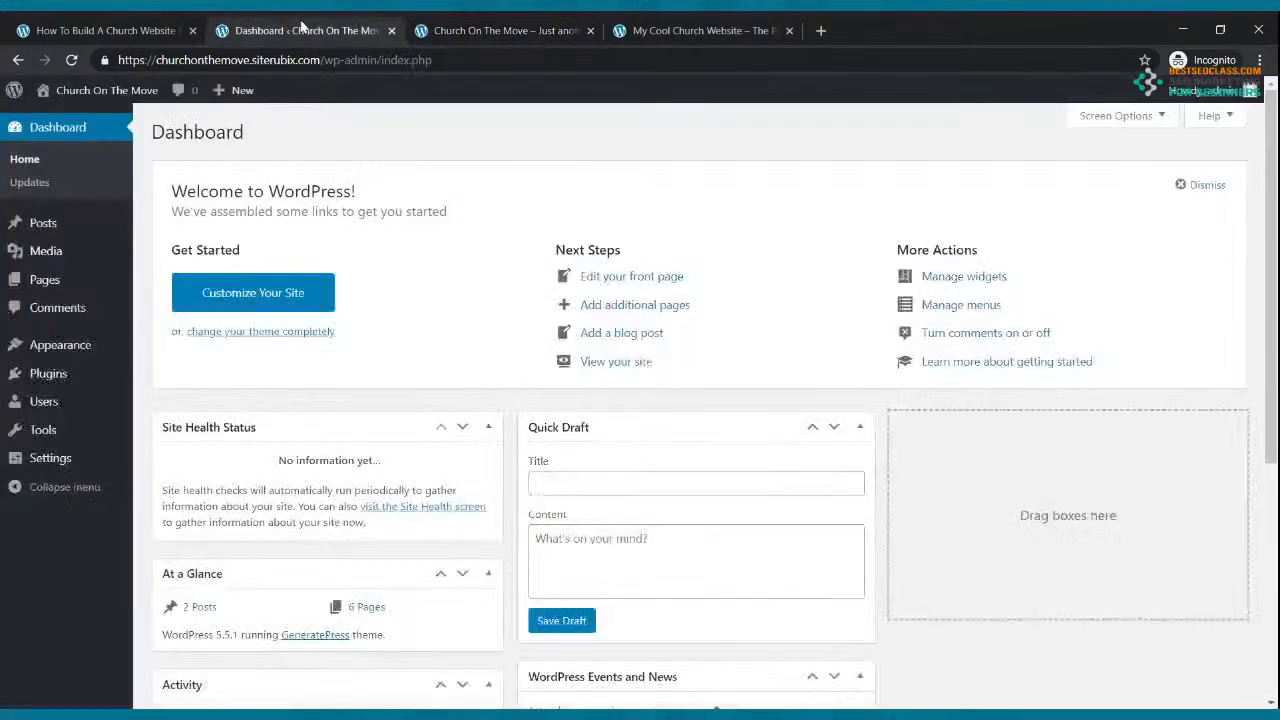
pyautogui.click(58, 284)
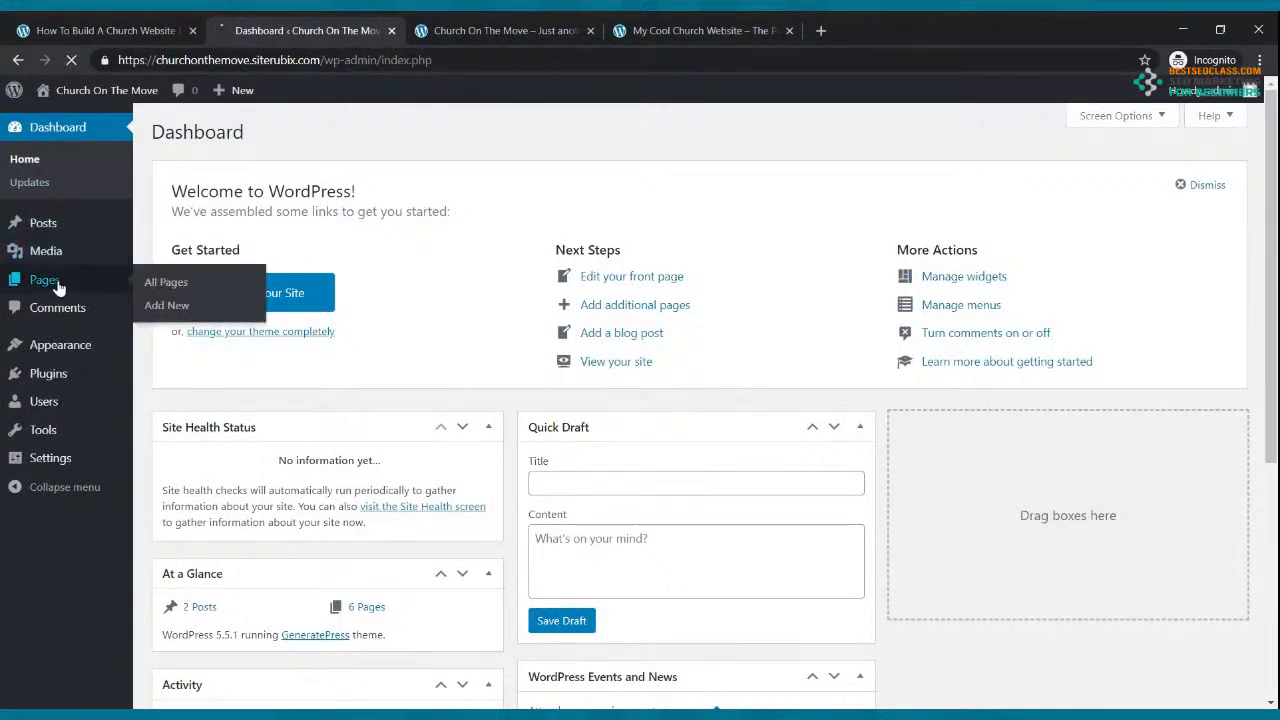
pyautogui.moveTo(262, 551)
pyautogui.click(226, 571)
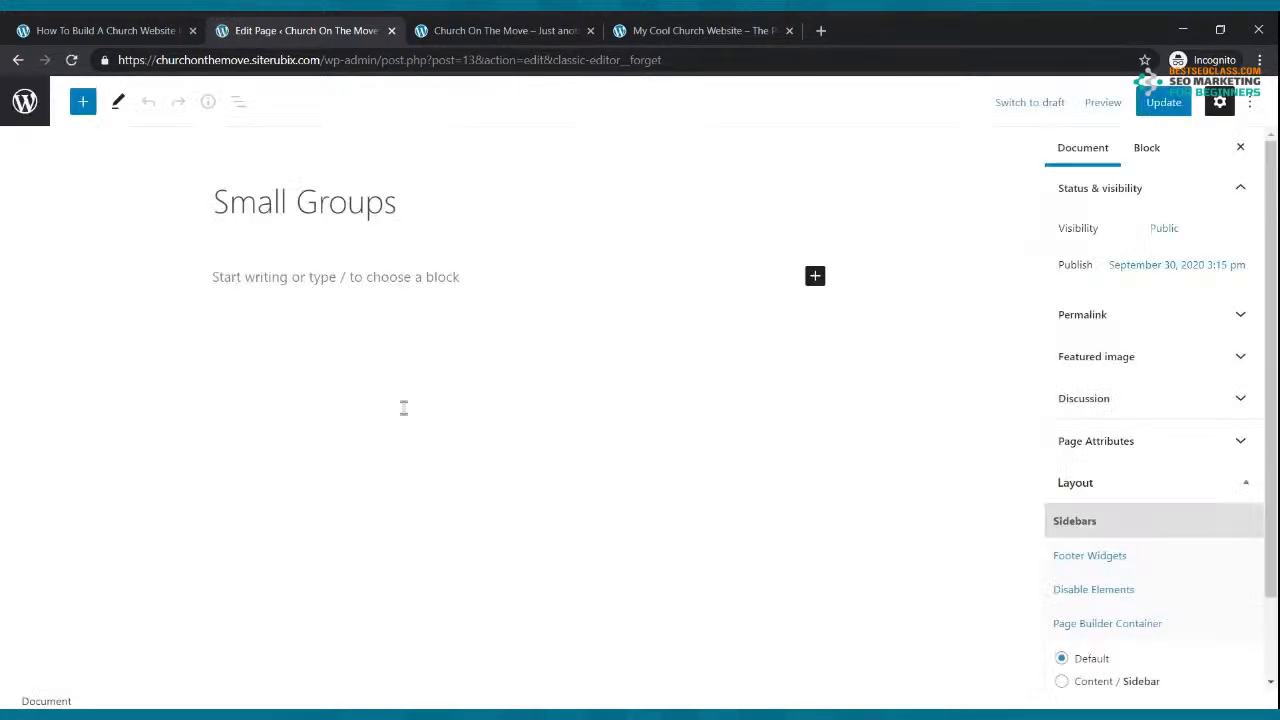
# Step: Add a Columns block with a 33/33/33 three-column layout
pyautogui.click(816, 279)
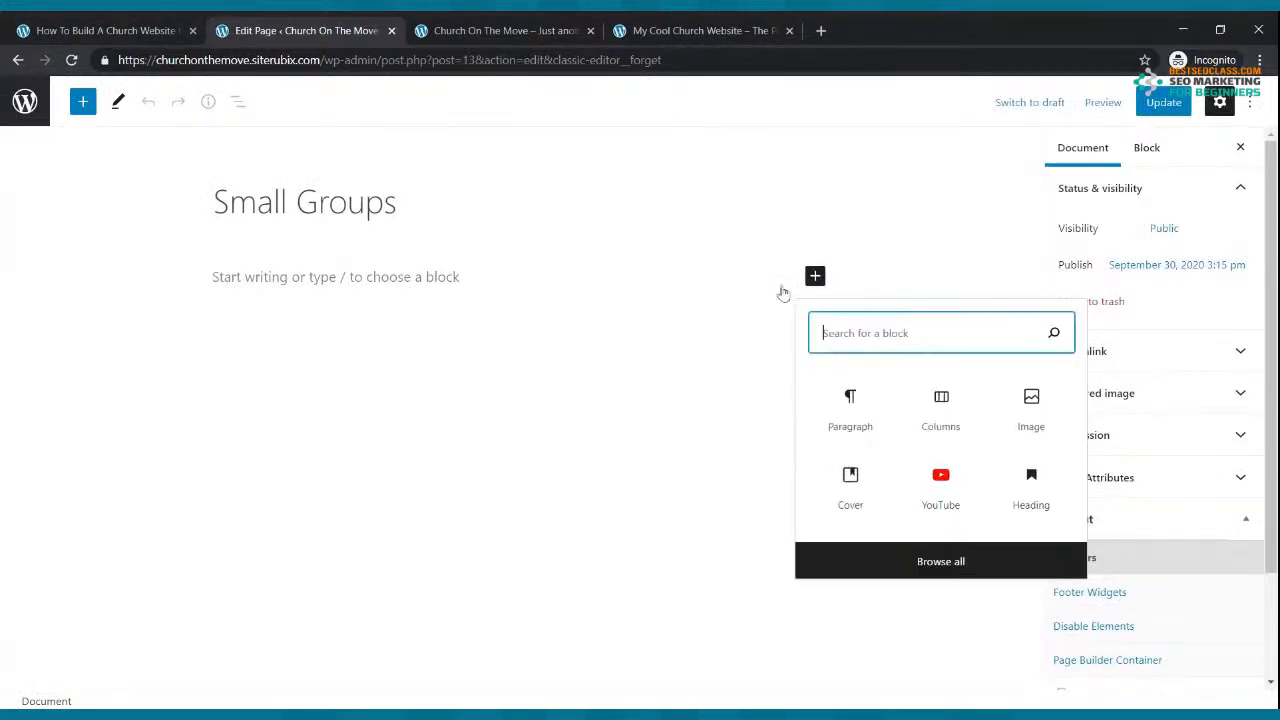
pyautogui.write('col')
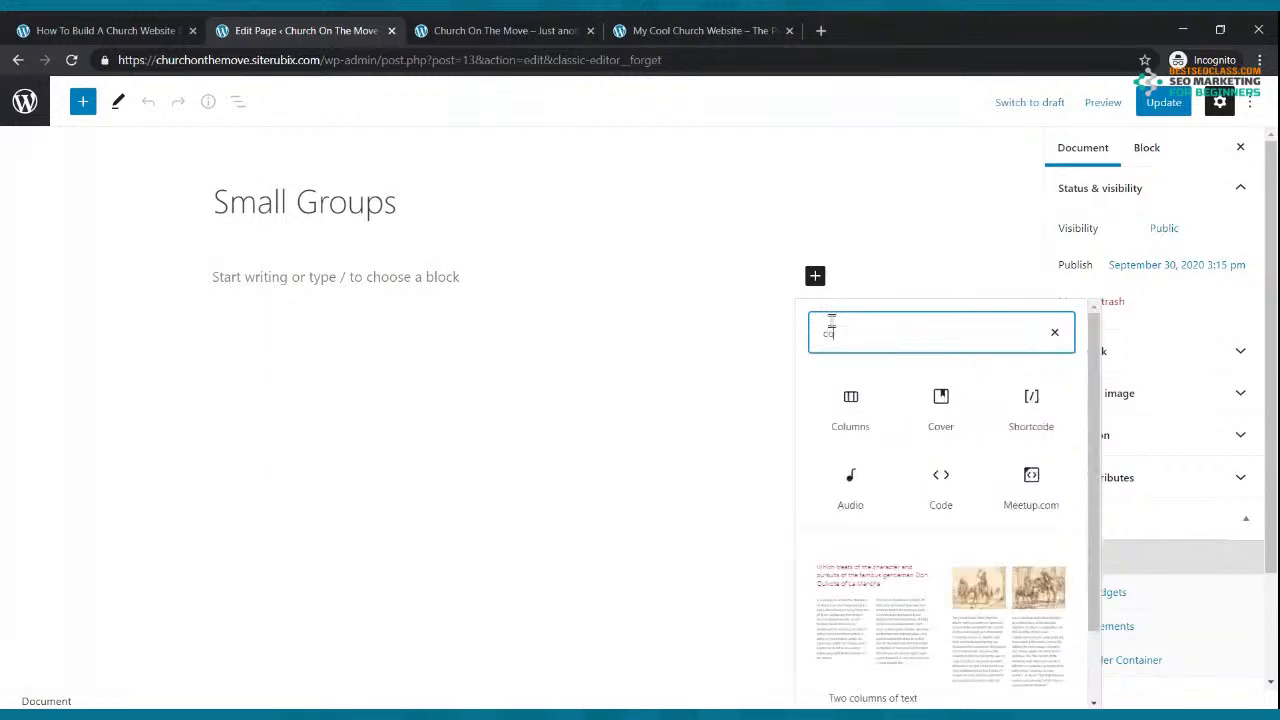
pyautogui.click(850, 405)
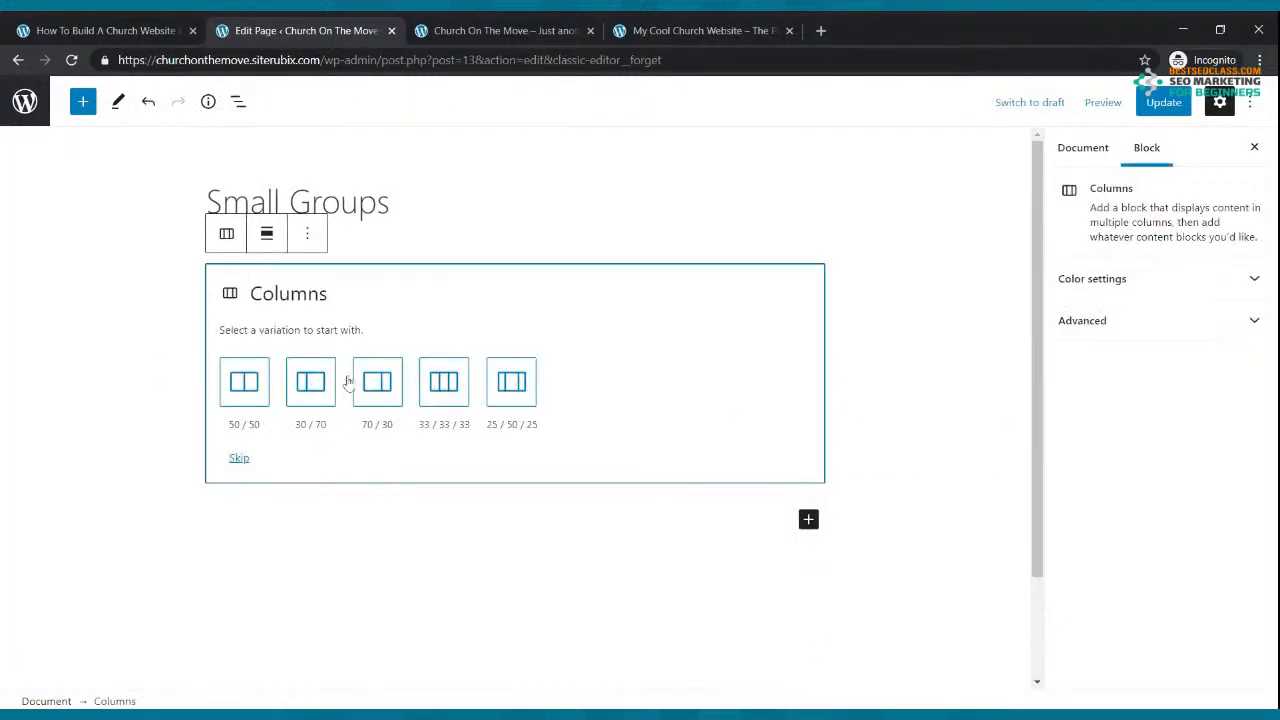
pyautogui.click(434, 382)
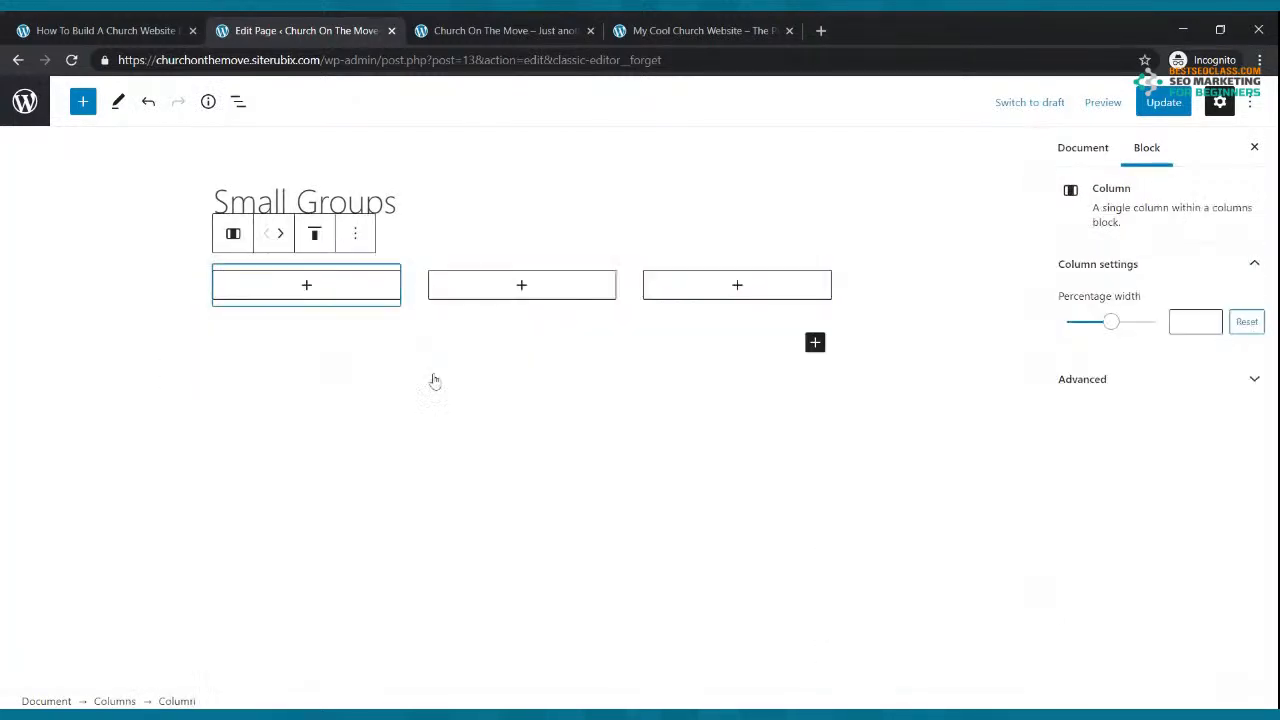
# Step: In the first column, add 'Name: Small On The Move' and the group's two-line address
pyautogui.click(306, 285)
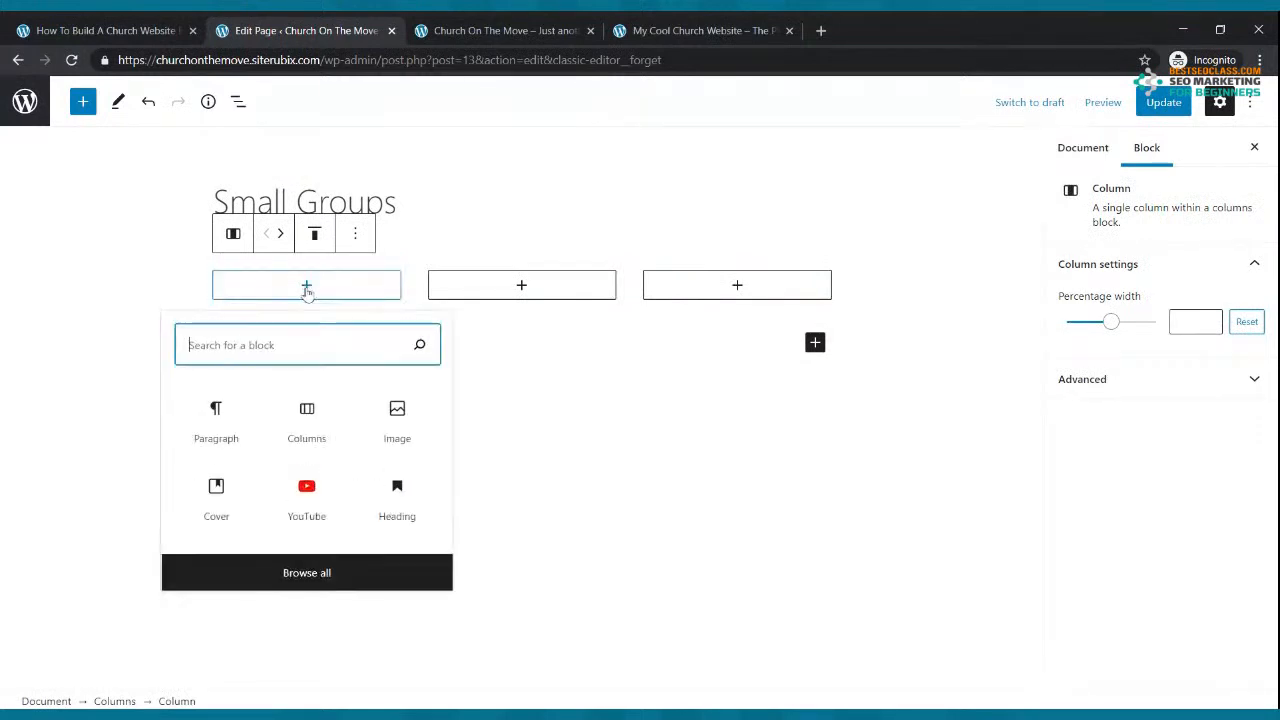
pyautogui.click(222, 432)
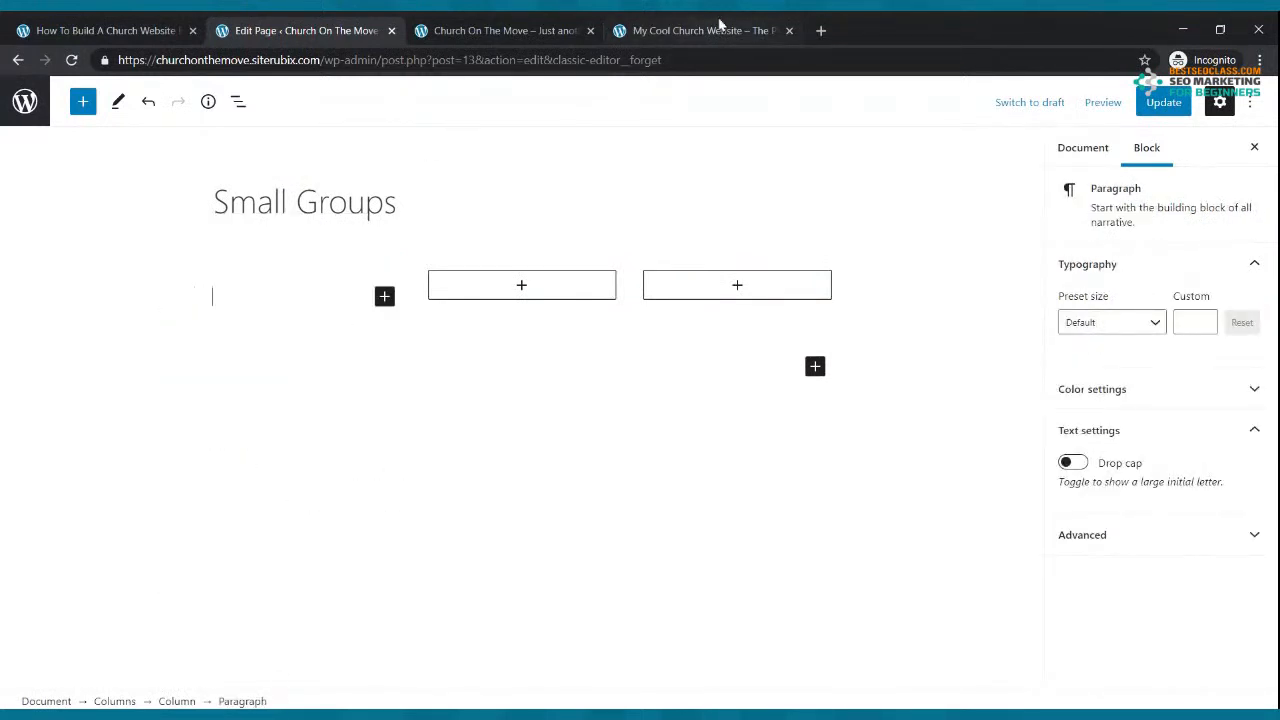
pyautogui.write('Name')
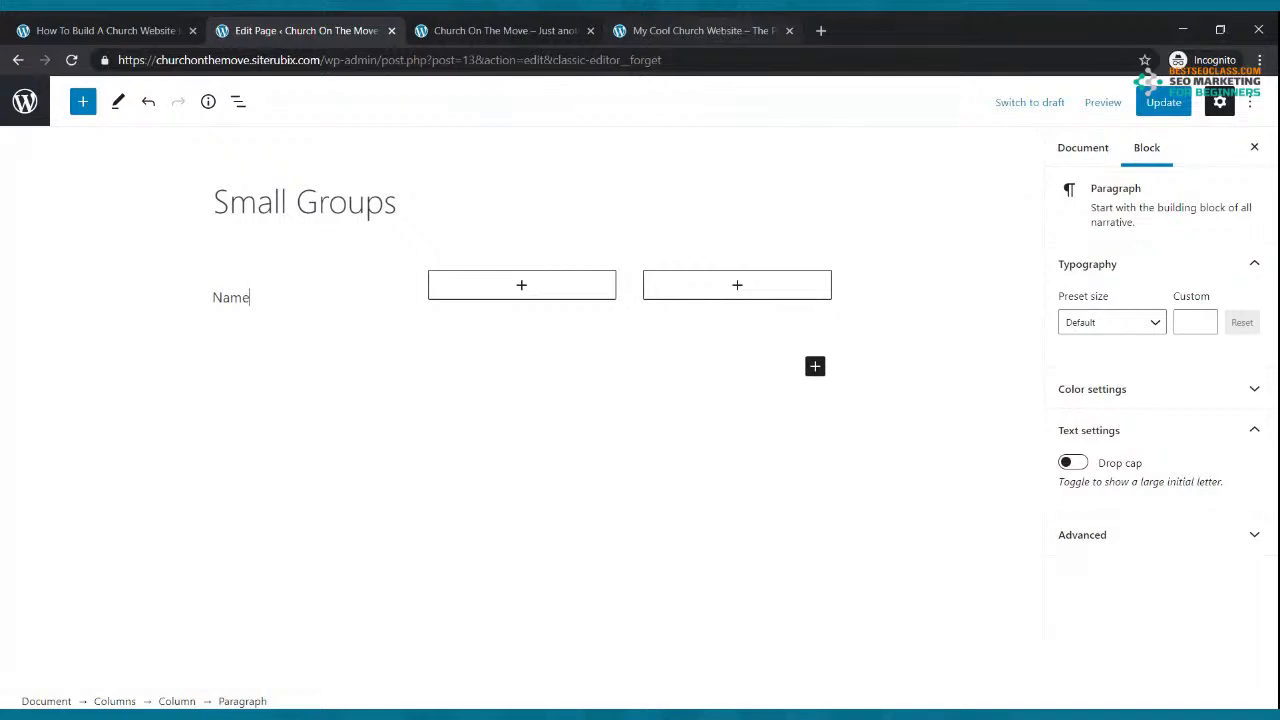
pyautogui.write(': Small On The Move')
pyautogui.press('Return')
pyautogui.write('Ad')
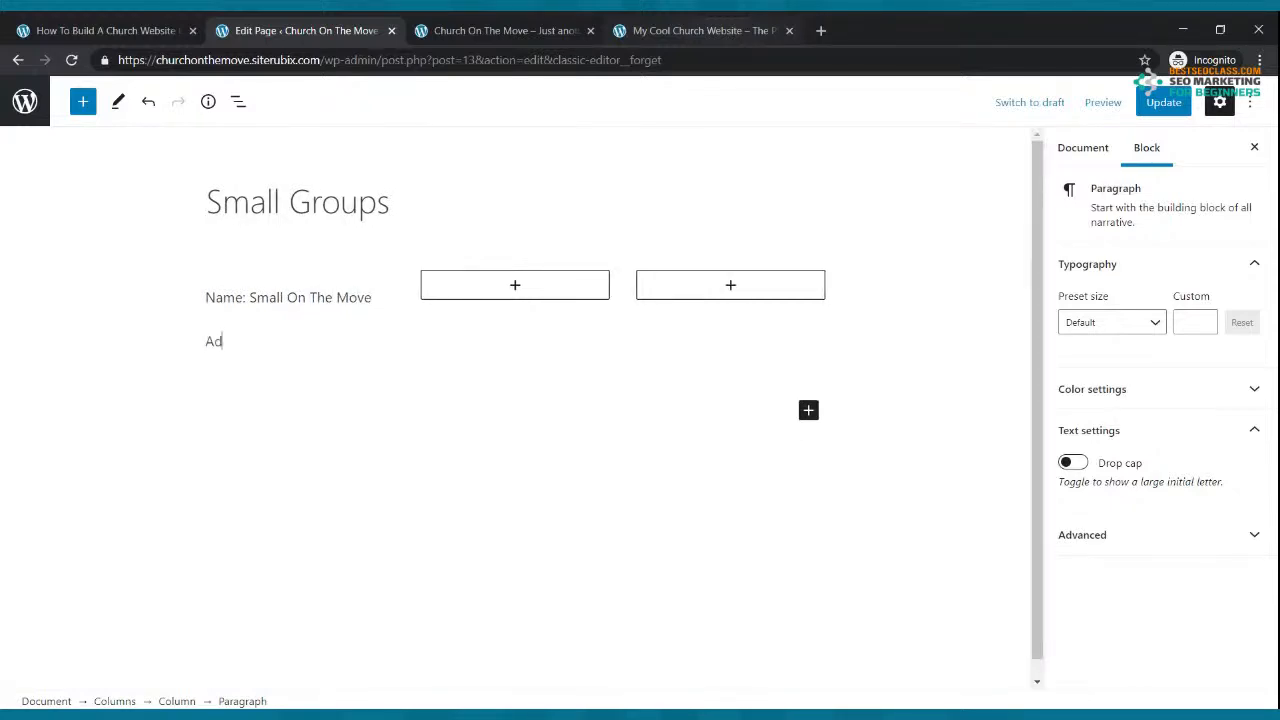
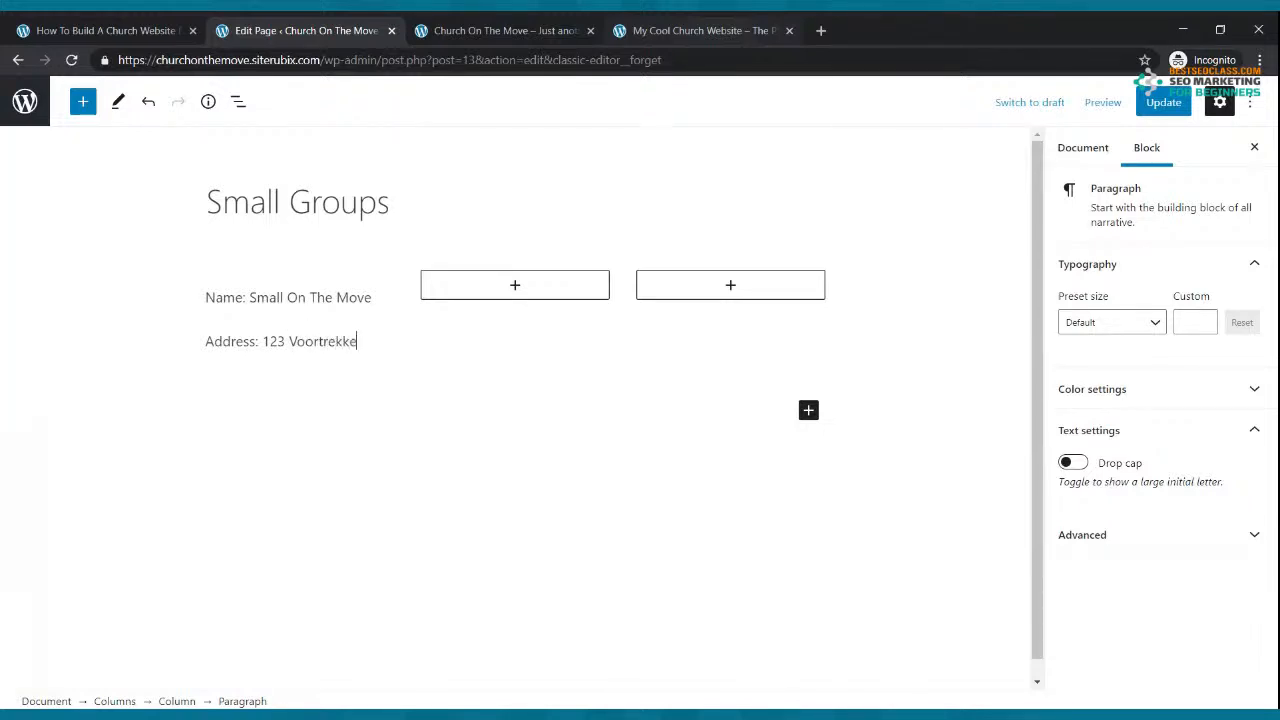
pyautogui.hotkey('shift', 'Return')
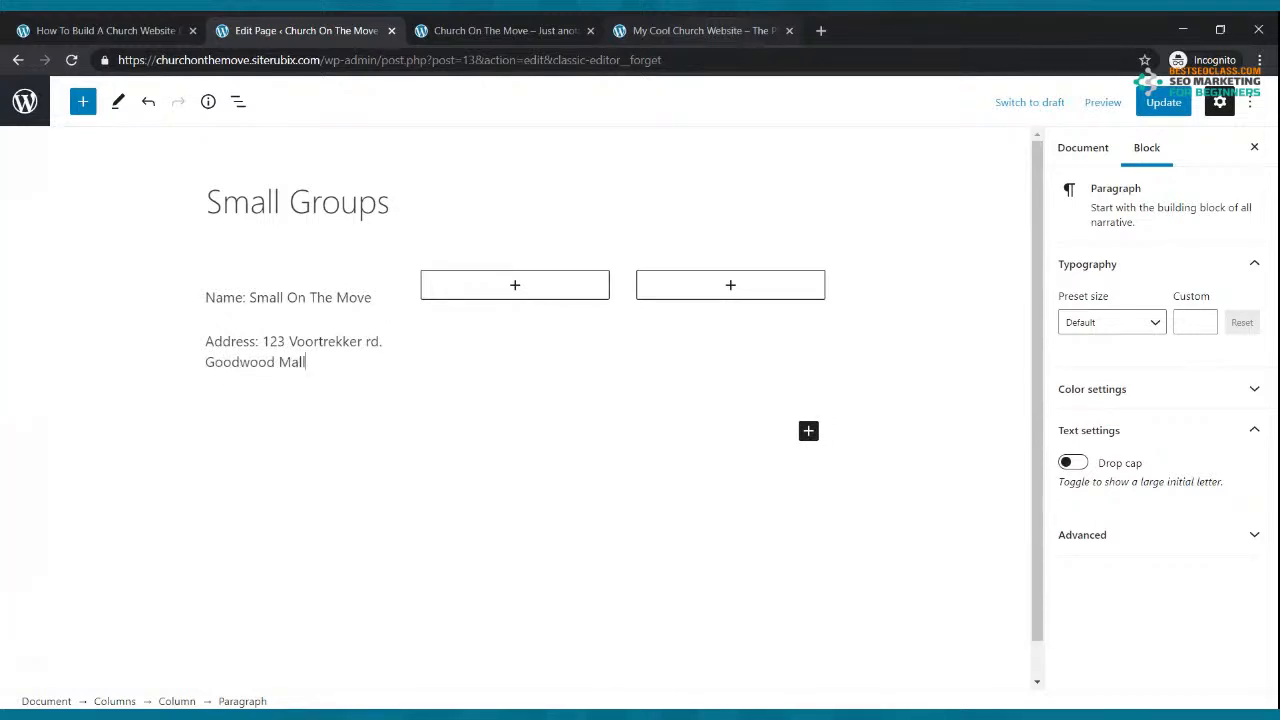
# Step: Add 'Time: Tuesdays at 7:00pm' and a Contact line below the address
pyautogui.press('Return')
pyautogui.write('Time')
pyautogui.write(': Tuesd')
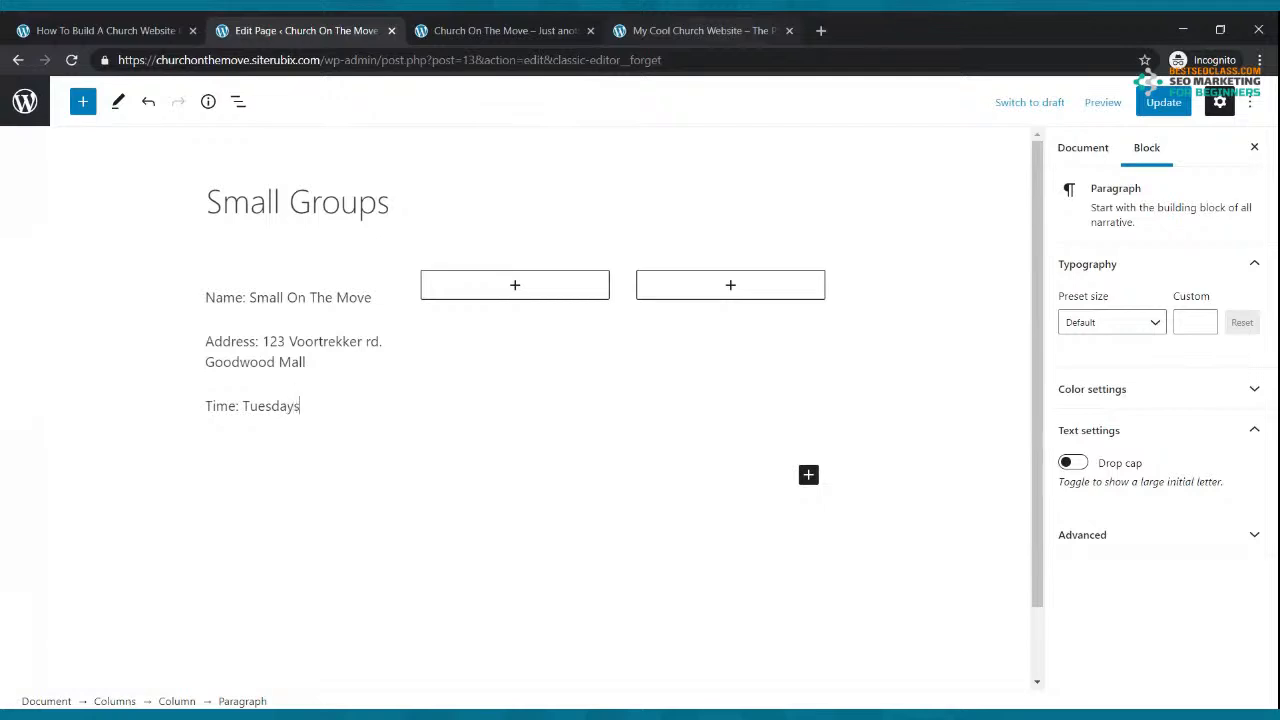
pyautogui.write('ays at 7:00pm')
pyautogui.press('Return')
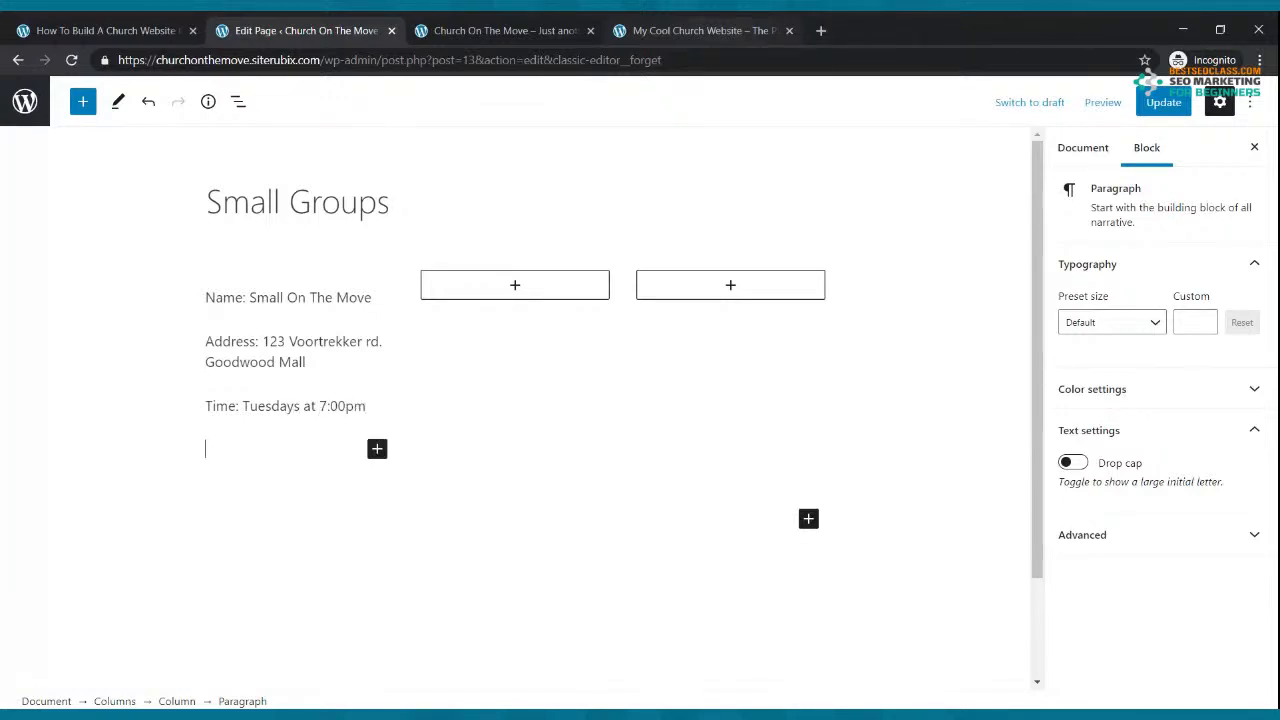
pyautogui.write('Contact: Brother ')
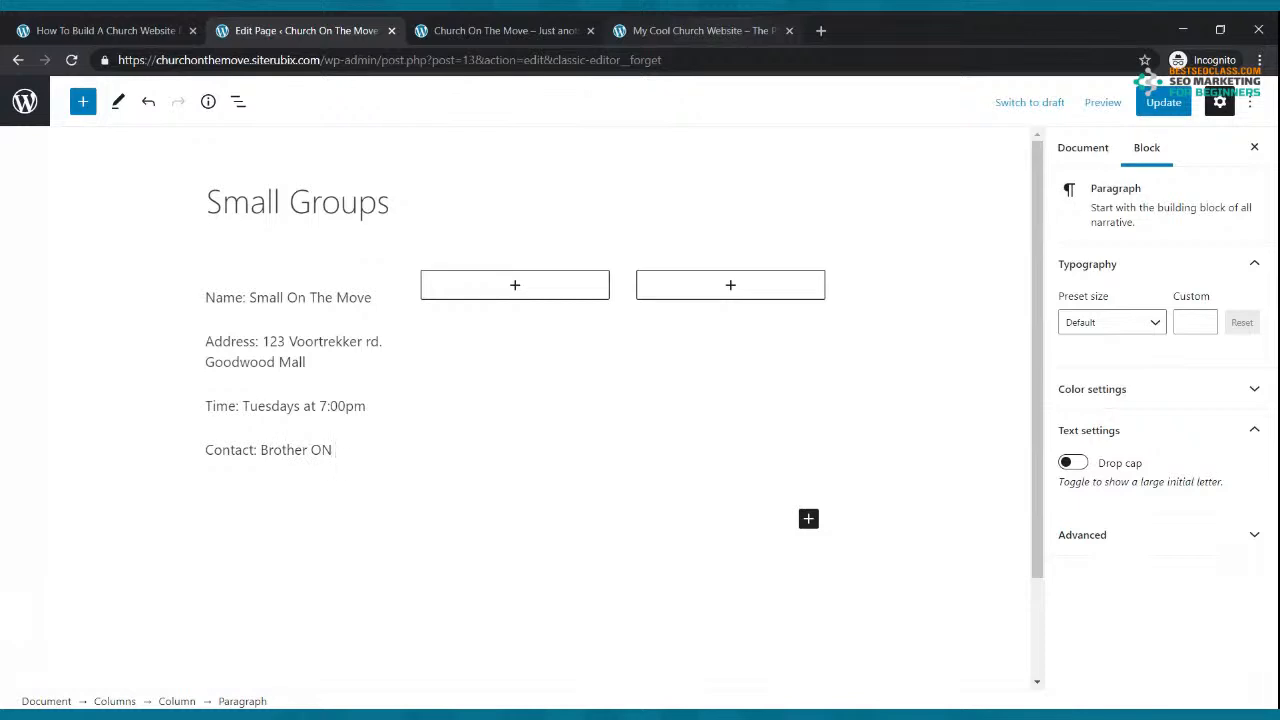
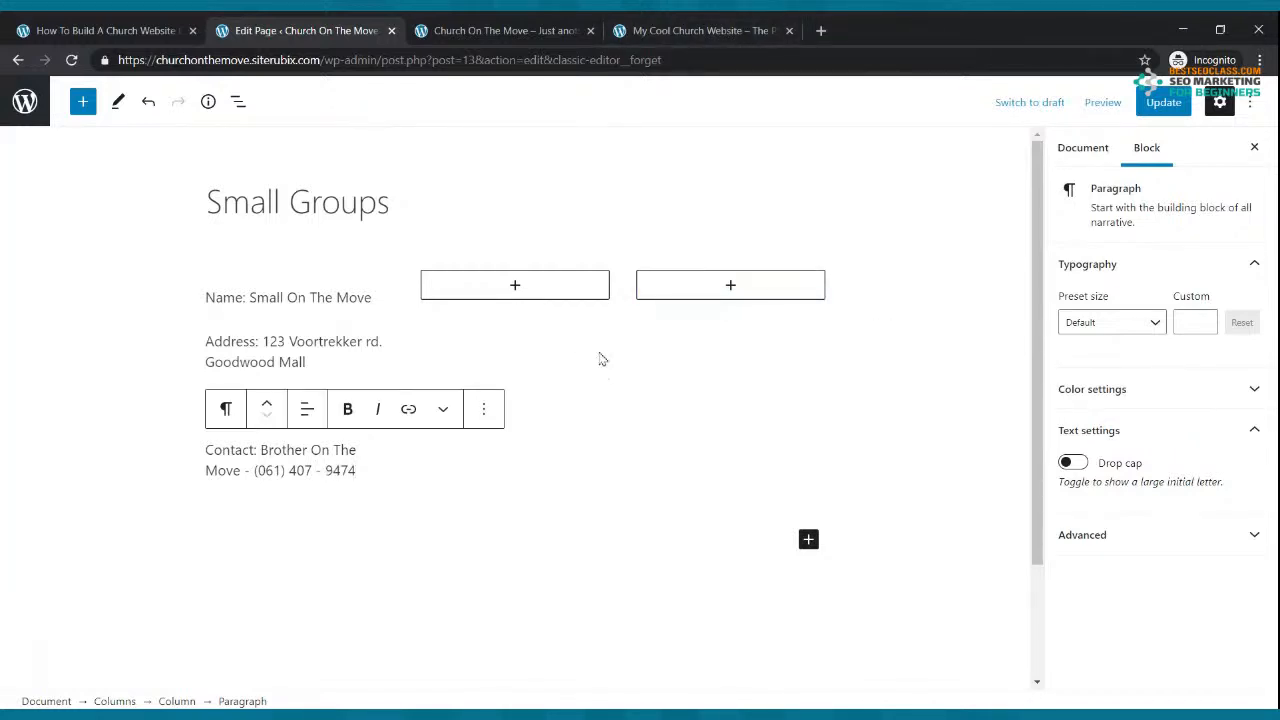
# Step: Update the page and copy the first column's four detail paragraphs into the middle column
pyautogui.click(1147, 104)
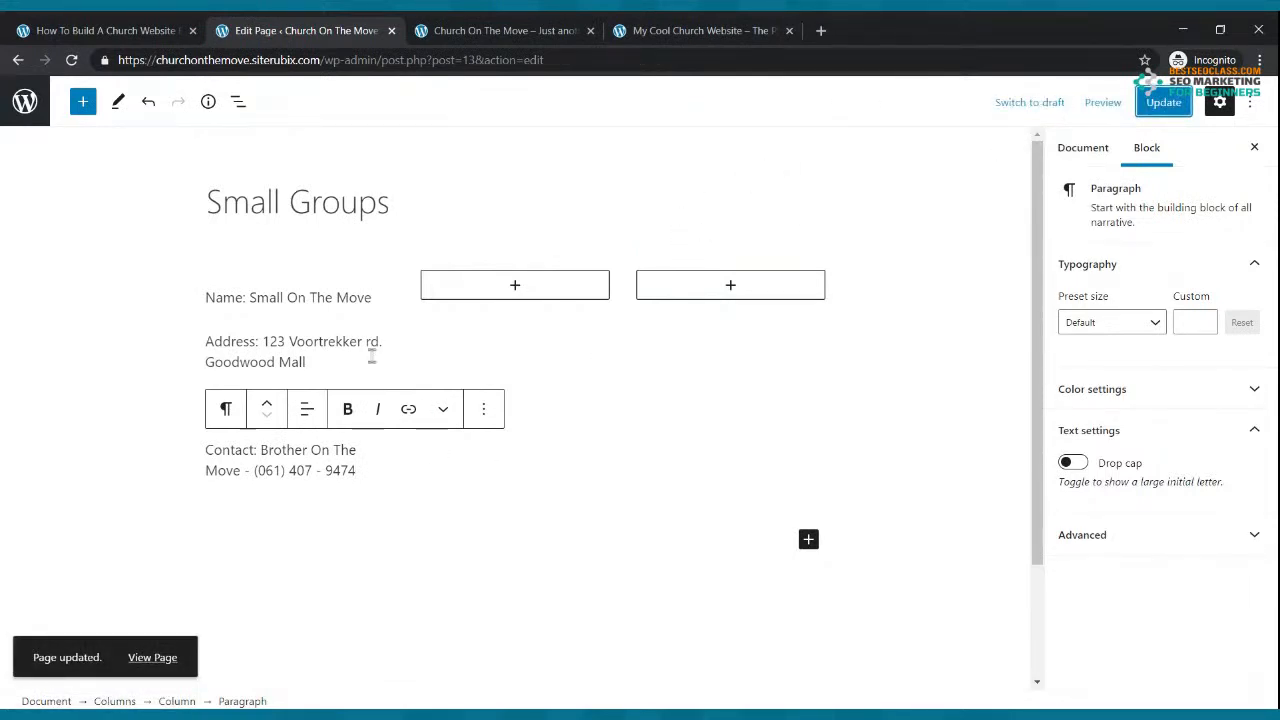
pyautogui.click(301, 317)
pyautogui.click(598, 318)
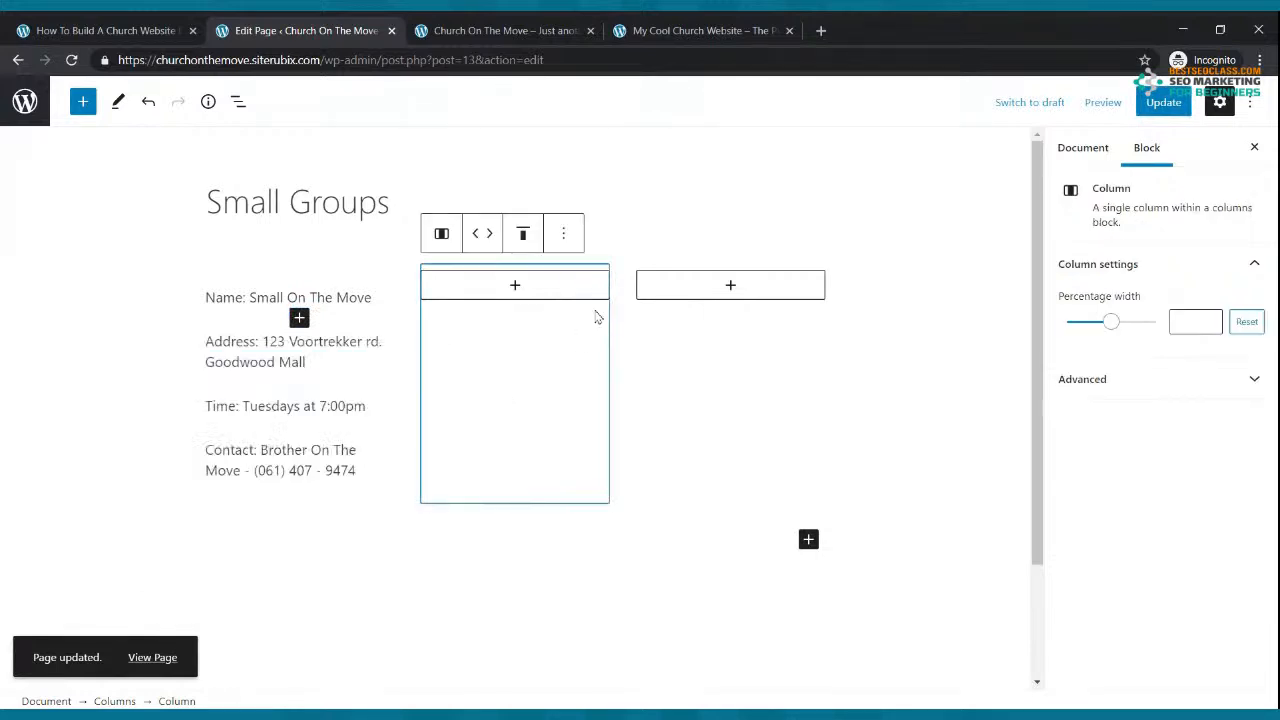
pyautogui.moveTo(206, 295); pyautogui.dragTo(397, 460)
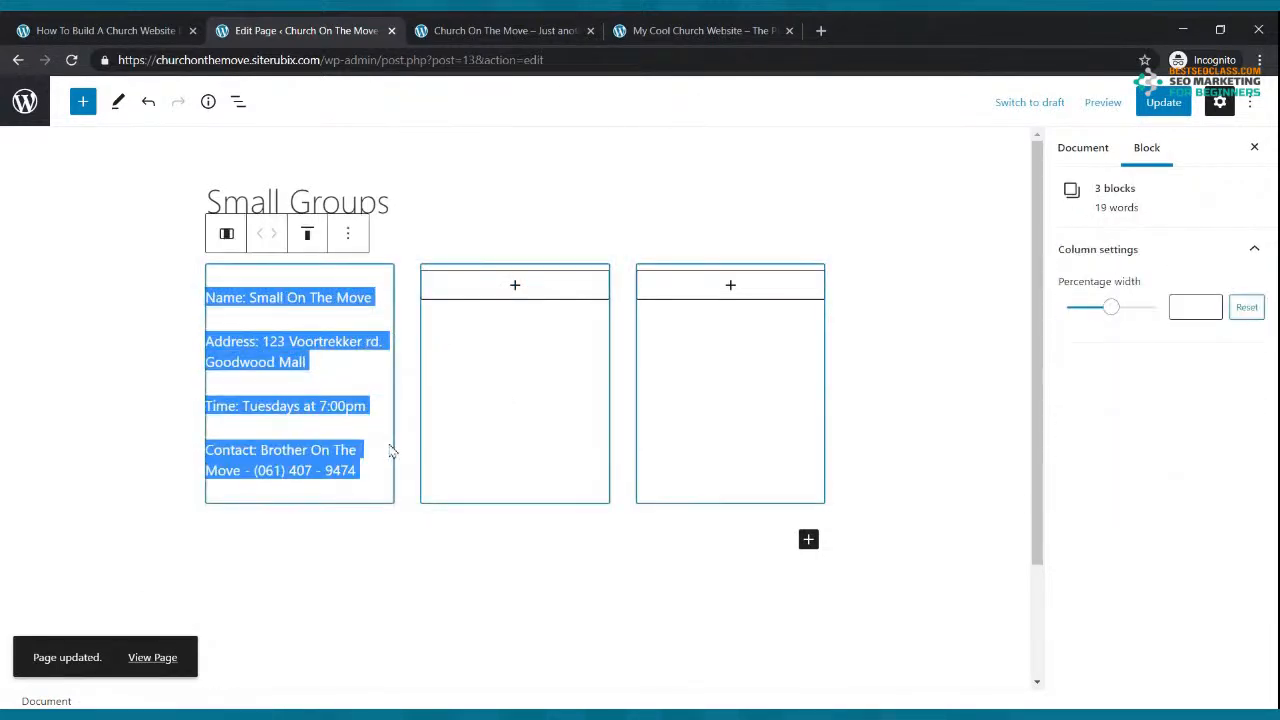
pyautogui.hotkey('ctrl', 'c')
pyautogui.click(514, 288)
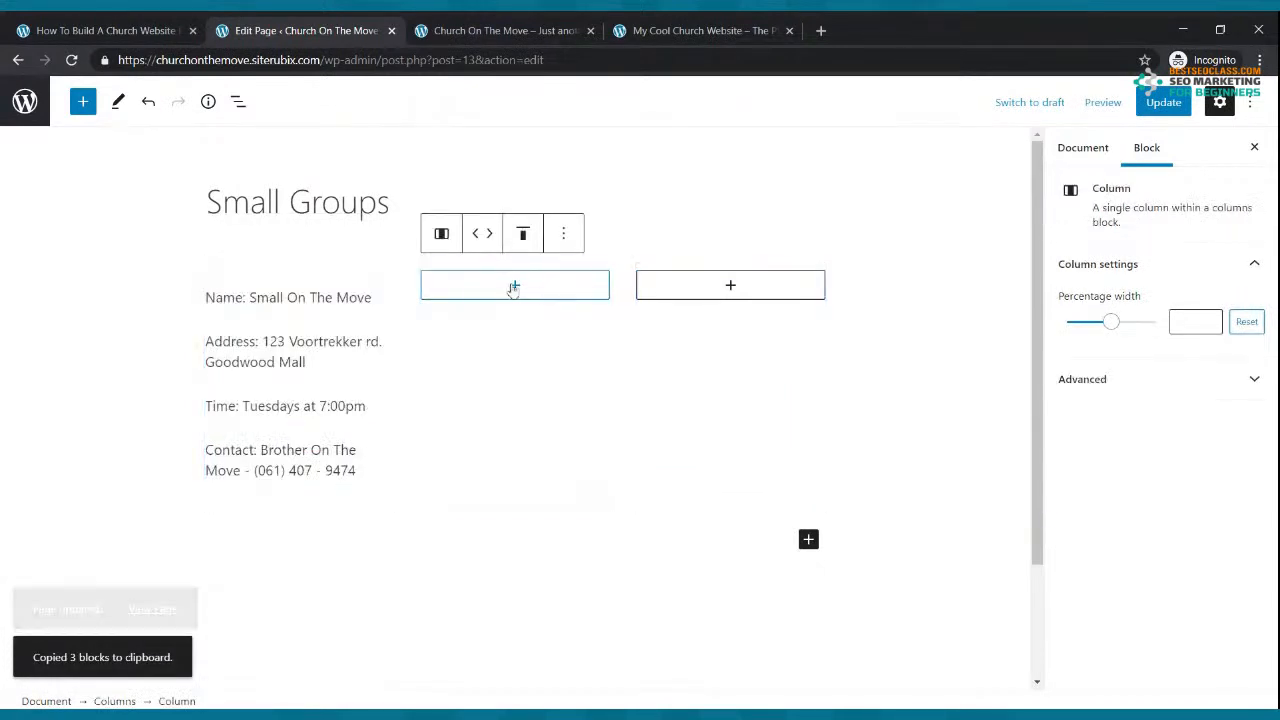
pyautogui.click(515, 286)
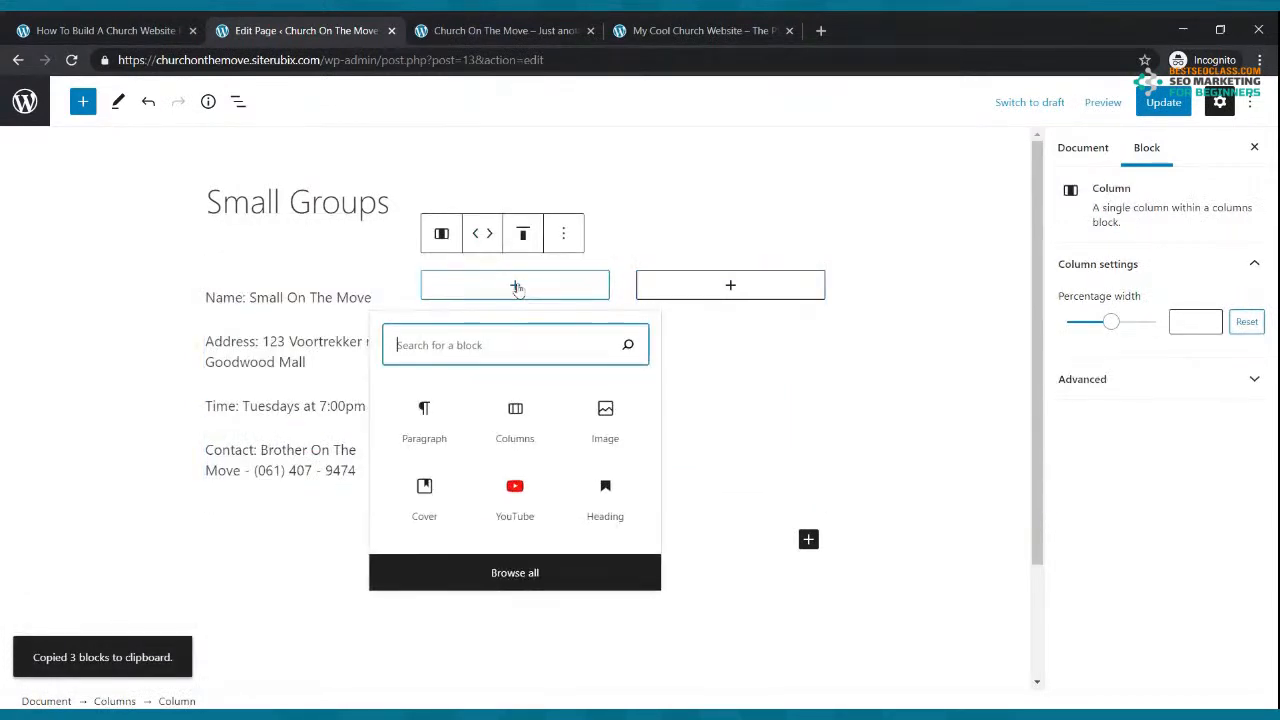
pyautogui.click(434, 420)
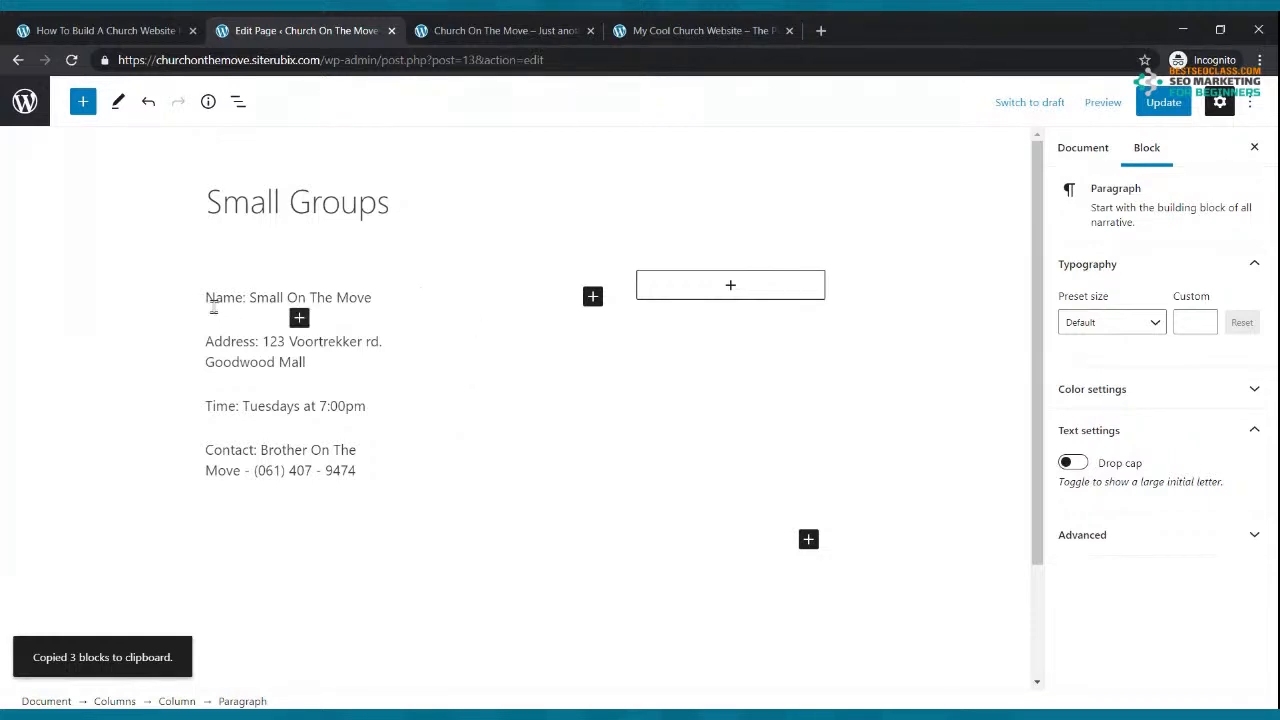
pyautogui.moveTo(206, 297); pyautogui.dragTo(360, 470)
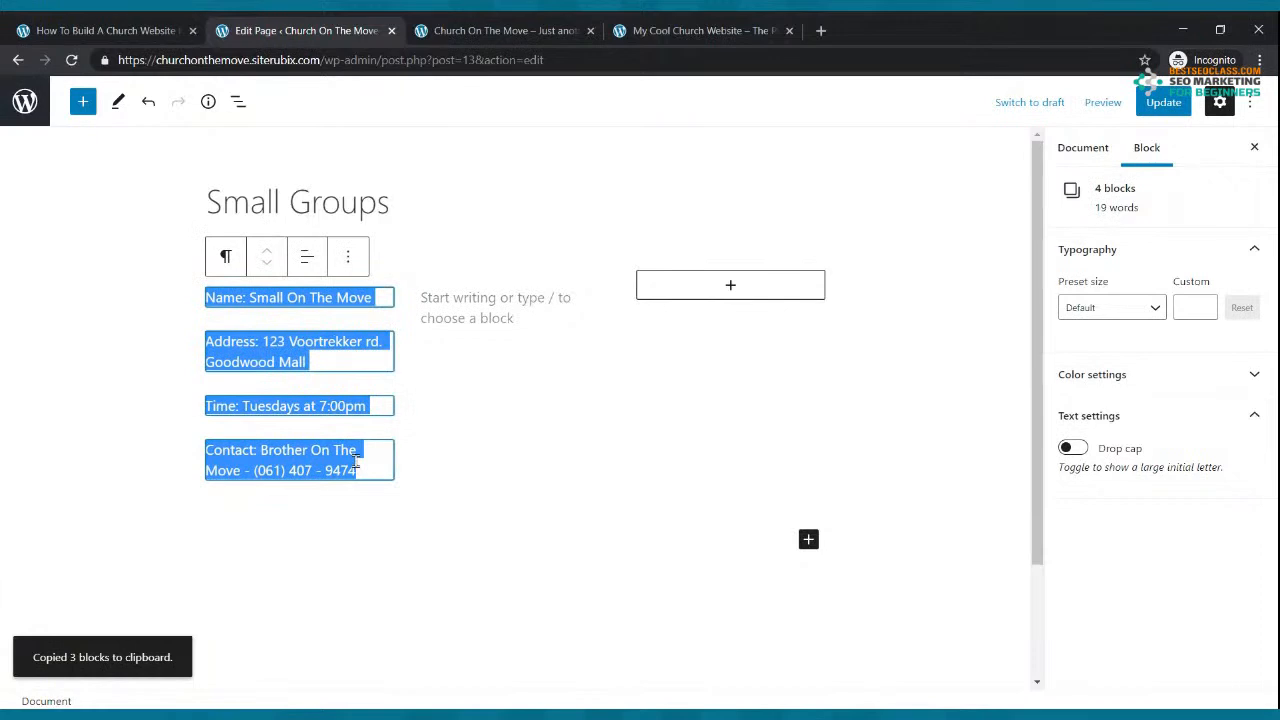
pyautogui.hotkey('ctrl', 'c')
pyautogui.click(522, 318)
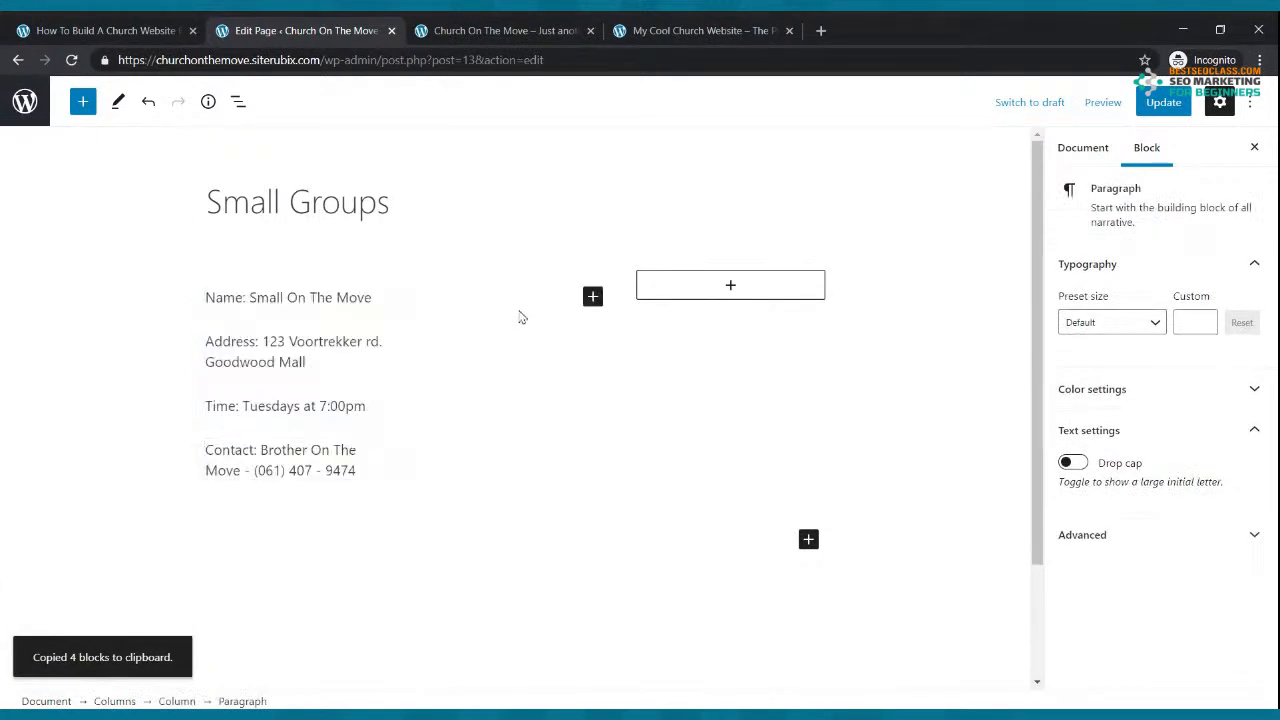
pyautogui.hotkey('ctrl', 'v')
# Step: Paste the details into the third column and rename groups to The On Fire Group and The Cool Bible Study
pyautogui.click(730, 286)
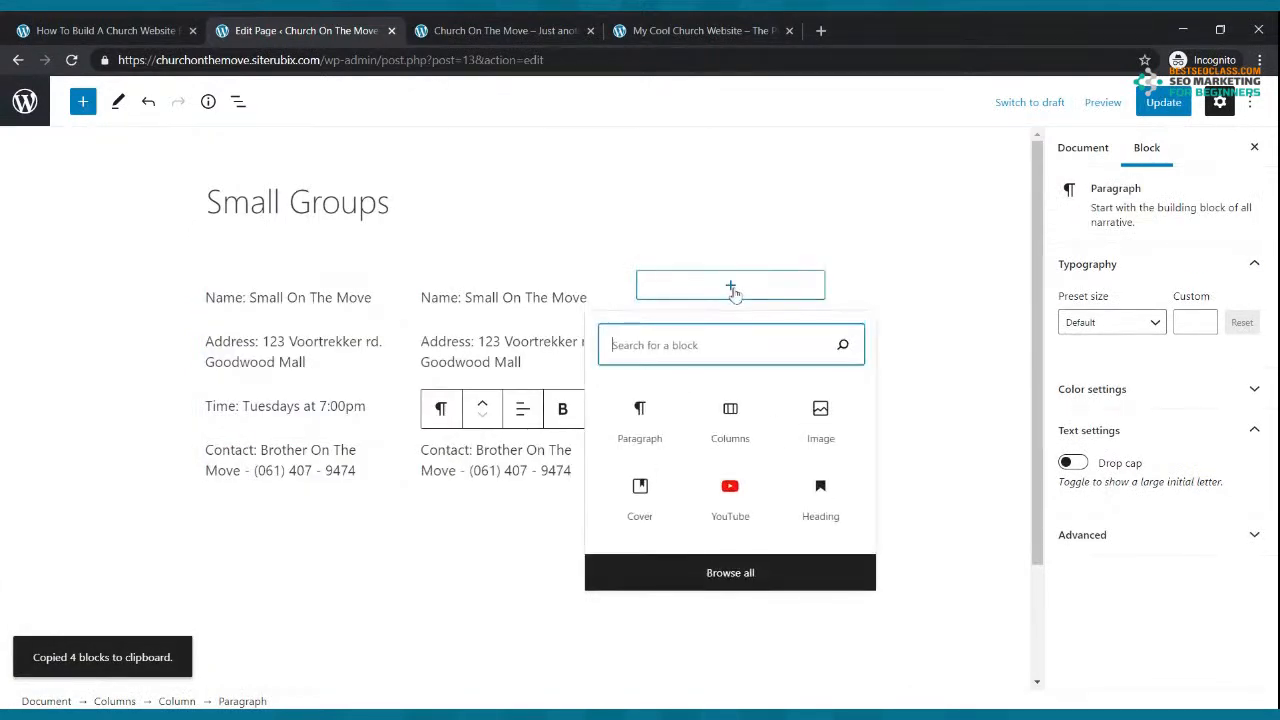
pyautogui.click(640, 420)
pyautogui.hotkey('ctrl', 'v')
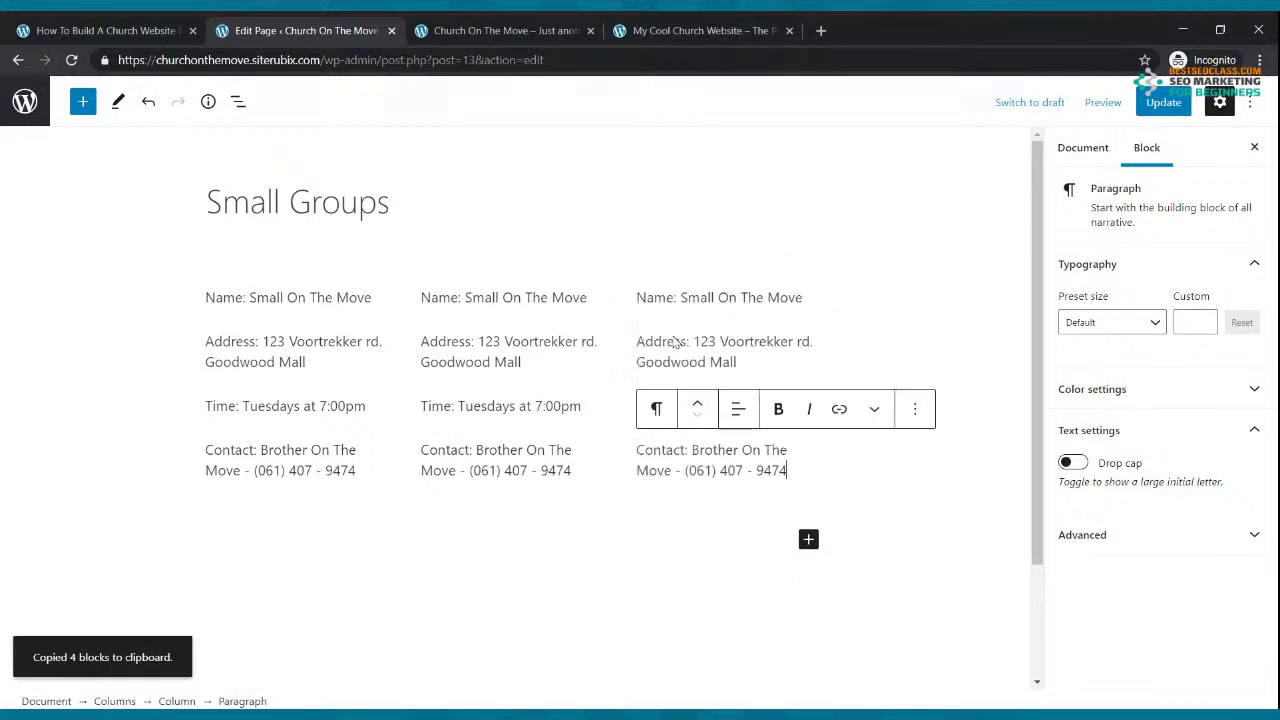
pyautogui.moveTo(465, 297); pyautogui.dragTo(600, 307)
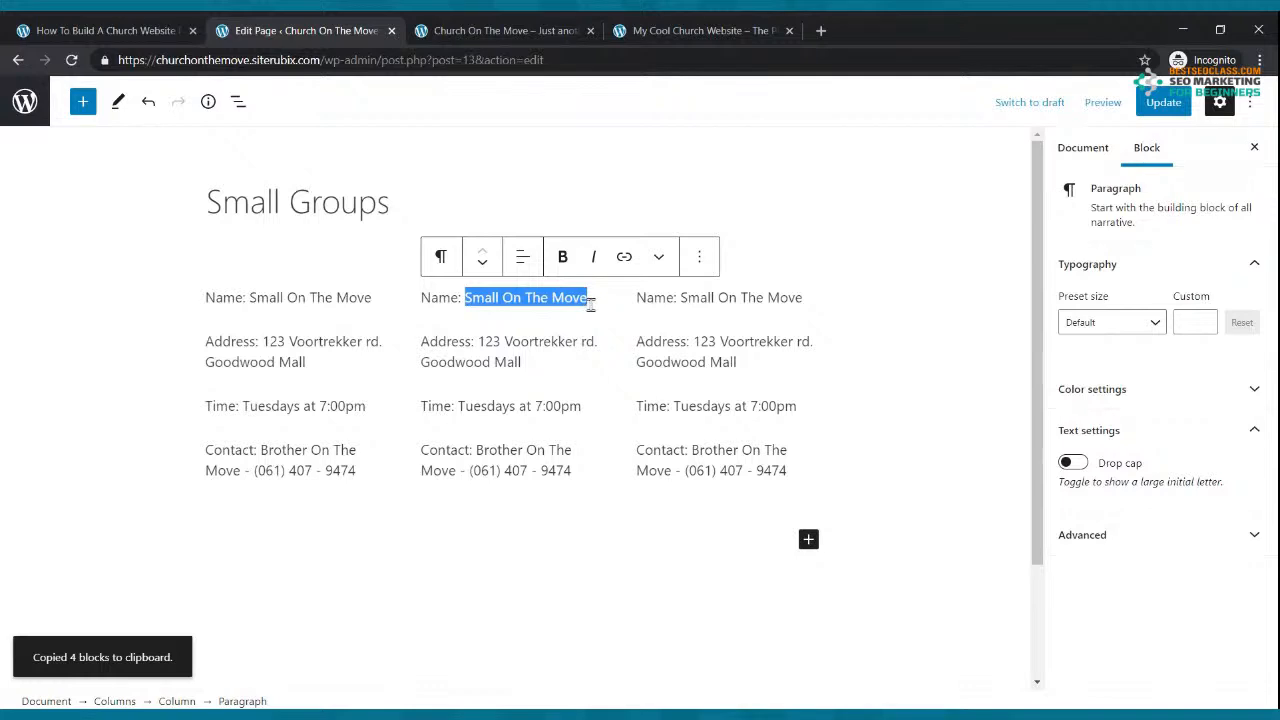
pyautogui.write('The On Fire Group')
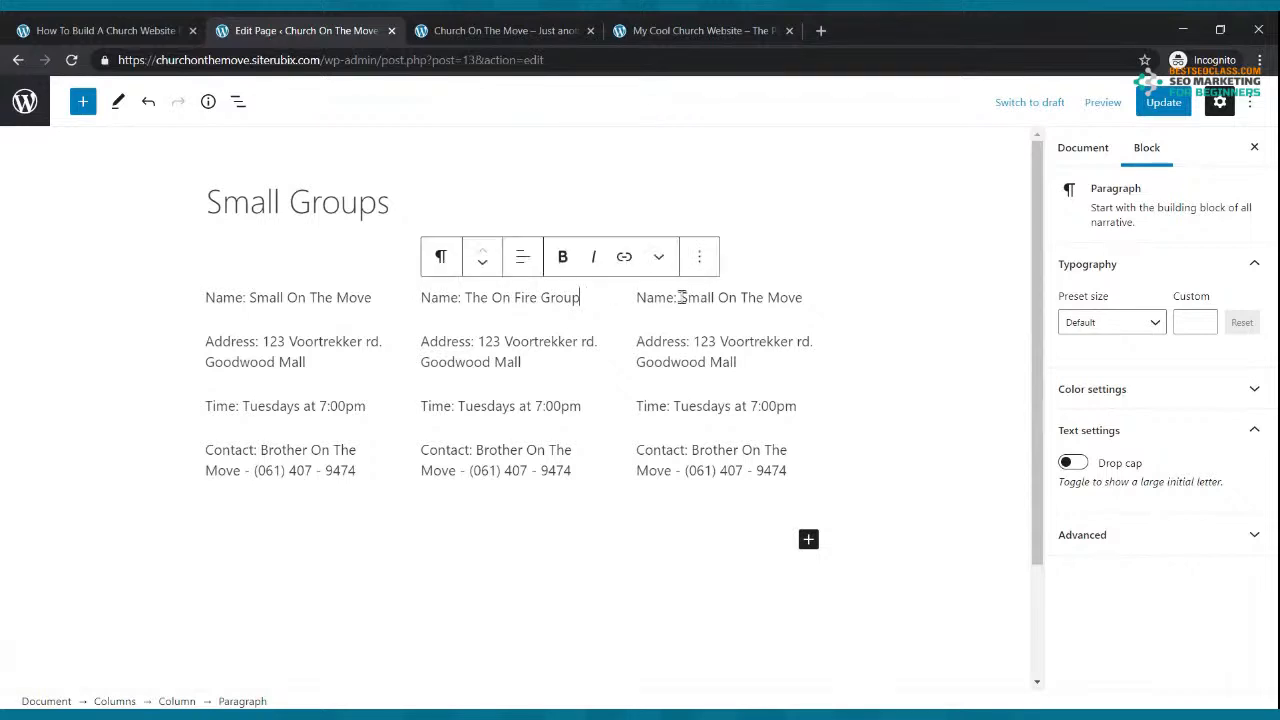
pyautogui.moveTo(679, 297); pyautogui.dragTo(797, 315)
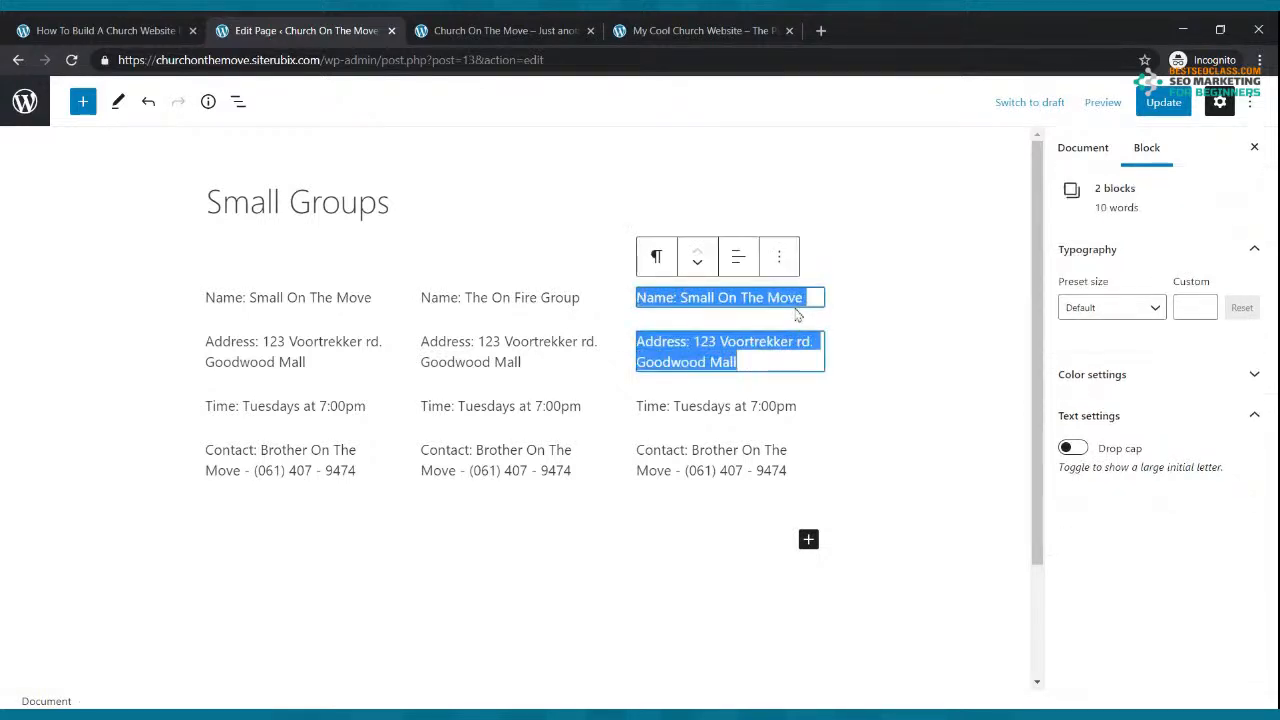
pyautogui.click(812, 300)
pyautogui.press('BackSpace')
pyautogui.press('BackSpace')
pyautogui.press('BackSpace')
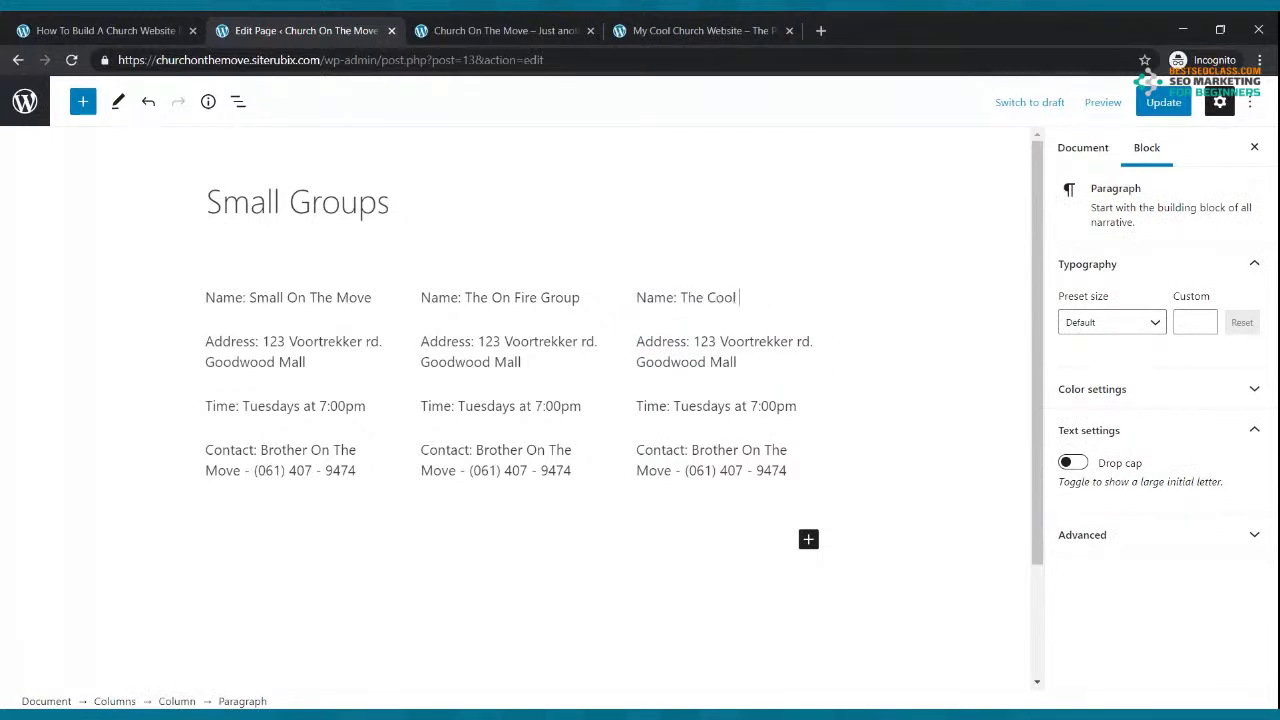
pyautogui.write('tudy')
# Step: Update the page and view Small Groups on the live site
pyautogui.click(1163, 102)
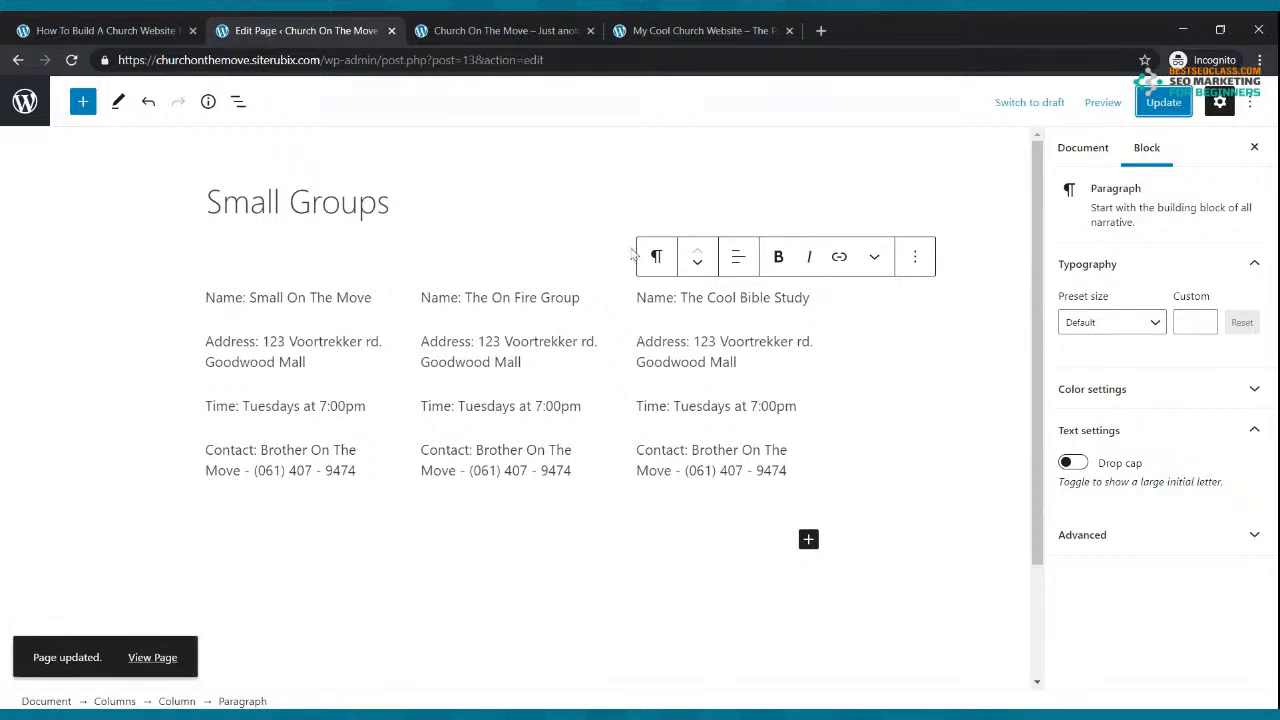
pyautogui.click(490, 31)
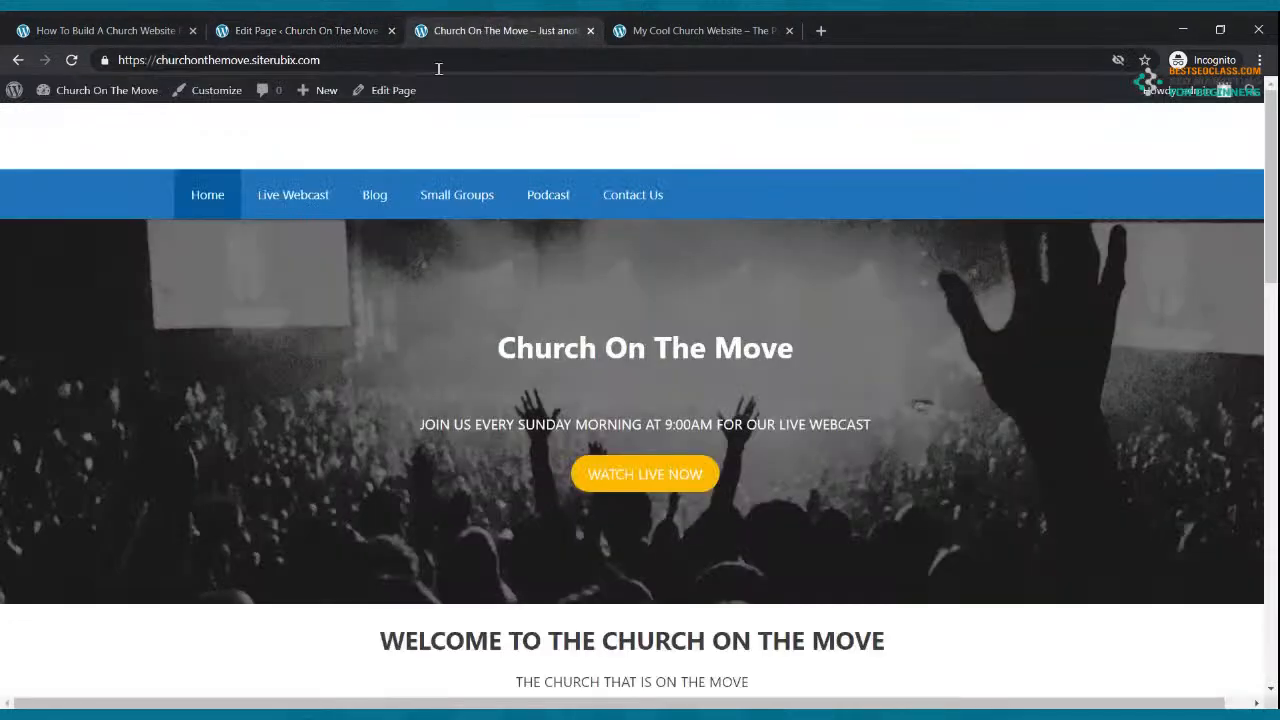
pyautogui.click(448, 204)
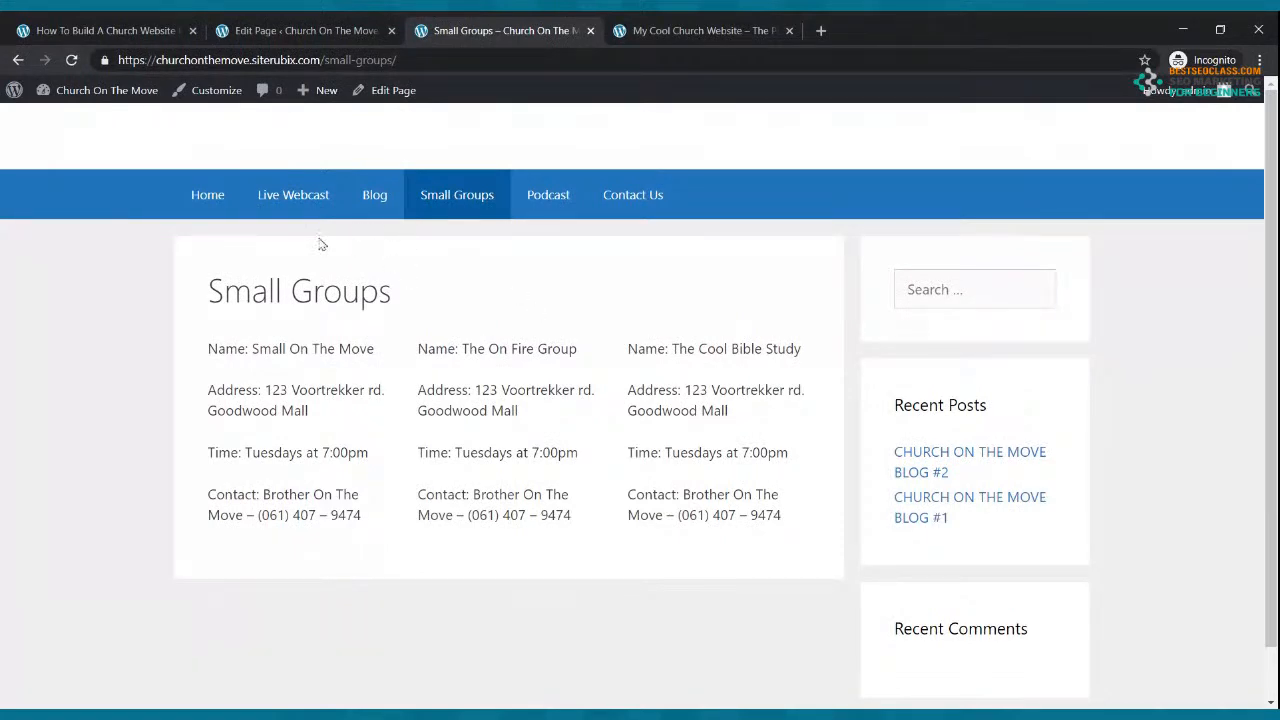
# Step: Open the empty Podcast page in the block editor from the Pages list
pyautogui.click(207, 198)
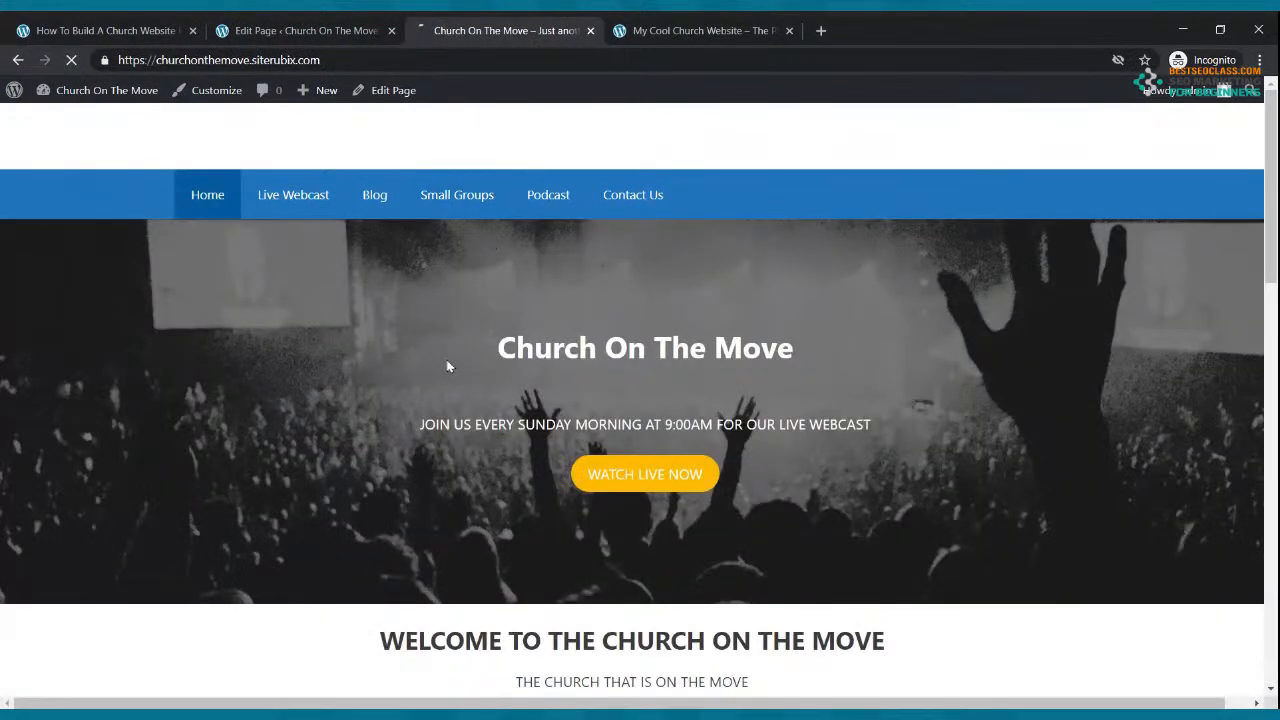
pyautogui.click(329, 28)
pyautogui.click(30, 95)
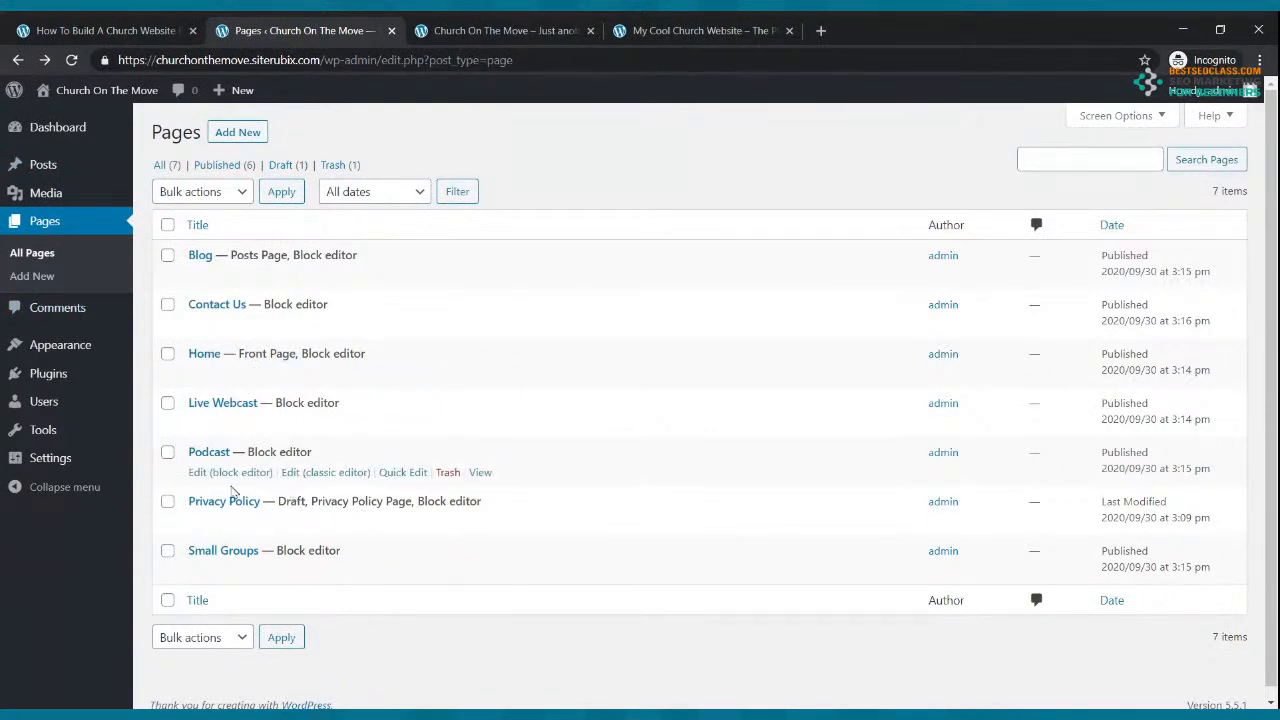
pyautogui.click(221, 475)
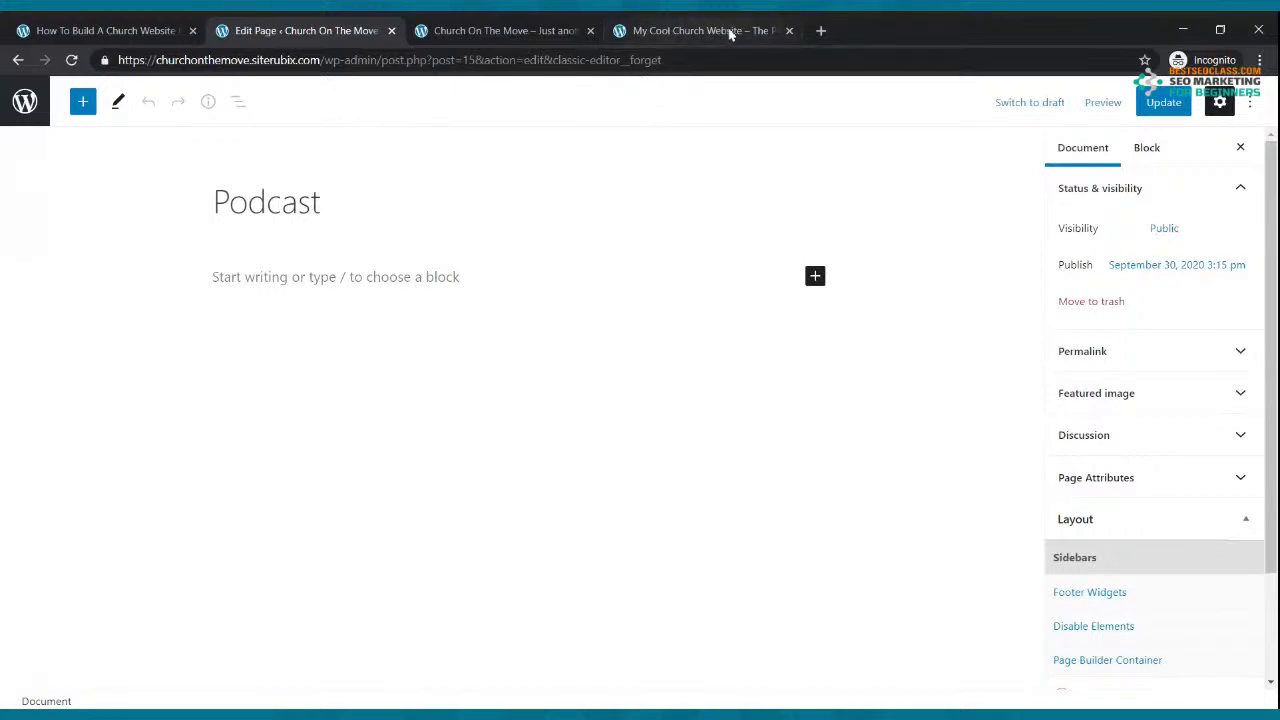
pyautogui.click(820, 30)
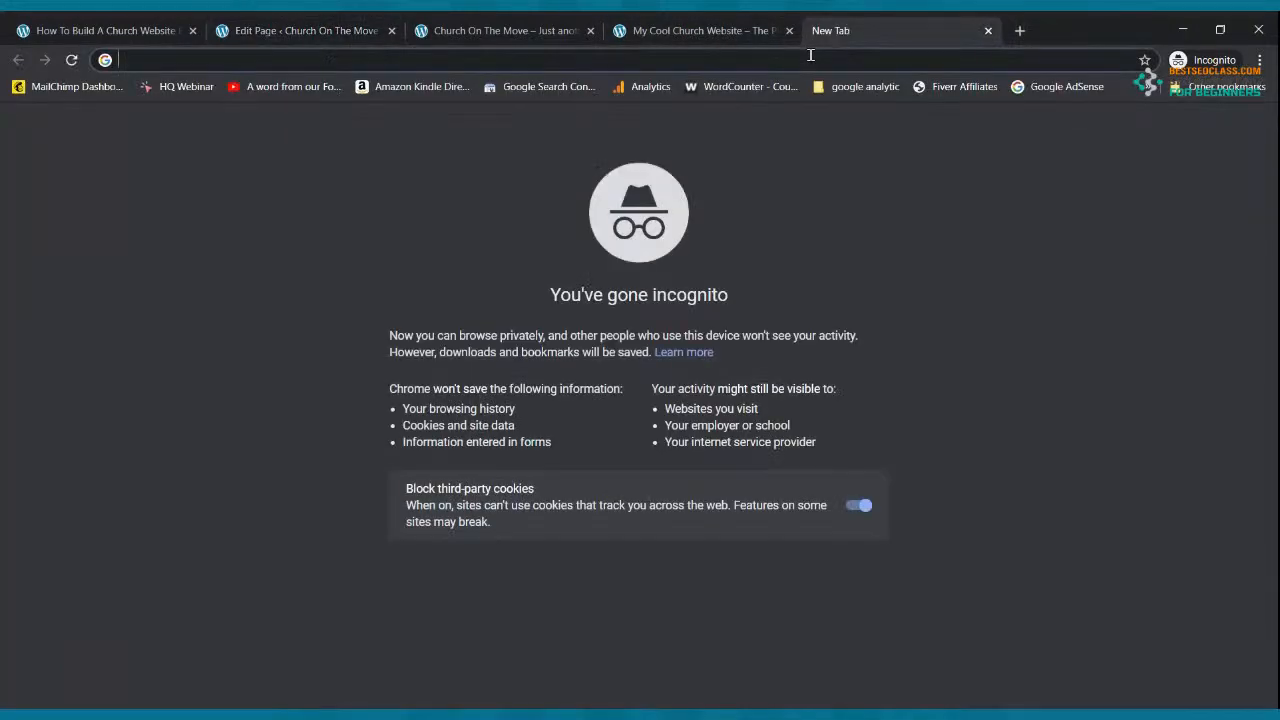
# Step: Load spreaker.com and sign in with the saved login details
pyautogui.write('spreak')
pyautogui.press('Return')
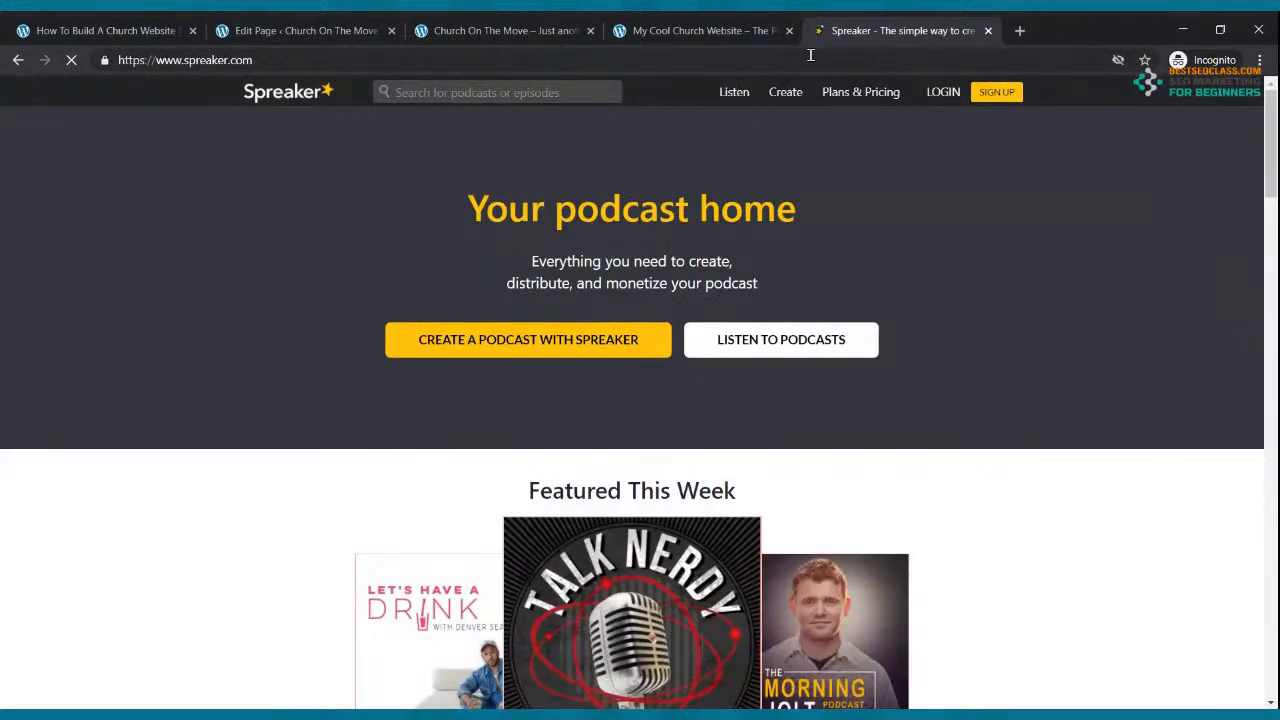
pyautogui.click(946, 95)
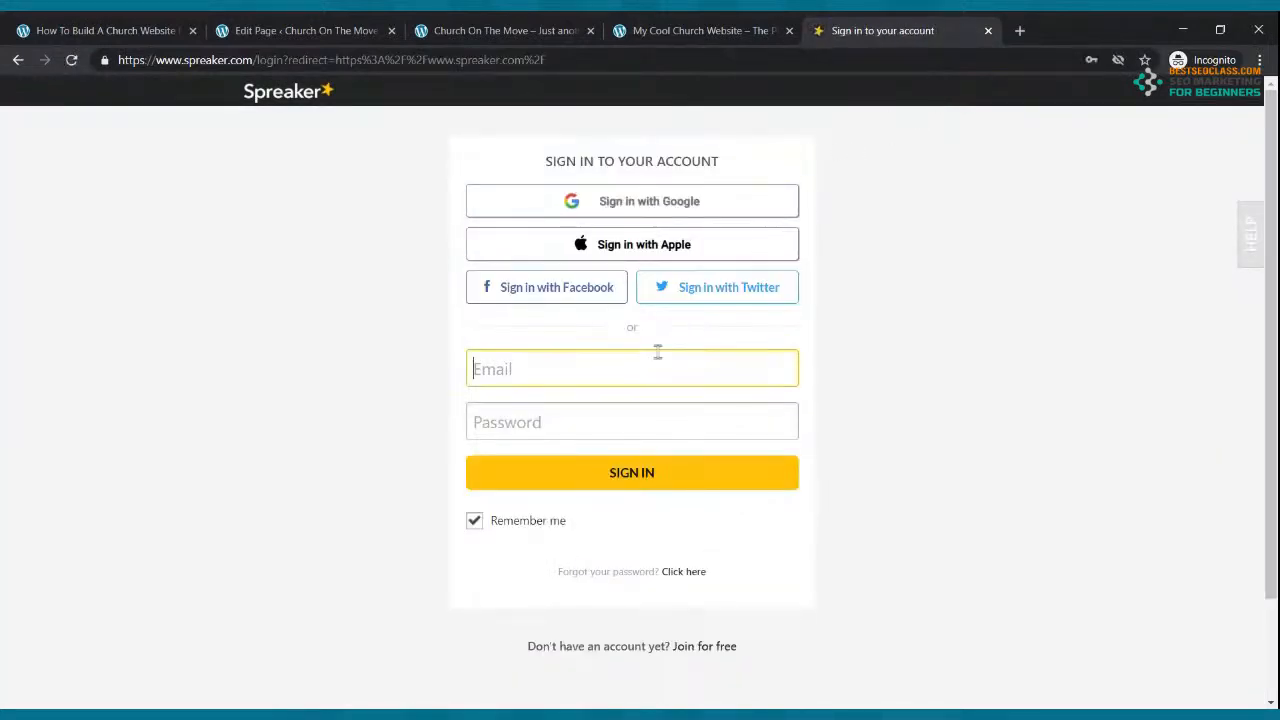
pyautogui.click(640, 400)
pyautogui.click(636, 475)
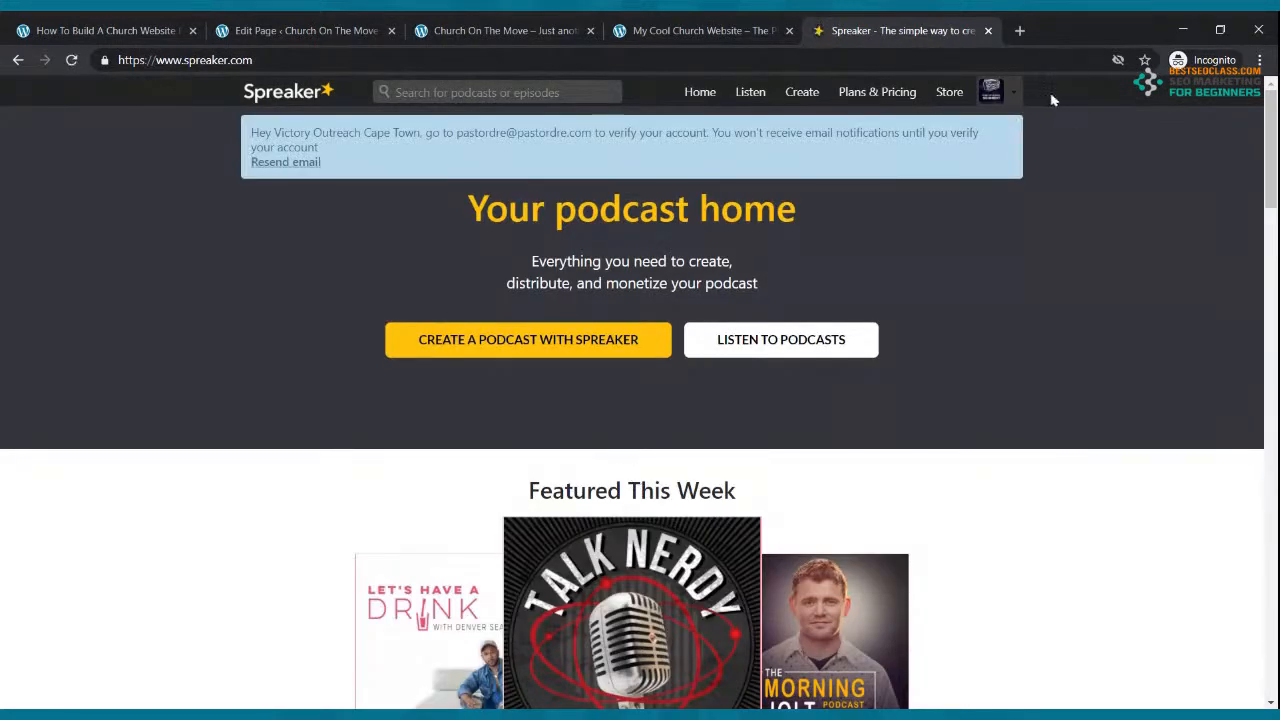
# Step: Copy the Rise Up Radio Segment RSS feed address from the Spreaker dashboard
pyautogui.click(1017, 95)
pyautogui.click(956, 148)
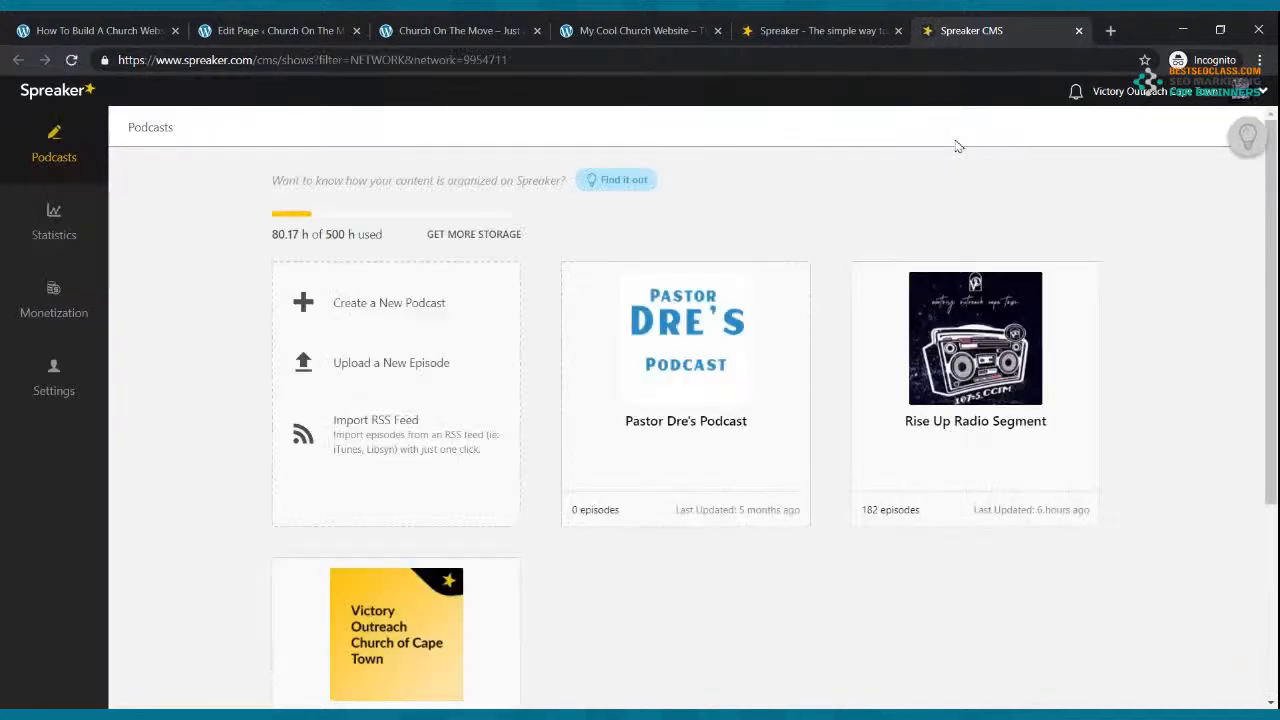
pyautogui.moveTo(903, 291)
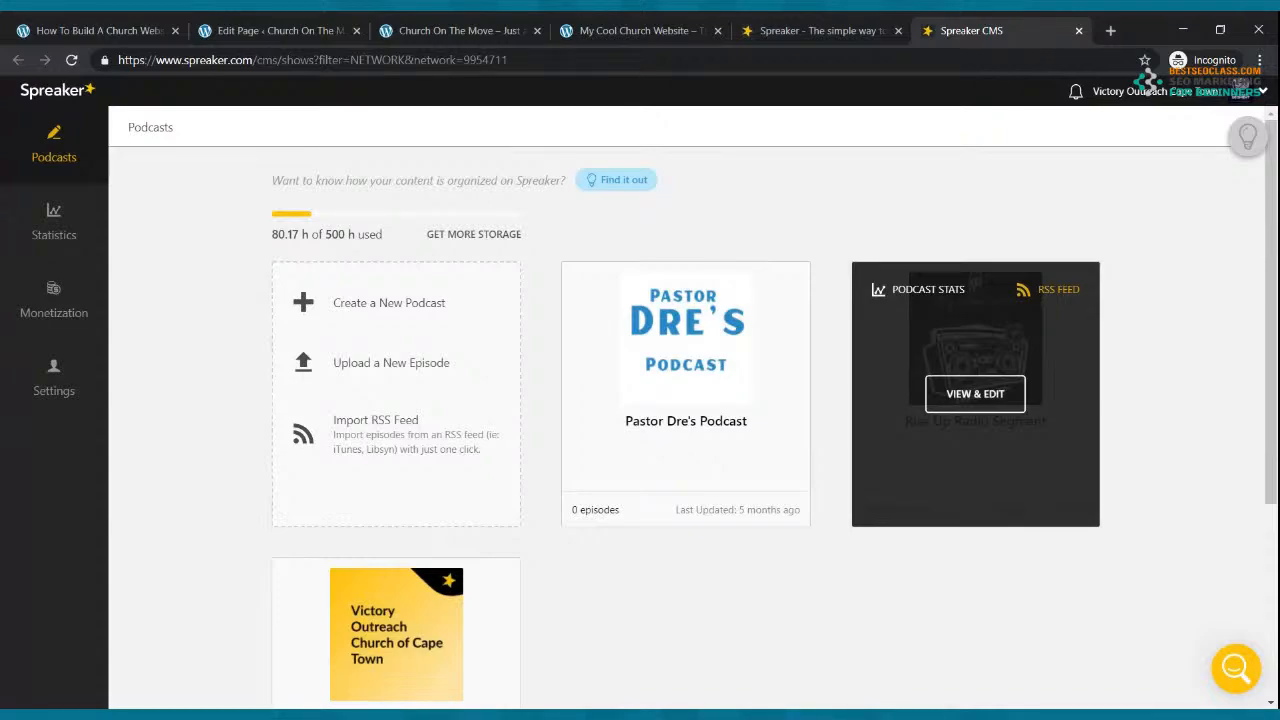
pyautogui.click(1058, 290)
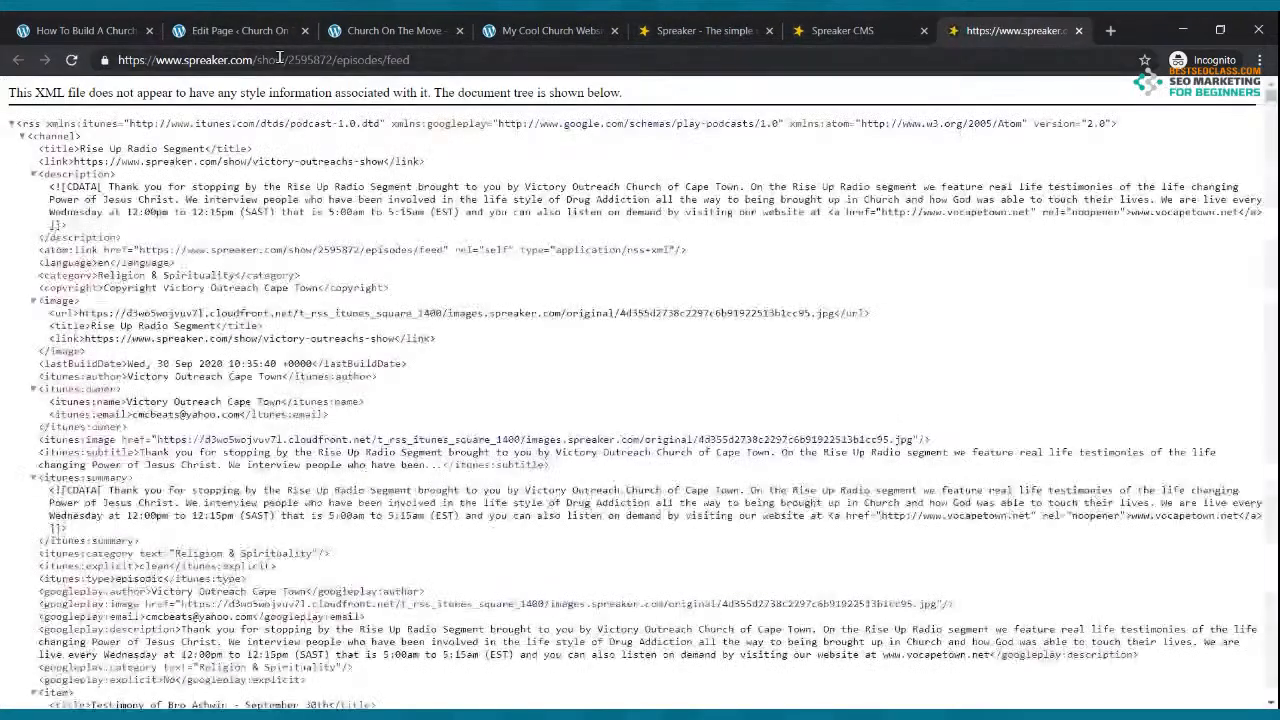
pyautogui.click(280, 60)
pyautogui.hotkey('ctrl', 'c')
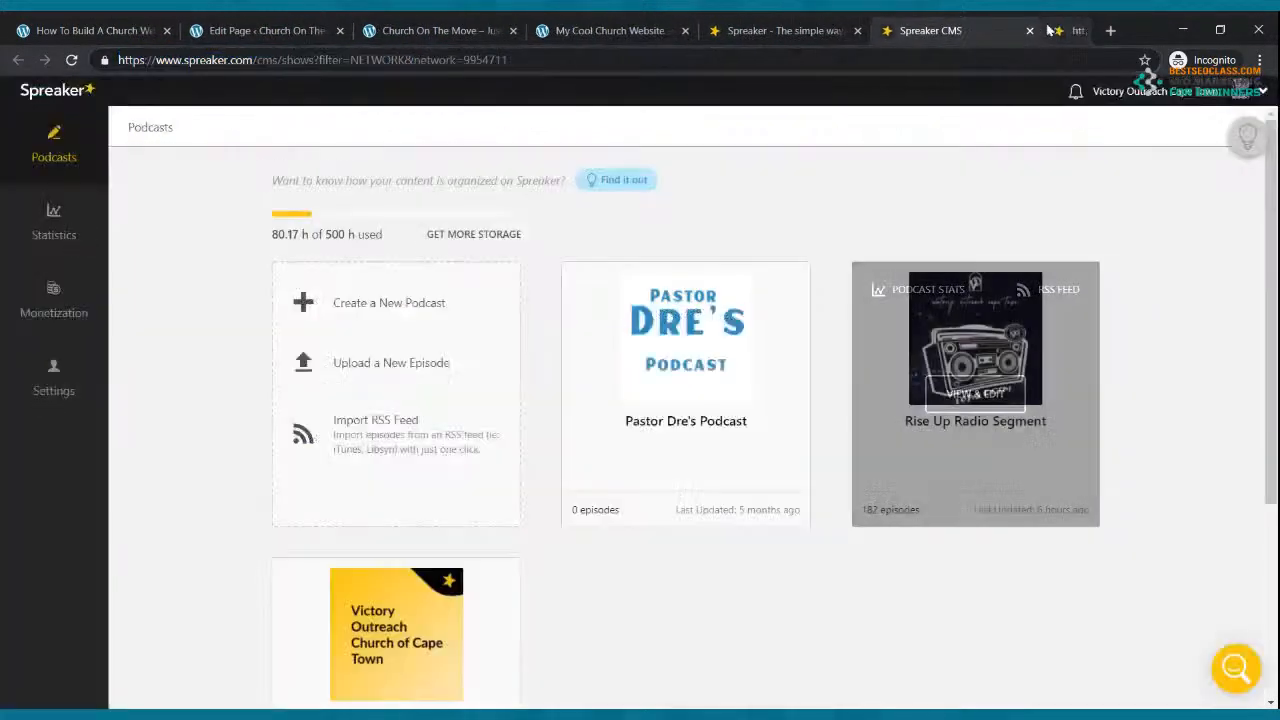
pyautogui.click(1078, 30)
pyautogui.click(295, 30)
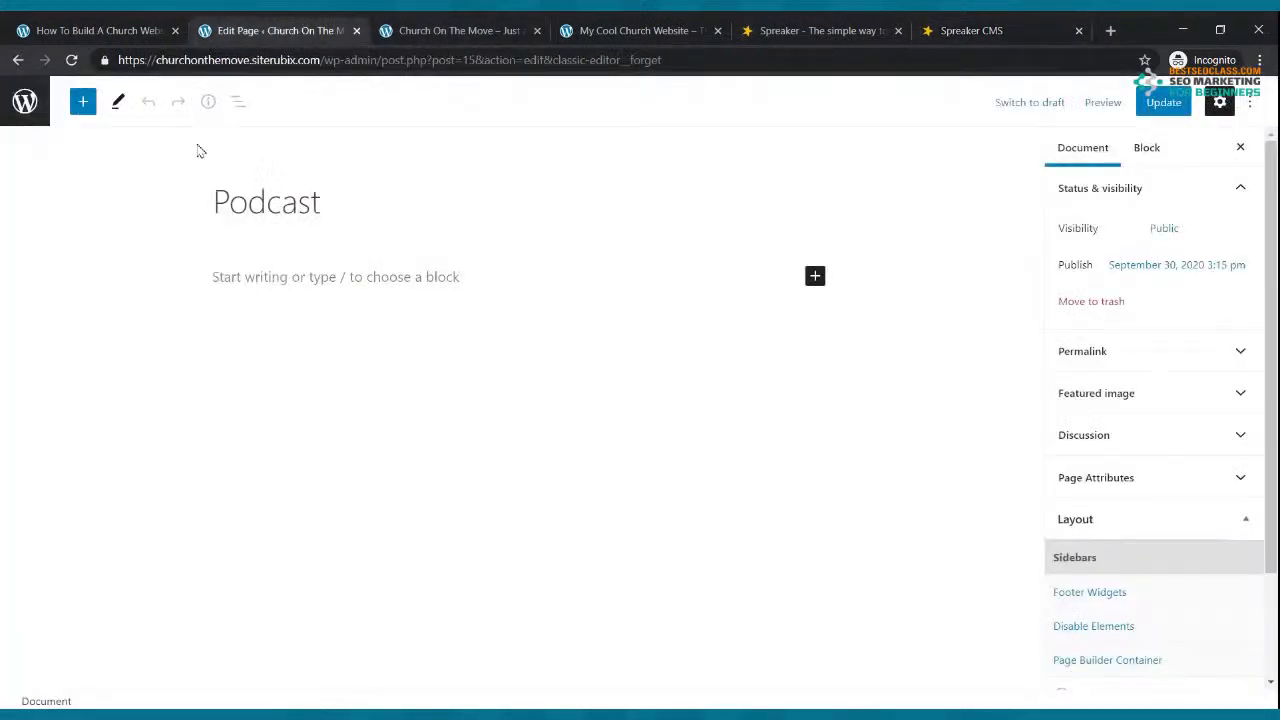
# Step: Add the line 'WELCOME THE CHURCH ON THE MOVE PODCAST' in bold, Large (36) size
pyautogui.click(319, 272)
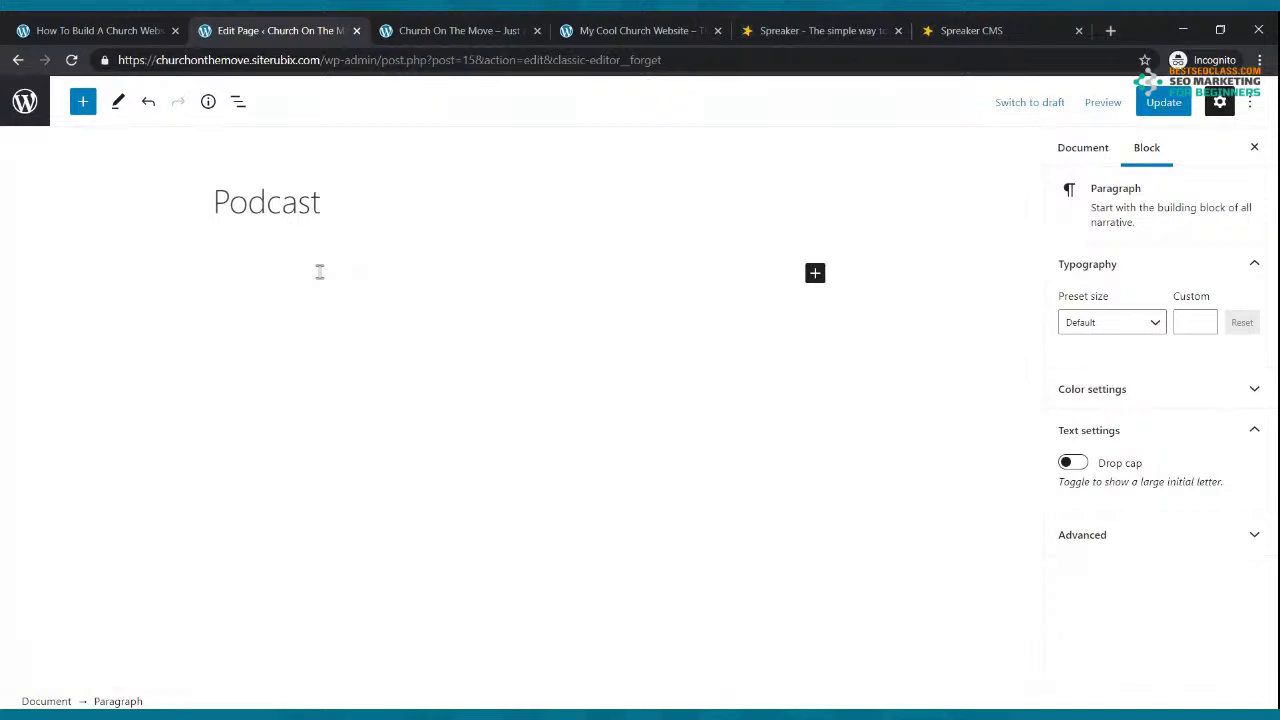
pyautogui.write('WeLCOME TH')
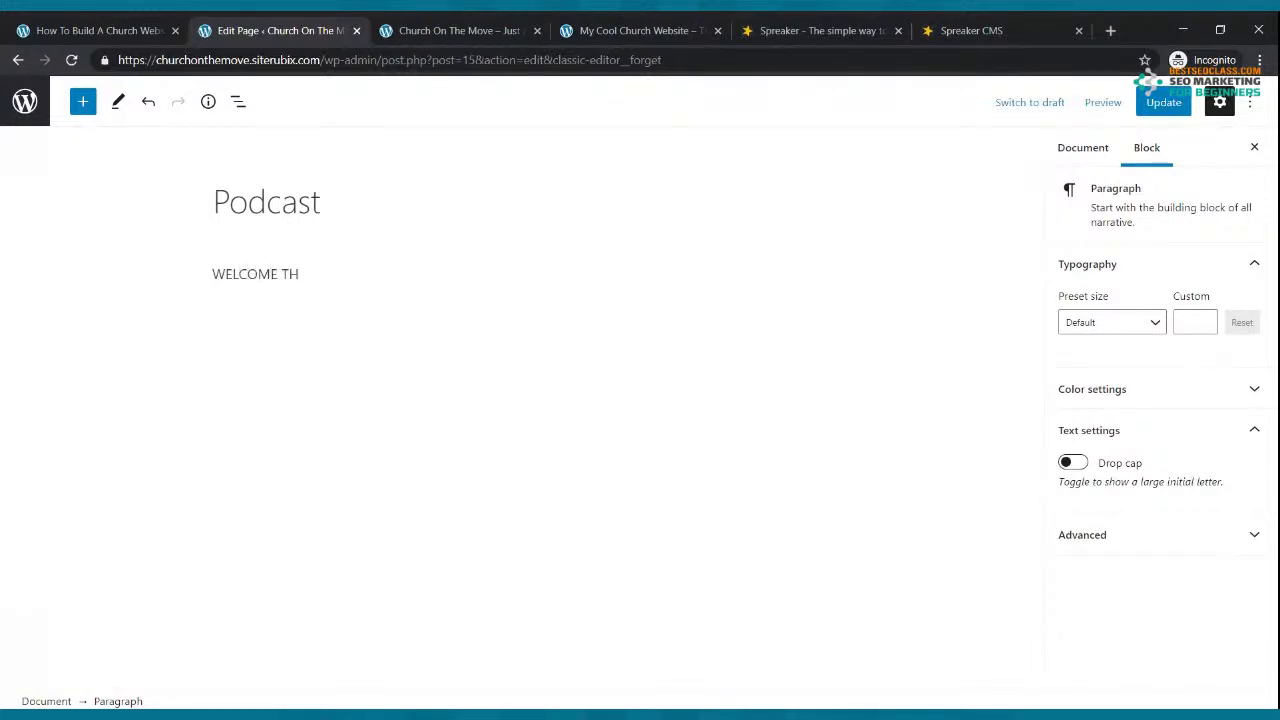
pyautogui.write('E CHURCH ON THE MOVE PODCAST')
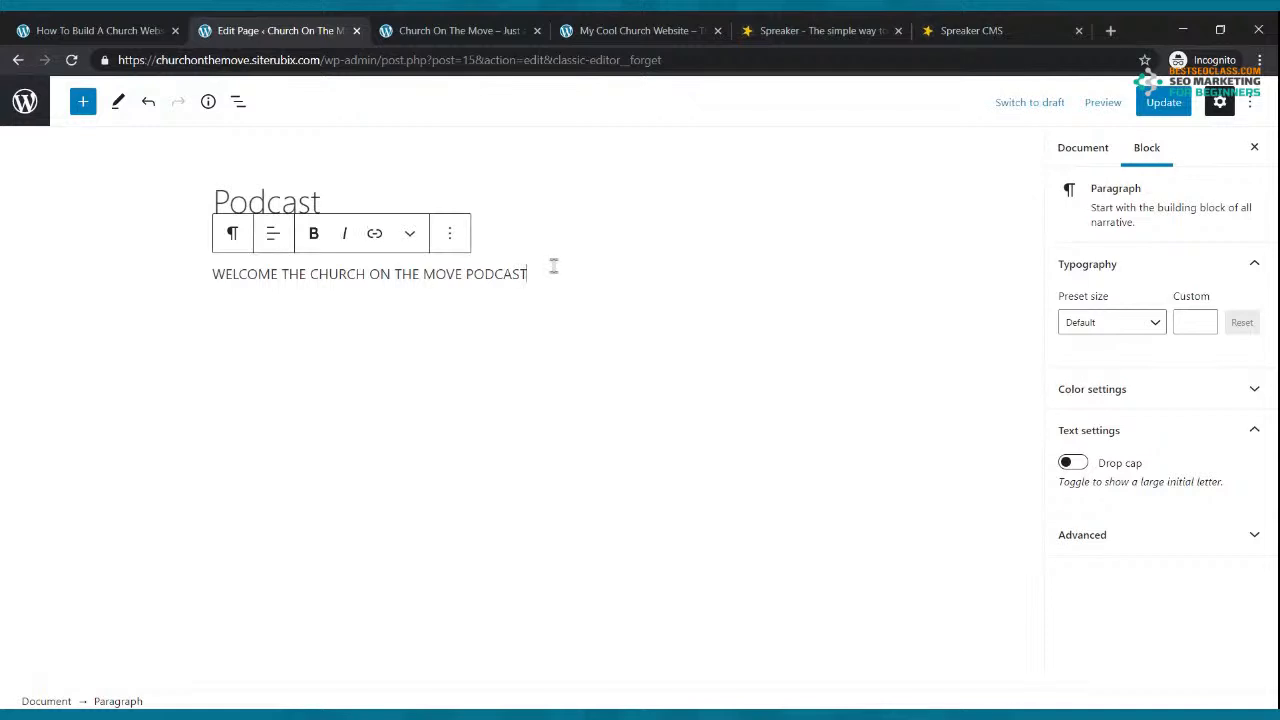
pyautogui.moveTo(551, 268); pyautogui.dragTo(205, 292)
pyautogui.click(313, 233)
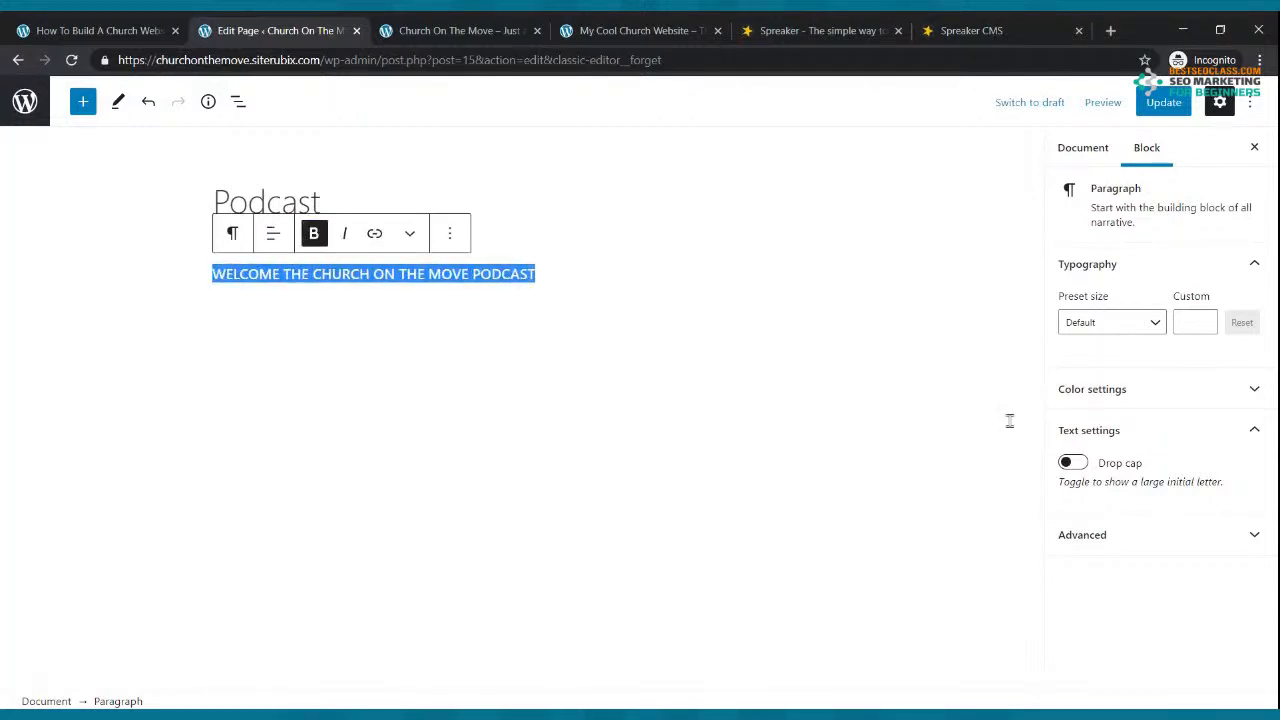
pyautogui.click(1155, 322)
pyautogui.click(1102, 512)
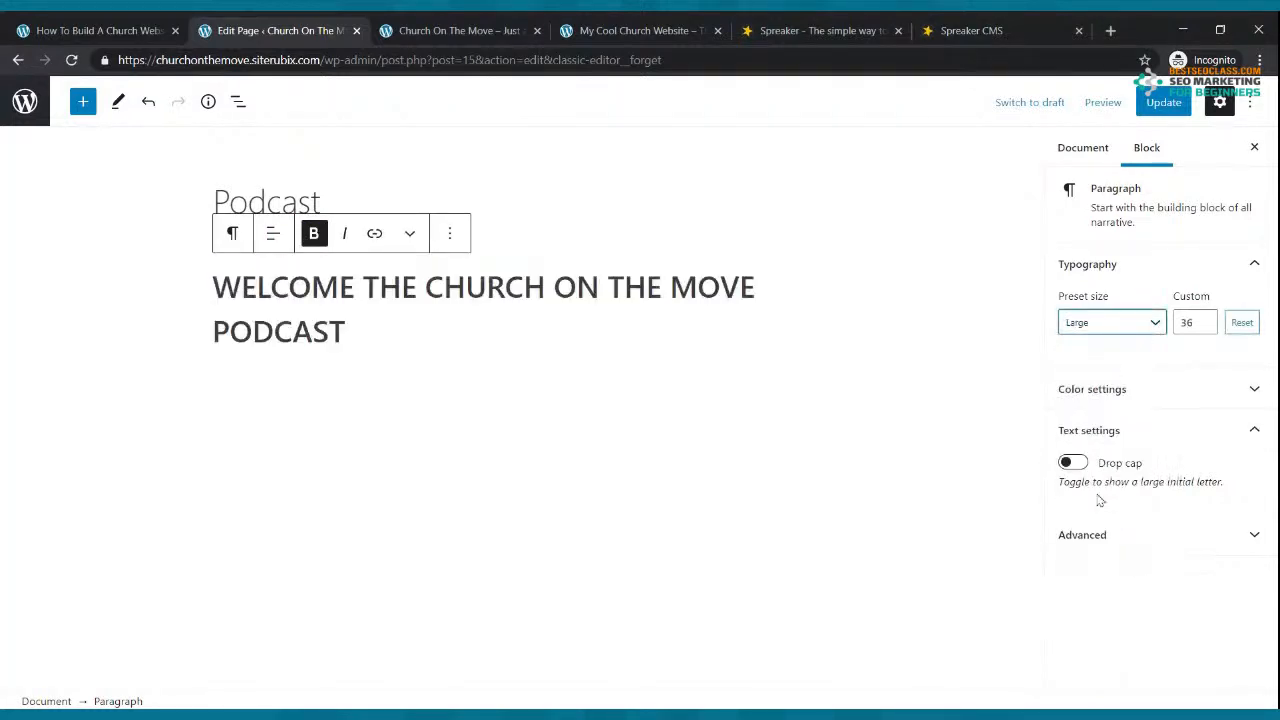
pyautogui.click(645, 371)
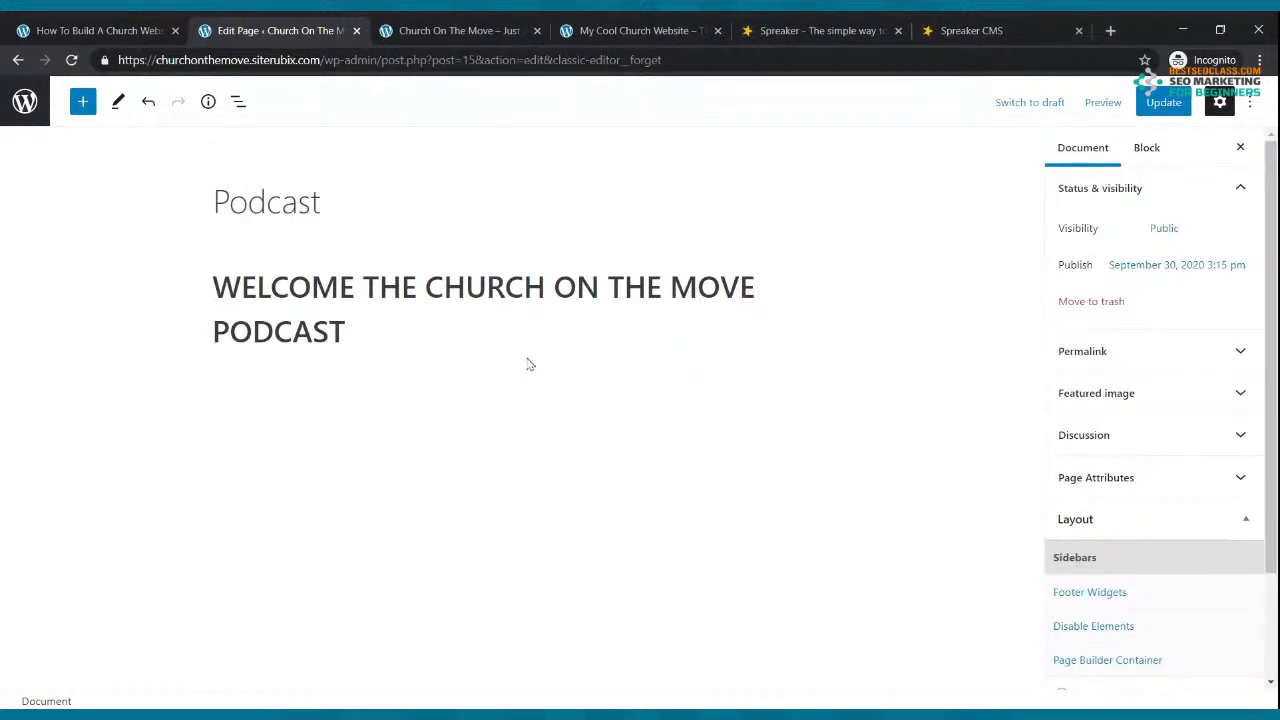
pyautogui.click(363, 381)
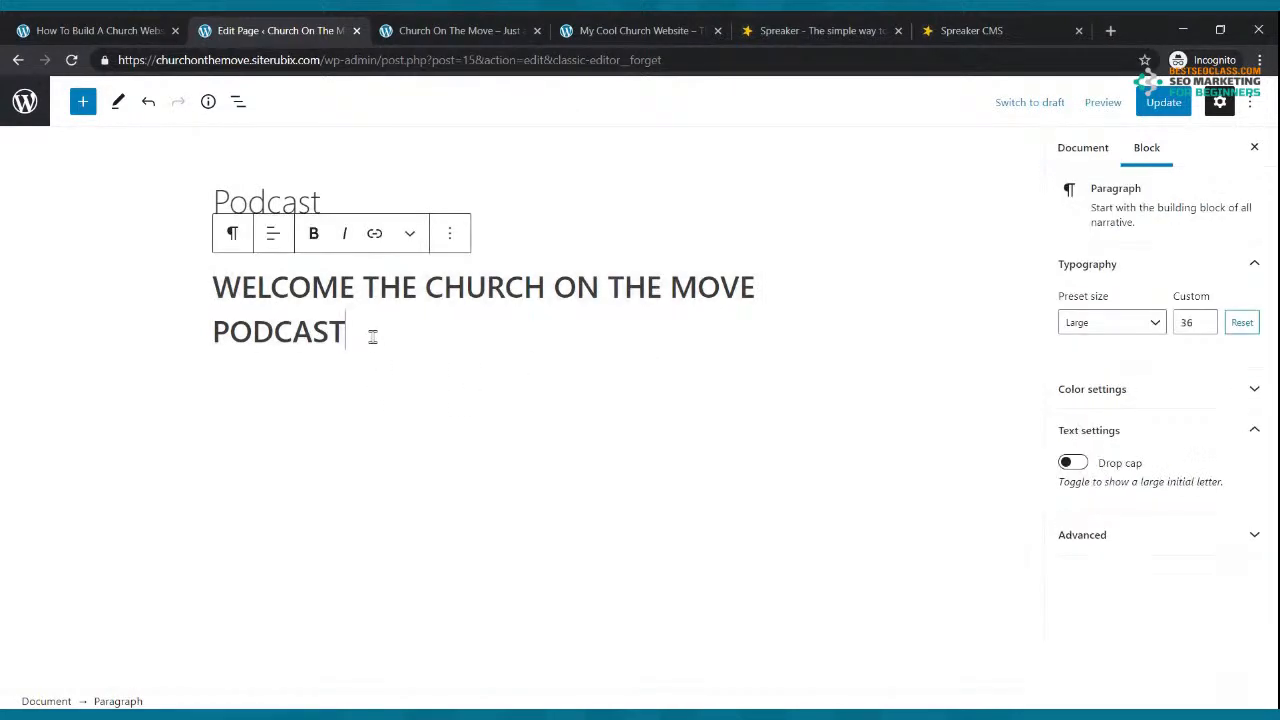
pyautogui.press('Return')
# Step: Insert an RSS block below the heading using the copied Spreaker feed URL
pyautogui.click(815, 386)
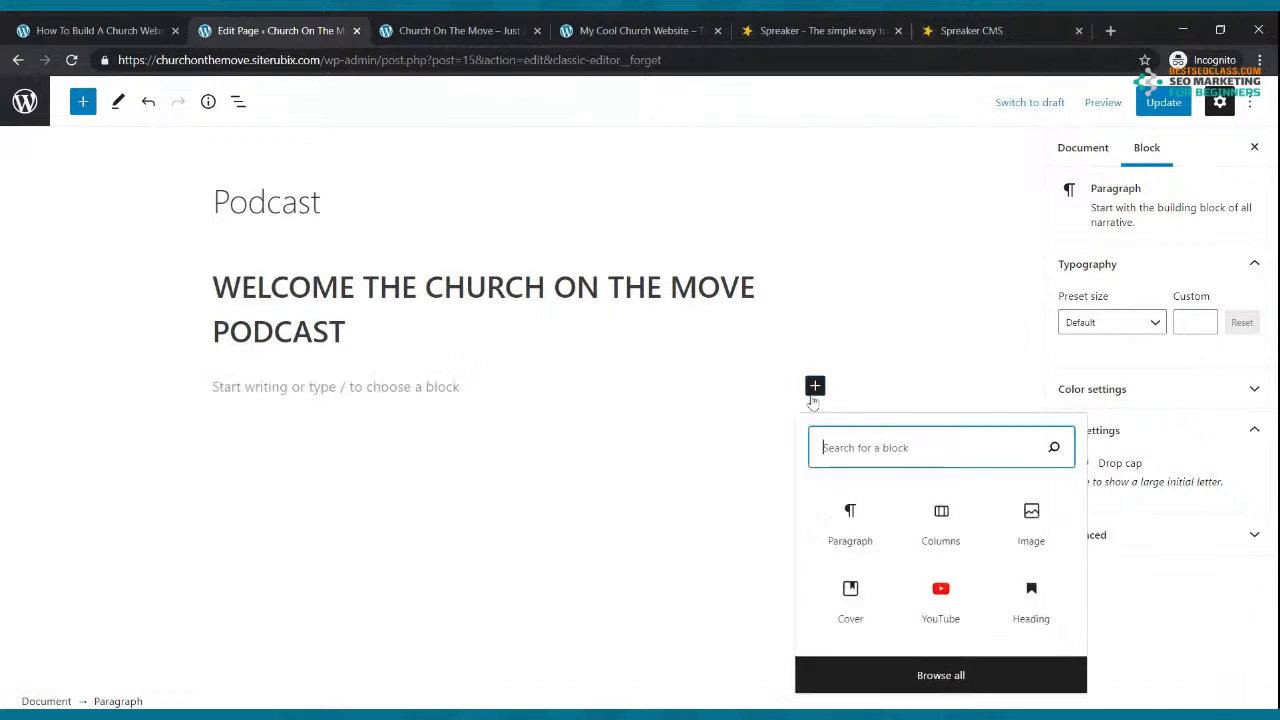
pyautogui.write('RSS')
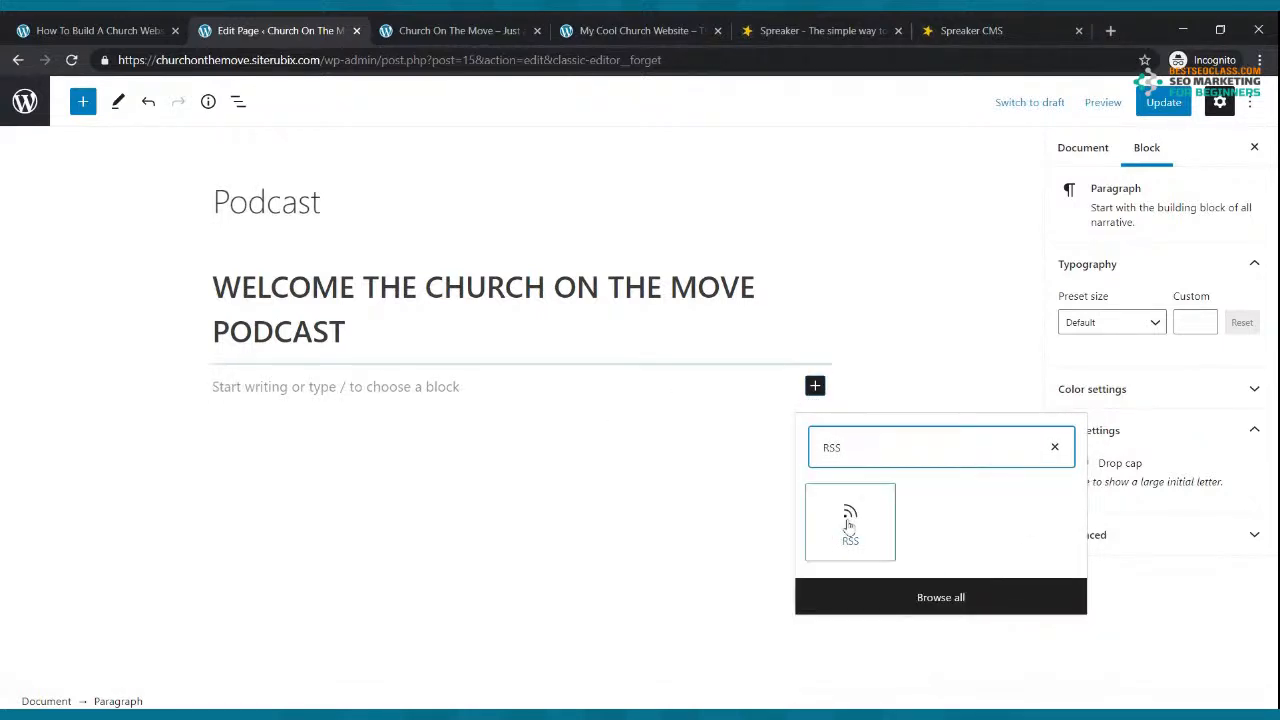
pyautogui.click(849, 522)
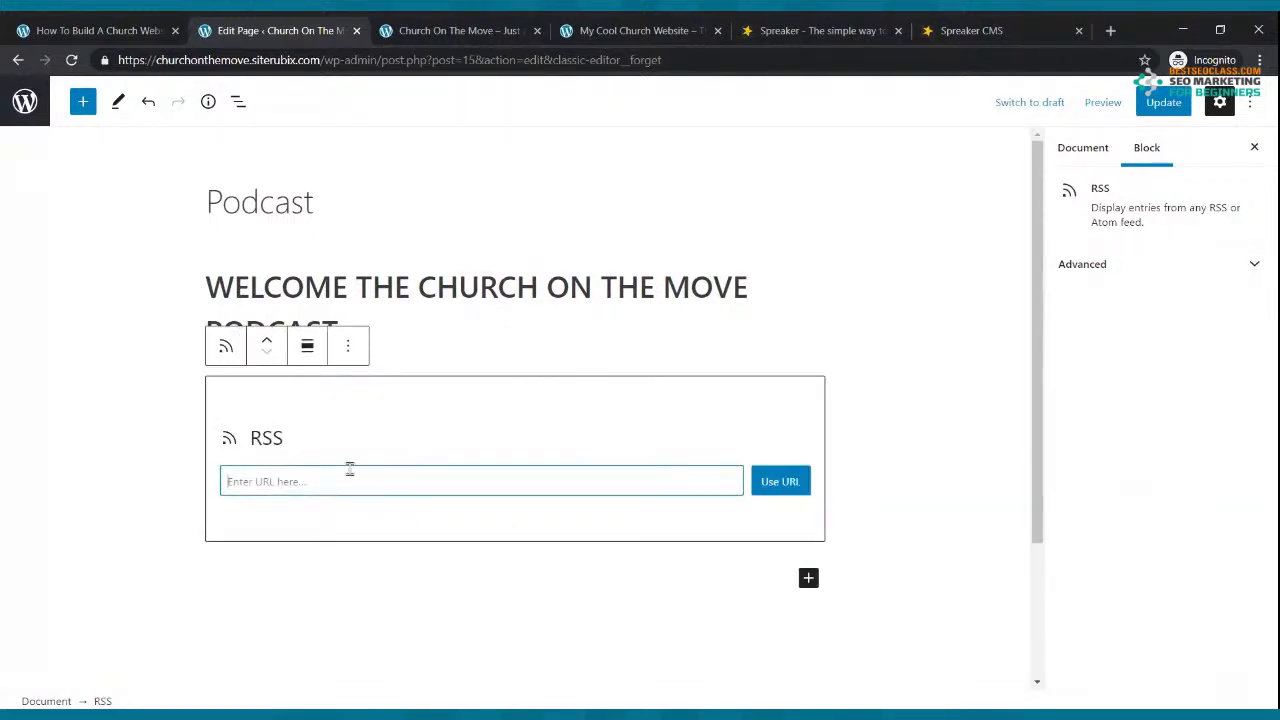
pyautogui.hotkey('ctrl', 'v')
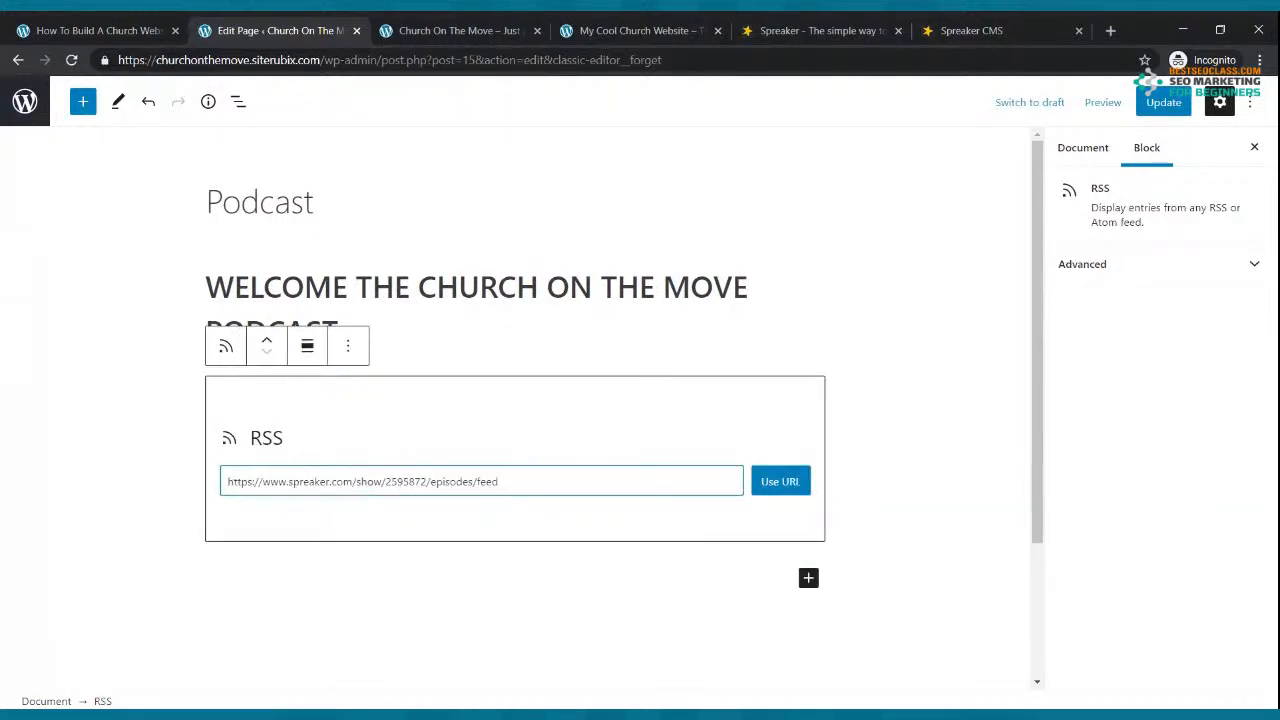
pyautogui.click(776, 482)
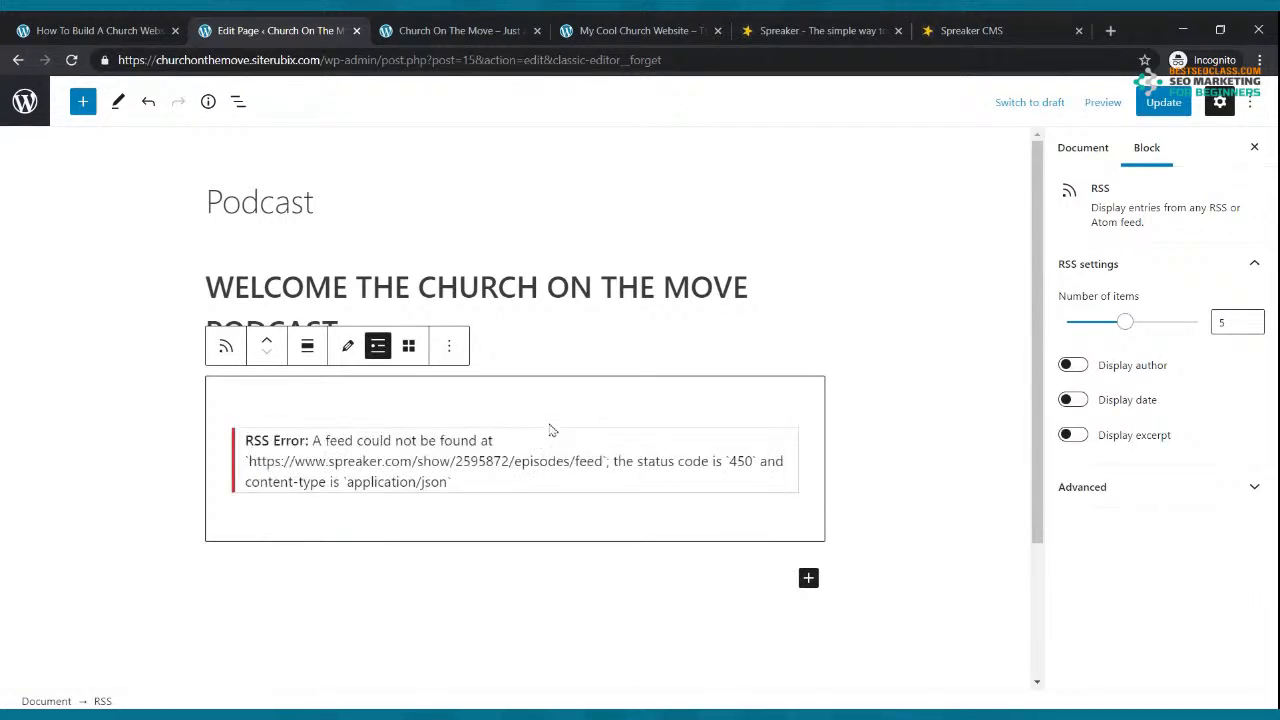
# Step: Update the Podcast page and return to the Spreaker dashboard
pyautogui.tripleClick(740, 288)
pyautogui.click(1160, 102)
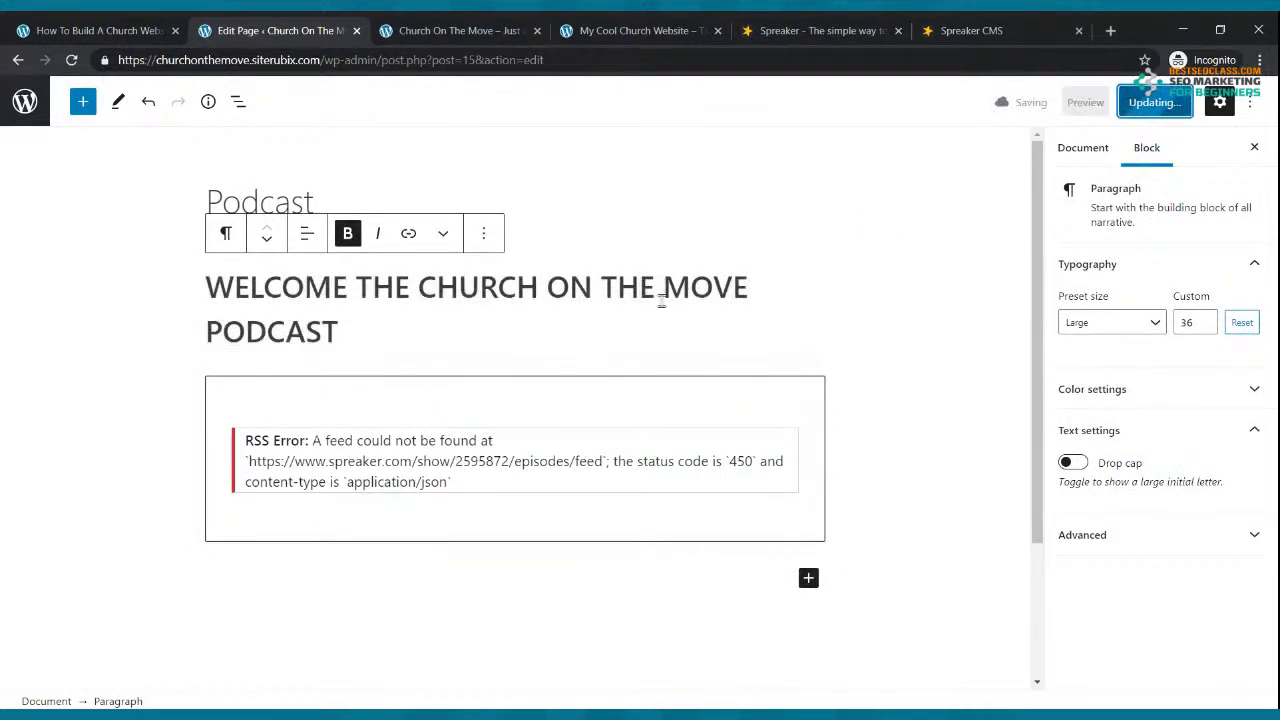
pyautogui.click(950, 30)
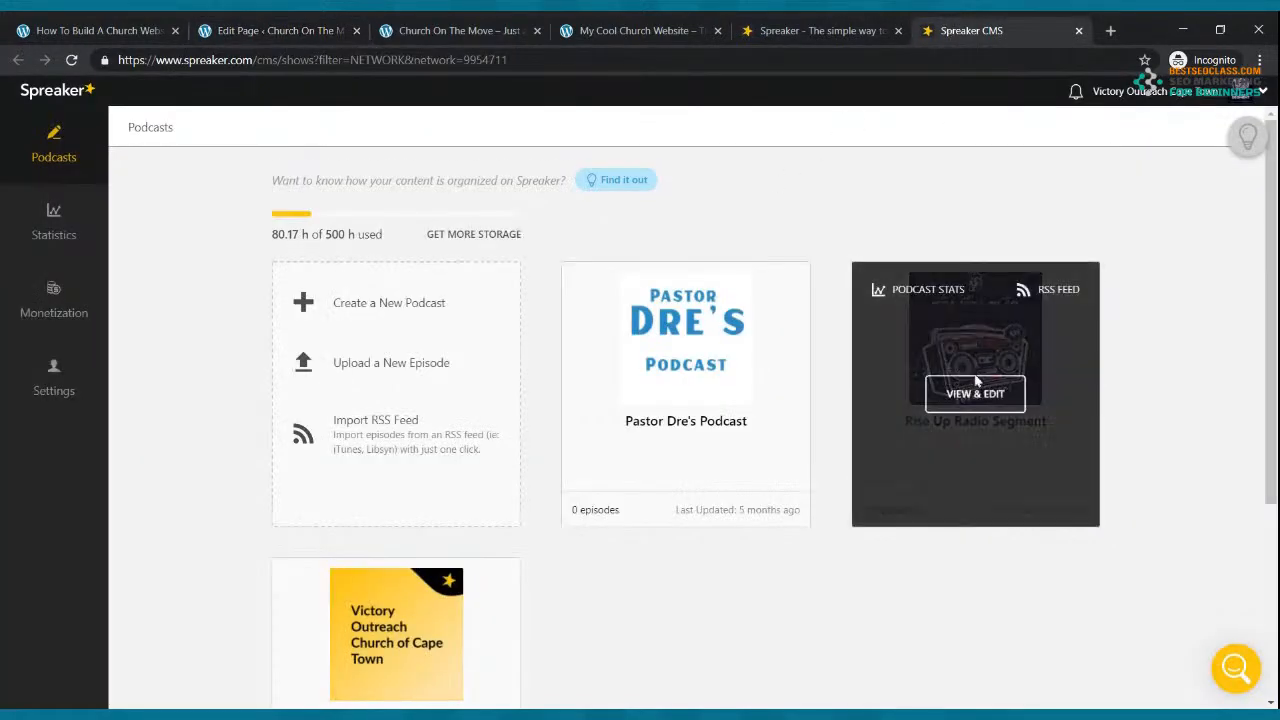
# Step: Copy the Rise Up Radio Segment RSS feed link from its Spreaker podcast dashboard
pyautogui.click(975, 393)
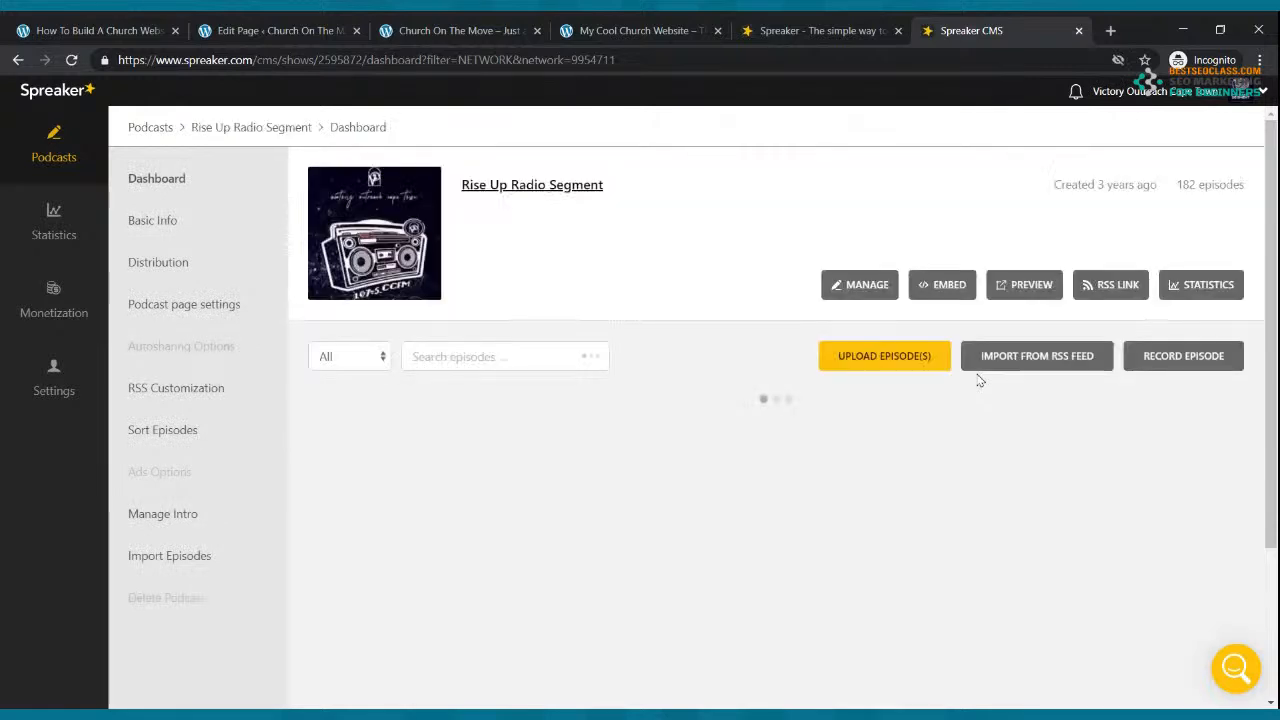
pyautogui.click(1100, 286)
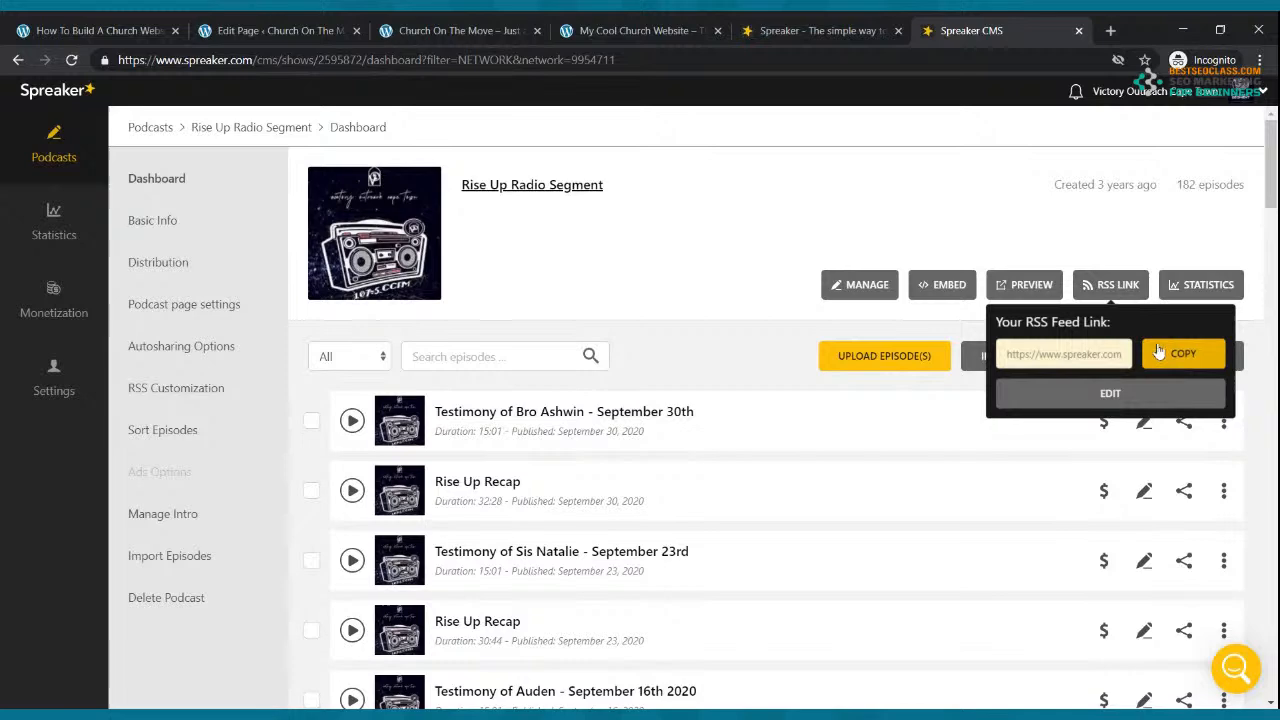
pyautogui.click(1193, 366)
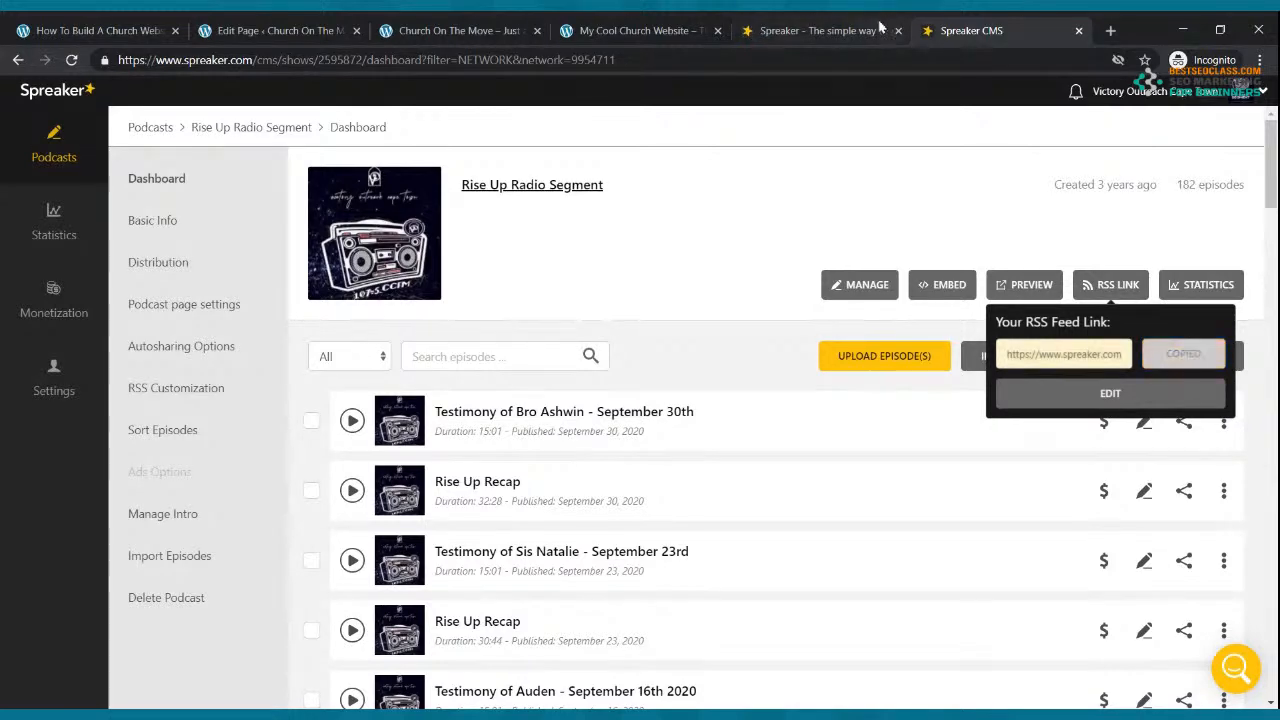
pyautogui.click(470, 30)
pyautogui.click(295, 30)
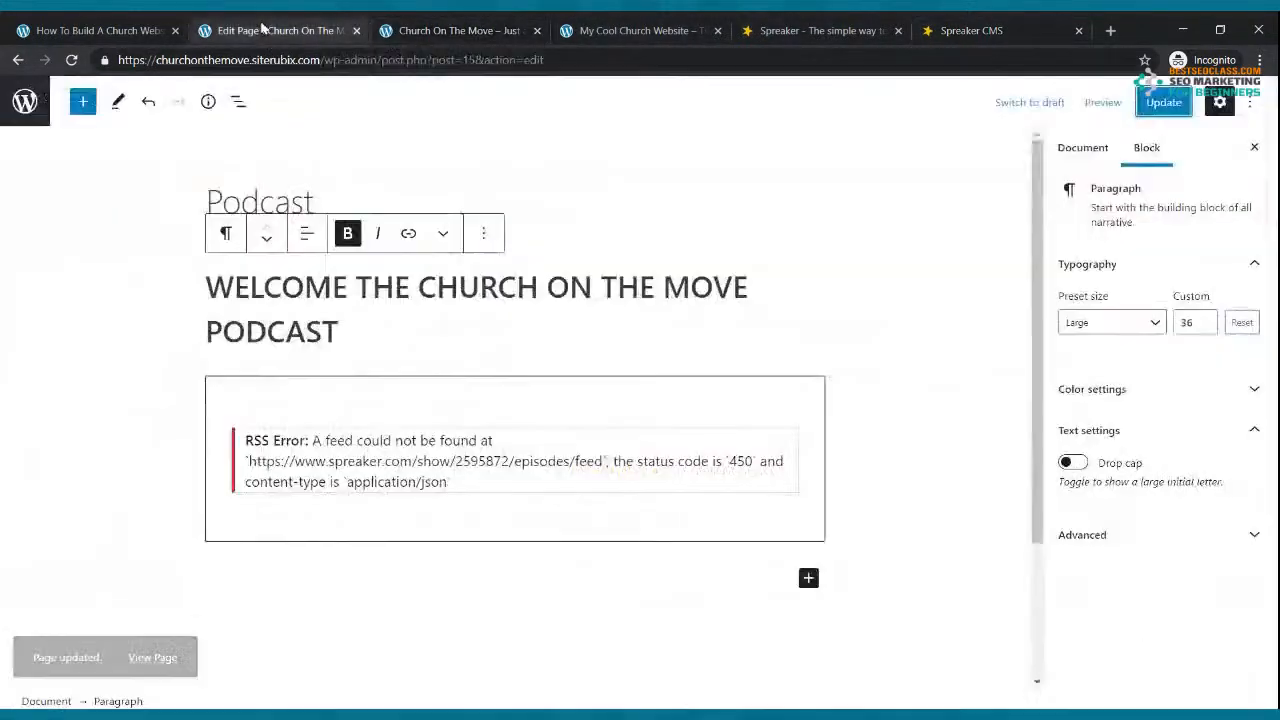
# Step: Replace the RSS block's feed URL with the newly copied Spreaker RSS link
pyautogui.click(472, 495)
pyautogui.click(450, 350)
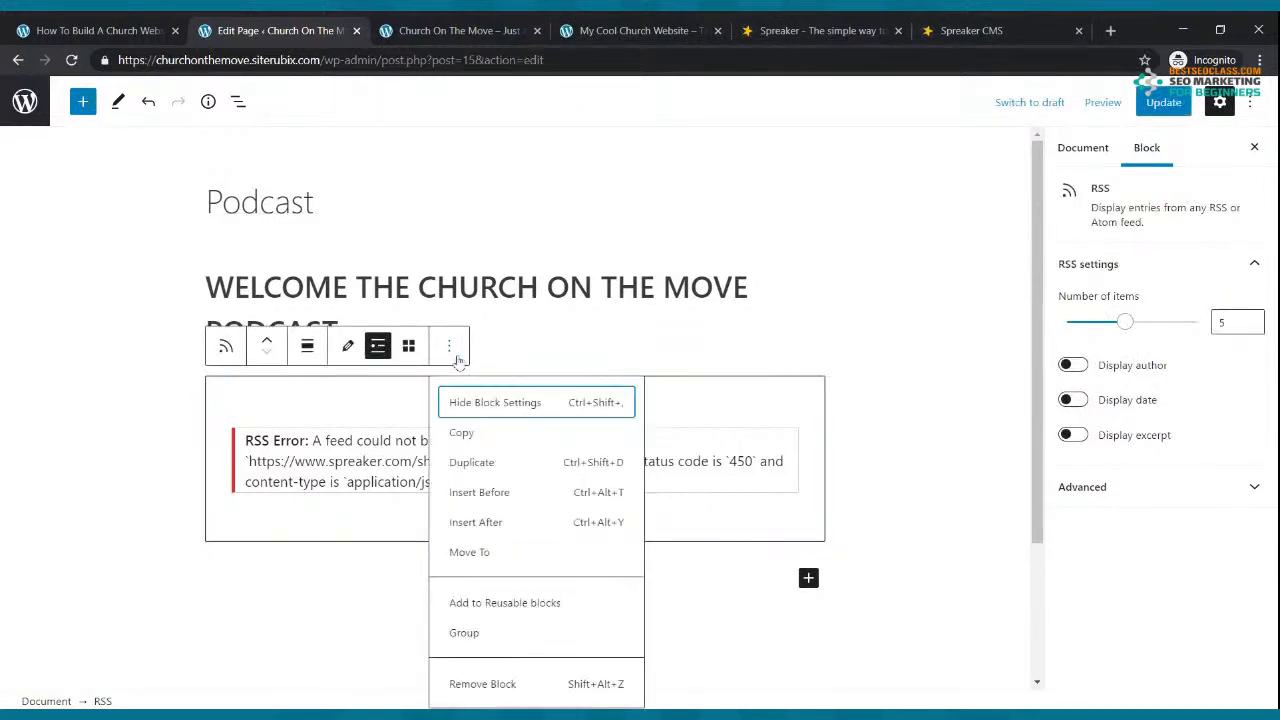
pyautogui.click(350, 352)
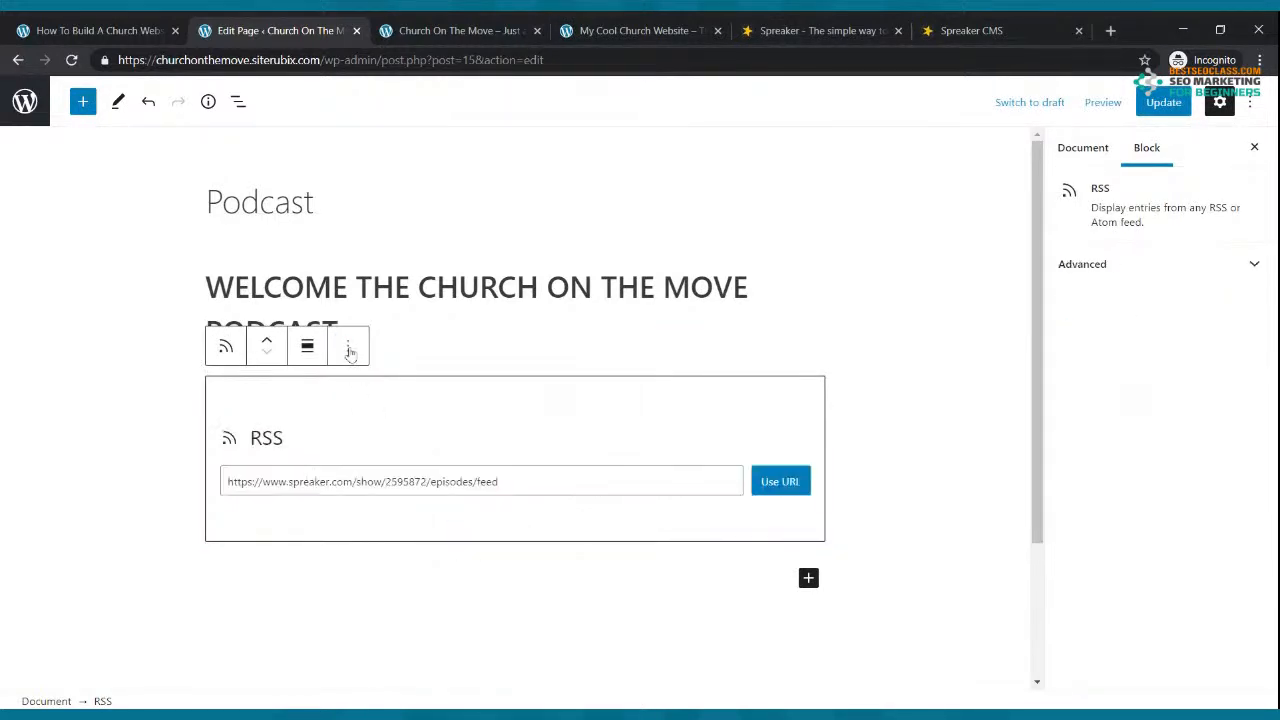
pyautogui.moveTo(533, 482); pyautogui.dragTo(231, 468)
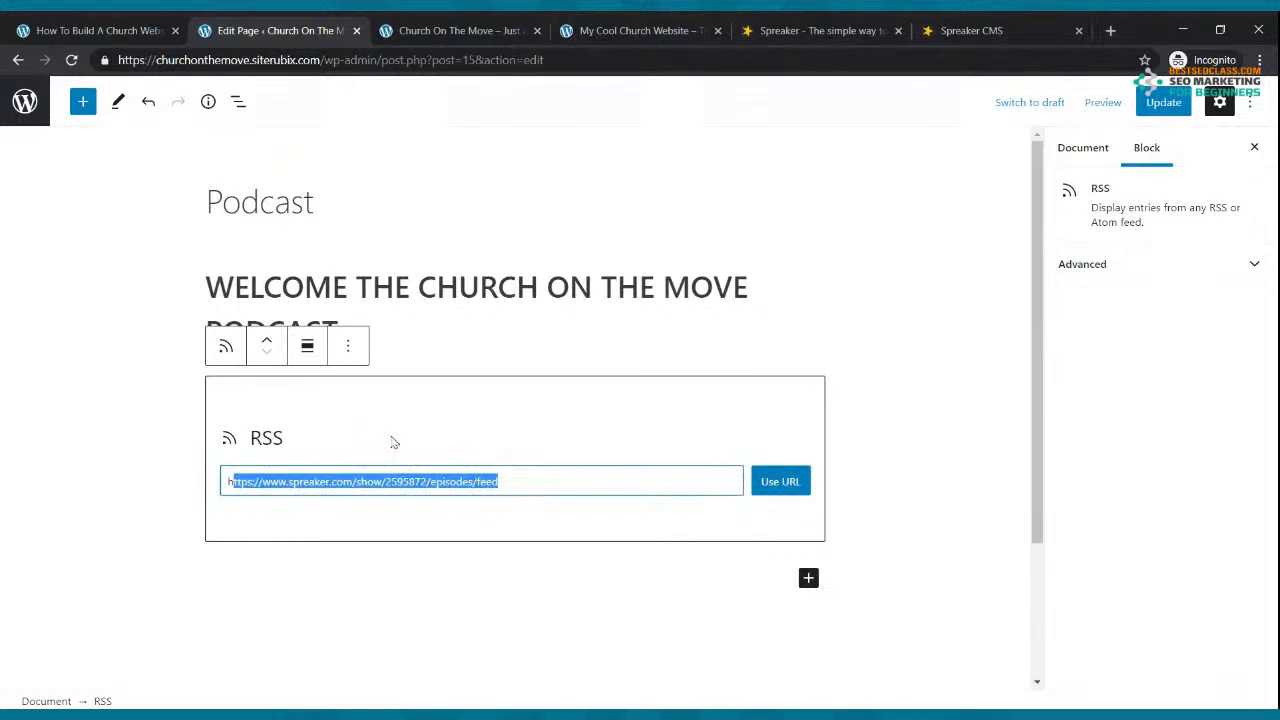
pyautogui.press('BackSpace')
pyautogui.press('BackSpace')
pyautogui.hotkey('ctrl', 'v')
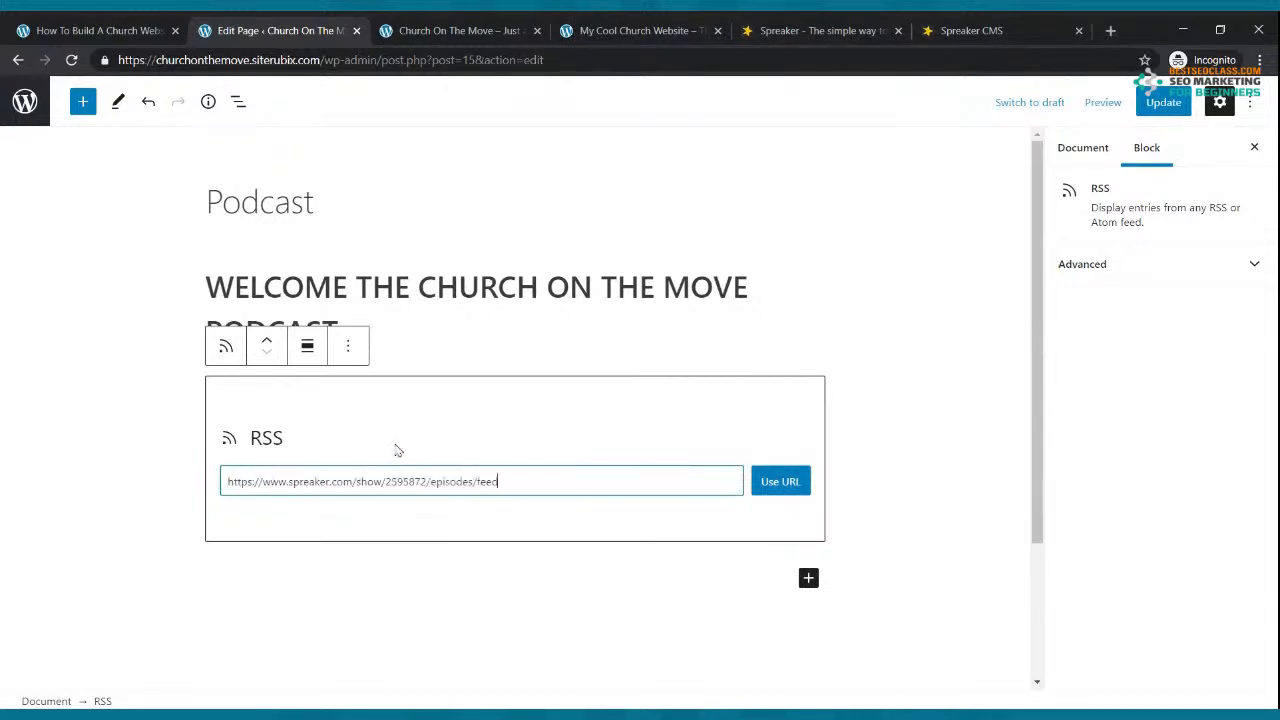
pyautogui.click(780, 481)
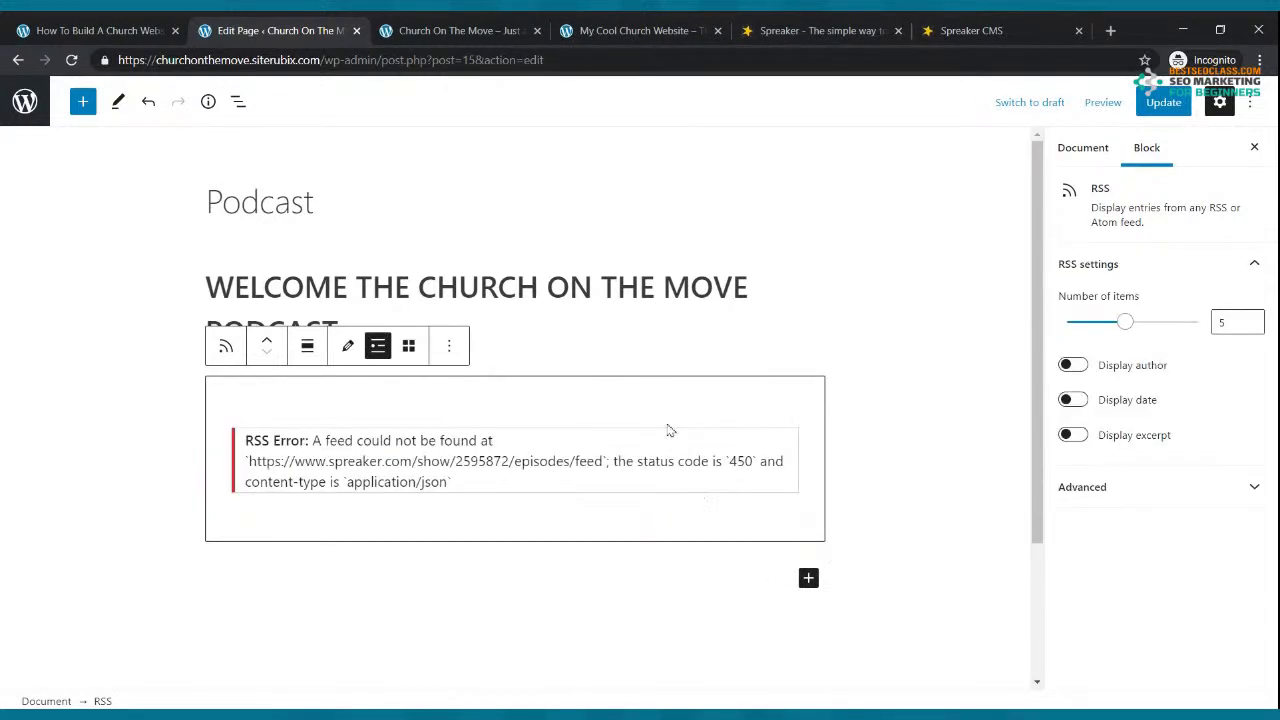
pyautogui.click(968, 30)
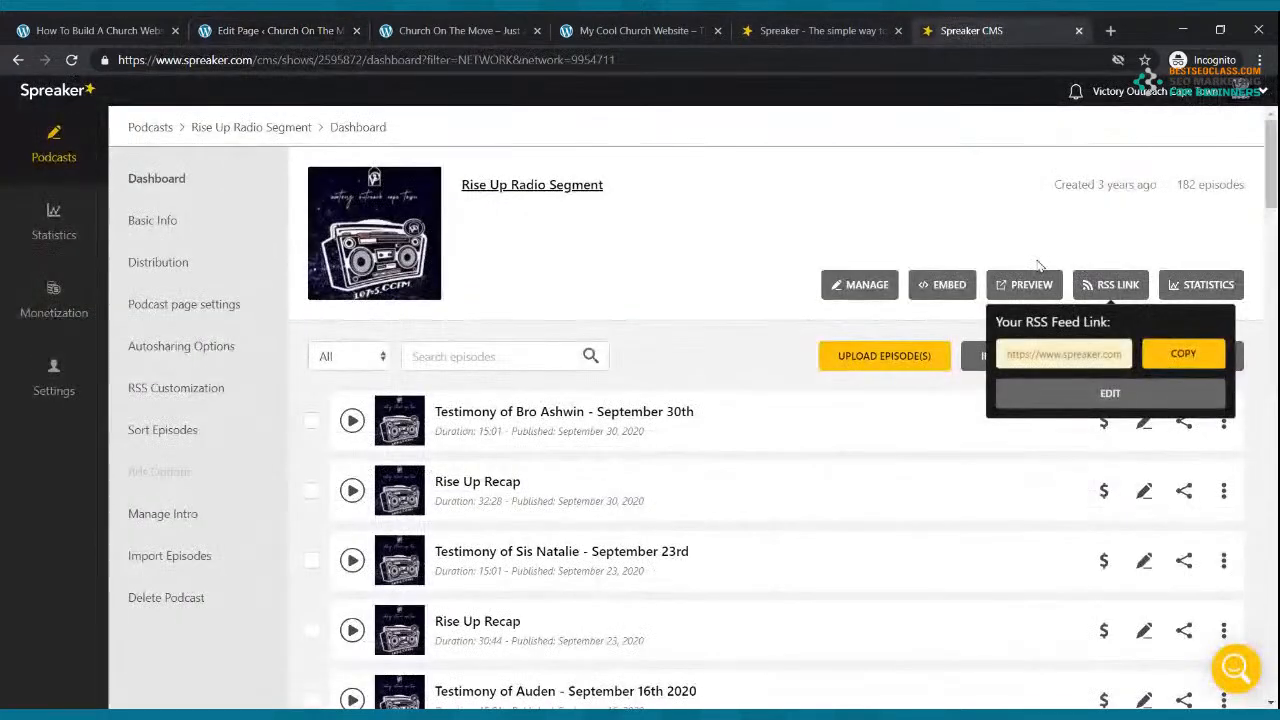
# Step: Open the show's public page and its XML episodes feed, and select the feed URL
pyautogui.click(1119, 287)
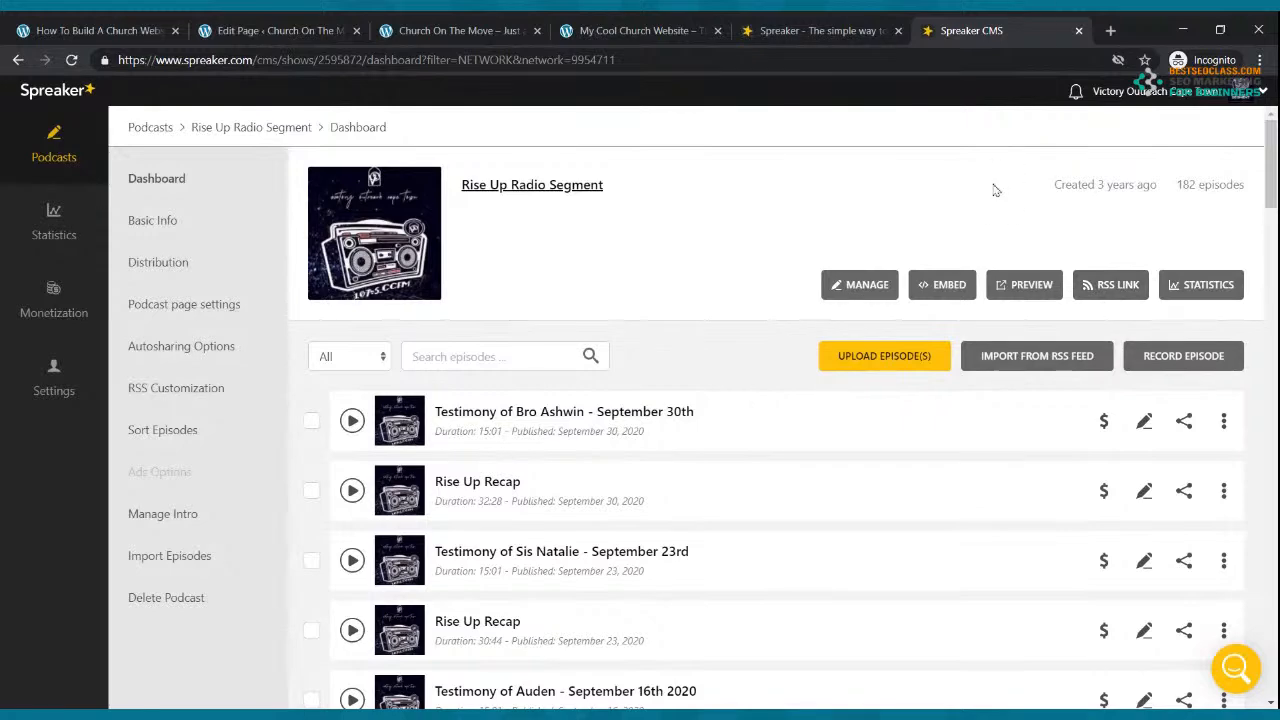
pyautogui.click(495, 186)
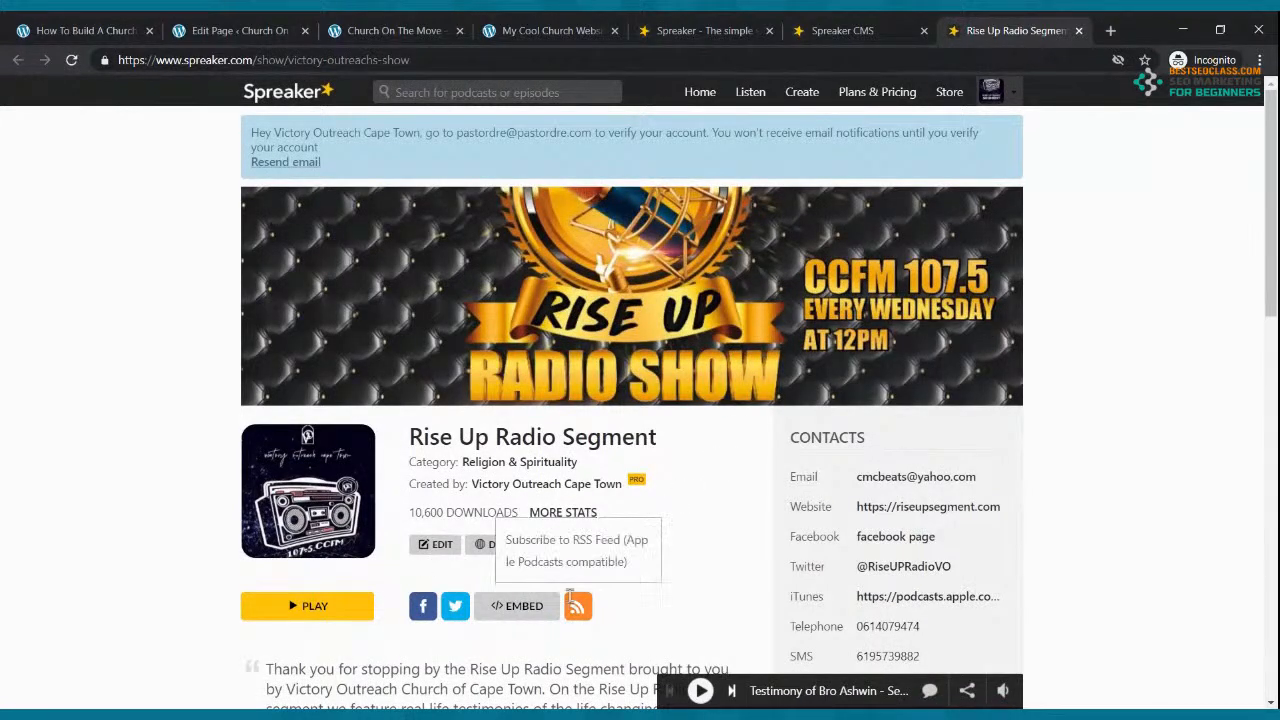
pyautogui.click(577, 606)
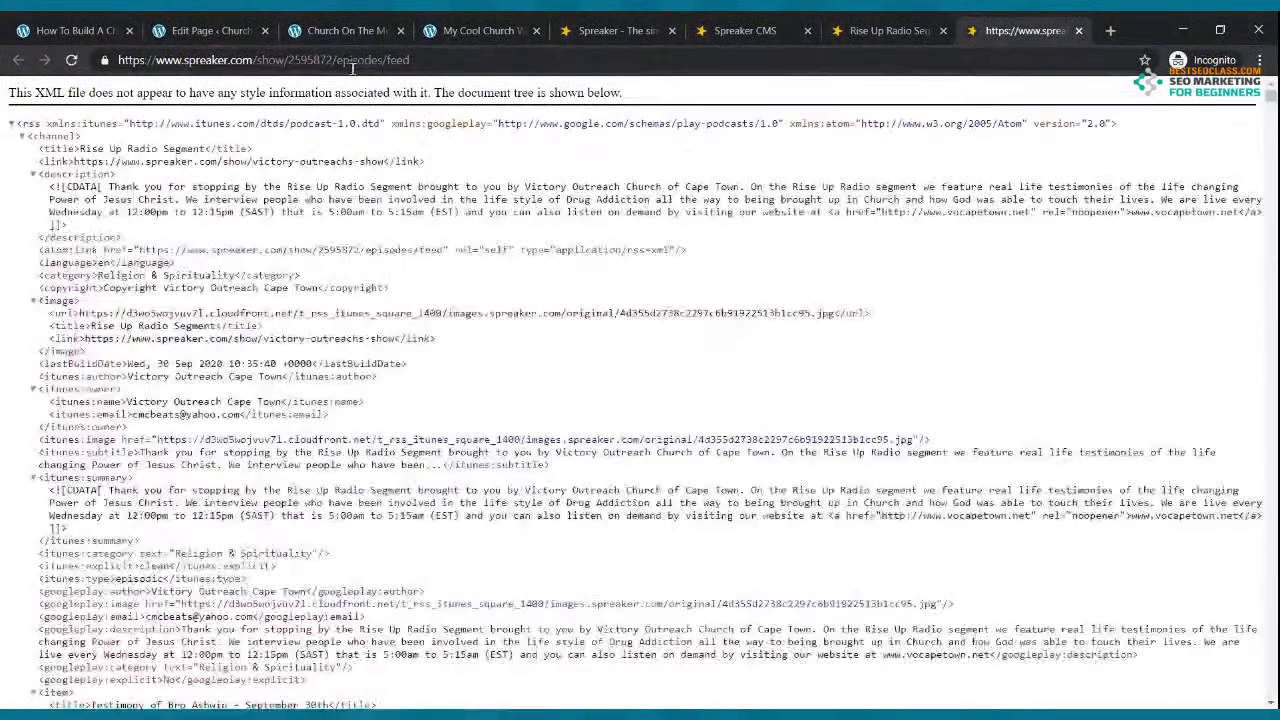
pyautogui.moveTo(410, 60); pyautogui.dragTo(118, 57)
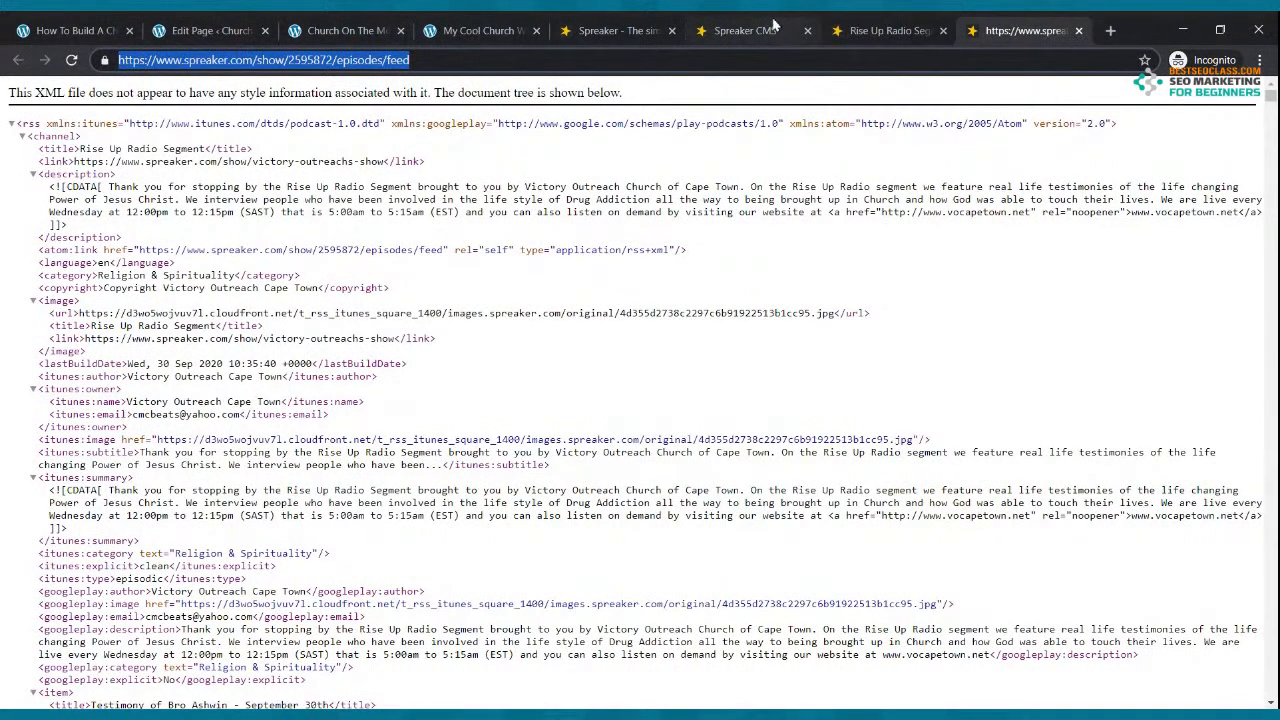
pyautogui.click(505, 27)
pyautogui.click(343, 27)
pyautogui.click(225, 26)
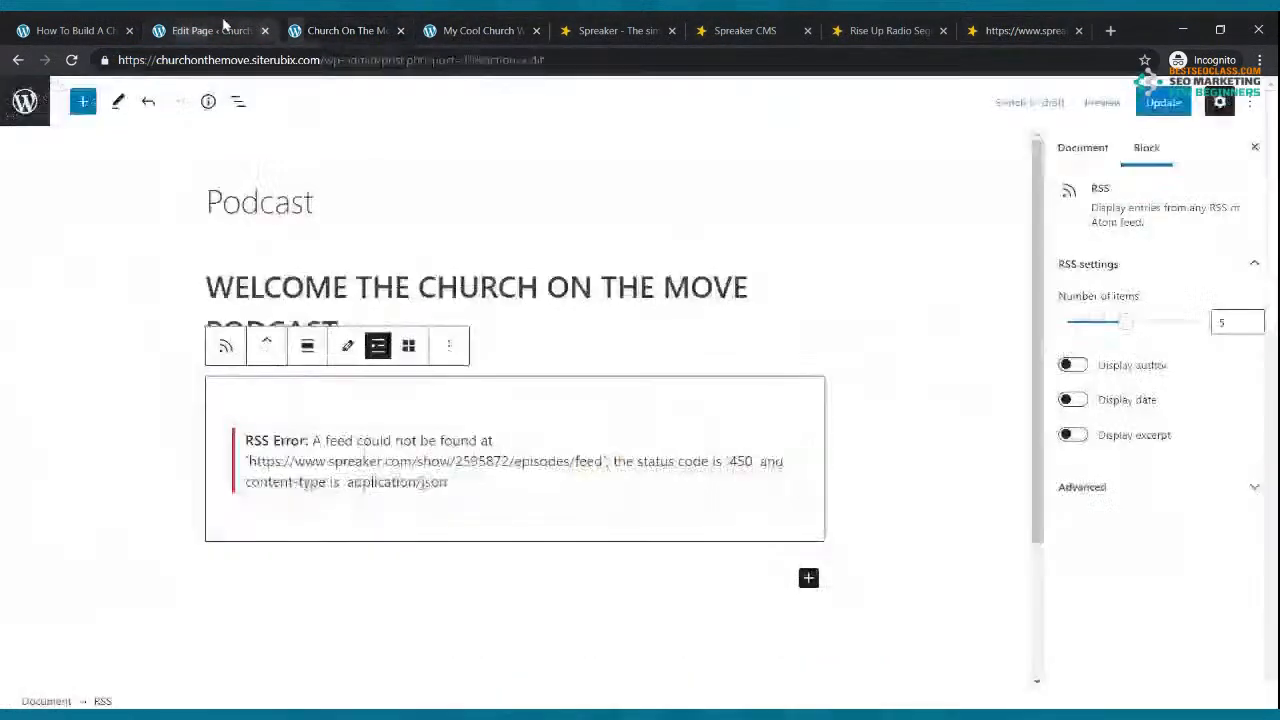
# Step: Paste the show's XML episodes feed URL into the RSS block
pyautogui.click(348, 346)
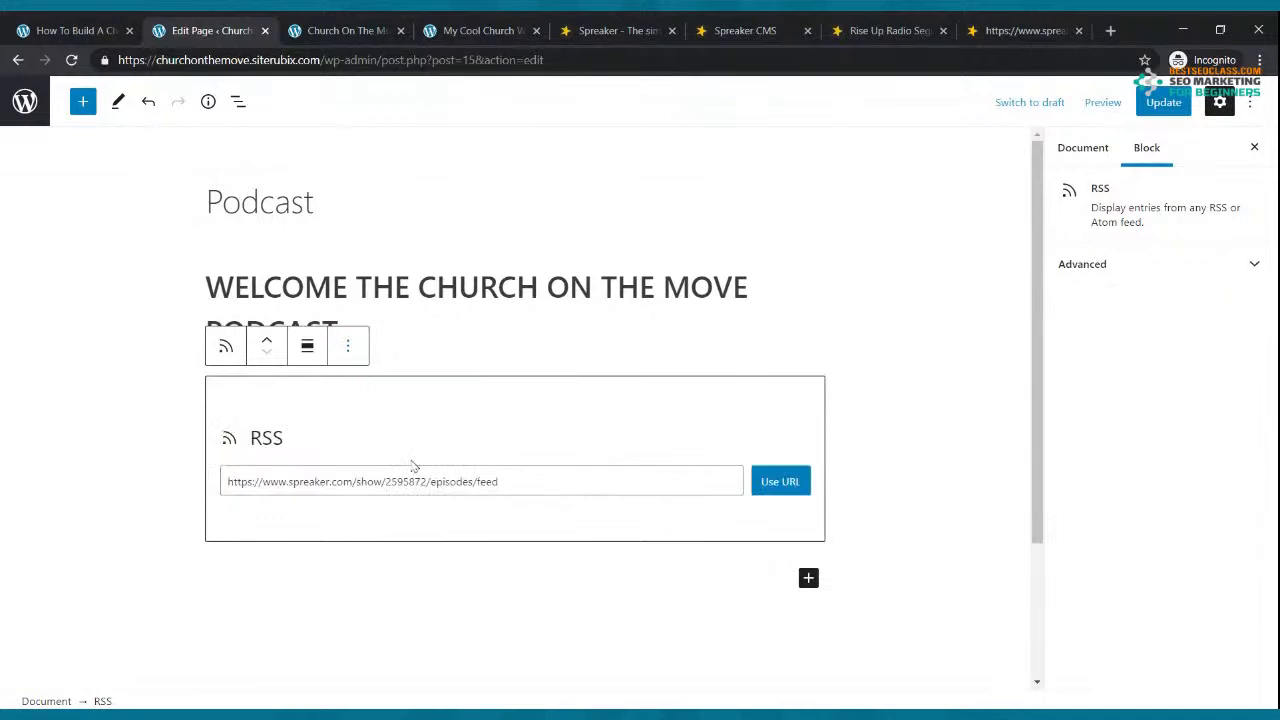
pyautogui.moveTo(527, 481); pyautogui.dragTo(210, 488)
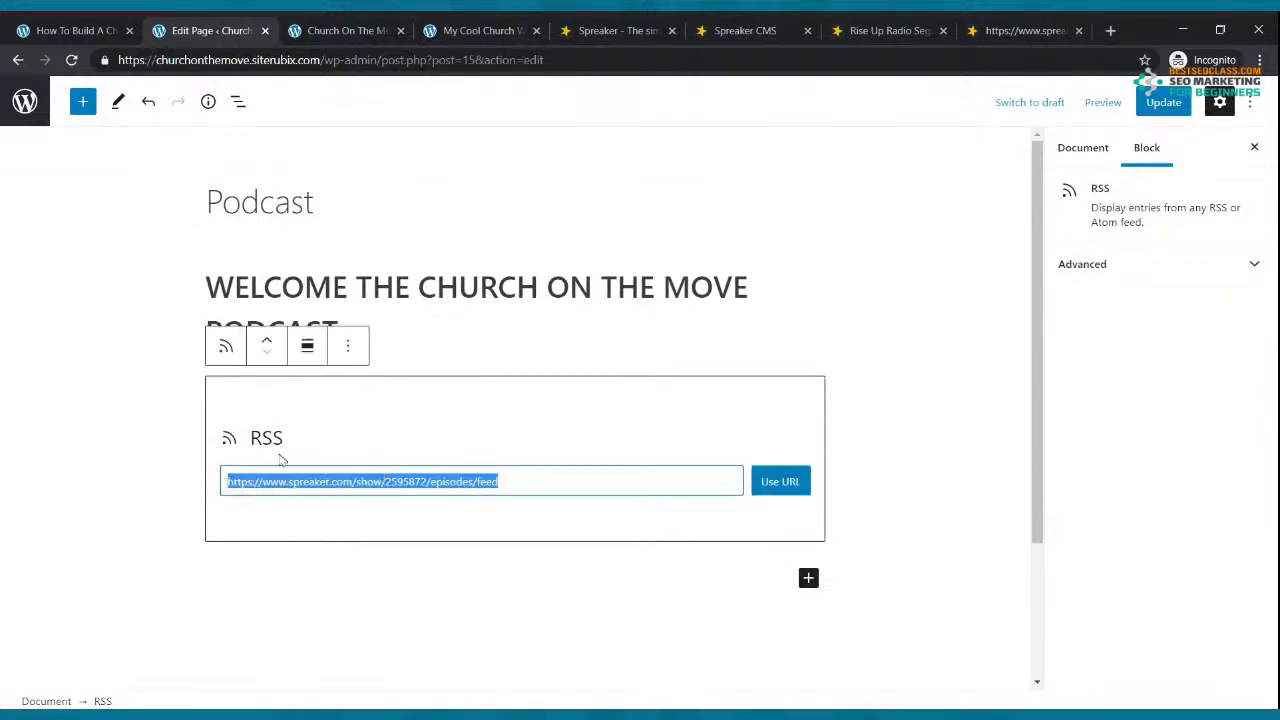
pyautogui.hotkey('ctrl', 'v')
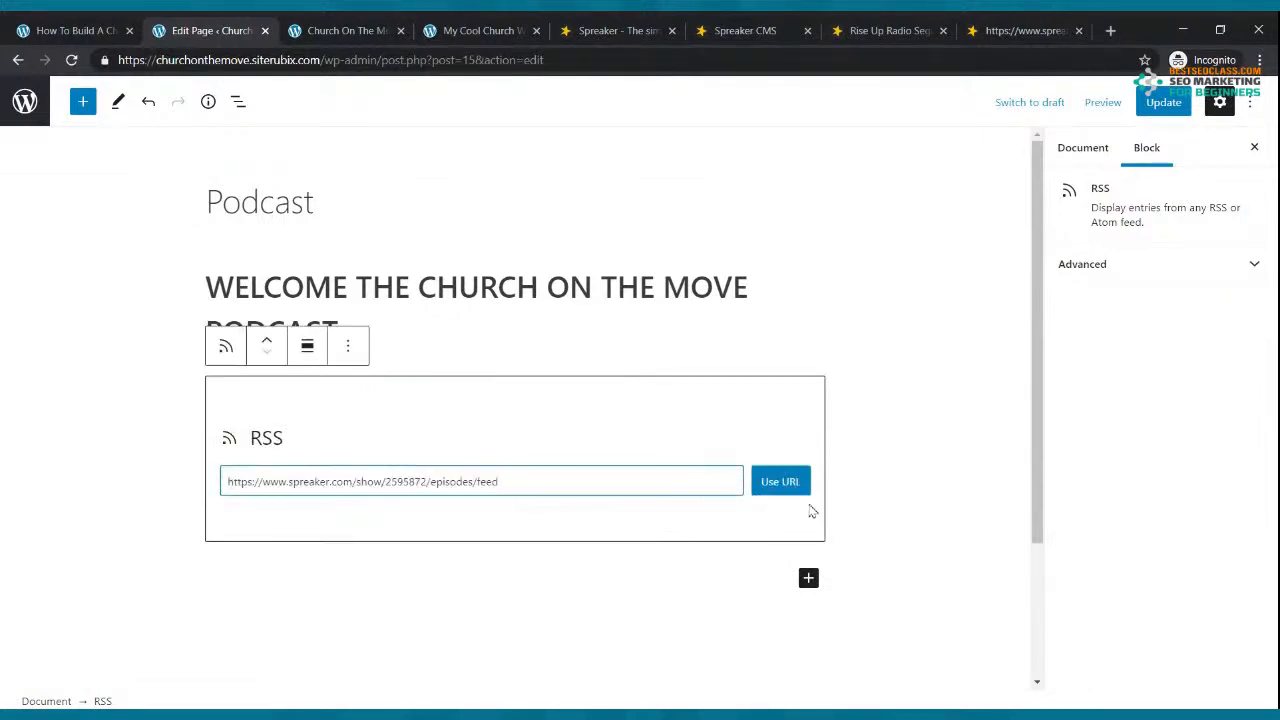
pyautogui.click(779, 482)
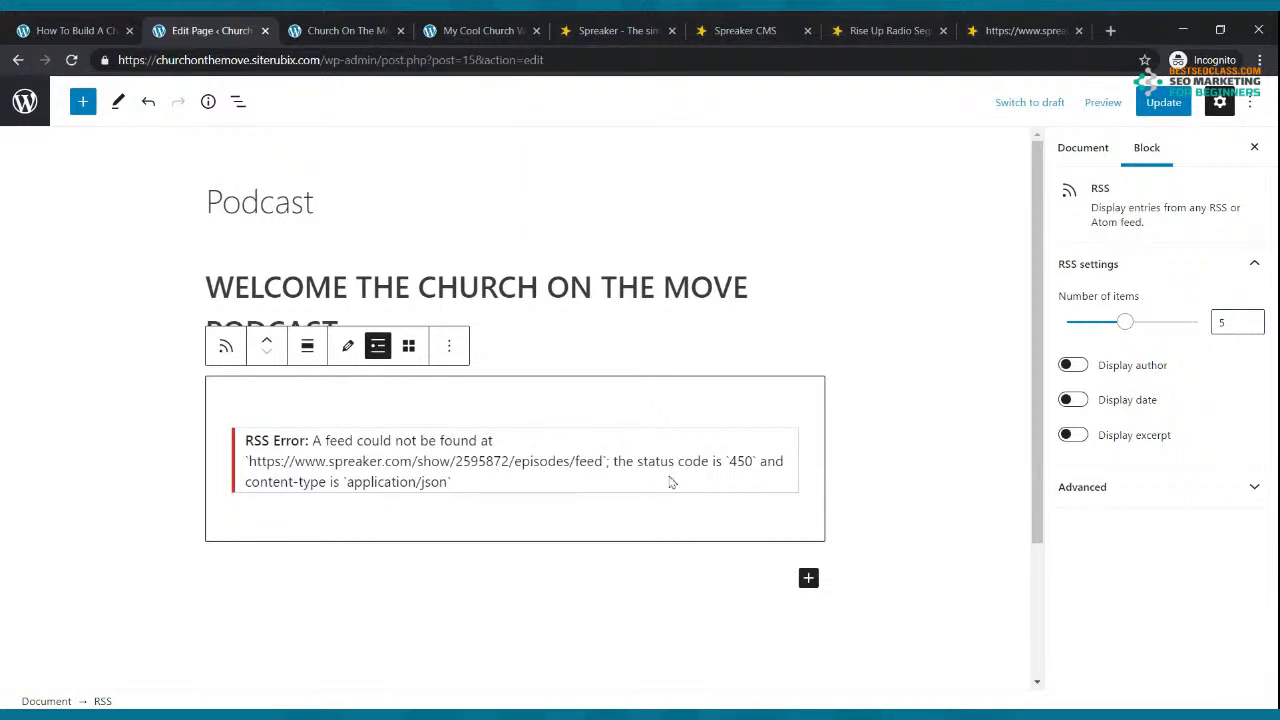
pyautogui.click(350, 350)
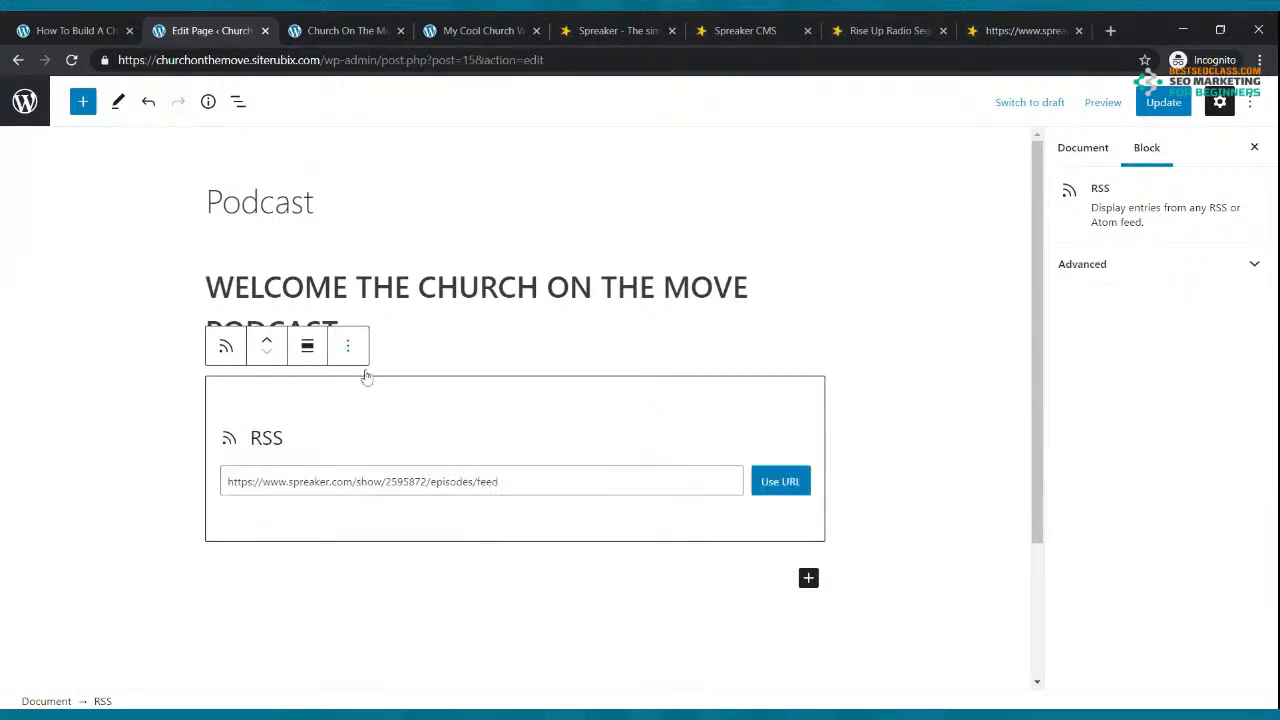
pyautogui.click(425, 479)
pyautogui.press('BackSpace')
pyautogui.press('BackSpace')
pyautogui.press('BackSpace')
pyautogui.press('BackSpace')
pyautogui.press('BackSpace')
pyautogui.press('BackSpace')
pyautogui.press('BackSpace')
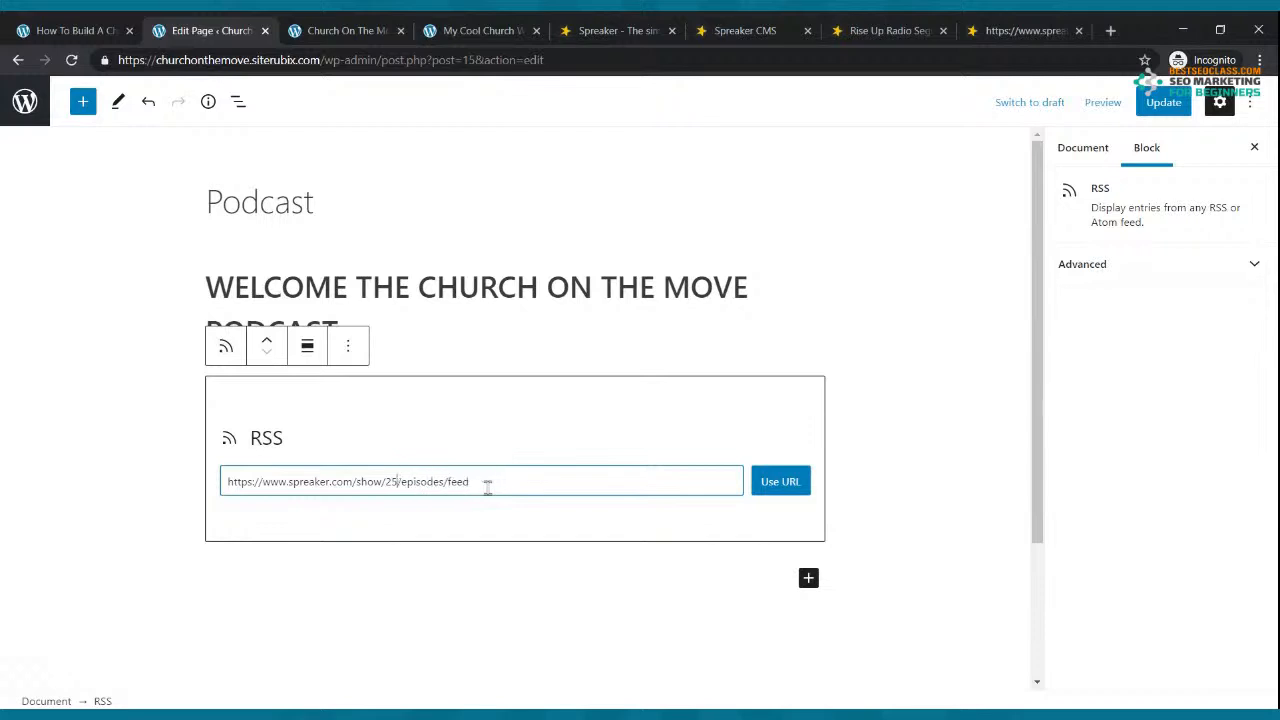
pyautogui.press('BackSpace')
pyautogui.click(779, 488)
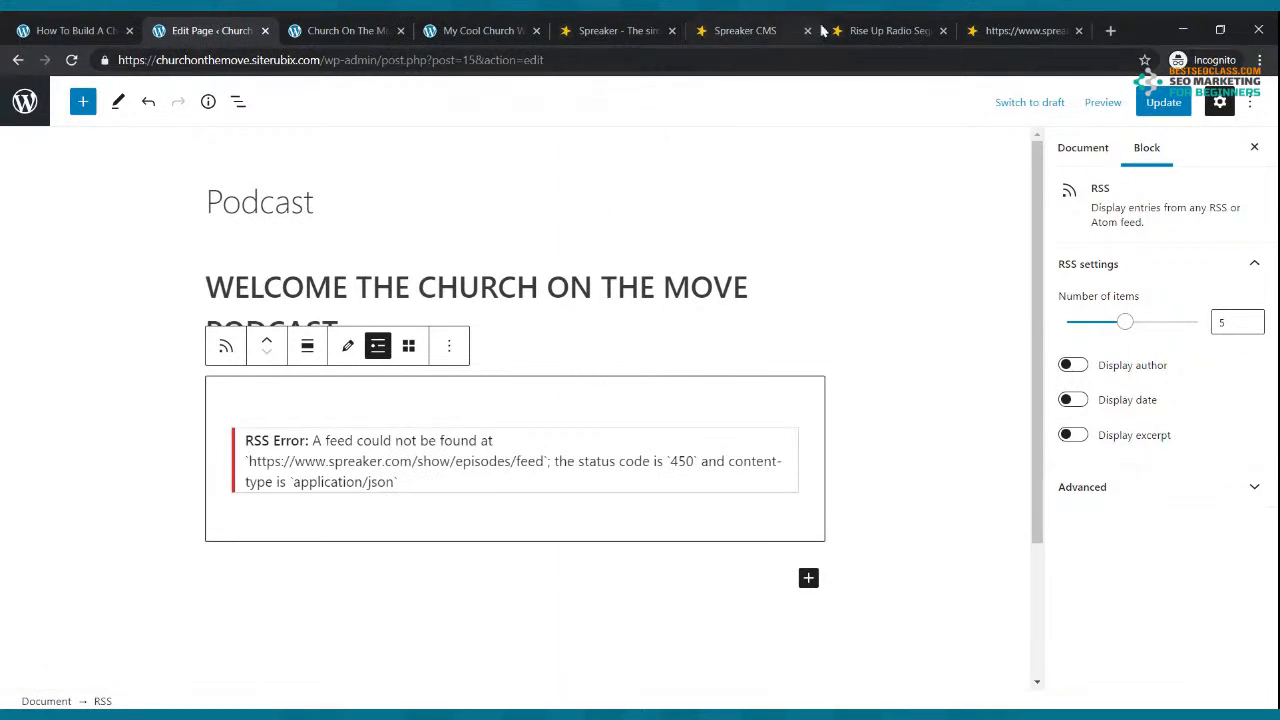
pyautogui.click(758, 27)
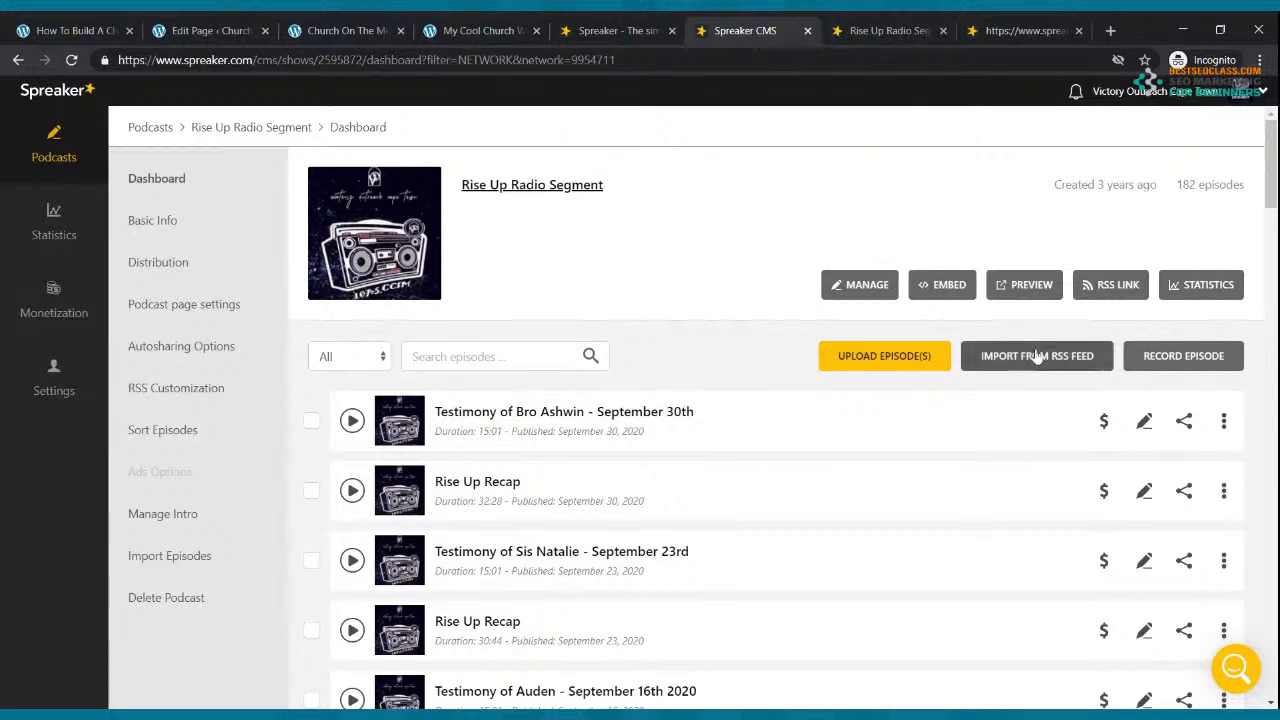
# Step: Check the feed URL with show ID 2595872 in Spreaker's RSS Customization settings
pyautogui.click(1101, 287)
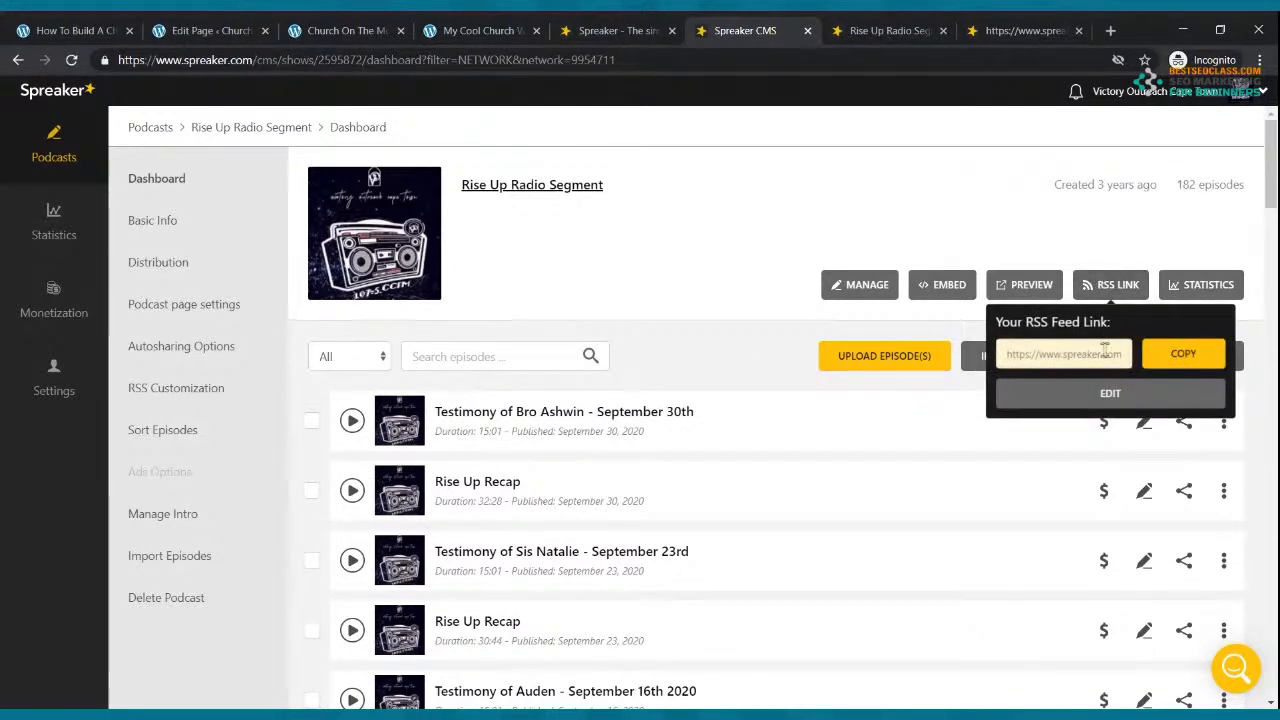
pyautogui.click(1140, 392)
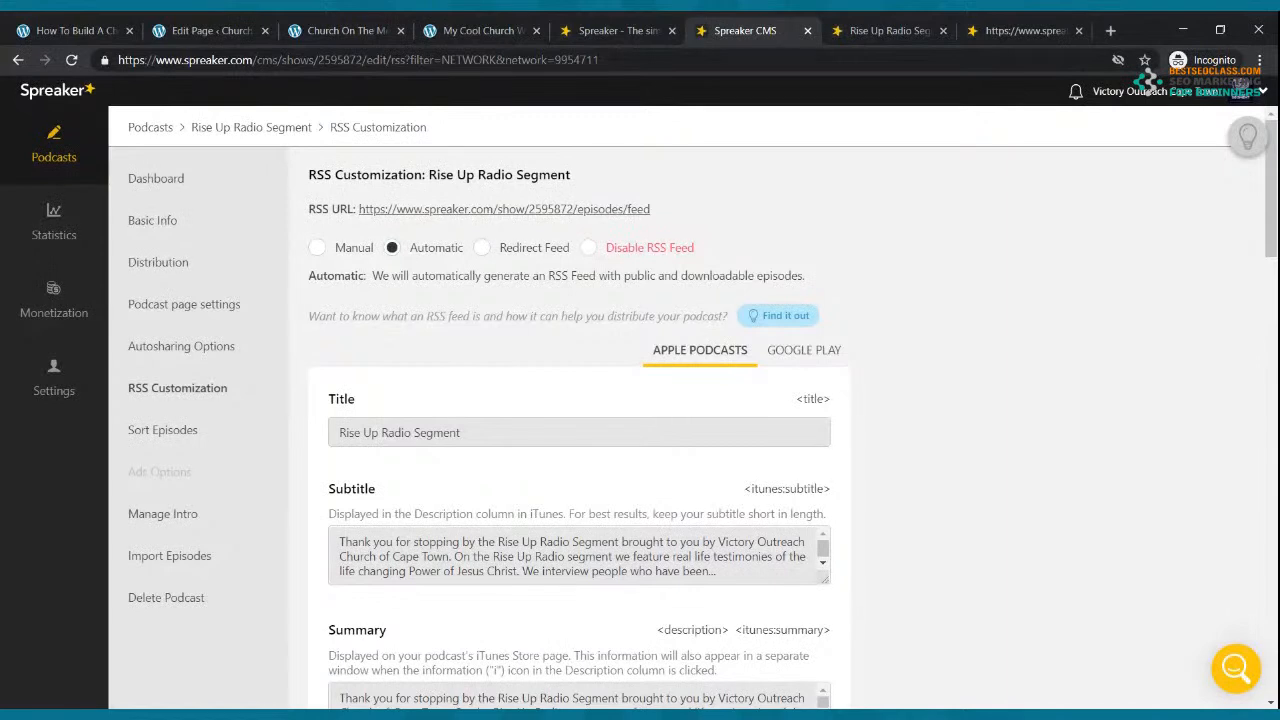
pyautogui.moveTo(664, 211); pyautogui.dragTo(358, 207)
pyautogui.hotkey('ctrl', 'c')
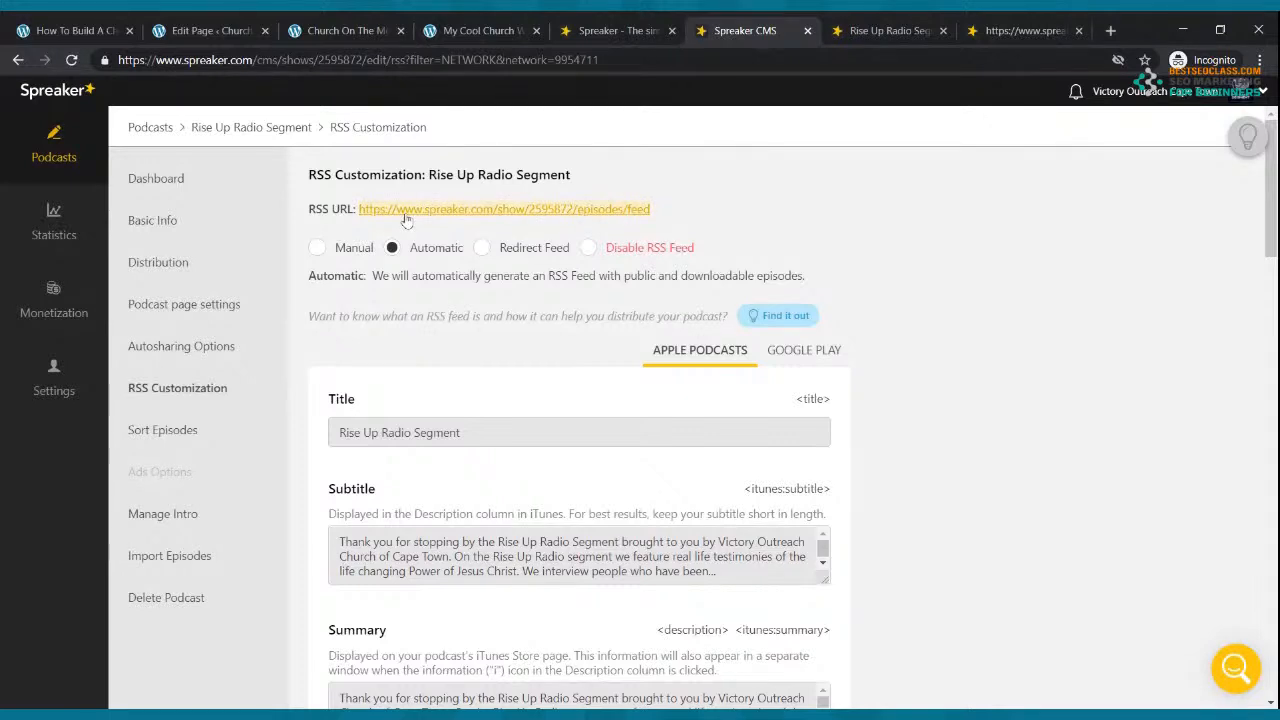
pyautogui.click(230, 30)
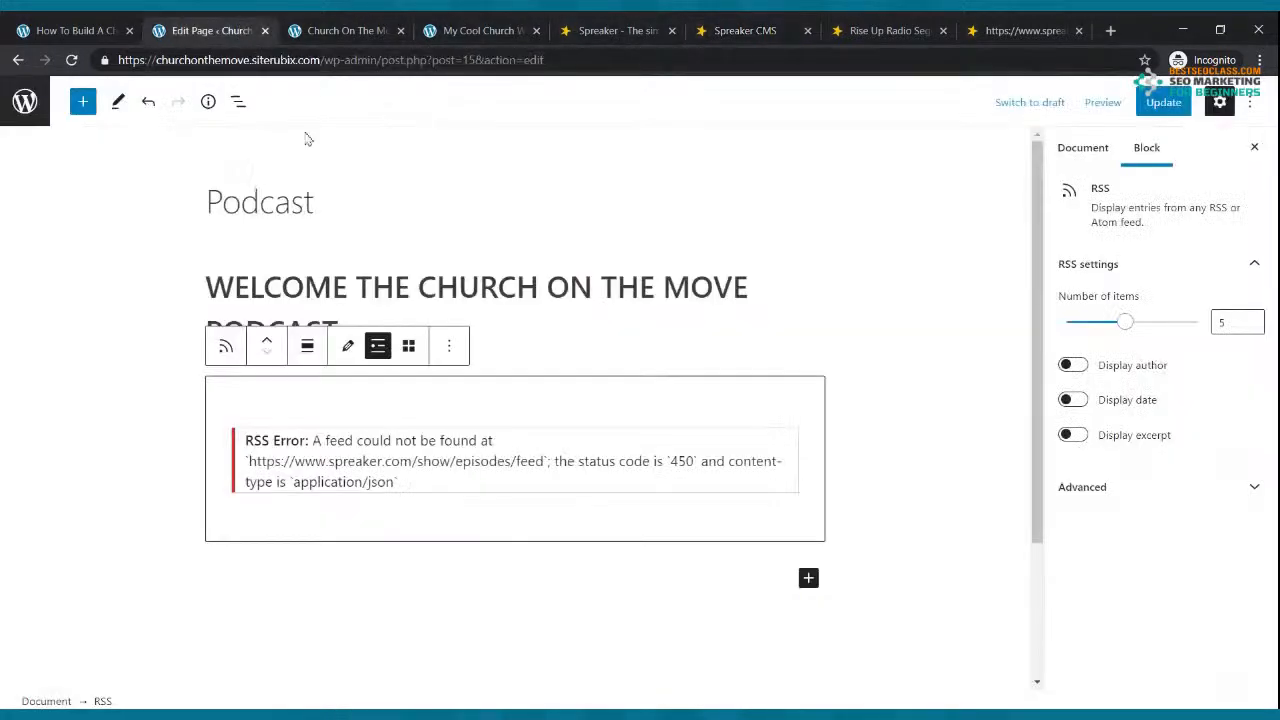
pyautogui.click(450, 355)
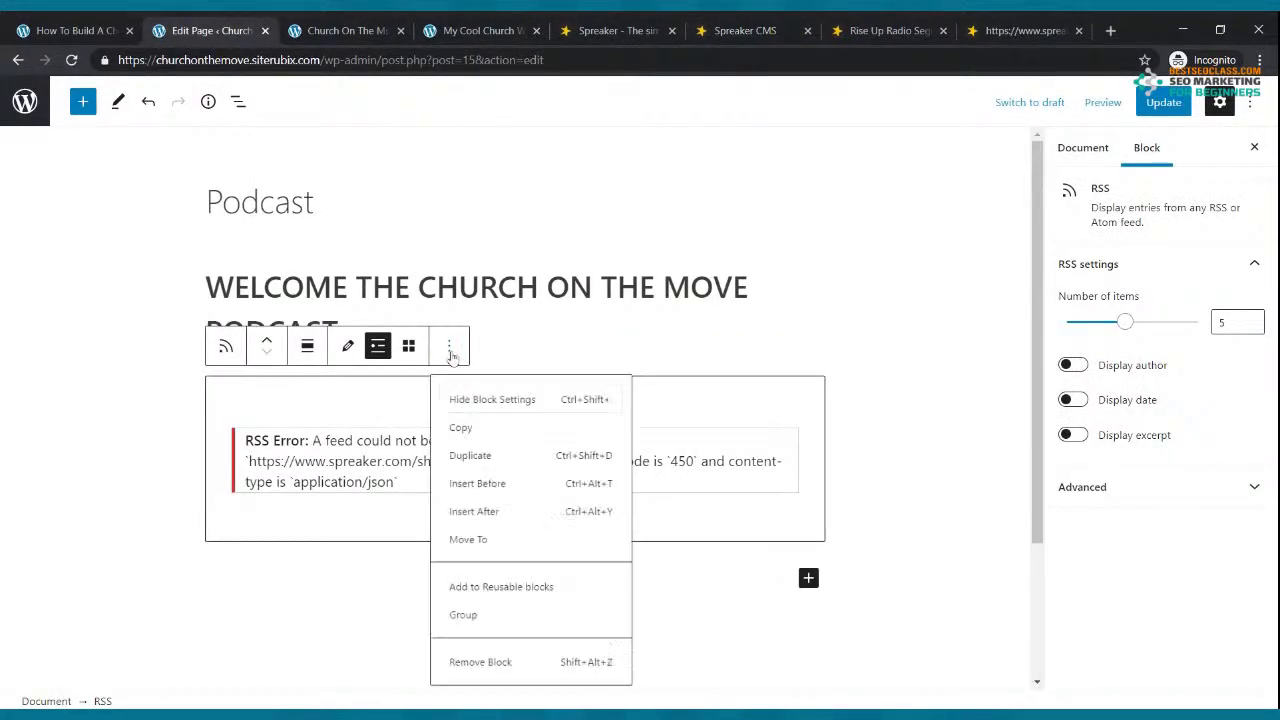
pyautogui.click(483, 684)
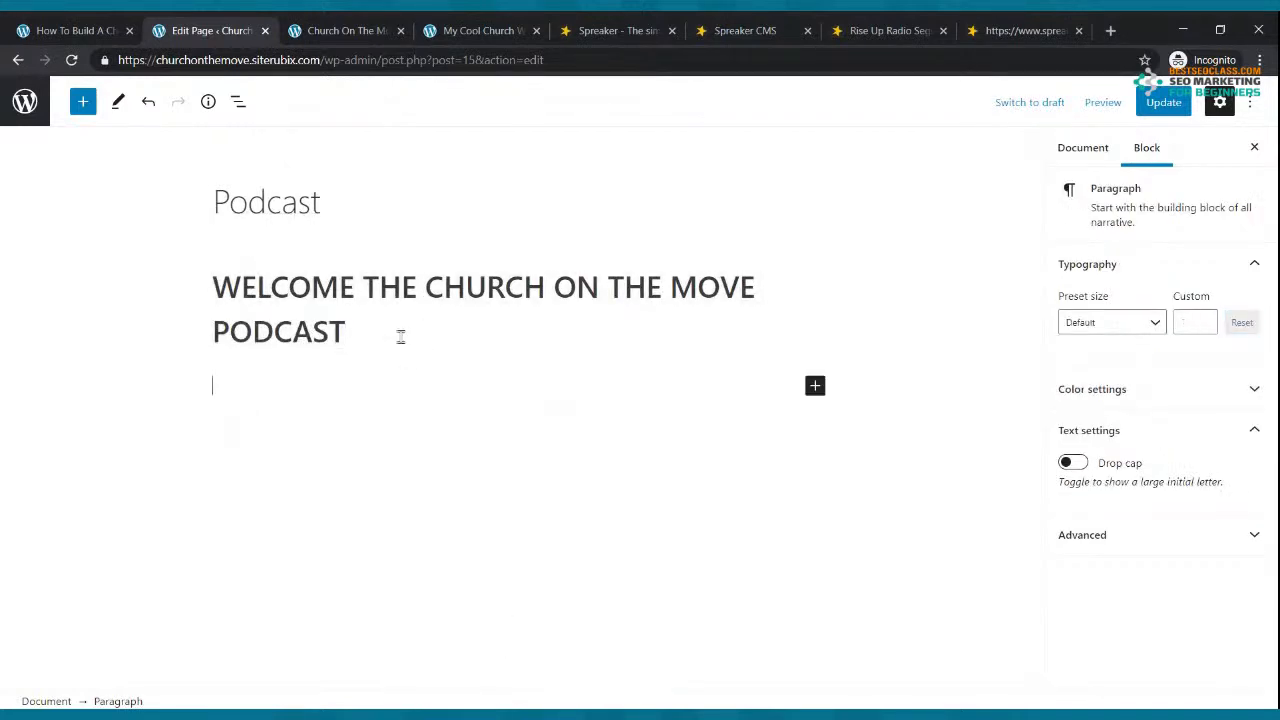
pyautogui.click(815, 388)
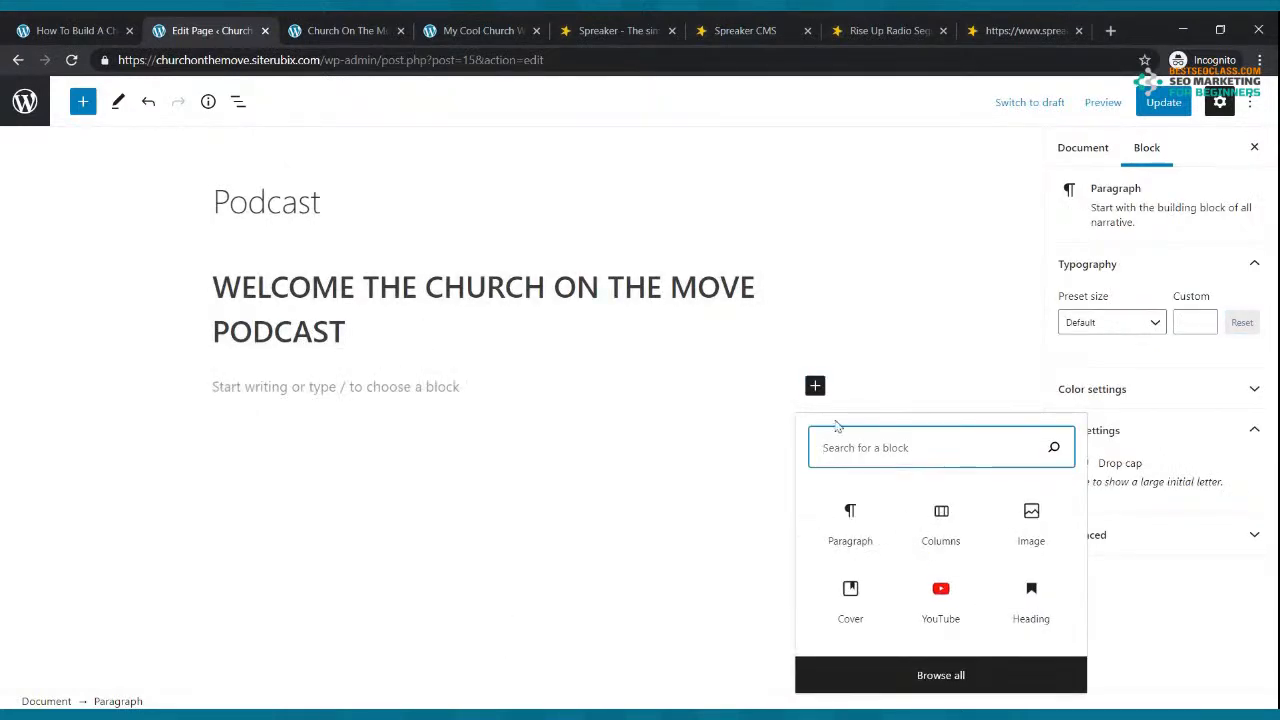
pyautogui.write('RSS')
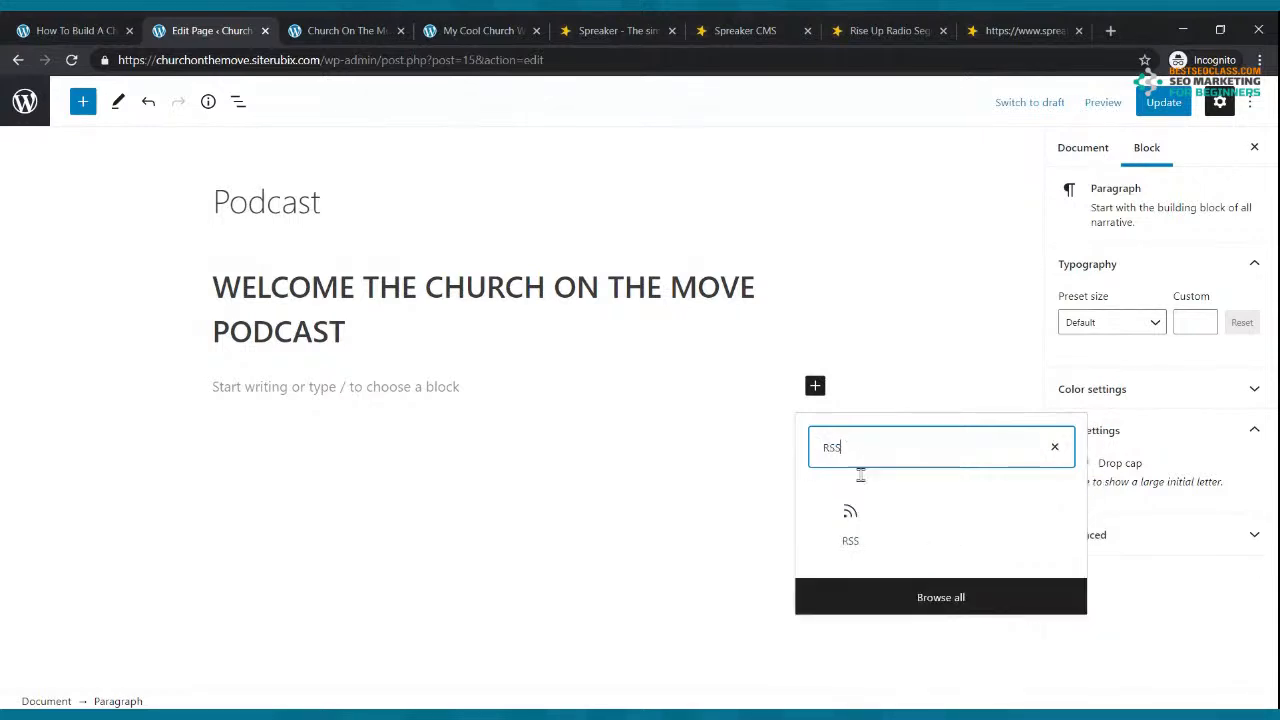
pyautogui.click(850, 522)
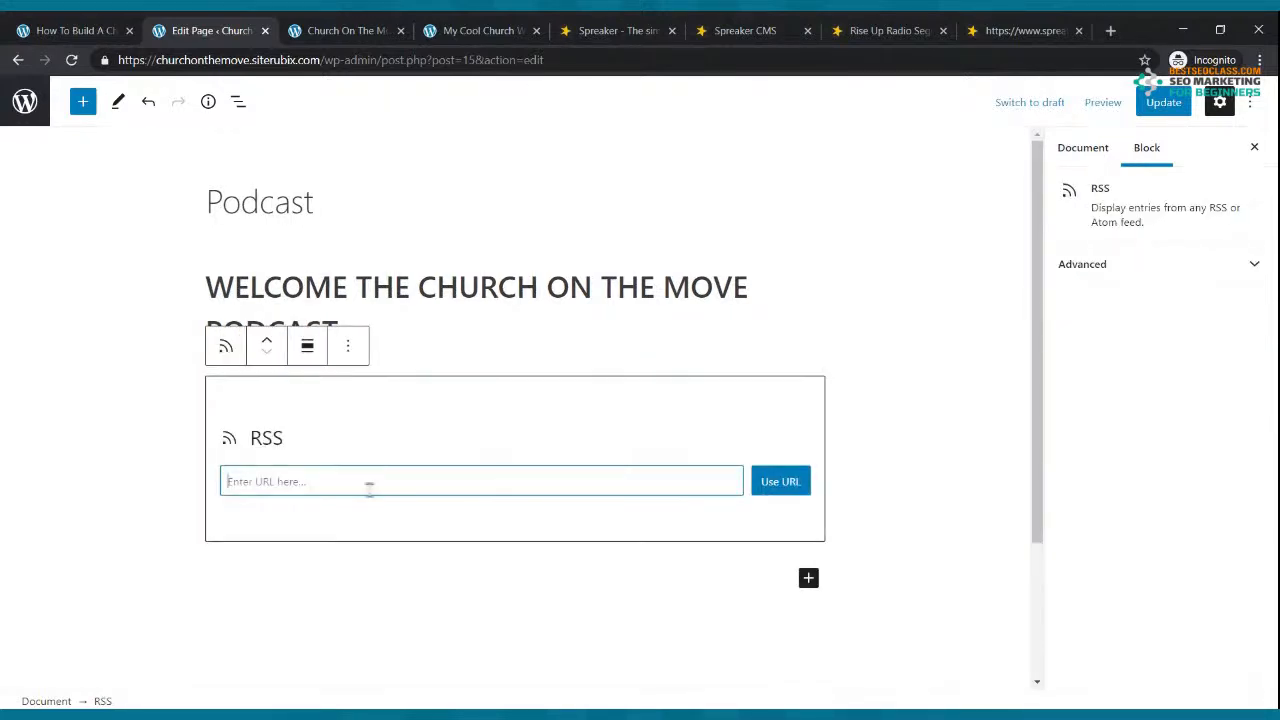
pyautogui.hotkey('ctrl', 'v')
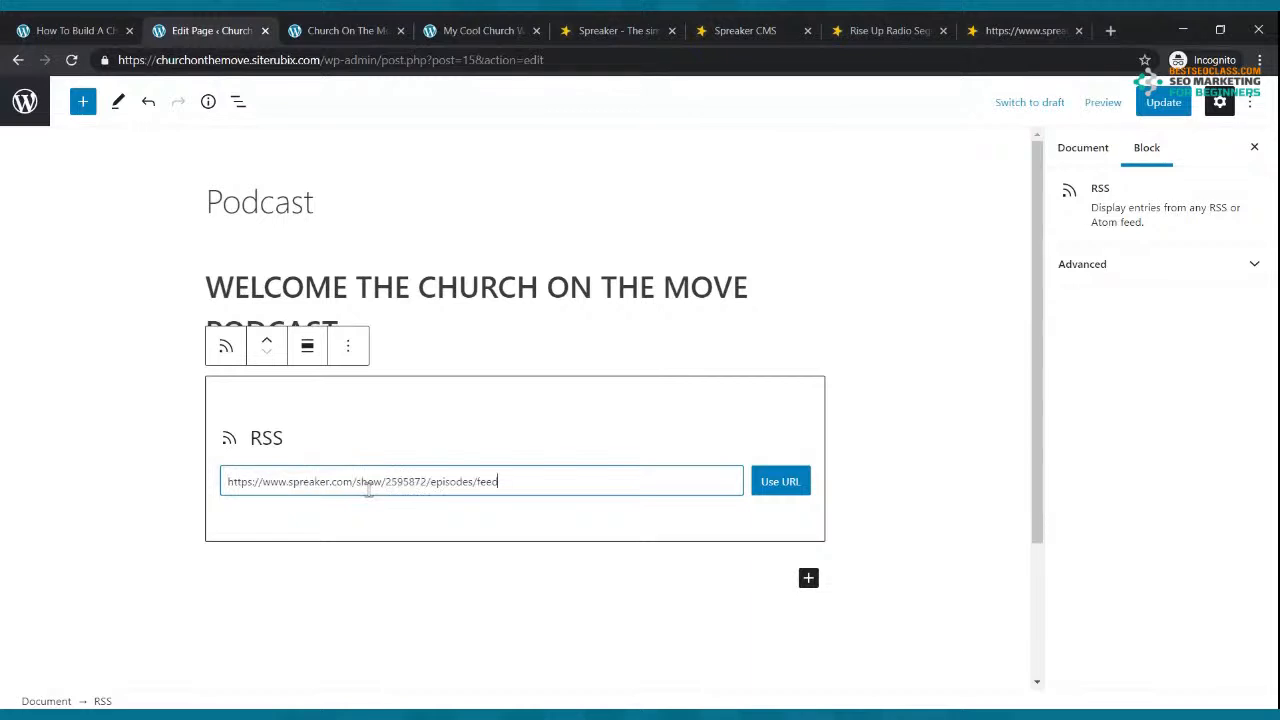
pyautogui.click(806, 487)
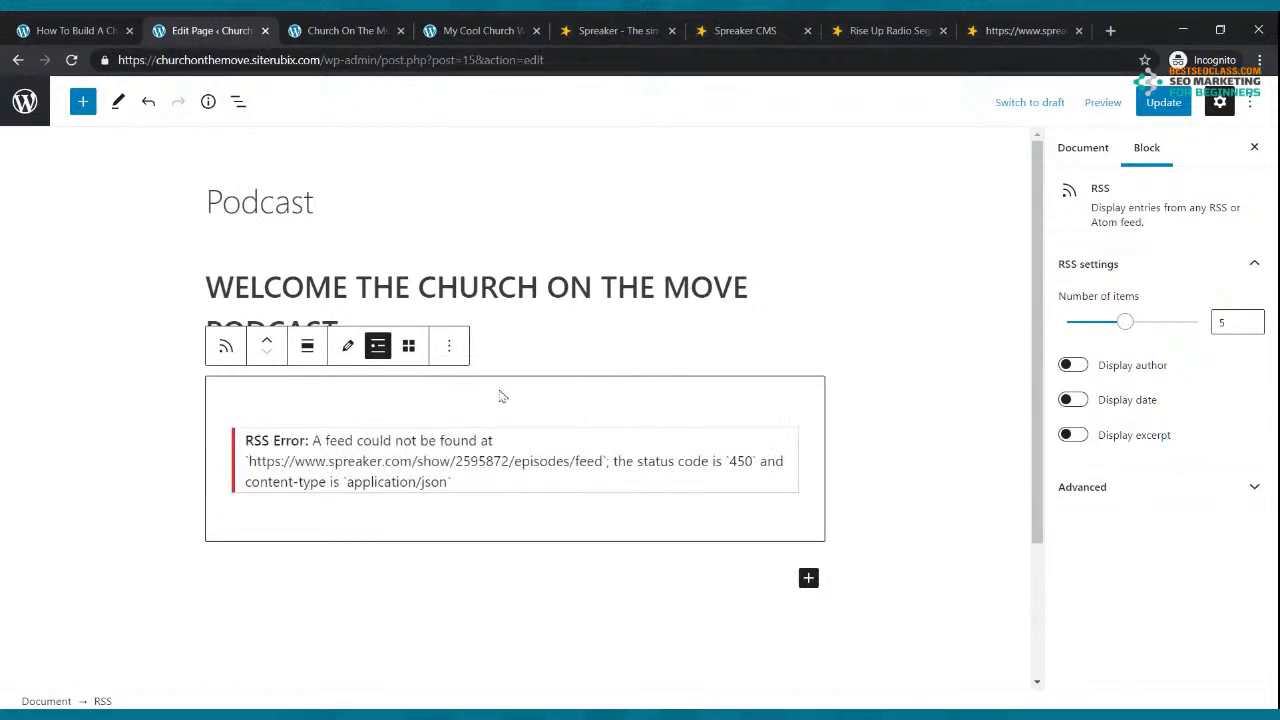
pyautogui.click(1155, 103)
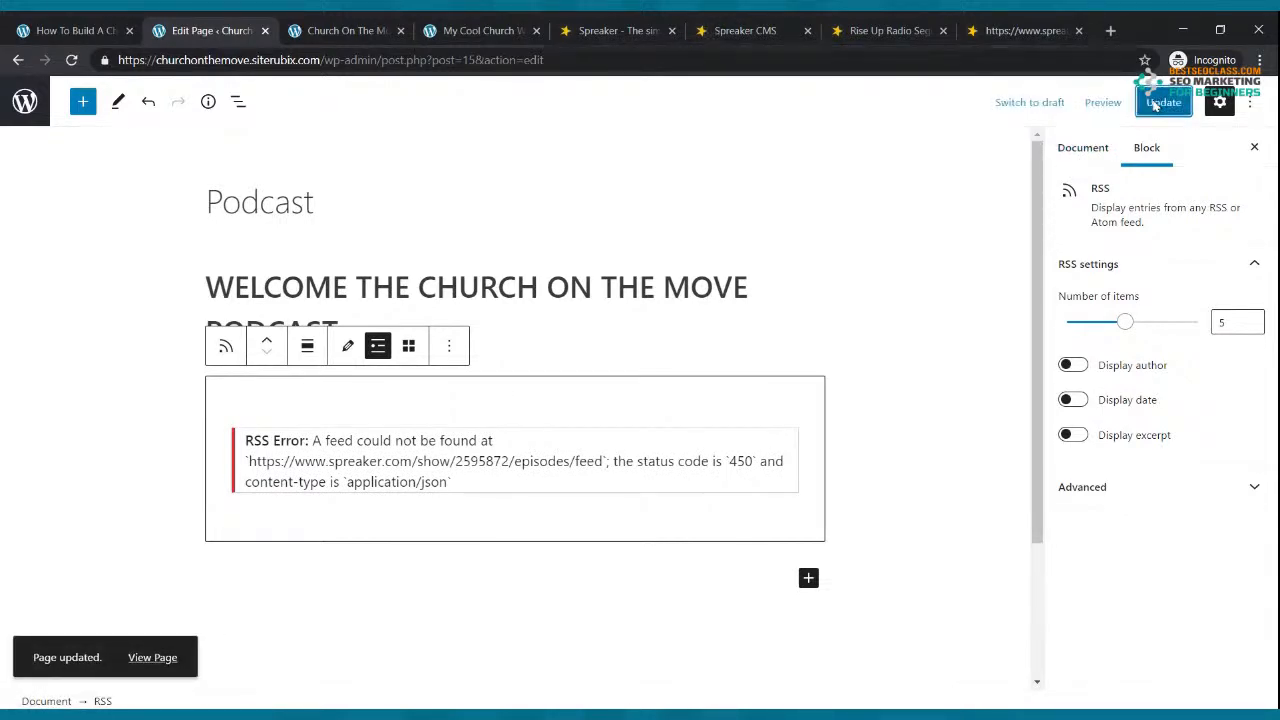
# Step: Close the four leftover Spreaker browser tabs
pyautogui.click(18, 60)
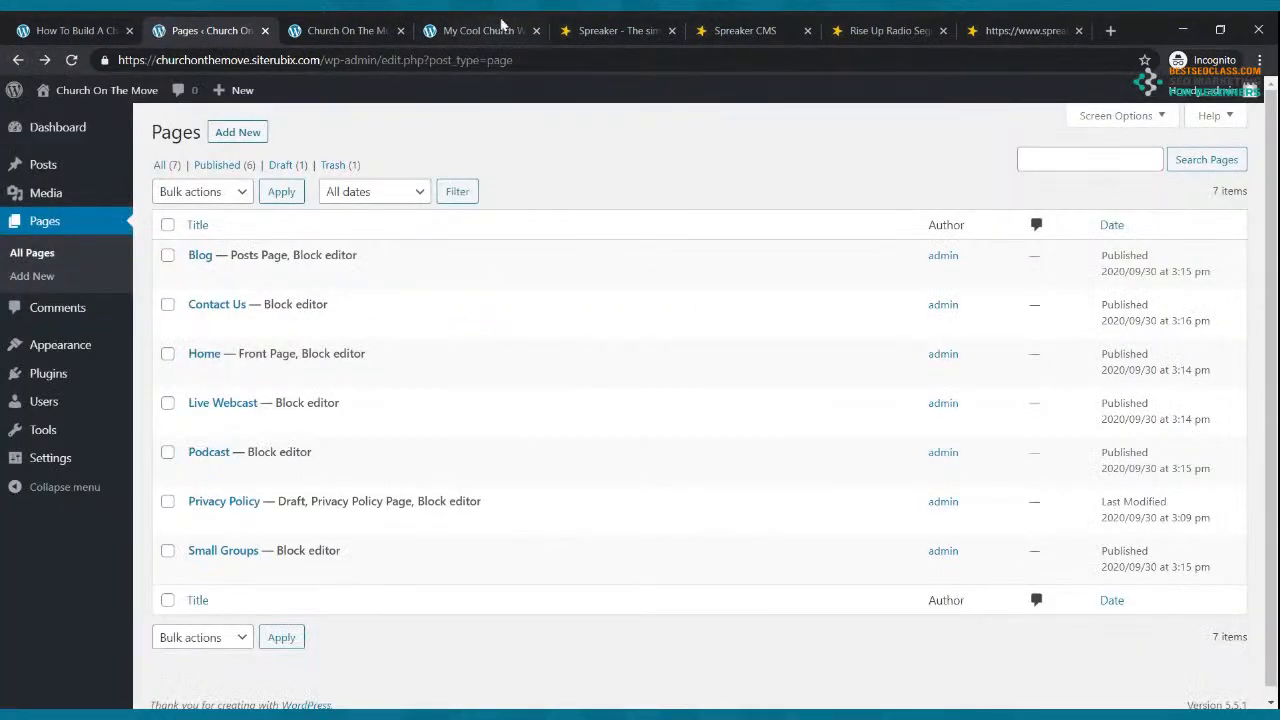
pyautogui.click(340, 28)
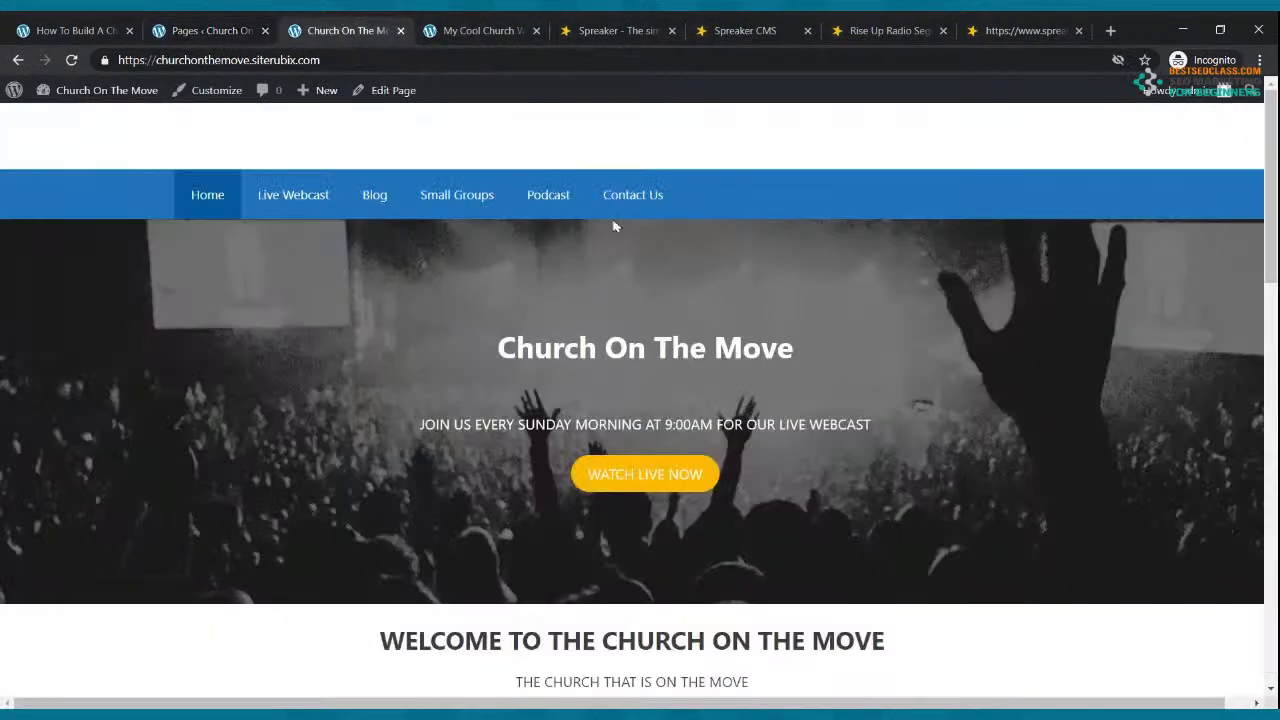
pyautogui.click(808, 35)
pyautogui.click(808, 35)
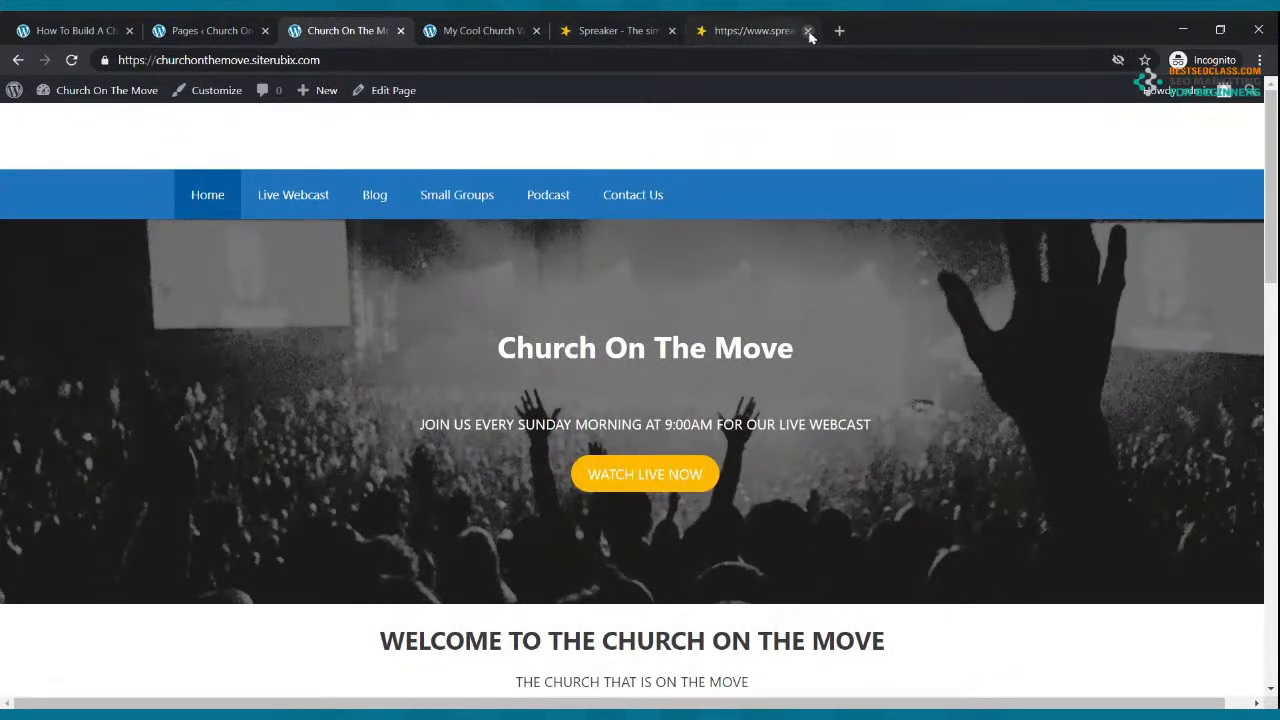
pyautogui.click(808, 35)
pyautogui.click(807, 30)
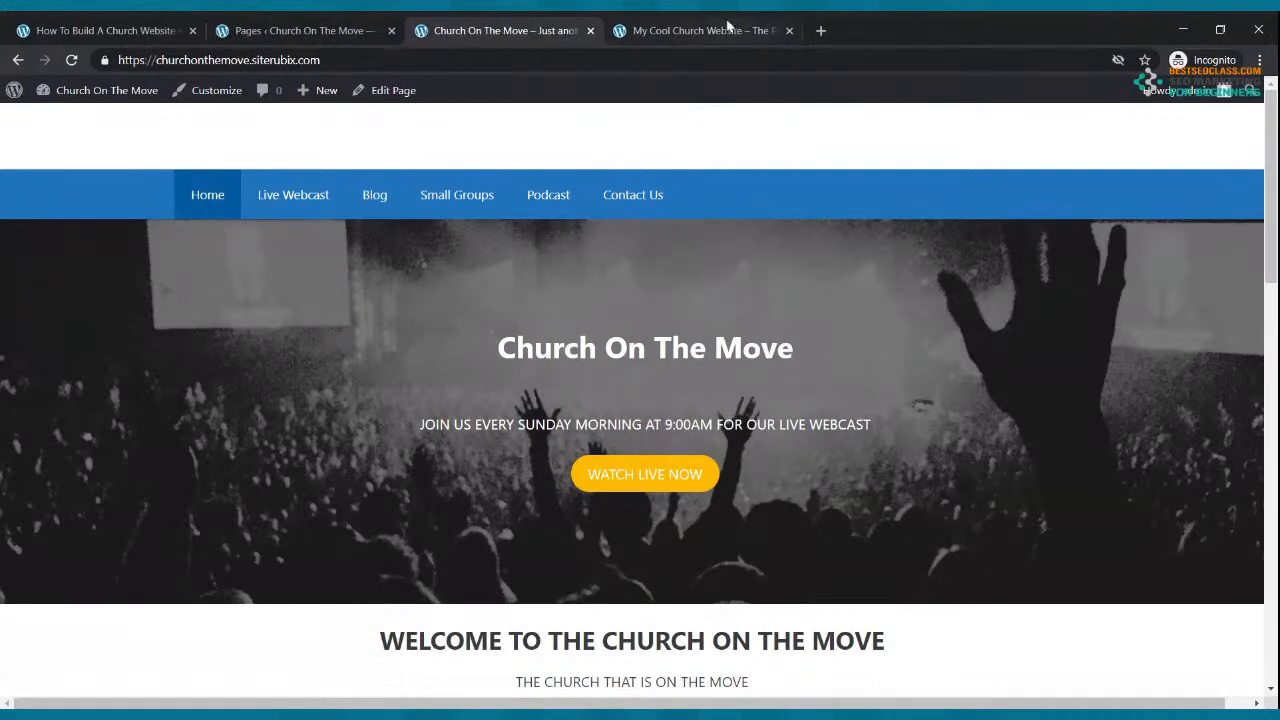
# Step: From the WordPress Pages list, open the empty Contact Us page in the block editor
pyautogui.click(728, 27)
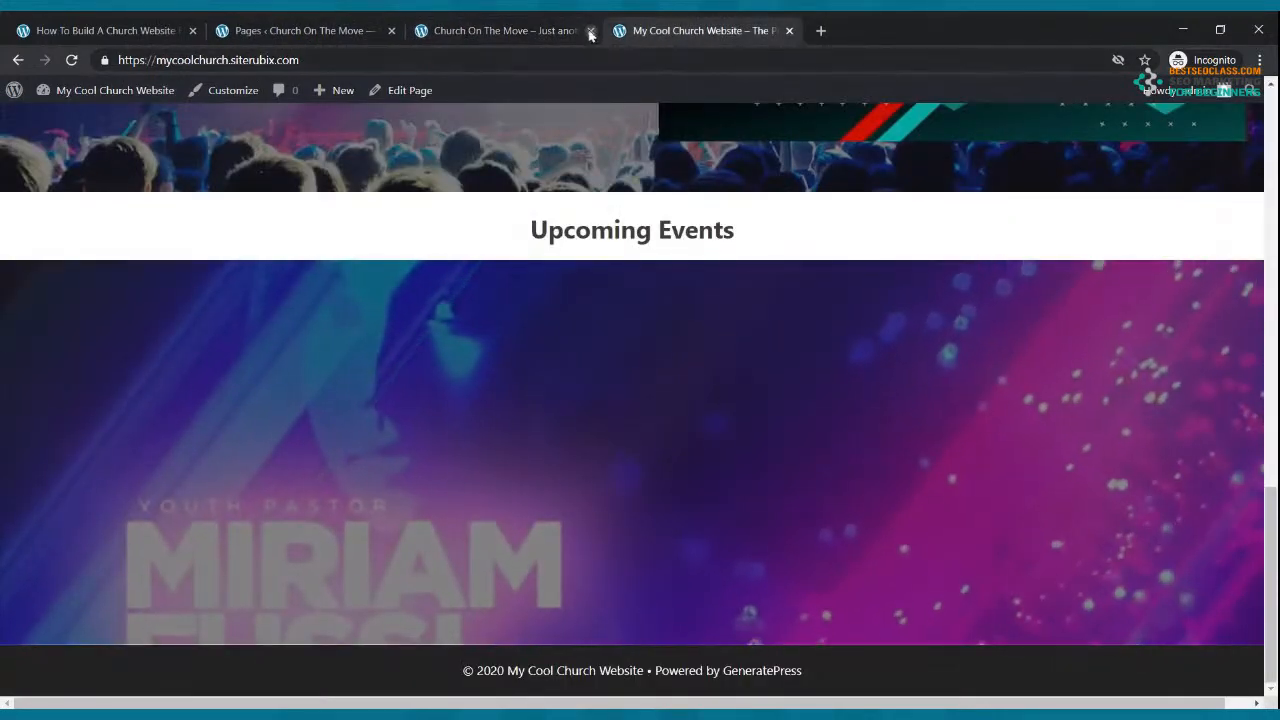
pyautogui.scroll(15, 498, 157)
pyautogui.click(295, 23)
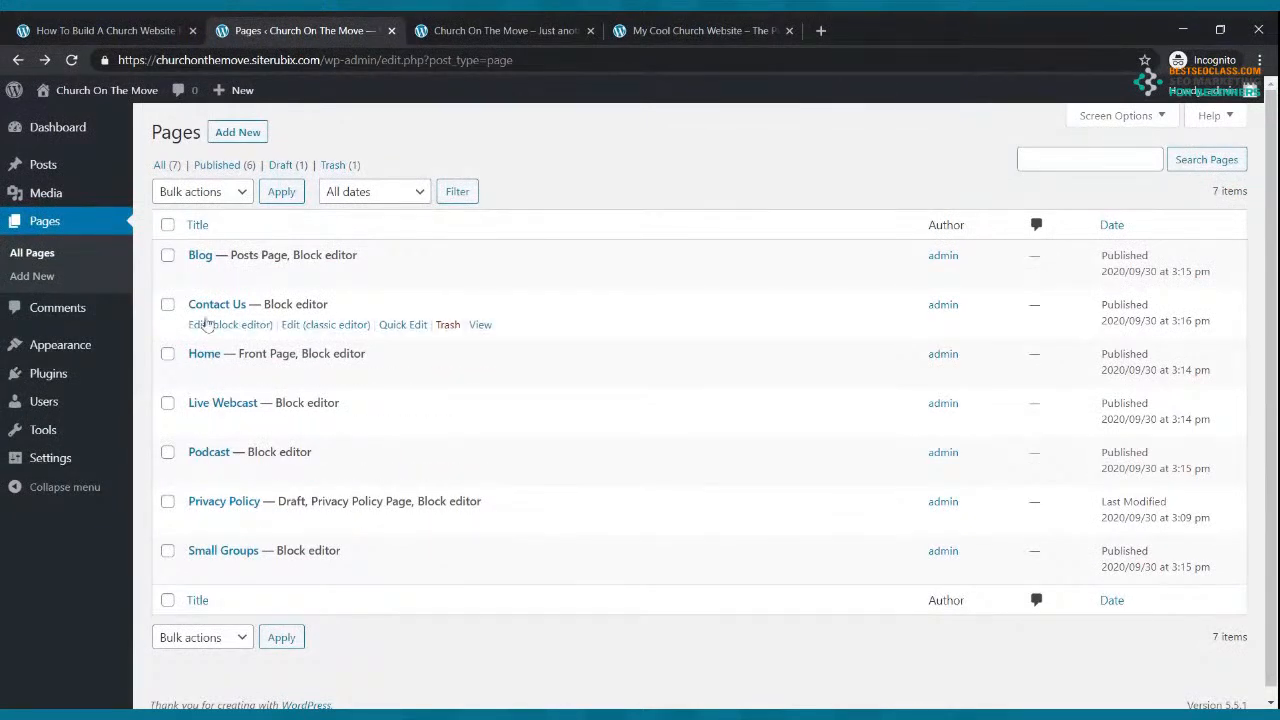
pyautogui.click(208, 327)
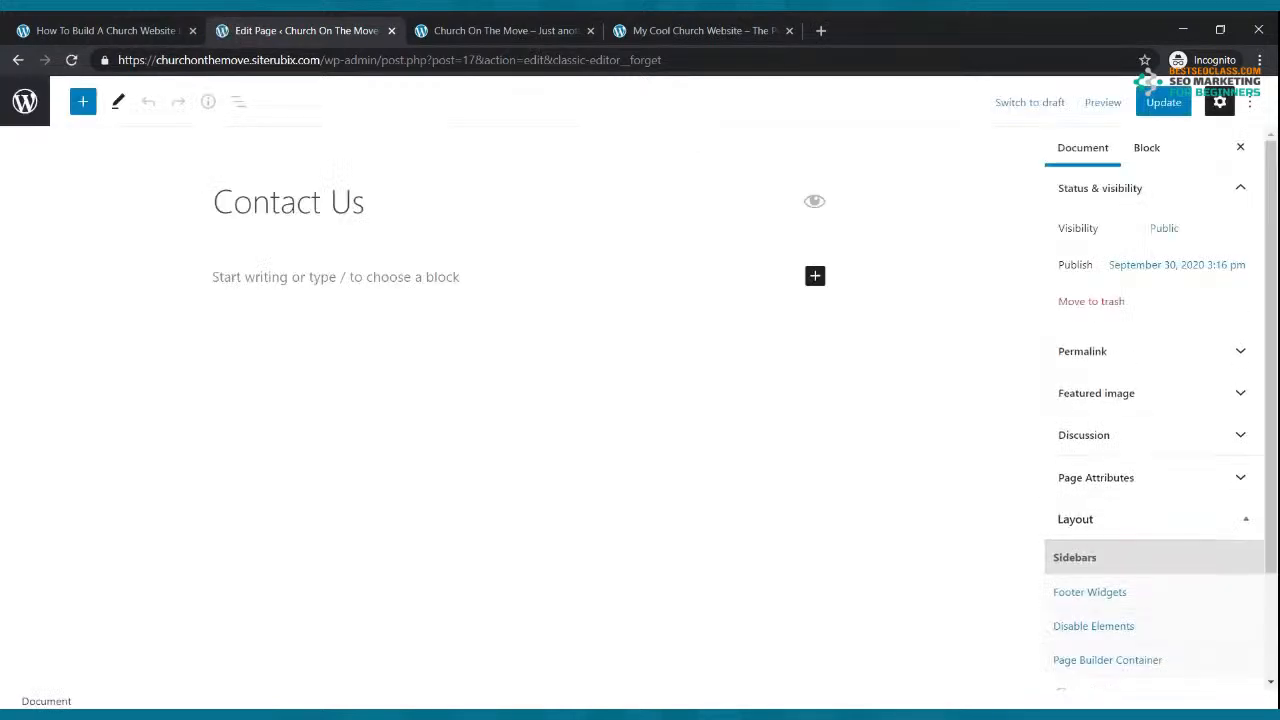
# Step: Load jotform.com in a new browser tab and look over its pricing plans
pyautogui.click(821, 30)
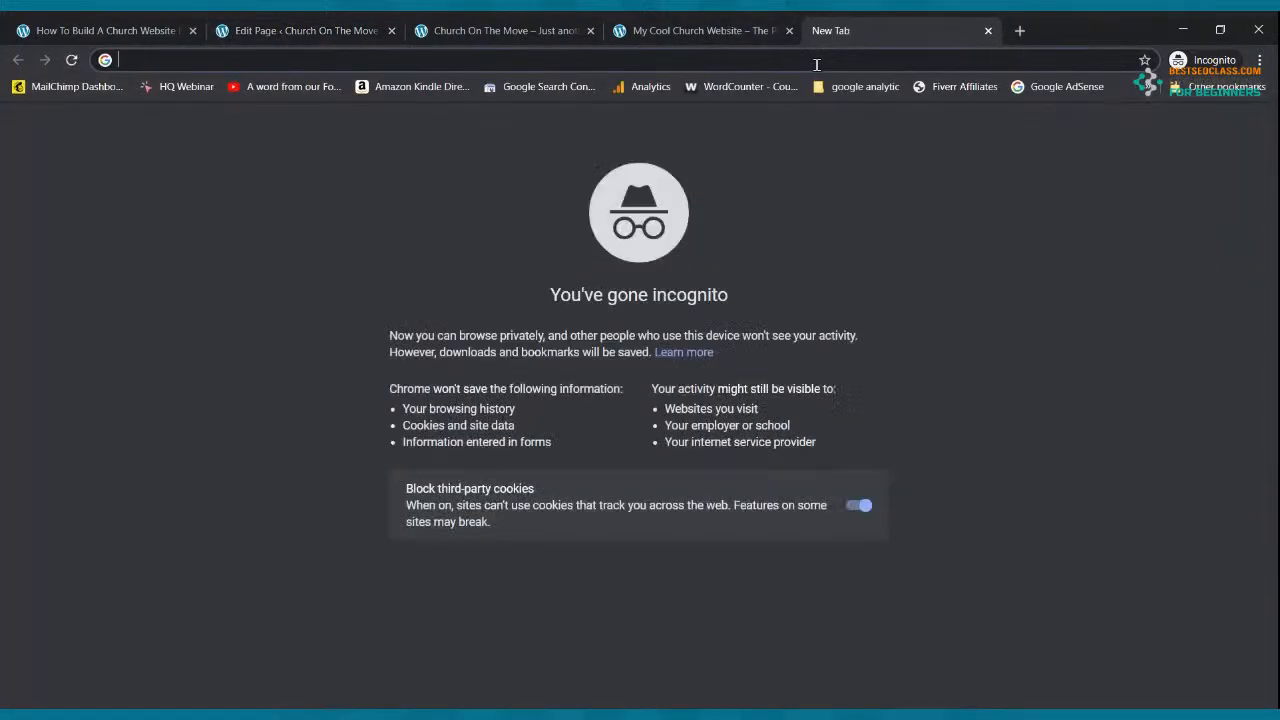
pyautogui.write('JOTFORM.')
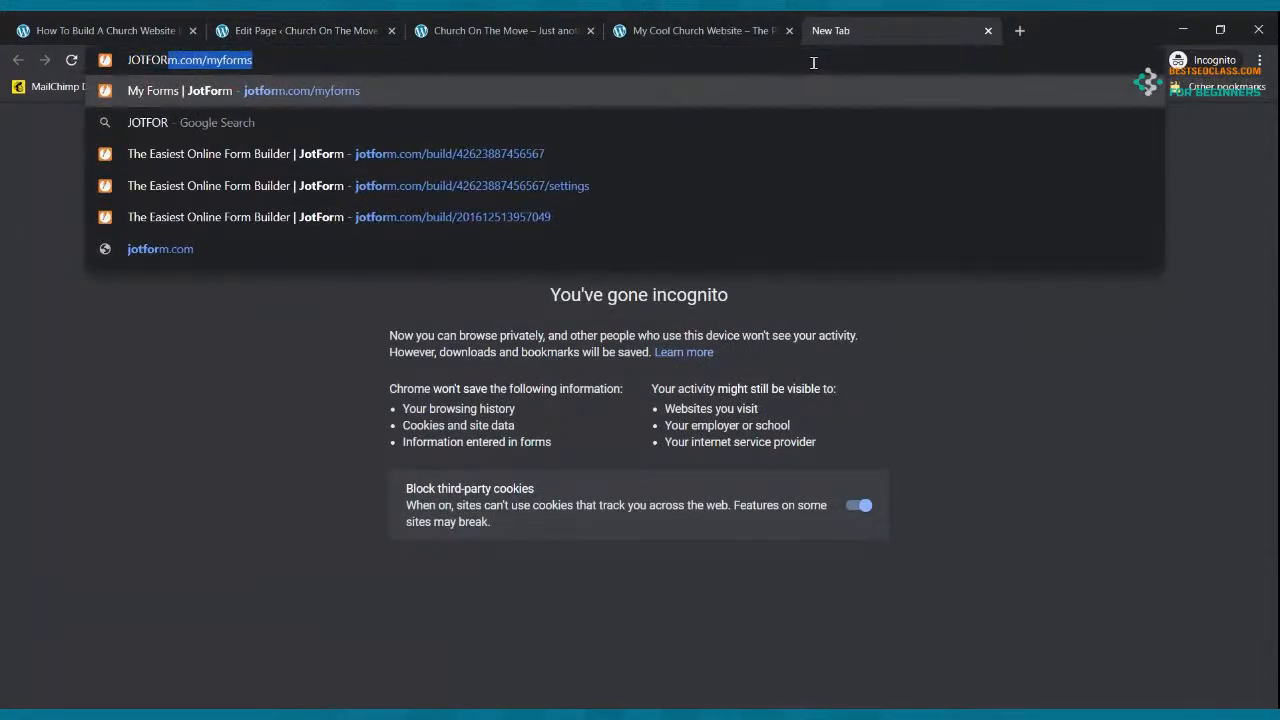
pyautogui.write('COM')
pyautogui.press('Return')
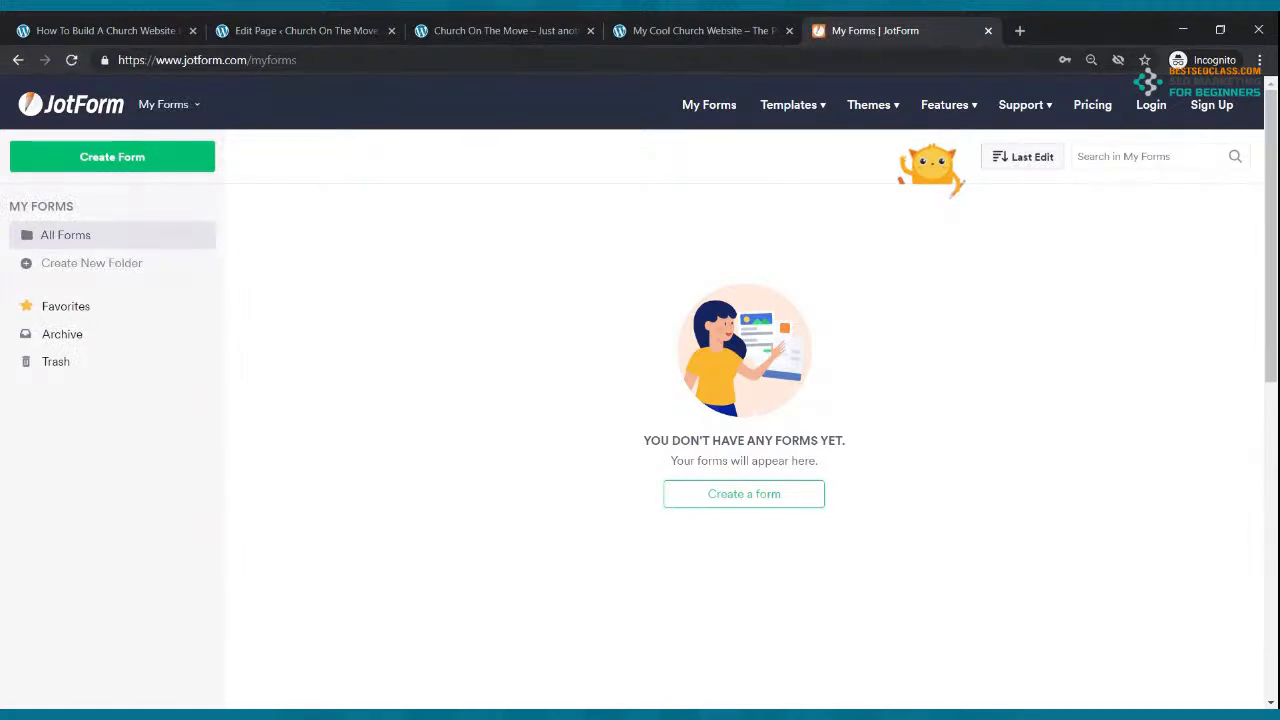
pyautogui.click(1100, 106)
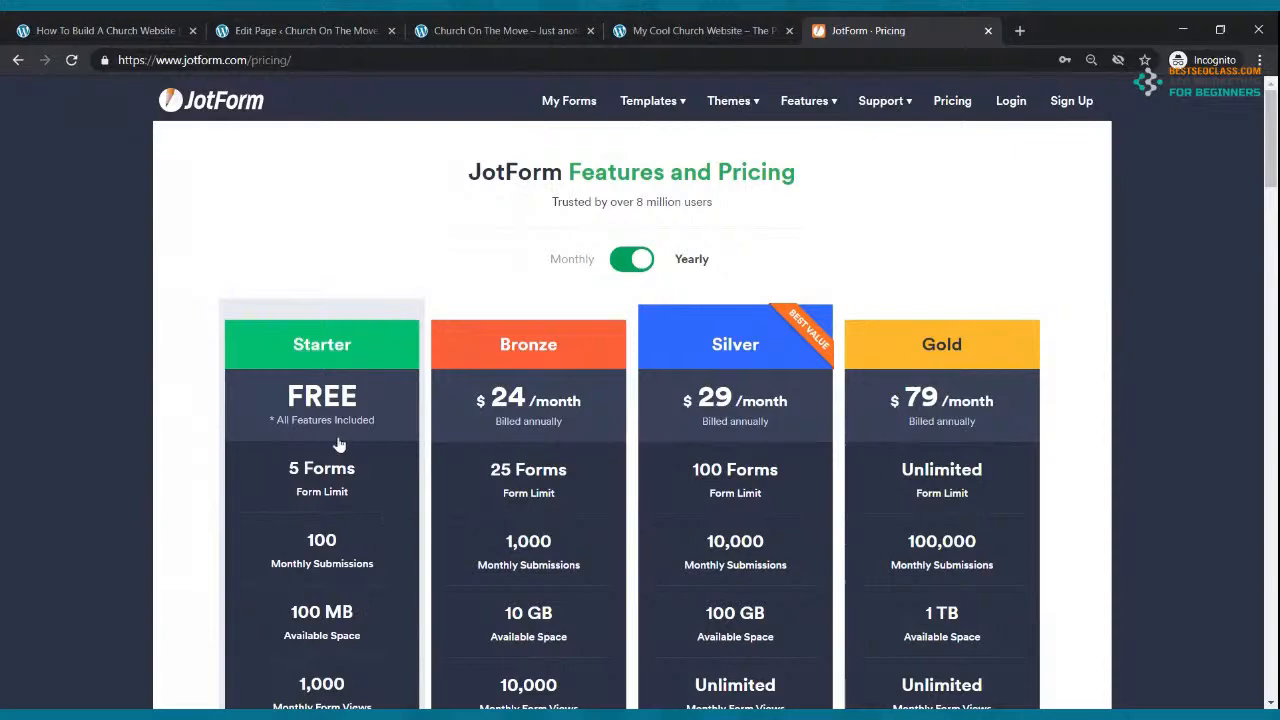
pyautogui.scroll(-2, 338, 445)
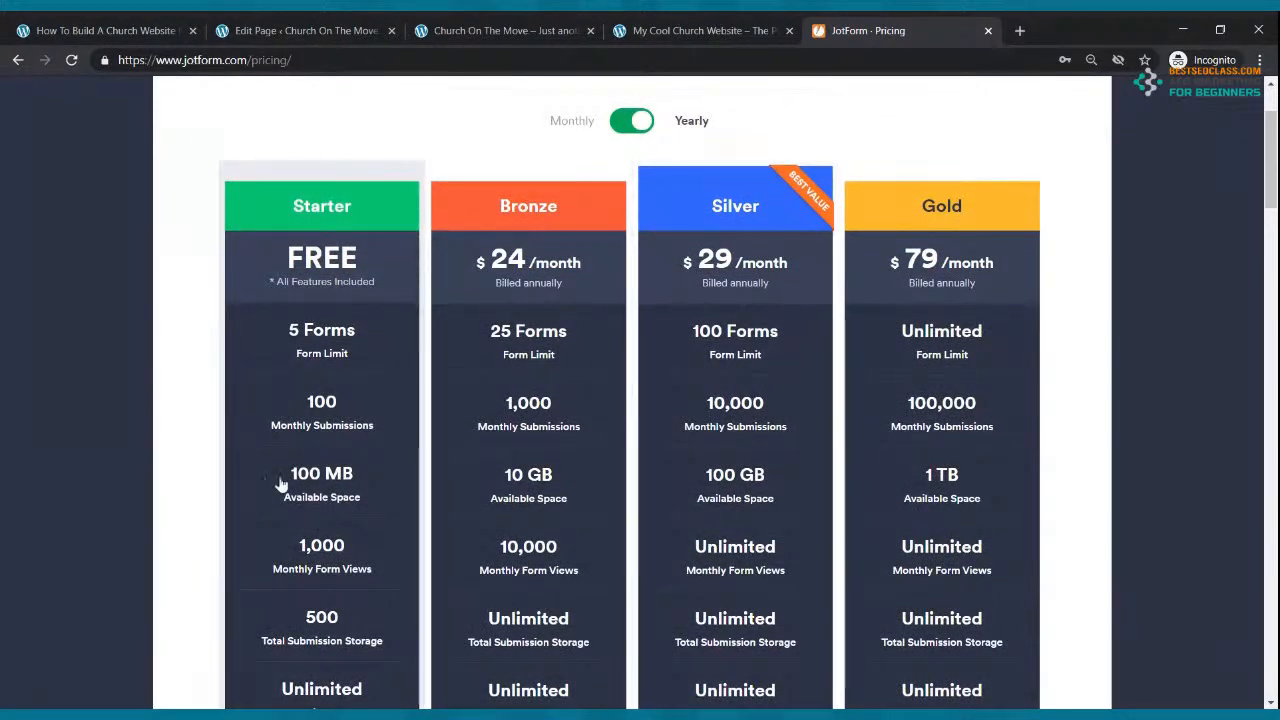
pyautogui.scroll(2, 300, 480)
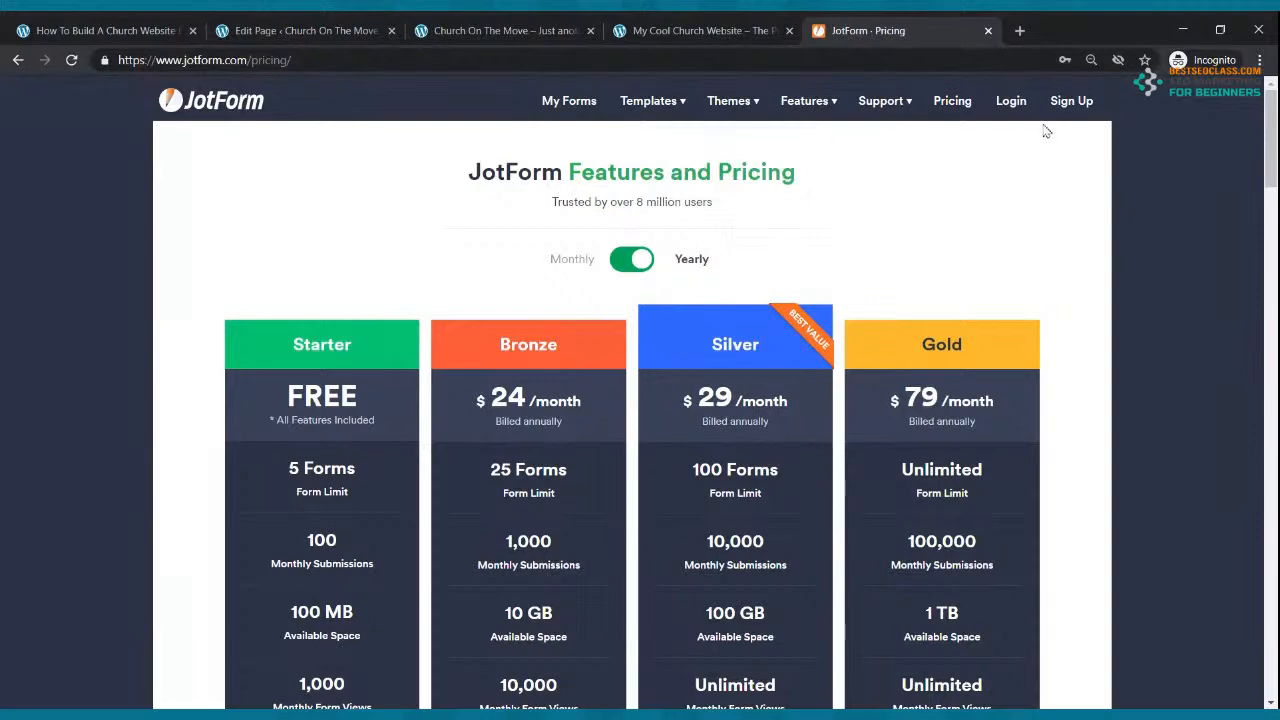
# Step: Log in to JotForm with the saved credentials and show My Forms
pyautogui.click(1008, 102)
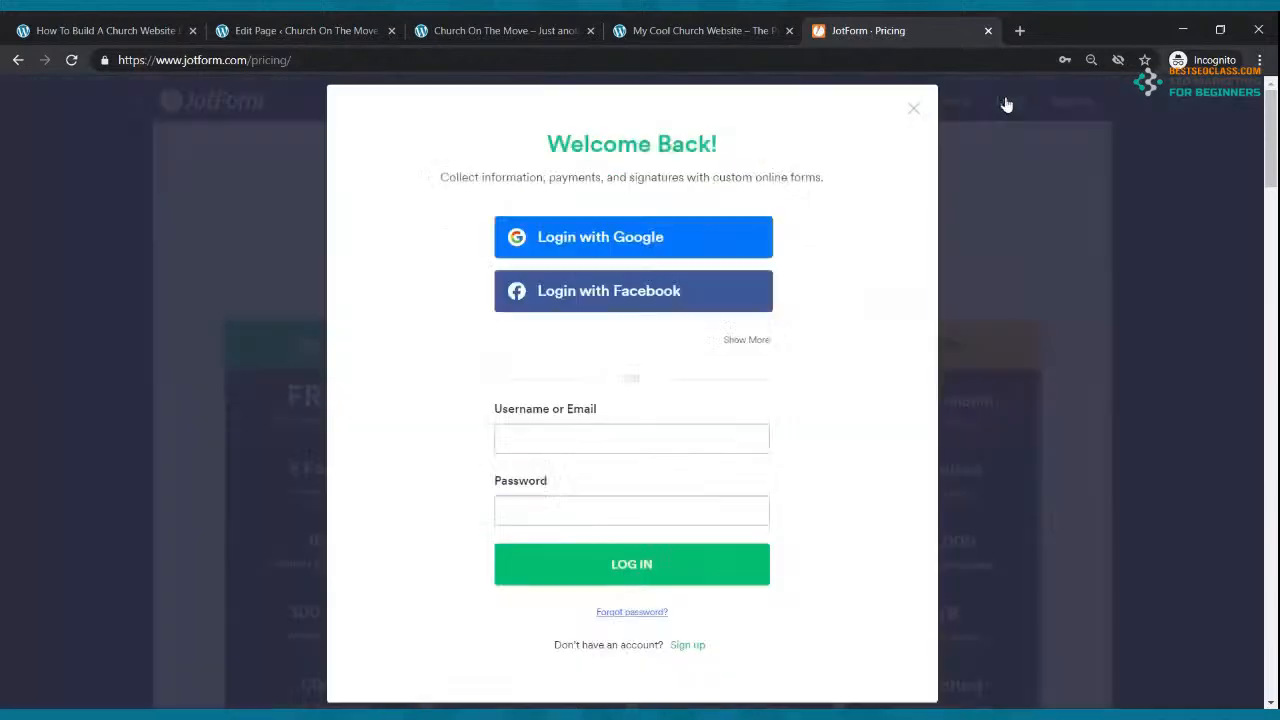
pyautogui.click(558, 436)
pyautogui.click(594, 564)
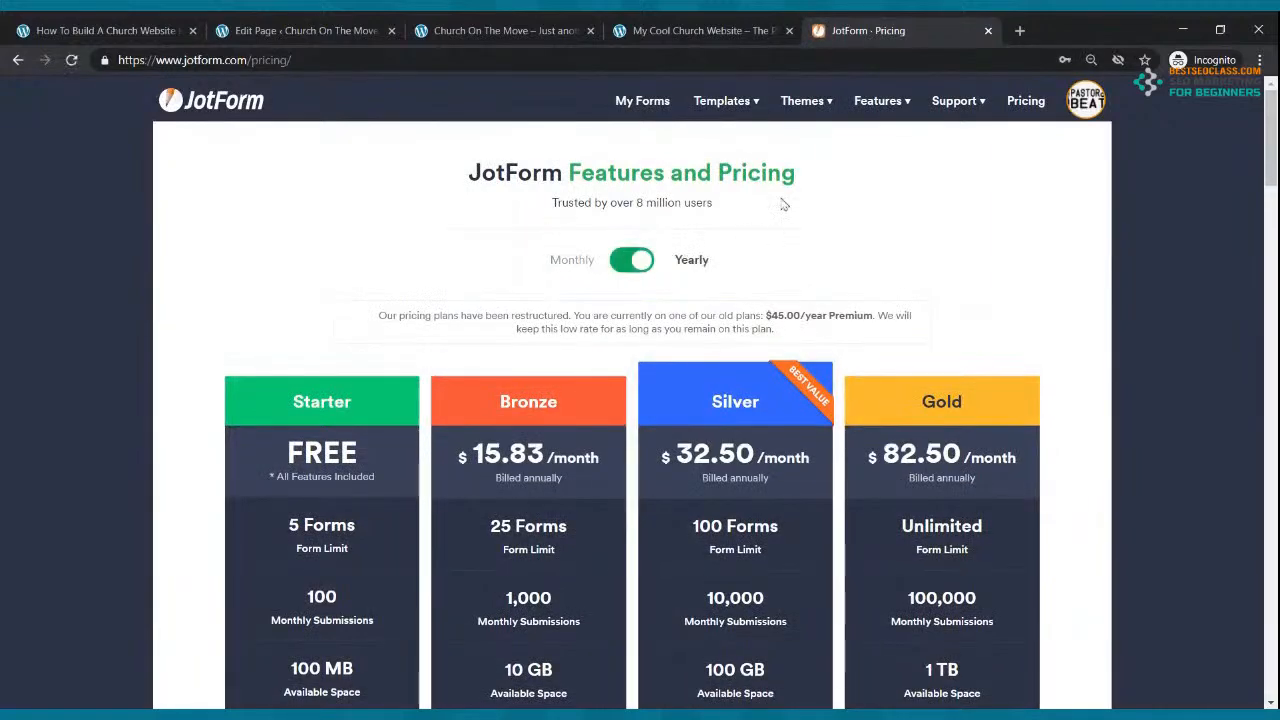
pyautogui.click(642, 103)
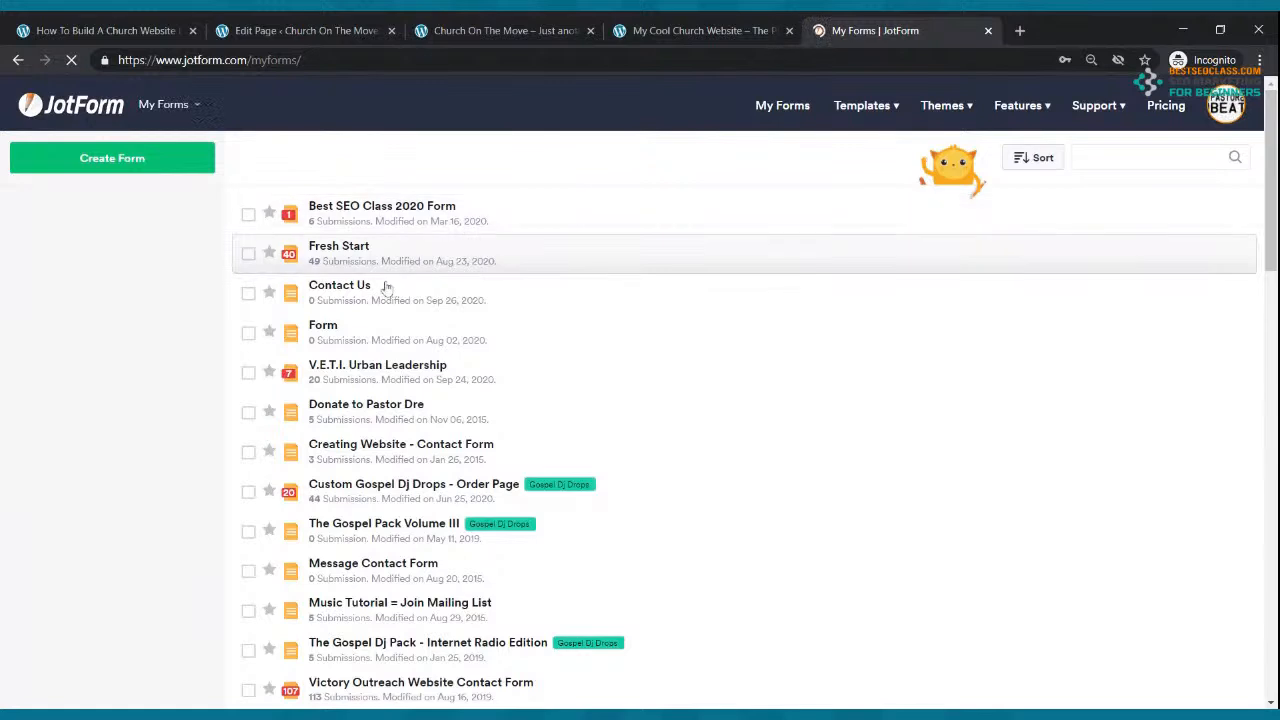
pyautogui.click(376, 289)
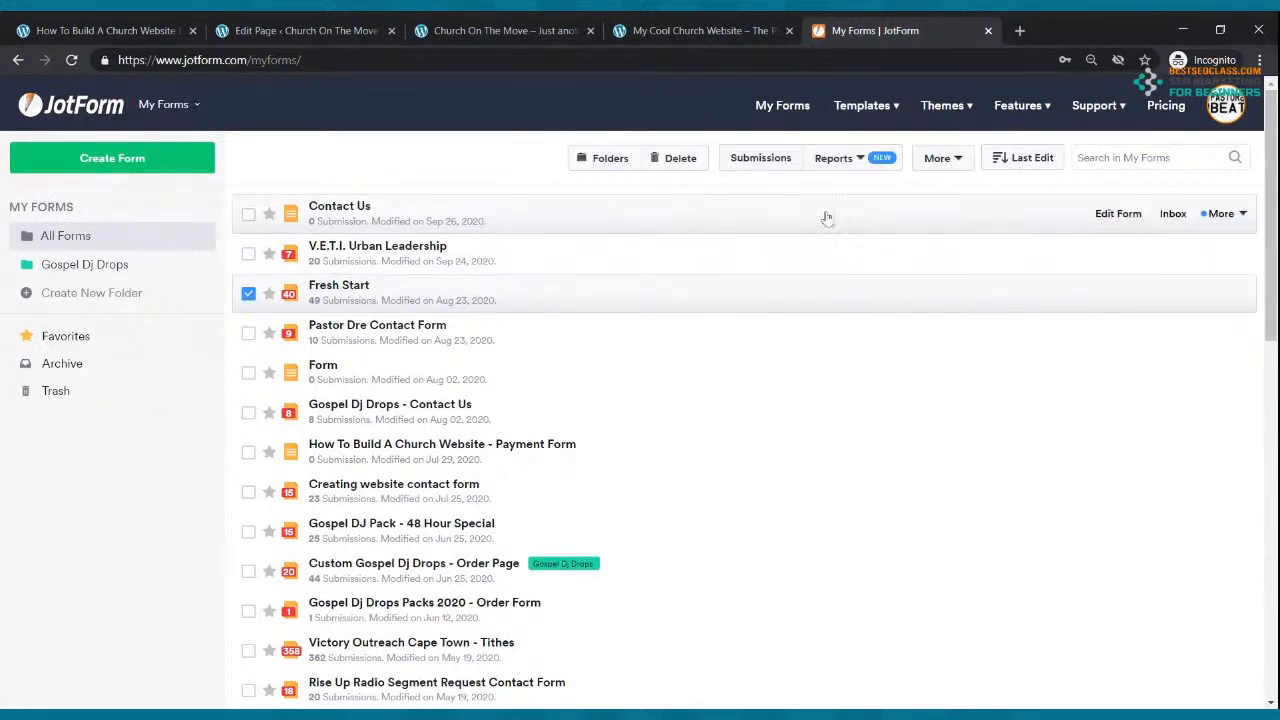
pyautogui.click(1105, 212)
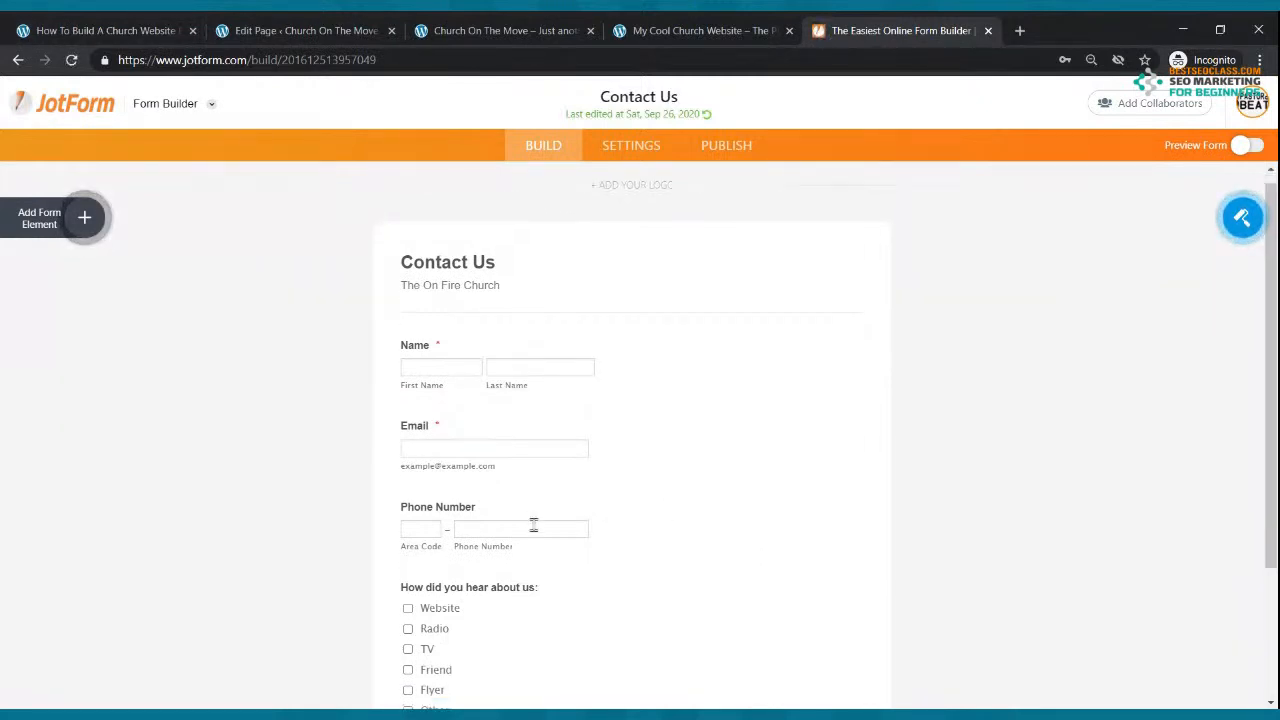
pyautogui.scroll(-2, 534, 531)
pyautogui.scroll(2, 461, 486)
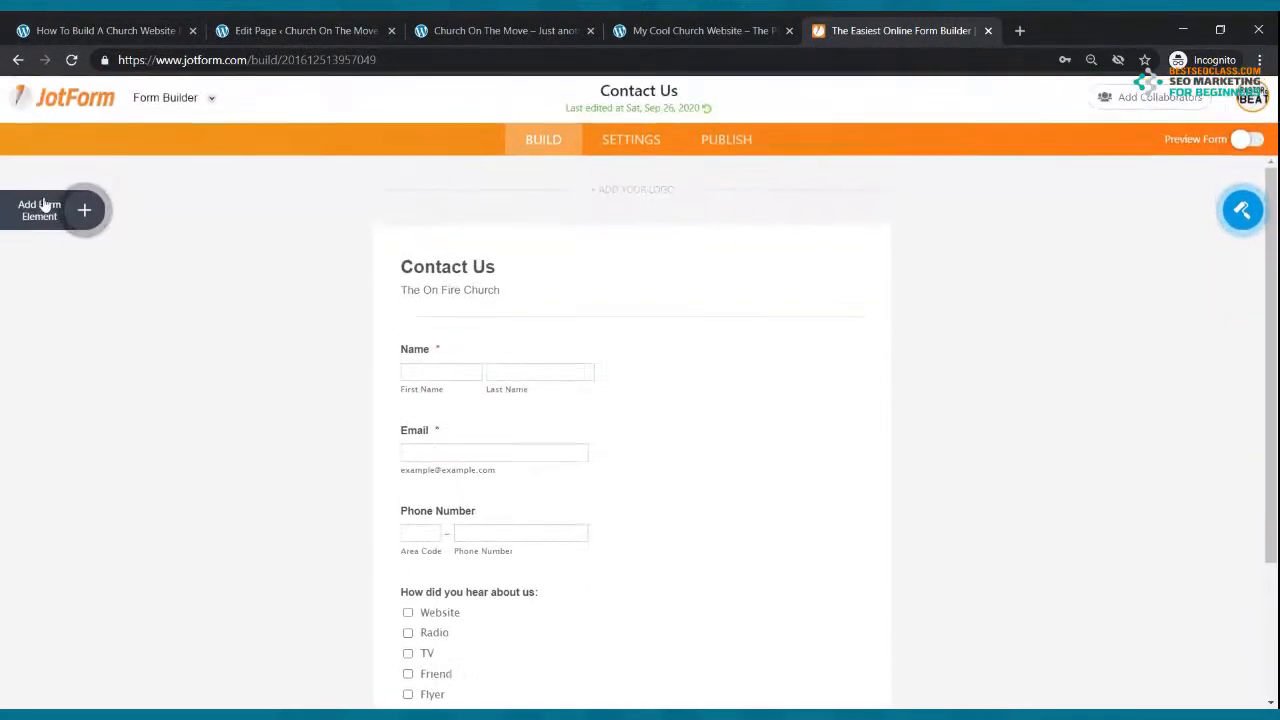
pyautogui.click(66, 224)
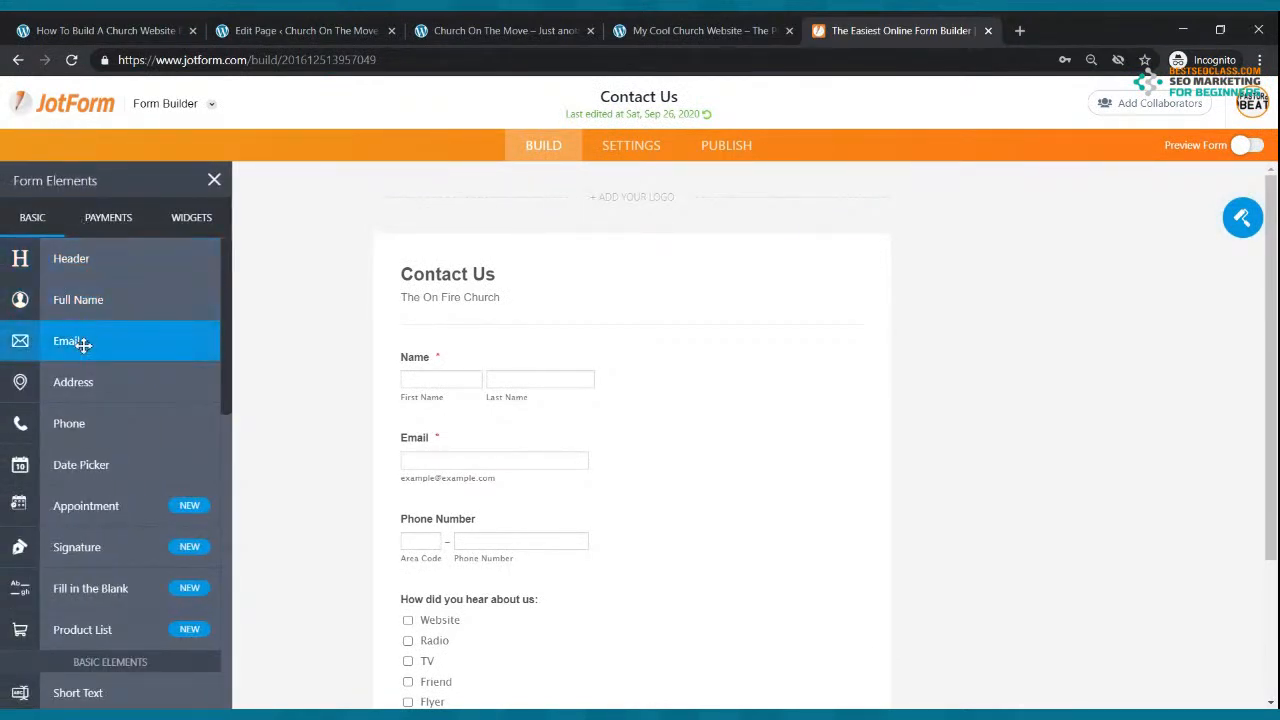
pyautogui.moveTo(80, 300); pyautogui.dragTo(482, 350)
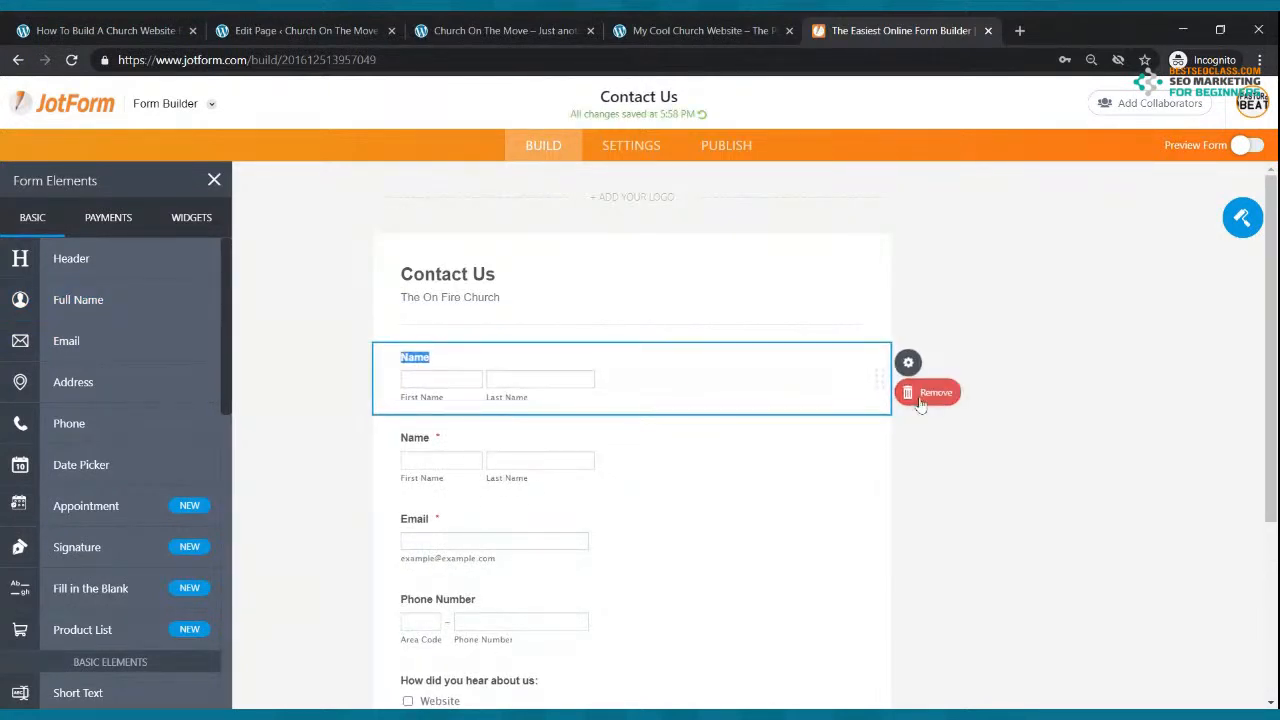
pyautogui.click(928, 393)
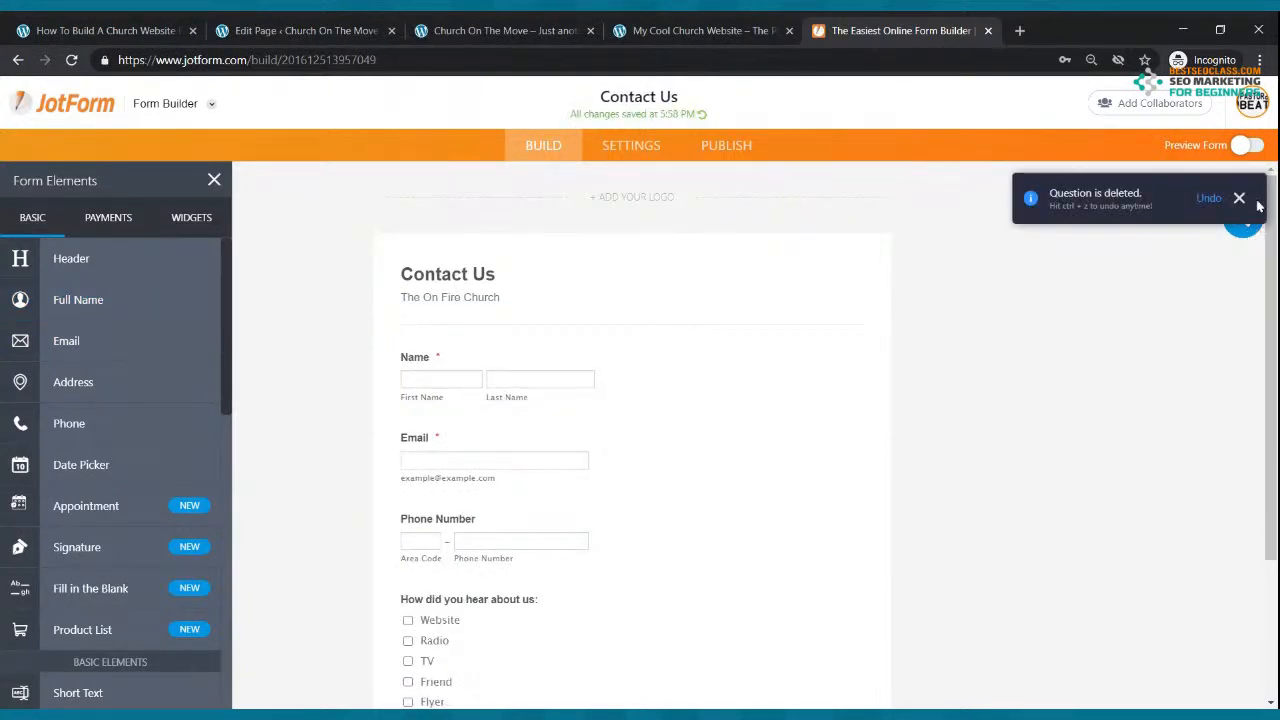
pyautogui.moveTo(103, 337); pyautogui.dragTo(528, 412)
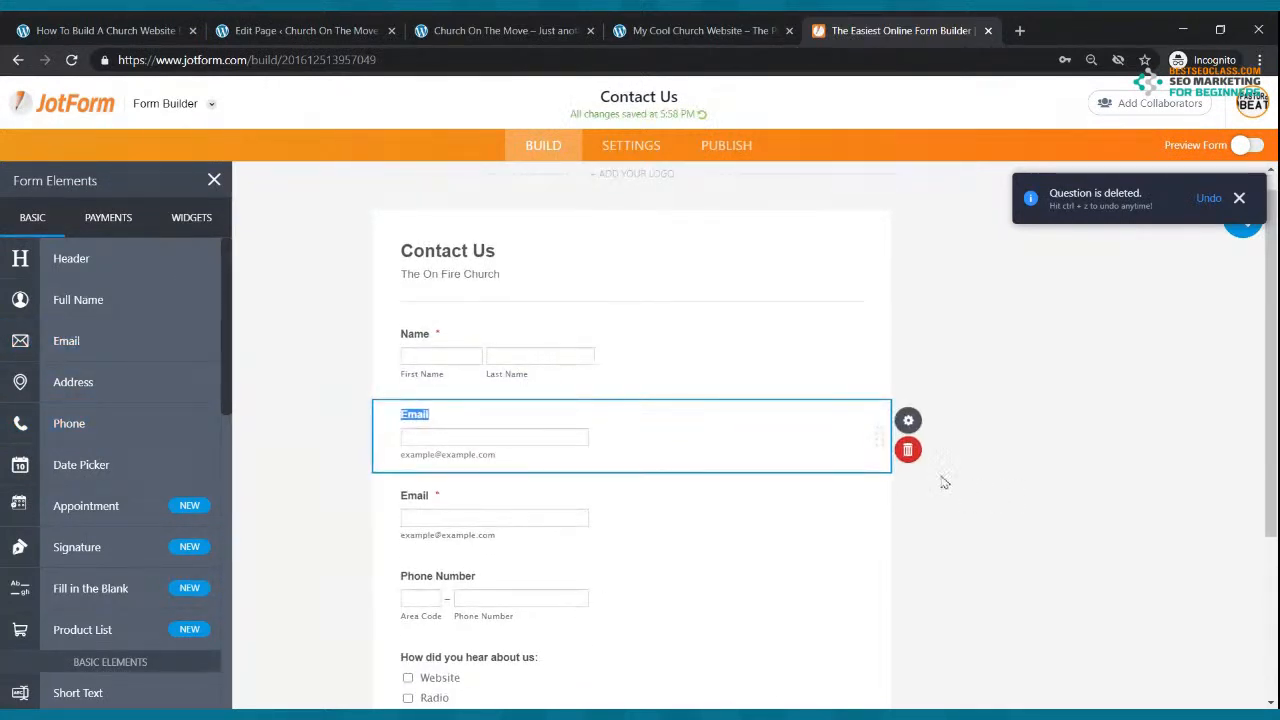
pyautogui.click(907, 449)
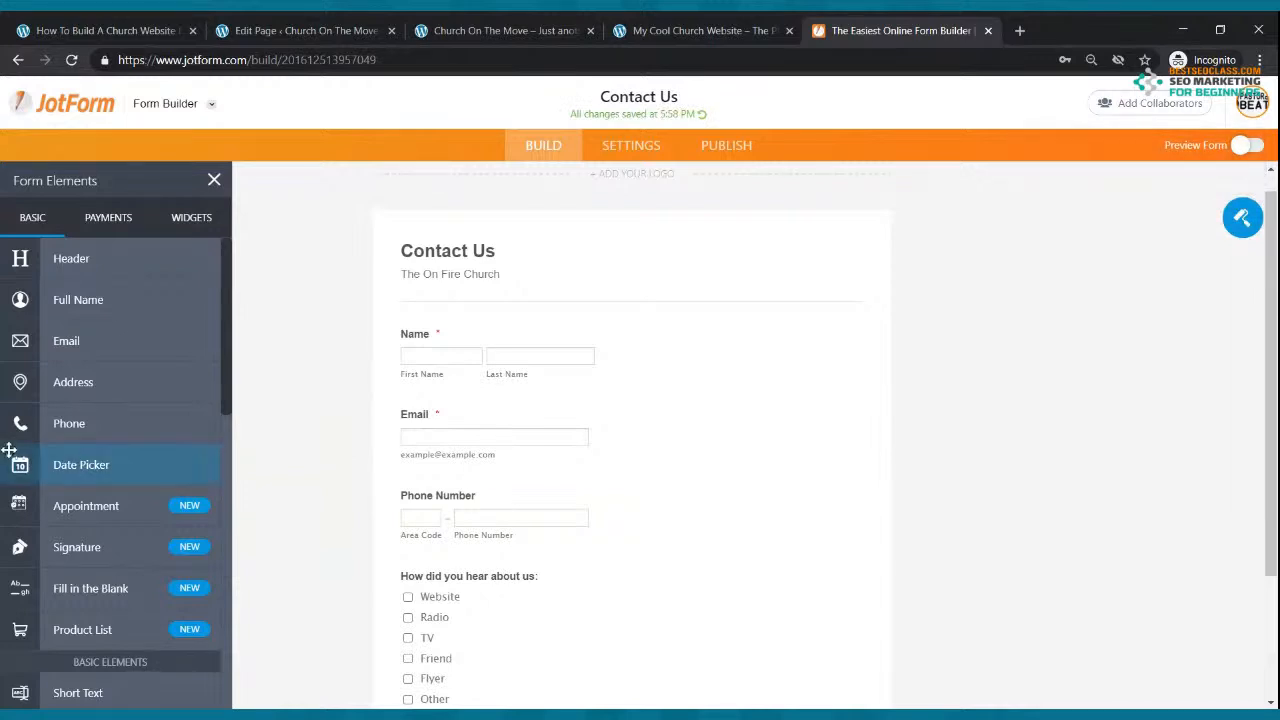
pyautogui.scroll(-3, 98, 425)
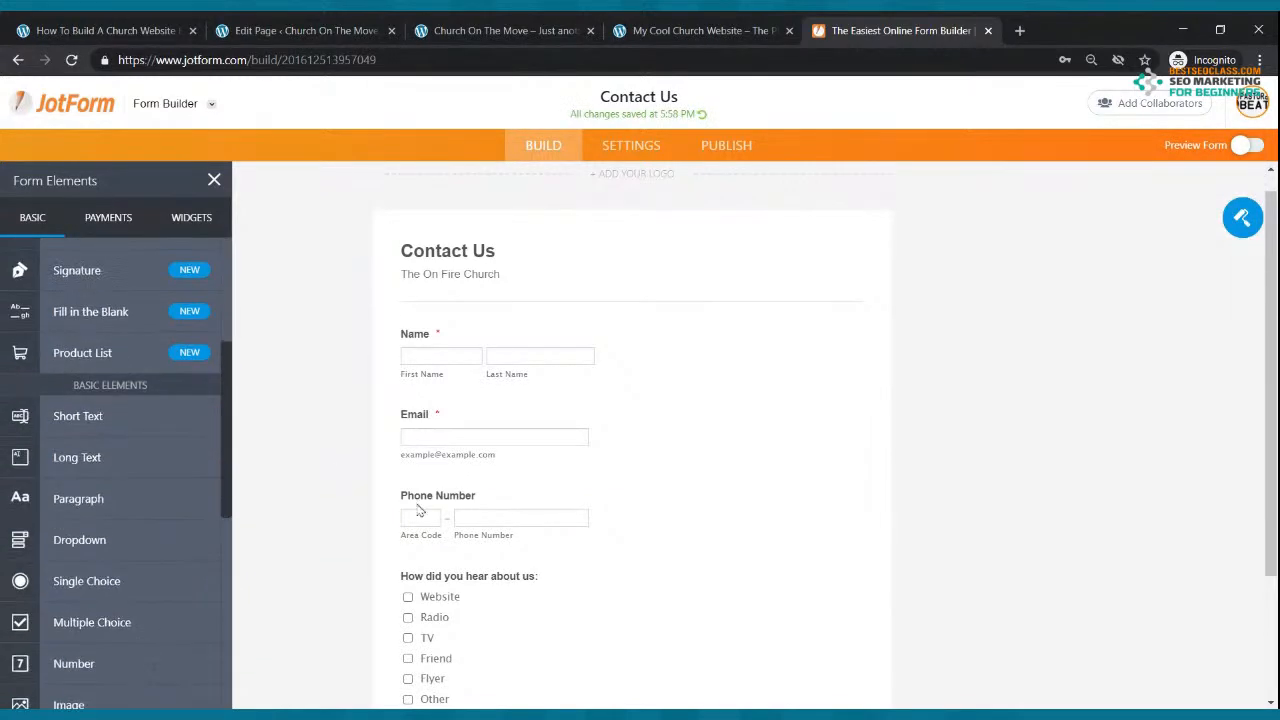
pyautogui.scroll(-2, 415, 432)
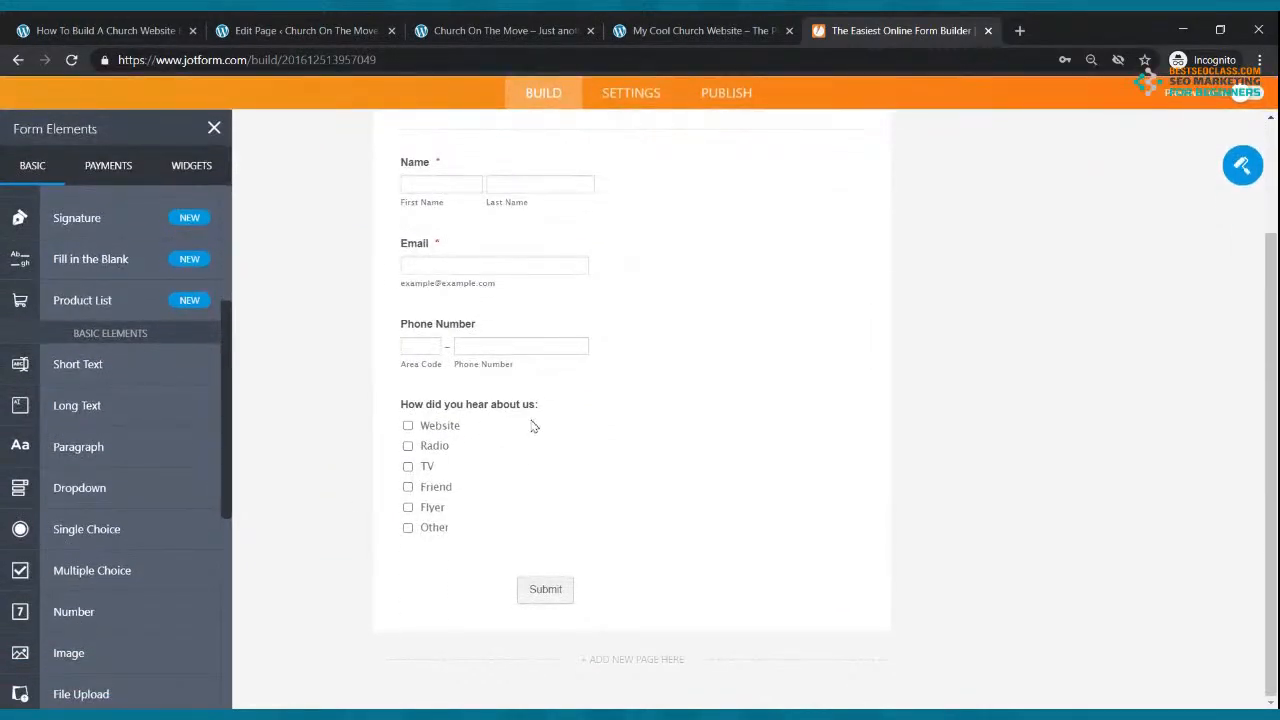
pyautogui.moveTo(92, 572); pyautogui.dragTo(481, 412)
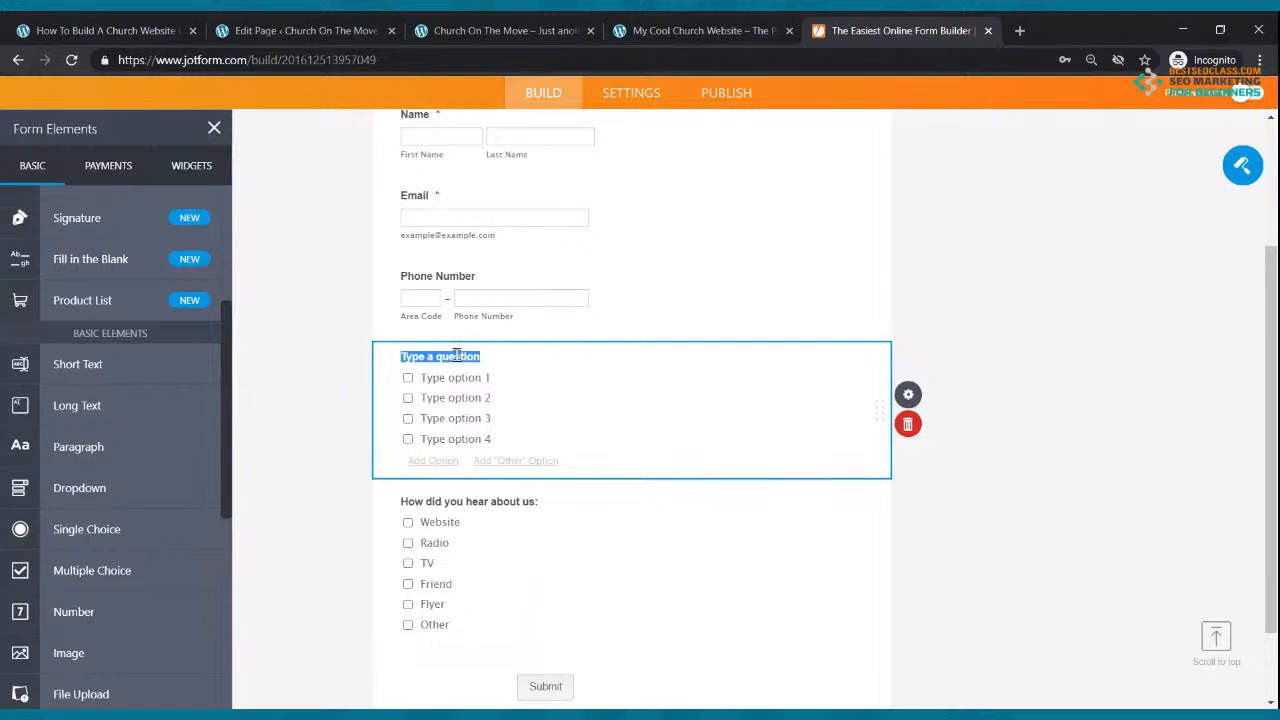
pyautogui.write('Is')
pyautogui.press('BackSpace')
pyautogui.press('BackSpace')
pyautogui.write('Is')
pyautogui.press('BackSpace')
pyautogui.press('BackSpace')
pyautogui.write('HOW DID YOU HEAR ABOUT US')
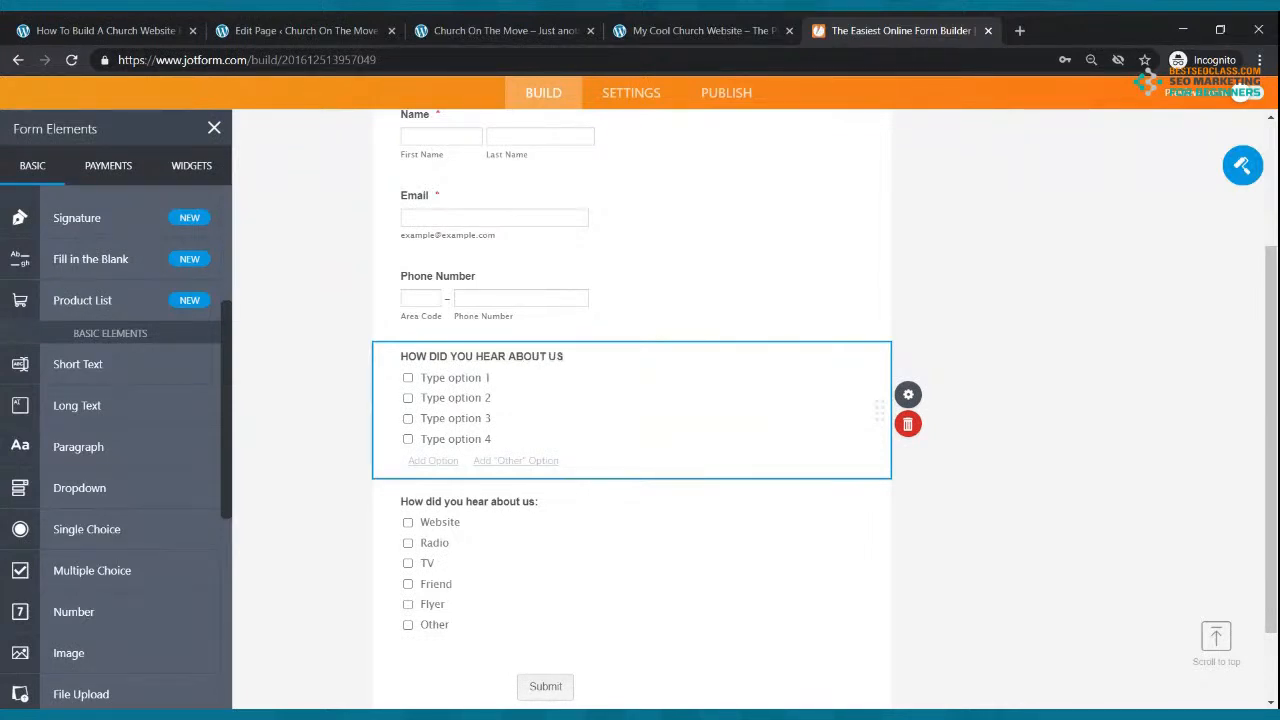
pyautogui.click(456, 377)
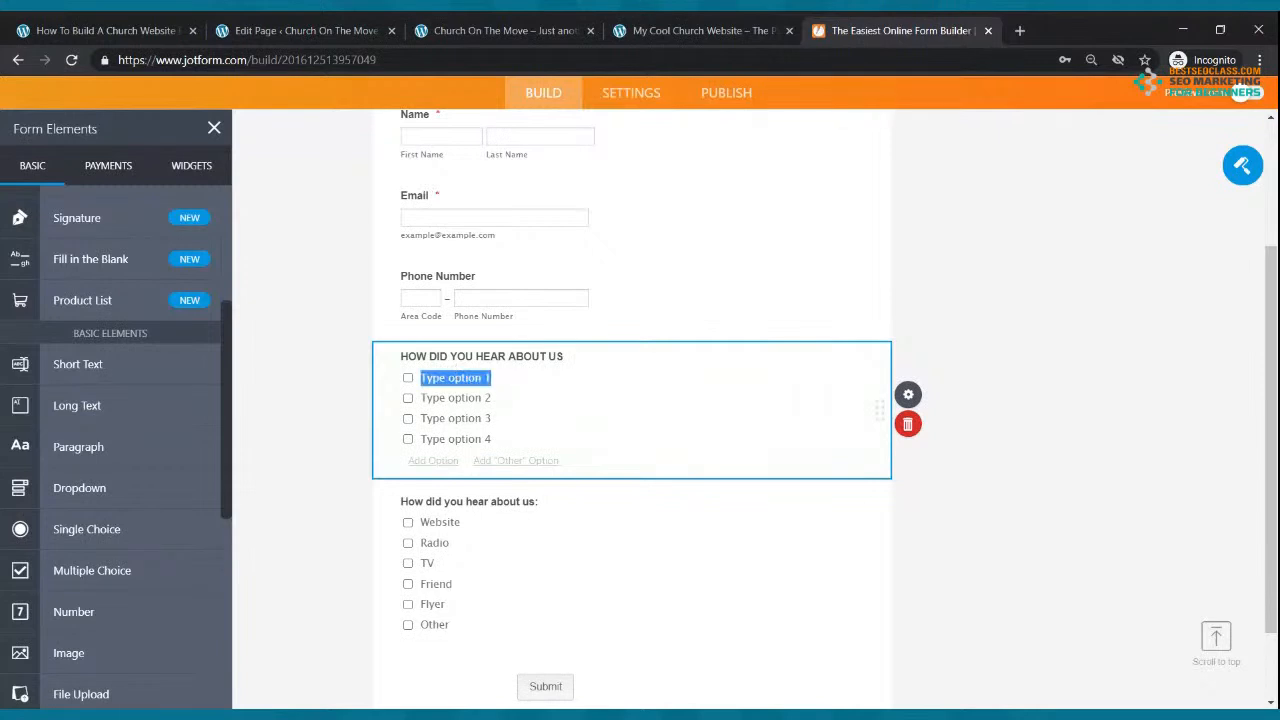
pyautogui.write('FLYER')
pyautogui.press('Tab')
pyautogui.write('RADIO')
pyautogui.press('Tab')
pyautogui.write('T')
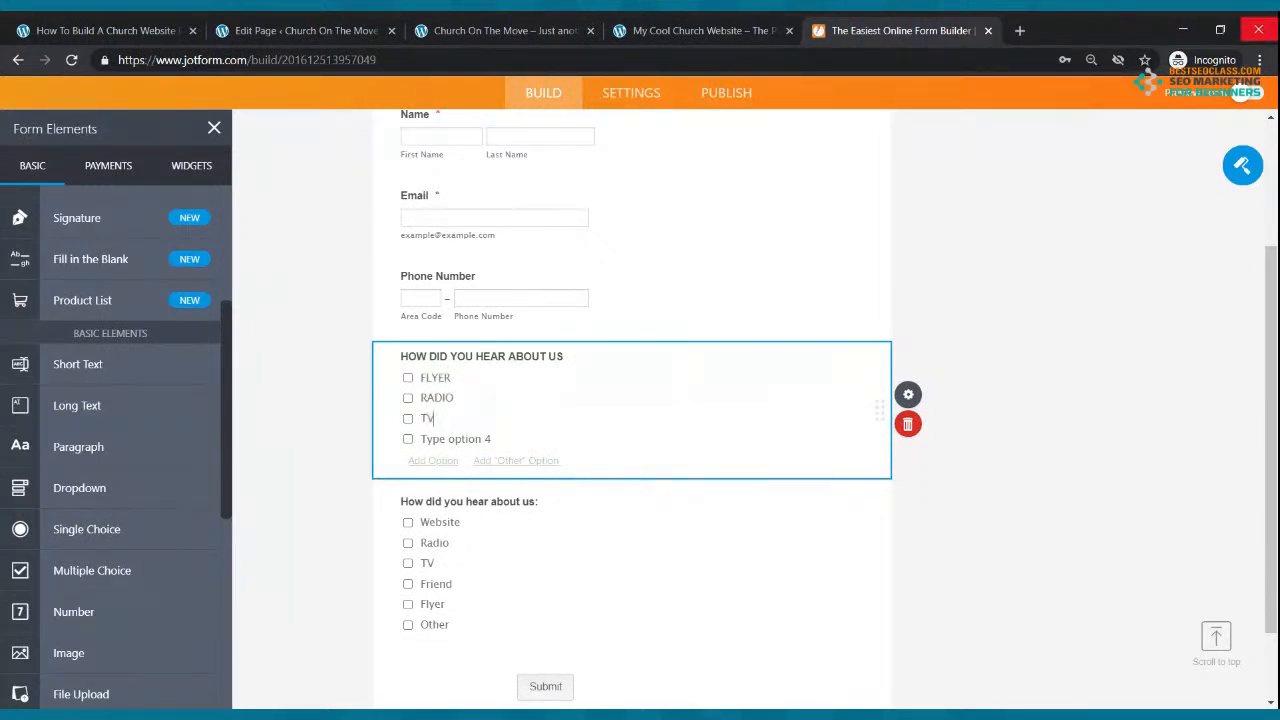
pyautogui.click(908, 424)
pyautogui.scroll(2, 566, 470)
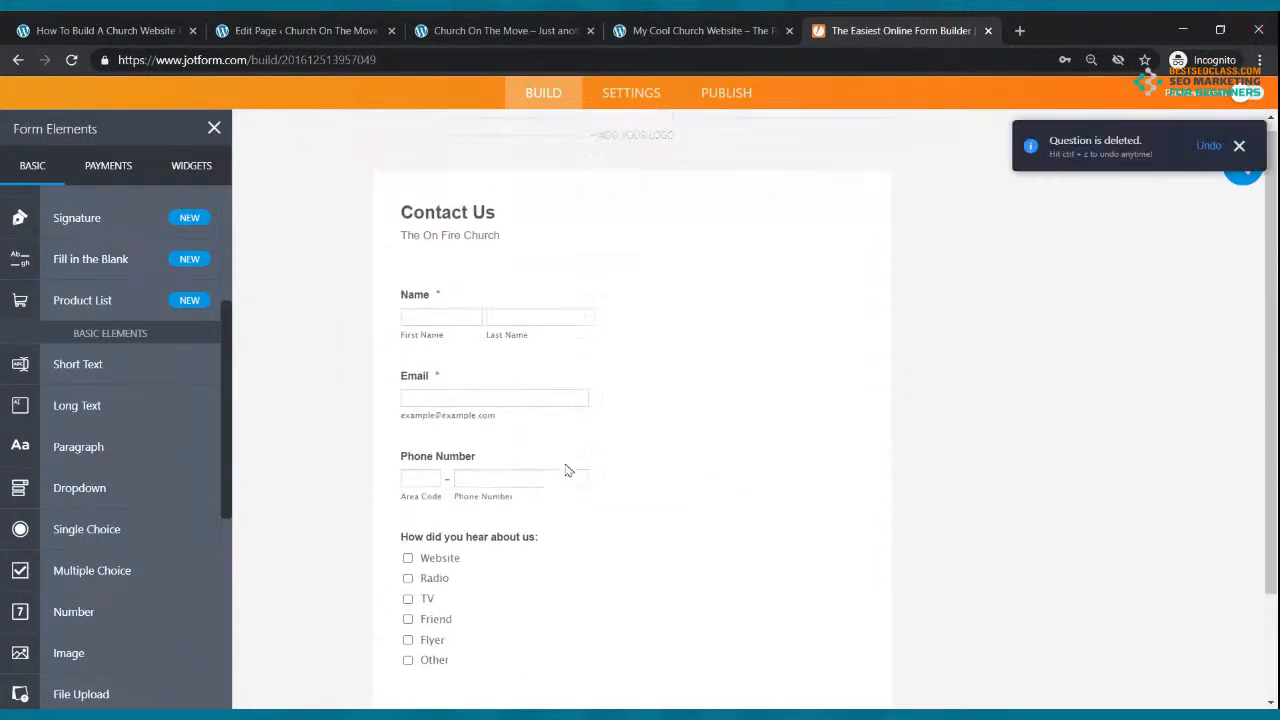
pyautogui.scroll(1, 566, 470)
pyautogui.scroll(-3, 564, 460)
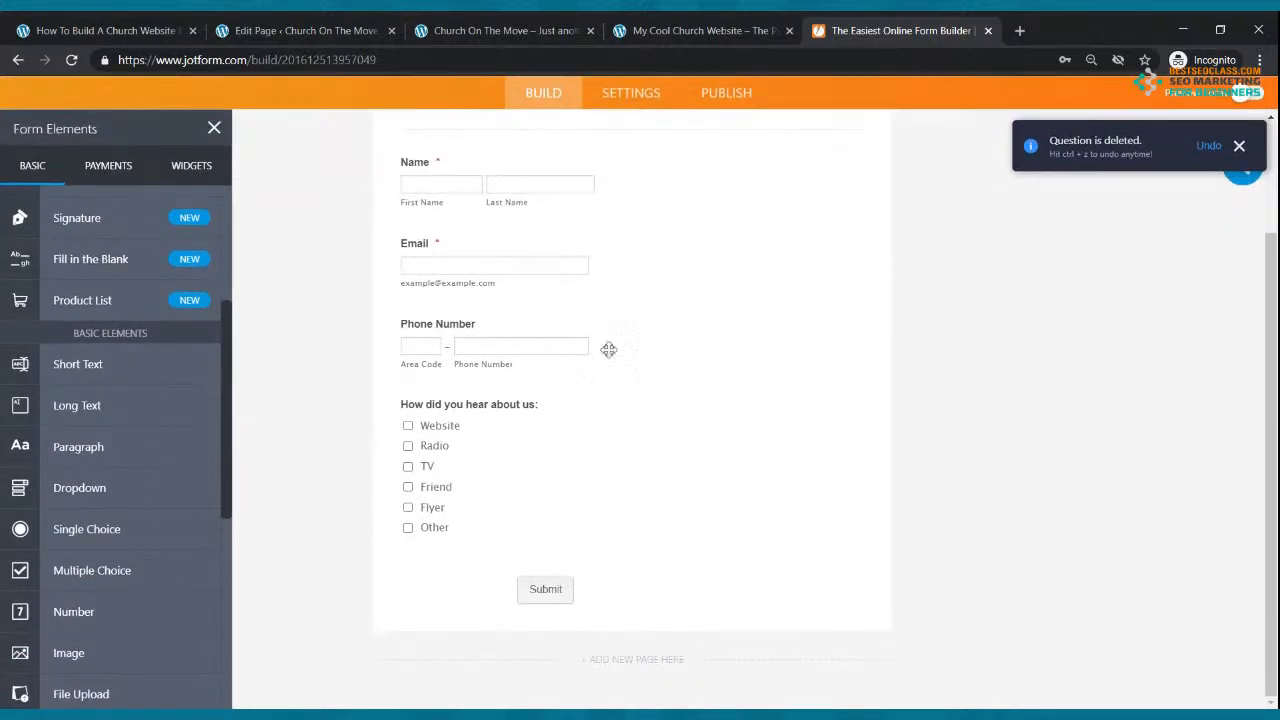
# Step: Copy the Contact Us form's embed script via Settings > Publish > Embed, then return to WordPress
pyautogui.click(1238, 148)
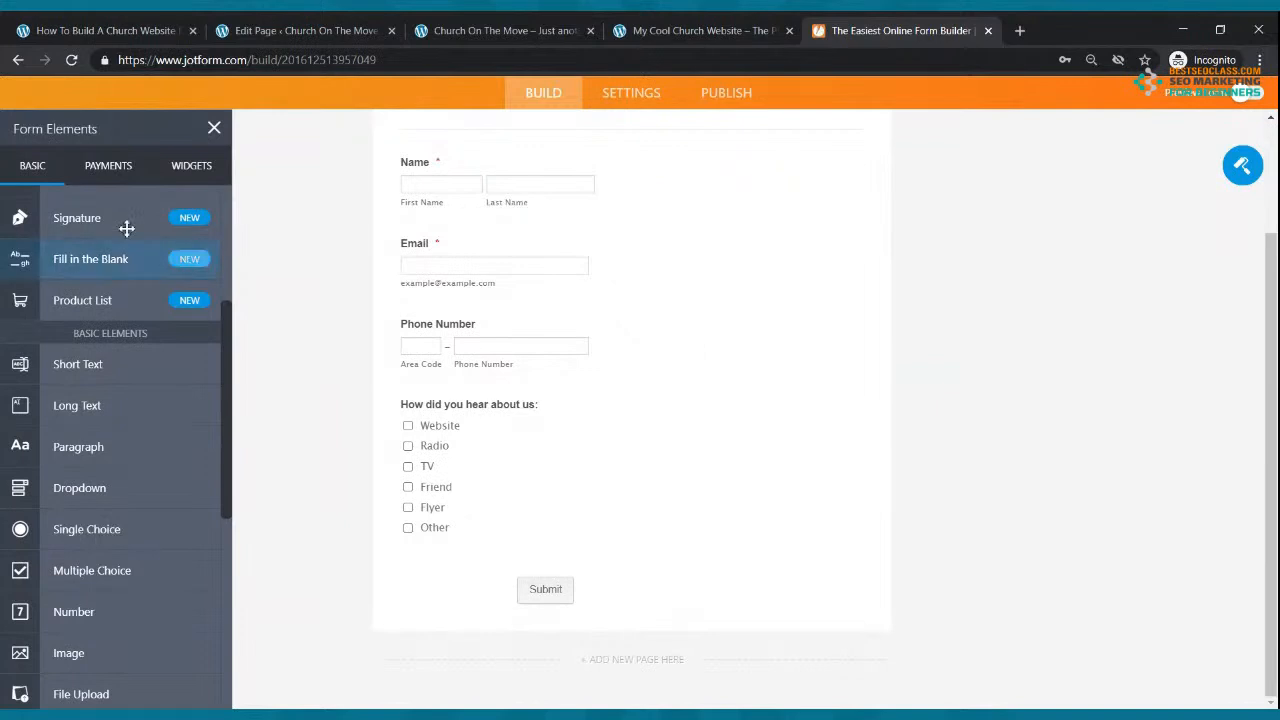
pyautogui.click(214, 128)
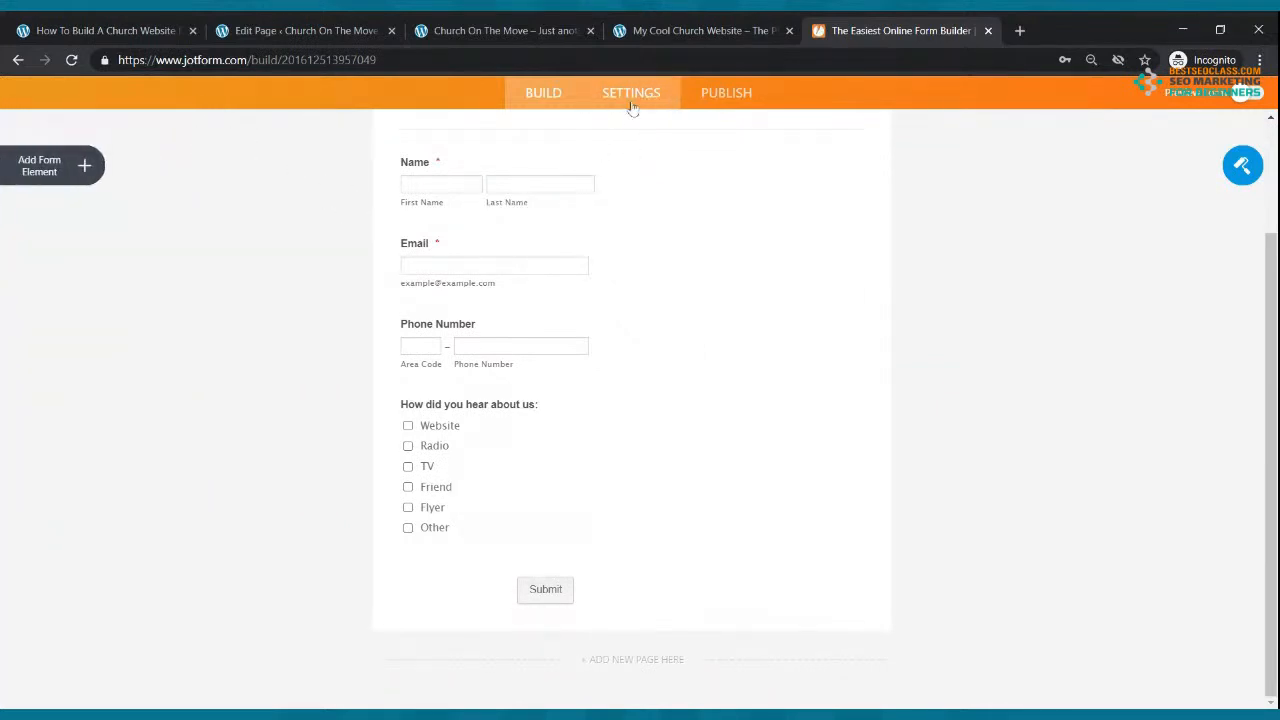
pyautogui.click(631, 93)
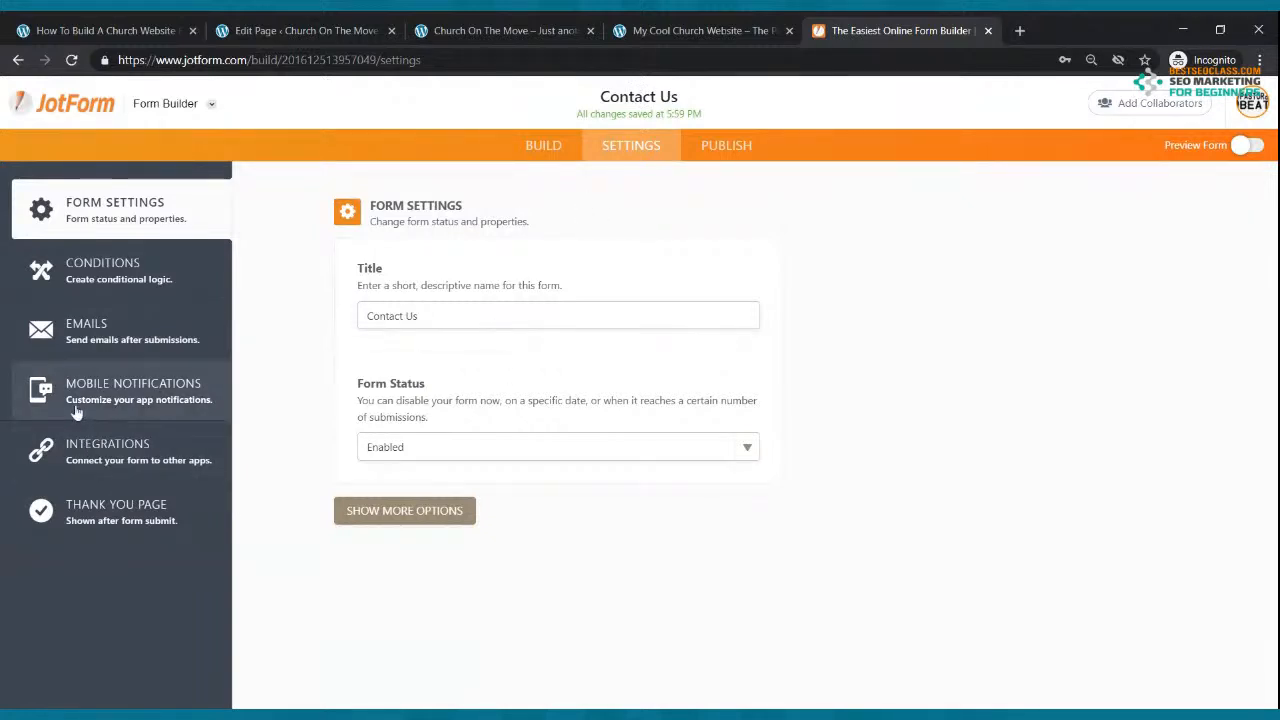
pyautogui.click(715, 147)
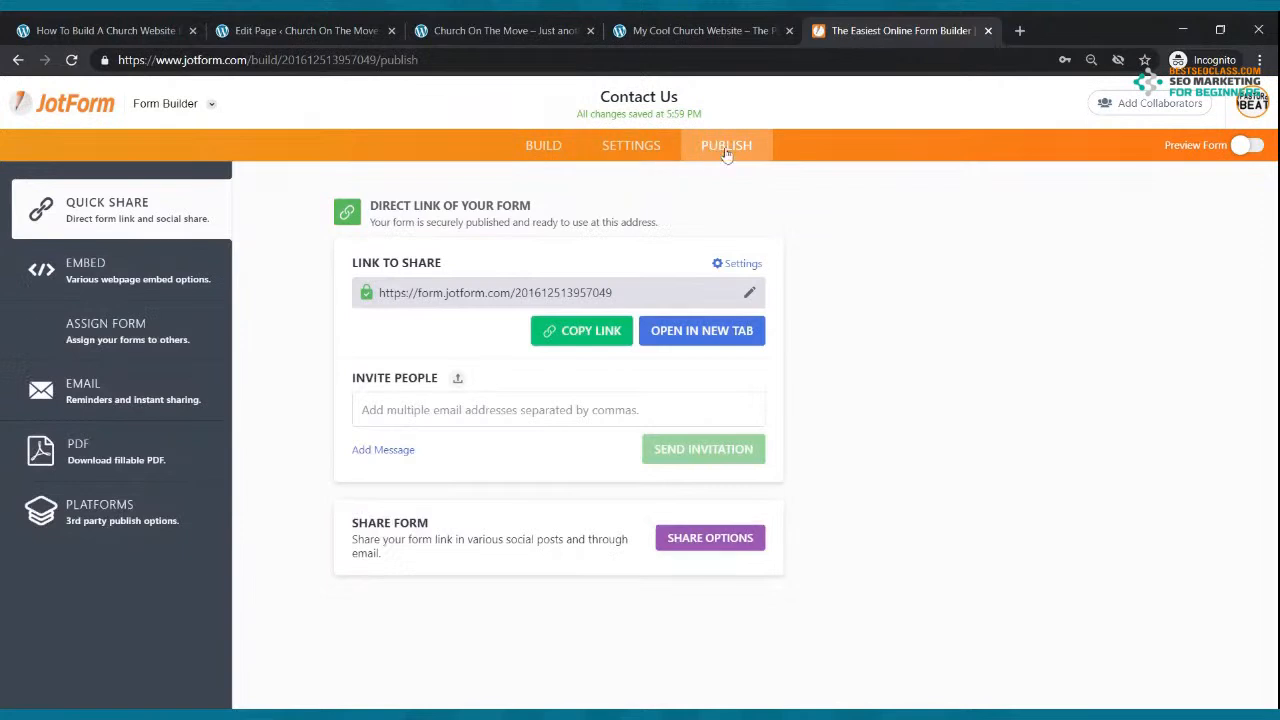
pyautogui.click(121, 275)
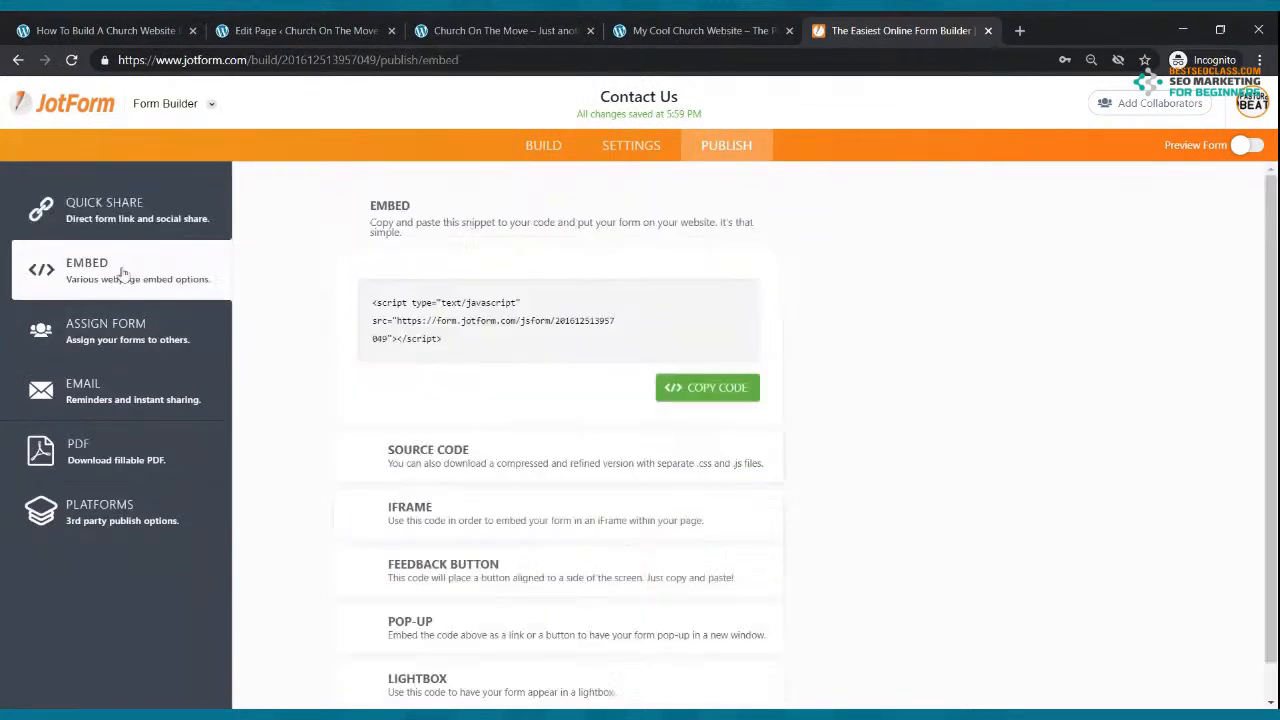
pyautogui.click(735, 390)
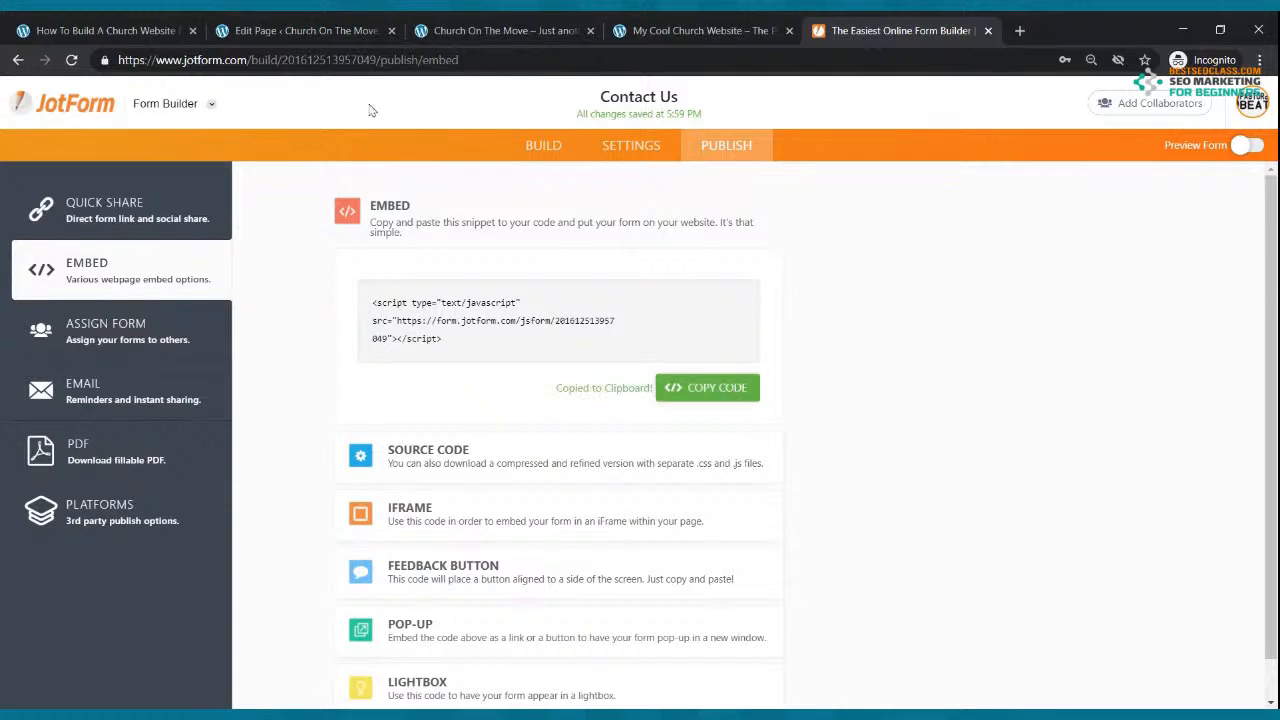
pyautogui.click(327, 38)
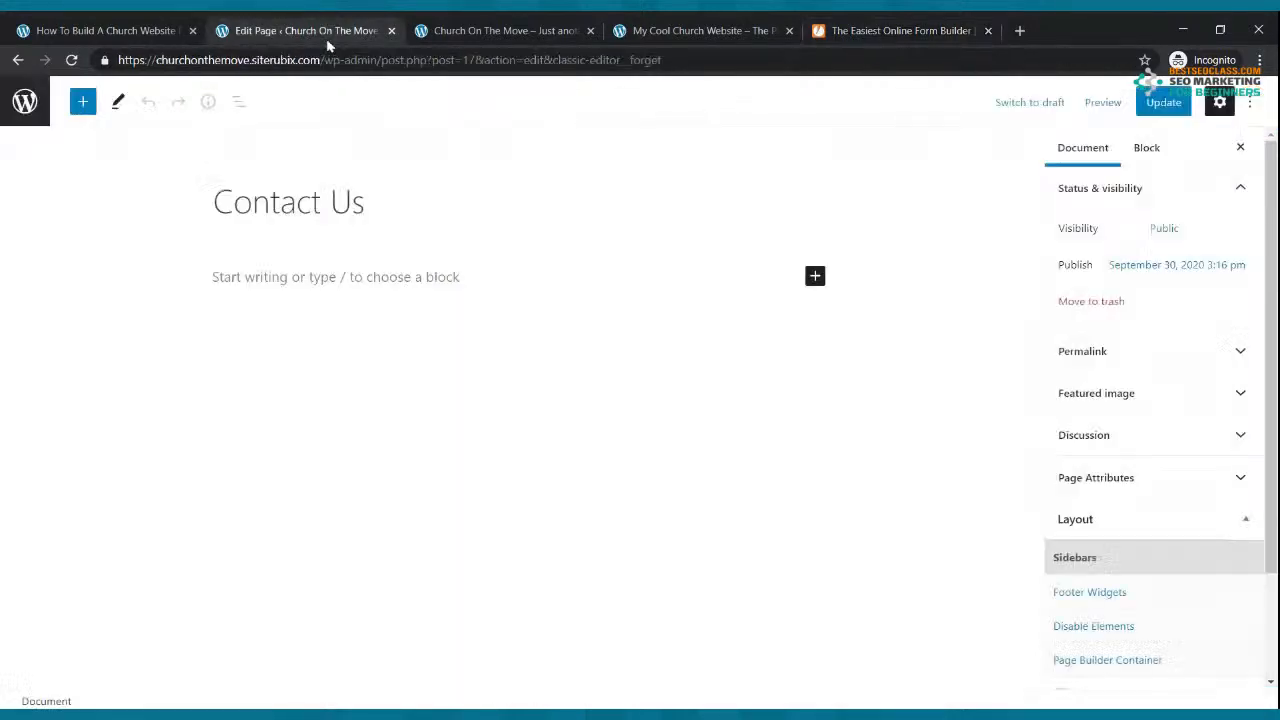
# Step: Insert a Custom HTML block and paste the JotForm embed script into it
pyautogui.click(368, 278)
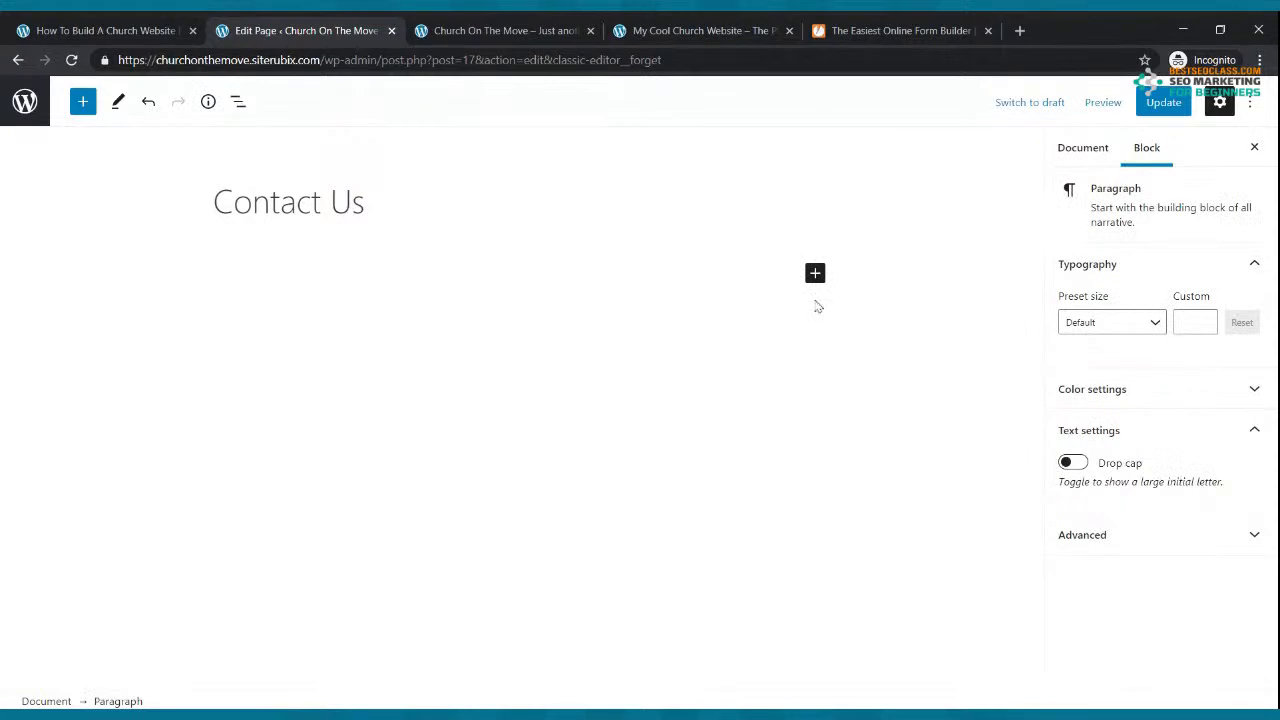
pyautogui.click(815, 275)
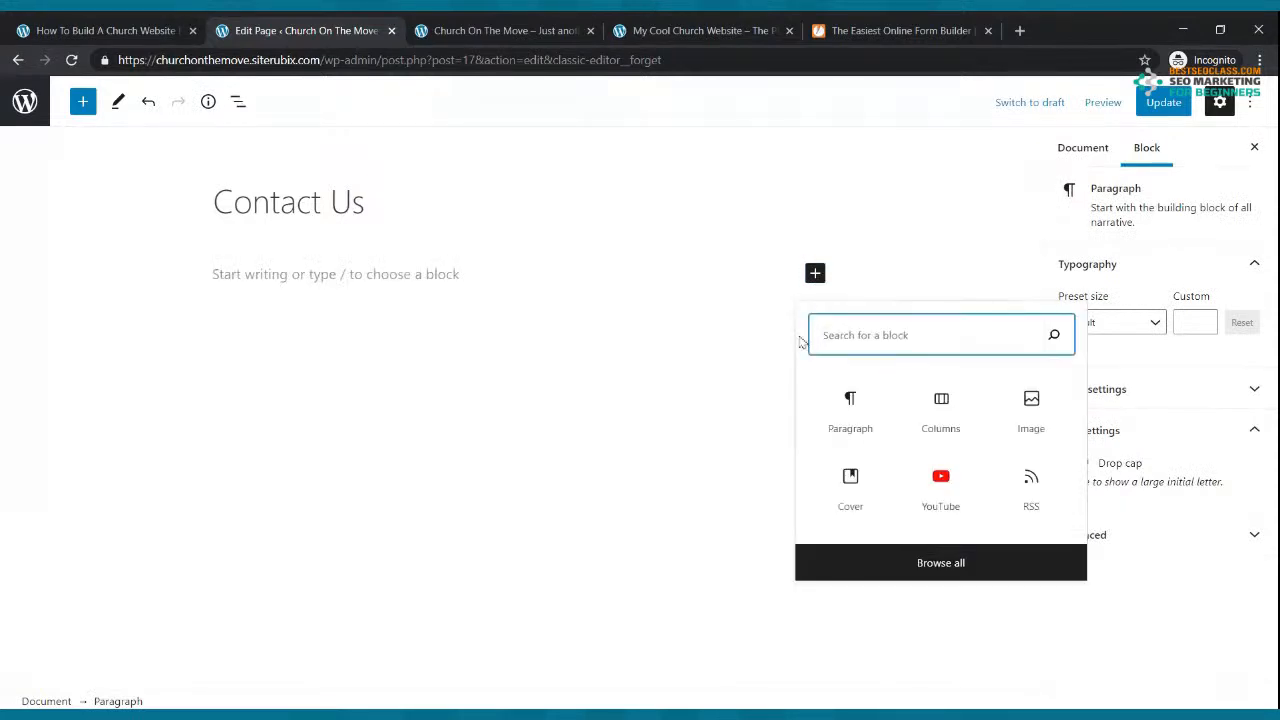
pyautogui.write('HTML')
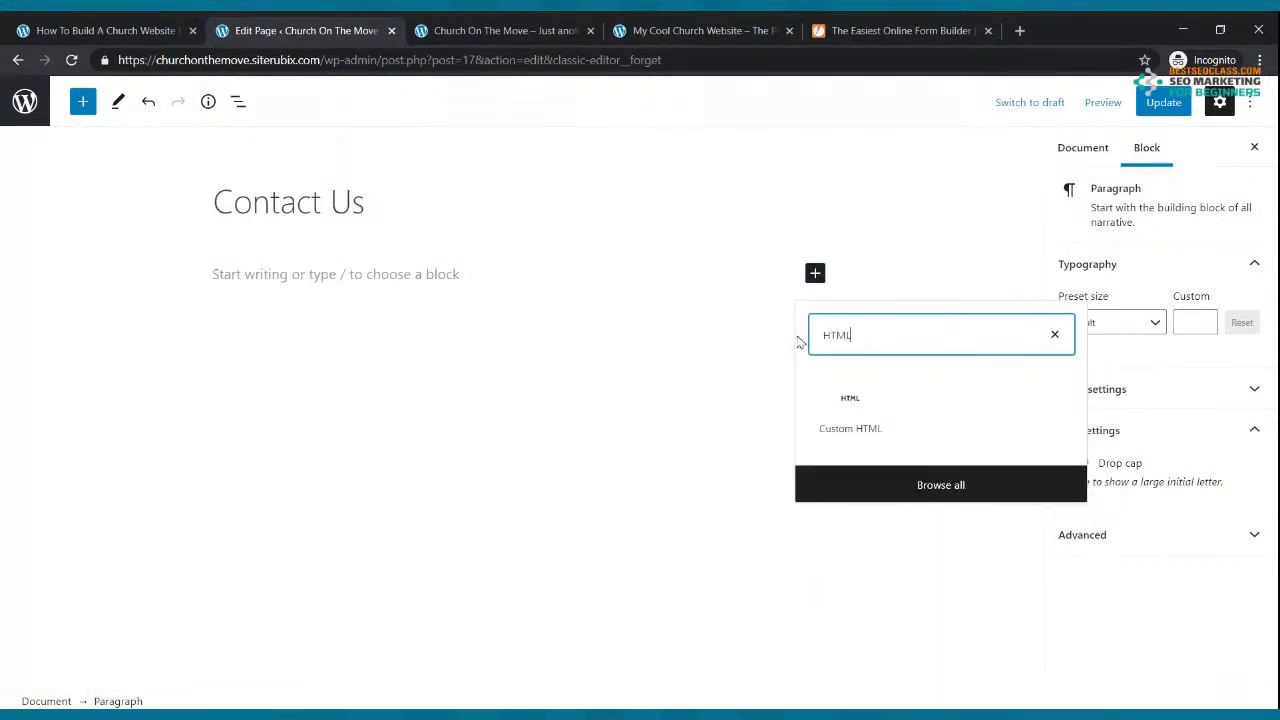
pyautogui.click(851, 410)
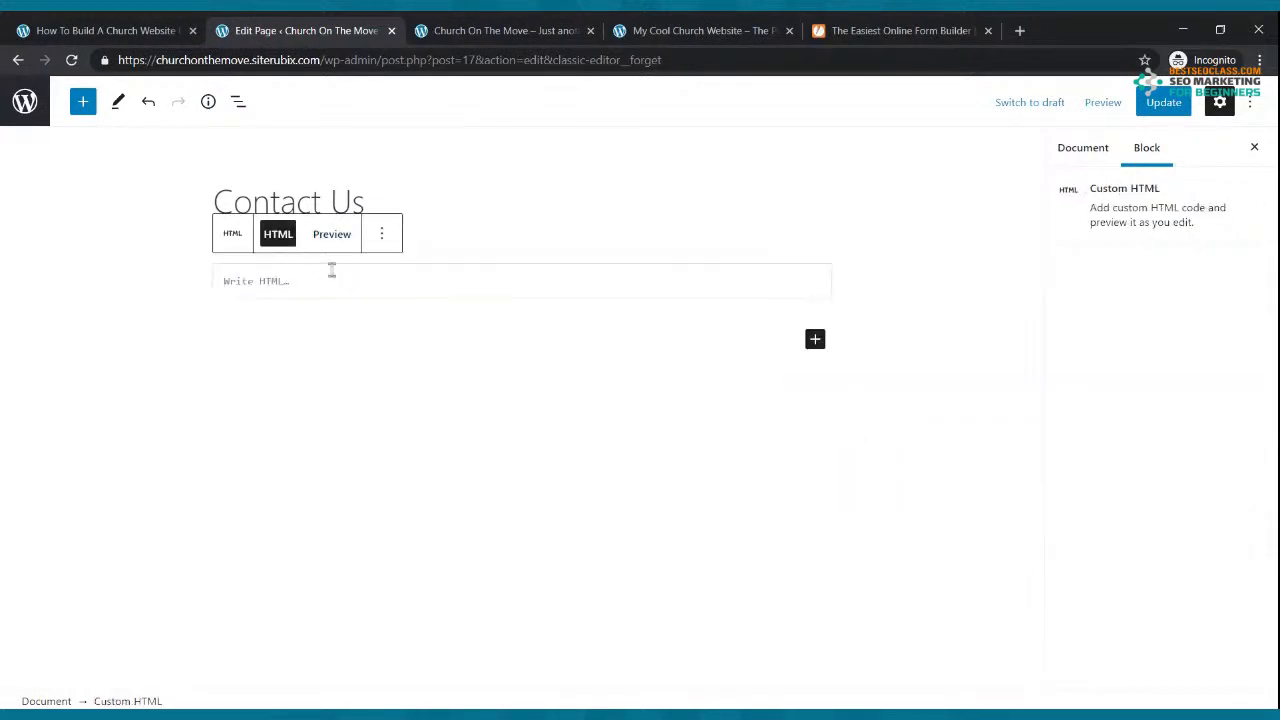
pyautogui.hotkey('ctrl', 'v')
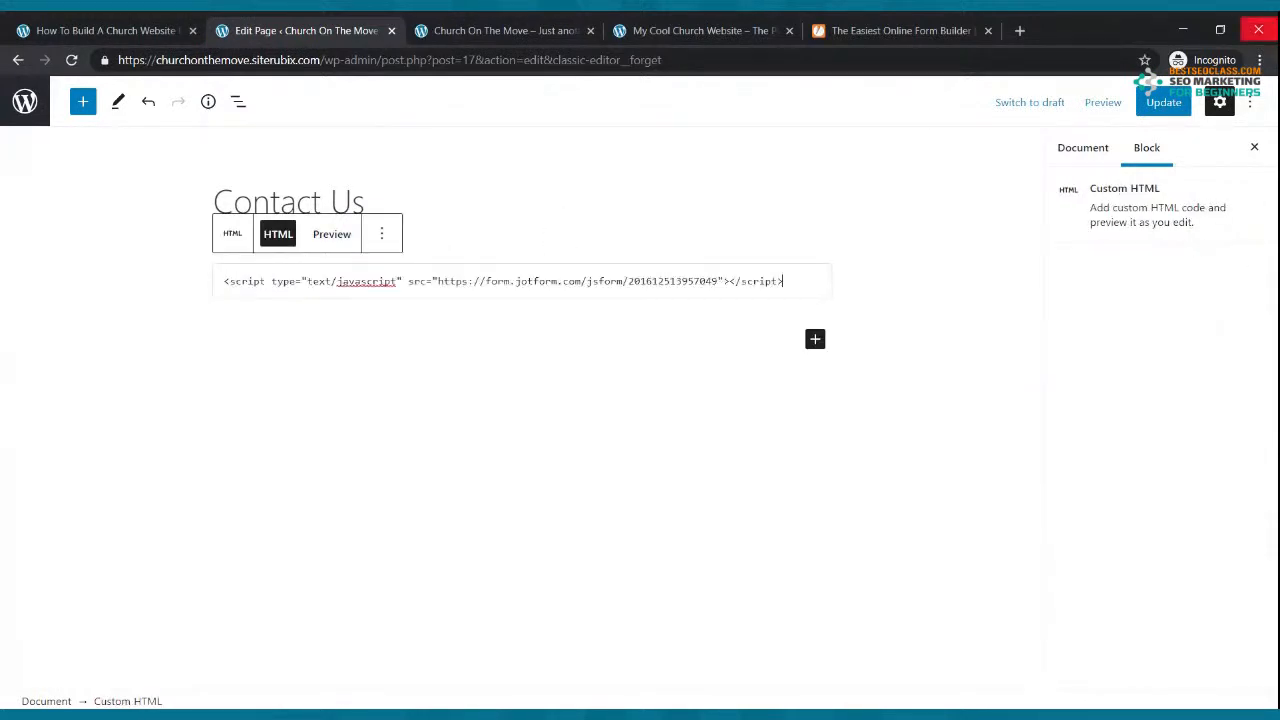
# Step: Update the Contact Us page and view it on the live church site
pyautogui.click(1166, 102)
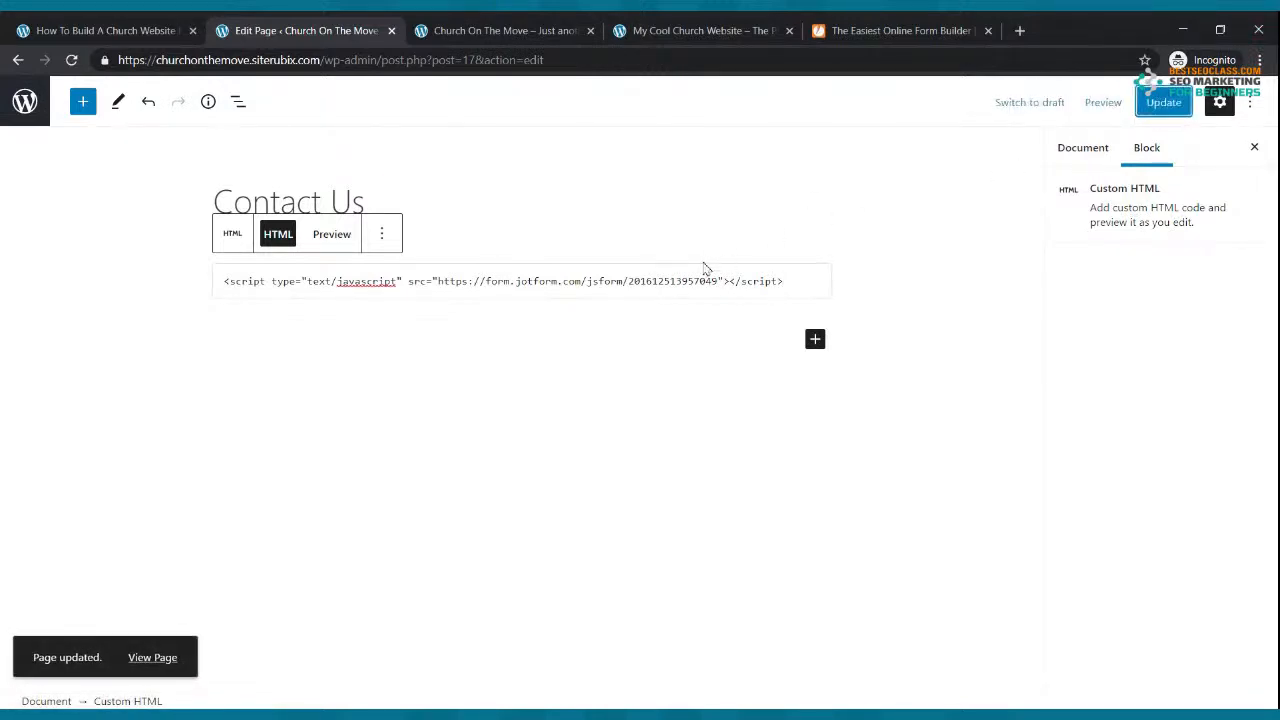
pyautogui.click(494, 35)
pyautogui.click(632, 194)
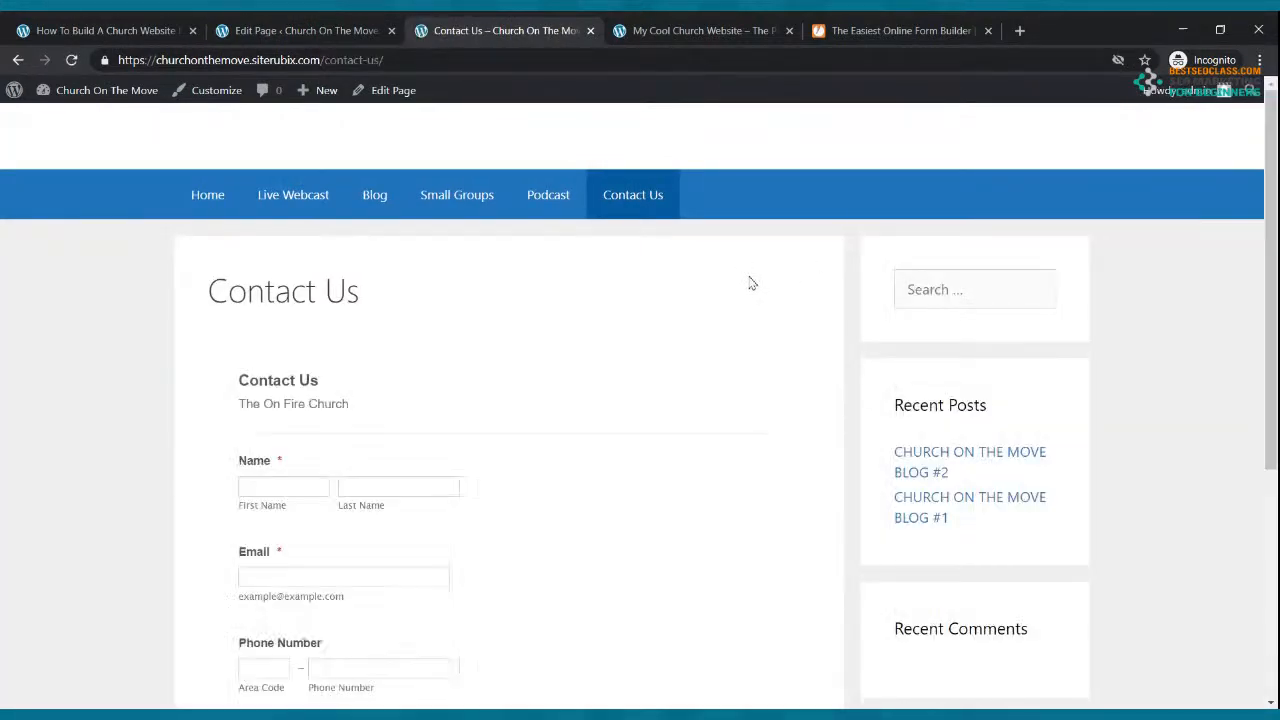
# Step: Review the embedded form on the live Contact Us page, comparing it with the JotForm builder
pyautogui.scroll(-4, 752, 284)
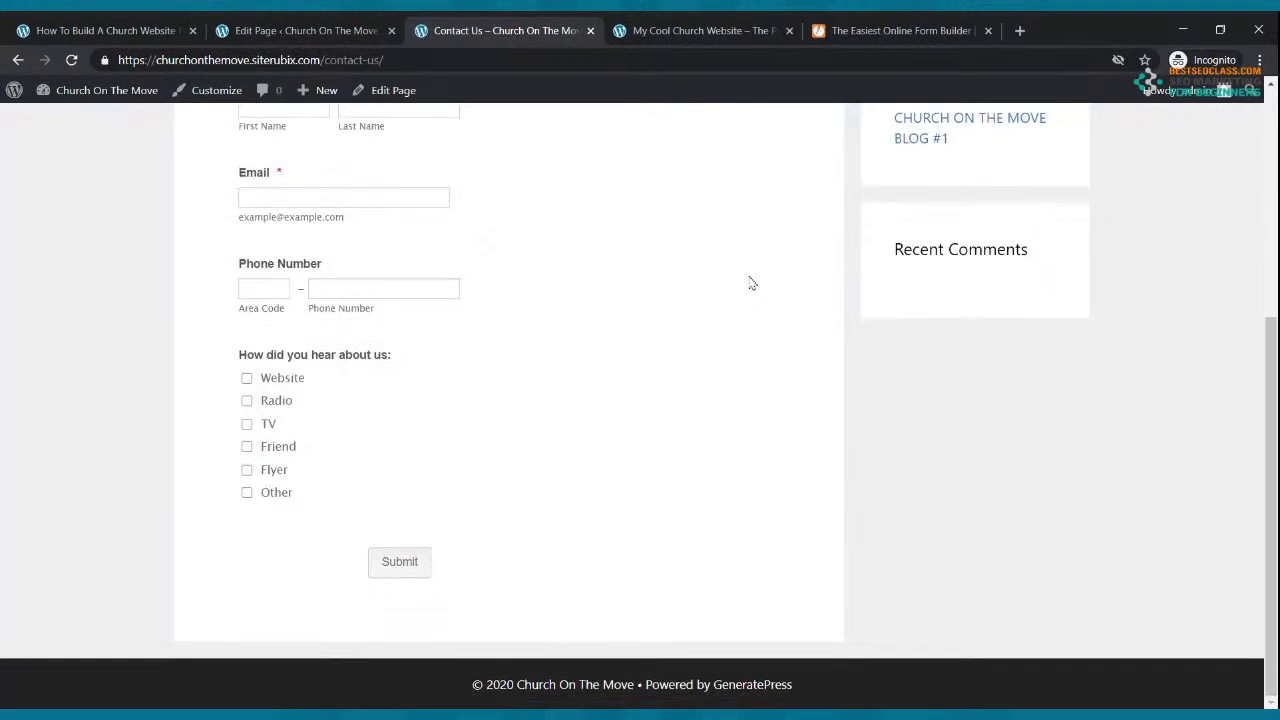
pyautogui.scroll(2, 752, 284)
pyautogui.scroll(3, 752, 284)
pyautogui.scroll(-4, 752, 284)
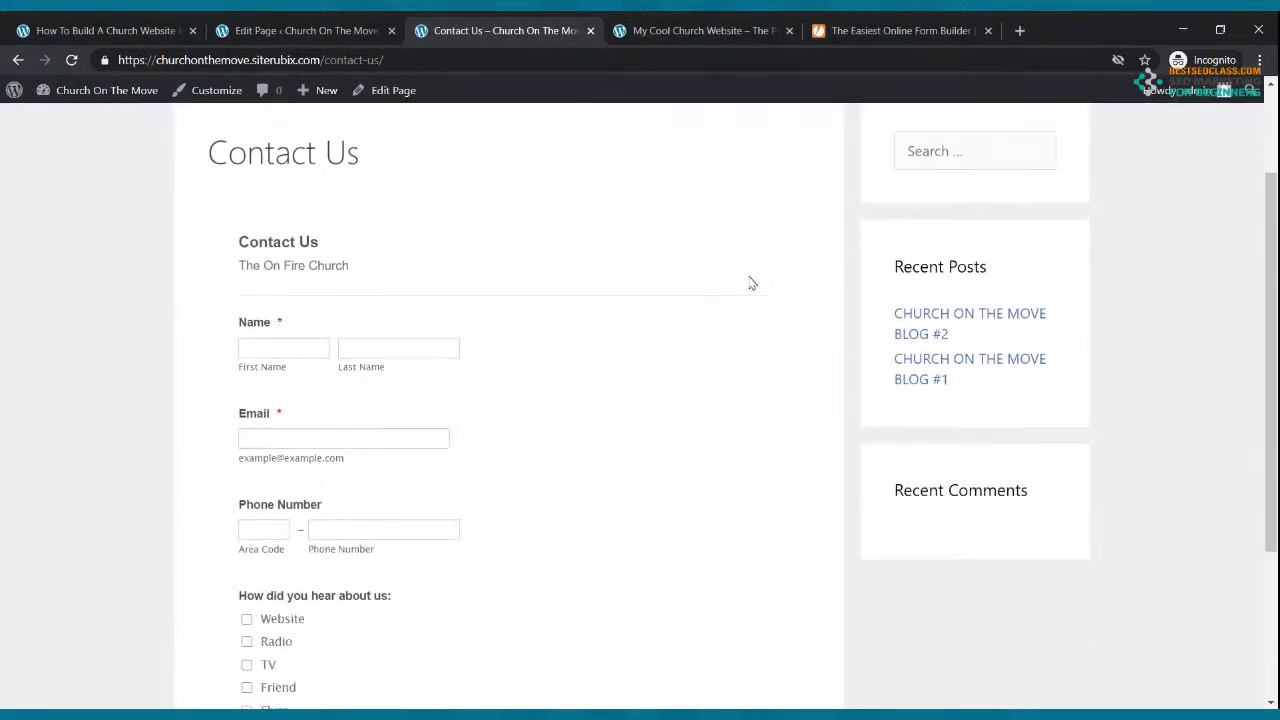
pyautogui.scroll(5, 752, 284)
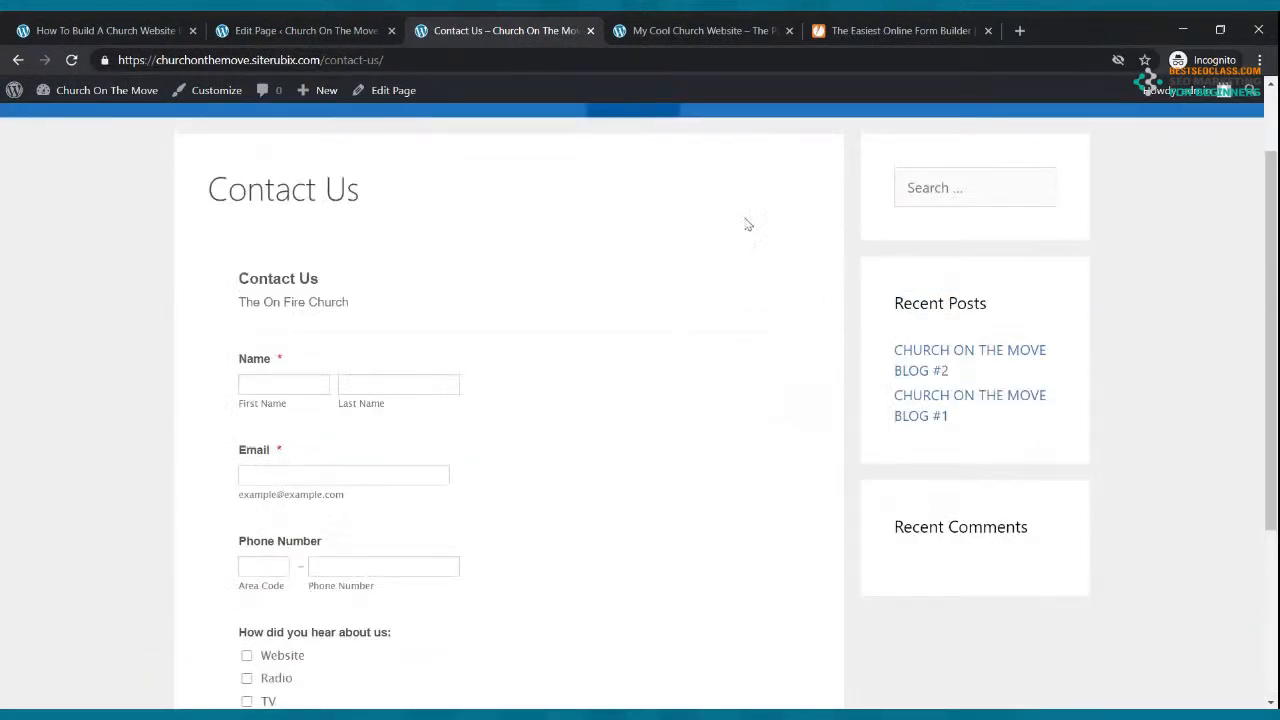
pyautogui.click(903, 30)
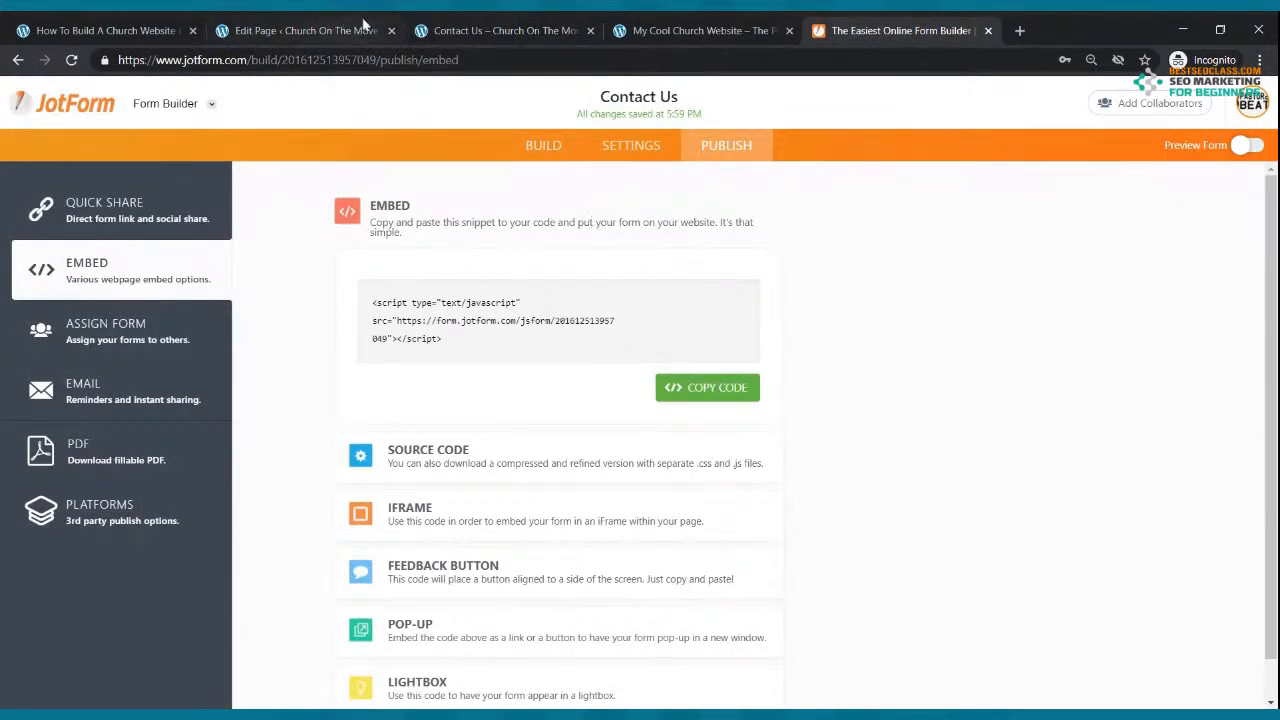
pyautogui.click(490, 30)
pyautogui.scroll(2, 240, 284)
# Step: Browse the Home, Live Webcast, Blog and Small Groups pages of the live site
pyautogui.click(207, 194)
pyautogui.scroll(-10, 300, 315)
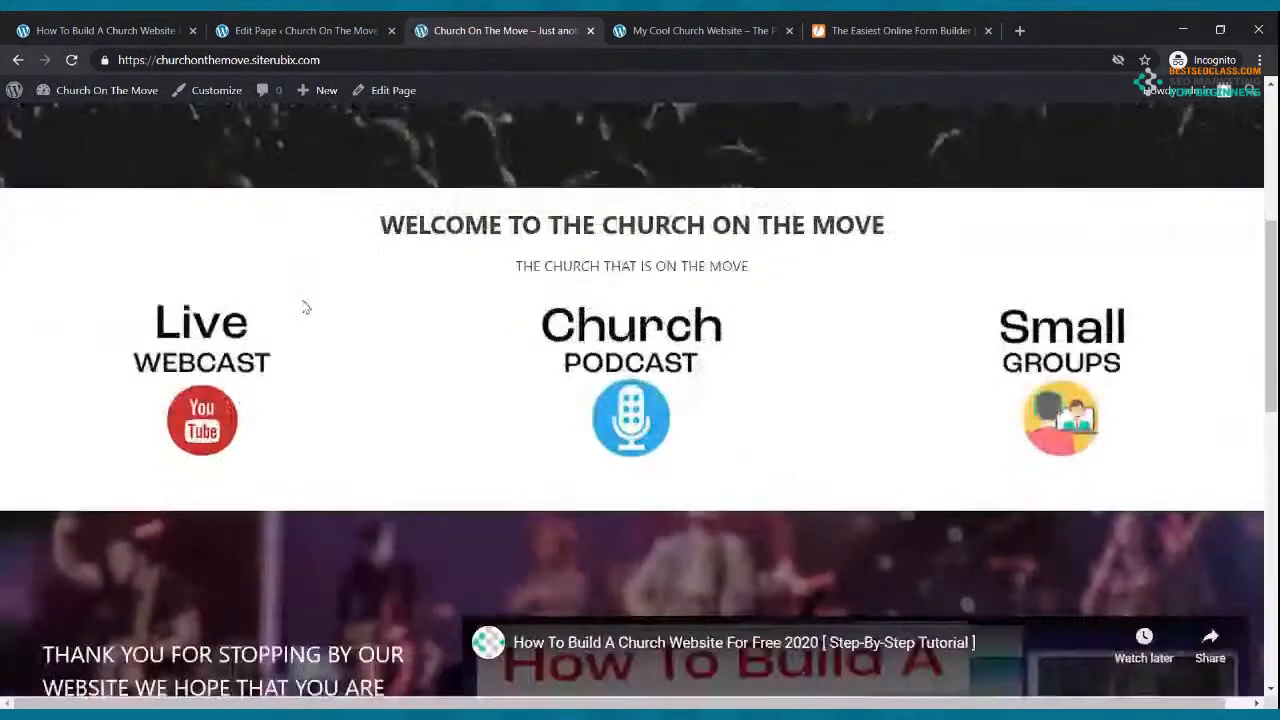
pyautogui.scroll(10, 302, 305)
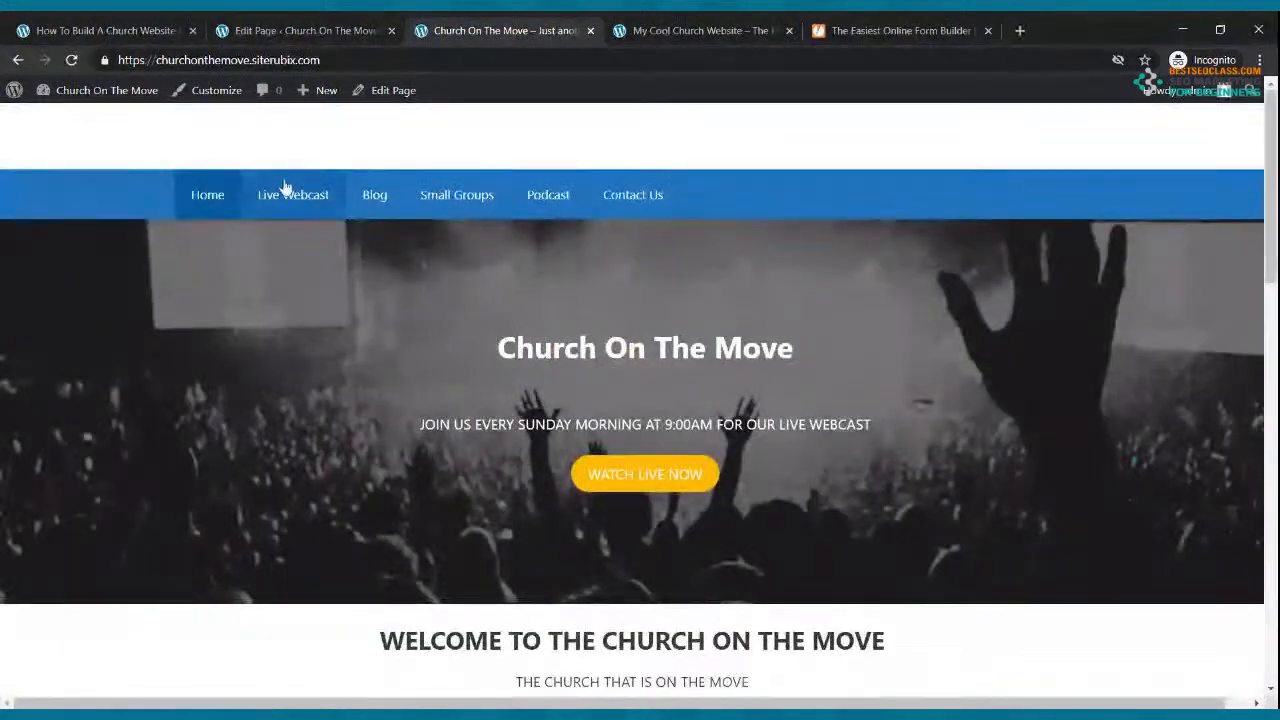
pyautogui.click(291, 196)
pyautogui.scroll(-2, 434, 337)
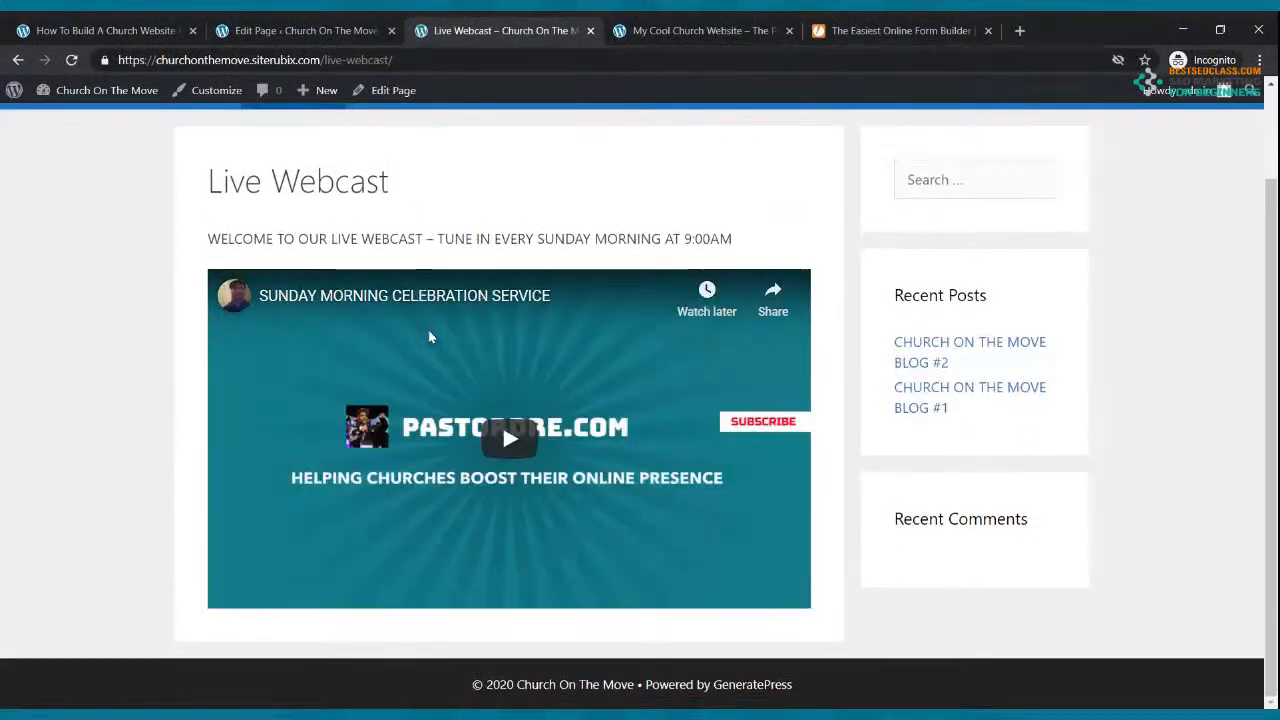
pyautogui.scroll(2, 417, 291)
pyautogui.click(375, 196)
pyautogui.scroll(-3, 443, 286)
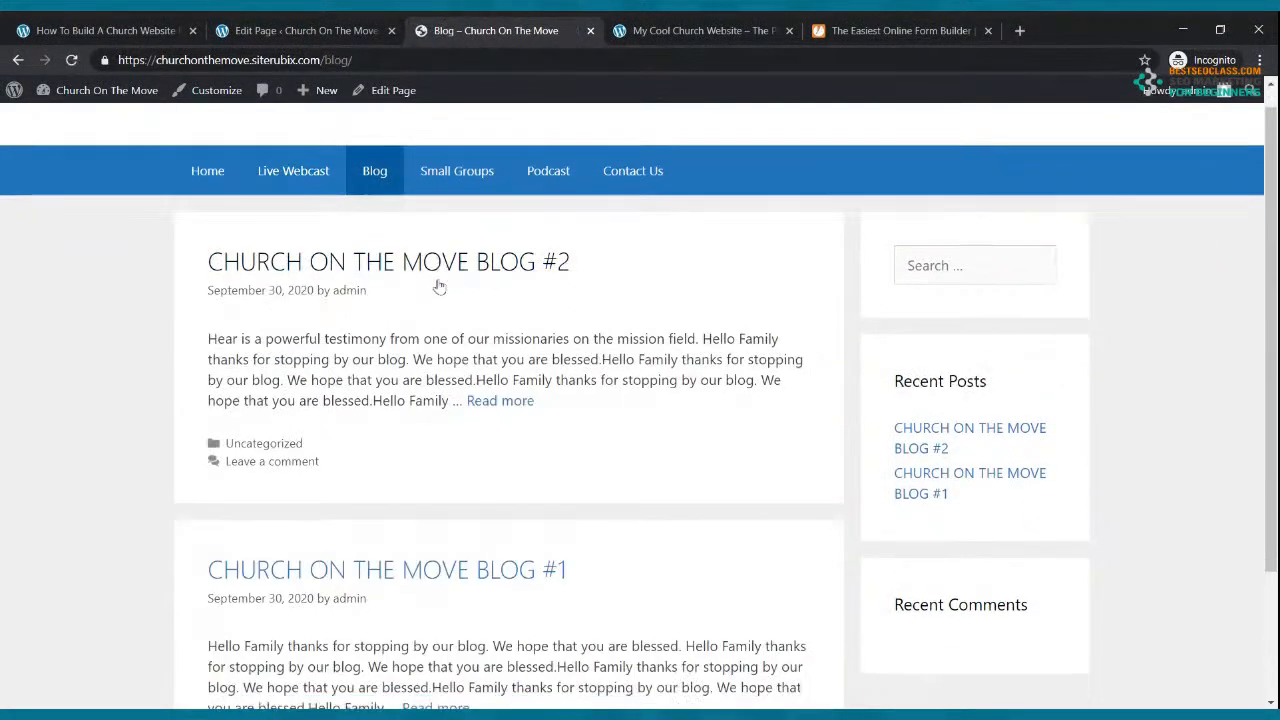
pyautogui.scroll(3, 455, 260)
pyautogui.click(474, 194)
pyautogui.scroll(-2, 486, 257)
pyautogui.scroll(2, 483, 260)
# Step: Check the Podcast and Contact Us pages, then return to the homepage
pyautogui.click(565, 205)
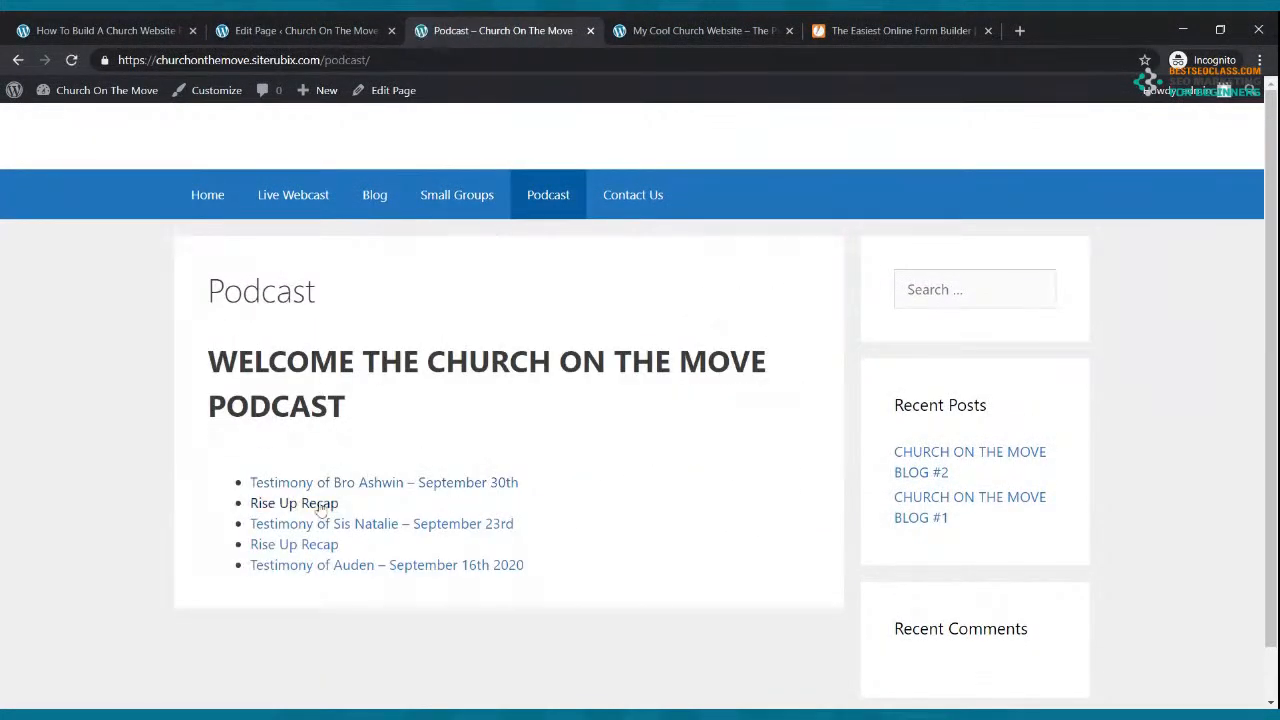
pyautogui.scroll(-1, 358, 550)
pyautogui.scroll(1, 358, 548)
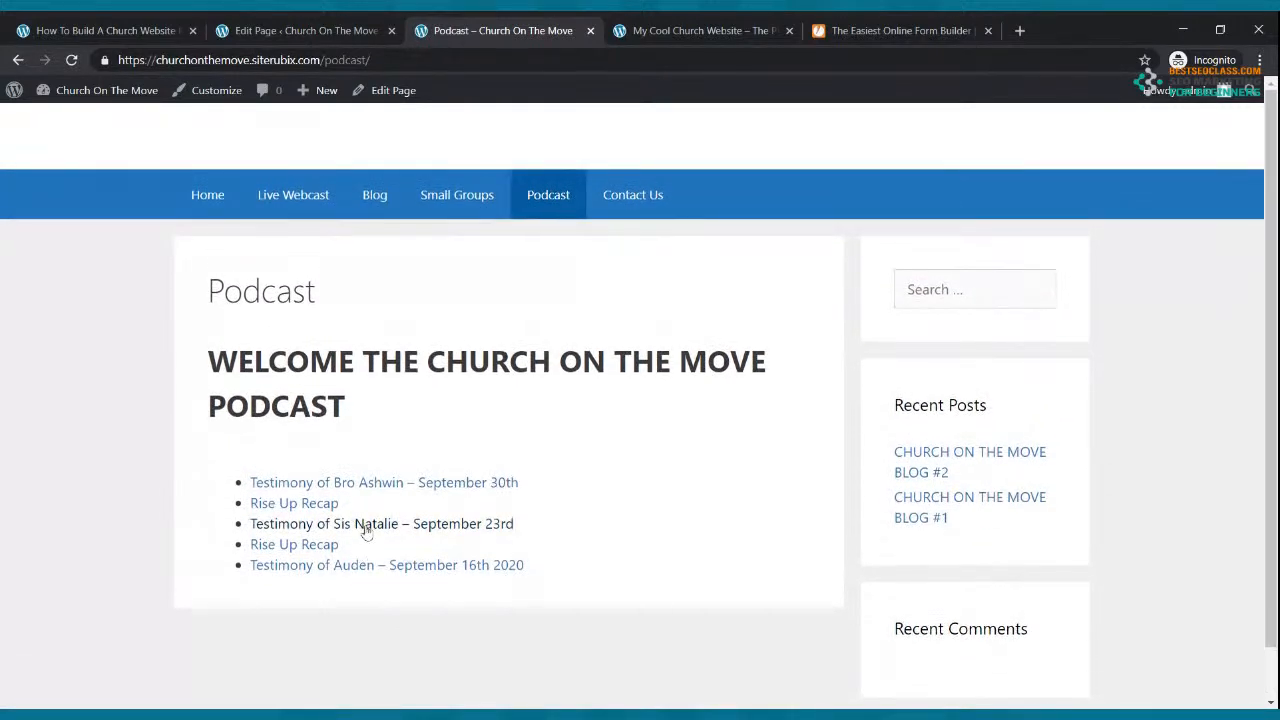
pyautogui.scroll(-1, 363, 528)
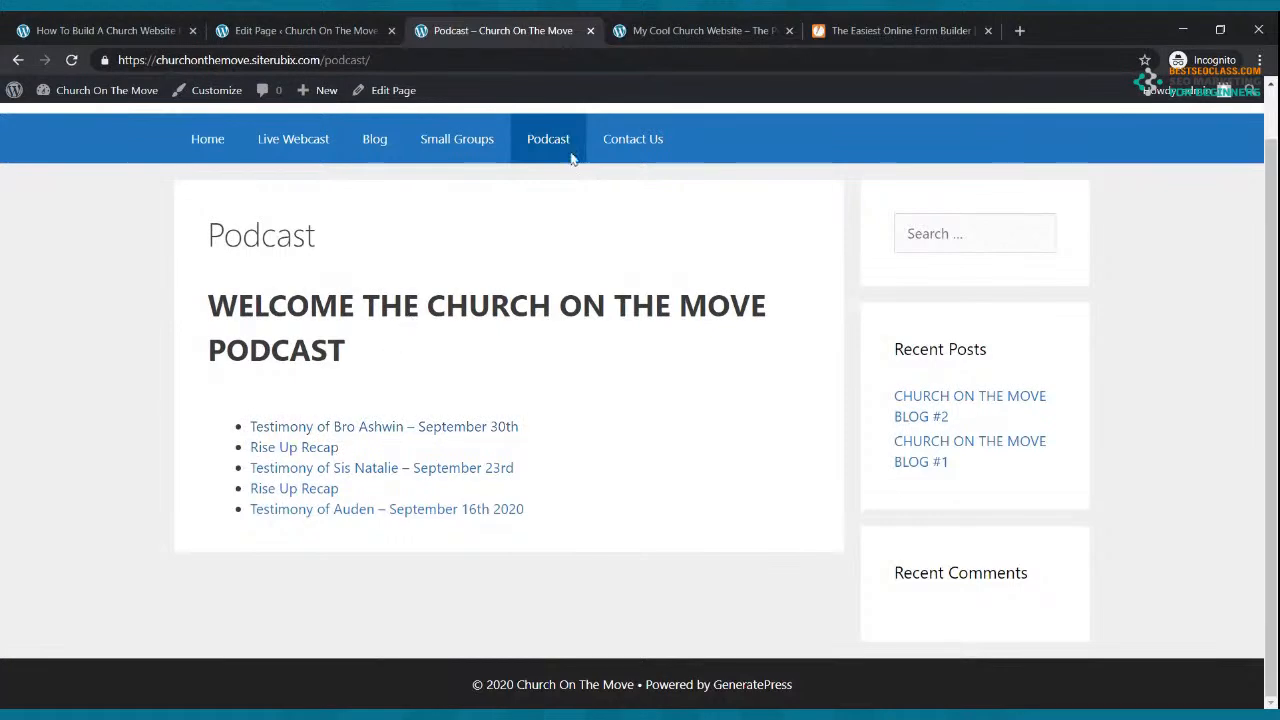
pyautogui.click(647, 139)
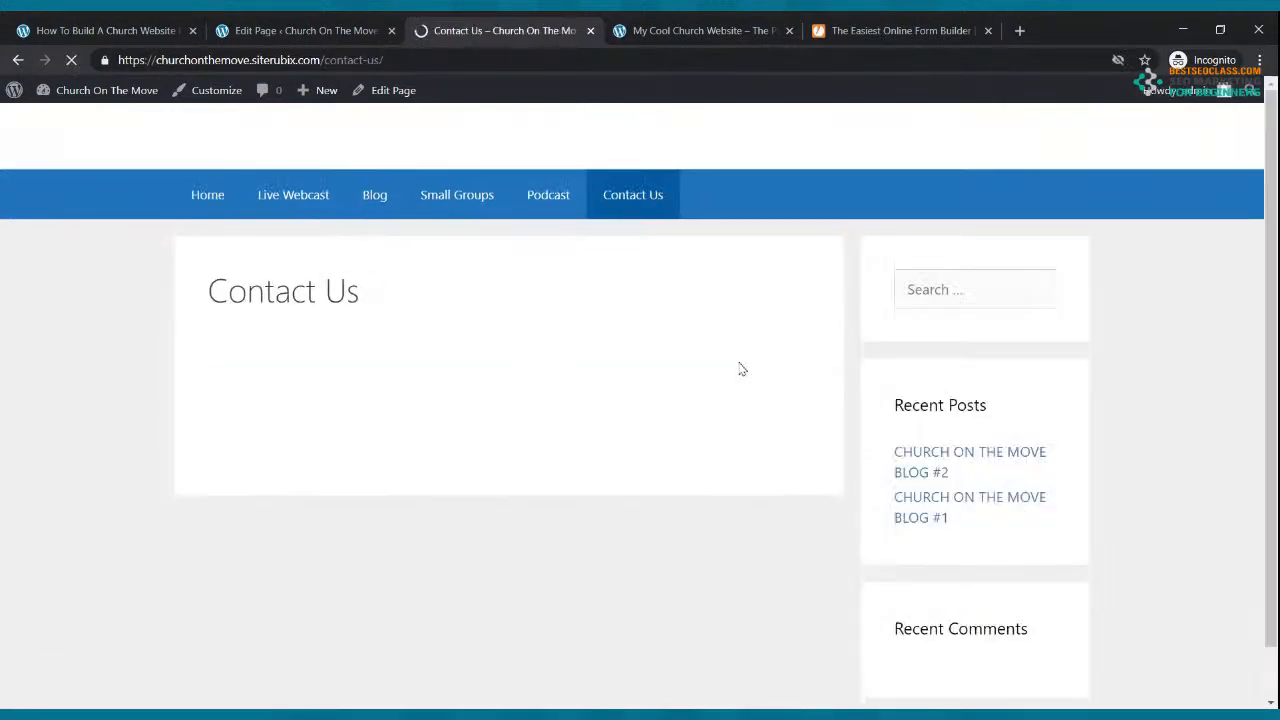
pyautogui.scroll(-3, 735, 365)
pyautogui.scroll(3, 723, 366)
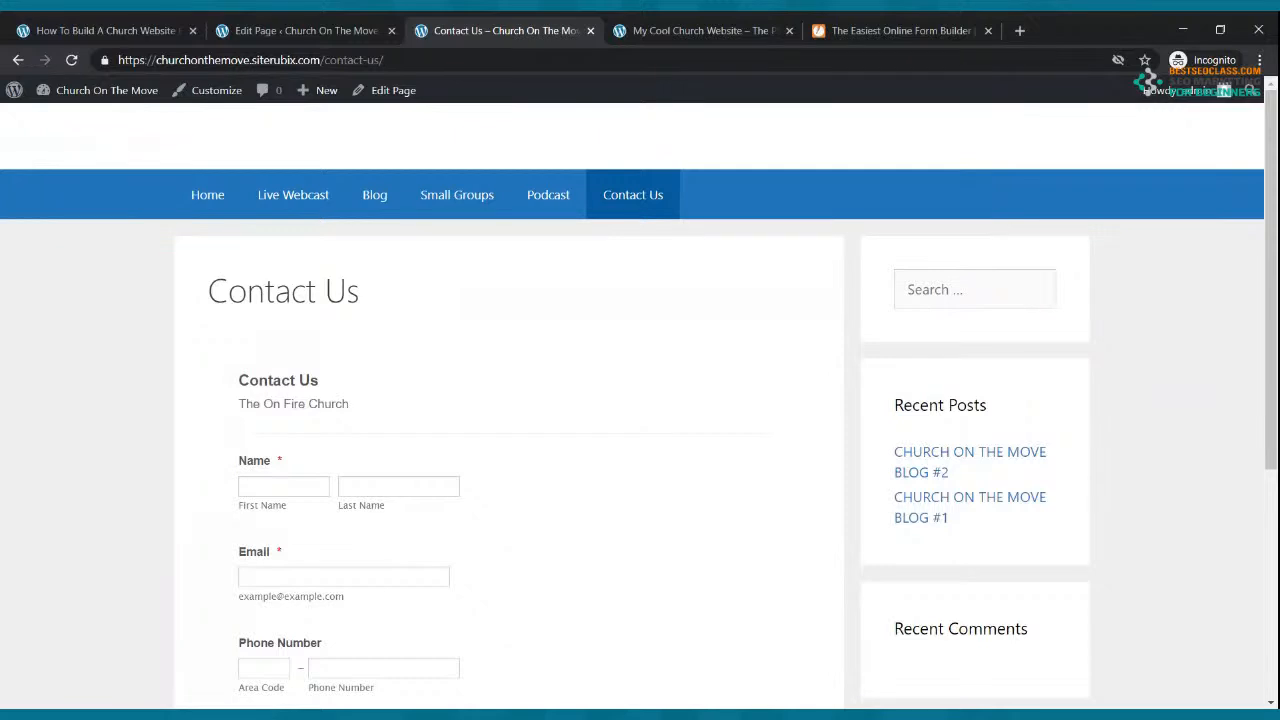
pyautogui.click(207, 197)
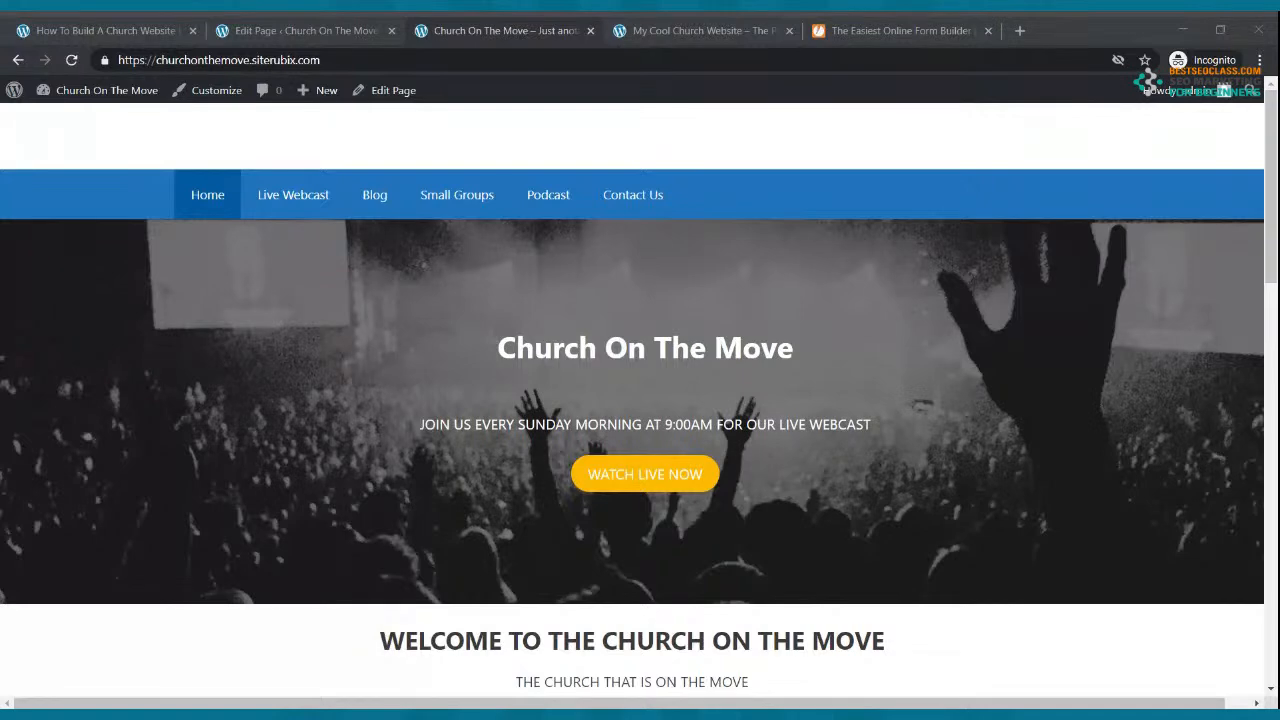
# Step: Leave the church site for the pastordre.com Free Live Webinar page in the first tab
pyautogui.click(363, 59)
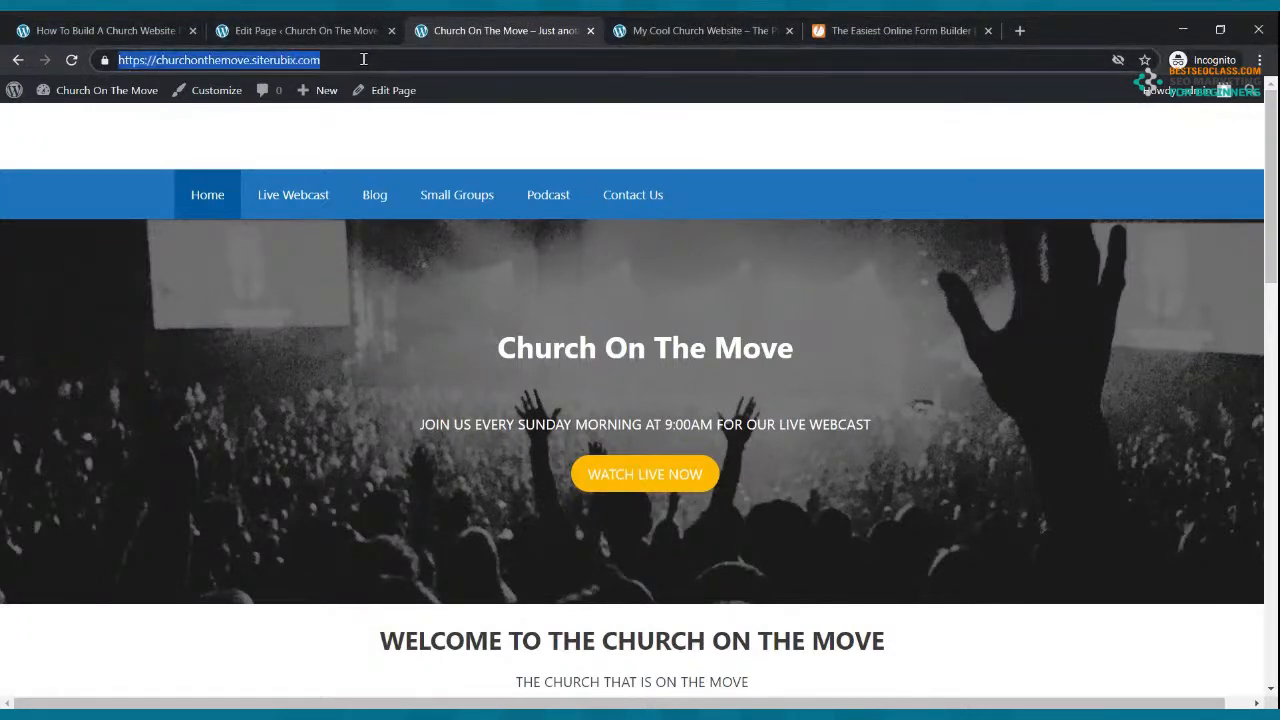
pyautogui.click(363, 59)
pyautogui.click(95, 30)
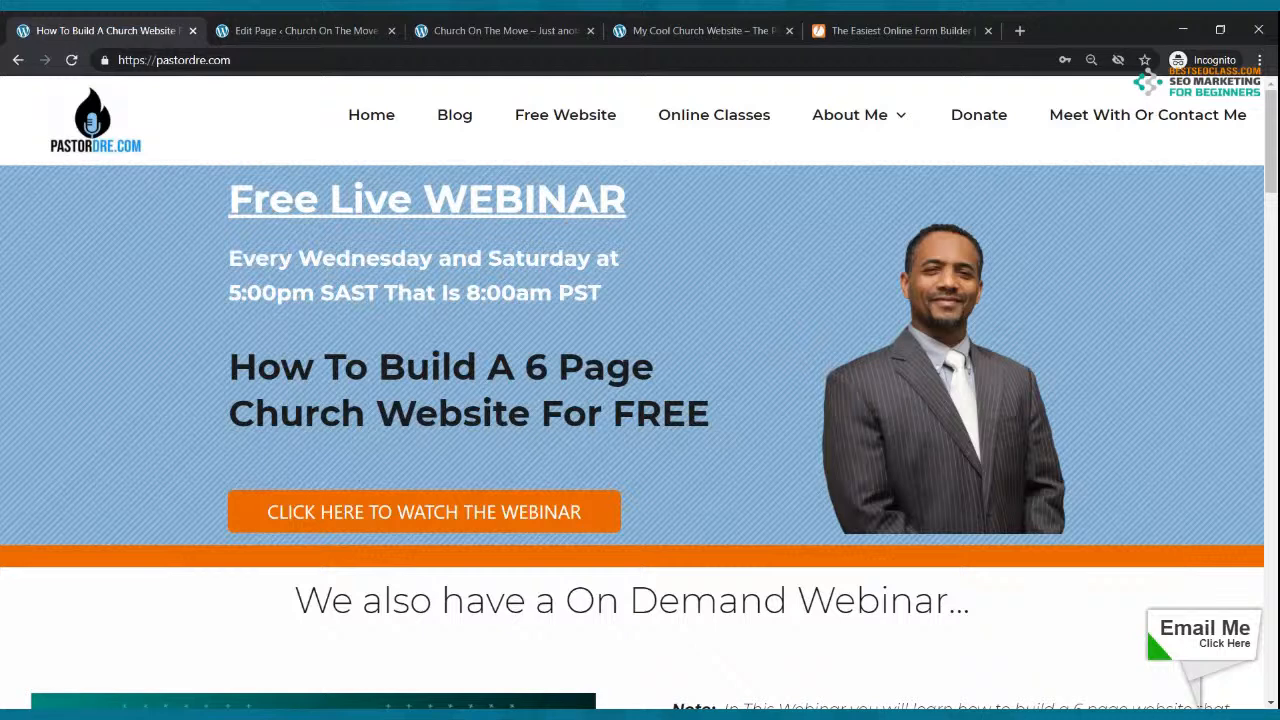
# Step: Back on Church On The Move, review the Live Webcast page's embedded Sunday service video
pyautogui.click(510, 28)
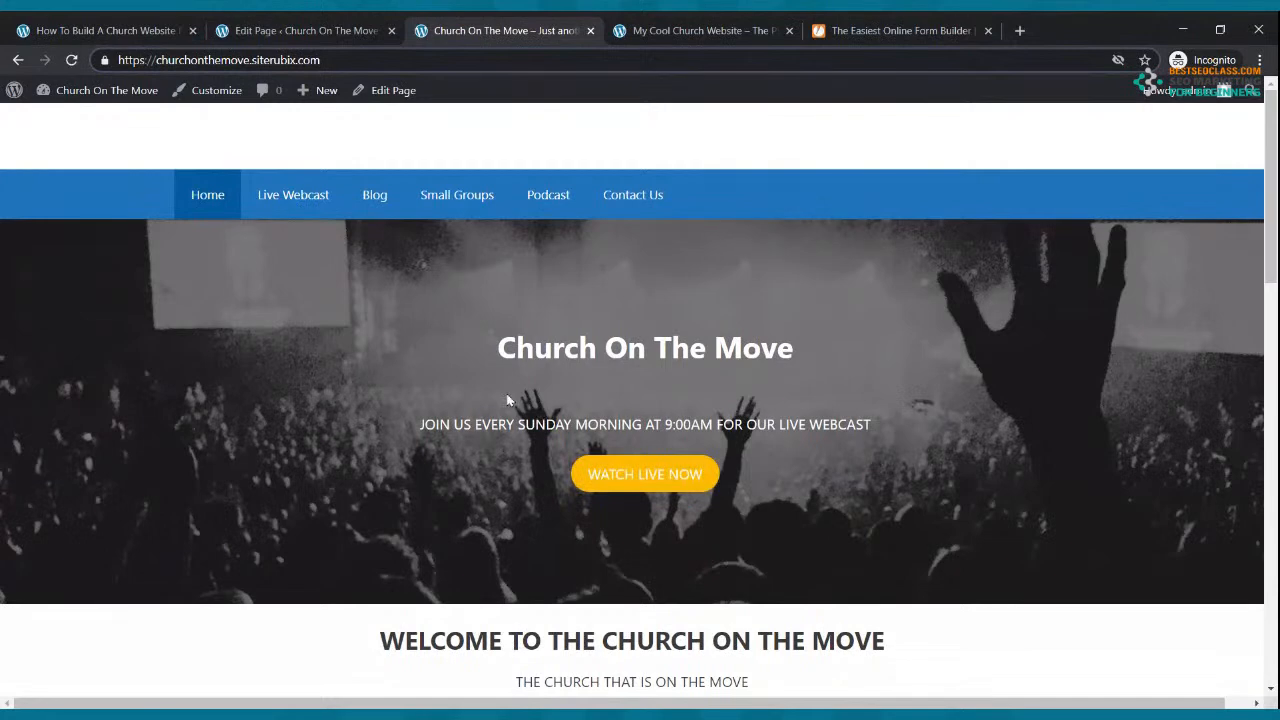
pyautogui.click(310, 202)
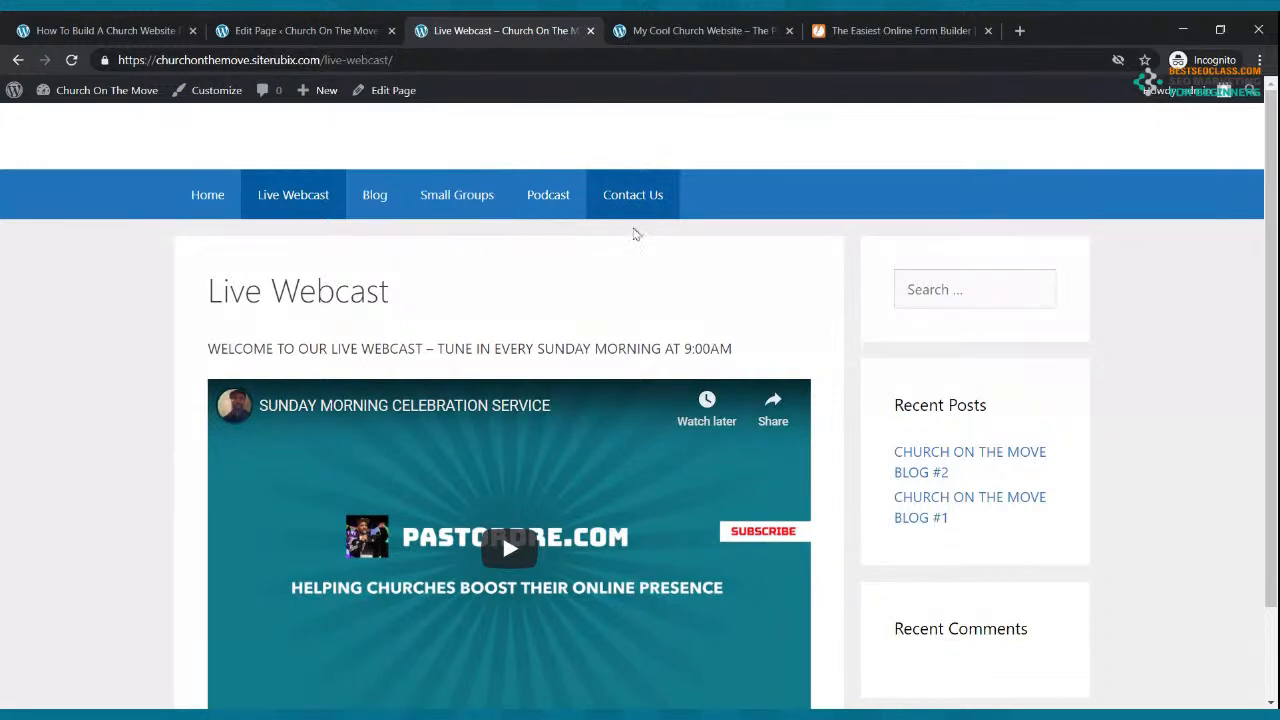
pyautogui.scroll(-2, 717, 225)
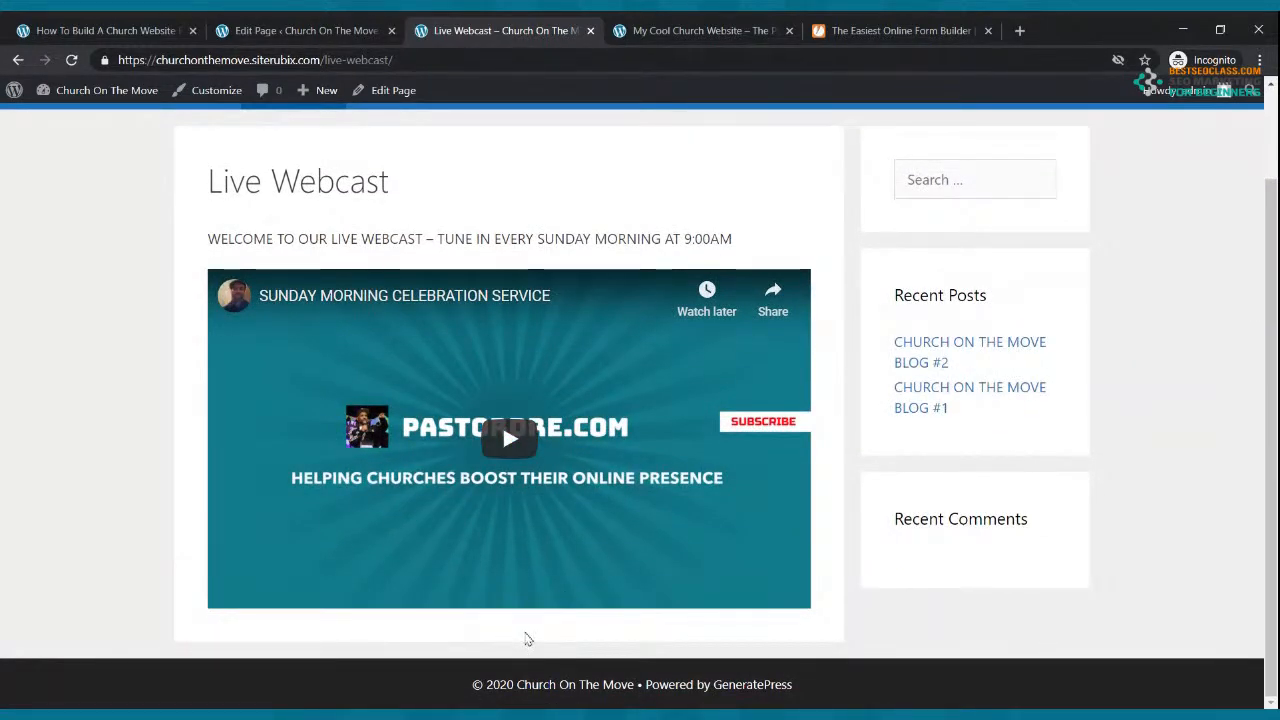
pyautogui.scroll(2, 420, 290)
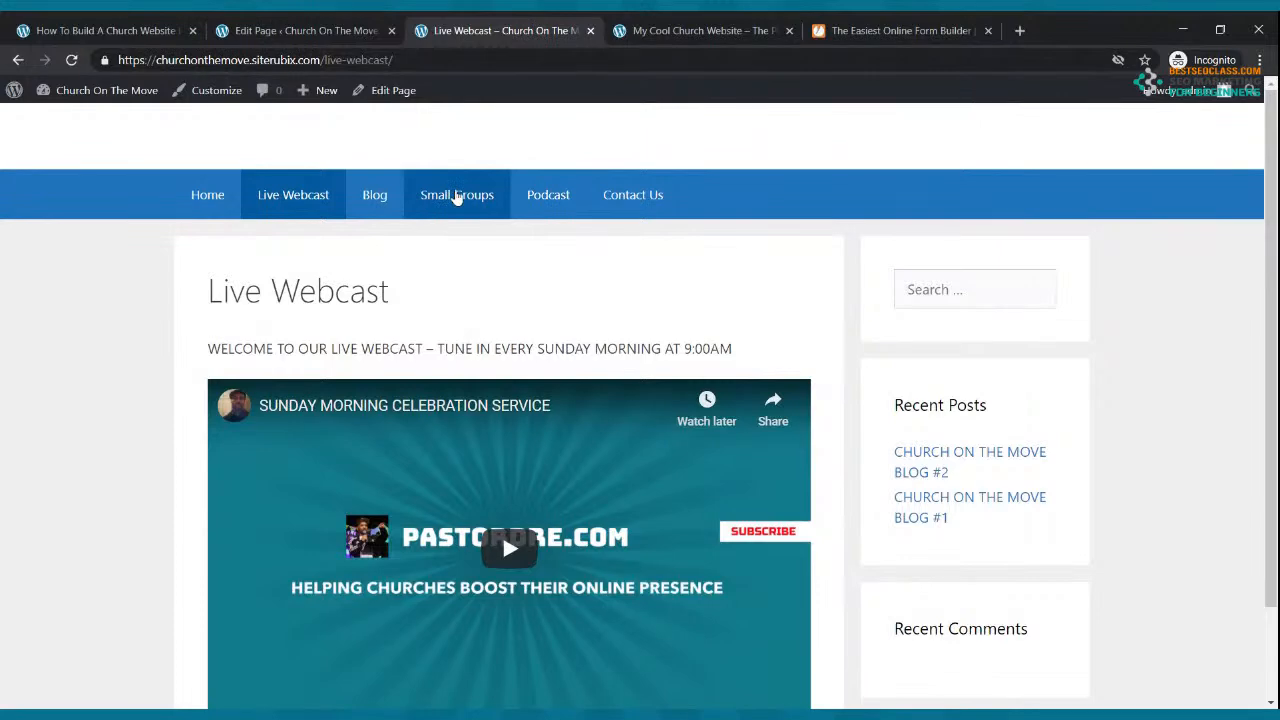
pyautogui.scroll(-2, 460, 197)
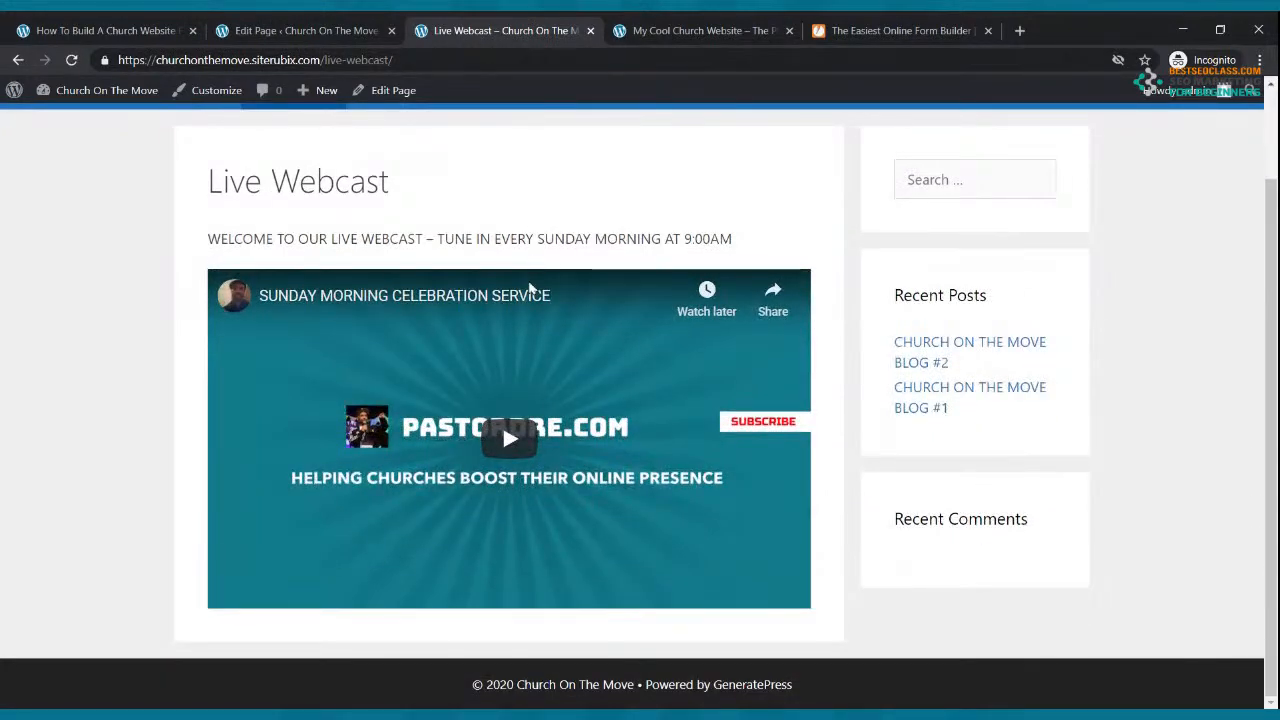
pyautogui.scroll(2, 532, 288)
pyautogui.scroll(2, 565, 309)
pyautogui.scroll(-2, 565, 309)
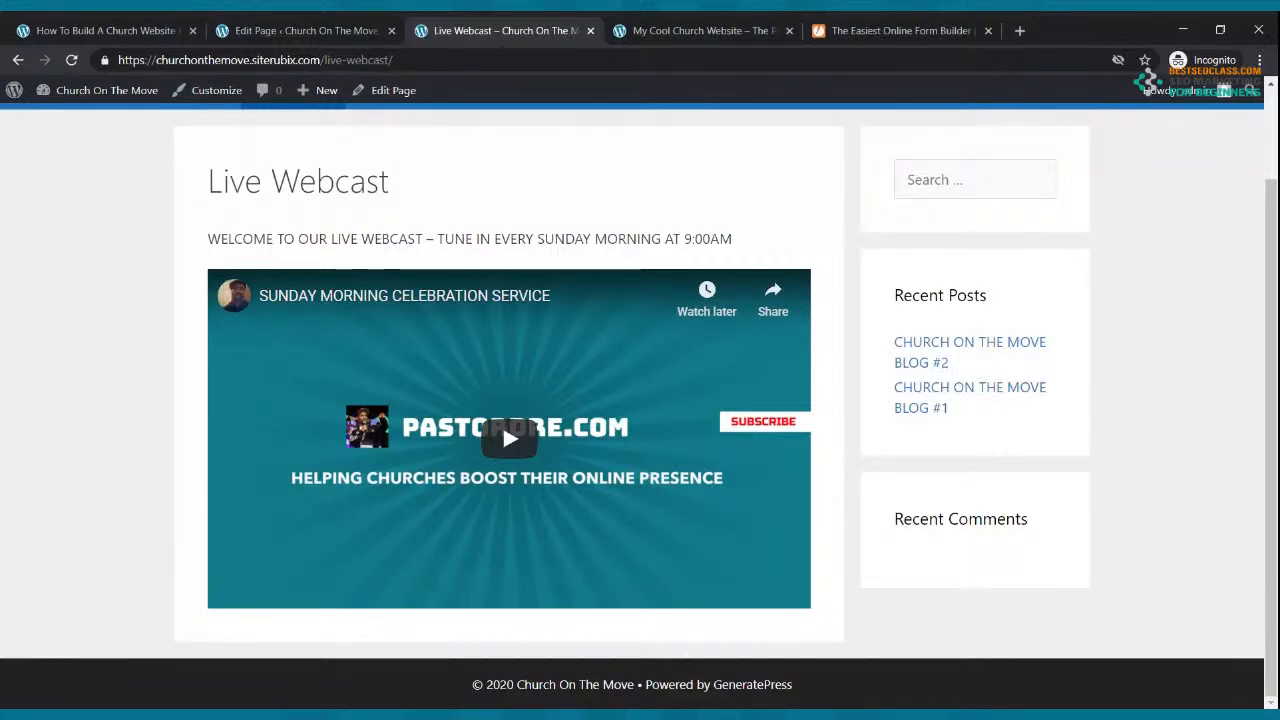
pyautogui.scroll(2, 358, 165)
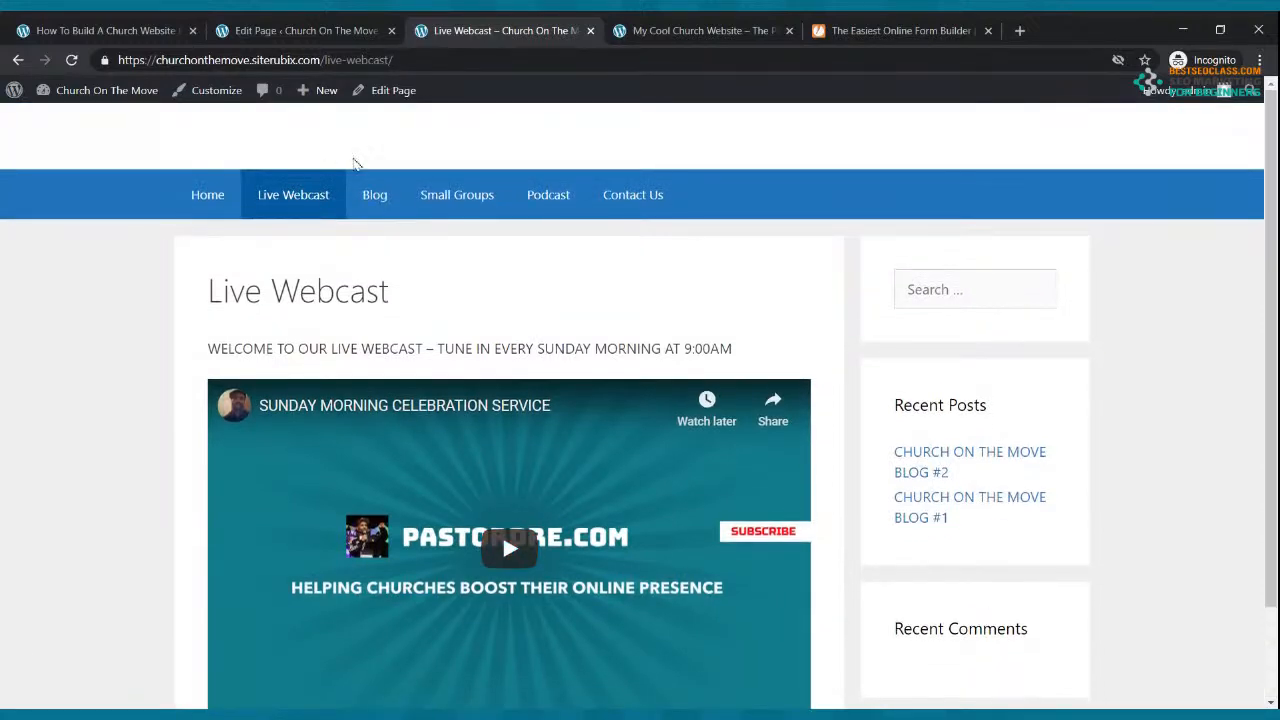